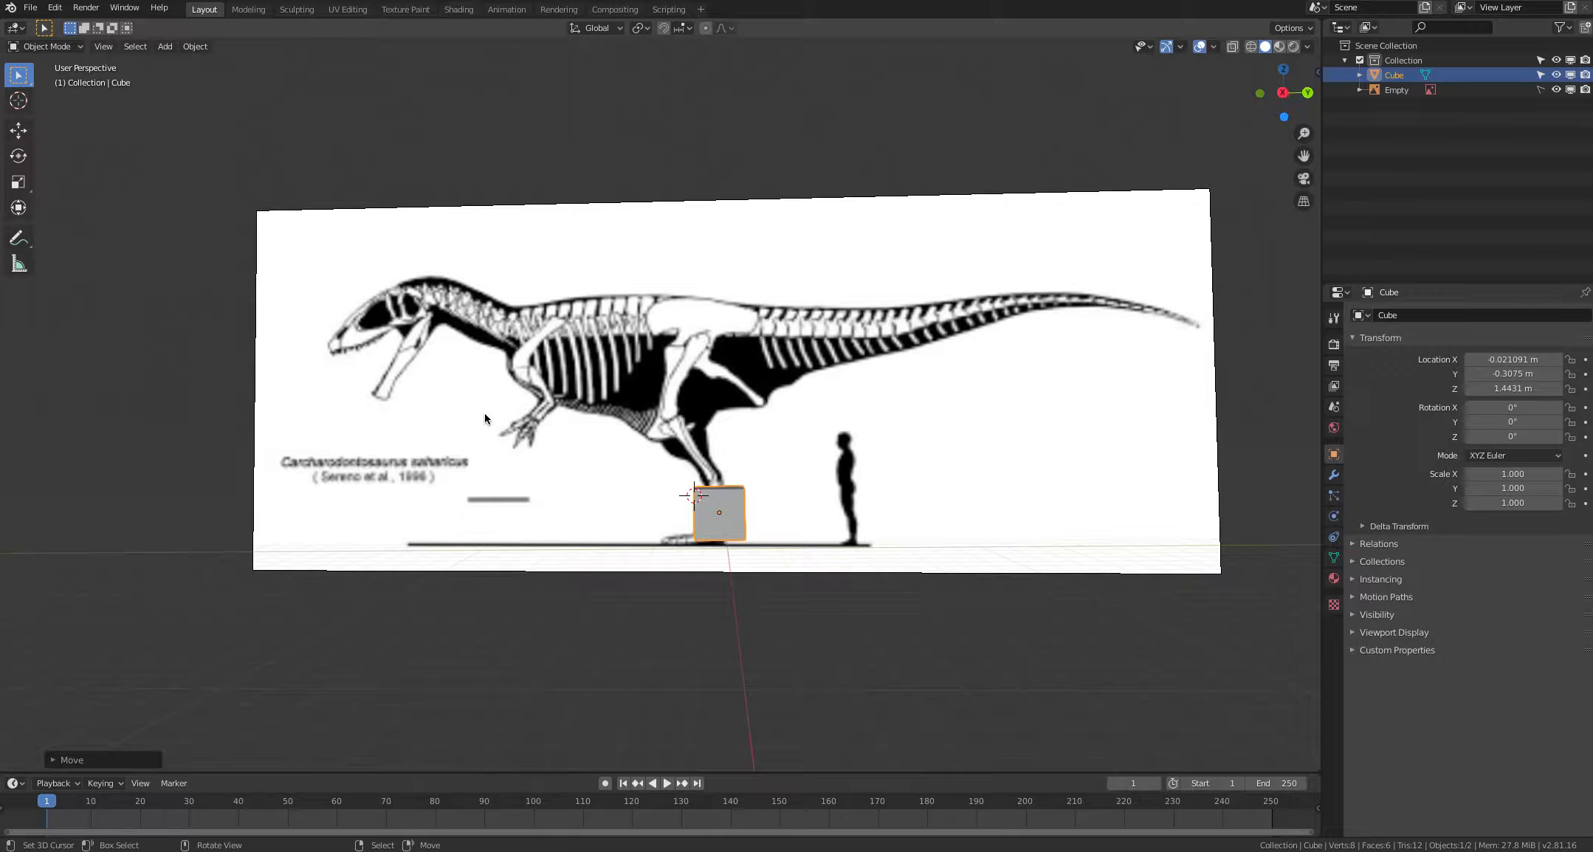
Step: Deselect the cube and place the 3D cursor in the empty space in front of the dinosaur's head, outside the reference image
{"action": "mouse_move", "coordinate": [483, 411]}
{"action": "middle_mouse_down"}
{"action": "mouse_move", "coordinate": [483, 501]}
{"action": "mouse_move", "coordinate": [485, 422]}
{"action": "middle_mouse_up"}
{"action": "key", "text": "alt+a"}
{"action": "left_click", "coordinate": [131, 413]}
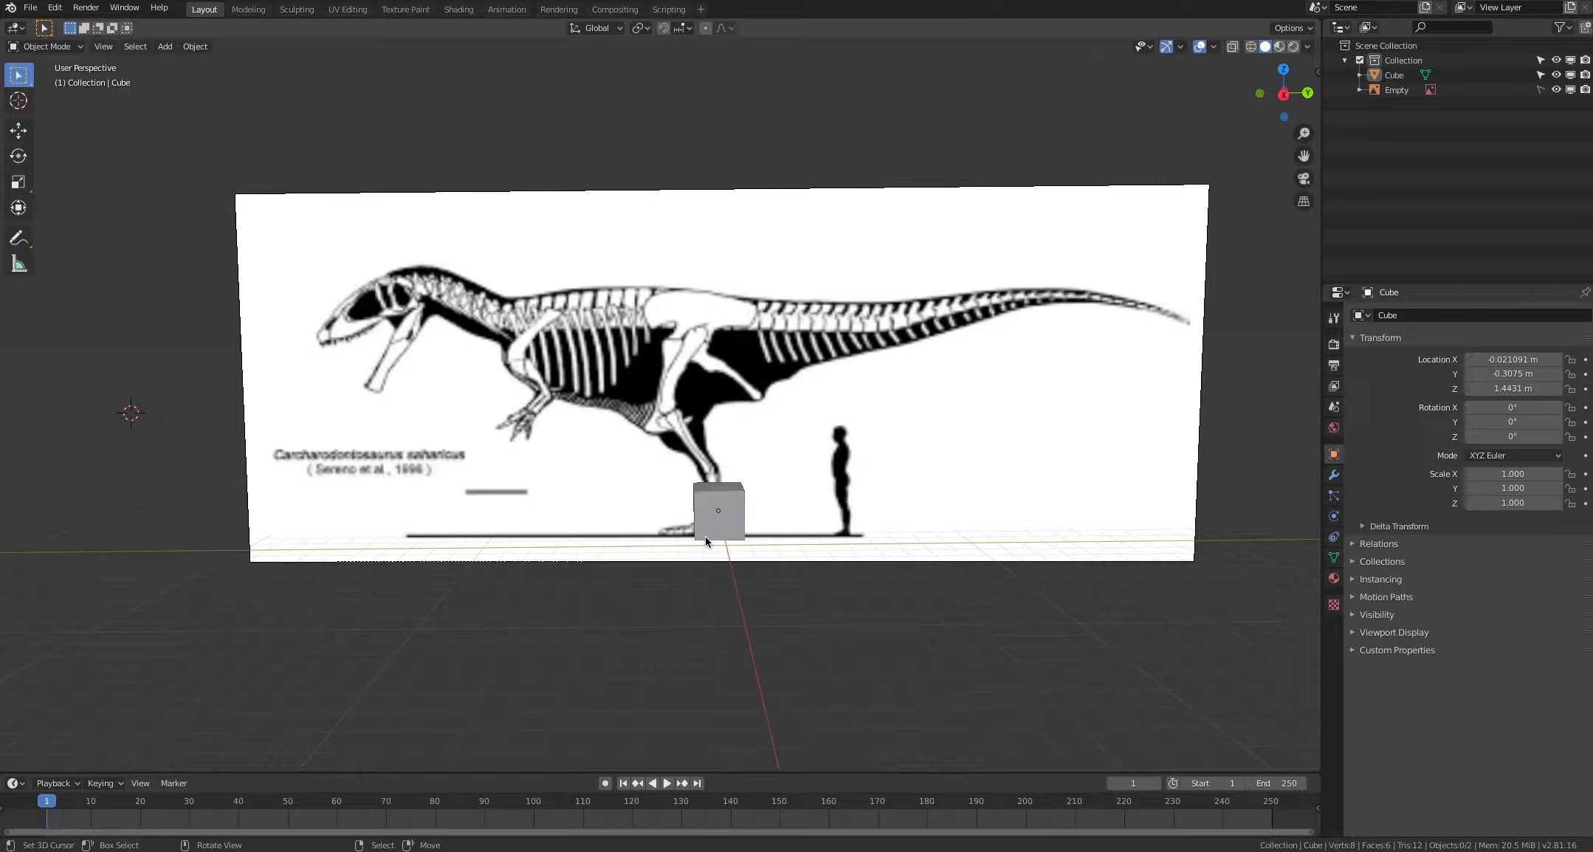
{"action": "mouse_move", "coordinate": [667, 518]}
{"action": "middle_mouse_down"}
{"action": "mouse_move", "coordinate": [658, 499]}
{"action": "mouse_move", "coordinate": [680, 525]}
{"action": "middle_mouse_up"}
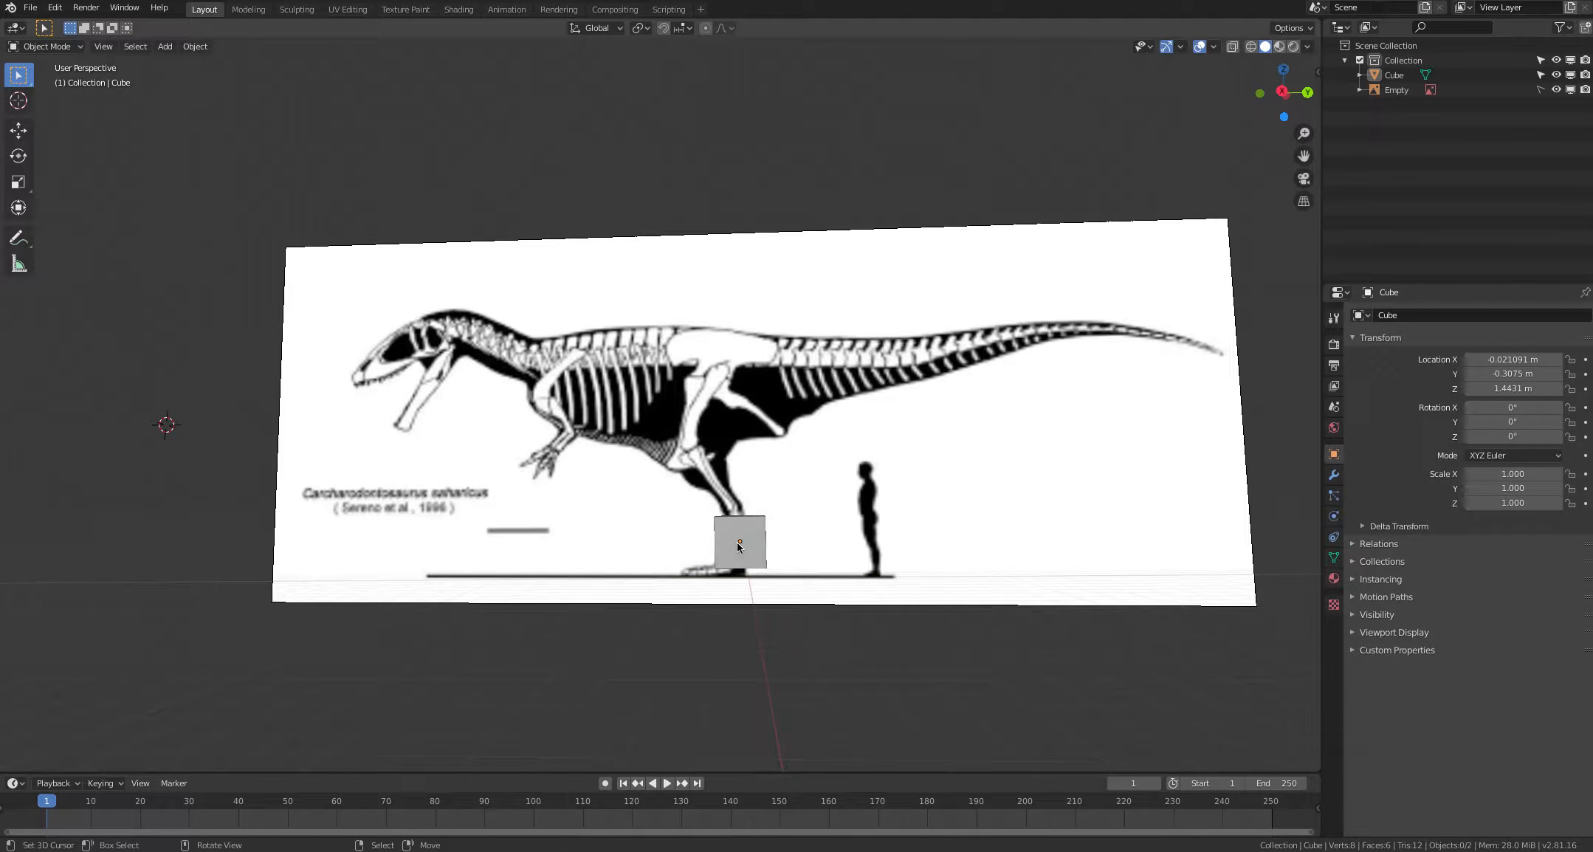
Step: Move the cube up and forward onto the dinosaur's front ribcage in the reference image
{"action": "left_click_drag", "start_coordinate": [738, 546], "coordinate": [566, 394]}
{"action": "middle_click_drag", "start_coordinate": [564, 428], "coordinate": [580, 438]}
{"action": "left_click_drag", "start_coordinate": [570, 413], "coordinate": [555, 390]}
{"action": "middle_click_drag", "start_coordinate": [555, 390], "coordinate": [549, 436]}
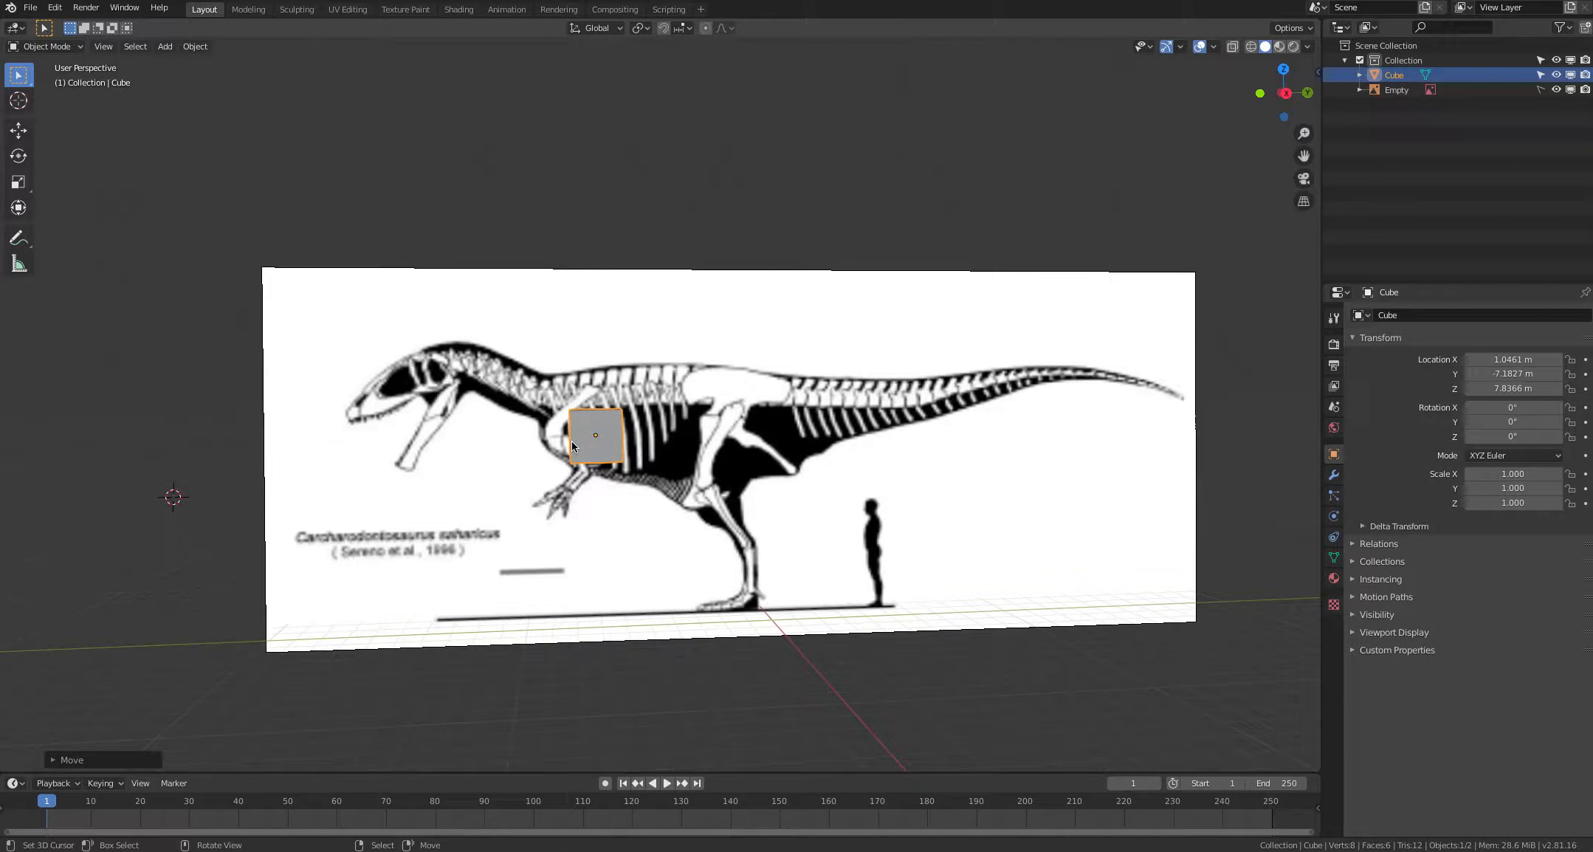
Step: Shift the cube sideways to about 0.52 m in X while keeping it level with the ribcage
{"action": "middle_click_drag", "start_coordinate": [515, 444], "coordinate": [643, 473]}
{"action": "scroll", "coordinate": [667, 480], "scroll_direction": "up", "scroll_amount": 4}
{"action": "key", "text": "g"}
{"action": "left_click", "coordinate": [667, 492]}
{"action": "right_click", "coordinate": [668, 491], "text": "shift"}
{"action": "left_click", "coordinate": [660, 489]}
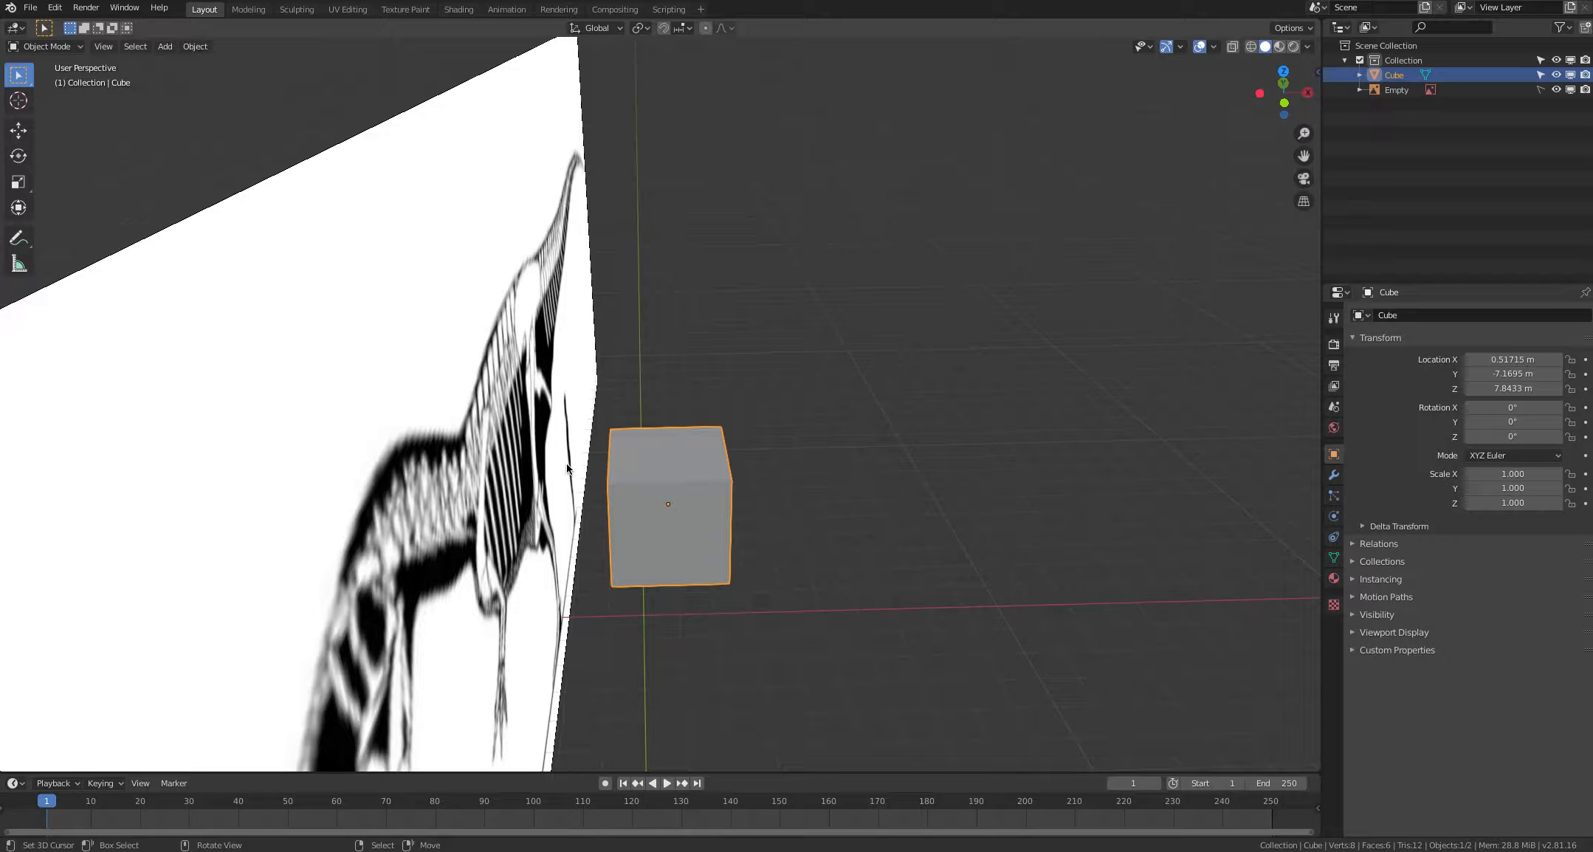
Step: Enter Edit Mode and add one centred vertical loop cut that splits the cube into two halves across X
{"action": "key", "text": "Tab"}
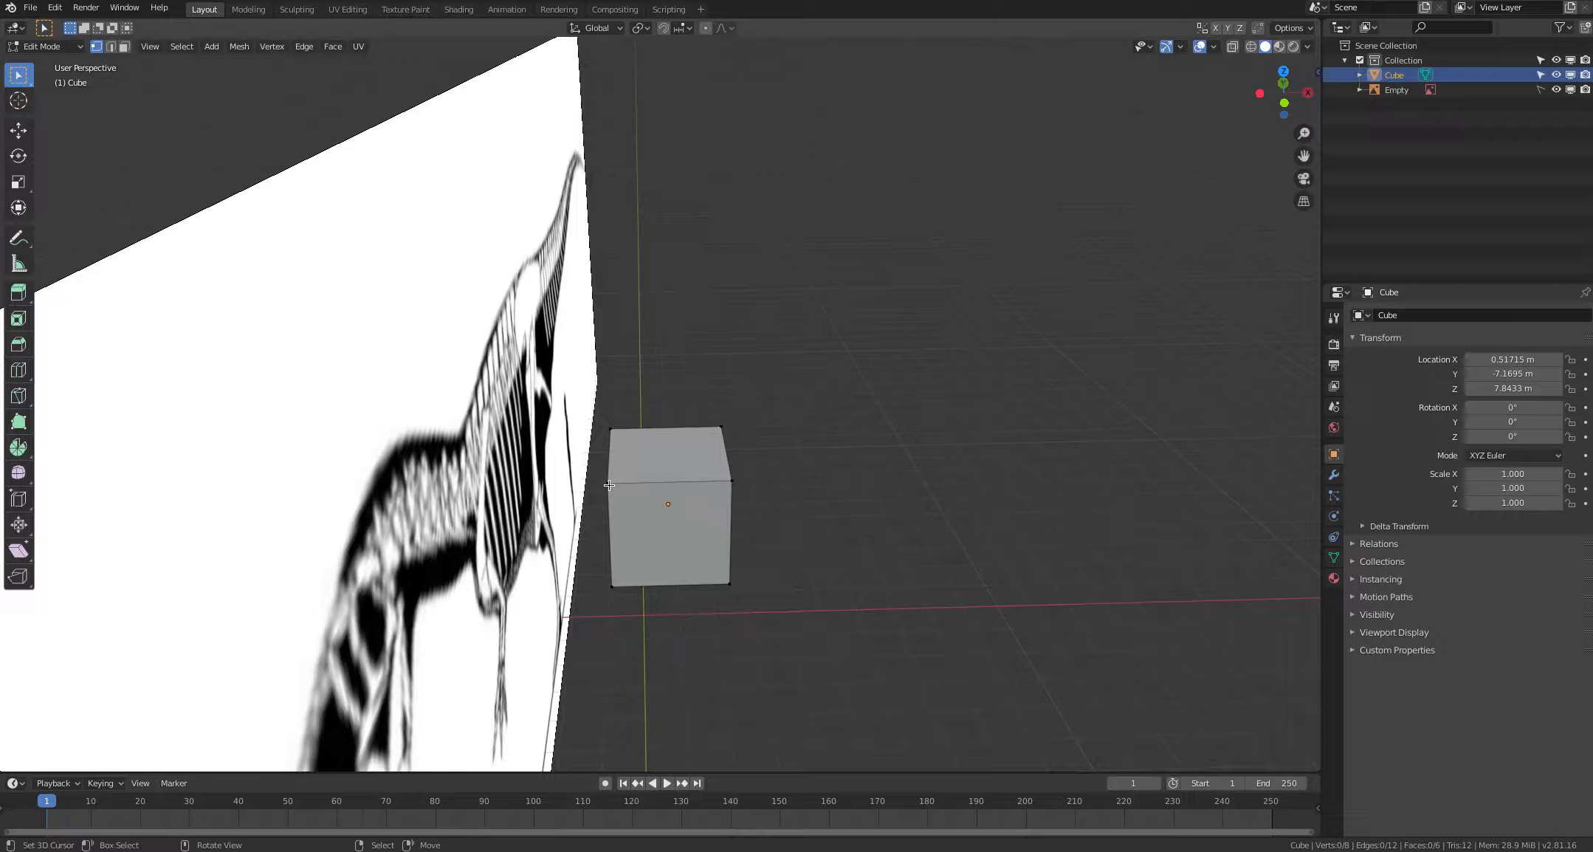
{"action": "key", "text": "ctrl+r"}
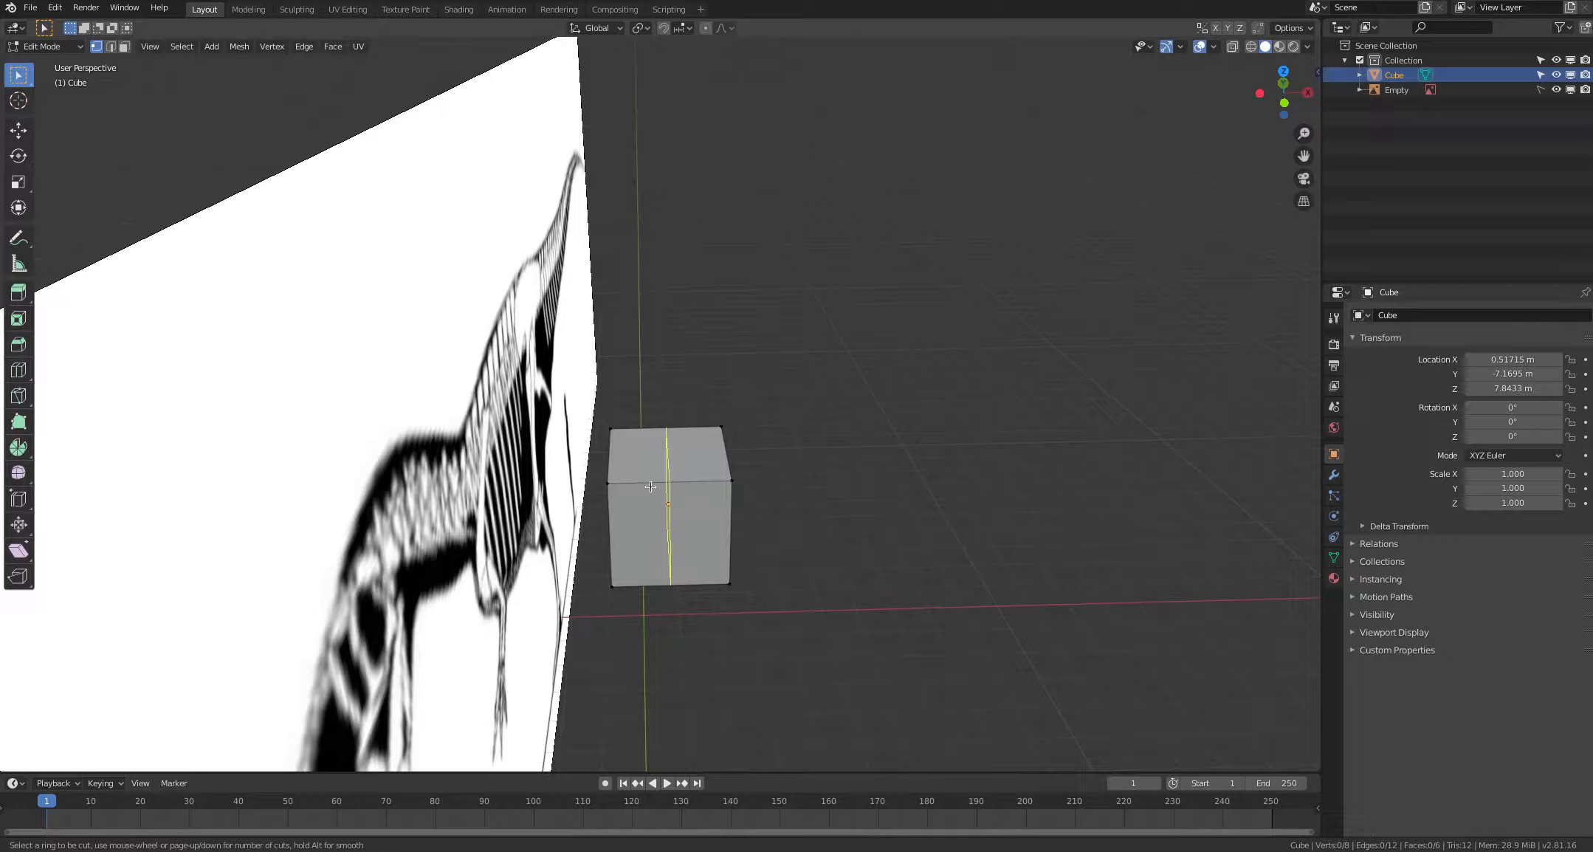
{"action": "left_click", "coordinate": [650, 487]}
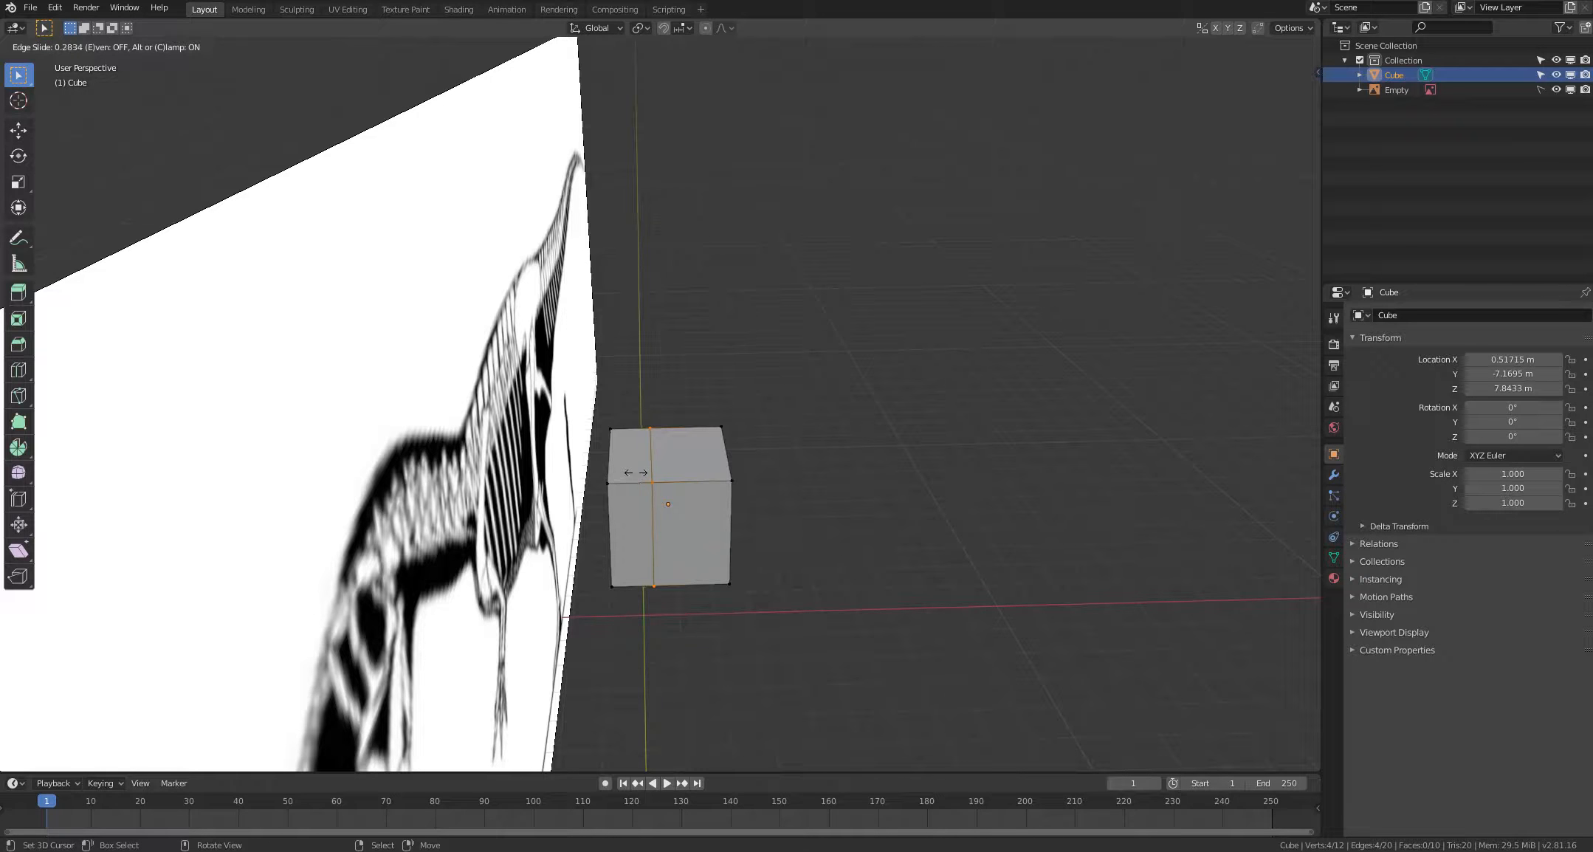
{"action": "left_click", "coordinate": [650, 467]}
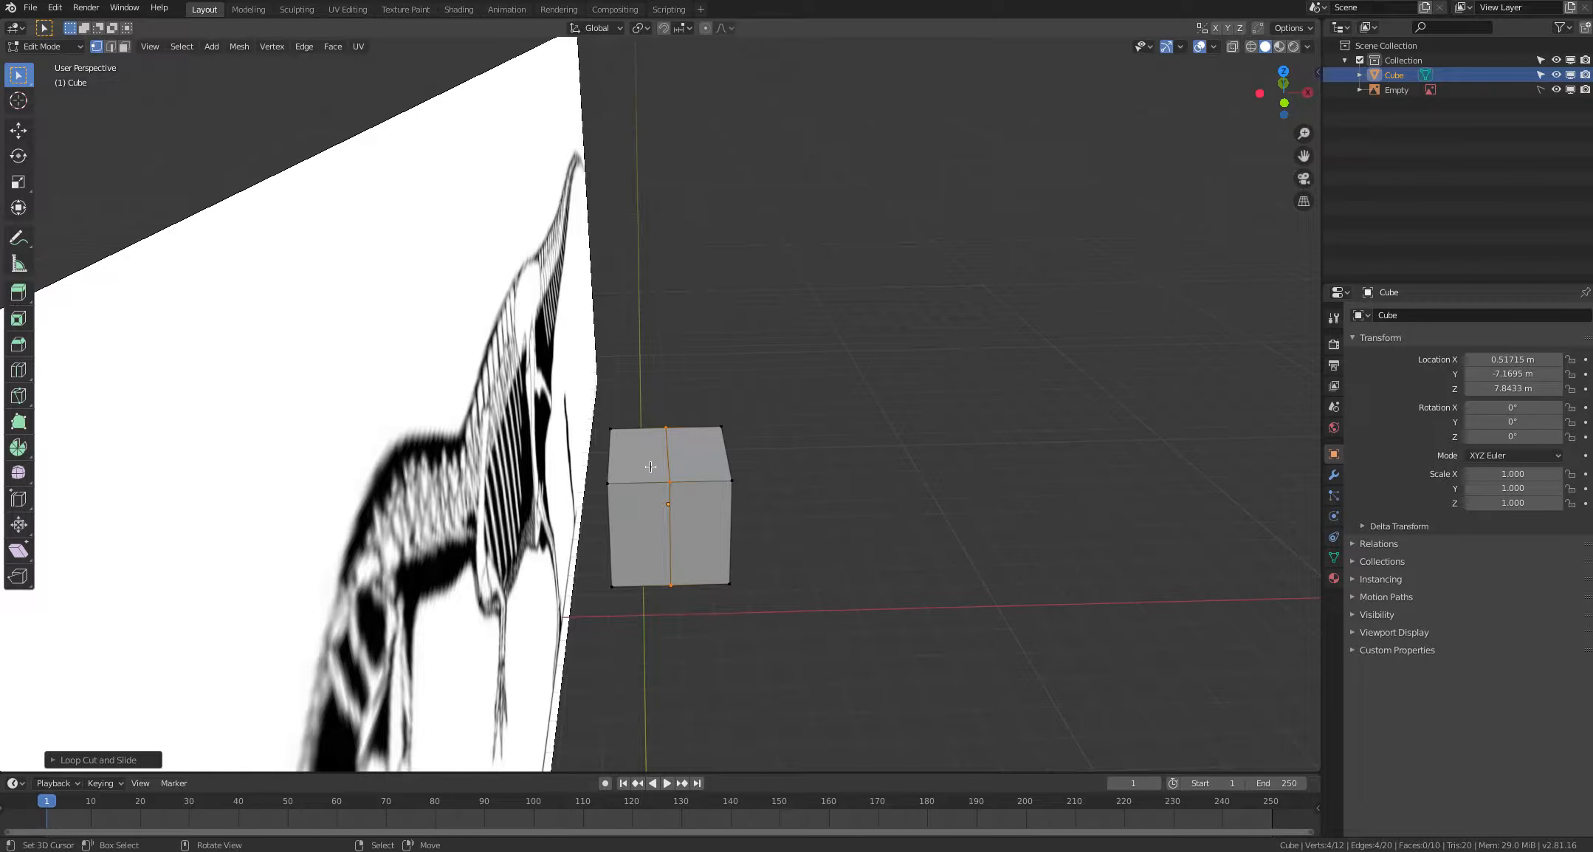
{"action": "left_click", "coordinate": [578, 453]}
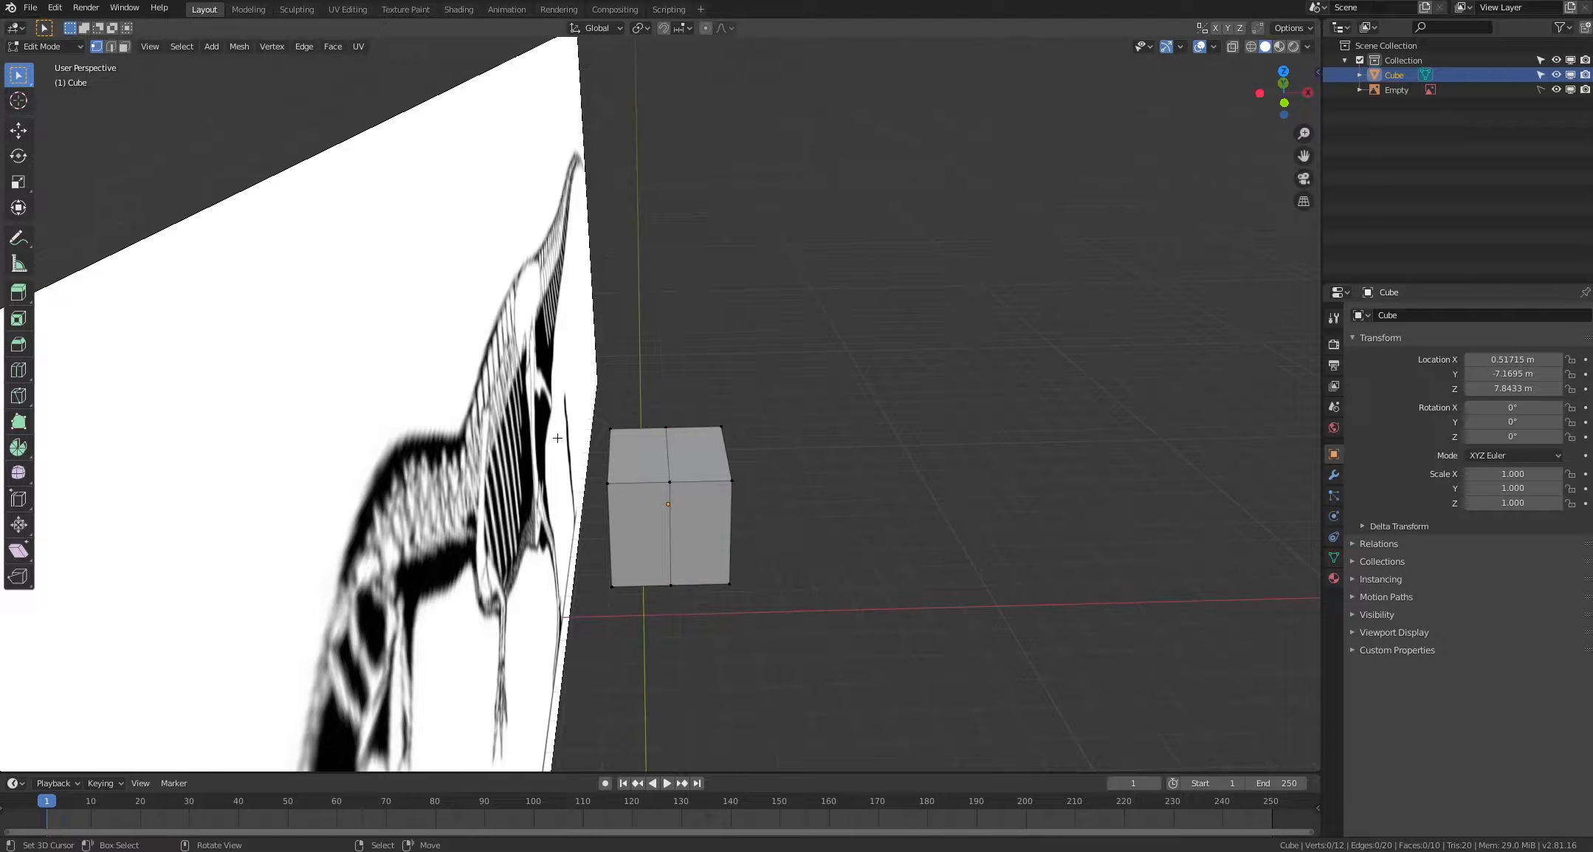
Step: Circle-select the four outer vertices of the cube half nearest the reference image and delete them as Vertices
{"action": "mouse_move", "coordinate": [577, 453]}
{"action": "middle_mouse_down"}
{"action": "mouse_move", "coordinate": [558, 419]}
{"action": "mouse_move", "coordinate": [570, 432]}
{"action": "middle_mouse_up"}
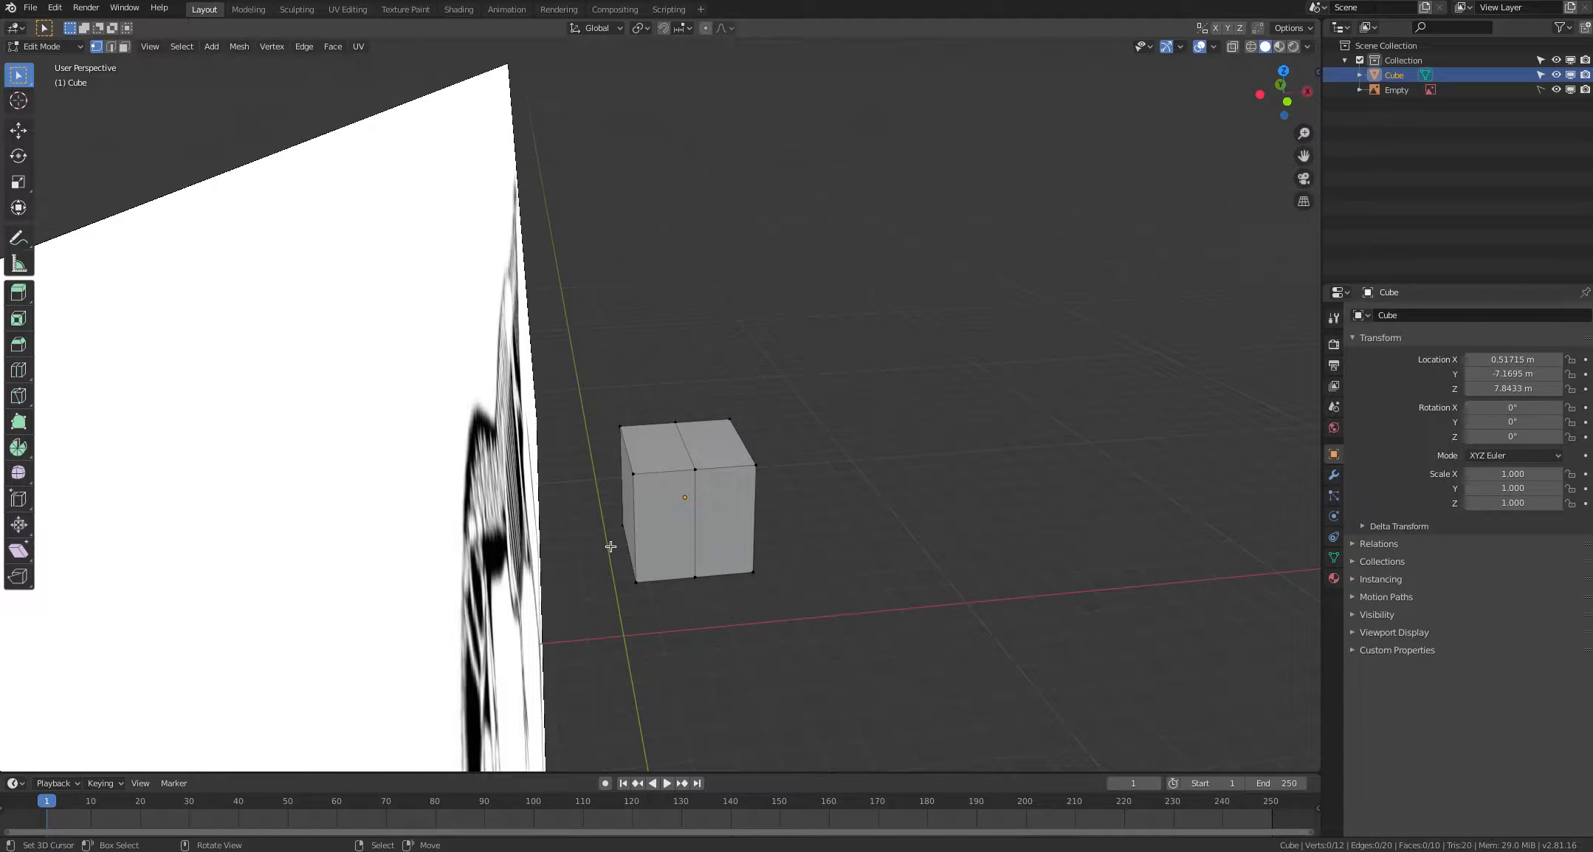
{"action": "key", "text": "c"}
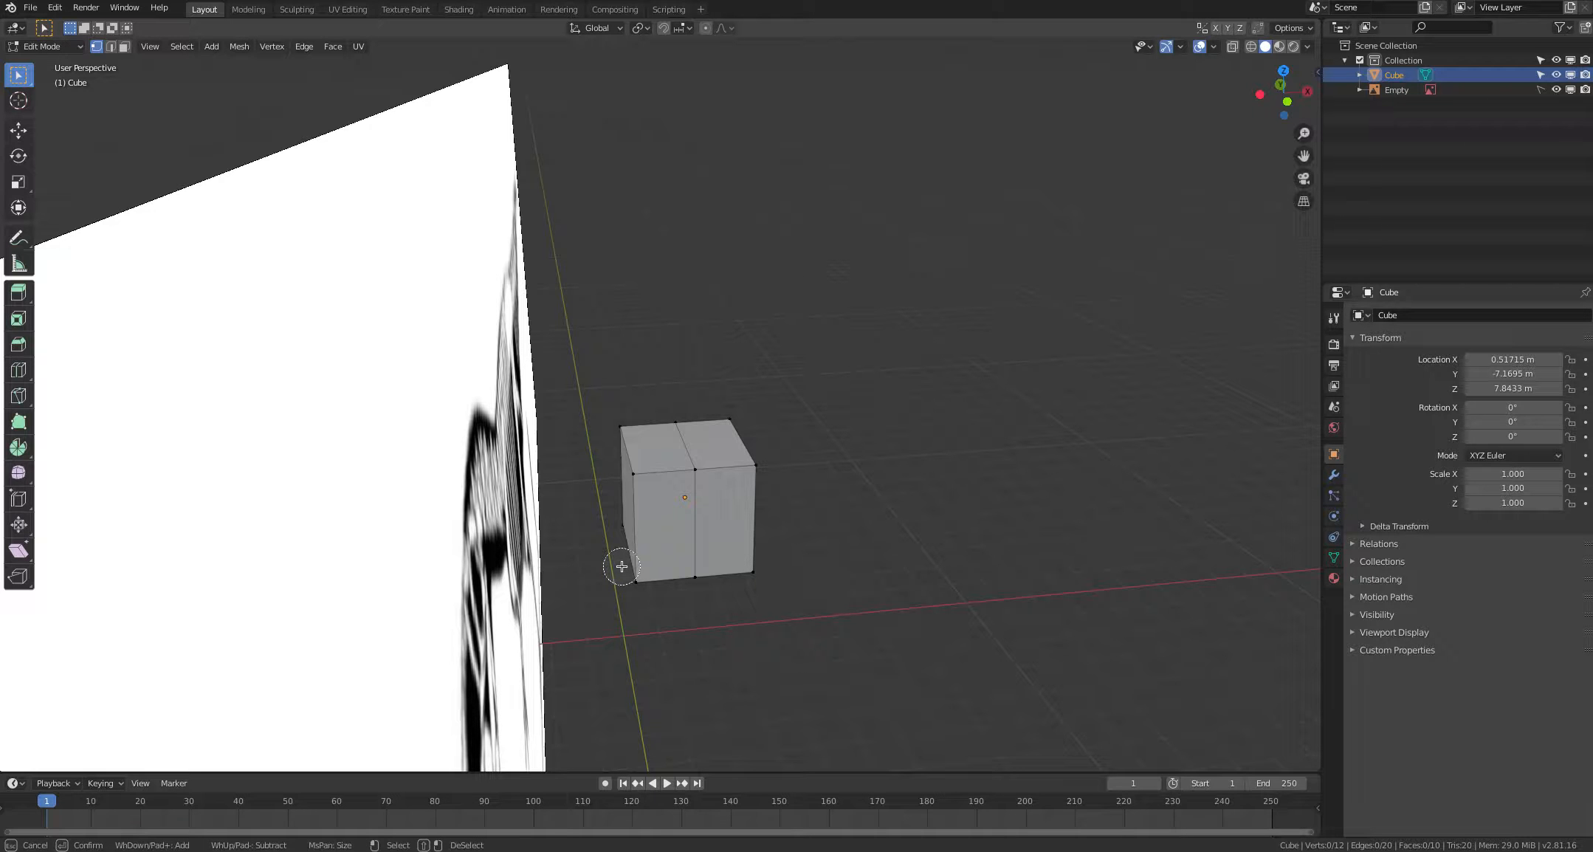
{"action": "left_click_drag", "start_coordinate": [621, 566], "coordinate": [611, 416]}
{"action": "right_click", "coordinate": [575, 450]}
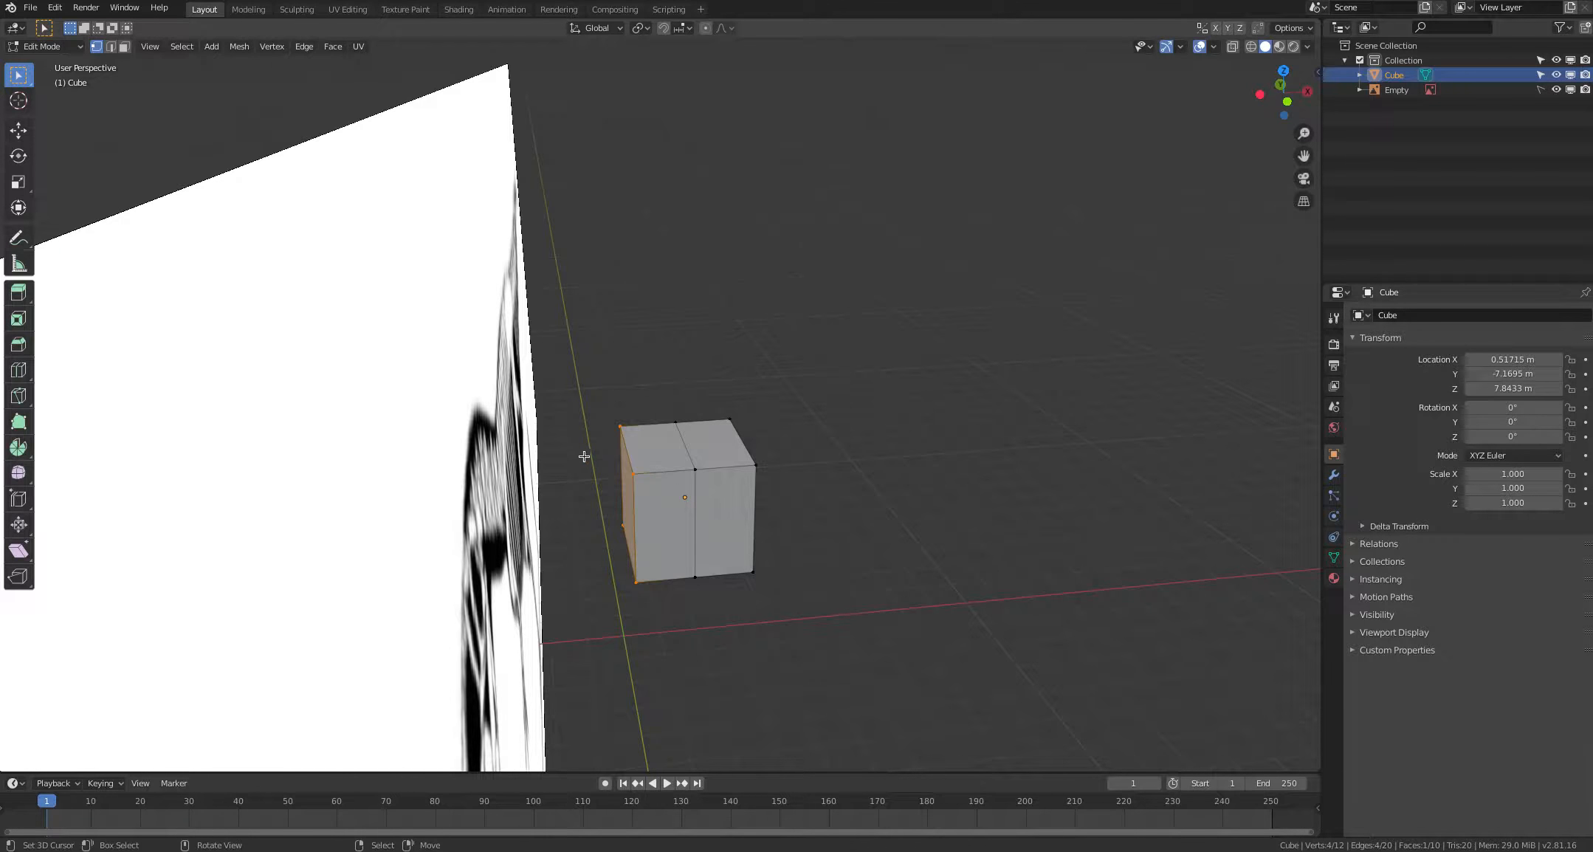
{"action": "middle_click_drag", "start_coordinate": [591, 460], "coordinate": [573, 442]}
{"action": "key", "text": "x"}
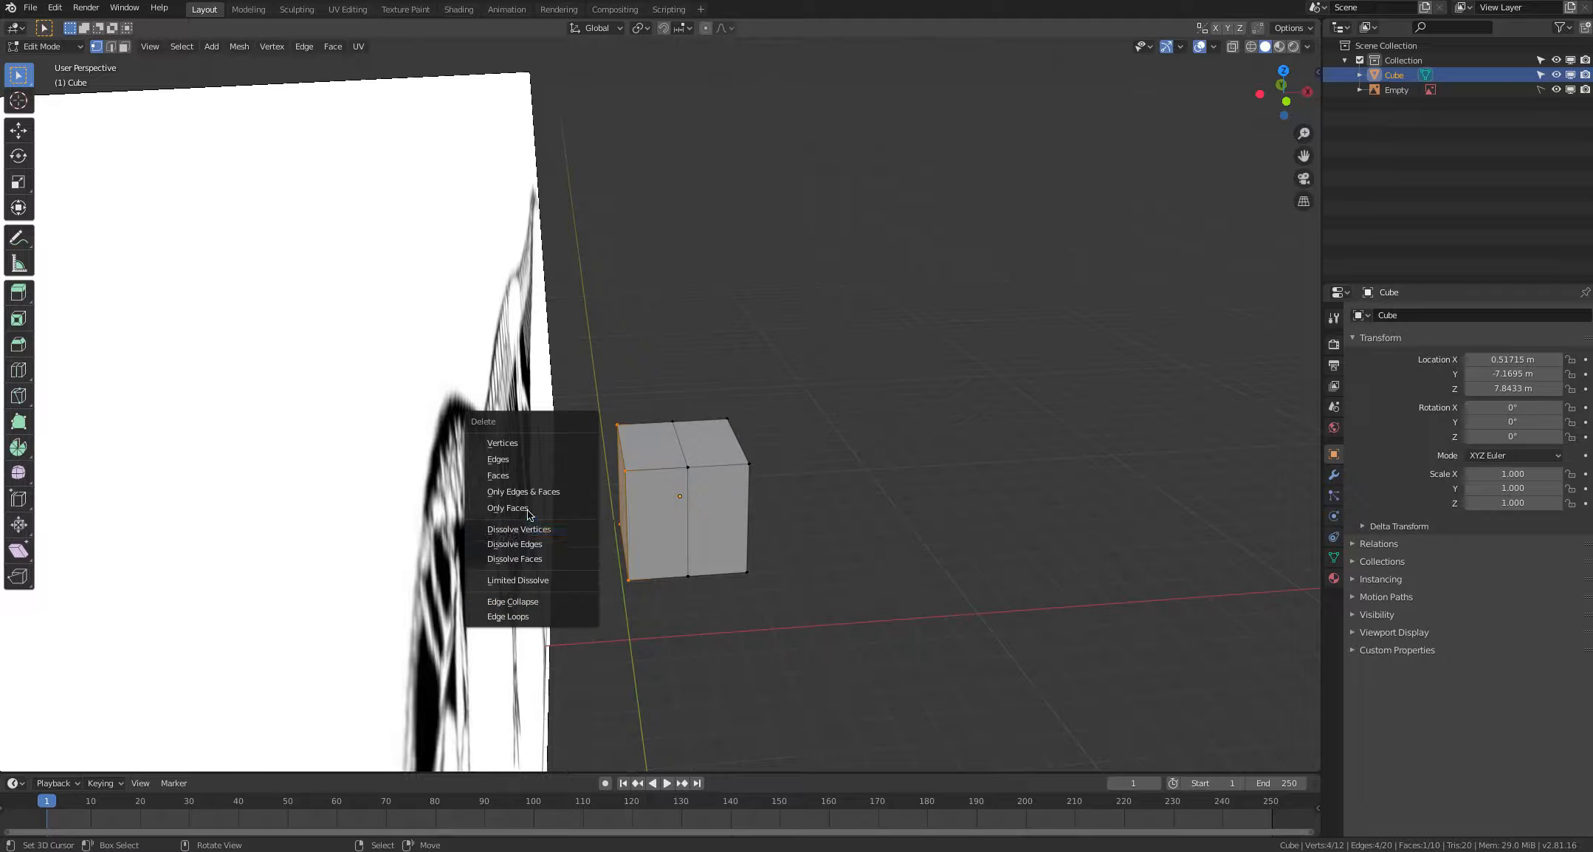
{"action": "left_click", "coordinate": [525, 443]}
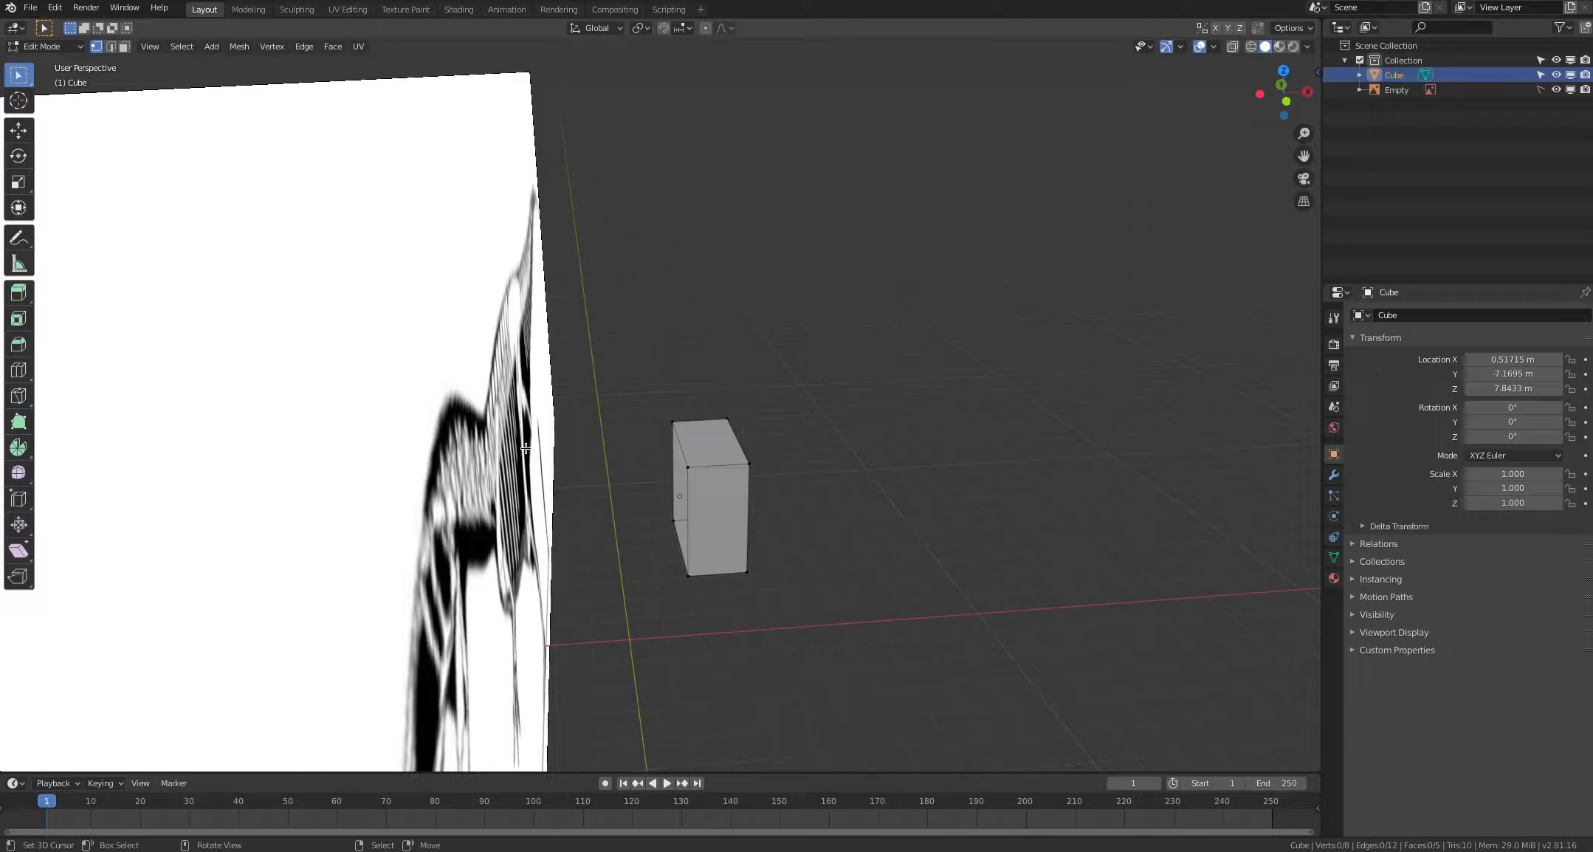
Step: Select the four vertices around the half cube's open side and add a Mirror modifier to the object
{"action": "middle_click_drag", "start_coordinate": [565, 477], "coordinate": [568, 478]}
{"action": "key", "text": "c"}
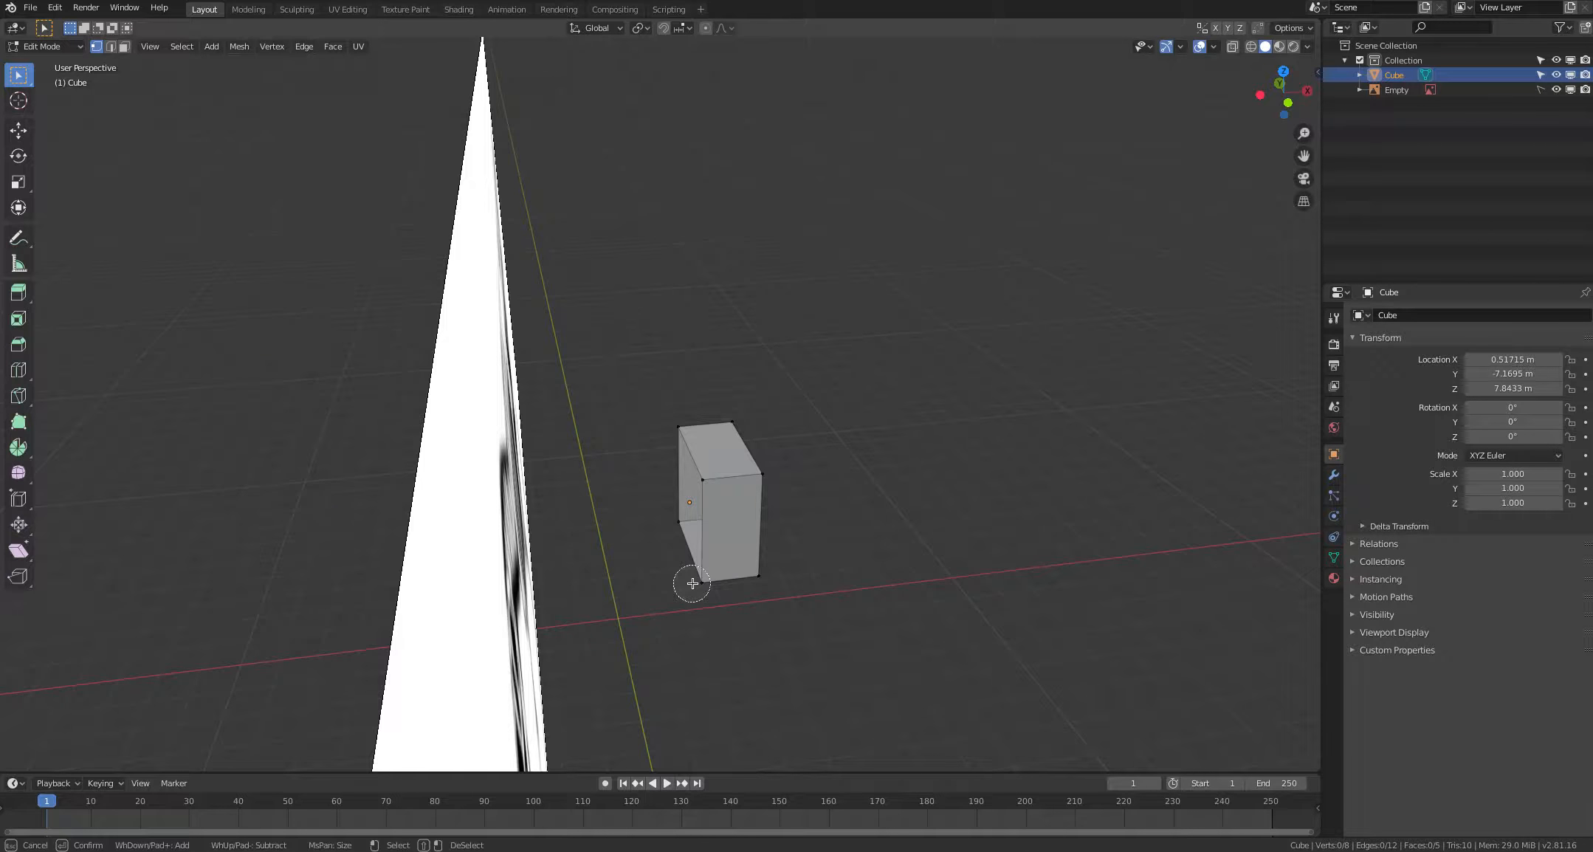
{"action": "mouse_move", "coordinate": [693, 583]}
{"action": "left_mouse_down"}
{"action": "mouse_move", "coordinate": [665, 519]}
{"action": "mouse_move", "coordinate": [665, 444]}
{"action": "mouse_move", "coordinate": [700, 491]}
{"action": "left_mouse_up"}
{"action": "key", "text": "Escape"}
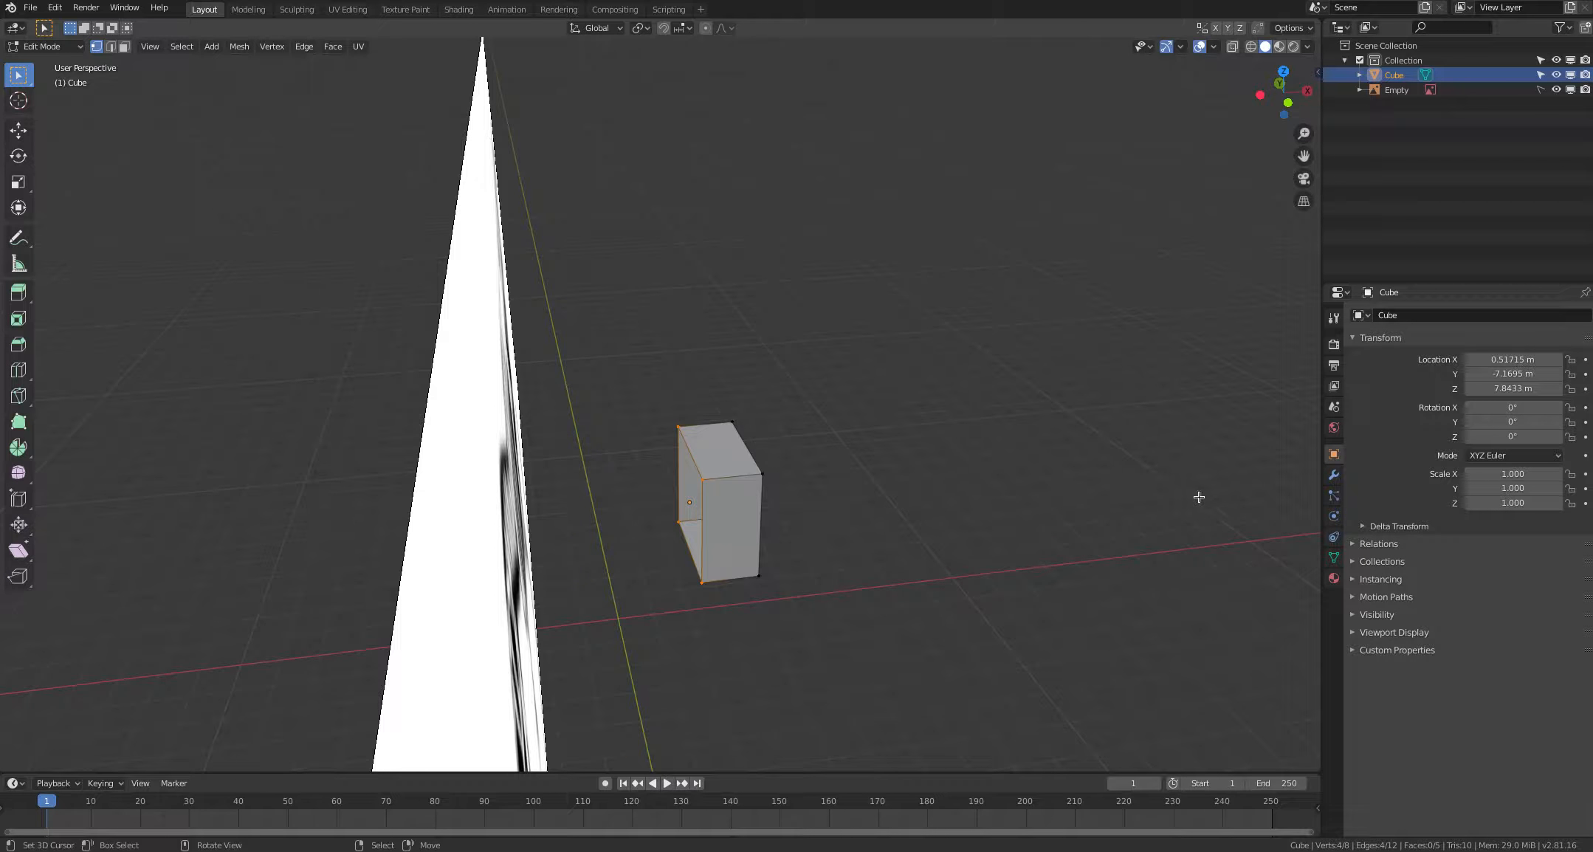
{"action": "left_click", "coordinate": [1333, 475]}
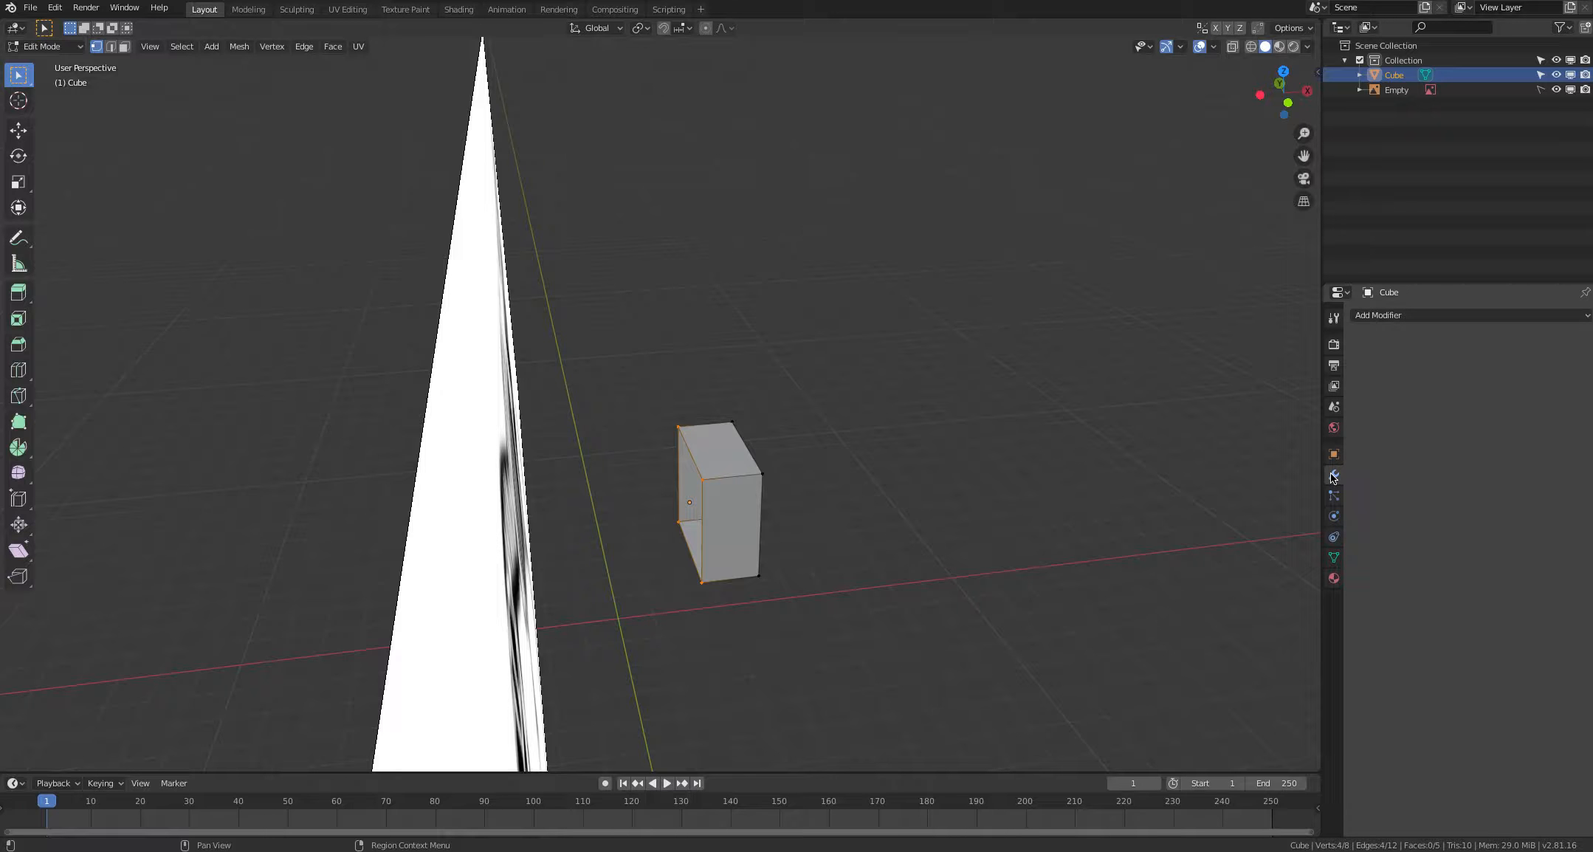
{"action": "left_click", "coordinate": [1389, 315]}
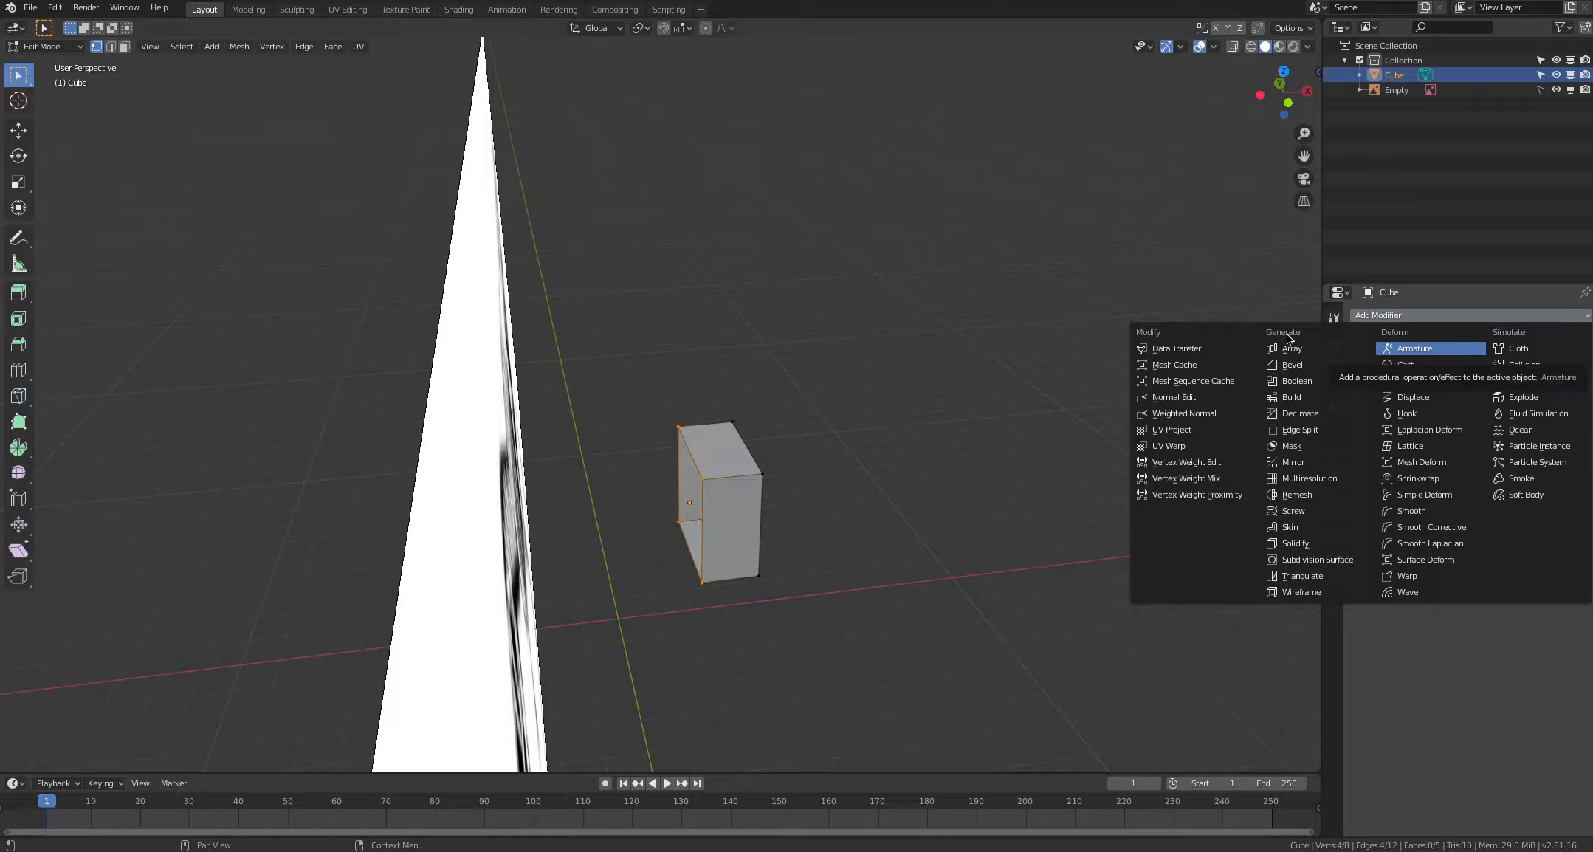
{"action": "left_click", "coordinate": [1288, 462]}
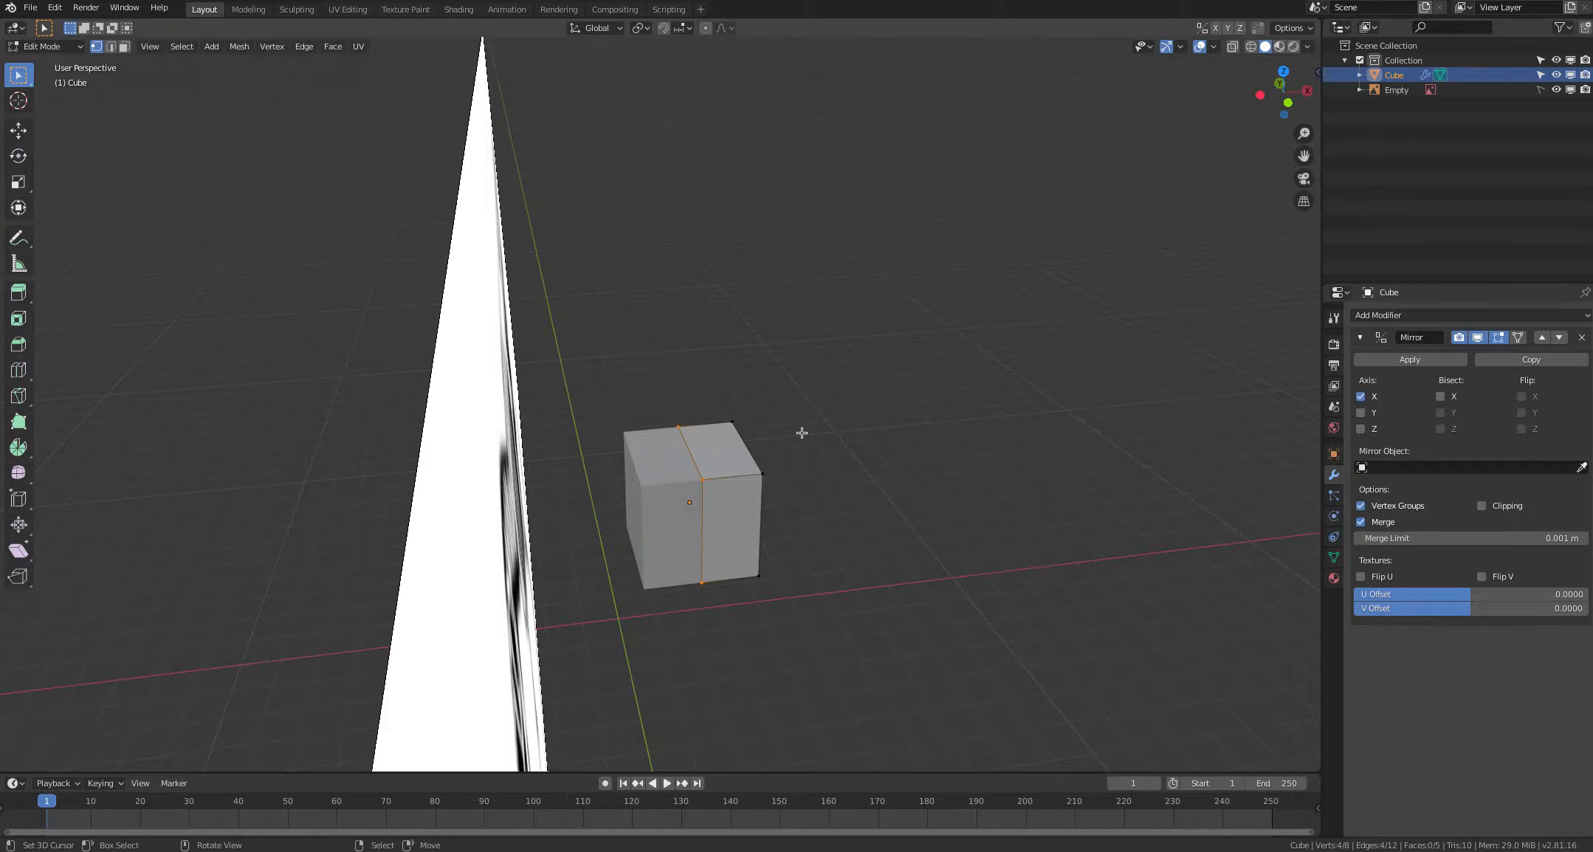
Step: Clear the vertex selection, enable Clipping in the Mirror modifier and display its result on the edit cage
{"action": "middle_click_drag", "start_coordinate": [804, 434], "coordinate": [776, 433]}
{"action": "left_click", "coordinate": [764, 436]}
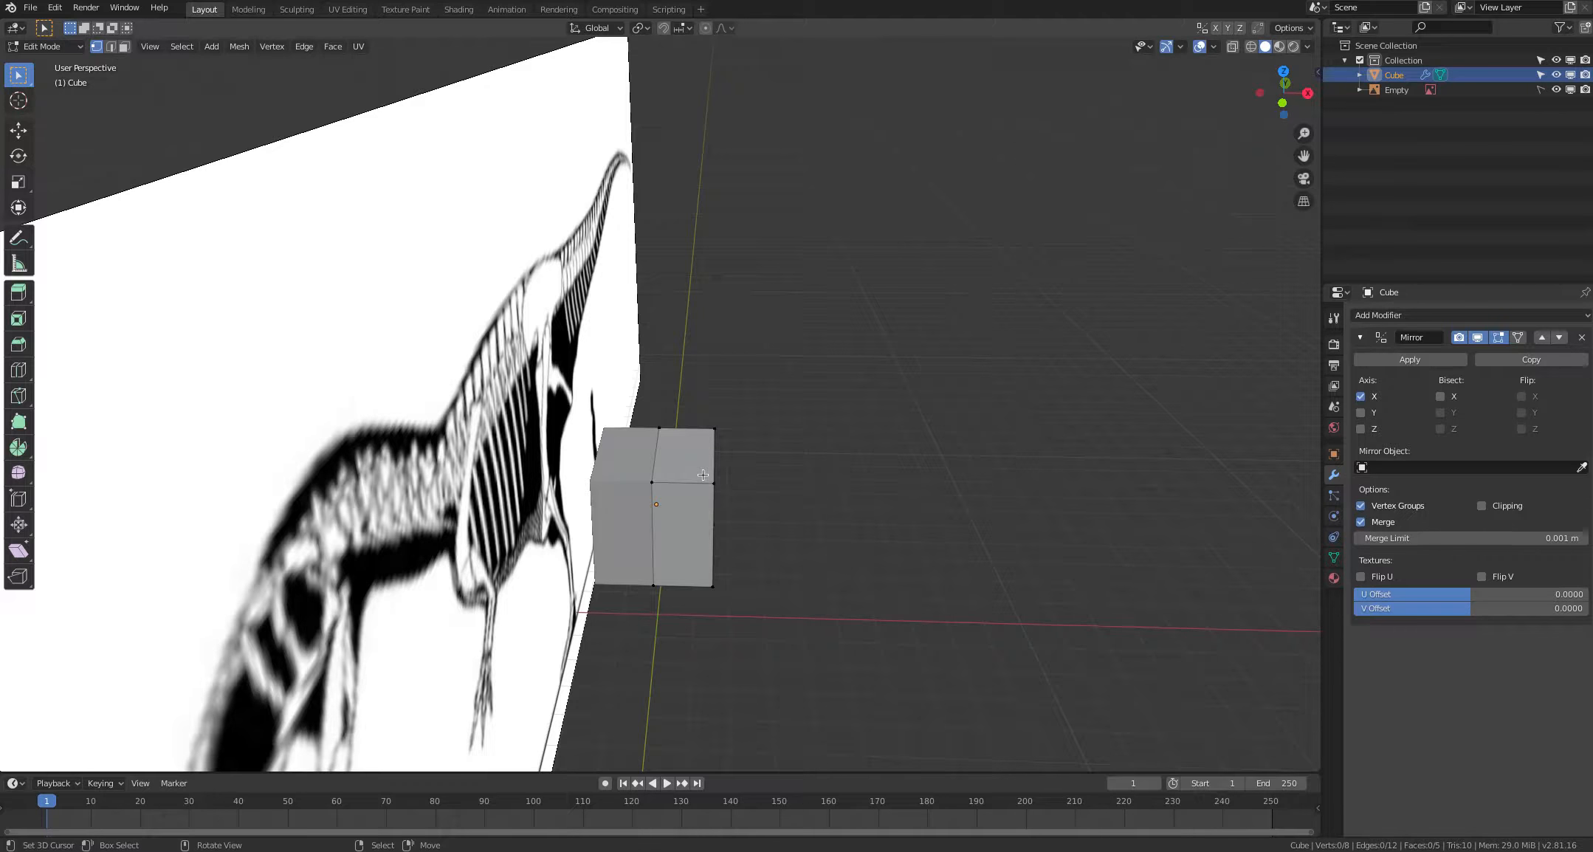
{"action": "left_click", "coordinate": [1480, 505]}
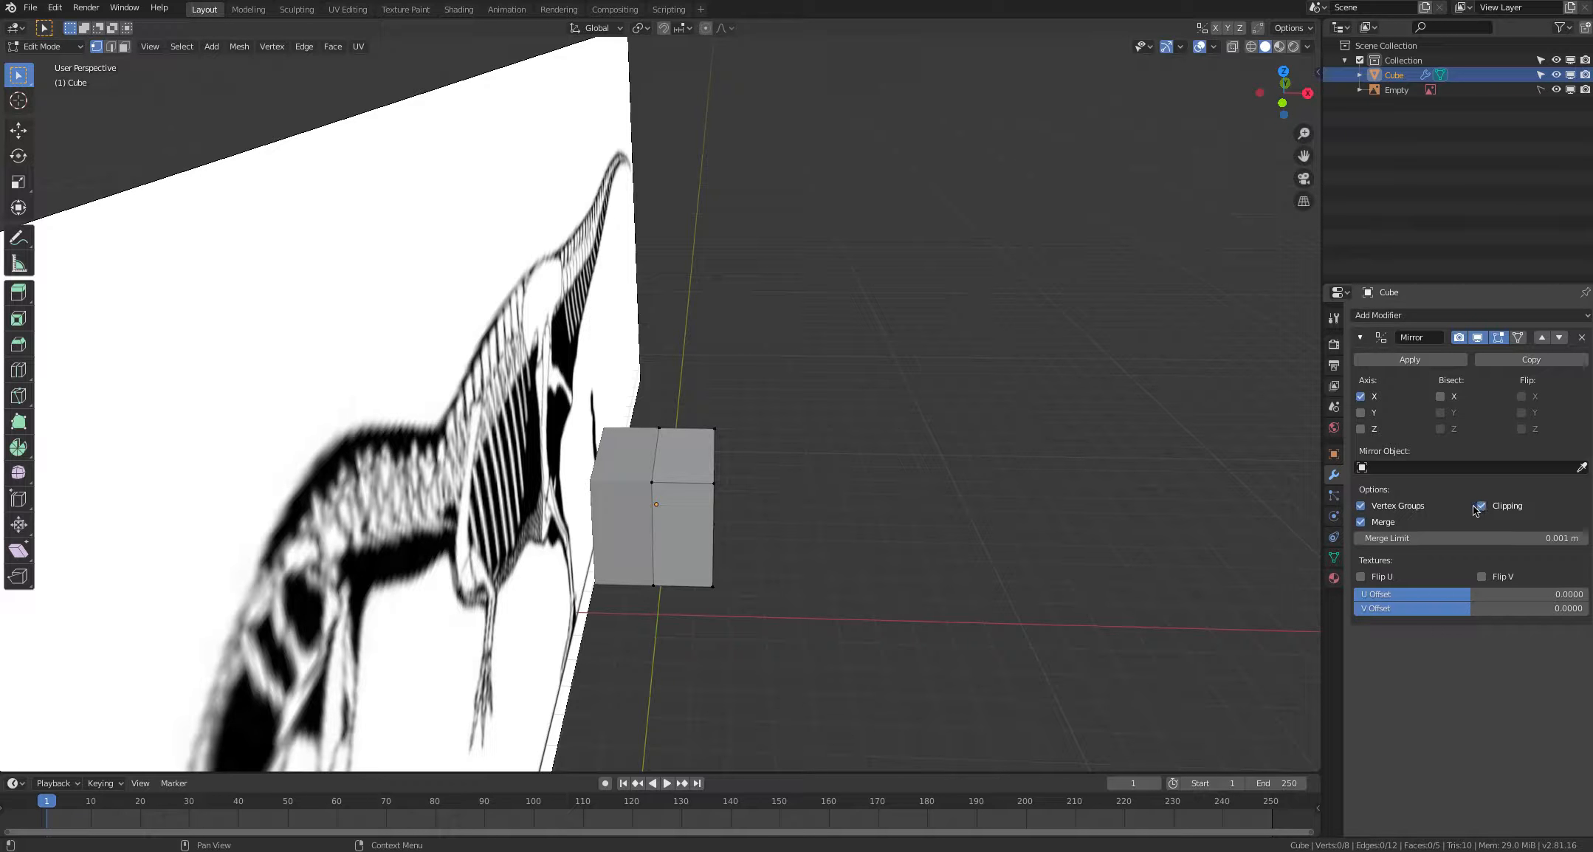
{"action": "left_click", "coordinate": [1518, 338]}
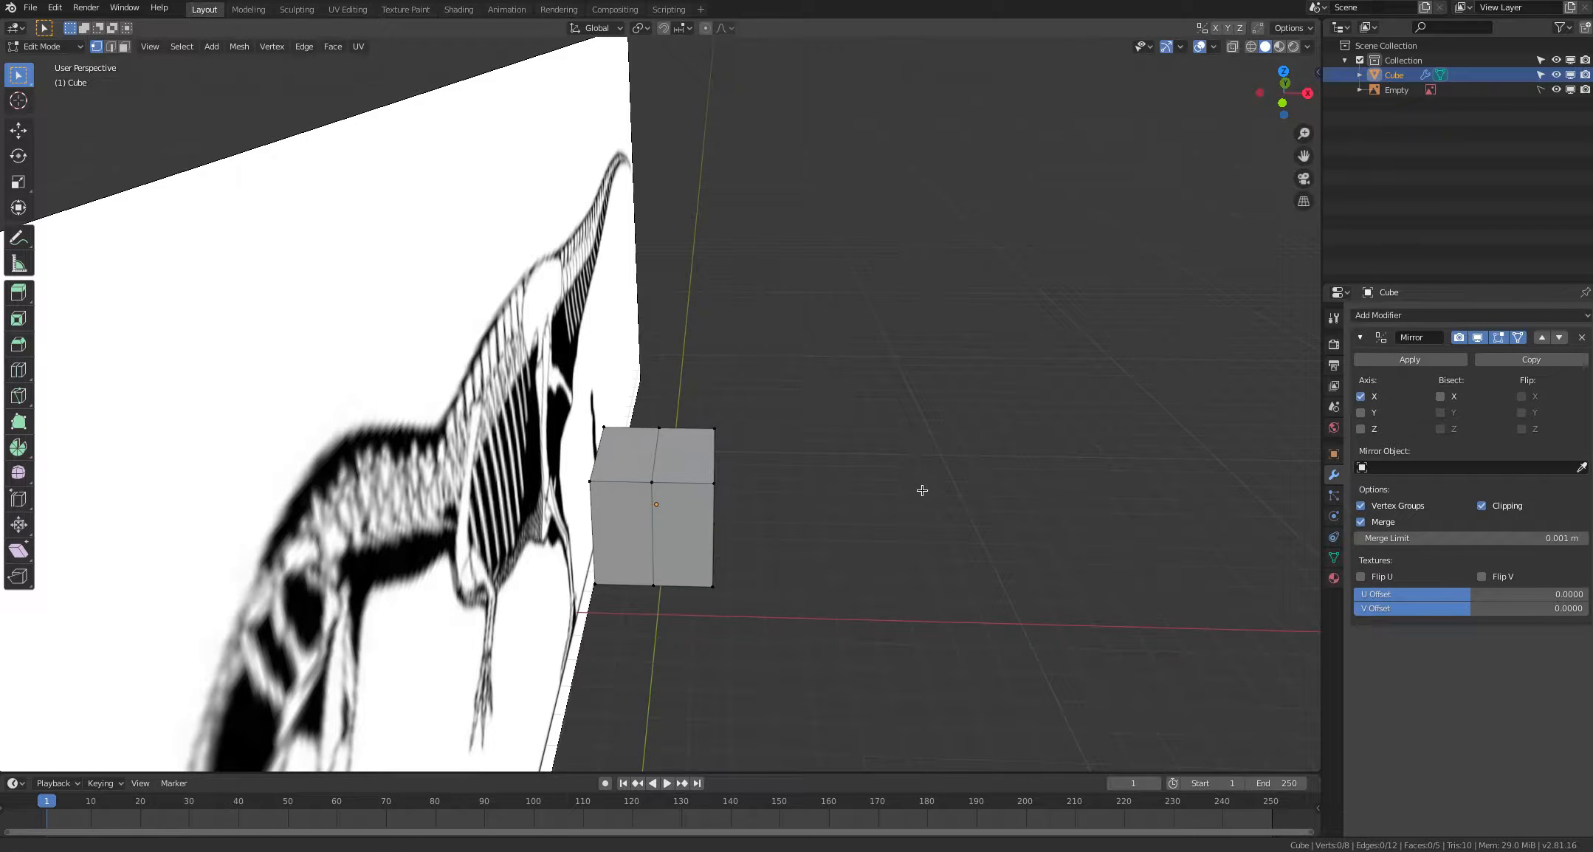
Step: Face the reference image from the side and turn on X-ray display to see the skeleton through the cube
{"action": "middle_click_drag", "start_coordinate": [924, 492], "coordinate": [938, 459]}
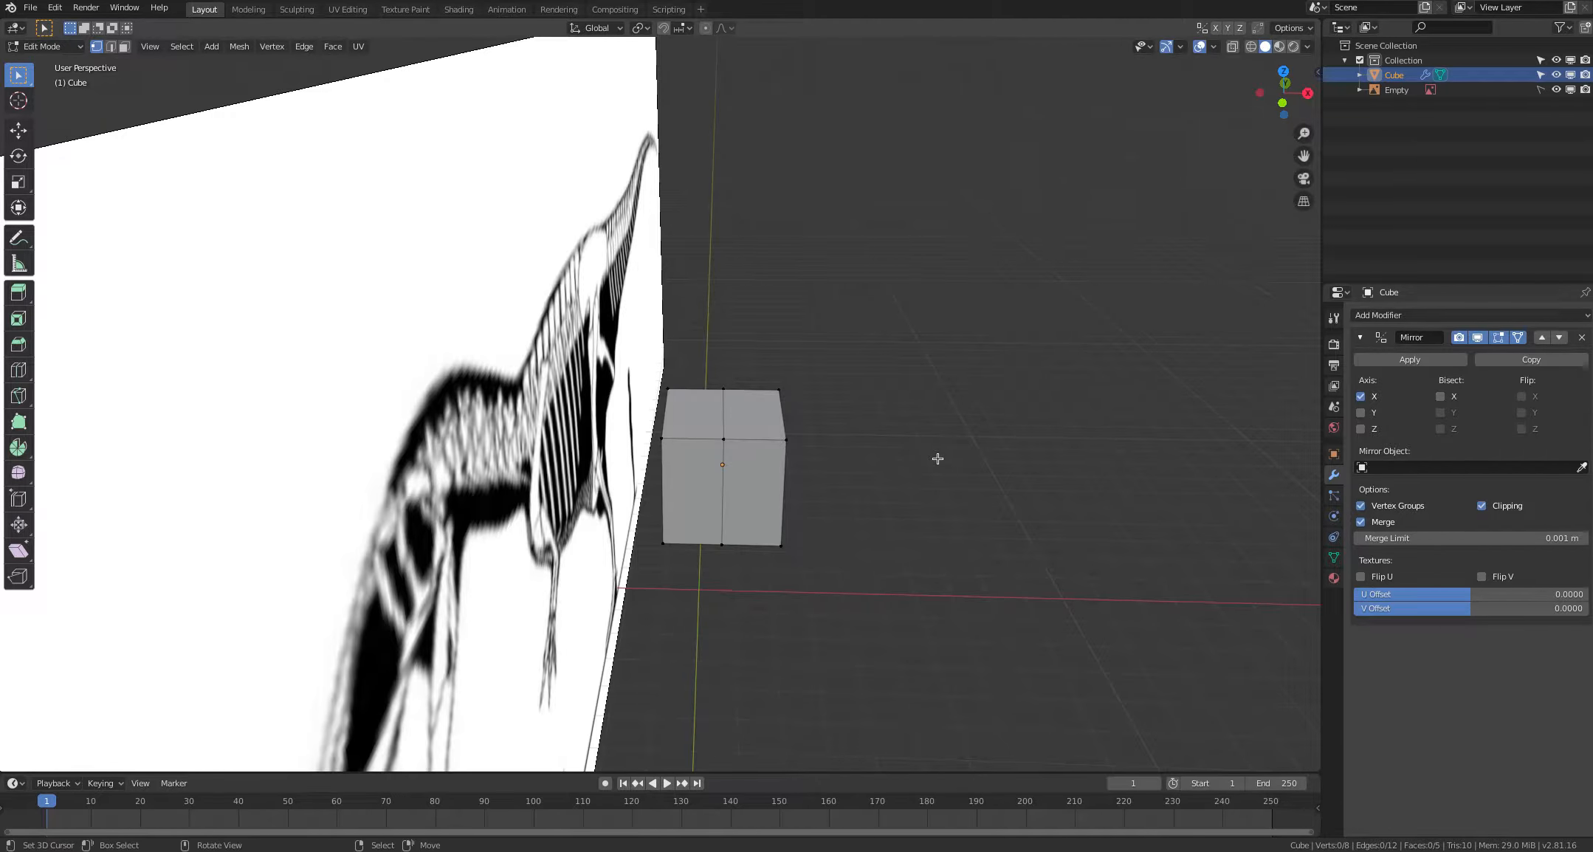
{"action": "middle_click_drag", "start_coordinate": [814, 440], "coordinate": [734, 454]}
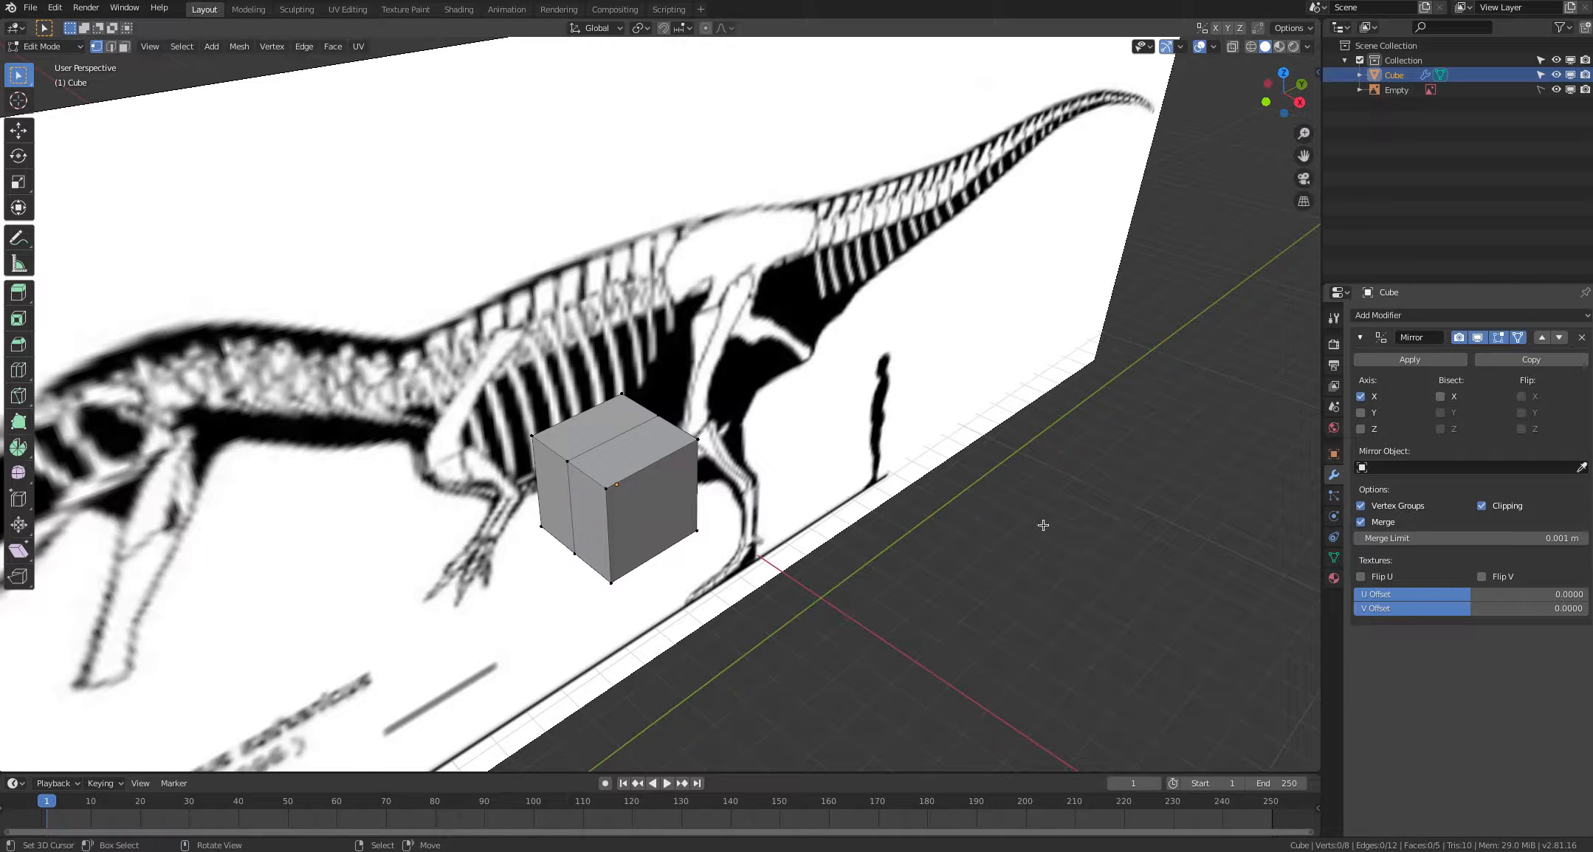
{"action": "middle_click_drag", "start_coordinate": [1006, 520], "coordinate": [960, 469]}
{"action": "scroll", "coordinate": [987, 454], "scroll_direction": "down", "scroll_amount": 5}
{"action": "scroll", "coordinate": [941, 469], "scroll_direction": "up", "scroll_amount": 2}
{"action": "scroll", "coordinate": [940, 468], "scroll_direction": "down", "scroll_amount": 1}
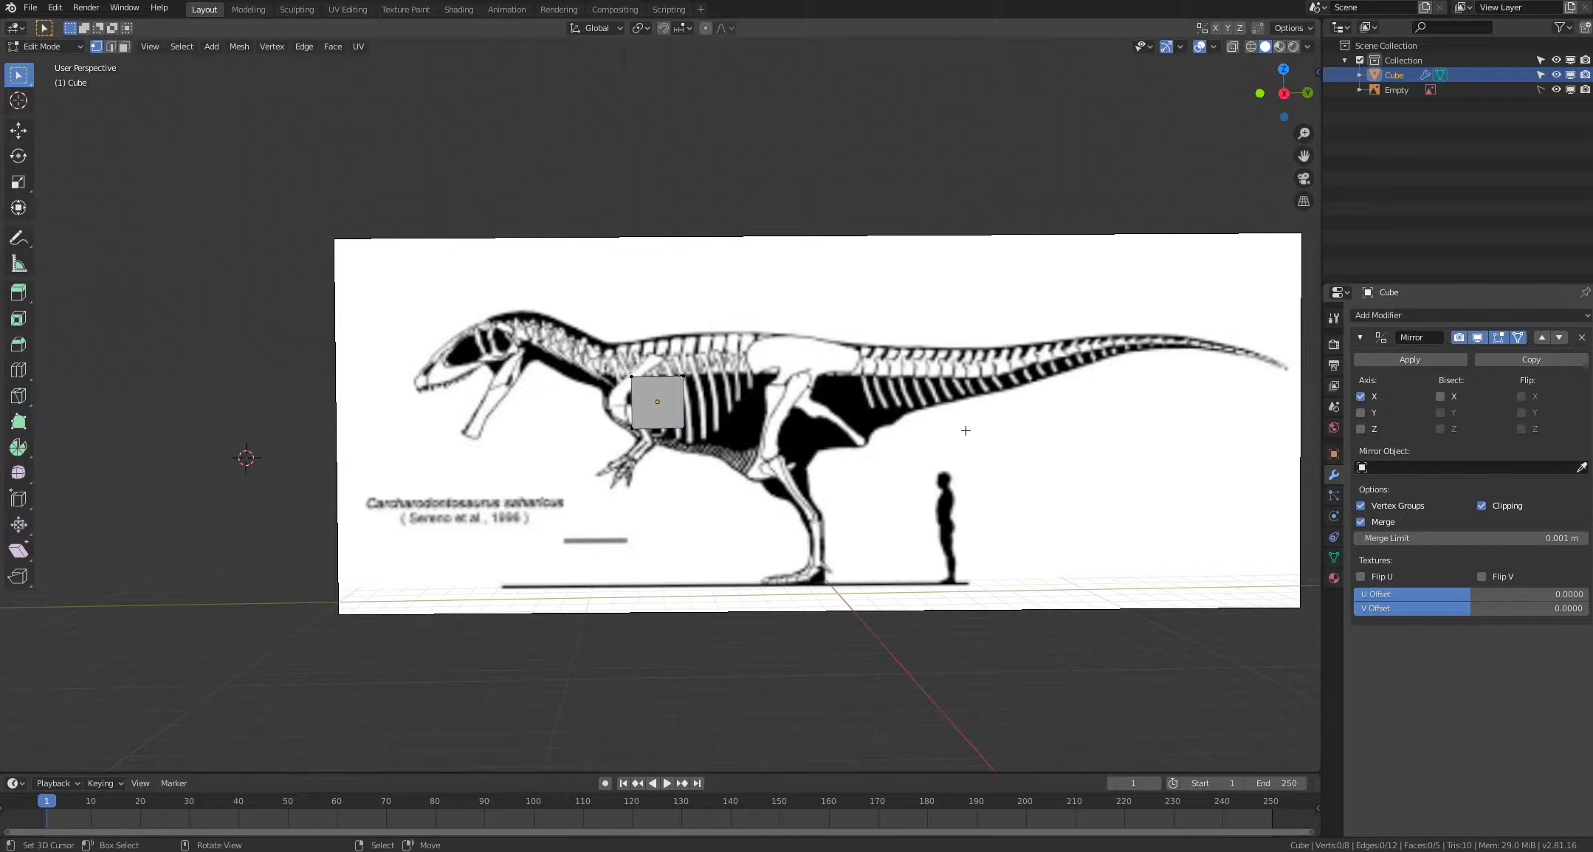
{"action": "mouse_move", "coordinate": [966, 430]}
{"action": "middle_mouse_down"}
{"action": "mouse_move", "coordinate": [1092, 435]}
{"action": "mouse_move", "coordinate": [944, 431]}
{"action": "middle_mouse_up"}
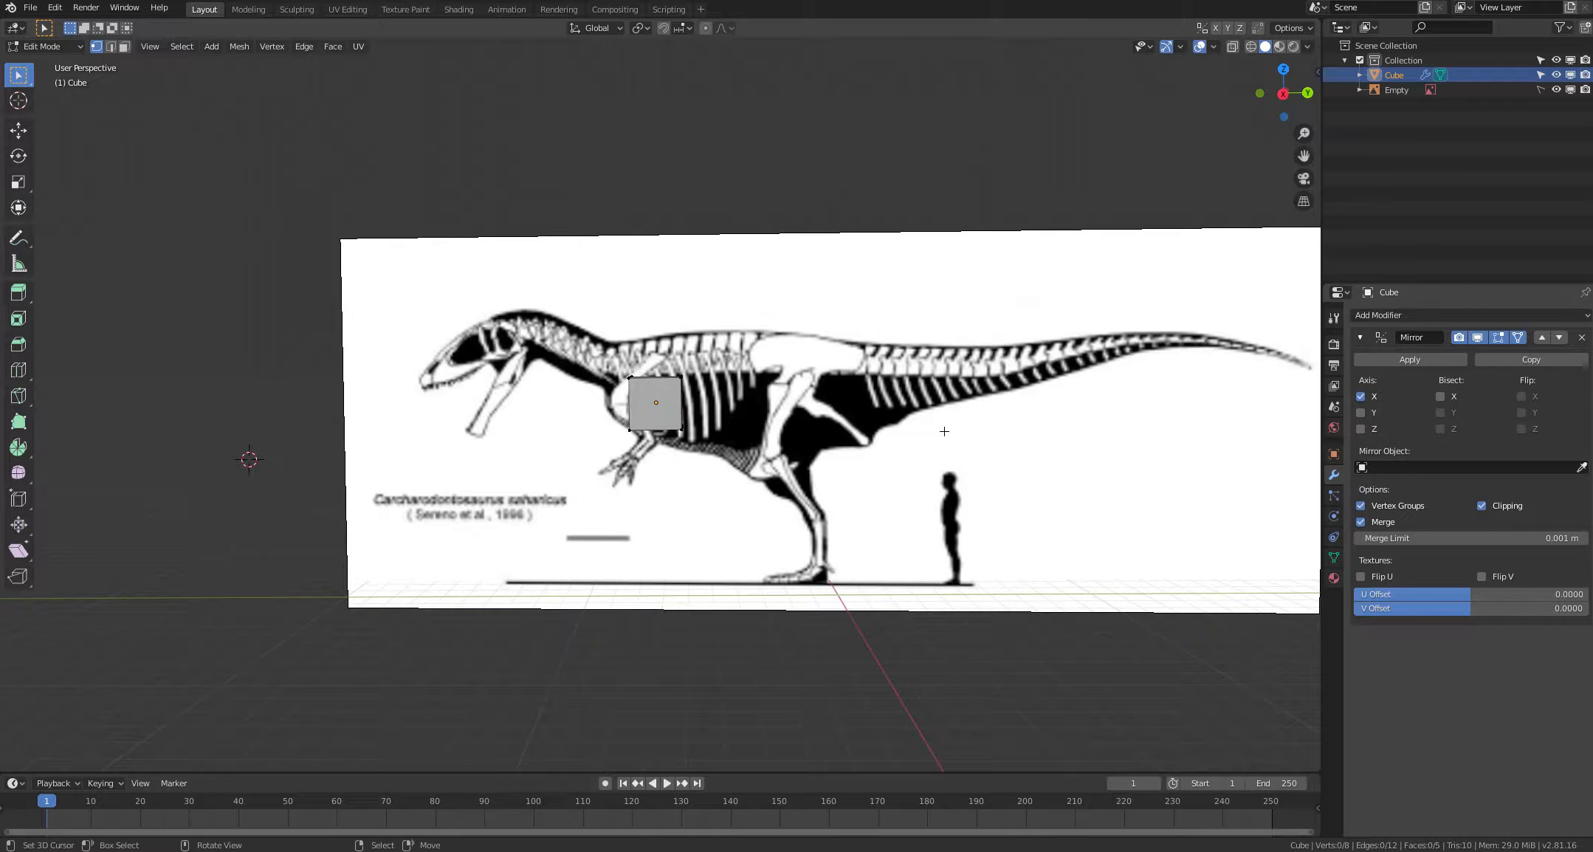
{"action": "key", "text": "alt+z"}
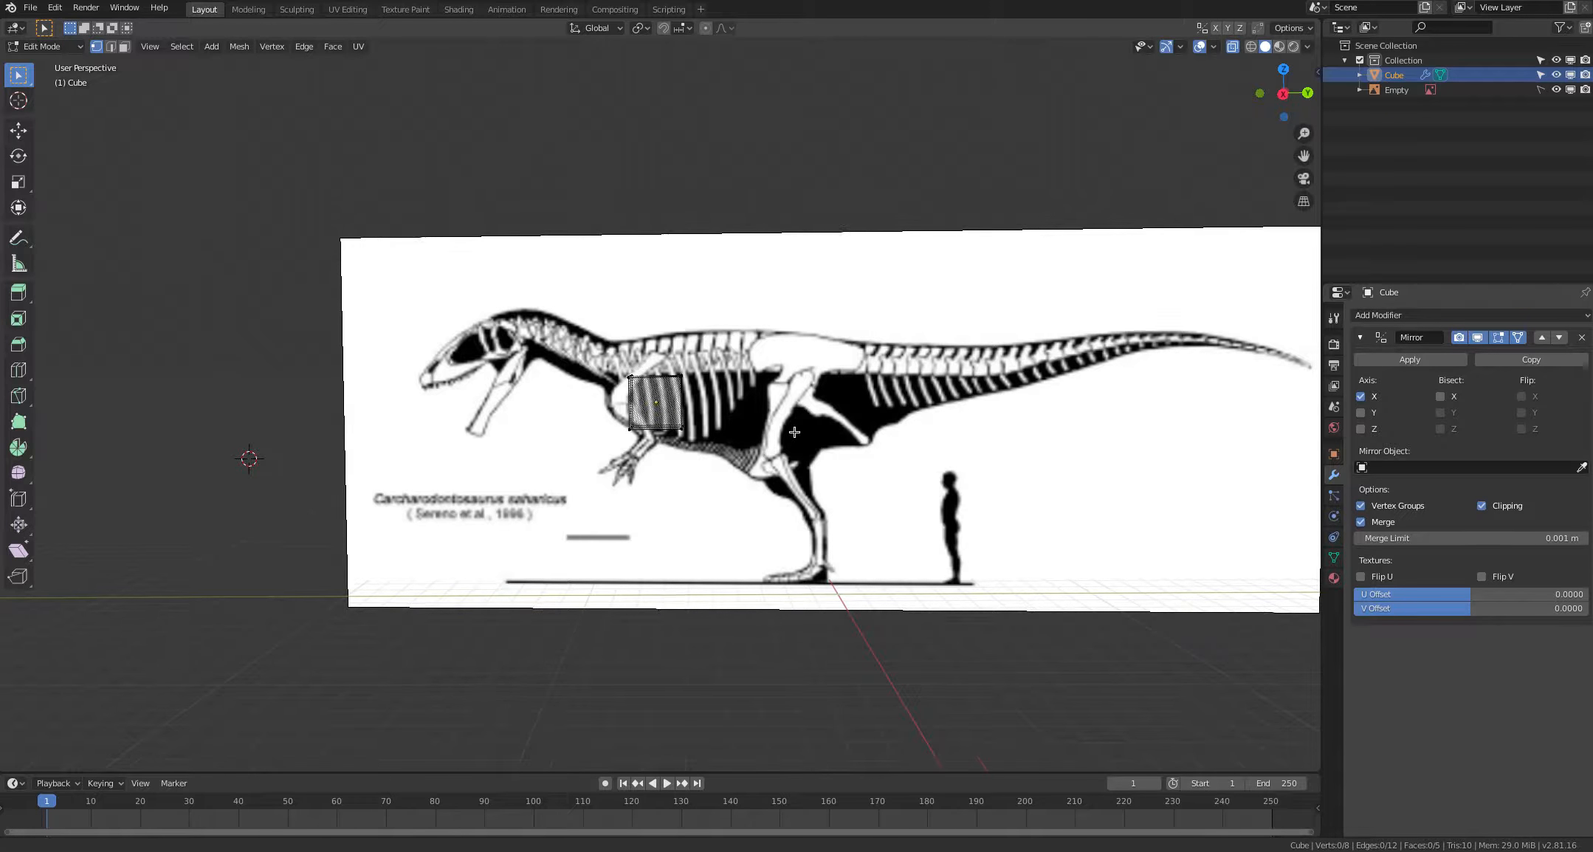
{"action": "mouse_move", "coordinate": [726, 433]}
{"action": "middle_mouse_down", "text": "shift"}
{"action": "mouse_move", "coordinate": [774, 422]}
{"action": "mouse_move", "coordinate": [754, 434]}
{"action": "middle_mouse_up", "text": "shift"}
{"action": "scroll", "coordinate": [776, 425], "scroll_direction": "up", "scroll_amount": 2}
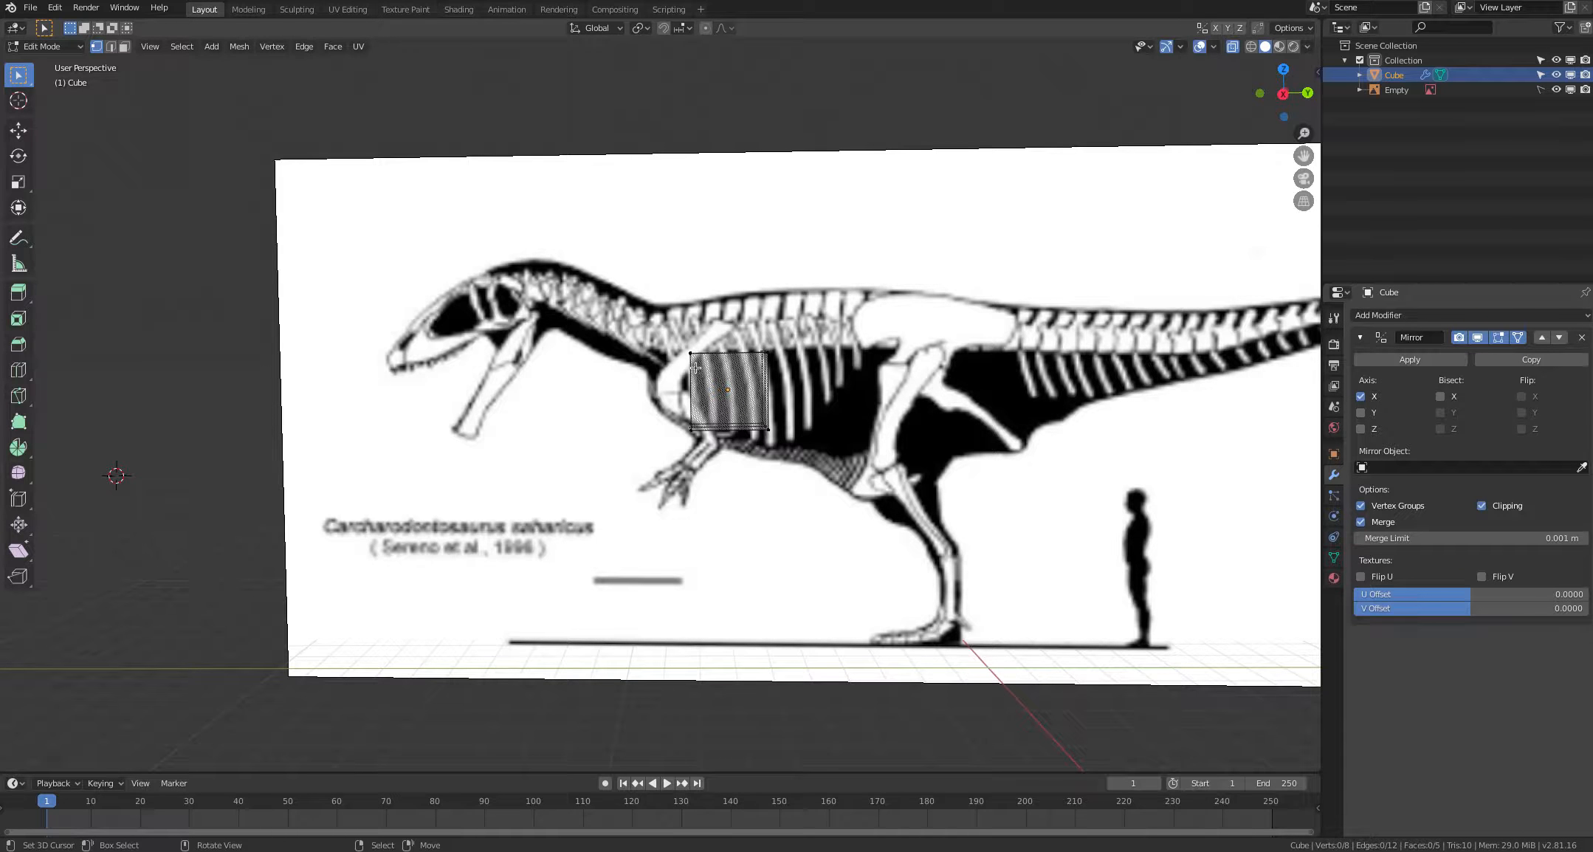
Step: Move the cube's upper front vertex to the base of the neck on the dinosaur's back outline
{"action": "scroll", "coordinate": [695, 367], "scroll_direction": "down", "scroll_amount": 1}
{"action": "scroll", "coordinate": [696, 367], "scroll_direction": "down", "scroll_amount": 1}
{"action": "scroll", "coordinate": [696, 367], "scroll_direction": "up", "scroll_amount": 2}
{"action": "middle_click_drag", "start_coordinate": [683, 353], "coordinate": [690, 352], "text": "shift"}
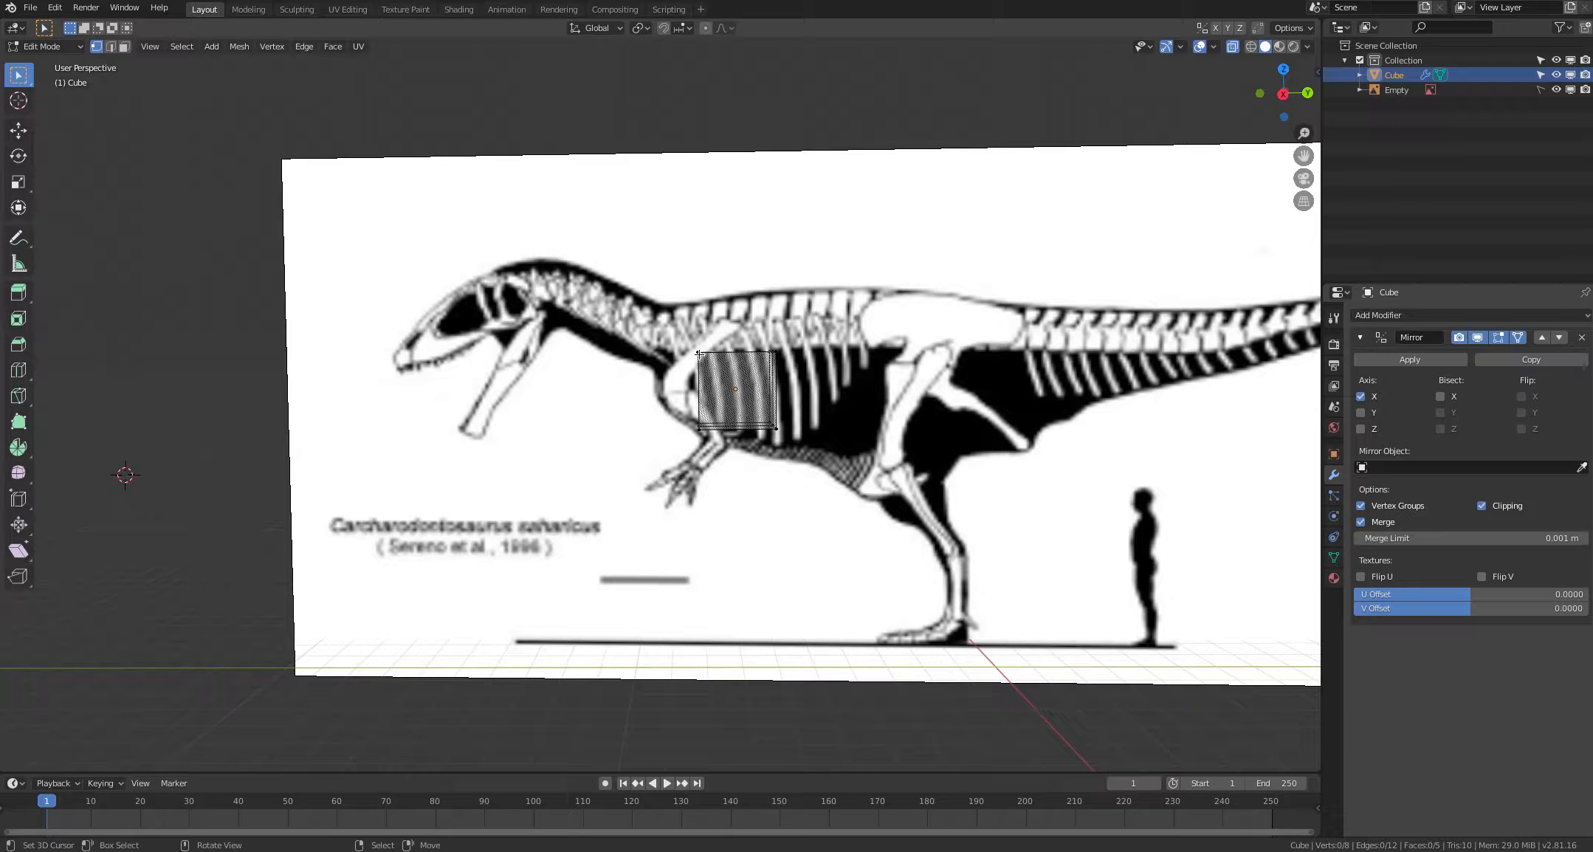
{"action": "left_click_drag", "start_coordinate": [699, 354], "coordinate": [653, 297]}
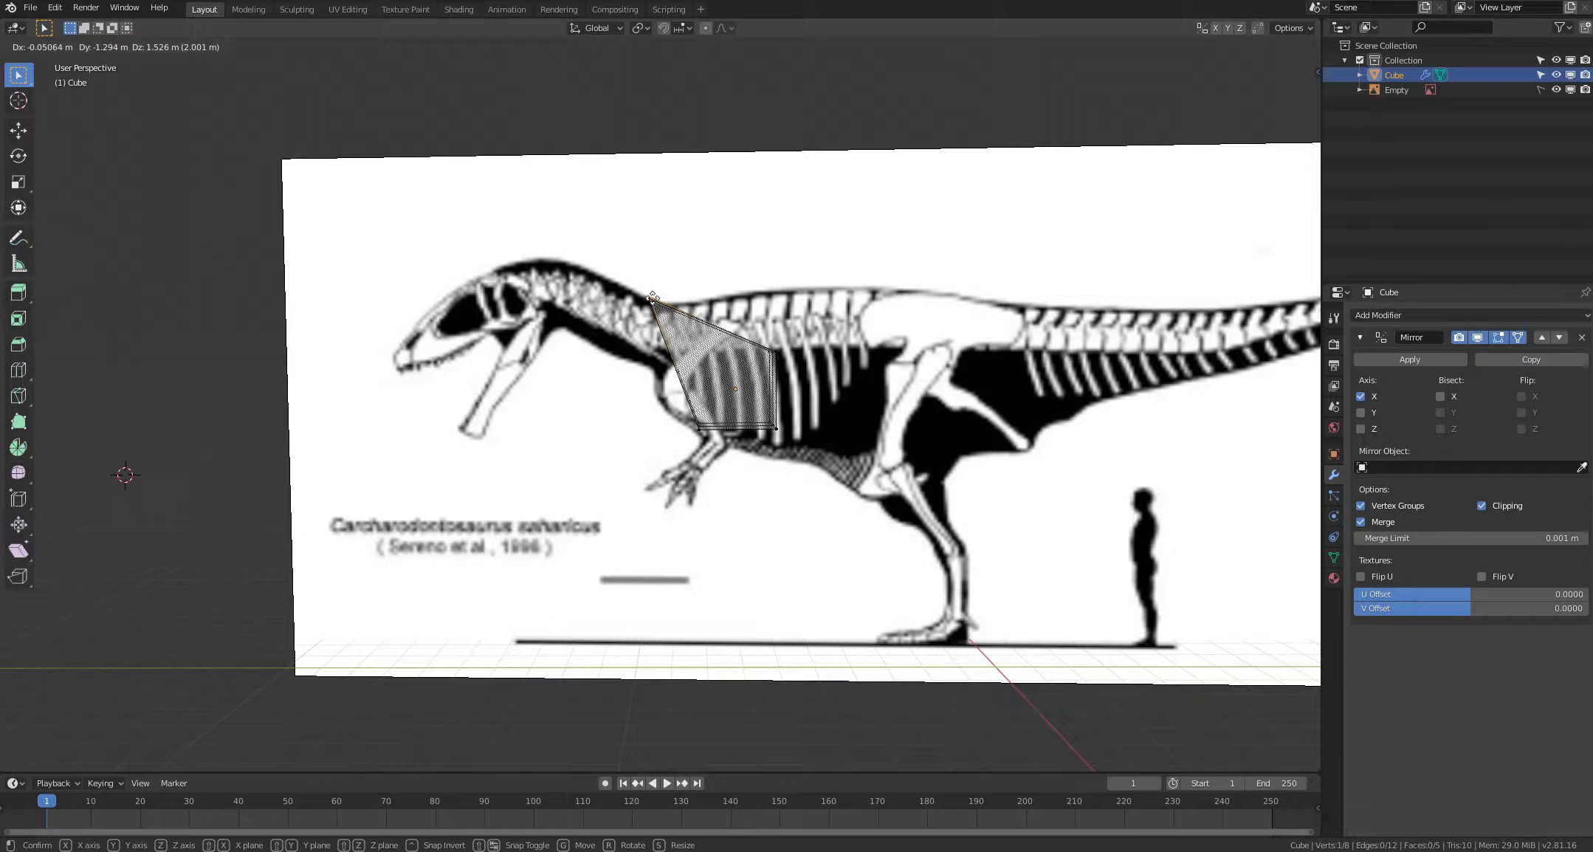
{"action": "right_click_drag", "start_coordinate": [653, 299], "coordinate": [652, 299]}
{"action": "mouse_move", "coordinate": [644, 343]}
{"action": "middle_mouse_down", "text": "shift"}
{"action": "mouse_move", "coordinate": [665, 342]}
{"action": "mouse_move", "coordinate": [673, 316]}
{"action": "mouse_move", "coordinate": [639, 345]}
{"action": "middle_mouse_up", "text": "shift"}
{"action": "right_click", "coordinate": [639, 352]}
Step: Move the lower front vertices onto the chest outline and align the other upper front vertex with the neck base
{"action": "right_click_drag", "start_coordinate": [724, 428], "coordinate": [676, 403]}
{"action": "middle_click_drag", "start_coordinate": [675, 403], "coordinate": [716, 405], "text": "shift"}
{"action": "right_click_drag", "start_coordinate": [715, 405], "coordinate": [711, 401]}
{"action": "middle_click_drag", "start_coordinate": [715, 301], "coordinate": [715, 303]}
{"action": "right_click_drag", "start_coordinate": [714, 304], "coordinate": [716, 299]}
{"action": "right_click", "coordinate": [1040, 335]}
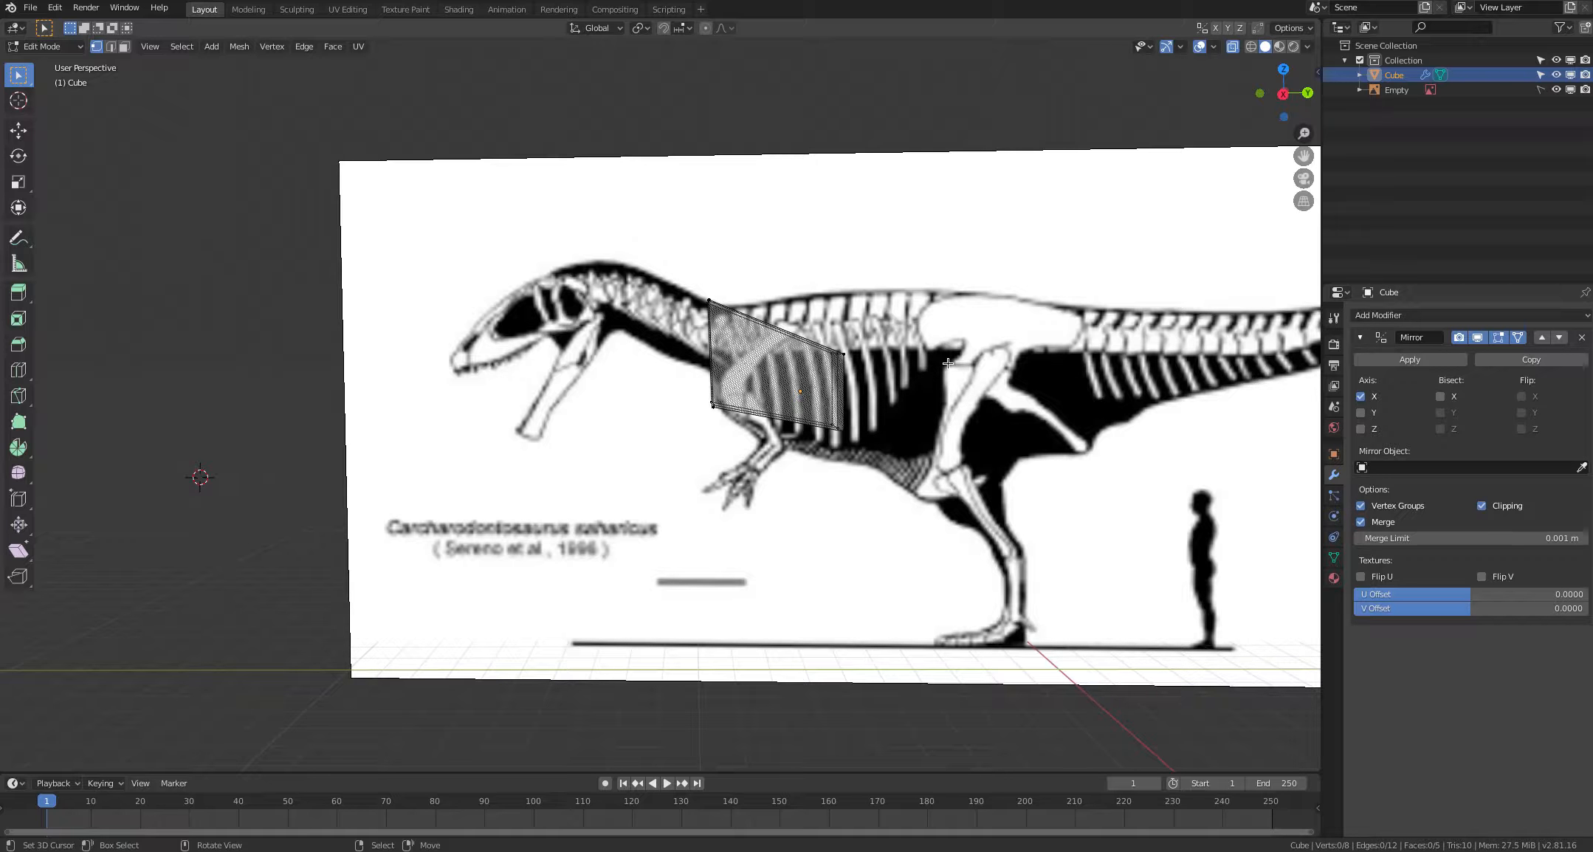
Step: Move one upper rear vertex to the dinosaur's back outline and one lower rear vertex to the belly outline
{"action": "left_click", "coordinate": [844, 357]}
{"action": "key", "text": "g"}
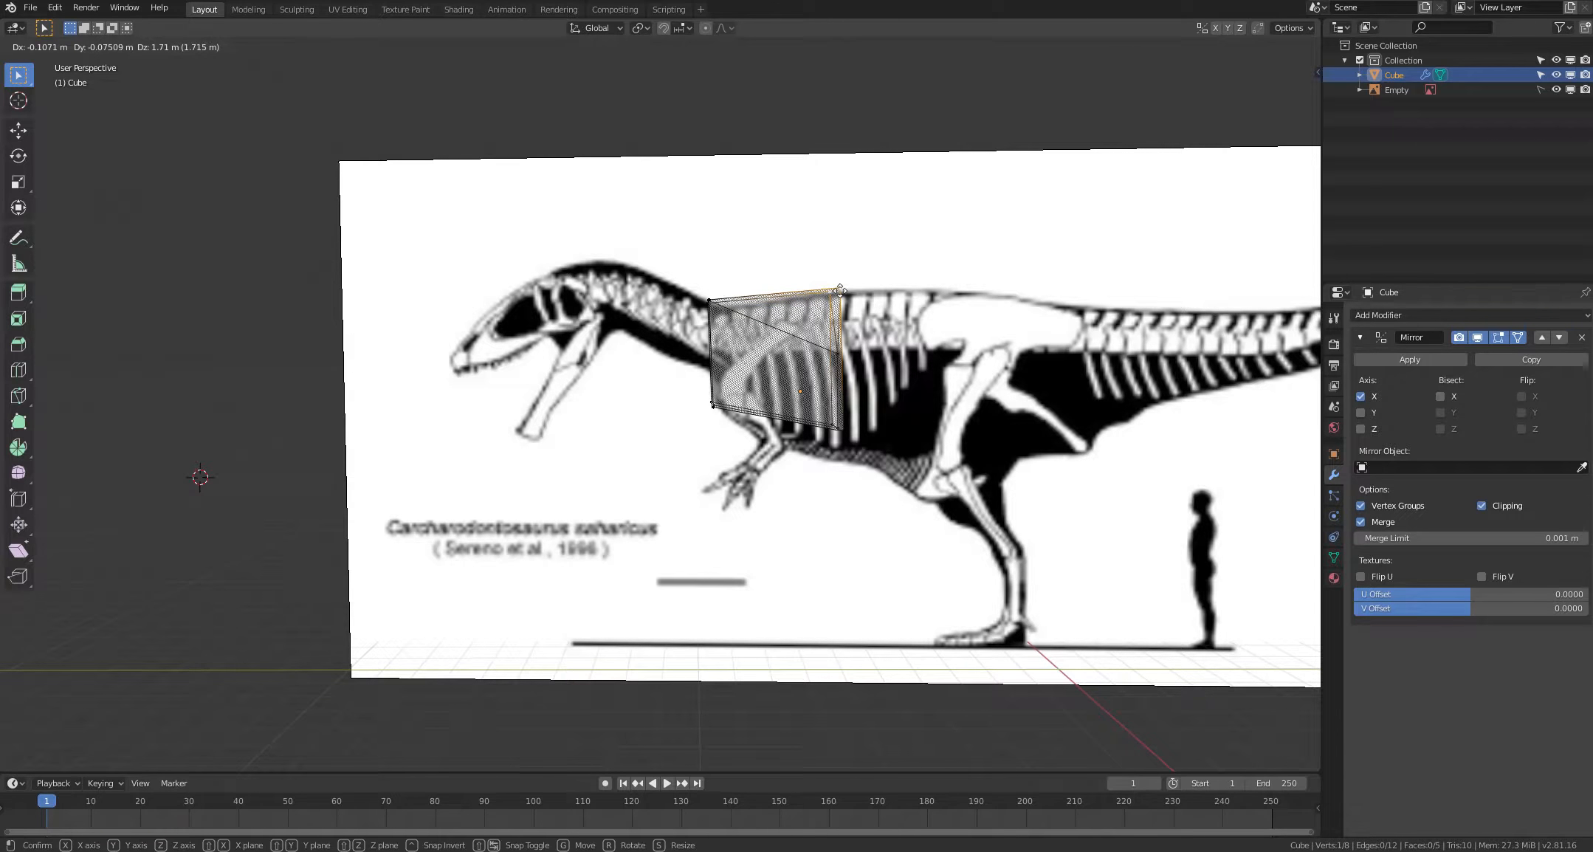
{"action": "left_click", "coordinate": [840, 290]}
{"action": "left_click", "coordinate": [842, 430]}
{"action": "key", "text": "g"}
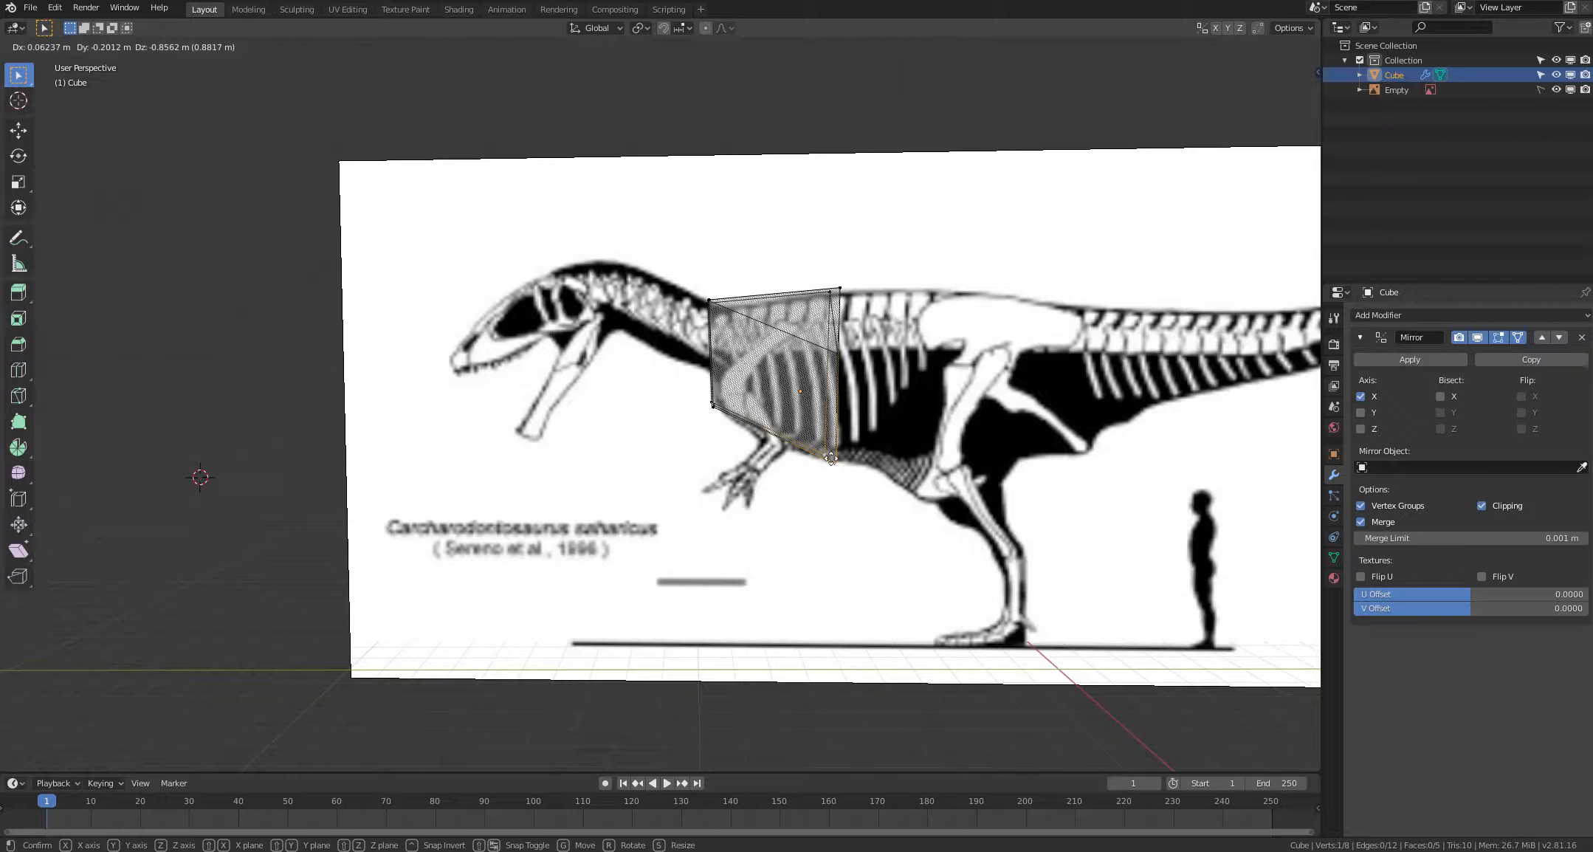
{"action": "left_click", "coordinate": [831, 459]}
Step: Align the cube's other upper rear vertex with the dinosaur's back outline
{"action": "middle_click_drag", "start_coordinate": [773, 437], "coordinate": [764, 445]}
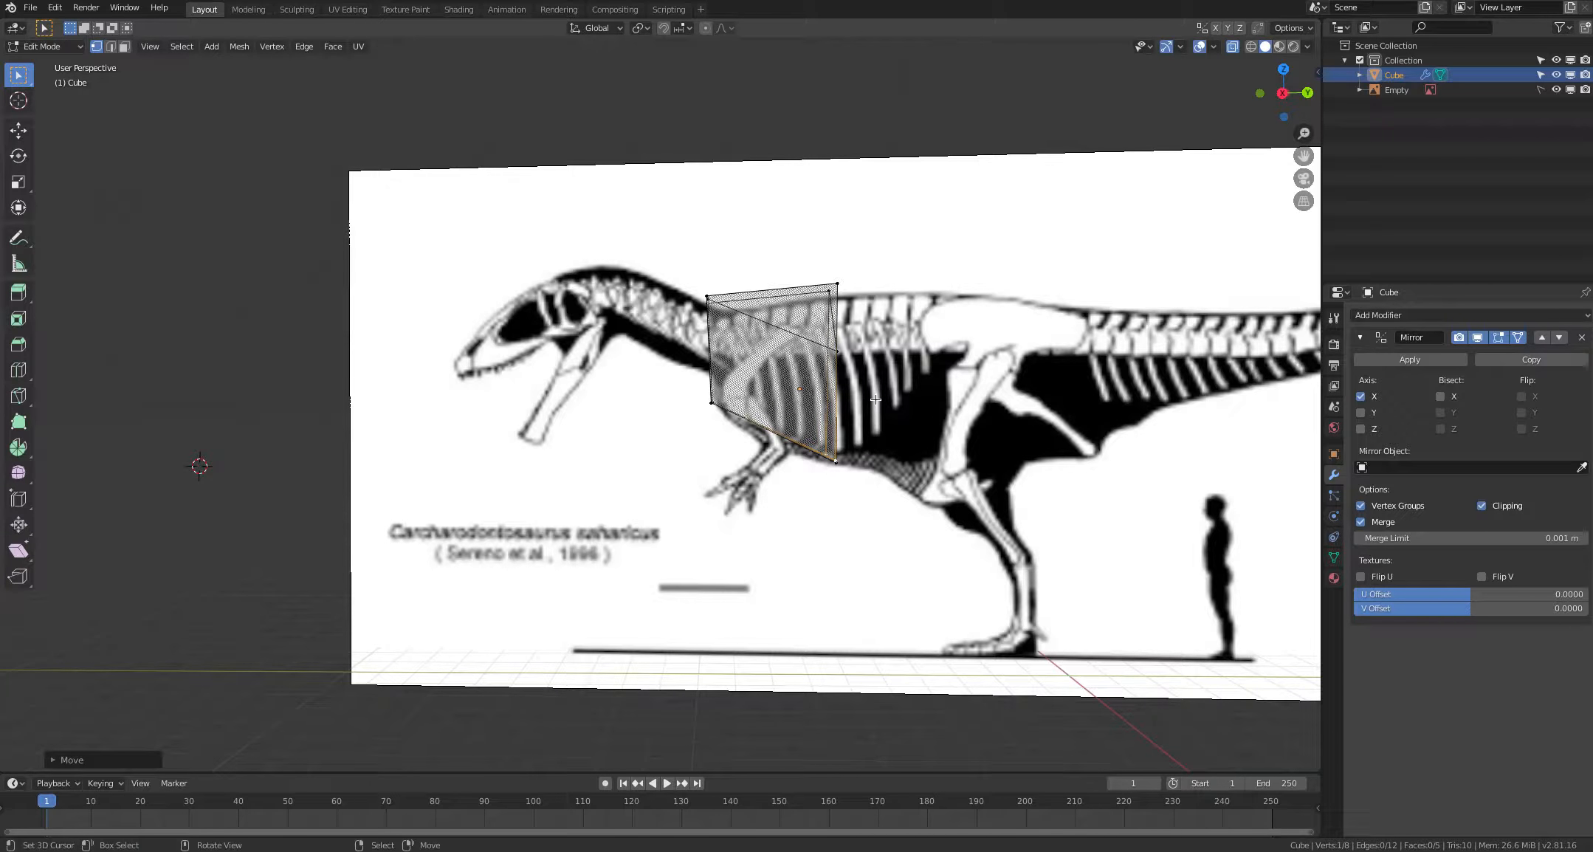
{"action": "left_click", "coordinate": [837, 283]}
{"action": "key", "text": "g"}
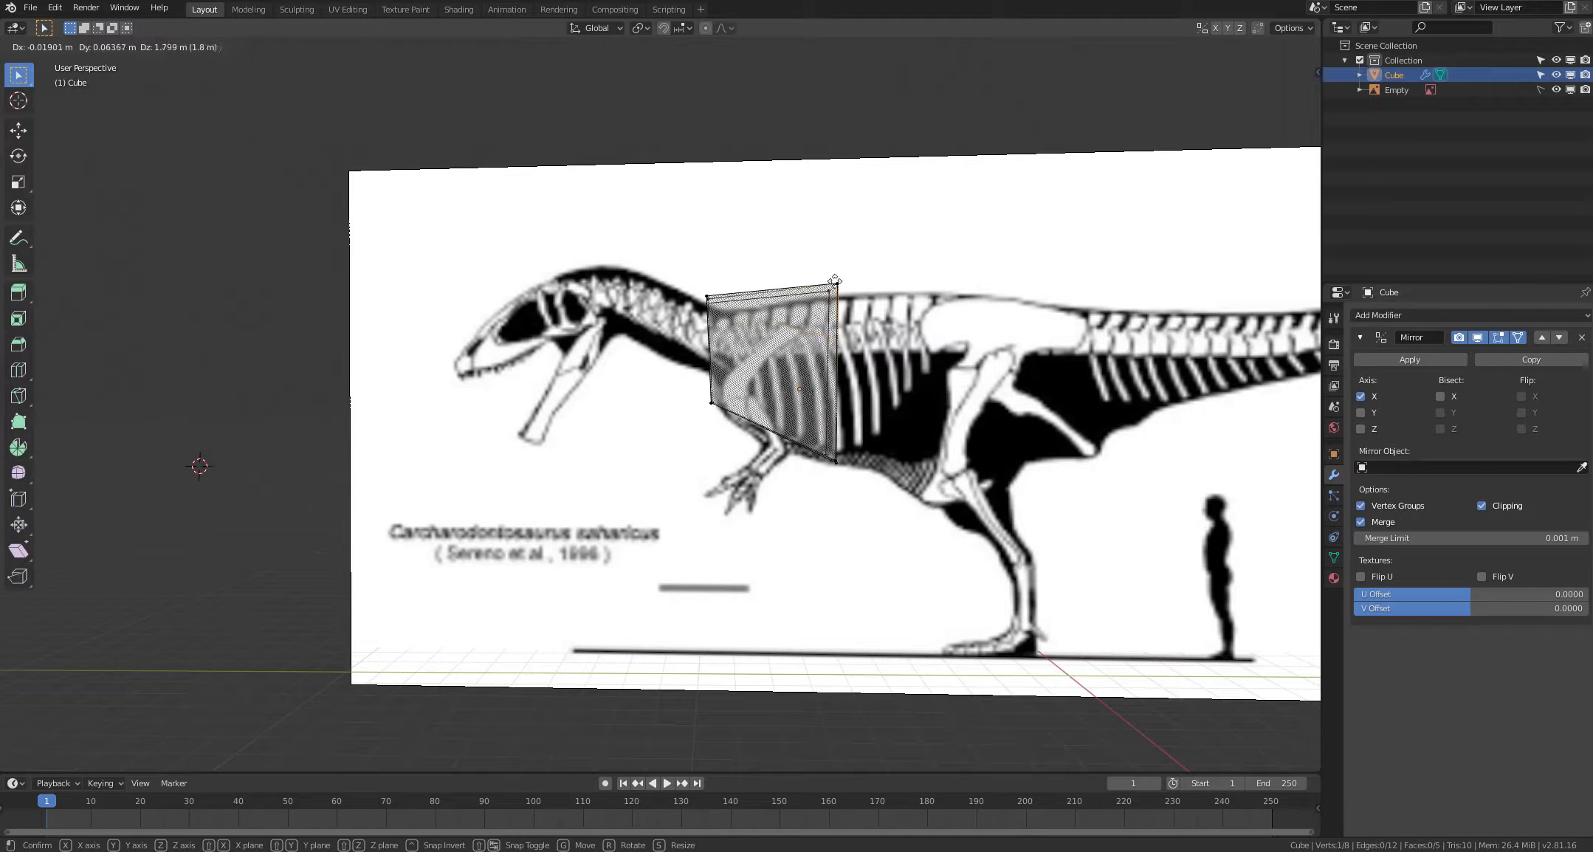
{"action": "left_click", "coordinate": [835, 281]}
{"action": "key", "text": "alt+a"}
Step: Turn off X-ray display and lower the cube's outer upper rear corner vertex slightly
{"action": "middle_click_drag", "start_coordinate": [868, 329], "coordinate": [828, 361]}
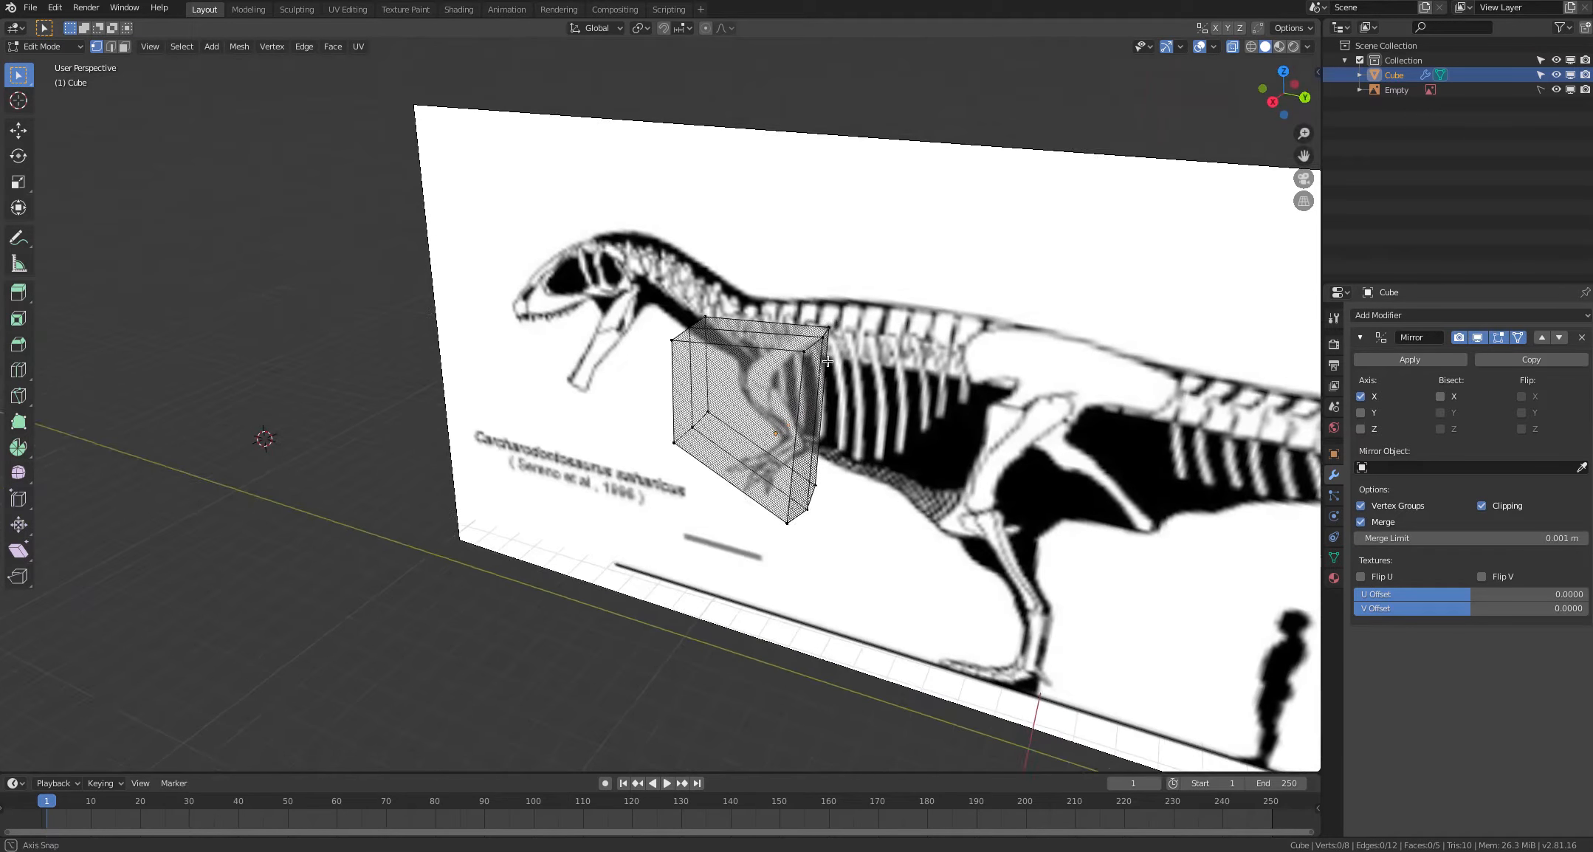
{"action": "key", "text": "alt+z"}
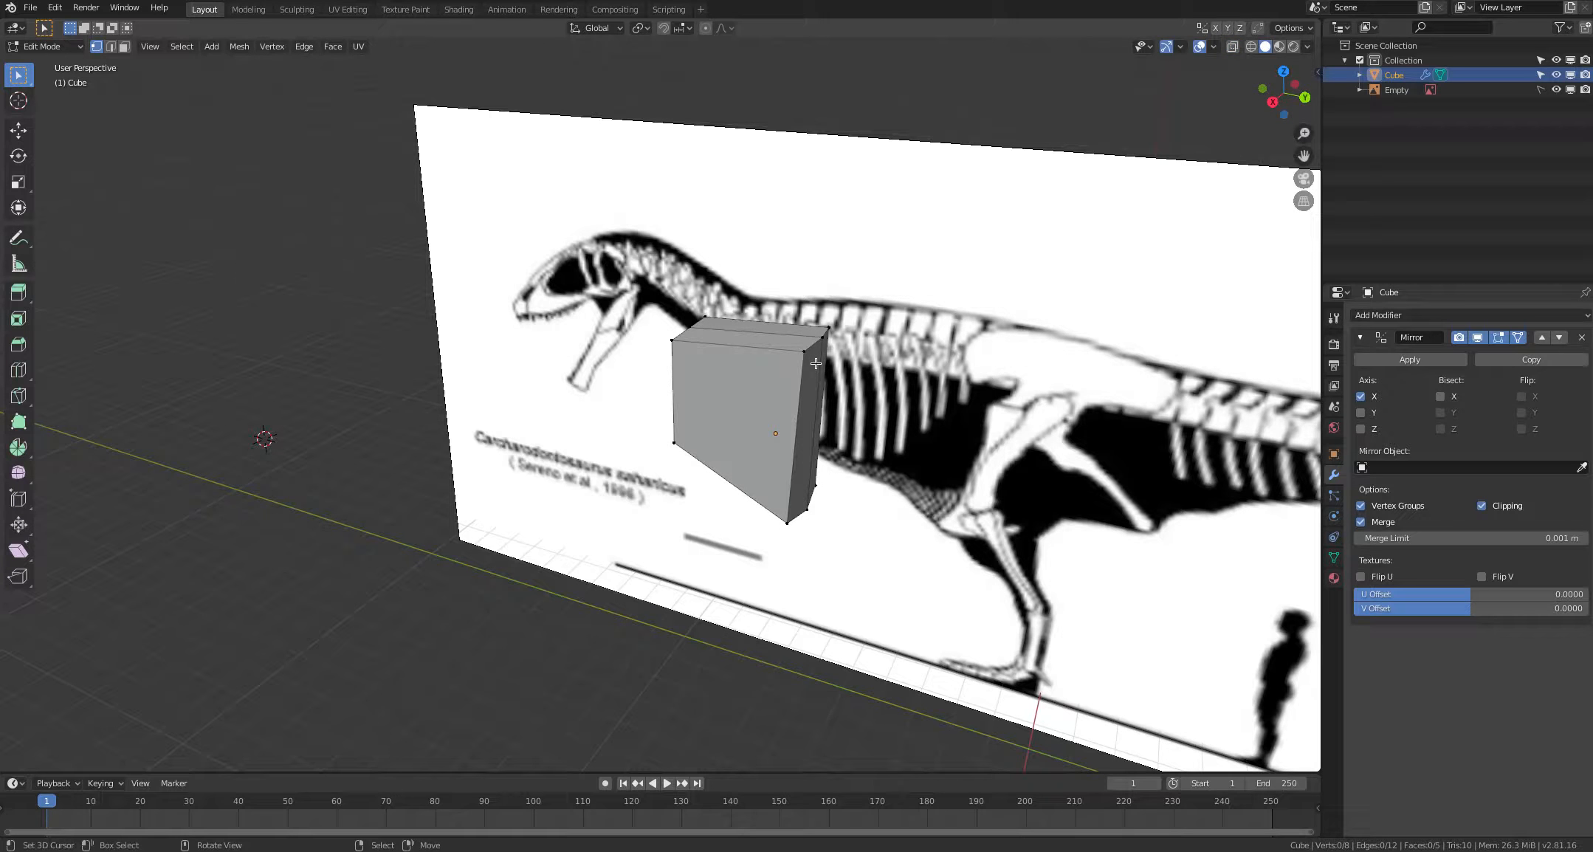
{"action": "left_click", "coordinate": [807, 351]}
{"action": "key", "text": "g"}
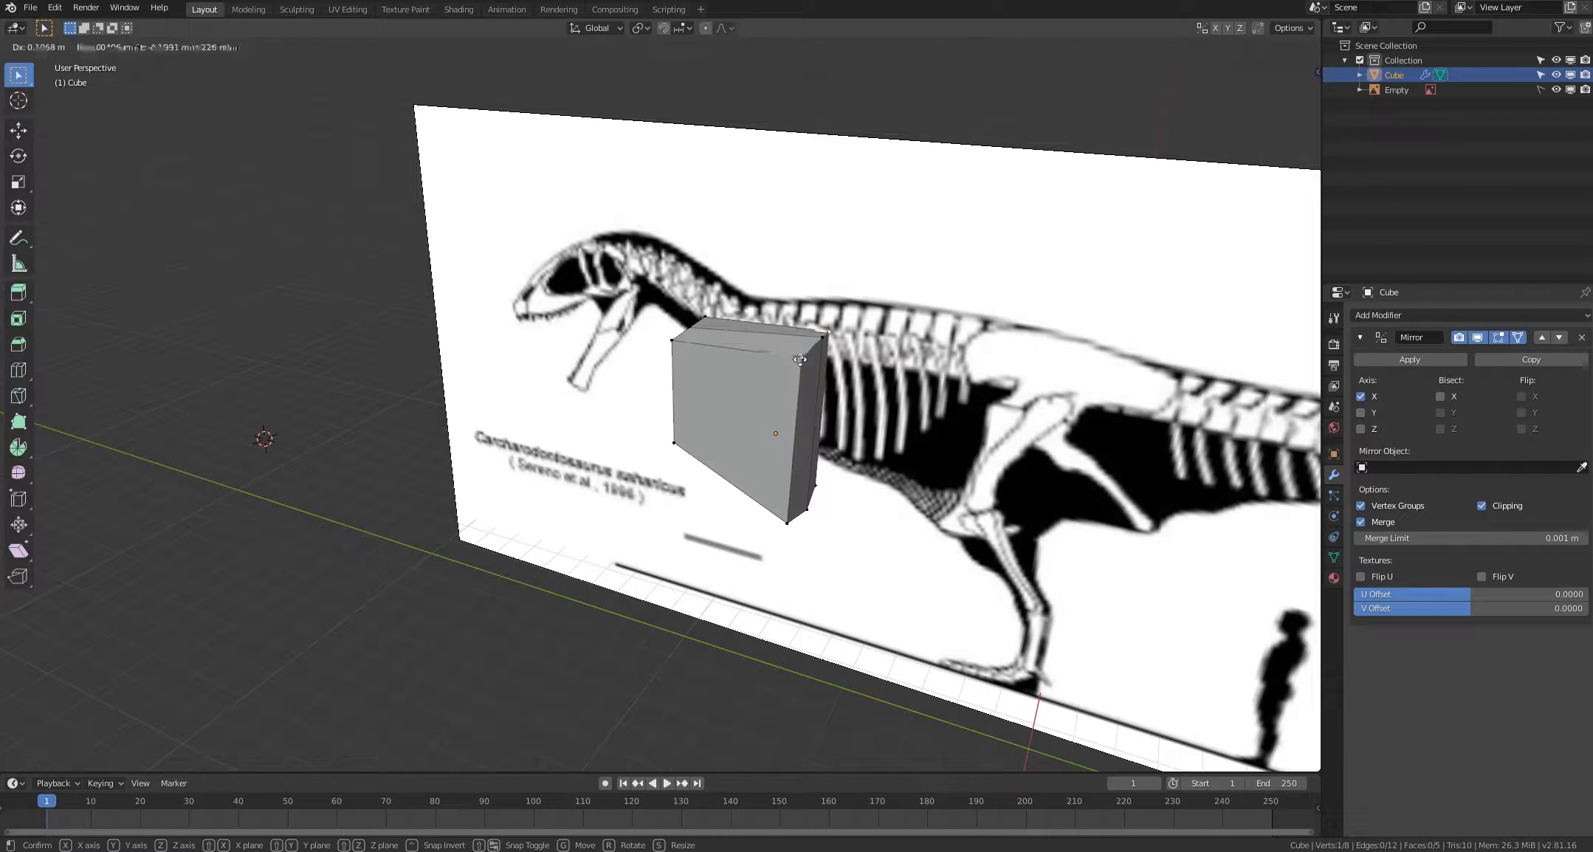
{"action": "left_click", "coordinate": [831, 334]}
{"action": "right_click", "coordinate": [821, 341]}
{"action": "key", "text": "g"}
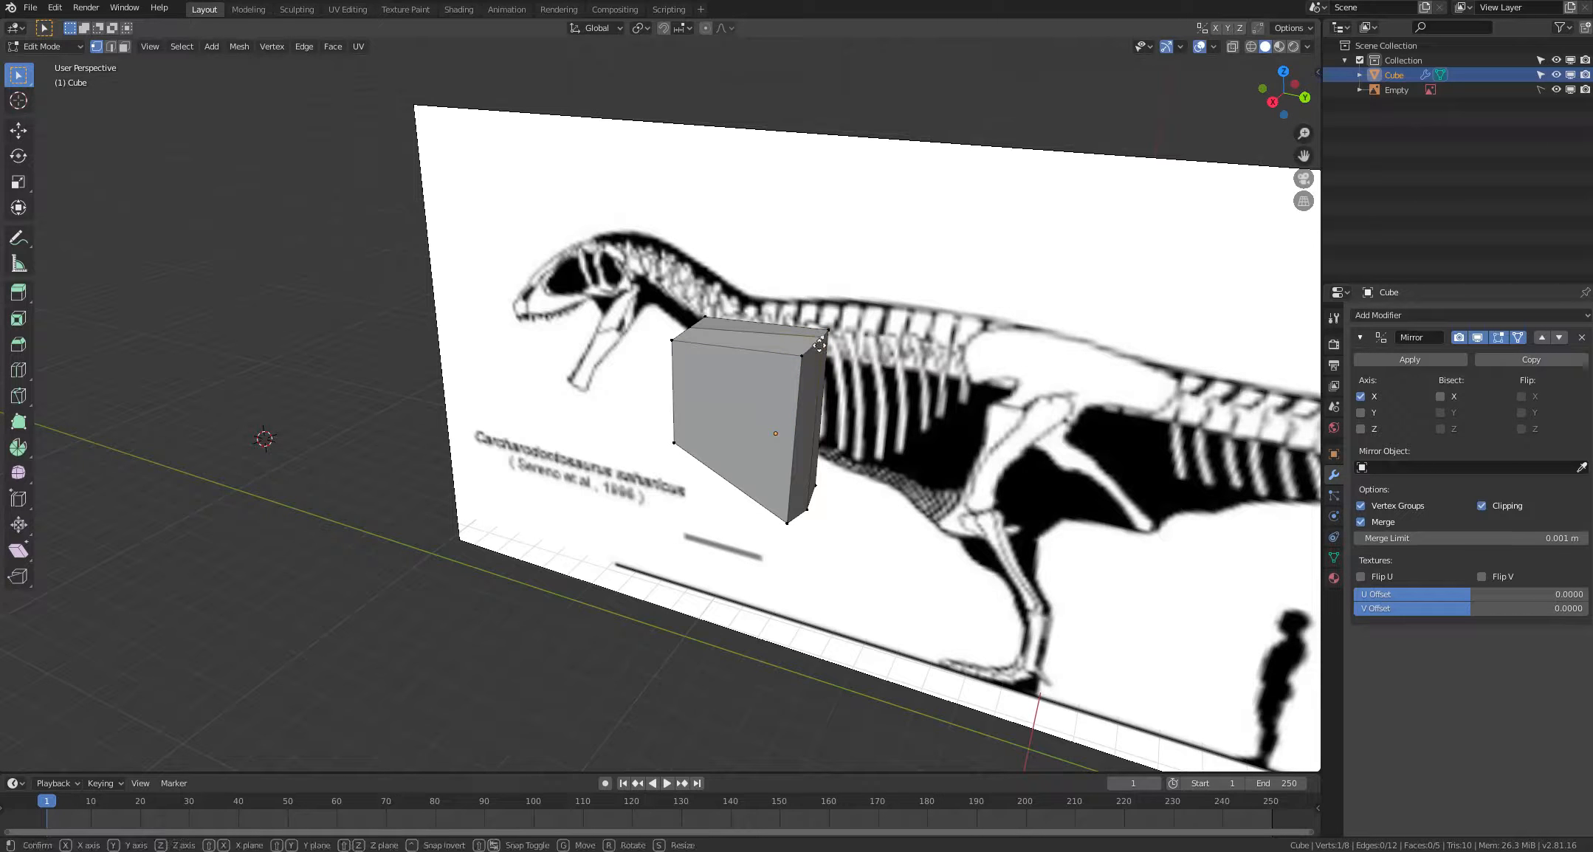
{"action": "left_click", "coordinate": [820, 344]}
{"action": "key", "text": "alt+a"}
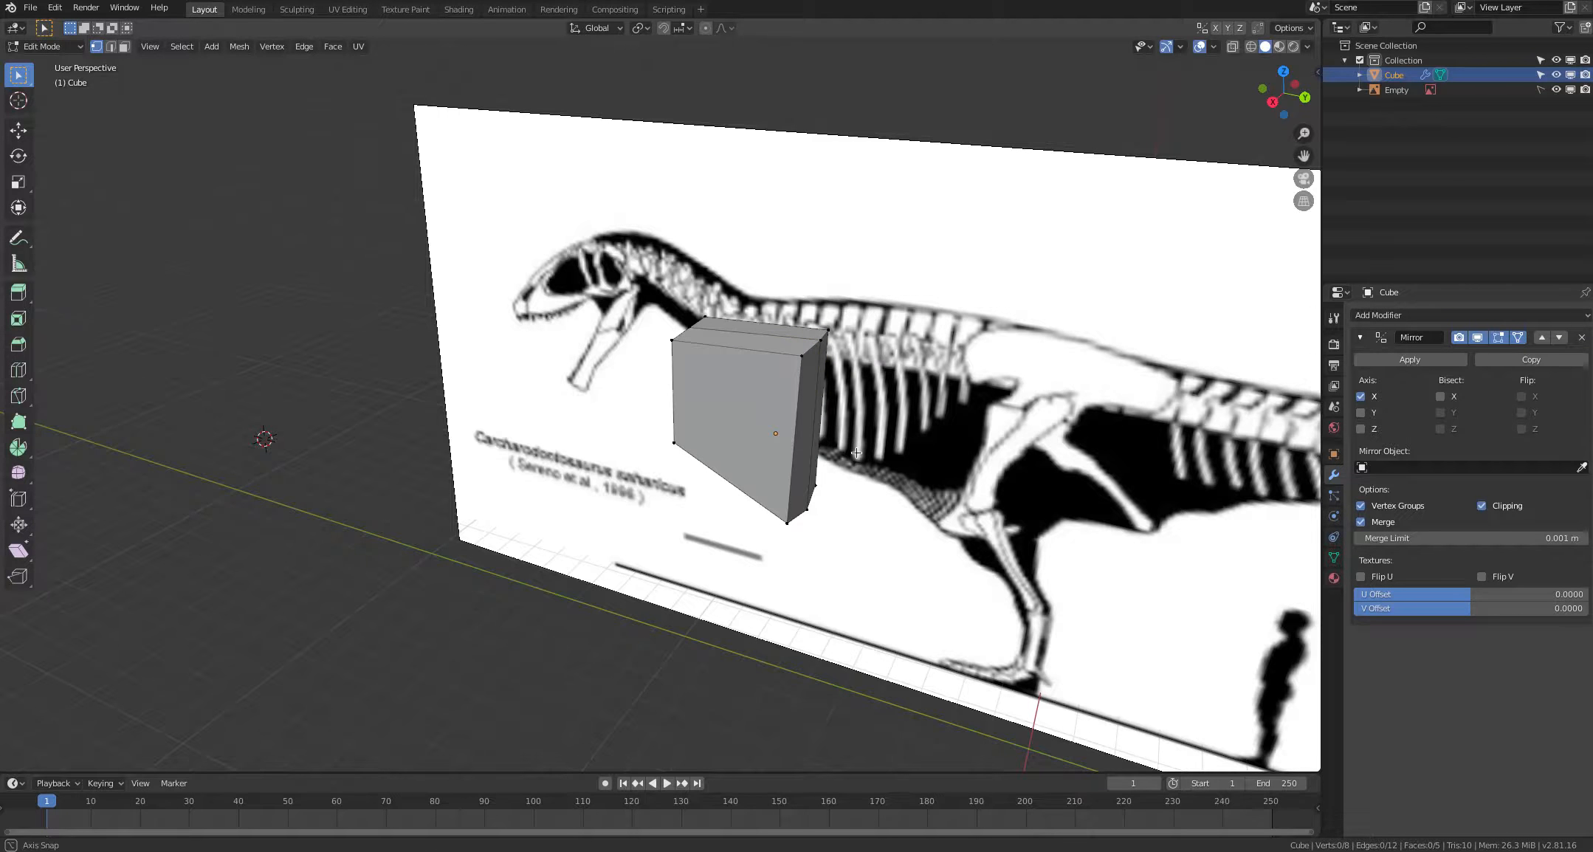
Step: With X-ray display on, select the cube's four rear vertices and extrude them backward over the ribs to just before the pelvis
{"action": "middle_click_drag", "start_coordinate": [877, 367], "coordinate": [748, 419]}
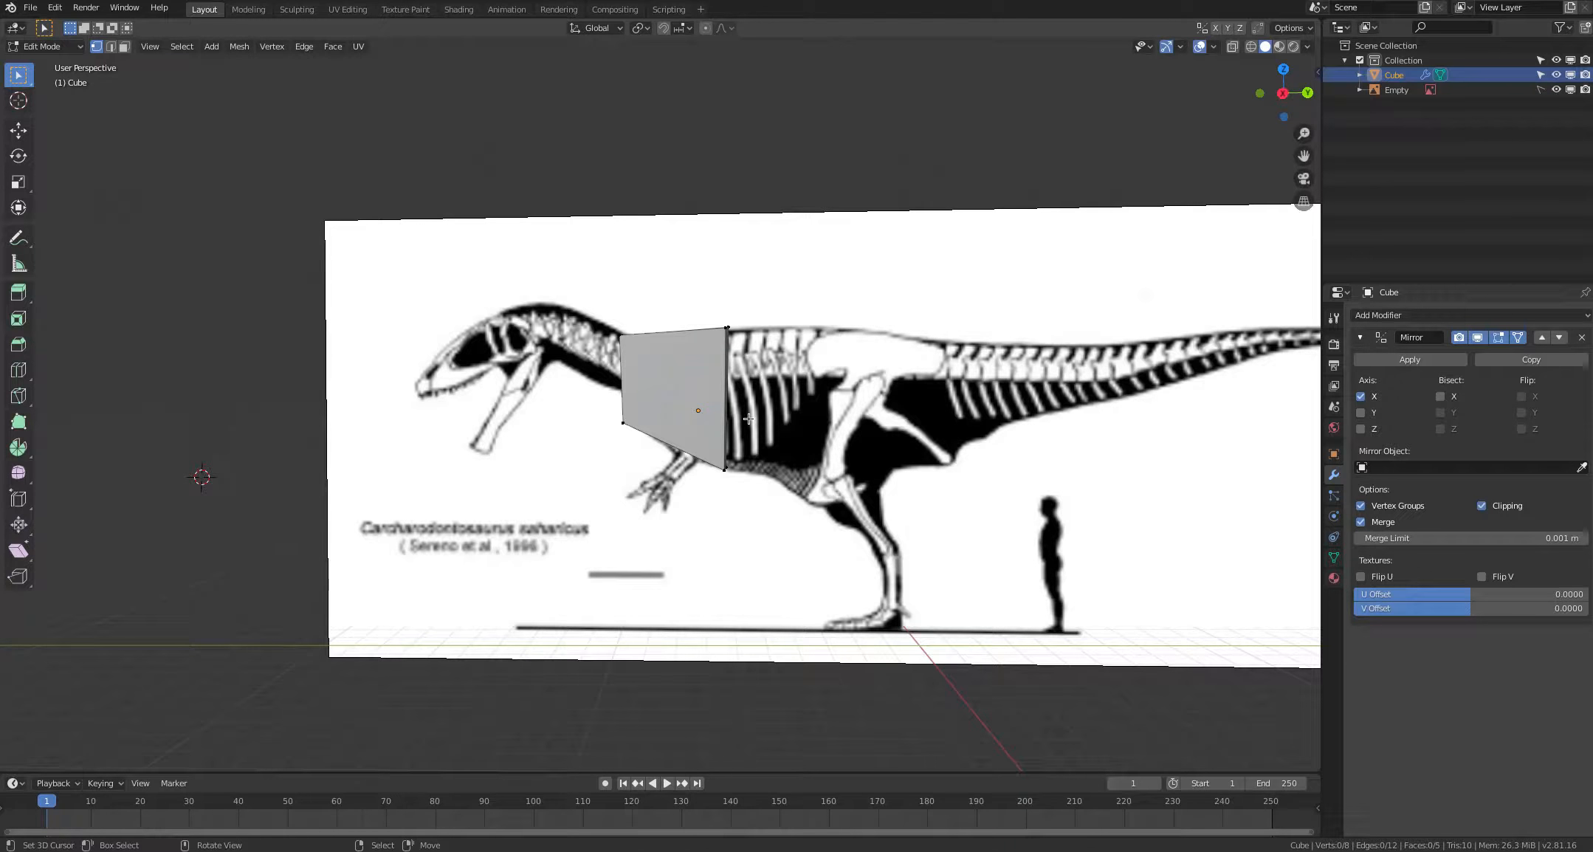
{"action": "key", "text": "alt+z"}
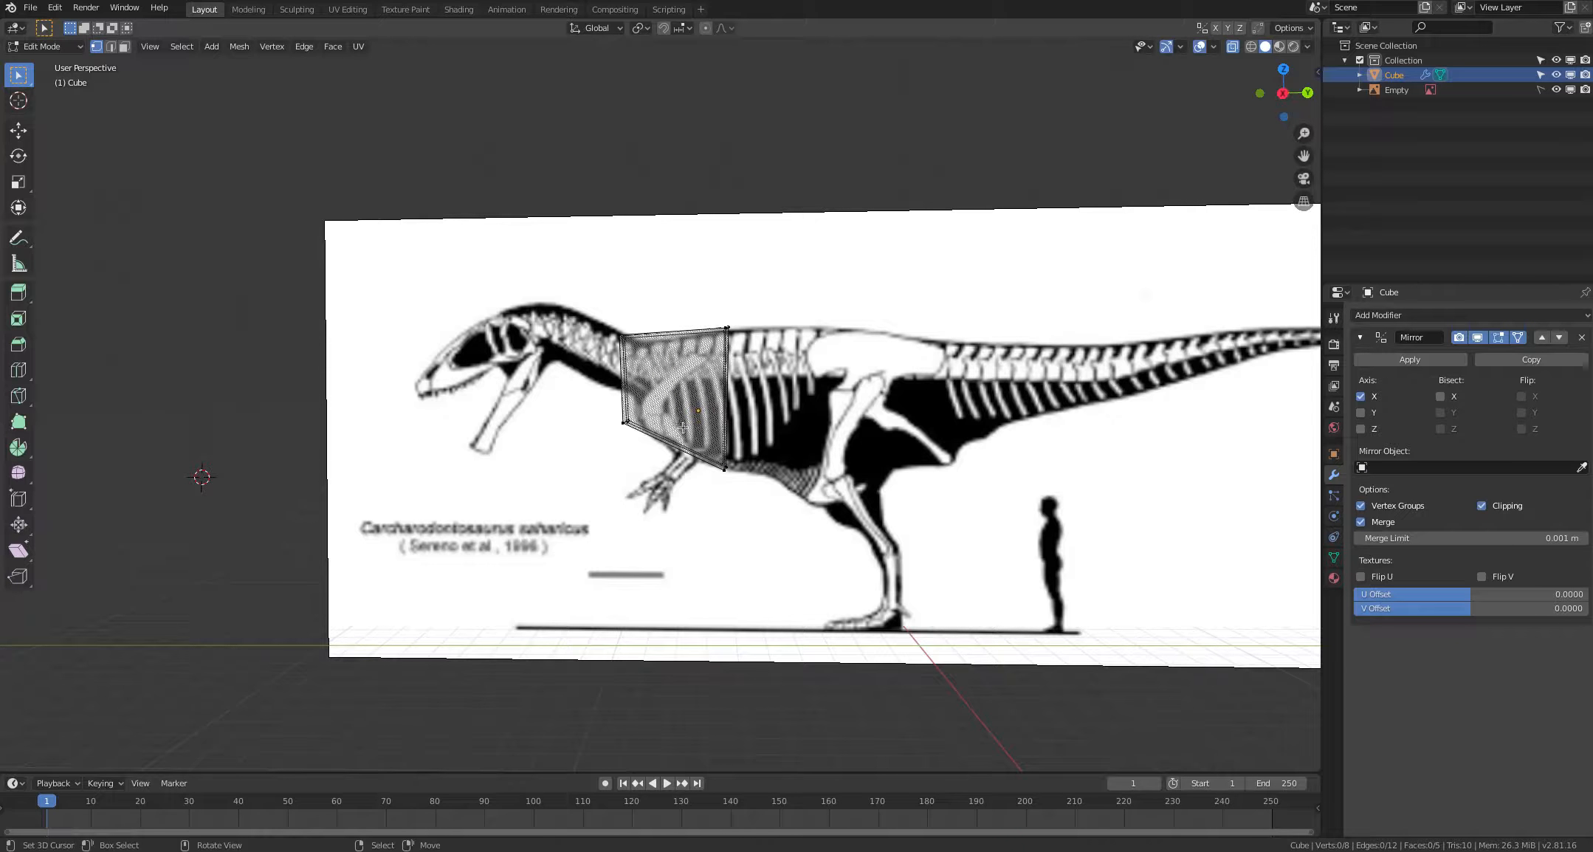
{"action": "key", "text": "c"}
{"action": "left_click_drag", "start_coordinate": [725, 468], "coordinate": [730, 333]}
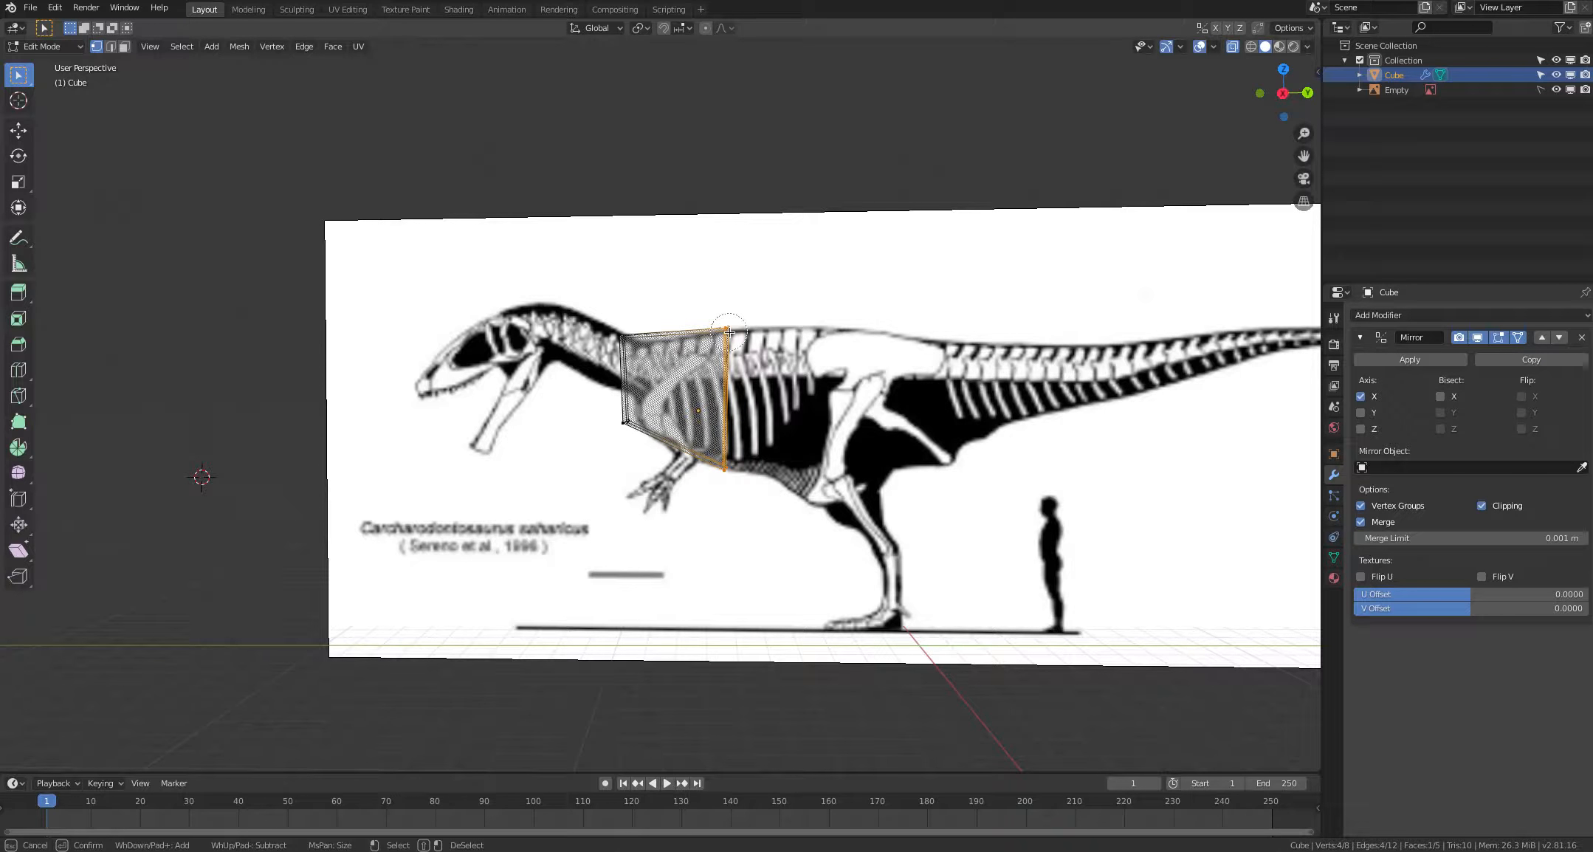
{"action": "key", "text": "Escape"}
{"action": "middle_click_drag", "start_coordinate": [791, 359], "coordinate": [692, 424]}
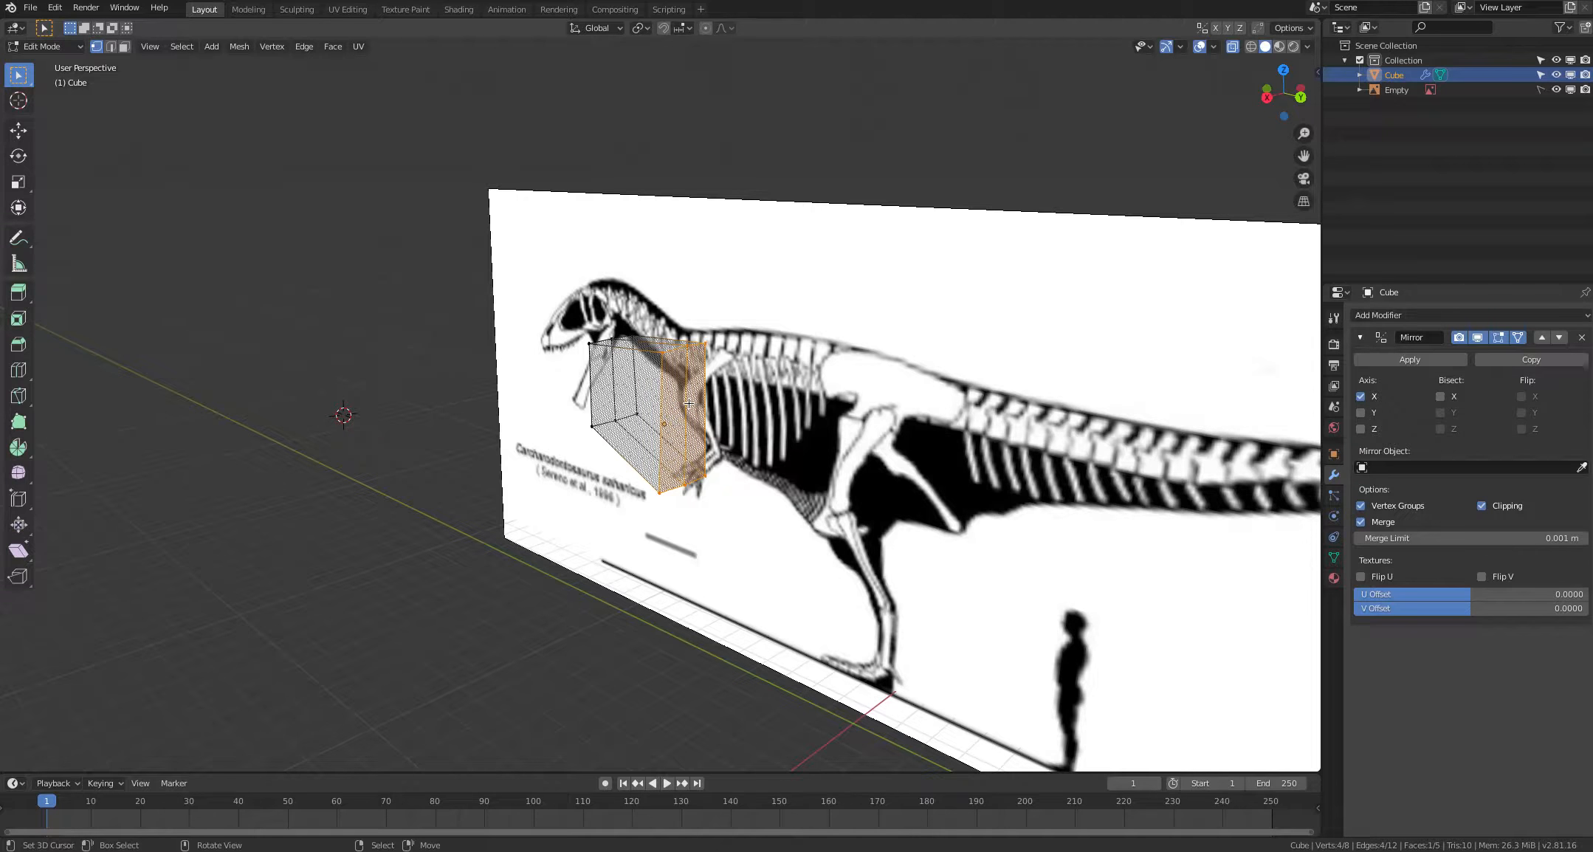
{"action": "middle_click_drag", "start_coordinate": [688, 403], "coordinate": [764, 378]}
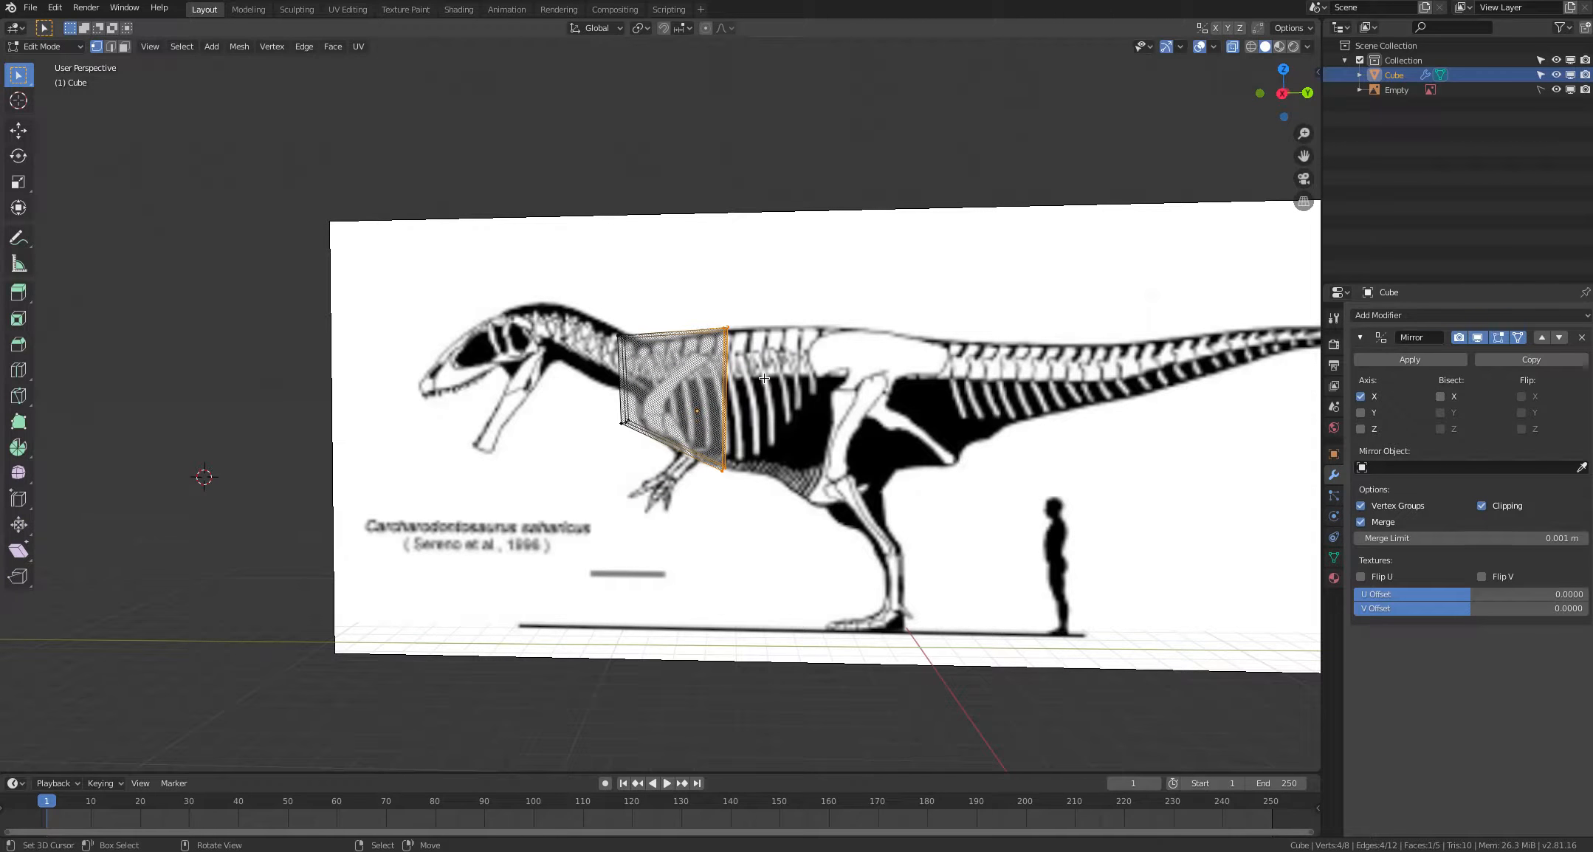
{"action": "key", "text": "e"}
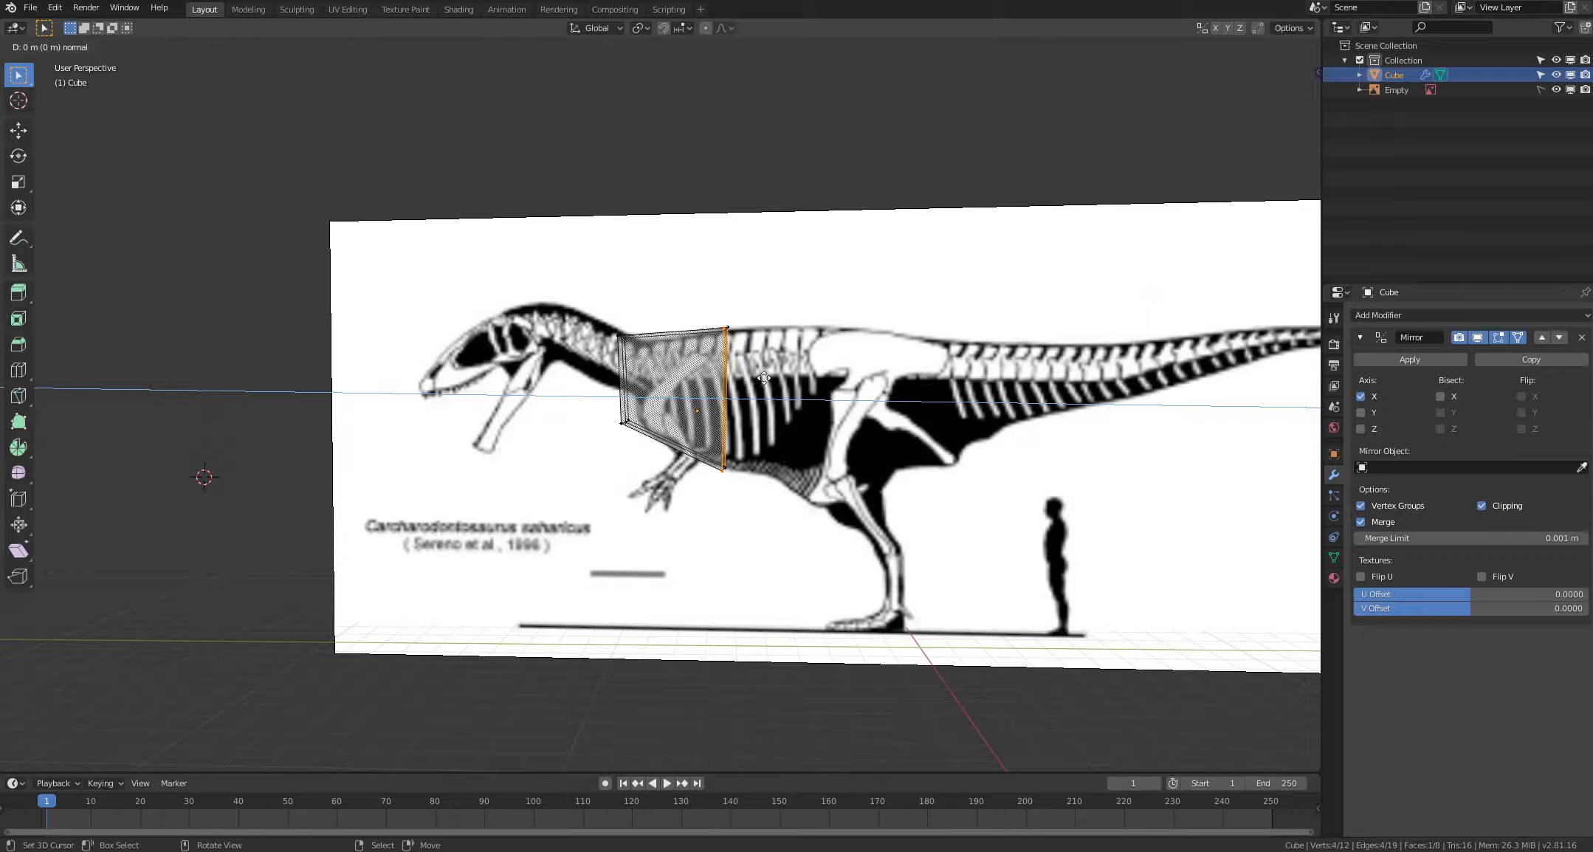
{"action": "left_click", "coordinate": [827, 378]}
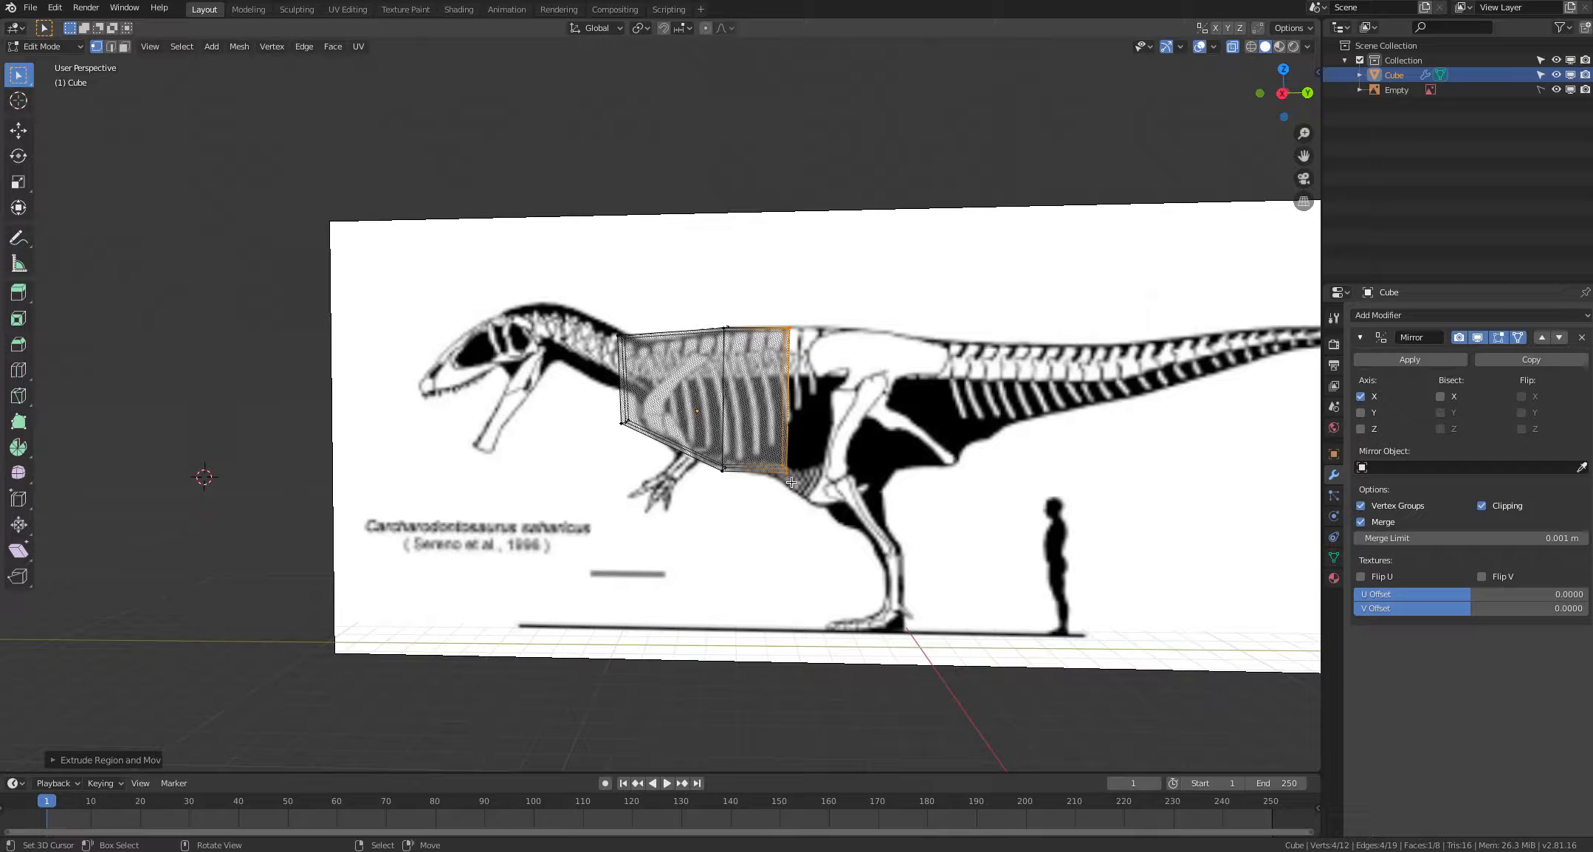
Step: Fit the upper vertices of the torso's new rear end and middle loop to the dinosaur's back outline
{"action": "left_click", "coordinate": [784, 329]}
{"action": "middle_click_drag", "start_coordinate": [784, 330], "coordinate": [776, 332]}
{"action": "key", "text": "g"}
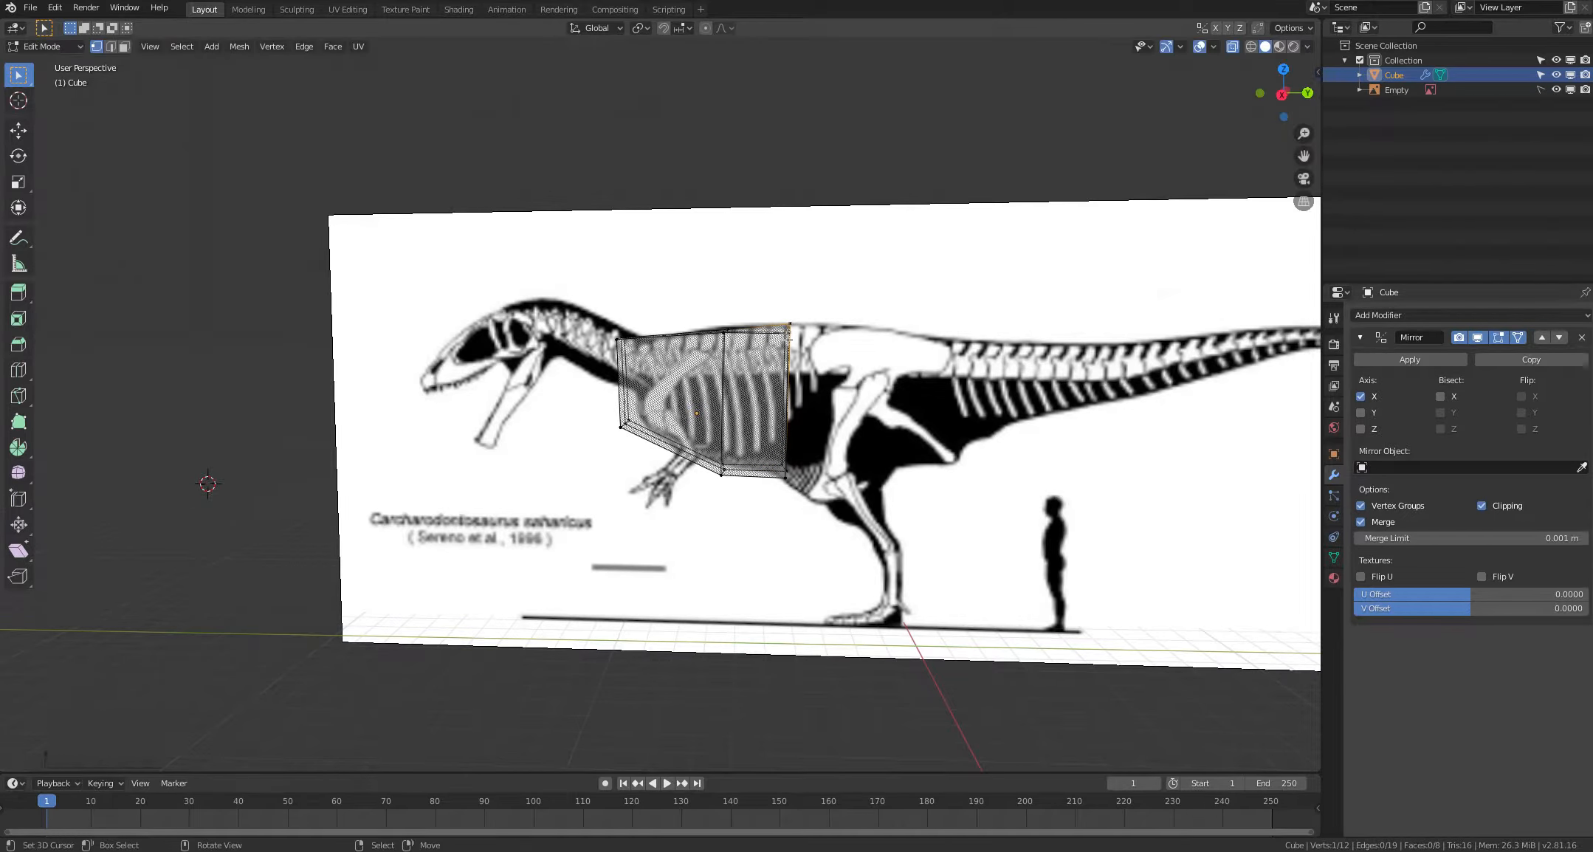
{"action": "left_click", "coordinate": [838, 481]}
{"action": "key", "text": "alt+a"}
{"action": "mouse_move", "coordinate": [768, 413]}
{"action": "middle_mouse_down"}
{"action": "mouse_move", "coordinate": [786, 412]}
{"action": "mouse_move", "coordinate": [770, 413]}
{"action": "middle_mouse_up"}
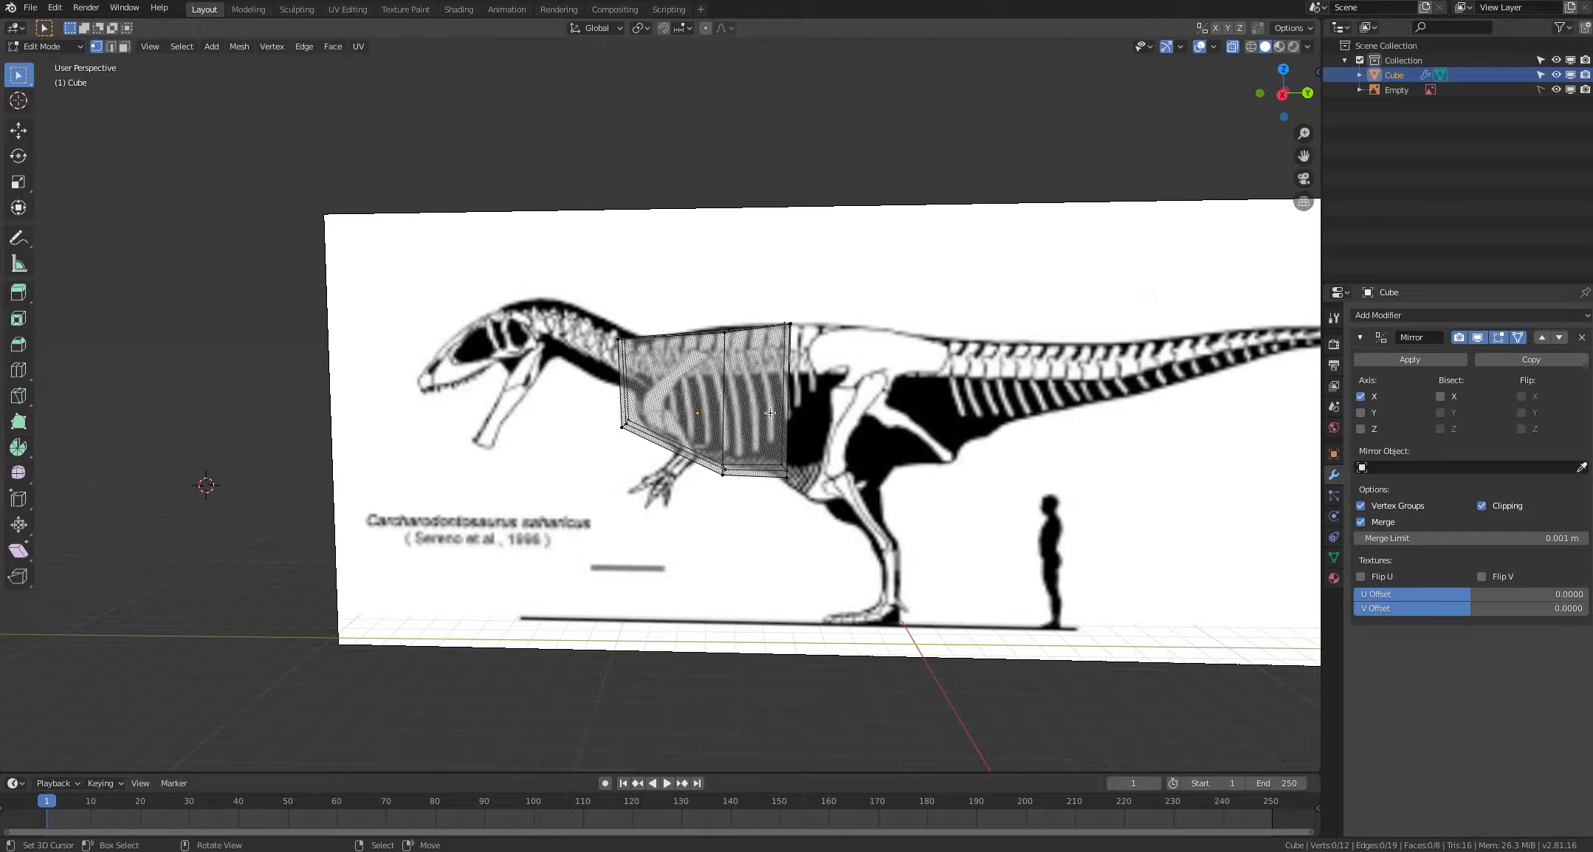
{"action": "left_click", "coordinate": [727, 331]}
{"action": "key", "text": "g"}
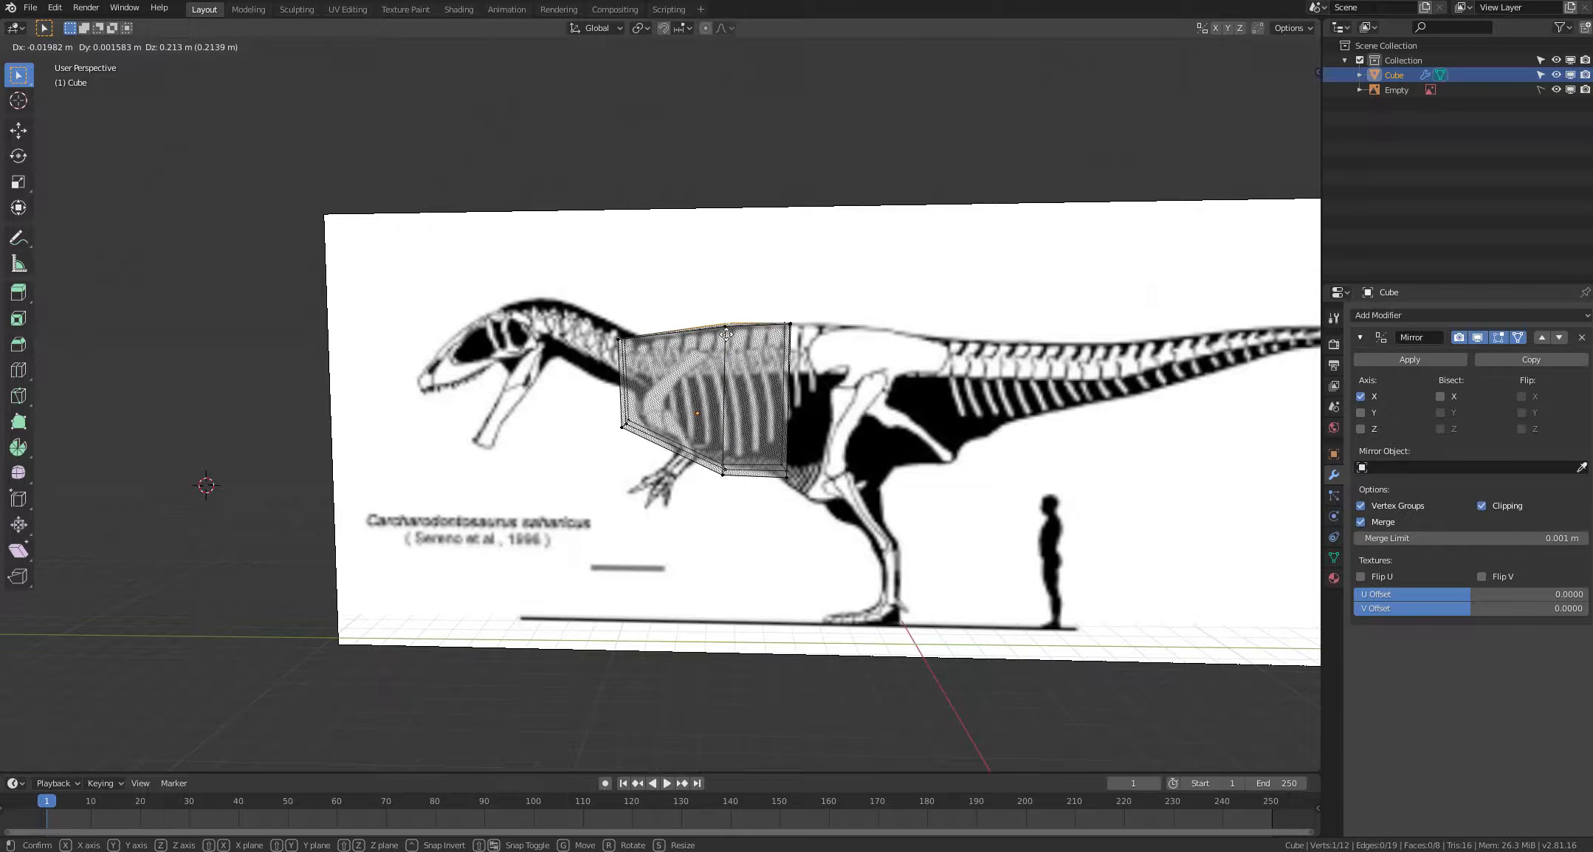
{"action": "left_click", "coordinate": [730, 356]}
Step: Move the lower vertices of the torso's middle loop and rear end onto the belly outline
{"action": "left_click", "coordinate": [803, 442]}
{"action": "middle_click_drag", "start_coordinate": [803, 441], "coordinate": [801, 422]}
{"action": "left_click", "coordinate": [722, 465]}
{"action": "key", "text": "g"}
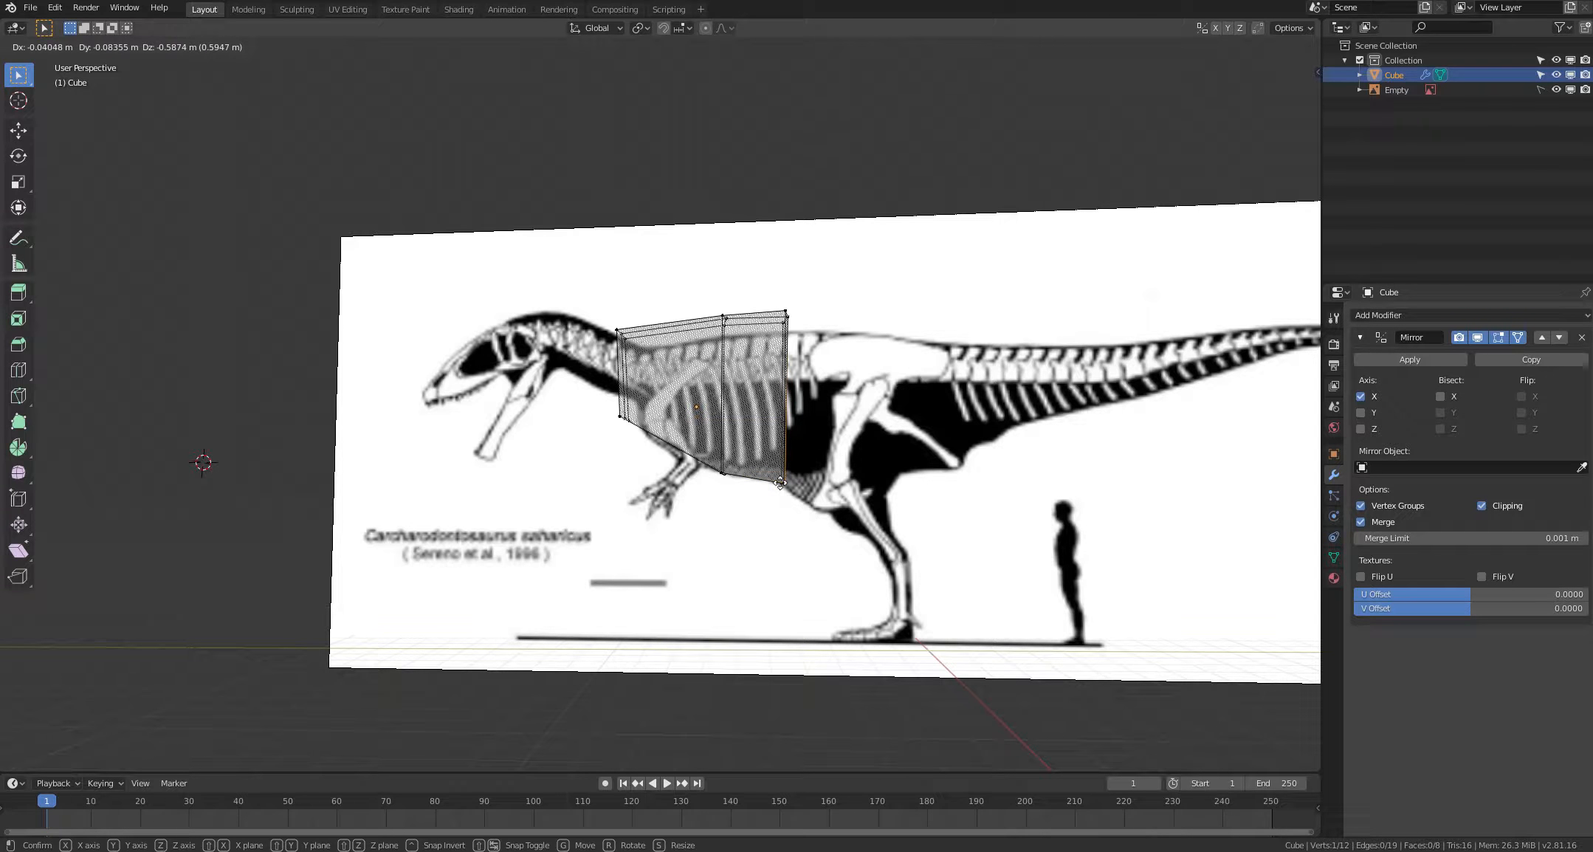
{"action": "left_click", "coordinate": [780, 482]}
{"action": "left_click", "coordinate": [846, 503]}
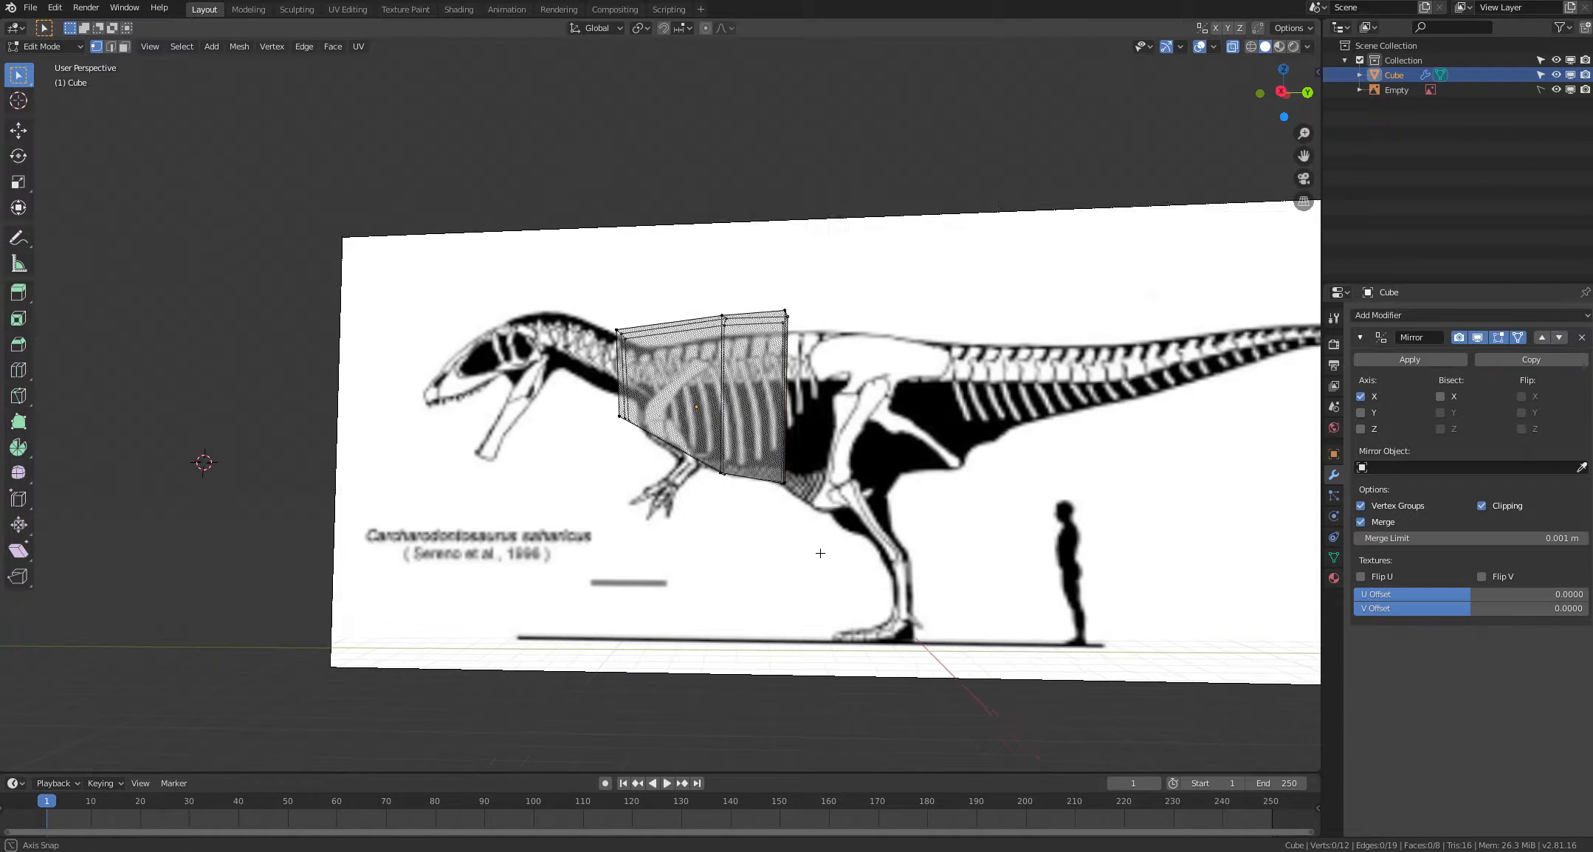
Step: Try extruding the torso's four rear vertices backward across the pelvis to behind the upper leg bone
{"action": "middle_click_drag", "start_coordinate": [823, 550], "coordinate": [779, 580]}
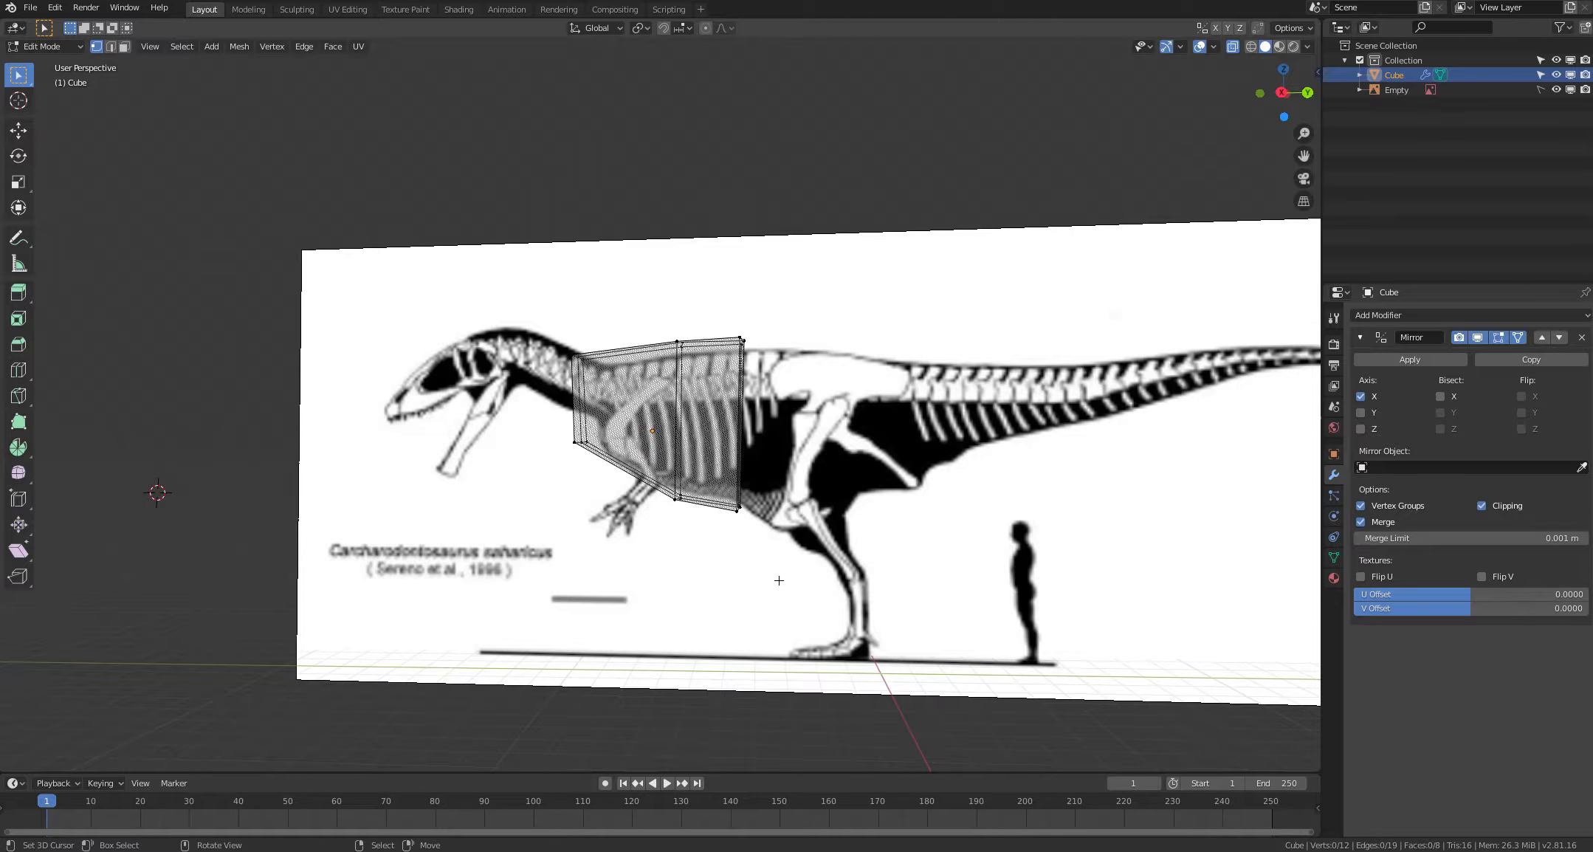
{"action": "key", "text": "c"}
{"action": "left_click_drag", "start_coordinate": [738, 513], "coordinate": [753, 340]}
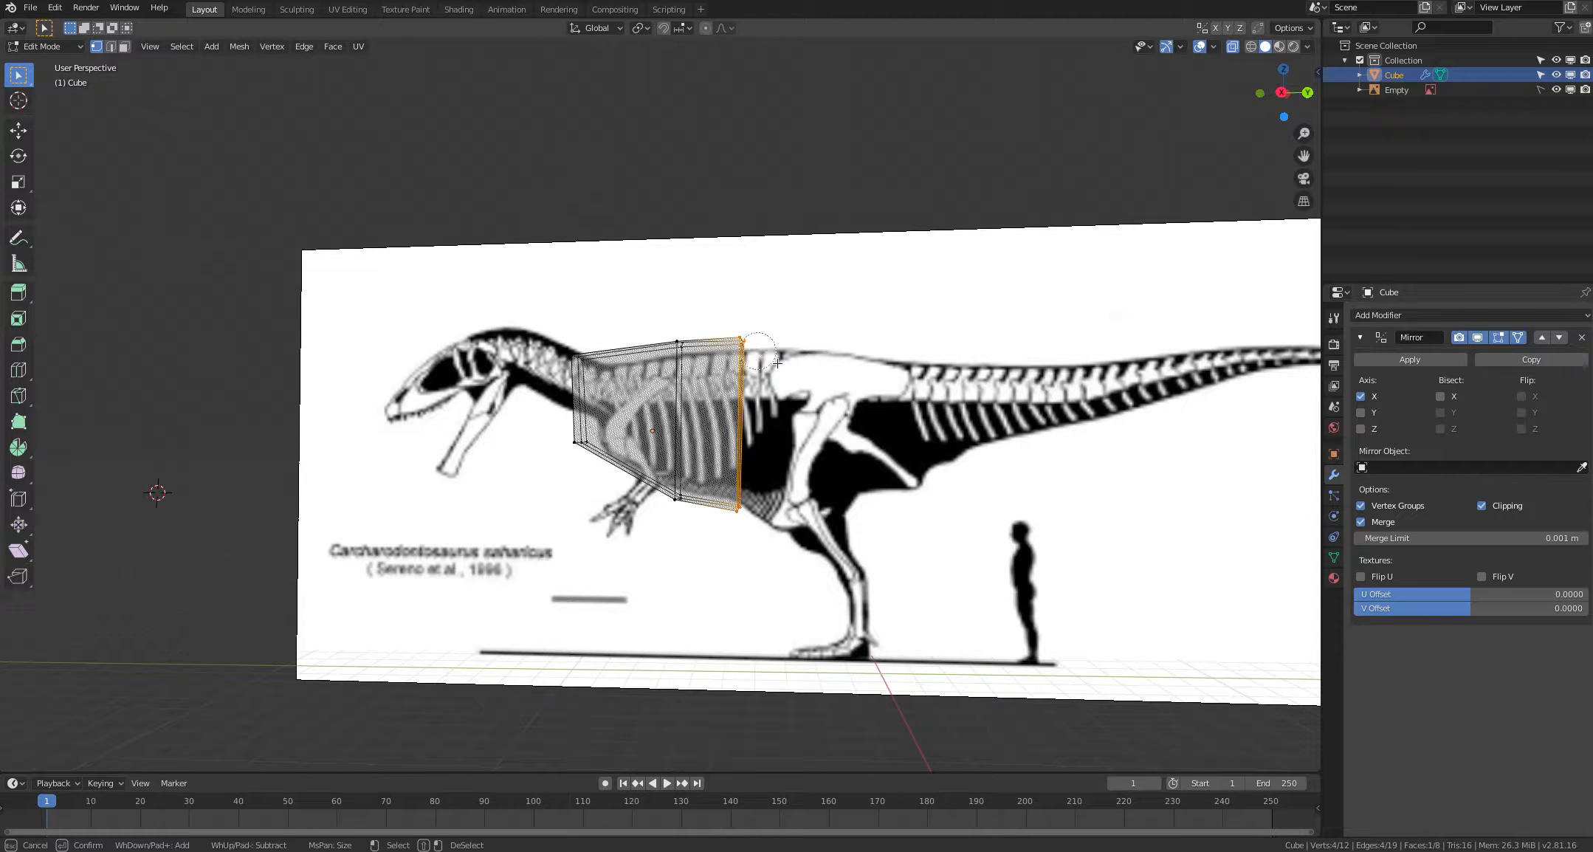
{"action": "key", "text": "Escape"}
{"action": "key", "text": "e"}
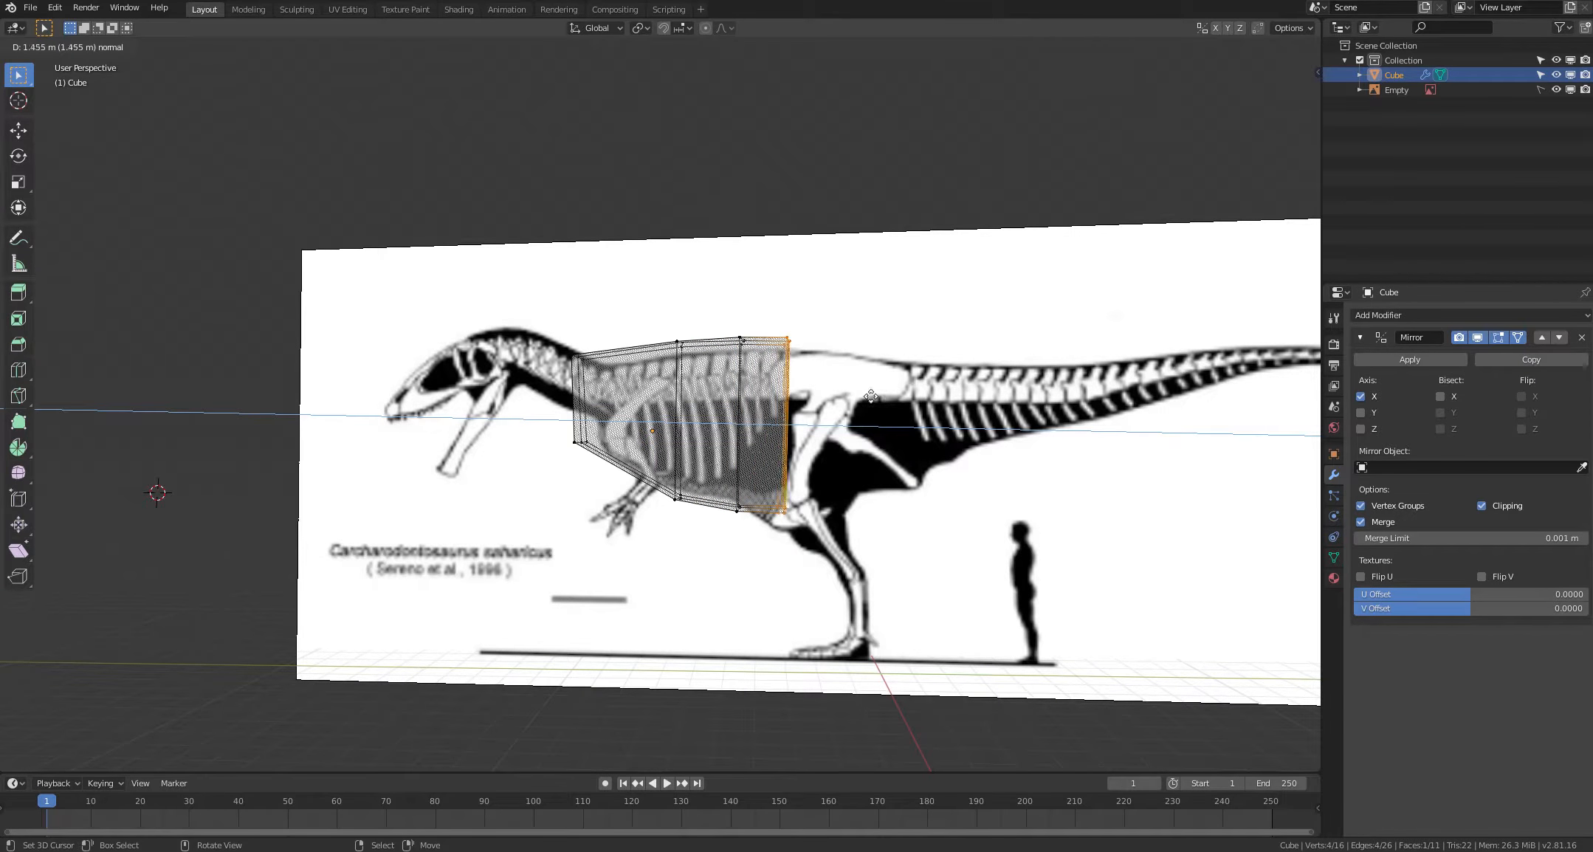
{"action": "left_click", "coordinate": [942, 396]}
{"action": "key", "text": "alt+a"}
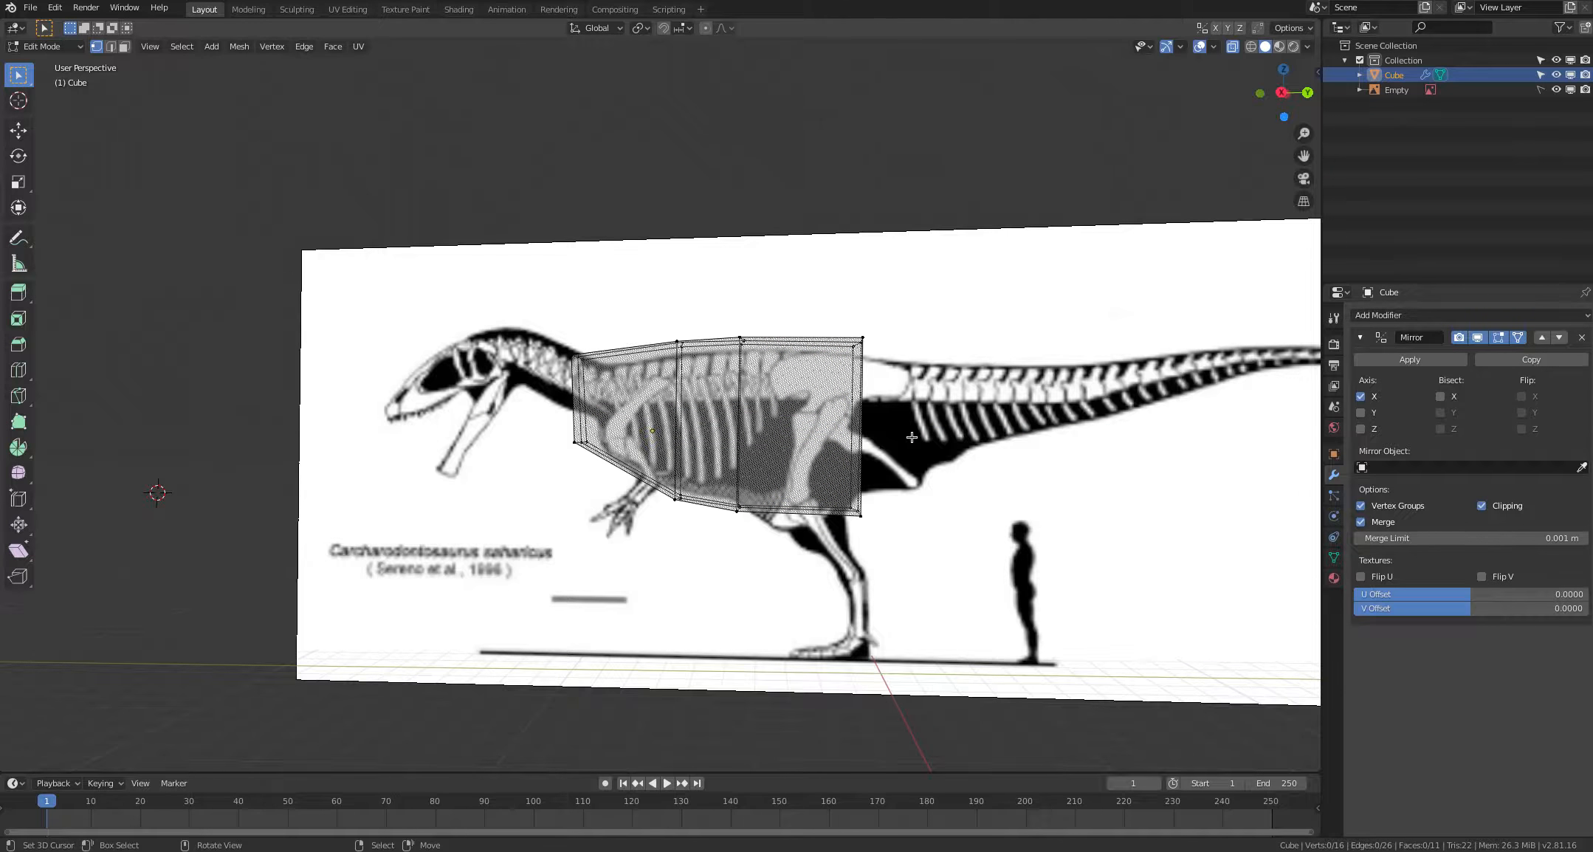
Step: Try lowering the upper vertices of the newly extruded rear end onto the back outline above the hips
{"action": "middle_click_drag", "start_coordinate": [942, 396], "coordinate": [834, 420]}
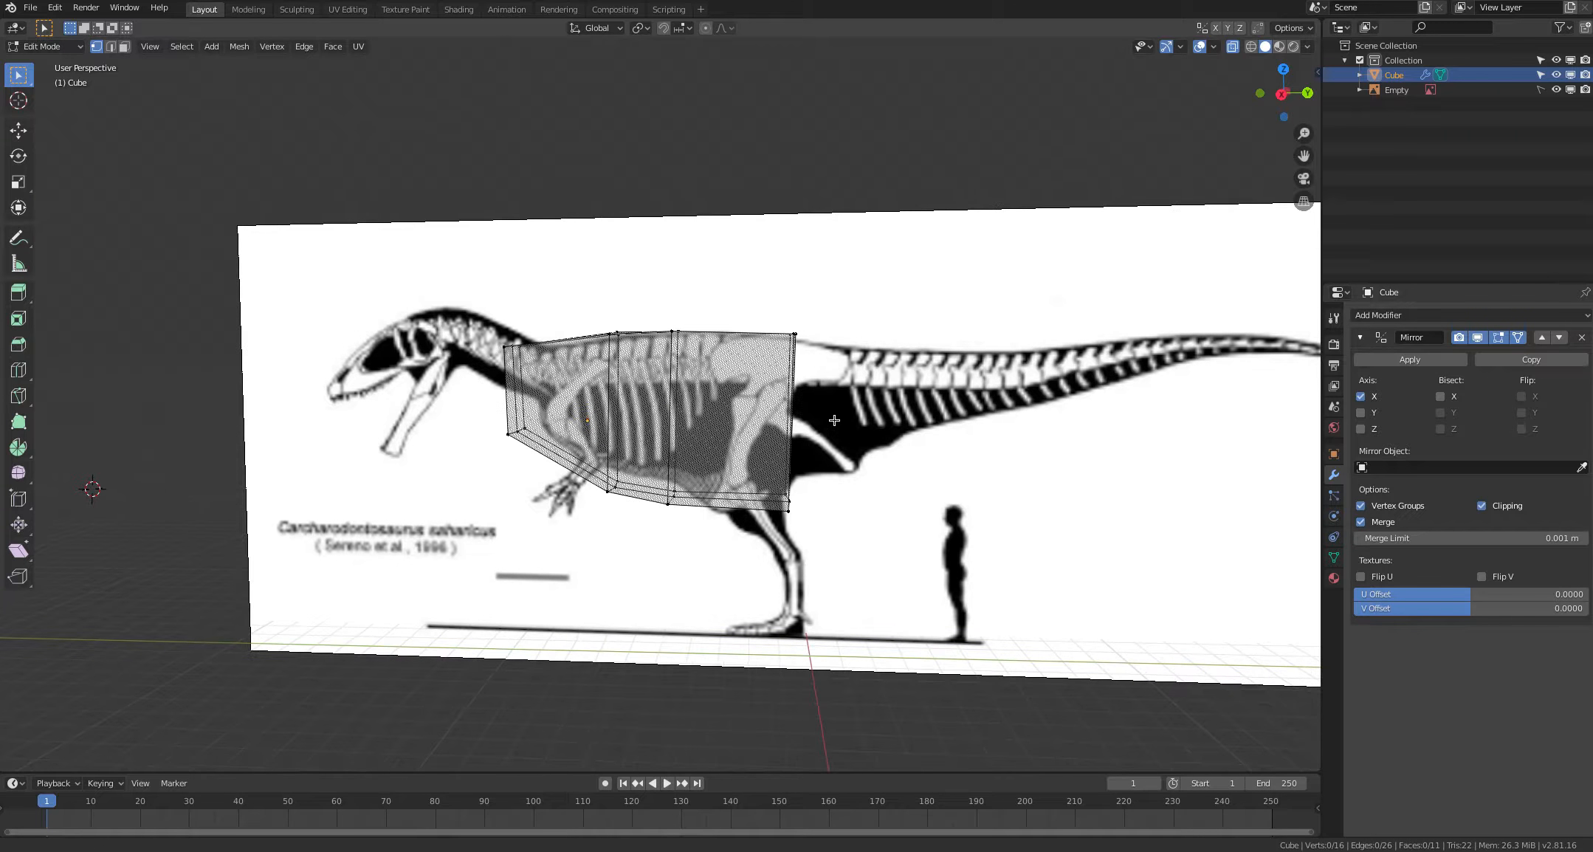
{"action": "left_click_drag", "start_coordinate": [796, 334], "coordinate": [792, 337]}
{"action": "left_click", "coordinate": [792, 337]}
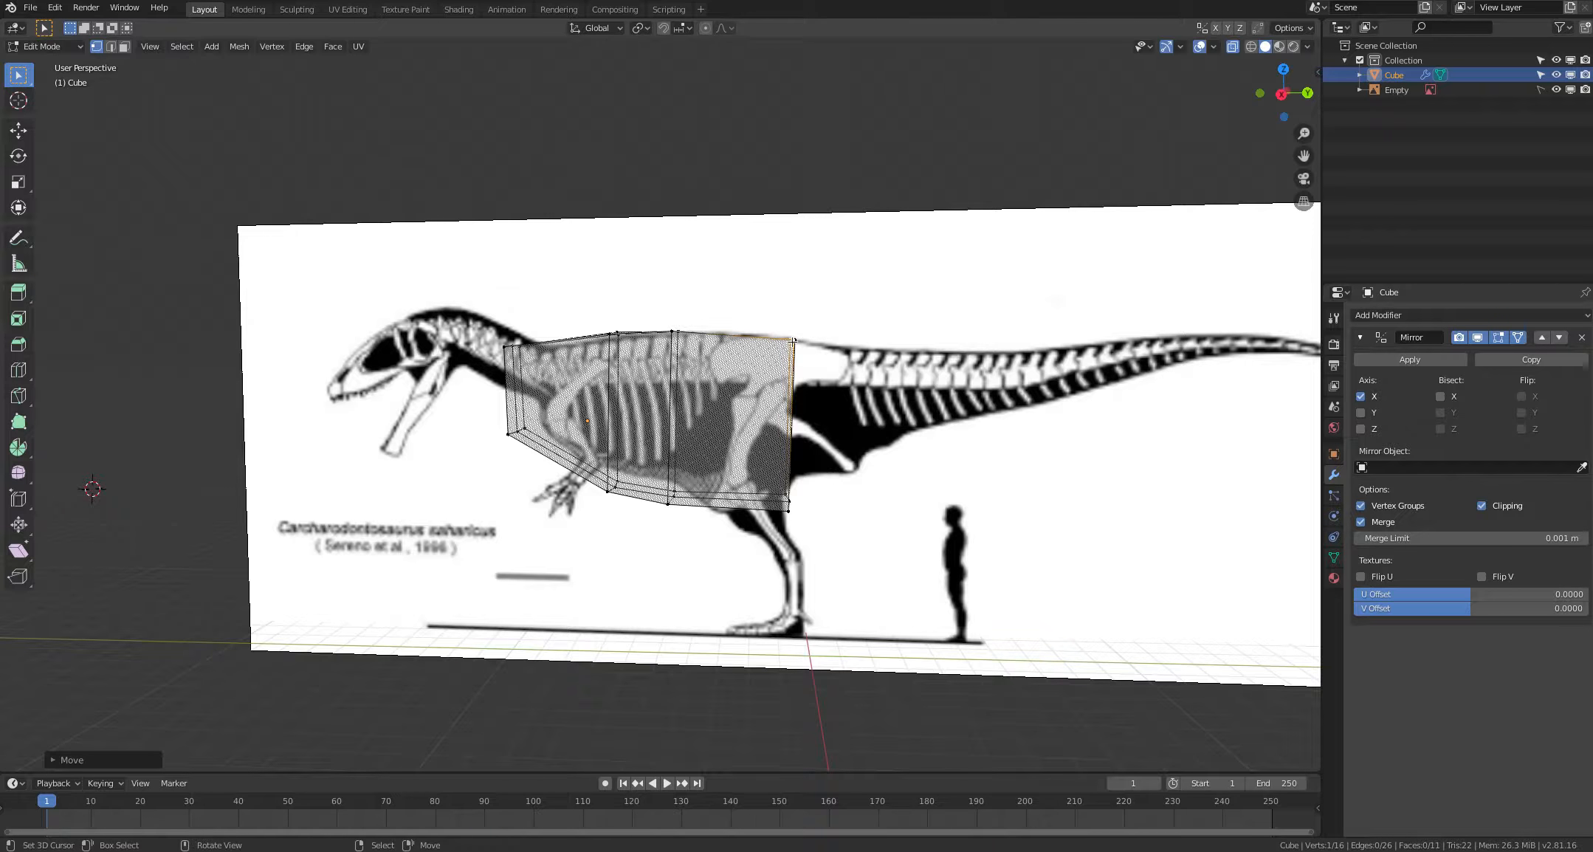
{"action": "left_click", "coordinate": [862, 453]}
{"action": "middle_click_drag", "start_coordinate": [863, 453], "coordinate": [827, 483]}
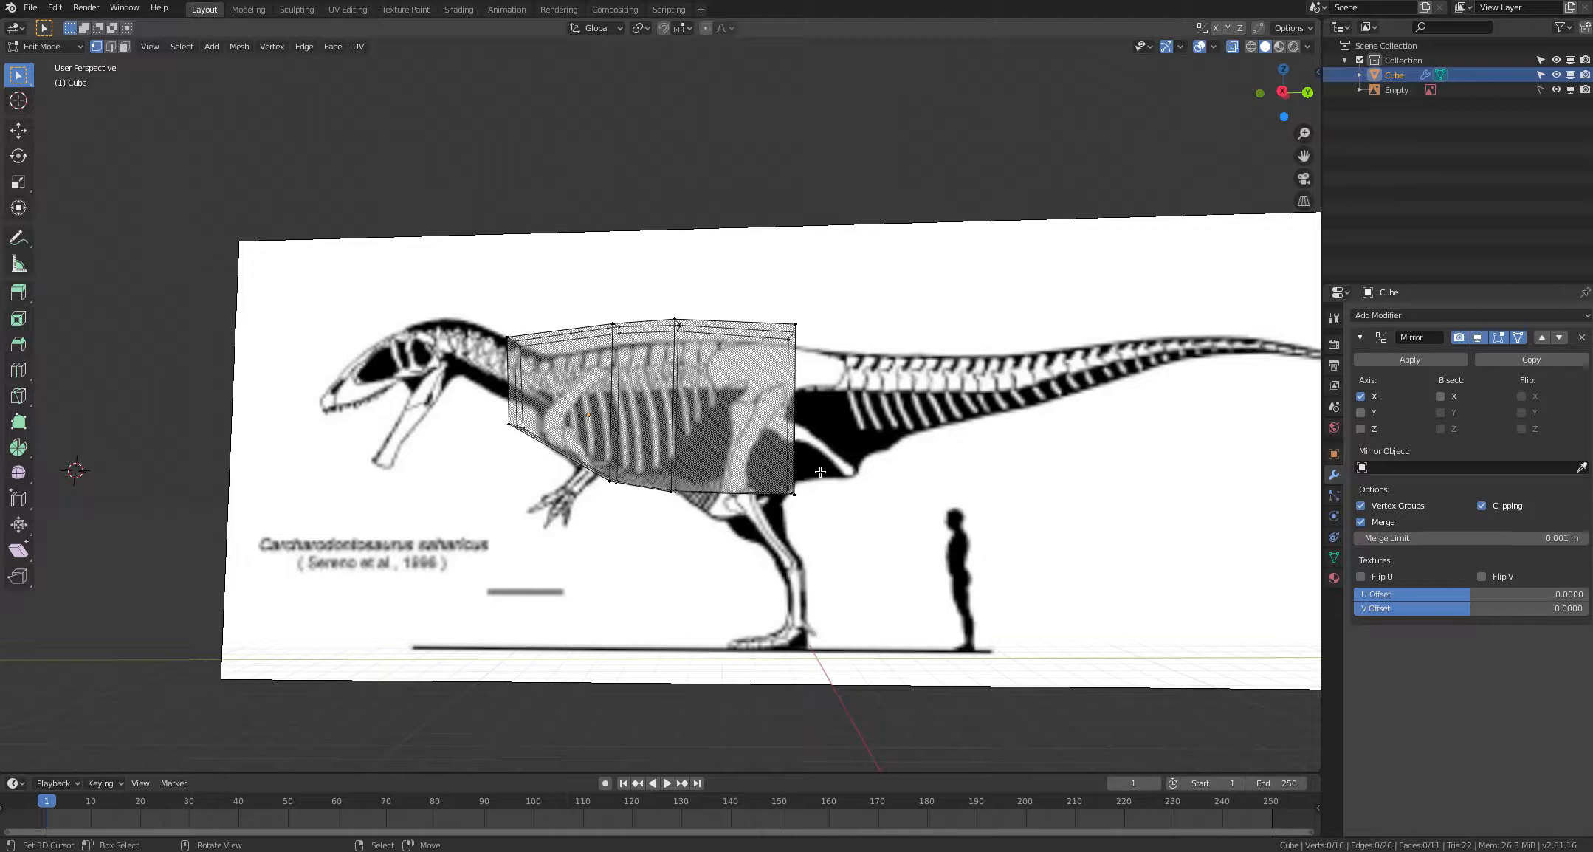
Step: Undo the upper vertex moves and the last extrusion over the pelvis
{"action": "key", "text": "ctrl+z"}
{"action": "key", "text": "ctrl+z"}
{"action": "key", "text": "ctrl+z"}
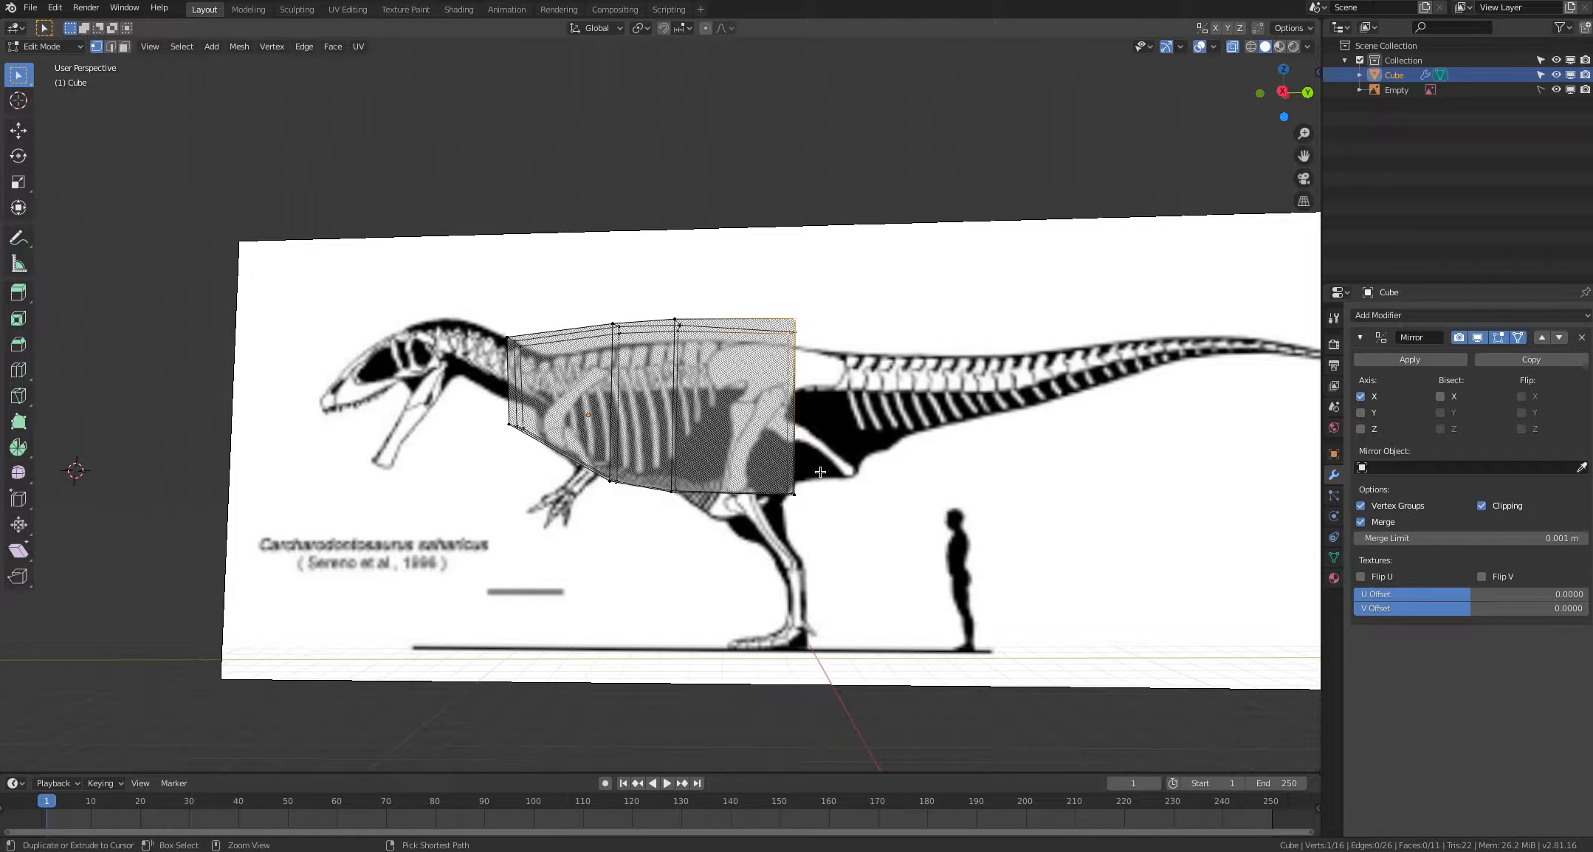
{"action": "key", "text": "ctrl+z"}
{"action": "key", "text": "ctrl+z"}
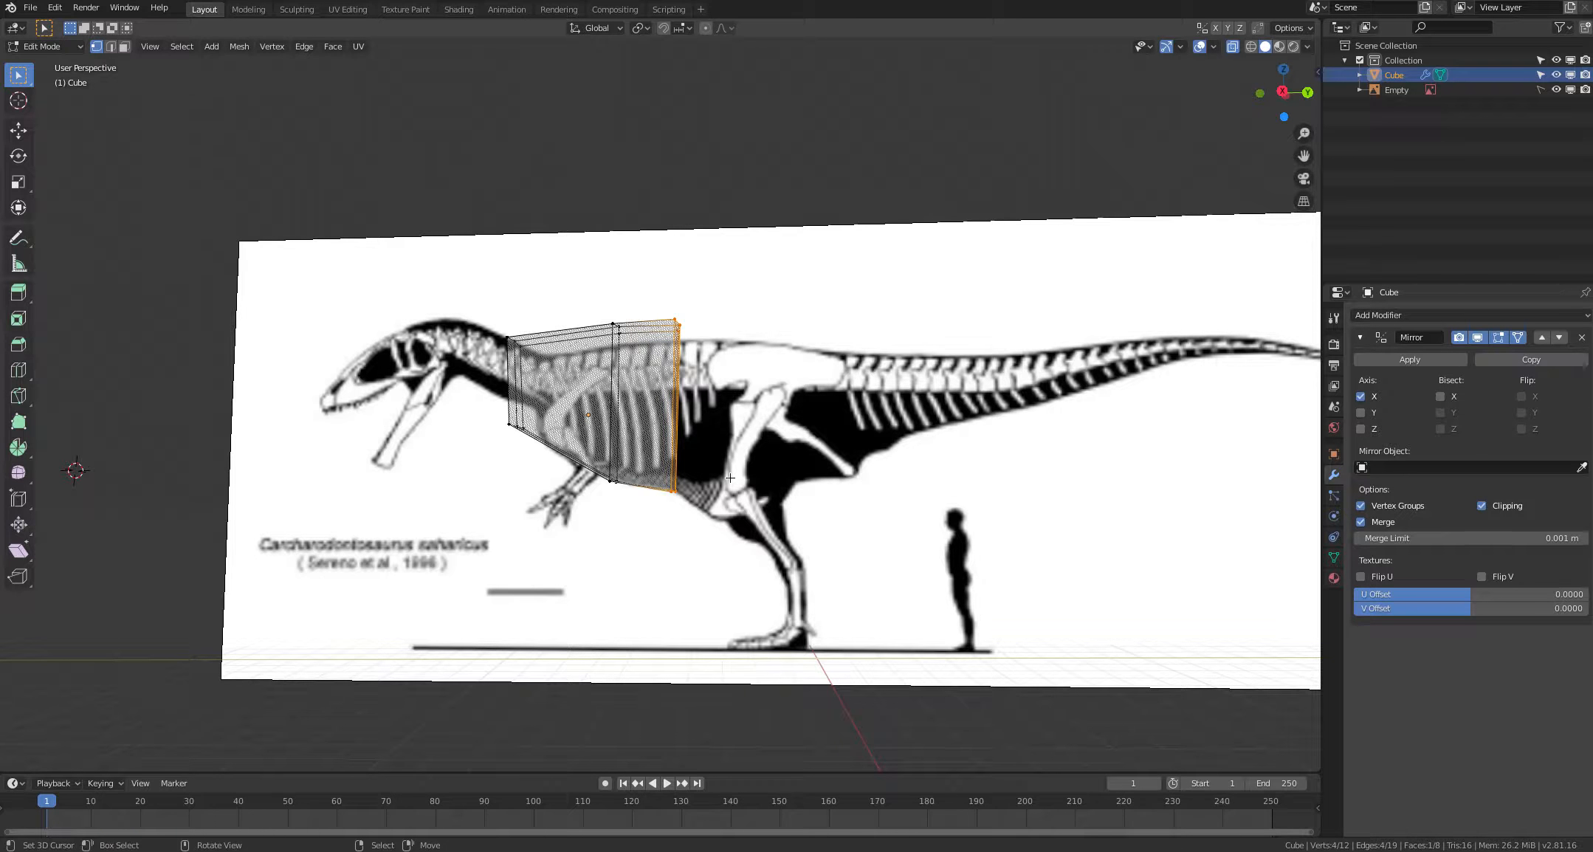
Step: Reselect the torso's four rear vertices and extrude them backward to the middle of the pelvis
{"action": "key", "text": "alt+a"}
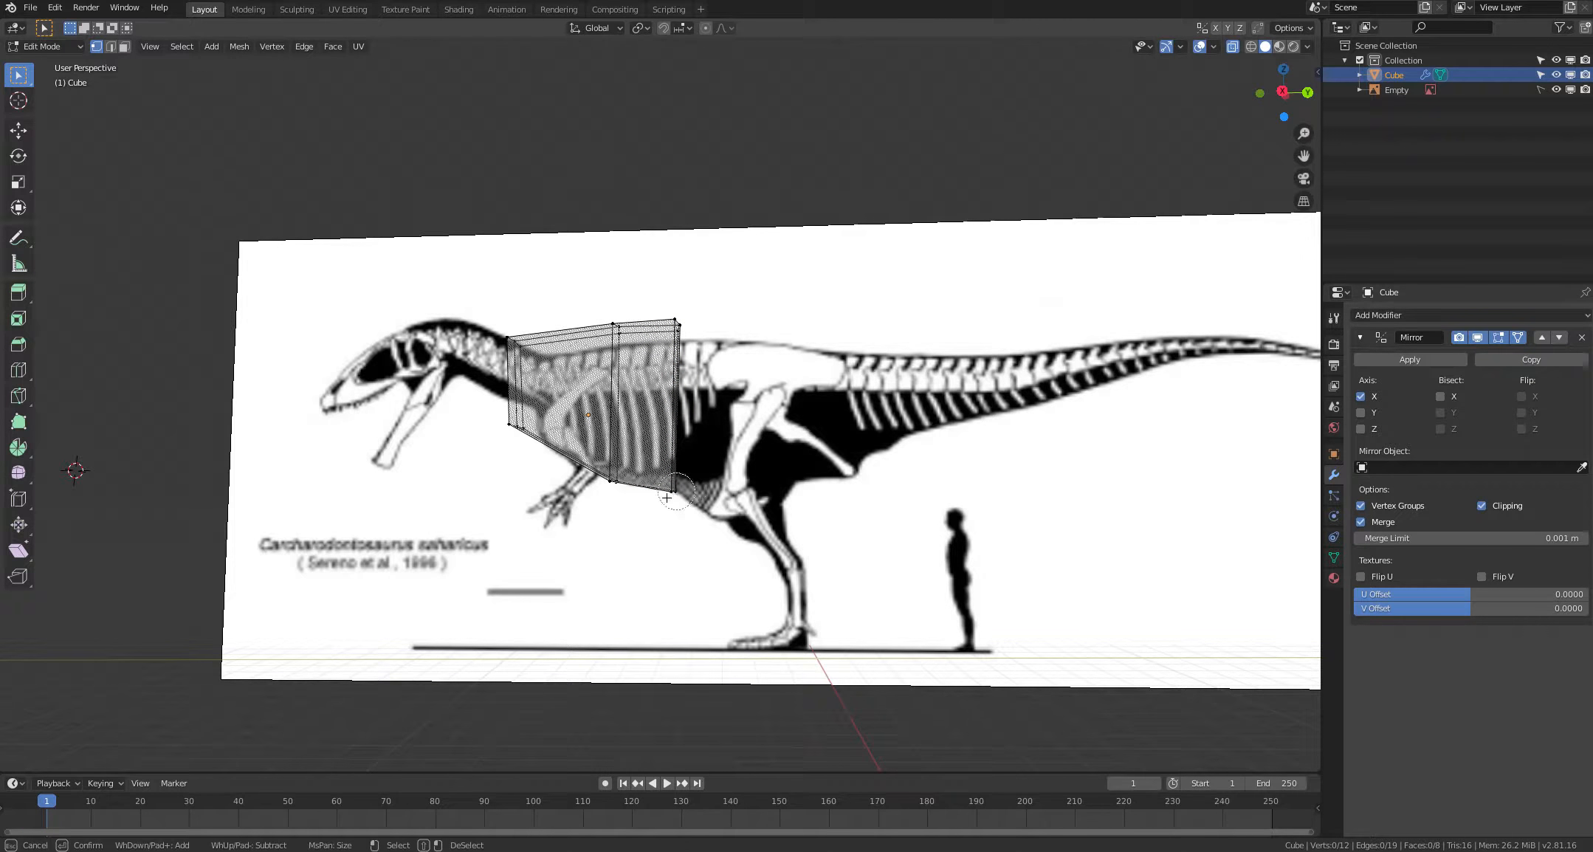
{"action": "right_click", "coordinate": [676, 491], "text": "shift"}
{"action": "right_click", "coordinate": [667, 494], "text": "shift"}
{"action": "right_click", "coordinate": [674, 321], "text": "shift"}
{"action": "right_click", "coordinate": [679, 325], "text": "shift"}
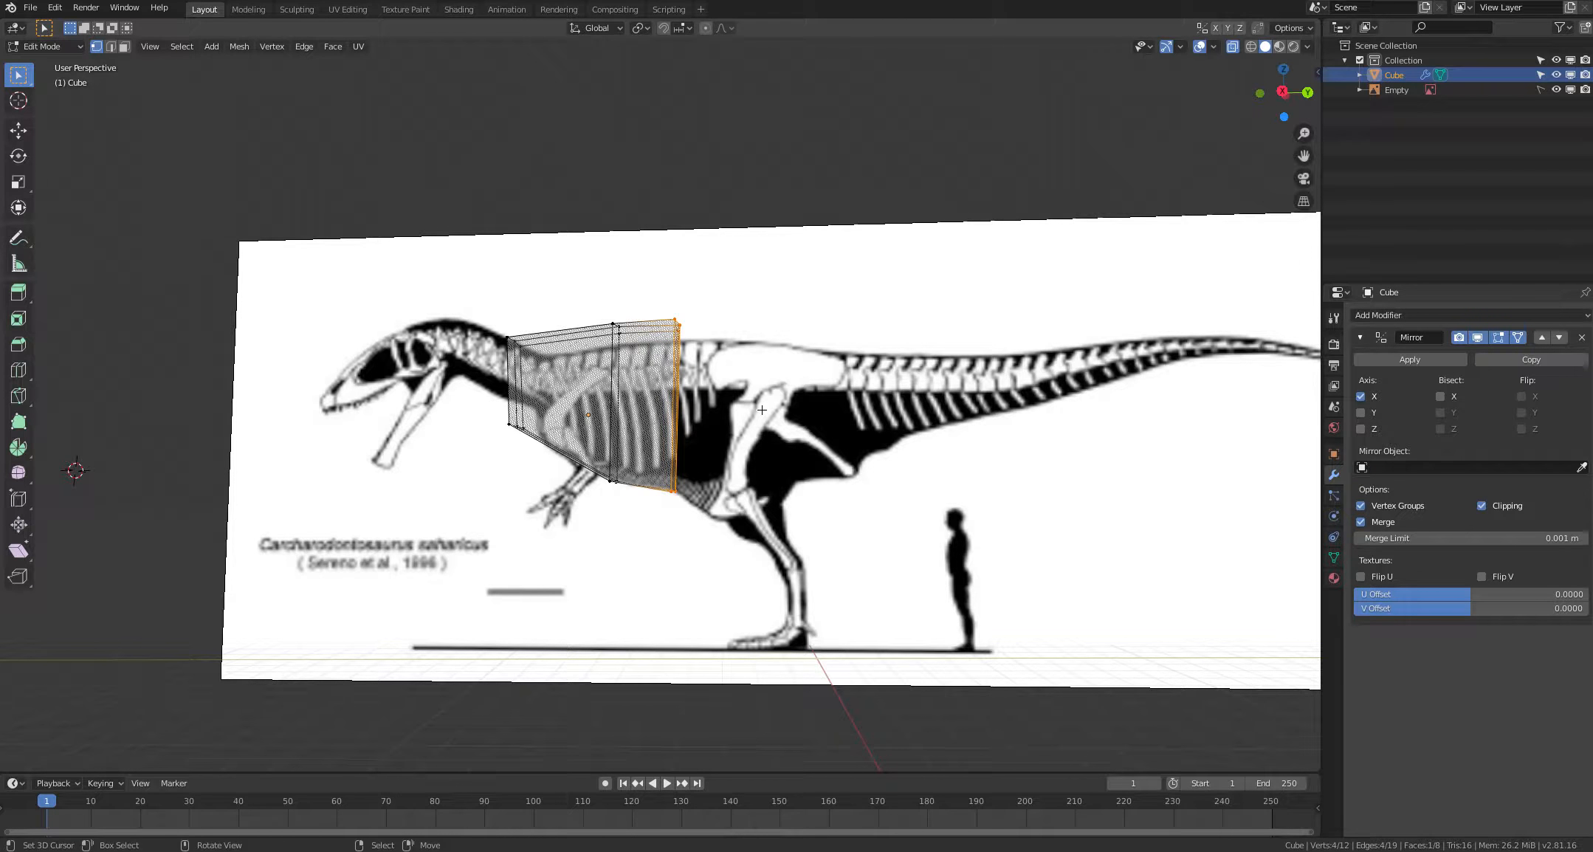
{"action": "key", "text": "e"}
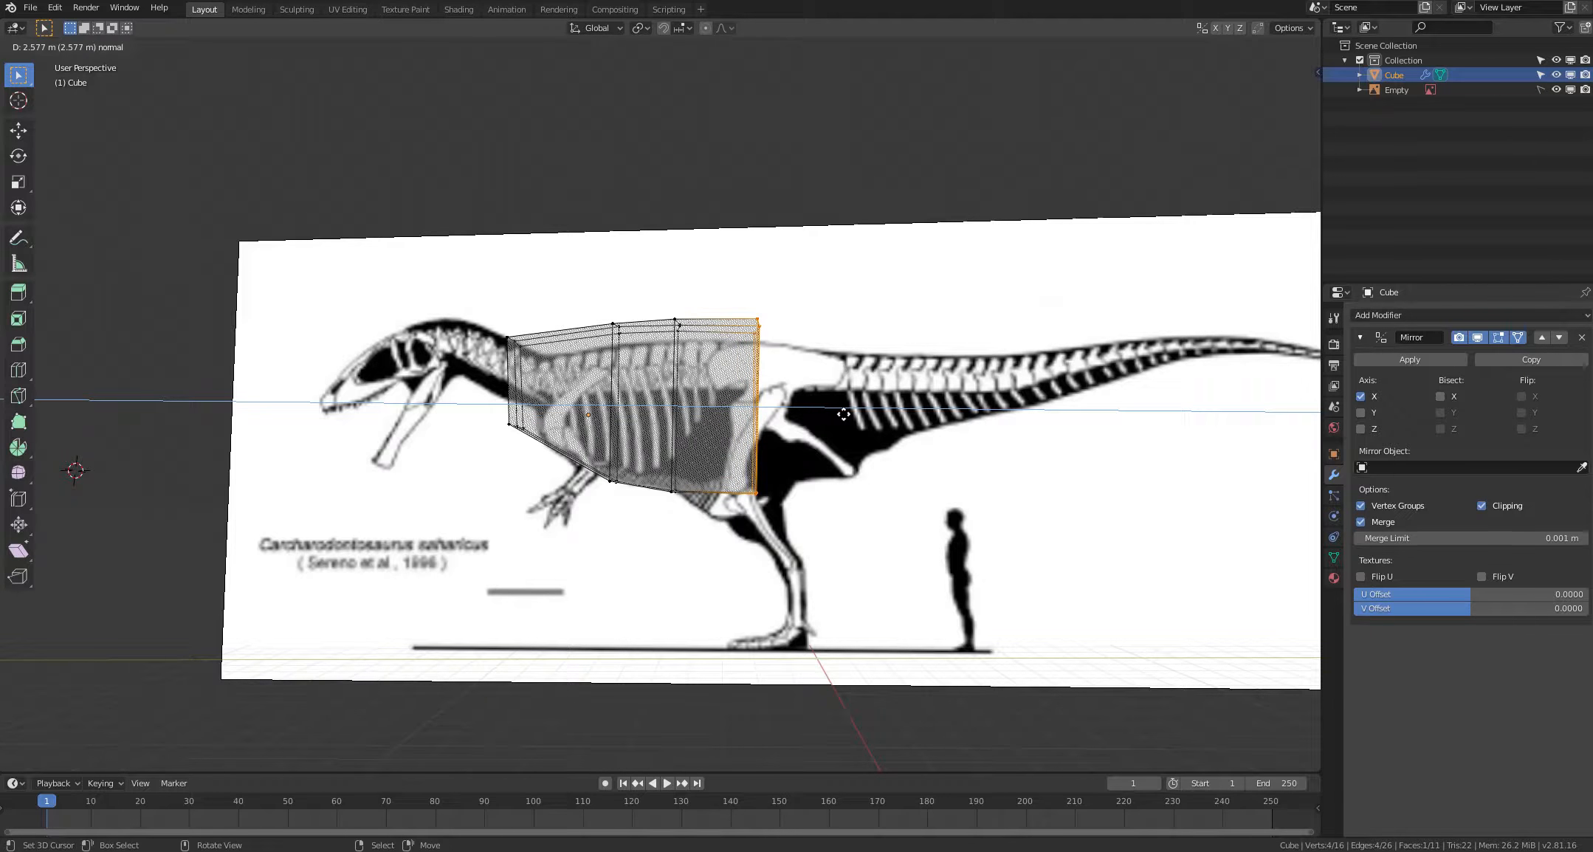
{"action": "left_click", "coordinate": [859, 413]}
{"action": "left_click", "coordinate": [823, 424]}
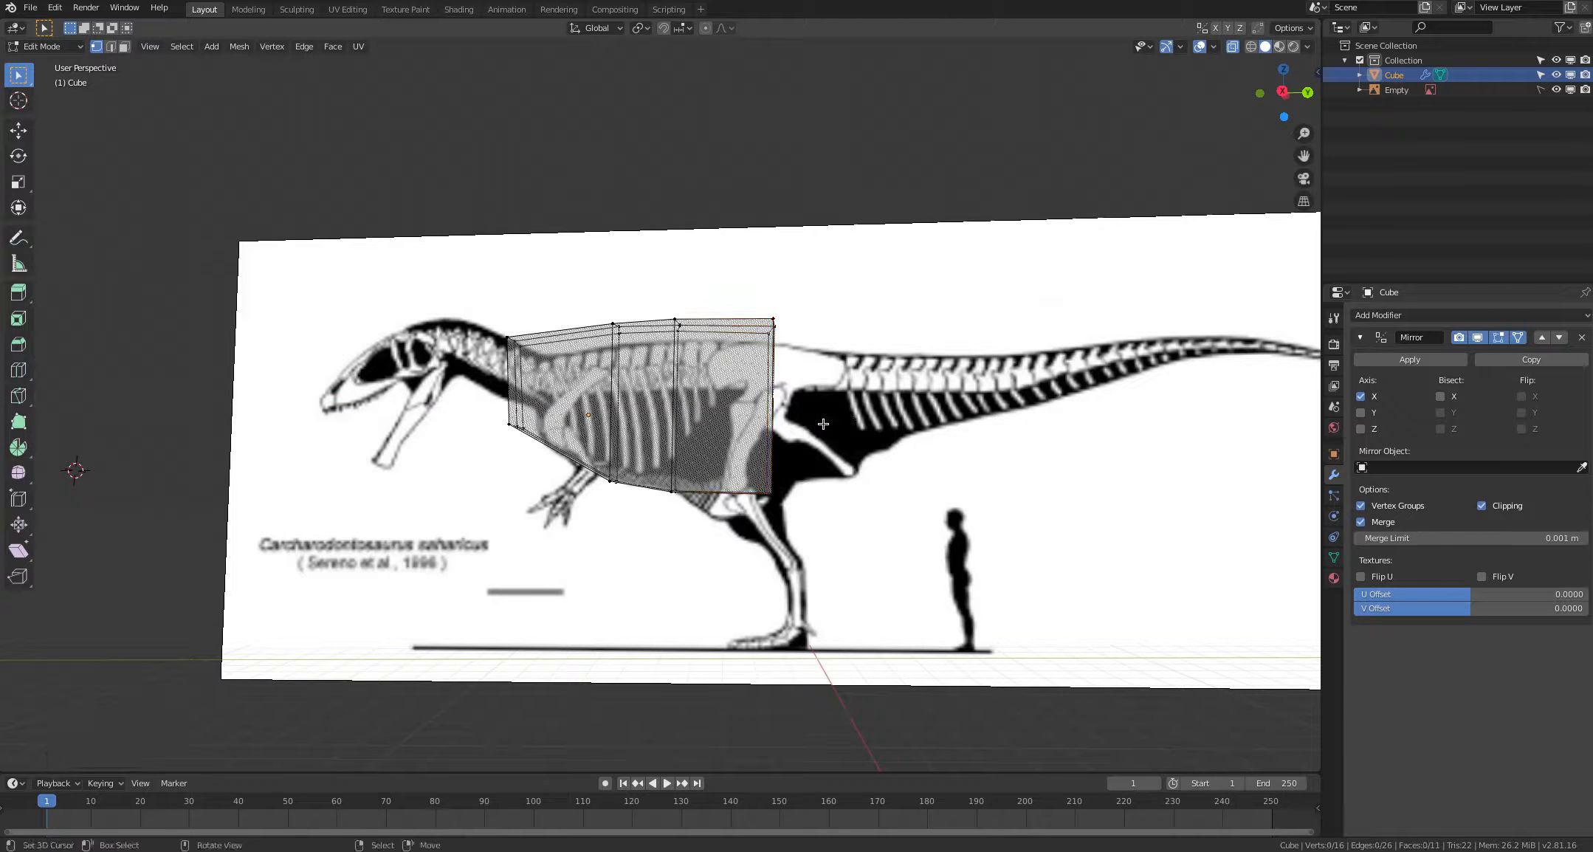
Step: Lower a bottom vertex of the new rear end to the base of the belly beside the thigh
{"action": "middle_click_drag", "start_coordinate": [823, 423], "coordinate": [779, 480]}
{"action": "left_click", "coordinate": [770, 490]}
{"action": "key", "text": "g"}
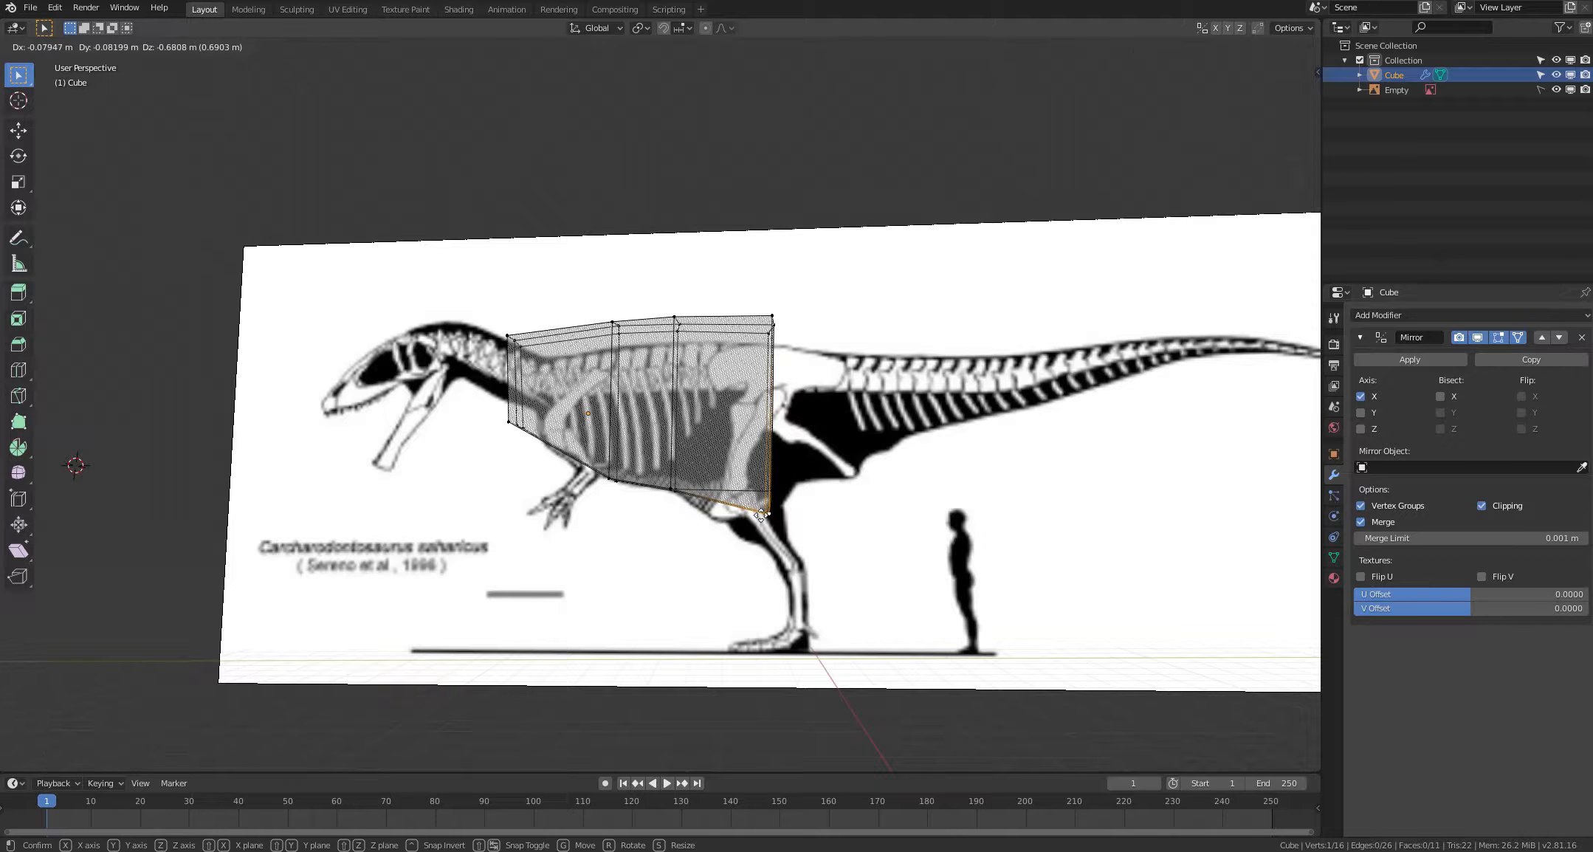
{"action": "right_click_drag", "start_coordinate": [761, 515], "coordinate": [770, 513]}
{"action": "right_click", "coordinate": [830, 441]}
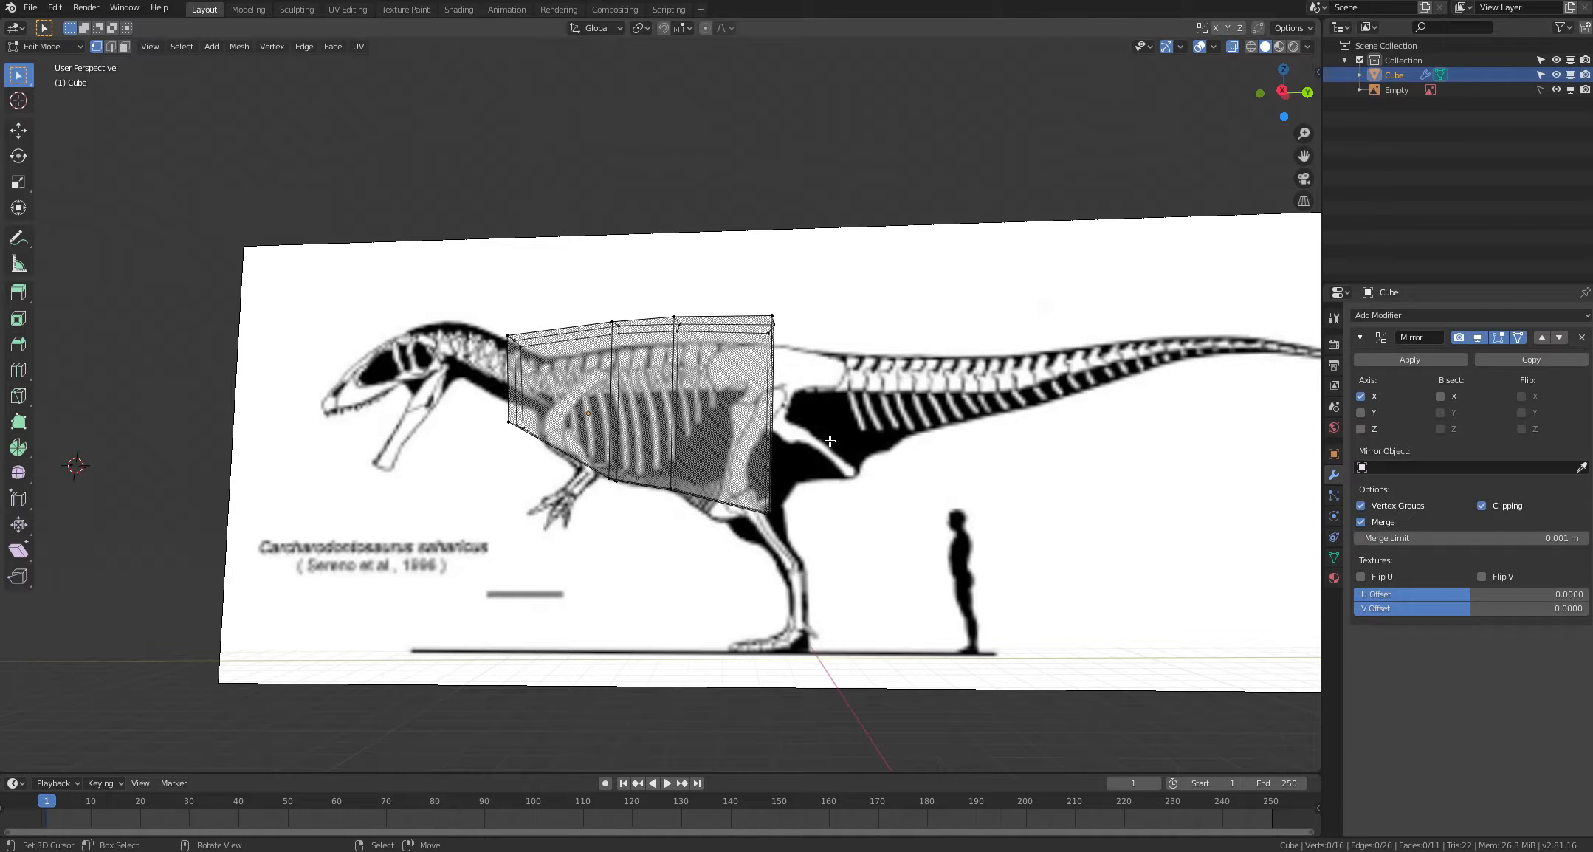
{"action": "middle_click_drag", "start_coordinate": [830, 441], "coordinate": [764, 470], "text": "shift"}
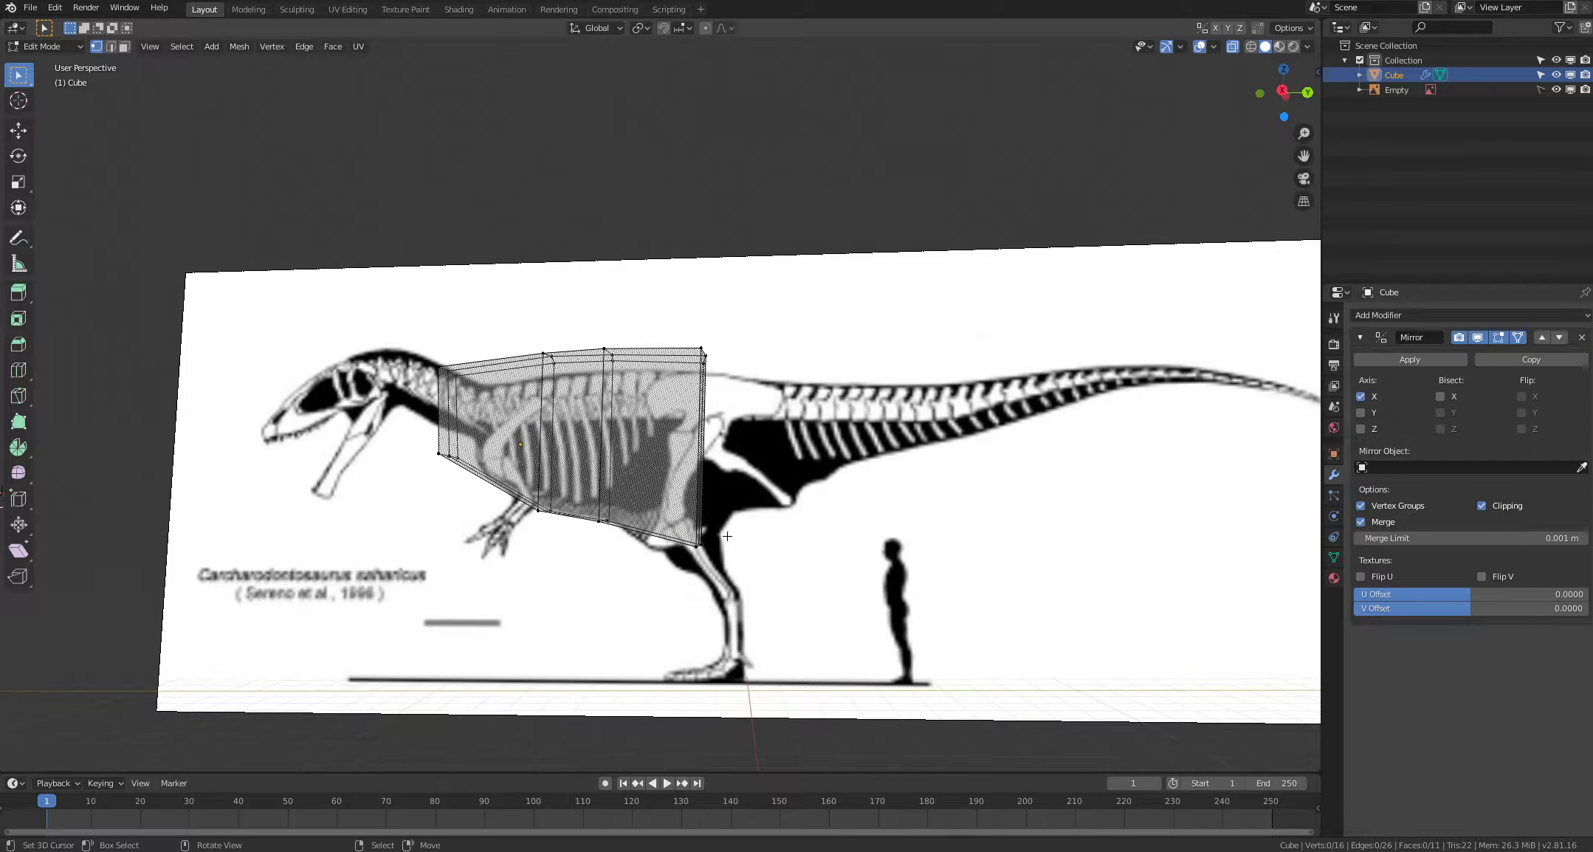
Step: Select the torso's four rear vertices and extrude them backward past the hips to the base of the tail
{"action": "key", "text": "c"}
{"action": "left_click", "coordinate": [694, 537]}
{"action": "left_click", "coordinate": [694, 334]}
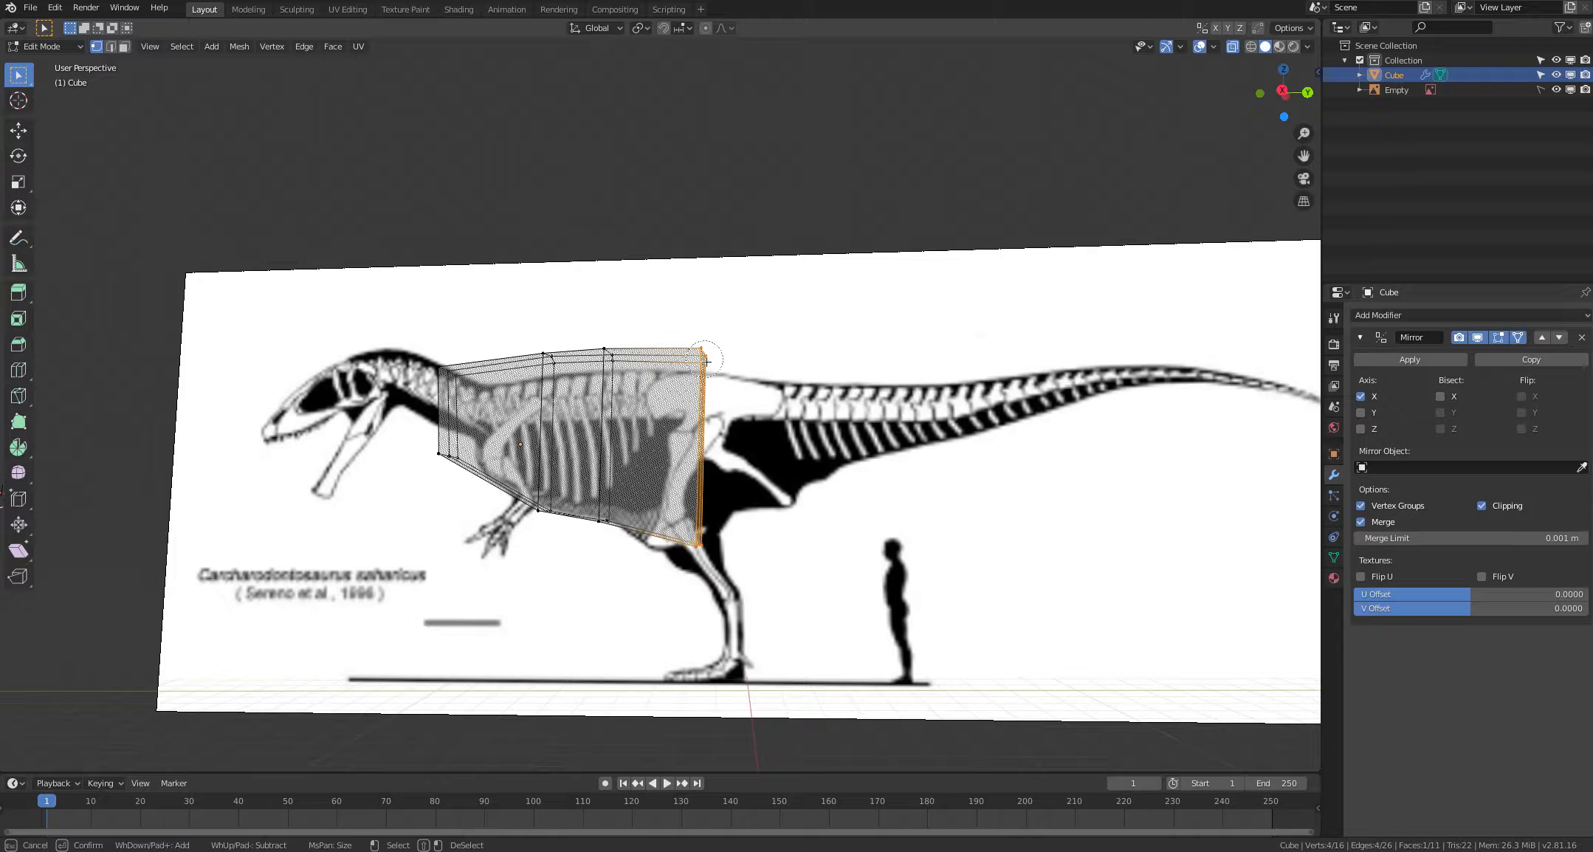
{"action": "right_click", "coordinate": [797, 430]}
{"action": "key", "text": "e"}
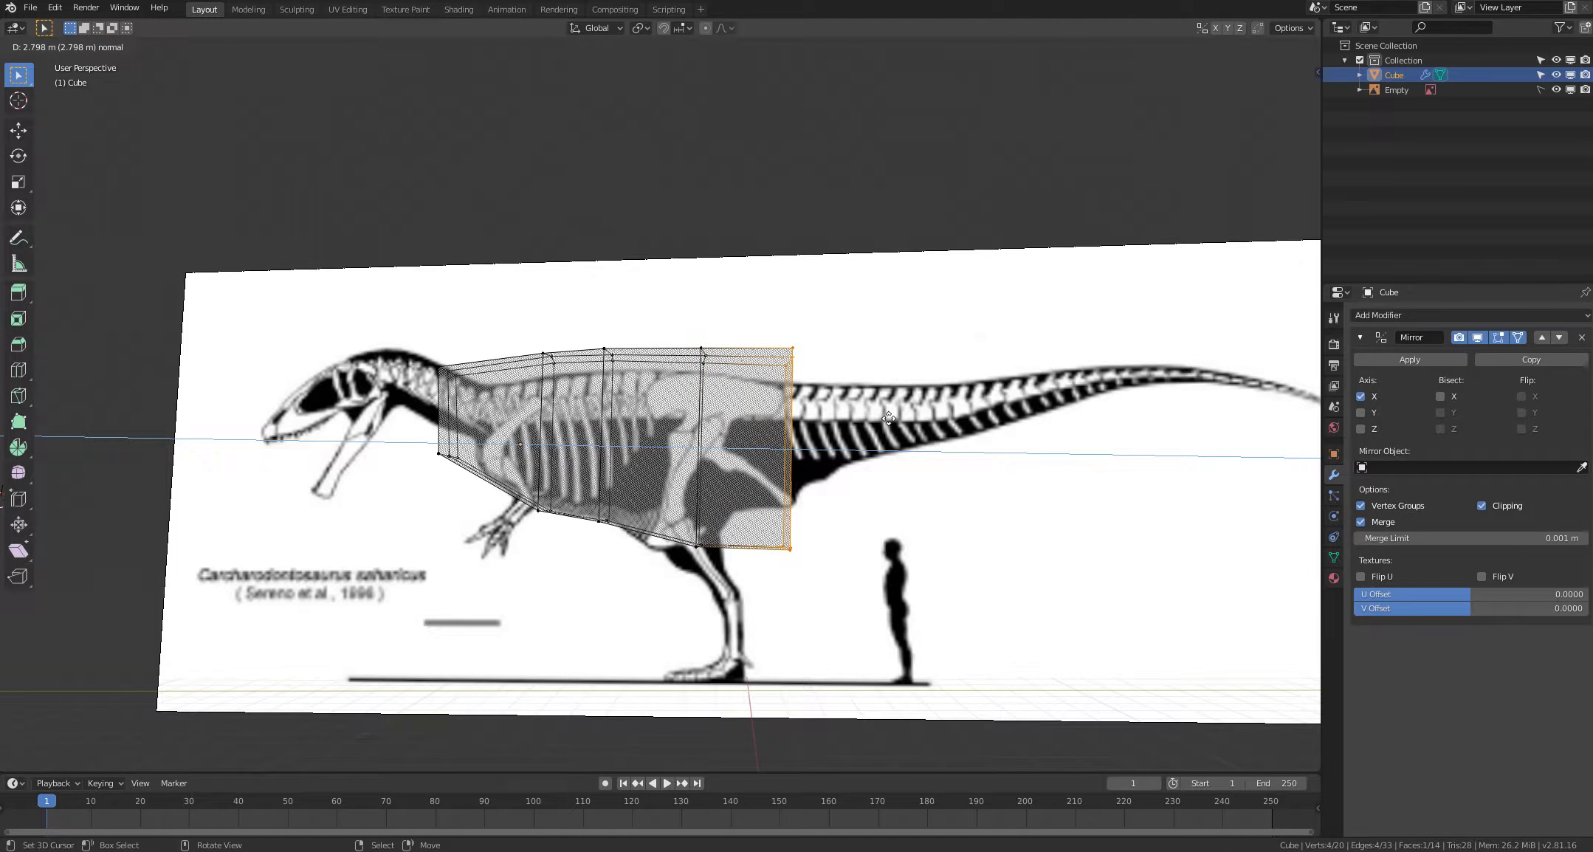
{"action": "left_click", "coordinate": [906, 419]}
{"action": "left_click", "coordinate": [865, 519]}
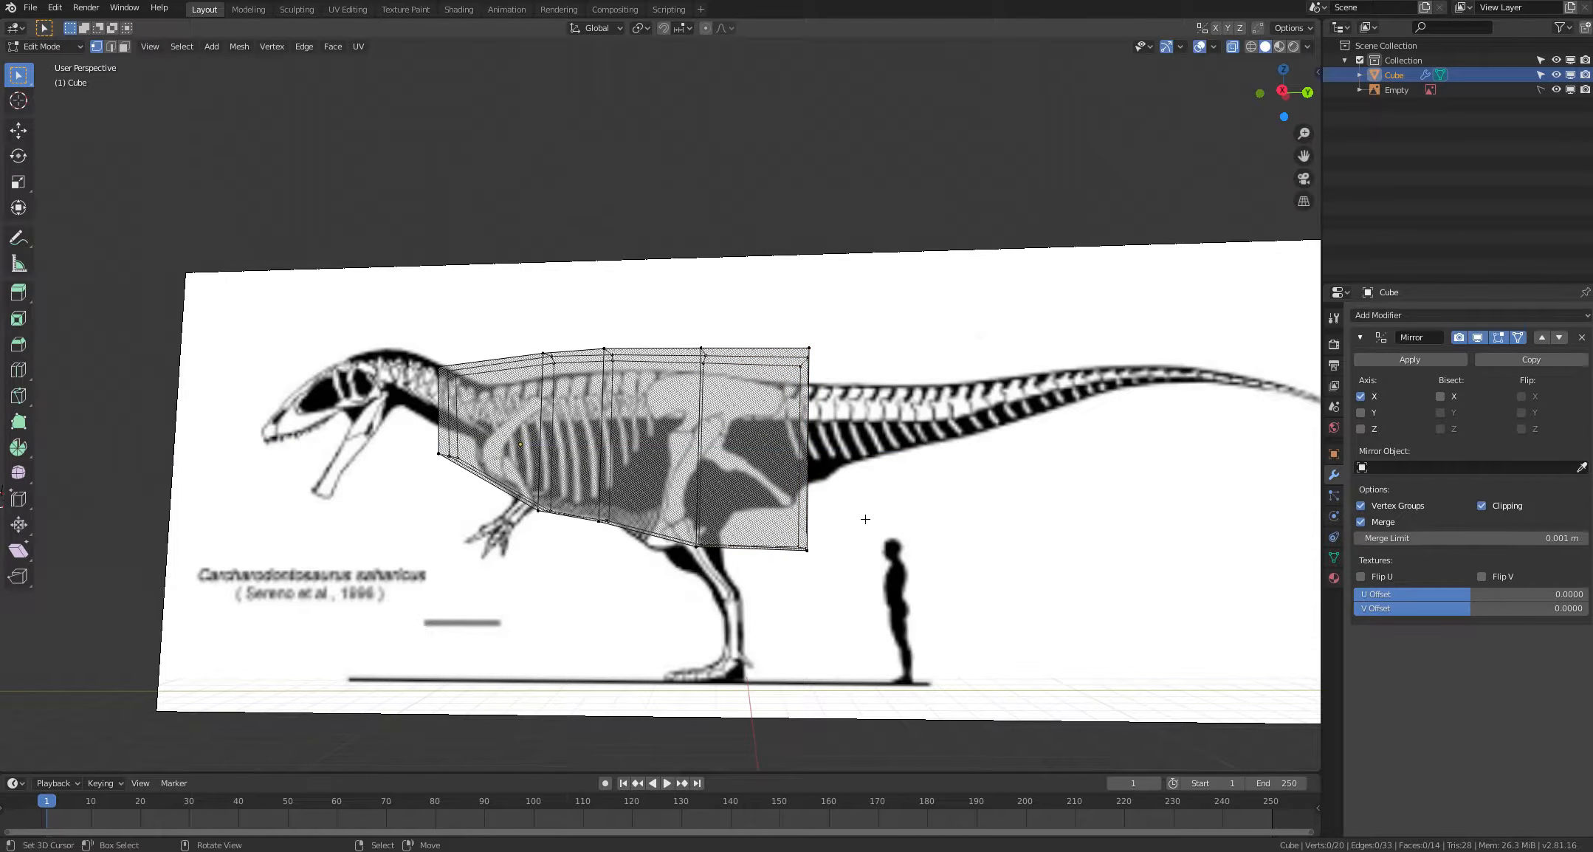
Step: Raise the two bottom vertices of the new rear end to the underside of the tail base behind the thigh
{"action": "right_click_drag", "start_coordinate": [808, 554], "coordinate": [808, 500]}
{"action": "middle_click_drag", "start_coordinate": [809, 500], "coordinate": [720, 519], "text": "shift"}
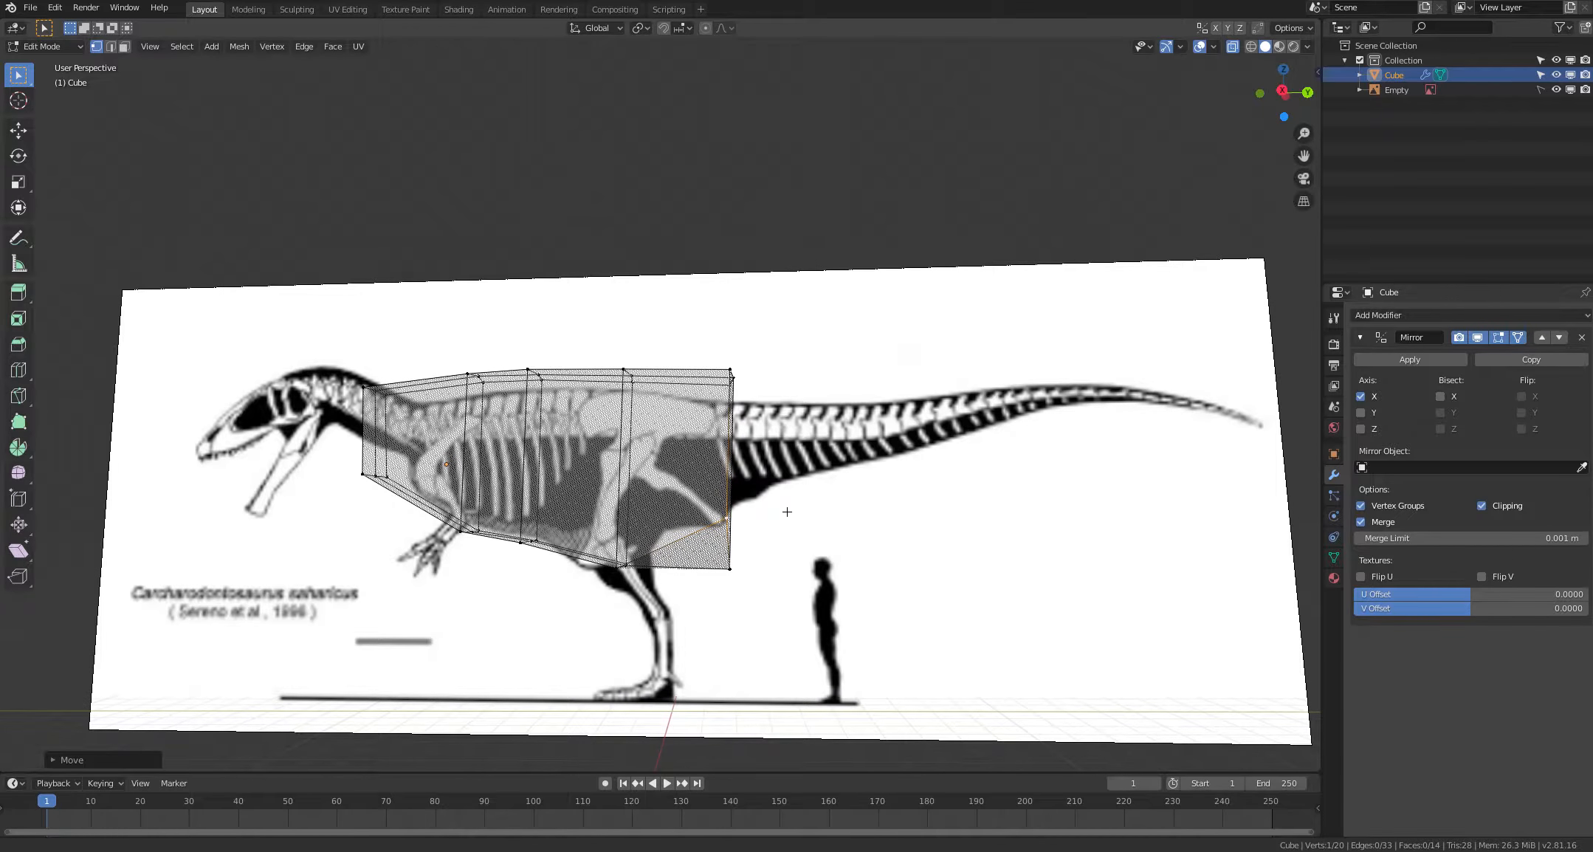
{"action": "right_click_drag", "start_coordinate": [720, 519], "coordinate": [731, 517]}
{"action": "right_click_drag", "start_coordinate": [728, 571], "coordinate": [730, 519]}
Step: Lower the upper vertices of the rear end onto the back outline at the tail base
{"action": "middle_click_drag", "start_coordinate": [761, 473], "coordinate": [735, 383]}
{"action": "right_click", "coordinate": [734, 382]}
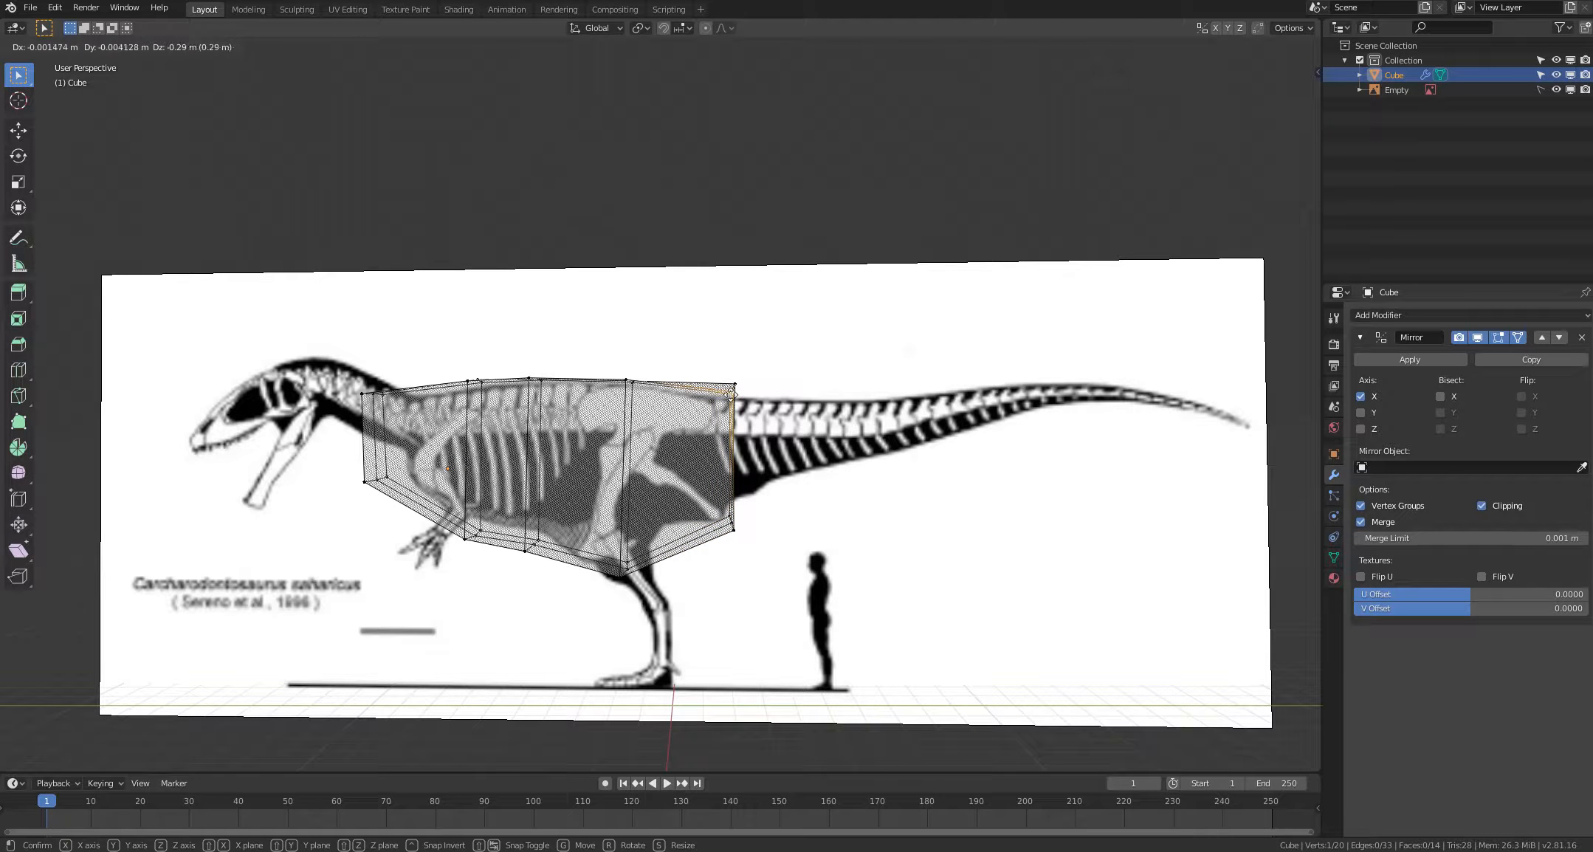
{"action": "key", "text": "alt+a"}
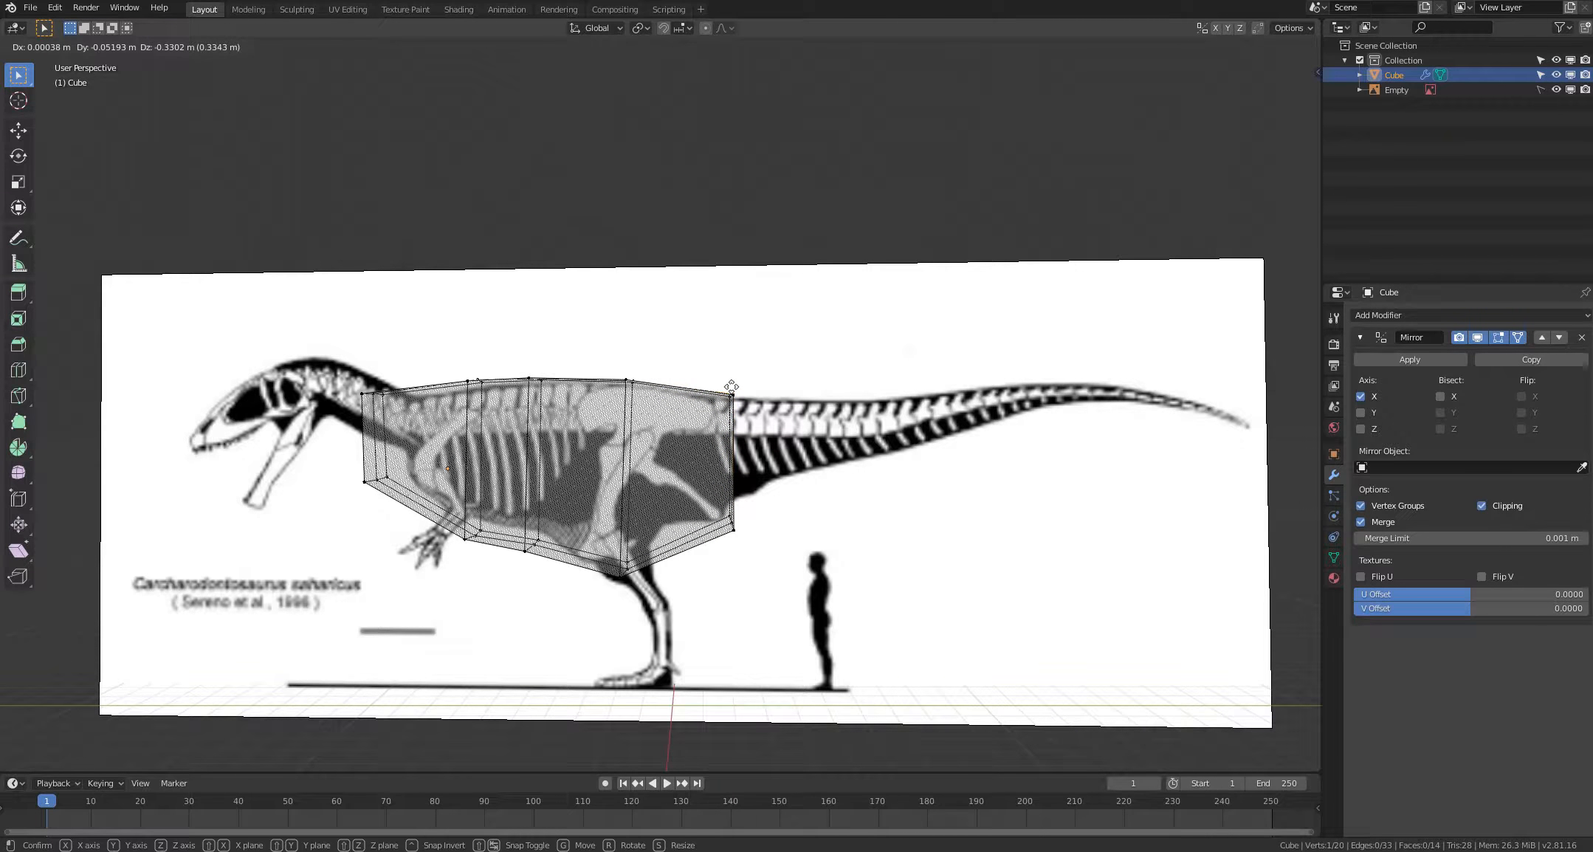
Step: Turn off X-ray and nudge the outer and middle upper vertices above the hips to even out the back
{"action": "key", "text": "alt+z"}
{"action": "middle_click_drag", "start_coordinate": [817, 451], "coordinate": [588, 445]}
{"action": "scroll", "coordinate": [577, 426], "scroll_direction": "up", "scroll_amount": 3}
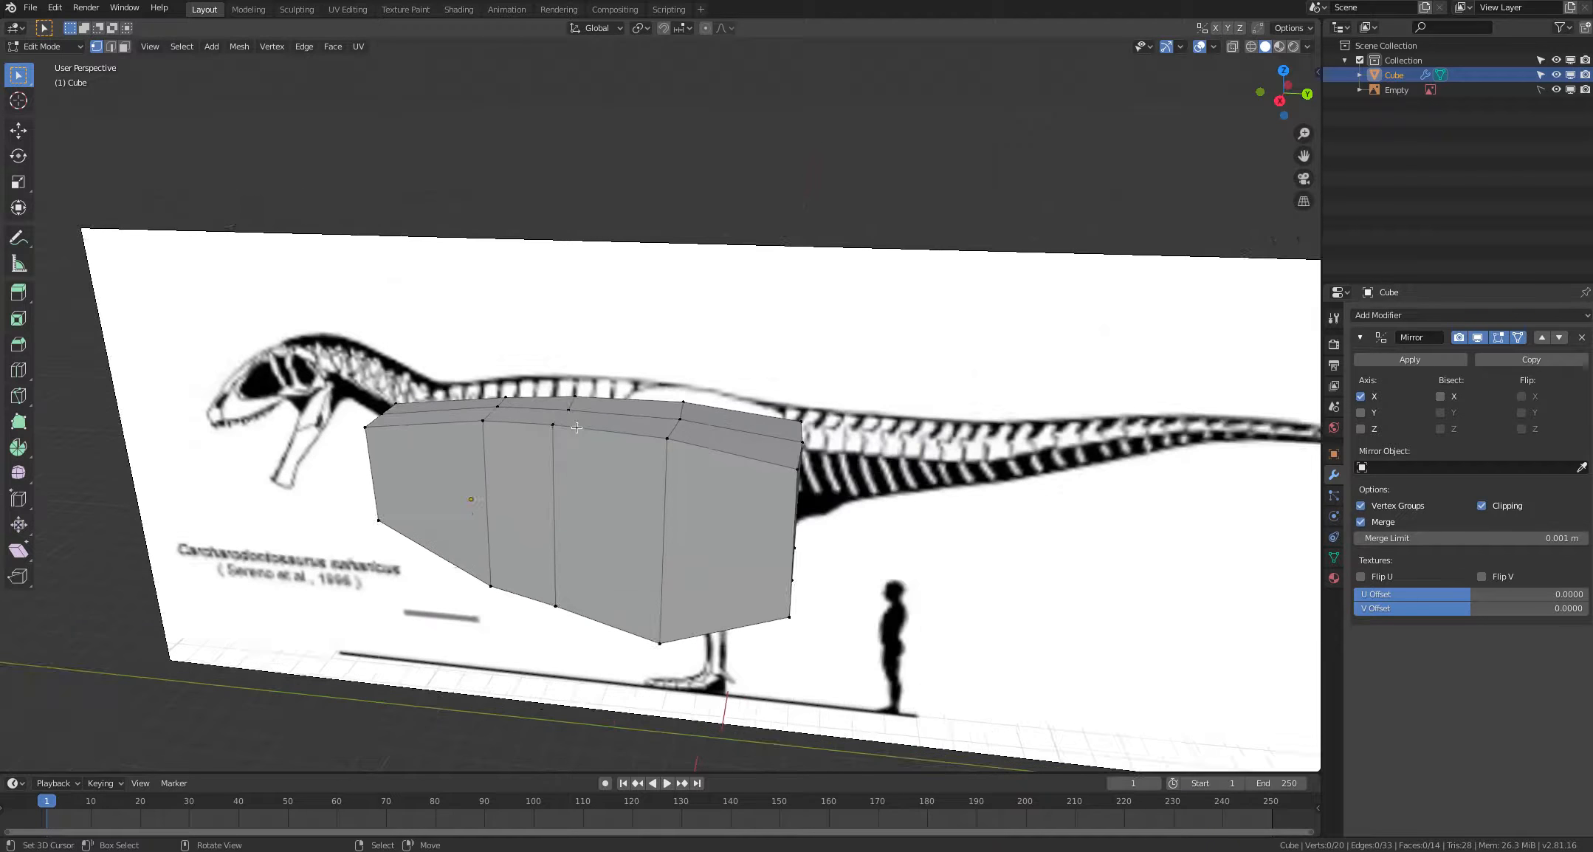
{"action": "right_click", "coordinate": [520, 445]}
{"action": "key", "text": "g"}
{"action": "left_click", "coordinate": [524, 454]}
{"action": "right_click", "coordinate": [671, 456]}
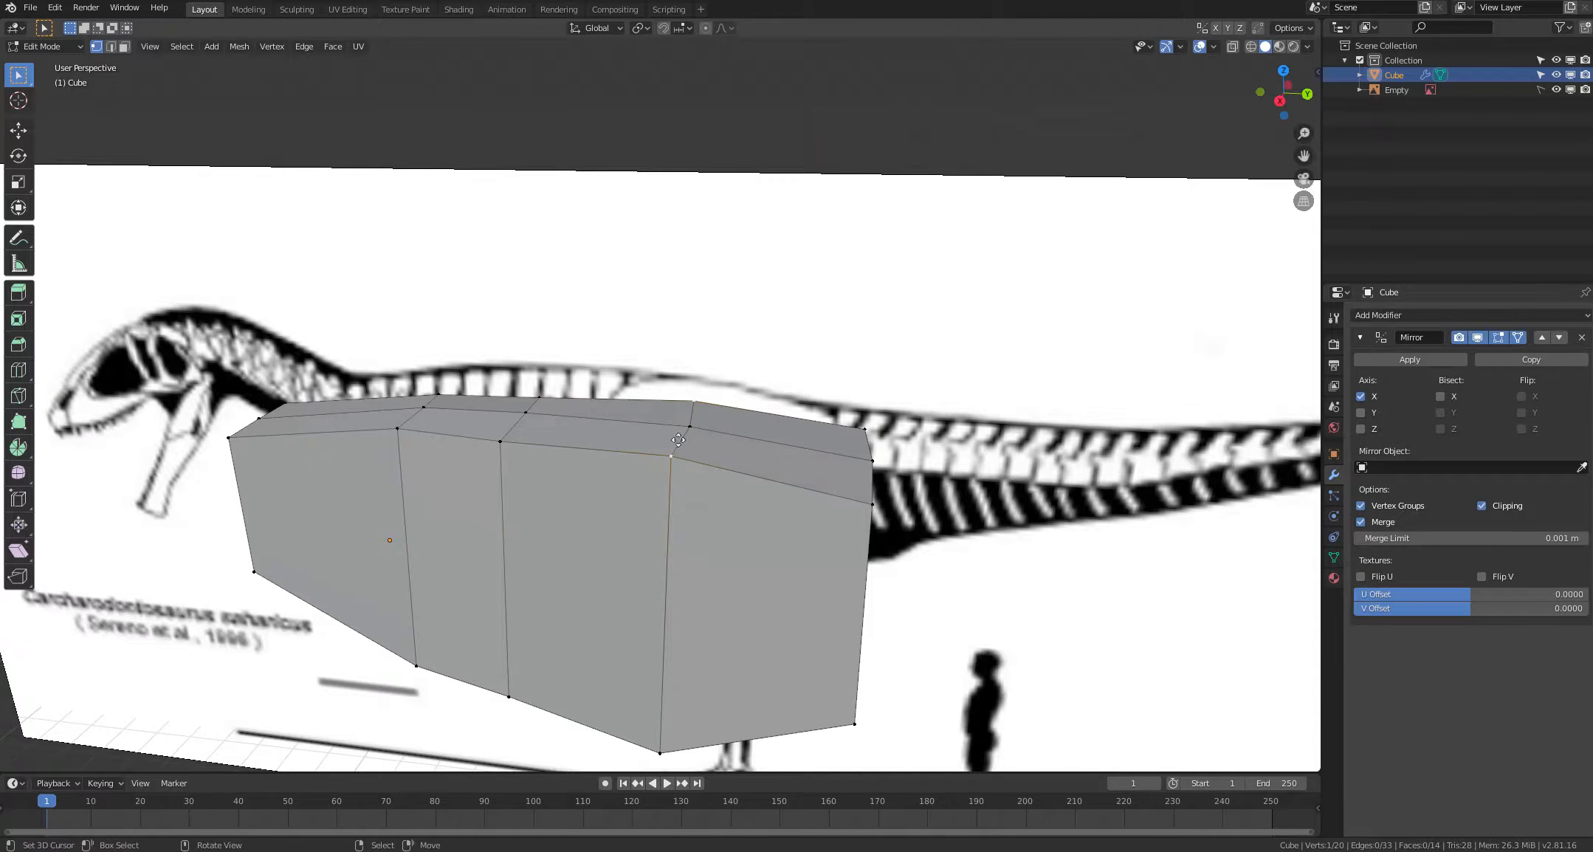
{"action": "key", "text": "g"}
{"action": "left_click", "coordinate": [679, 431]}
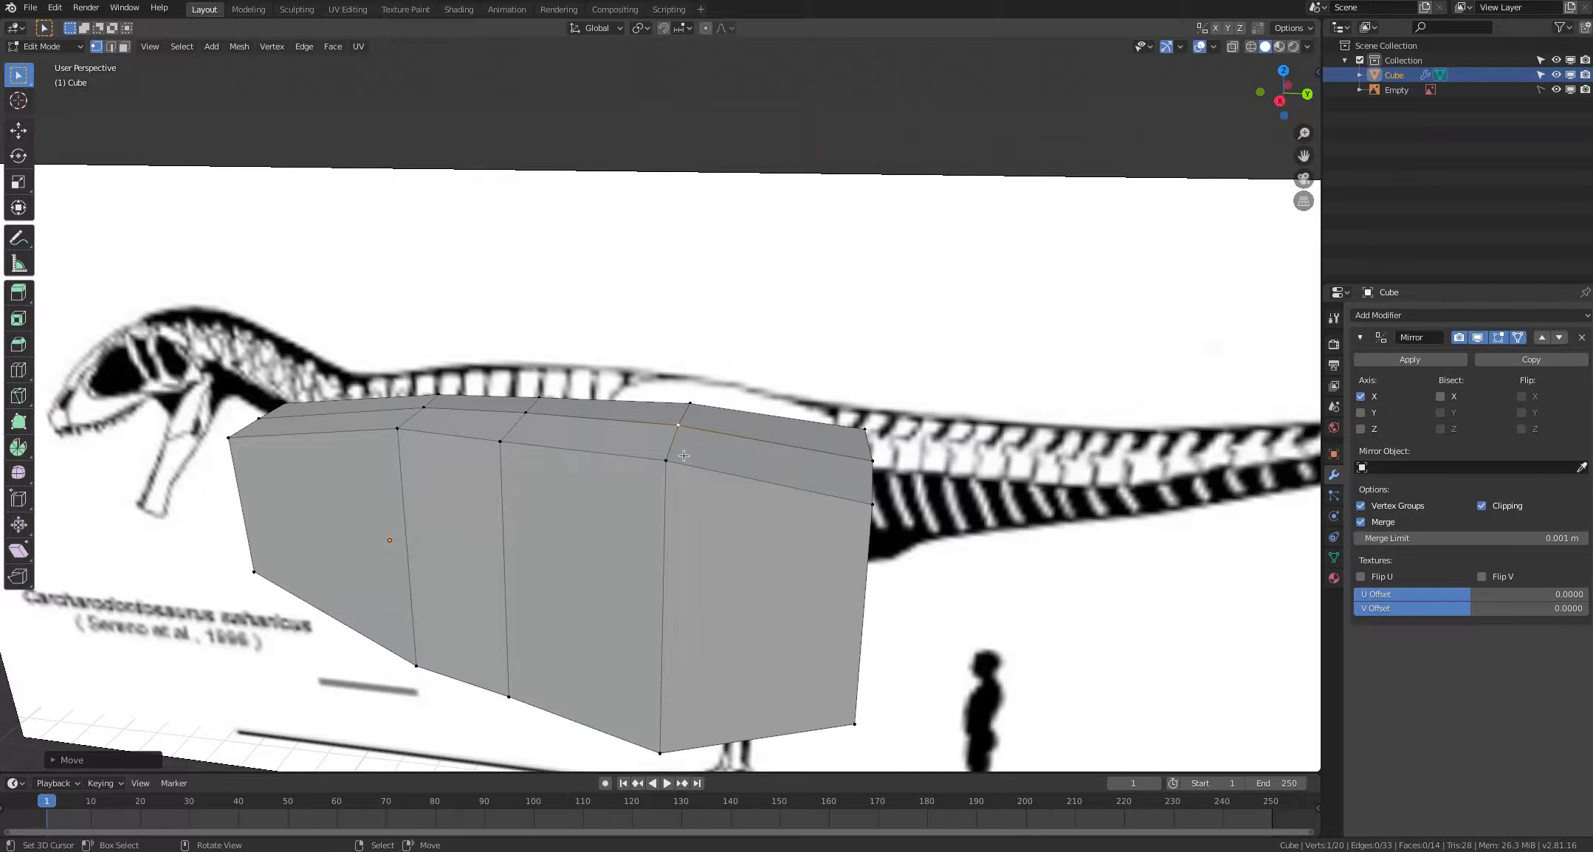
{"action": "middle_click_drag", "start_coordinate": [679, 431], "coordinate": [630, 485]}
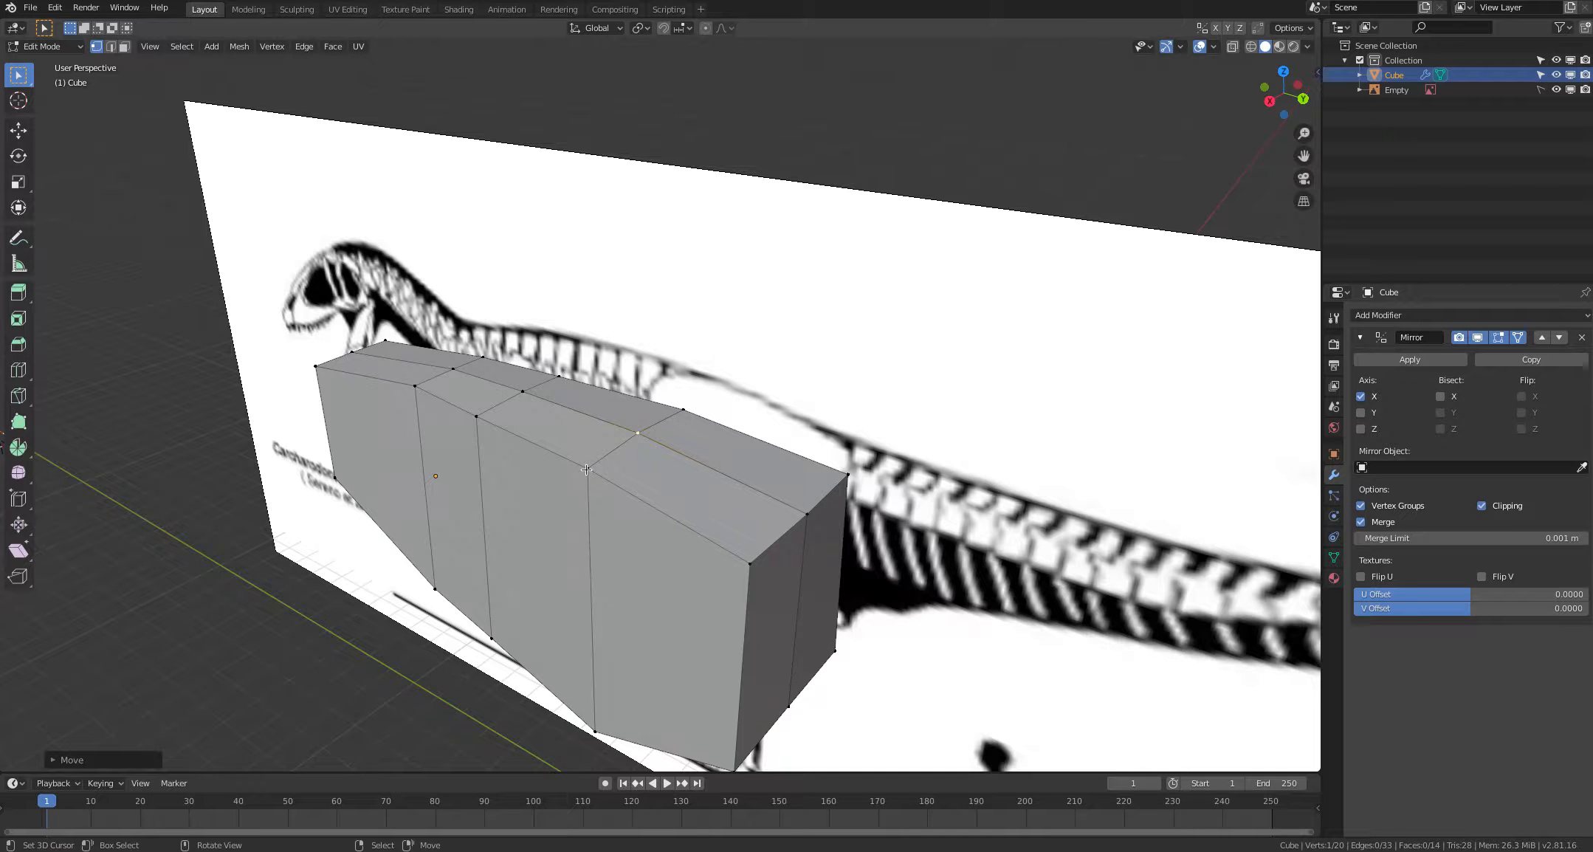
{"action": "middle_click_drag", "start_coordinate": [587, 469], "coordinate": [686, 442]}
{"action": "scroll", "coordinate": [581, 456], "scroll_direction": "down", "scroll_amount": 2}
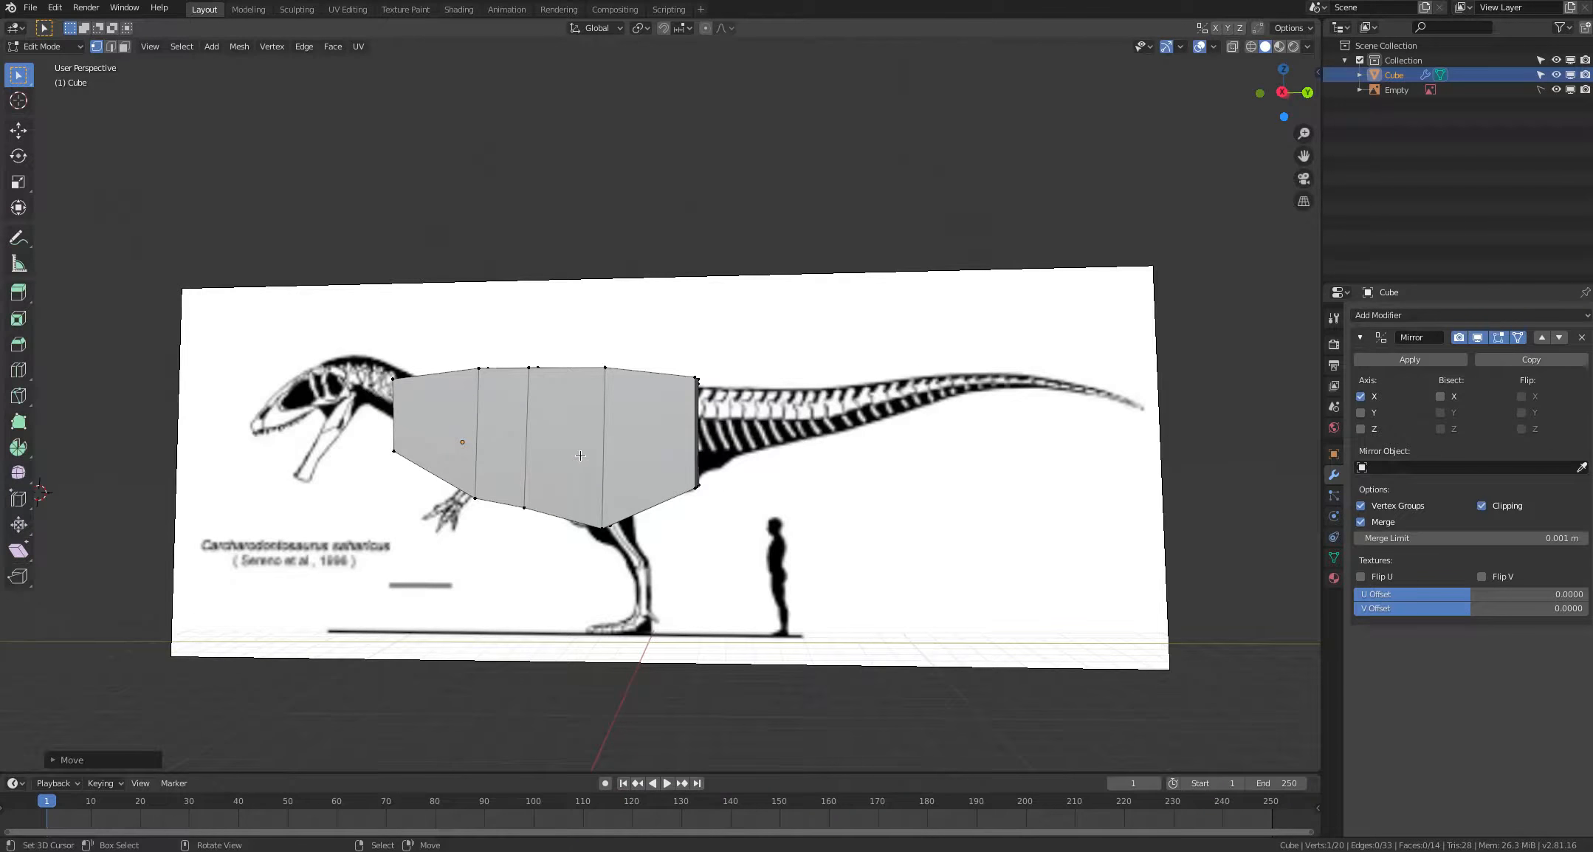
Step: Turn X-ray back on and try extruding the selected rear vertices a short way backward along the tail base
{"action": "middle_click_drag", "start_coordinate": [432, 398], "coordinate": [471, 421], "text": "shift"}
{"action": "key", "text": "alt+z"}
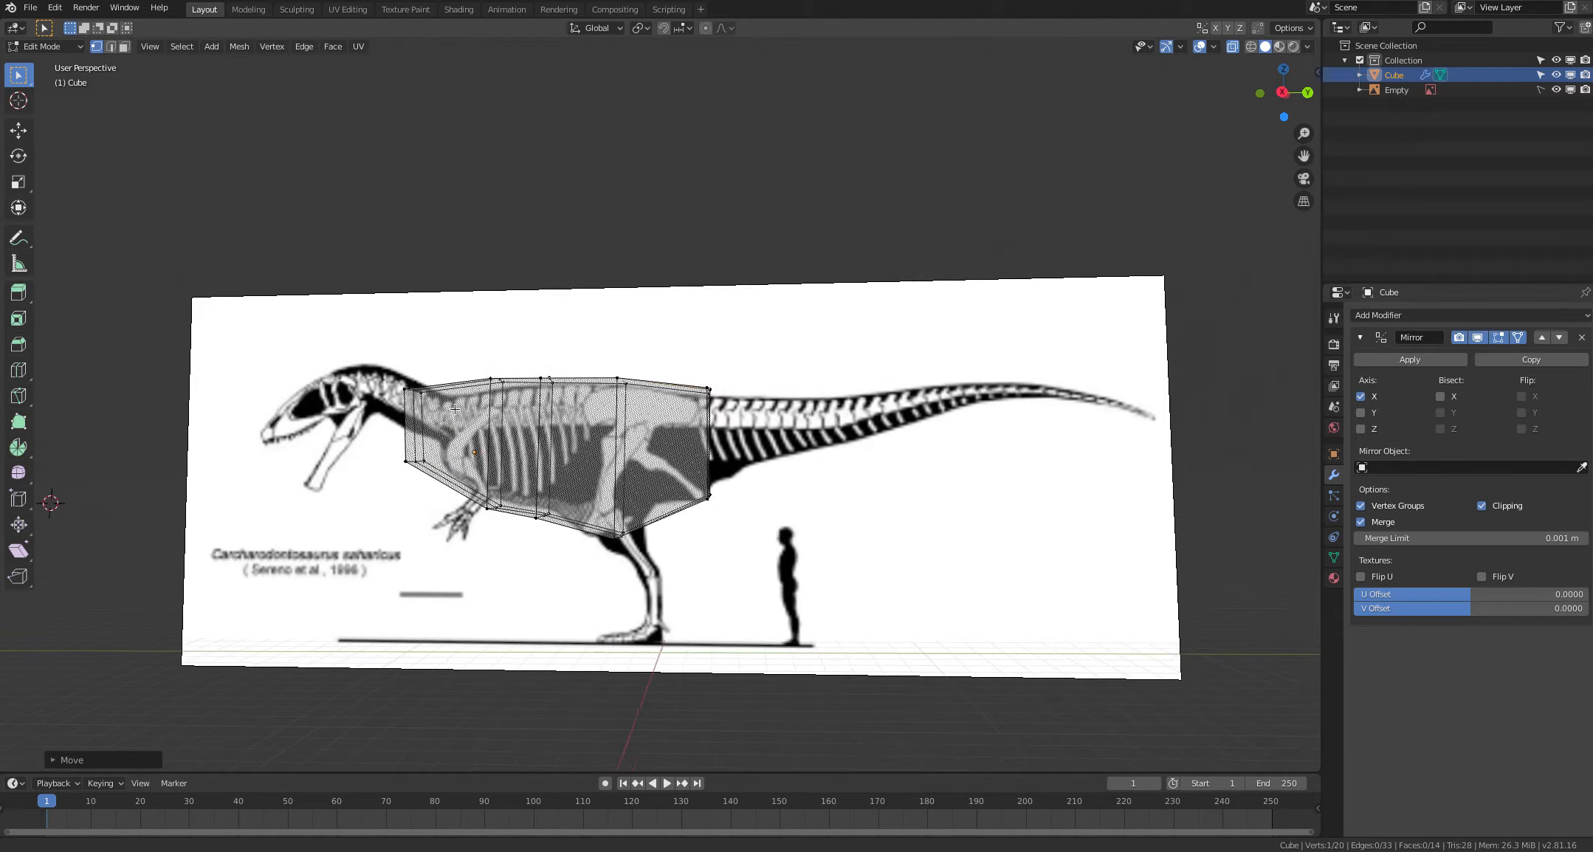
{"action": "middle_click_drag", "start_coordinate": [682, 449], "coordinate": [648, 449], "text": "shift"}
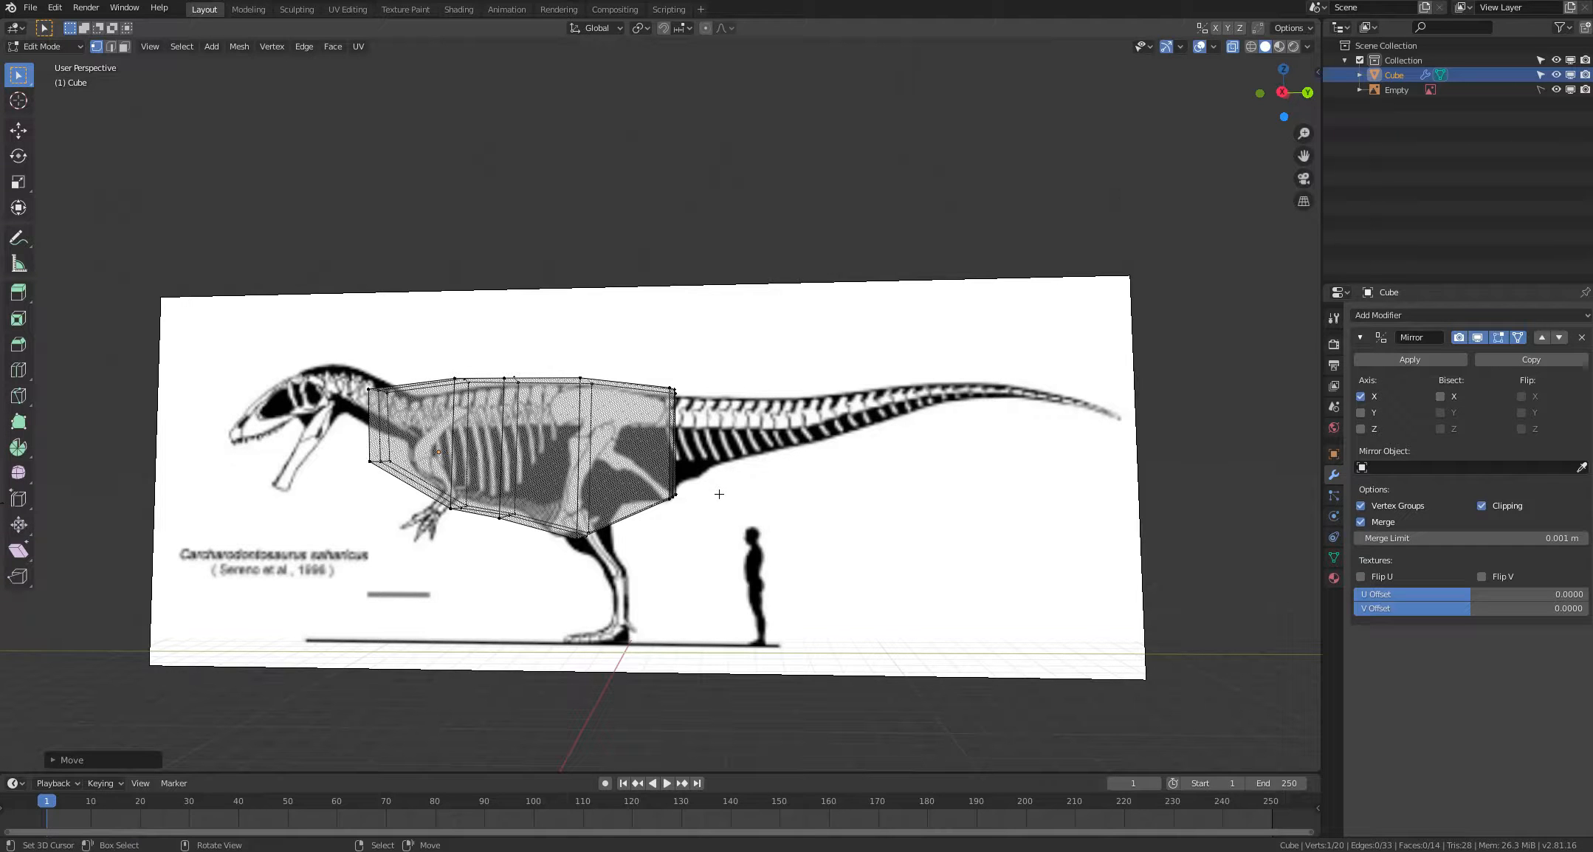
{"action": "left_click_drag", "start_coordinate": [695, 519], "coordinate": [617, 380], "text": "shift"}
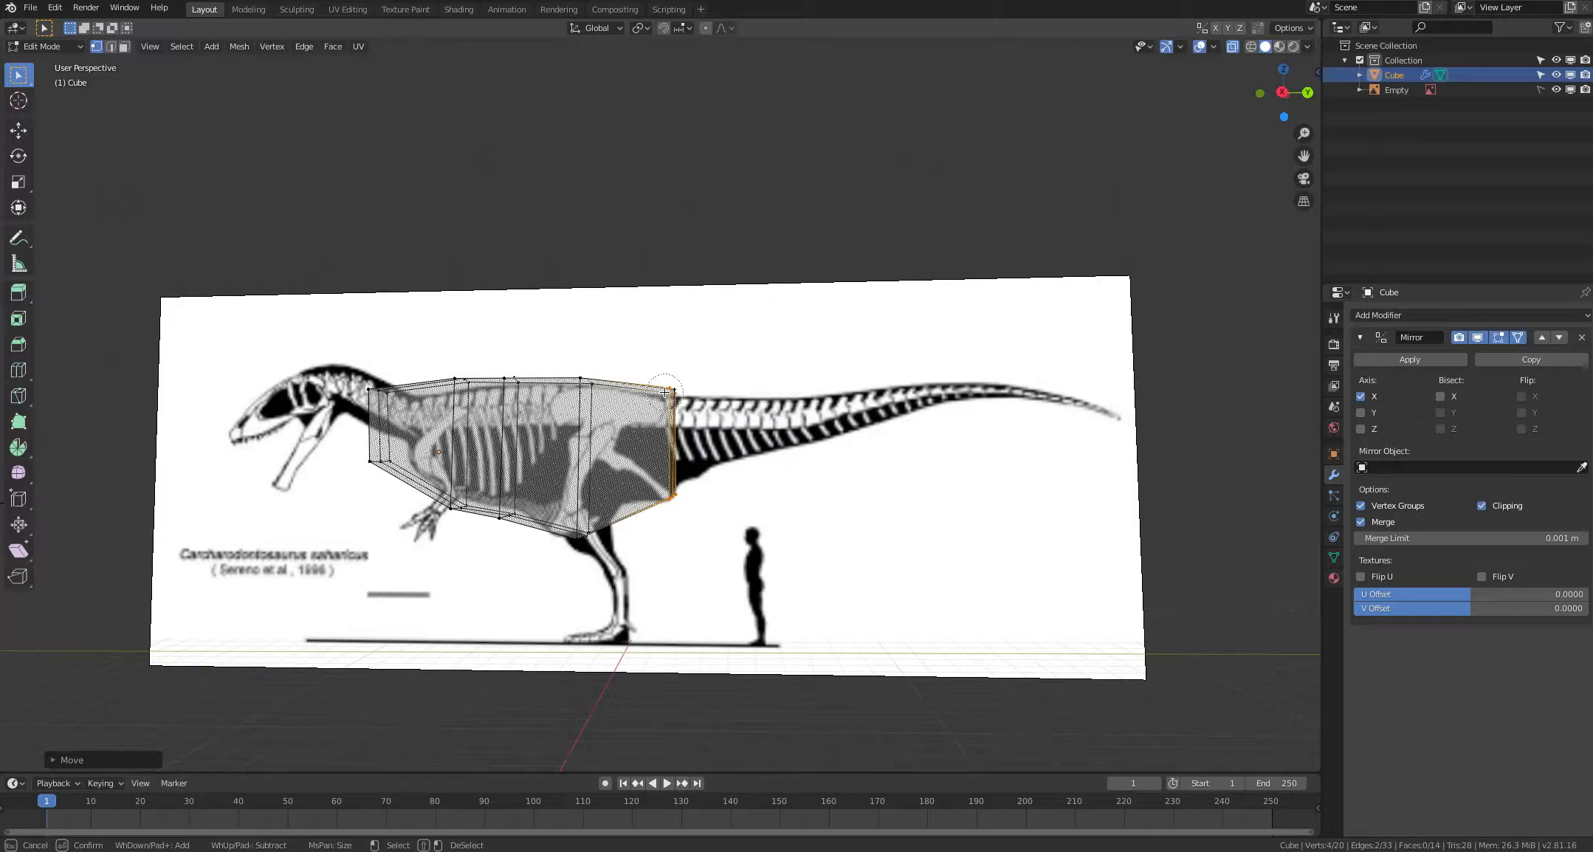
{"action": "key", "text": "e"}
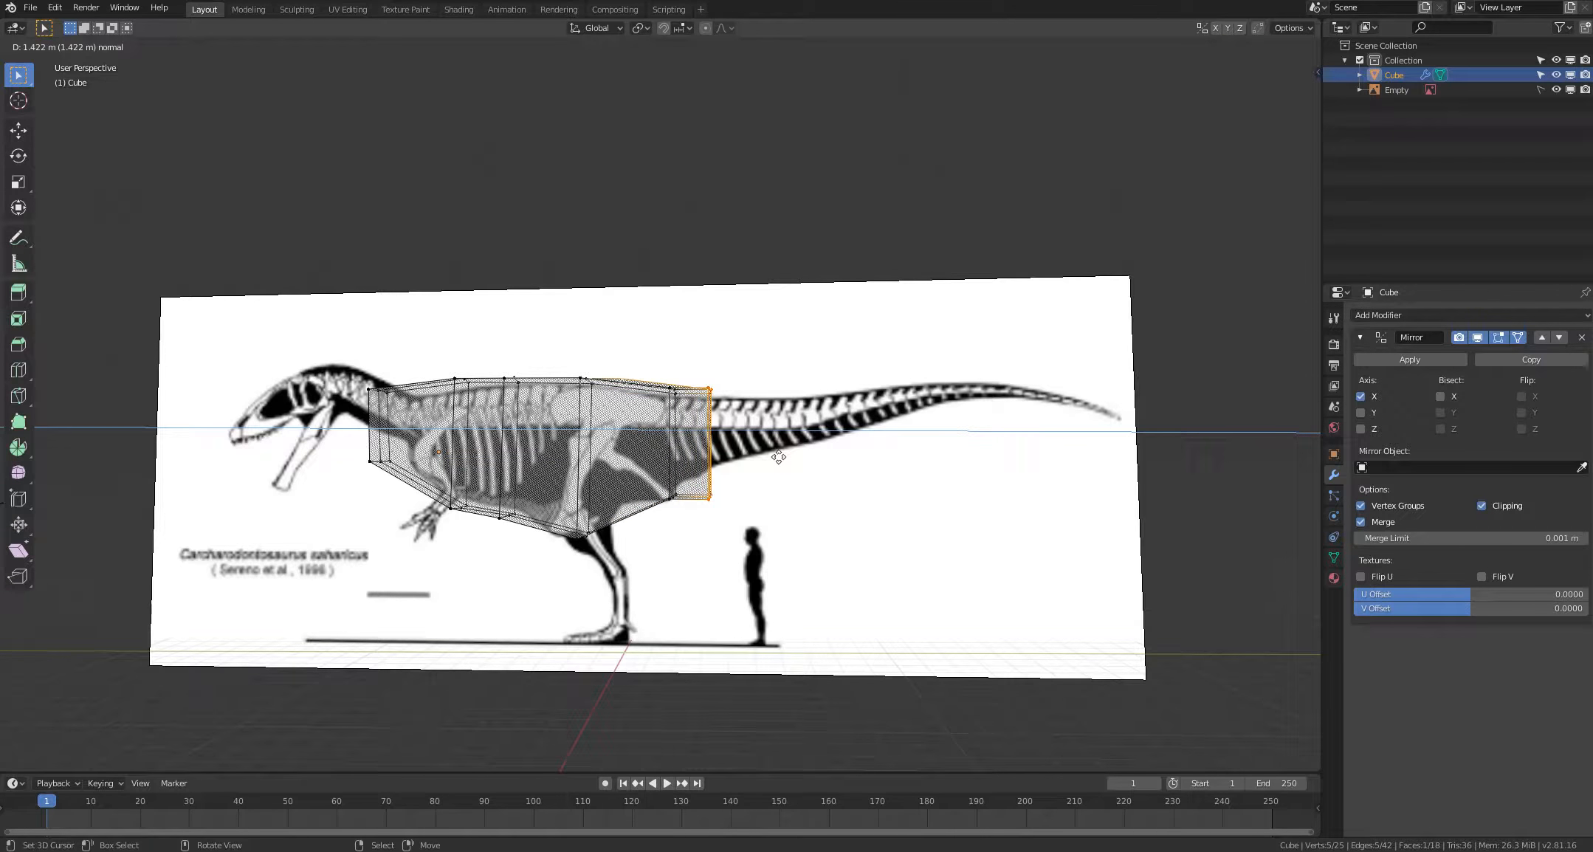
{"action": "left_click", "coordinate": [779, 457]}
{"action": "middle_click_drag", "start_coordinate": [750, 505], "coordinate": [759, 505]}
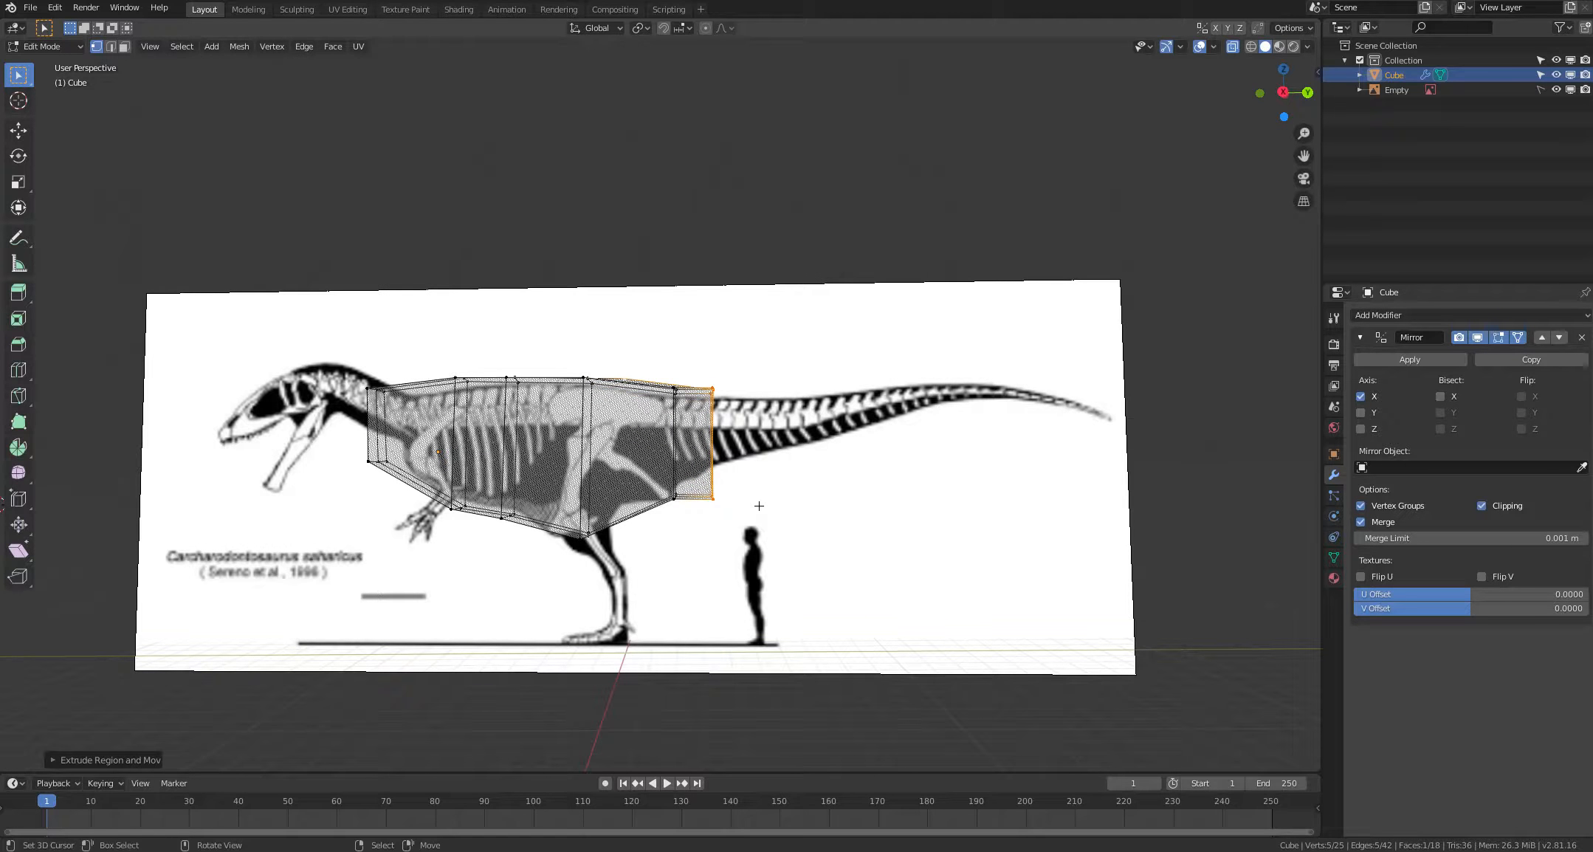
Step: Try raising the bottom vertices of the extruded tail section to the tail's lower outline
{"action": "key", "text": "alt+a"}
{"action": "left_click", "coordinate": [713, 498]}
{"action": "key", "text": "g"}
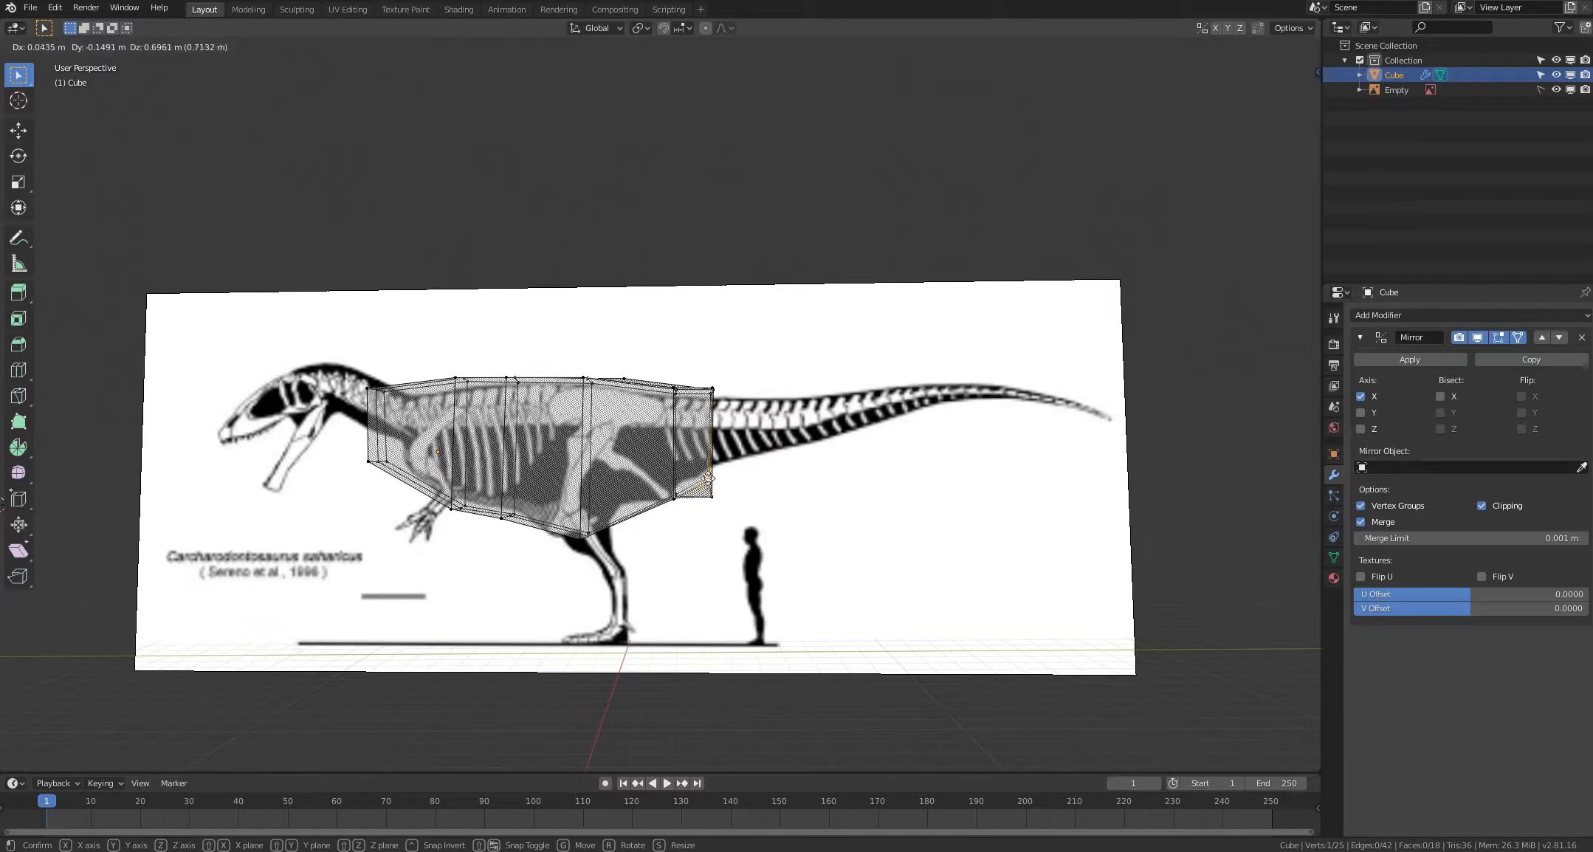
{"action": "left_click", "coordinate": [712, 475]}
{"action": "key", "text": "g"}
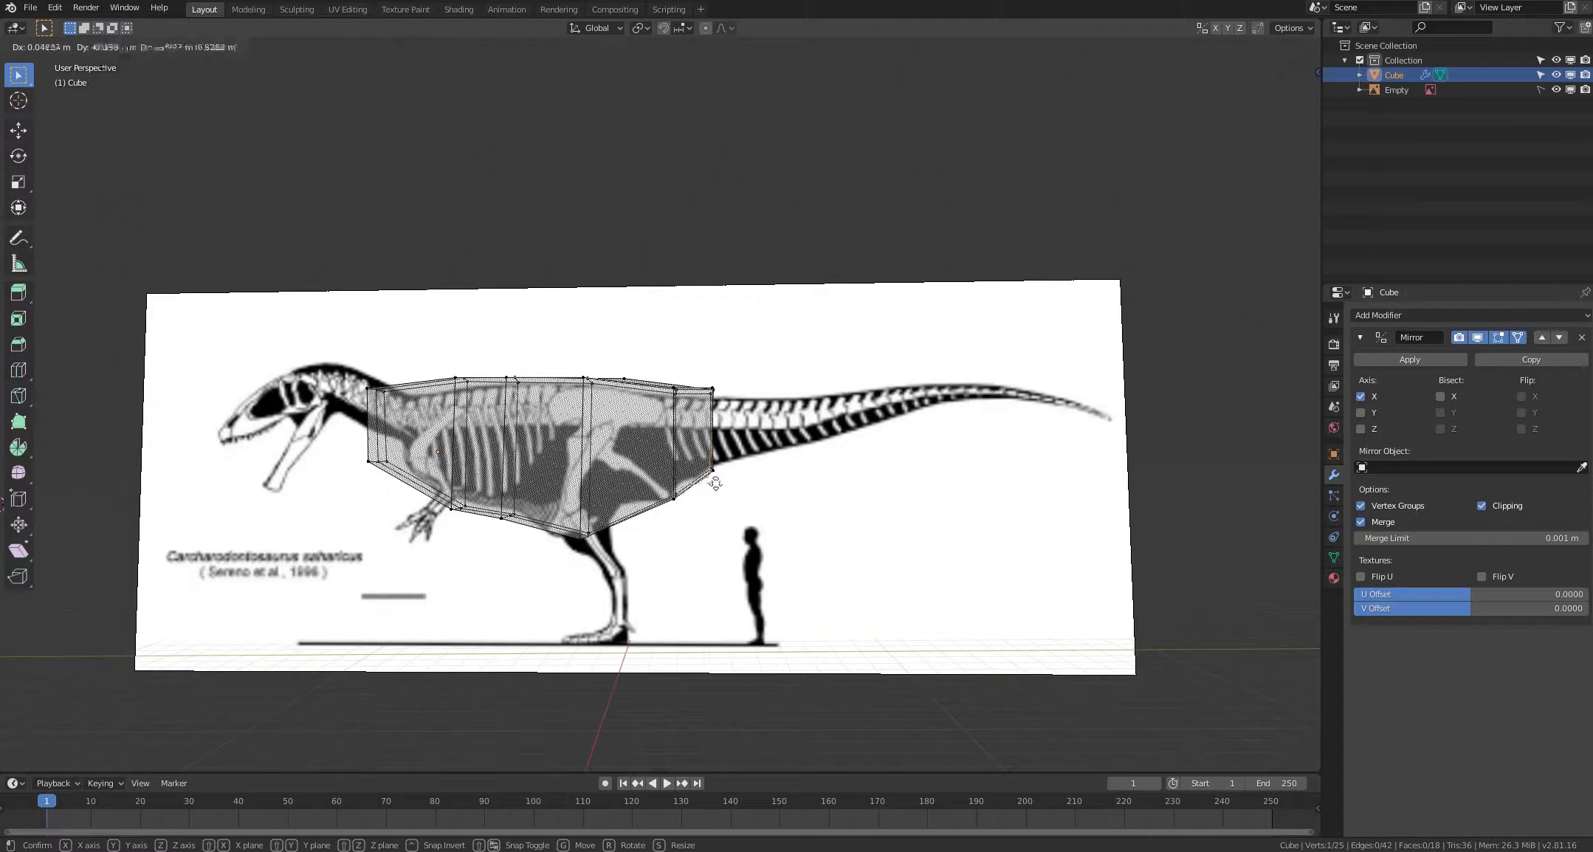
{"action": "left_click", "coordinate": [714, 484]}
Step: Check the tail section without X-ray, try shifting an upper vertex, and undo back to before the tail extrusion
{"action": "key", "text": "alt+a"}
{"action": "key", "text": "alt+z"}
{"action": "middle_click_drag", "start_coordinate": [756, 541], "coordinate": [746, 576]}
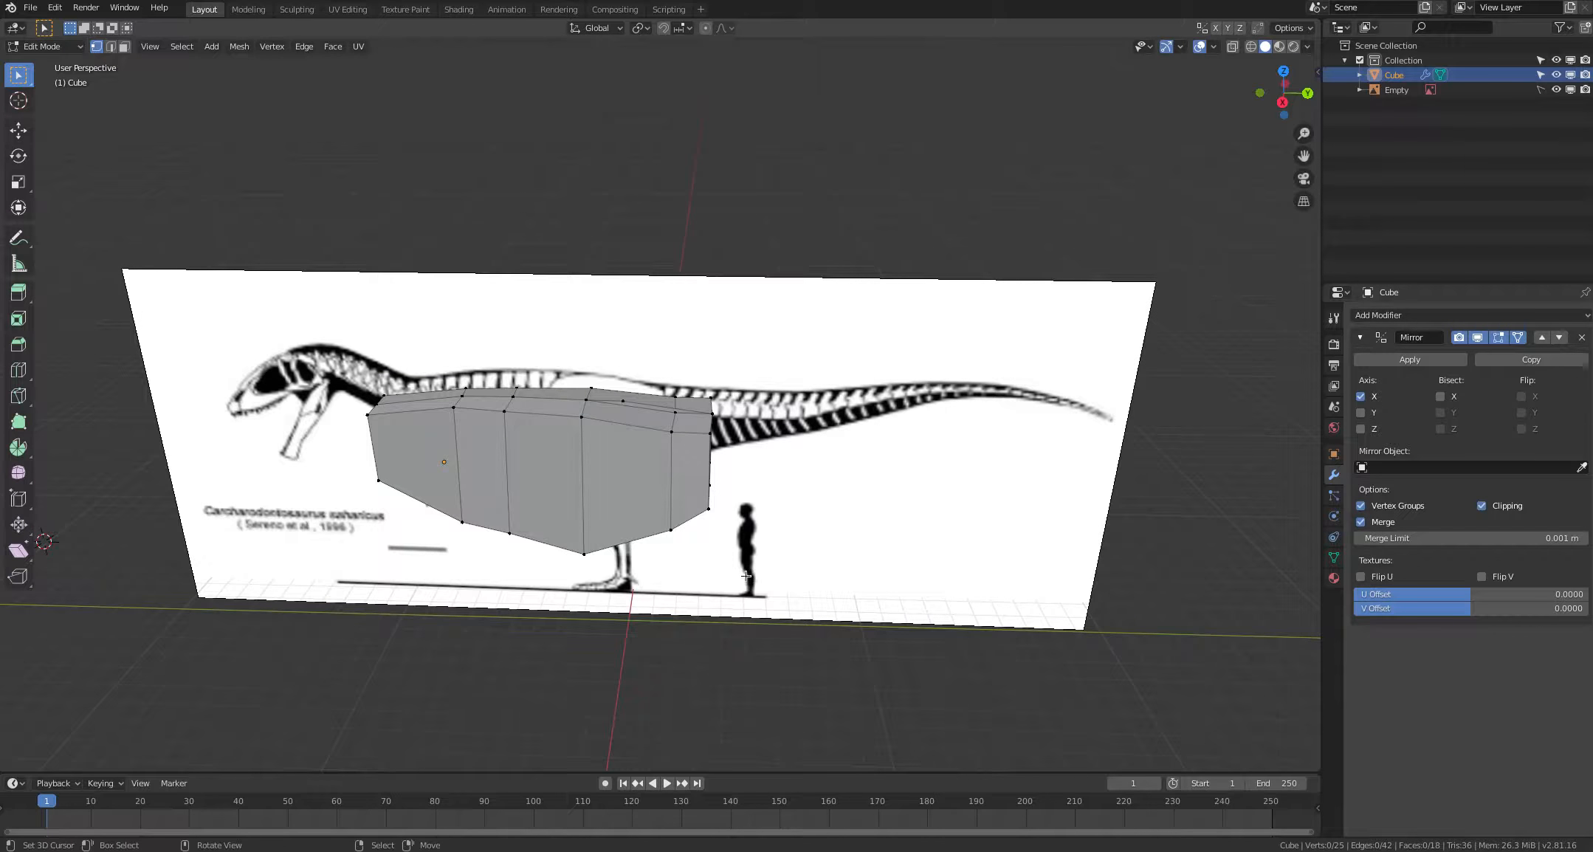
{"action": "key", "text": "g"}
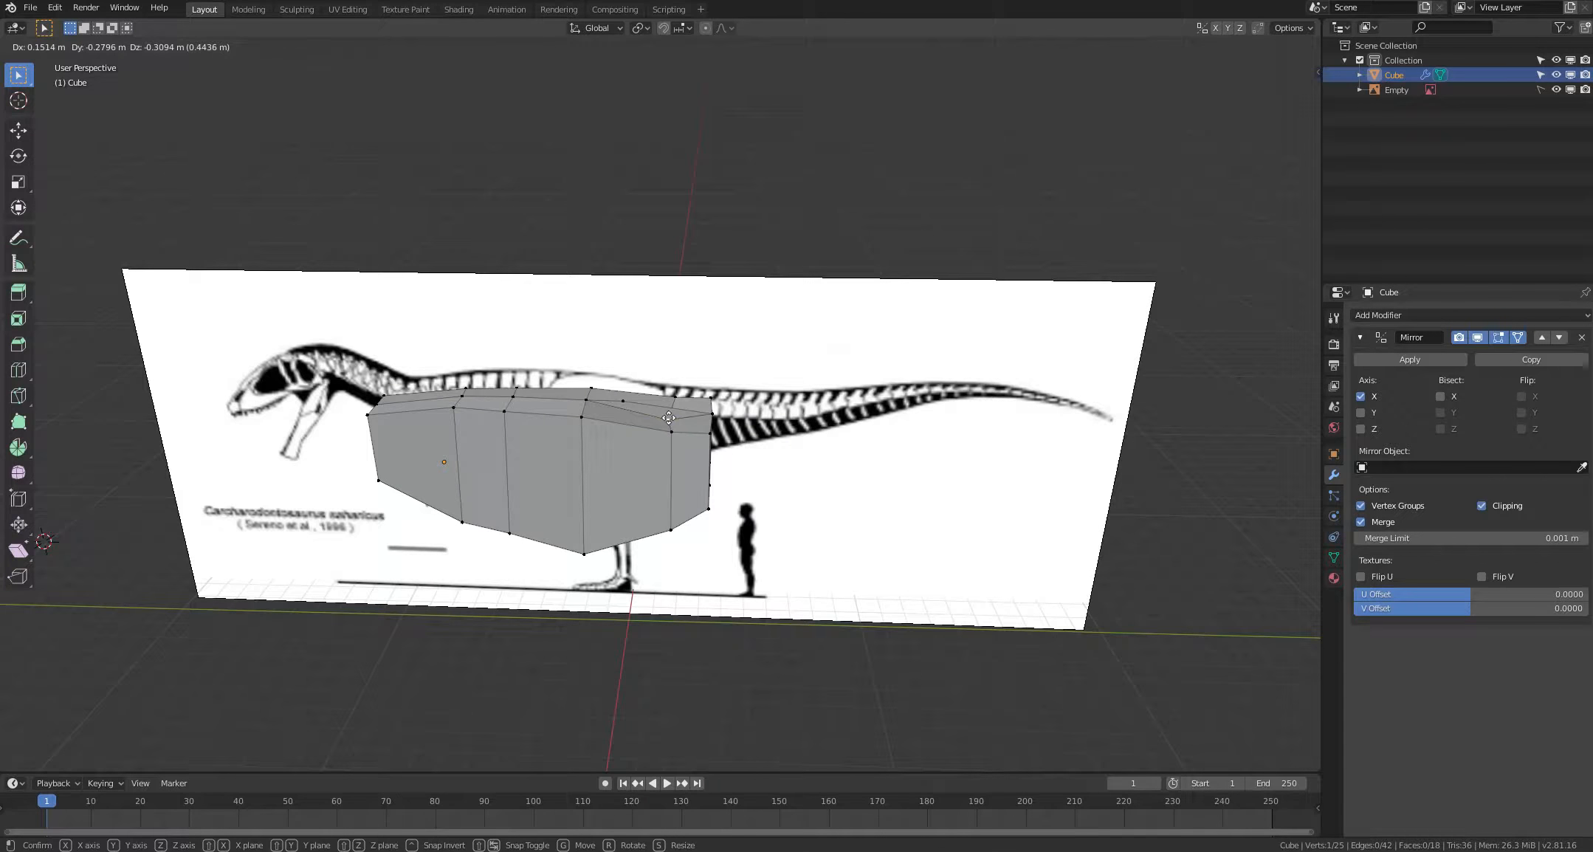
{"action": "left_click", "coordinate": [671, 413]}
{"action": "key", "text": "alt+a"}
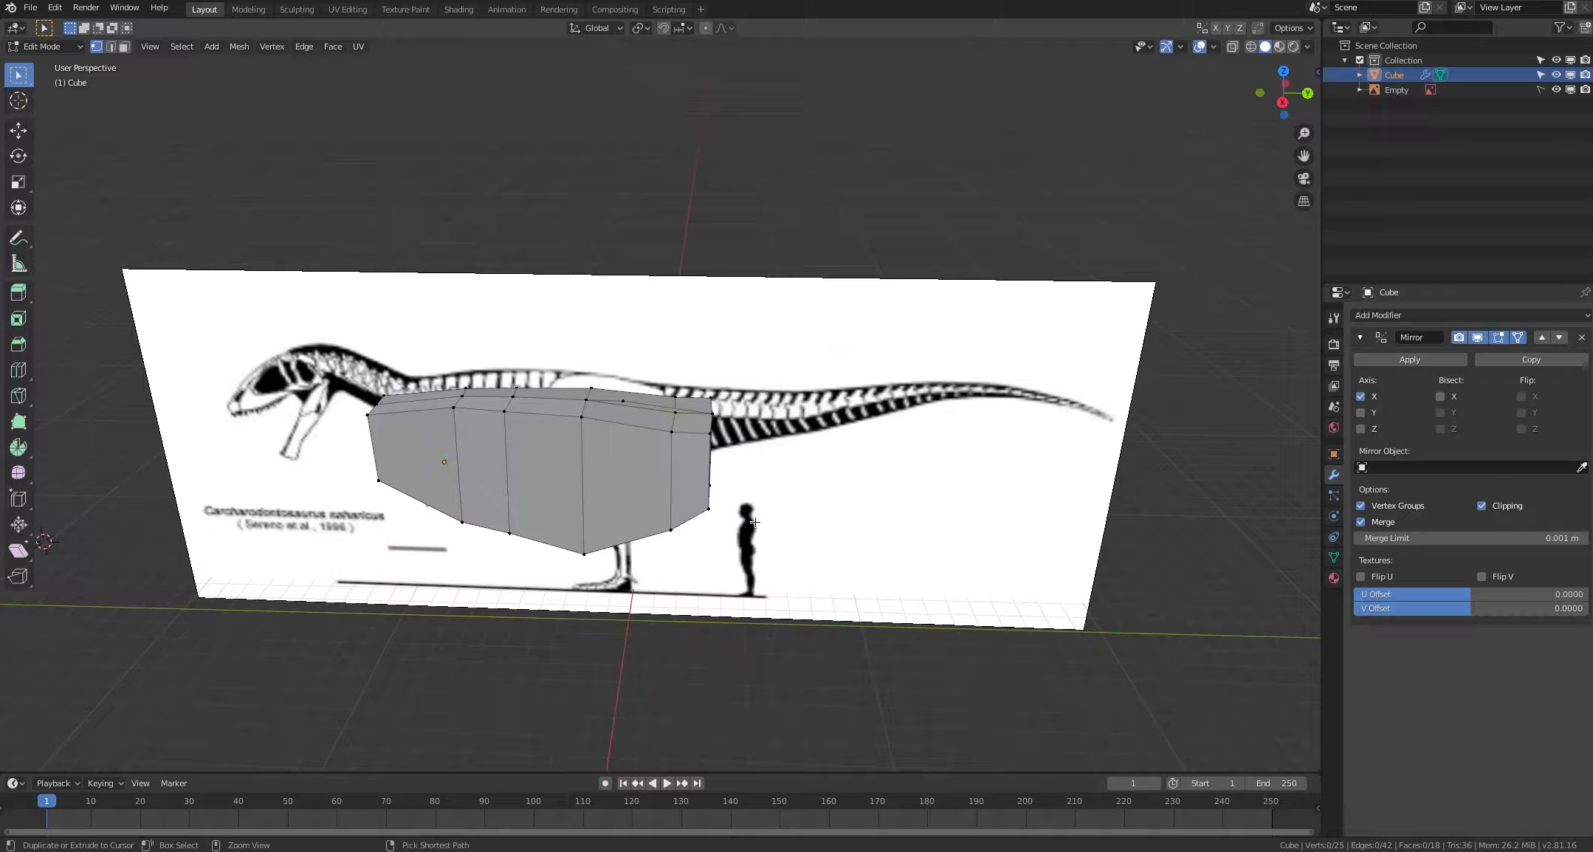
{"action": "key", "text": "ctrl+z"}
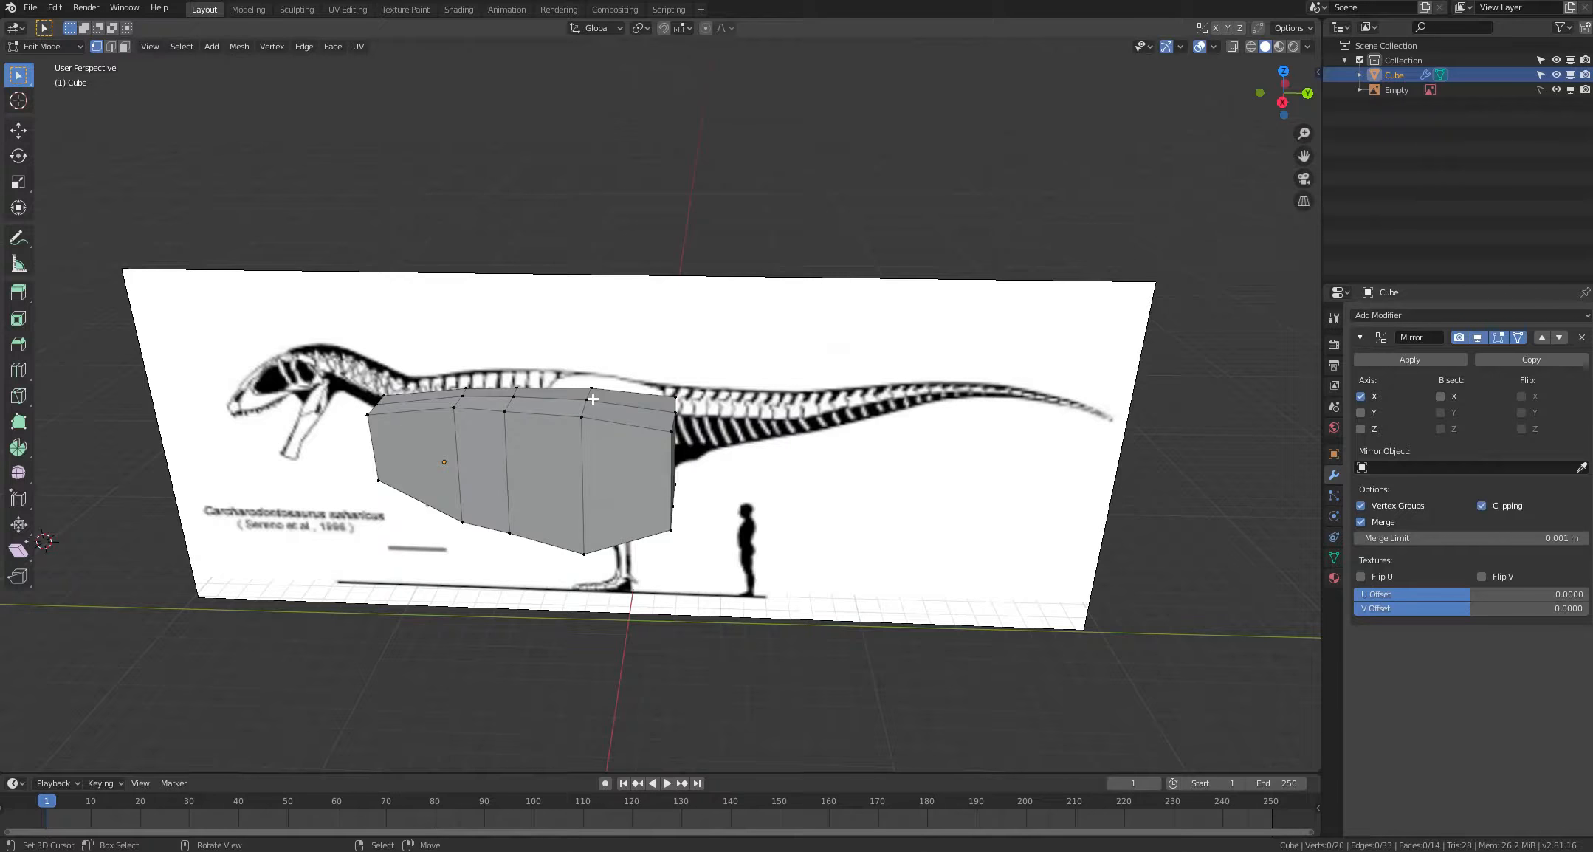
Step: Reselect only the four rear vertices and extrude them a short way backward along the tail base
{"action": "middle_click_drag", "start_coordinate": [593, 398], "coordinate": [598, 381]}
{"action": "key", "text": "c"}
{"action": "left_click", "coordinate": [682, 517]}
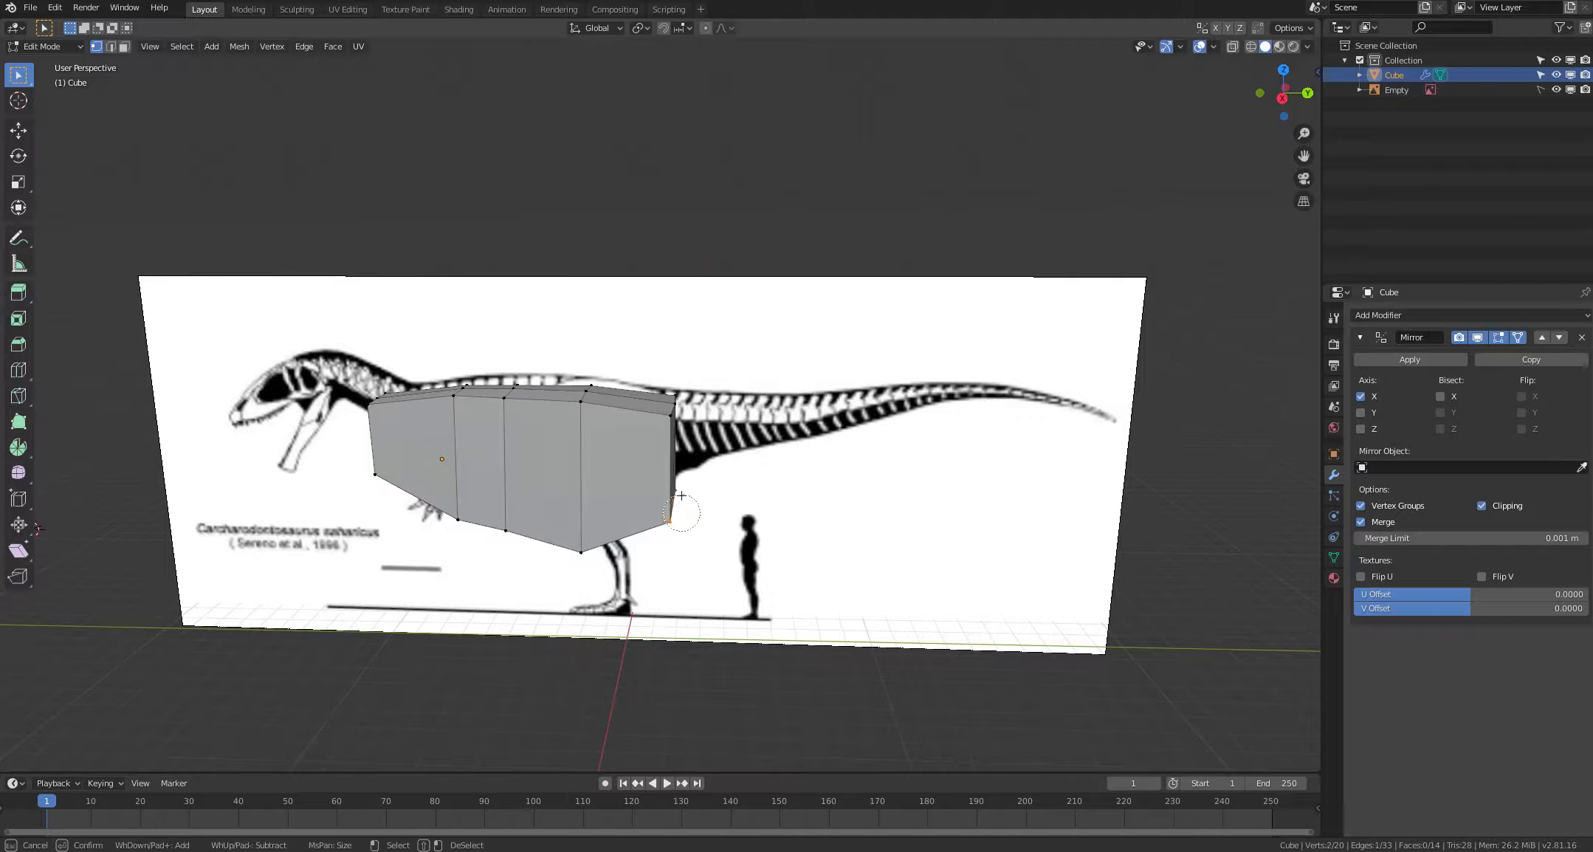
{"action": "left_click", "coordinate": [678, 410]}
{"action": "key", "text": "Escape"}
{"action": "middle_click_drag", "start_coordinate": [716, 450], "coordinate": [724, 418]}
{"action": "key", "text": "alt+z"}
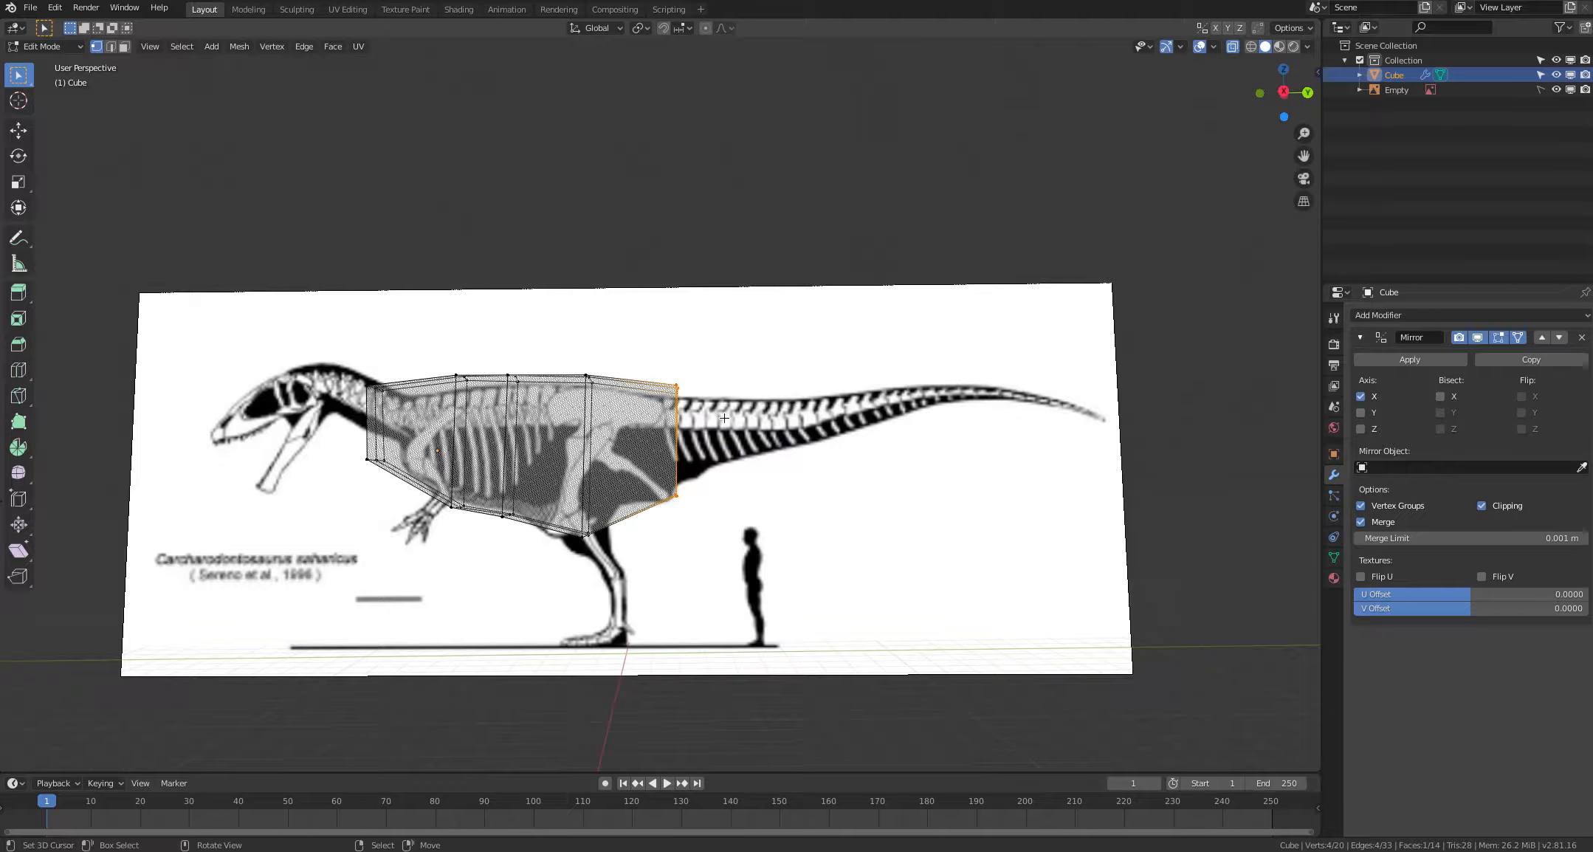
{"action": "key", "text": "c"}
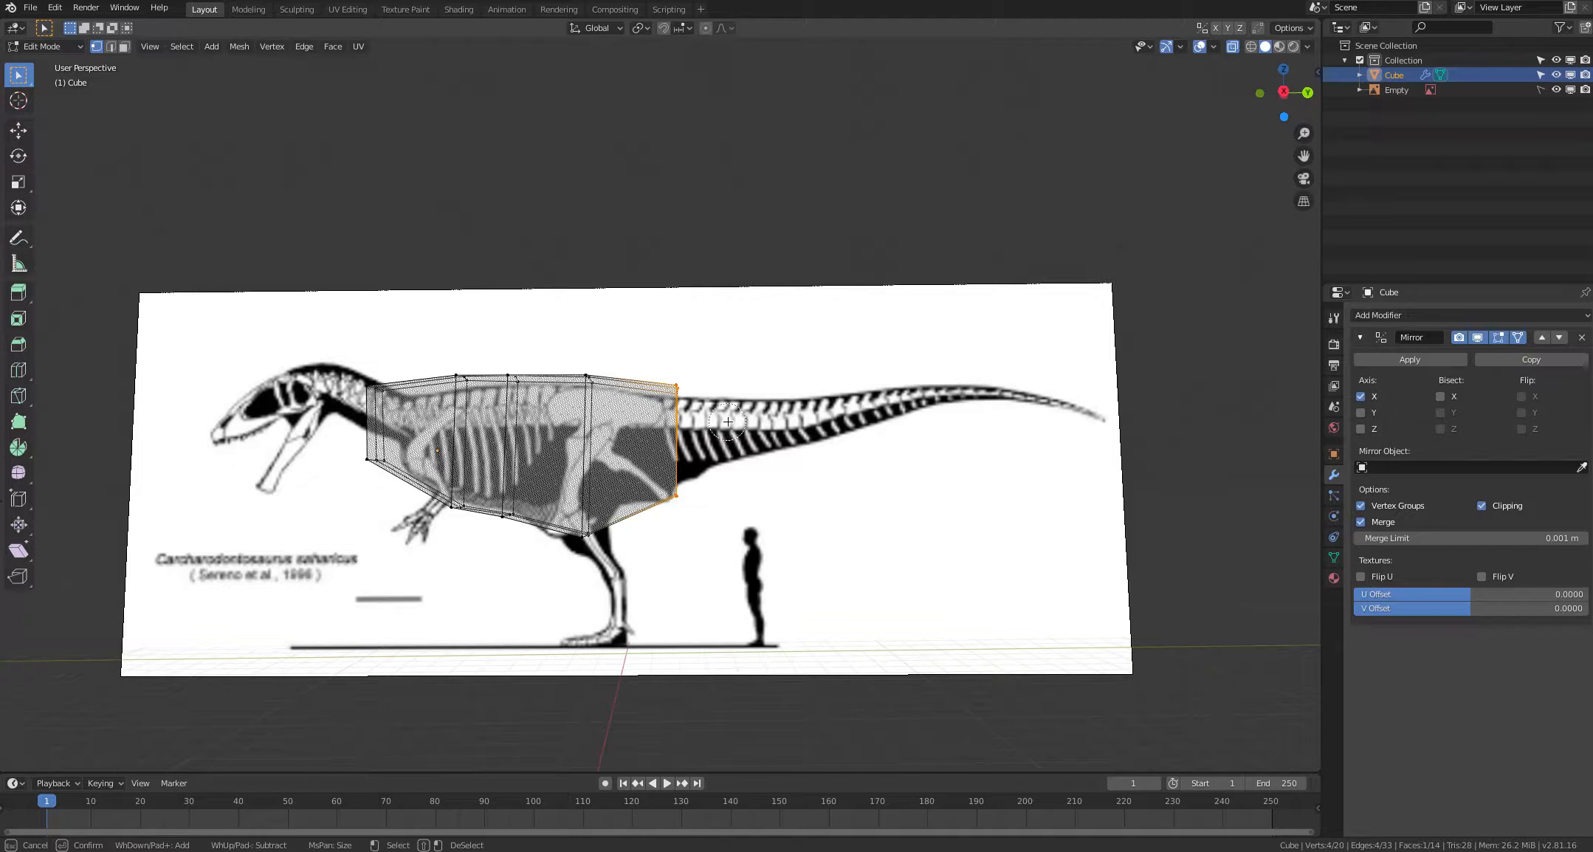
{"action": "key", "text": "Escape"}
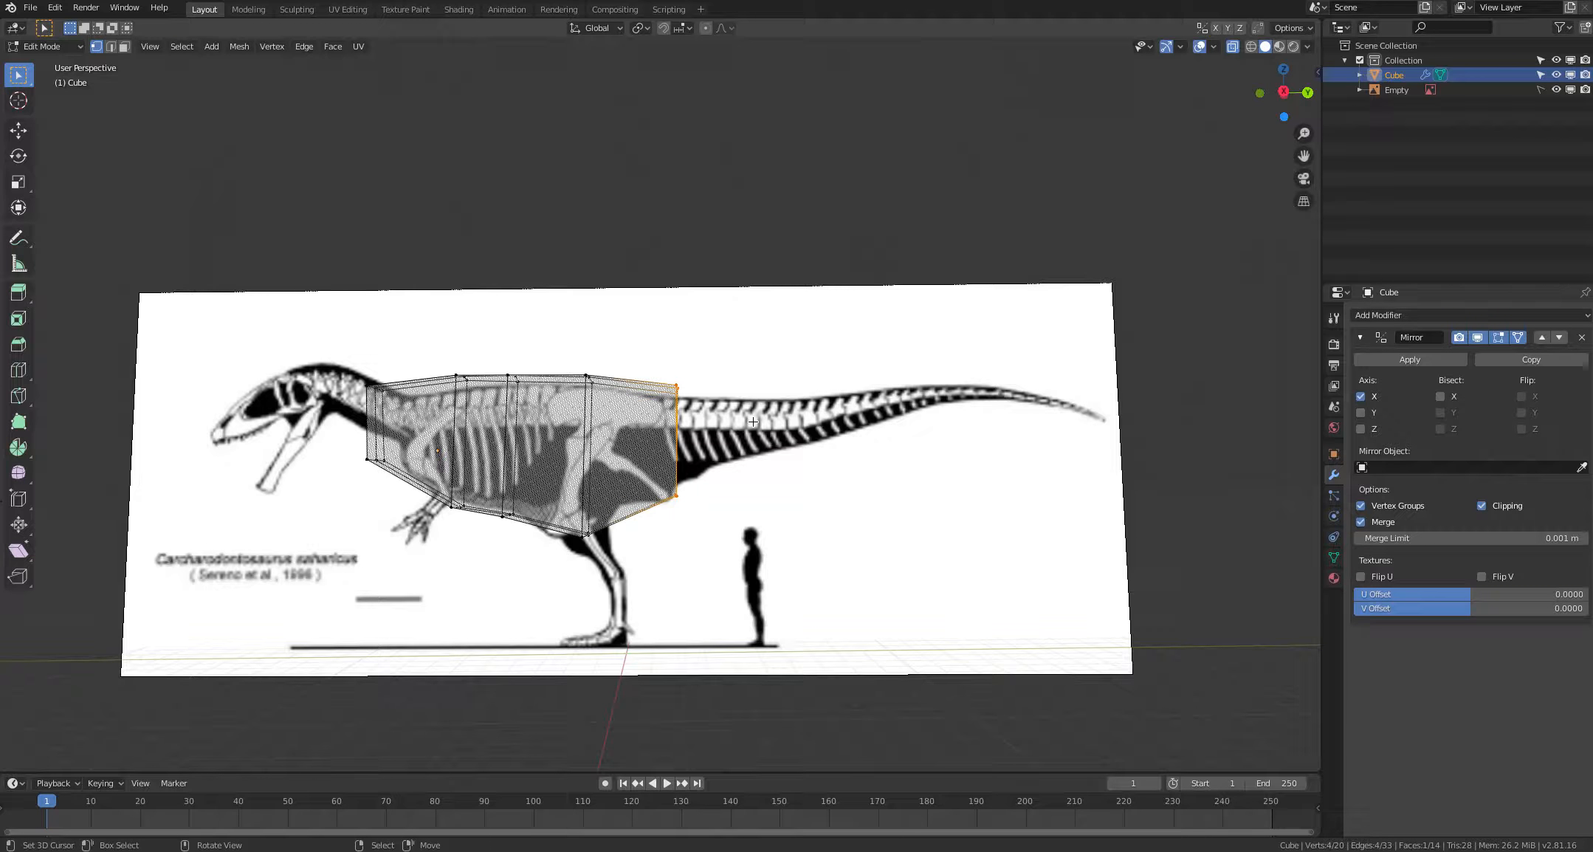
{"action": "key", "text": "e"}
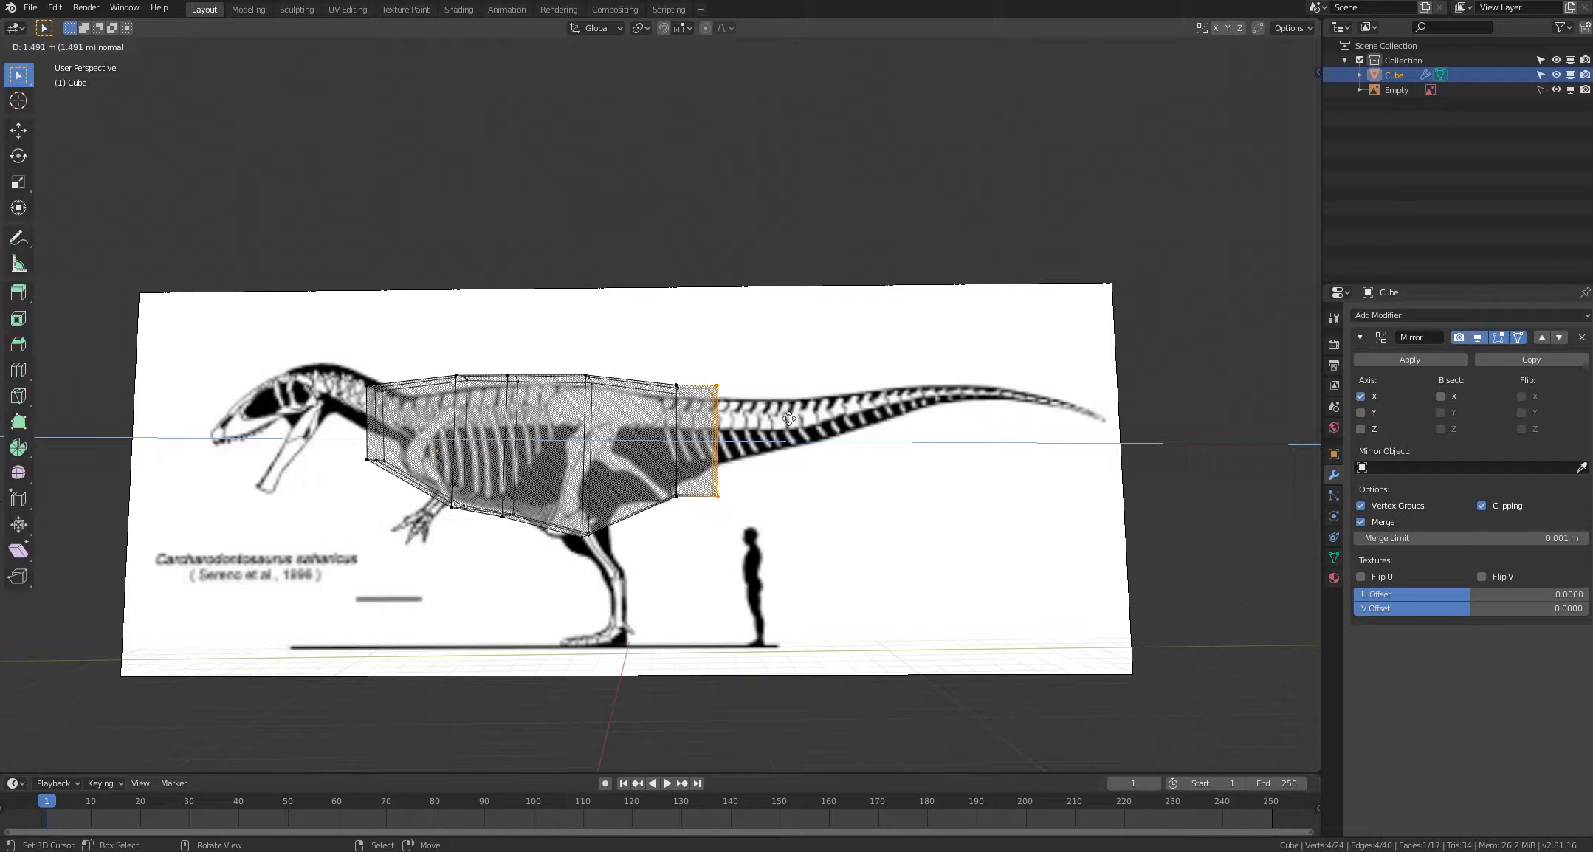
{"action": "left_click", "coordinate": [782, 421]}
{"action": "key", "text": "alt+a"}
Step: Raise the bottom vertices of the new tail section to the tail's lower outline
{"action": "key", "text": "alt+z"}
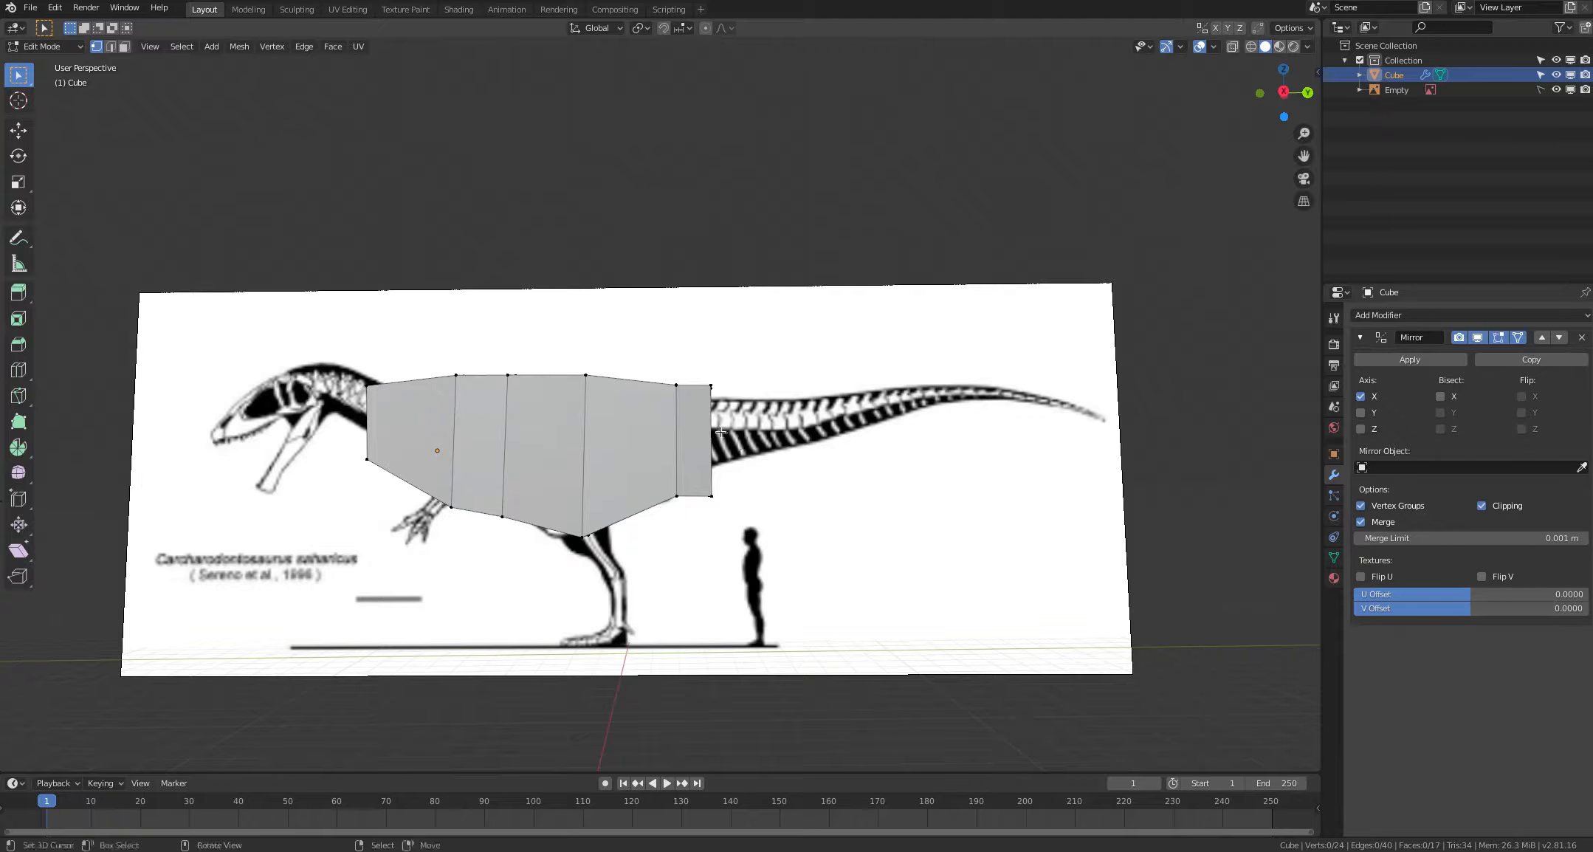
{"action": "mouse_move", "coordinate": [721, 432]}
{"action": "middle_mouse_down"}
{"action": "mouse_move", "coordinate": [693, 448]}
{"action": "mouse_move", "coordinate": [711, 443]}
{"action": "middle_mouse_up"}
{"action": "key", "text": "alt+z"}
{"action": "right_click_drag", "start_coordinate": [705, 494], "coordinate": [707, 477]}
{"action": "right_click", "coordinate": [730, 526]}
{"action": "middle_click_drag", "start_coordinate": [730, 518], "coordinate": [679, 489]}
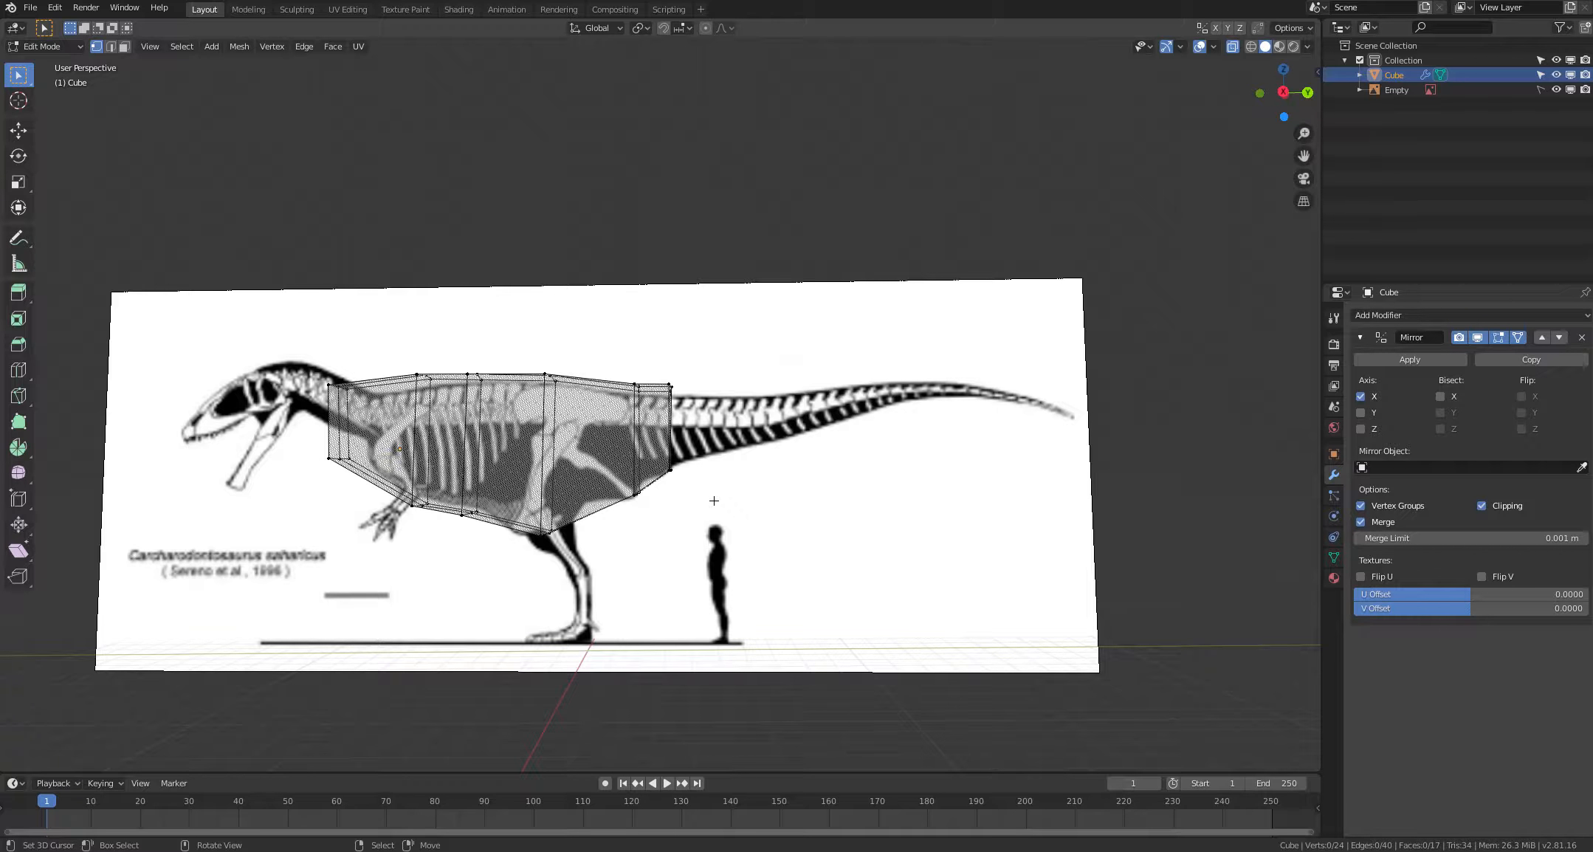
Step: Select the four end vertices of the tail section and extrude them backward beyond the tip of the tail
{"action": "middle_click_drag", "start_coordinate": [713, 497], "coordinate": [647, 517], "text": "shift"}
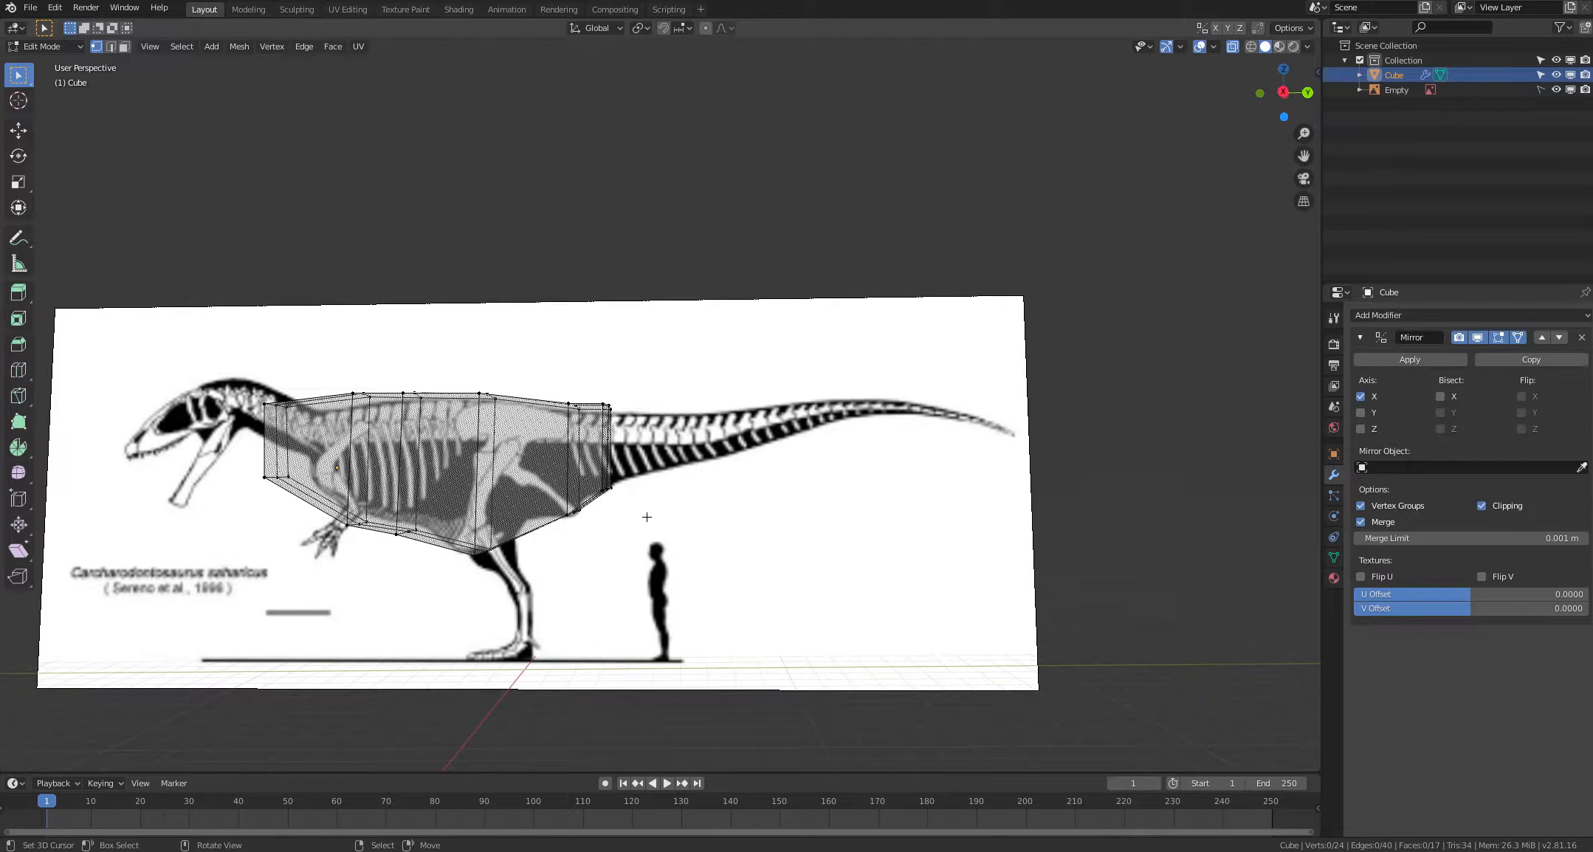
{"action": "key", "text": "c"}
{"action": "left_click_drag", "start_coordinate": [606, 486], "coordinate": [602, 409]}
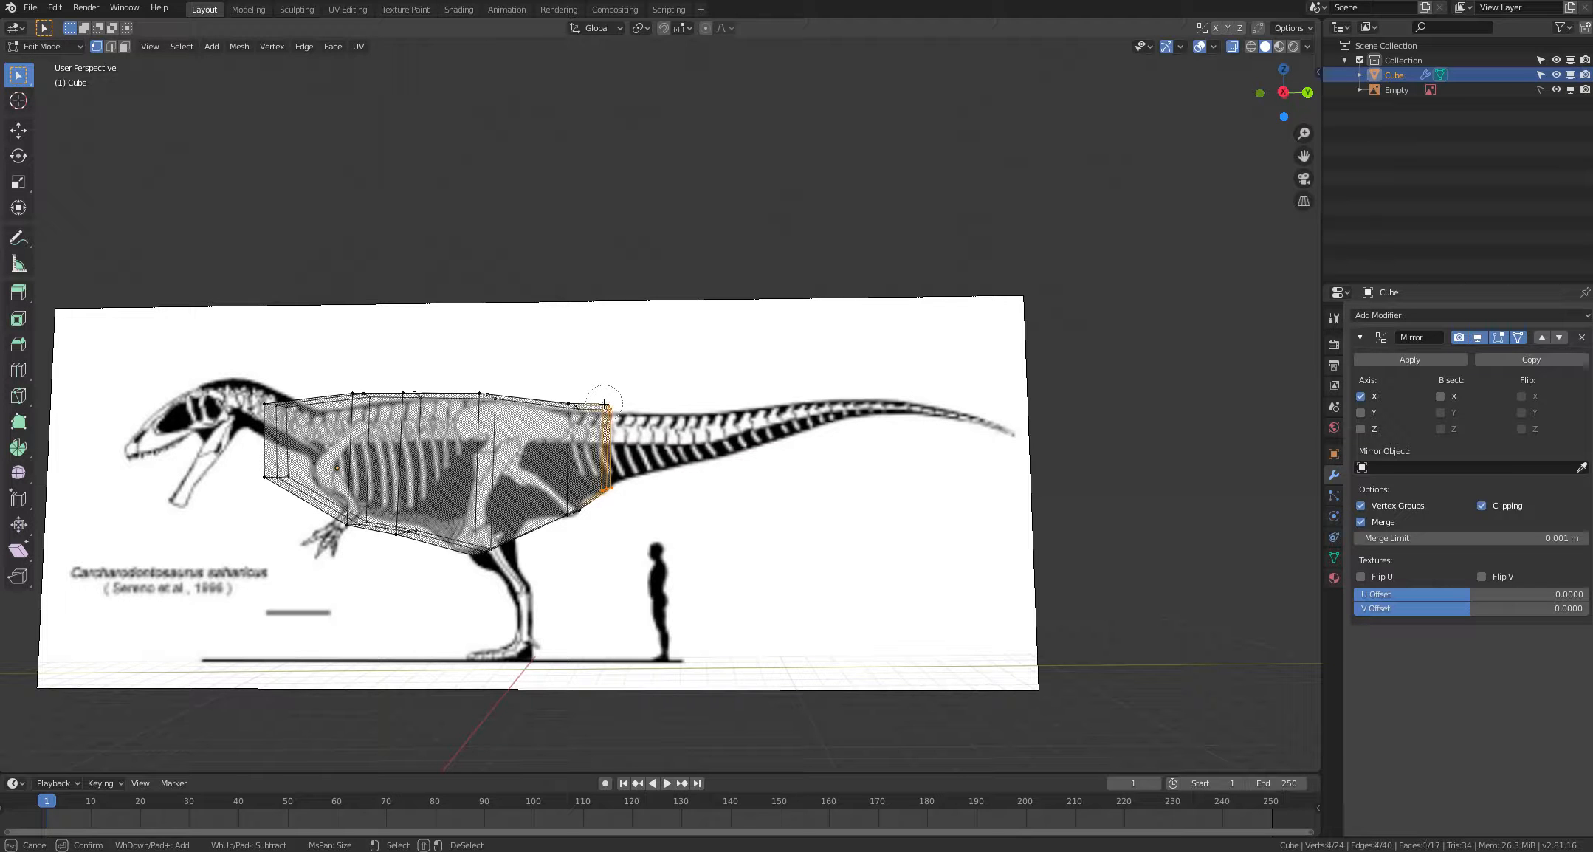
{"action": "key", "text": "Escape"}
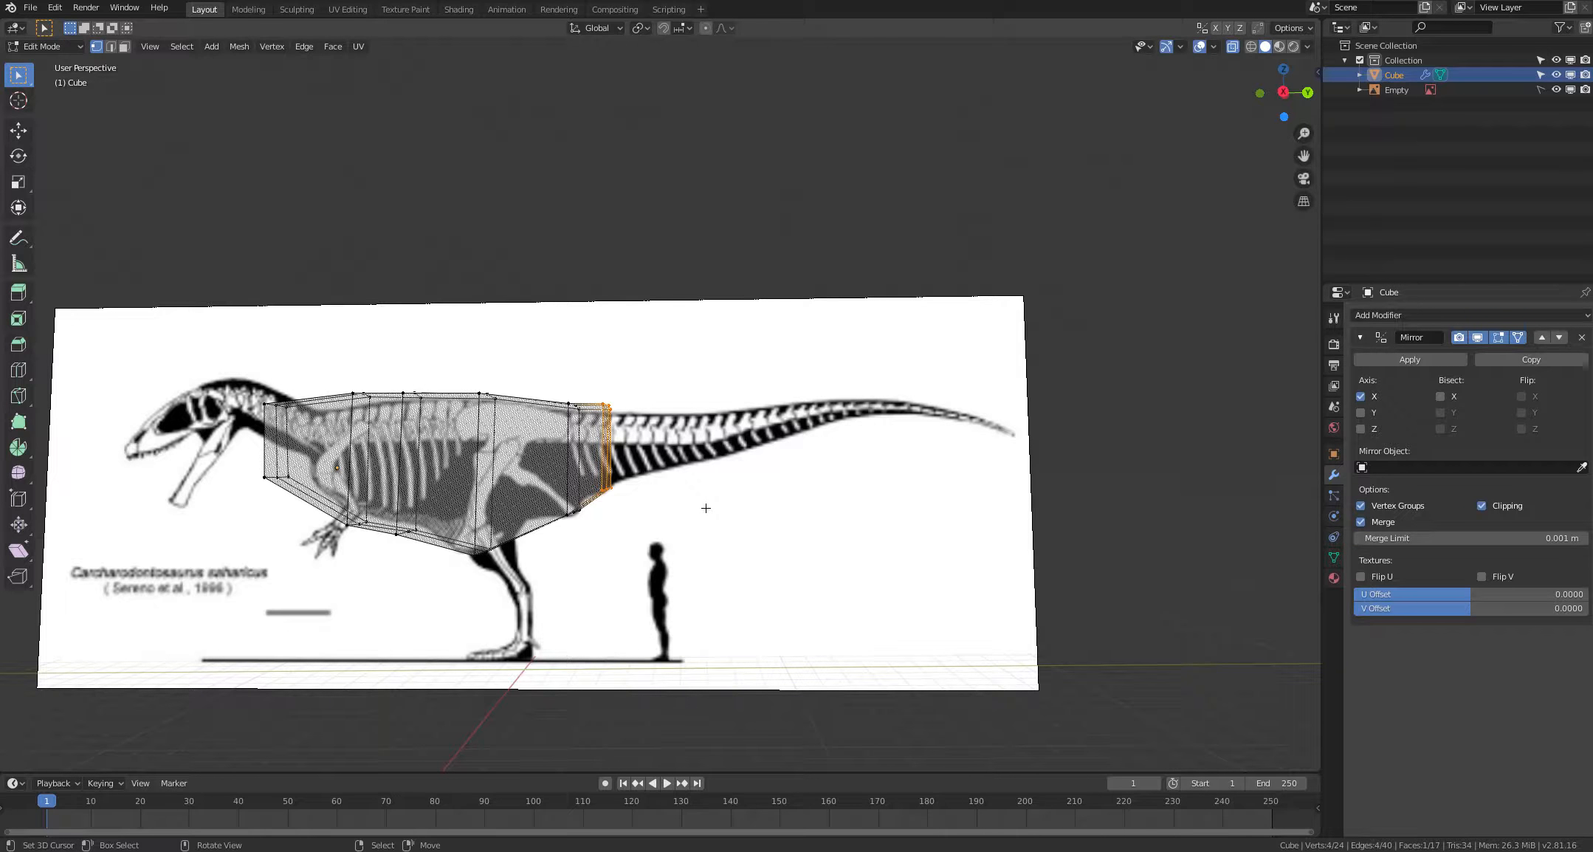
{"action": "key", "text": "e"}
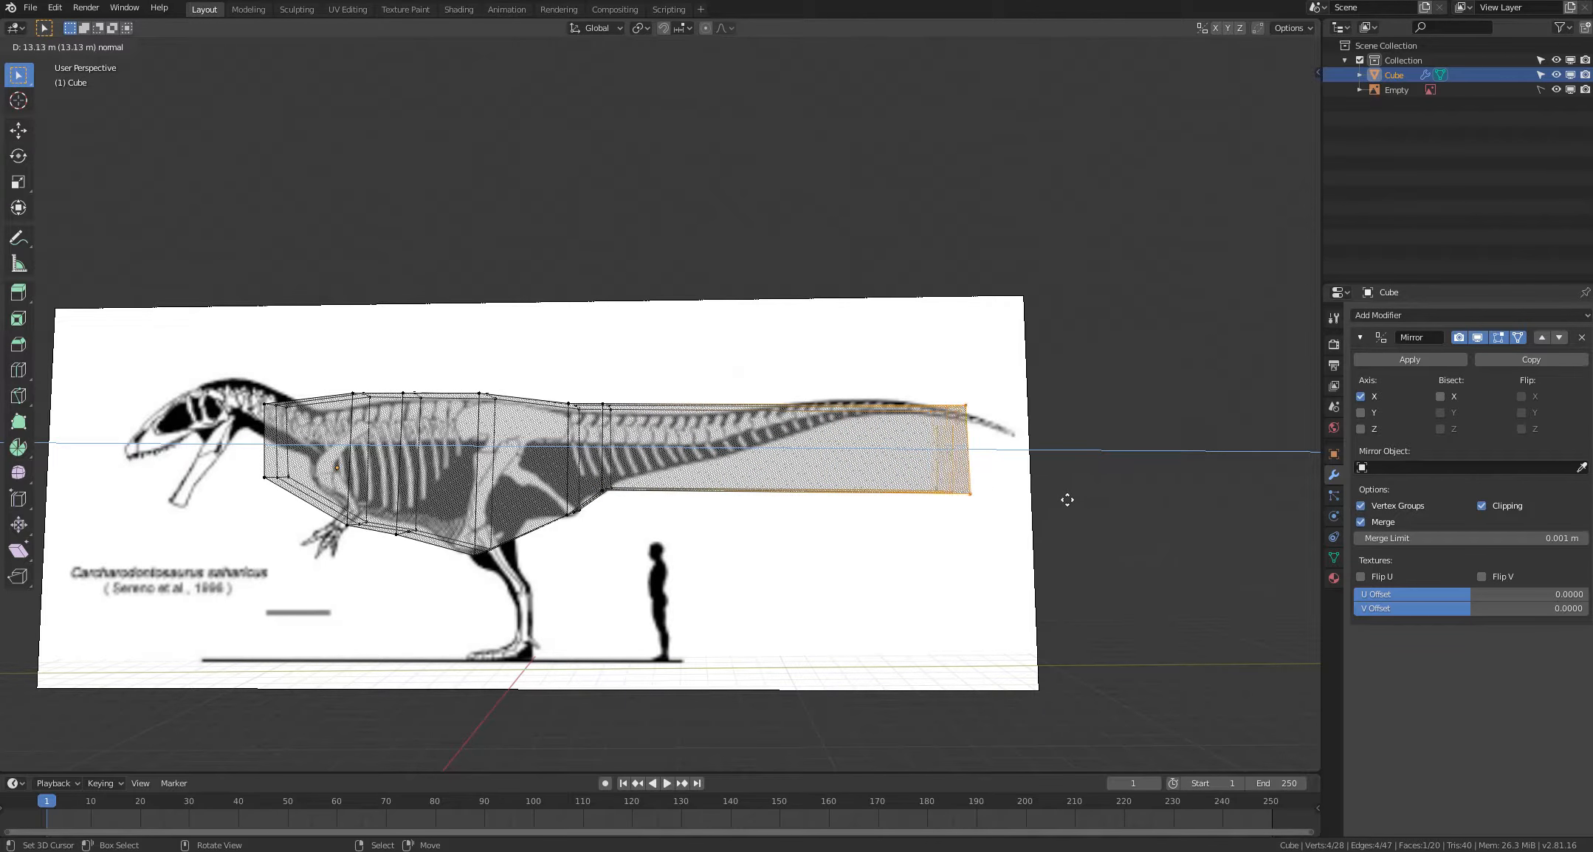
{"action": "left_click", "coordinate": [1159, 497]}
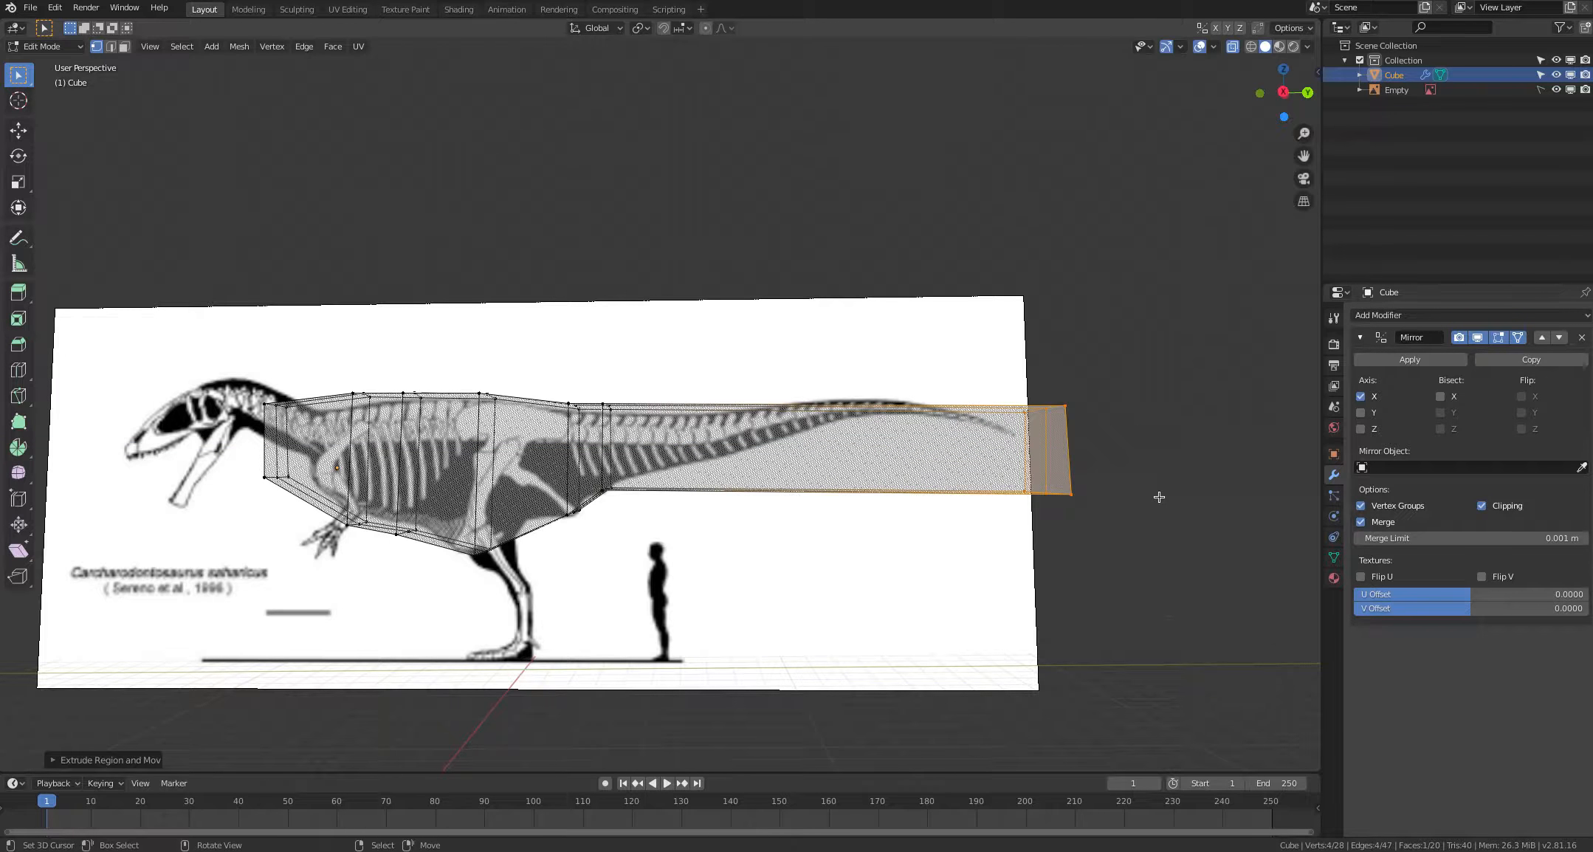
{"action": "key", "text": "c"}
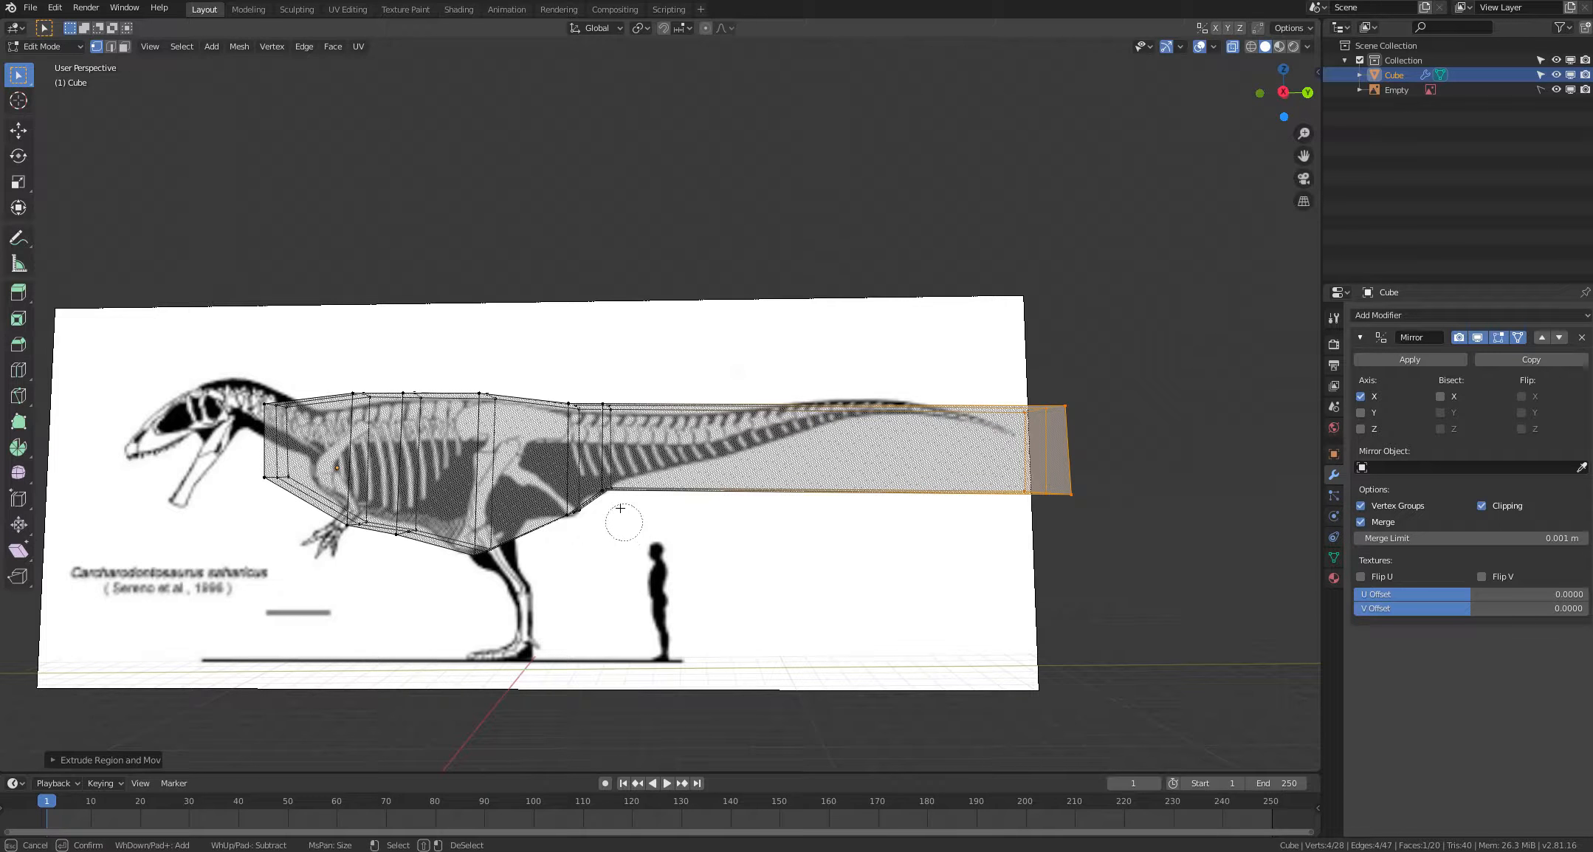
Step: Select the whole long tail section and divide it with nine evenly spaced loop cuts
{"action": "left_click_drag", "start_coordinate": [605, 487], "coordinate": [606, 405]}
{"action": "key", "text": "Escape"}
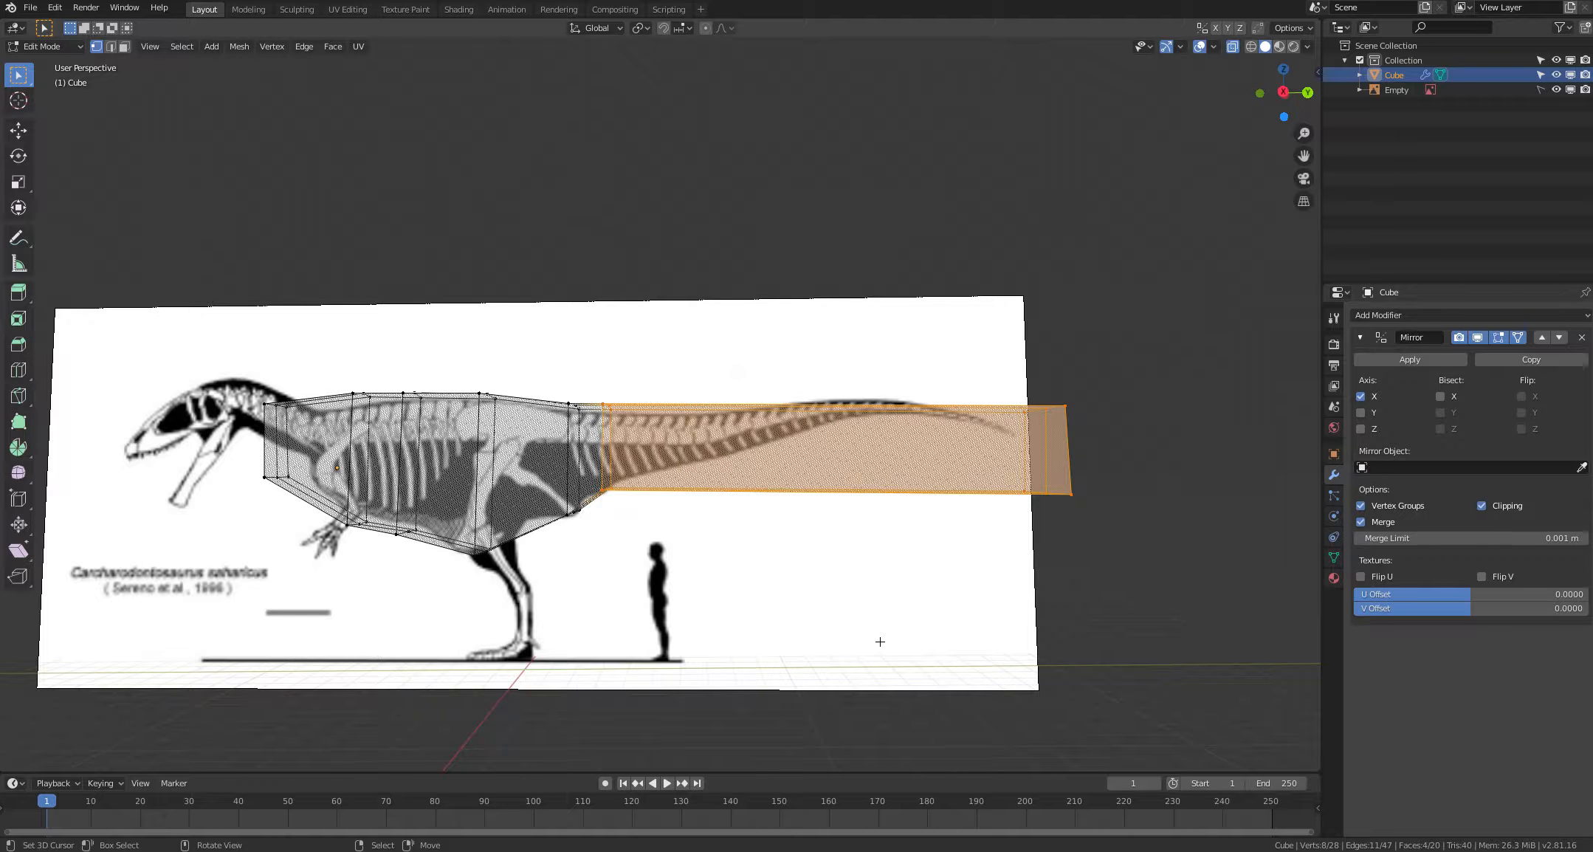
{"action": "key", "text": "ctrl"}
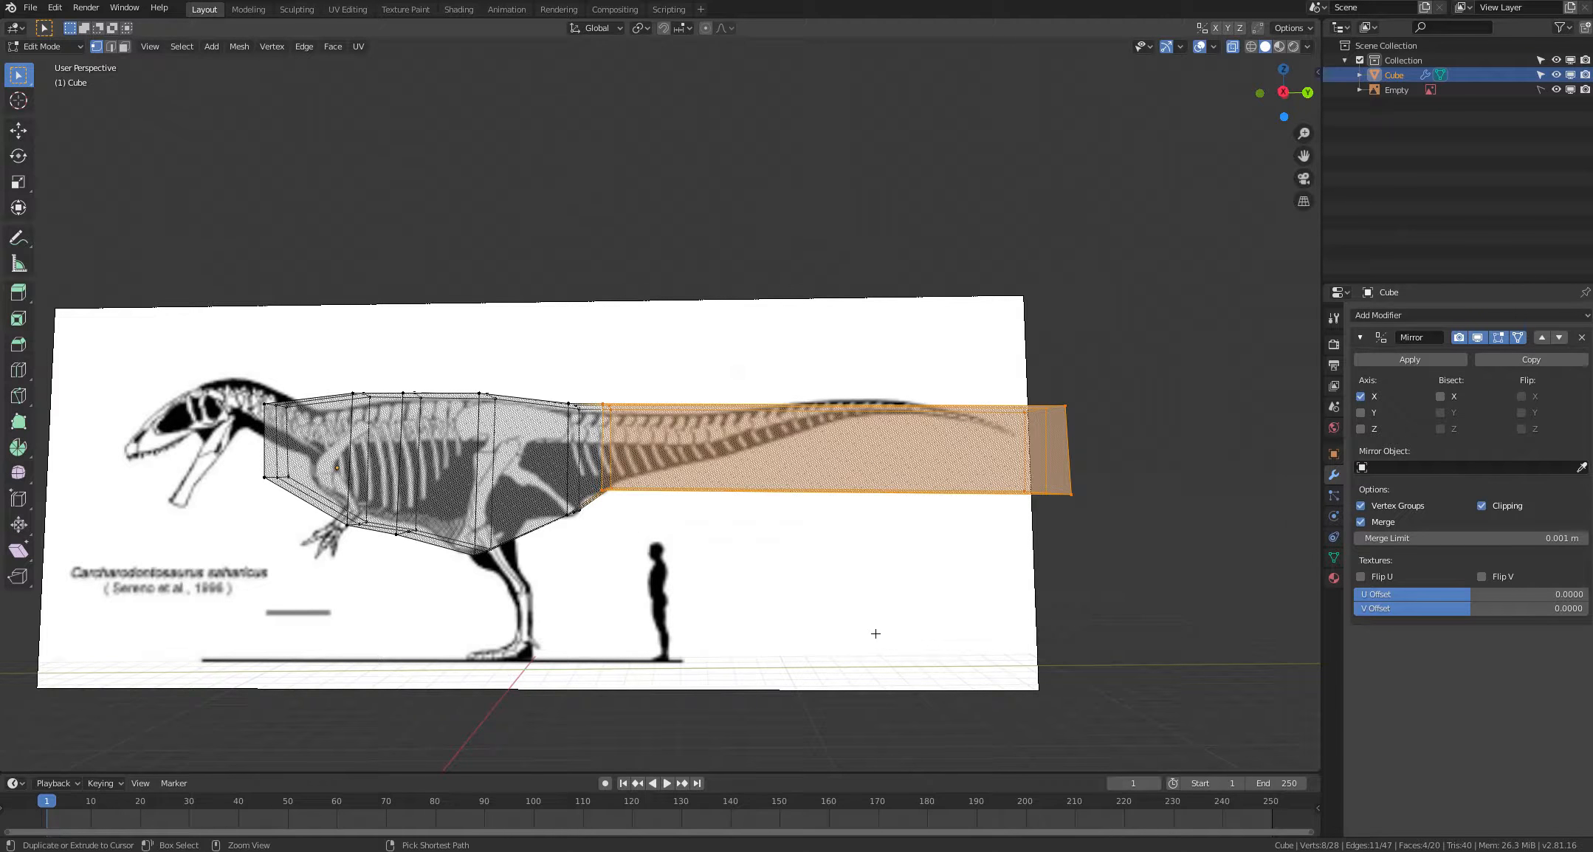
{"action": "key", "text": "ctrl+r"}
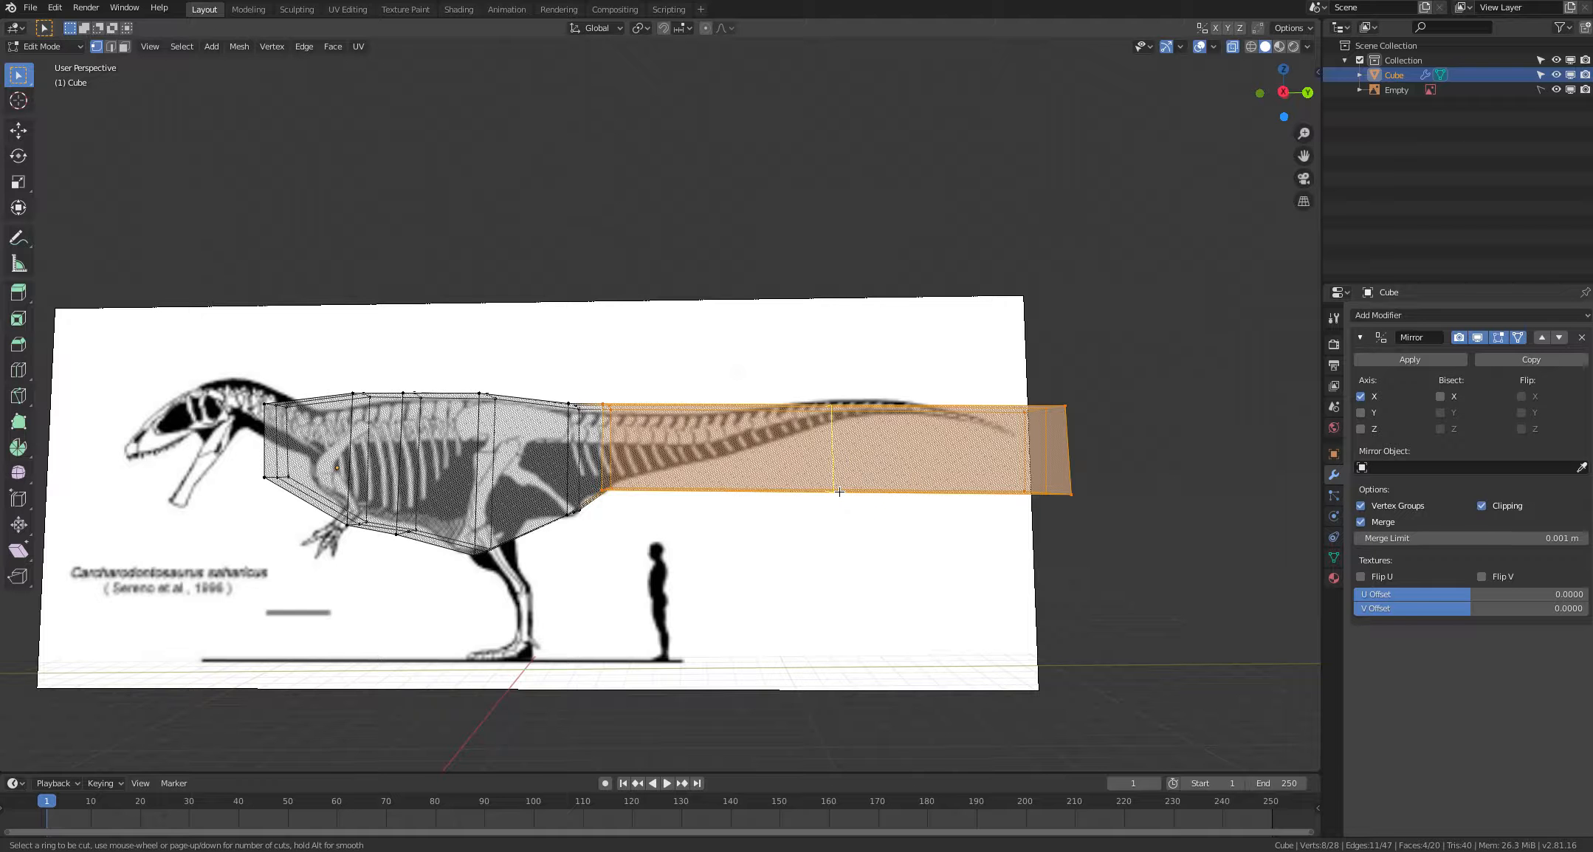
{"action": "scroll", "coordinate": [840, 492], "scroll_direction": "up", "scroll_amount": 1}
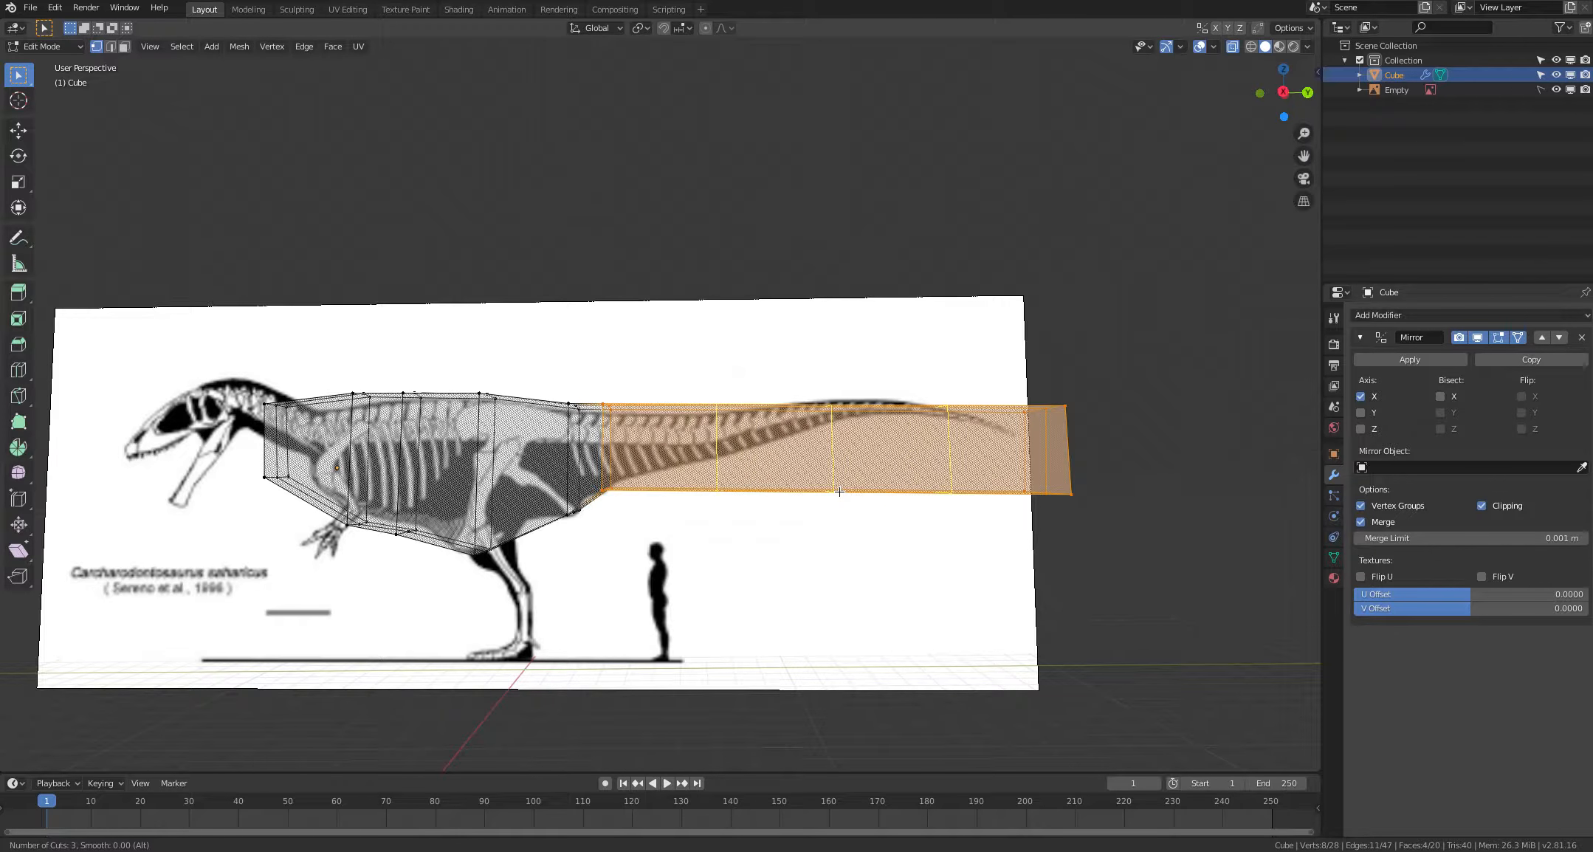
{"action": "scroll", "coordinate": [839, 491], "scroll_direction": "up", "scroll_amount": 1}
{"action": "scroll", "coordinate": [840, 492], "scroll_direction": "up", "scroll_amount": 1}
{"action": "scroll", "coordinate": [839, 491], "scroll_direction": "up", "scroll_amount": 2}
{"action": "scroll", "coordinate": [840, 491], "scroll_direction": "up", "scroll_amount": 1}
{"action": "scroll", "coordinate": [839, 491], "scroll_direction": "up", "scroll_amount": 1}
{"action": "left_click", "coordinate": [839, 492]}
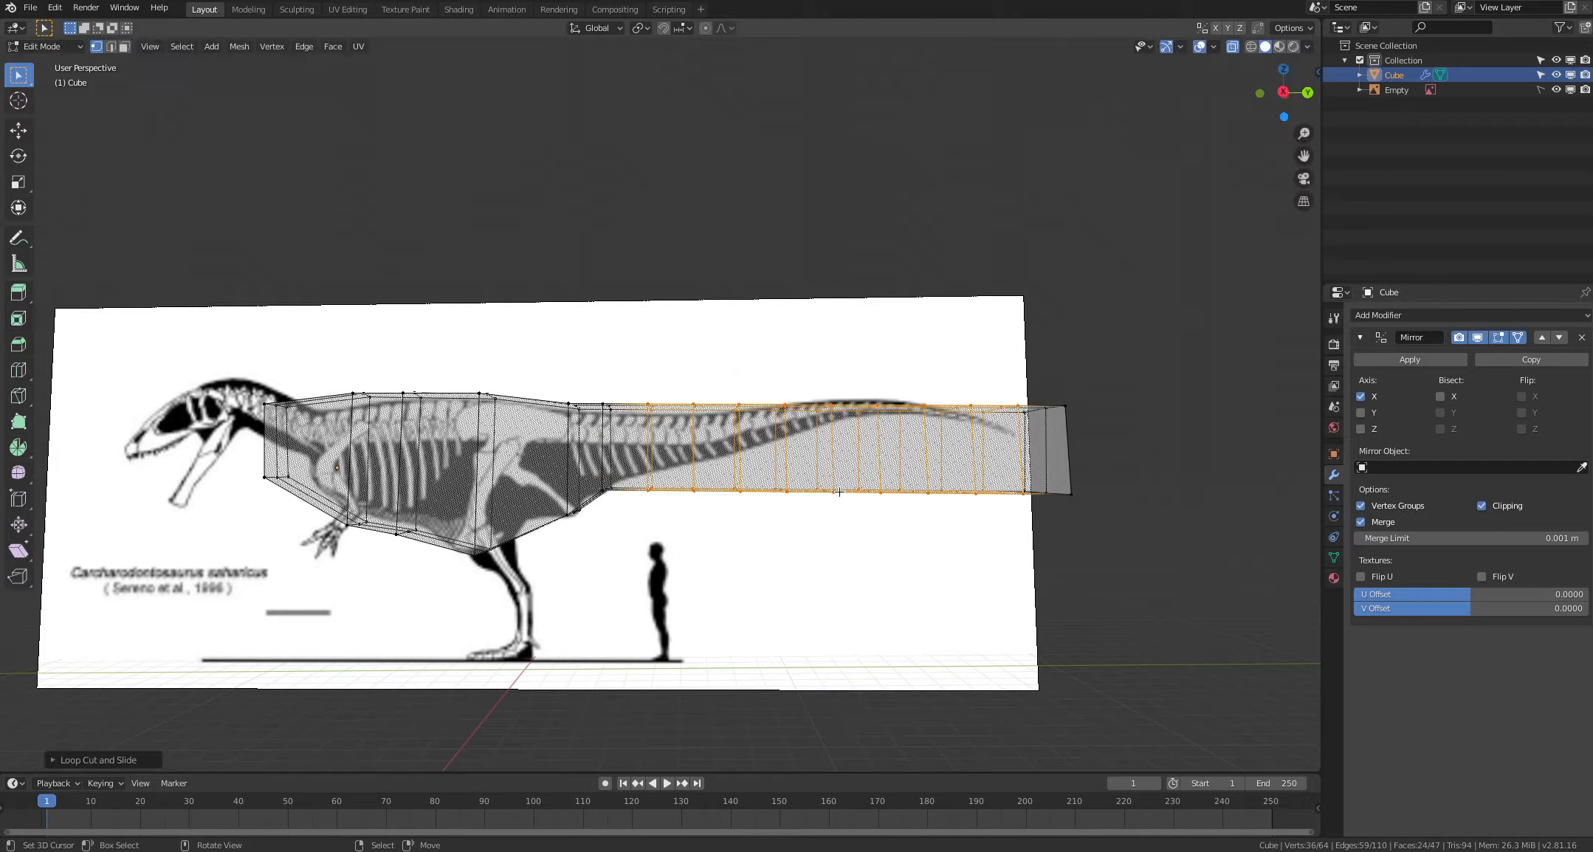
Step: Raise the bottom vertex of the first new tail loop to the tail's lower outline
{"action": "key", "text": "alt+a"}
{"action": "middle_click_drag", "start_coordinate": [786, 587], "coordinate": [843, 601], "text": "shift"}
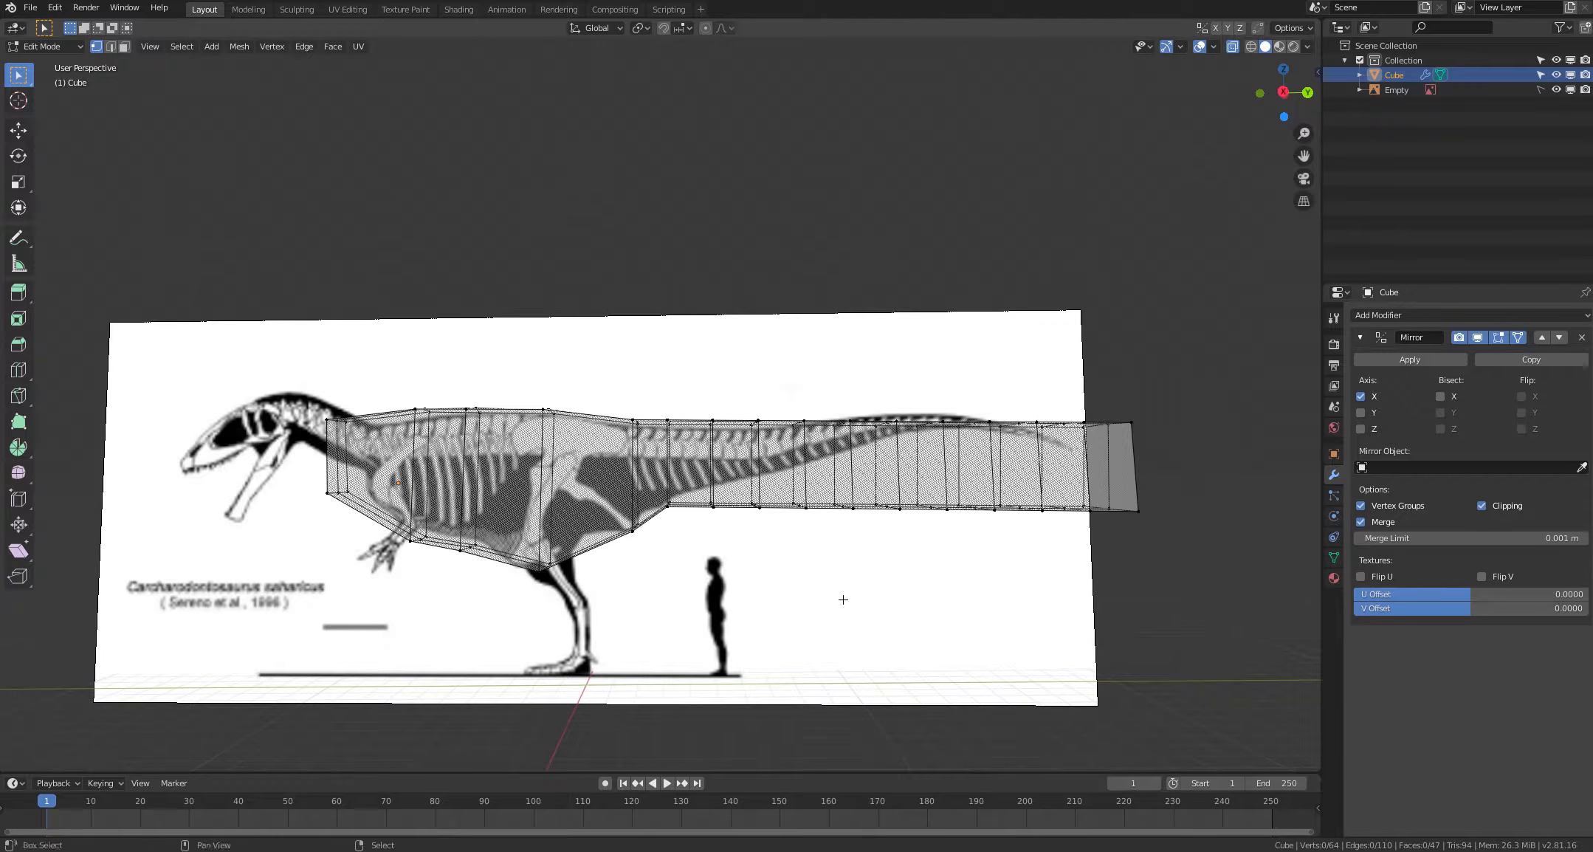
{"action": "middle_click_drag", "start_coordinate": [710, 529], "coordinate": [711, 510]}
{"action": "left_click", "coordinate": [713, 507]}
{"action": "key", "text": "g"}
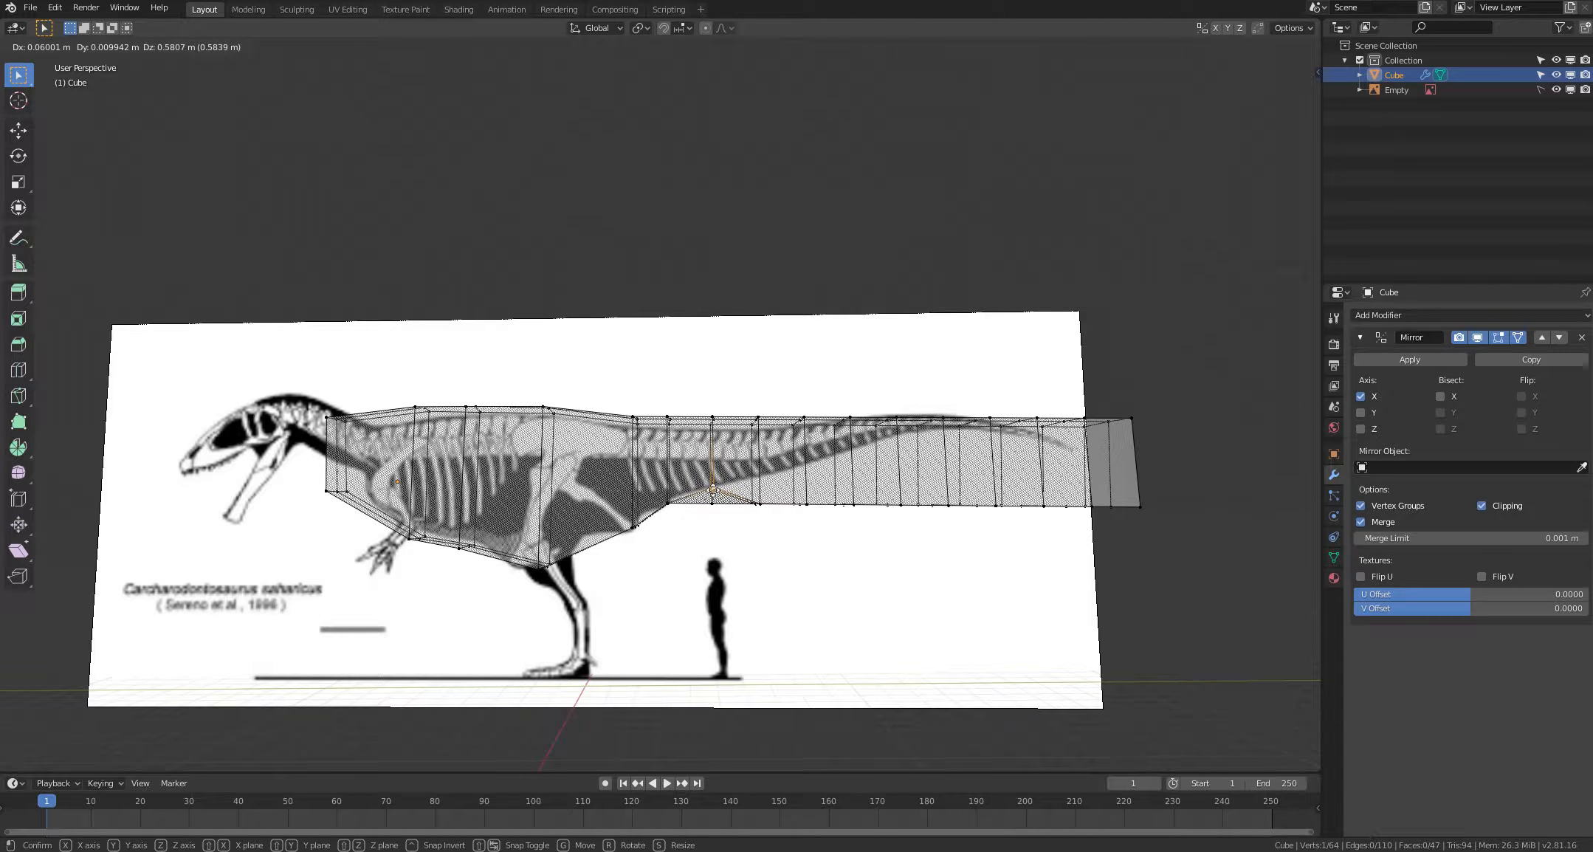
{"action": "left_click", "coordinate": [711, 493]}
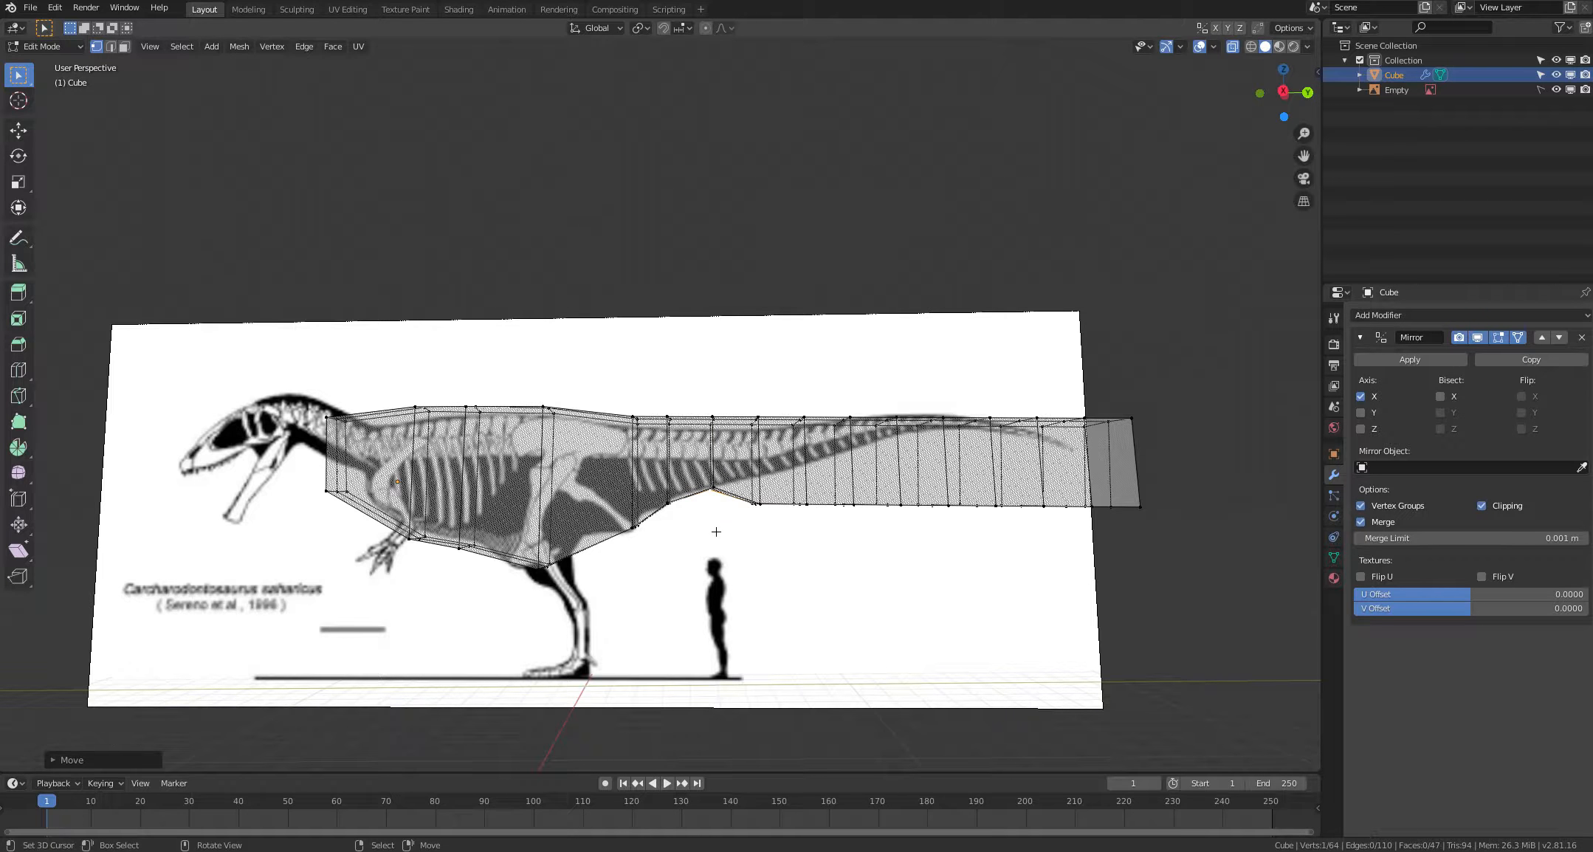
Step: Lower the top vertices around the first tail loop slightly to follow the tail's upper outline
{"action": "mouse_move", "coordinate": [715, 539]}
{"action": "middle_mouse_down"}
{"action": "mouse_move", "coordinate": [713, 517]}
{"action": "mouse_move", "coordinate": [711, 532]}
{"action": "middle_mouse_up"}
{"action": "left_click_drag", "start_coordinate": [711, 425], "coordinate": [710, 426]}
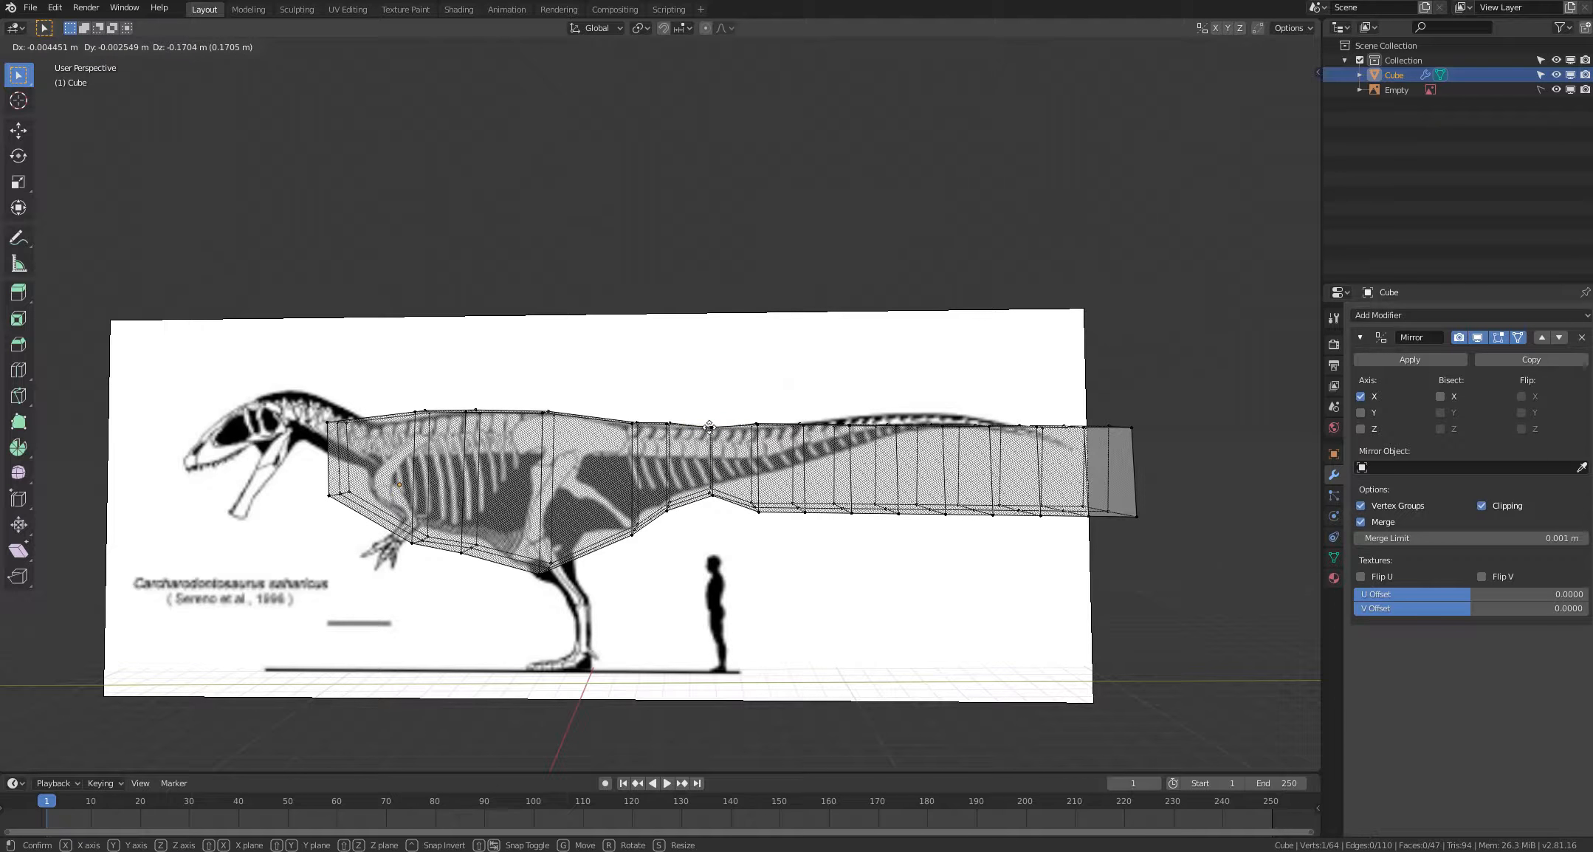
{"action": "right_click_drag", "start_coordinate": [710, 426], "coordinate": [710, 427]}
{"action": "key", "text": "alt+a"}
{"action": "middle_click_drag", "start_coordinate": [693, 384], "coordinate": [747, 362], "text": "shift"}
{"action": "left_click_drag", "start_coordinate": [725, 399], "coordinate": [722, 404]}
{"action": "right_click_drag", "start_coordinate": [722, 404], "coordinate": [725, 402]}
{"action": "right_click_drag", "start_coordinate": [724, 404], "coordinate": [725, 402]}
{"action": "key", "text": "alt+a"}
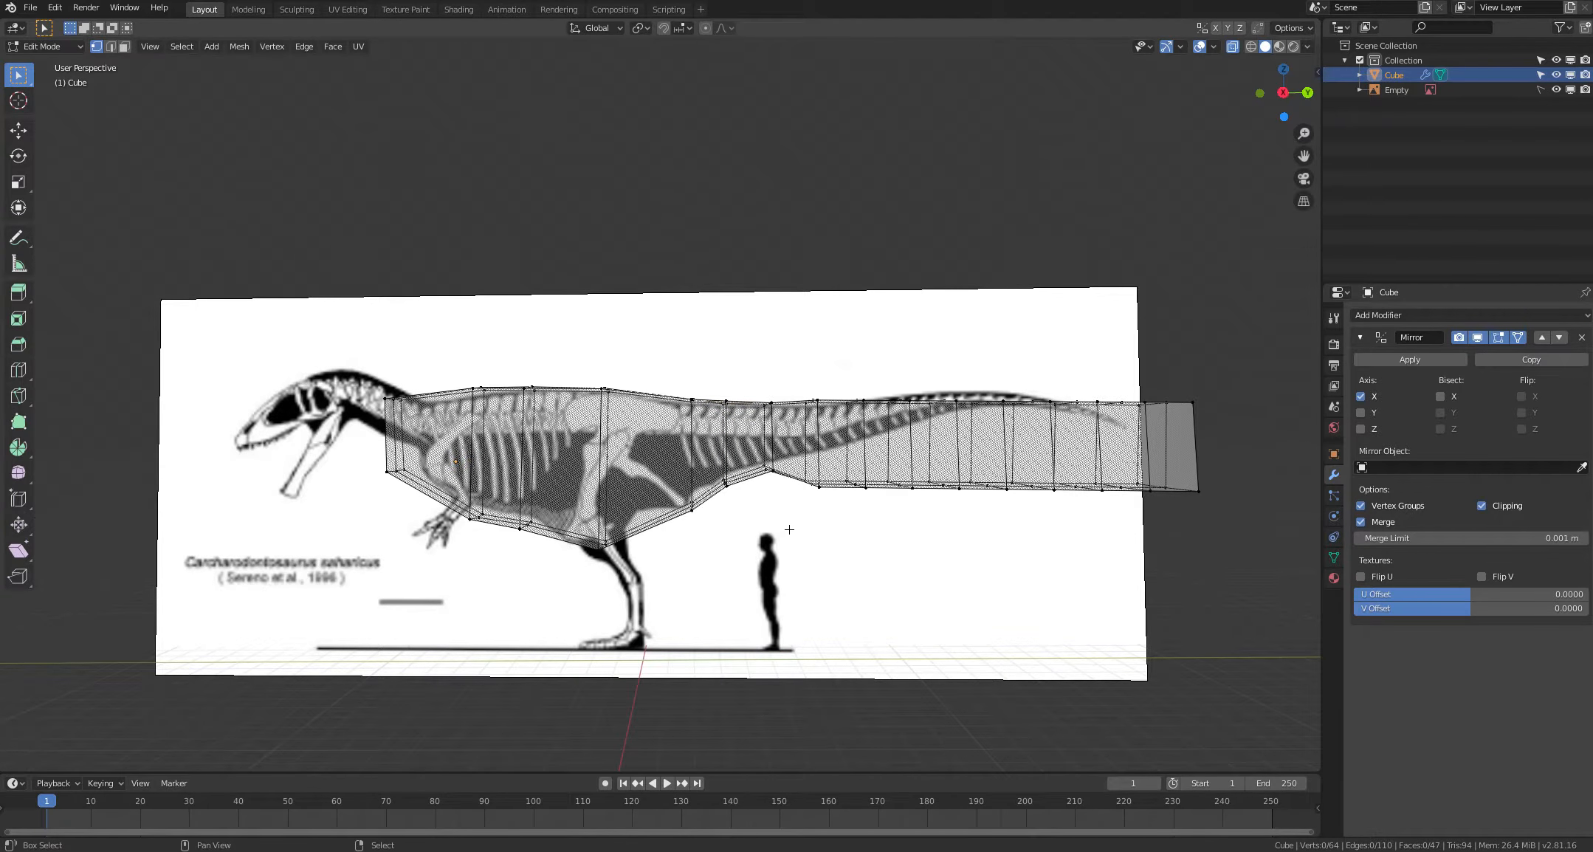
Step: Raise the bottom vertices of the second and third tail loops to the tail's lower outline
{"action": "middle_click_drag", "start_coordinate": [781, 508], "coordinate": [702, 503], "text": "shift"}
{"action": "left_click_drag", "start_coordinate": [699, 402], "coordinate": [699, 488]}
{"action": "middle_click_drag", "start_coordinate": [701, 526], "coordinate": [677, 539]}
{"action": "left_click_drag", "start_coordinate": [719, 517], "coordinate": [713, 482]}
{"action": "right_click_drag", "start_coordinate": [713, 482], "coordinate": [714, 479]}
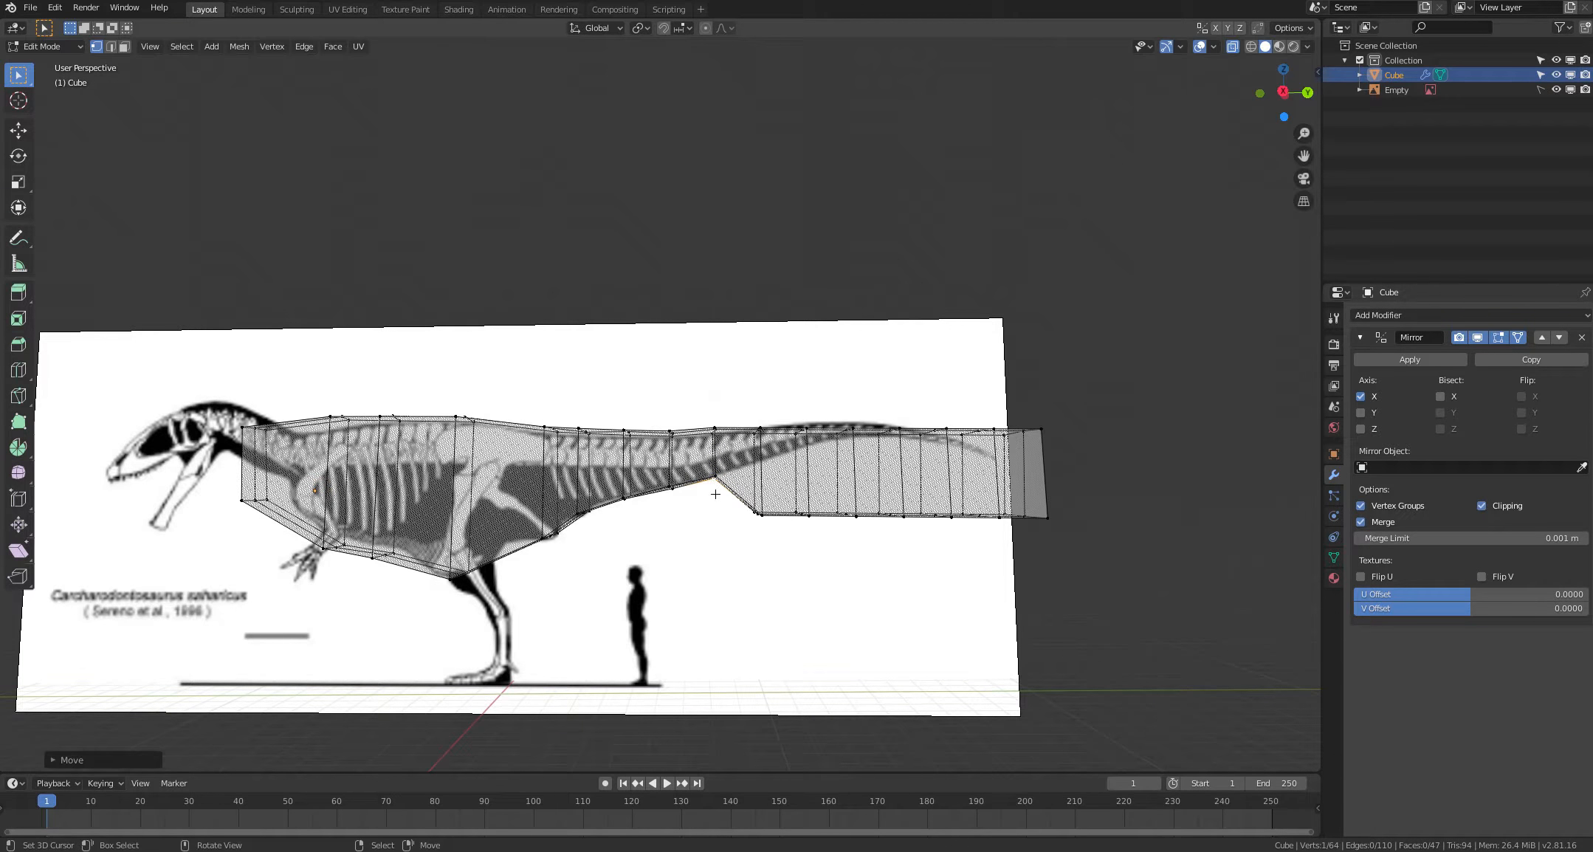
Step: Fit the top and bottom vertices of the fourth tail loop to the tail's outline
{"action": "right_click", "coordinate": [714, 534]}
{"action": "middle_click_drag", "start_coordinate": [714, 536], "coordinate": [679, 573], "text": "shift"}
{"action": "right_click_drag", "start_coordinate": [725, 480], "coordinate": [726, 488]}
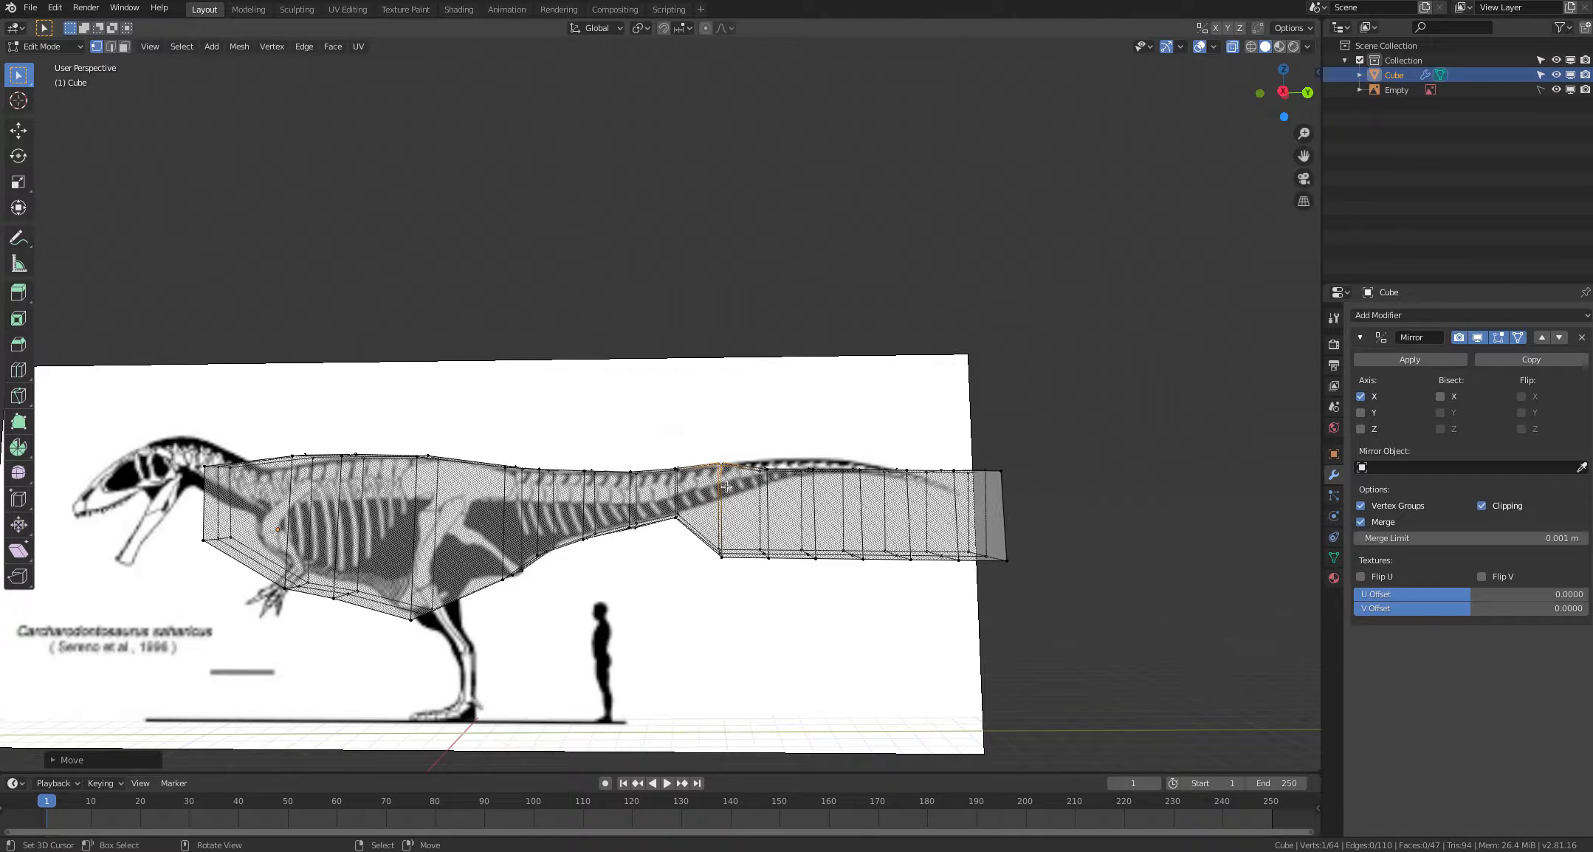
{"action": "right_click_drag", "start_coordinate": [720, 564], "coordinate": [720, 490]}
{"action": "middle_click_drag", "start_coordinate": [724, 580], "coordinate": [658, 600], "text": "shift"}
Step: Select the two top vertices of the fifth tail loop and raise them to the tail's upper outline
{"action": "key", "text": "c"}
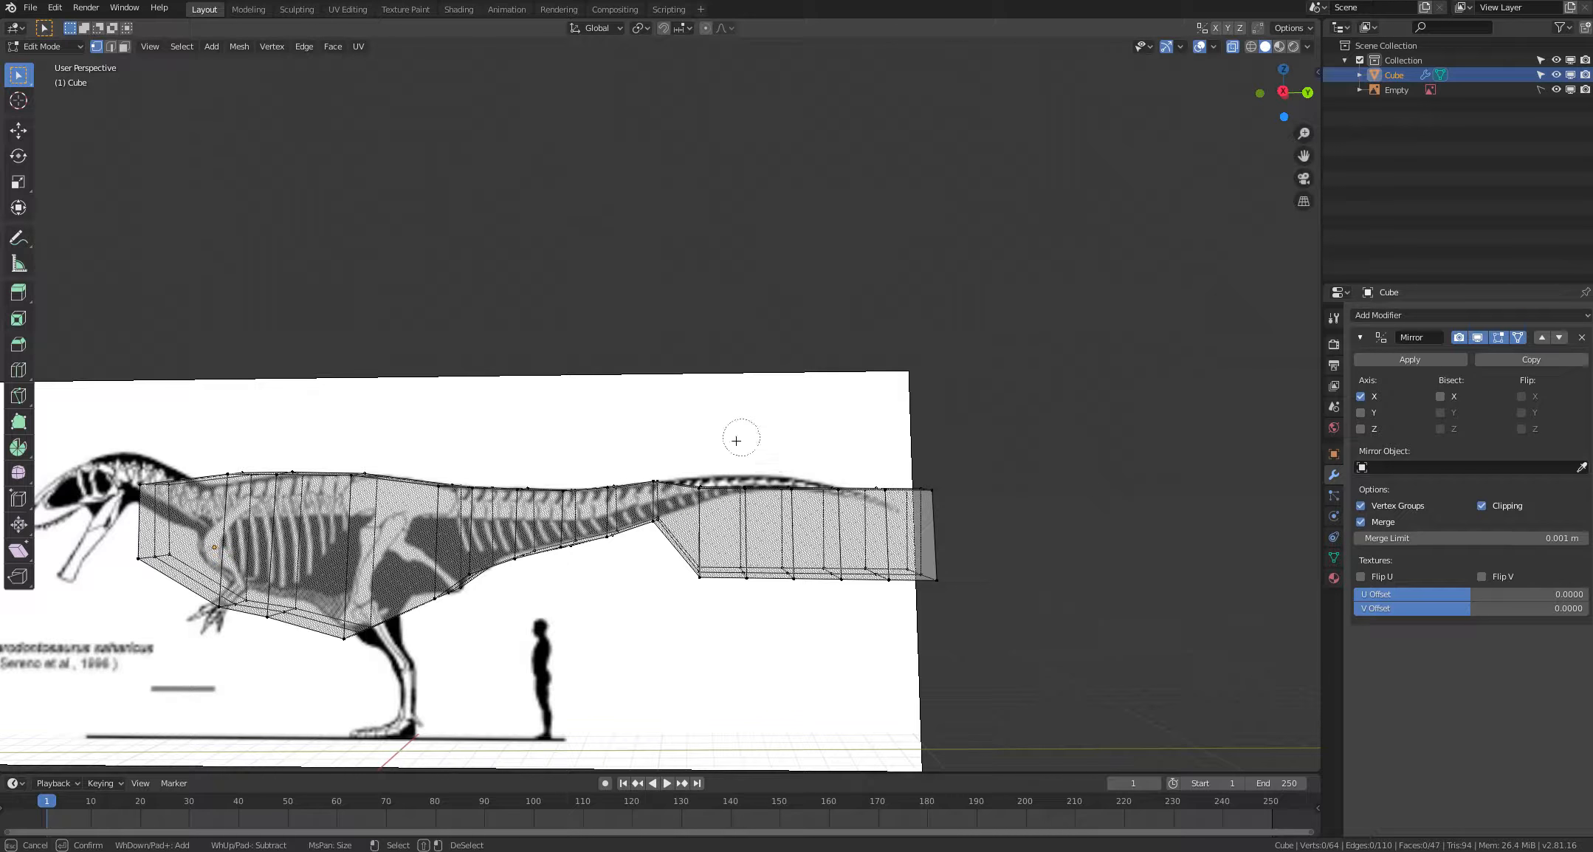
{"action": "left_click", "coordinate": [709, 489]}
{"action": "right_click", "coordinate": [714, 503]}
{"action": "key", "text": "g"}
{"action": "left_click", "coordinate": [714, 491]}
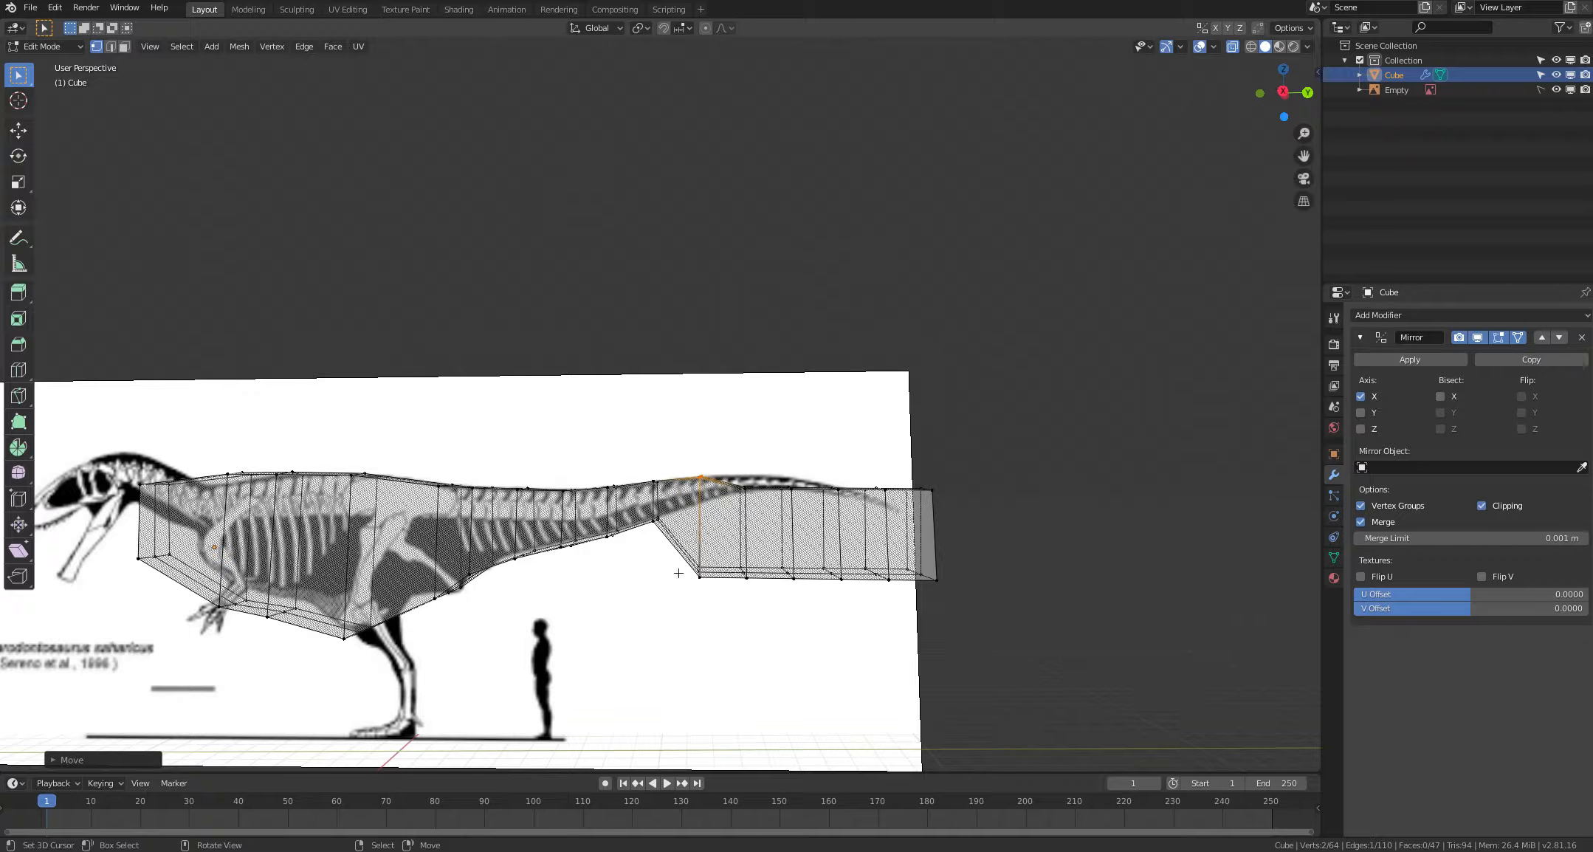
Step: Select the two bottom vertices of the fifth tail loop and raise them to the tail's lower outline
{"action": "key", "text": "alt+a"}
{"action": "key", "text": "c"}
{"action": "left_click", "coordinate": [695, 569]}
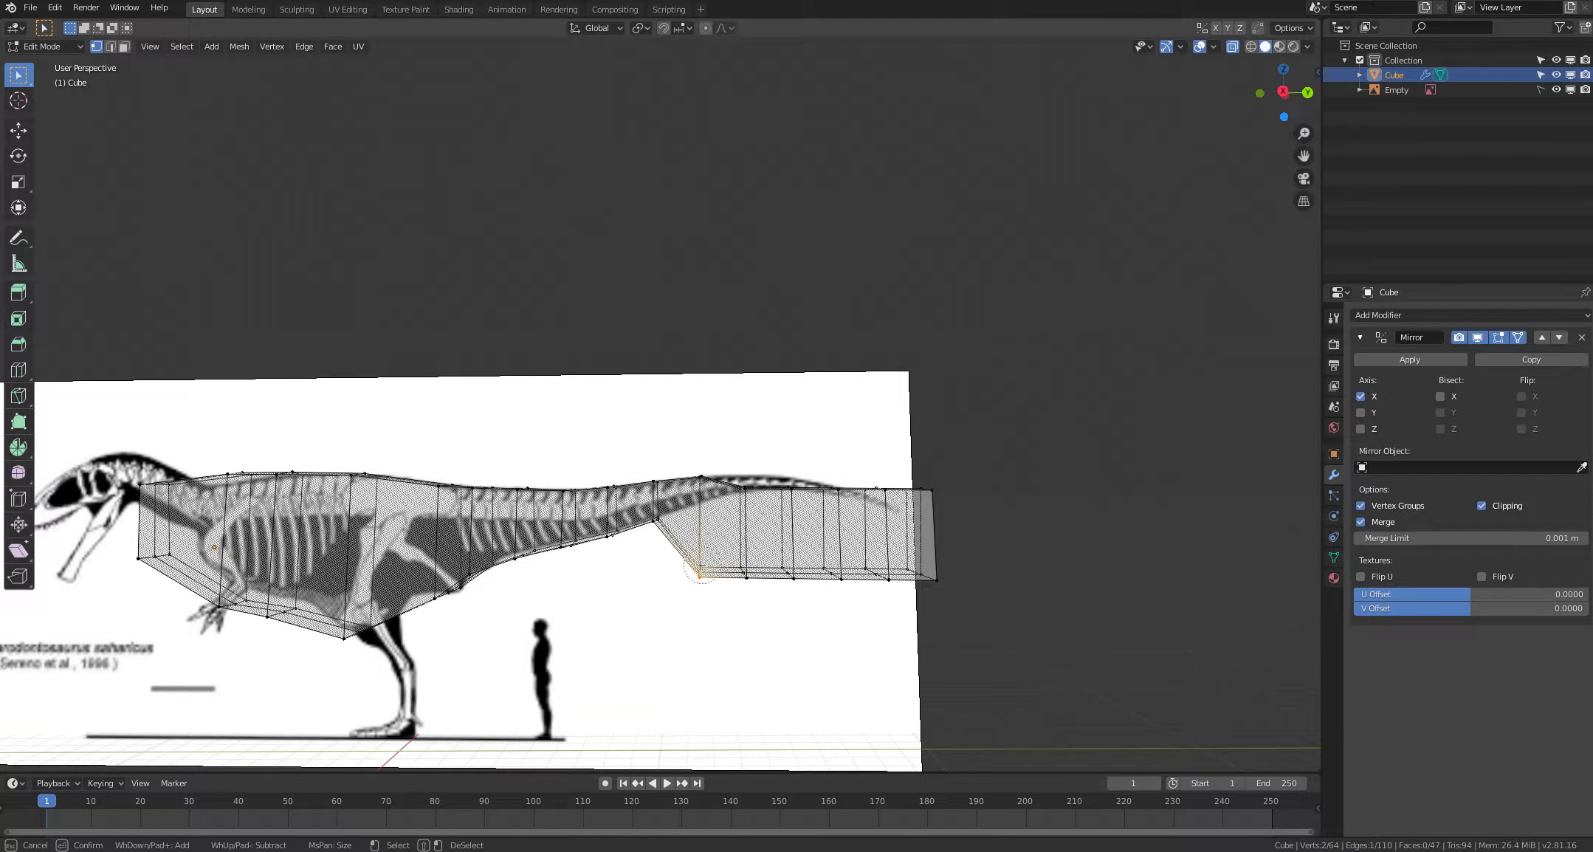
{"action": "right_click", "coordinate": [639, 591]}
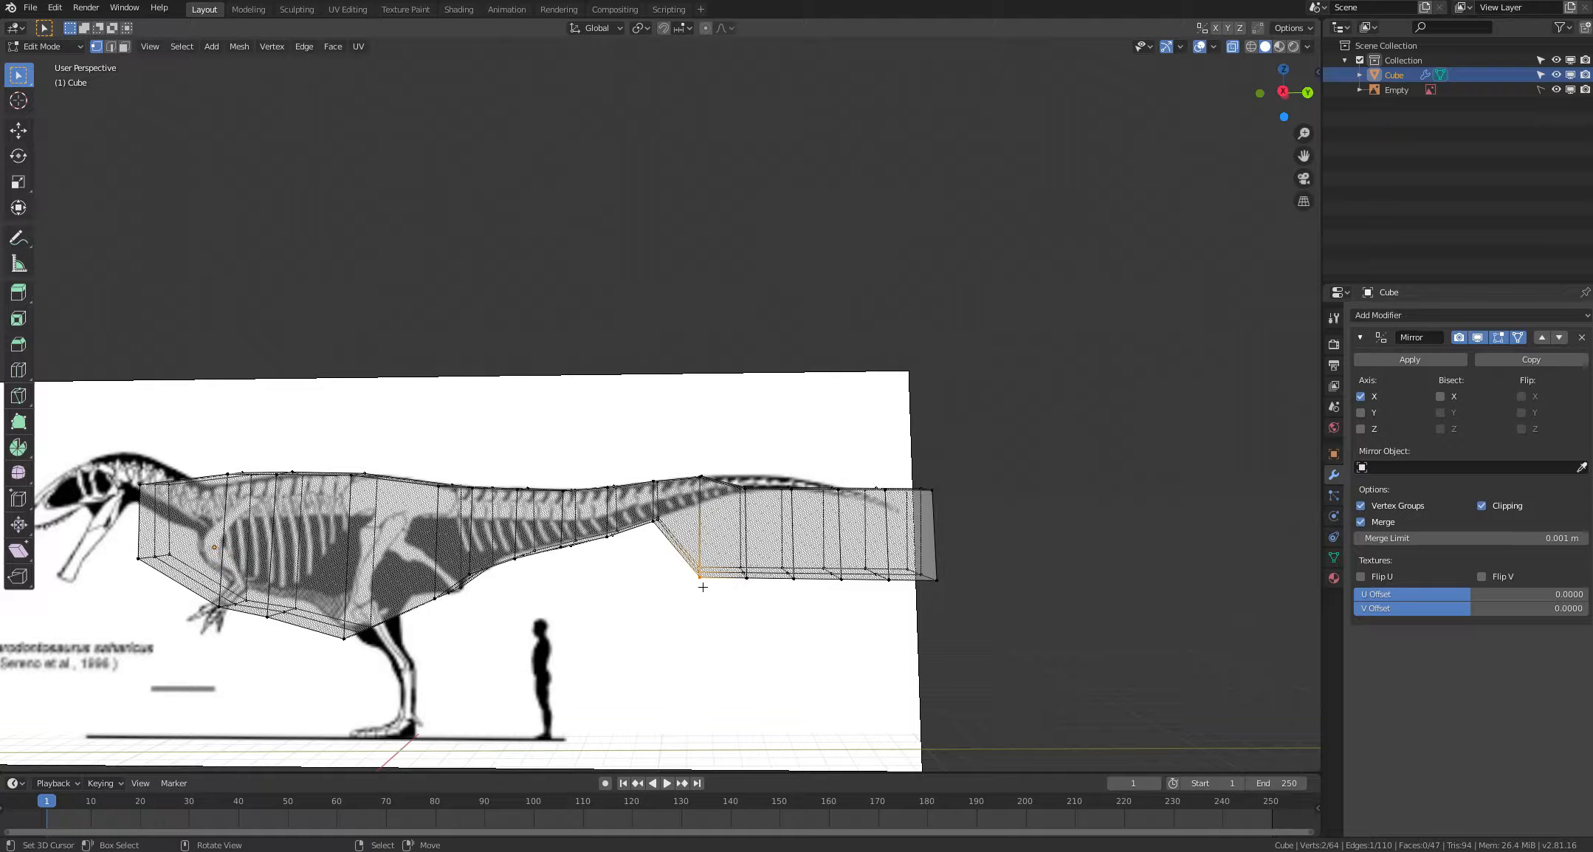
{"action": "key", "text": "g"}
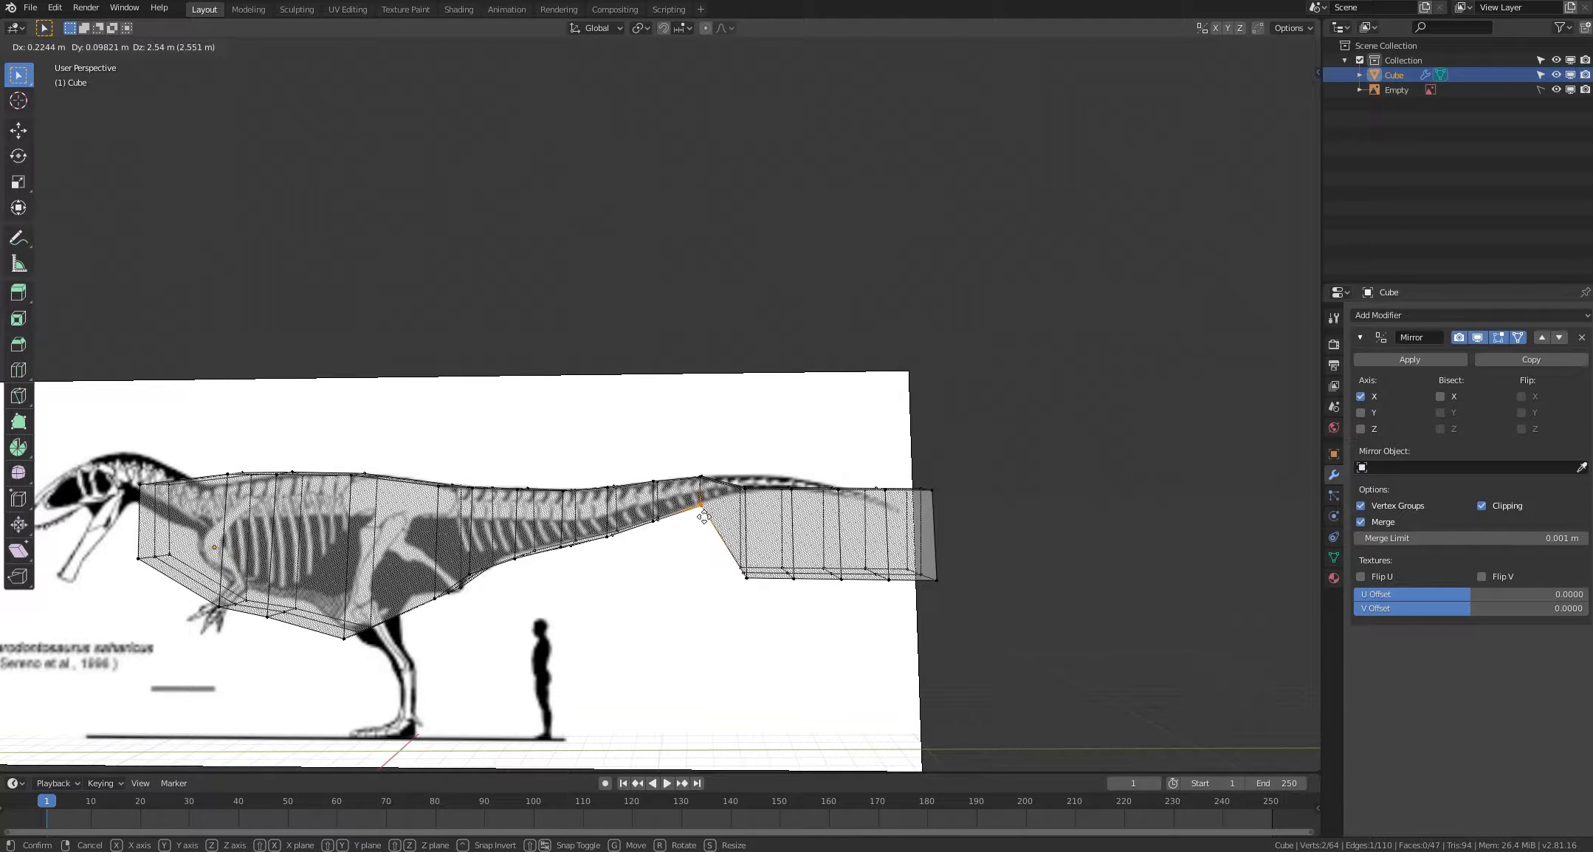
{"action": "left_click", "coordinate": [703, 517]}
{"action": "left_click", "coordinate": [680, 573]}
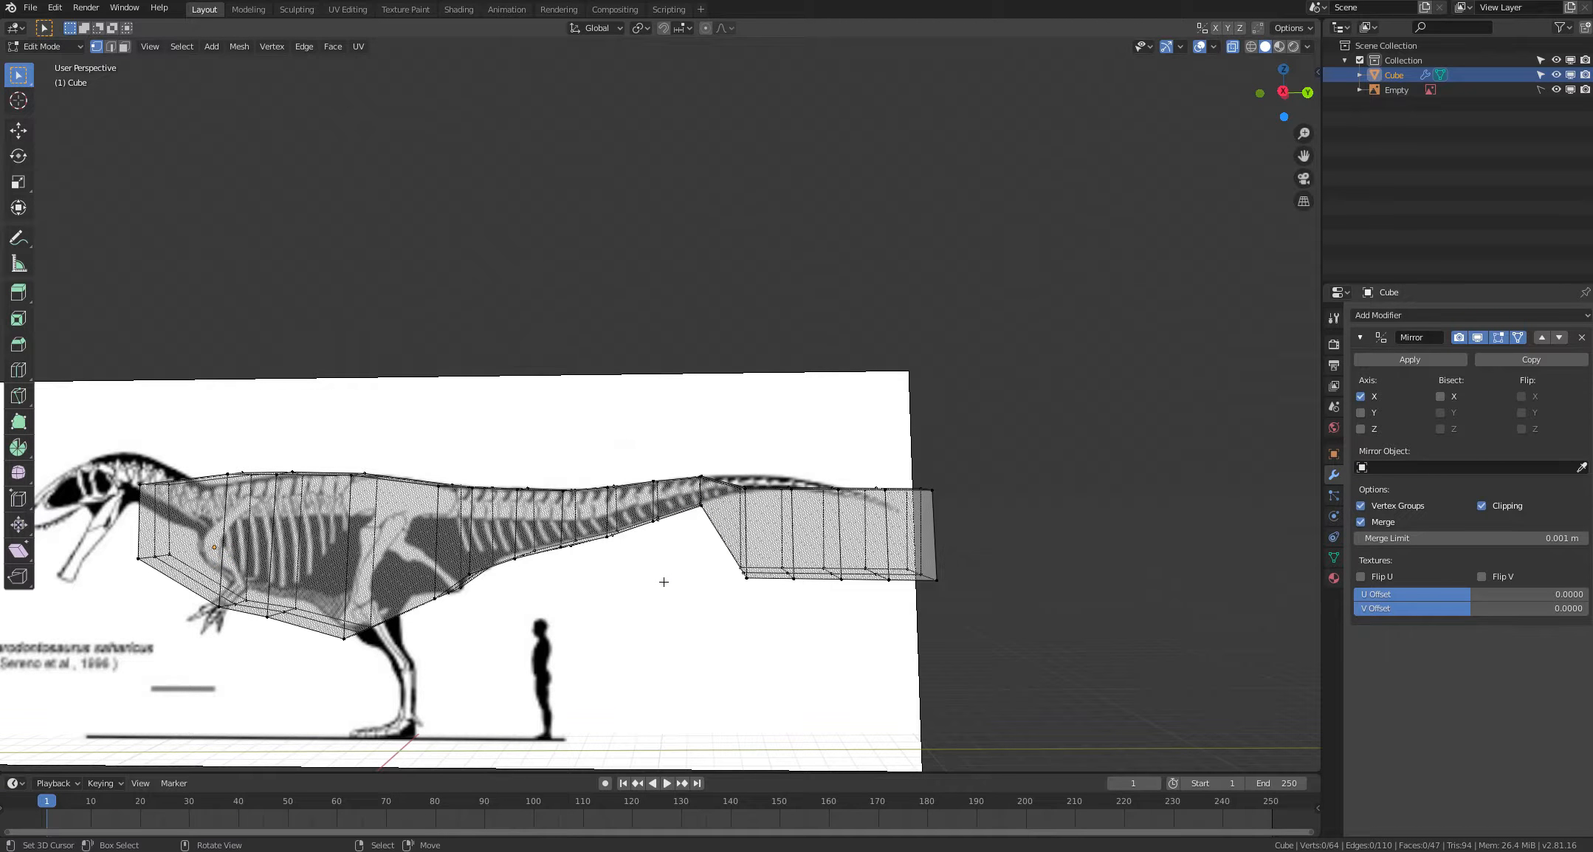
Step: Select the two top vertices of the sixth tail loop and raise them to the tail's upper outline
{"action": "middle_click_drag", "start_coordinate": [664, 581], "coordinate": [608, 585], "text": "shift"}
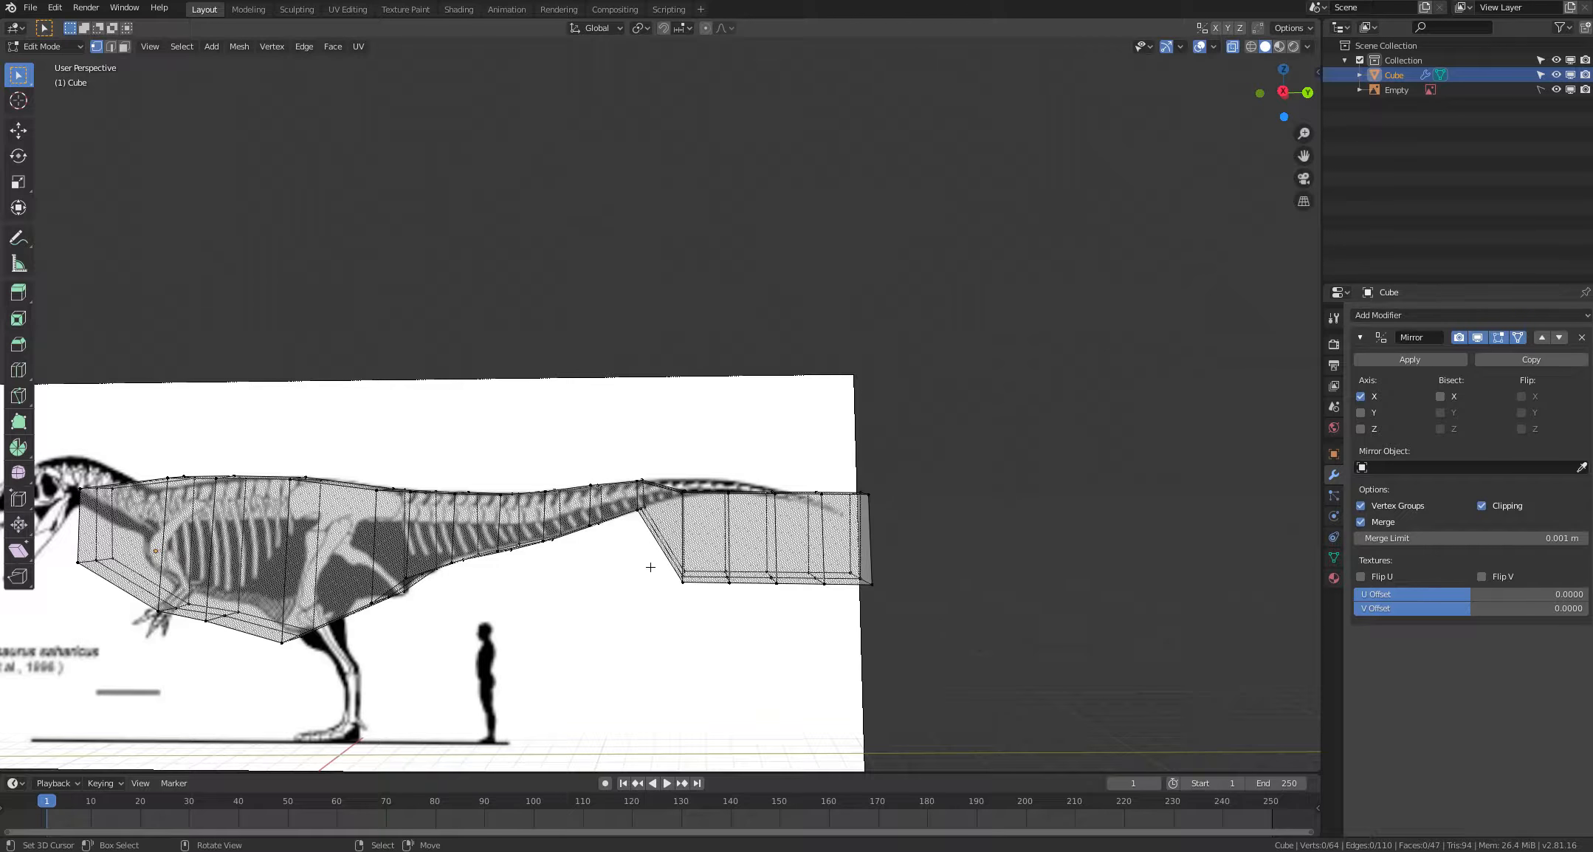
{"action": "key", "text": "c"}
{"action": "left_click", "coordinate": [684, 489]}
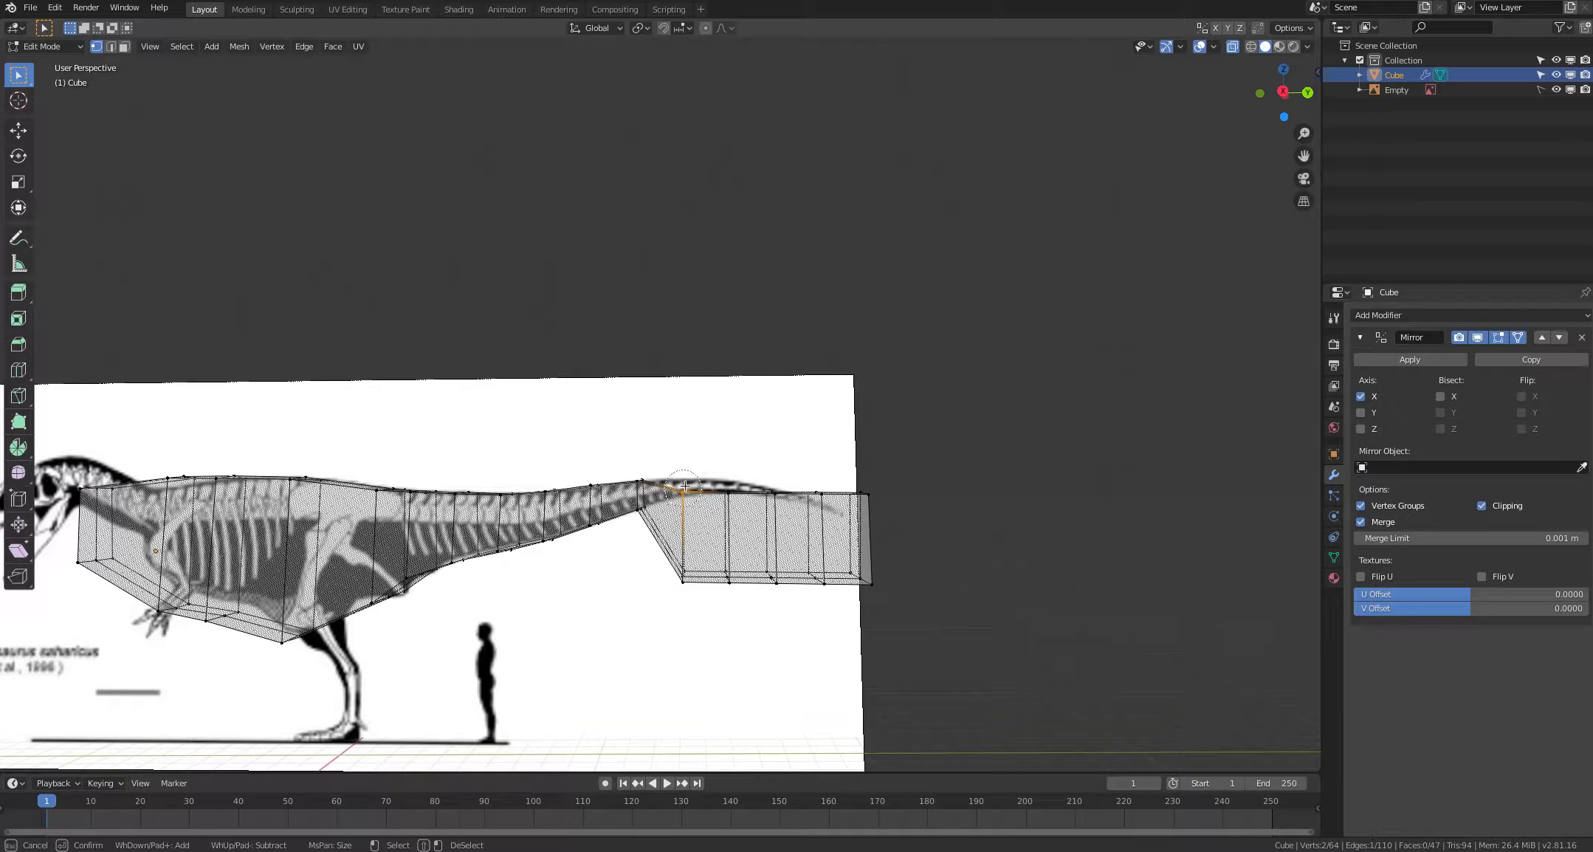
{"action": "key", "text": "Escape"}
{"action": "key", "text": "g"}
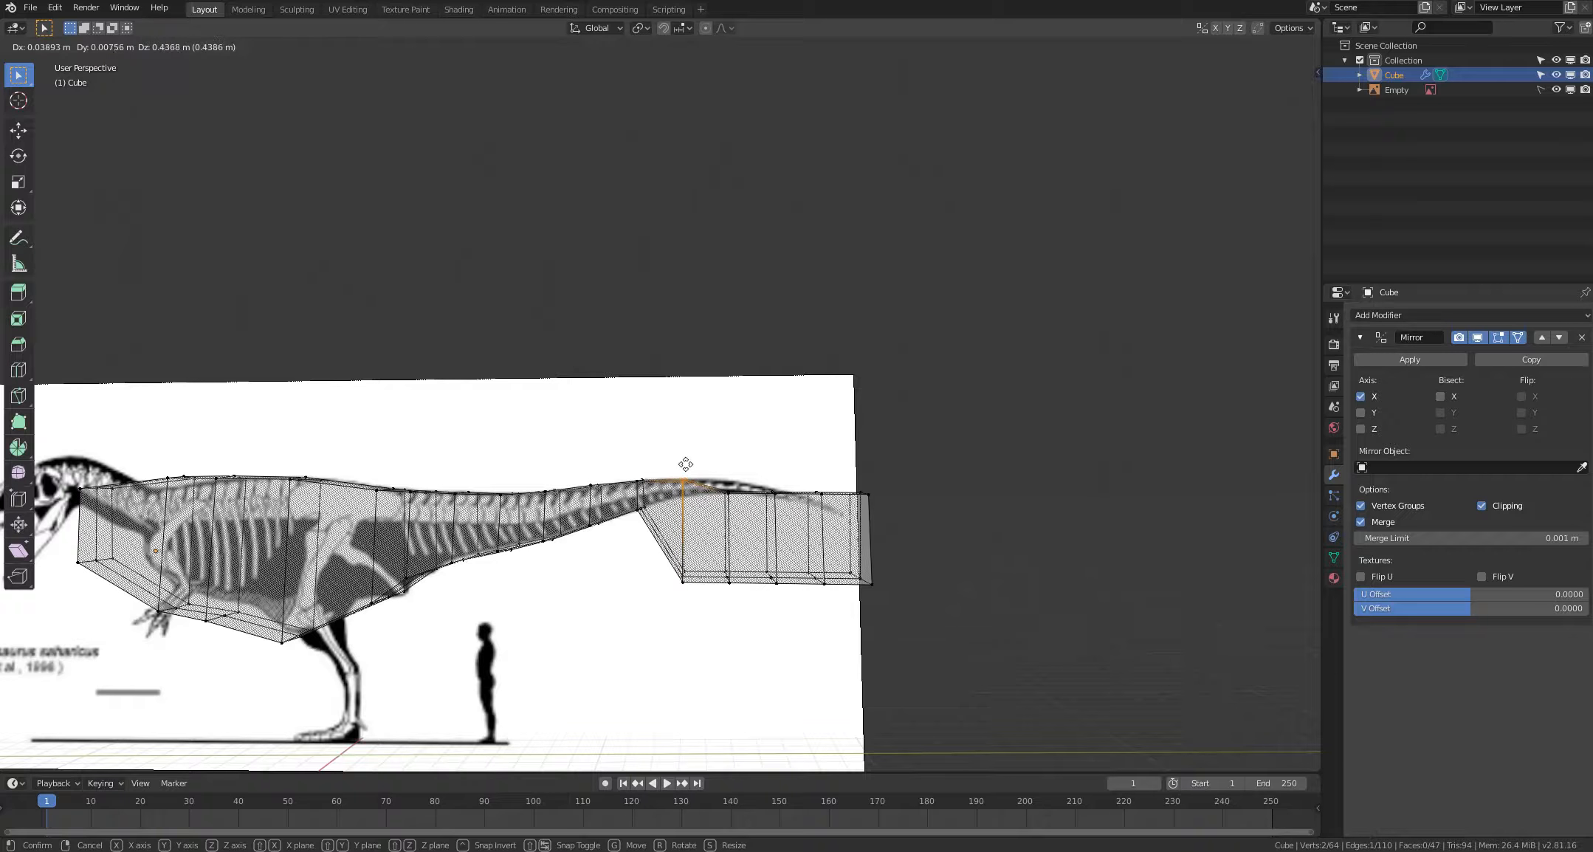
{"action": "left_click", "coordinate": [686, 464]}
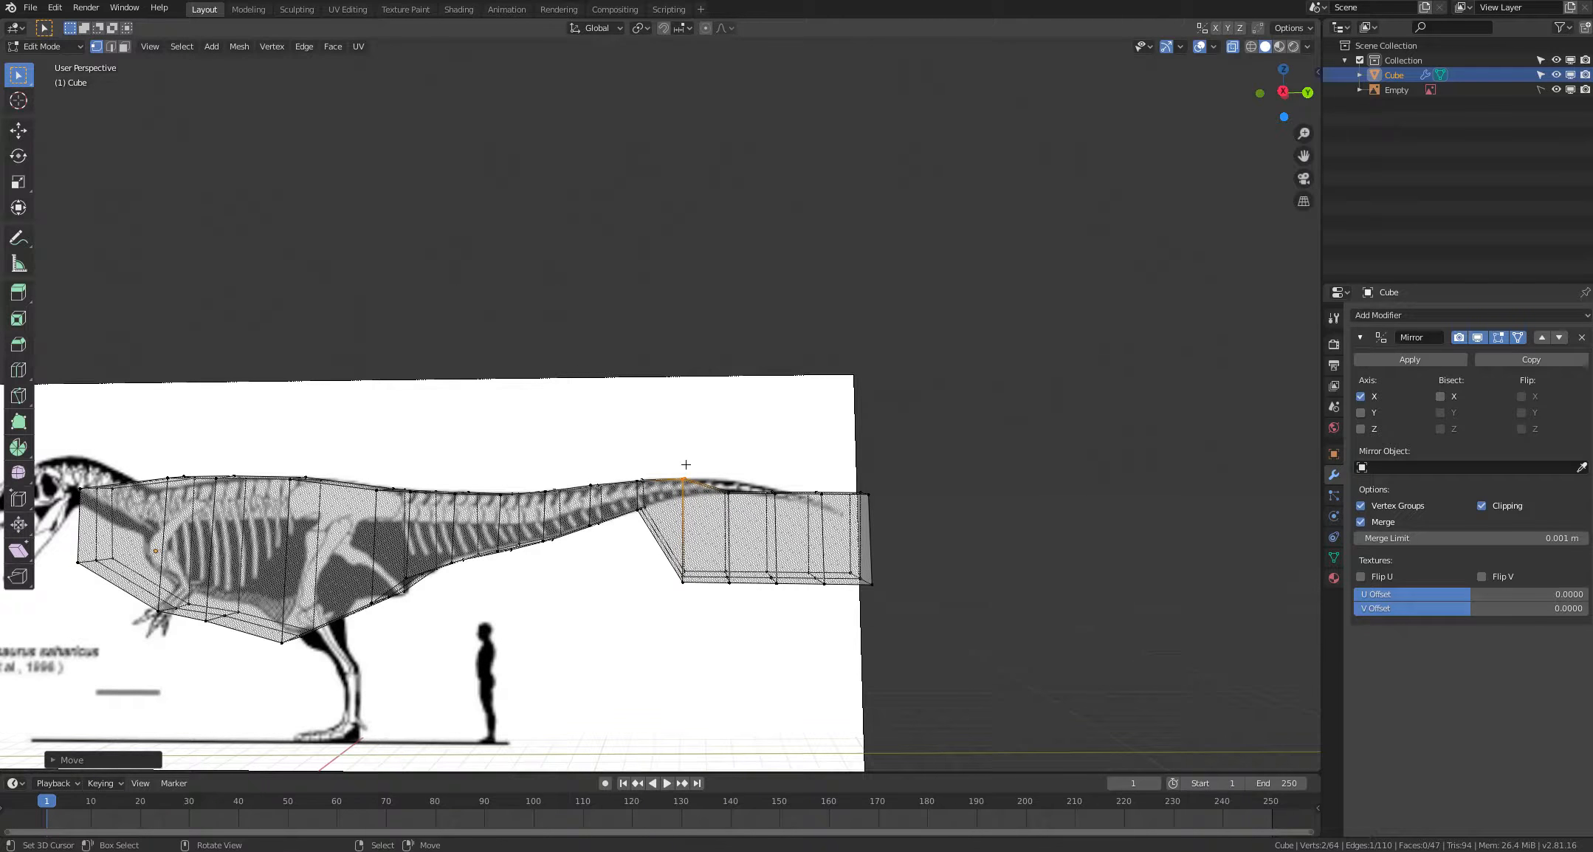
{"action": "right_click", "coordinate": [686, 464]}
{"action": "middle_click_drag", "start_coordinate": [686, 465], "coordinate": [688, 454]}
{"action": "right_click", "coordinate": [687, 452]}
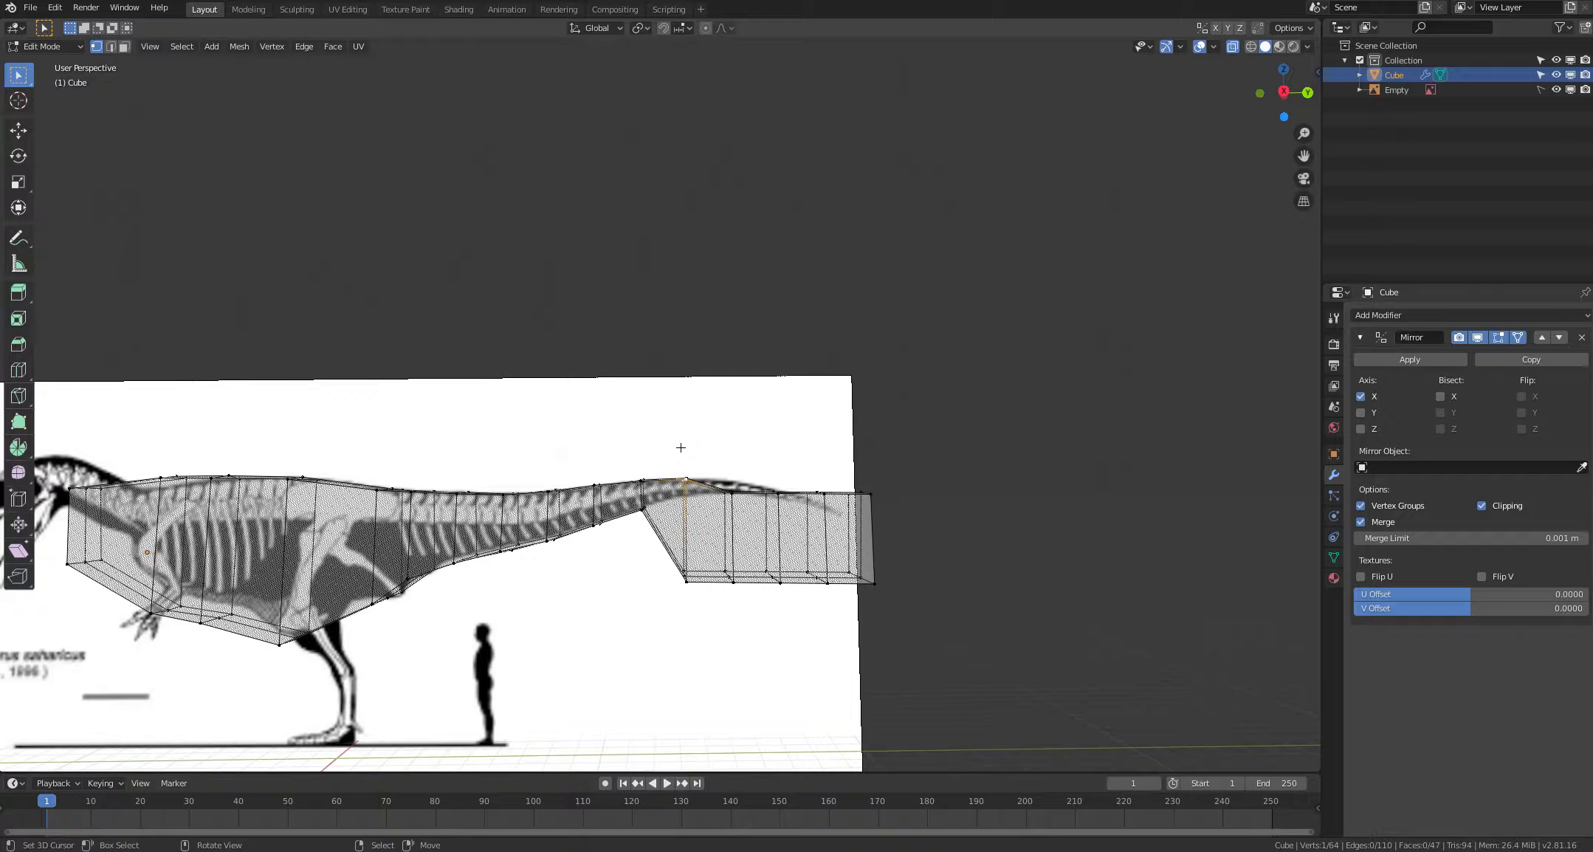
Step: Select the two bottom vertices of the sixth tail loop and raise them to the tail's lower outline
{"action": "right_click", "coordinate": [615, 669]}
{"action": "key", "text": "c"}
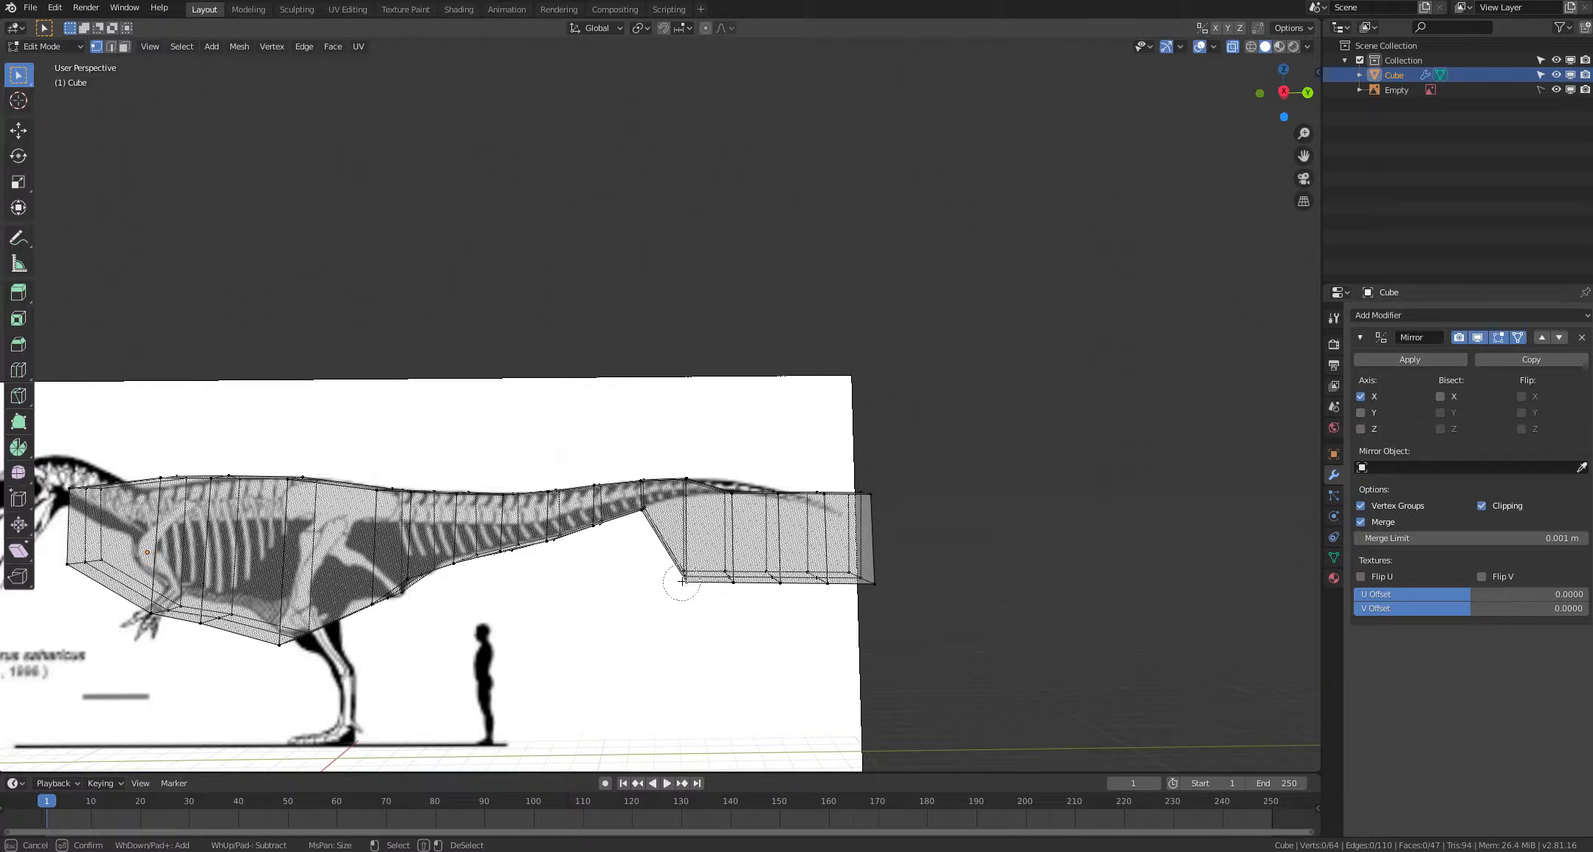
{"action": "left_click", "coordinate": [682, 575]}
{"action": "right_click", "coordinate": [682, 574]}
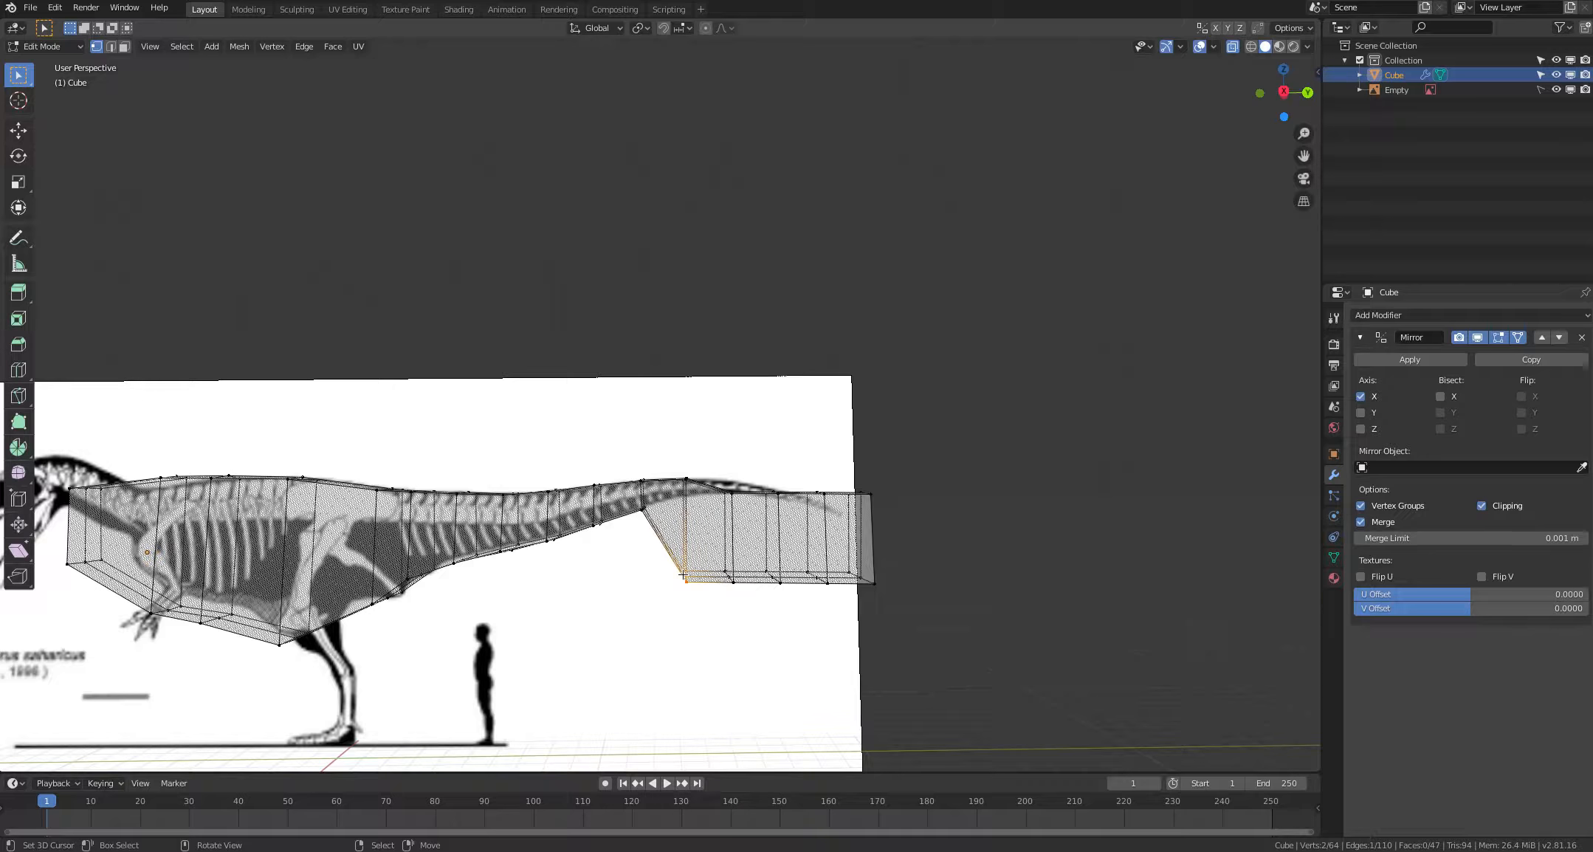
{"action": "key", "text": "g"}
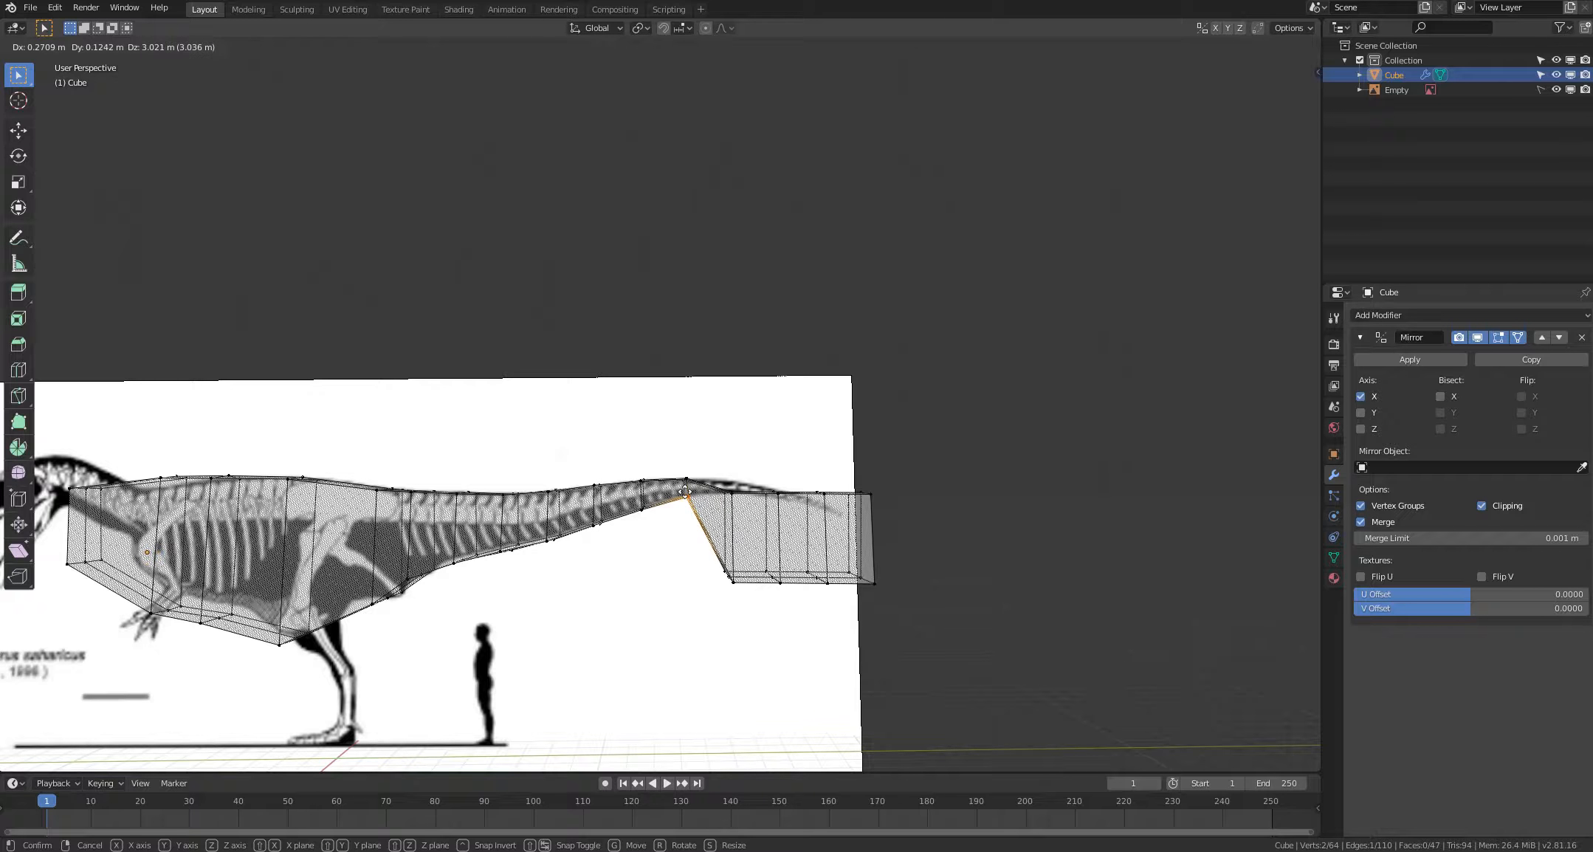
{"action": "left_click", "coordinate": [685, 491]}
{"action": "right_click", "coordinate": [680, 554]}
{"action": "right_click", "coordinate": [679, 572]}
{"action": "right_click", "coordinate": [626, 630]}
Step: Raise the two bottom vertices of the seventh tail loop to the tail's lower outline
{"action": "middle_click_drag", "start_coordinate": [626, 630], "coordinate": [566, 631], "text": "shift"}
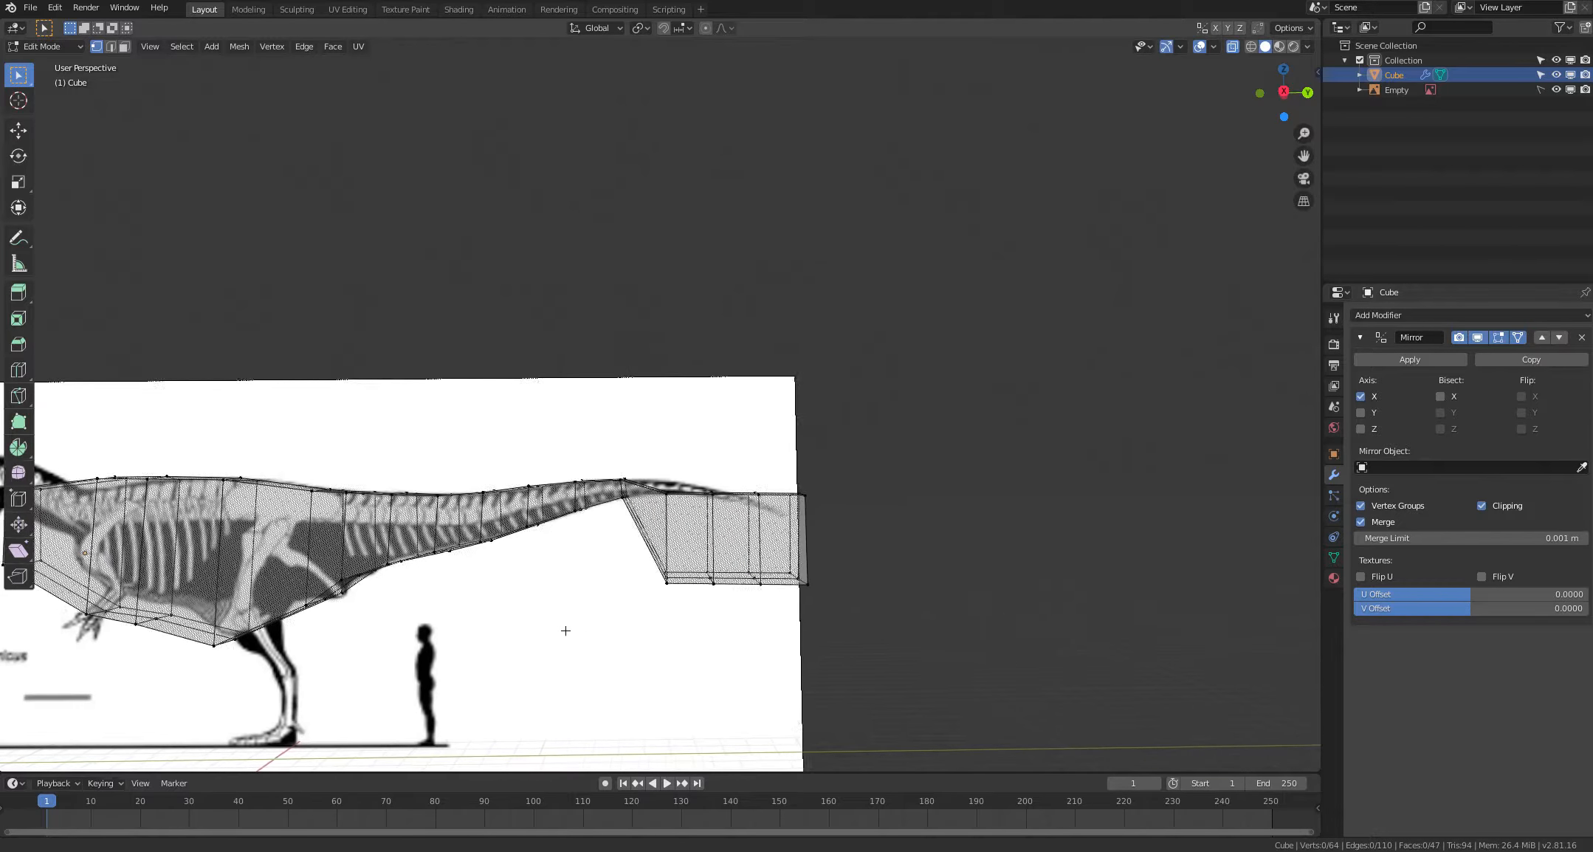
{"action": "right_click", "coordinate": [653, 579]}
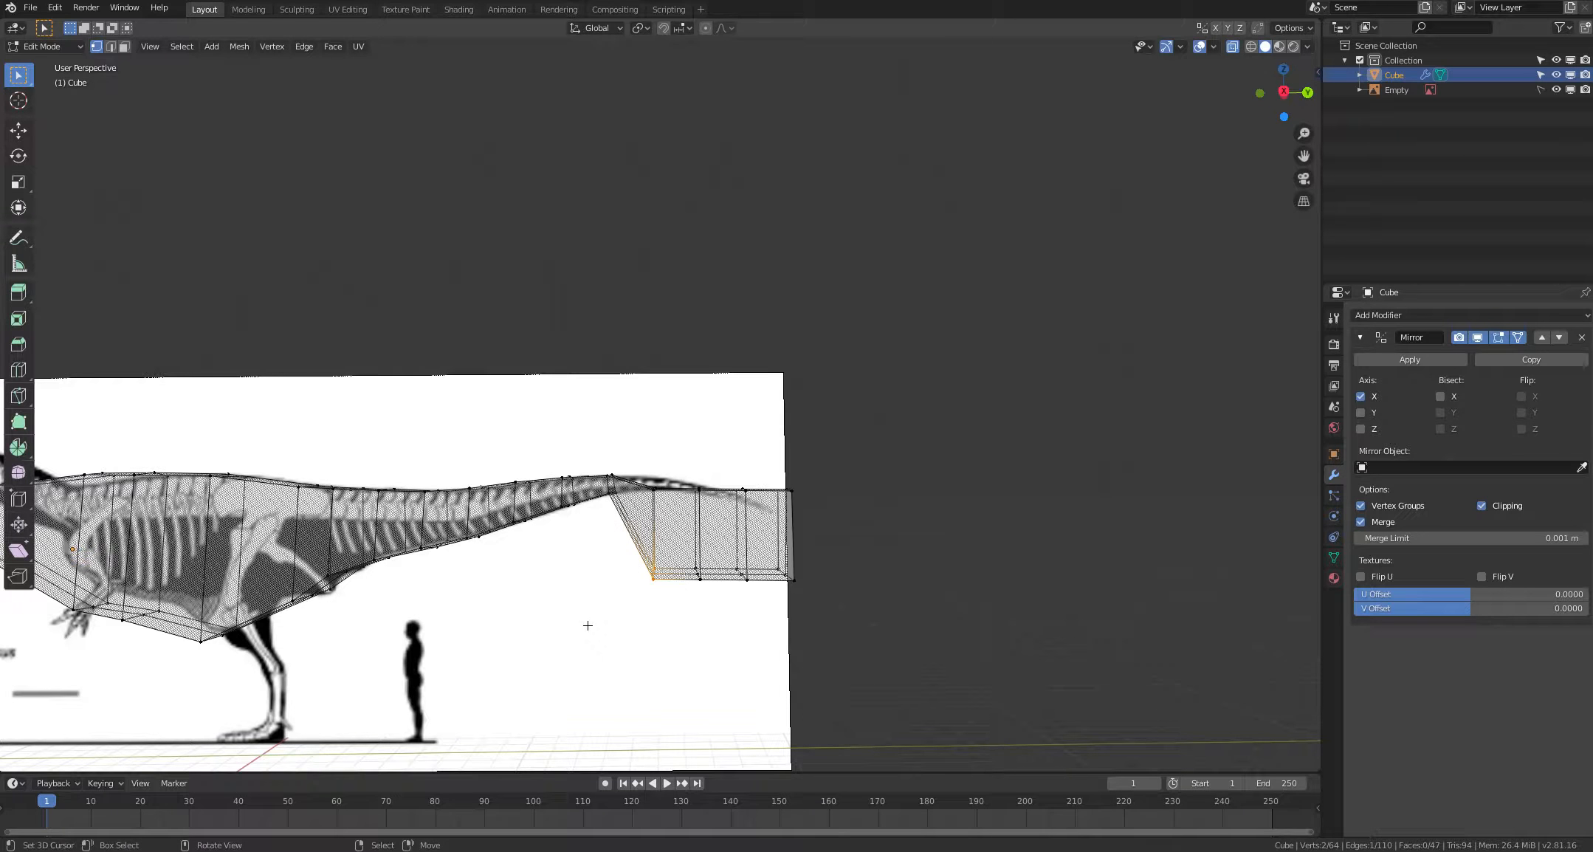
{"action": "key", "text": "g"}
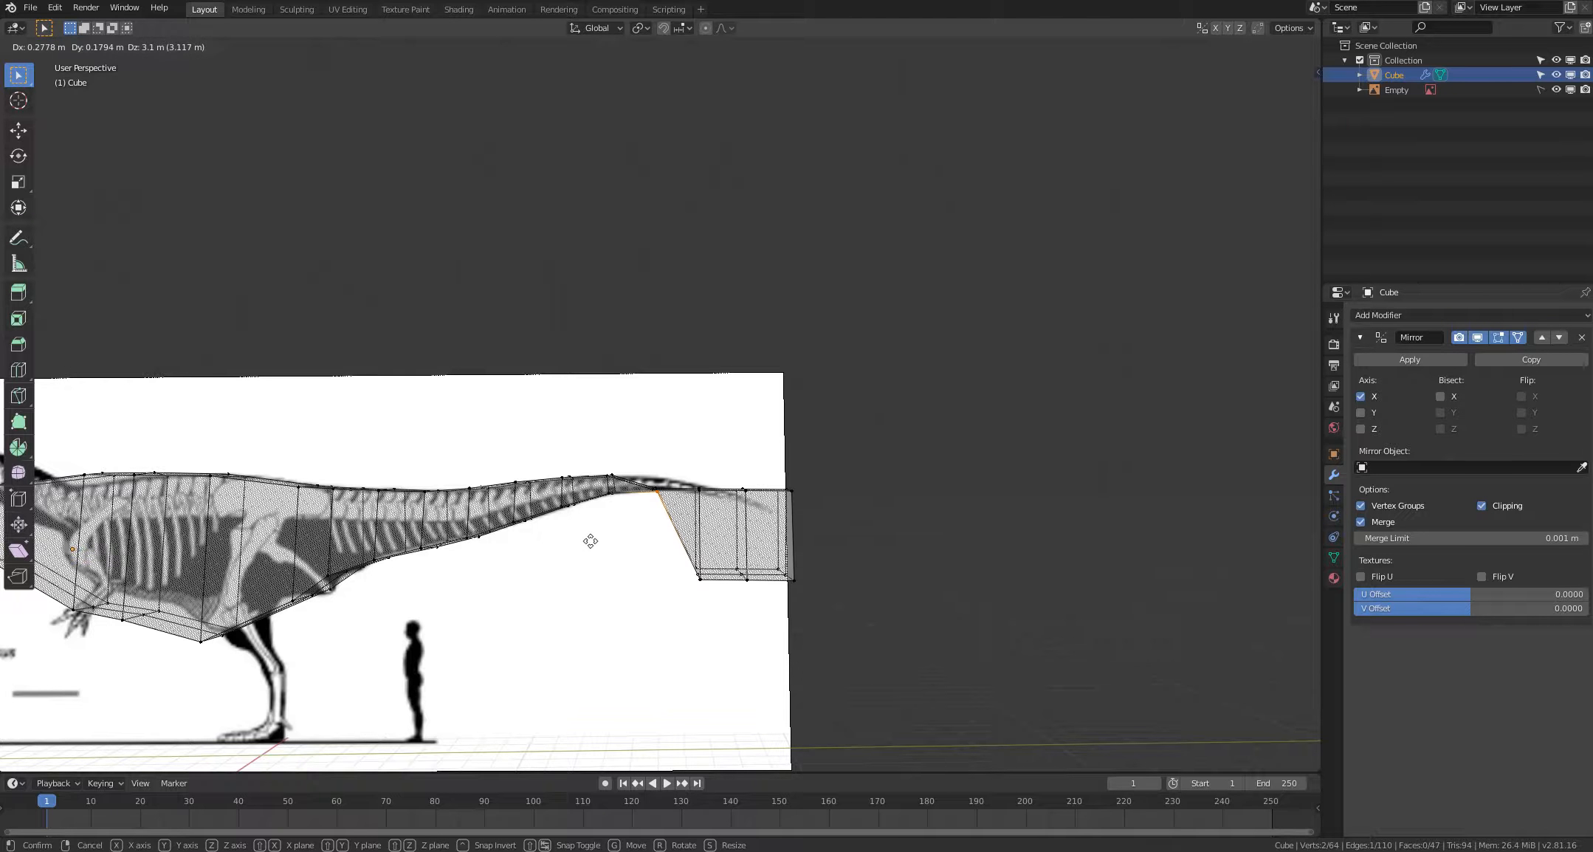
{"action": "left_click", "coordinate": [586, 542]}
{"action": "key", "text": "alt+a"}
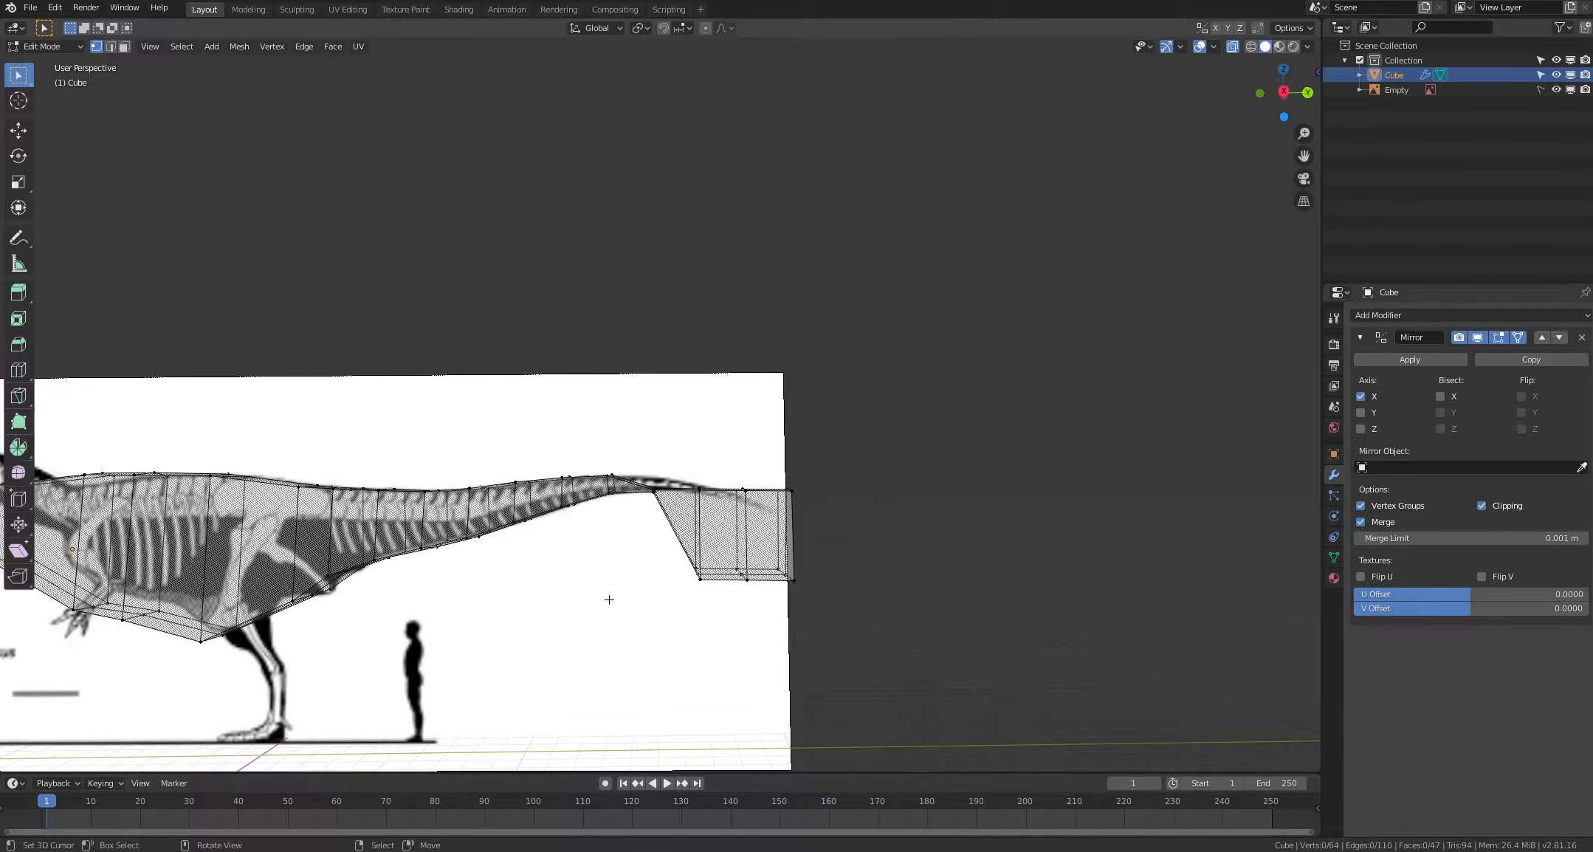
{"action": "middle_click_drag", "start_coordinate": [608, 597], "coordinate": [636, 526]}
{"action": "key", "text": "c"}
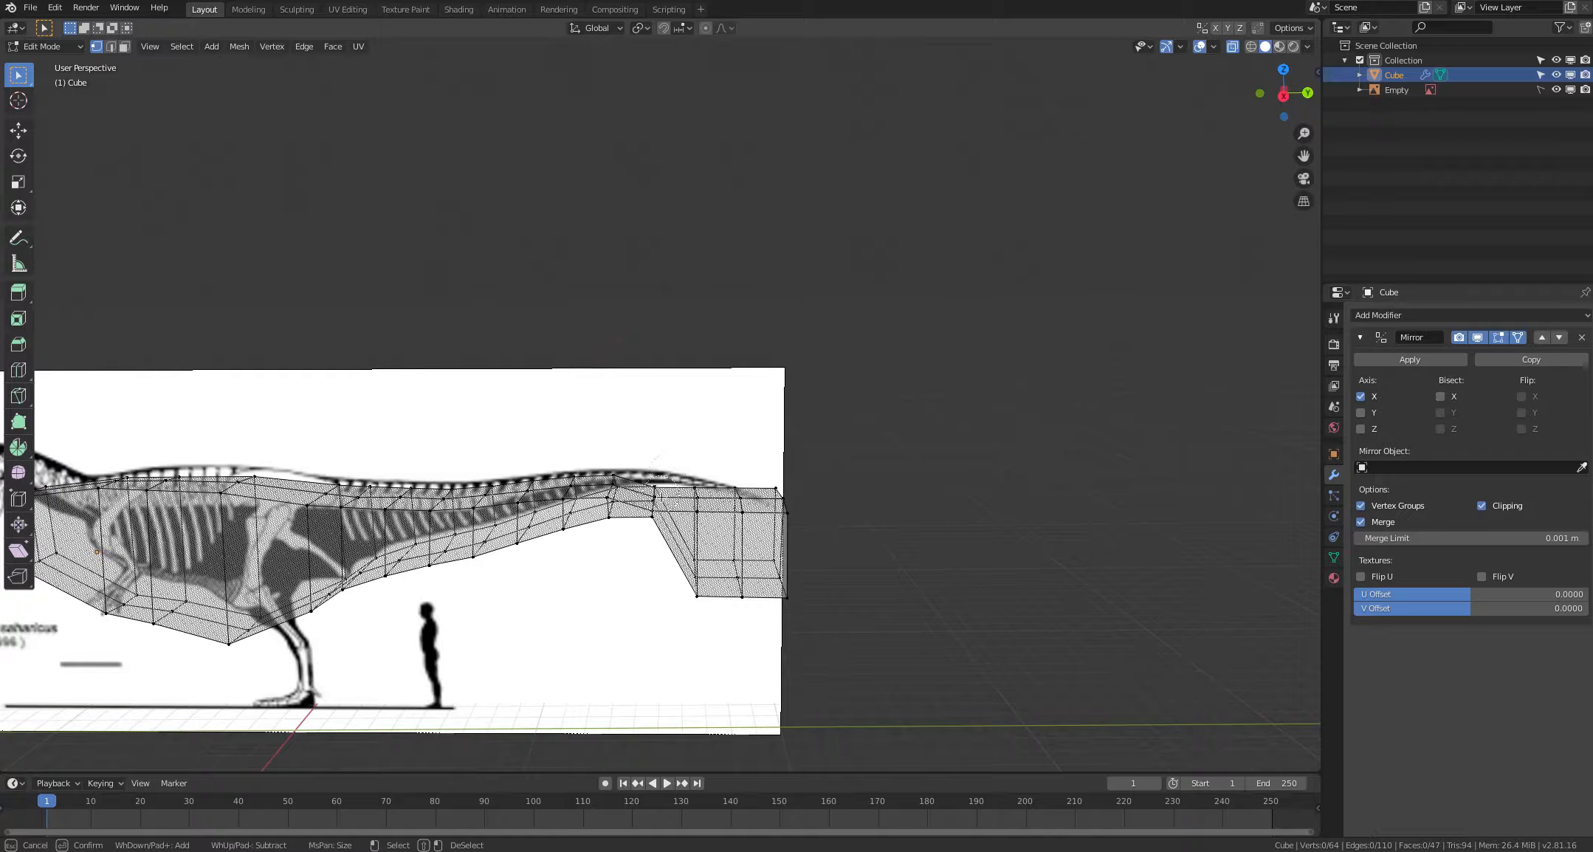
{"action": "left_click_drag", "start_coordinate": [661, 492], "coordinate": [642, 548]}
{"action": "right_click", "coordinate": [650, 561]}
Step: Select only the top vertices of the seventh tail loop from above without X-ray, and raise them to the tail's upper outline
{"action": "mouse_move", "coordinate": [650, 561]}
{"action": "middle_mouse_down"}
{"action": "mouse_move", "coordinate": [655, 505]}
{"action": "mouse_move", "coordinate": [643, 550]}
{"action": "mouse_move", "coordinate": [579, 604]}
{"action": "mouse_move", "coordinate": [585, 646]}
{"action": "middle_mouse_up"}
{"action": "key", "text": "c"}
{"action": "right_click", "coordinate": [648, 511]}
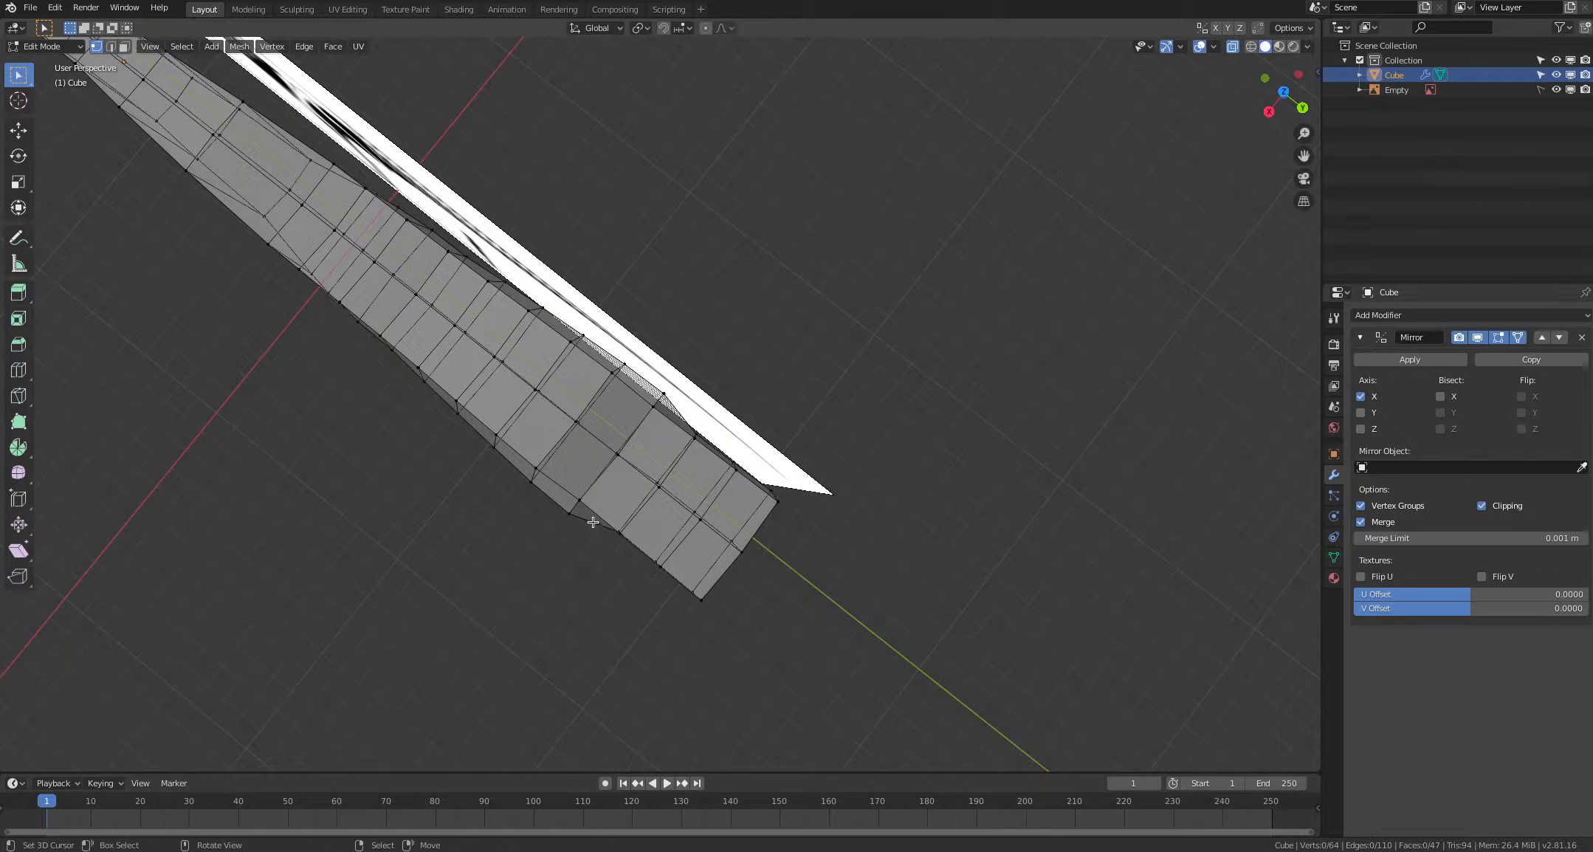
{"action": "key", "text": "c"}
{"action": "right_click", "coordinate": [593, 624]}
{"action": "key", "text": "alt+z"}
{"action": "key", "text": "c"}
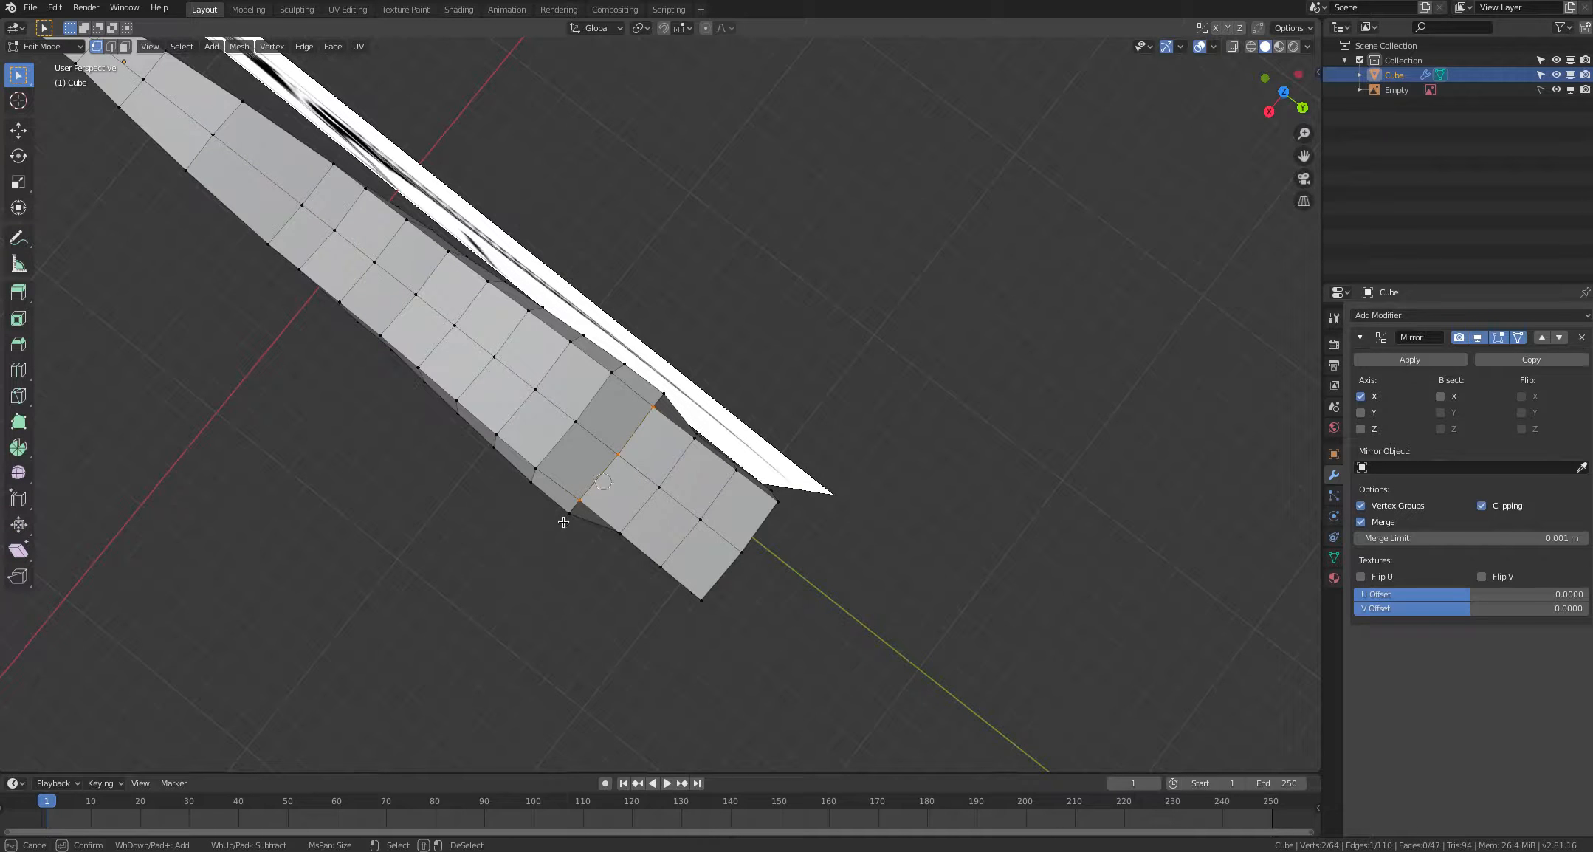
{"action": "right_click", "coordinate": [476, 609]}
{"action": "middle_click_drag", "start_coordinate": [461, 620], "coordinate": [551, 493]}
{"action": "key", "text": "alt+z"}
{"action": "scroll", "coordinate": [551, 486], "scroll_direction": "down", "scroll_amount": 2}
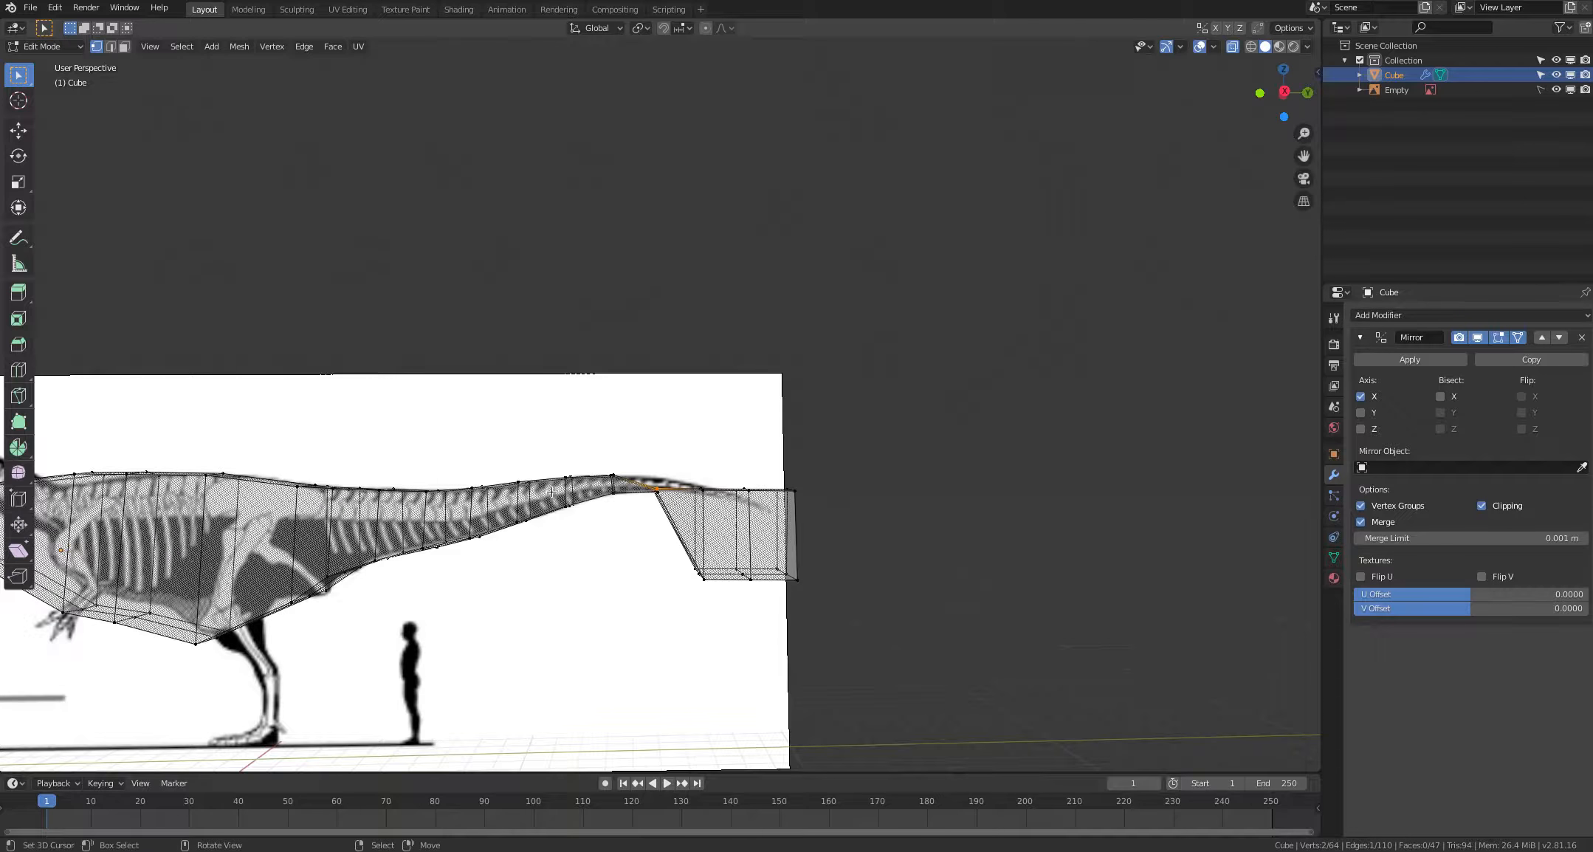
{"action": "key", "text": "g"}
{"action": "left_click", "coordinate": [551, 477]}
{"action": "left_click", "coordinate": [575, 593]}
Step: Select the two top vertices of the eighth tail loop and raise them slightly to the tail's upper outline
{"action": "middle_click_drag", "start_coordinate": [572, 593], "coordinate": [502, 583], "text": "shift"}
{"action": "key", "text": "c"}
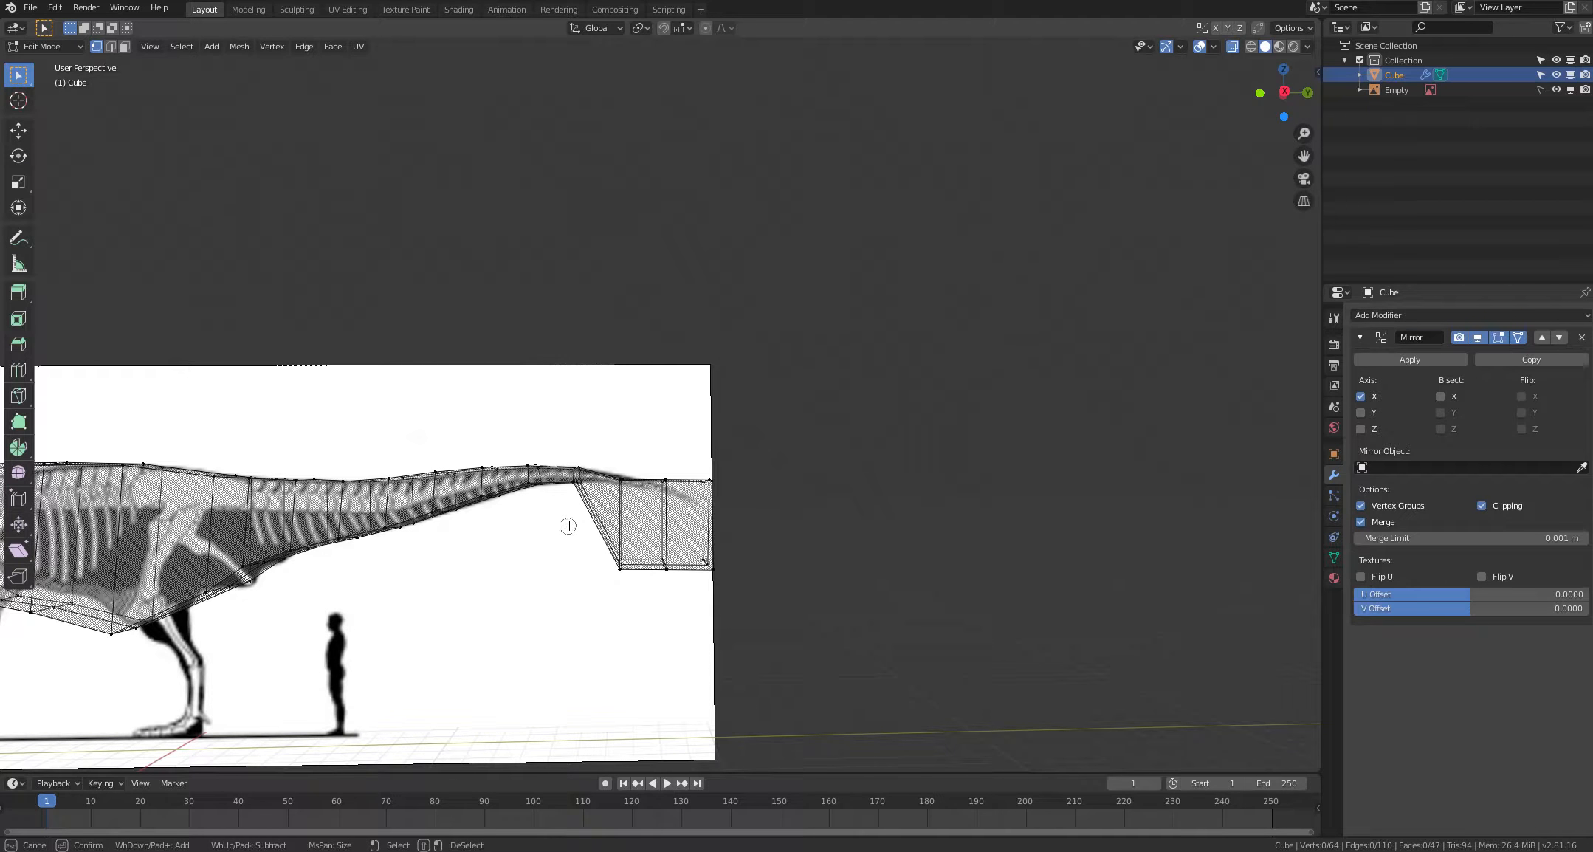
{"action": "left_click", "coordinate": [616, 477]}
{"action": "key", "text": "Escape"}
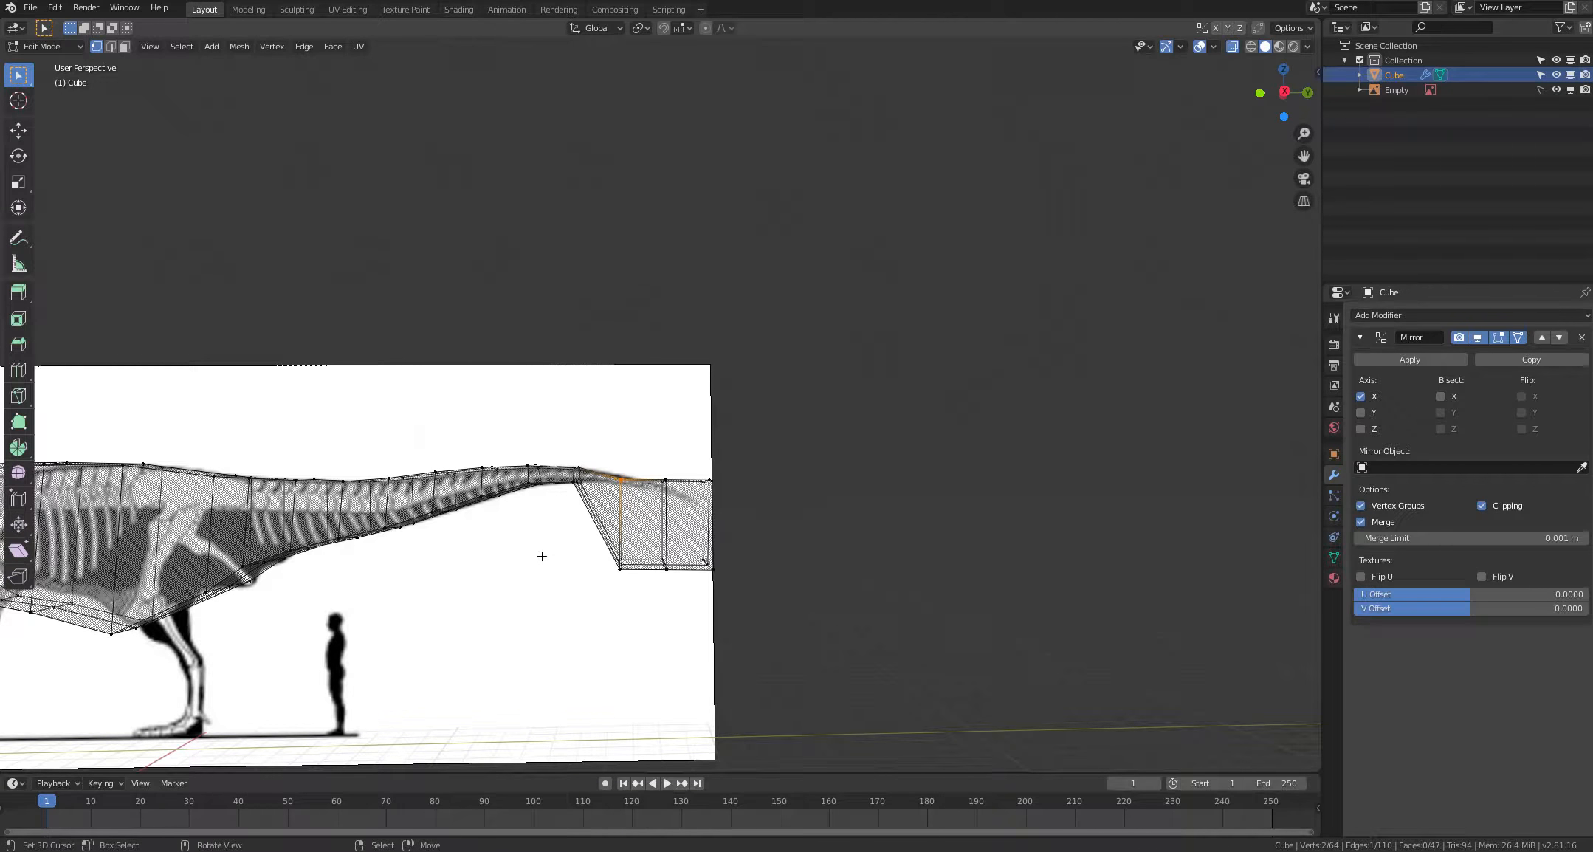
{"action": "key", "text": "g"}
{"action": "left_click", "coordinate": [541, 552]}
{"action": "key", "text": "alt+a"}
Step: Select the two bottom vertices of the eighth tail loop and raise them to the tail's lower outline
{"action": "middle_click_drag", "start_coordinate": [540, 556], "coordinate": [552, 549], "text": "shift"}
{"action": "key", "text": "c"}
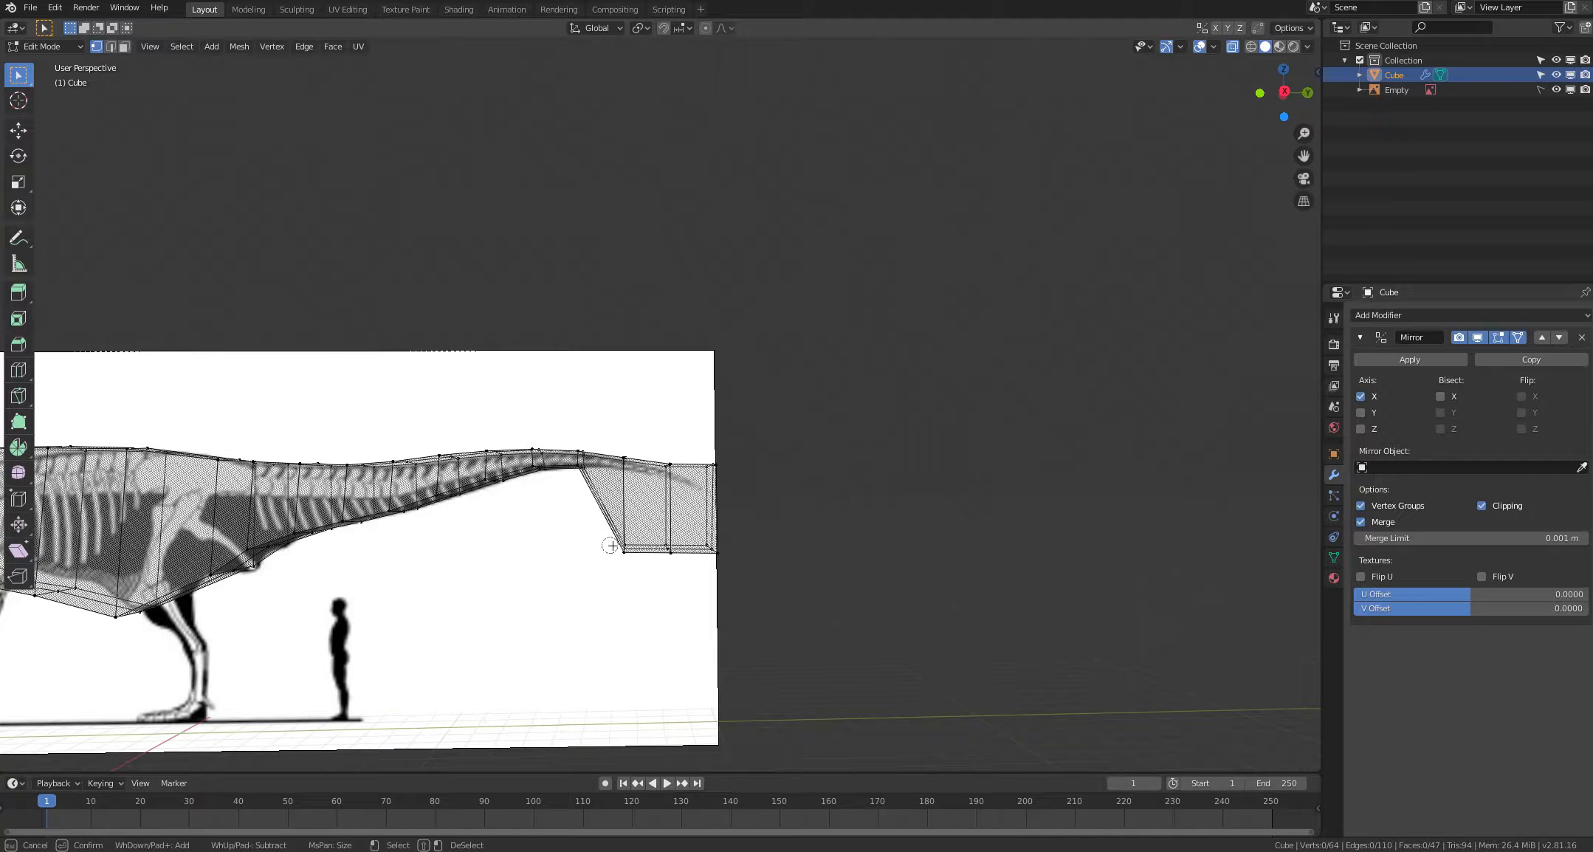
{"action": "left_click", "coordinate": [617, 548]}
{"action": "key", "text": "Escape"}
{"action": "key", "text": "g"}
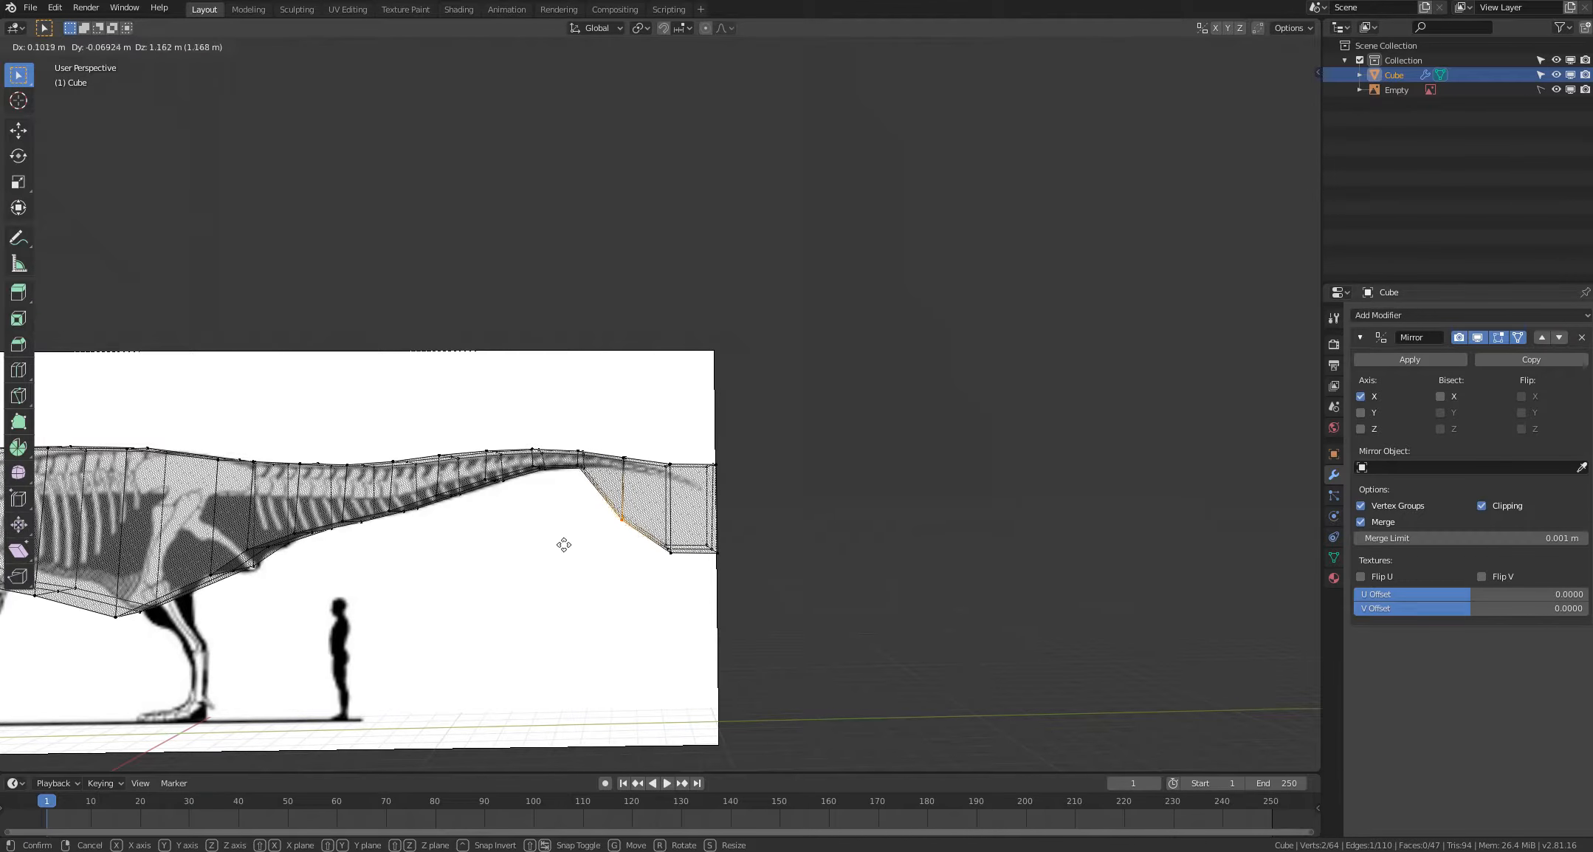
{"action": "left_click", "coordinate": [565, 496]}
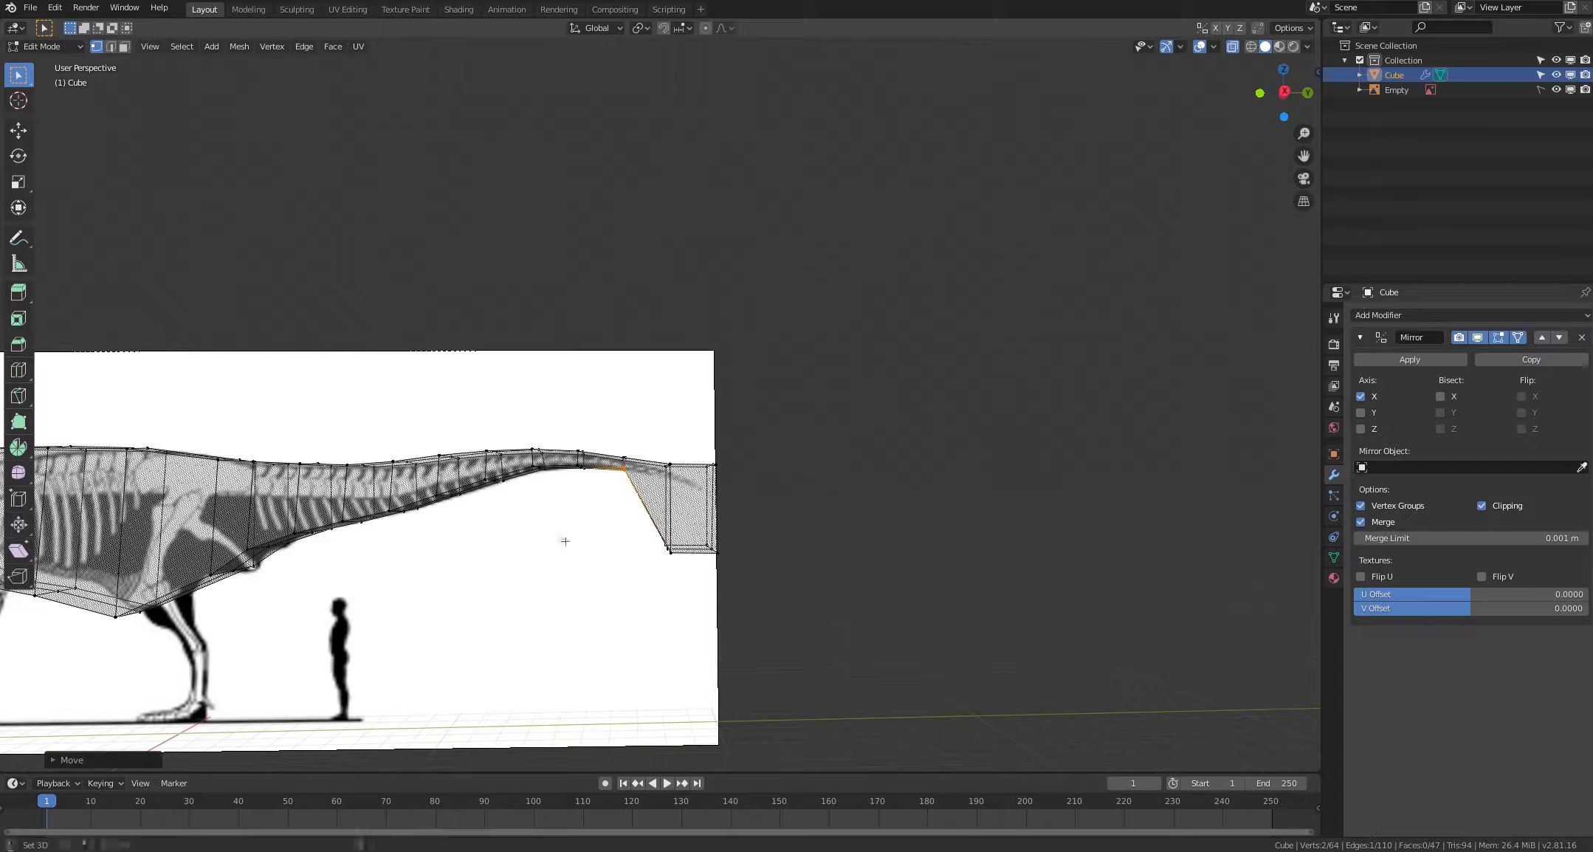
{"action": "left_click", "coordinate": [561, 540]}
Step: Select the two bottom vertices of the ninth tail loop and raise them to the tail's lower outline
{"action": "middle_click_drag", "start_coordinate": [562, 540], "coordinate": [504, 547], "text": "shift"}
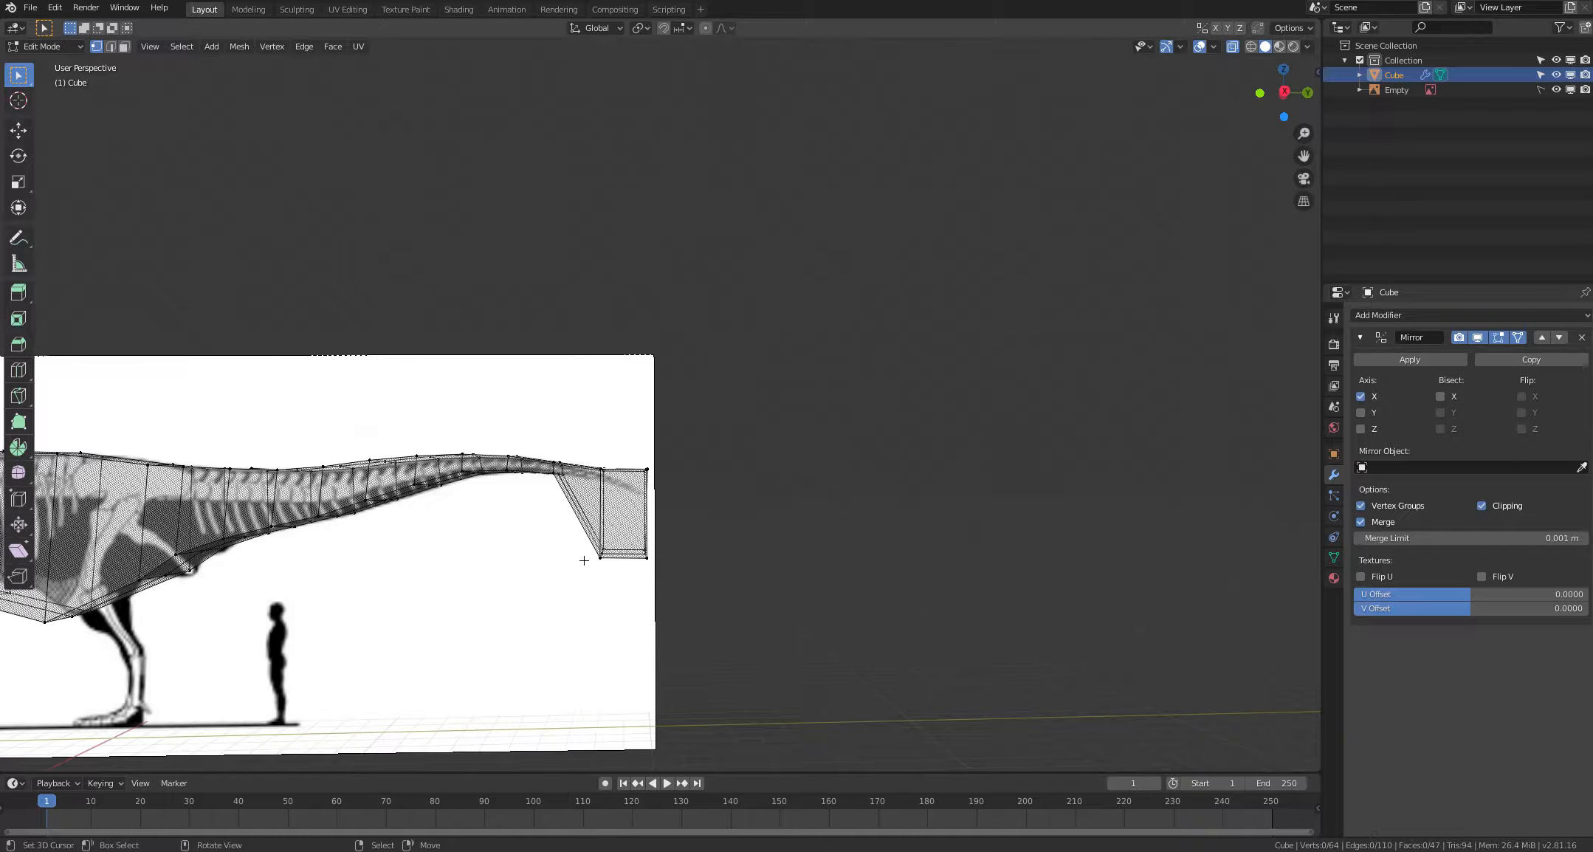
{"action": "key", "text": "c"}
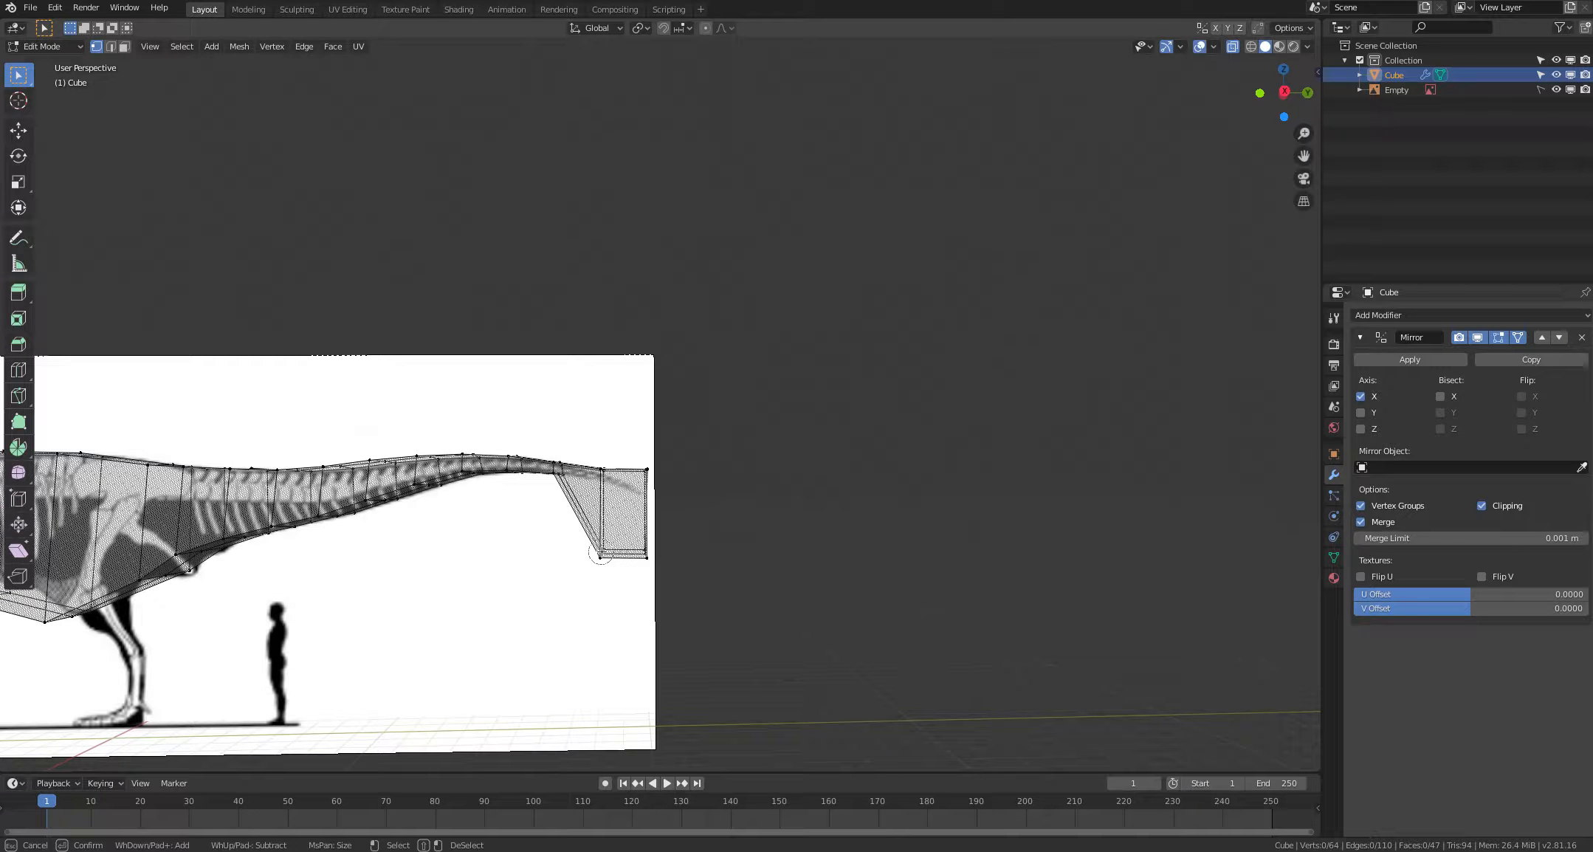
{"action": "left_click", "coordinate": [601, 552]}
{"action": "key", "text": "Escape"}
{"action": "key", "text": "g"}
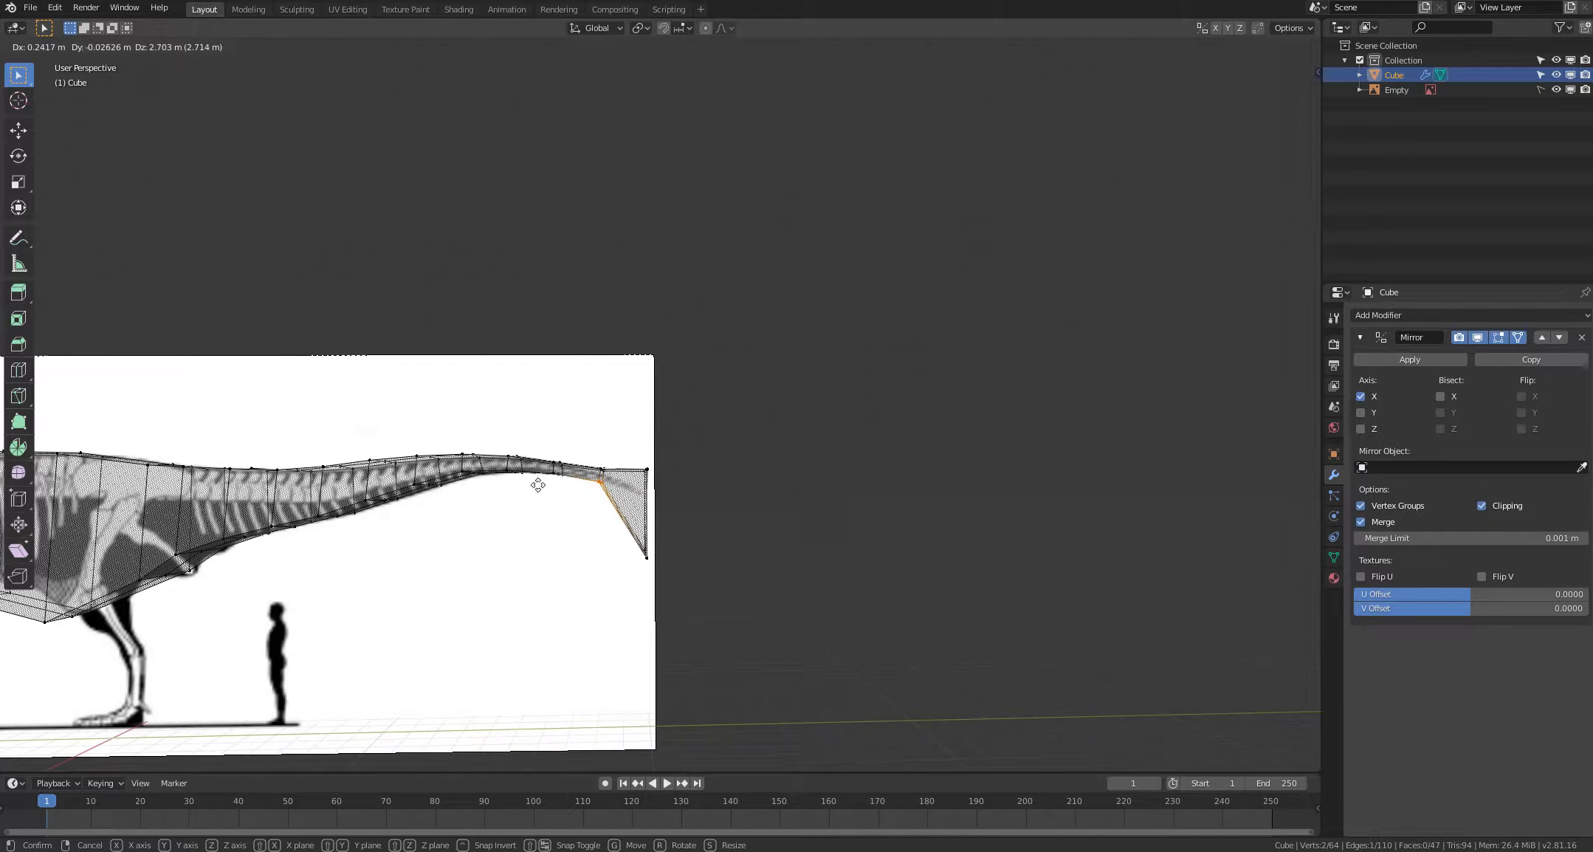
{"action": "left_click", "coordinate": [537, 483]}
{"action": "left_click", "coordinate": [535, 552]}
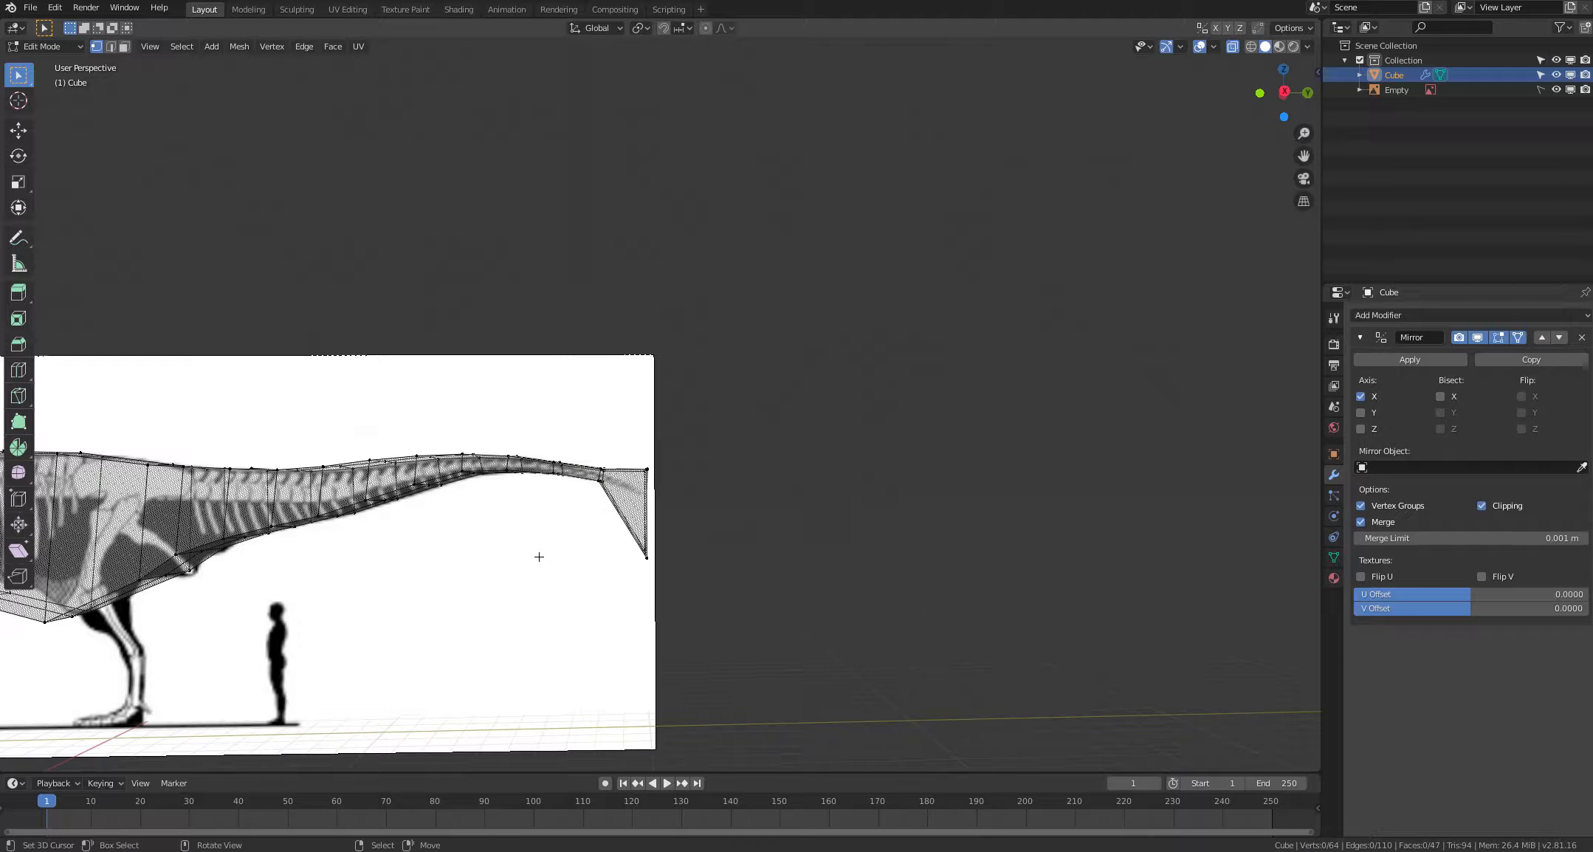
Step: Select the two top vertices of the ninth tail loop and lower them slightly onto the tail's upper outline
{"action": "key", "text": "c"}
{"action": "key", "text": "Escape"}
{"action": "key", "text": "alt+a"}
{"action": "key", "text": "c"}
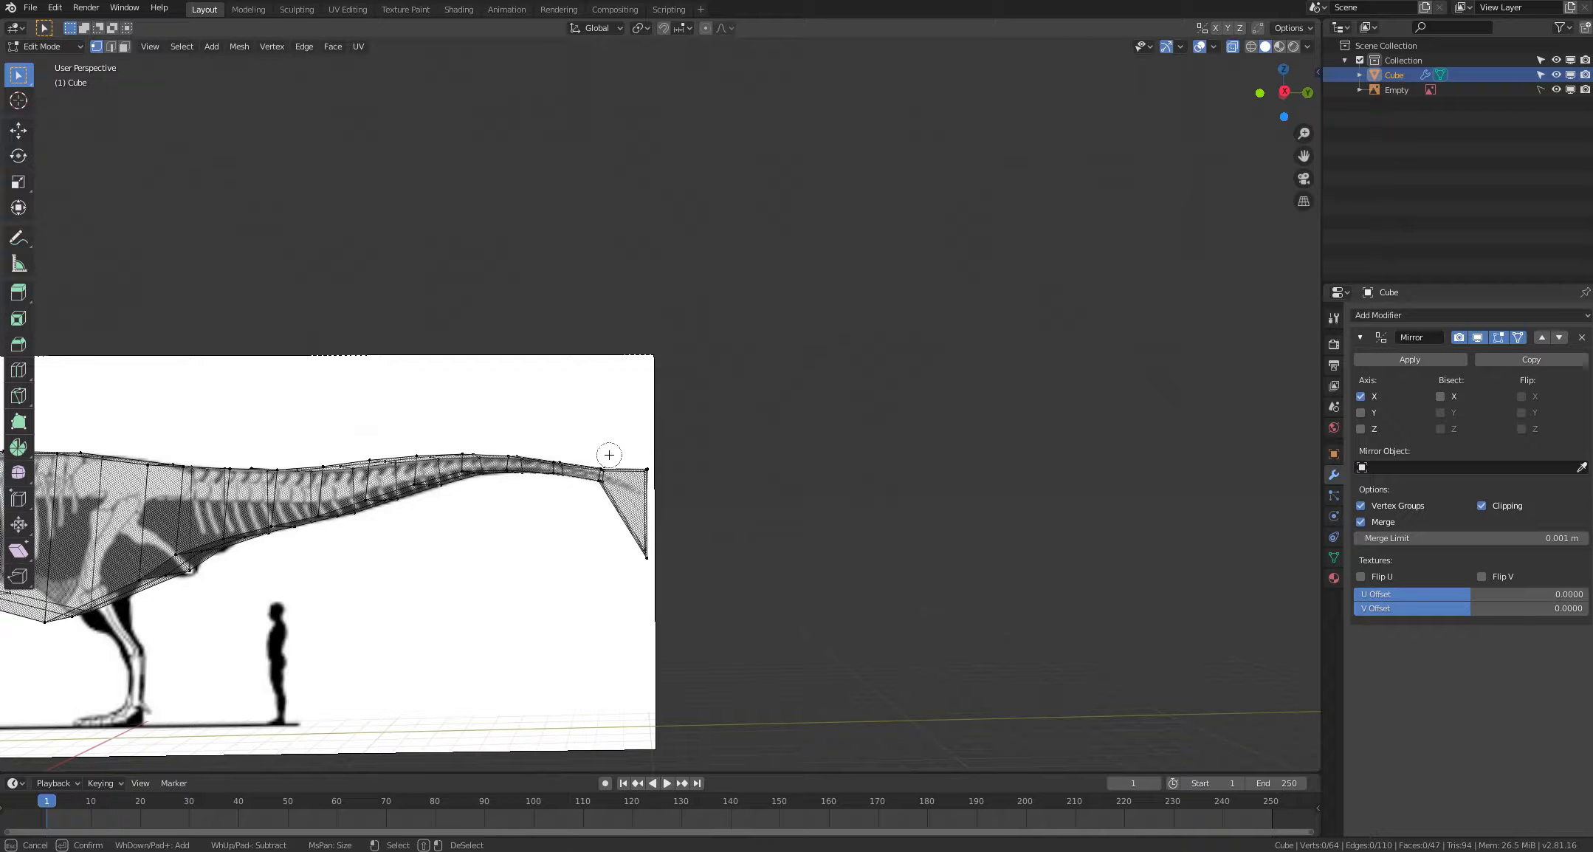
{"action": "left_click_drag", "start_coordinate": [608, 461], "coordinate": [544, 589]}
{"action": "key", "text": "Escape"}
{"action": "key", "text": "g"}
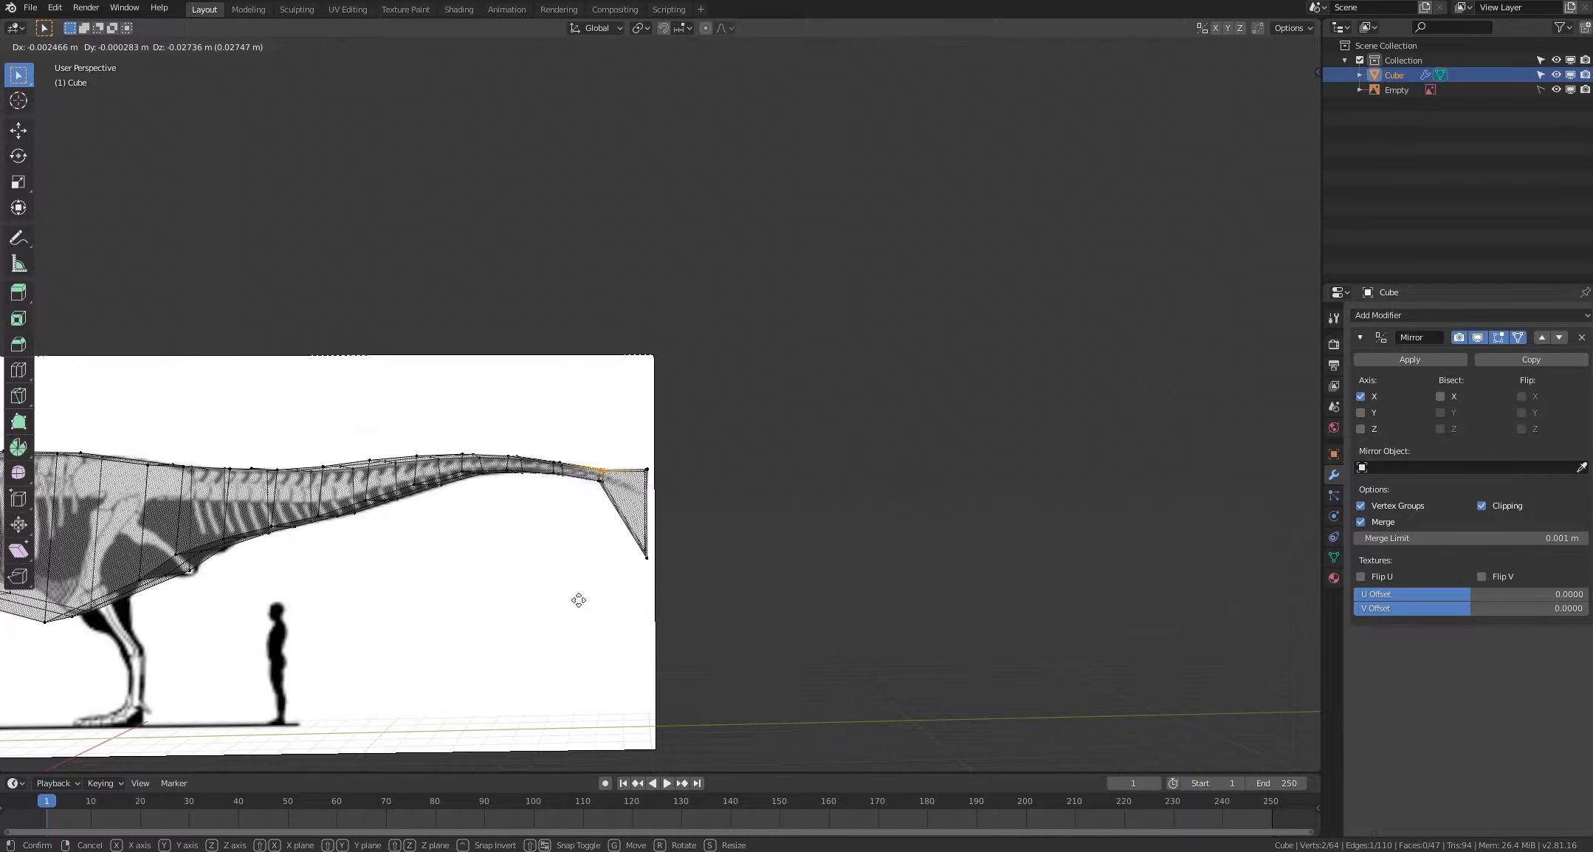
{"action": "left_click", "coordinate": [579, 603]}
{"action": "key", "text": "alt+a"}
Step: Select the bottom vertices at the tail's end and raise them to just below the drawn tail tip
{"action": "middle_click_drag", "start_coordinate": [576, 630], "coordinate": [575, 627]}
{"action": "key", "text": "c"}
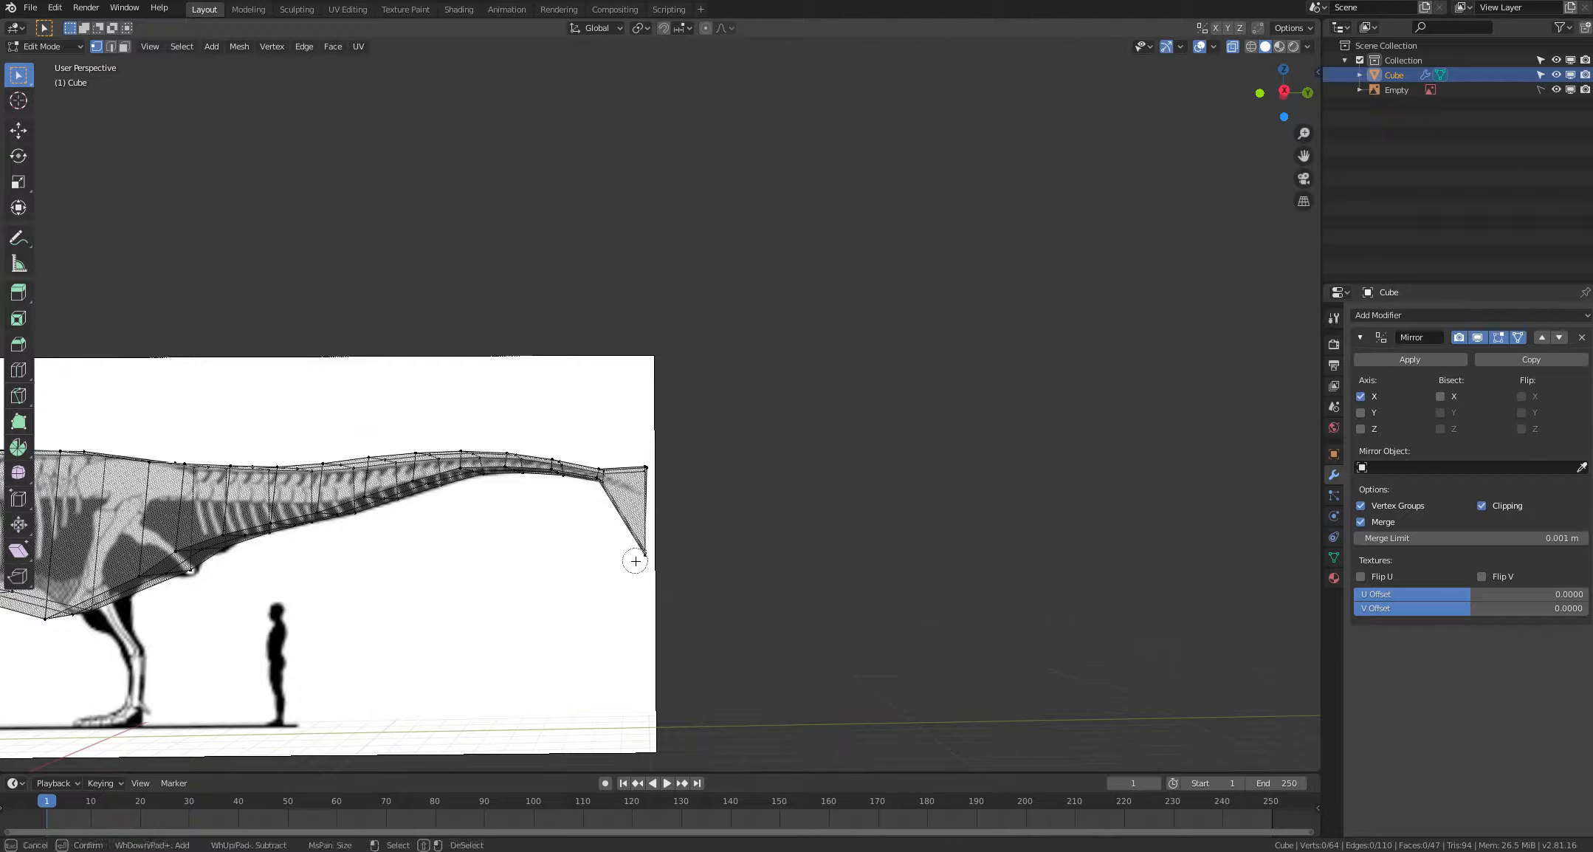
{"action": "key", "text": "Escape"}
{"action": "key", "text": "g"}
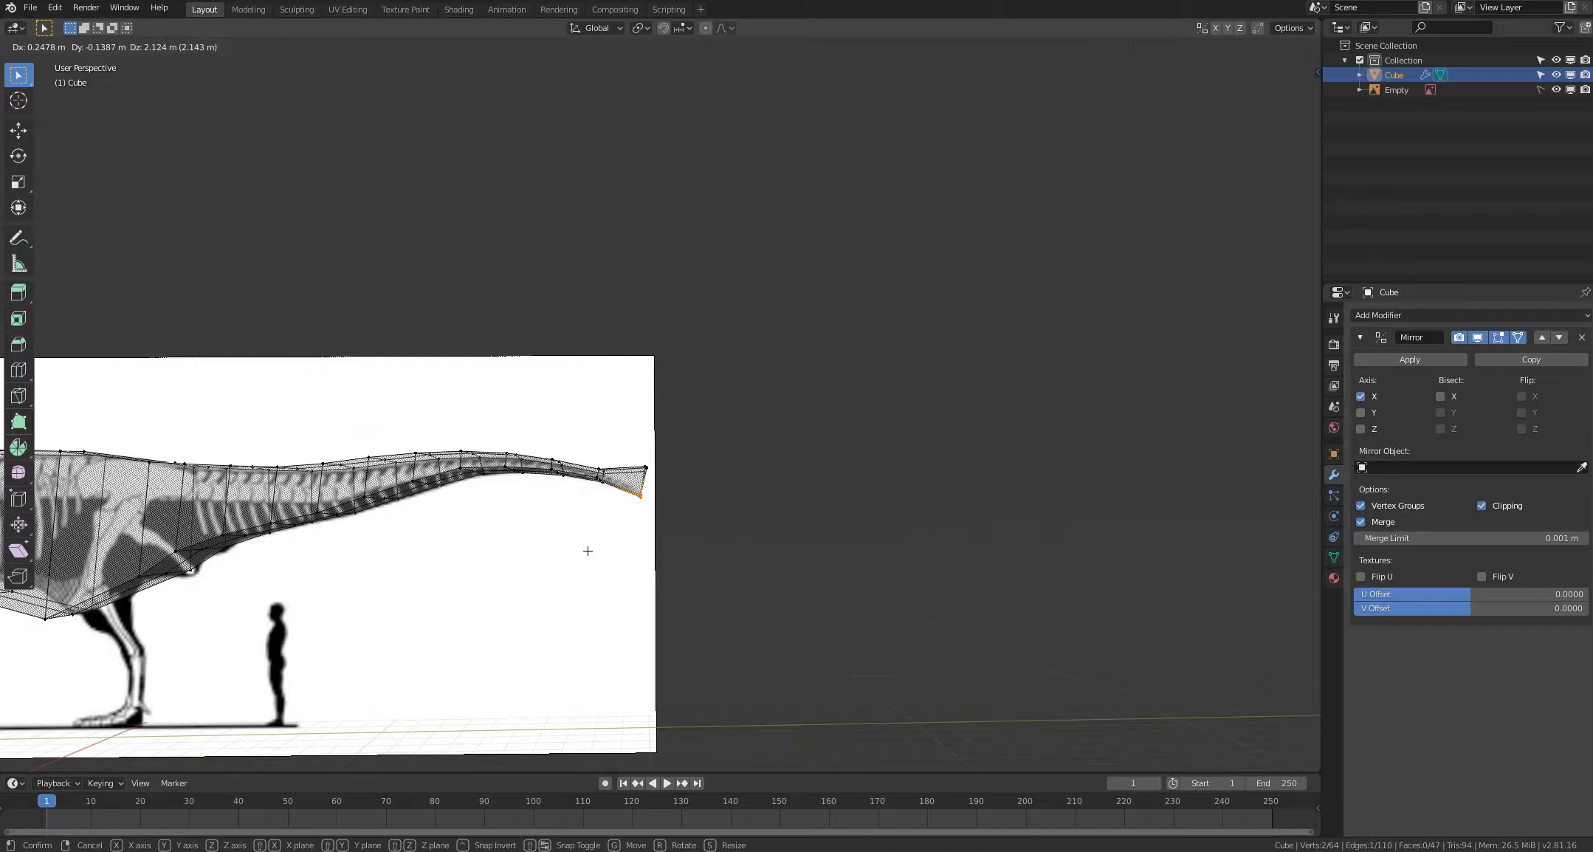
{"action": "left_click", "coordinate": [588, 551]}
{"action": "key", "text": "alt+a"}
Step: Lower the top vertices at the tail's end onto the bottom ones to form a pointed tip in side view
{"action": "key", "text": "c"}
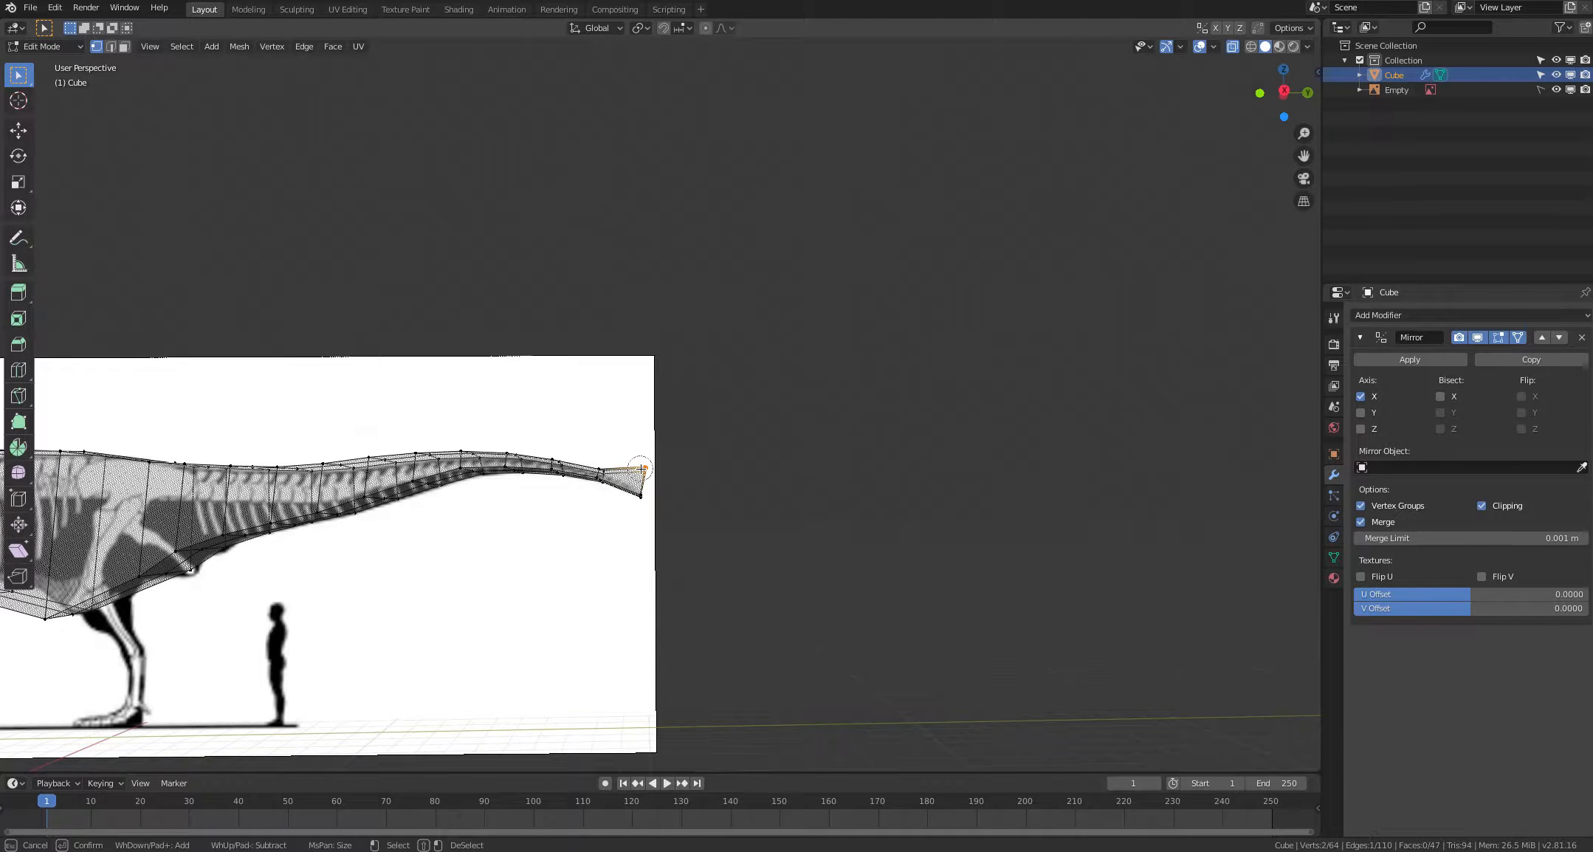
{"action": "right_click", "coordinate": [696, 496]}
{"action": "key", "text": "g"}
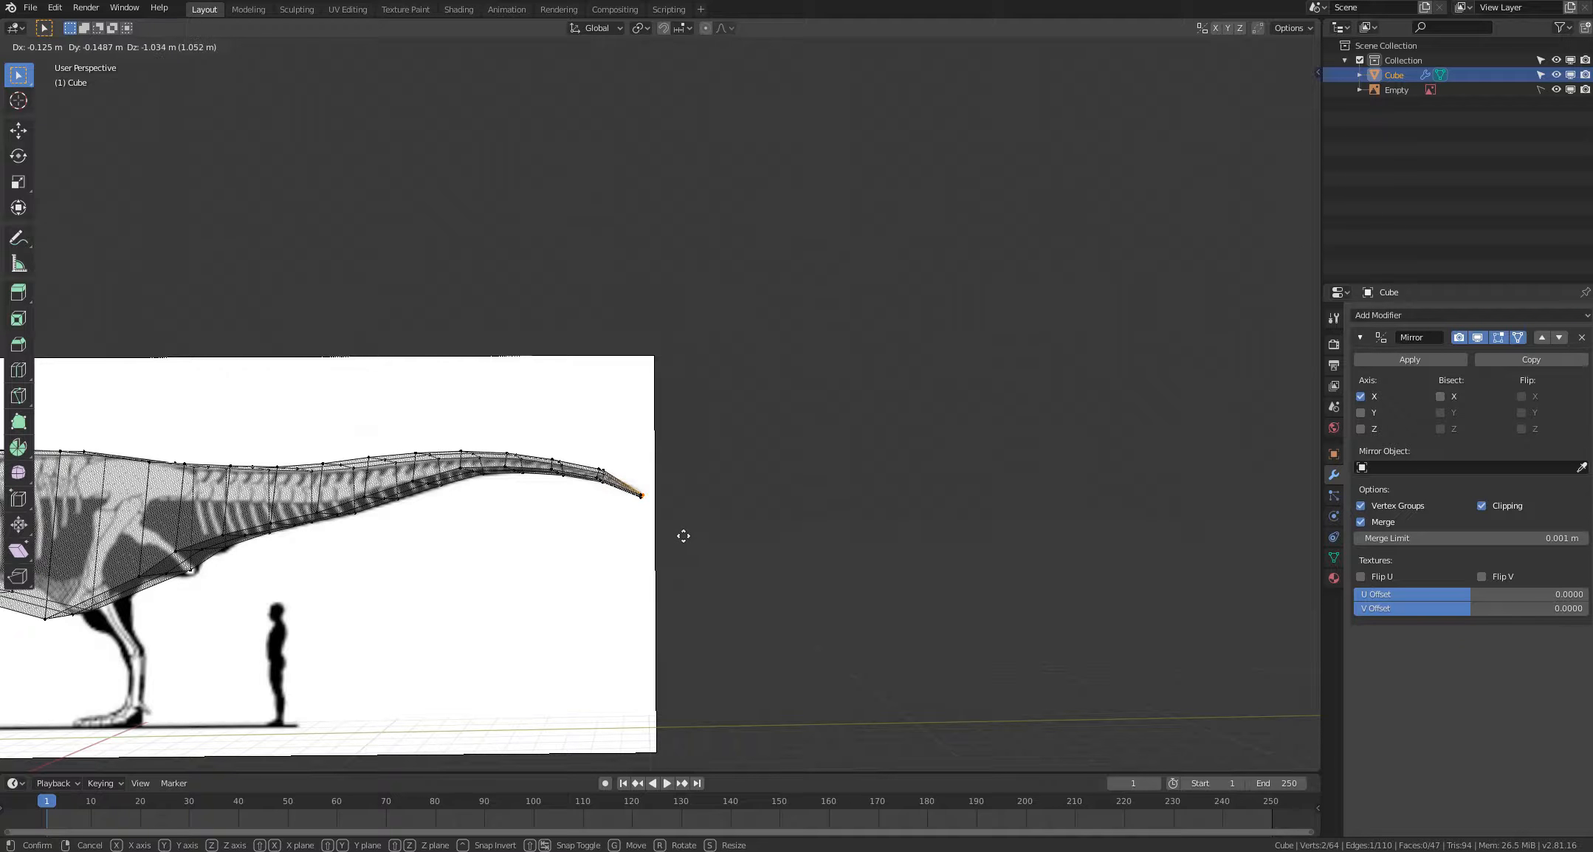
{"action": "left_click", "coordinate": [681, 537]}
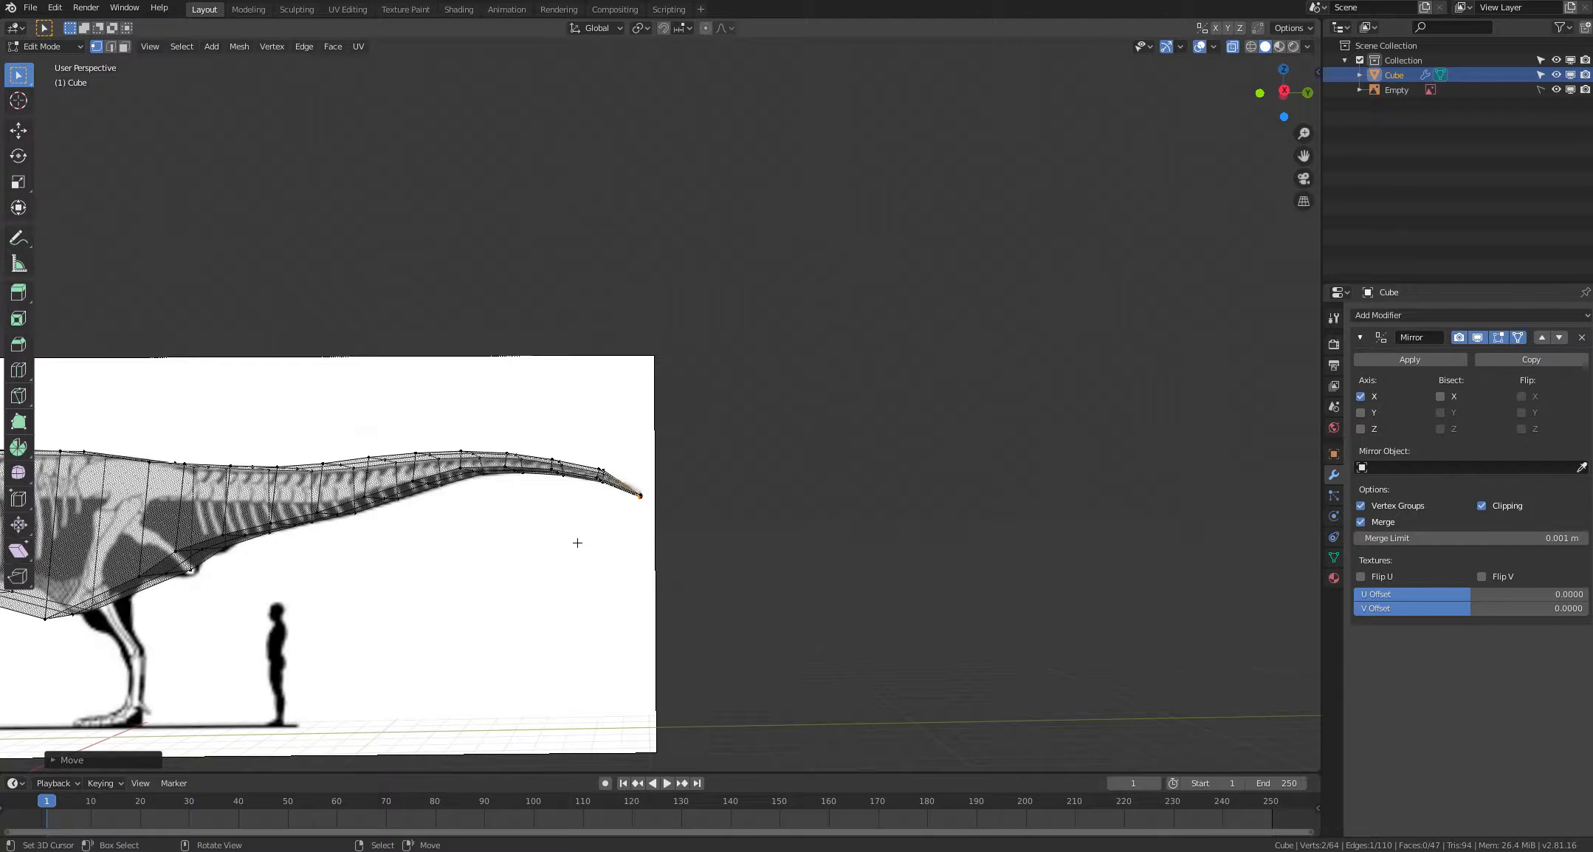
{"action": "key", "text": "alt+a"}
Step: Examine the fitted tail from the side, behind and above, and turn X-ray off to check the solid shape
{"action": "middle_click_drag", "start_coordinate": [621, 535], "coordinate": [462, 587]}
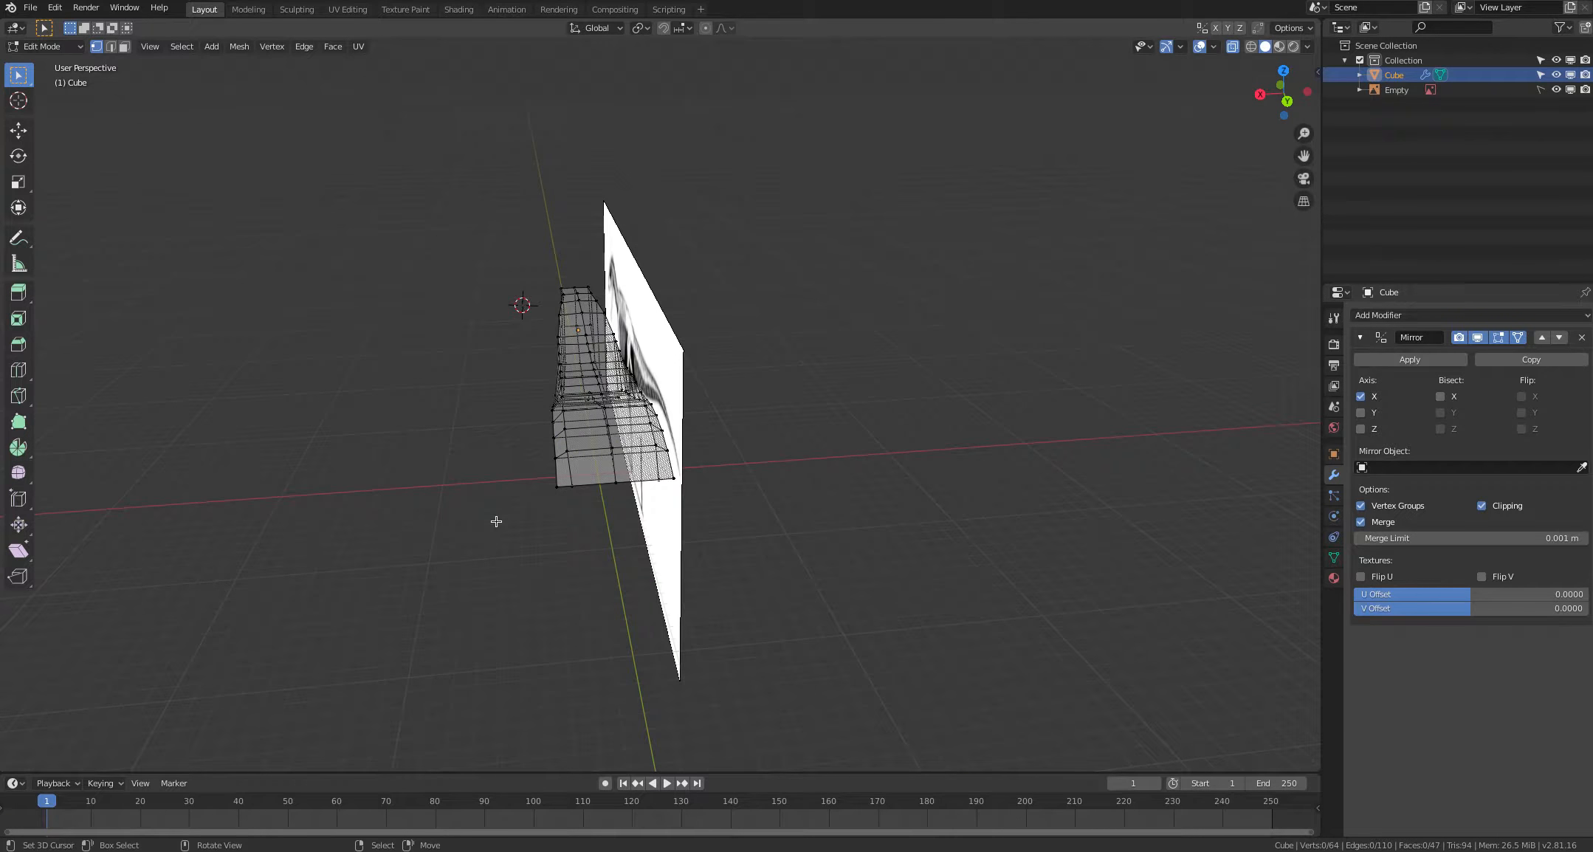
{"action": "middle_click_drag", "start_coordinate": [496, 521], "coordinate": [680, 491]}
{"action": "key", "text": "alt+z"}
{"action": "scroll", "coordinate": [680, 492], "scroll_direction": "down", "scroll_amount": 2}
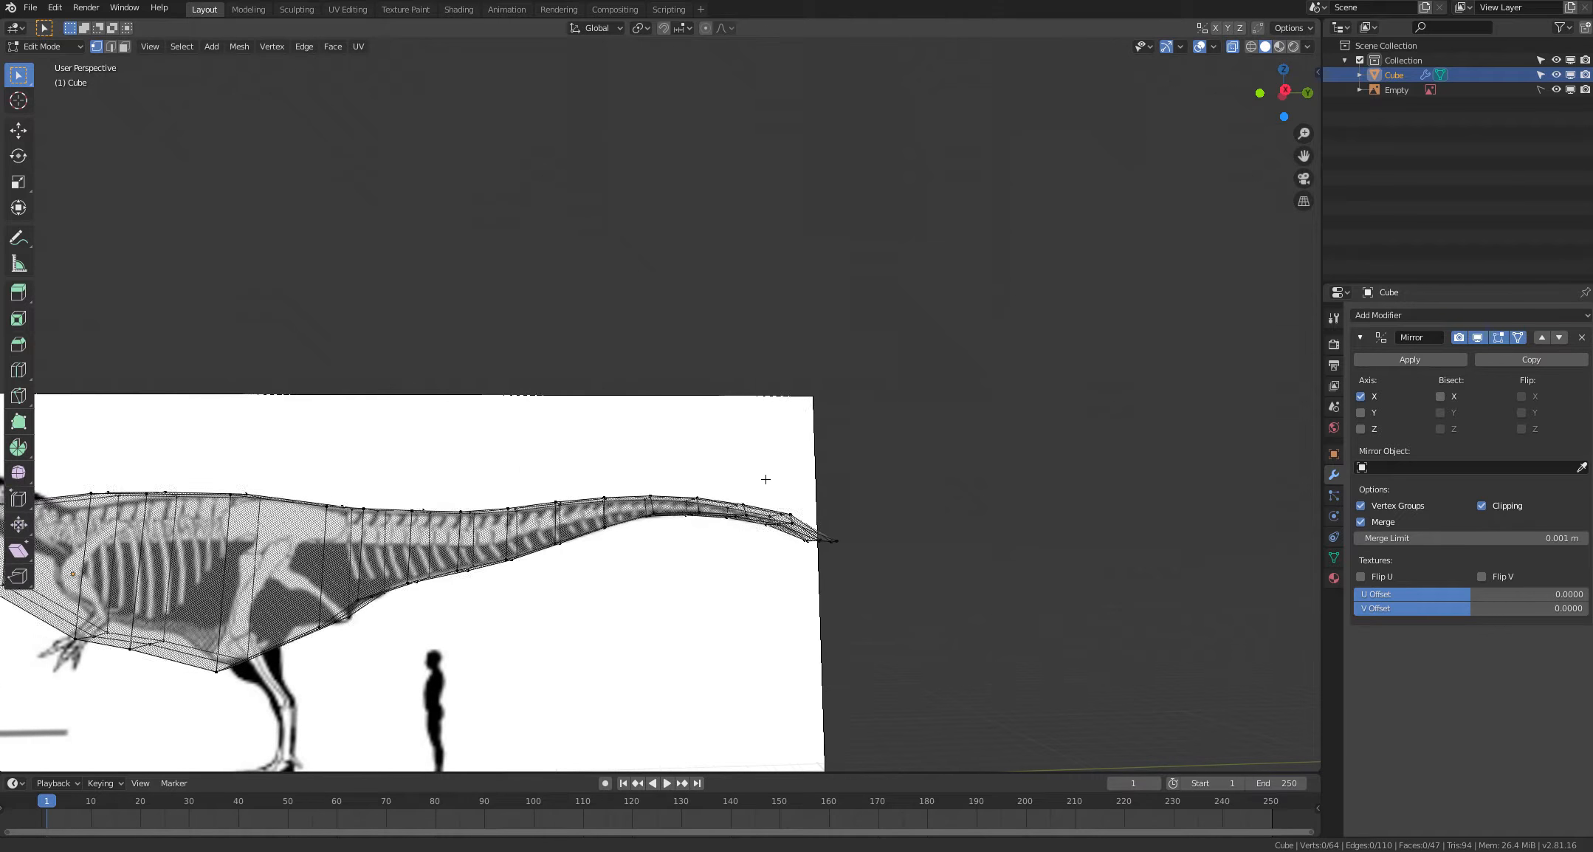
{"action": "scroll", "coordinate": [597, 502], "scroll_direction": "up", "scroll_amount": 3}
{"action": "scroll", "coordinate": [596, 502], "scroll_direction": "down", "scroll_amount": 1}
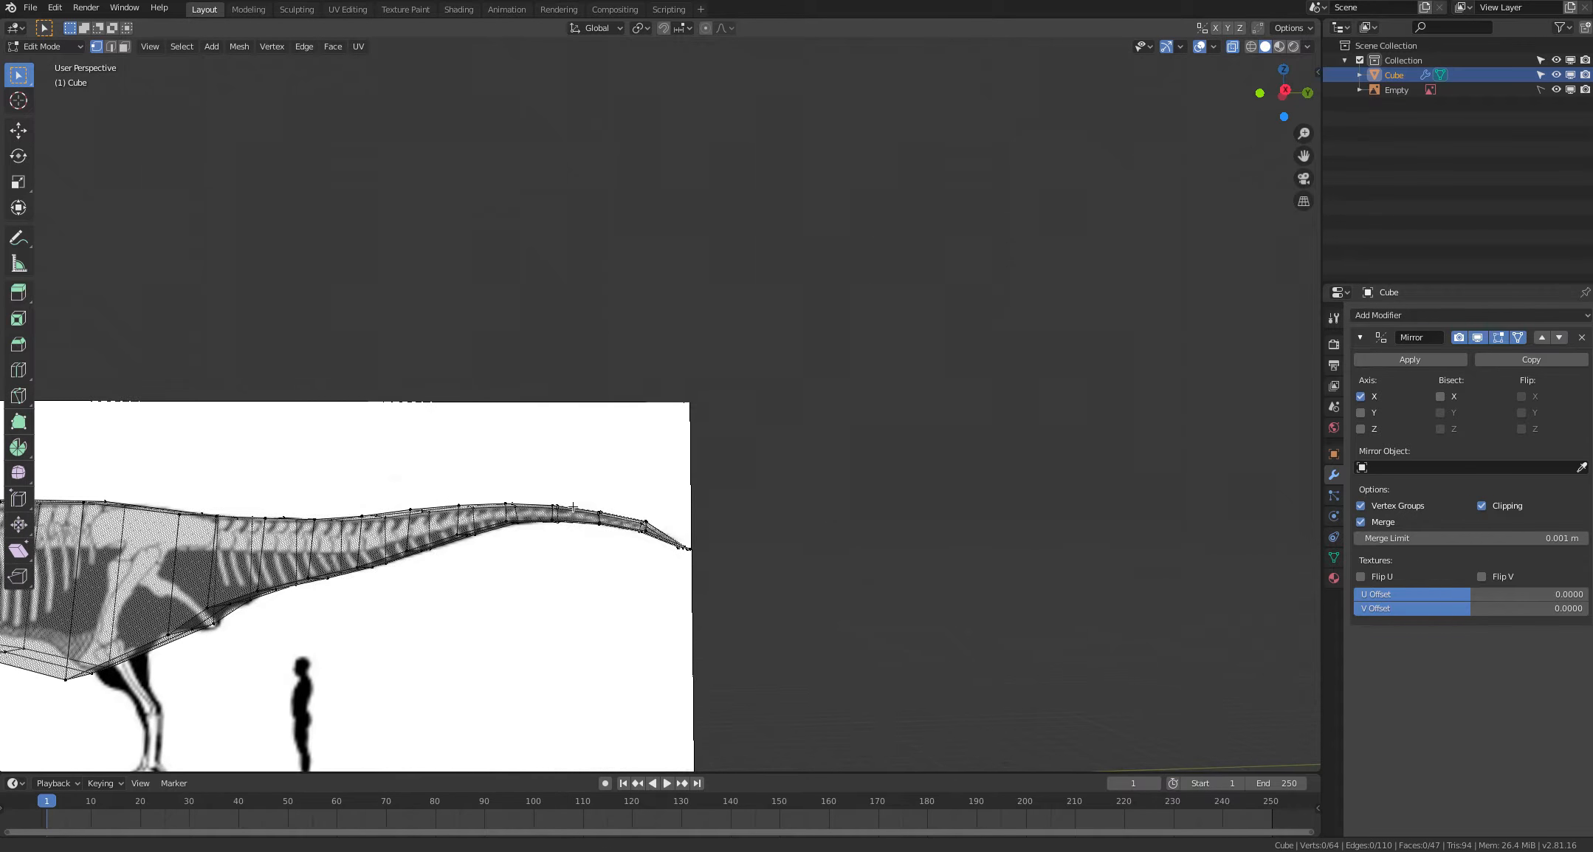
{"action": "scroll", "coordinate": [627, 496], "scroll_direction": "up", "scroll_amount": 2}
{"action": "scroll", "coordinate": [729, 480], "scroll_direction": "up", "scroll_amount": 2}
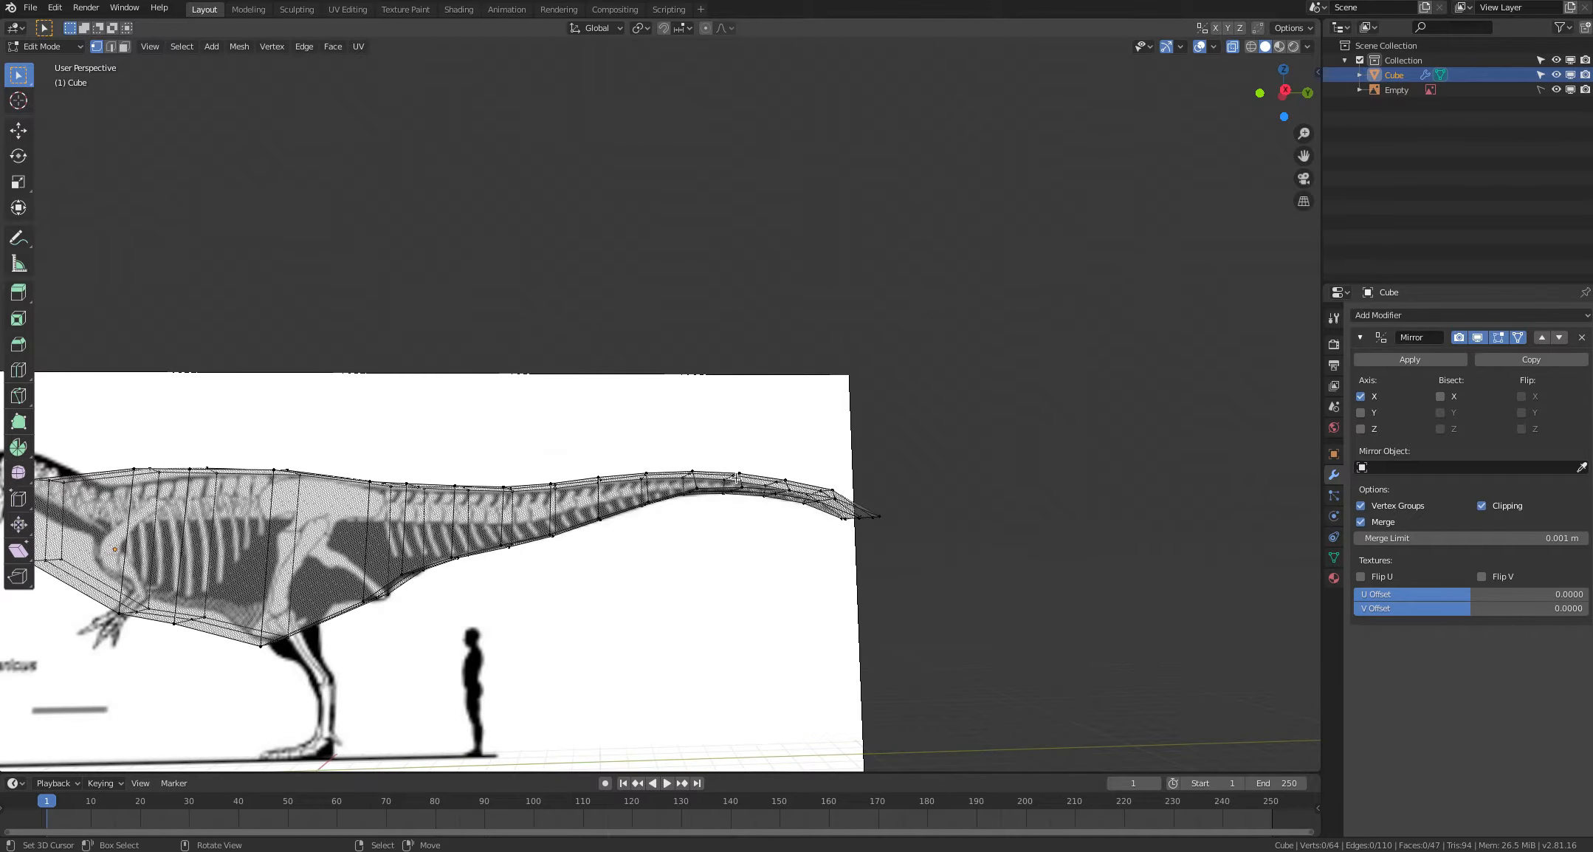
{"action": "key", "text": "alt+z"}
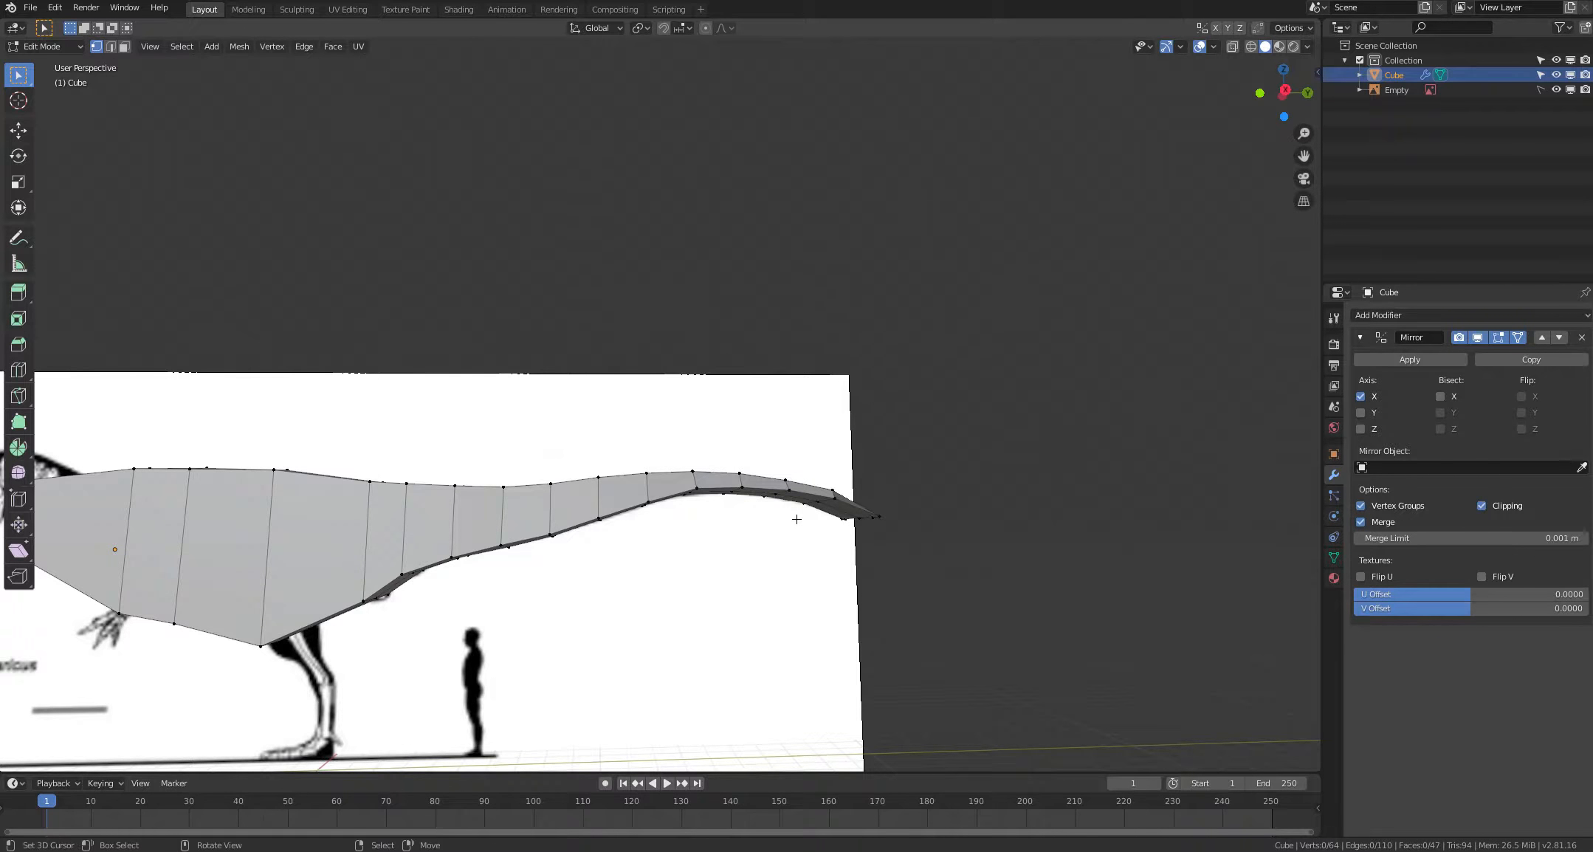
{"action": "middle_click_drag", "start_coordinate": [797, 519], "coordinate": [630, 617]}
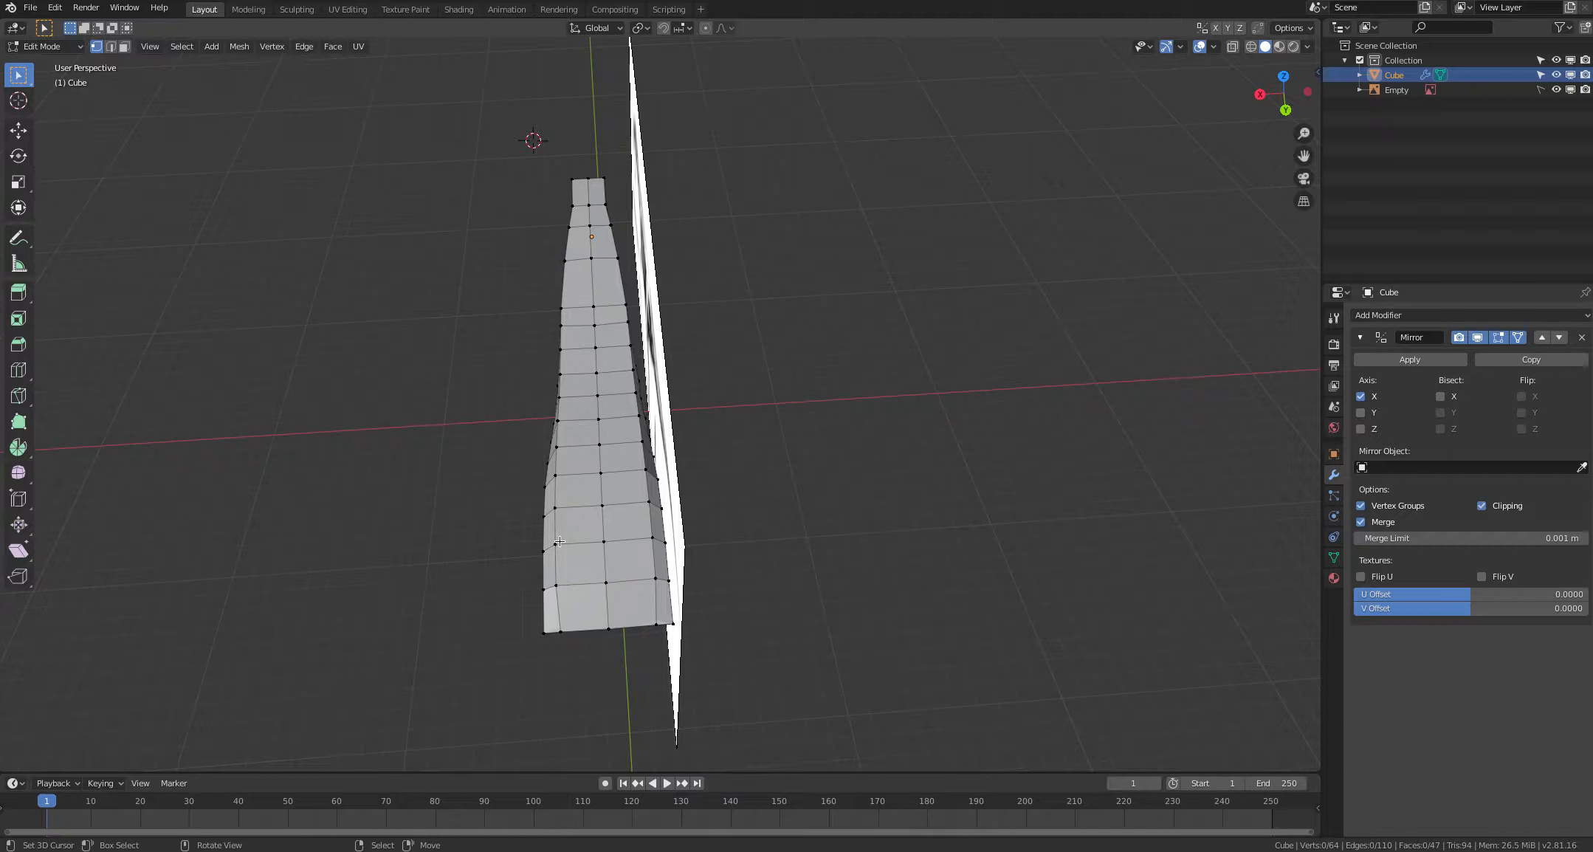
Step: From below, move the lower outer vertices of the tail's end and of the adjacent loop inward to narrow the tip
{"action": "middle_click_drag", "start_coordinate": [559, 541], "coordinate": [591, 367]}
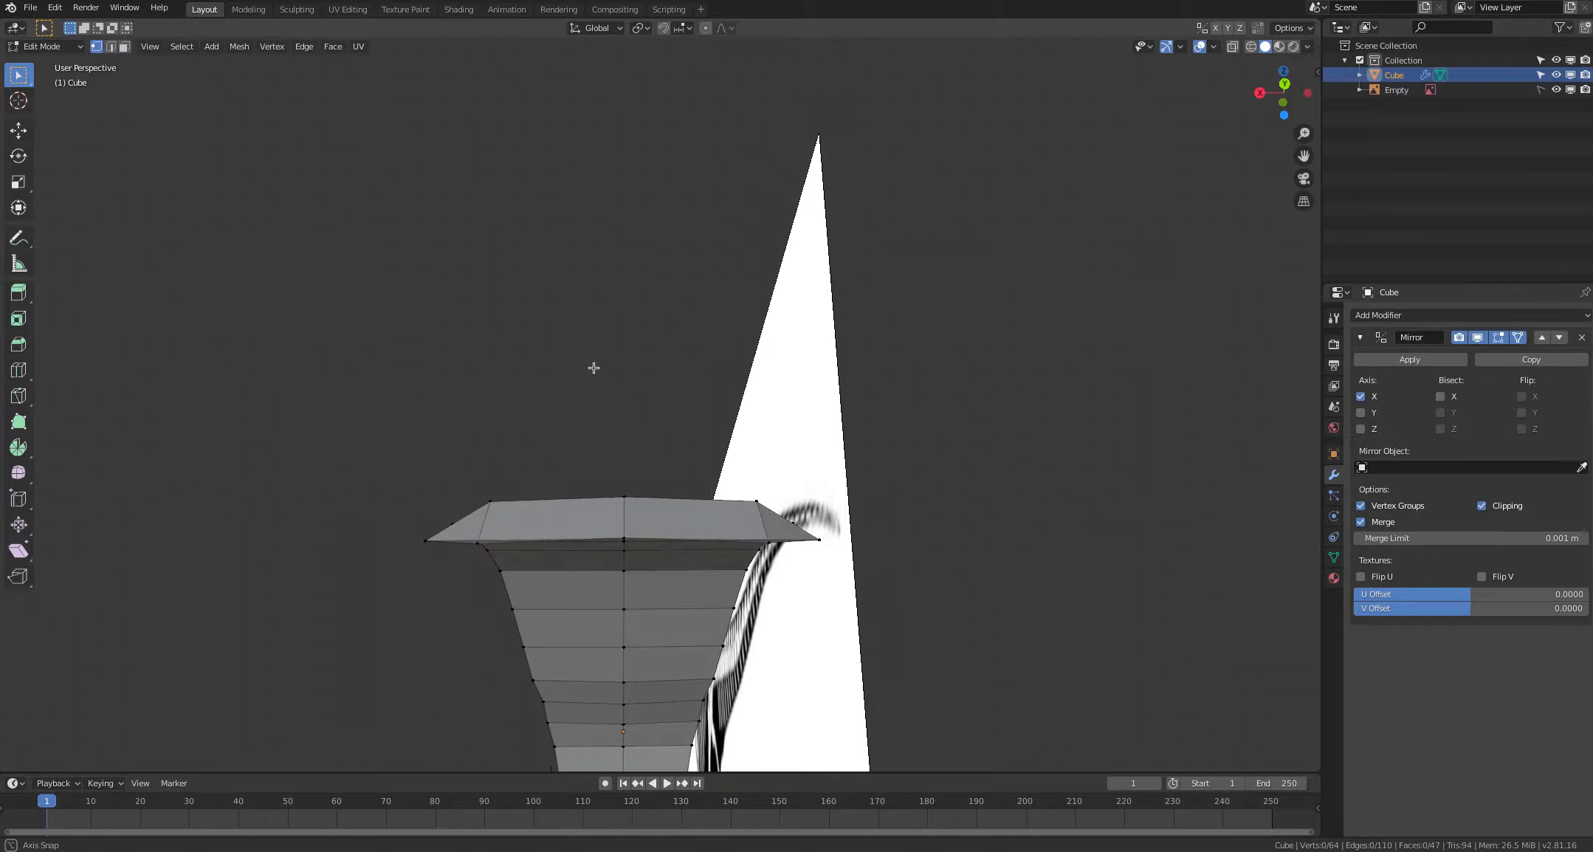
{"action": "left_click", "coordinate": [437, 545]}
{"action": "key", "text": "g"}
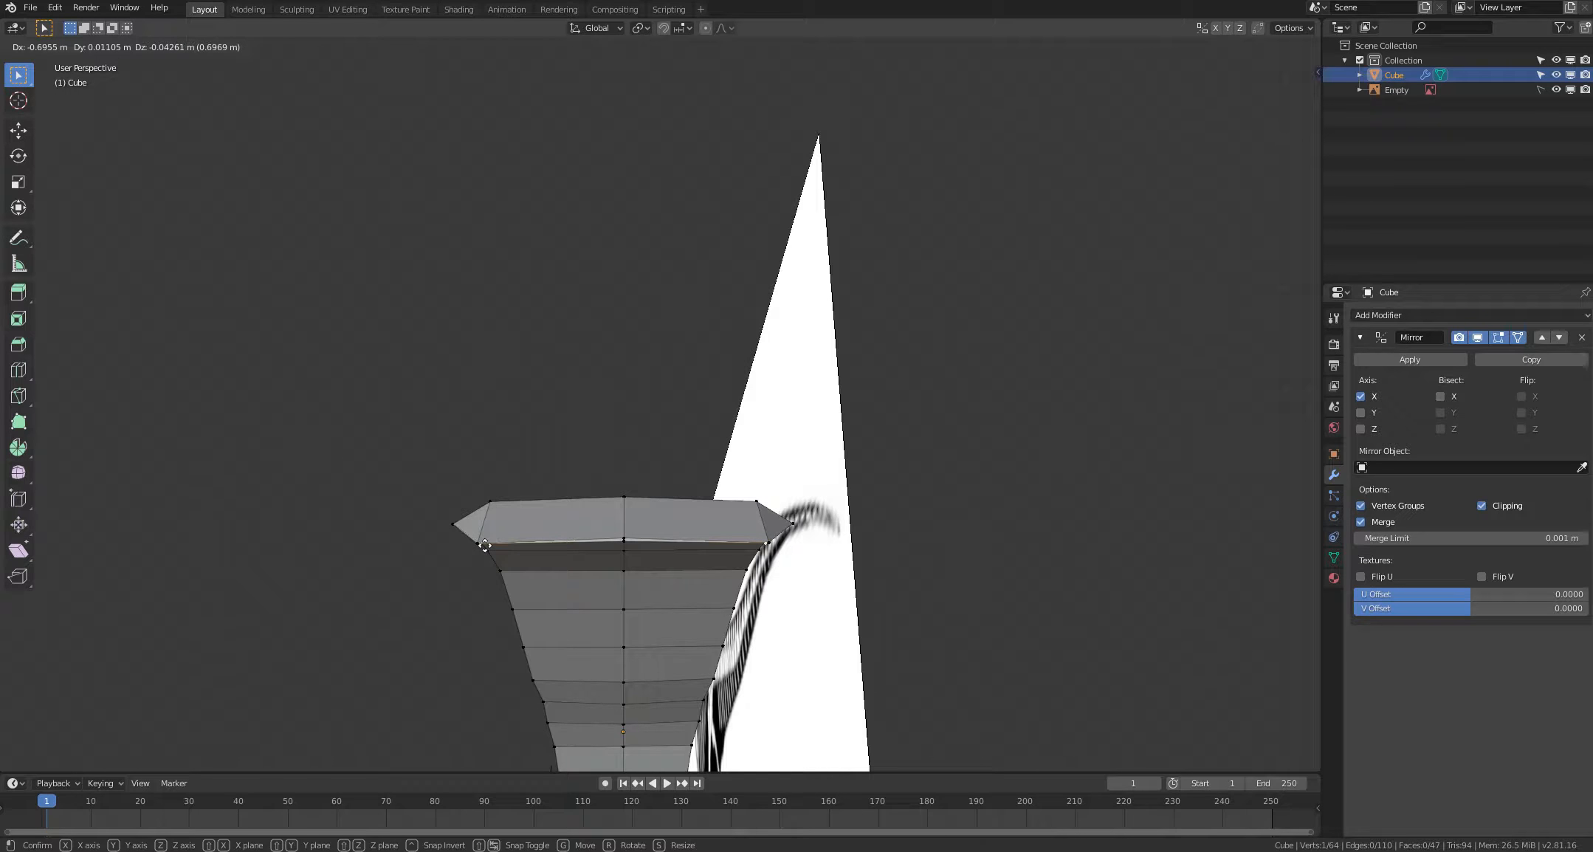
{"action": "left_click", "coordinate": [484, 545]}
{"action": "middle_click_drag", "start_coordinate": [484, 546], "coordinate": [483, 244]}
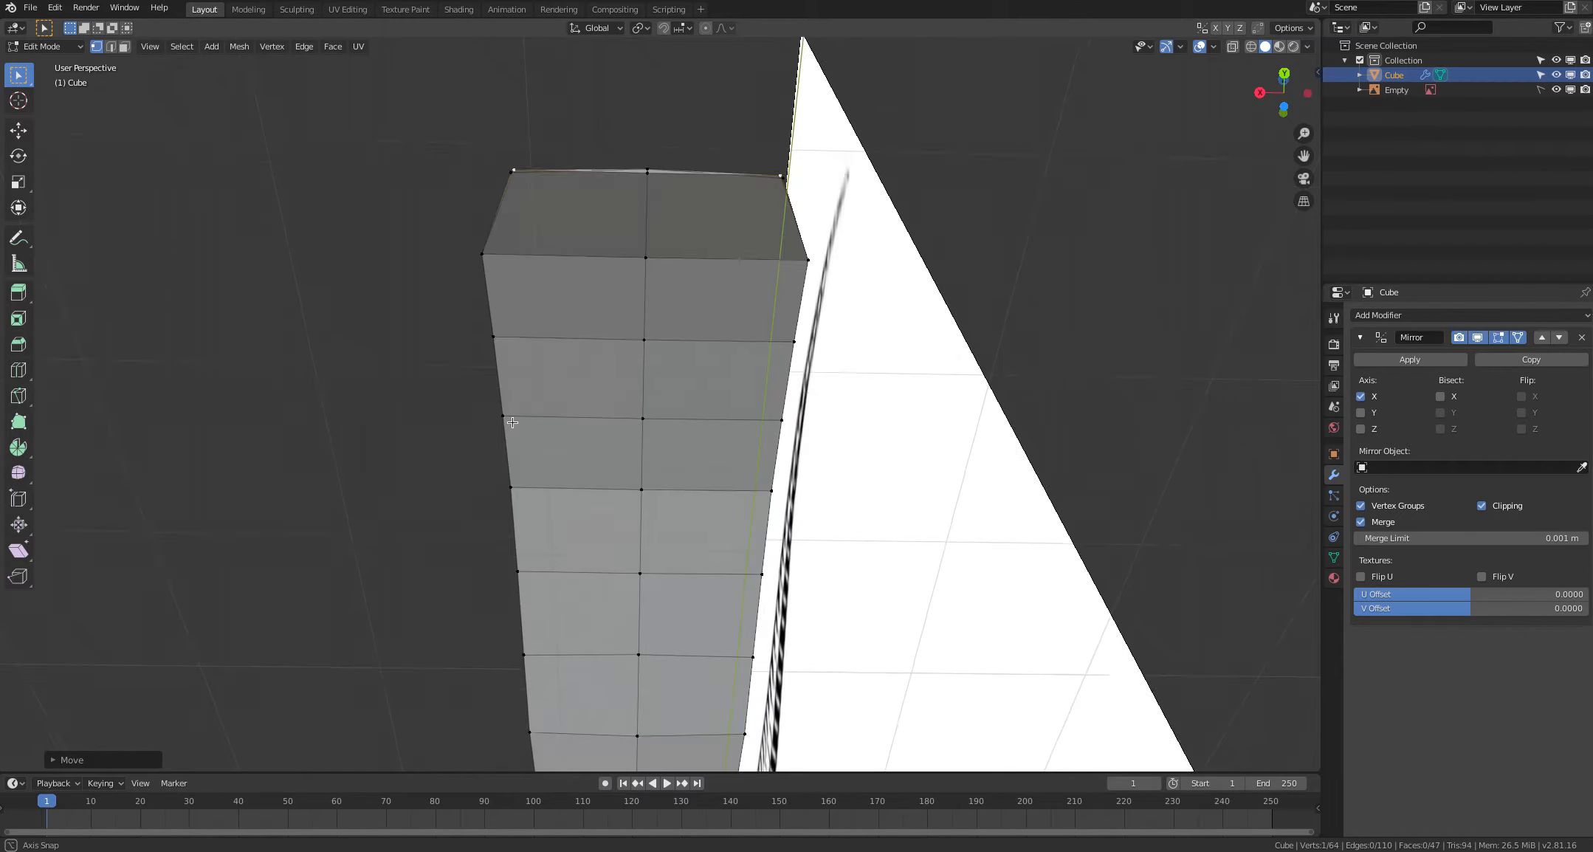
{"action": "key", "text": "g"}
{"action": "key", "text": "x"}
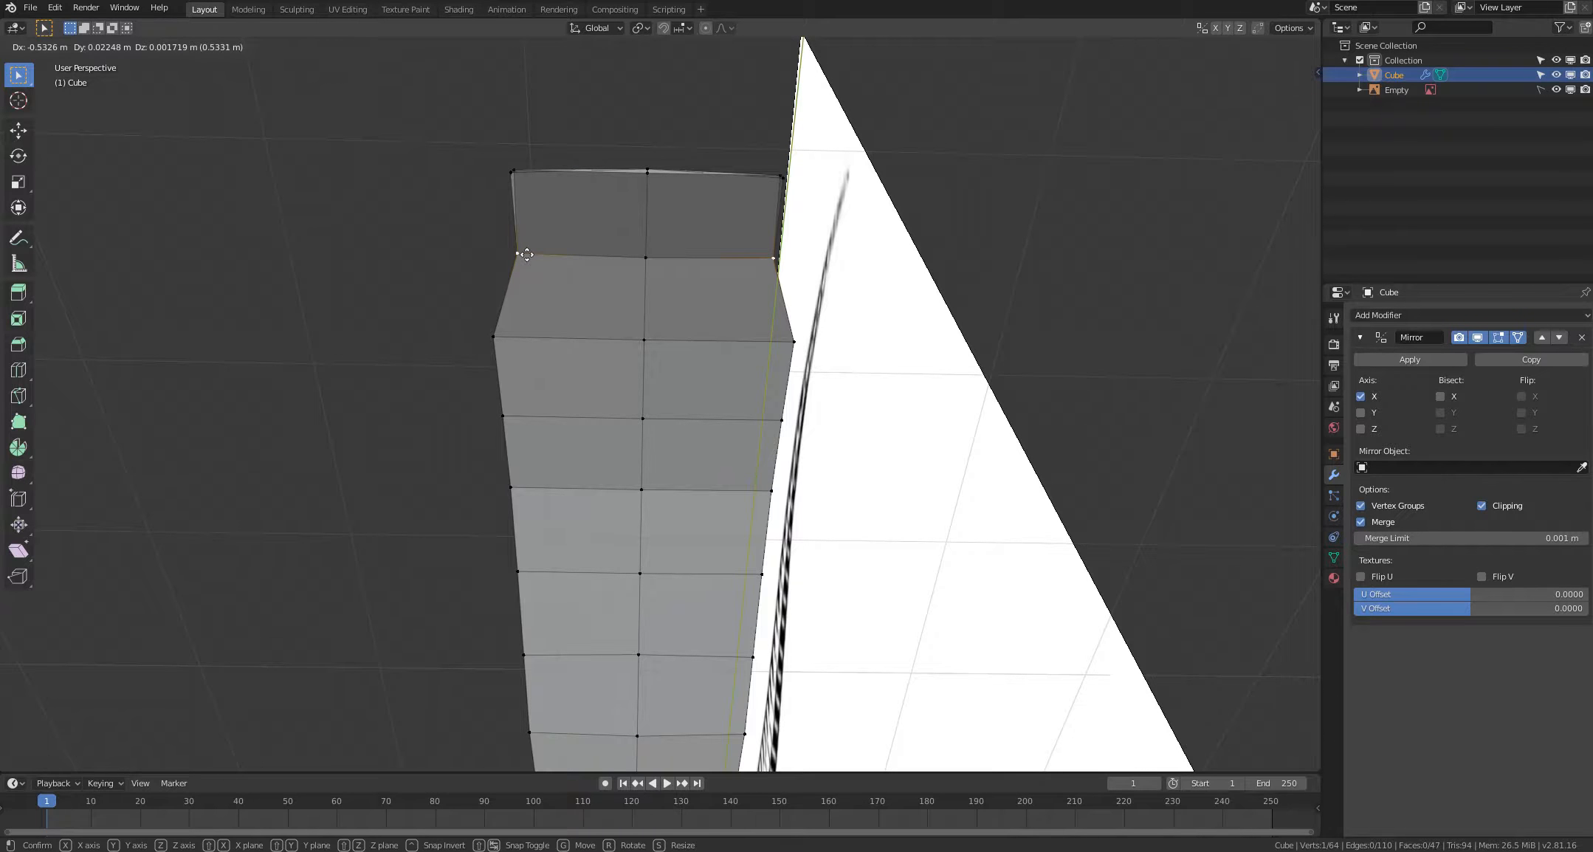
{"action": "left_click", "coordinate": [524, 298]}
Step: Turn X-ray on and move the lower outer vertices of the third and fourth loops from the tail tip inward
{"action": "middle_click_drag", "start_coordinate": [523, 298], "coordinate": [519, 284]}
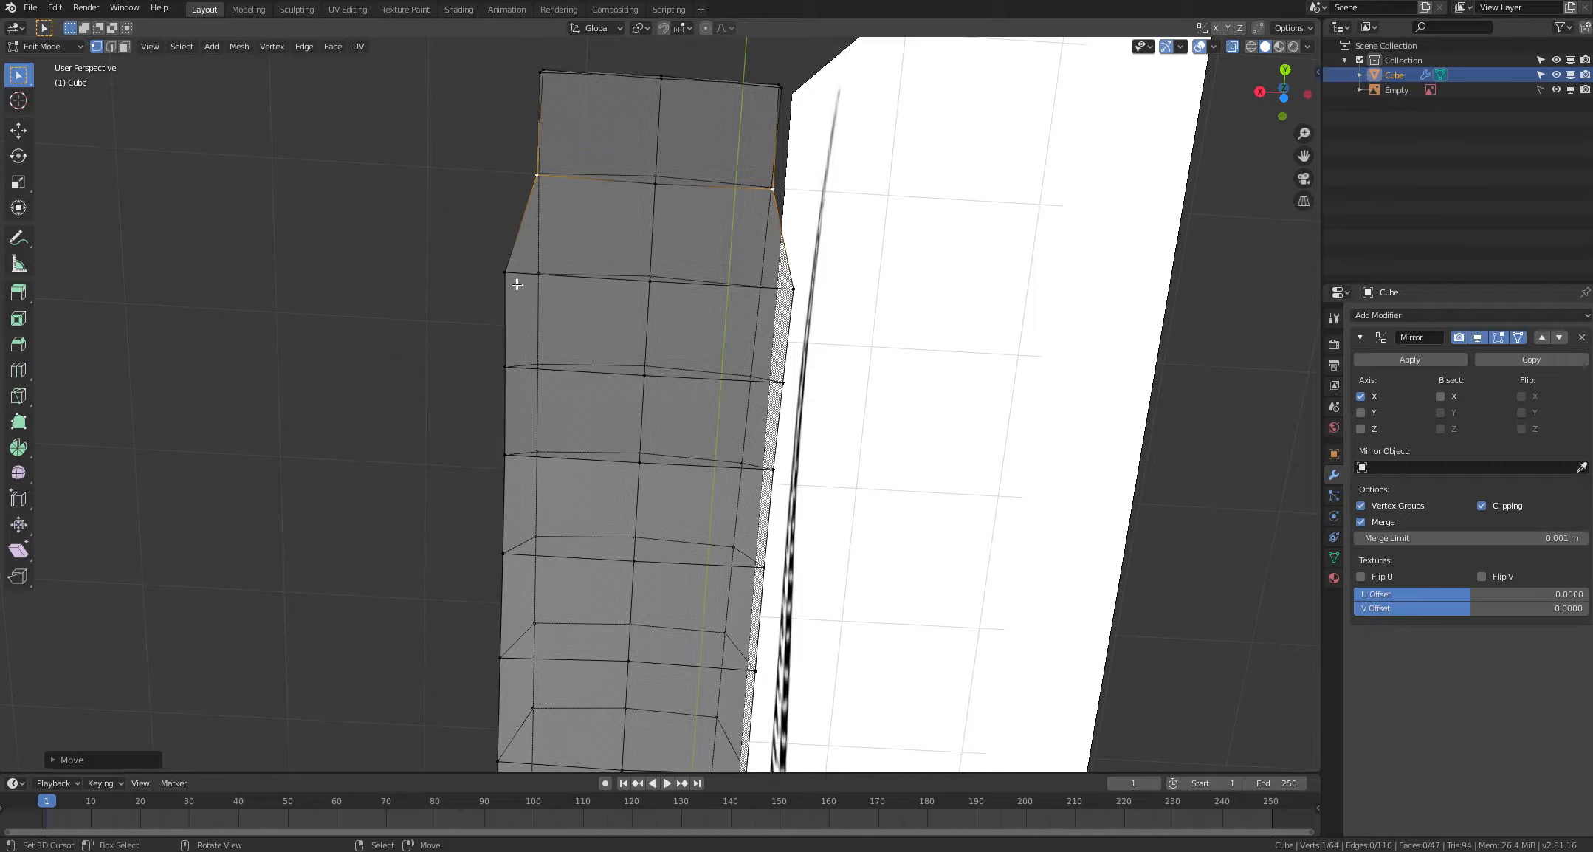
{"action": "key", "text": "g"}
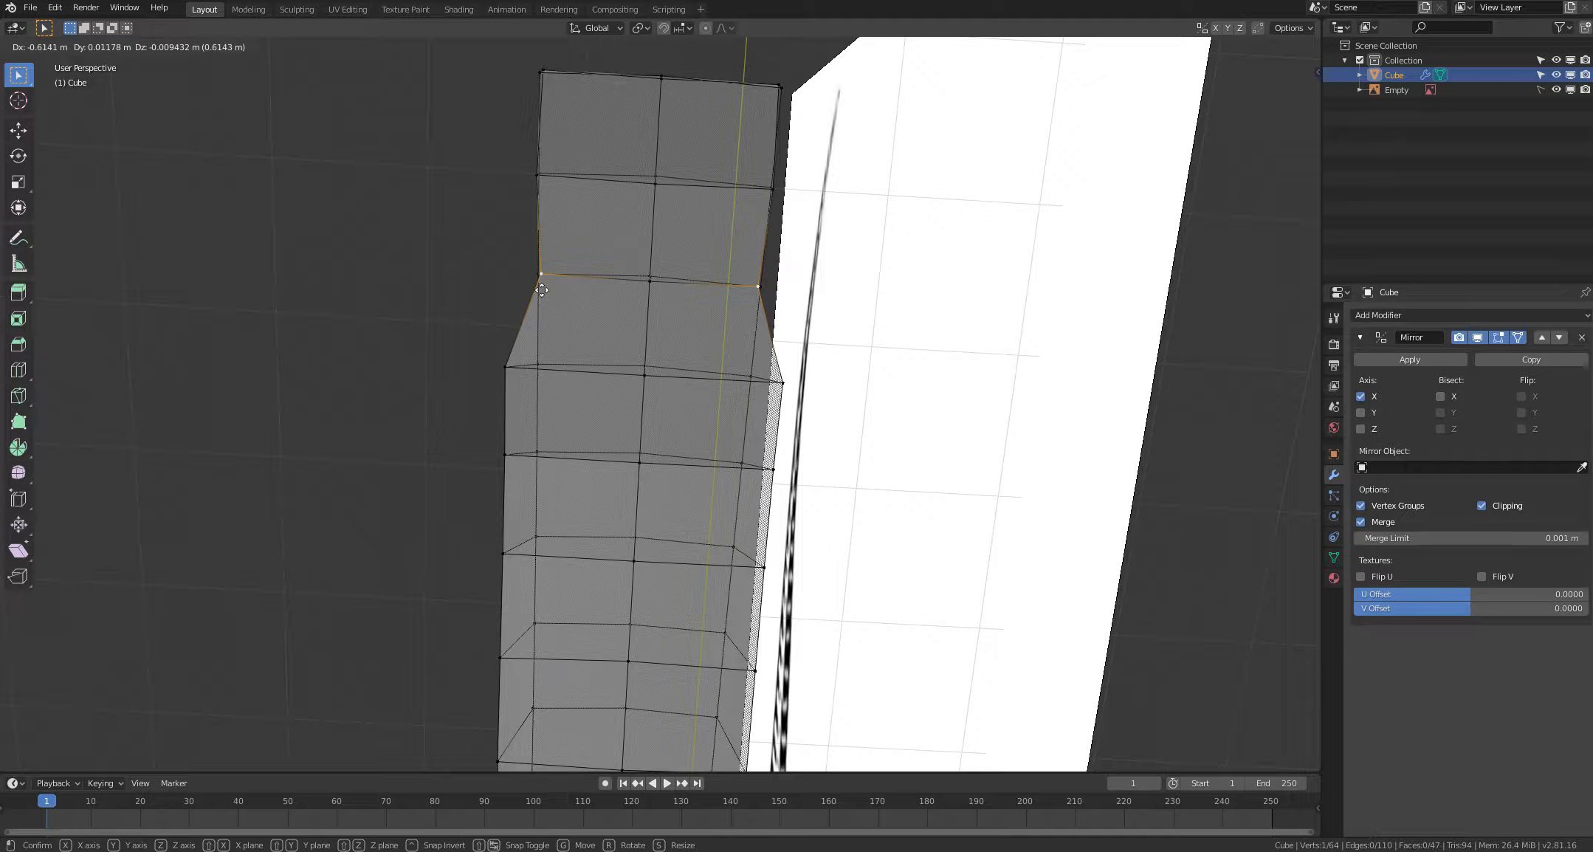
{"action": "right_click_drag", "start_coordinate": [542, 290], "coordinate": [541, 291]}
{"action": "right_click_drag", "start_coordinate": [511, 378], "coordinate": [543, 375]}
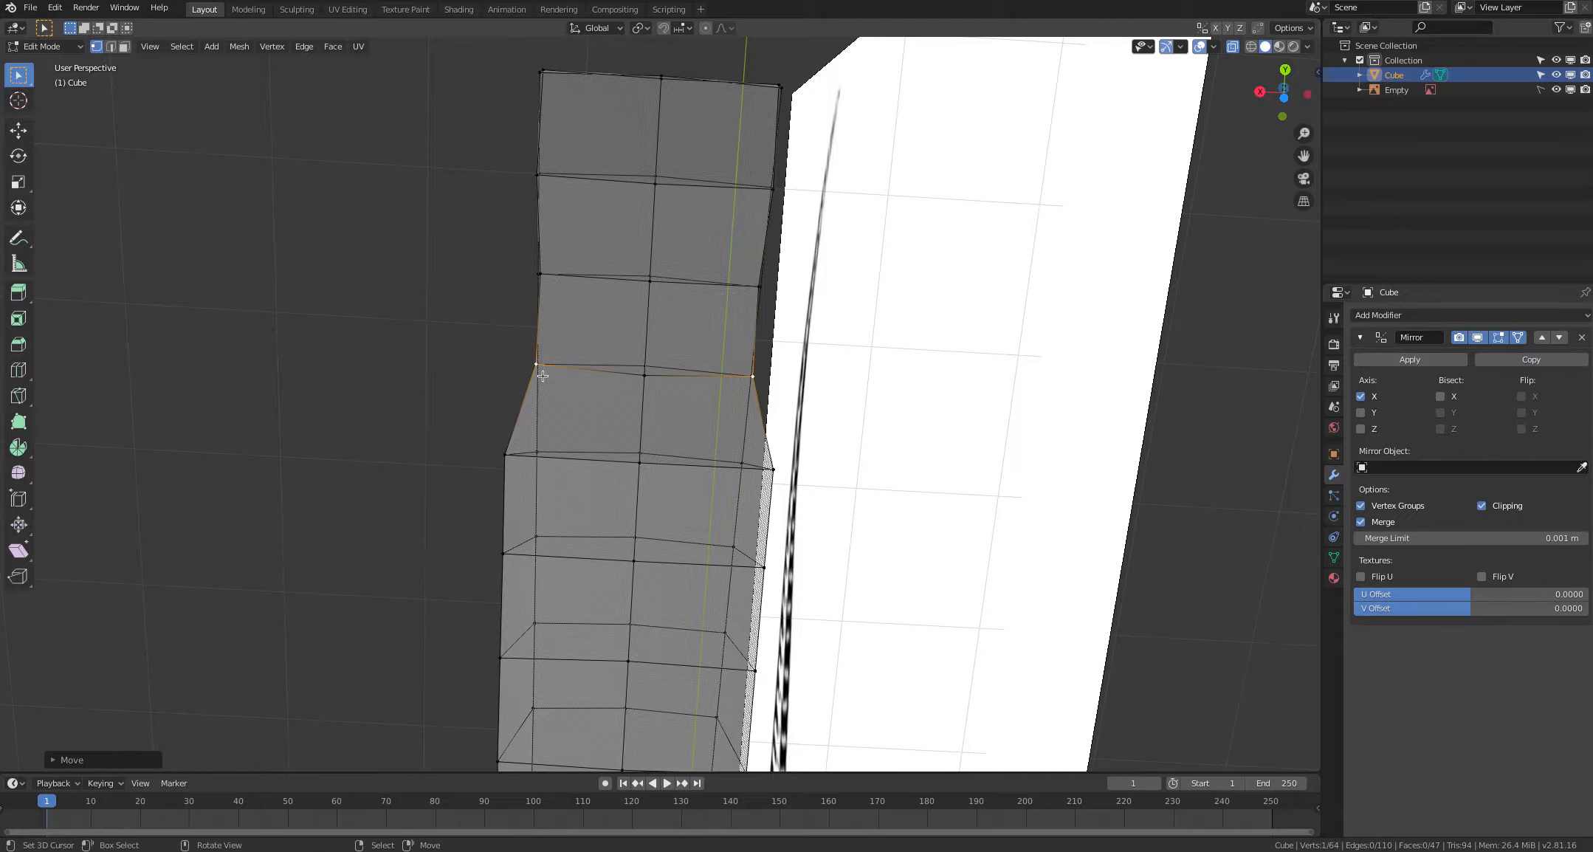
Step: Move the lower outer vertices of the fifth and sixth loops from the tail tip inward, in line with the upper ones
{"action": "middle_click_drag", "start_coordinate": [543, 376], "coordinate": [539, 336]}
{"action": "key", "text": "g"}
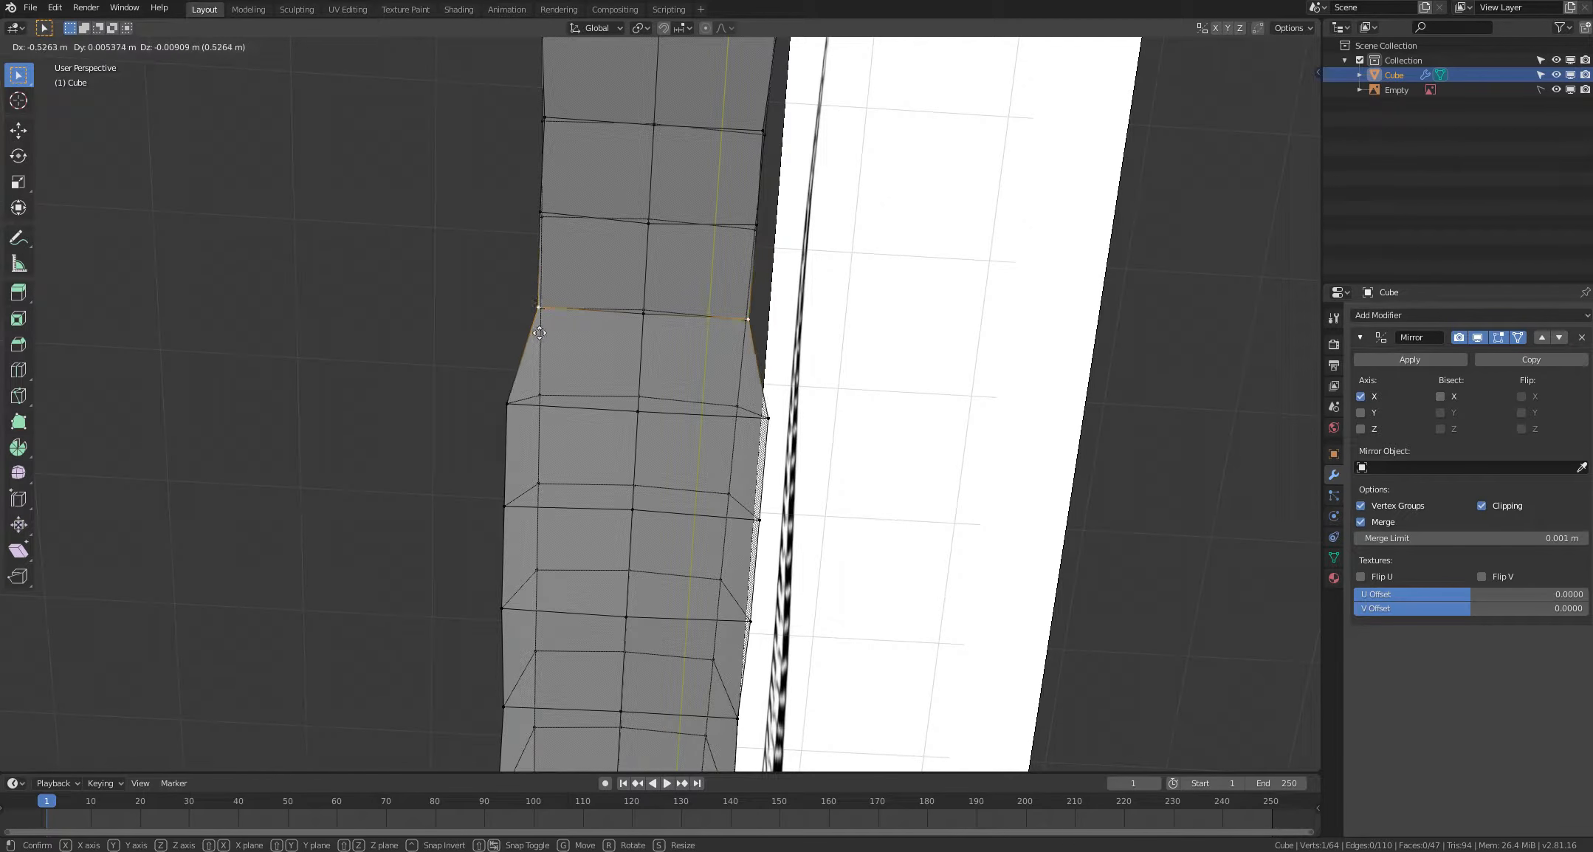
{"action": "right_click_drag", "start_coordinate": [540, 333], "coordinate": [543, 333]}
{"action": "right_click_drag", "start_coordinate": [519, 410], "coordinate": [548, 407]}
{"action": "middle_click_drag", "start_coordinate": [548, 407], "coordinate": [517, 385]}
{"action": "right_click_drag", "start_coordinate": [543, 276], "coordinate": [546, 286]}
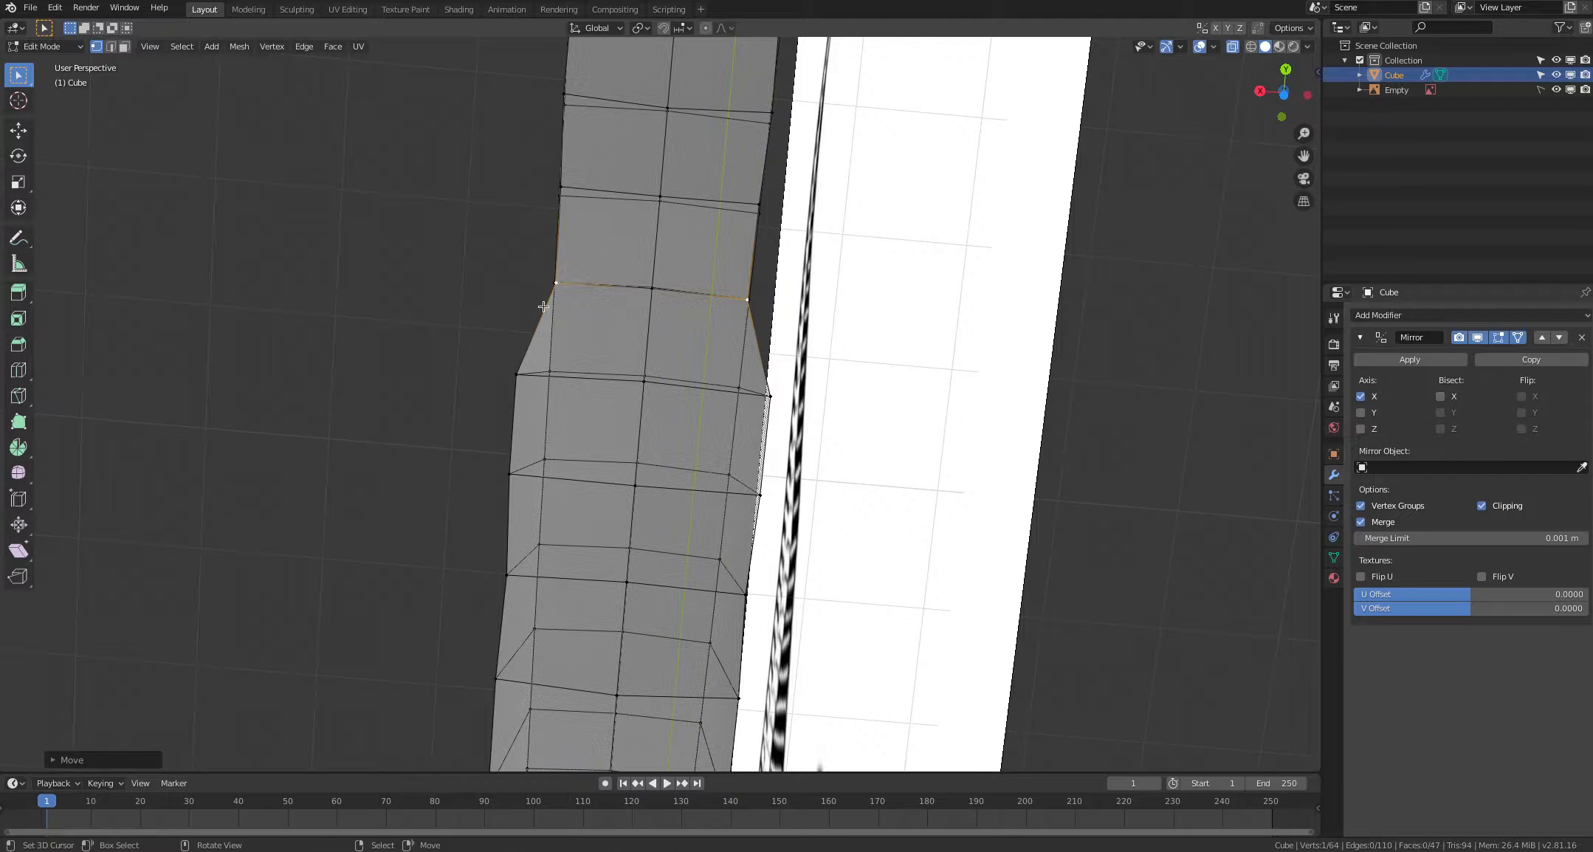
Step: Move the lower outer vertices of the seventh and eighth loops from the tail tip inward to continue the taper
{"action": "key", "text": "alt+a"}
{"action": "middle_click_drag", "start_coordinate": [427, 355], "coordinate": [473, 356]}
{"action": "right_click_drag", "start_coordinate": [559, 275], "coordinate": [549, 377]}
{"action": "key", "text": "alt+a"}
{"action": "middle_click_drag", "start_coordinate": [498, 401], "coordinate": [504, 347]}
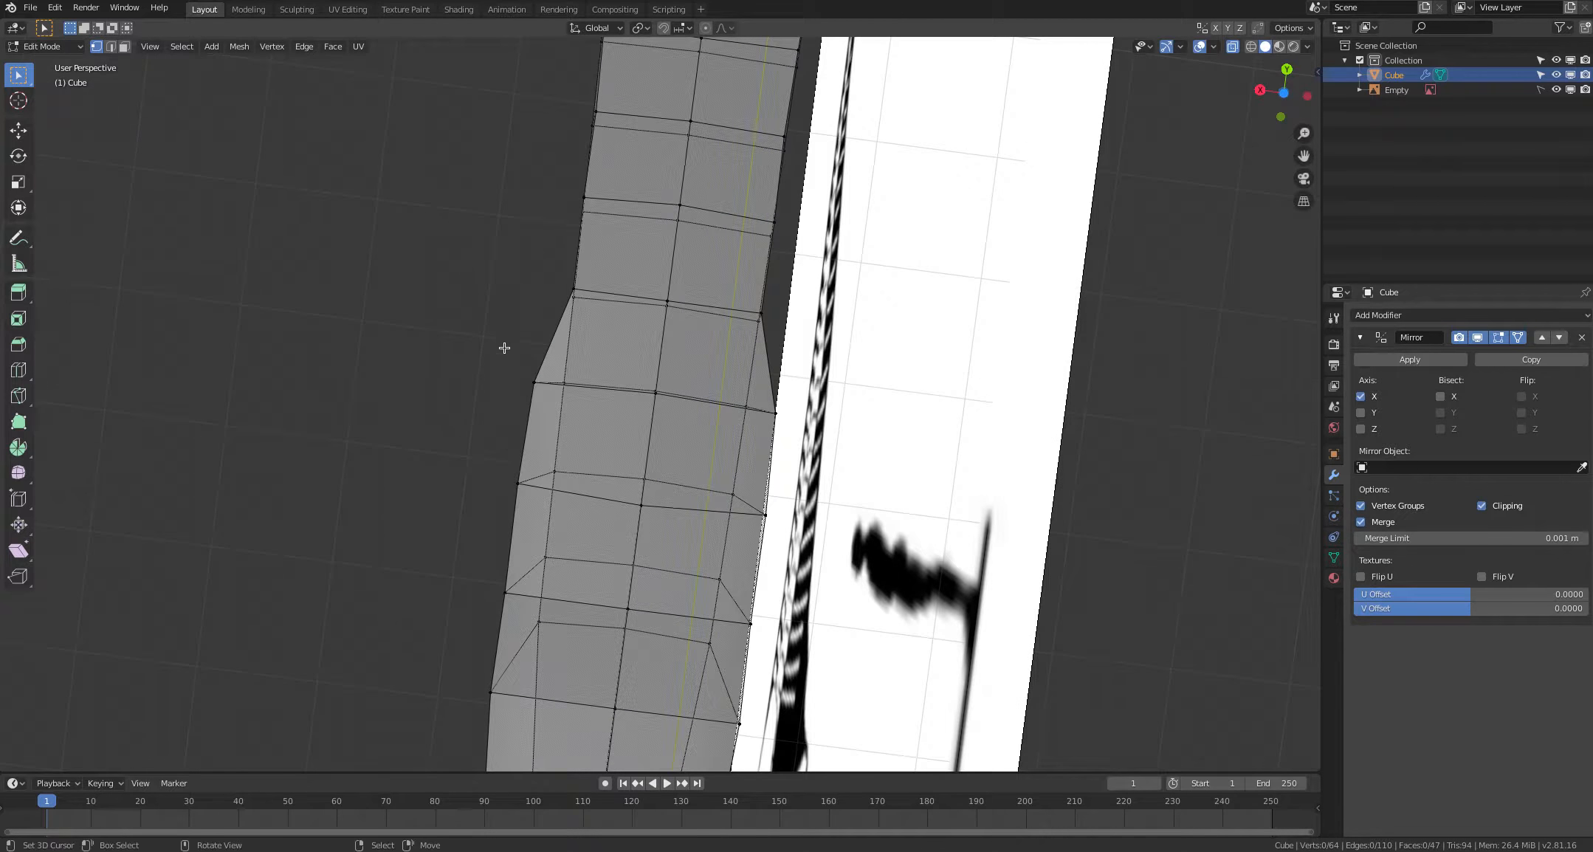
{"action": "right_click_drag", "start_coordinate": [515, 391], "coordinate": [544, 392]}
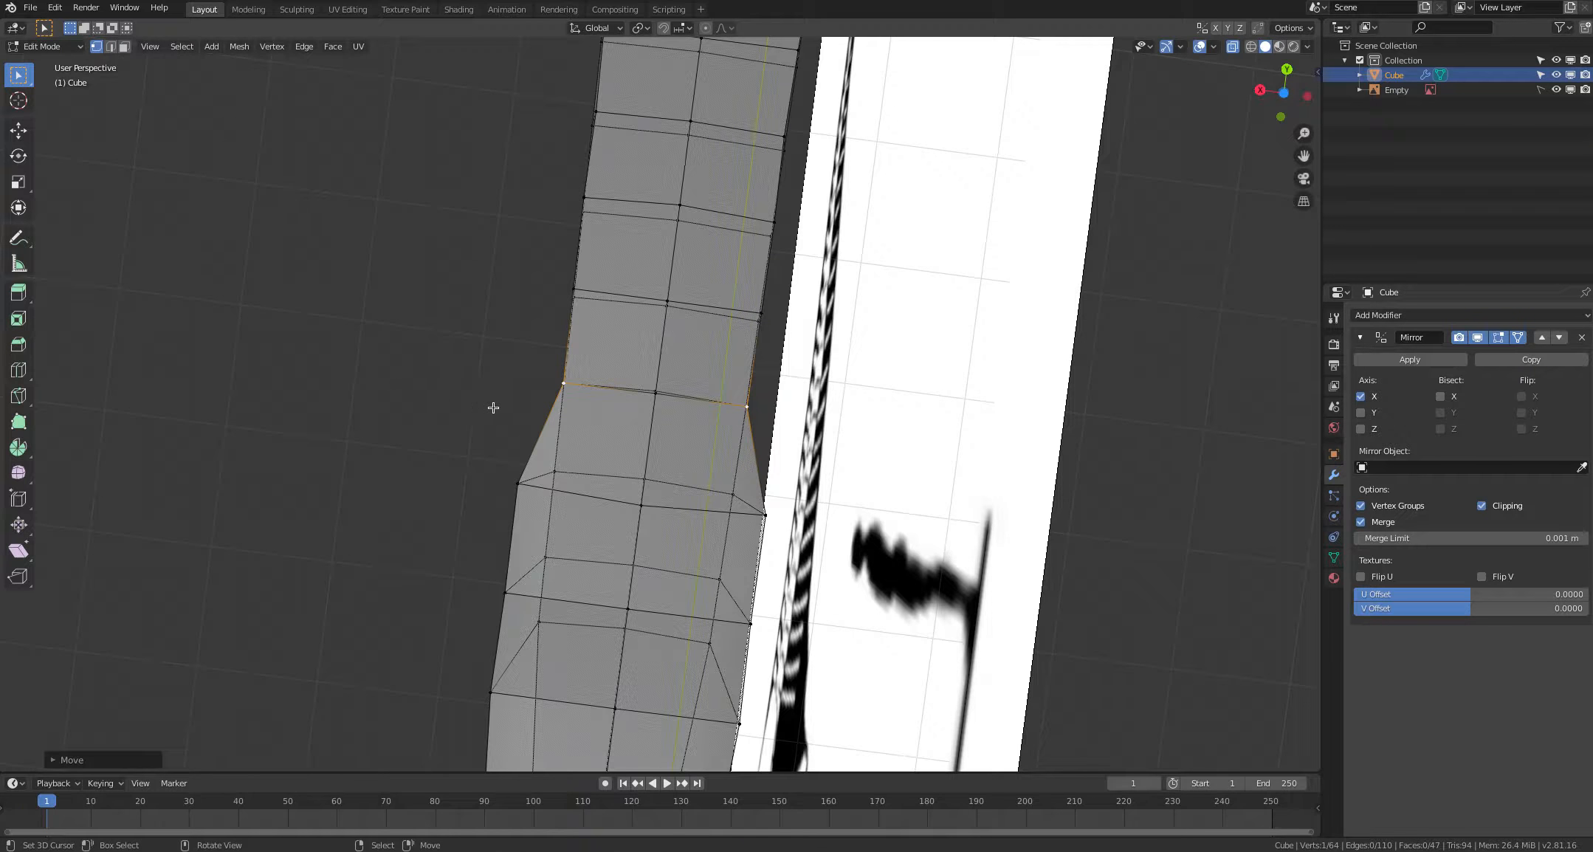
Step: Move the lower outer vertex of the ninth loop from the tail tip inward and clear the selection
{"action": "middle_click_drag", "start_coordinate": [472, 407], "coordinate": [476, 285]}
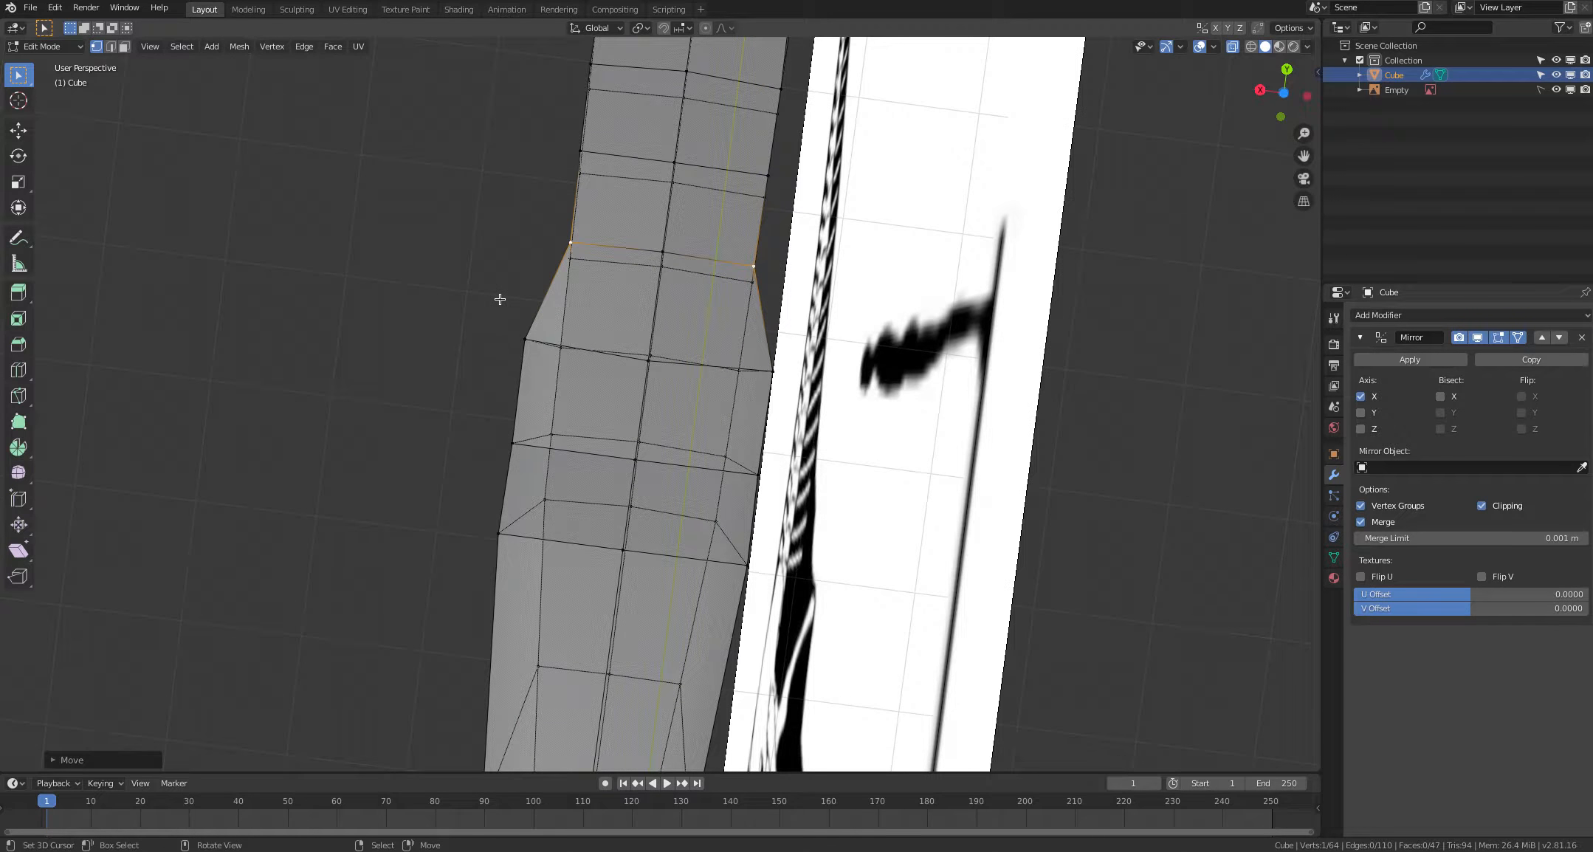
{"action": "right_click_drag", "start_coordinate": [511, 344], "coordinate": [547, 351]}
{"action": "right_click", "coordinate": [439, 363]}
{"action": "middle_click_drag", "start_coordinate": [439, 363], "coordinate": [444, 281], "text": "shift"}
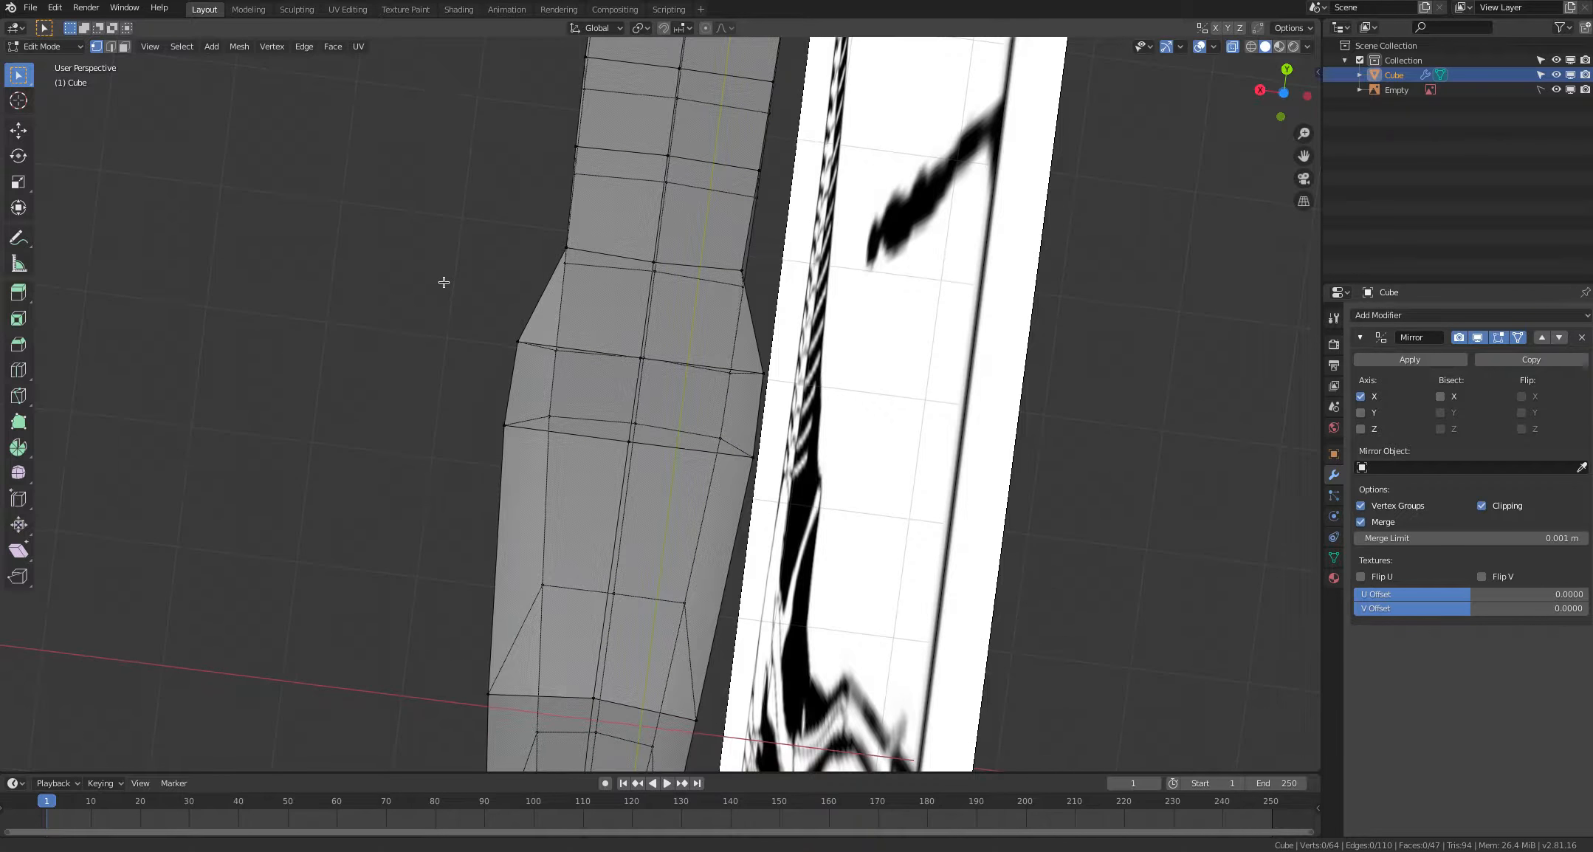
Step: Move the lower outer vertices of the tenth and eleventh loops from the tail tip inward to narrow the hips
{"action": "right_click_drag", "start_coordinate": [473, 330], "coordinate": [511, 340]}
{"action": "right_click", "coordinate": [460, 359]}
{"action": "middle_click_drag", "start_coordinate": [460, 359], "coordinate": [462, 319], "text": "shift"}
{"action": "right_click_drag", "start_coordinate": [469, 340], "coordinate": [515, 349]}
{"action": "right_click", "coordinate": [477, 378]}
{"action": "middle_click_drag", "start_coordinate": [476, 377], "coordinate": [510, 216], "text": "shift"}
Step: Move the lower outer vertices of the twelfth and thirteenth loops from the tail tip inward and clear the selection
{"action": "right_click_drag", "start_coordinate": [648, 362], "coordinate": [649, 358]}
{"action": "right_click_drag", "start_coordinate": [537, 366], "coordinate": [556, 367]}
{"action": "middle_click_drag", "start_coordinate": [547, 367], "coordinate": [551, 374]}
{"action": "right_click_drag", "start_coordinate": [544, 377], "coordinate": [571, 373]}
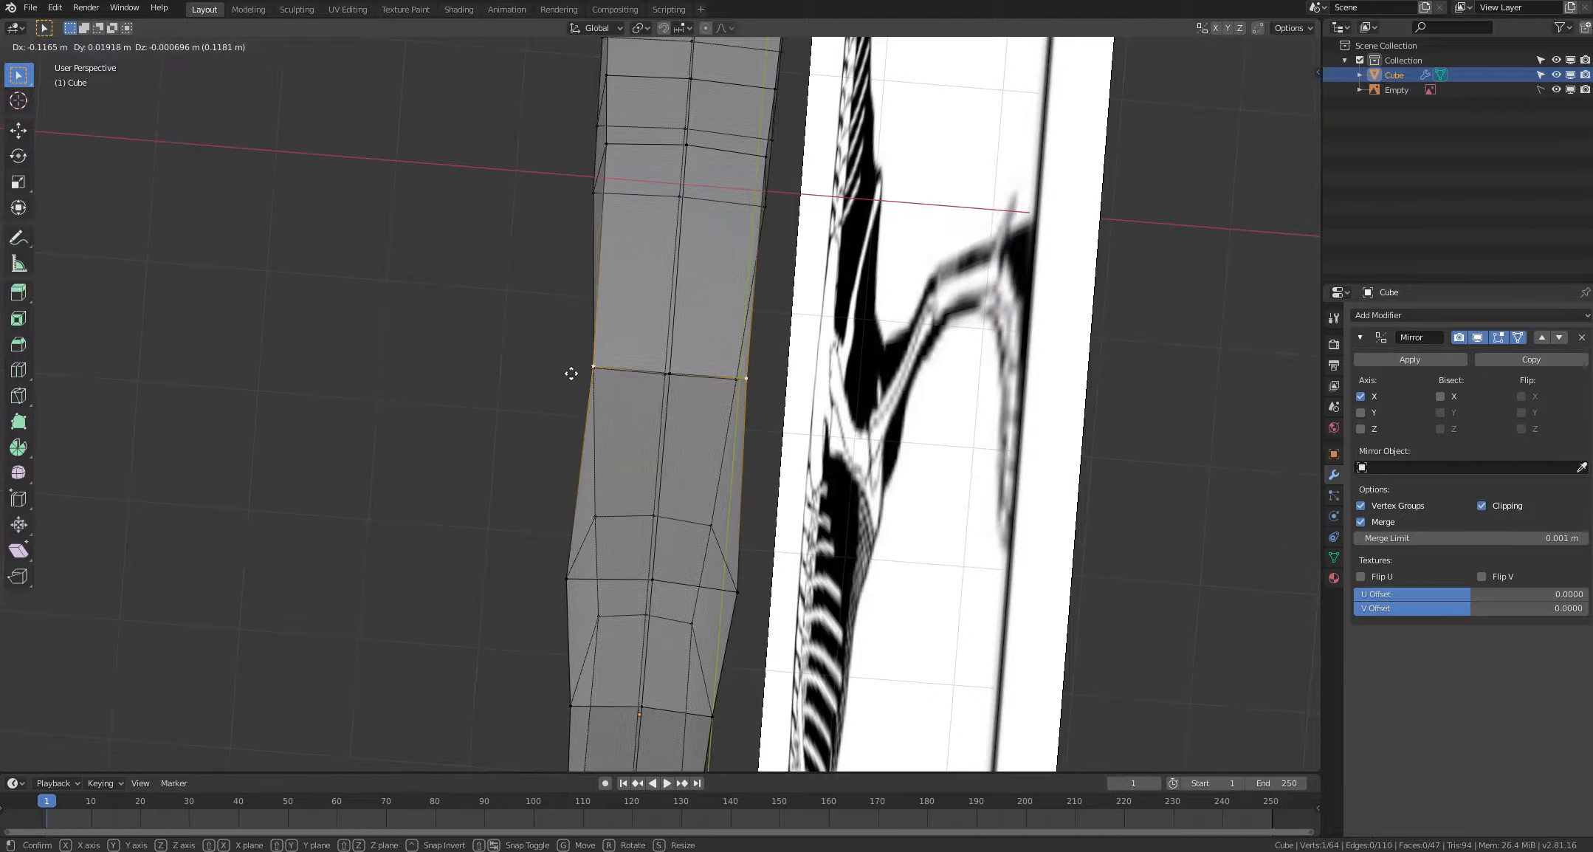
{"action": "left_click", "coordinate": [568, 373]}
{"action": "left_click", "coordinate": [523, 384]}
{"action": "middle_click_drag", "start_coordinate": [526, 402], "coordinate": [526, 279], "text": "shift"}
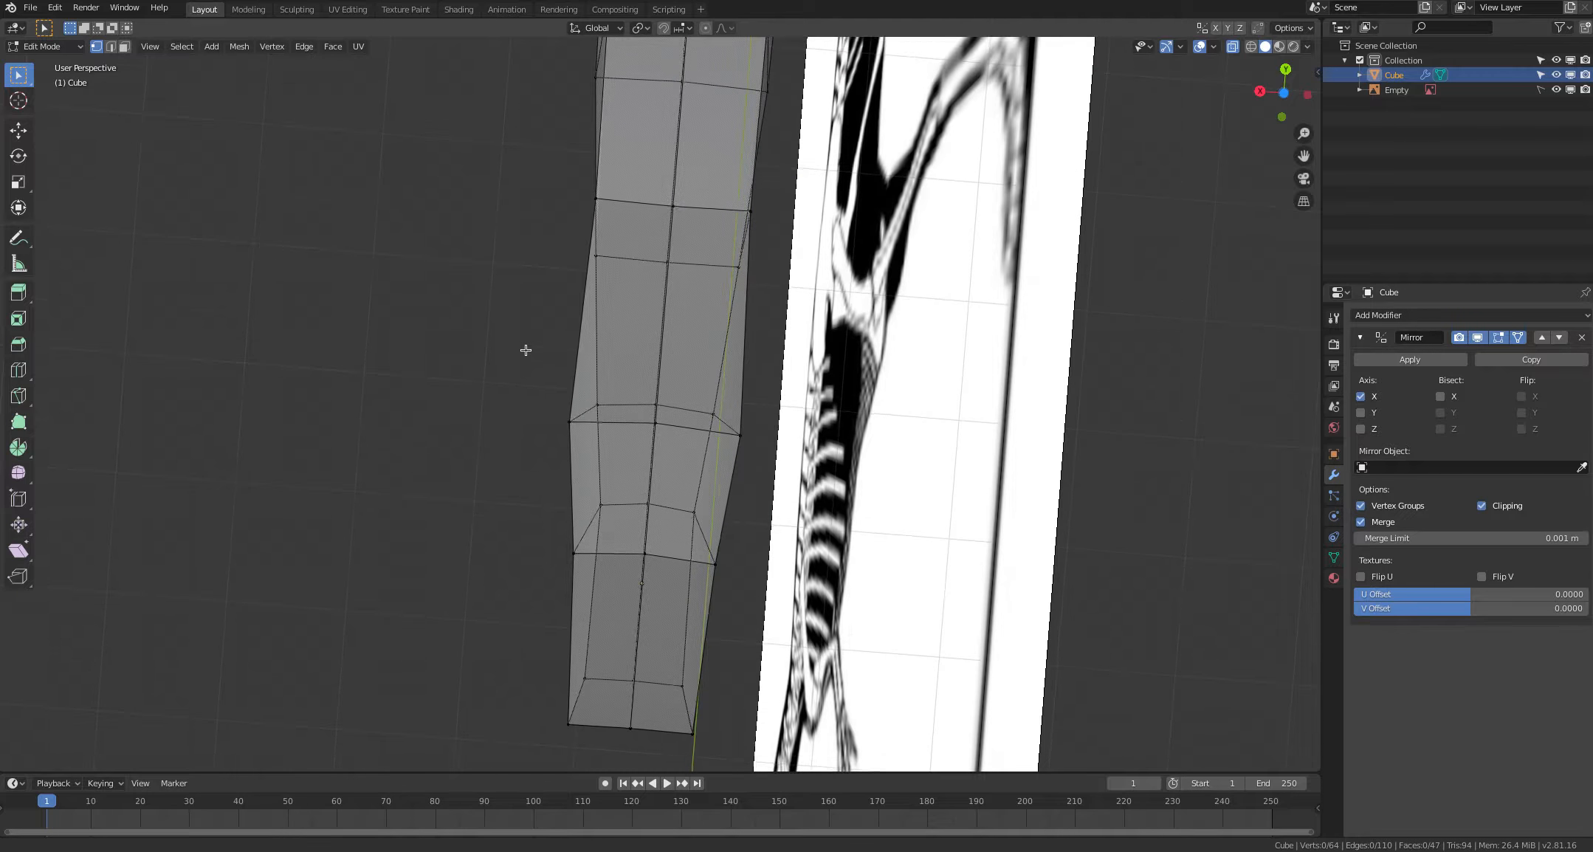
Step: Move the lower outer vertices of the third and second loops from the body's front end inward to narrow the chest
{"action": "middle_click_drag", "start_coordinate": [525, 350], "coordinate": [538, 307], "text": "shift"}
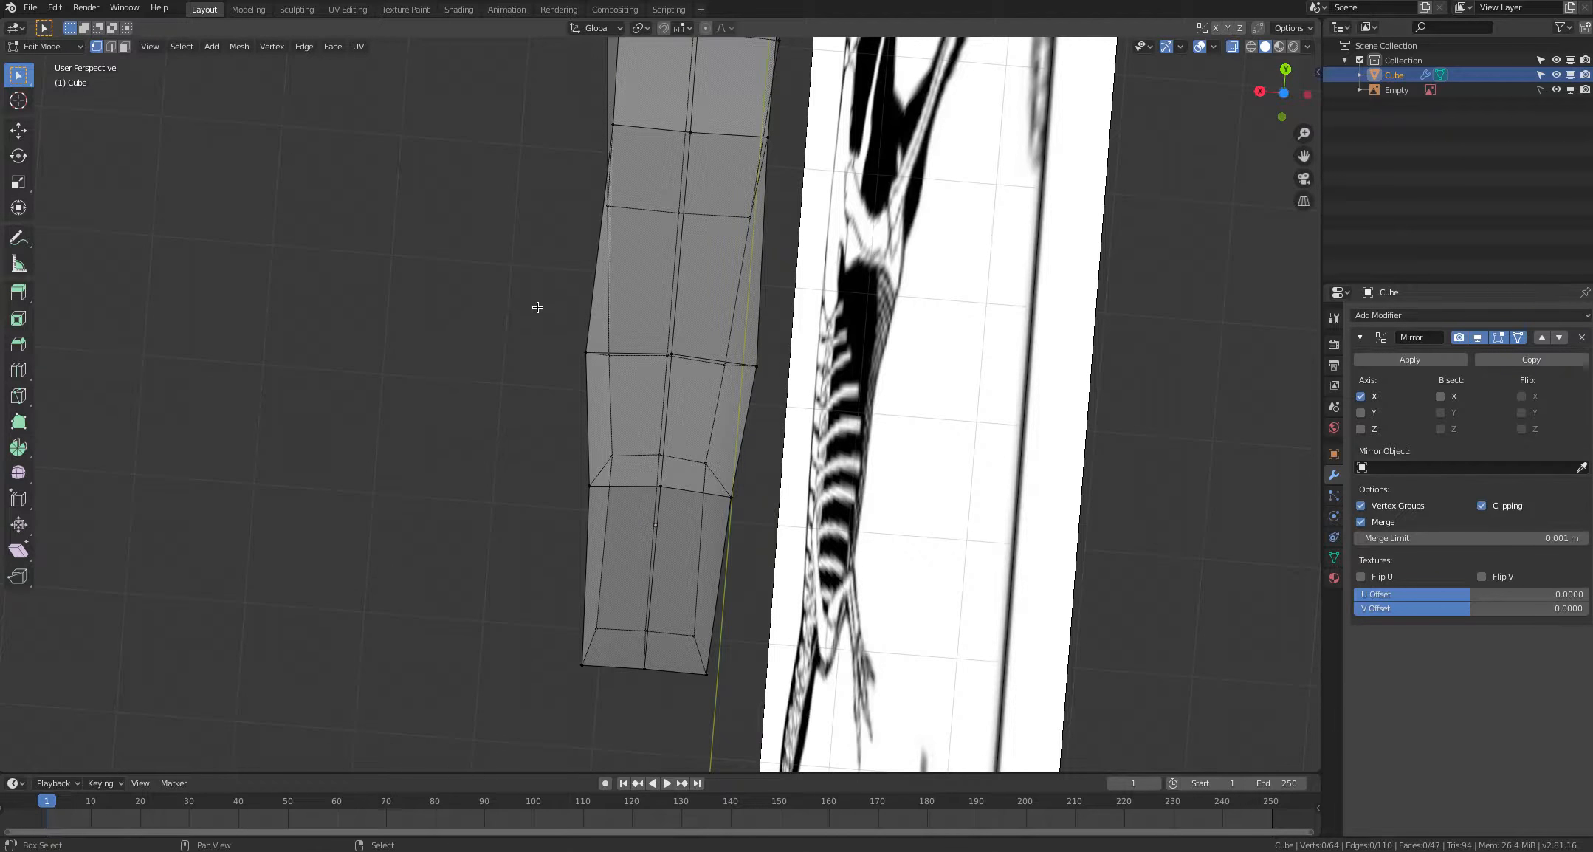
{"action": "mouse_move", "coordinate": [572, 361]}
{"action": "middle_mouse_down"}
{"action": "mouse_move", "coordinate": [622, 359]}
{"action": "mouse_move", "coordinate": [580, 363]}
{"action": "middle_mouse_up"}
{"action": "left_click", "coordinate": [579, 363]}
{"action": "key", "text": "g"}
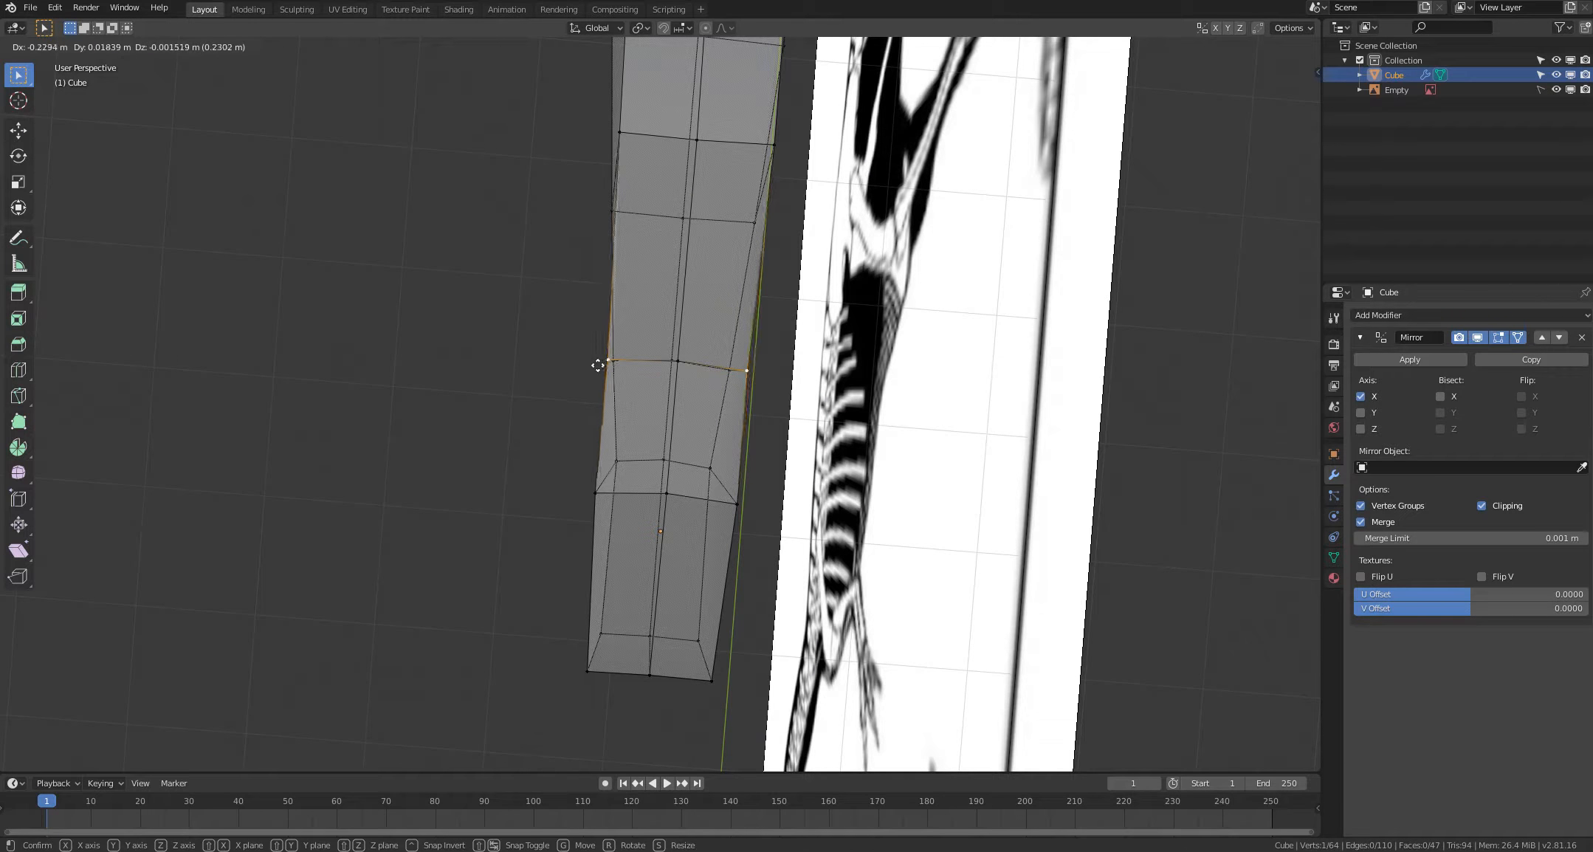
{"action": "right_click_drag", "start_coordinate": [602, 365], "coordinate": [604, 367]}
{"action": "key", "text": "alt+a"}
{"action": "middle_click_drag", "start_coordinate": [537, 413], "coordinate": [546, 318], "text": "shift"}
{"action": "right_click_drag", "start_coordinate": [603, 370], "coordinate": [621, 371]}
{"action": "key", "text": "alt+a"}
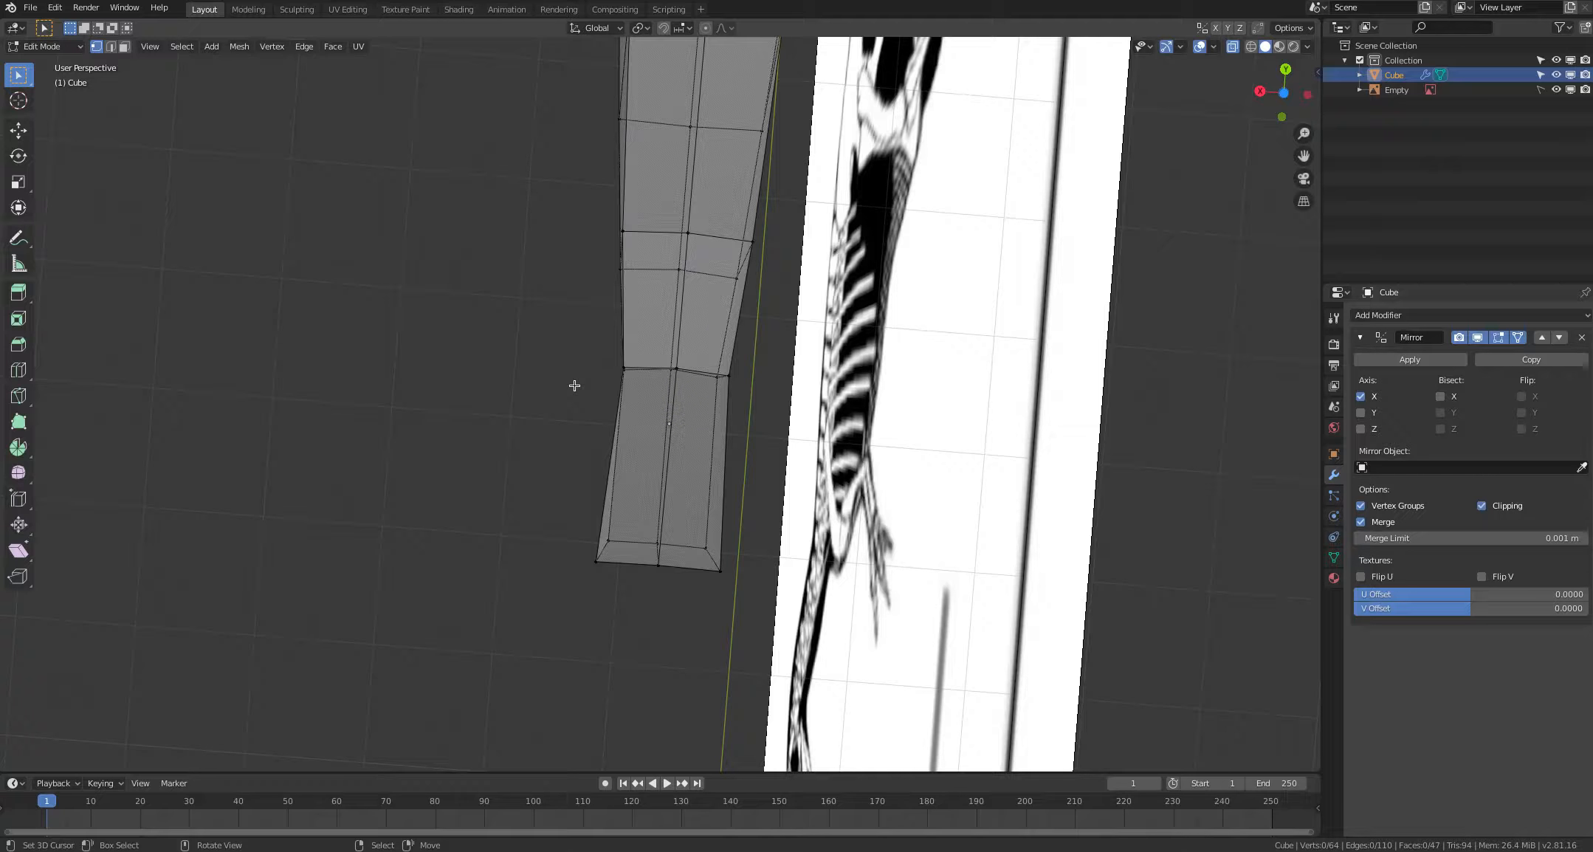
Step: Turn X-ray off and examine the body's overall width and taper from underneath and from behind the tail
{"action": "middle_click_drag", "start_coordinate": [574, 386], "coordinate": [535, 447]}
{"action": "scroll", "coordinate": [584, 552], "scroll_direction": "down", "scroll_amount": 3}
{"action": "key", "text": "Tab"}
{"action": "key", "text": "Tab"}
{"action": "key", "text": "alt+z"}
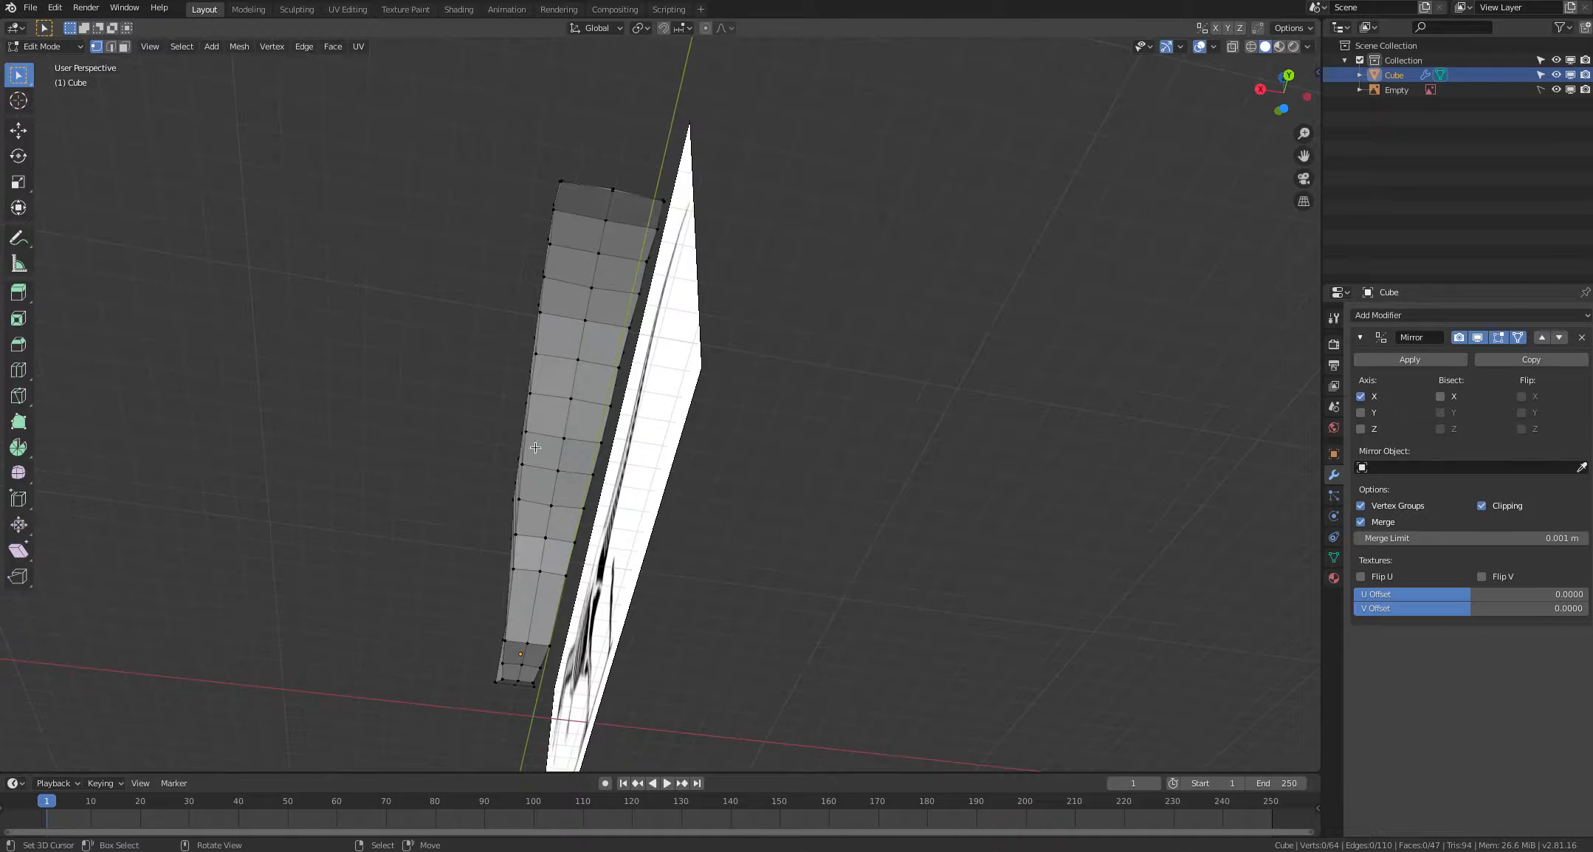
{"action": "middle_click_drag", "start_coordinate": [524, 205], "coordinate": [609, 285]}
{"action": "scroll", "coordinate": [516, 318], "scroll_direction": "up", "scroll_amount": 5}
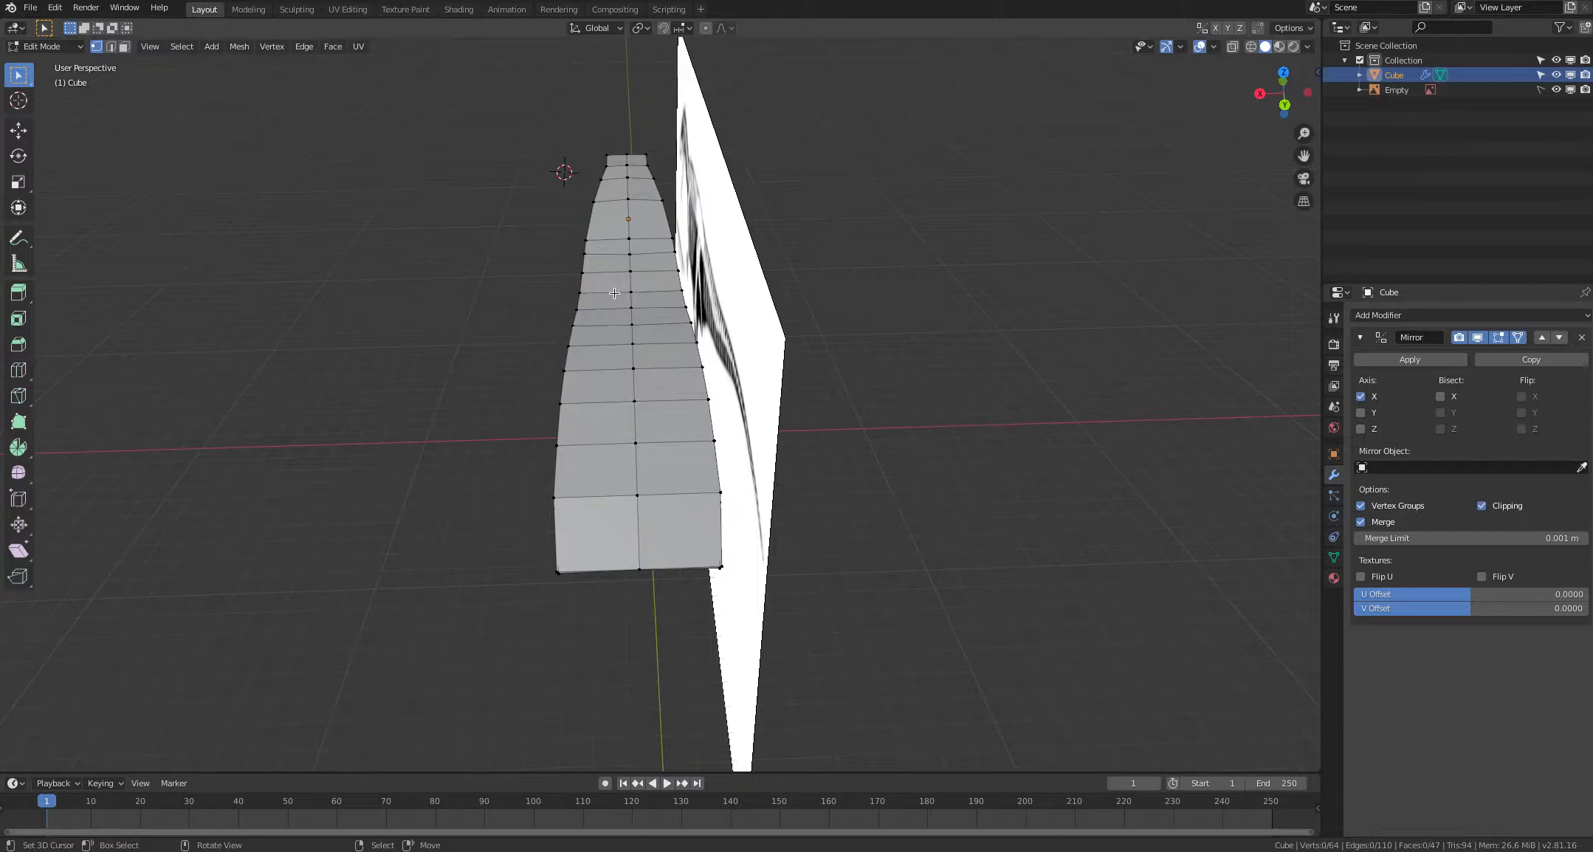
{"action": "middle_click_drag", "start_coordinate": [516, 502], "coordinate": [513, 527]}
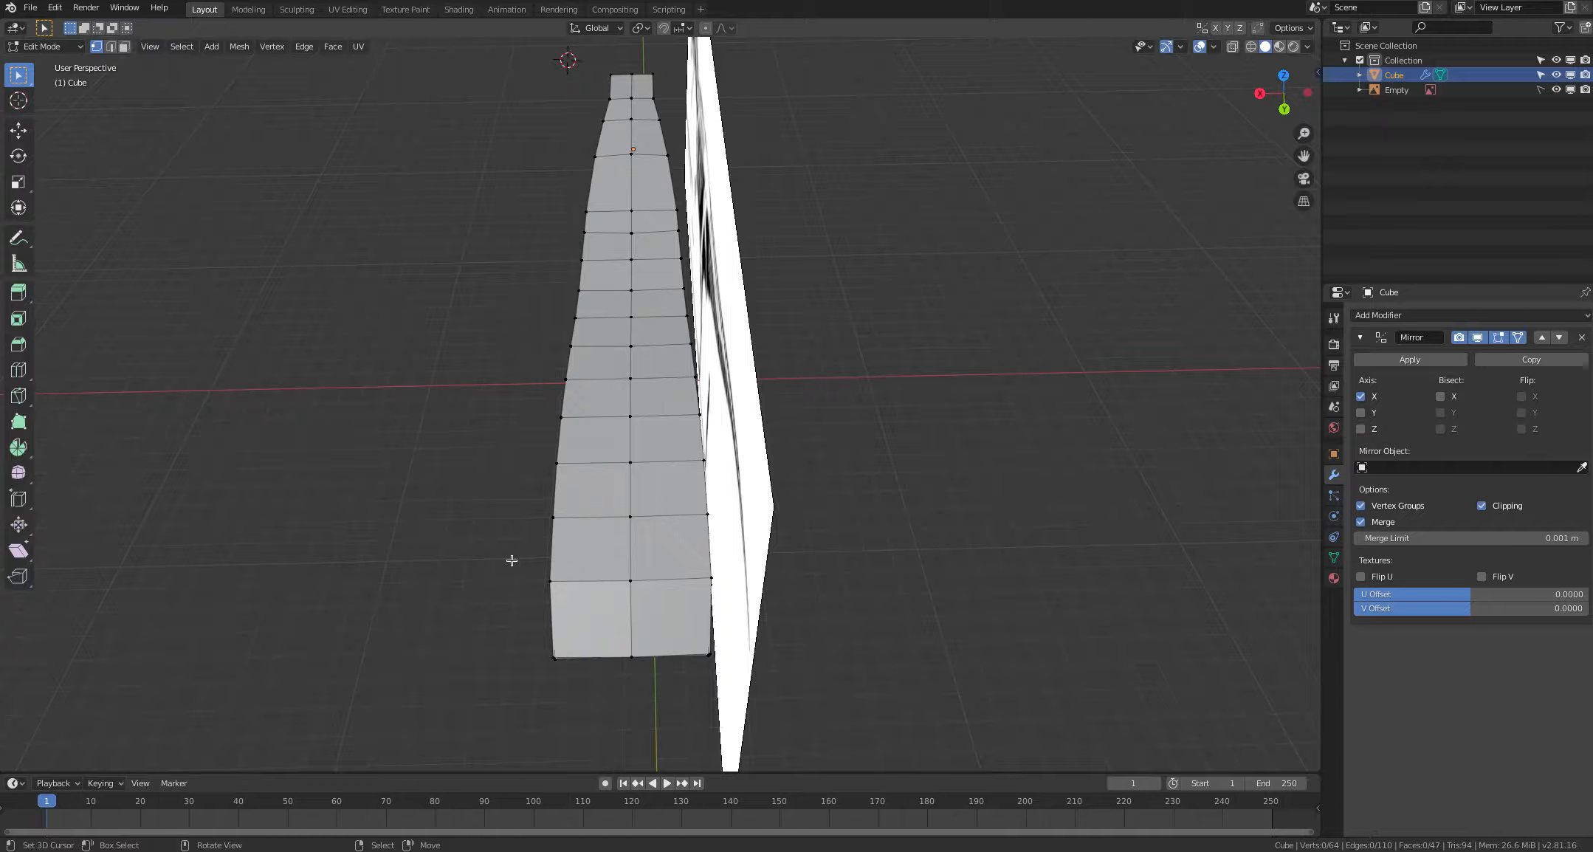
Step: Turn X-ray on and move the tail tip's end loop inward about 1.74 m so the tail closes to a point
{"action": "key", "text": "alt+z"}
{"action": "key", "text": "c"}
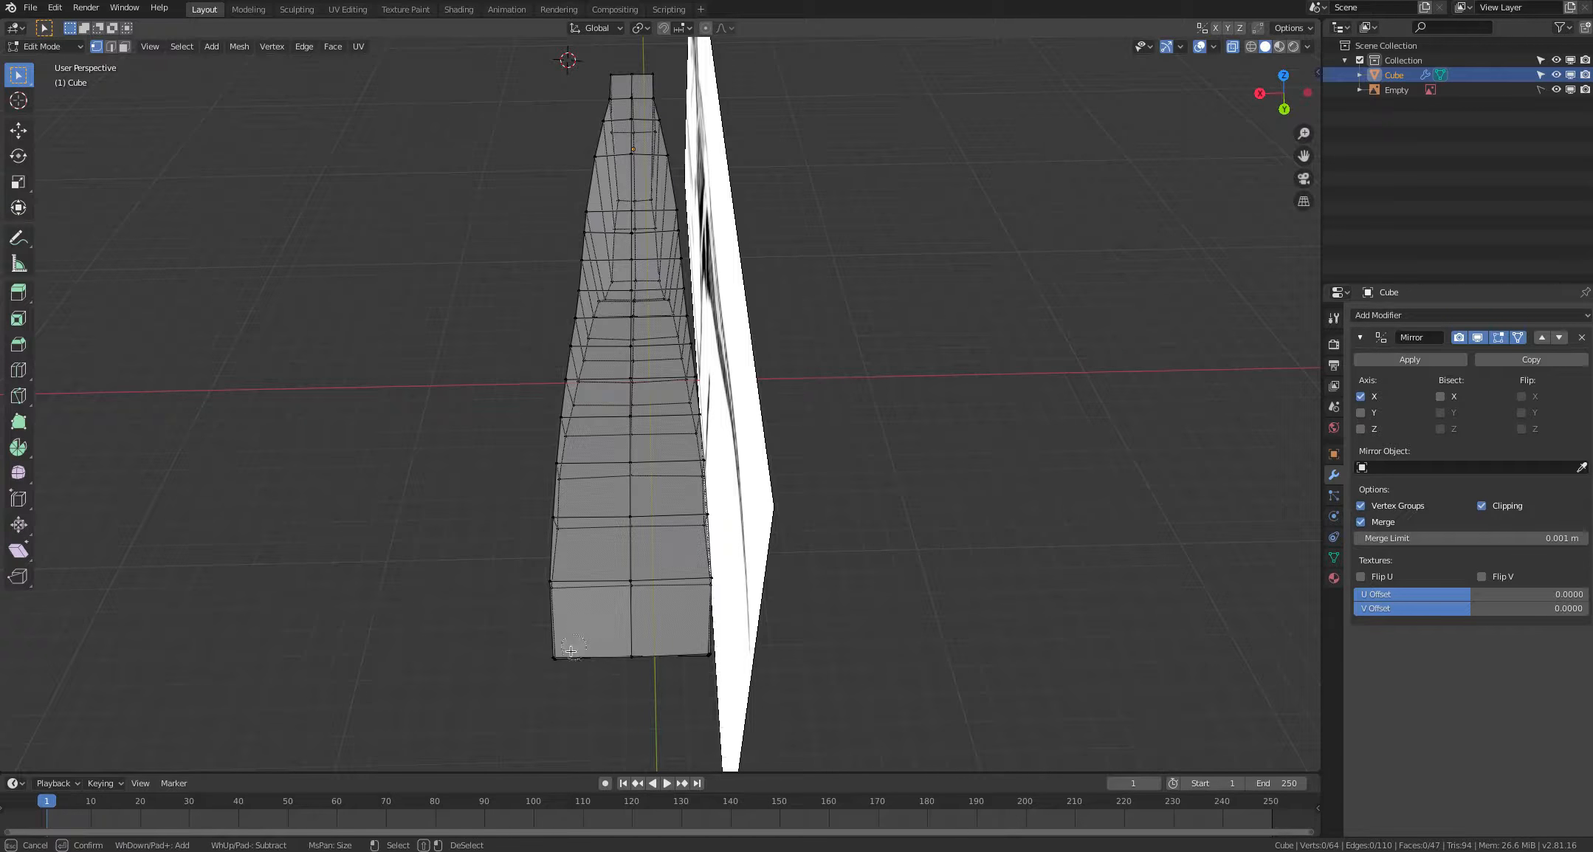
{"action": "key", "text": "Escape"}
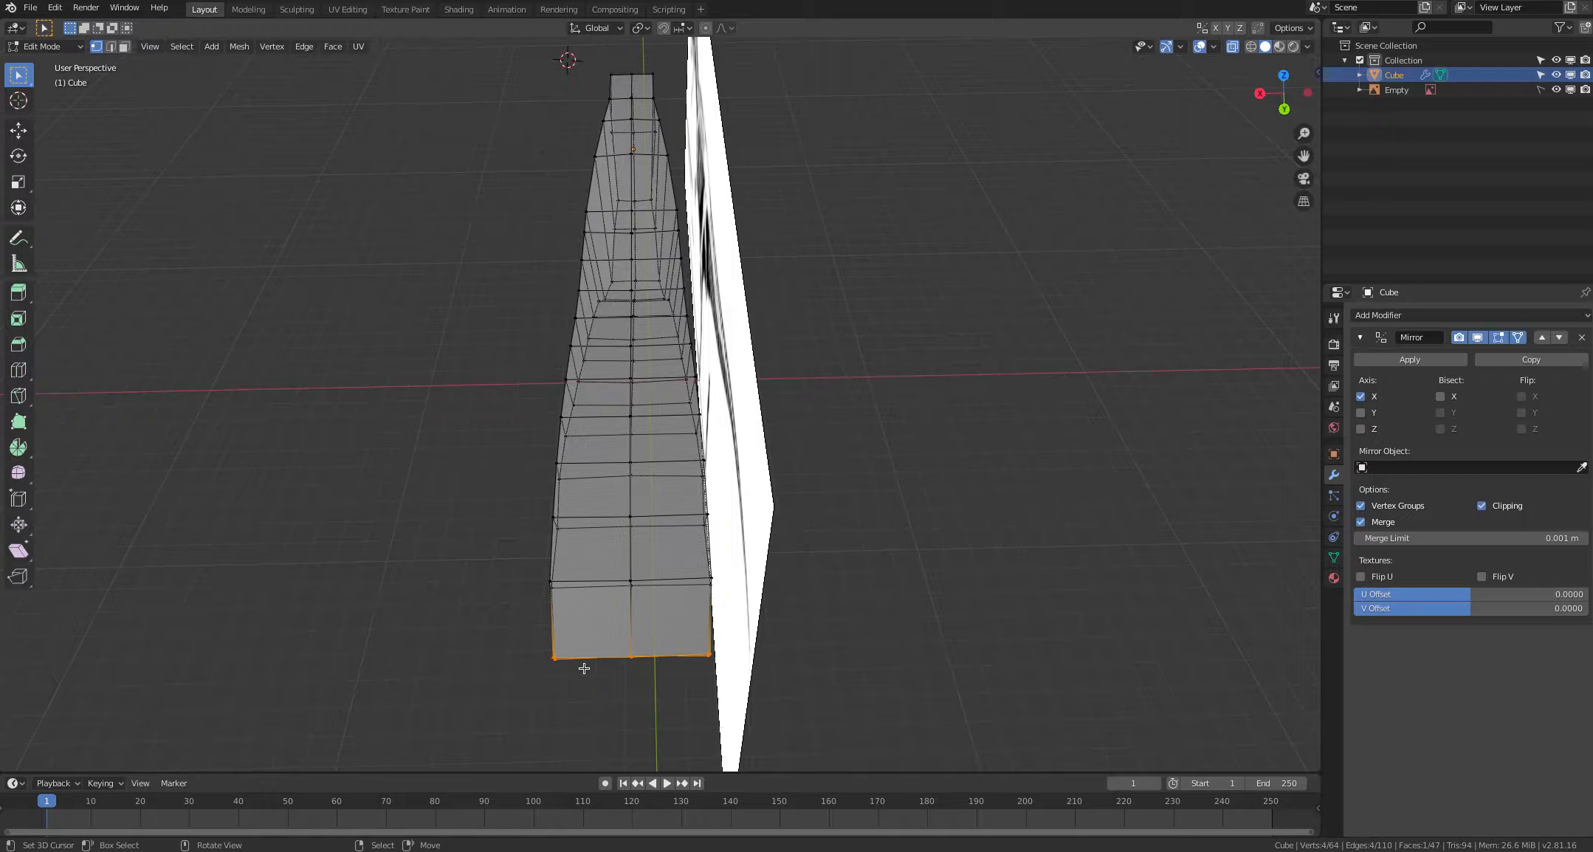
{"action": "middle_click_drag", "start_coordinate": [520, 675], "coordinate": [516, 675]}
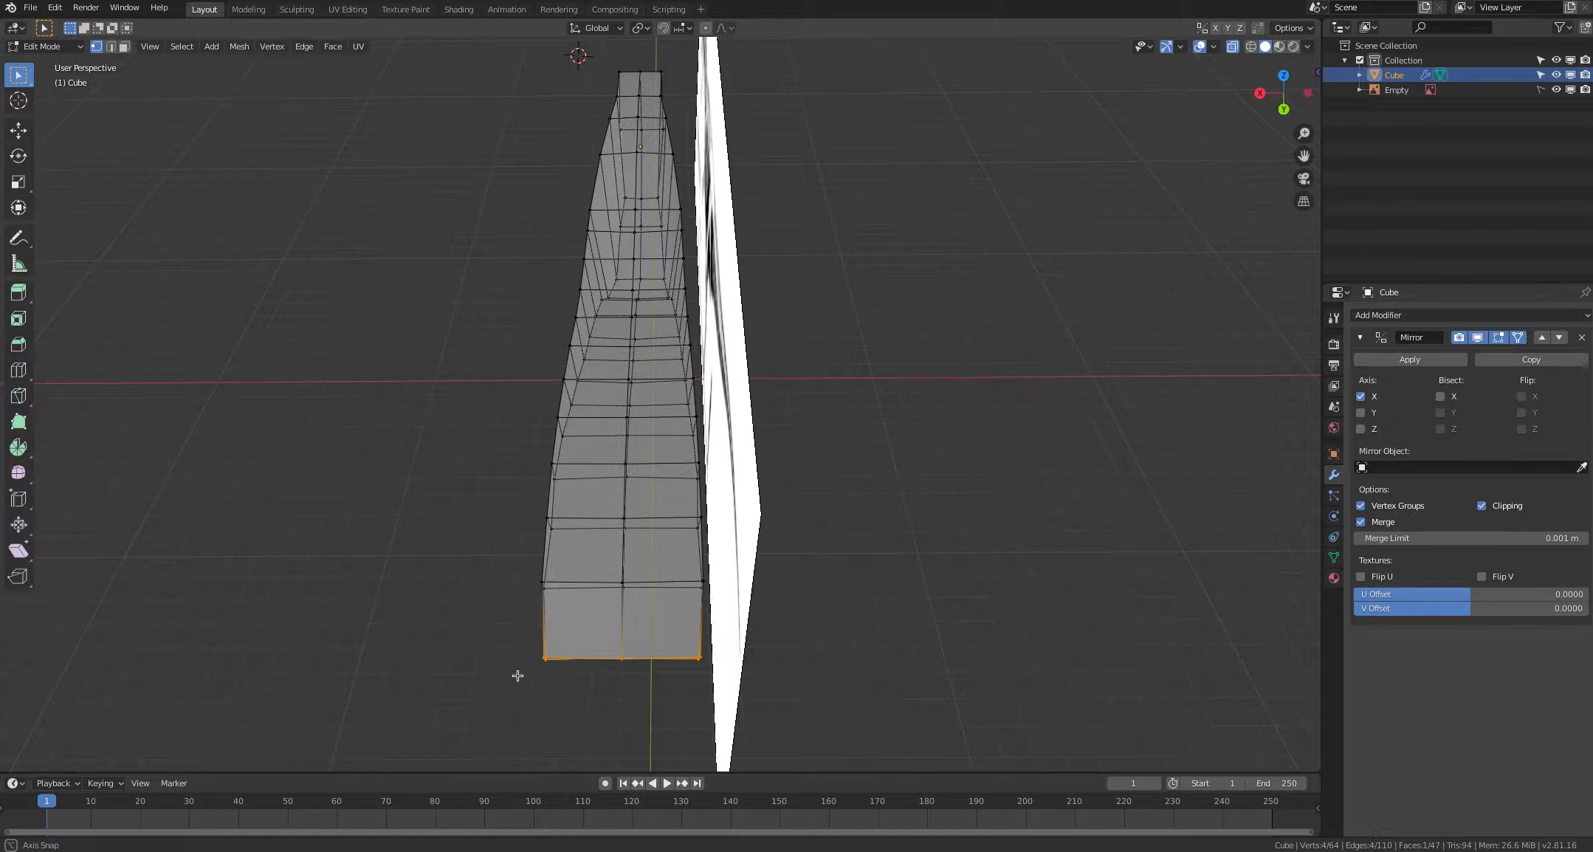
{"action": "key", "text": "g"}
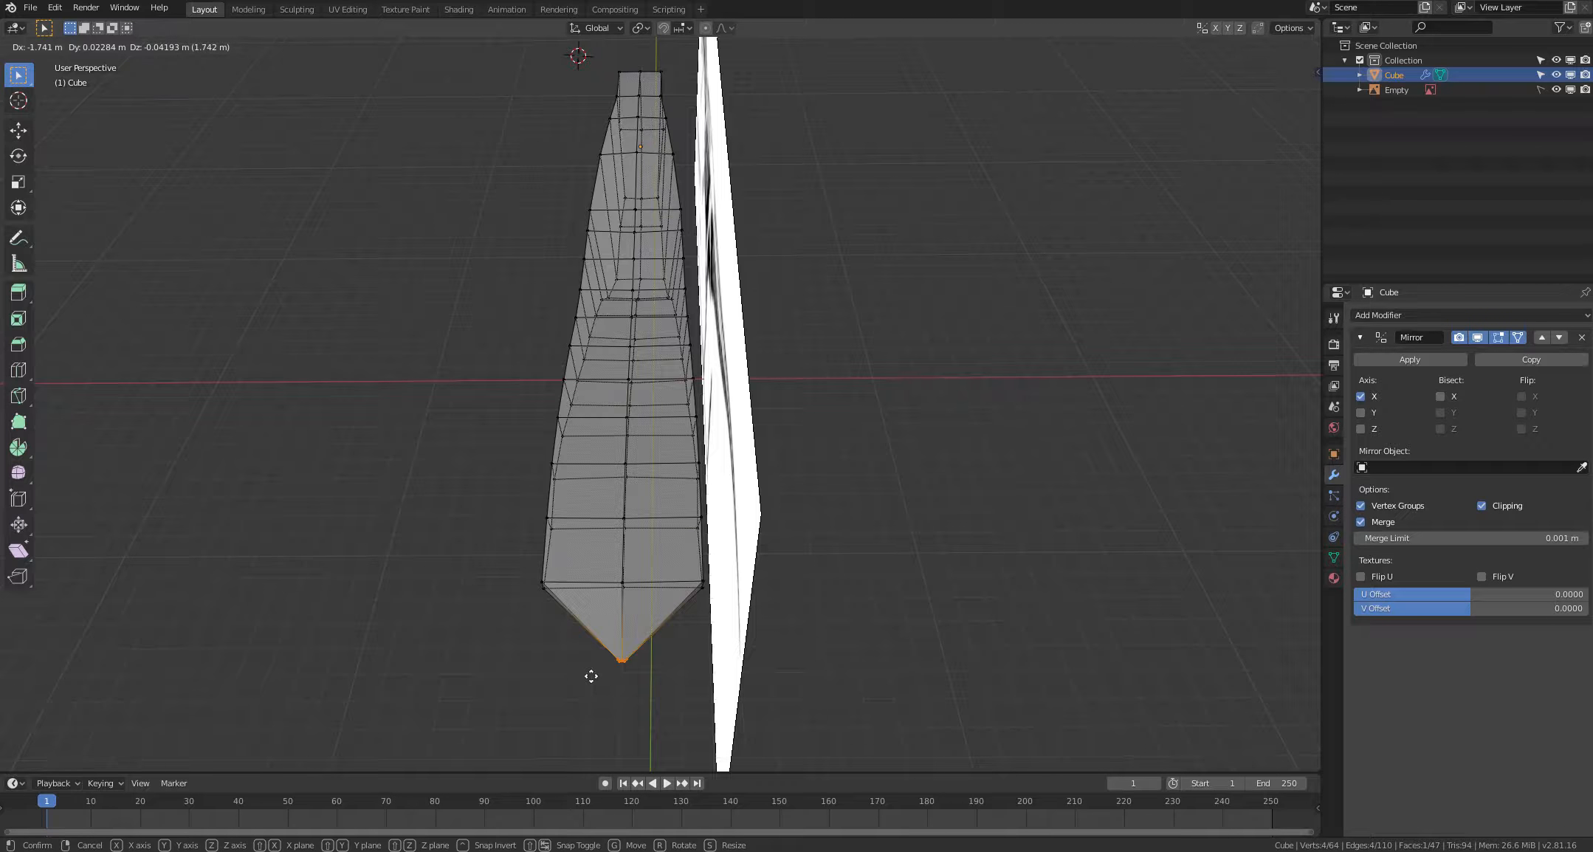
{"action": "left_click", "coordinate": [591, 676]}
{"action": "left_click", "coordinate": [552, 668]}
Step: Move the second edge loop from the tail tip inward until it is only slightly wider than the pointed tip
{"action": "middle_click_drag", "start_coordinate": [529, 629], "coordinate": [530, 661]}
{"action": "key", "text": "c"}
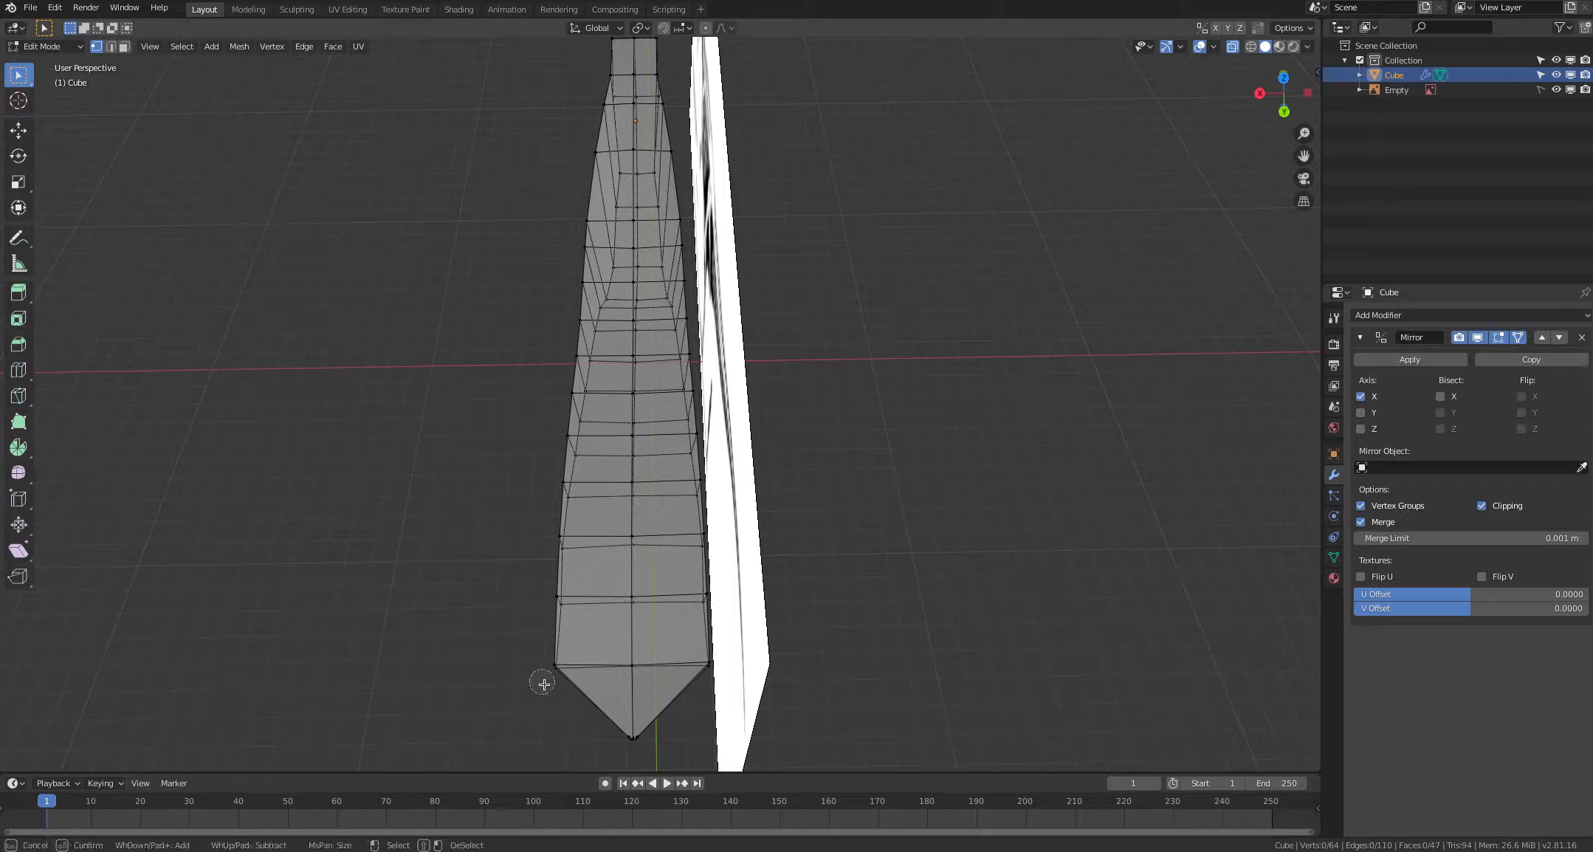
{"action": "left_click_drag", "start_coordinate": [561, 676], "coordinate": [558, 672]}
{"action": "right_click", "coordinate": [568, 677]}
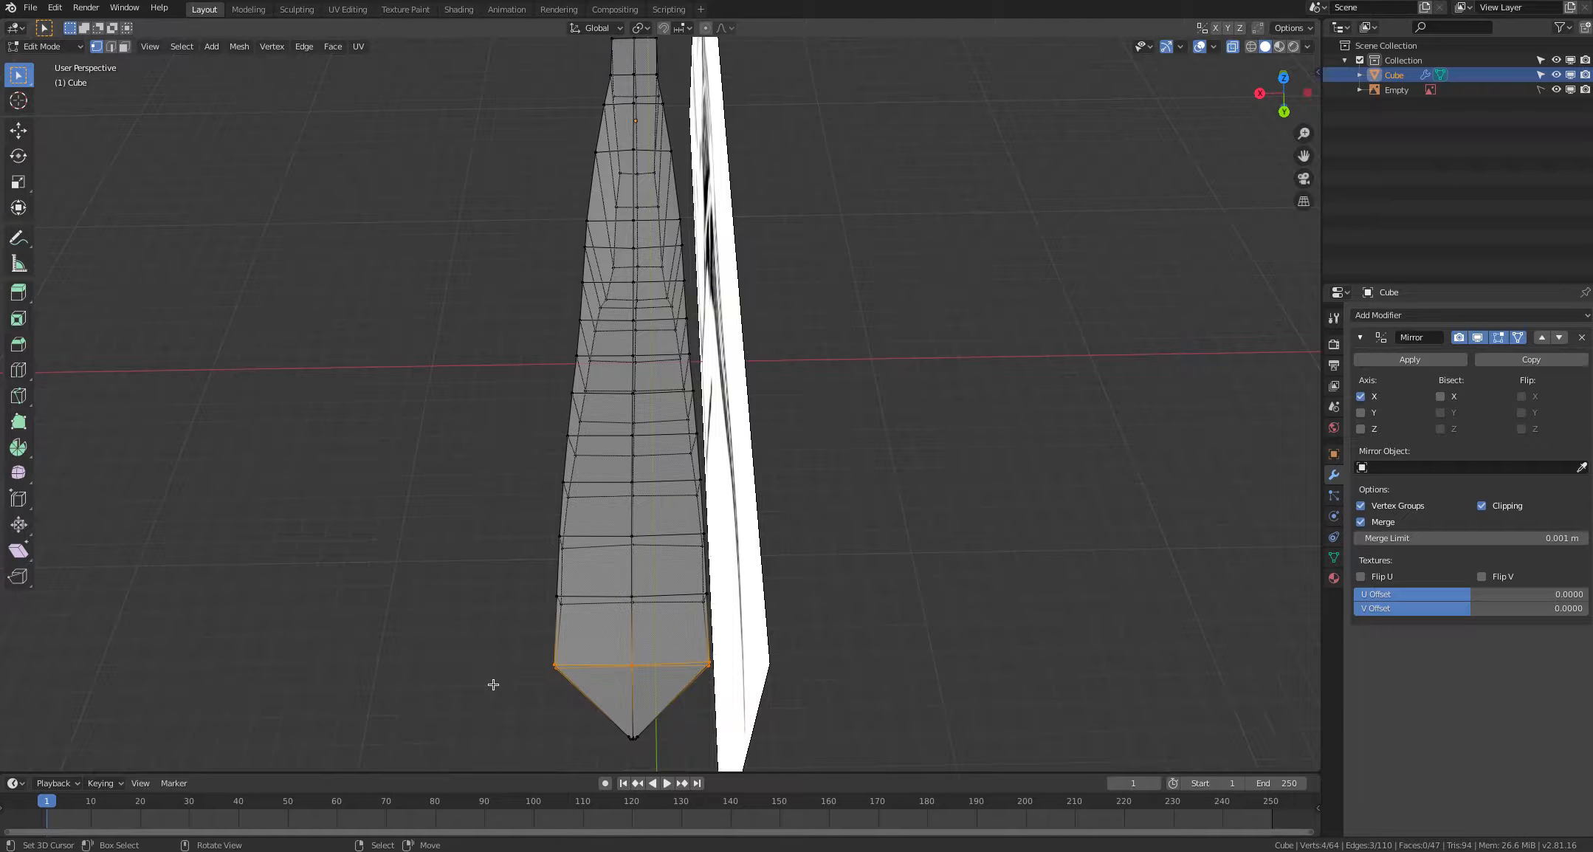
{"action": "key", "text": "g"}
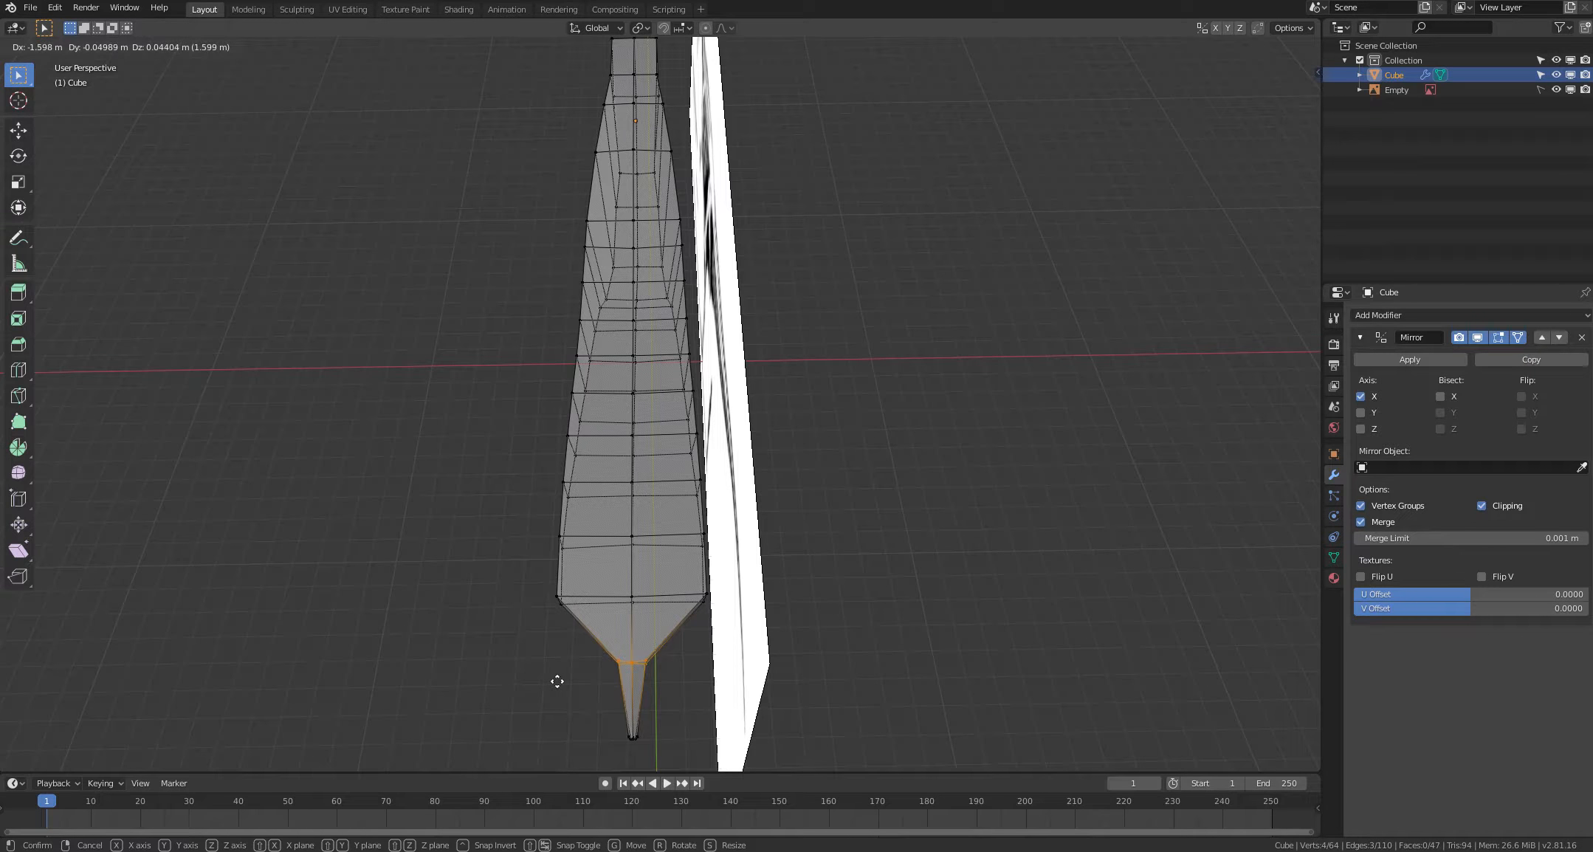
{"action": "left_click", "coordinate": [560, 681]}
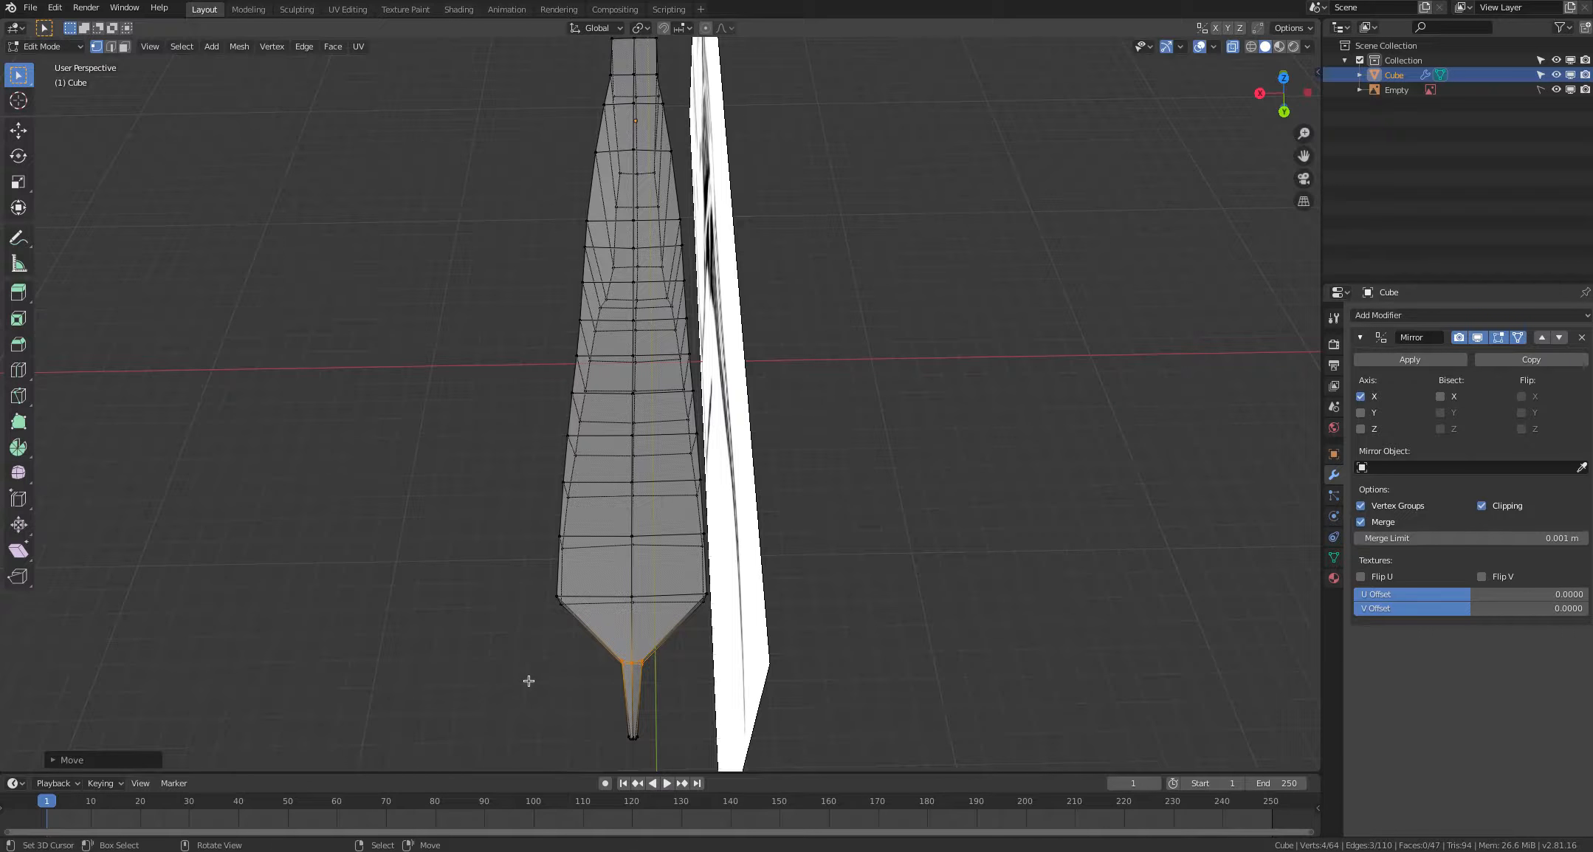
{"action": "key", "text": "alt+a"}
Step: Move the third edge loop from the tail tip inward to continue the narrow taper and clear the selection
{"action": "middle_click_drag", "start_coordinate": [529, 682], "coordinate": [537, 739], "text": "shift"}
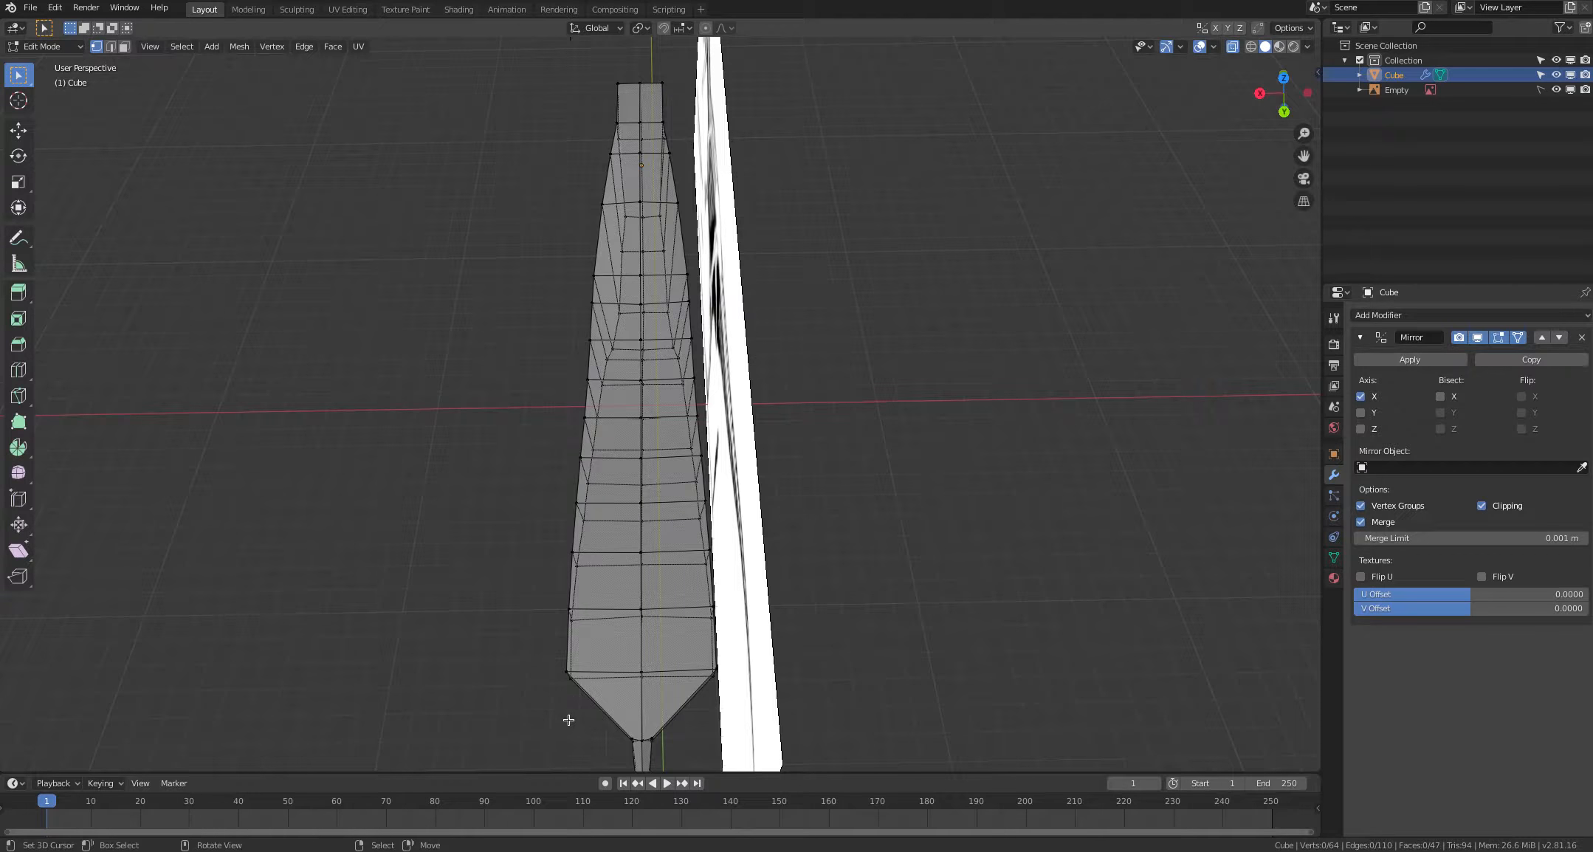
{"action": "left_click", "coordinate": [585, 673], "text": "alt"}
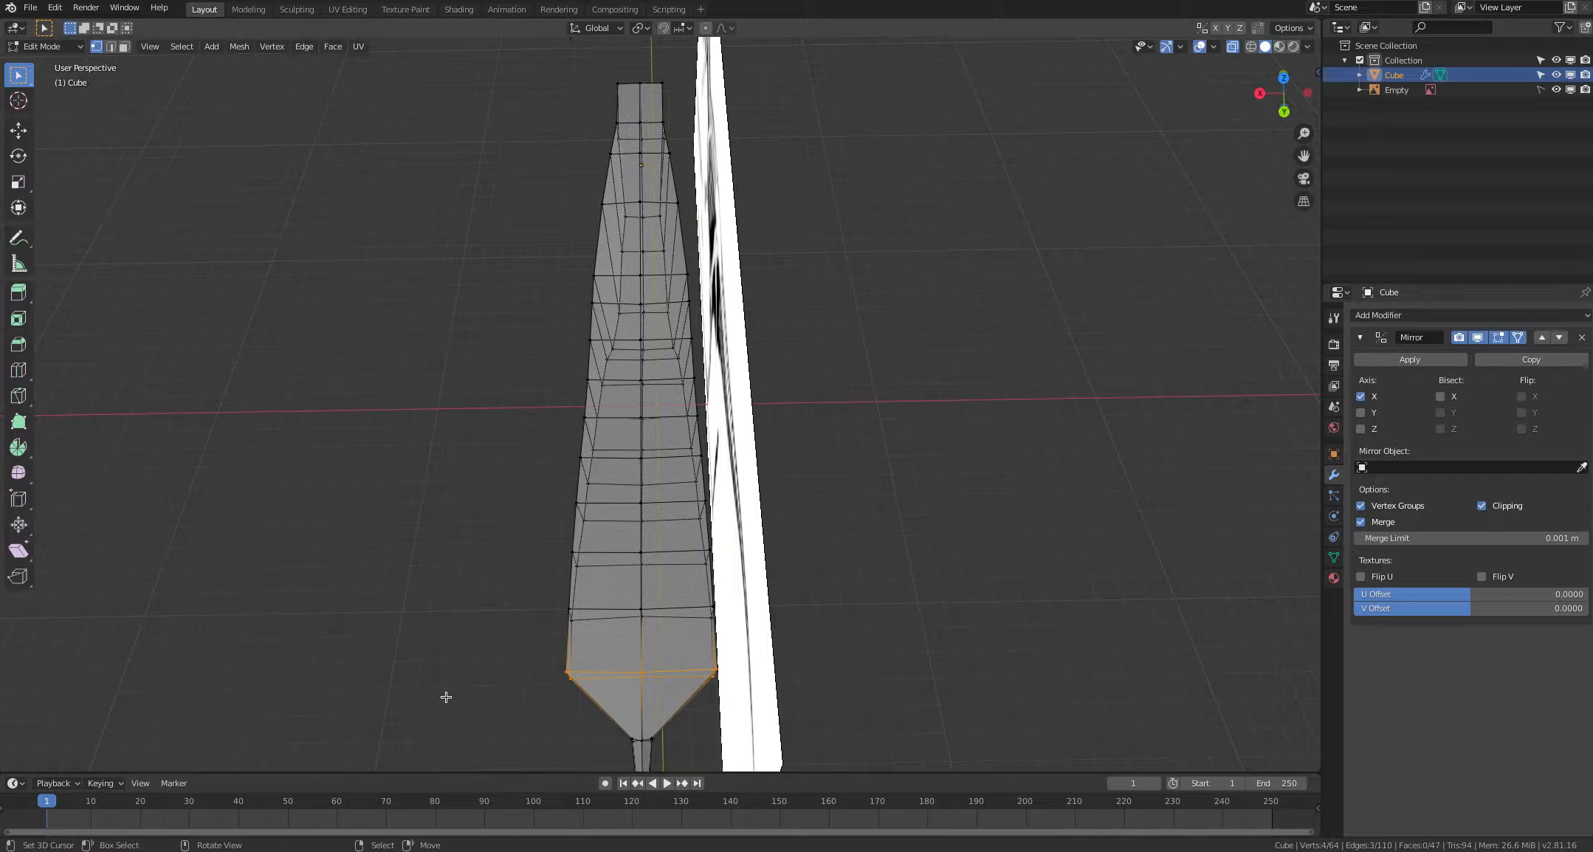
{"action": "key", "text": "g"}
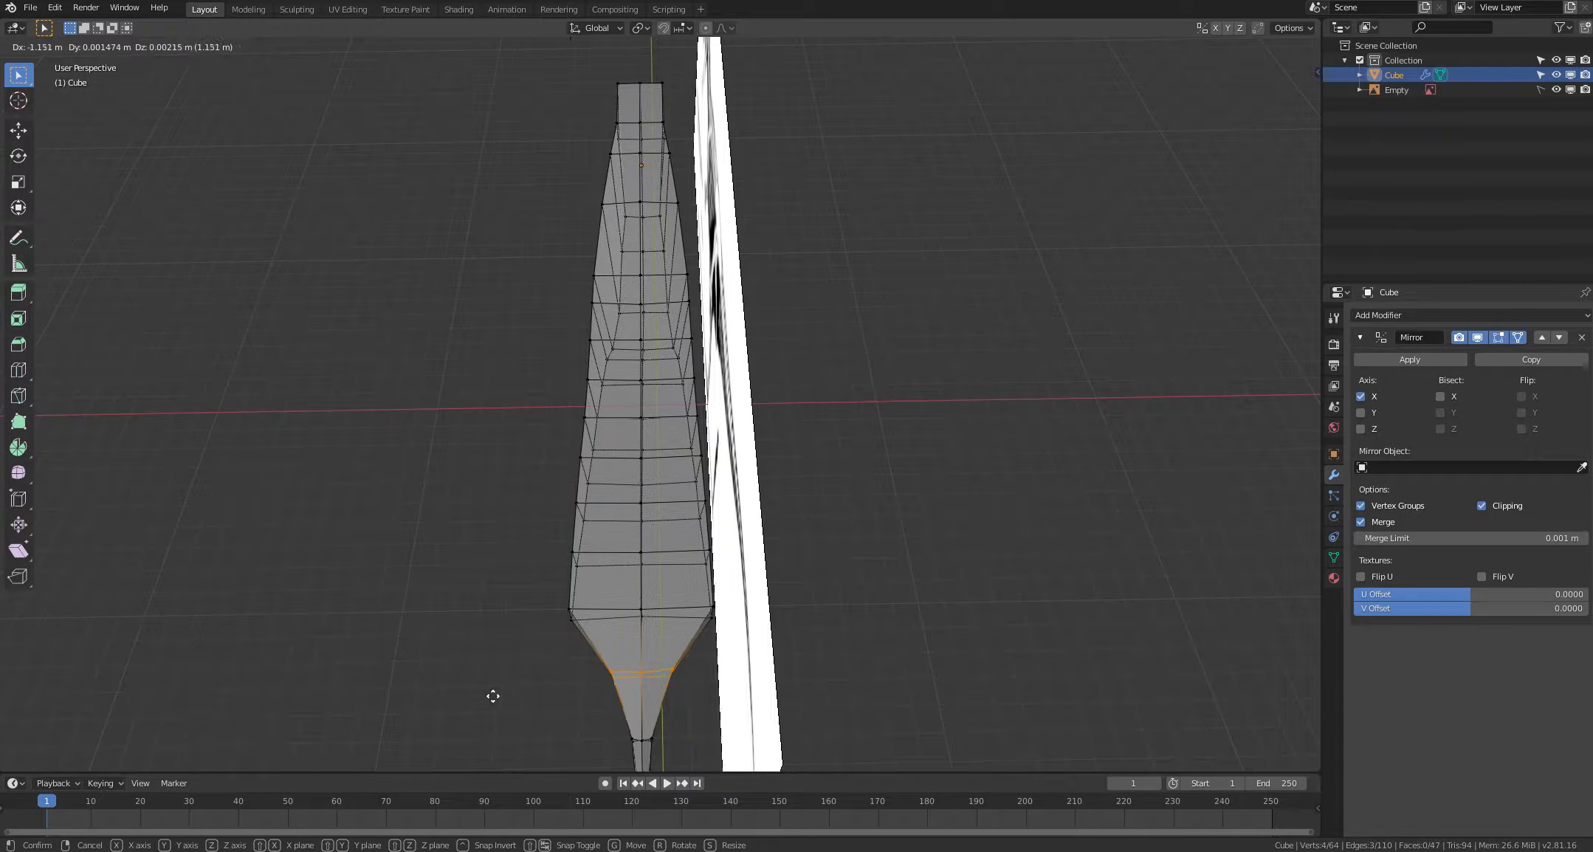
{"action": "left_click", "coordinate": [502, 696]}
{"action": "key", "text": "alt+a"}
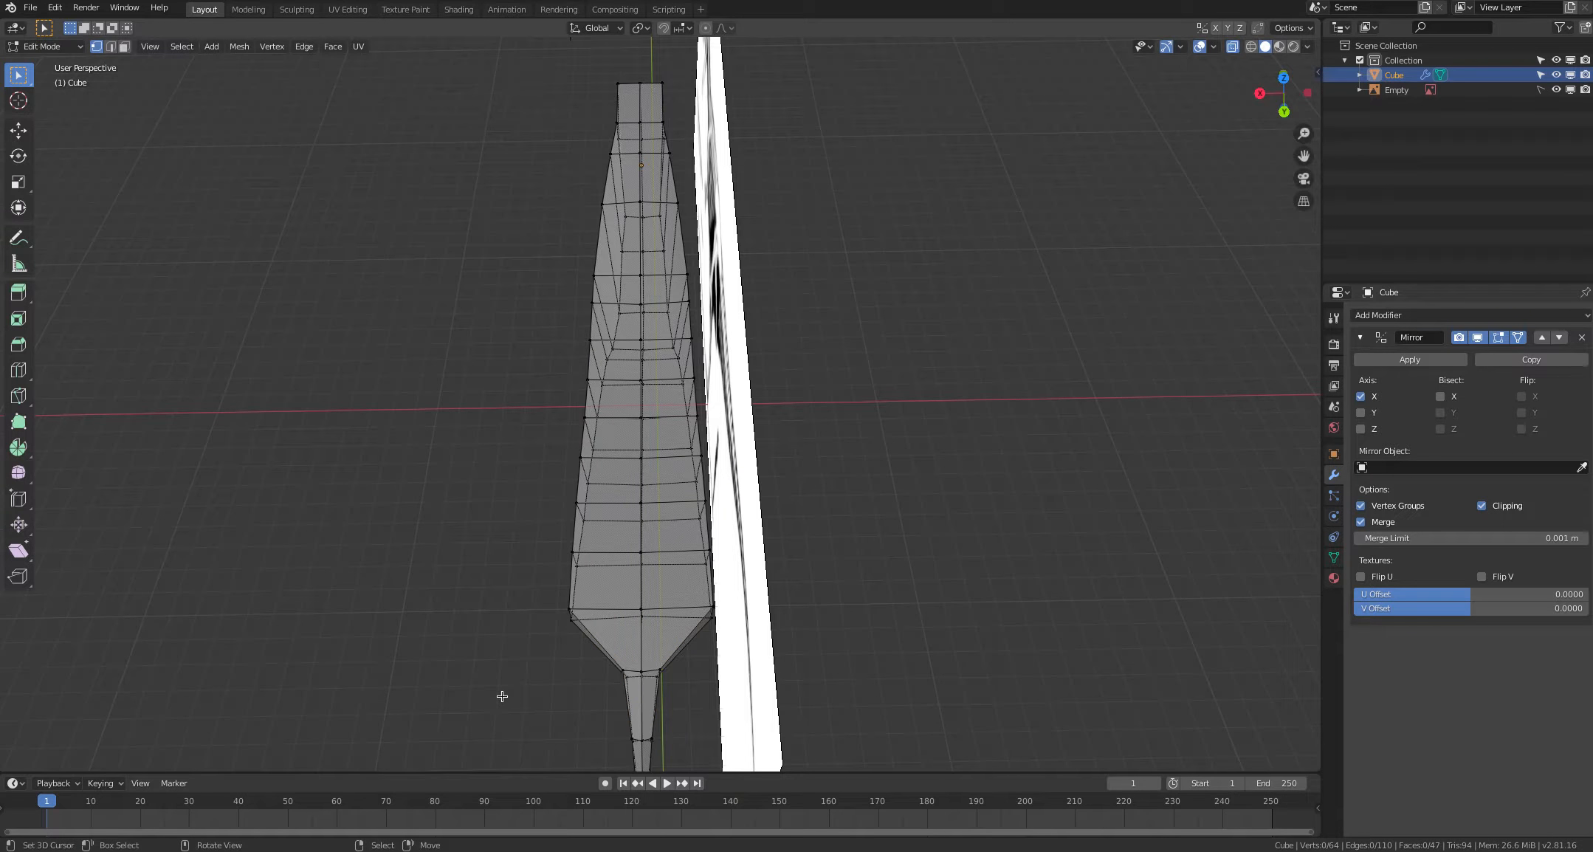
Step: Move the fourth edge loop from the tail tip inward until it is slightly wider than the third
{"action": "middle_click_drag", "start_coordinate": [499, 671], "coordinate": [498, 578]}
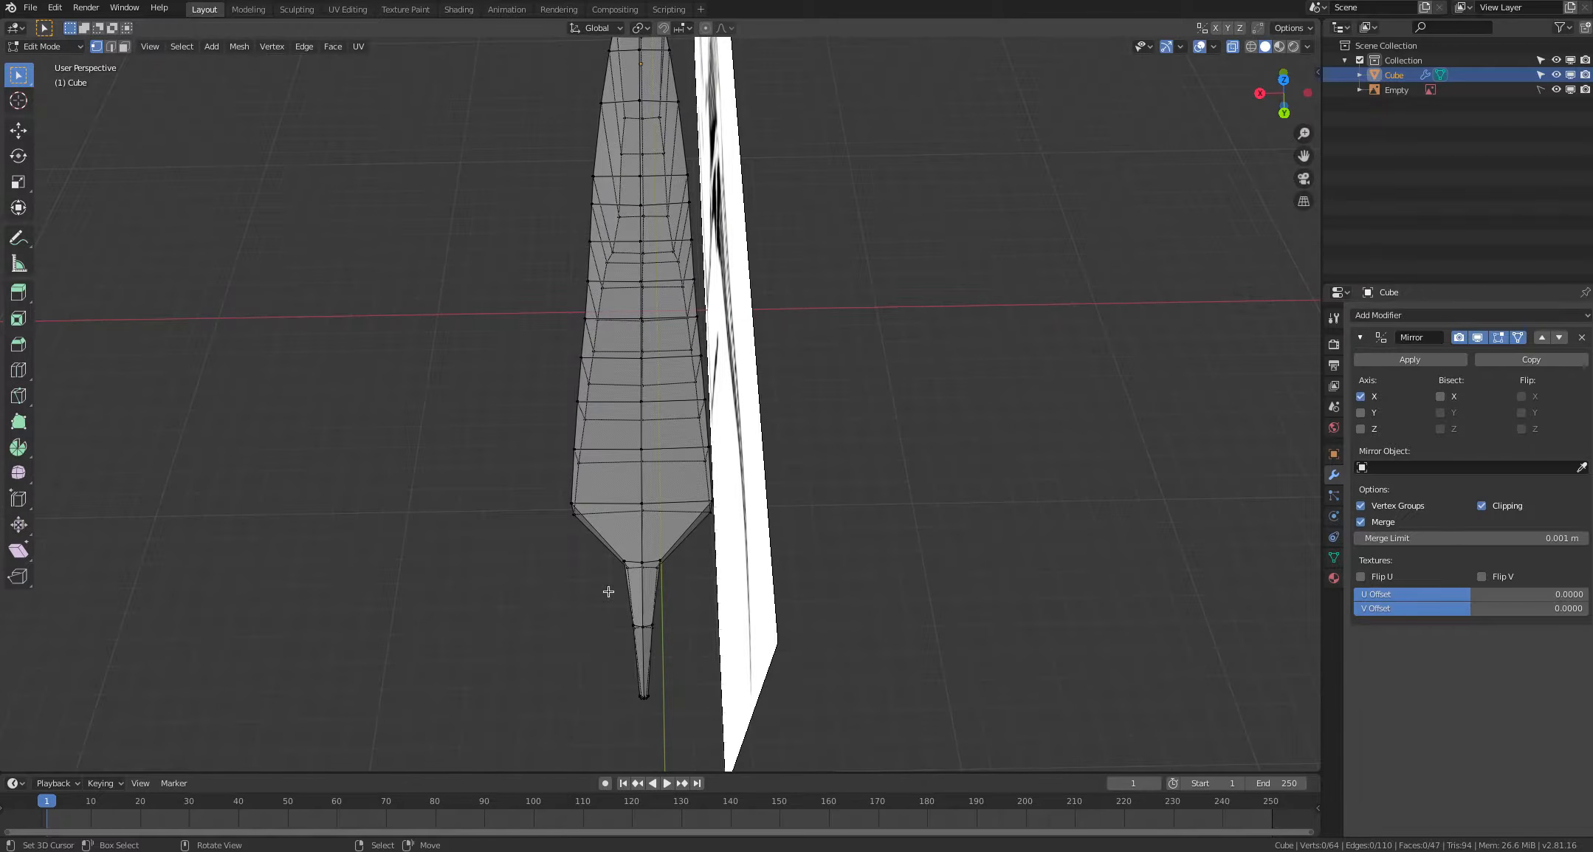
{"action": "middle_click_drag", "start_coordinate": [646, 591], "coordinate": [652, 614], "text": "shift"}
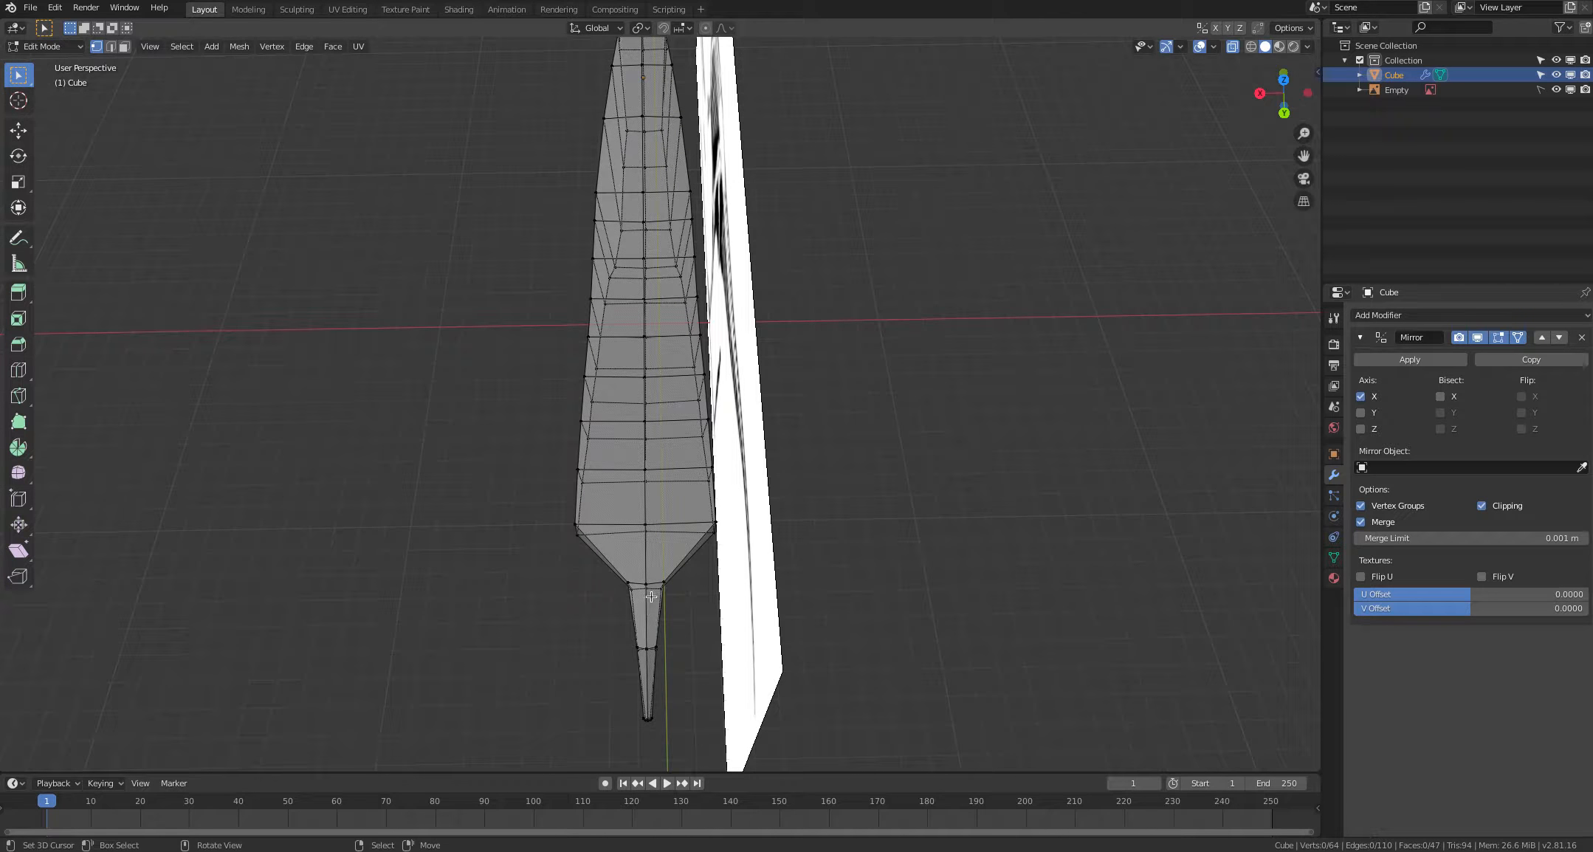
{"action": "middle_click_drag", "start_coordinate": [607, 499], "coordinate": [612, 542], "text": "shift"}
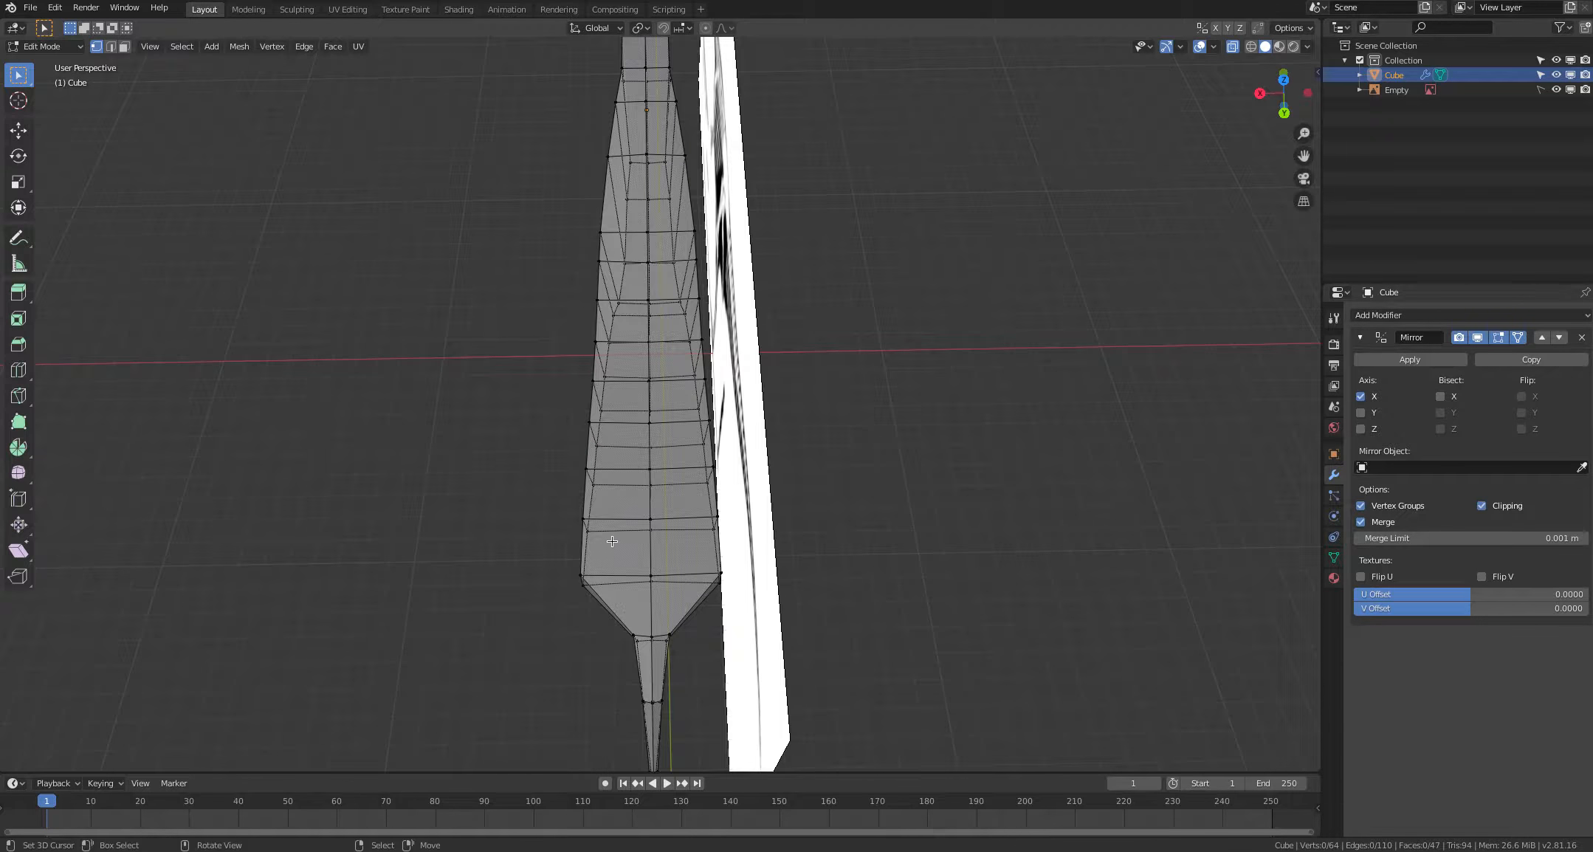
{"action": "left_click", "coordinate": [581, 575], "text": "alt"}
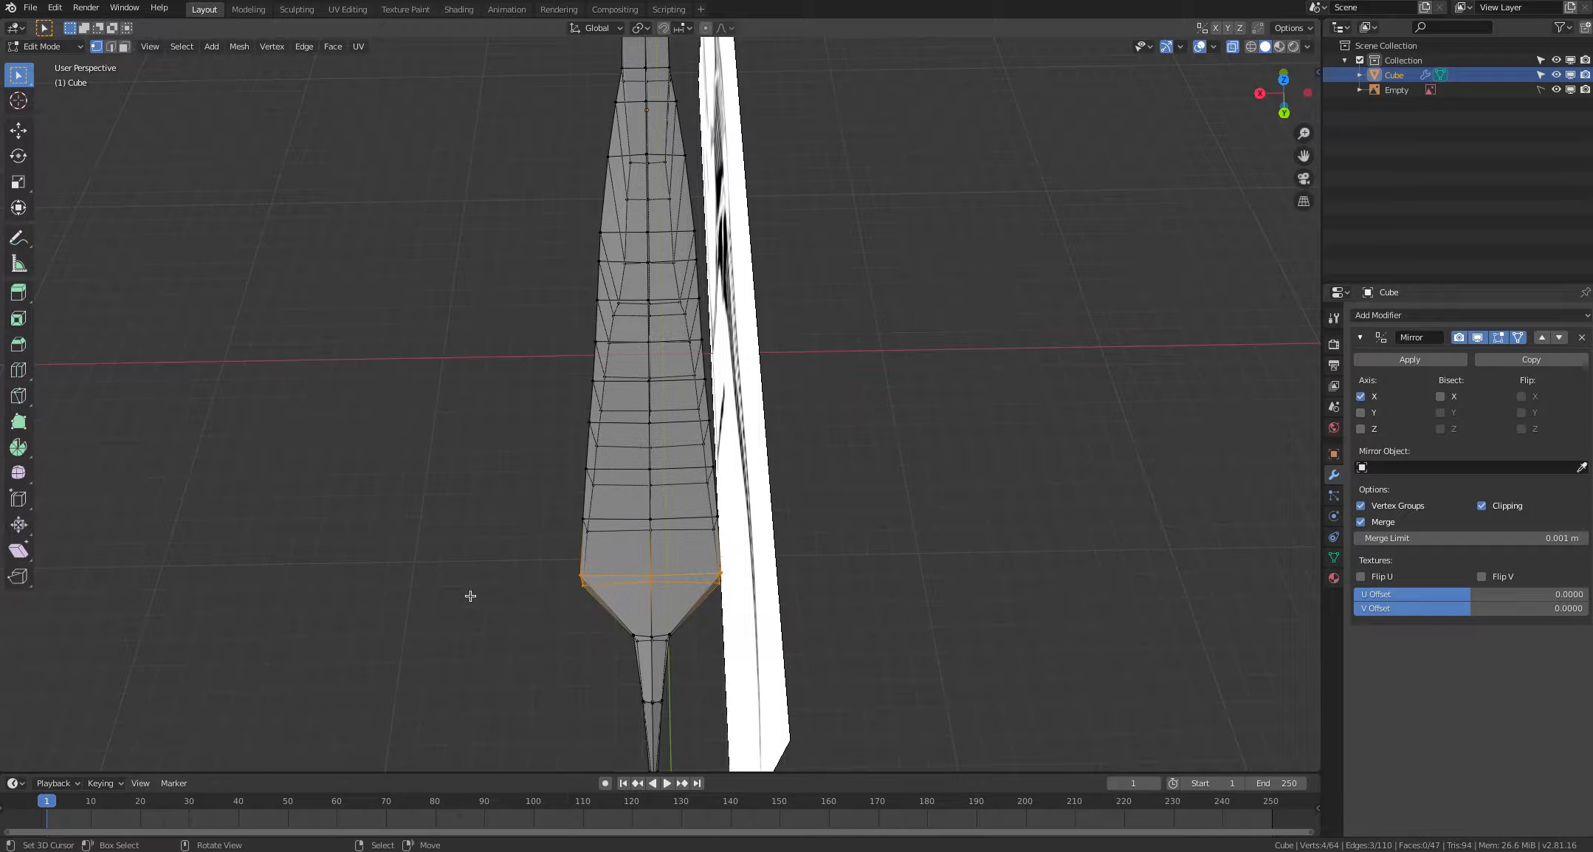
{"action": "key", "text": "g"}
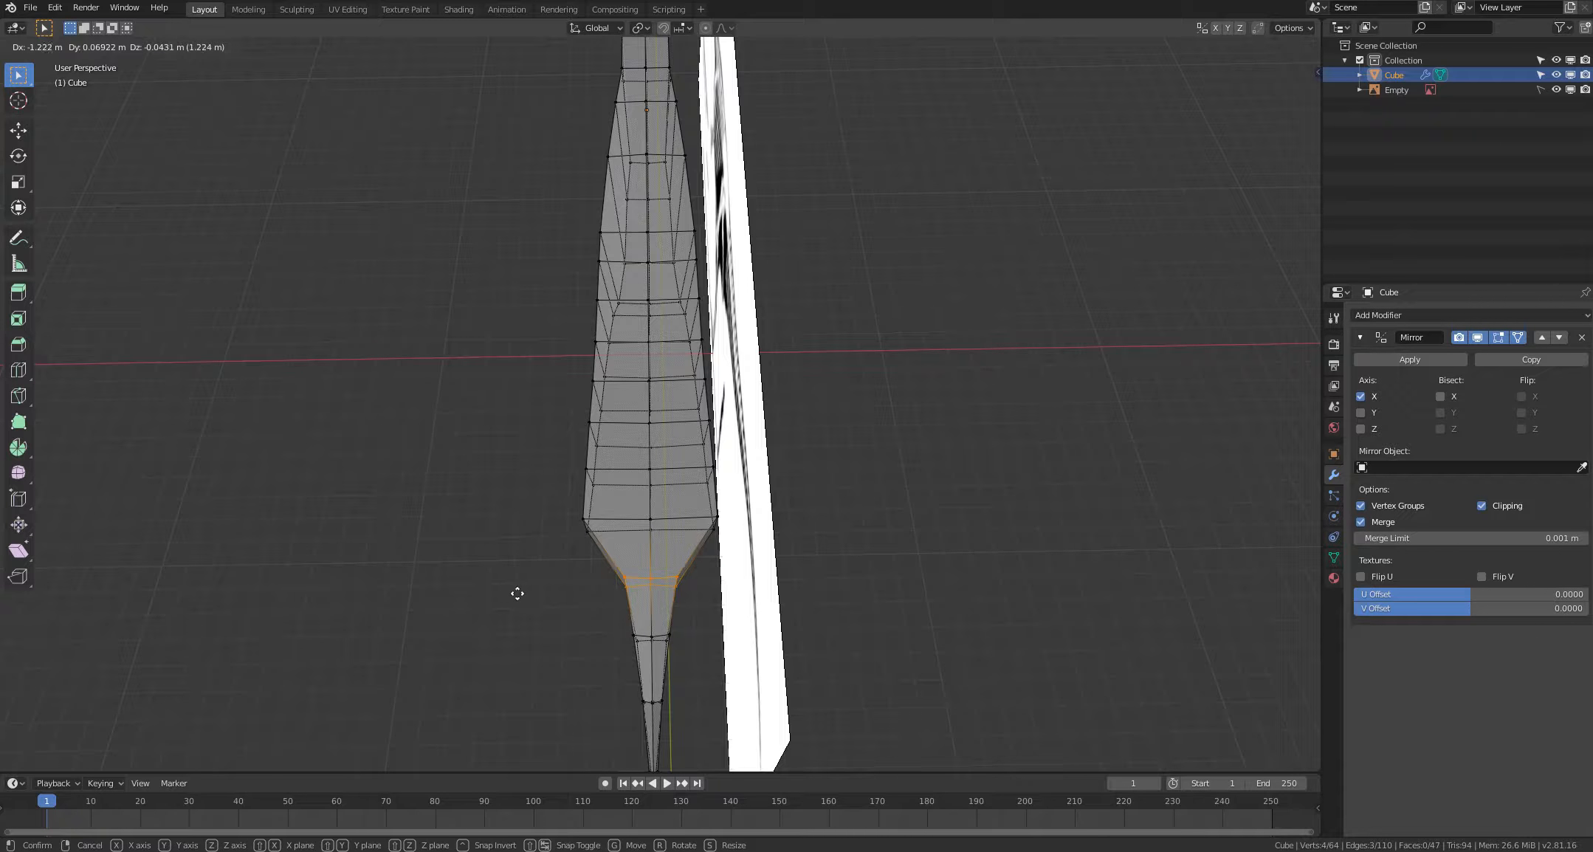
{"action": "left_click", "coordinate": [522, 593]}
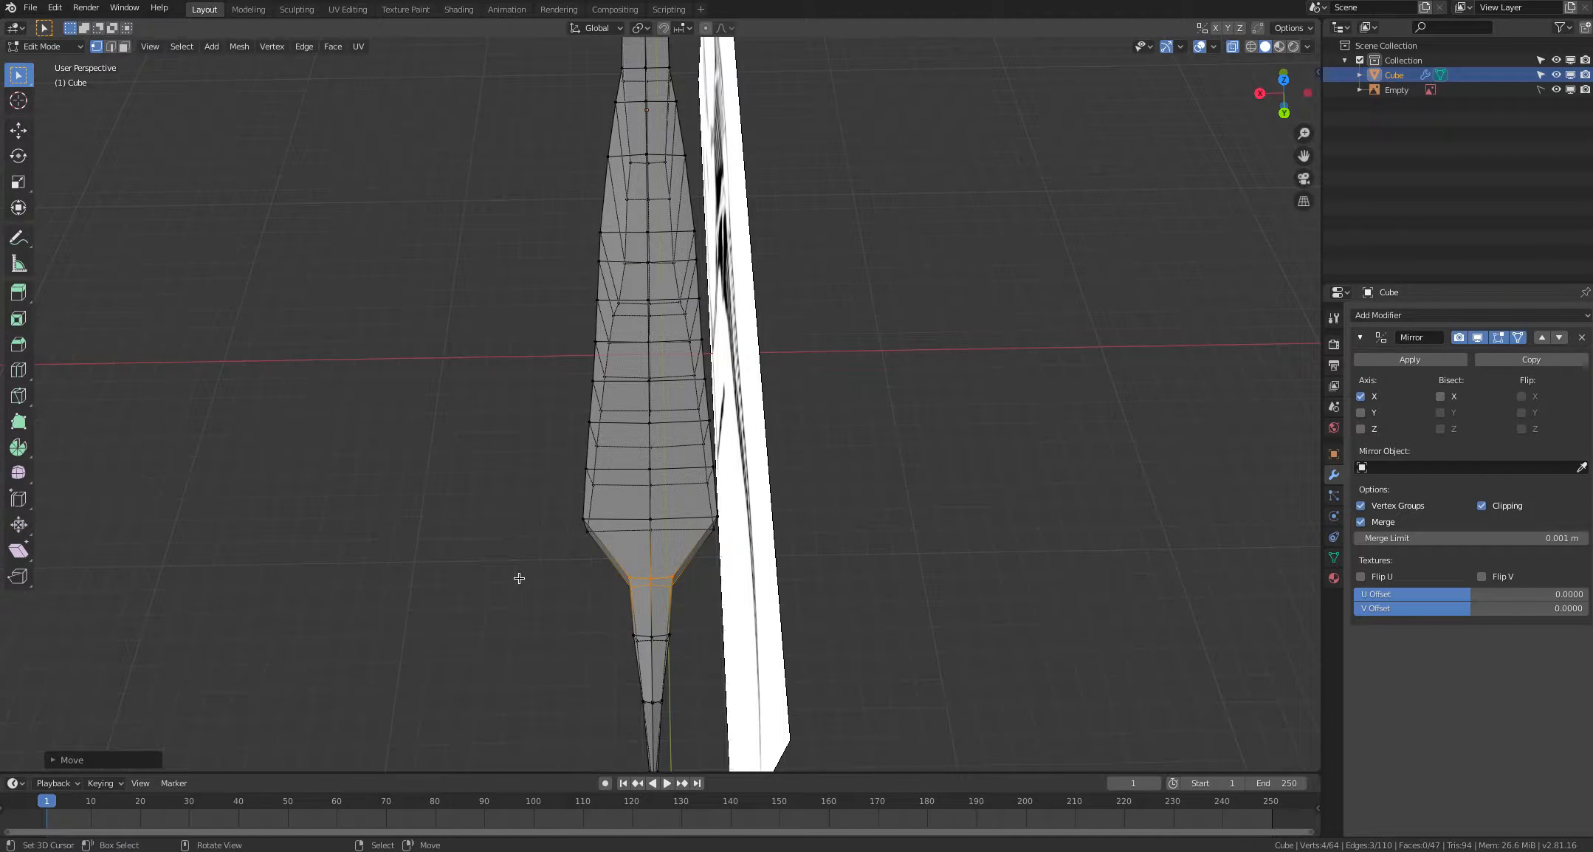
{"action": "left_click", "coordinate": [519, 579]}
Step: Move the fifth edge loop from the tail tip inward in line with the narrowed tail and clear the selection
{"action": "mouse_move", "coordinate": [519, 576]}
{"action": "middle_mouse_down", "text": "shift"}
{"action": "mouse_move", "coordinate": [502, 644]}
{"action": "mouse_move", "coordinate": [515, 662]}
{"action": "middle_mouse_up", "text": "shift"}
{"action": "key", "text": "c"}
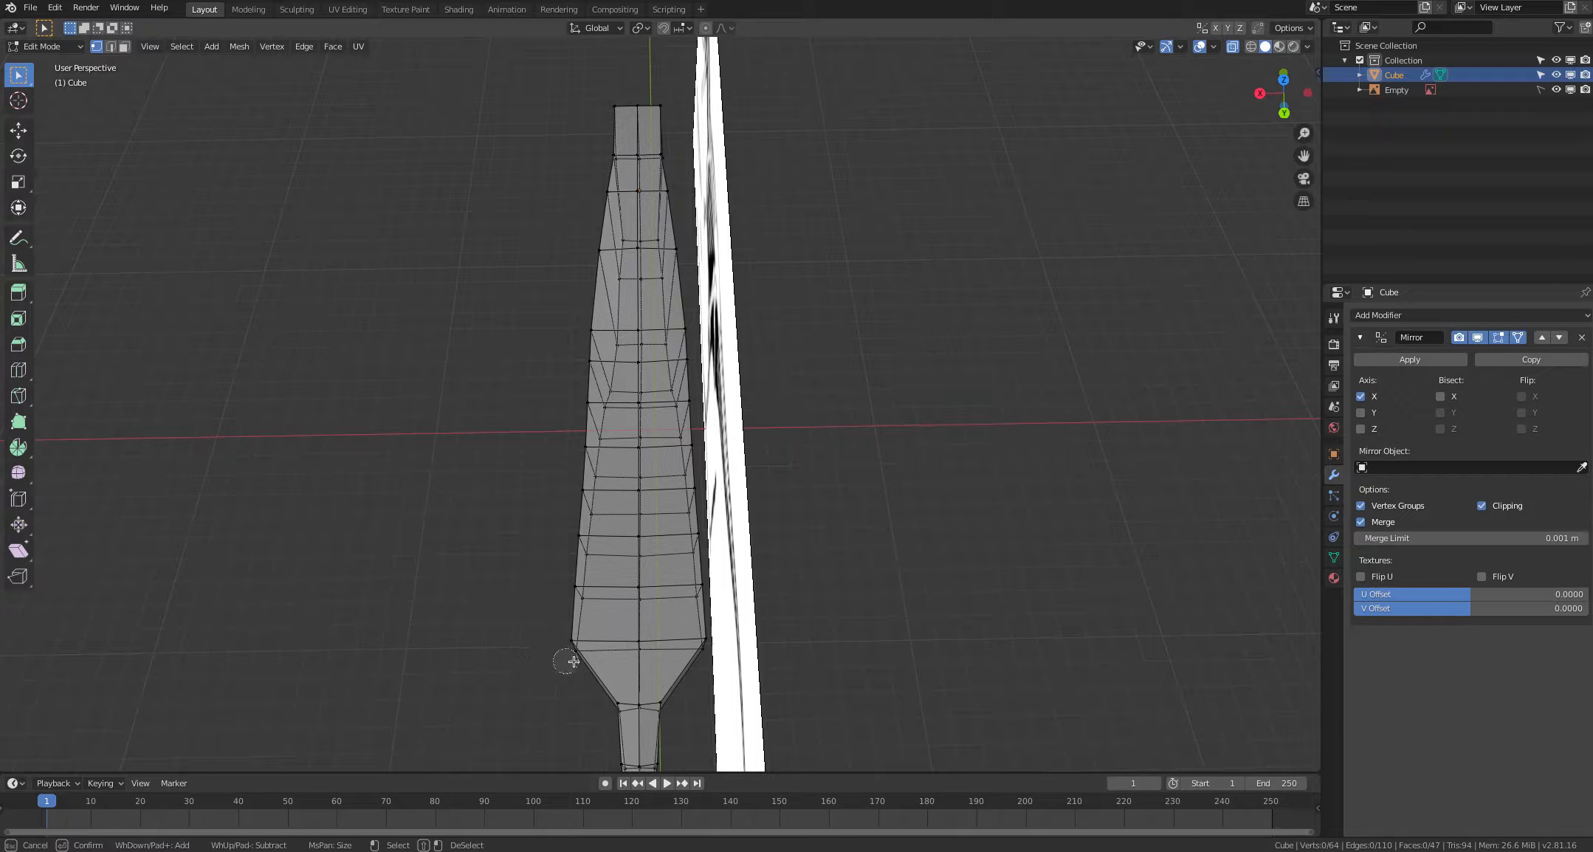
{"action": "left_click_drag", "start_coordinate": [634, 642], "coordinate": [550, 642]}
{"action": "left_click", "coordinate": [576, 644]}
{"action": "key", "text": "Escape"}
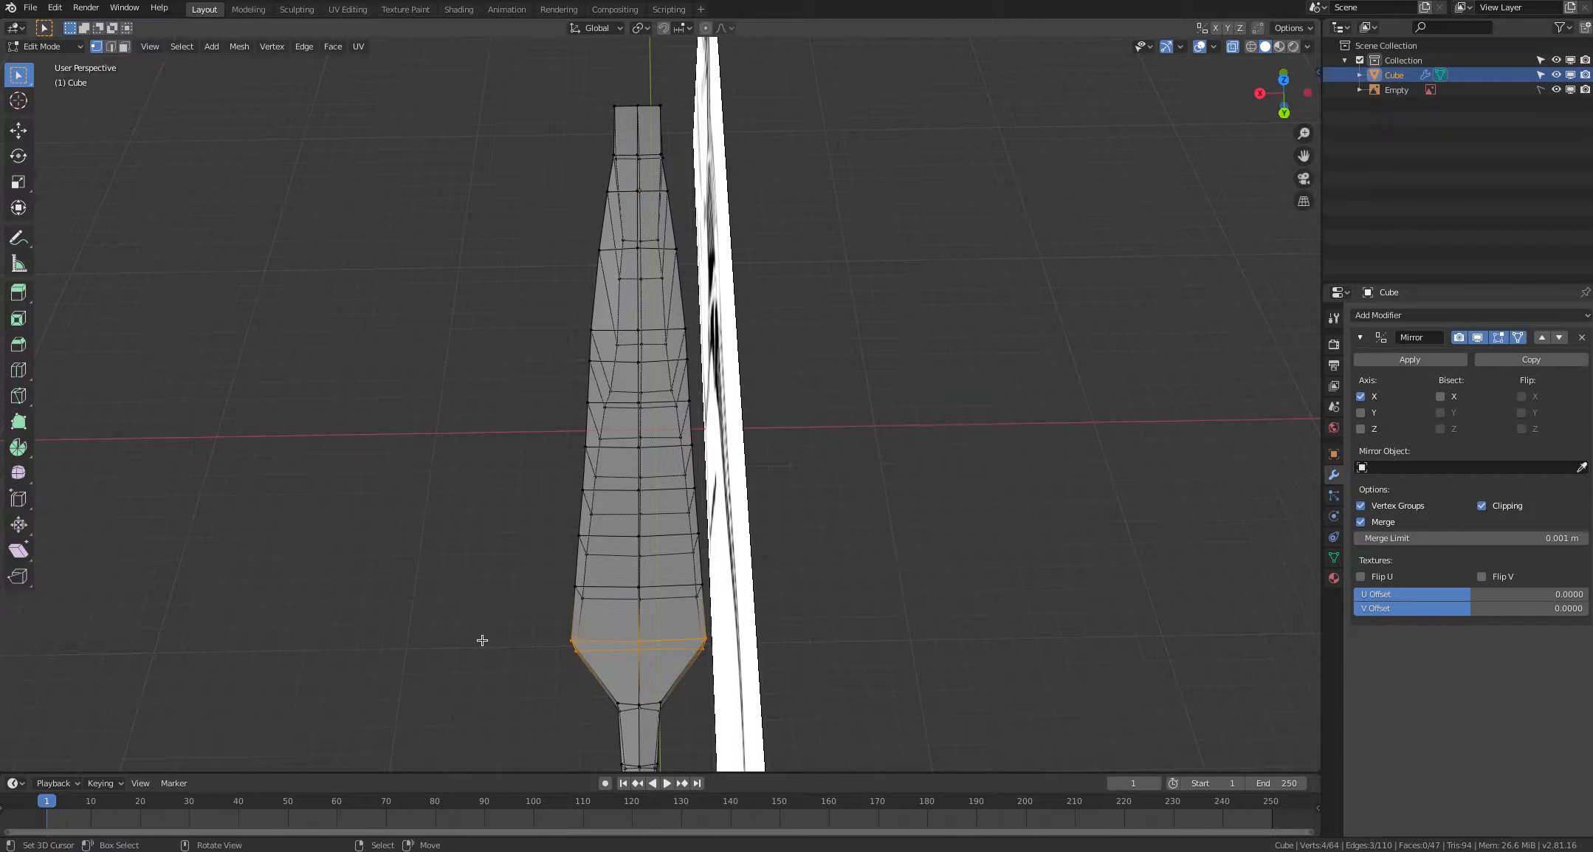
{"action": "key", "text": "g"}
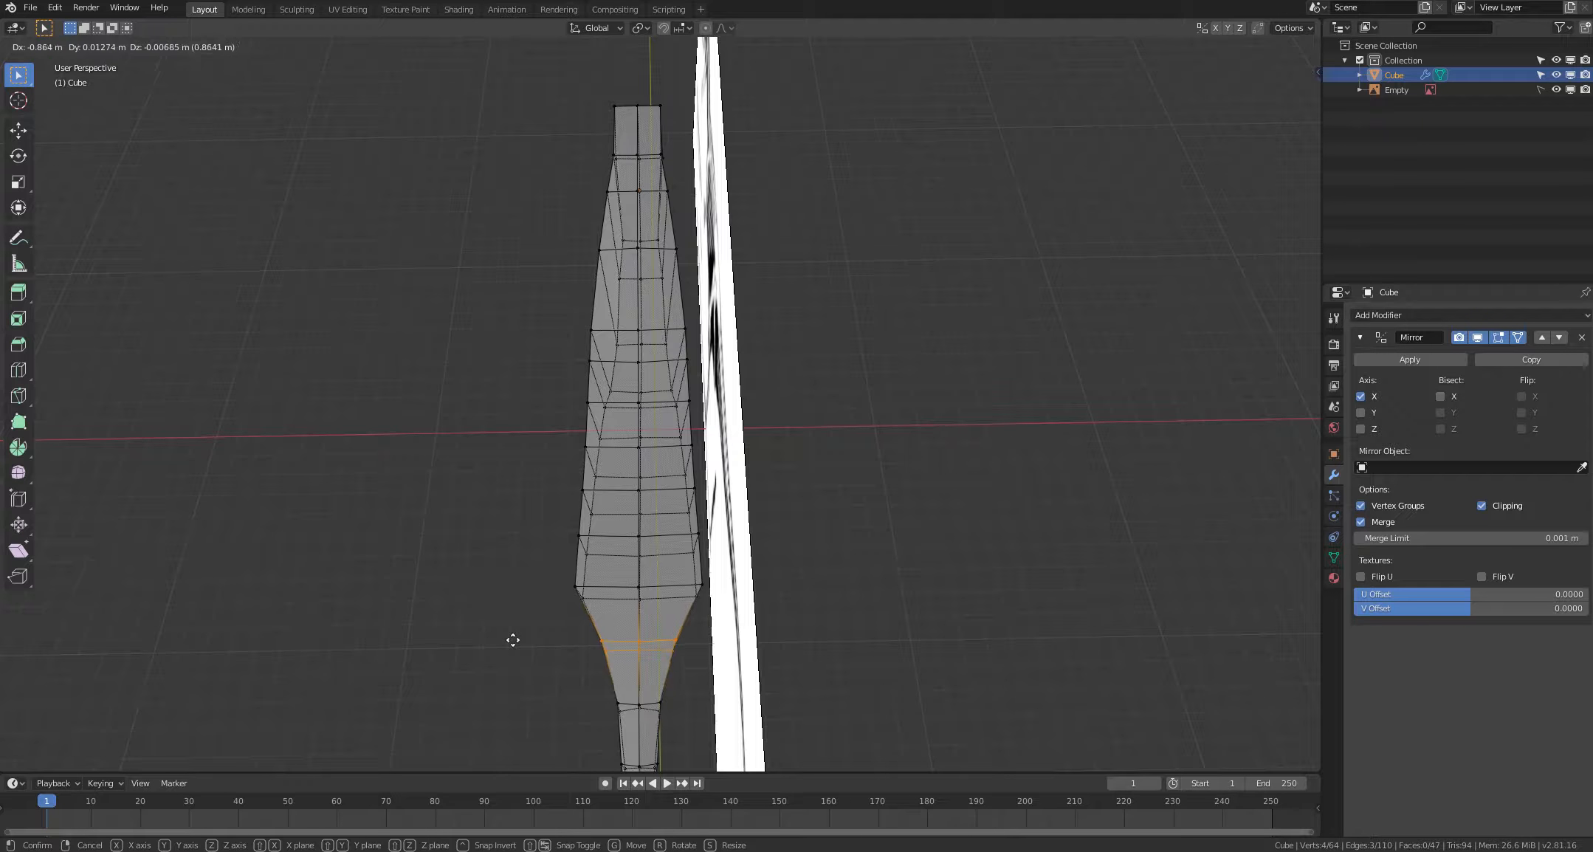
{"action": "left_click", "coordinate": [521, 639]}
{"action": "key", "text": "alt+a"}
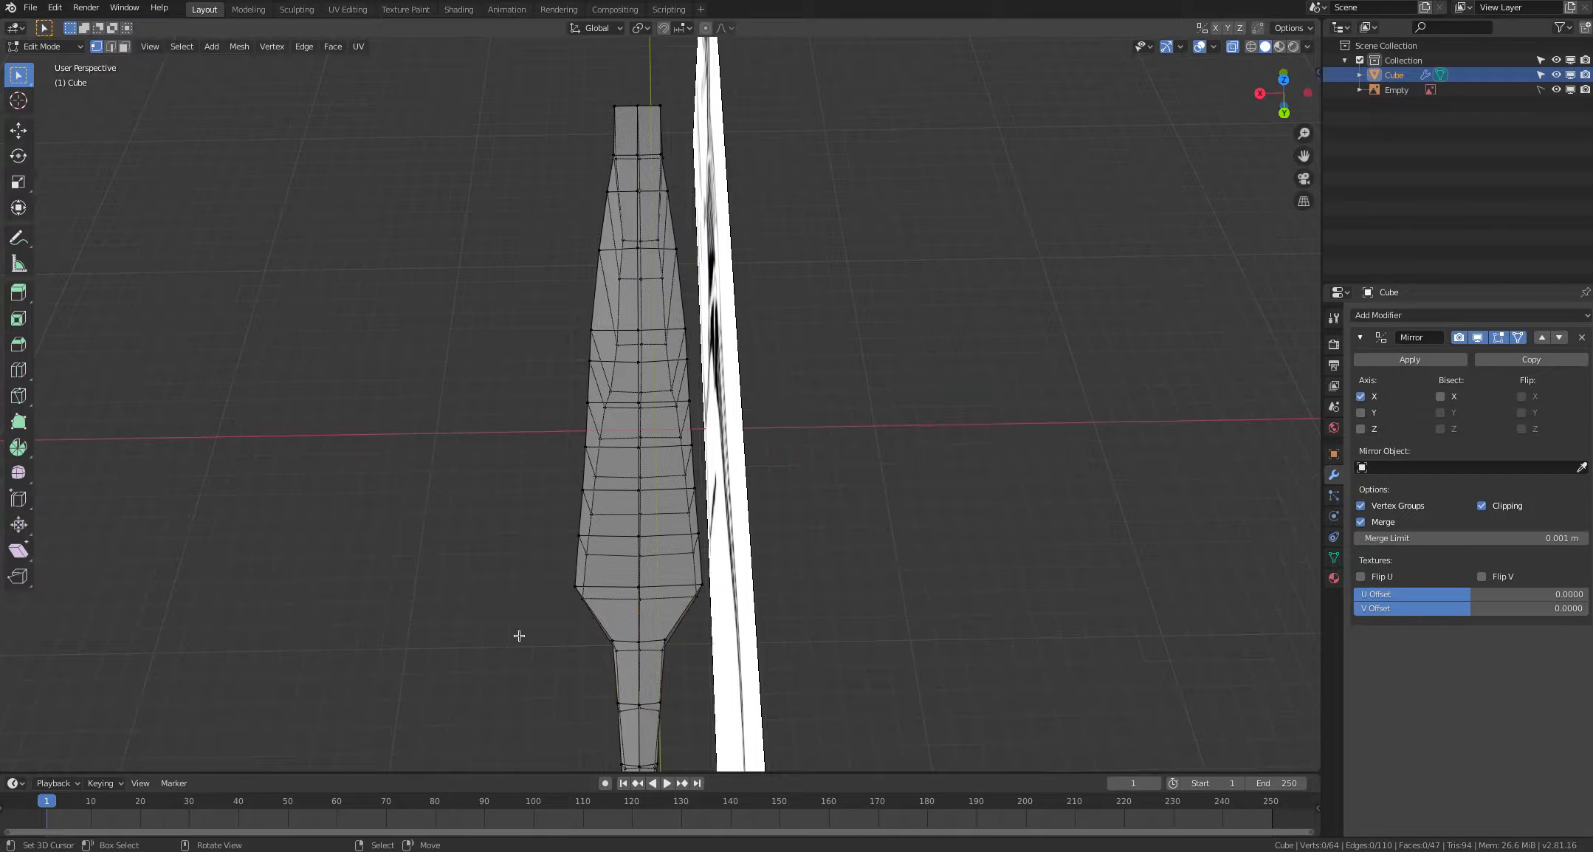
Step: Move the sixth edge loop from the tail tip inward, keeping it slightly wider than the fifth
{"action": "middle_click_drag", "start_coordinate": [511, 618], "coordinate": [511, 666], "text": "shift"}
{"action": "key", "text": "c"}
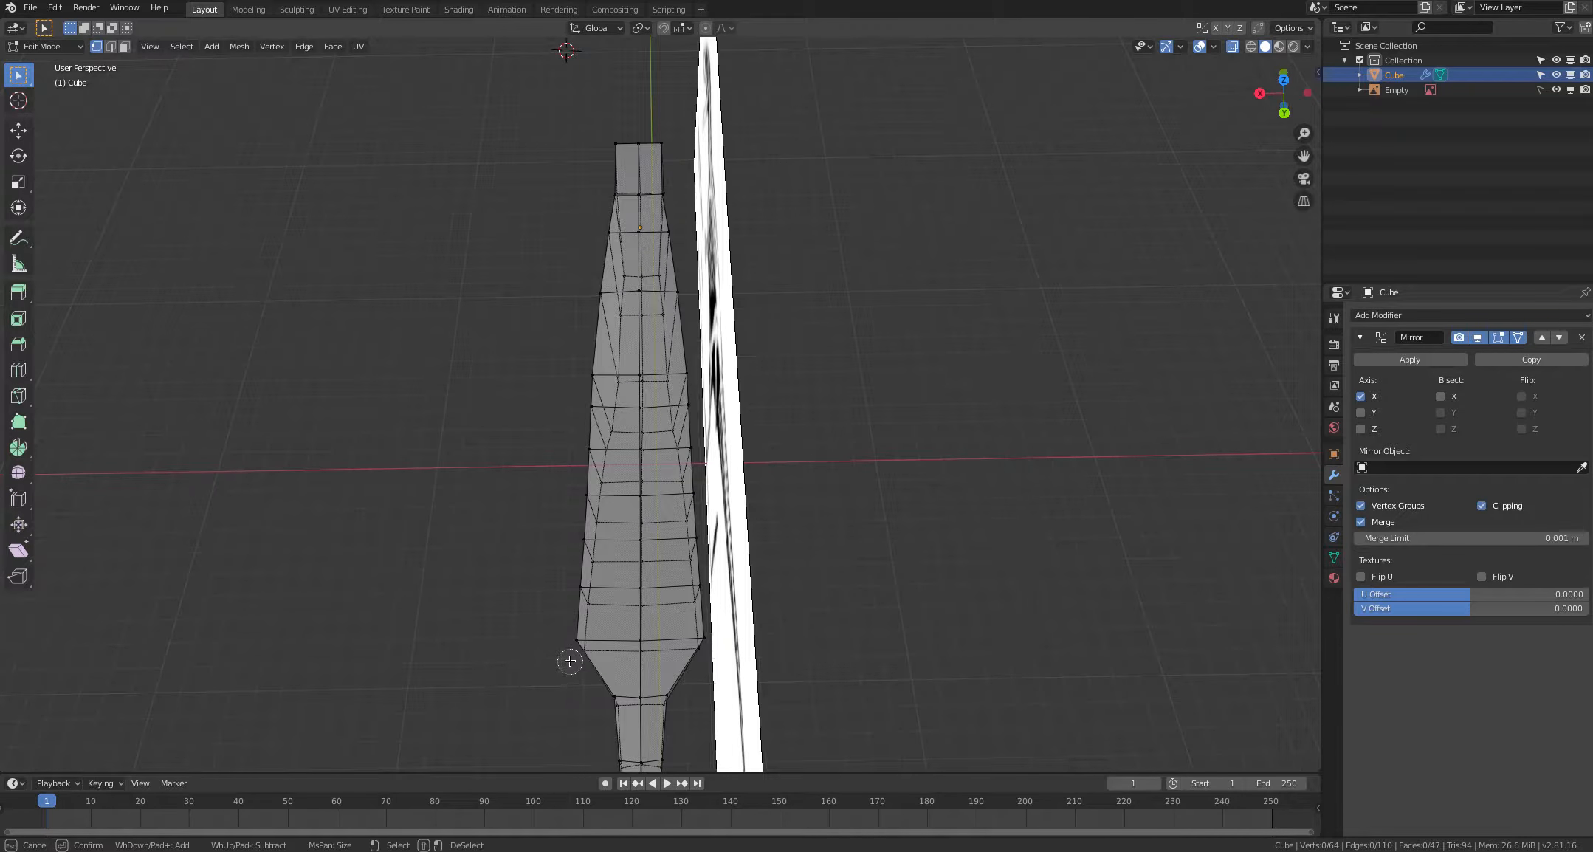
{"action": "left_click_drag", "start_coordinate": [572, 653], "coordinate": [618, 650]}
{"action": "key", "text": "Escape"}
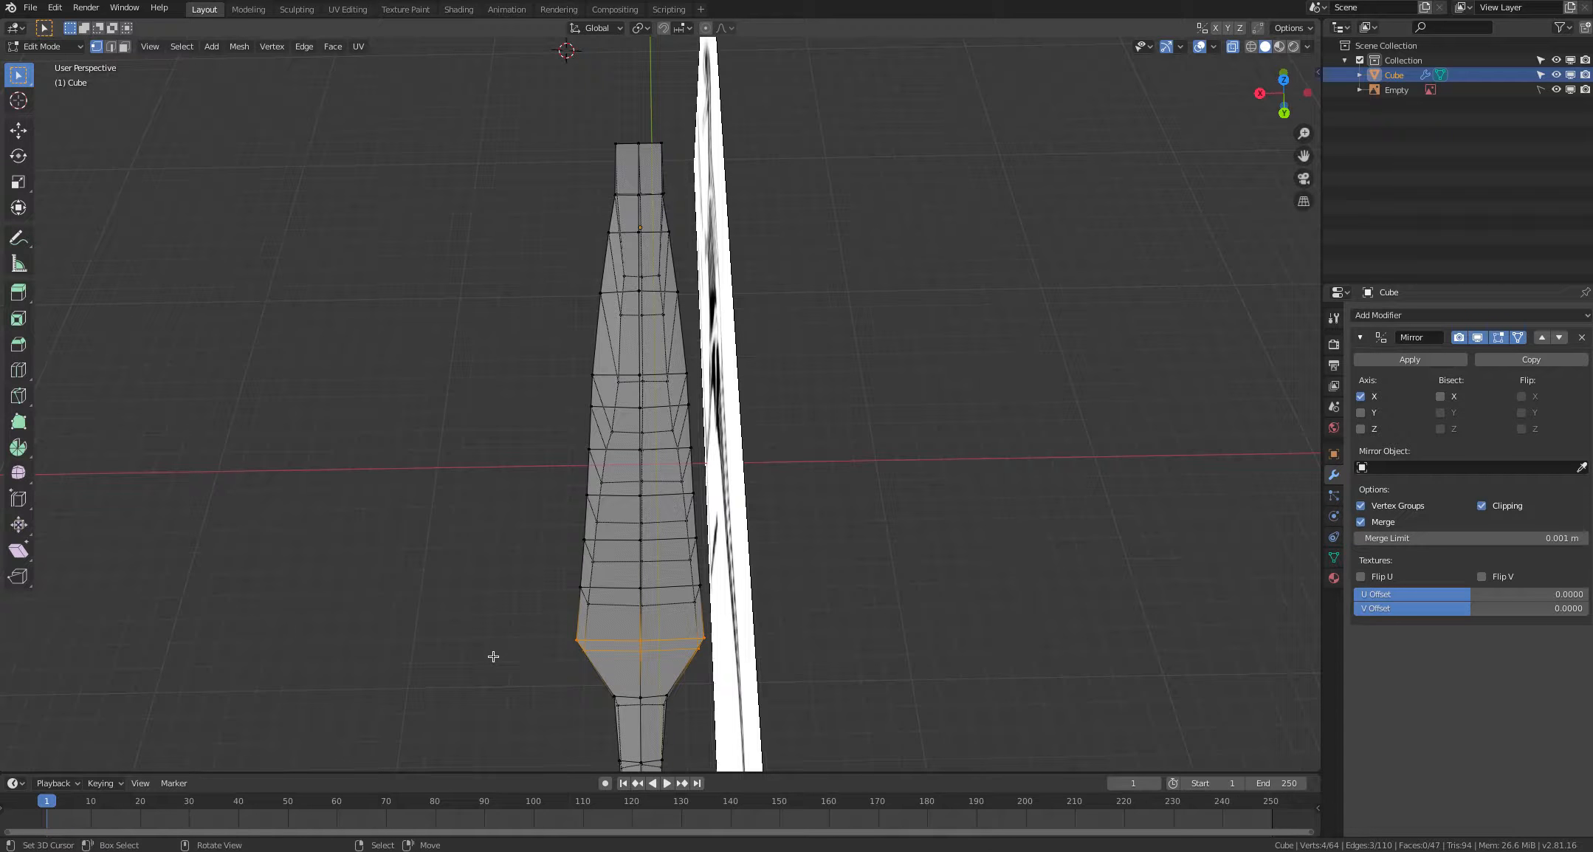
{"action": "key", "text": "g"}
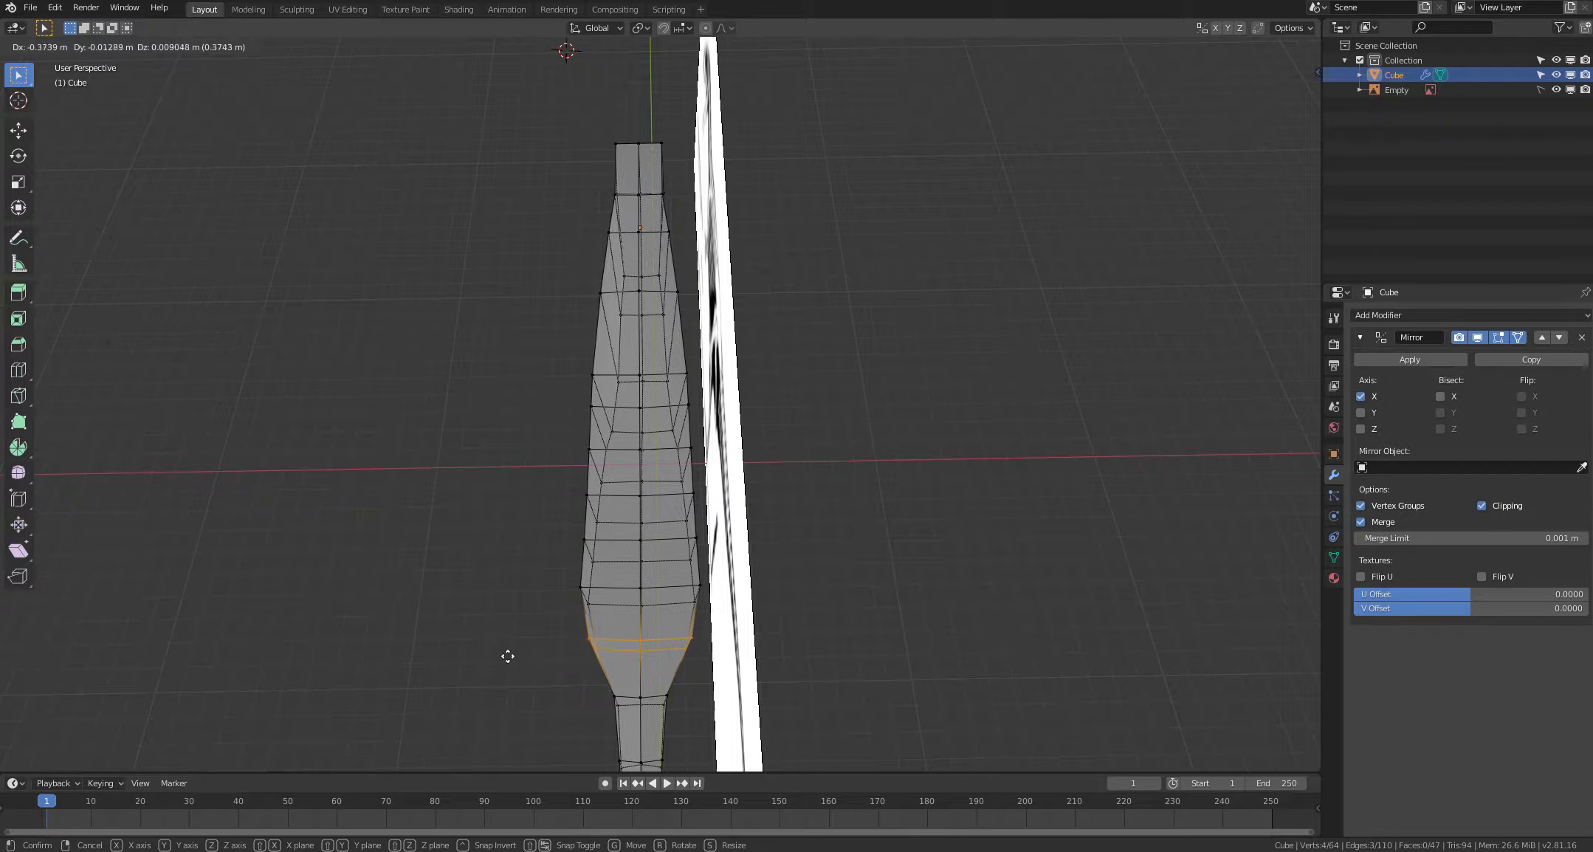
{"action": "left_click", "coordinate": [526, 655]}
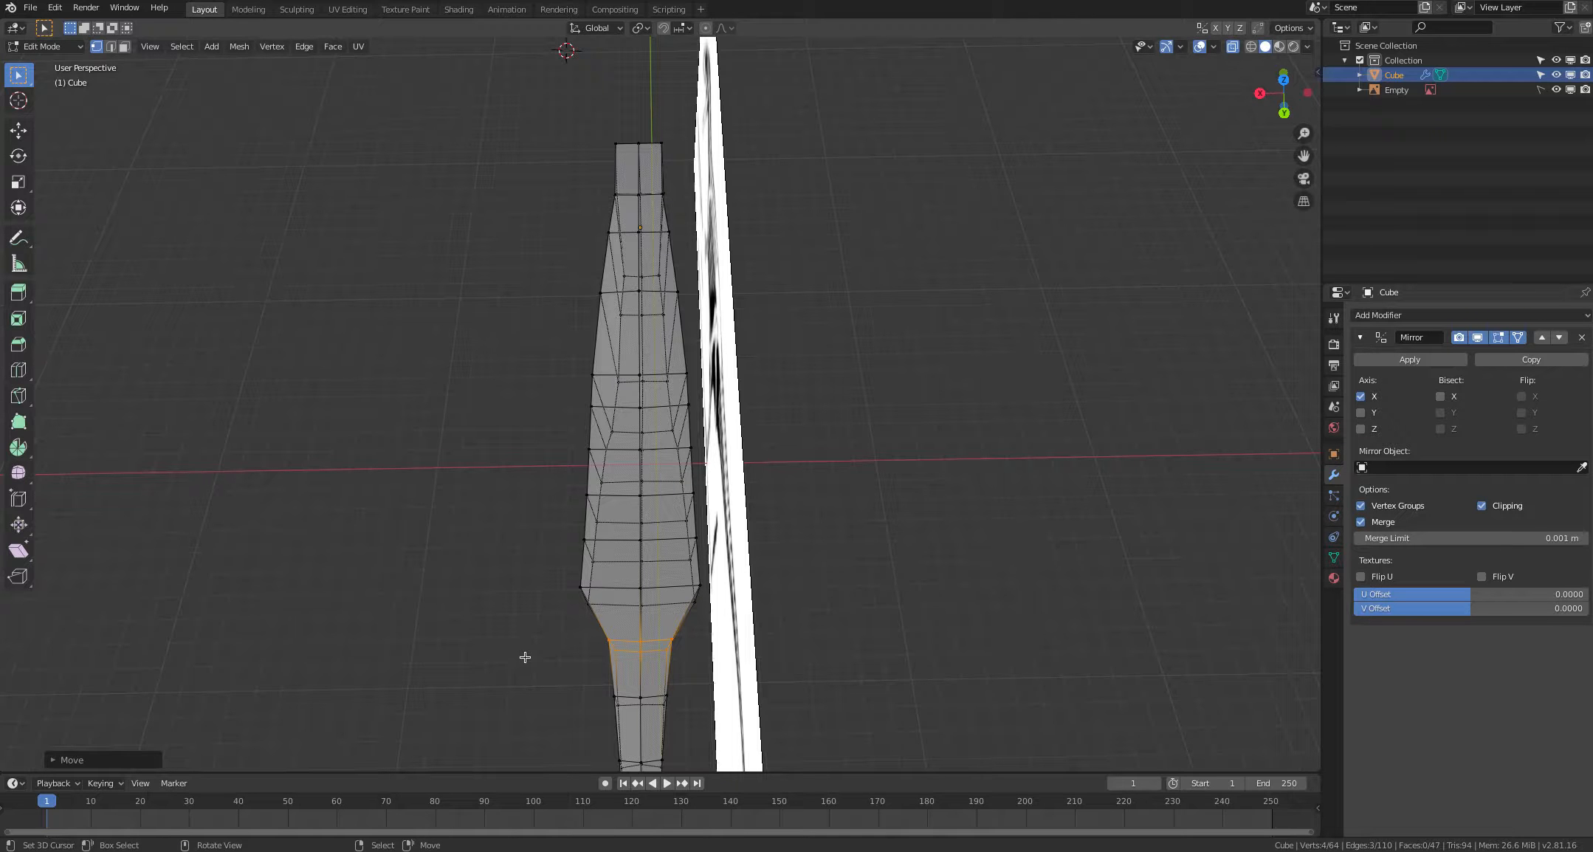
{"action": "left_click", "coordinate": [525, 655]}
Step: Move the next edge loop ahead of the narrowed tail inward by about 0.73 m and clear the selection
{"action": "middle_click_drag", "start_coordinate": [525, 655], "coordinate": [523, 727]}
{"action": "key", "text": "c"}
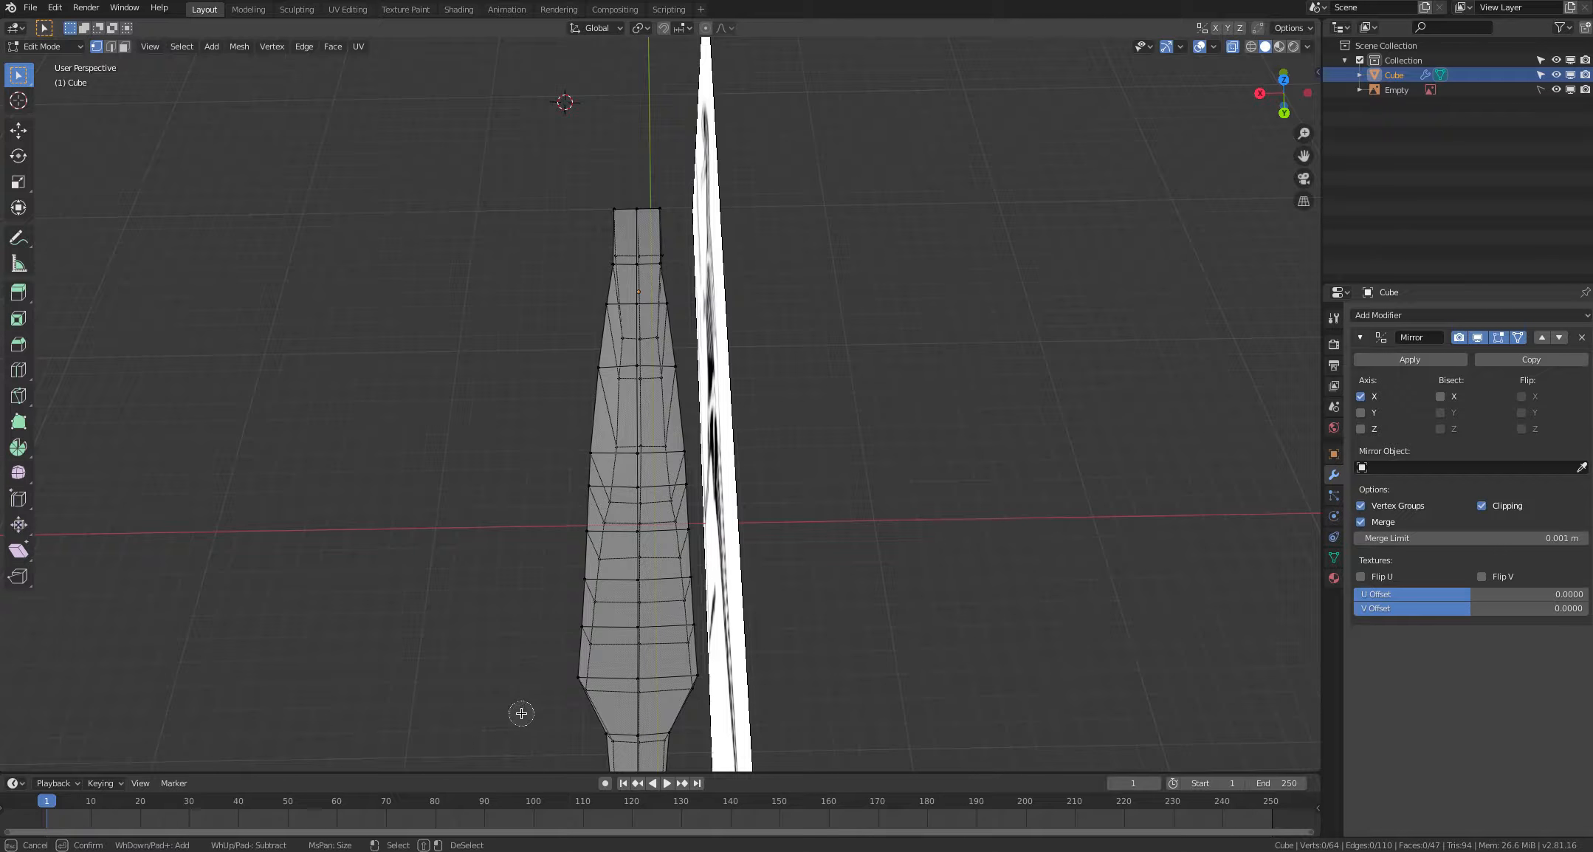
{"action": "left_click_drag", "start_coordinate": [582, 684], "coordinate": [634, 687]}
{"action": "key", "text": "Escape"}
{"action": "key", "text": "g"}
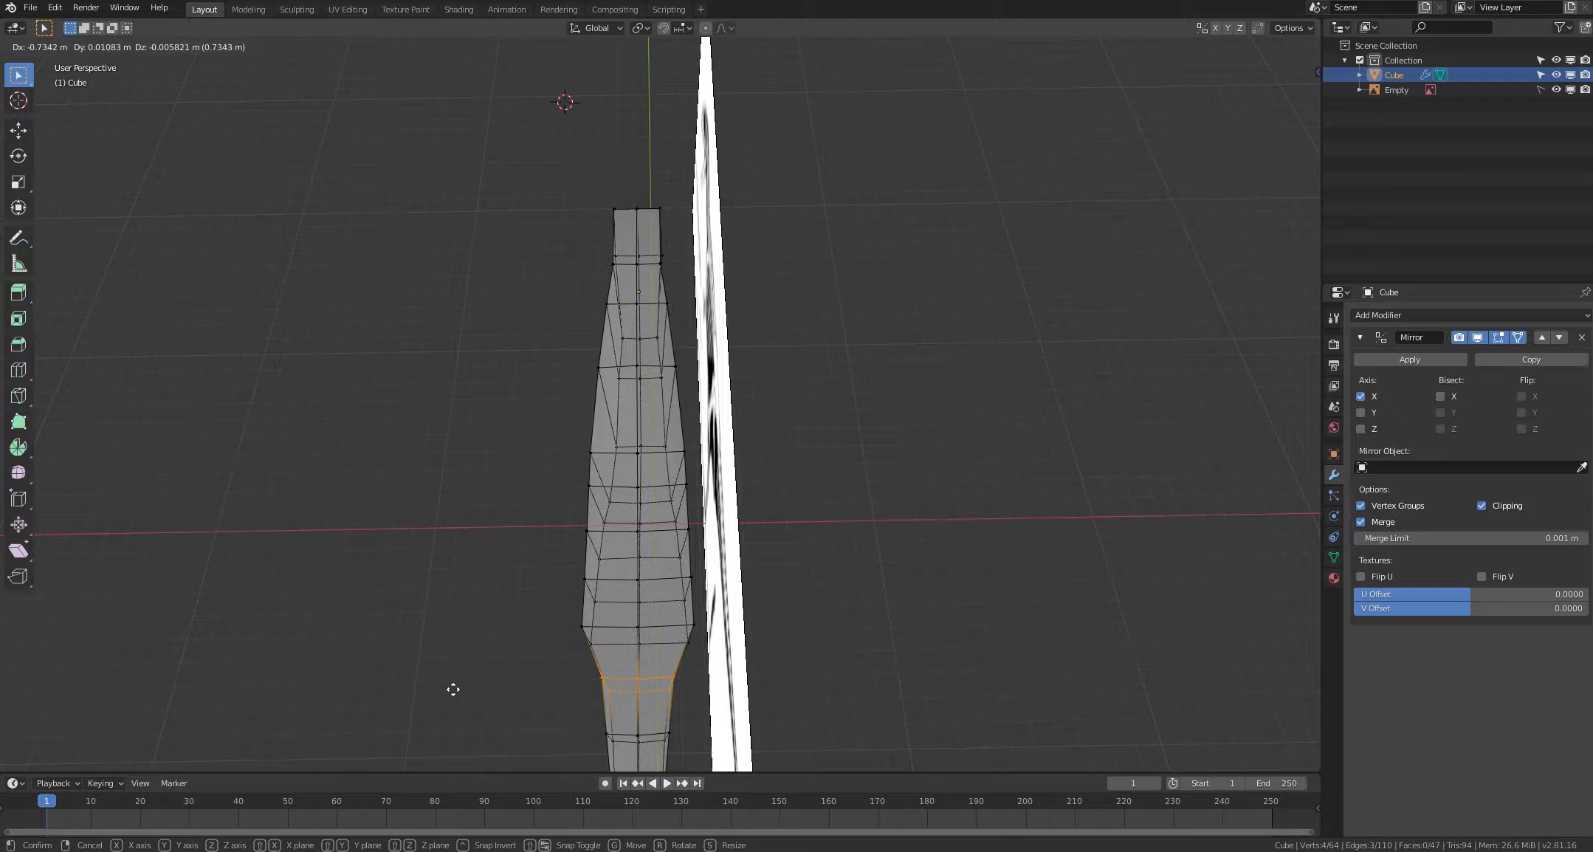
{"action": "left_click", "coordinate": [453, 689]}
{"action": "key", "text": "alt+a"}
Step: Move the wide edge loop where the tail meets the body inward, slightly wider than the loop behind it, and clear the selection
{"action": "middle_click_drag", "start_coordinate": [452, 685], "coordinate": [460, 513]}
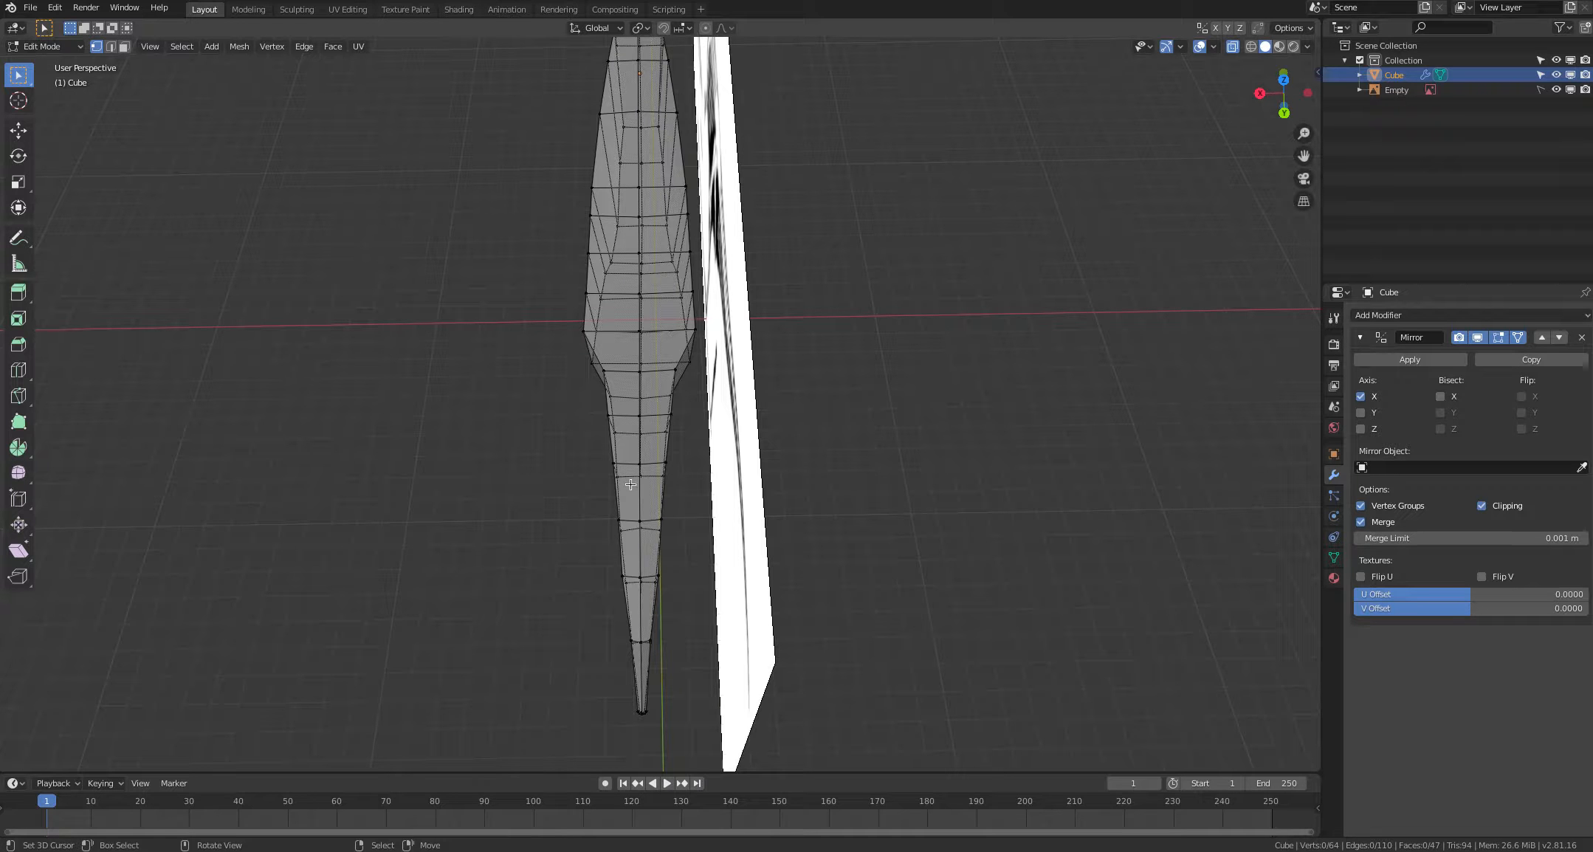
{"action": "middle_click_drag", "start_coordinate": [511, 511], "coordinate": [515, 663]}
{"action": "key", "text": "c"}
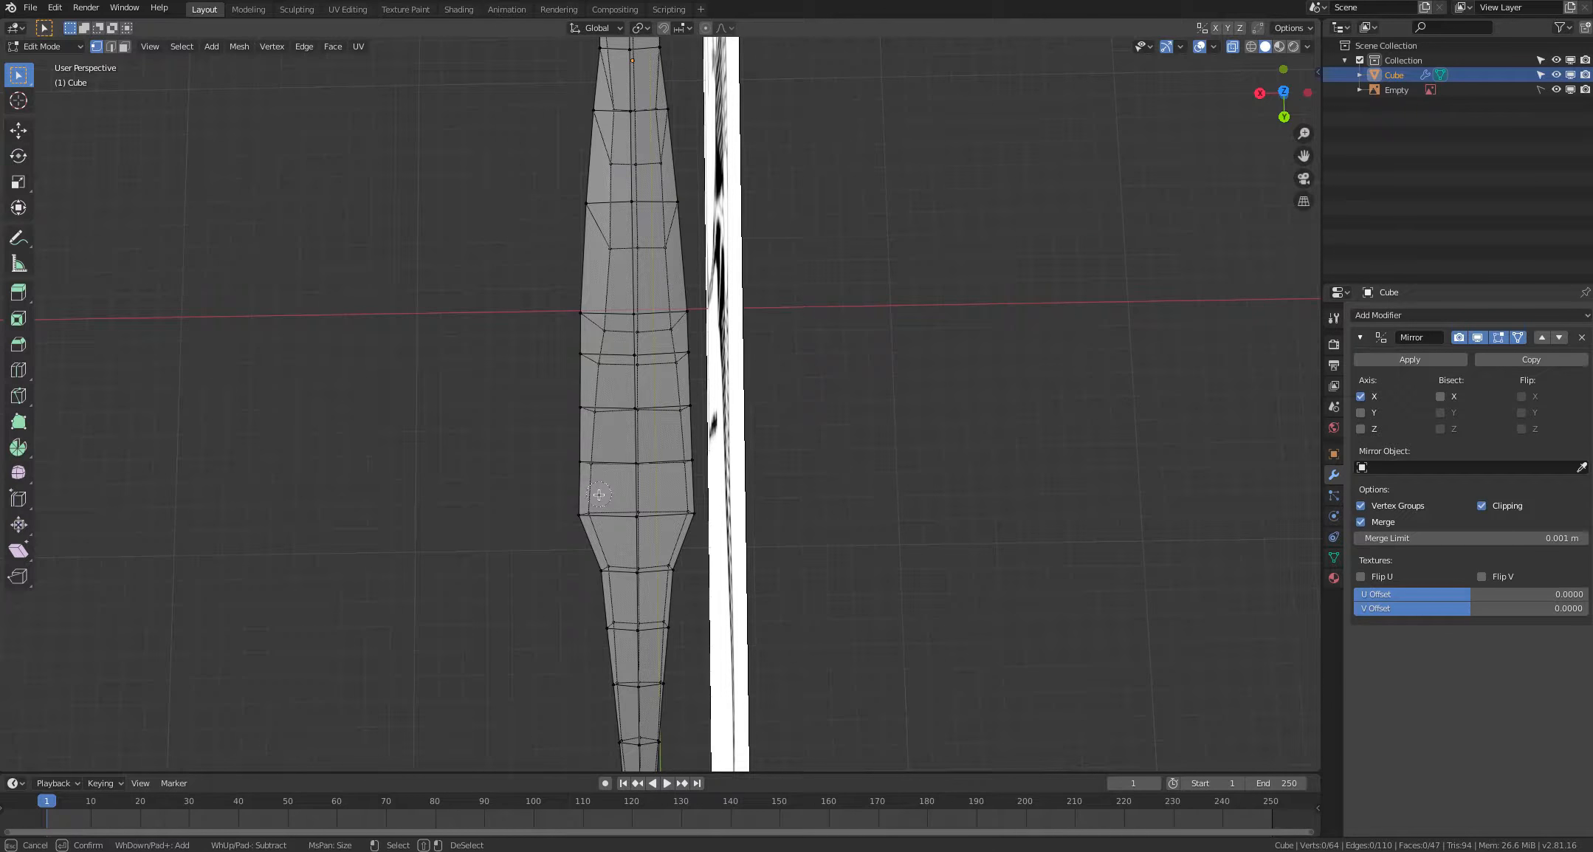
{"action": "left_click_drag", "start_coordinate": [573, 519], "coordinate": [640, 521]}
{"action": "right_click", "coordinate": [539, 544]}
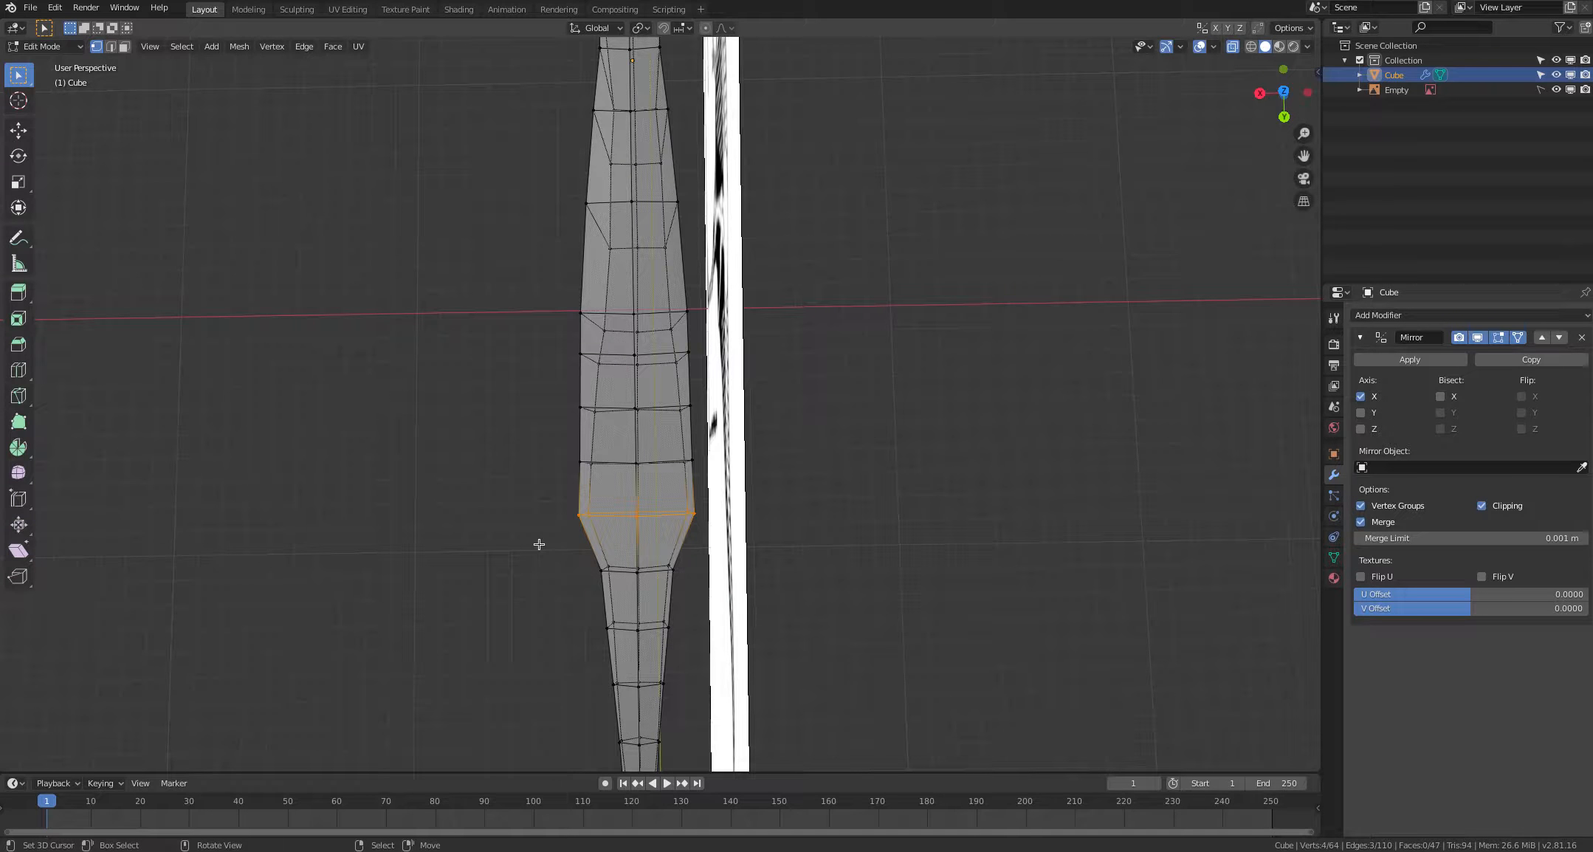
{"action": "key", "text": "g"}
{"action": "left_click", "coordinate": [554, 544]}
{"action": "key", "text": "alt+a"}
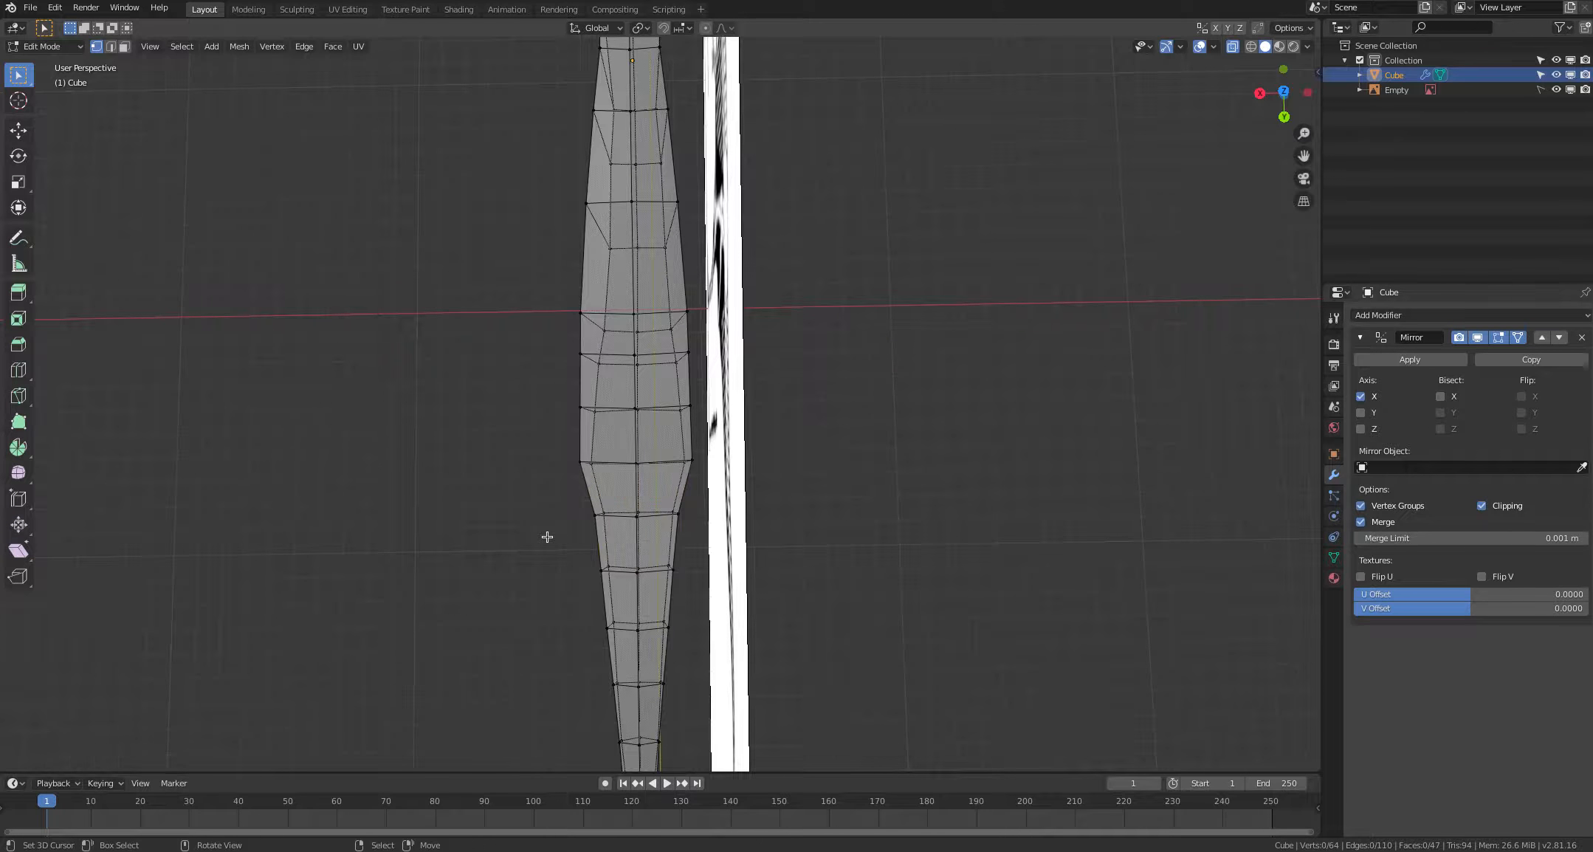
Step: Move the following edge loop toward the body inward by about 0.31 m to smooth the tail base, and clear the selection
{"action": "middle_click_drag", "start_coordinate": [543, 529], "coordinate": [544, 583], "text": "shift"}
{"action": "key", "text": "c"}
{"action": "left_click_drag", "start_coordinate": [583, 522], "coordinate": [625, 520]}
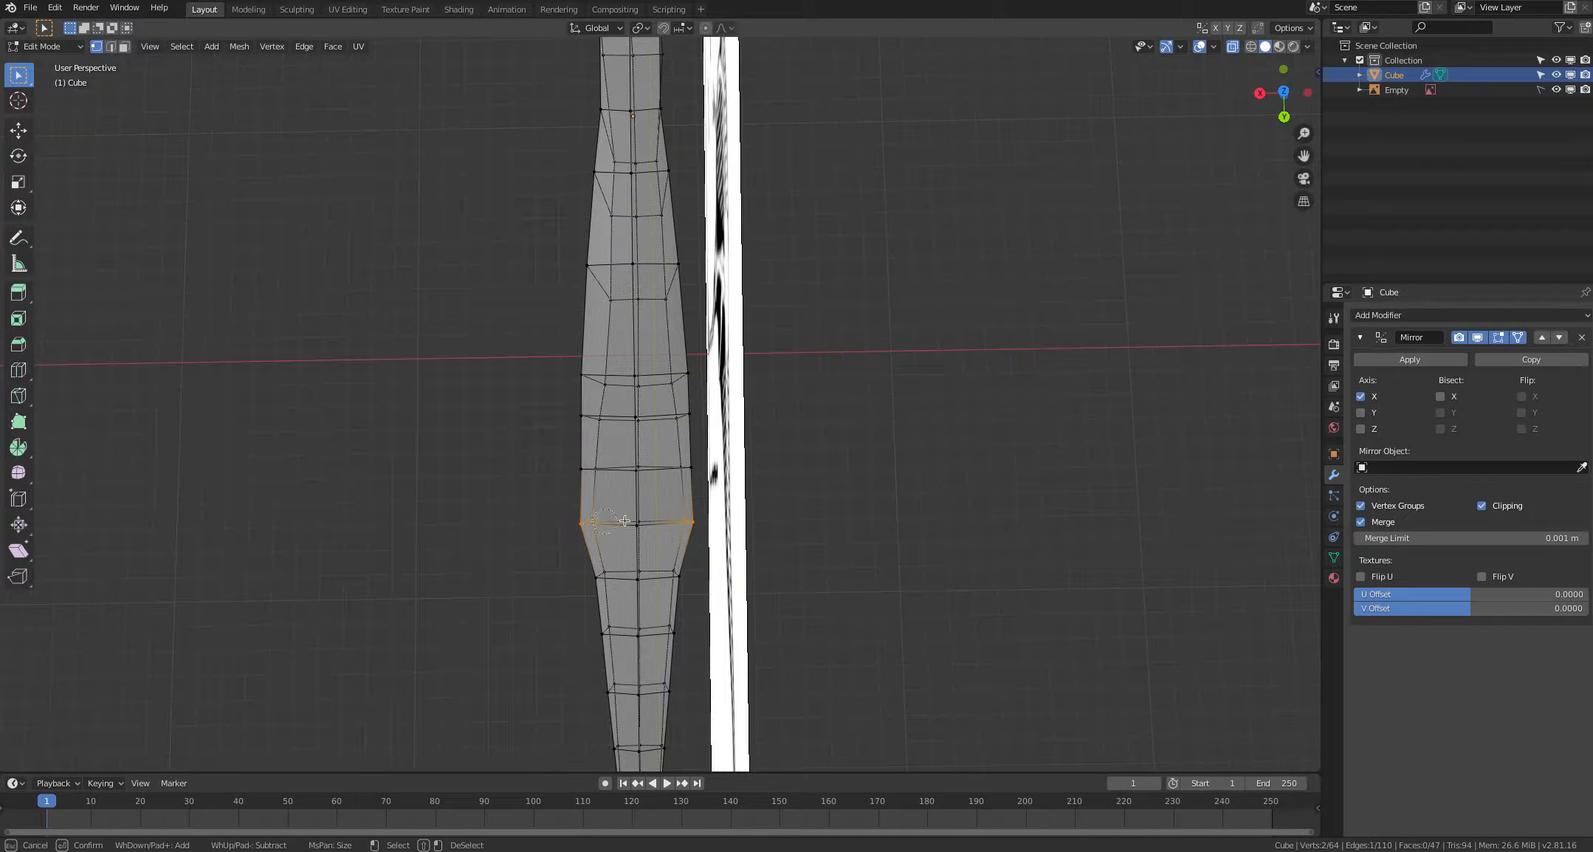
{"action": "right_click", "coordinate": [525, 548]}
{"action": "key", "text": "g"}
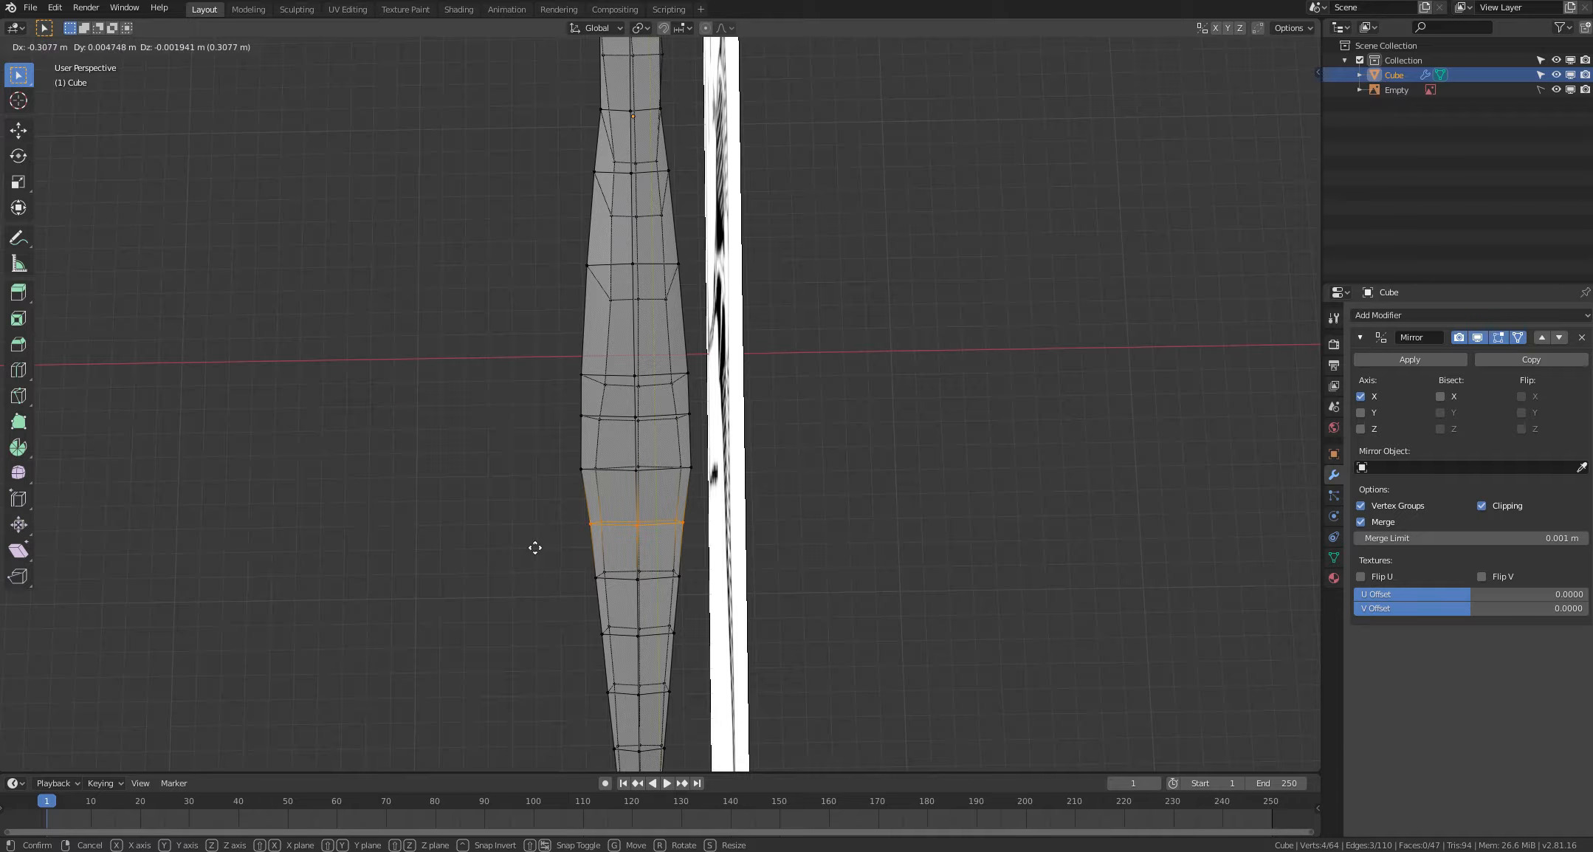
{"action": "left_click", "coordinate": [535, 548]}
{"action": "left_click", "coordinate": [535, 547]}
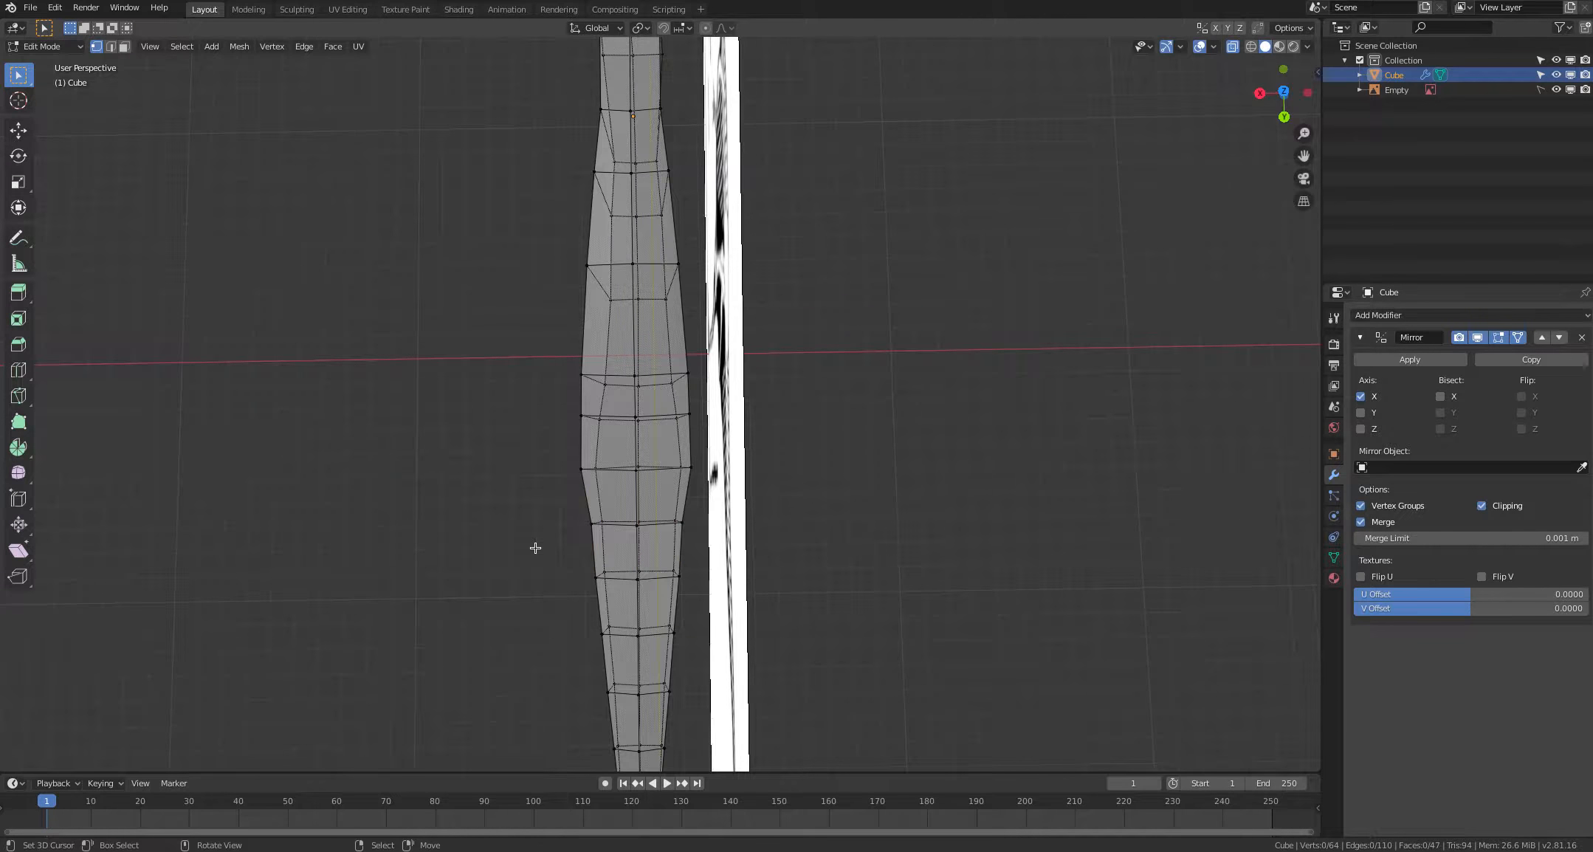
Step: Move the tail tip's end vertices inward by about 0.11 m to sharpen the point, and clear the selection
{"action": "middle_click_drag", "start_coordinate": [534, 547], "coordinate": [534, 434], "text": "shift"}
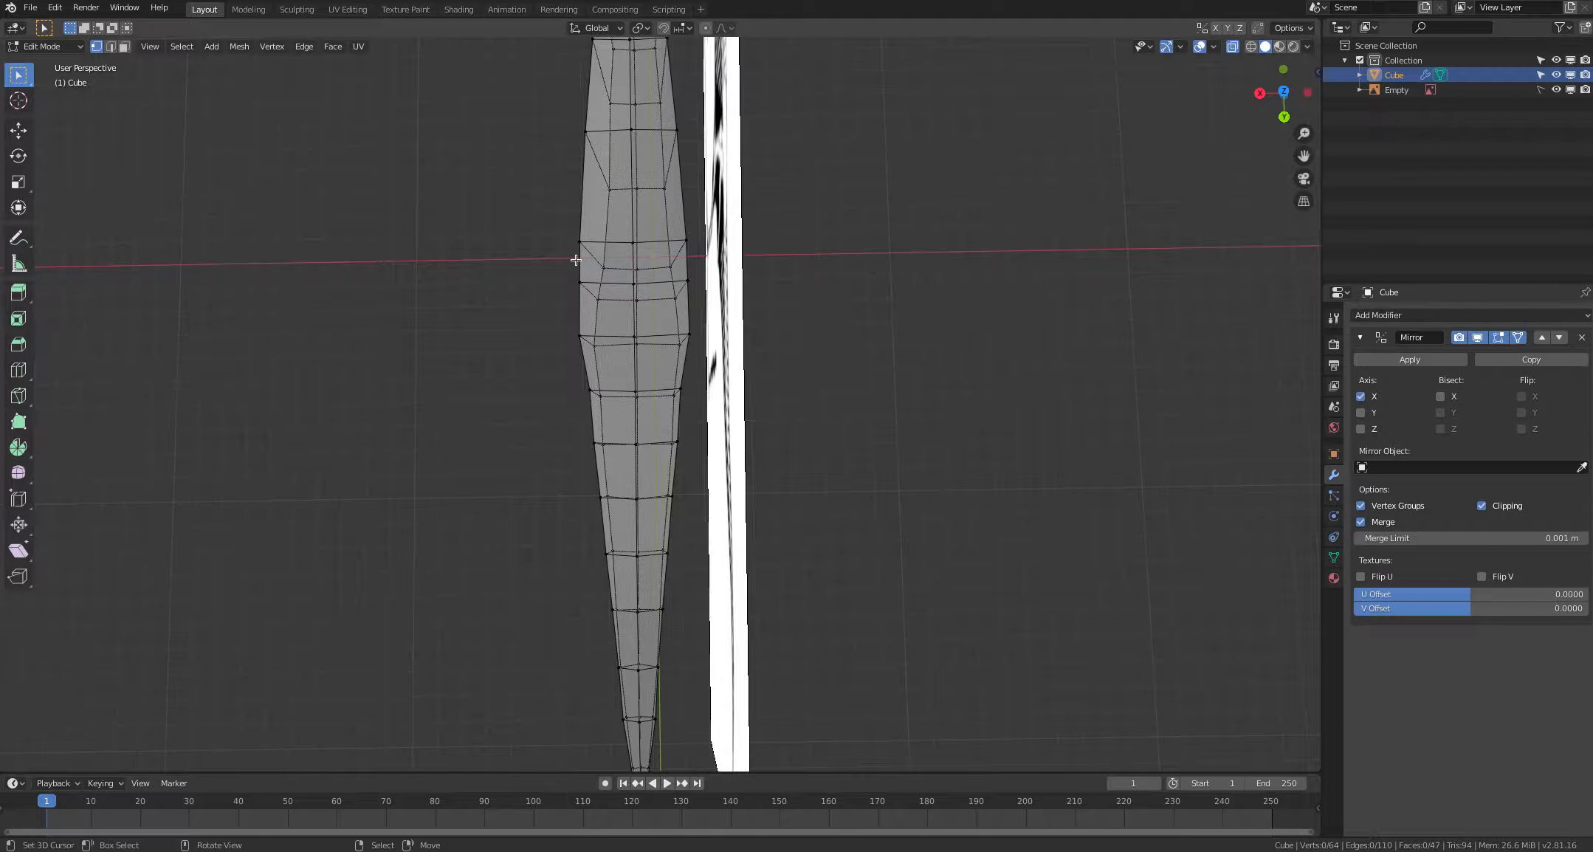
{"action": "middle_click_drag", "start_coordinate": [572, 343], "coordinate": [636, 466], "text": "shift"}
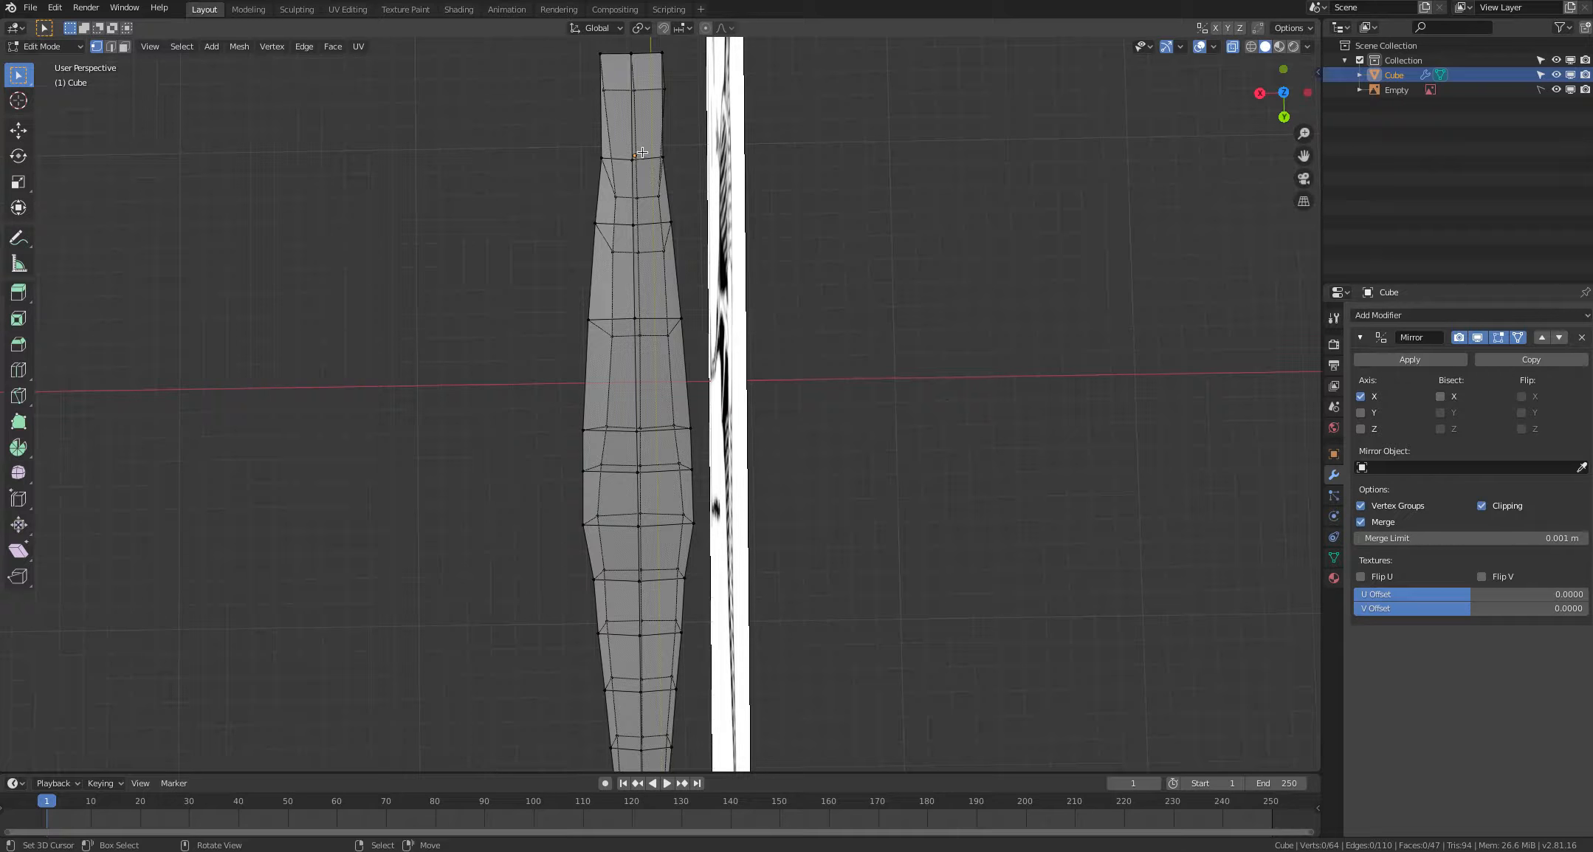
{"action": "scroll", "coordinate": [527, 546], "scroll_direction": "down", "scroll_amount": 5, "text": "shift"}
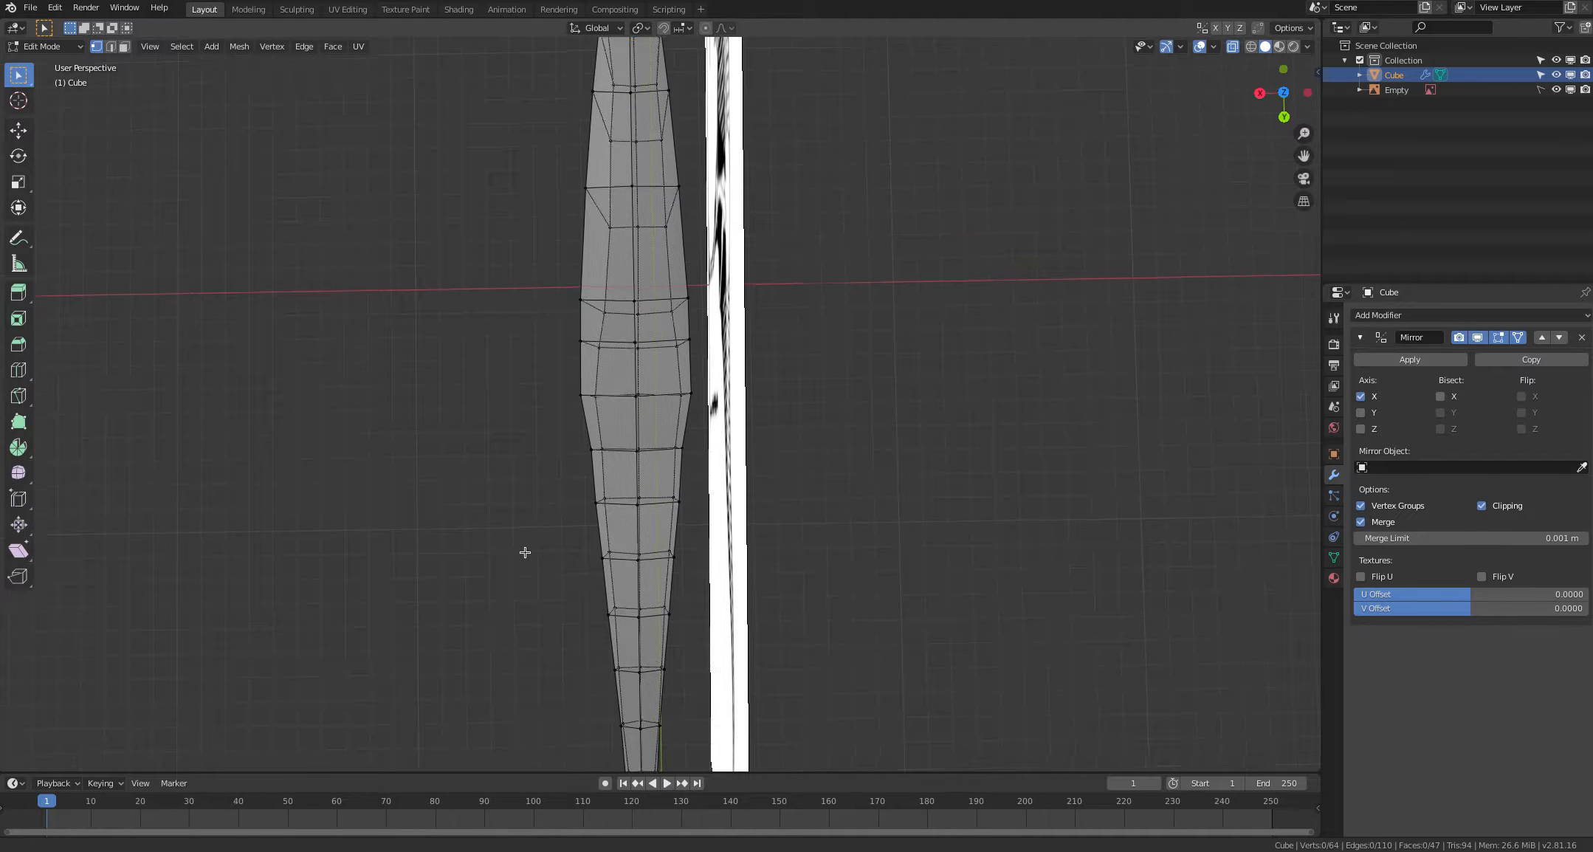
{"action": "middle_click_drag", "start_coordinate": [536, 533], "coordinate": [601, 476]}
{"action": "key", "text": "c"}
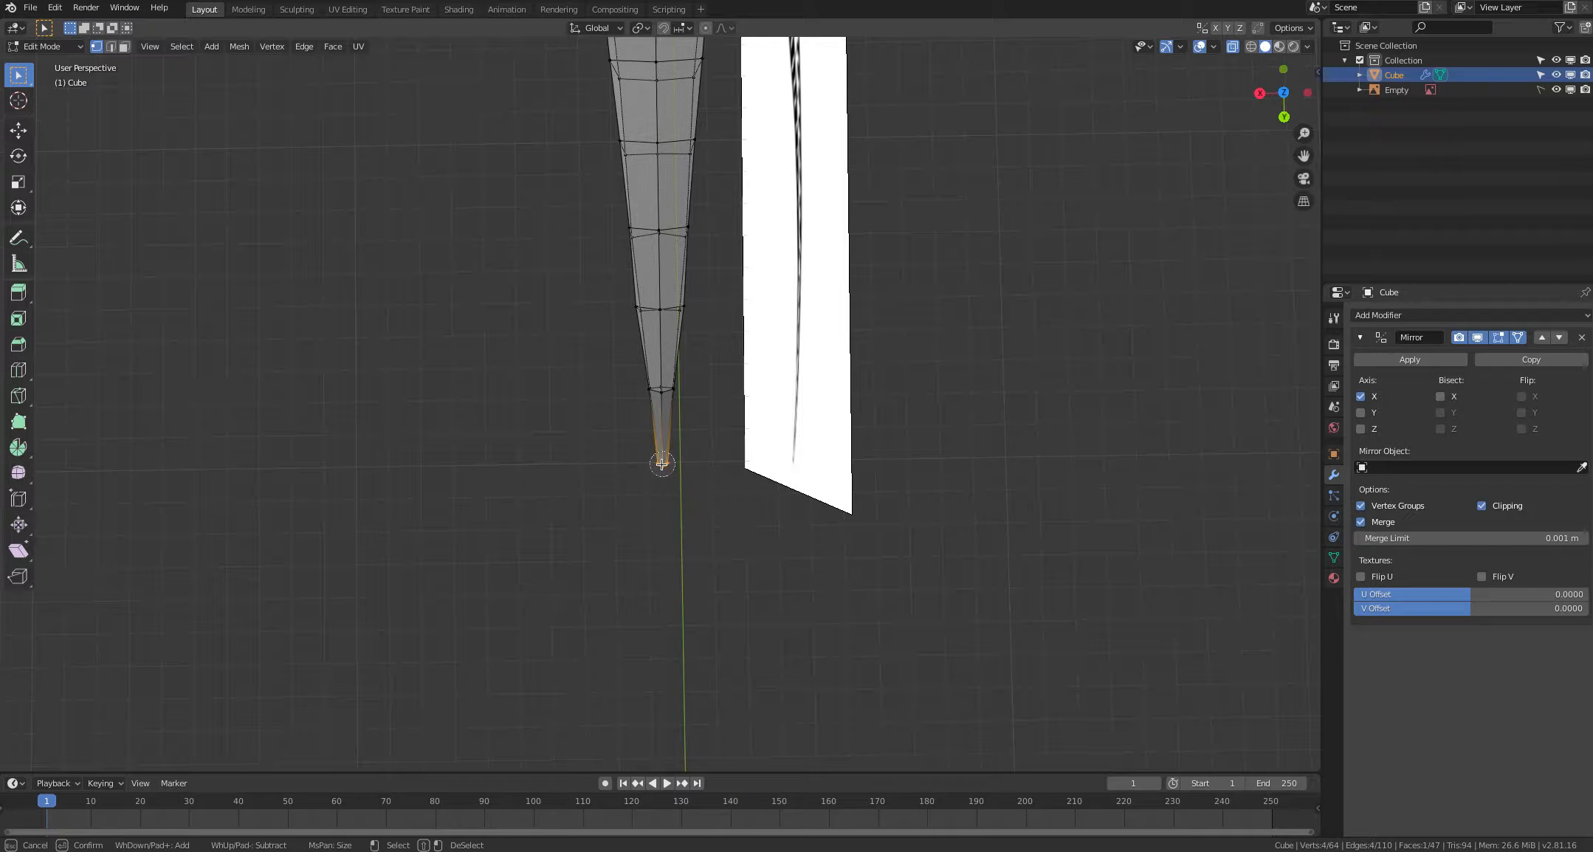
{"action": "right_click", "coordinate": [569, 496]}
{"action": "key", "text": "g"}
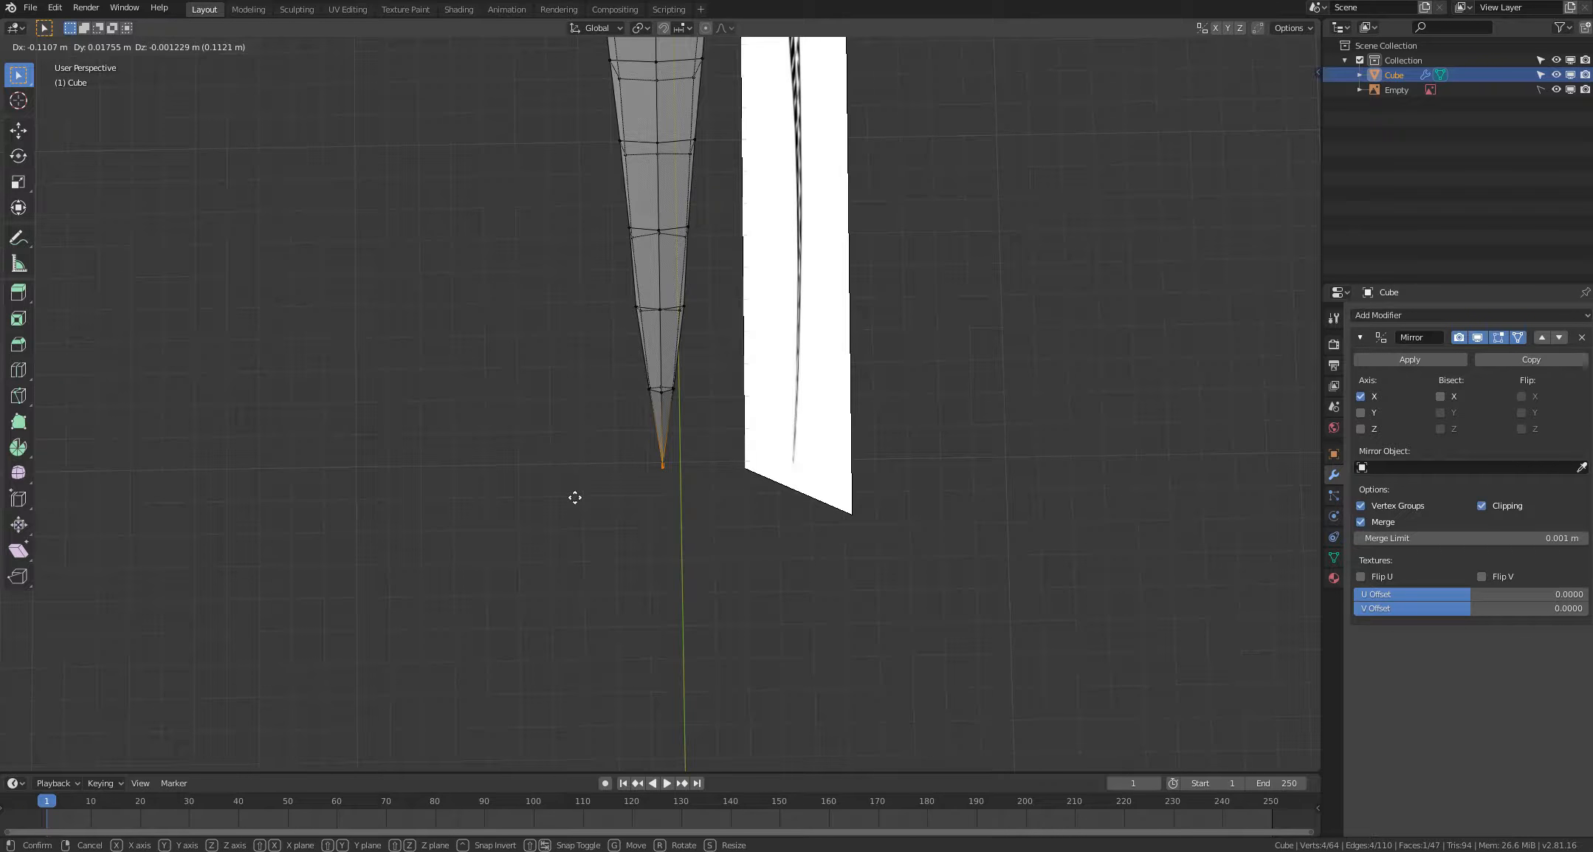
{"action": "left_click", "coordinate": [575, 497]}
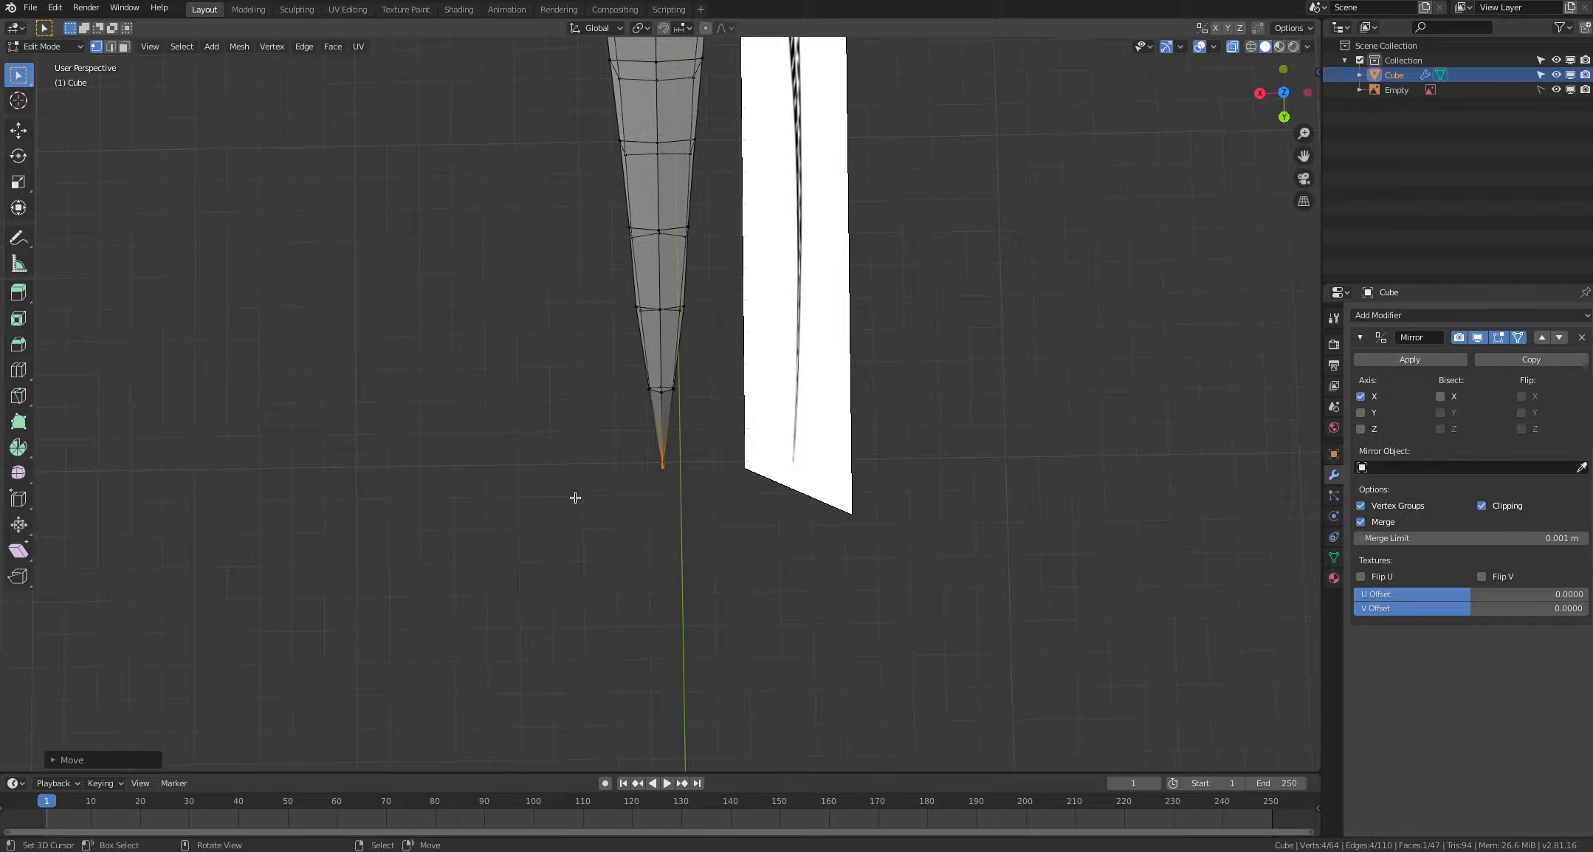
{"action": "key", "text": "alt+a"}
Step: Narrow the first edge loop in from the tail tip by about 0.09 m and clear the selection
{"action": "middle_click_drag", "start_coordinate": [576, 476], "coordinate": [572, 516]}
{"action": "key", "text": "c"}
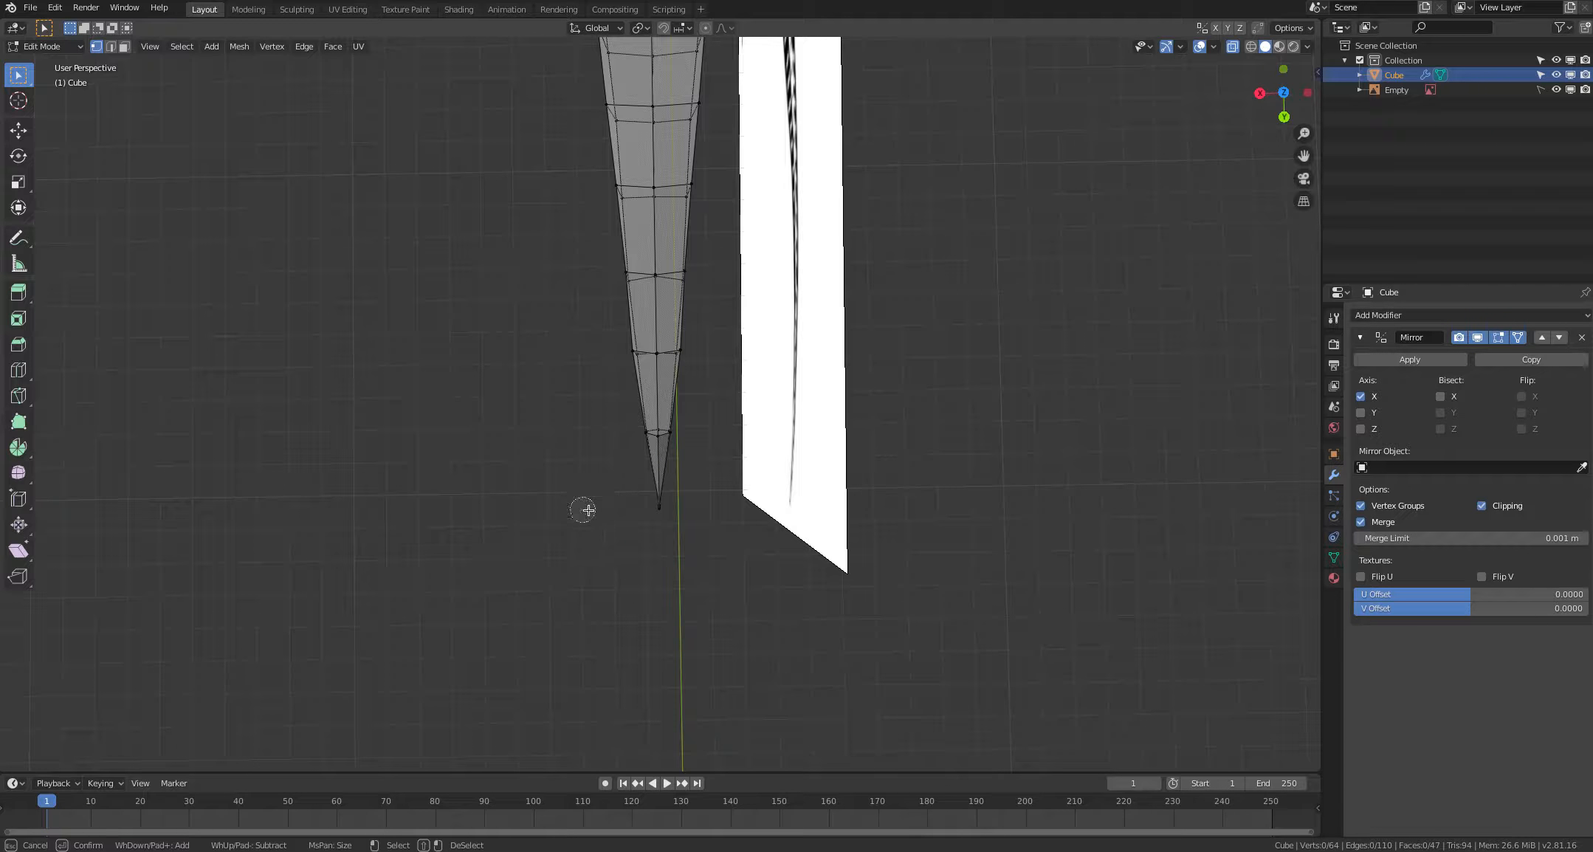
{"action": "right_click", "coordinate": [568, 443]}
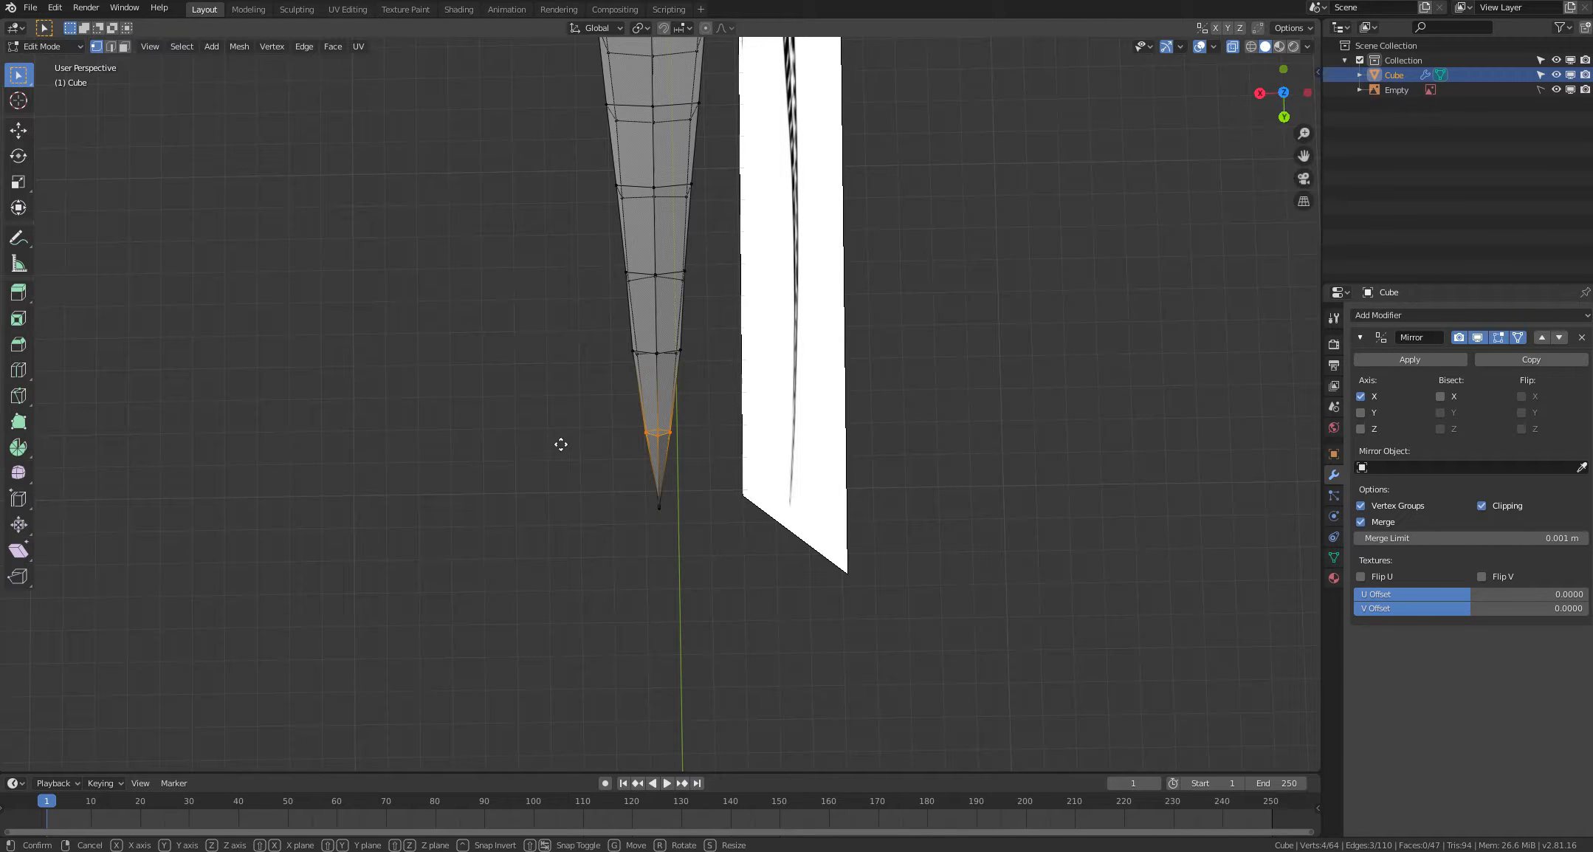
{"action": "key", "text": "g"}
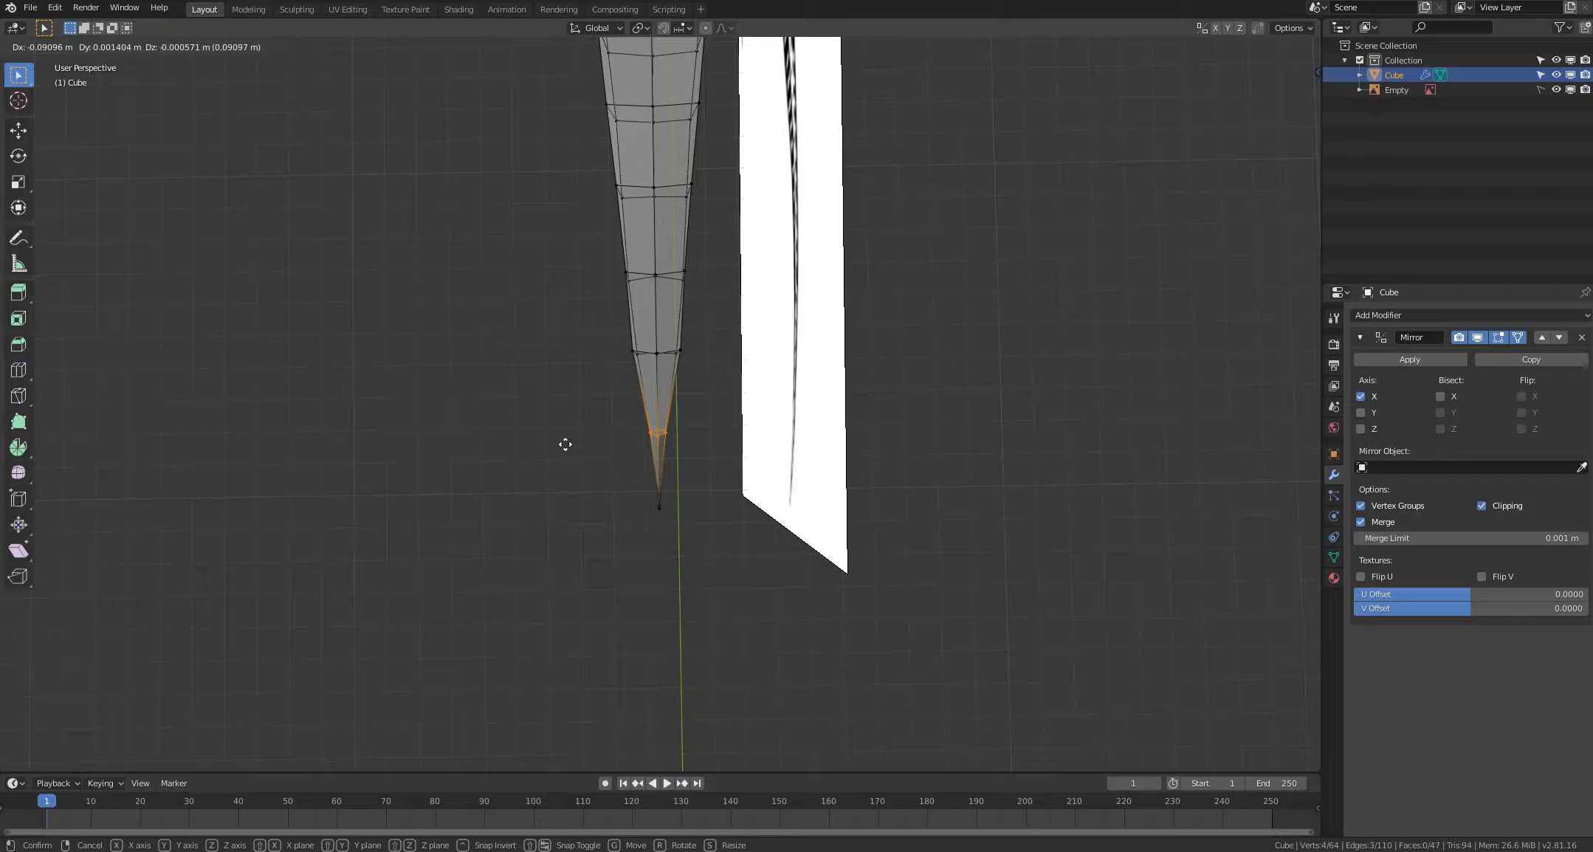
{"action": "left_click", "coordinate": [563, 443]}
{"action": "key", "text": "alt+a"}
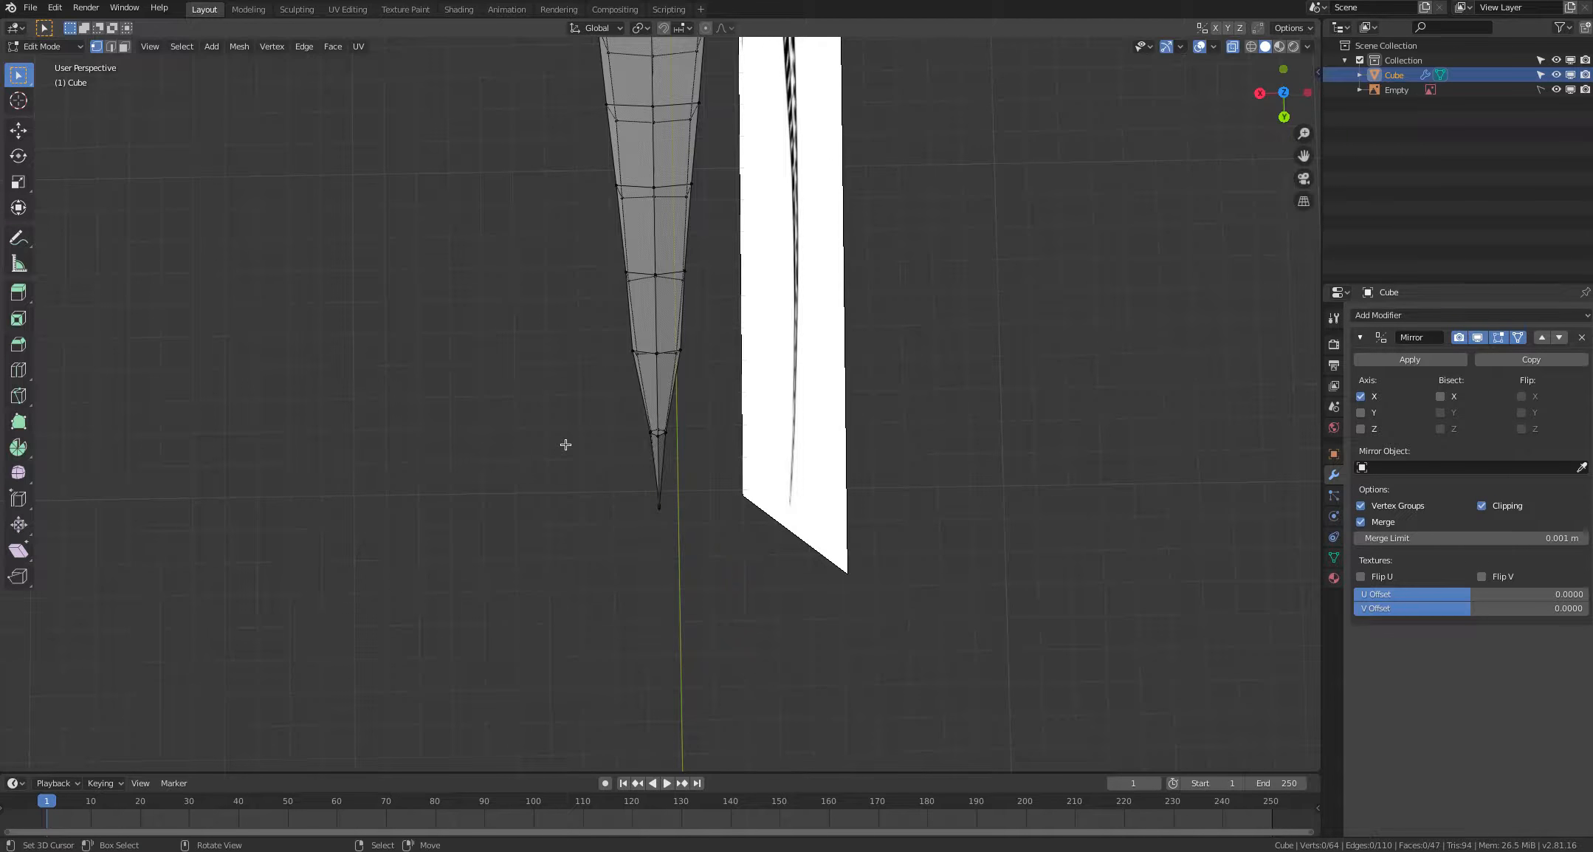
Step: Narrow the second edge loop in from the tail tip, keeping it wider than the first, and clear the selection
{"action": "middle_click_drag", "start_coordinate": [566, 415], "coordinate": [566, 496], "text": "shift"}
{"action": "key", "text": "c"}
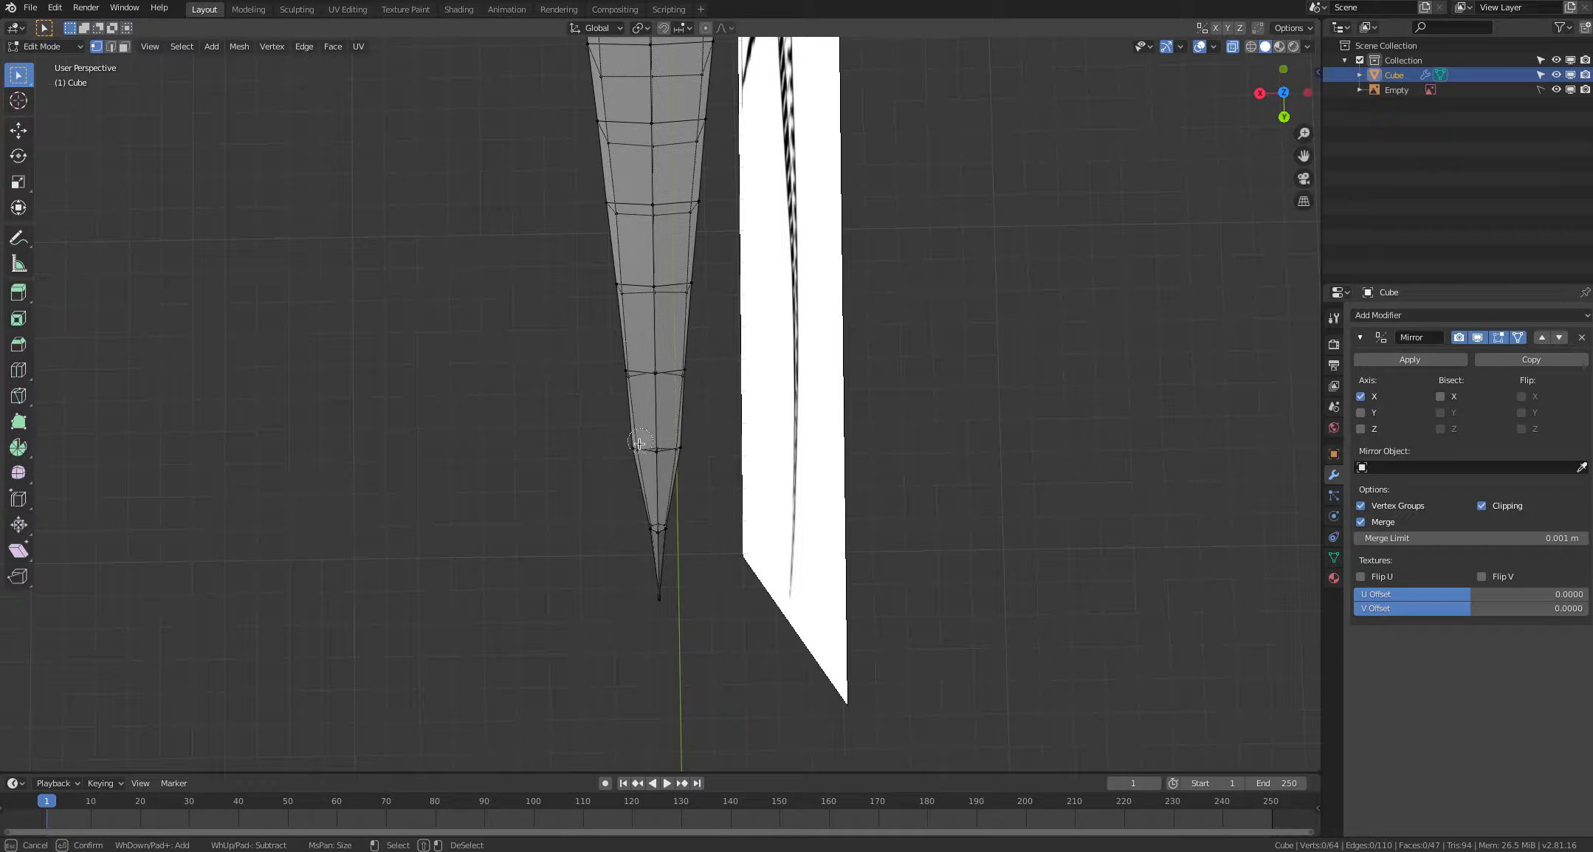
{"action": "left_click", "coordinate": [645, 448]}
{"action": "right_click", "coordinate": [541, 456]}
{"action": "key", "text": "g"}
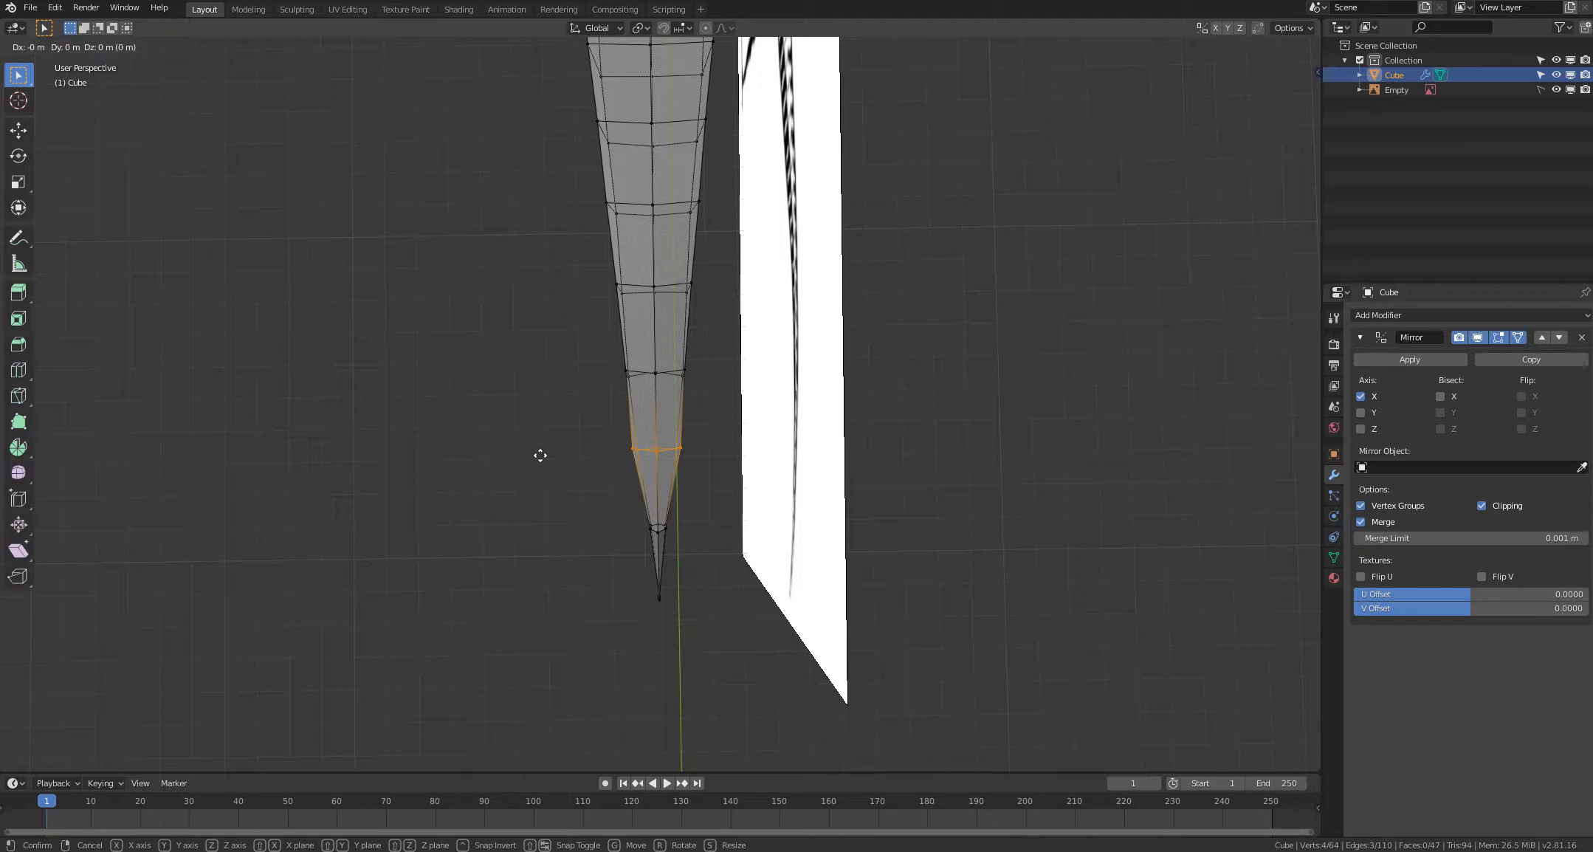
{"action": "left_click", "coordinate": [550, 456]}
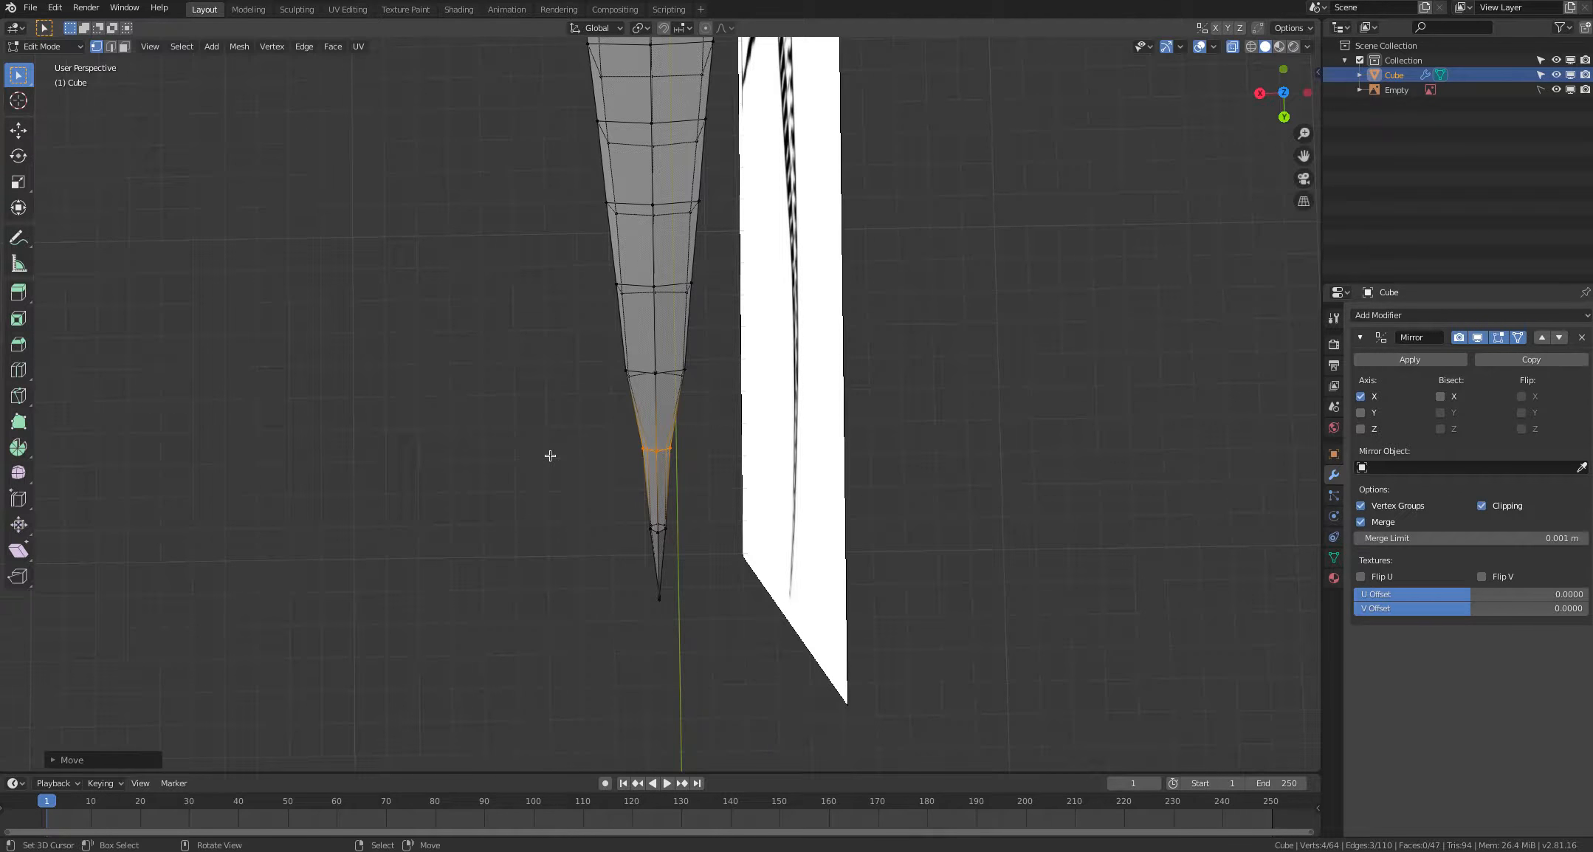
{"action": "key", "text": "alt+a"}
Step: Narrow the third edge loop in from the tail tip, keeping it slightly wider than the second, and clear the selection
{"action": "middle_click_drag", "start_coordinate": [547, 421], "coordinate": [544, 498], "text": "shift"}
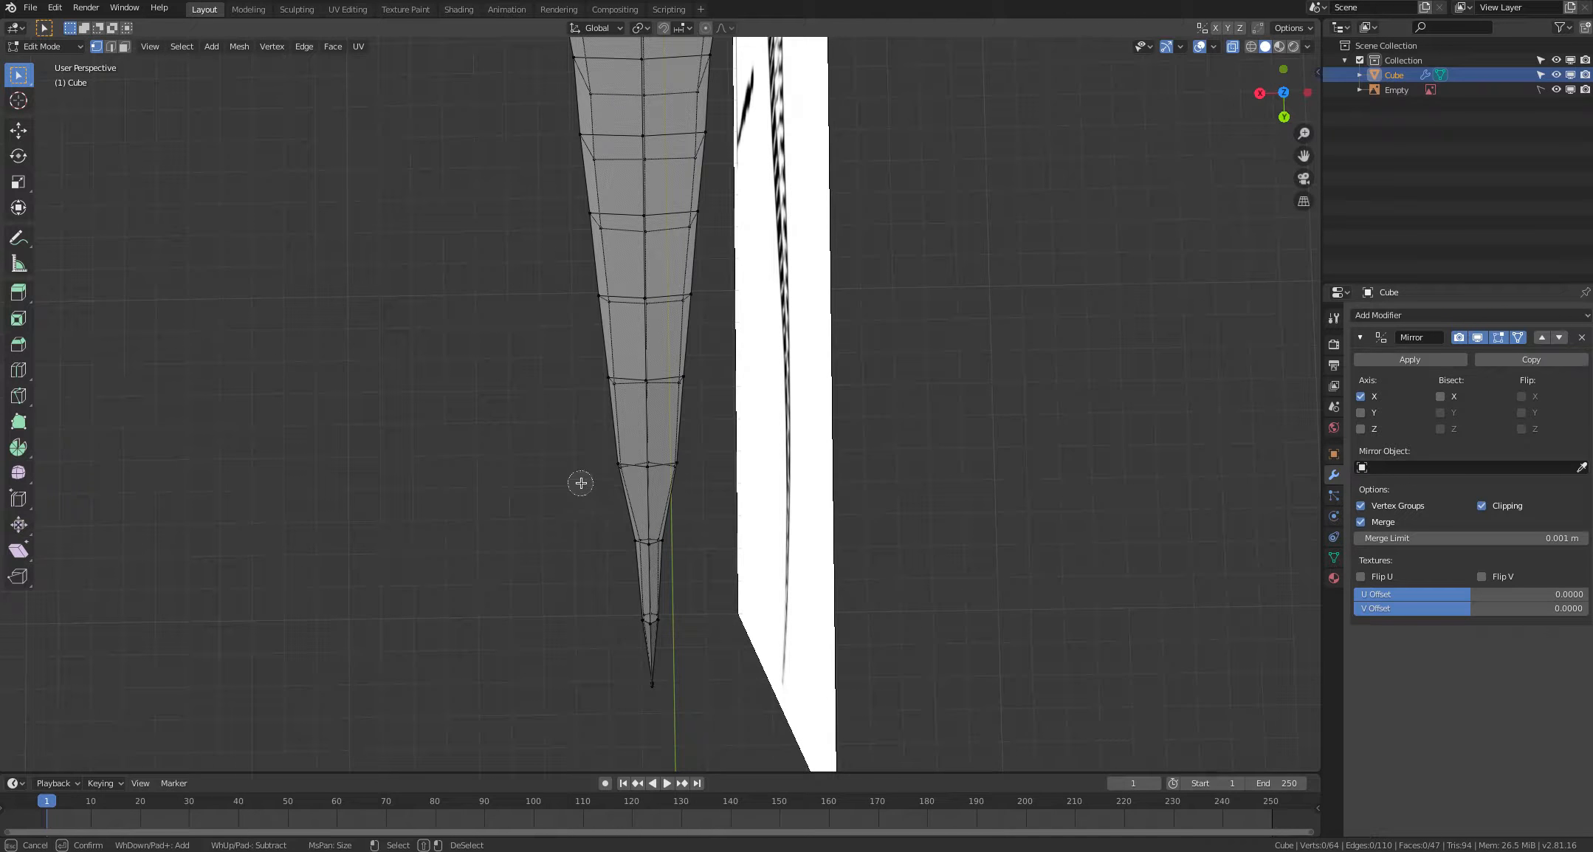
{"action": "left_click", "coordinate": [624, 466], "text": "alt"}
{"action": "key", "text": "g"}
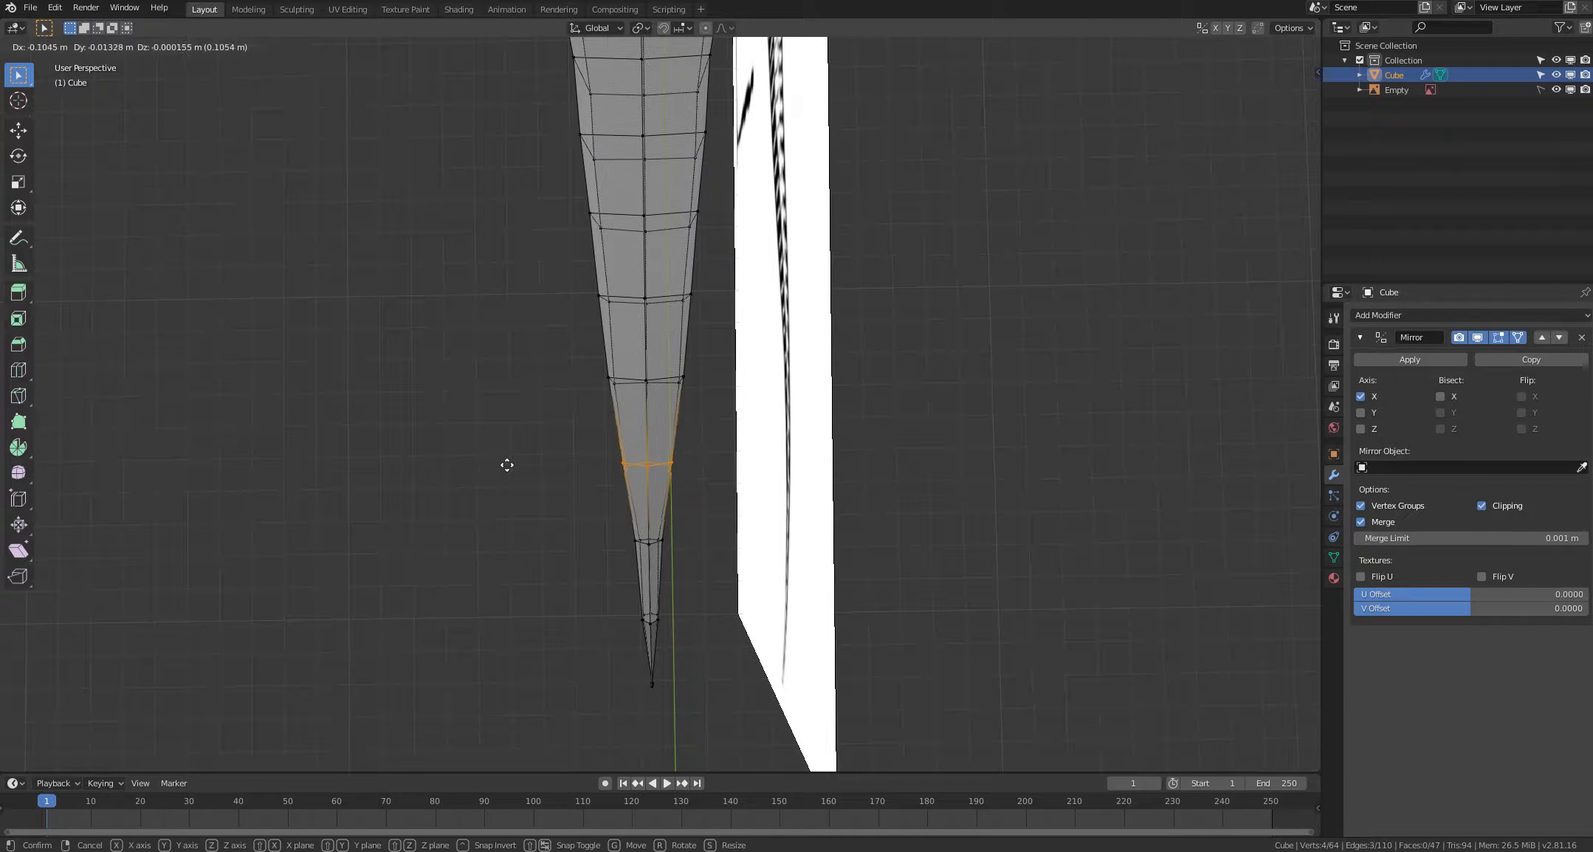
{"action": "left_click", "coordinate": [511, 464]}
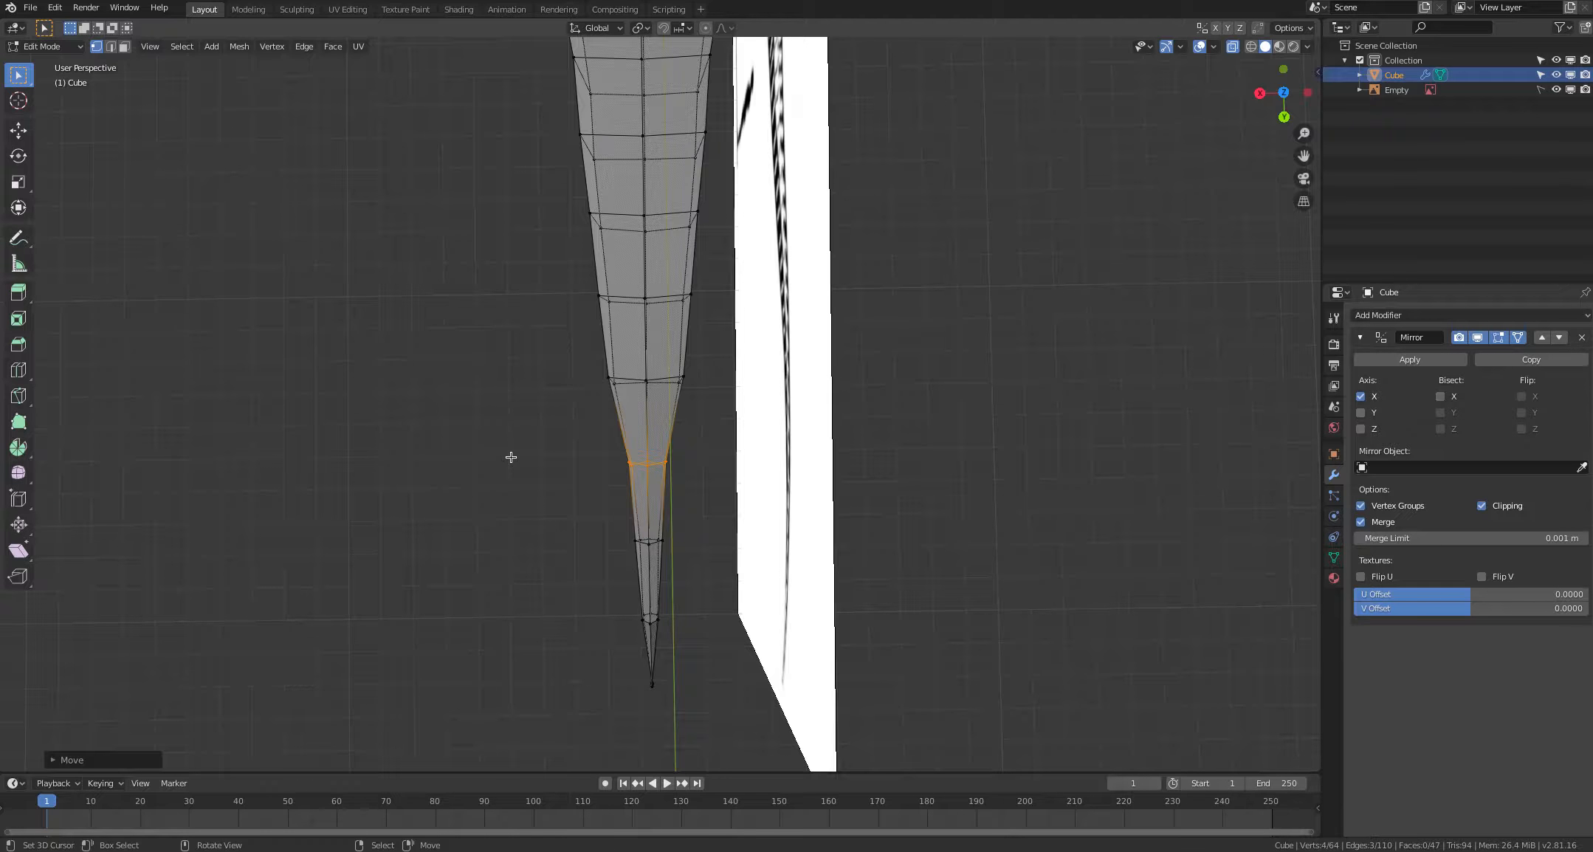
{"action": "key", "text": "alt+a"}
Step: Narrow the fourth edge loop in from the tail tip by about 0.27 m and clear the selection
{"action": "middle_click_drag", "start_coordinate": [508, 458], "coordinate": [510, 517], "text": "shift"}
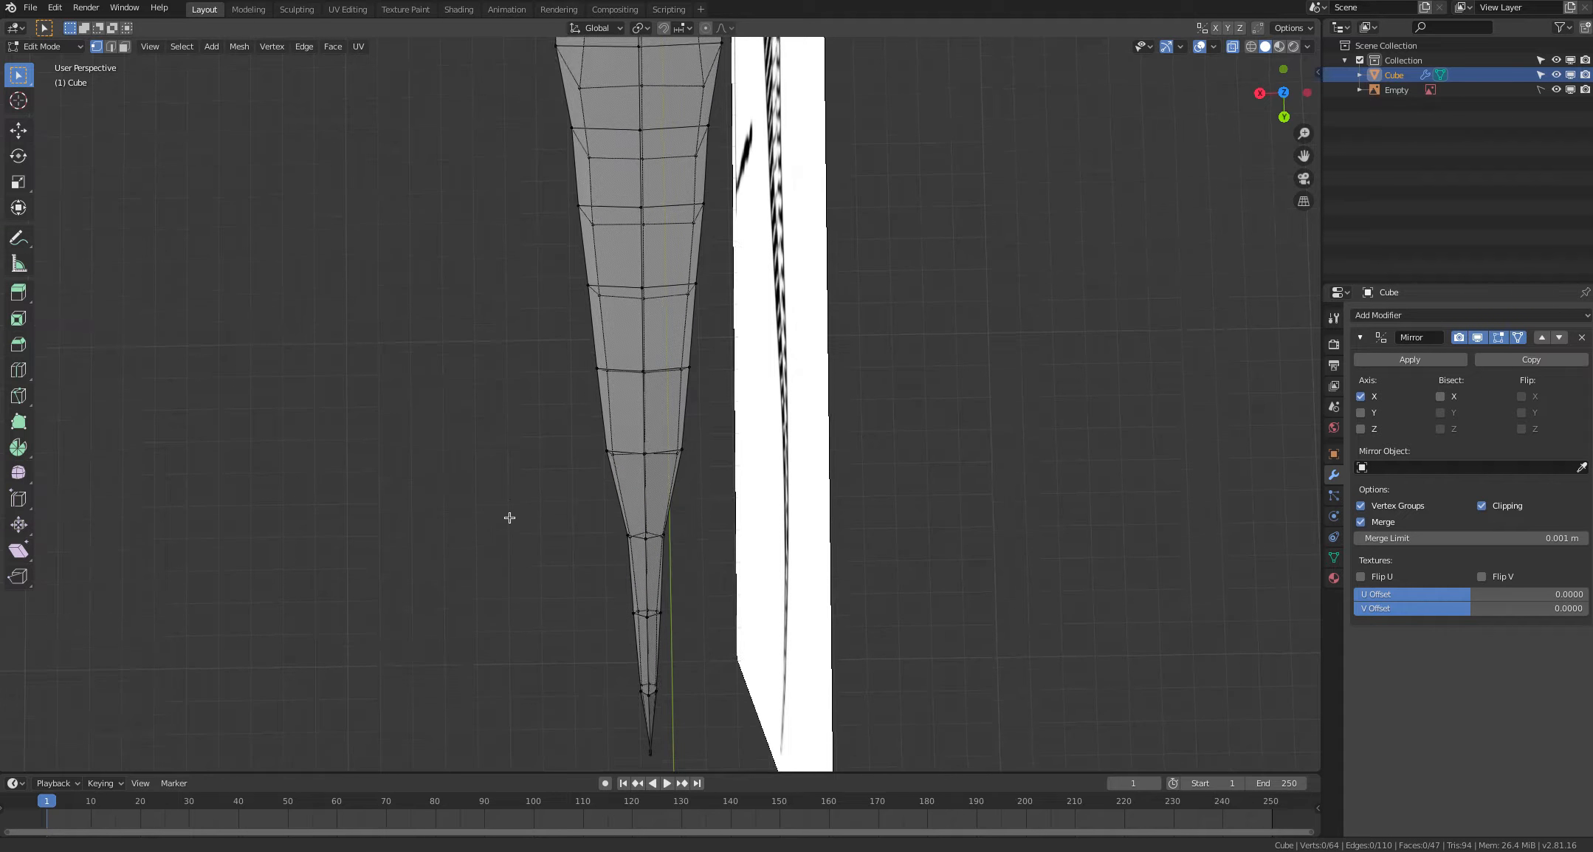
{"action": "left_click", "coordinate": [600, 452], "text": "alt"}
{"action": "middle_click_drag", "start_coordinate": [473, 466], "coordinate": [473, 494], "text": "shift"}
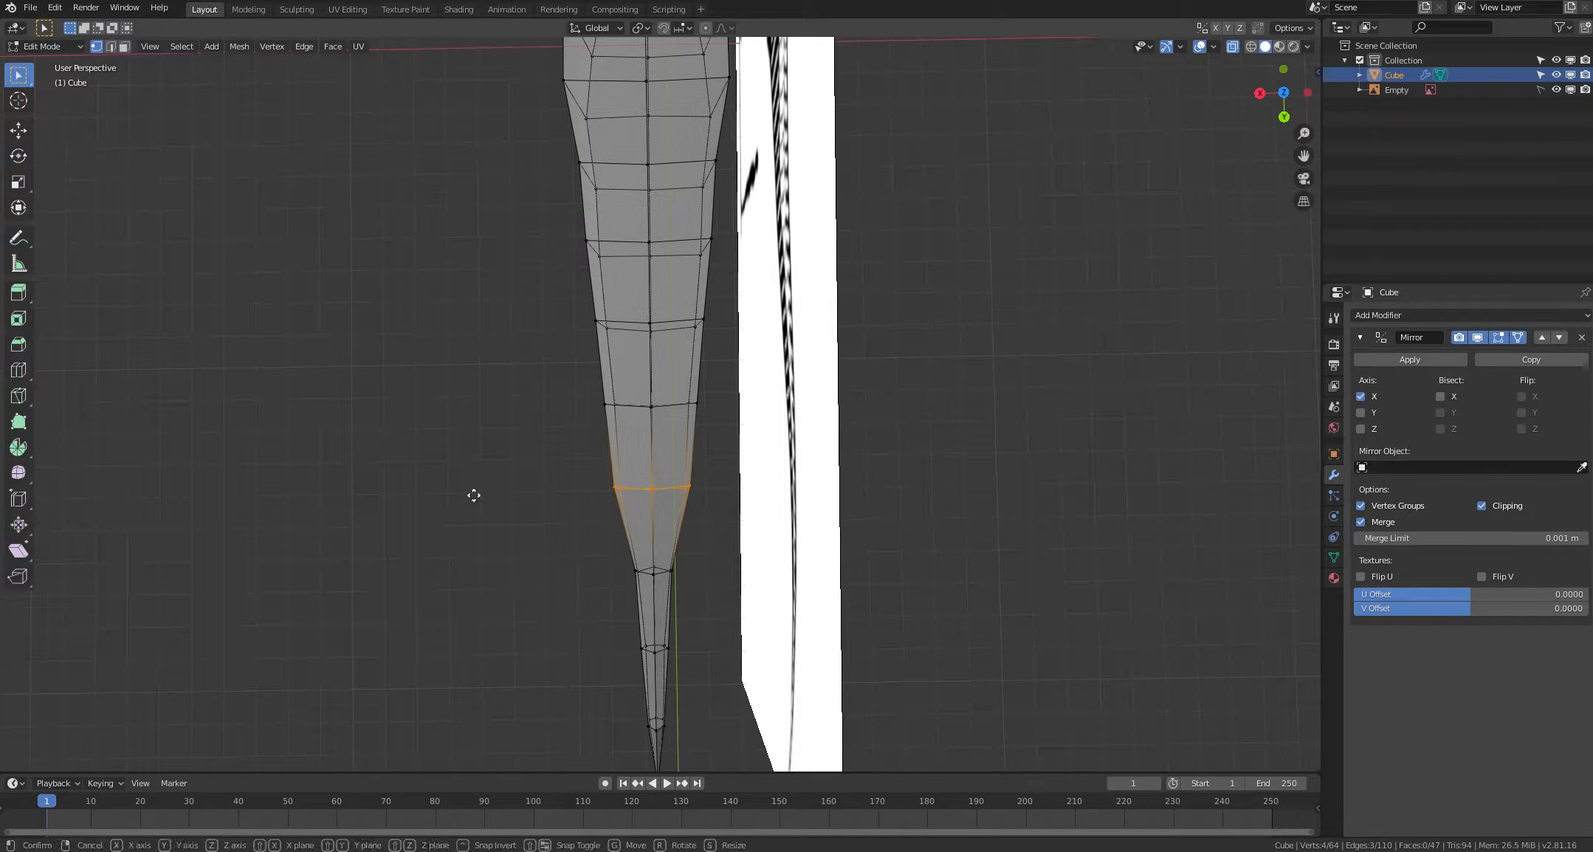
{"action": "key", "text": "g"}
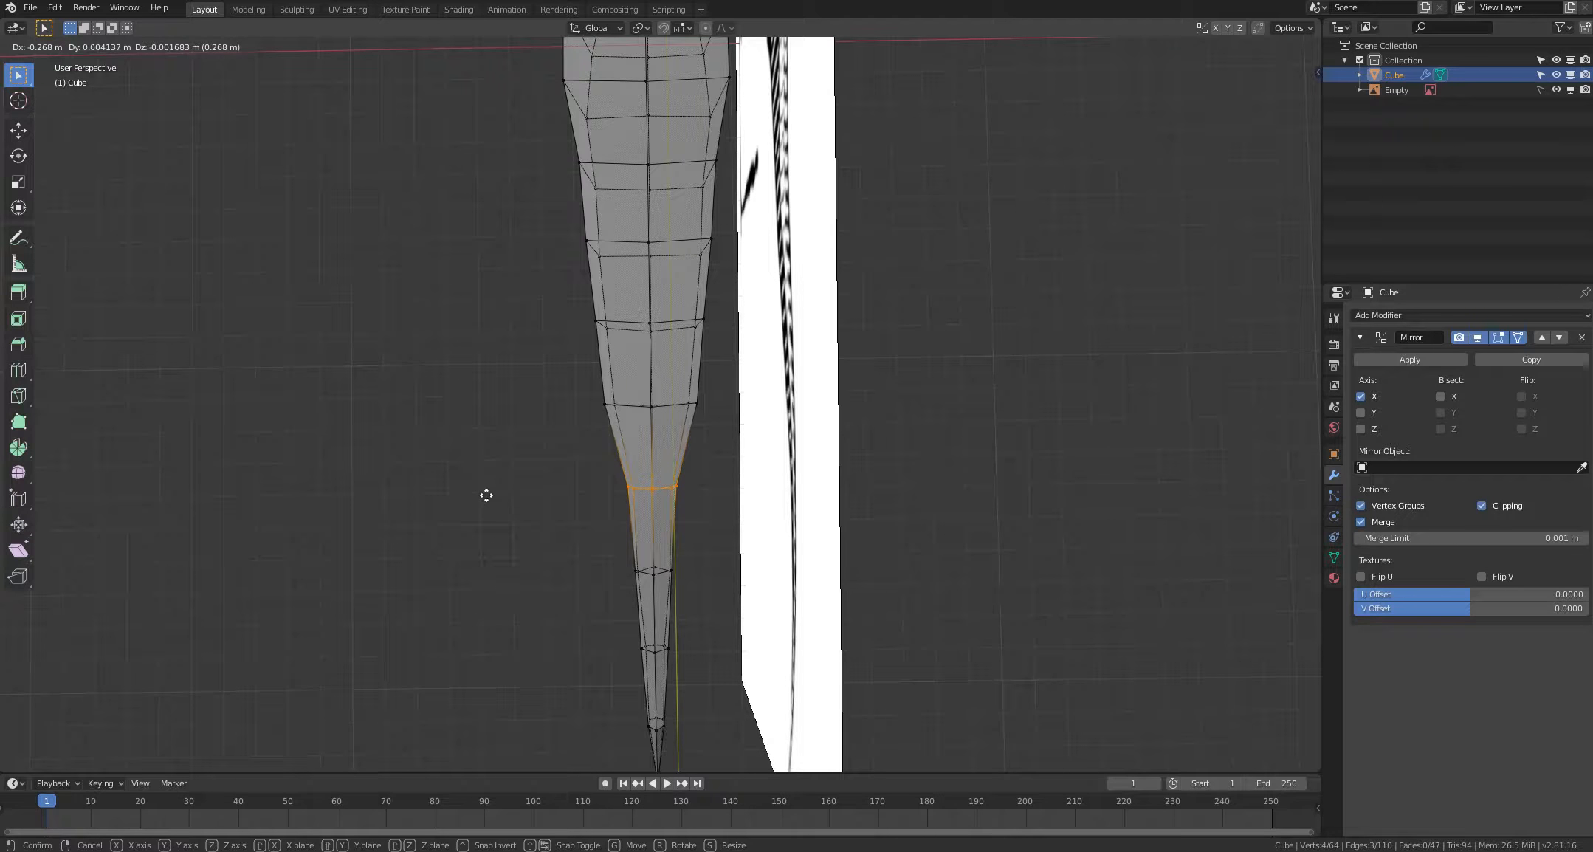
{"action": "left_click", "coordinate": [483, 494]}
{"action": "key", "text": "alt+a"}
Step: Narrow the fifth edge loop in from the tail tip by about 0.24 m and clear the selection
{"action": "middle_click_drag", "start_coordinate": [476, 473], "coordinate": [483, 536], "text": "shift"}
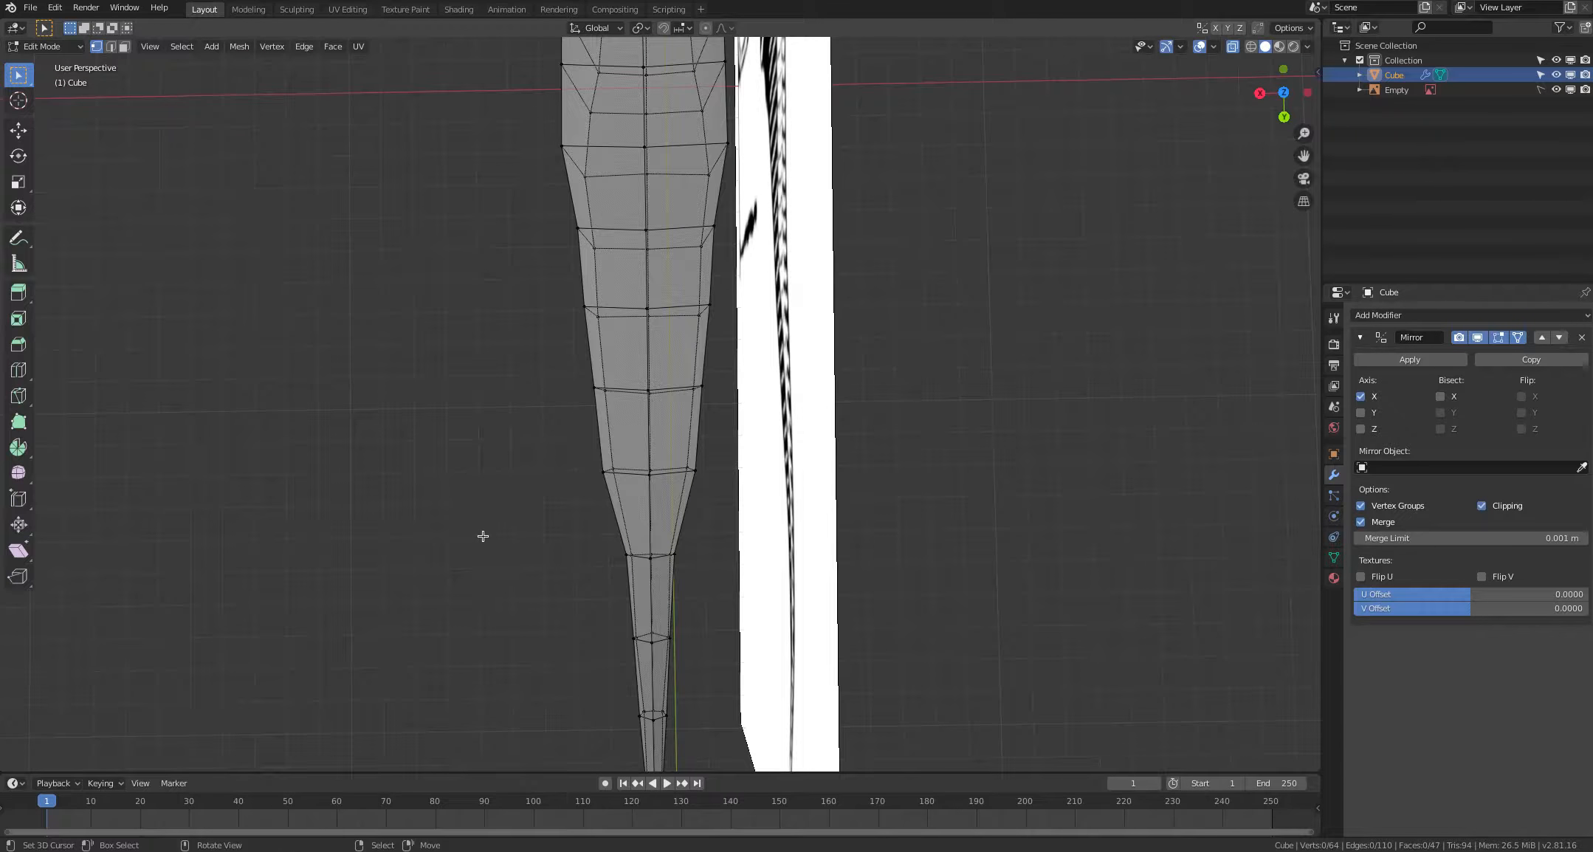
{"action": "key", "text": "c"}
{"action": "key", "text": "Escape"}
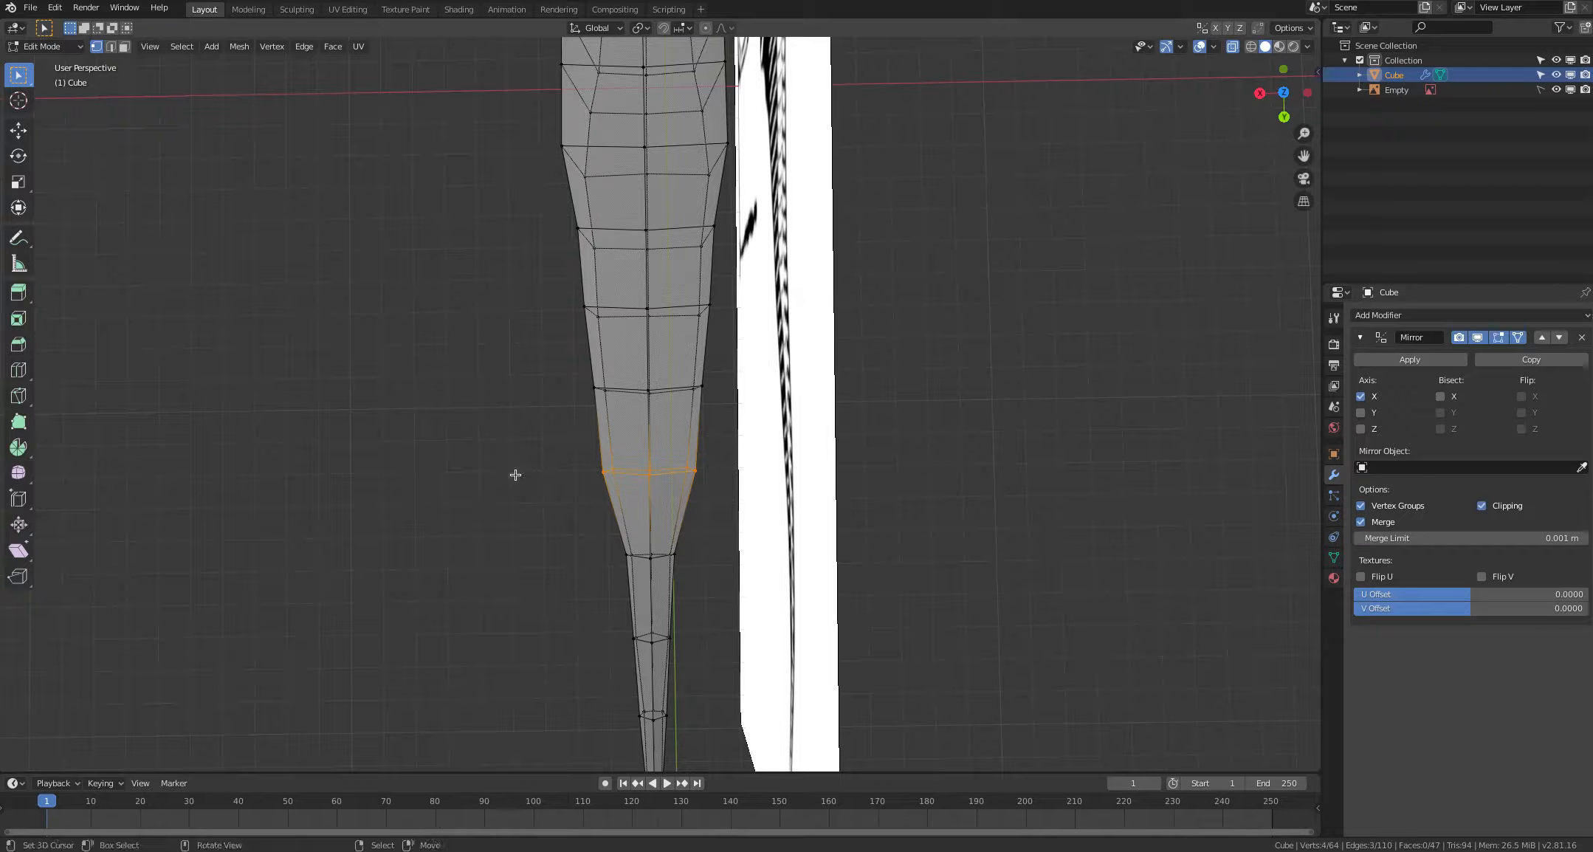
{"action": "key", "text": "g"}
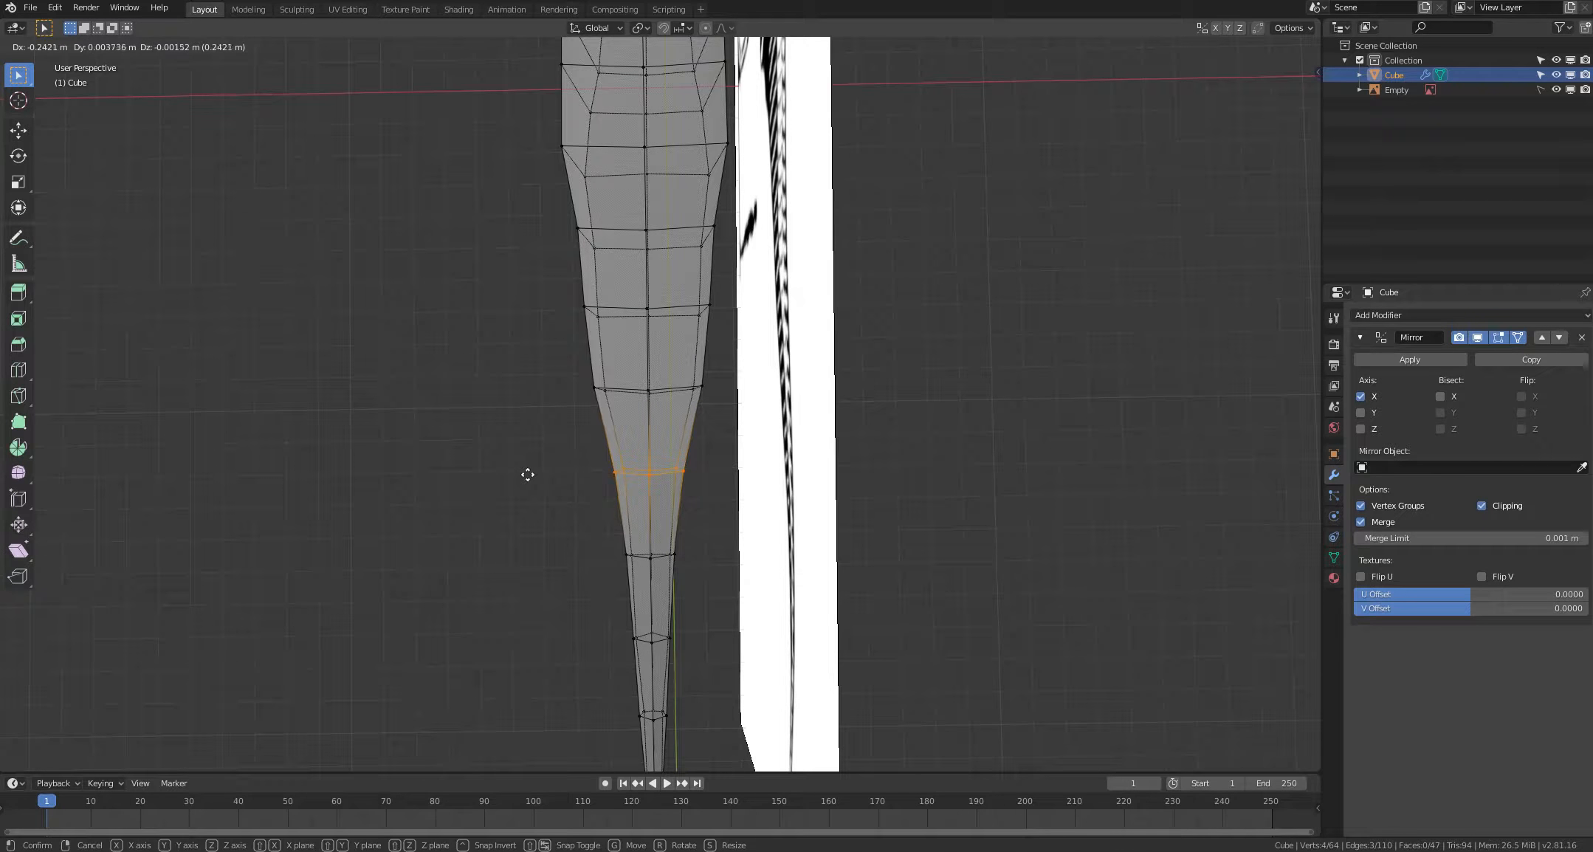
{"action": "left_click", "coordinate": [530, 475]}
{"action": "left_click", "coordinate": [527, 470]}
{"action": "right_click", "coordinate": [527, 470], "text": "shift"}
Step: Narrow the sixth edge loop in from the tail tip by about 0.26 m and clear the selection
{"action": "middle_click_drag", "start_coordinate": [526, 470], "coordinate": [527, 553], "text": "shift"}
{"action": "key", "text": "c"}
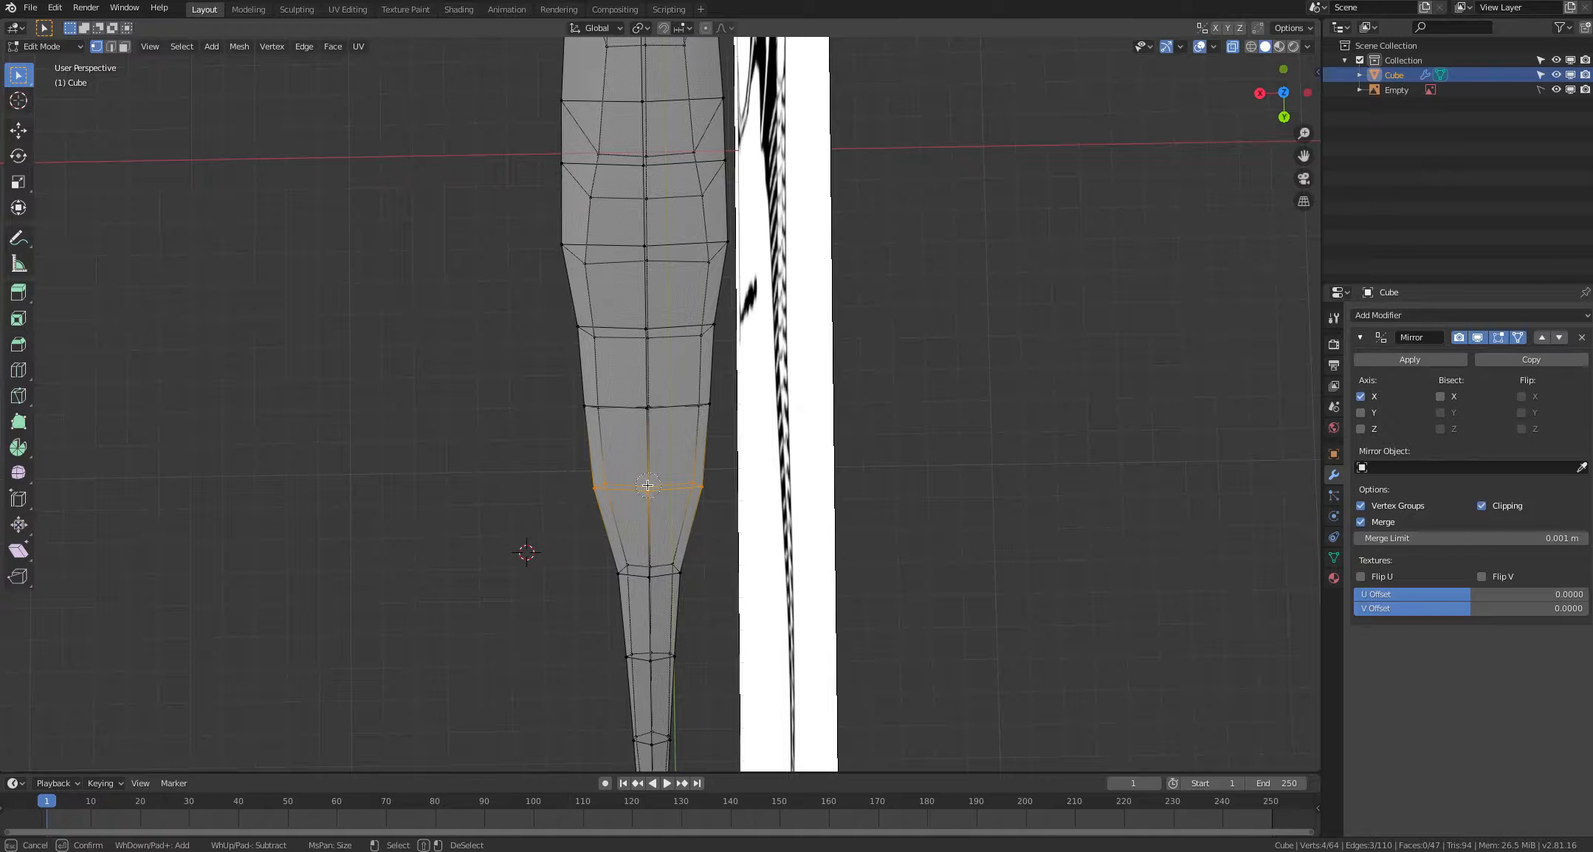
{"action": "right_click", "coordinate": [477, 484]}
{"action": "key", "text": "g"}
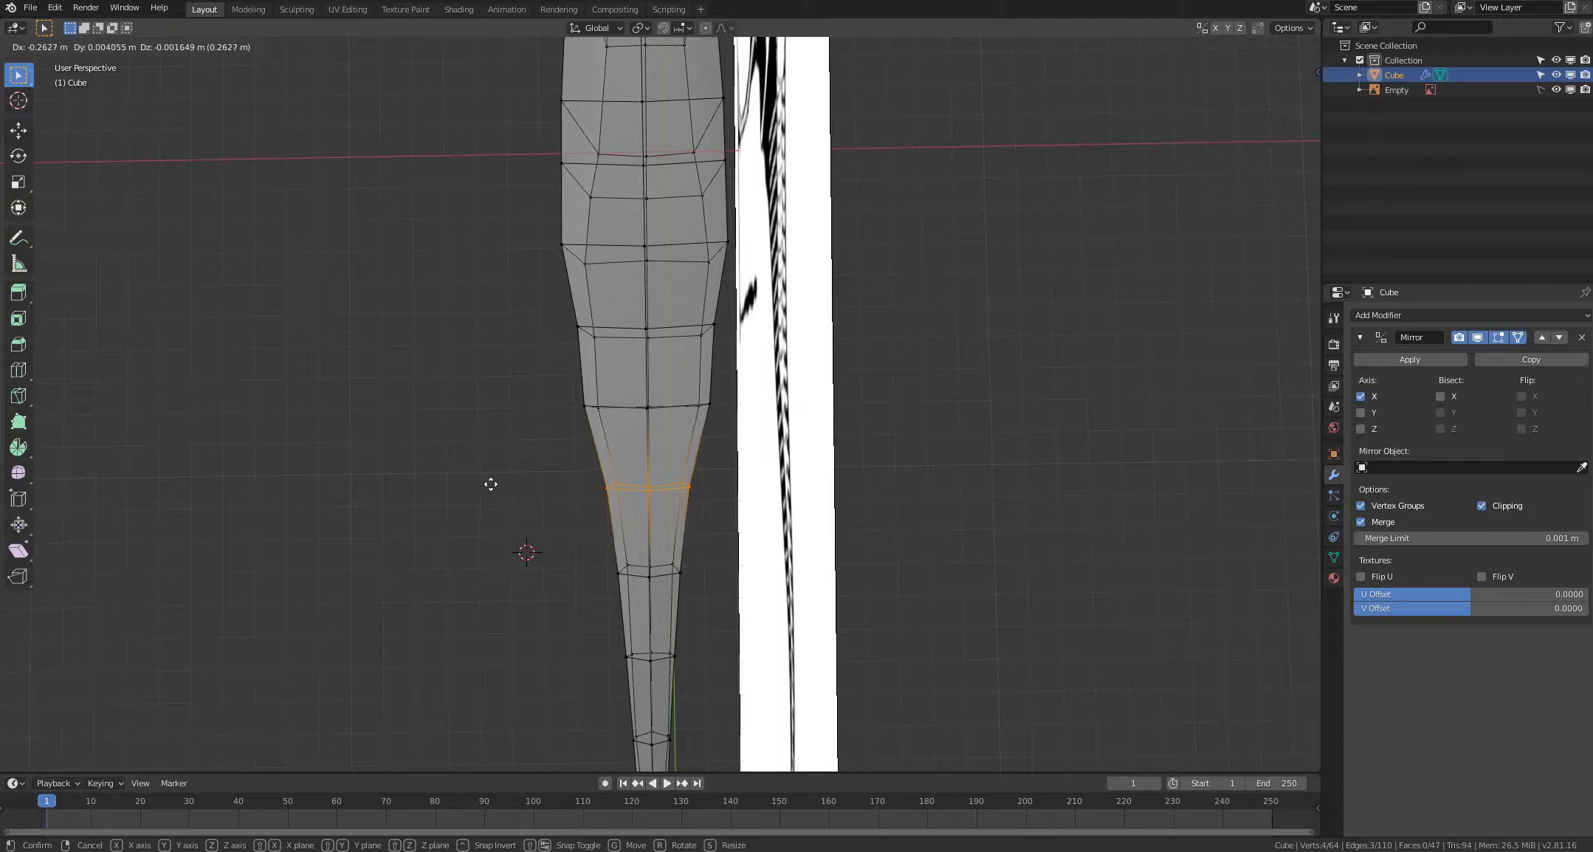
{"action": "left_click", "coordinate": [490, 484]}
{"action": "key", "text": "alt+a"}
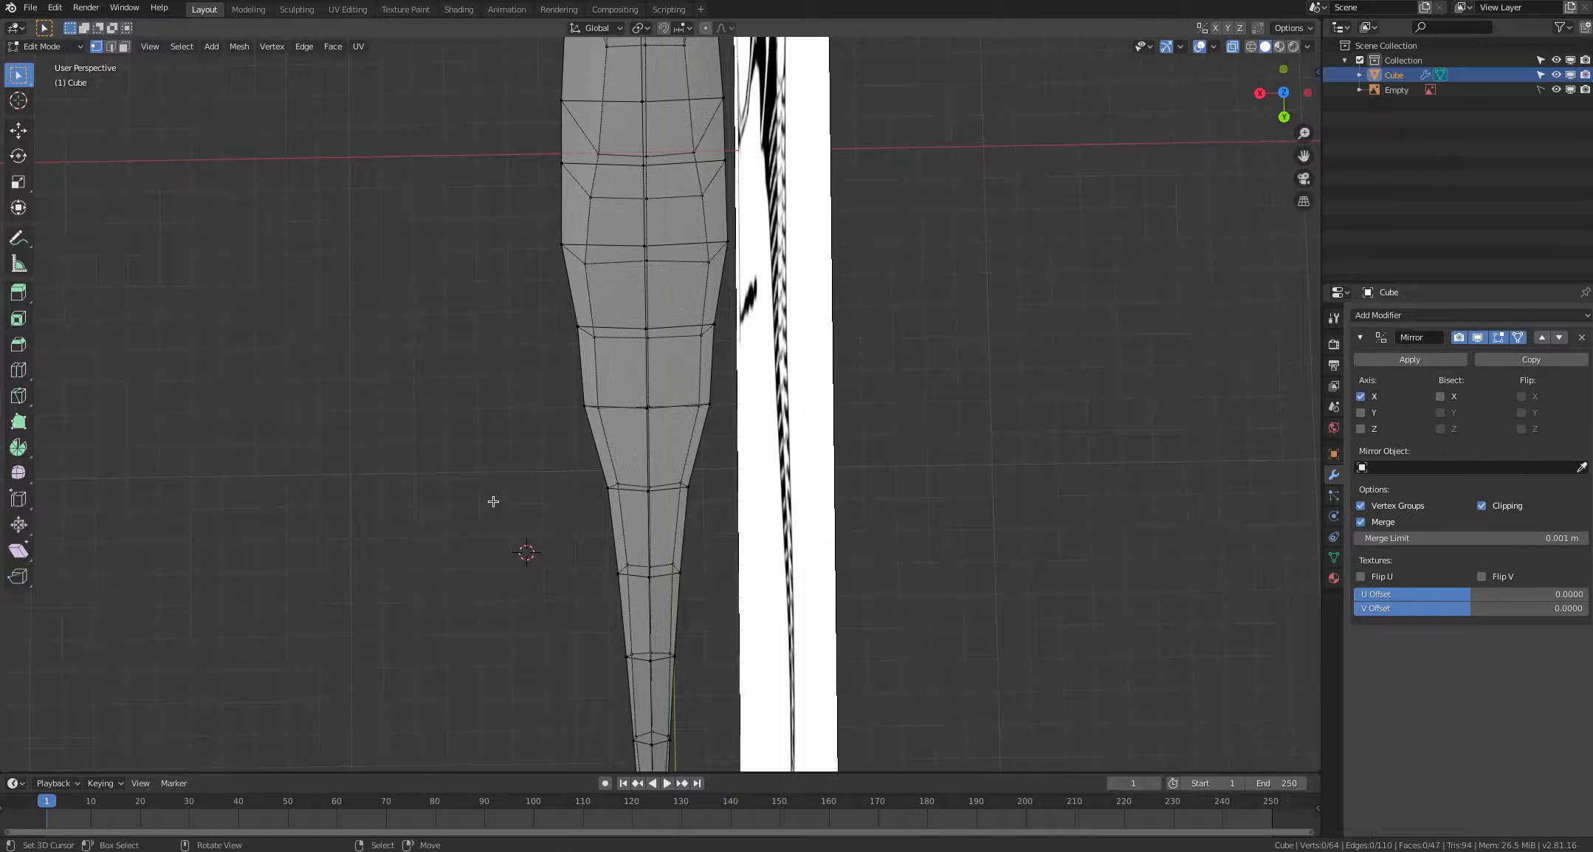
Step: Narrow the seventh edge loop in from the tail tip so the taper runs more evenly, and clear the selection
{"action": "mouse_move", "coordinate": [491, 501]}
{"action": "middle_mouse_down"}
{"action": "mouse_move", "coordinate": [491, 290]}
{"action": "mouse_move", "coordinate": [502, 523]}
{"action": "middle_mouse_up"}
{"action": "key", "text": "c"}
{"action": "left_click_drag", "start_coordinate": [596, 436], "coordinate": [678, 436]}
{"action": "right_click", "coordinate": [677, 436]}
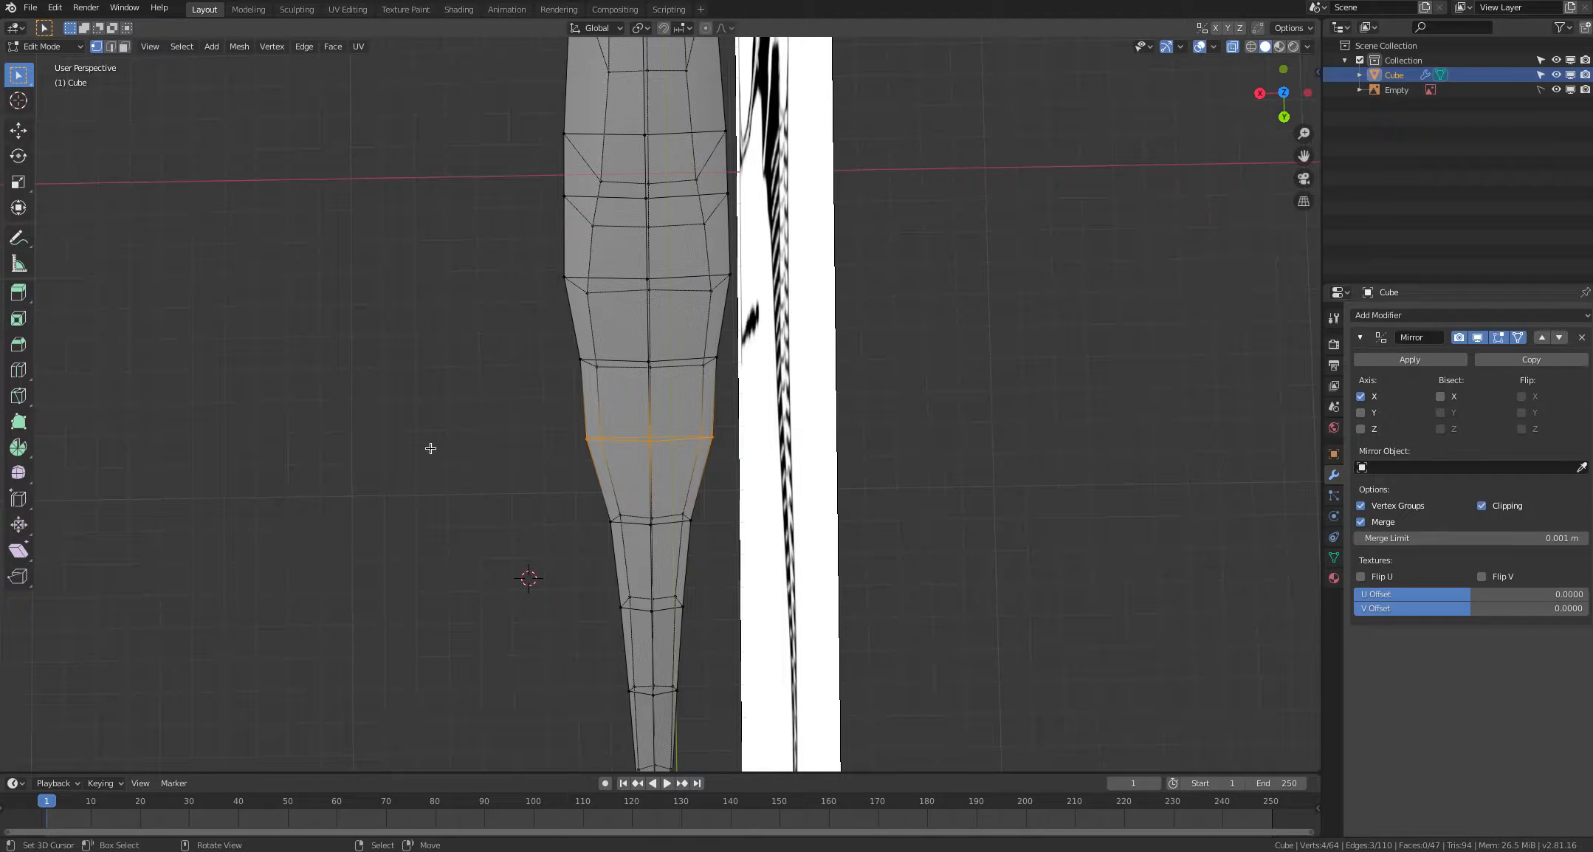
{"action": "key", "text": "g"}
{"action": "left_click", "coordinate": [443, 448]}
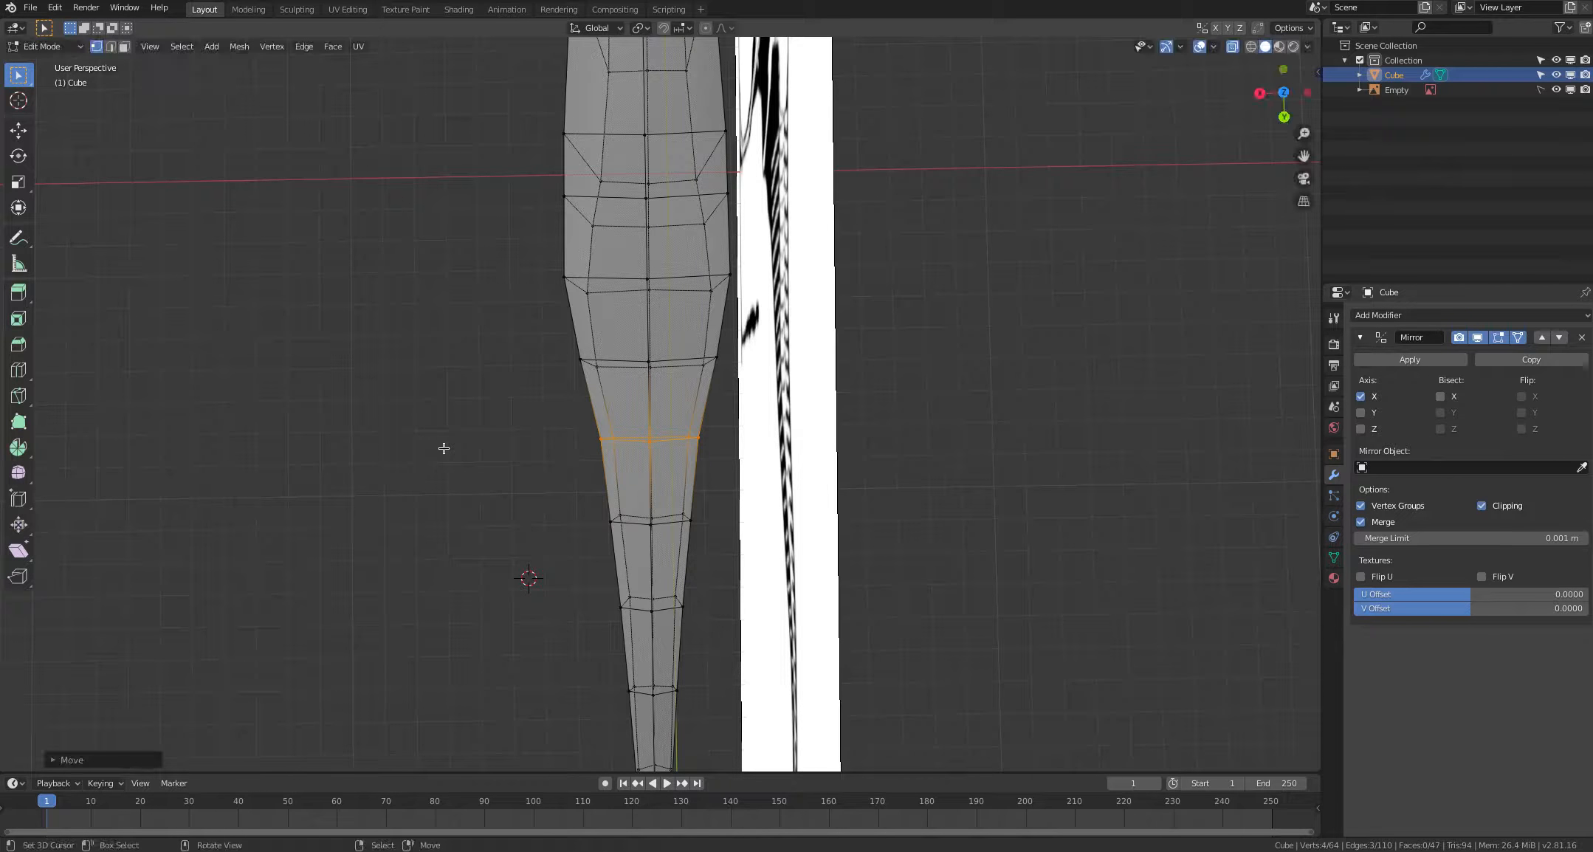
{"action": "key", "text": "alt+a"}
Step: Narrow the eighth edge loop in from the tail tip by about 0.27 m and clear the selection
{"action": "middle_click_drag", "start_coordinate": [437, 443], "coordinate": [440, 499]}
{"action": "key", "text": "c"}
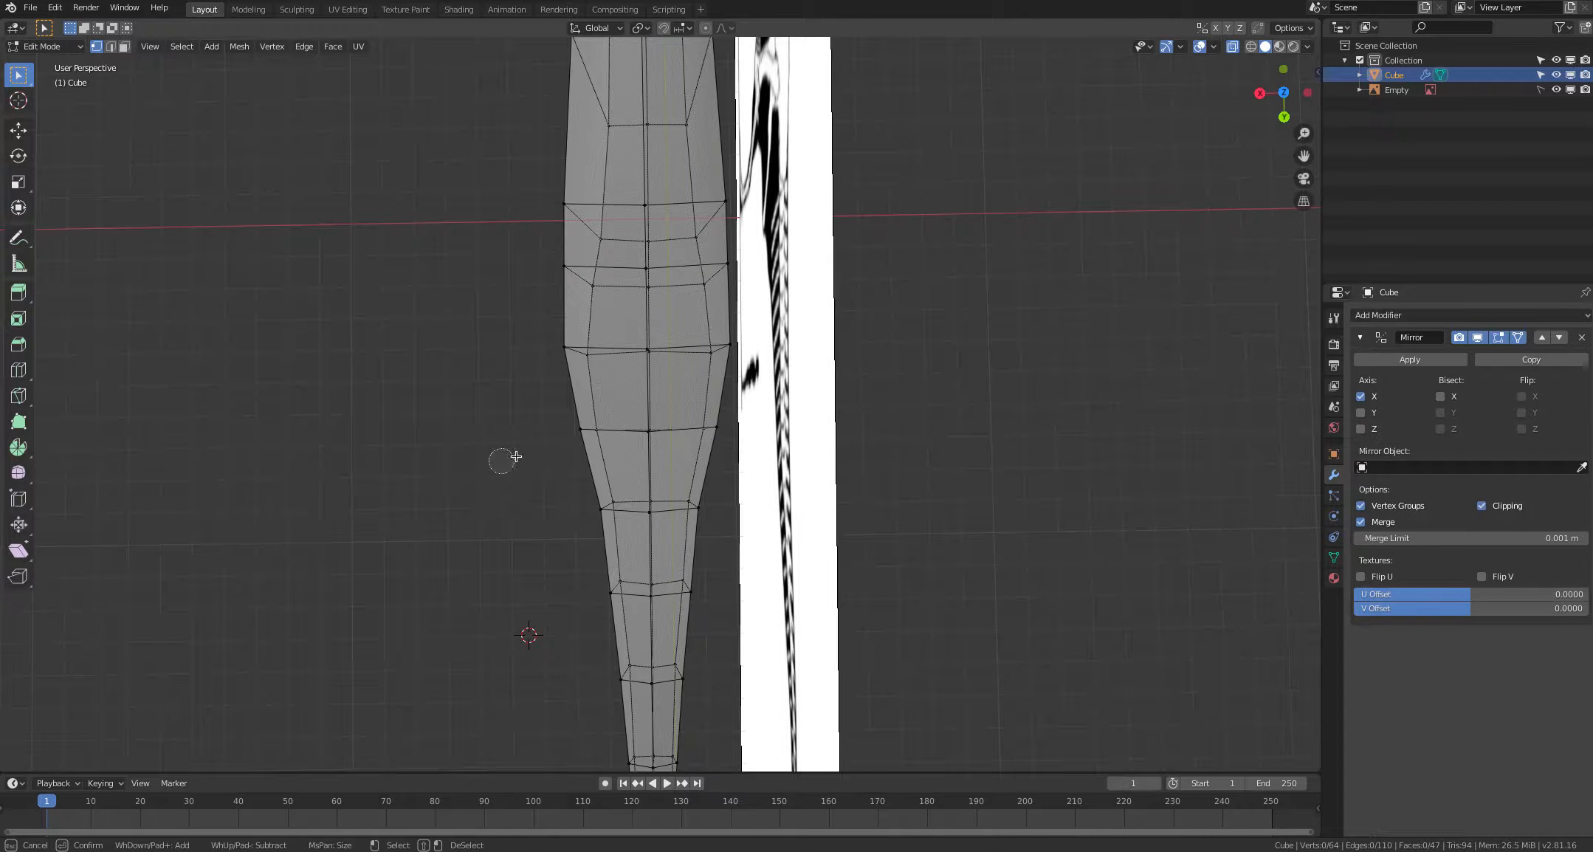
{"action": "left_click", "coordinate": [649, 431]}
{"action": "left_click", "coordinate": [578, 429]}
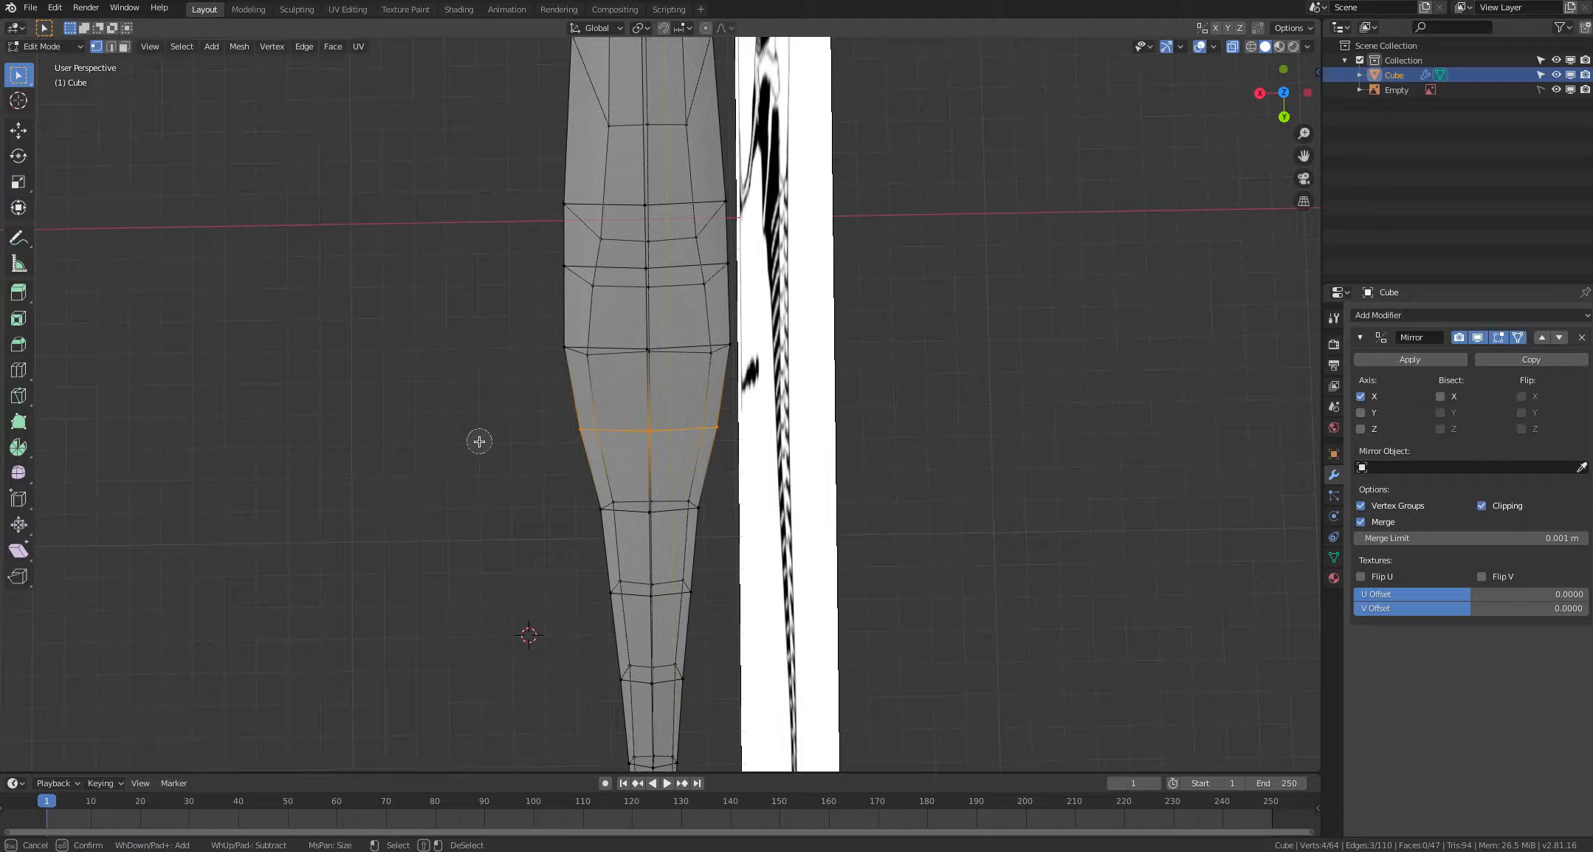
{"action": "right_click", "coordinate": [479, 441]}
{"action": "key", "text": "g"}
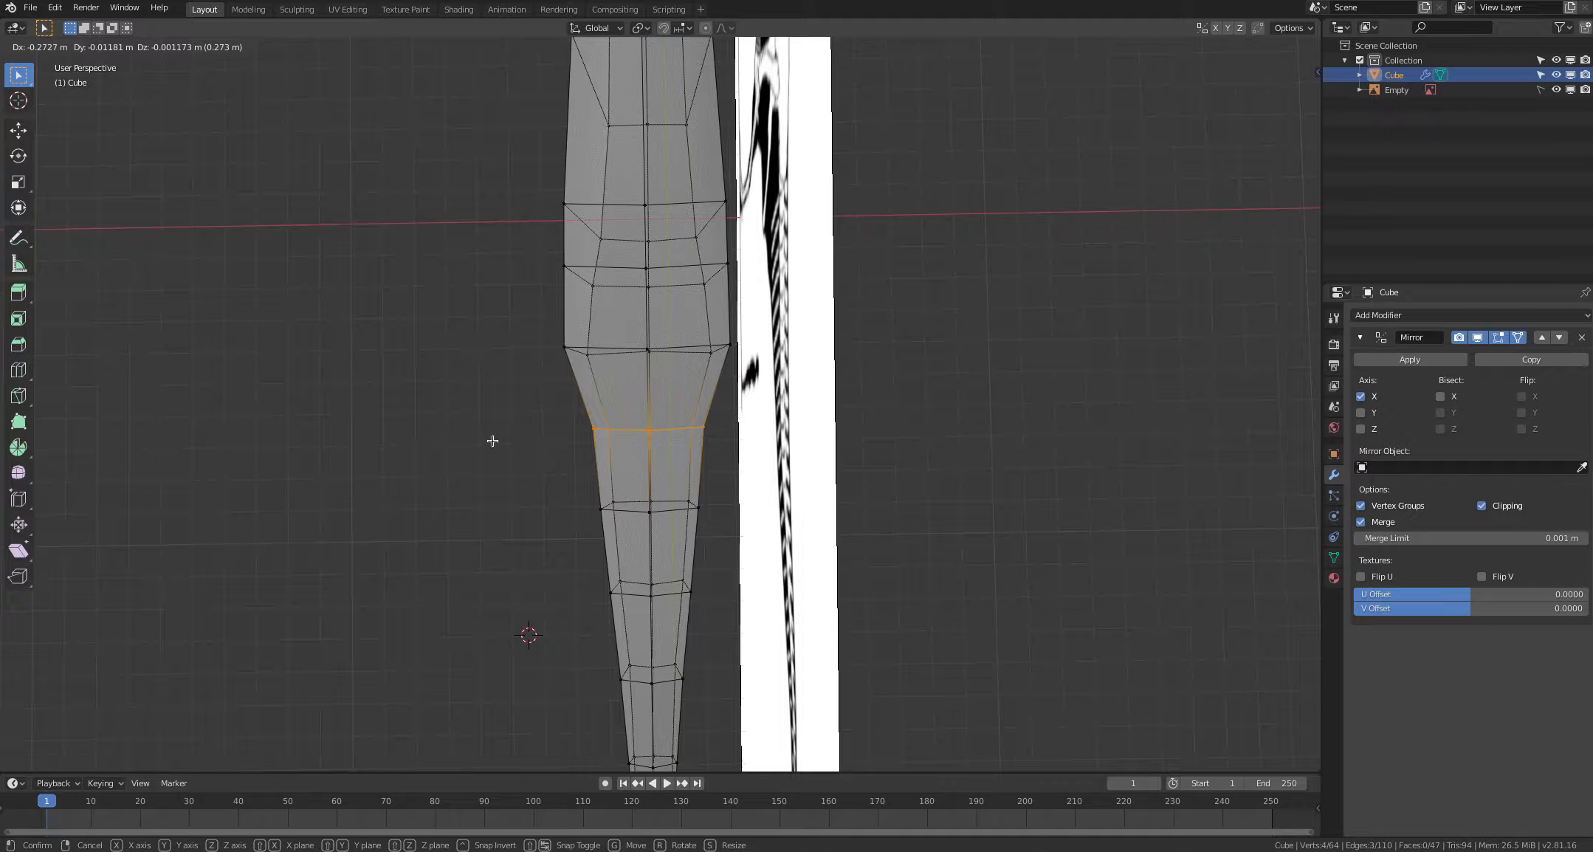
{"action": "left_click", "coordinate": [492, 440]}
{"action": "left_click", "coordinate": [491, 435]}
Step: Narrow the ninth edge loop in from the tail tip by about 0.4 m and clear the selection
{"action": "middle_click_drag", "start_coordinate": [491, 437], "coordinate": [490, 484], "text": "shift"}
{"action": "key", "text": "c"}
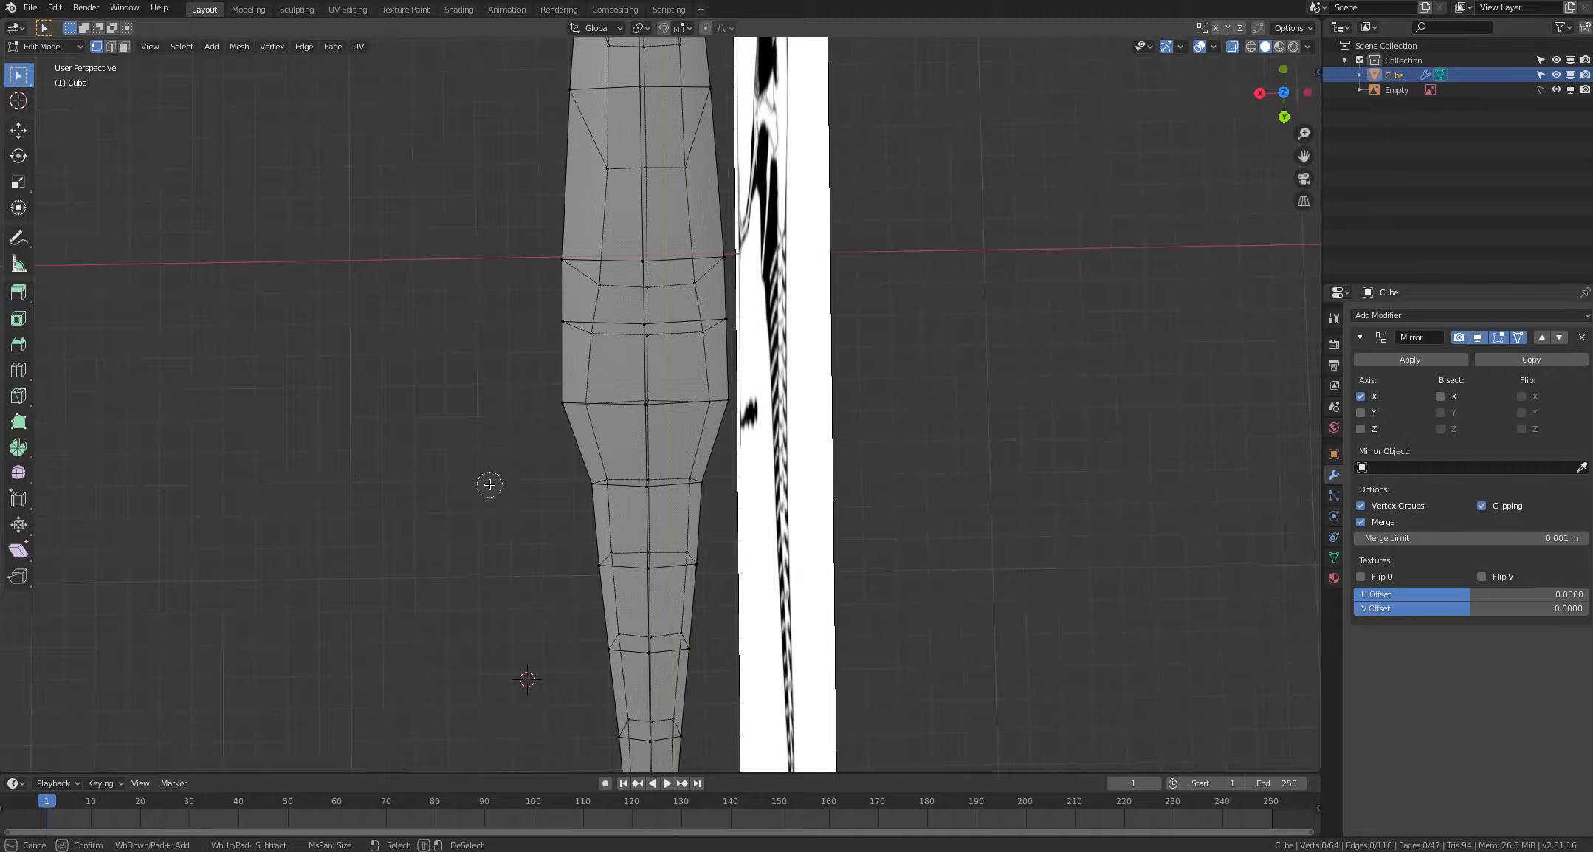
{"action": "mouse_move", "coordinate": [558, 424]}
{"action": "left_mouse_down"}
{"action": "mouse_move", "coordinate": [728, 402]}
{"action": "mouse_move", "coordinate": [639, 401]}
{"action": "left_mouse_up"}
{"action": "right_click", "coordinate": [492, 420]}
{"action": "key", "text": "g"}
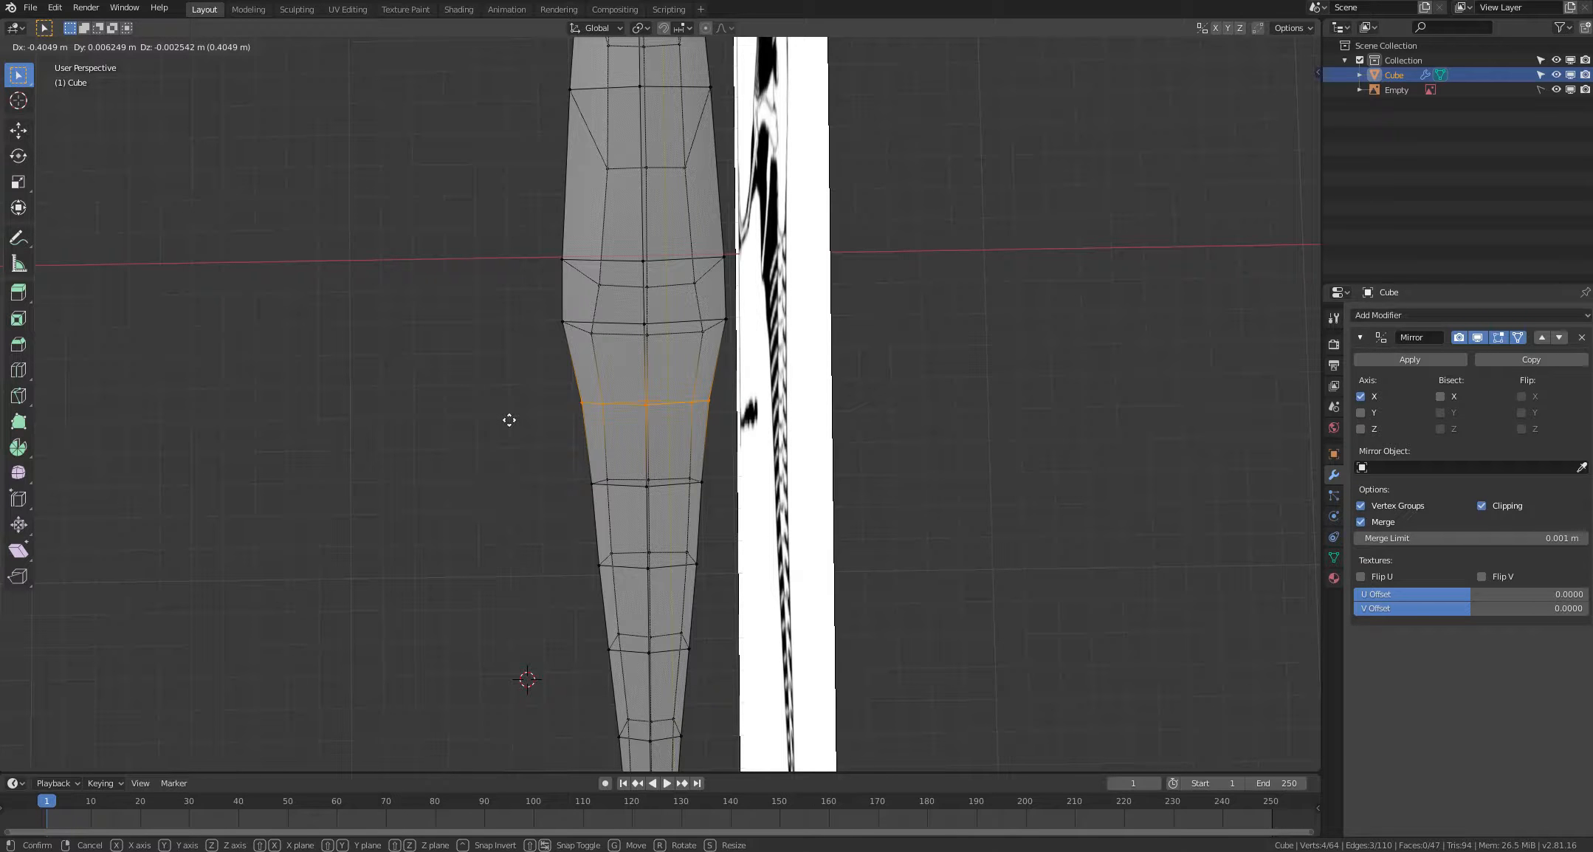
{"action": "left_click", "coordinate": [510, 420]}
{"action": "left_click", "coordinate": [491, 444]}
Step: Examine the tapered tail and body from the side and from behind, comparing the mesh in object mode and edit mode
{"action": "middle_click_drag", "start_coordinate": [487, 491], "coordinate": [494, 377], "text": "shift"}
{"action": "mouse_move", "coordinate": [493, 462]}
{"action": "middle_mouse_down", "text": "shift"}
{"action": "mouse_move", "coordinate": [489, 379]}
{"action": "mouse_move", "coordinate": [502, 434]}
{"action": "mouse_move", "coordinate": [651, 343]}
{"action": "middle_mouse_up", "text": "shift"}
{"action": "scroll", "coordinate": [509, 459], "scroll_direction": "down", "scroll_amount": 2}
{"action": "scroll", "coordinate": [657, 342], "scroll_direction": "up", "scroll_amount": 3}
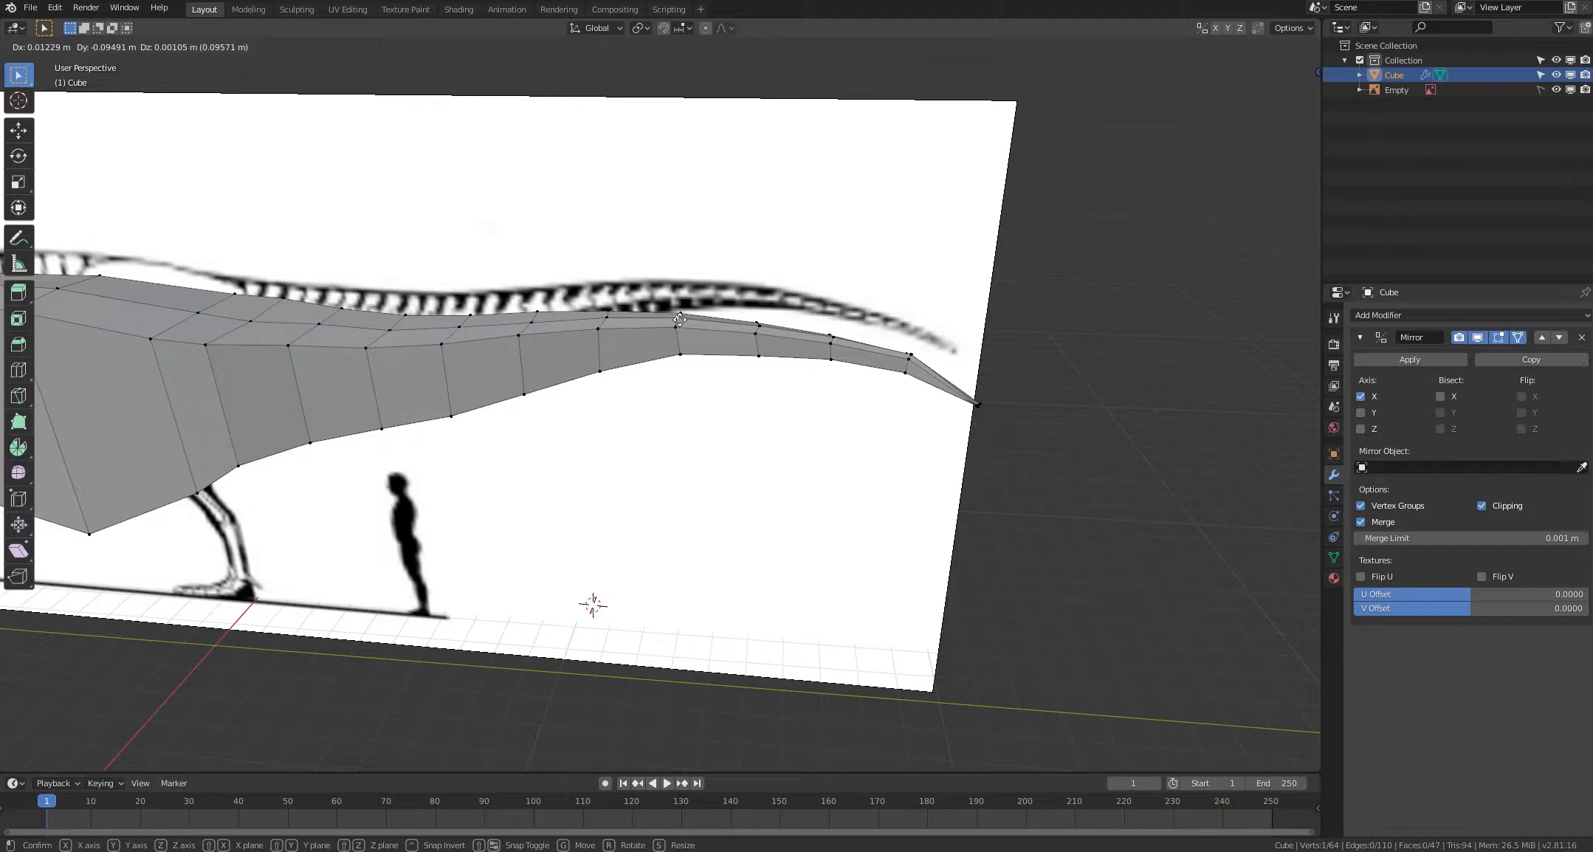
{"action": "middle_click_drag", "start_coordinate": [700, 440], "coordinate": [550, 416]}
{"action": "key", "text": "Tab"}
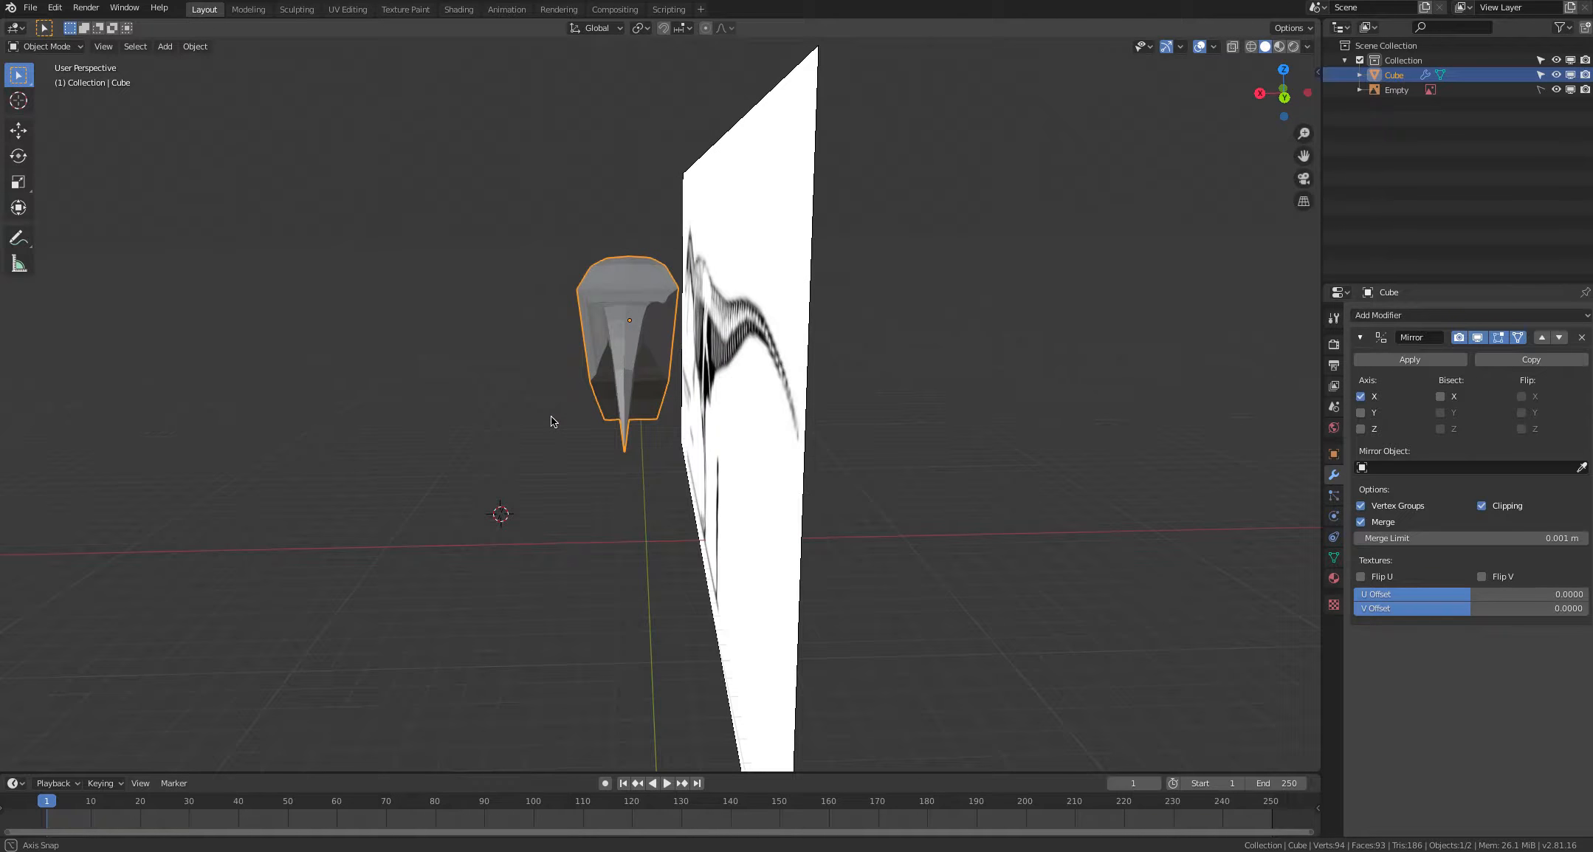
{"action": "key", "text": "Tab"}
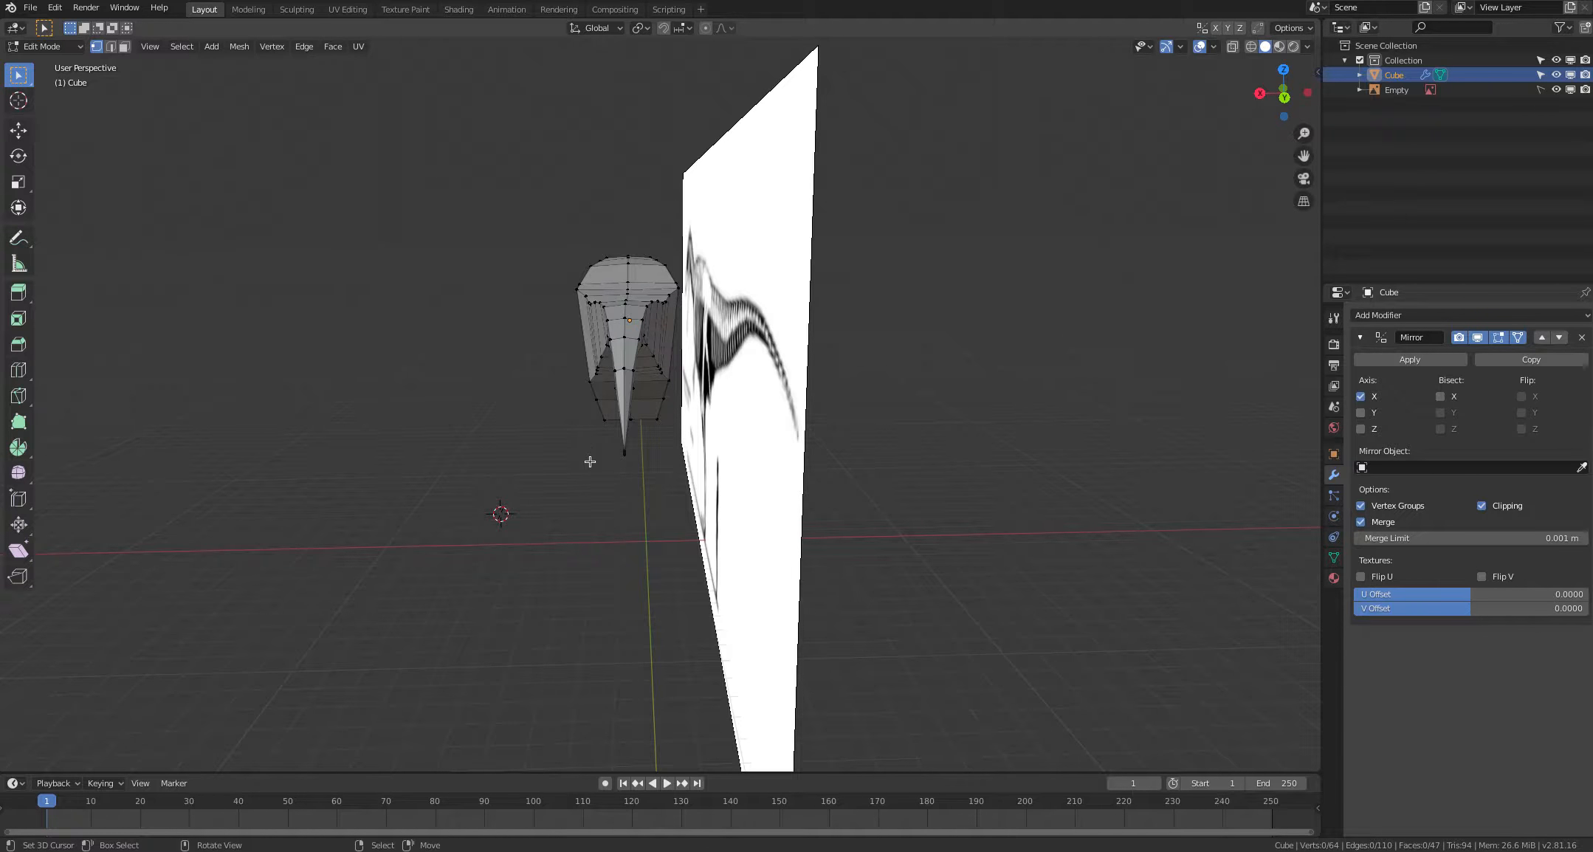
{"action": "middle_click_drag", "start_coordinate": [590, 462], "coordinate": [536, 464]}
{"action": "key", "text": "Tab"}
{"action": "key", "text": "Tab"}
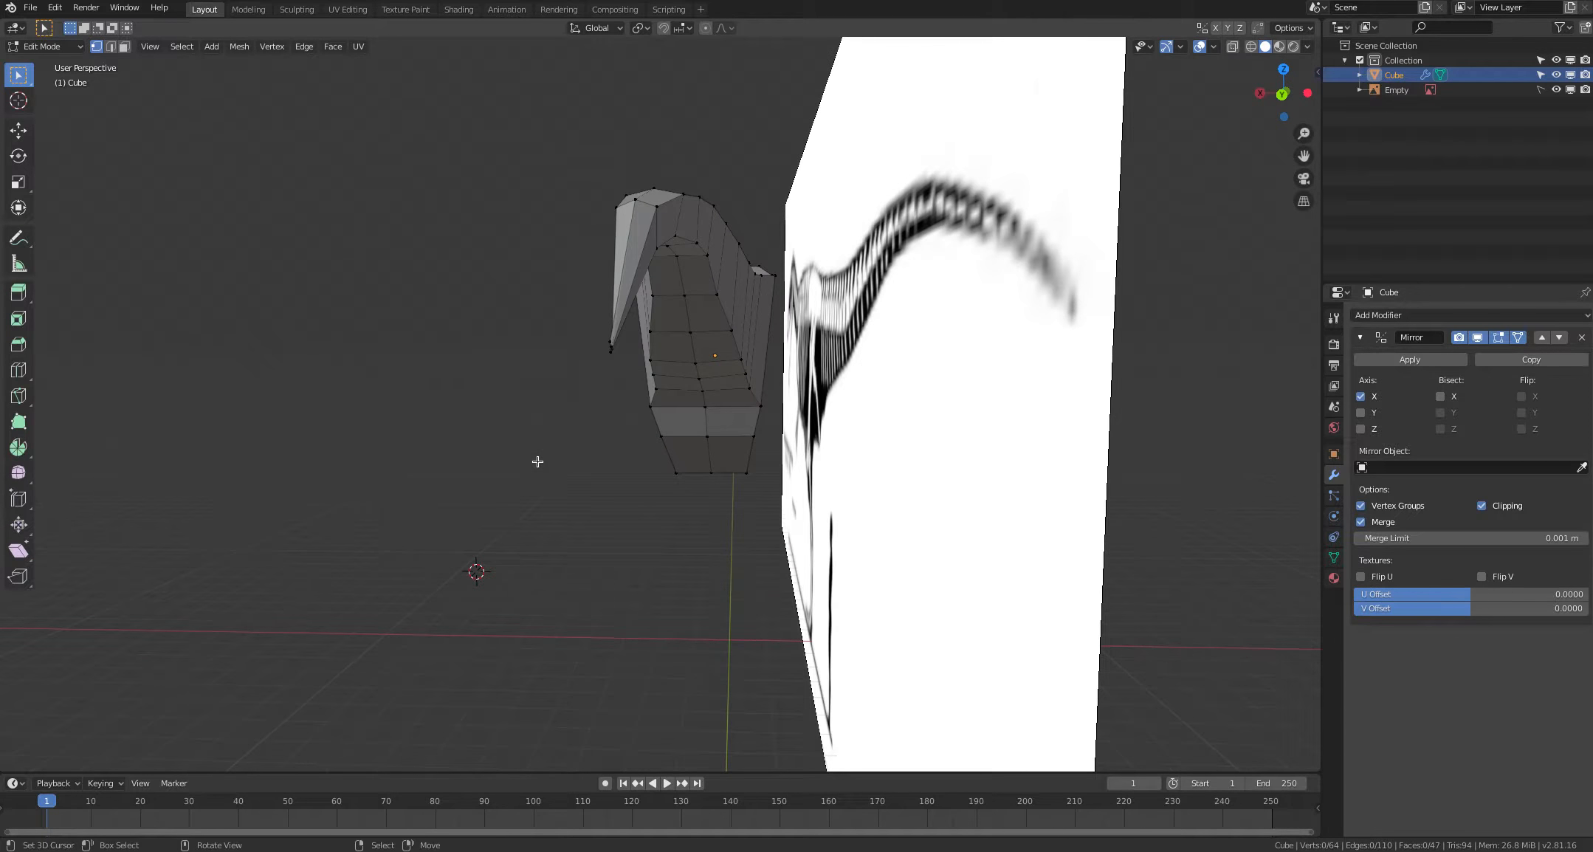
Step: Nudge a vertex at the tail tip slightly closer to its neighbouring tip vertices
{"action": "scroll", "coordinate": [538, 461], "scroll_direction": "up", "scroll_amount": 2}
{"action": "left_click", "coordinate": [510, 238]}
{"action": "key", "text": "g"}
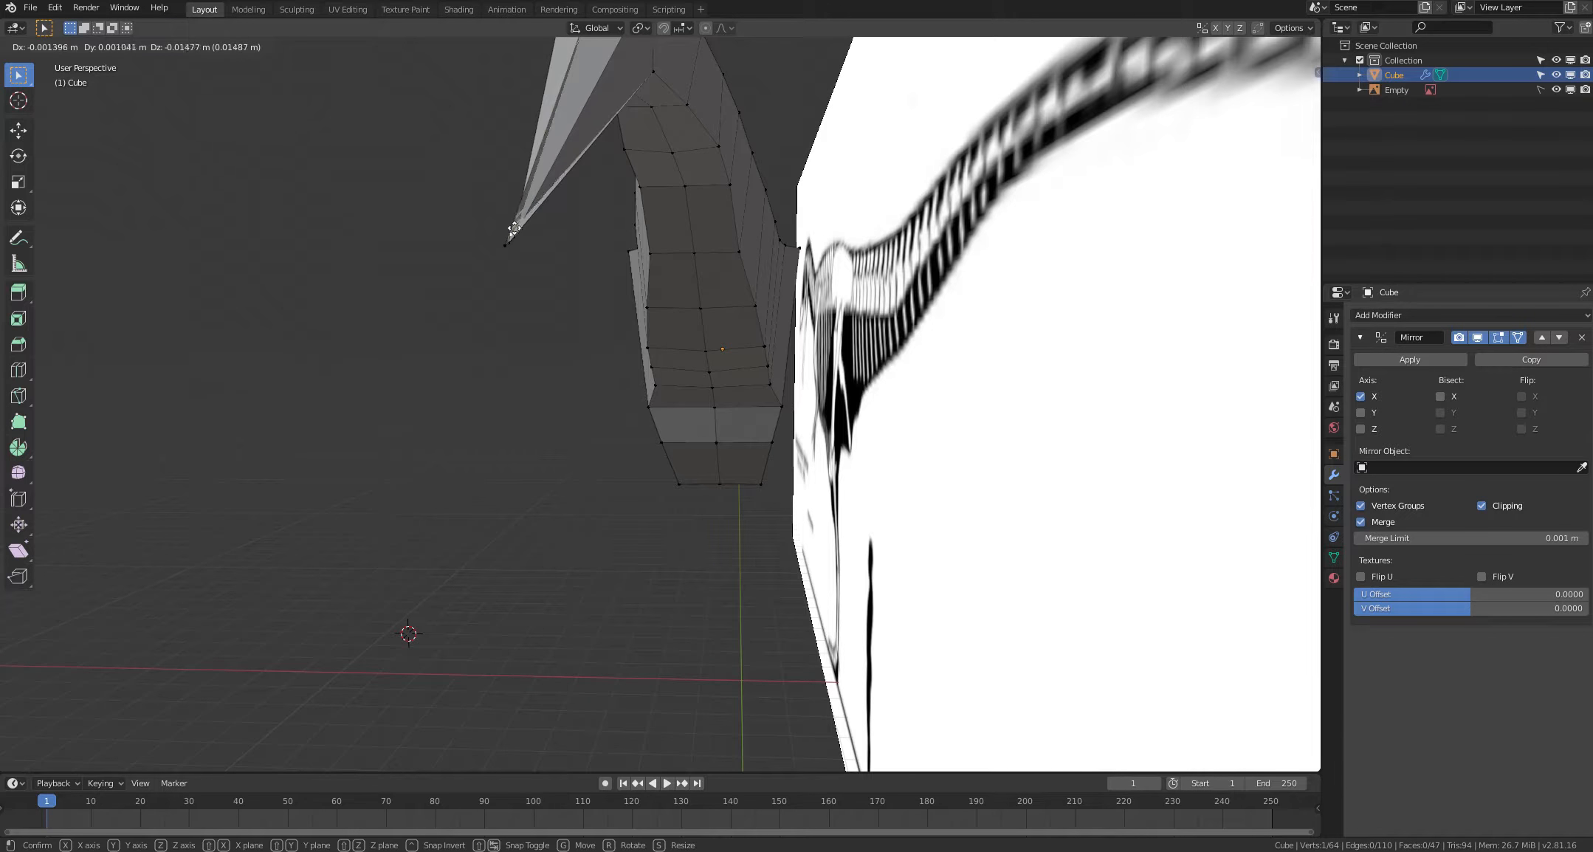
{"action": "left_click", "coordinate": [513, 238]}
Step: Pull the tail-tip vertices together into one sharp point with several small moves and clear the selection
{"action": "middle_click_drag", "start_coordinate": [513, 237], "coordinate": [754, 342]}
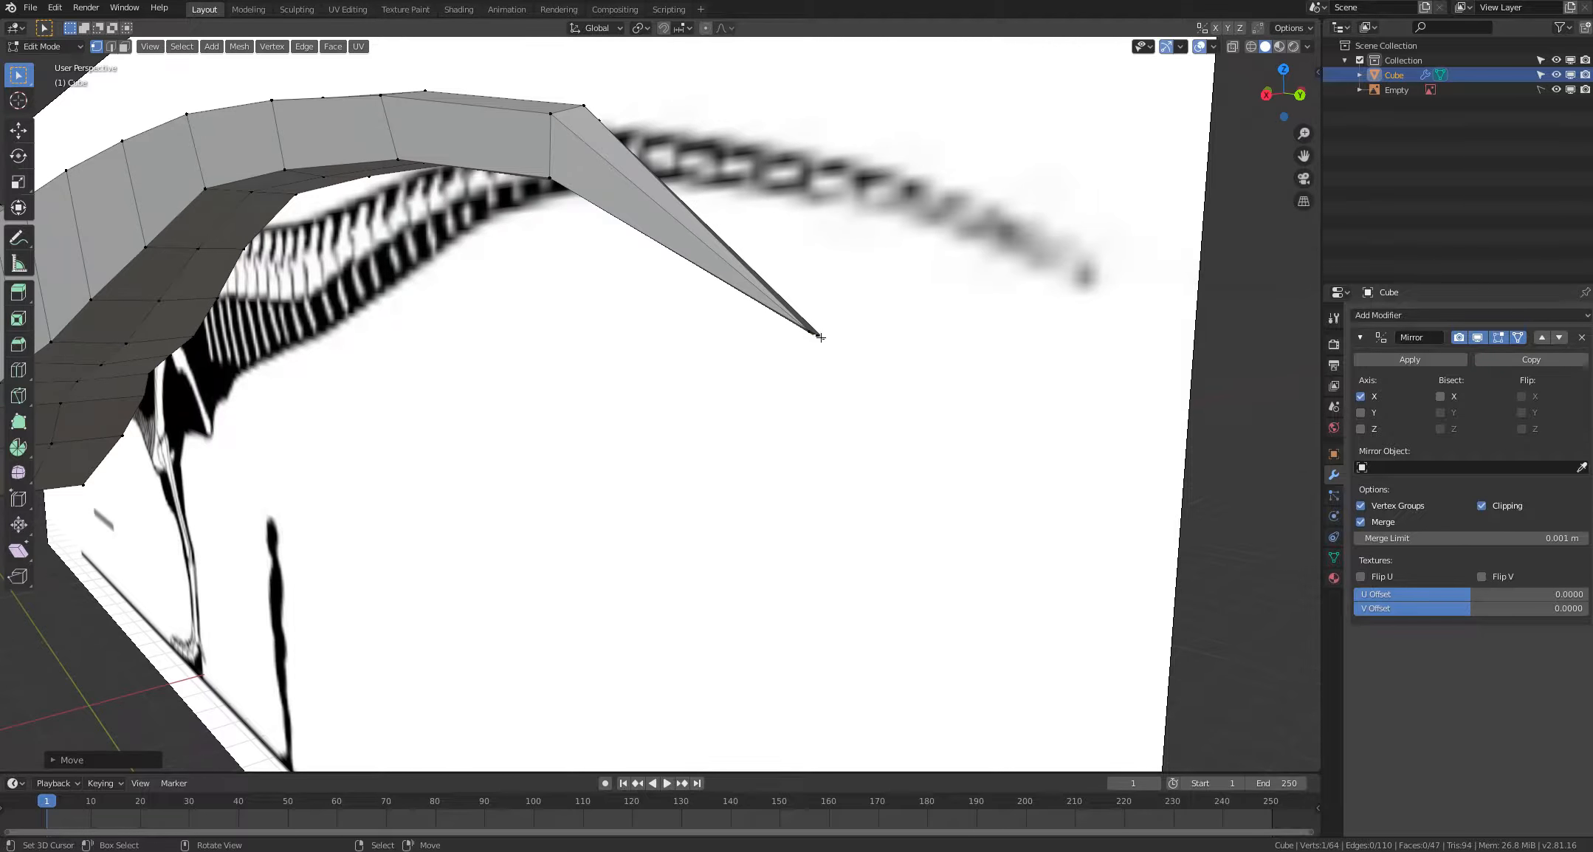
{"action": "scroll", "coordinate": [821, 338], "scroll_direction": "up", "scroll_amount": 3}
{"action": "key", "text": "g"}
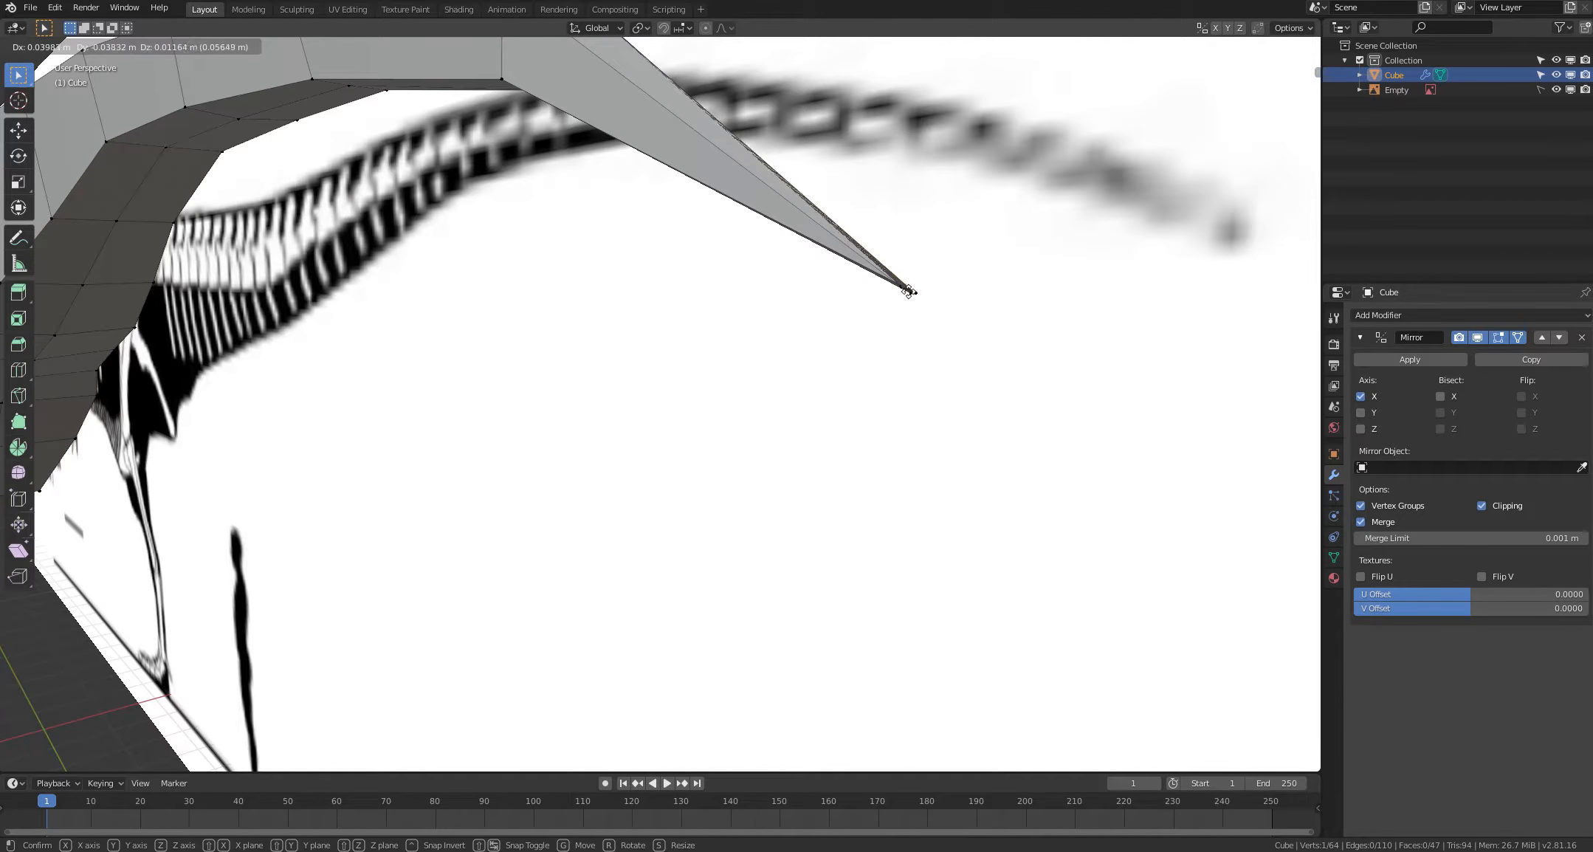
{"action": "left_click", "coordinate": [913, 292]}
{"action": "key", "text": "g"}
{"action": "left_click", "coordinate": [900, 286]}
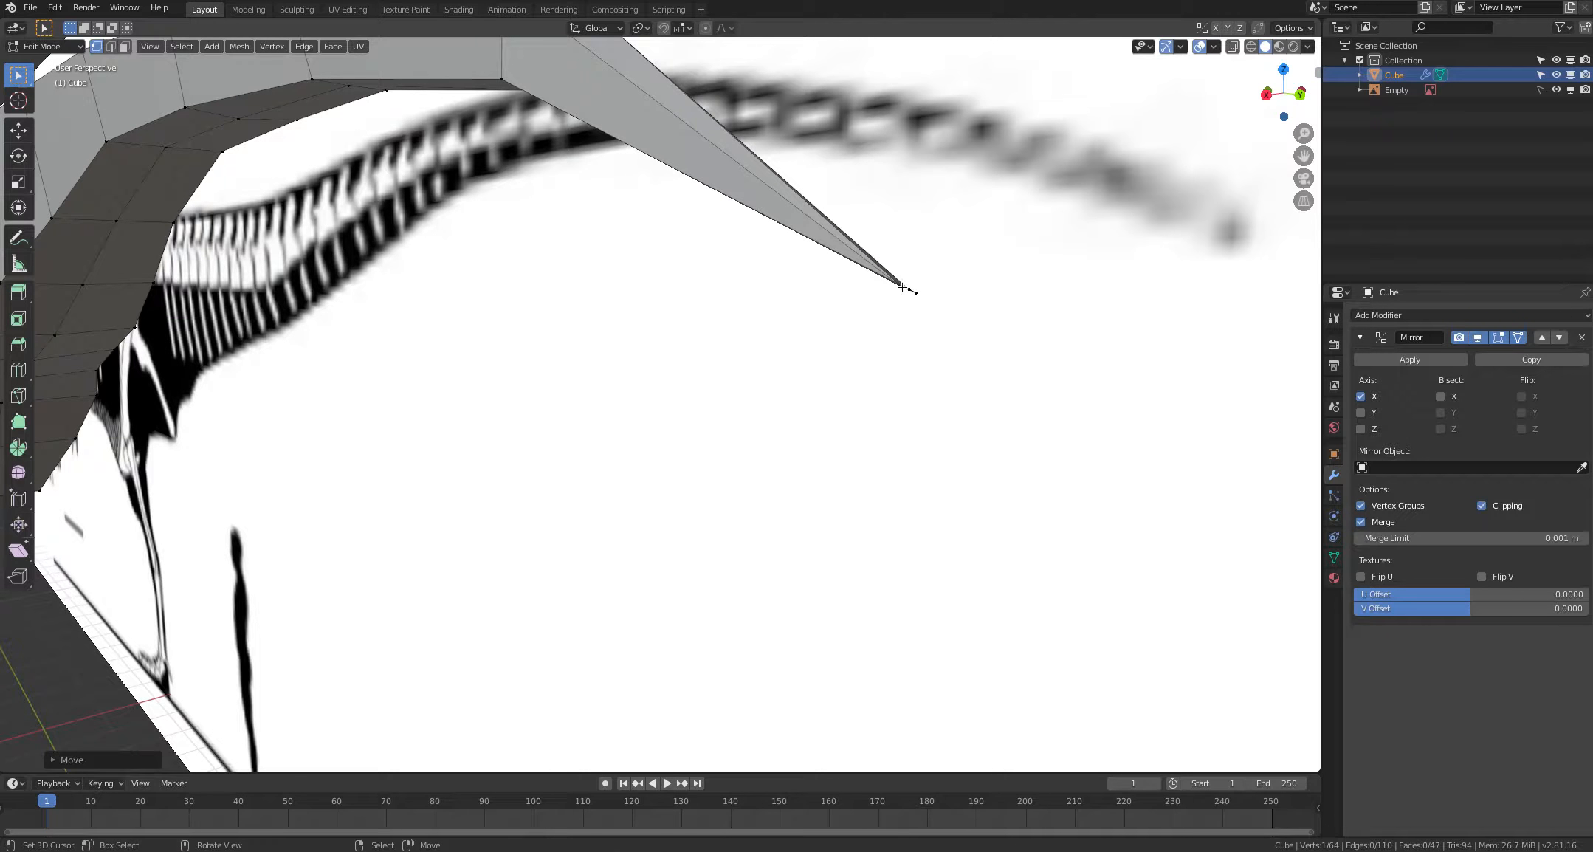
{"action": "key", "text": "g"}
{"action": "left_click", "coordinate": [903, 288]}
{"action": "right_click", "coordinate": [909, 290]}
{"action": "key", "text": "g"}
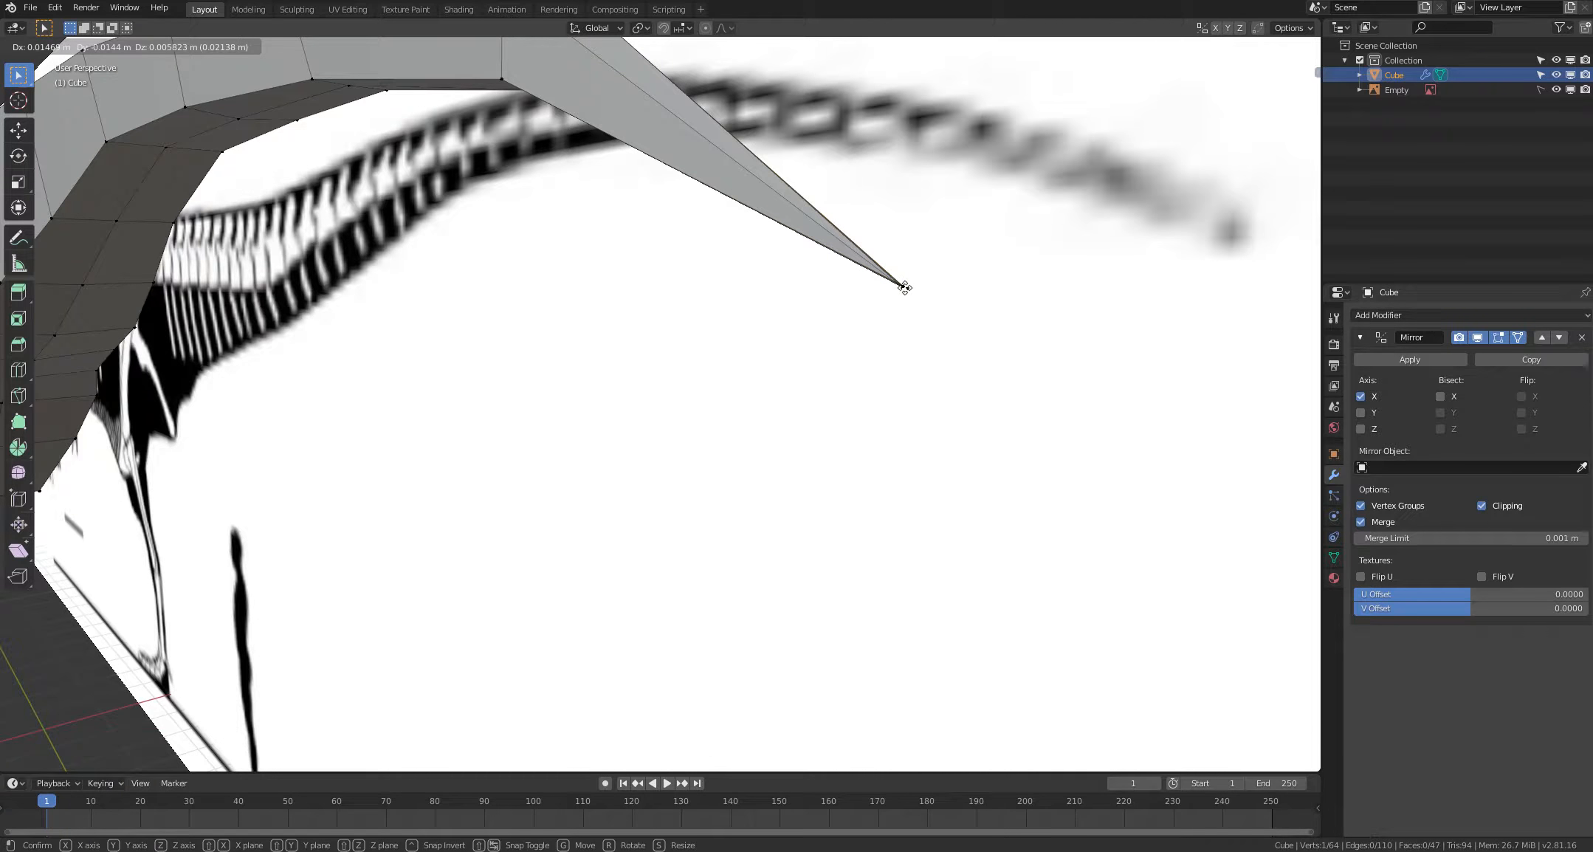
{"action": "left_click", "coordinate": [904, 288]}
{"action": "key", "text": "alt+a"}
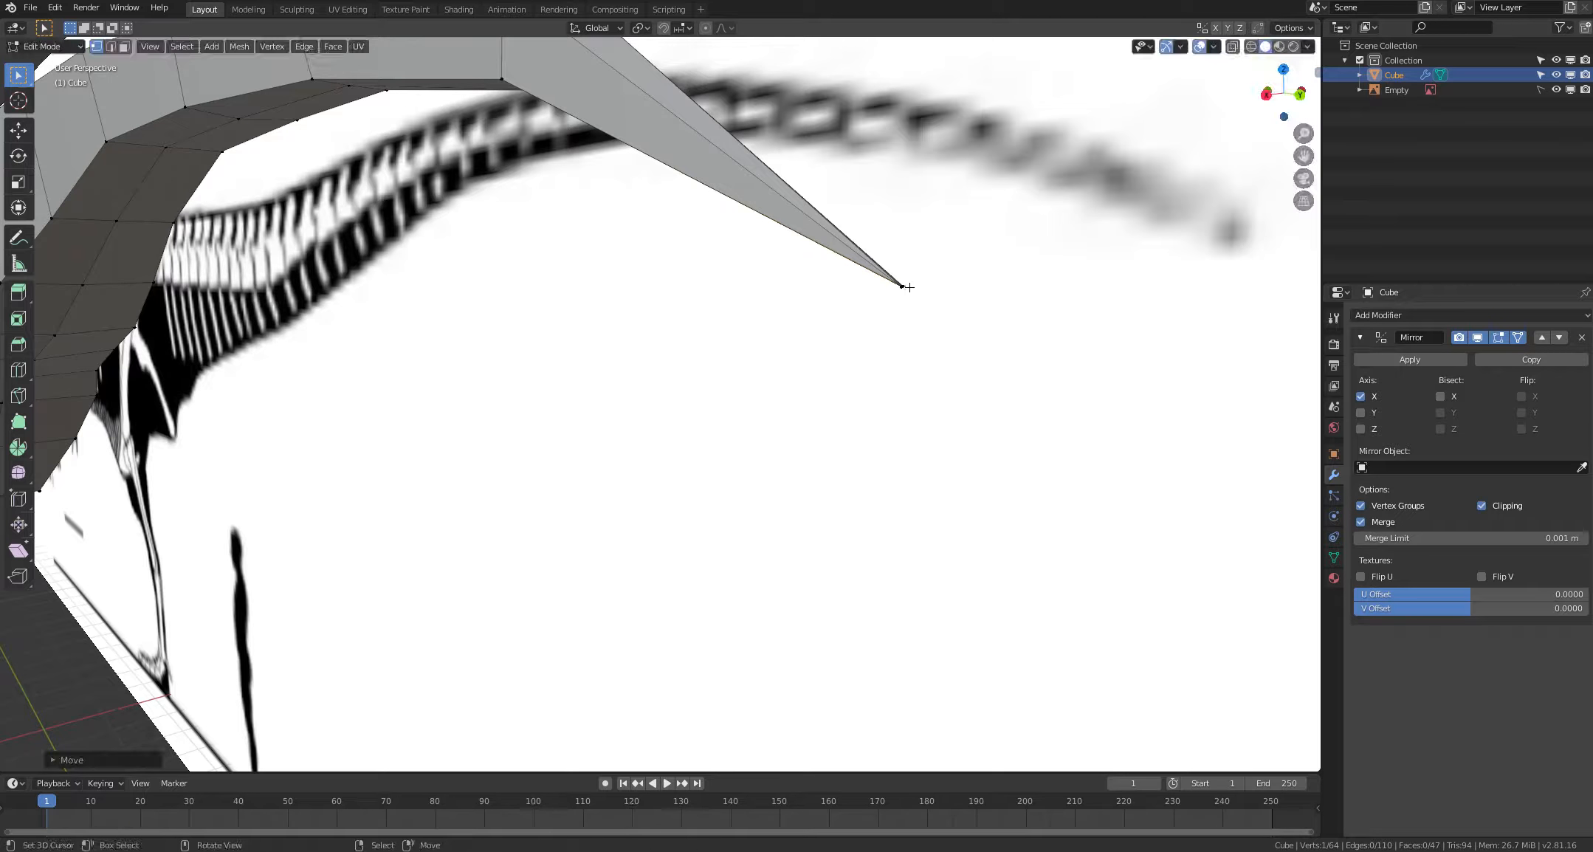
Step: Try to merge the overlapping vertices at the tail tip
{"action": "scroll", "coordinate": [818, 399], "scroll_direction": "down", "scroll_amount": 5}
{"action": "scroll", "coordinate": [818, 400], "scroll_direction": "down", "scroll_amount": 2}
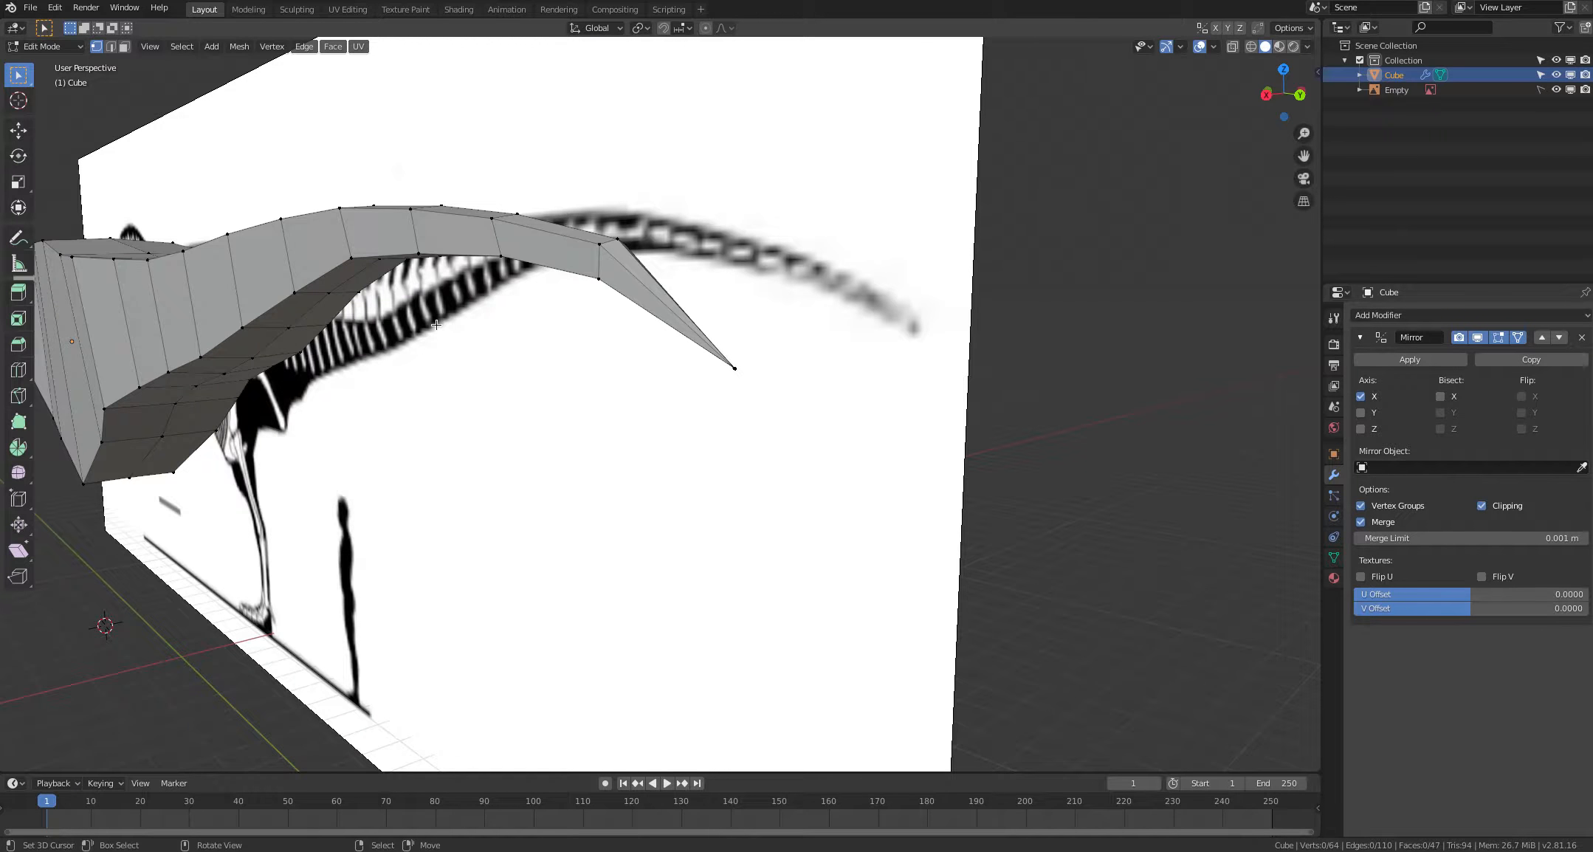
{"action": "scroll", "coordinate": [638, 384], "scroll_direction": "up", "scroll_amount": 2}
{"action": "key", "text": "c"}
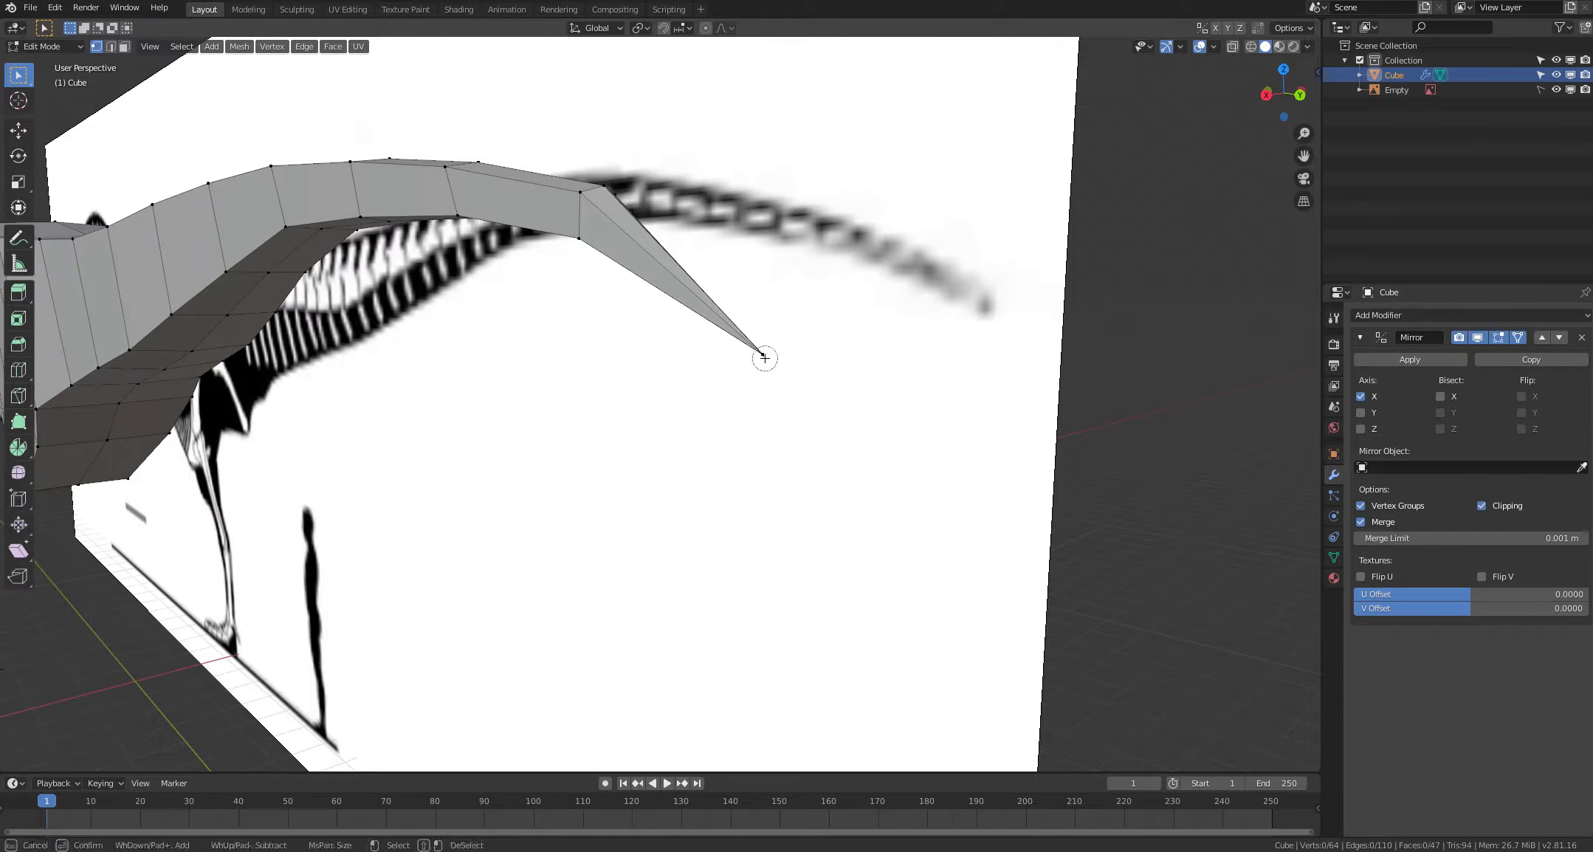
{"action": "right_click", "coordinate": [725, 407]}
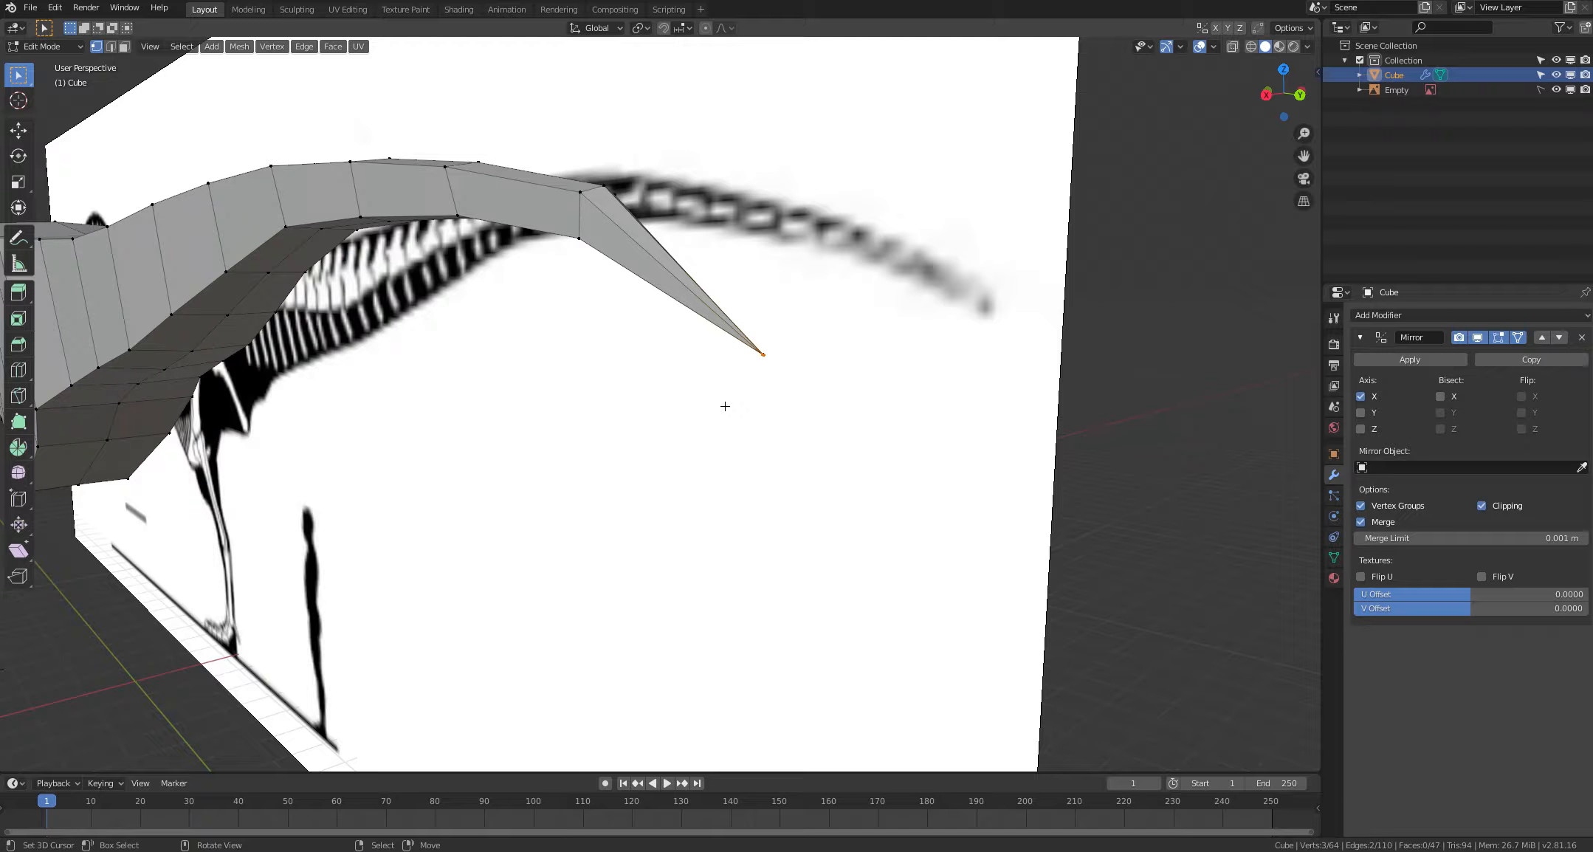
{"action": "key", "text": "alt+m"}
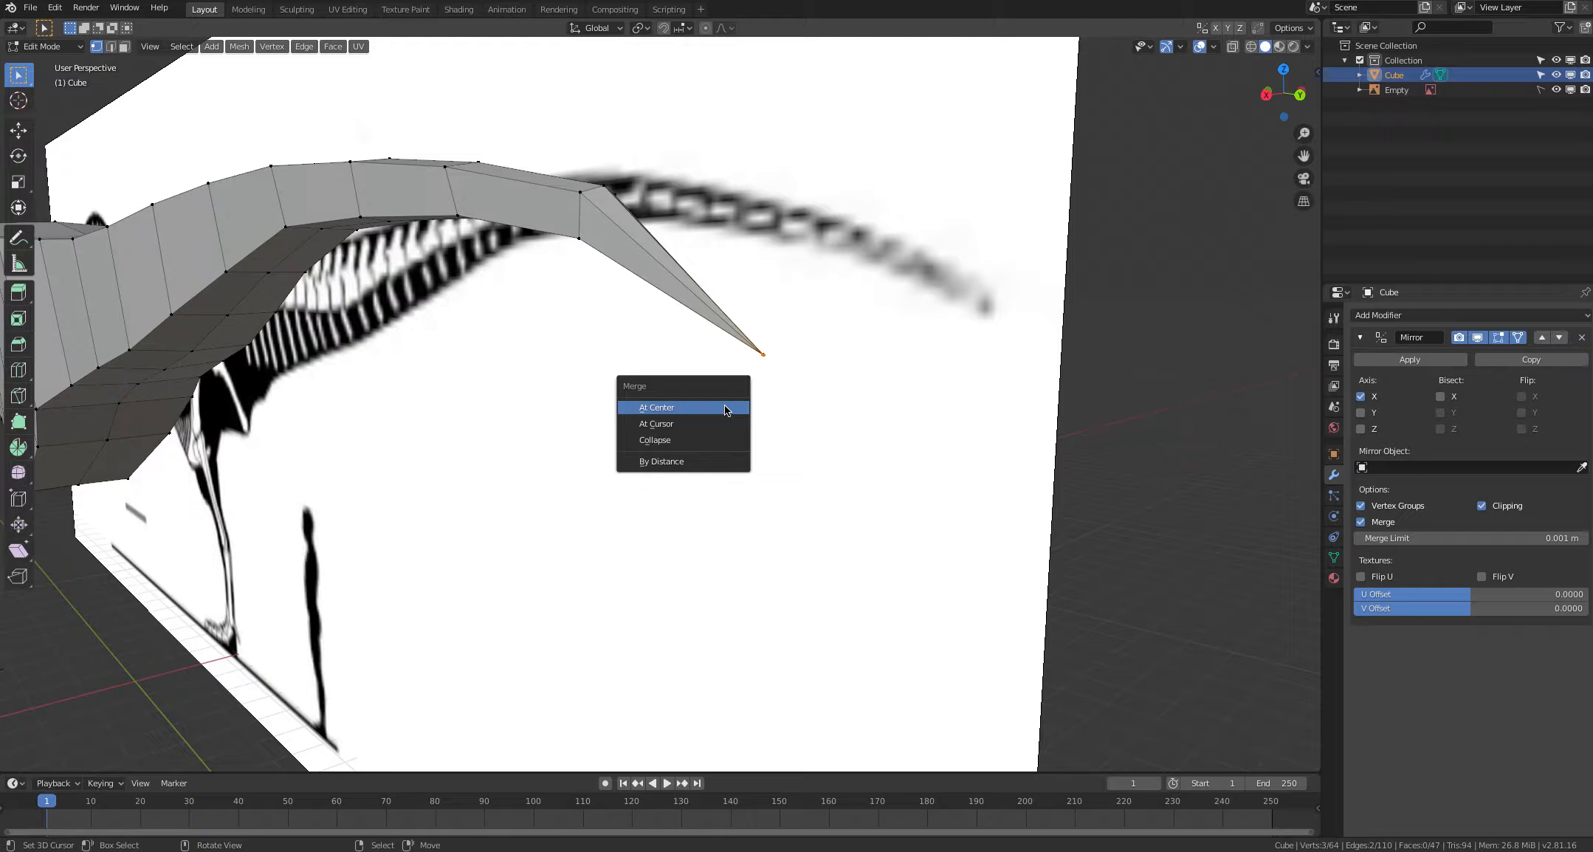
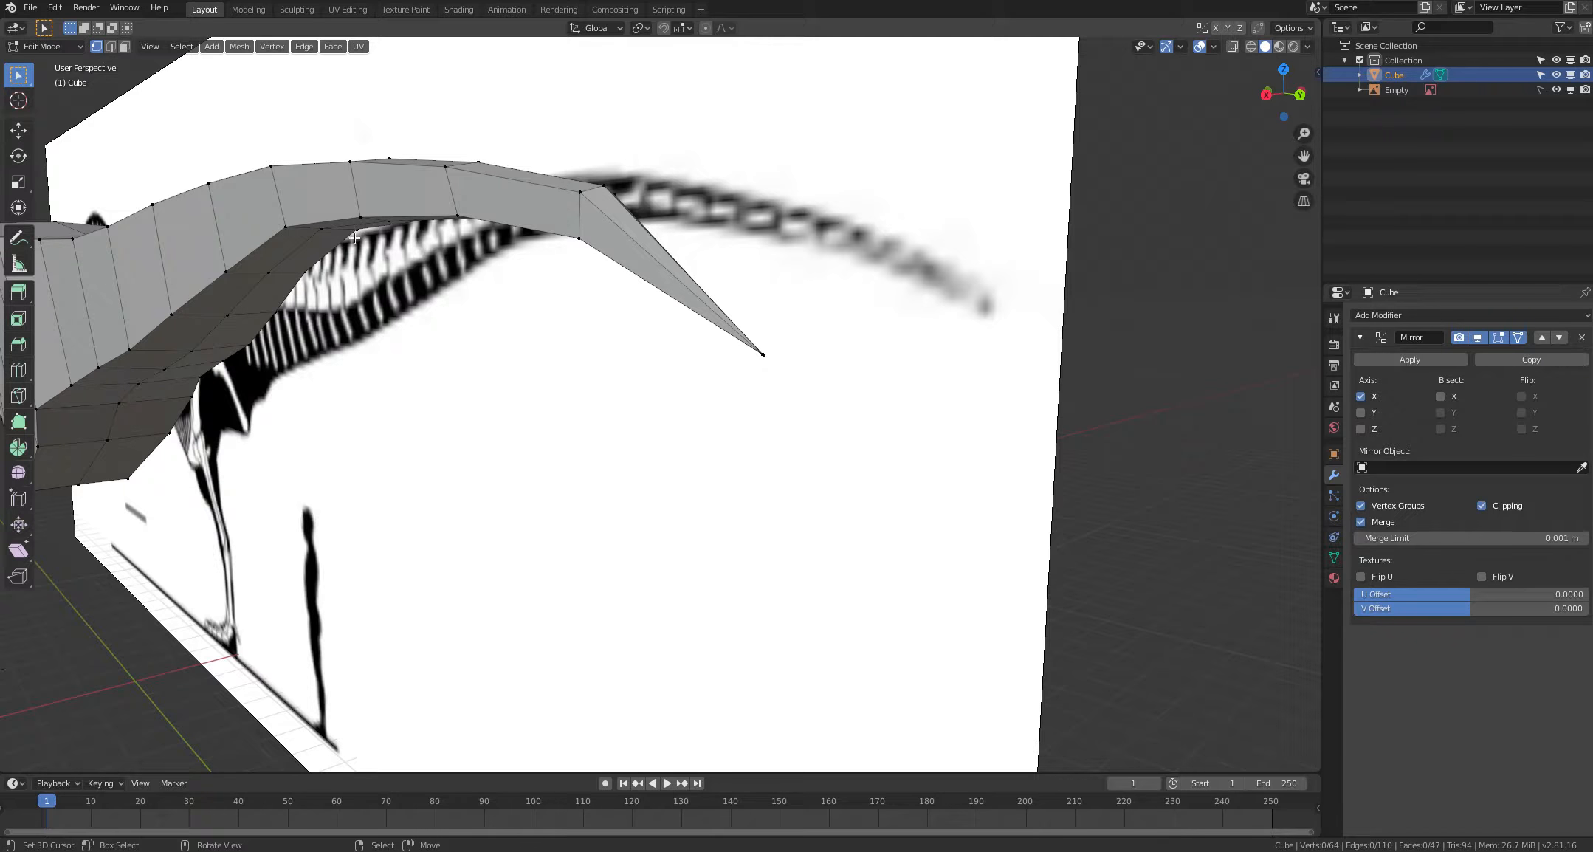
Step: Shift the top centre-line vertex of the first loop in from the tail tip by about 0.02 m and clear the selection
{"action": "middle_click_drag", "start_coordinate": [595, 264], "coordinate": [617, 325]}
{"action": "key", "text": "g"}
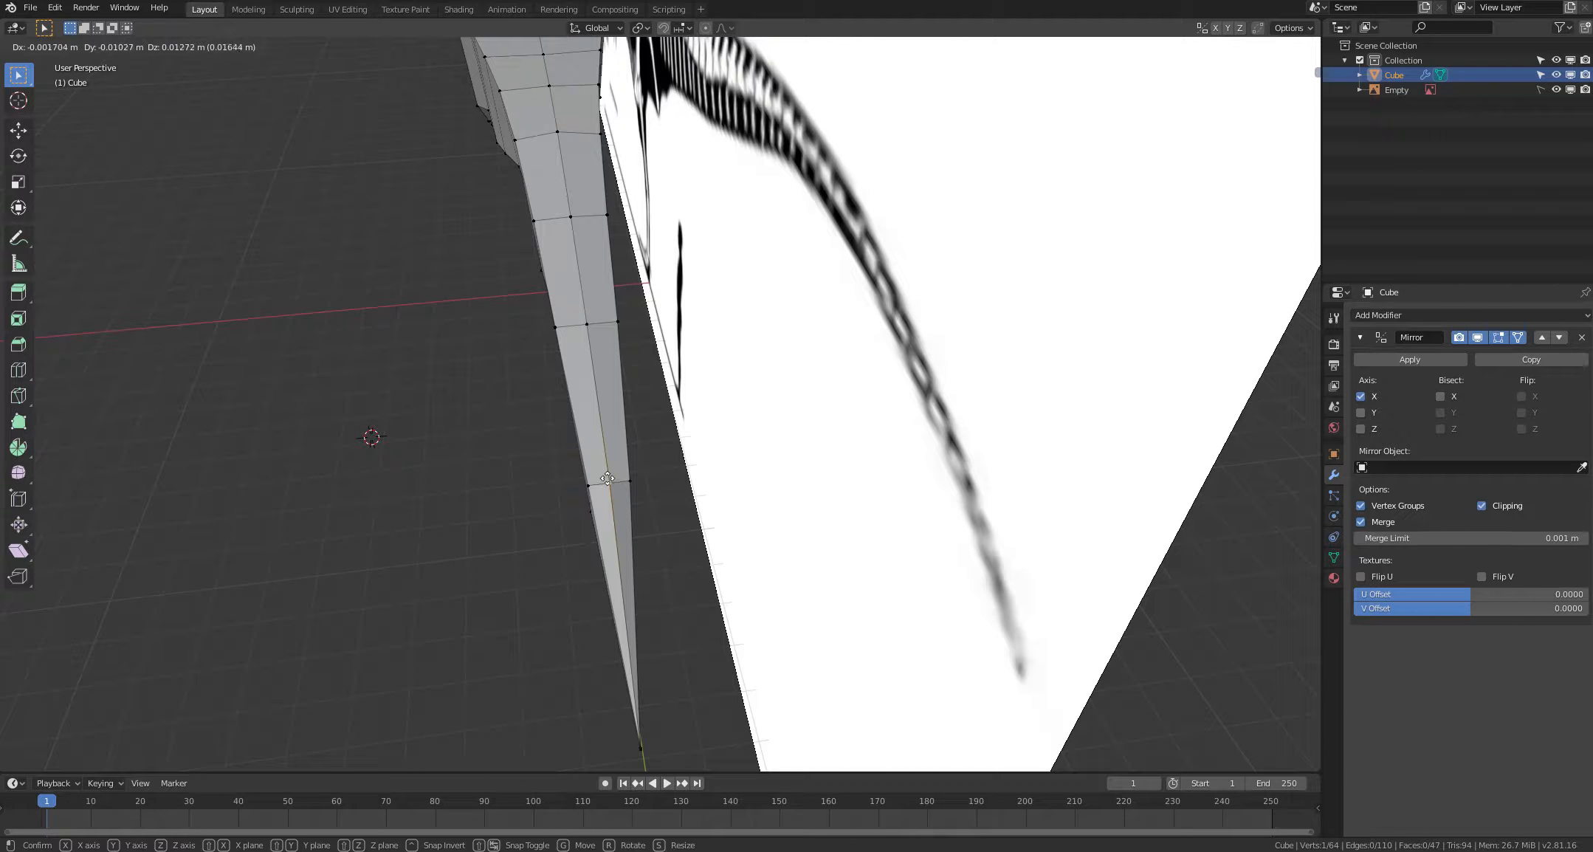
{"action": "left_click", "coordinate": [608, 477]}
{"action": "middle_click_drag", "start_coordinate": [515, 407], "coordinate": [518, 443], "text": "shift"}
{"action": "left_click", "coordinate": [490, 384]}
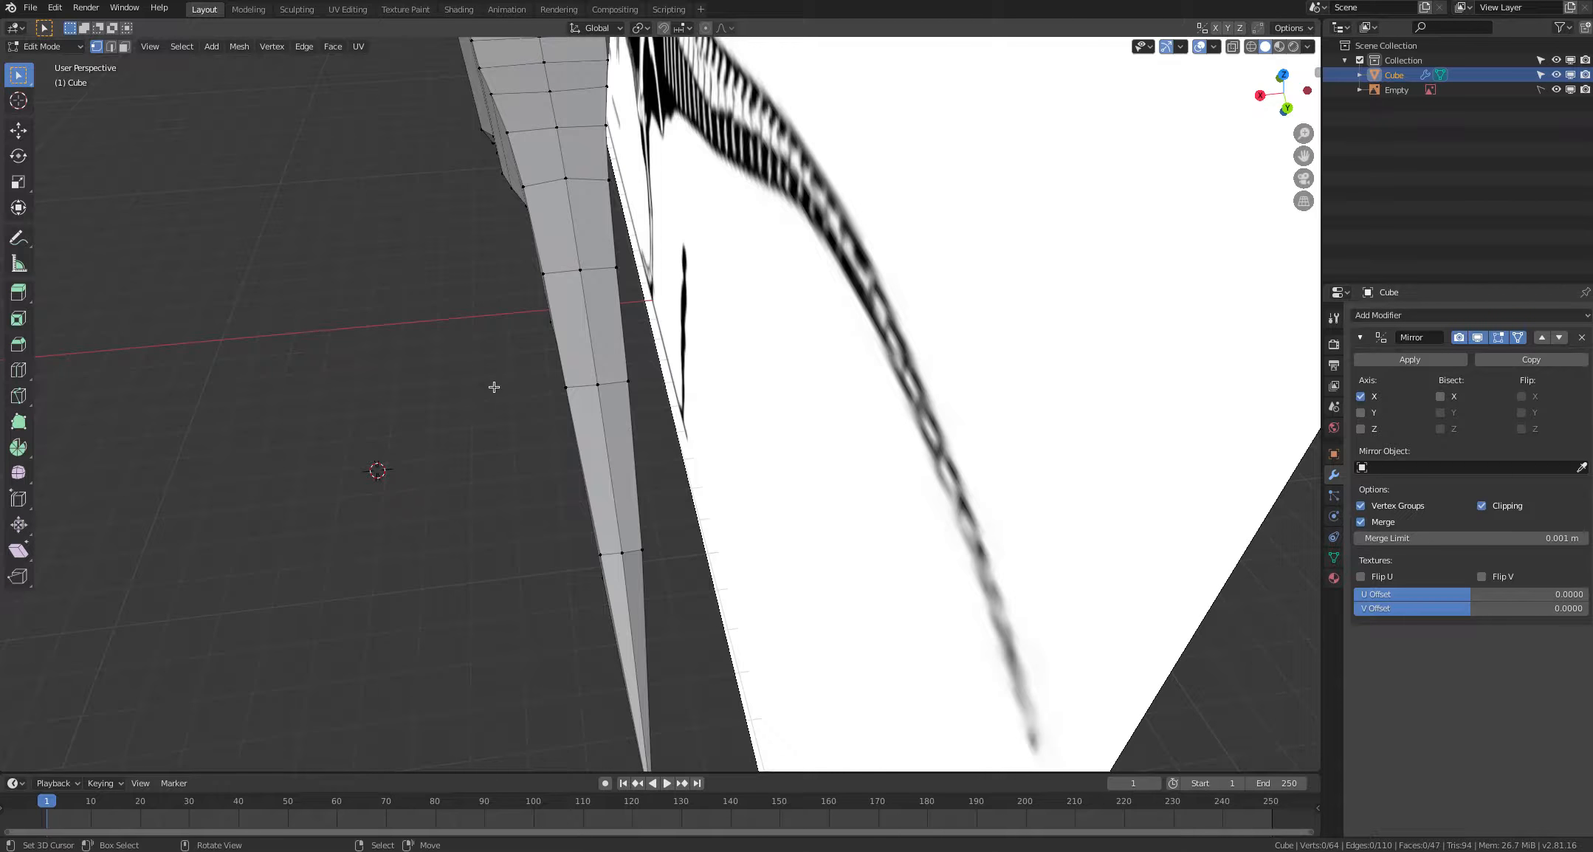
Step: Nudge the top centre-line vertices of the third and second loops in from the tail tip to even out the tail's ridge
{"action": "middle_click_drag", "start_coordinate": [491, 384], "coordinate": [675, 373]}
{"action": "left_click", "coordinate": [684, 372]}
{"action": "key", "text": "g"}
{"action": "left_click", "coordinate": [686, 370]}
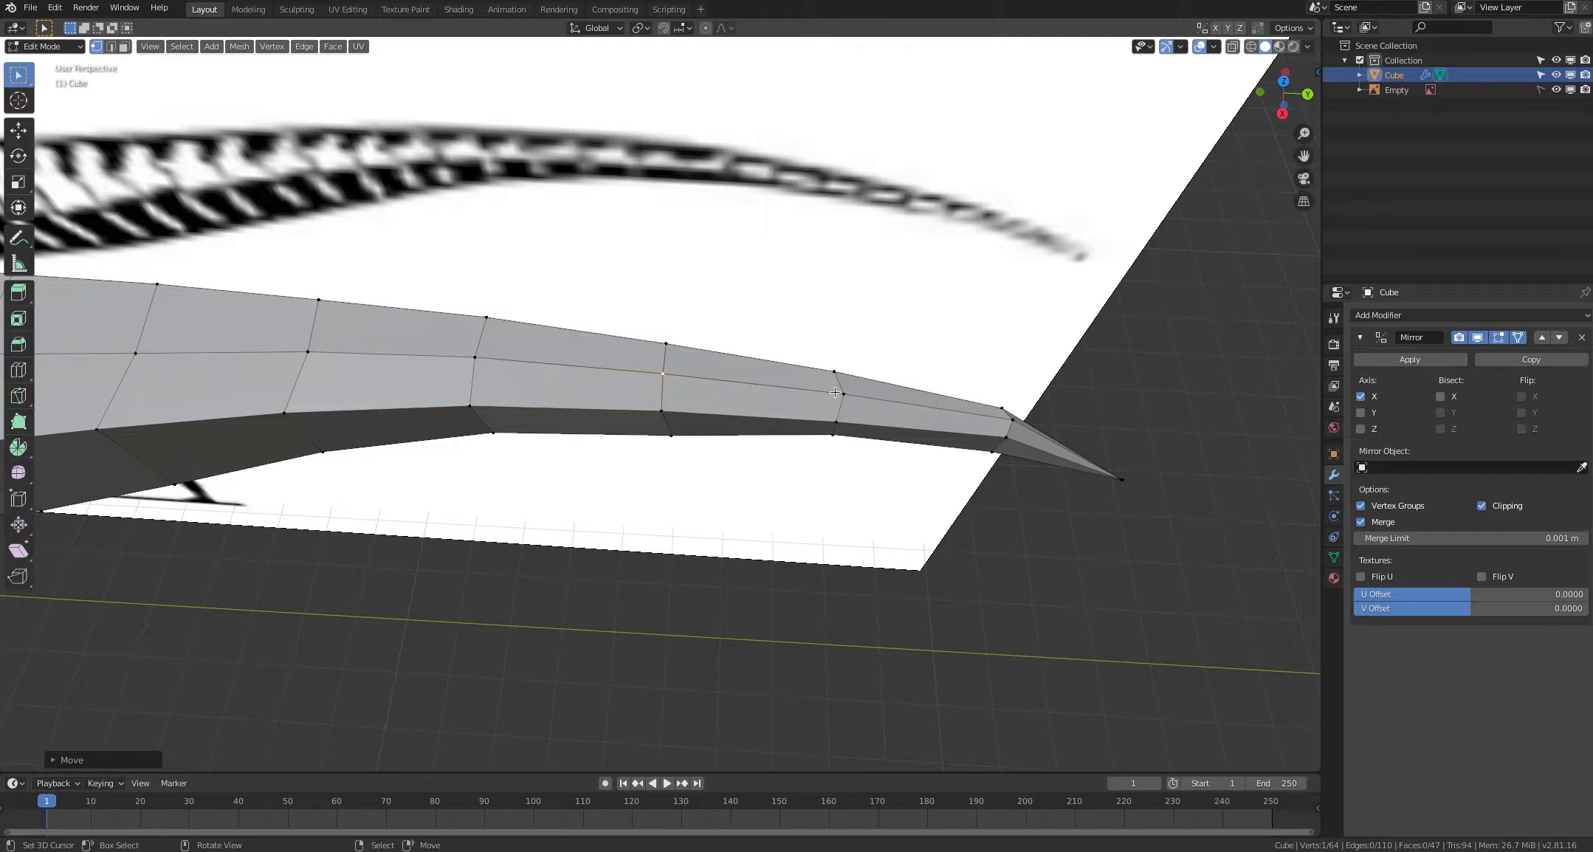
{"action": "left_click", "coordinate": [840, 390]}
{"action": "key", "text": "g"}
{"action": "left_click", "coordinate": [835, 390]}
{"action": "middle_click_drag", "start_coordinate": [621, 353], "coordinate": [842, 362], "text": "shift"}
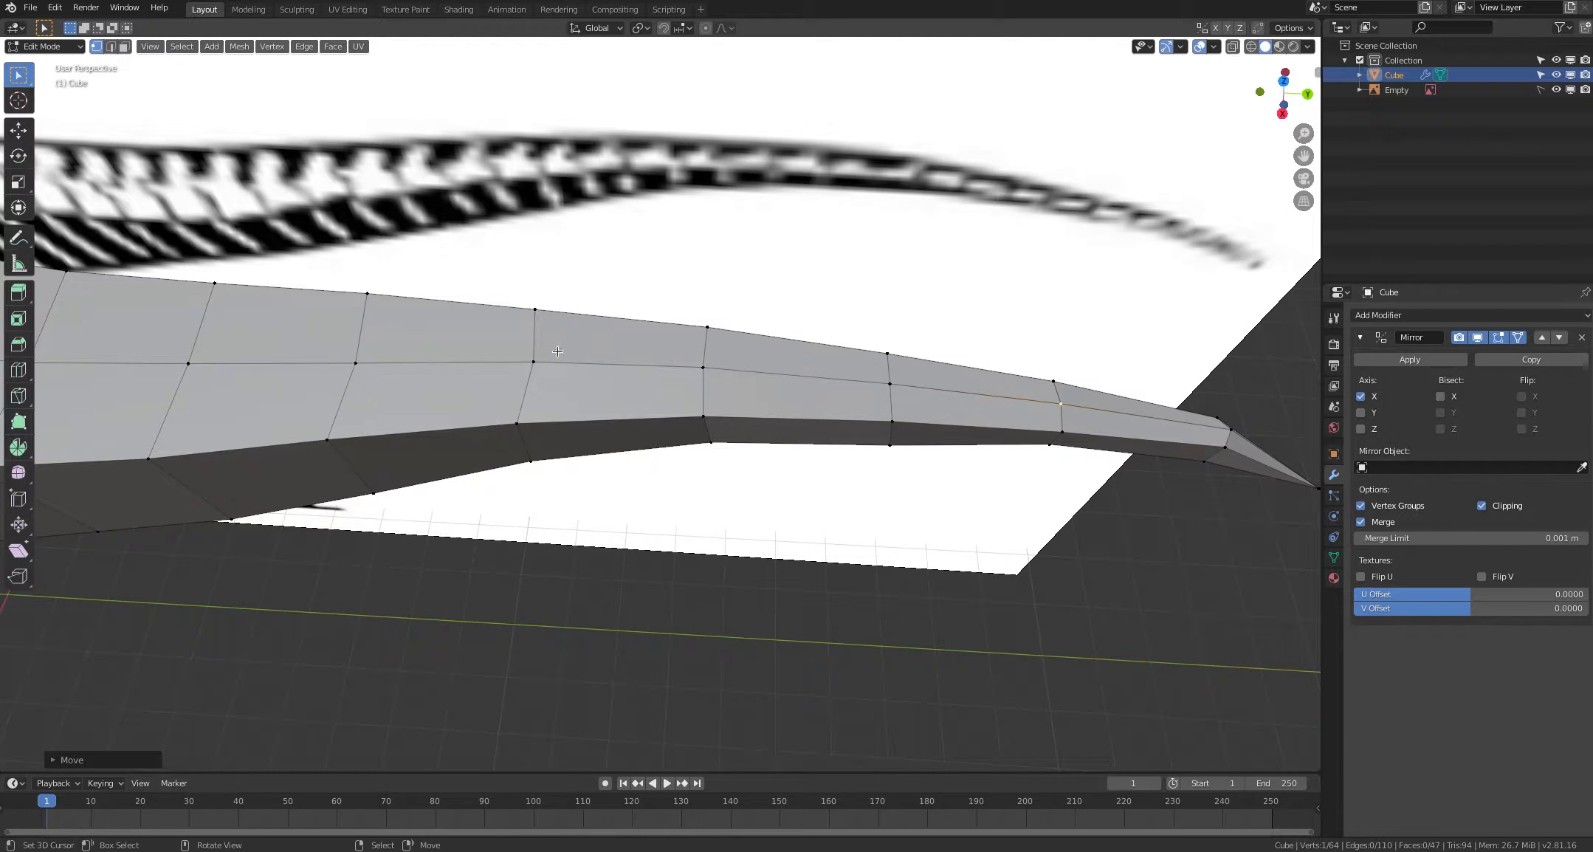
Step: Nudge two vertices in the middle row along the top of the tail to even out the edge flow
{"action": "left_click", "coordinate": [553, 353]}
{"action": "key", "text": "g"}
{"action": "left_click", "coordinate": [544, 353]}
{"action": "middle_click_drag", "start_coordinate": [495, 349], "coordinate": [514, 212], "text": "shift"}
{"action": "left_click", "coordinate": [664, 371]}
{"action": "key", "text": "g"}
{"action": "left_click", "coordinate": [663, 372]}
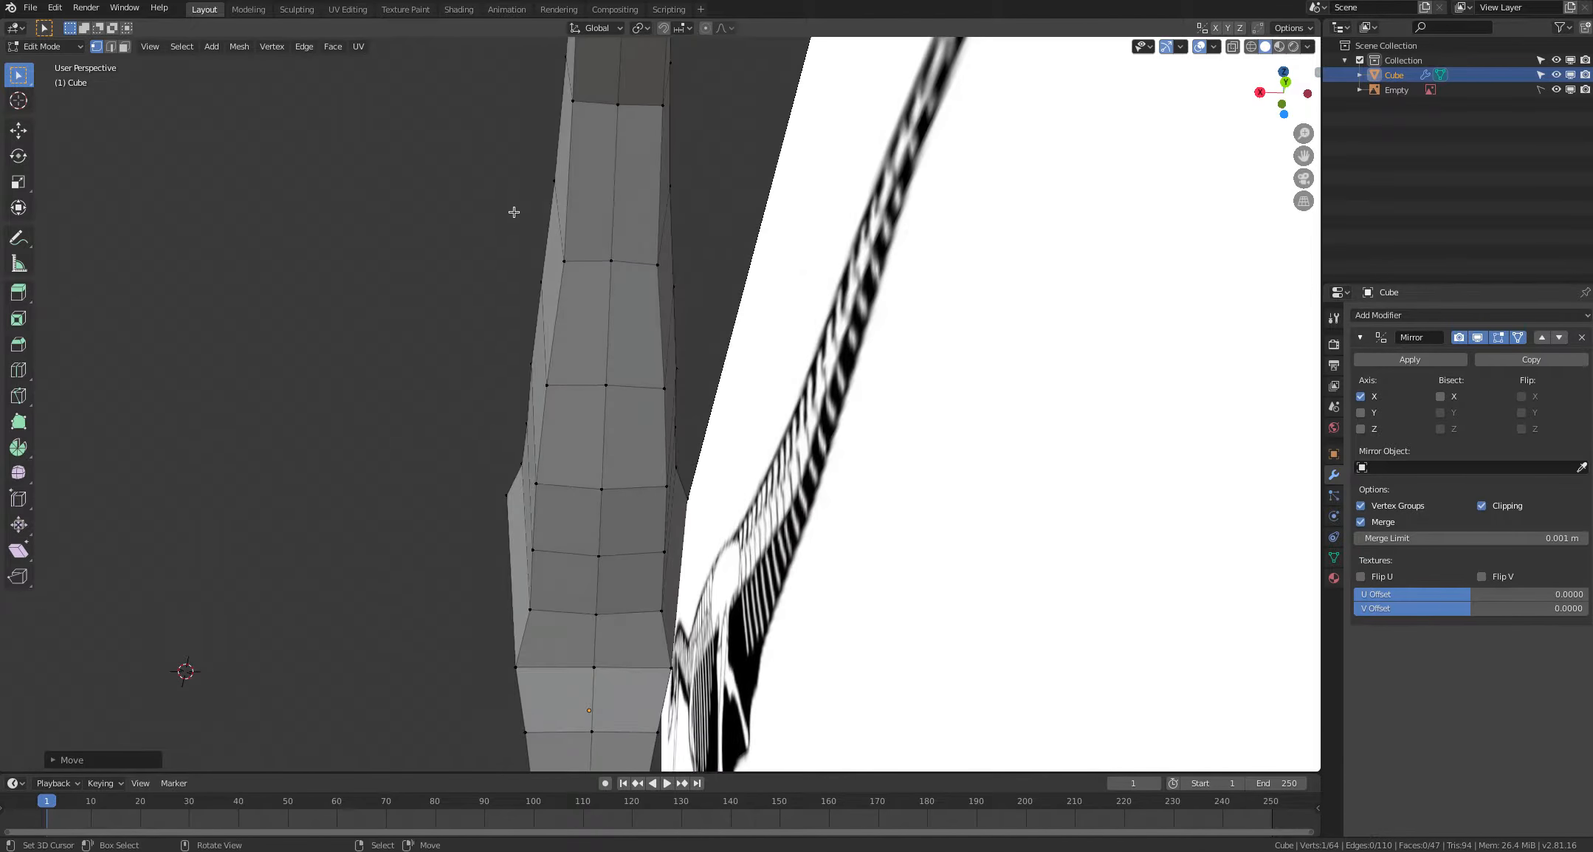
Step: Move three centre-line vertices on the underside of the tail into line with the outer vertices of their loops
{"action": "right_click", "coordinate": [636, 273]}
{"action": "right_click", "coordinate": [613, 266]}
{"action": "key", "text": "g"}
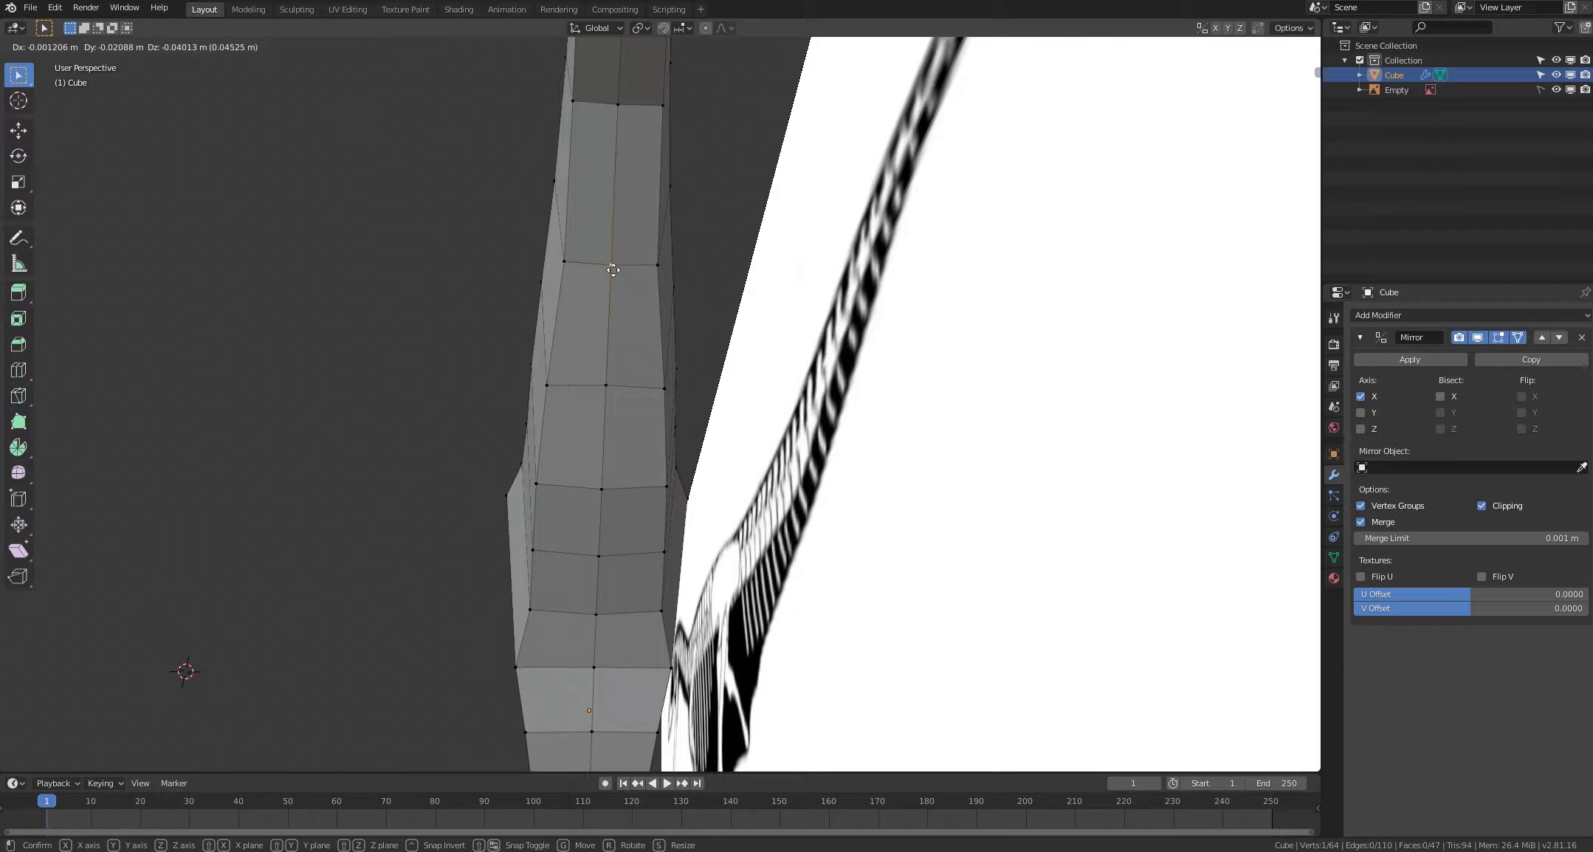
{"action": "left_click", "coordinate": [613, 268]}
{"action": "right_click", "coordinate": [607, 385]}
{"action": "key", "text": "g"}
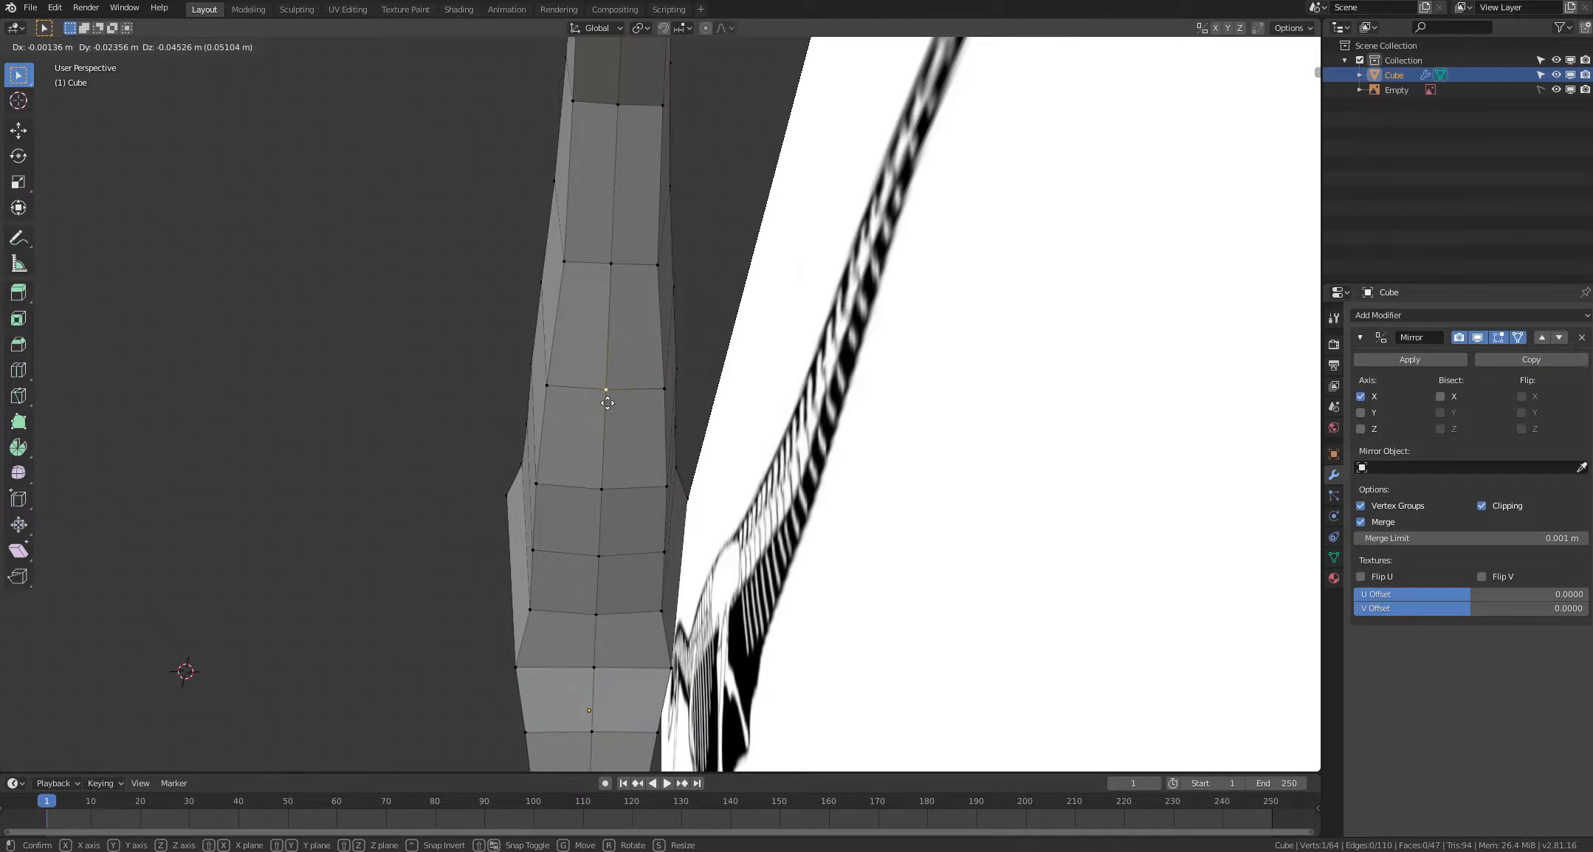
{"action": "left_click", "coordinate": [608, 385]}
{"action": "middle_click_drag", "start_coordinate": [608, 386], "coordinate": [613, 449]}
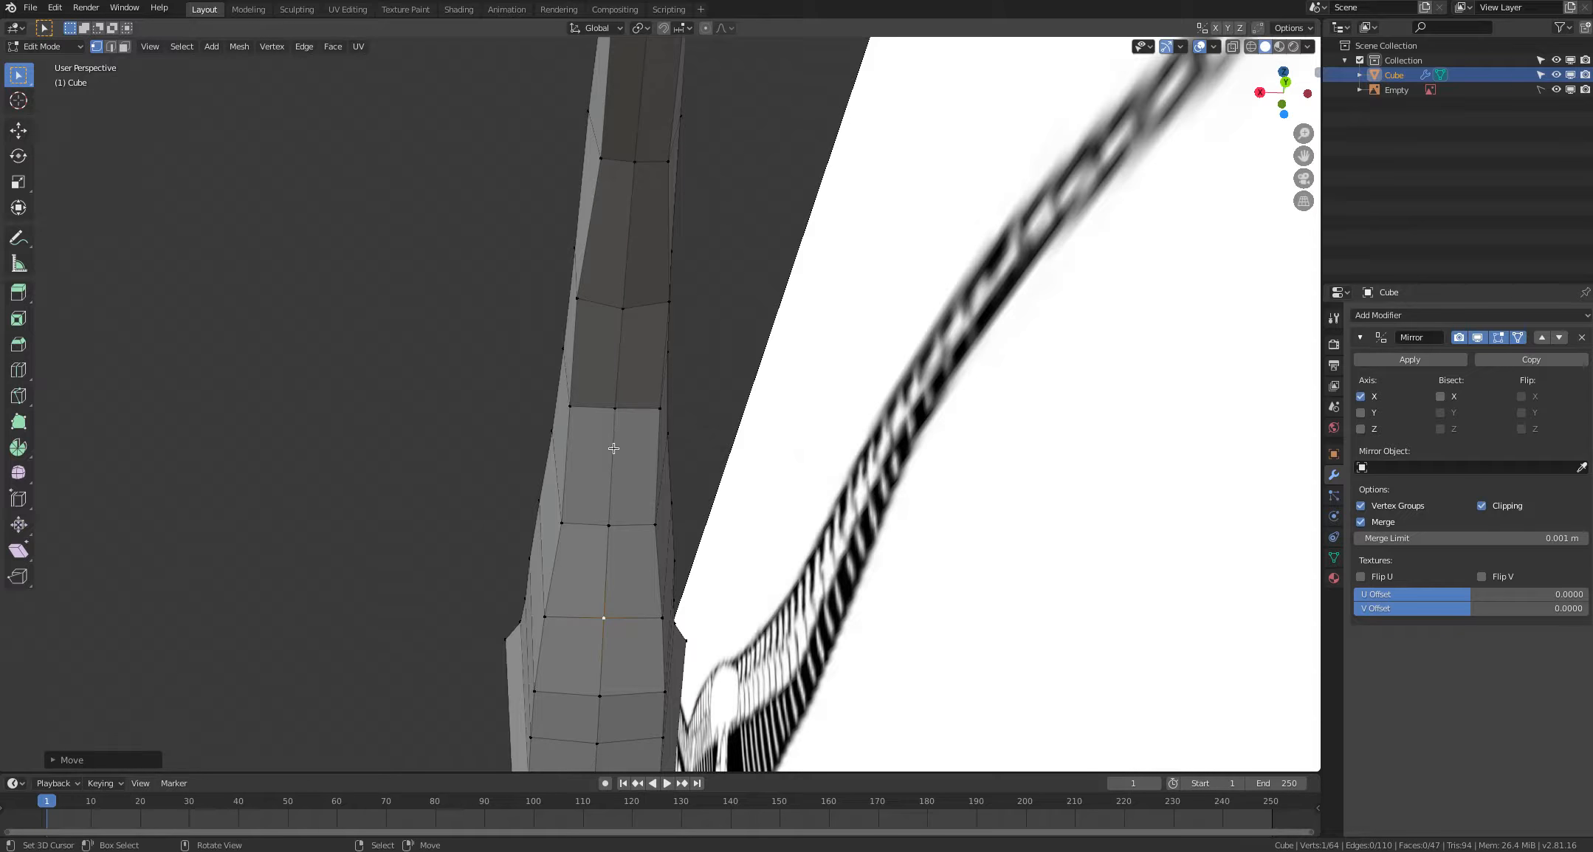
{"action": "right_click", "coordinate": [625, 306]}
{"action": "key", "text": "g"}
{"action": "left_click", "coordinate": [625, 305]}
Step: Narrow the last underside loop before the tail tip and straighten it by moving its centre vertex
{"action": "middle_click_drag", "start_coordinate": [625, 305], "coordinate": [616, 344]}
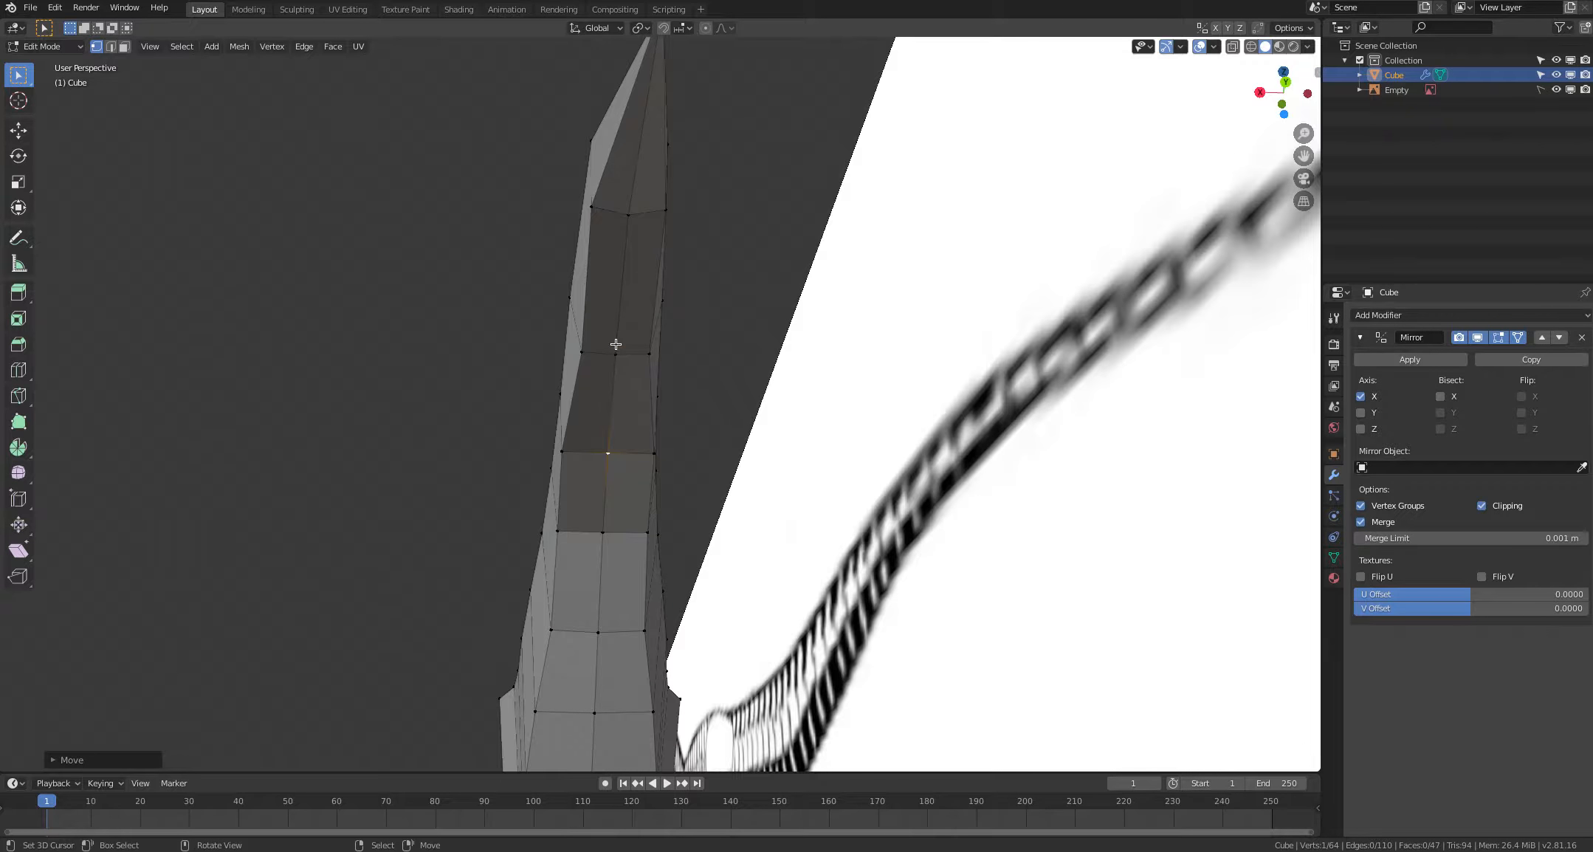
{"action": "right_click", "coordinate": [595, 207]}
{"action": "key", "text": "g"}
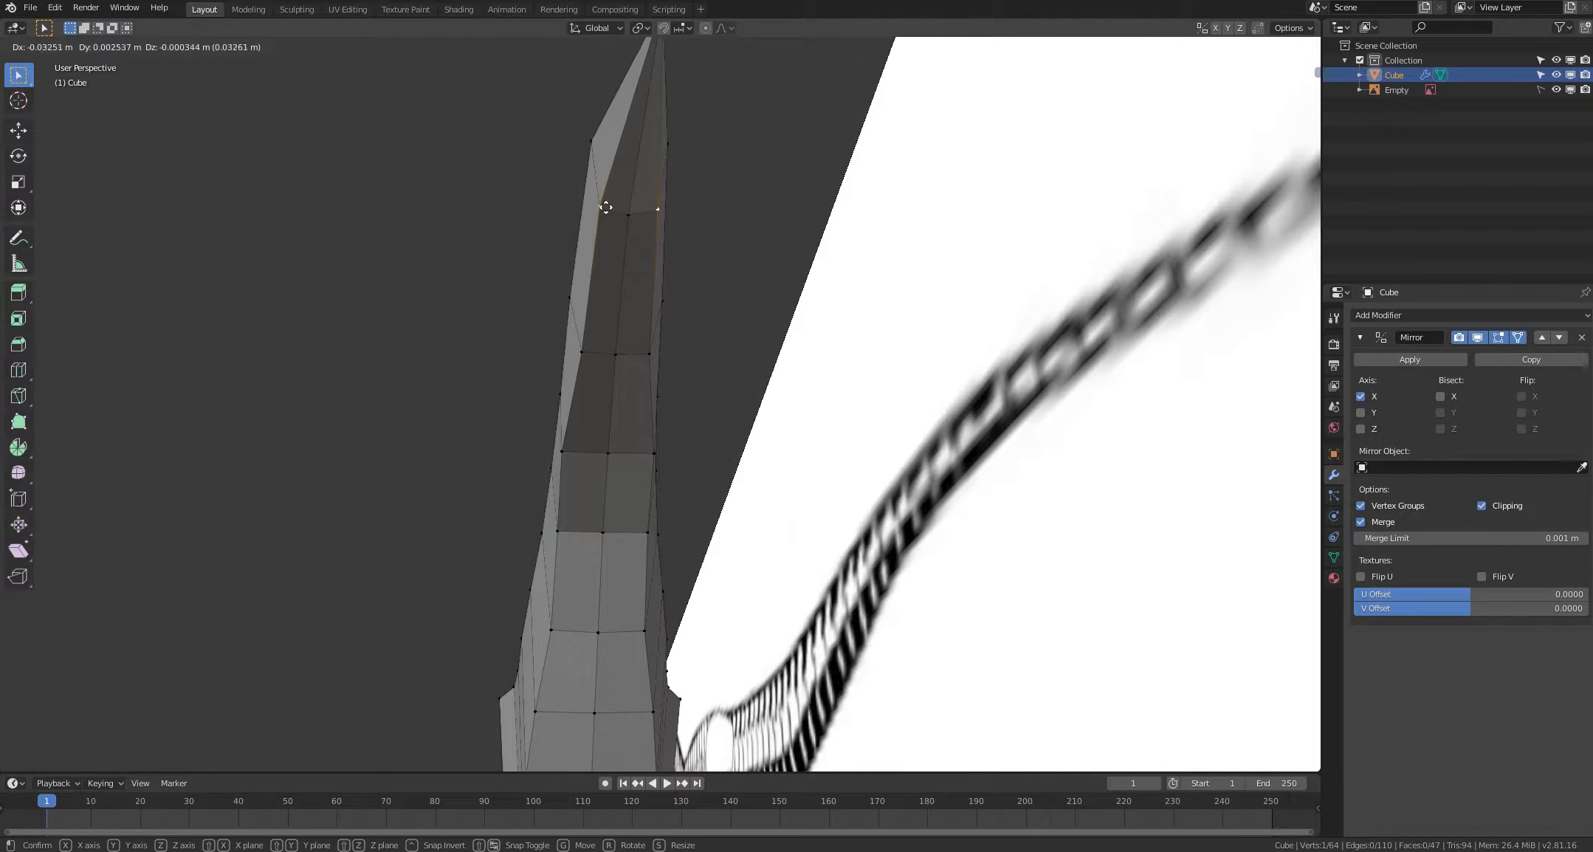
{"action": "left_click", "coordinate": [605, 207]}
{"action": "right_click", "coordinate": [629, 217]}
{"action": "key", "text": "g"}
{"action": "left_click", "coordinate": [636, 213]}
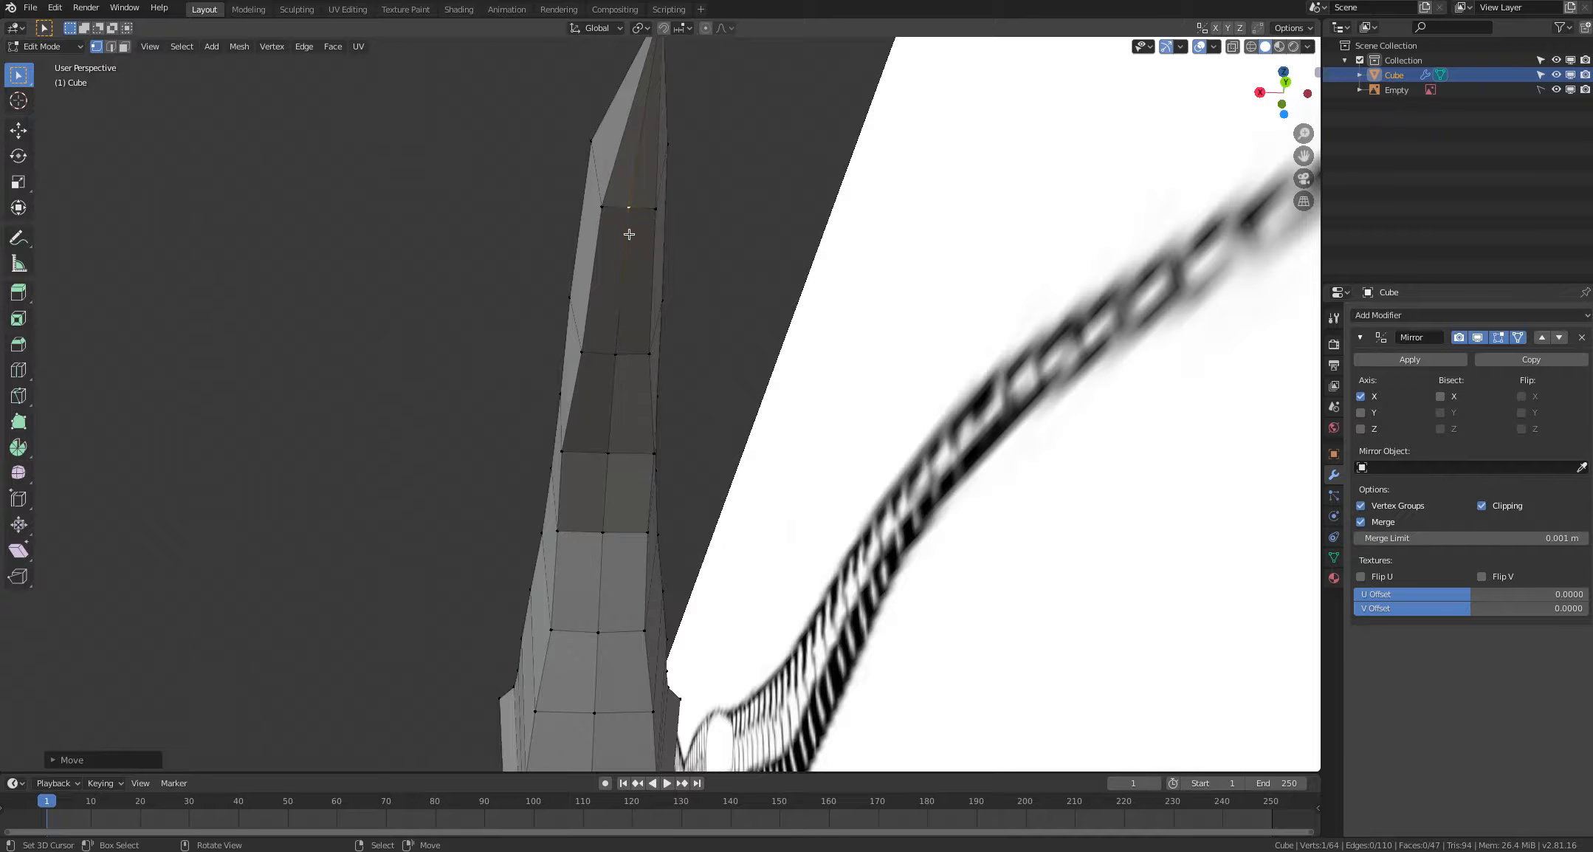
Step: Align the outer and centre vertices of a mid-tail loop on the underside
{"action": "middle_click_drag", "start_coordinate": [629, 234], "coordinate": [587, 488]}
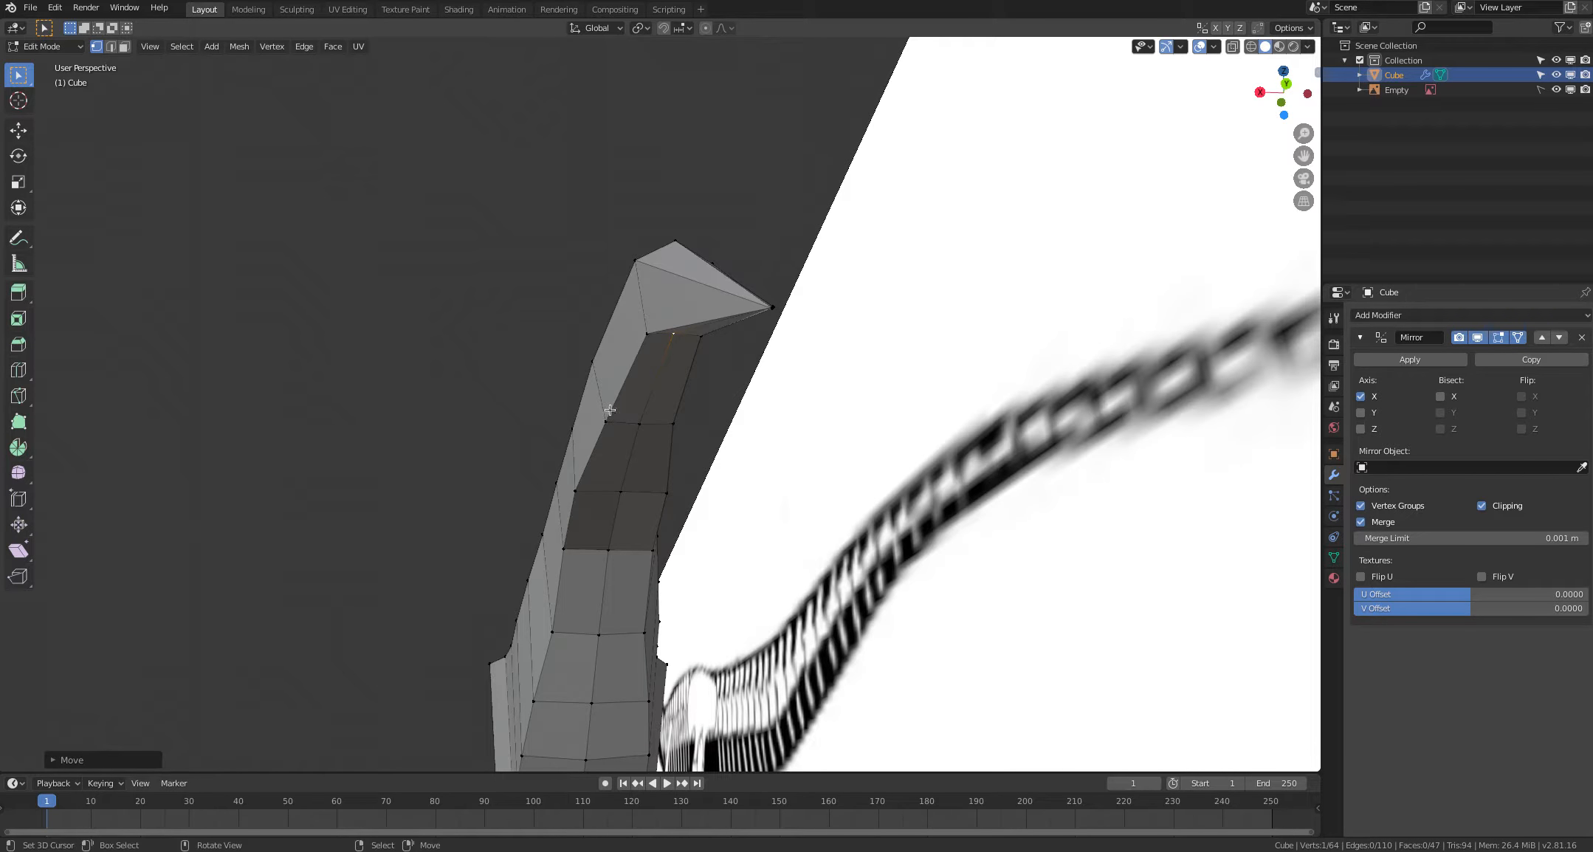
{"action": "right_click", "coordinate": [590, 489]}
{"action": "key", "text": "g"}
{"action": "left_click", "coordinate": [593, 487]}
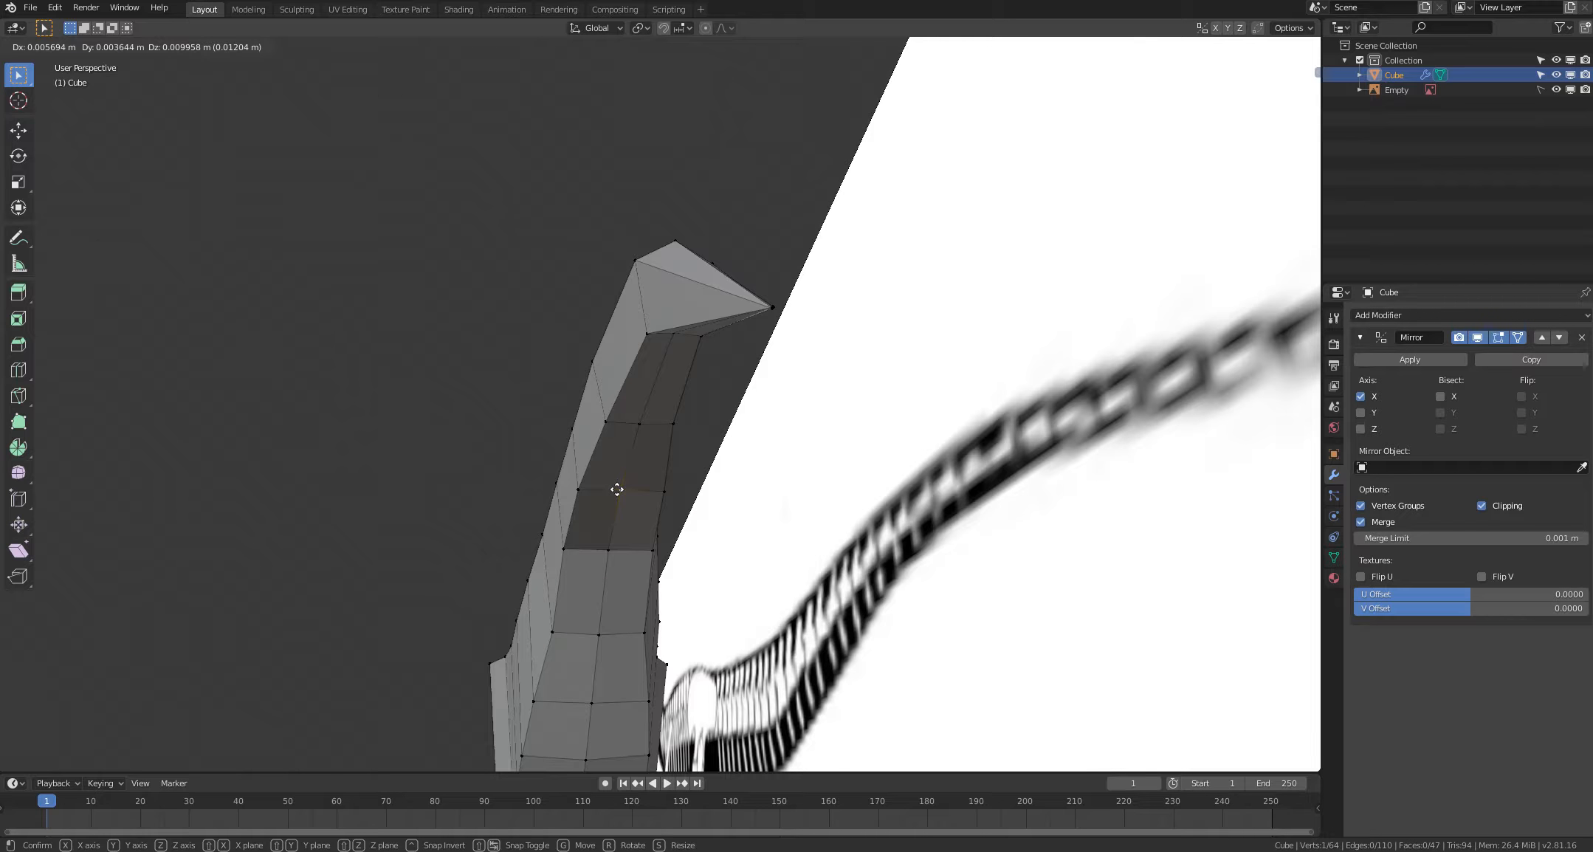
{"action": "left_click", "coordinate": [476, 380]}
Step: Pull the outer vertices of the mid-tail underside loop slightly inward to smooth the taper
{"action": "middle_click_drag", "start_coordinate": [476, 380], "coordinate": [519, 270]}
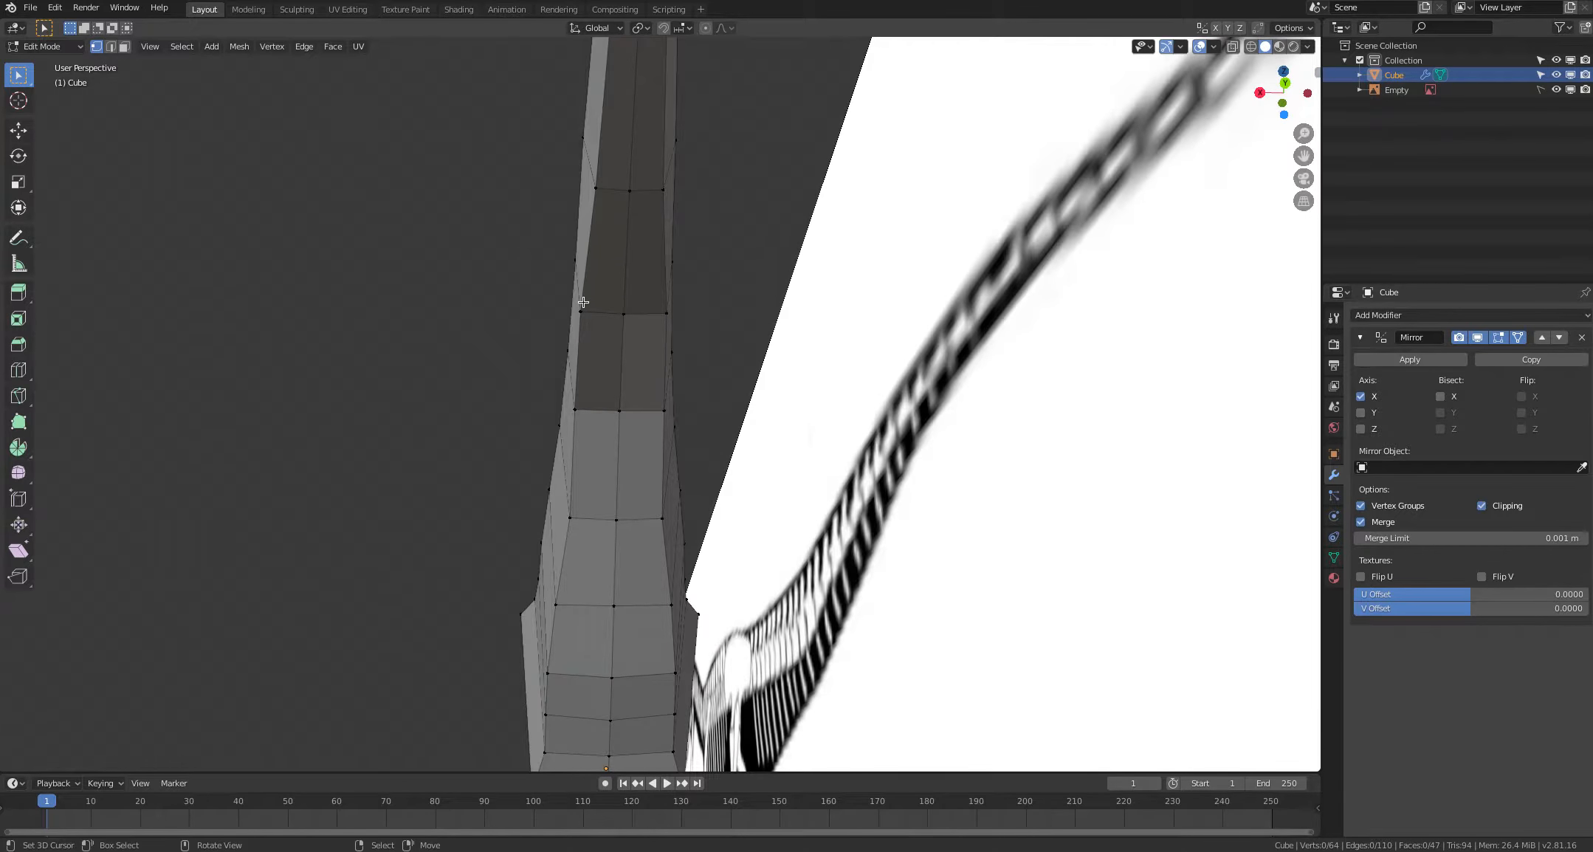
{"action": "mouse_move", "coordinate": [591, 363]}
{"action": "middle_mouse_down", "text": "shift"}
{"action": "mouse_move", "coordinate": [591, 322]}
{"action": "mouse_move", "coordinate": [578, 354]}
{"action": "middle_mouse_up", "text": "shift"}
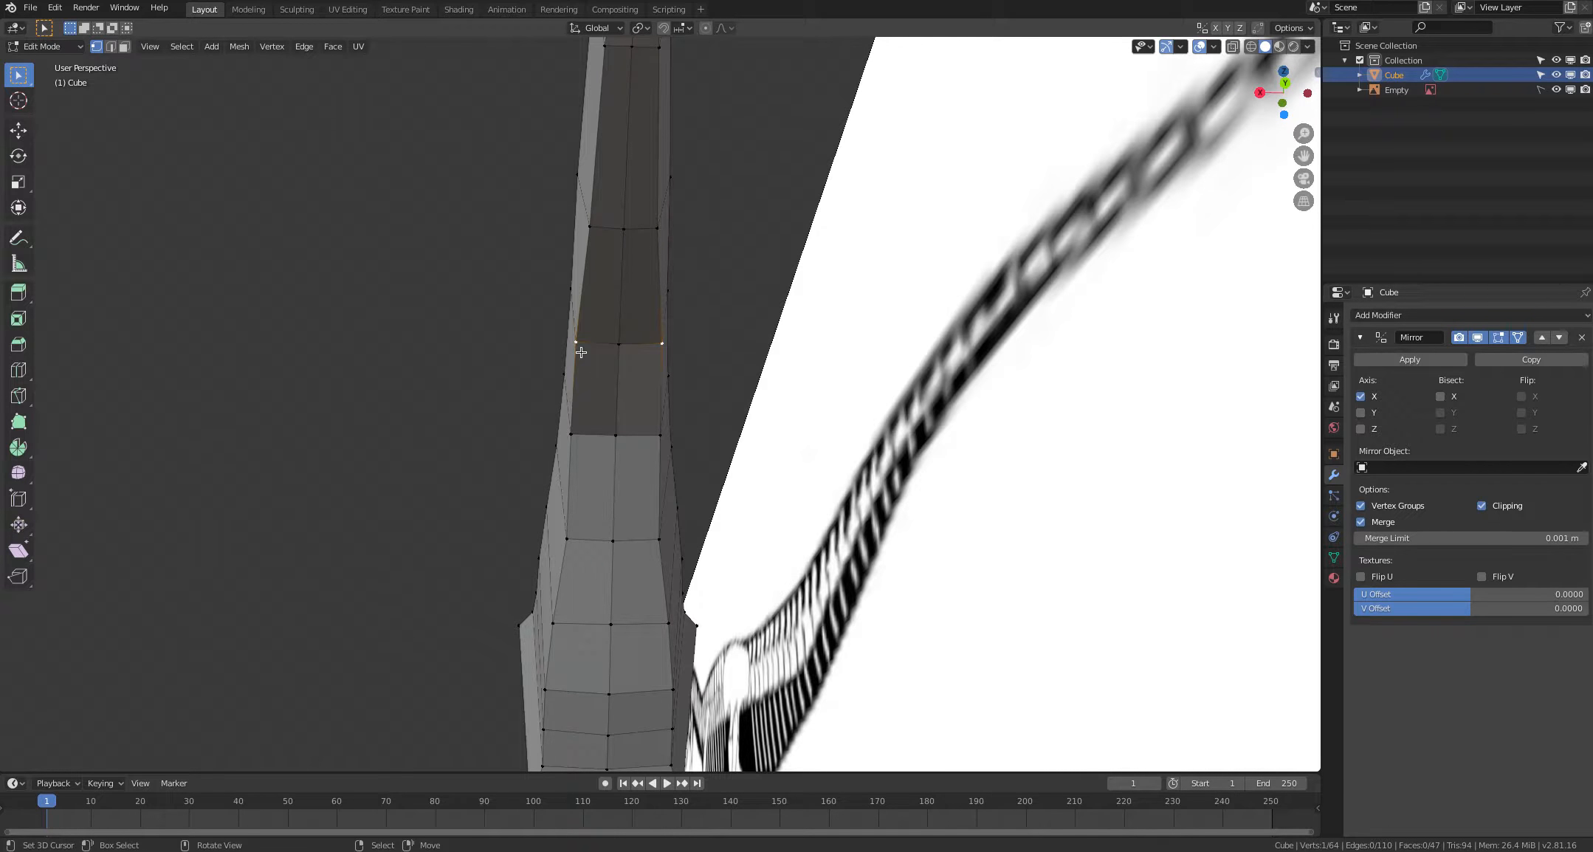
{"action": "key", "text": "g"}
{"action": "left_click", "coordinate": [586, 352]}
{"action": "right_click", "coordinate": [469, 333]}
Step: Try to widen the underside loop nearer the tail base by moving its outer vertices outward, and undo it
{"action": "left_click", "coordinate": [662, 530]}
{"action": "key", "text": "g"}
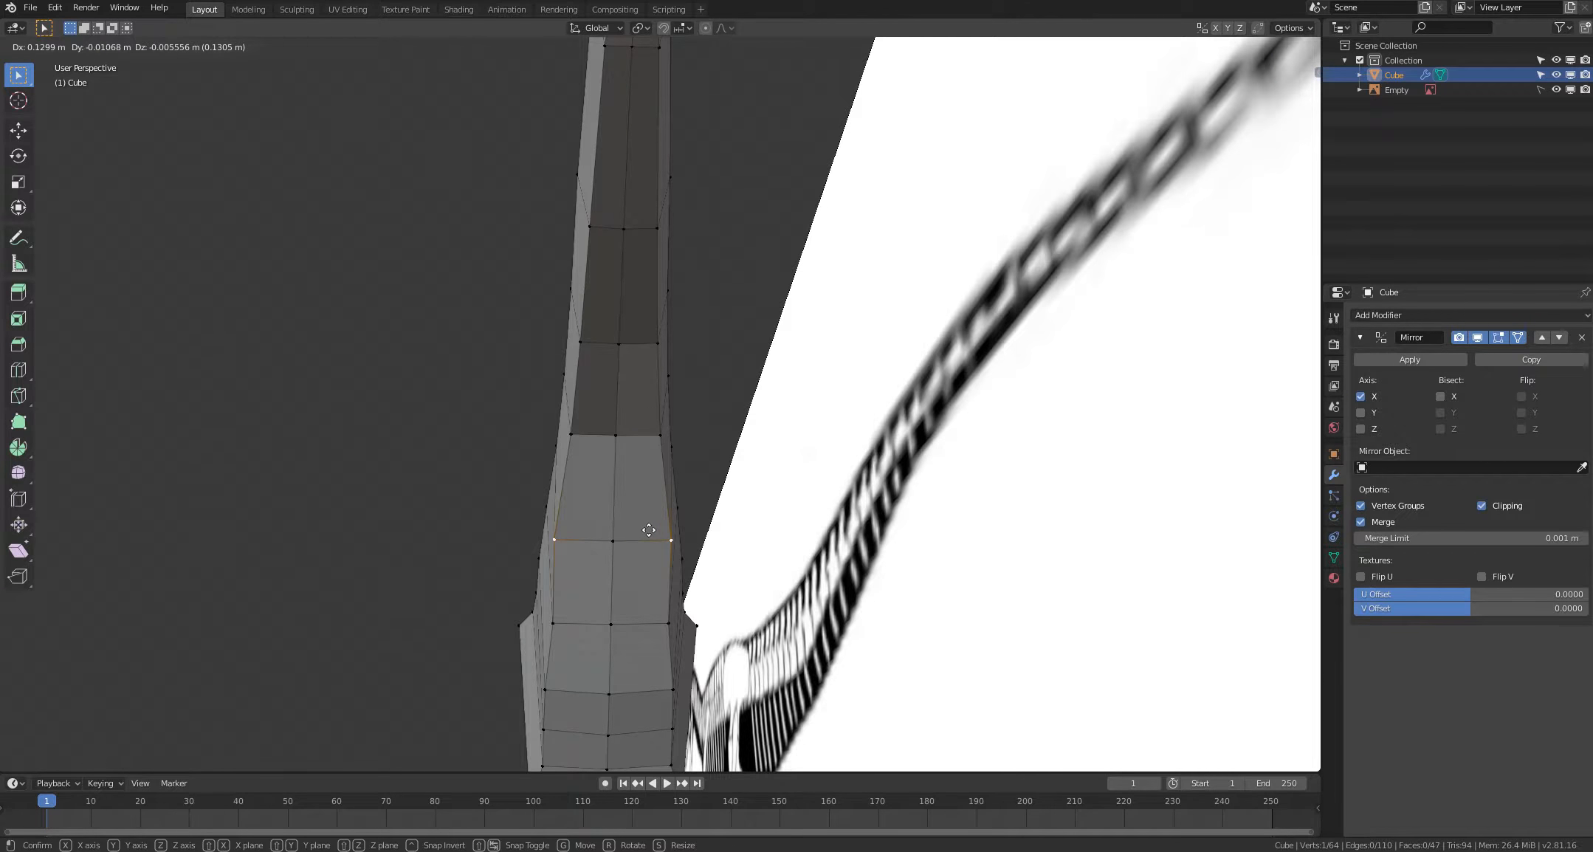
{"action": "left_click", "coordinate": [636, 528]}
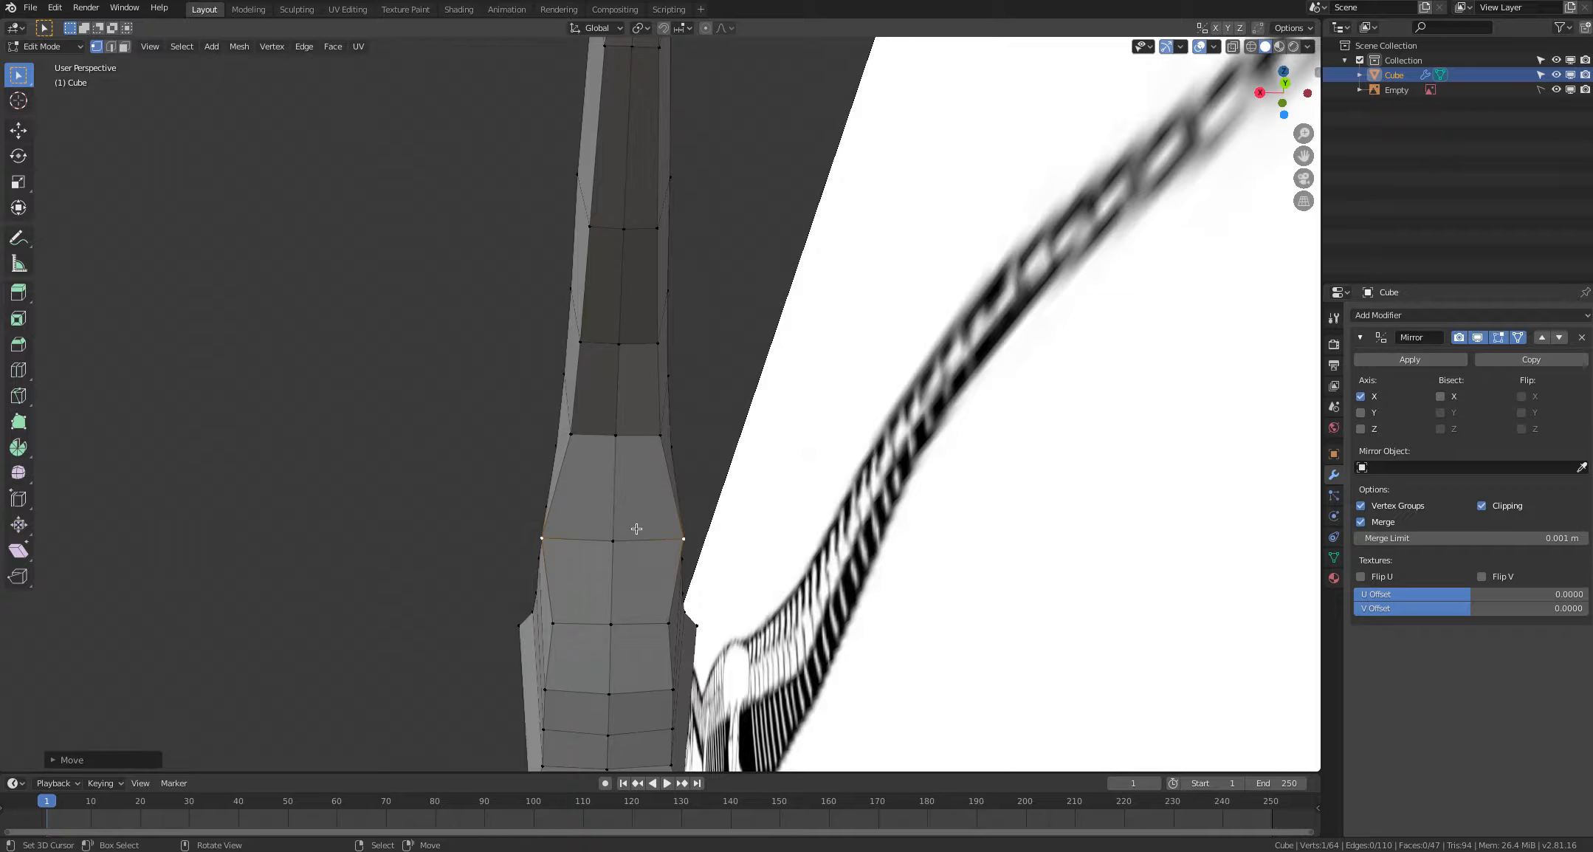
{"action": "left_click", "coordinate": [407, 417]}
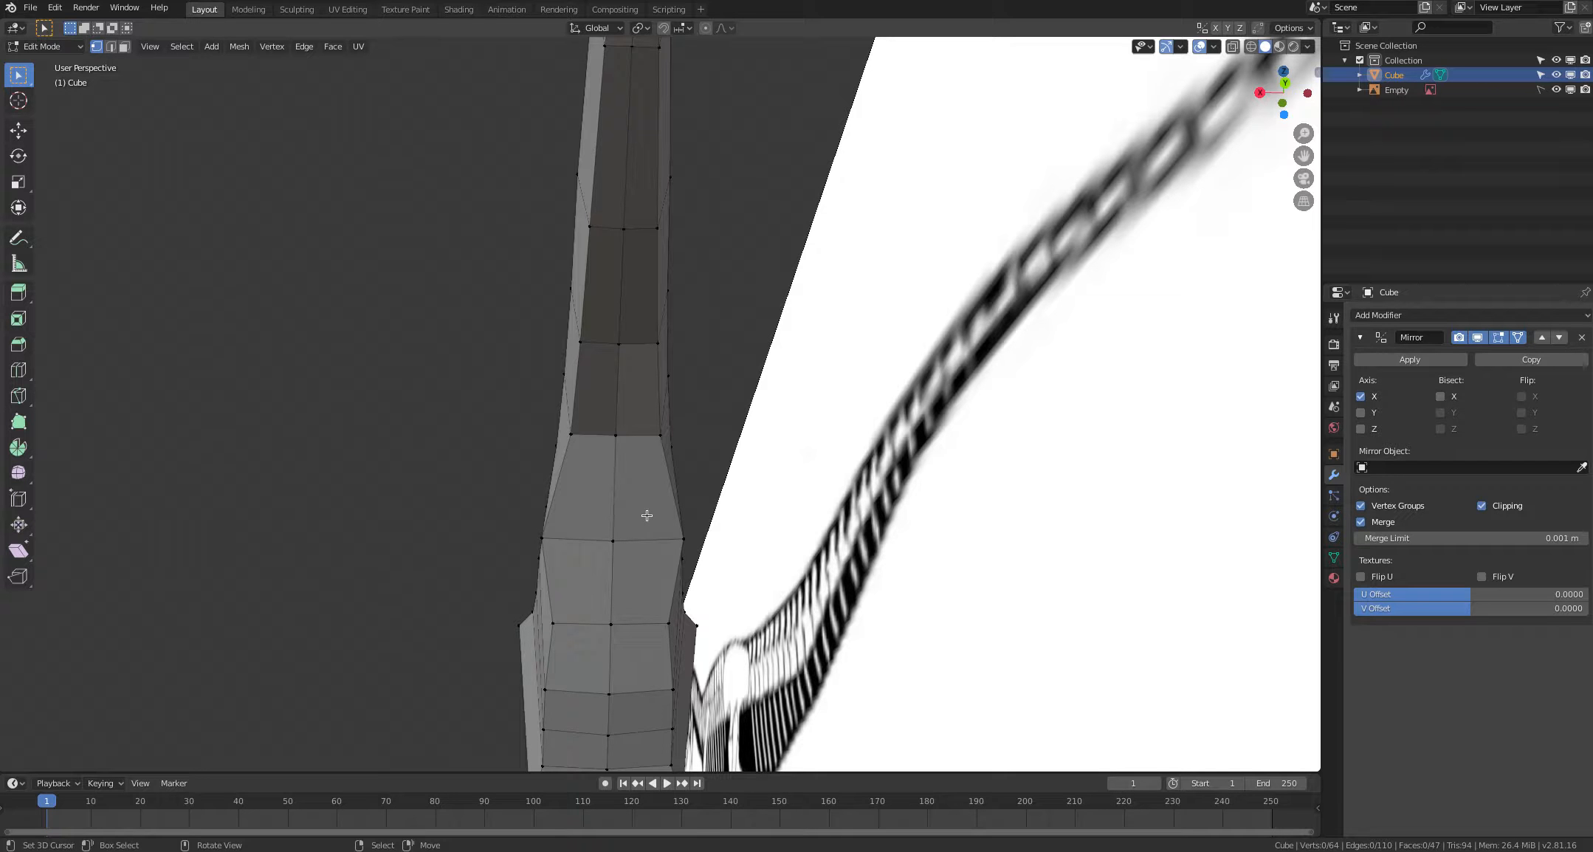
{"action": "key", "text": "ctrl+z"}
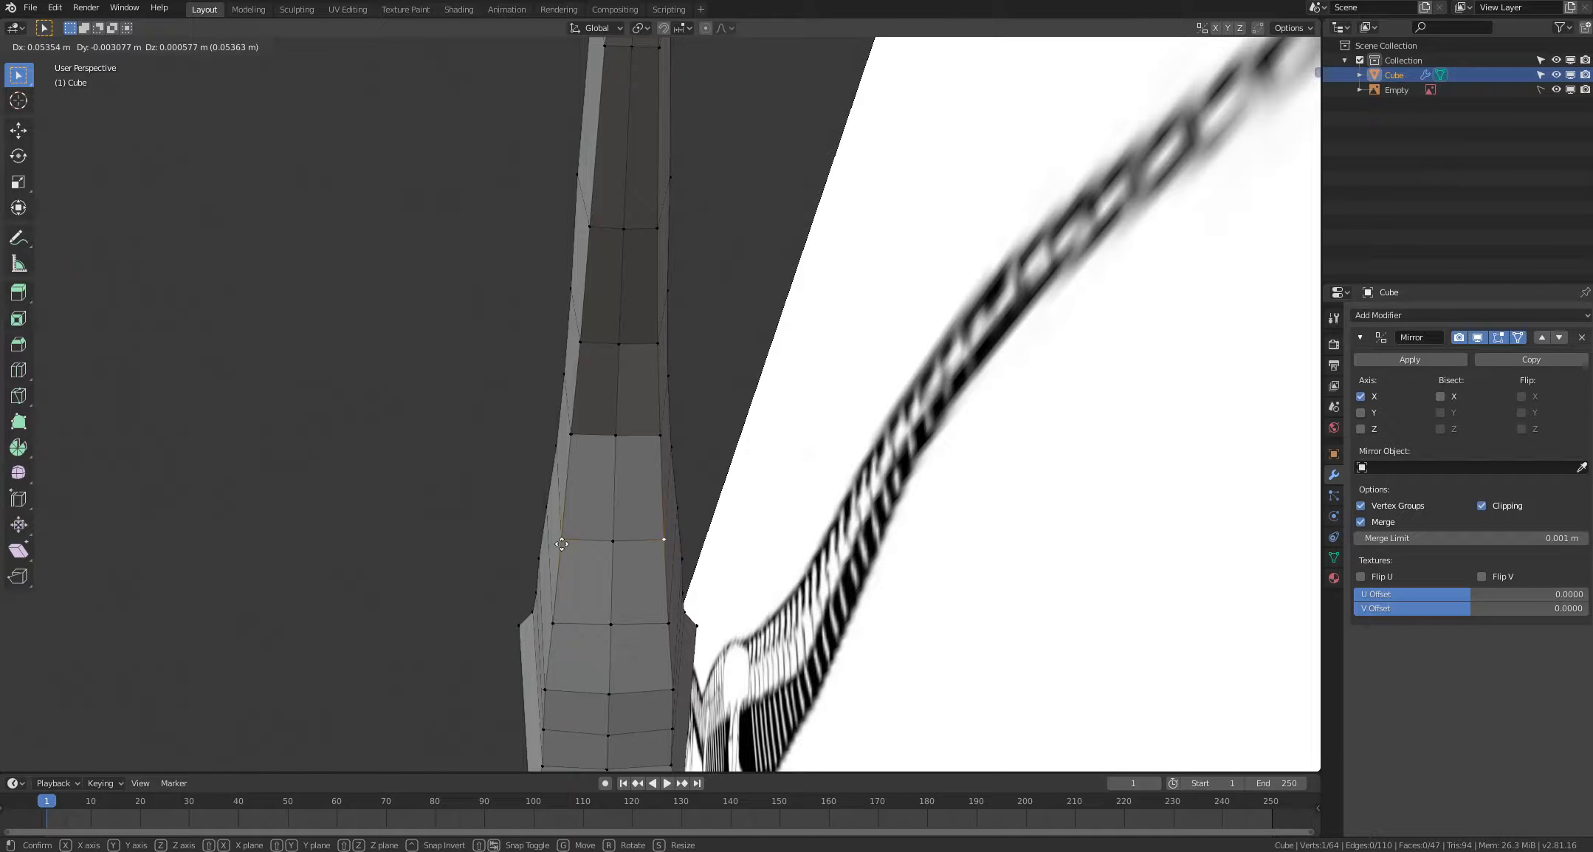
Step: Try to reposition the outer vertices of the next underside loop toward the tip, and undo the changes
{"action": "scroll", "coordinate": [516, 479], "scroll_direction": "down", "scroll_amount": 1}
{"action": "scroll", "coordinate": [516, 479], "scroll_direction": "down", "scroll_amount": 1}
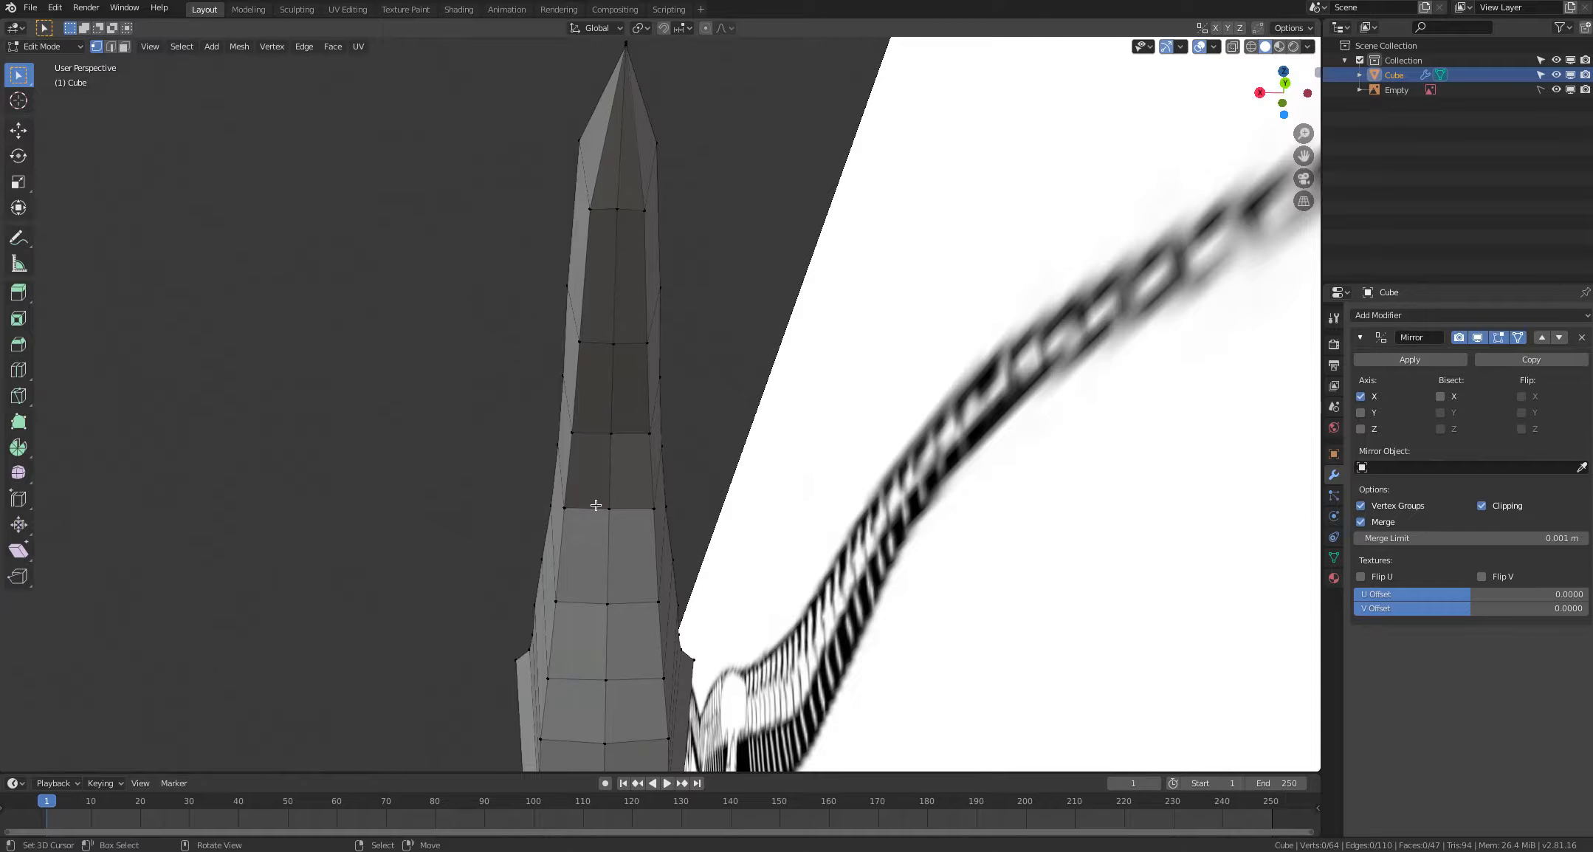
{"action": "key", "text": "g"}
{"action": "left_click", "coordinate": [574, 508]}
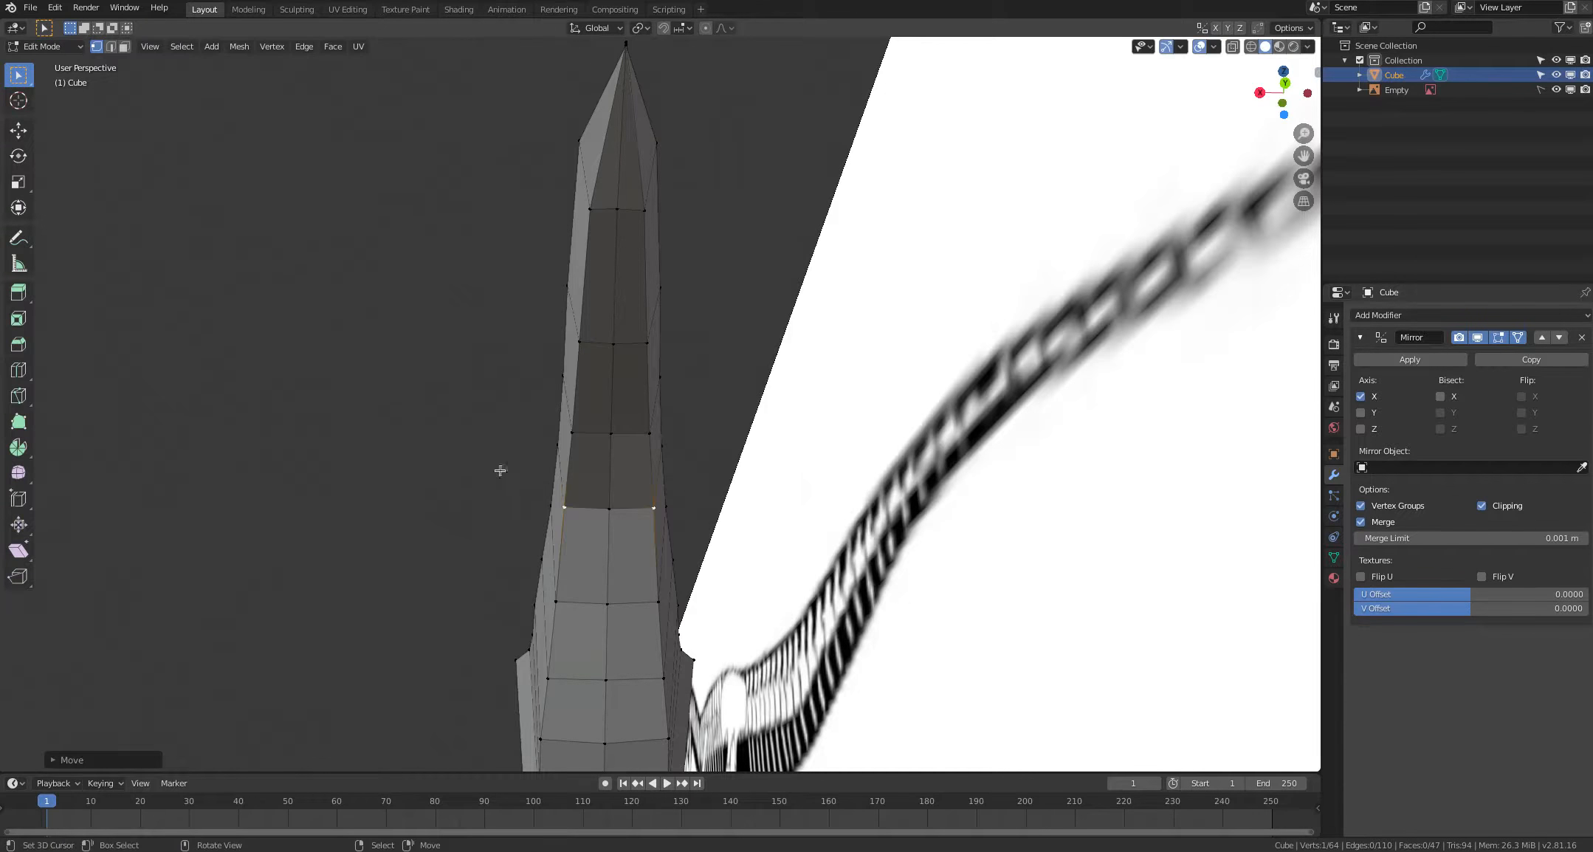
{"action": "key", "text": "ctrl+z"}
{"action": "key", "text": "ctrl+z"}
Step: Shift the outer vertices on the upper side of the tail's arch slightly inward
{"action": "middle_click_drag", "start_coordinate": [621, 314], "coordinate": [618, 356]}
{"action": "middle_click_drag", "start_coordinate": [616, 413], "coordinate": [617, 405]}
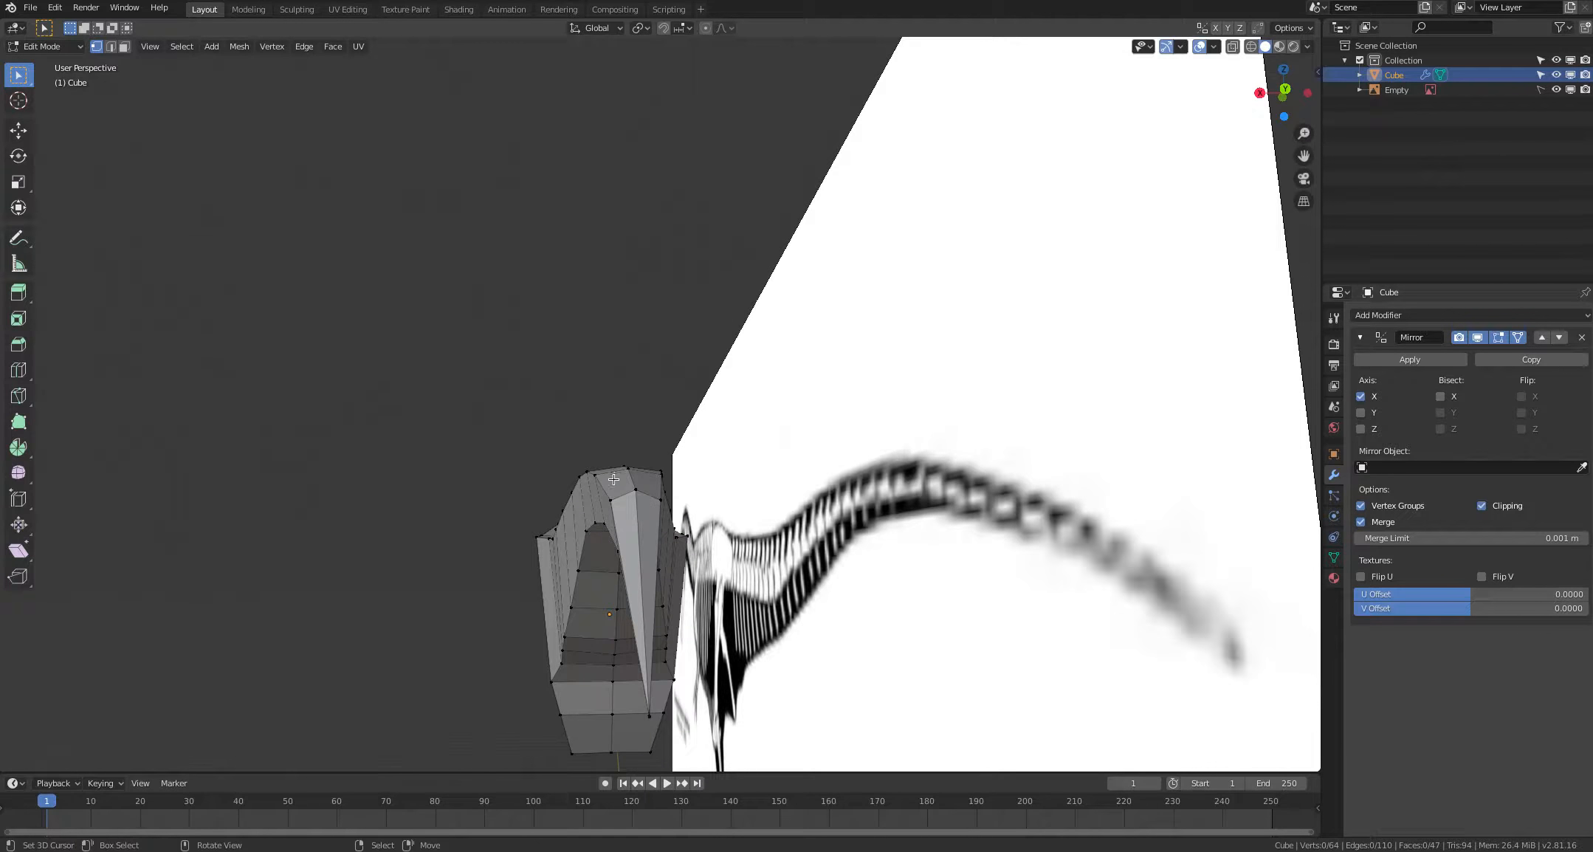
{"action": "left_click", "coordinate": [617, 490]}
{"action": "key", "text": "g"}
{"action": "left_click", "coordinate": [617, 491]}
{"action": "key", "text": "g"}
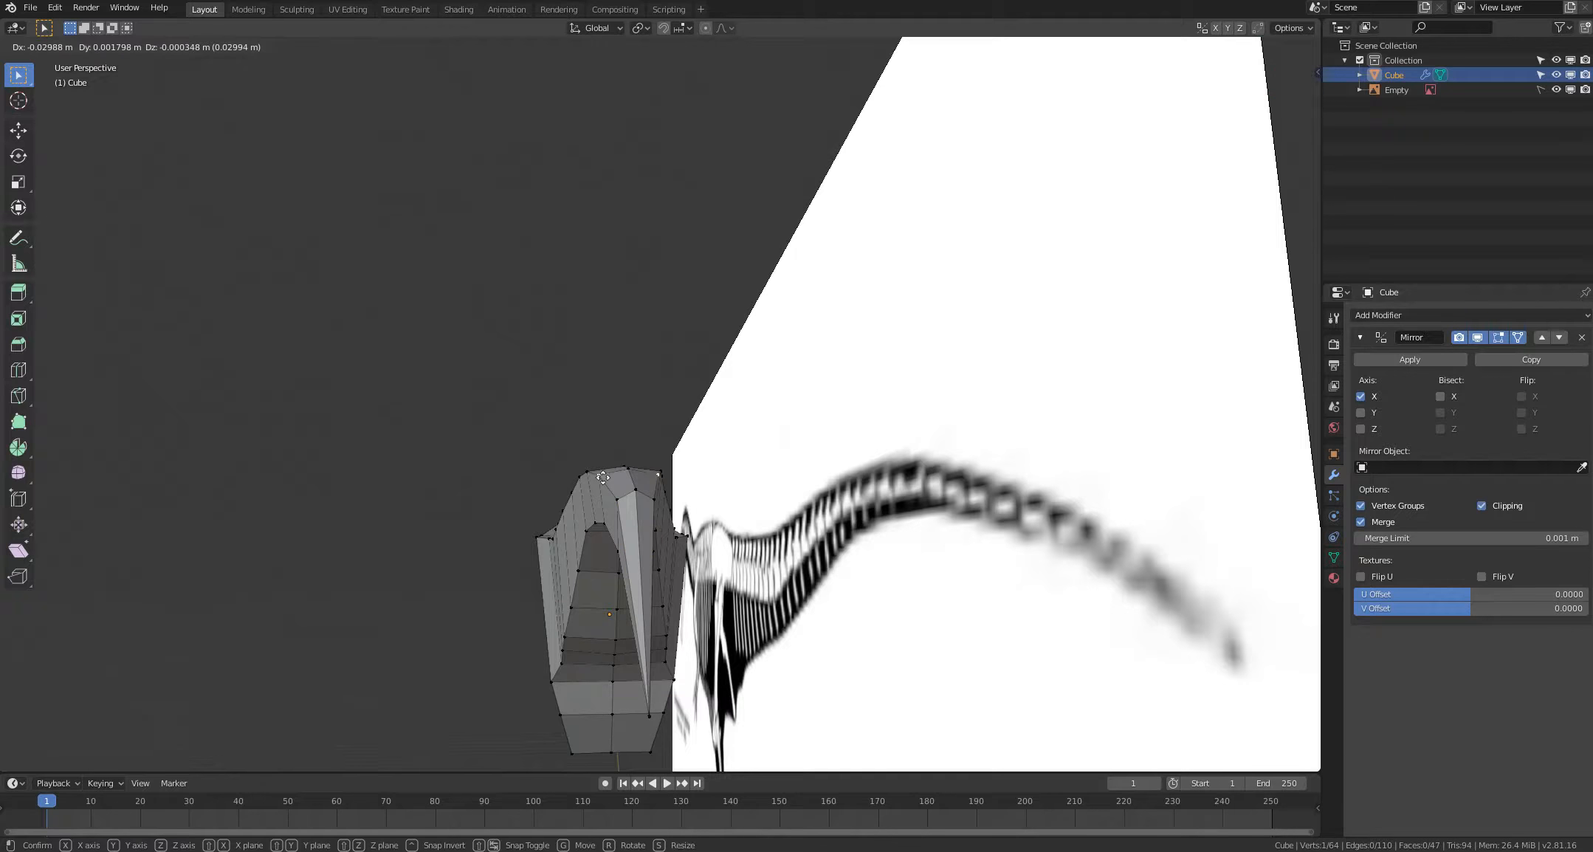
{"action": "left_click", "coordinate": [607, 477]}
Step: Adjust the upper outer vertices of the next two tail loops toward the body for an even taper
{"action": "middle_click_drag", "start_coordinate": [606, 477], "coordinate": [597, 569]}
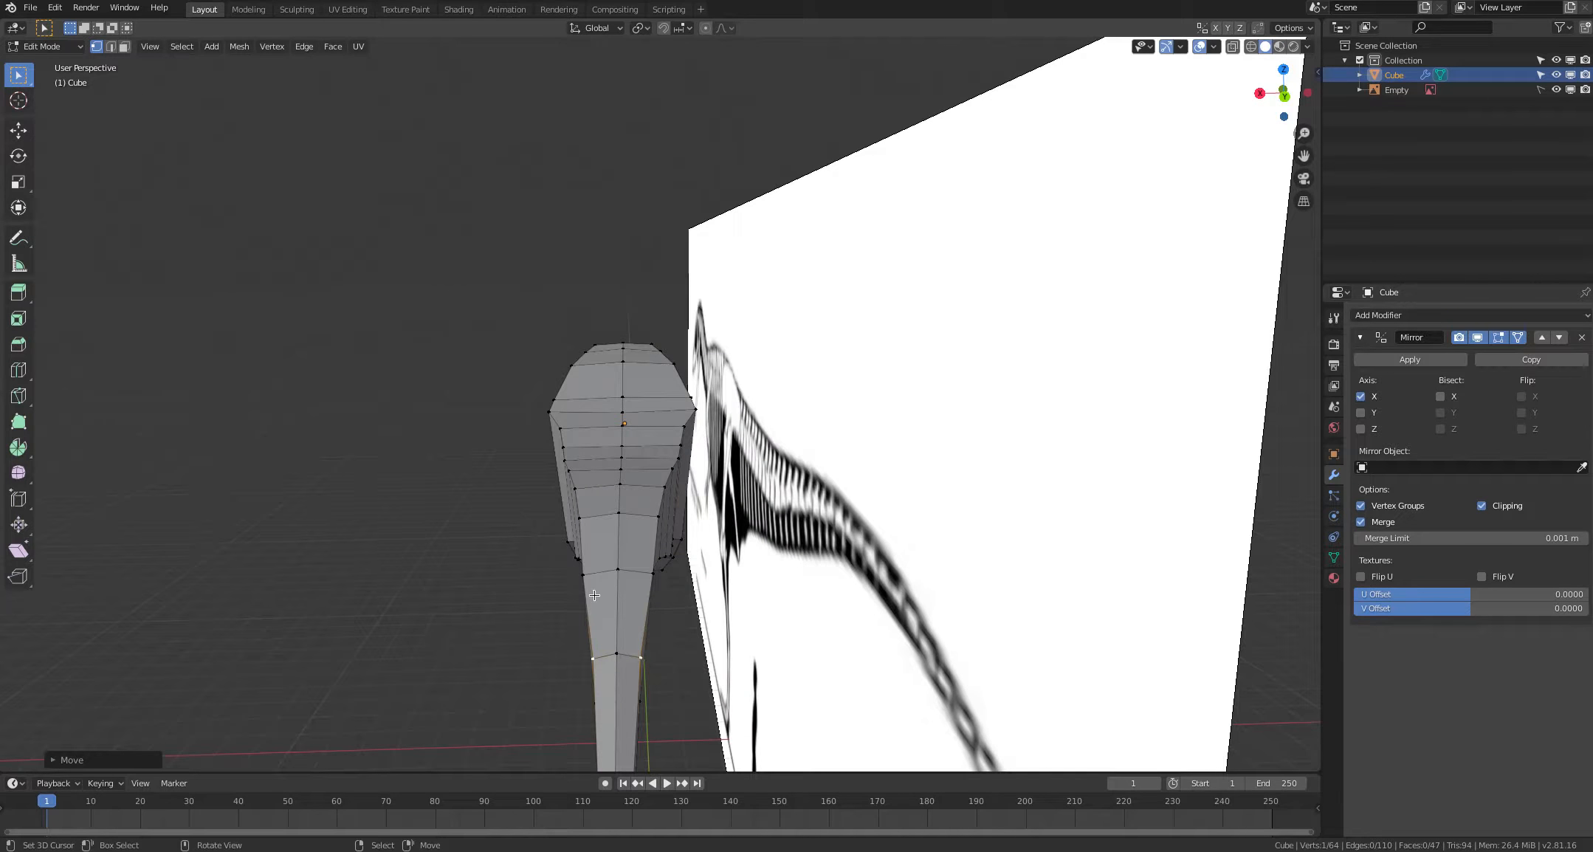
{"action": "left_click", "coordinate": [595, 576]}
{"action": "key", "text": "g"}
{"action": "left_click", "coordinate": [595, 576]}
{"action": "left_click", "coordinate": [582, 524]}
{"action": "key", "text": "g"}
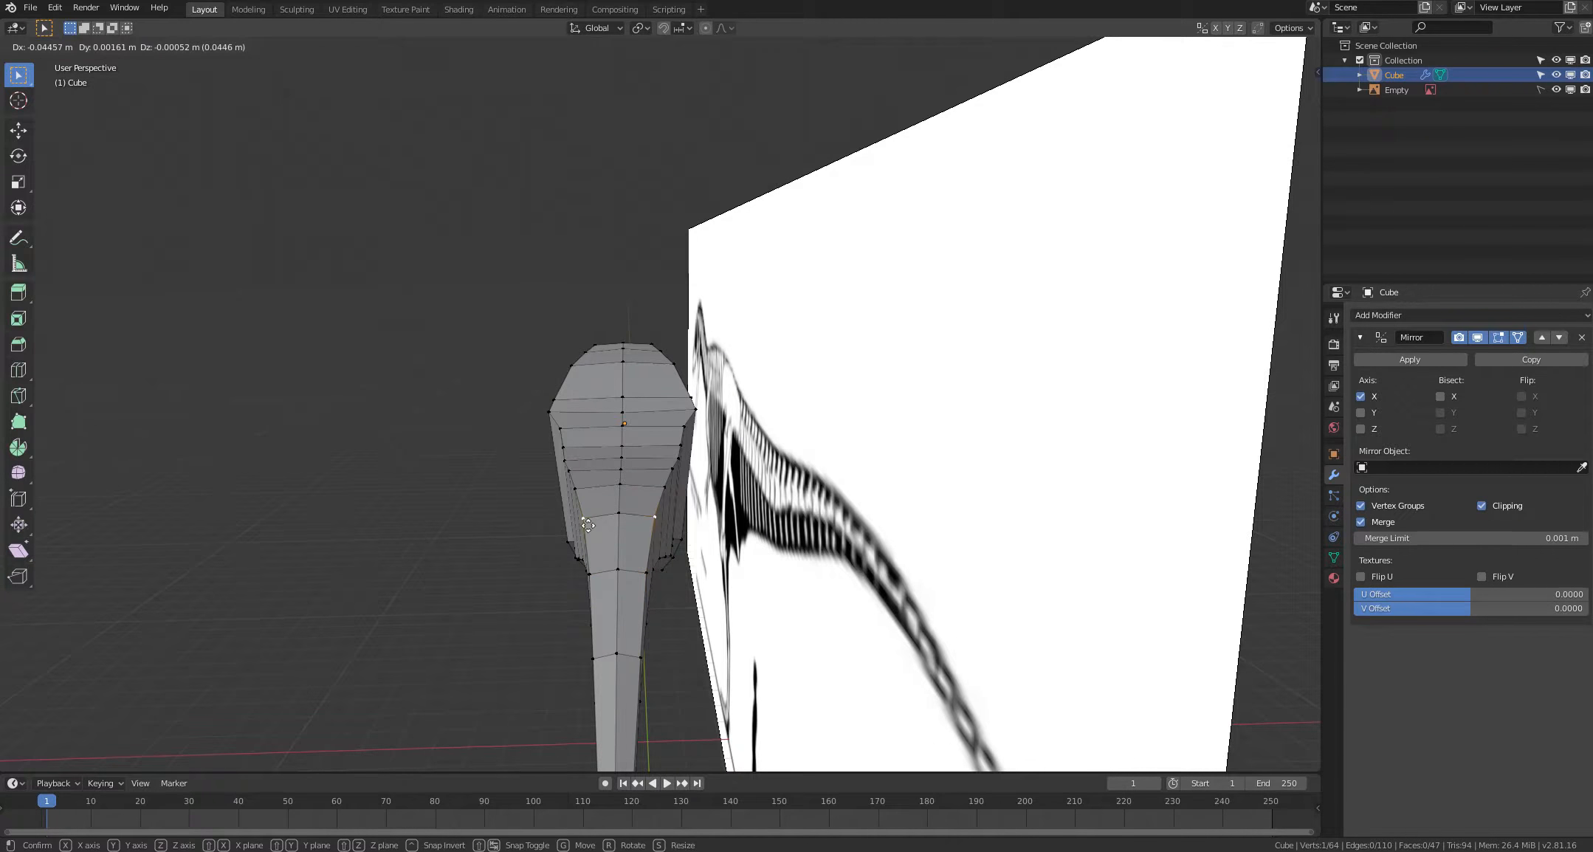
{"action": "left_click", "coordinate": [589, 525]}
Step: Move the upper outer vertices of two more loops inward where the tail approaches the hips
{"action": "left_click", "coordinate": [584, 483]}
{"action": "key", "text": "g"}
{"action": "left_click", "coordinate": [592, 482]}
{"action": "left_click", "coordinate": [571, 469]}
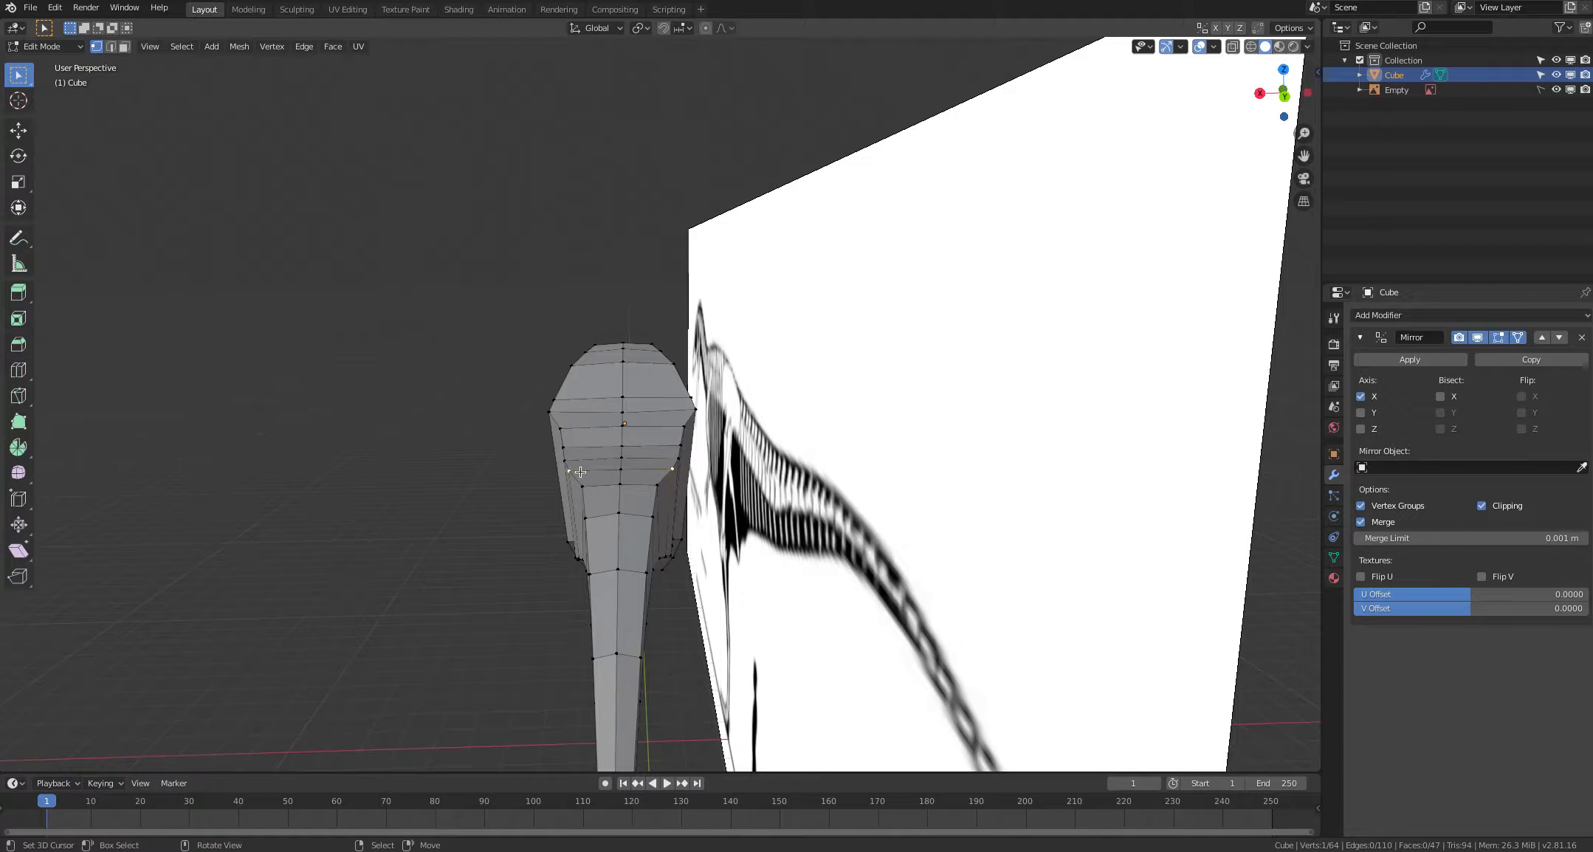
{"action": "key", "text": "g"}
{"action": "left_click", "coordinate": [574, 465]}
Step: Refine the upper outer vertices of the two loops closest to the hips so the tail widens smoothly
{"action": "right_click", "coordinate": [567, 461]}
{"action": "key", "text": "g"}
{"action": "left_click", "coordinate": [573, 460]}
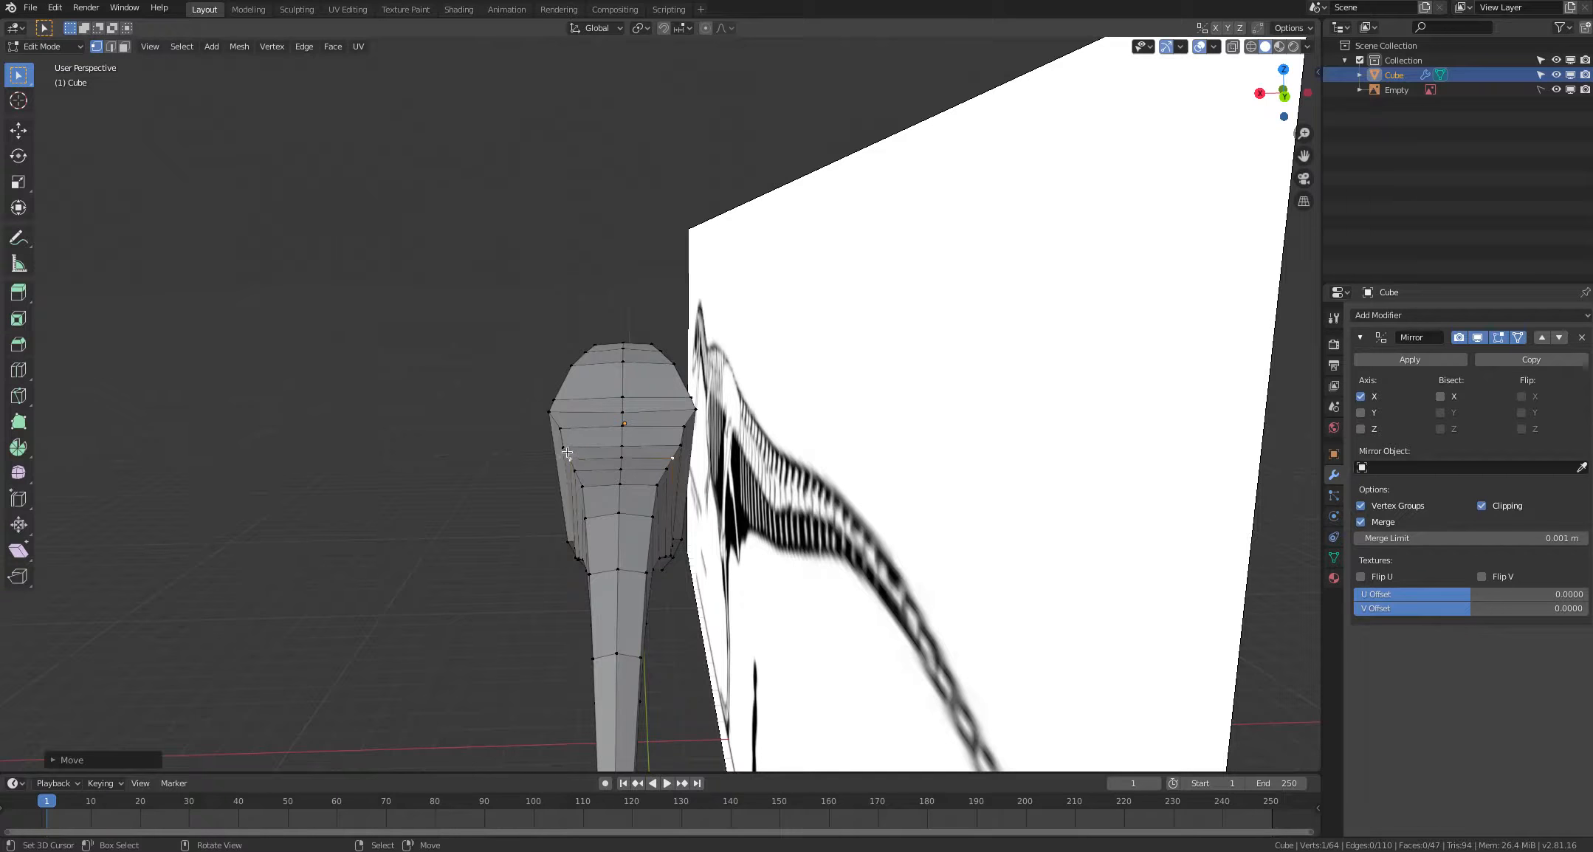
{"action": "right_click", "coordinate": [566, 448]}
{"action": "key", "text": "g"}
{"action": "left_click", "coordinate": [555, 464]}
{"action": "left_click", "coordinate": [484, 507]}
Step: Nudge three centre-line vertices on top of the tail into line with their loops toward the tip
{"action": "middle_click_drag", "start_coordinate": [518, 468], "coordinate": [523, 555]}
{"action": "right_click", "coordinate": [626, 544]}
{"action": "key", "text": "g"}
{"action": "left_click", "coordinate": [627, 549]}
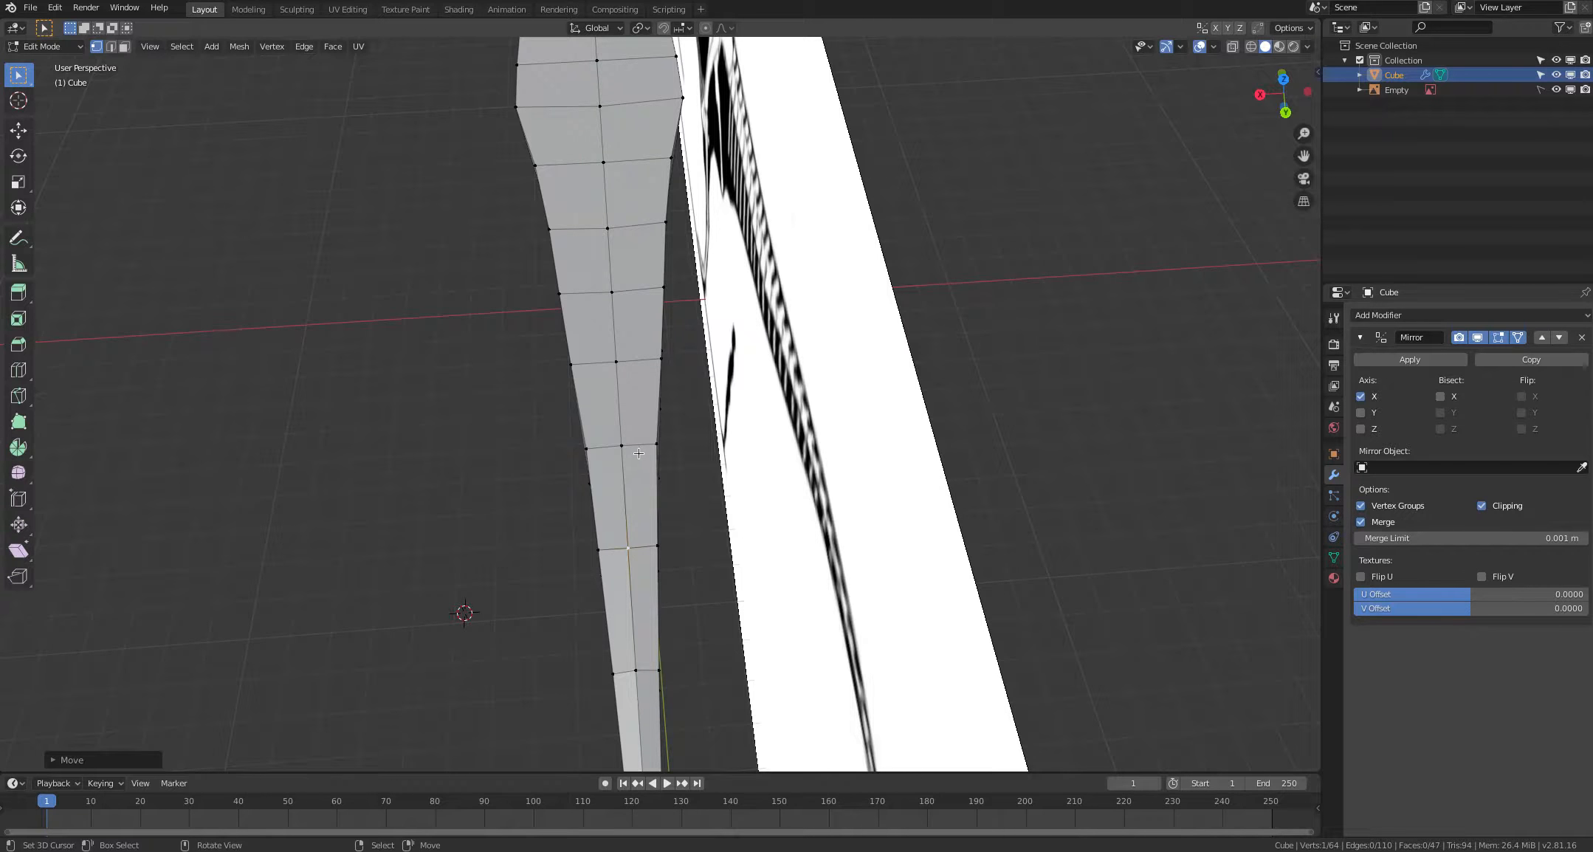
{"action": "middle_click_drag", "start_coordinate": [627, 548], "coordinate": [631, 621]}
{"action": "right_click", "coordinate": [629, 557]}
{"action": "key", "text": "g"}
{"action": "left_click", "coordinate": [625, 559]}
{"action": "right_click", "coordinate": [641, 582]}
{"action": "key", "text": "g"}
{"action": "left_click", "coordinate": [638, 583]}
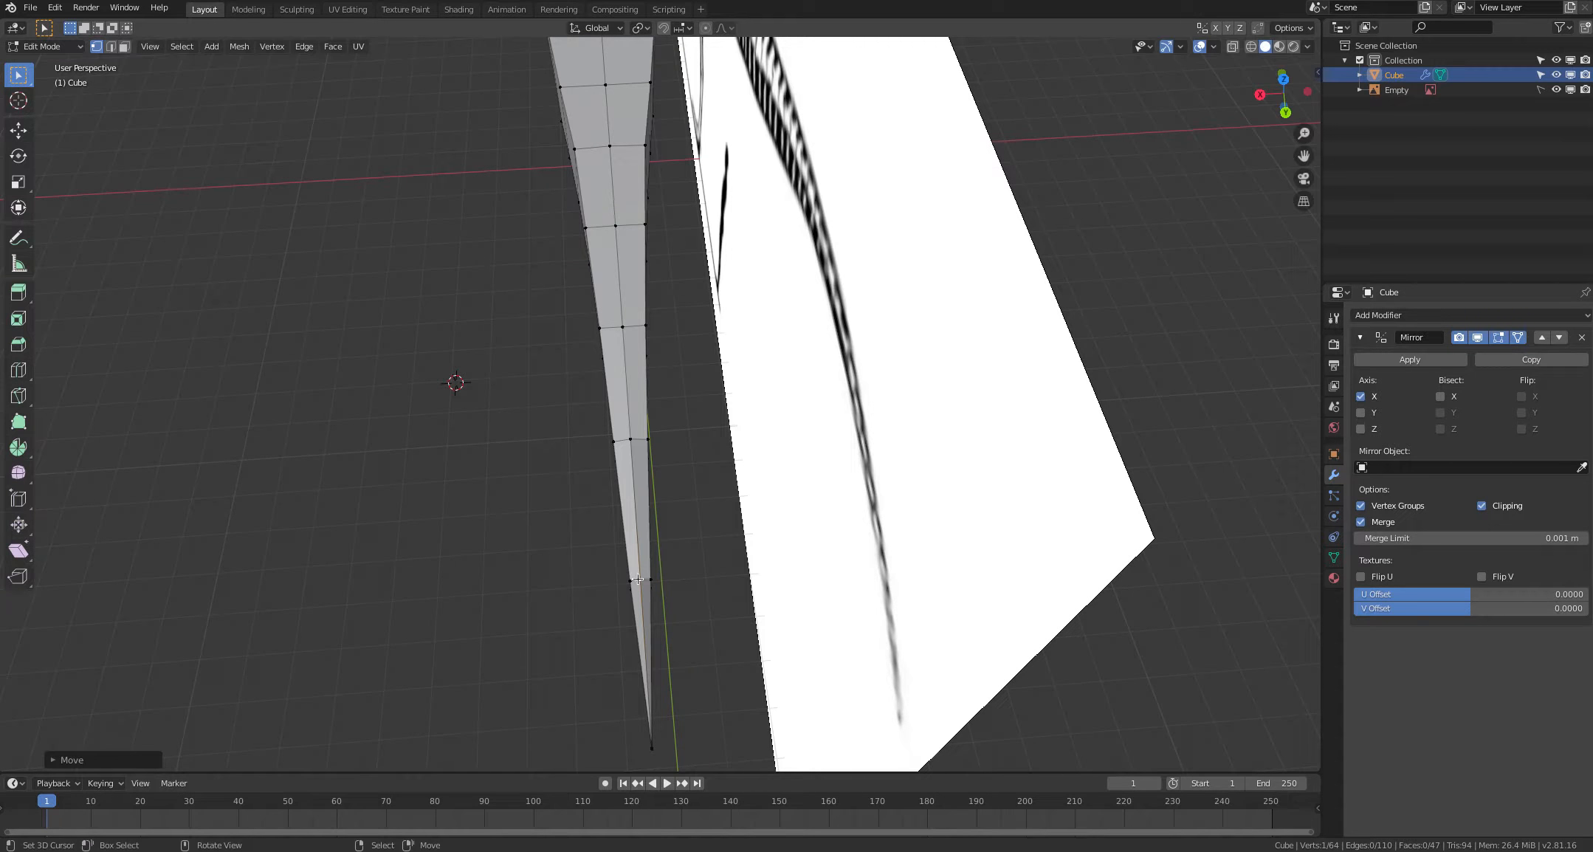
Step: Smooth the upper outer edge near the tail base by repositioning its vertices in an angled side view
{"action": "right_click", "coordinate": [557, 550]}
{"action": "middle_click_drag", "start_coordinate": [554, 547], "coordinate": [680, 565], "text": "shift"}
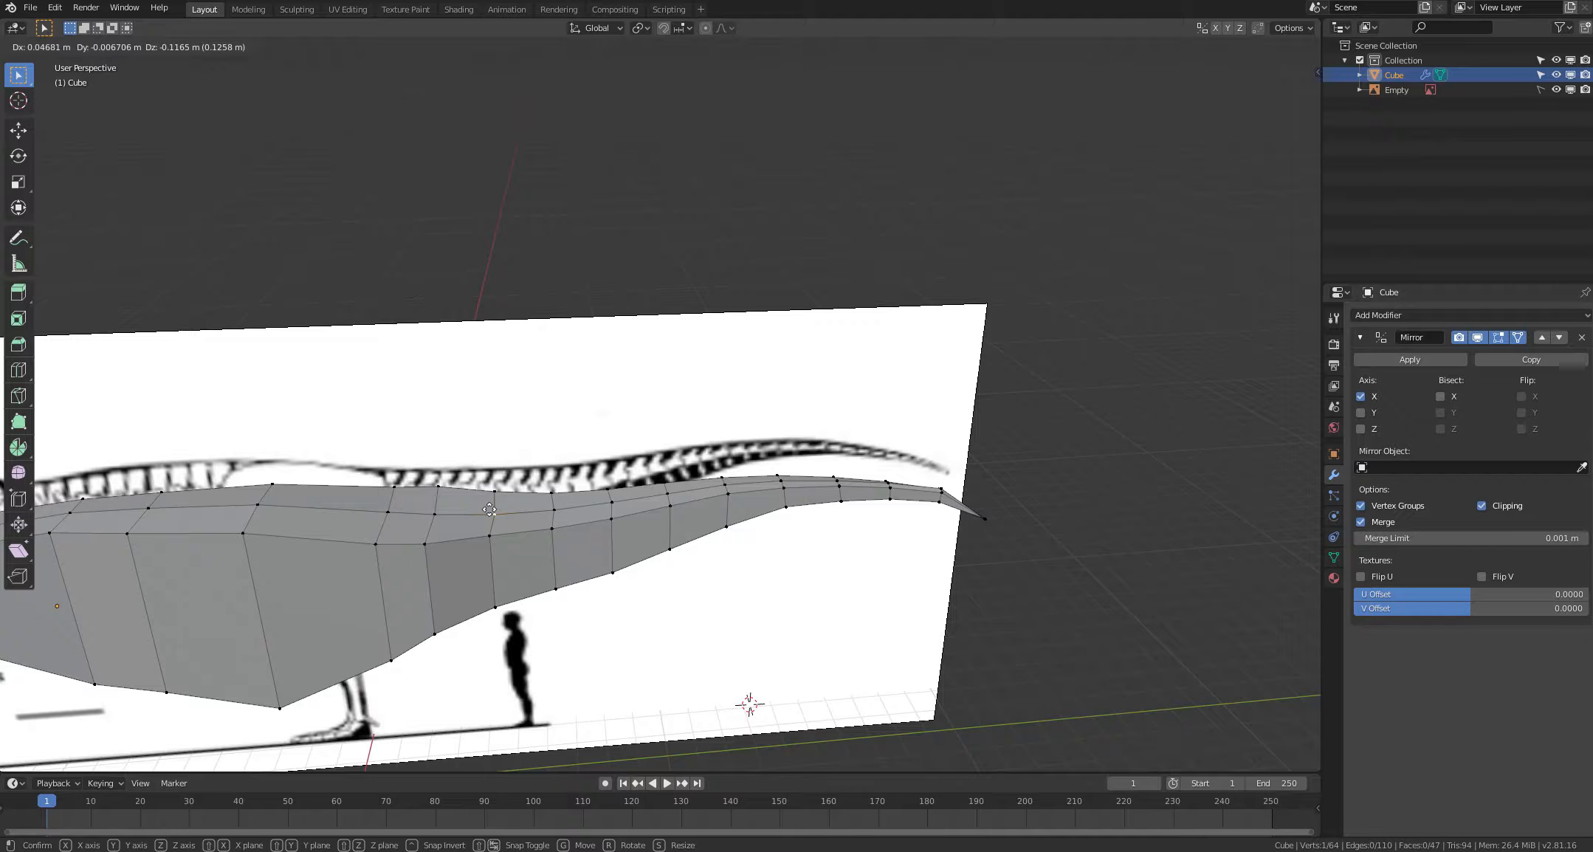
{"action": "middle_click_drag", "start_coordinate": [511, 523], "coordinate": [520, 571]}
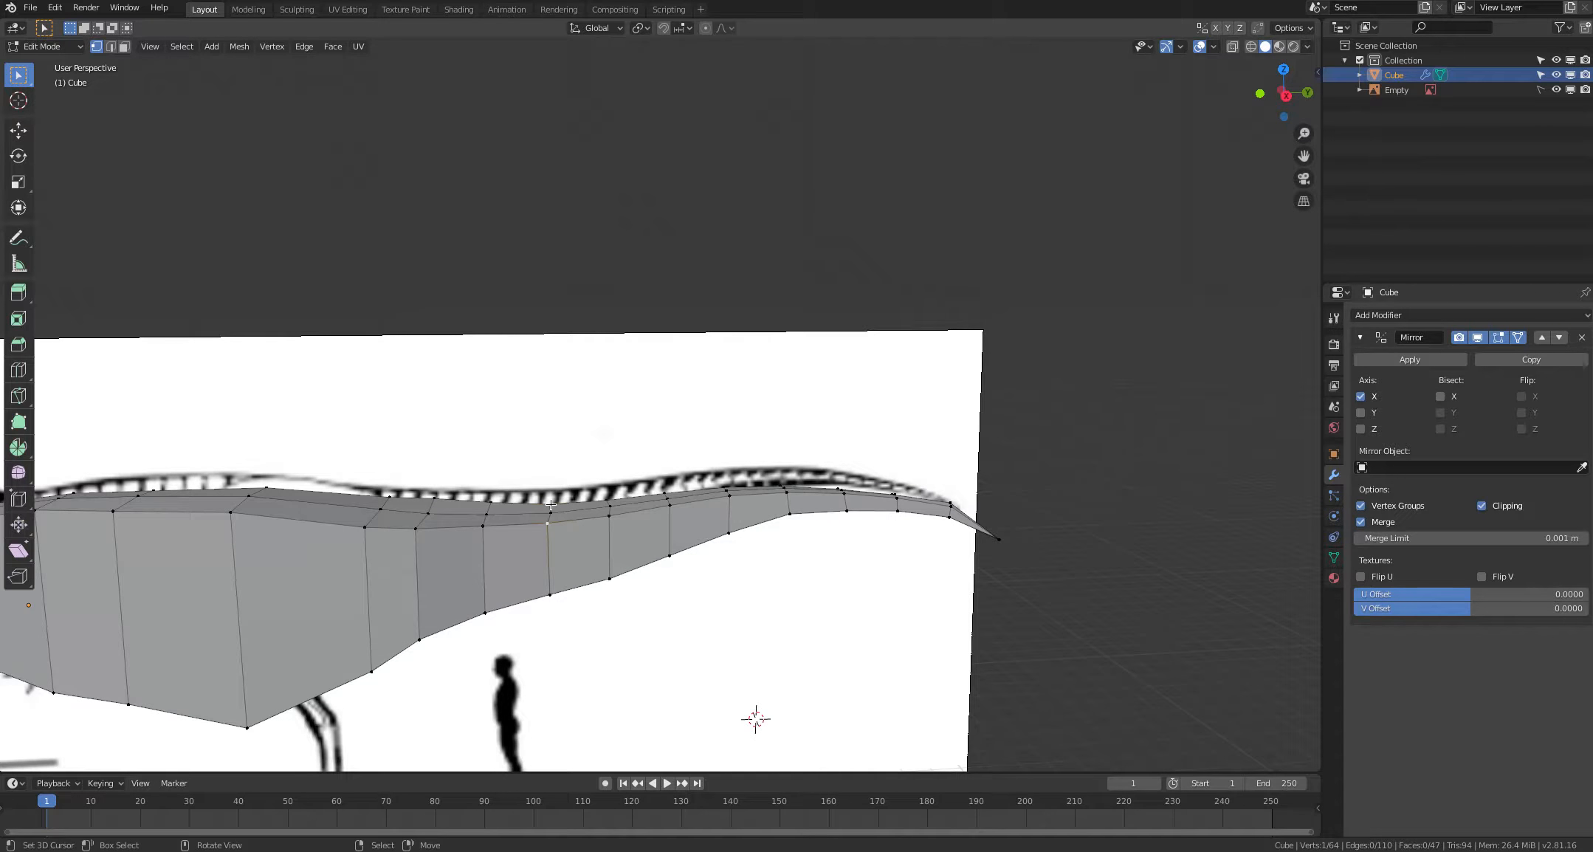
{"action": "key", "text": "g"}
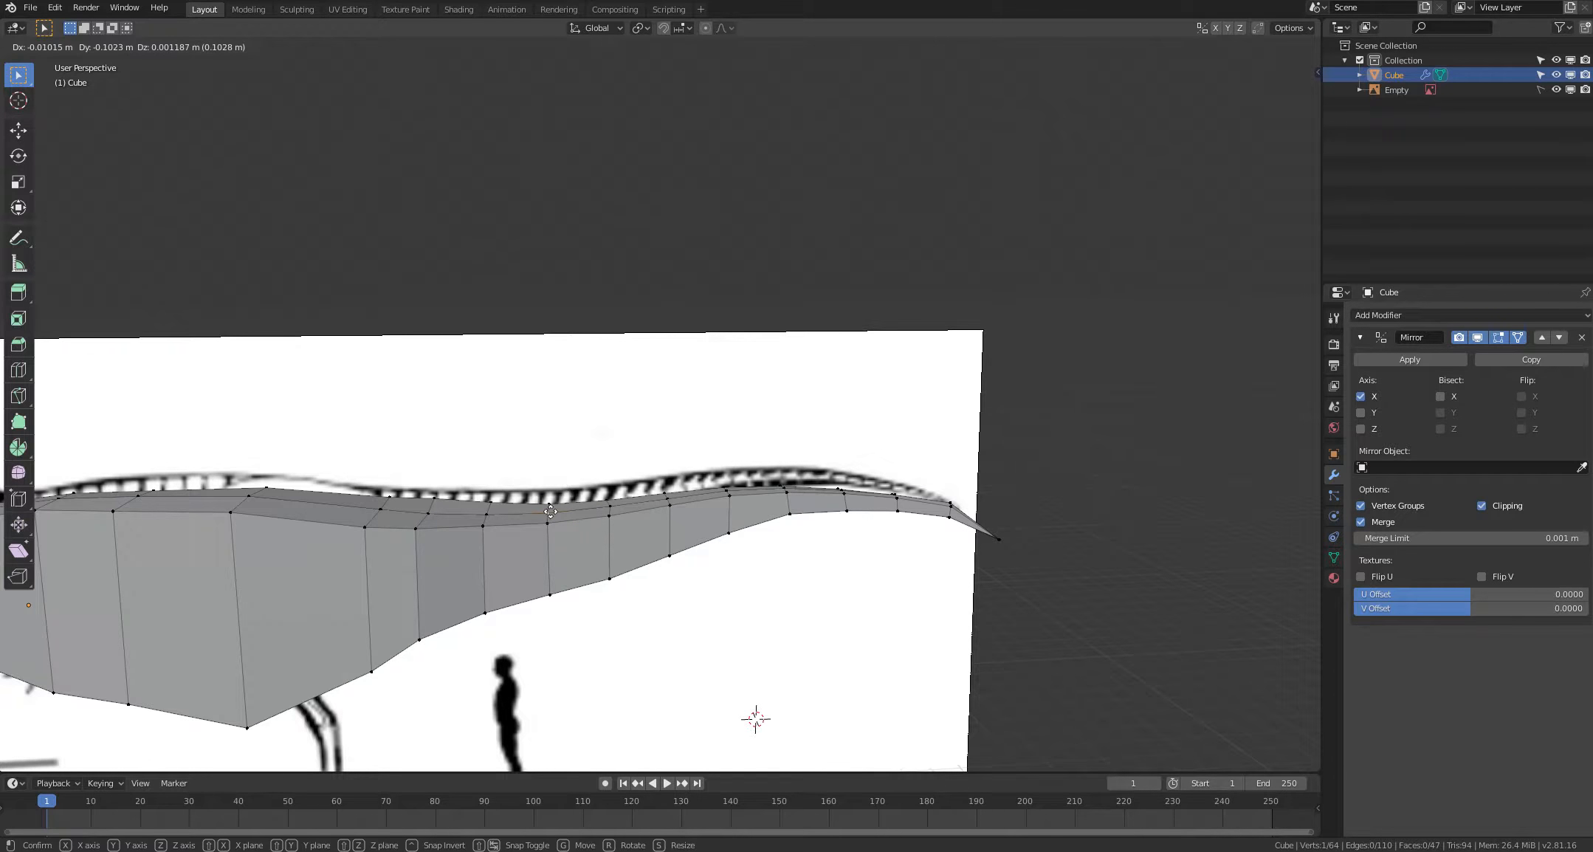
{"action": "left_click", "coordinate": [553, 512]}
{"action": "right_click", "coordinate": [610, 641]}
Step: Turn on X-ray display and check the body shape against the skeleton reference from the side and from above
{"action": "scroll", "coordinate": [609, 641], "scroll_direction": "down", "scroll_amount": 5}
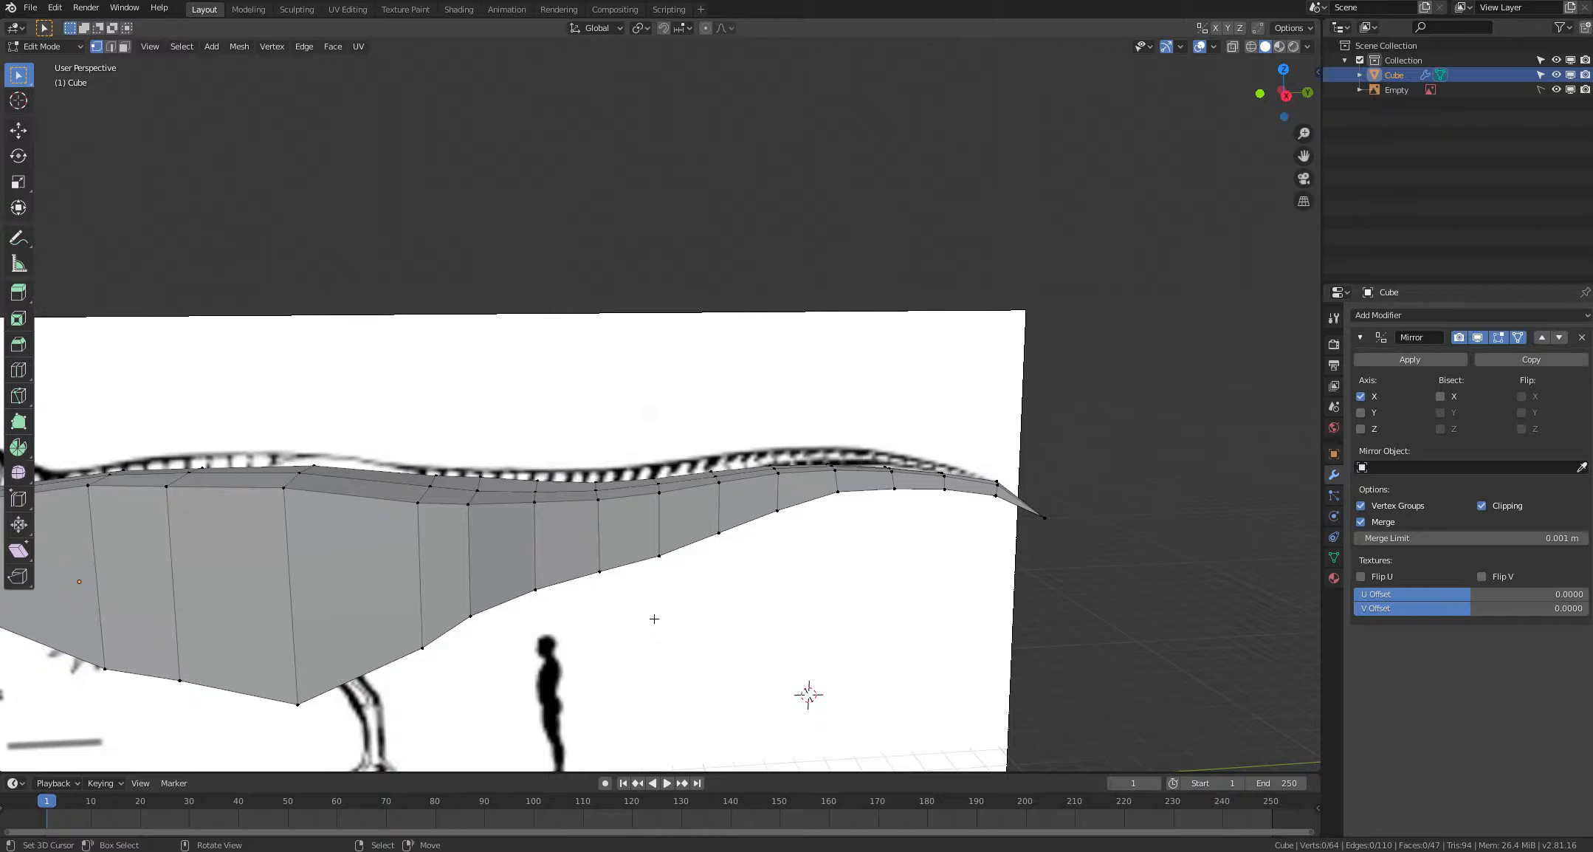
{"action": "middle_click_drag", "start_coordinate": [654, 614], "coordinate": [791, 592]}
{"action": "key", "text": "alt+z"}
{"action": "middle_click_drag", "start_coordinate": [660, 593], "coordinate": [750, 594], "text": "shift"}
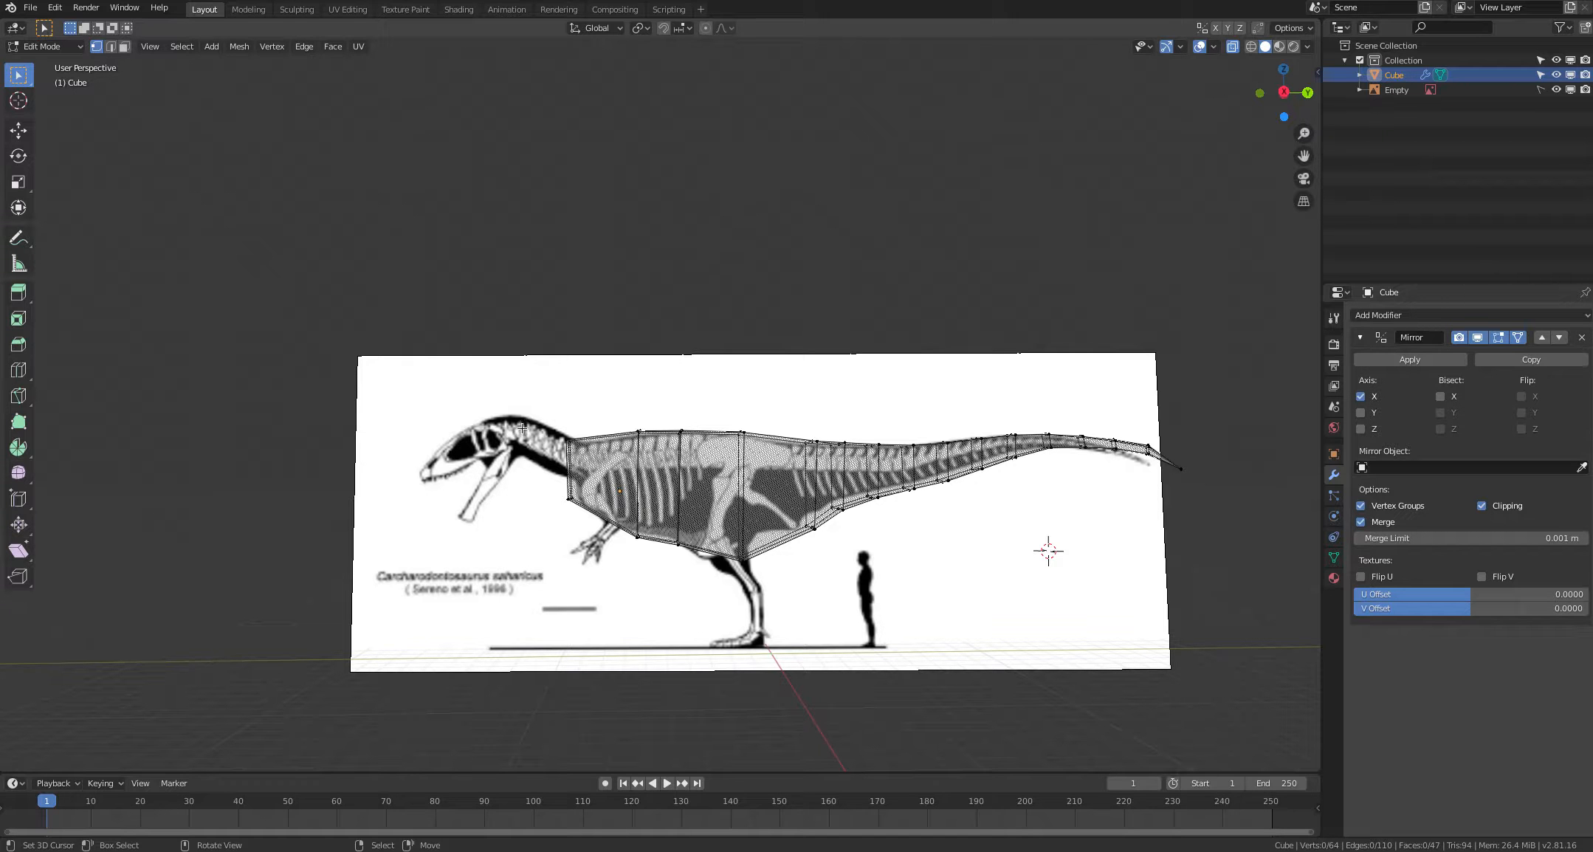
{"action": "middle_click_drag", "start_coordinate": [742, 557], "coordinate": [770, 522], "text": "shift"}
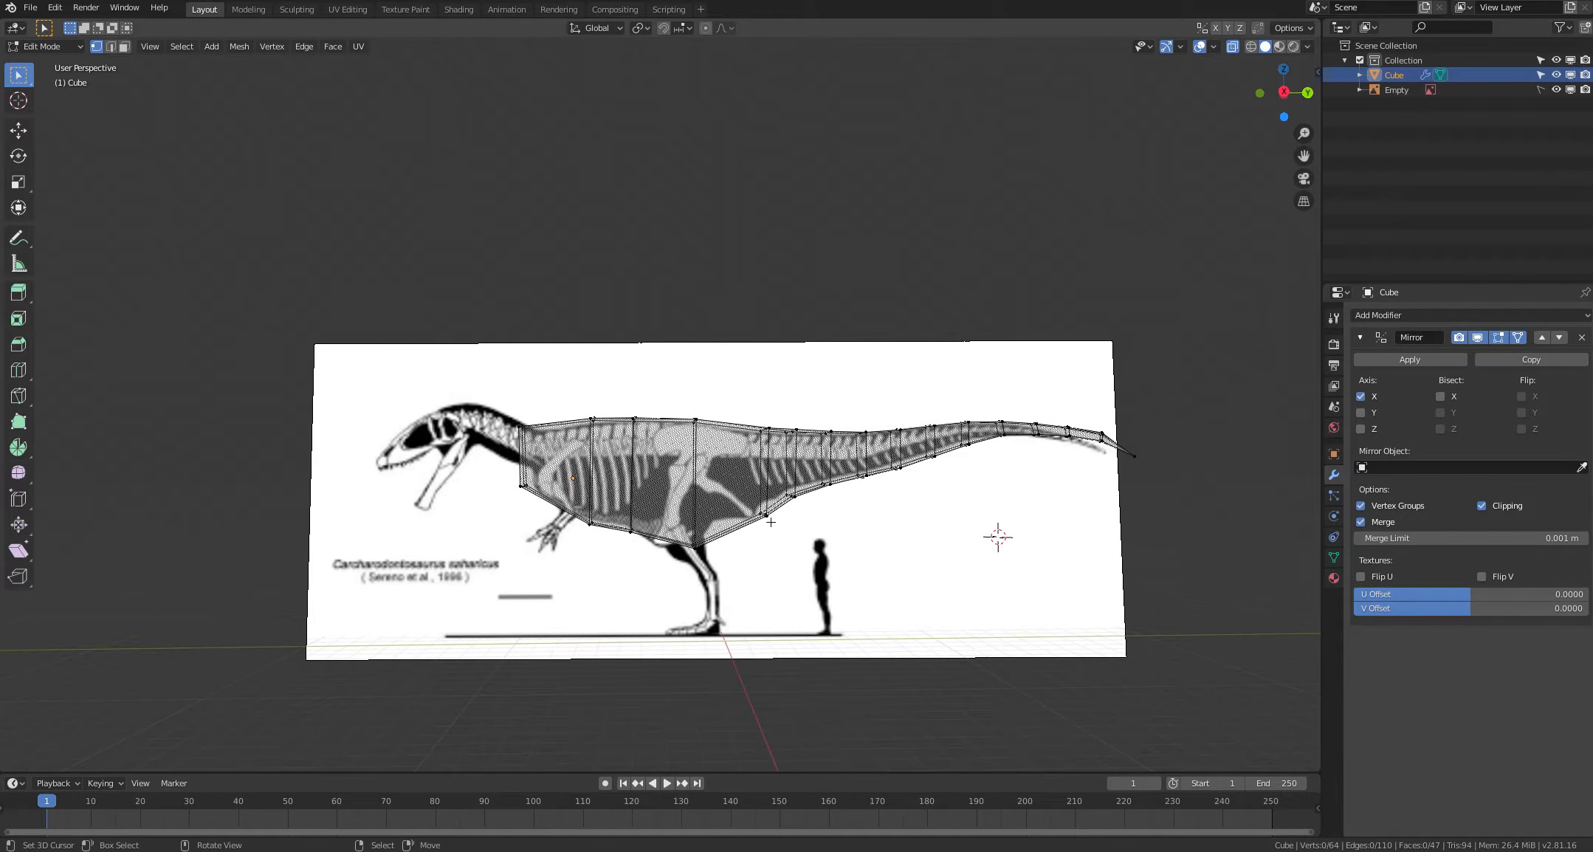
{"action": "middle_click_drag", "start_coordinate": [672, 532], "coordinate": [704, 575], "text": "shift"}
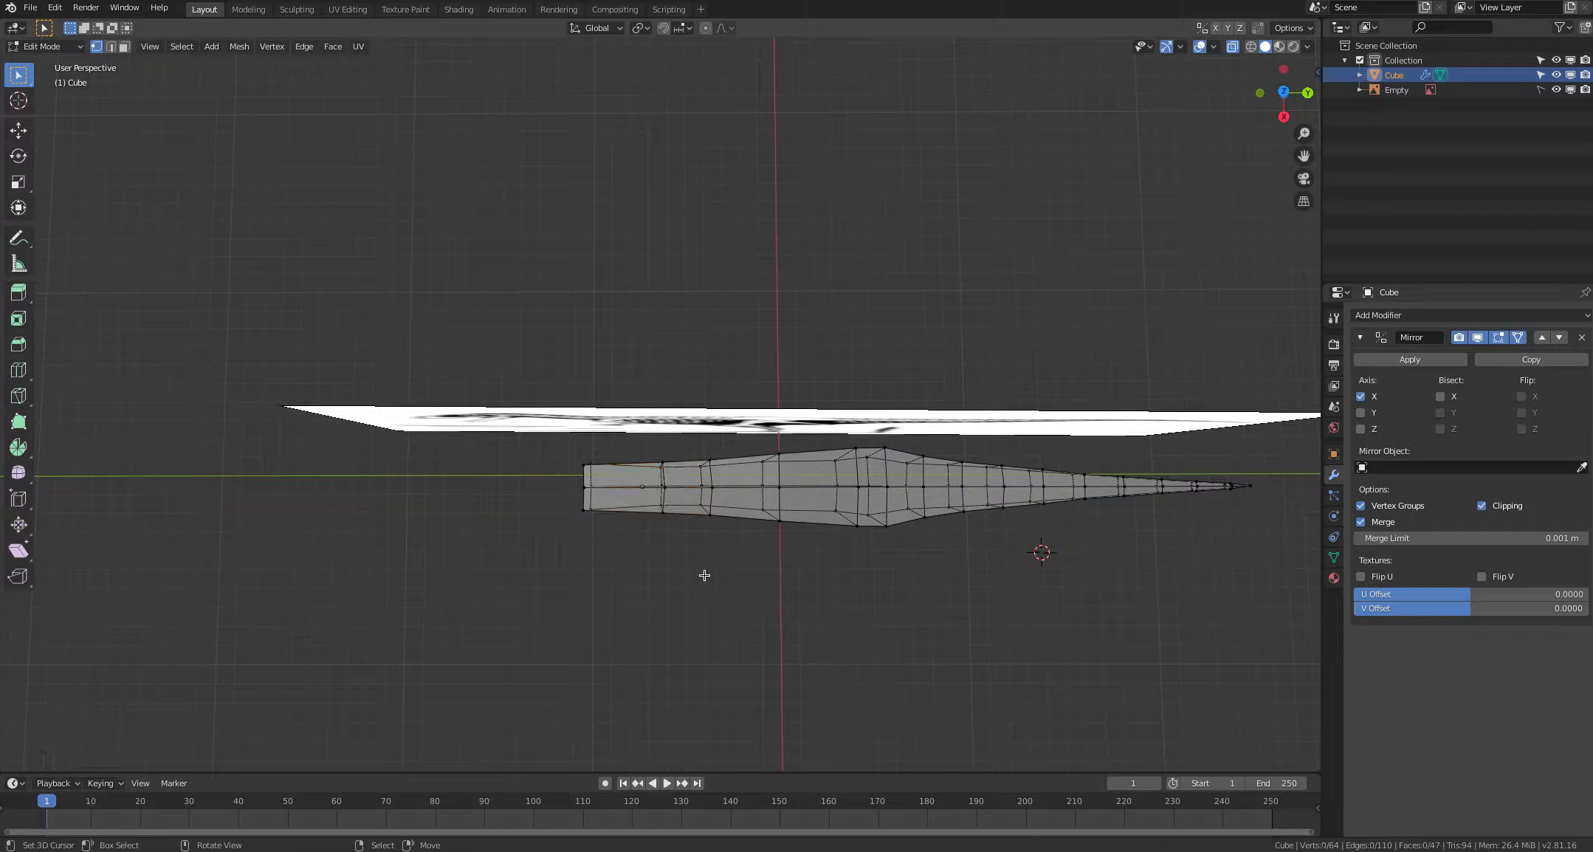
Step: Move the third edge loop from the front of the torso outward about 0.17 m along X, and deselect it
{"action": "left_click", "coordinate": [705, 513], "text": "alt"}
{"action": "key", "text": "g"}
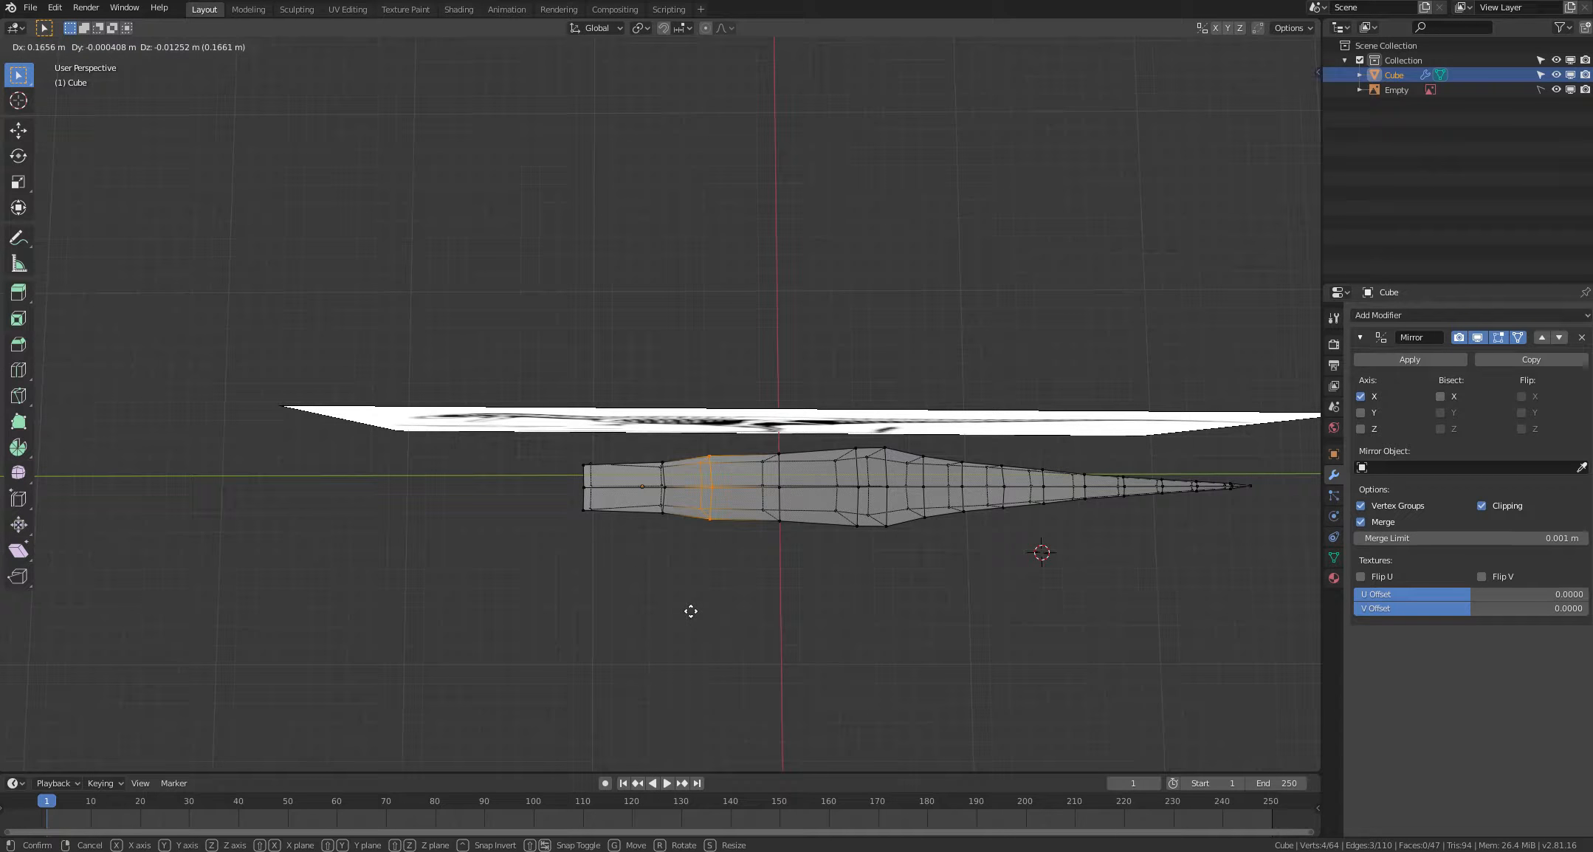
{"action": "left_click", "coordinate": [691, 611]}
{"action": "key", "text": "alt+a"}
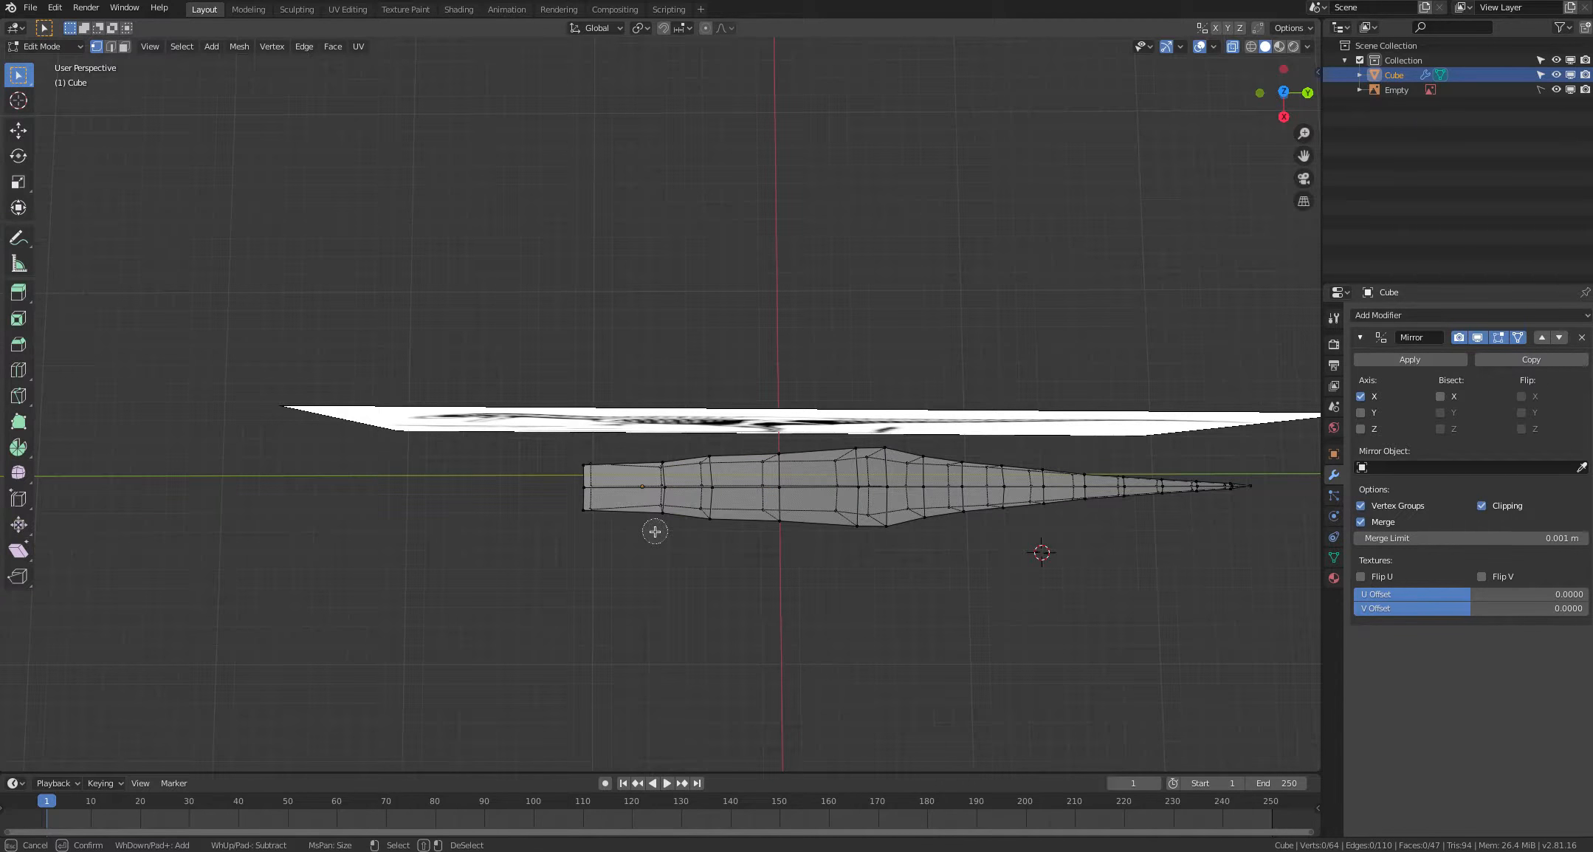
Step: Move the second edge loop from the front of the torso outward about 0.23 m, and deselect it
{"action": "left_click", "coordinate": [659, 521], "text": "alt"}
{"action": "key", "text": "g"}
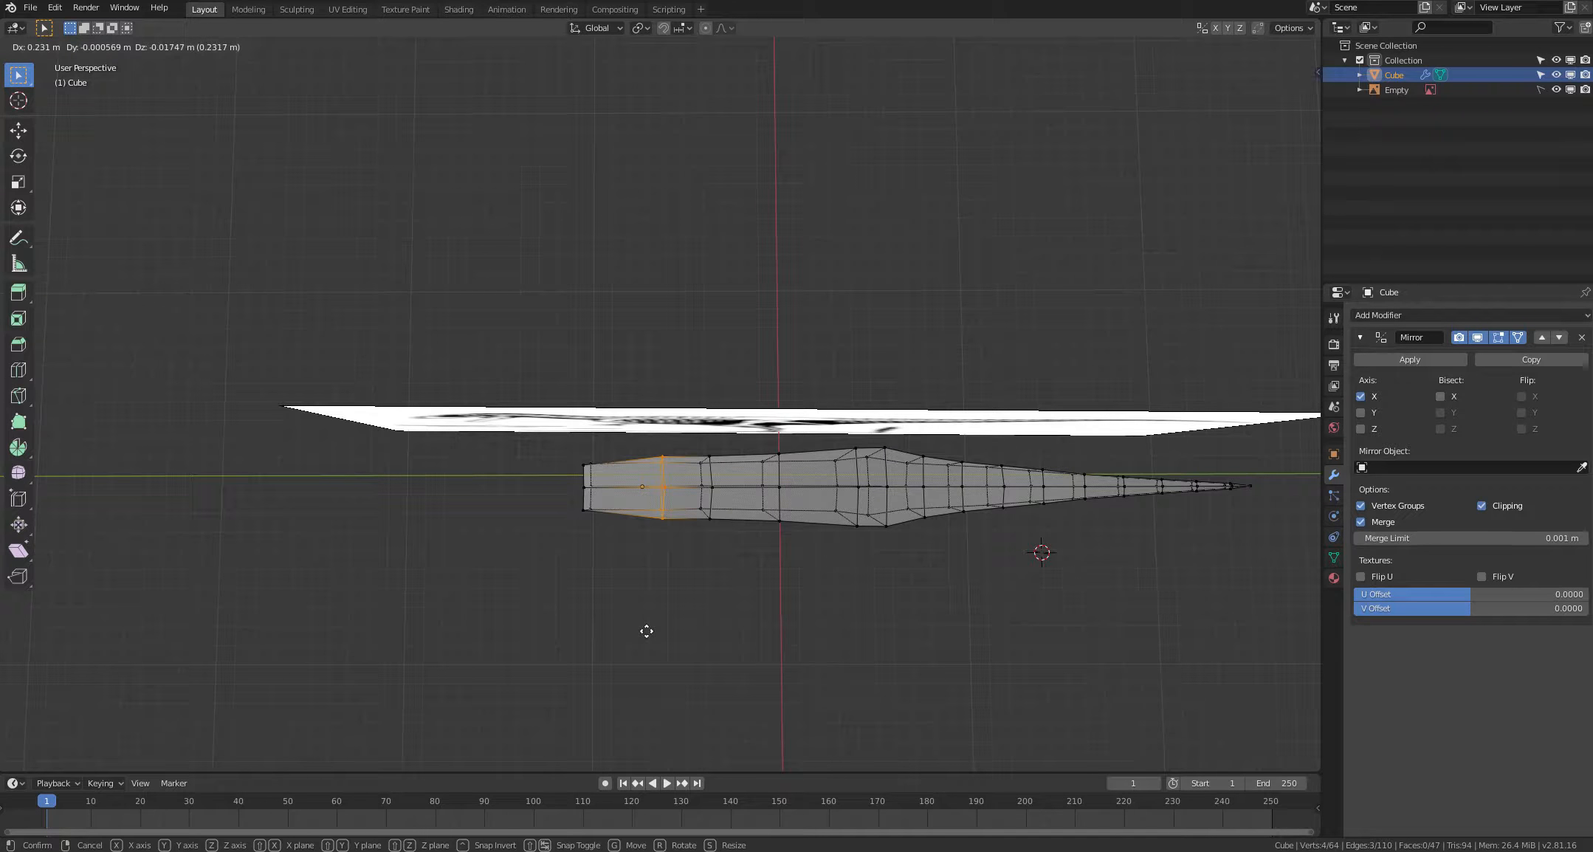
{"action": "left_click", "coordinate": [646, 631]}
{"action": "key", "text": "alt+a"}
Step: Turn on X-ray display and check the widened torso against the skeleton reference from several angles
{"action": "mouse_move", "coordinate": [640, 631]}
{"action": "middle_mouse_down"}
{"action": "mouse_move", "coordinate": [640, 650]}
{"action": "mouse_move", "coordinate": [633, 540]}
{"action": "mouse_move", "coordinate": [624, 611]}
{"action": "middle_mouse_up"}
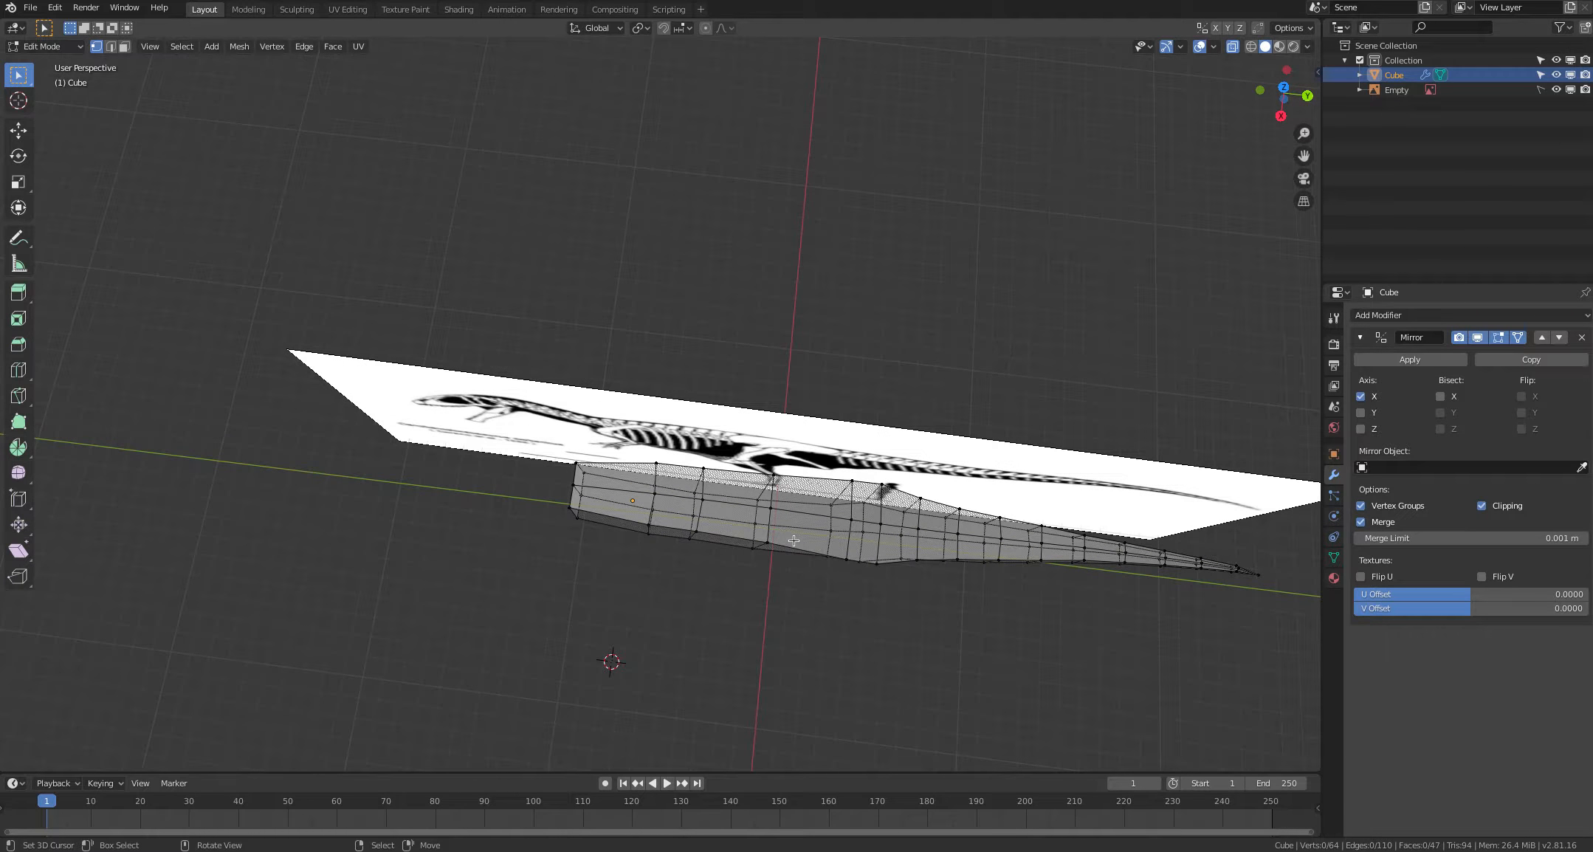
{"action": "mouse_move", "coordinate": [735, 595]}
{"action": "middle_mouse_down"}
{"action": "mouse_move", "coordinate": [754, 650]}
{"action": "mouse_move", "coordinate": [731, 668]}
{"action": "mouse_move", "coordinate": [707, 600]}
{"action": "middle_mouse_up"}
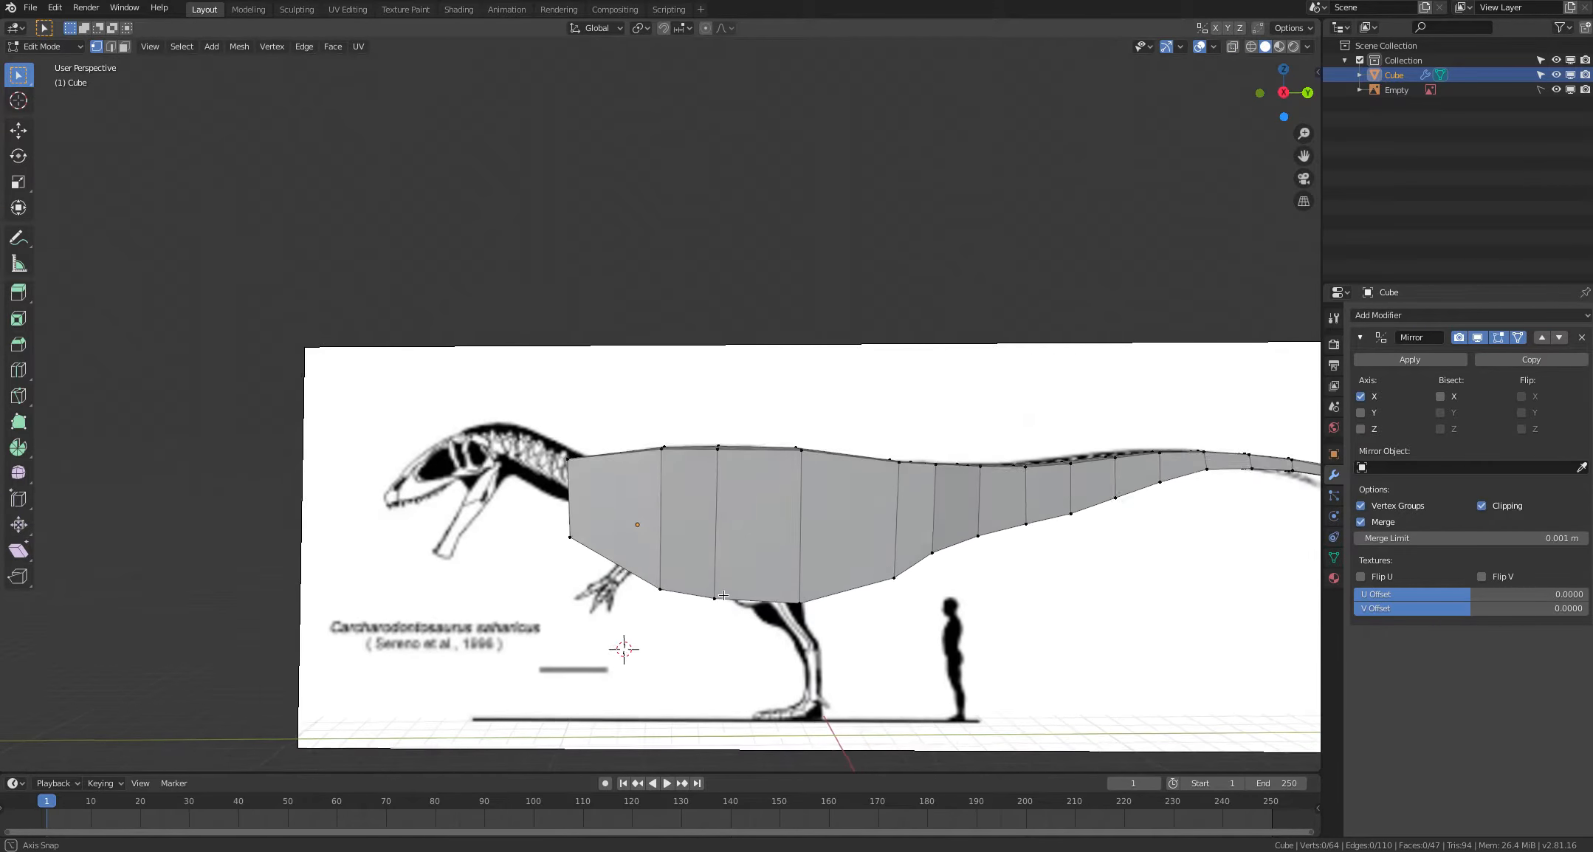
{"action": "key", "text": "alt+z"}
{"action": "middle_click_drag", "start_coordinate": [659, 645], "coordinate": [677, 611], "text": "shift"}
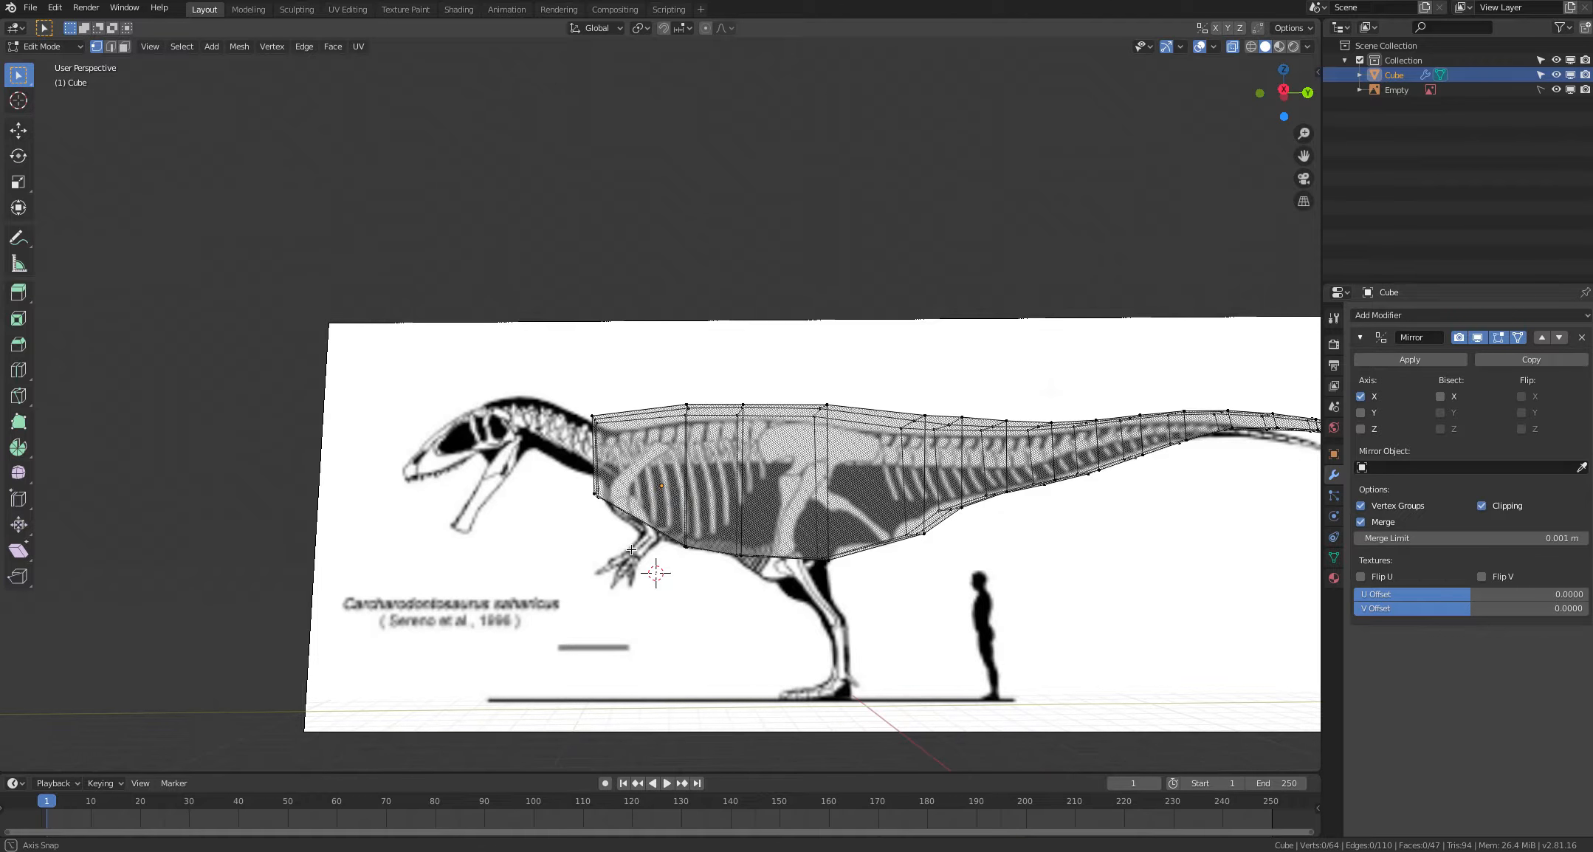
{"action": "middle_click_drag", "start_coordinate": [631, 550], "coordinate": [686, 576]}
{"action": "scroll", "coordinate": [694, 581], "scroll_direction": "up", "scroll_amount": 4}
{"action": "scroll", "coordinate": [694, 581], "scroll_direction": "up", "scroll_amount": 2}
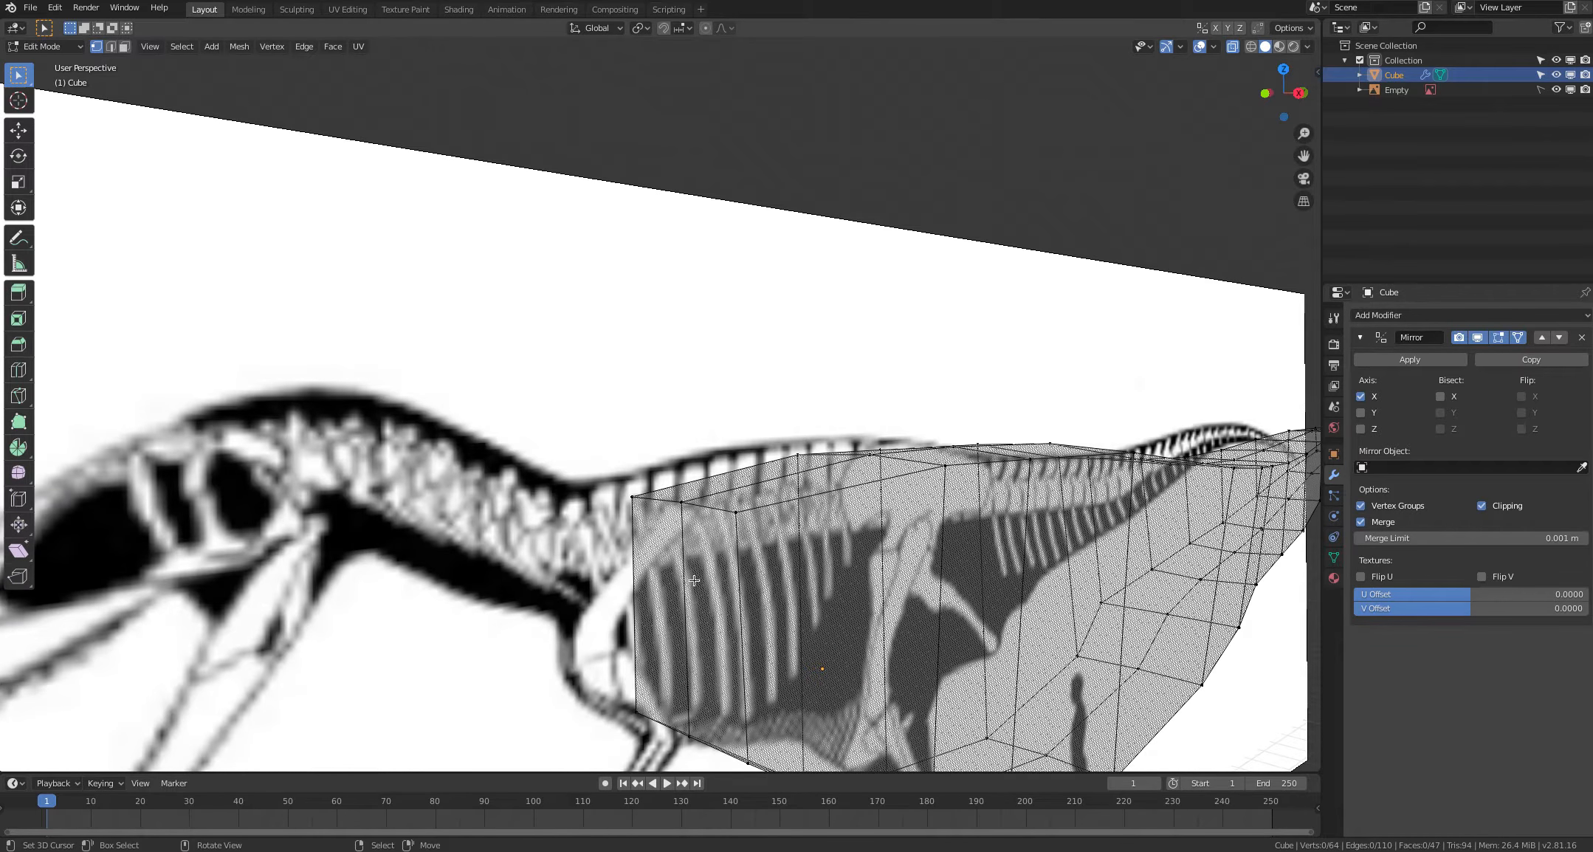
{"action": "scroll", "coordinate": [694, 581], "scroll_direction": "down", "scroll_amount": 4}
{"action": "middle_click_drag", "start_coordinate": [680, 583], "coordinate": [713, 595]}
{"action": "scroll", "coordinate": [713, 596], "scroll_direction": "down", "scroll_amount": 4}
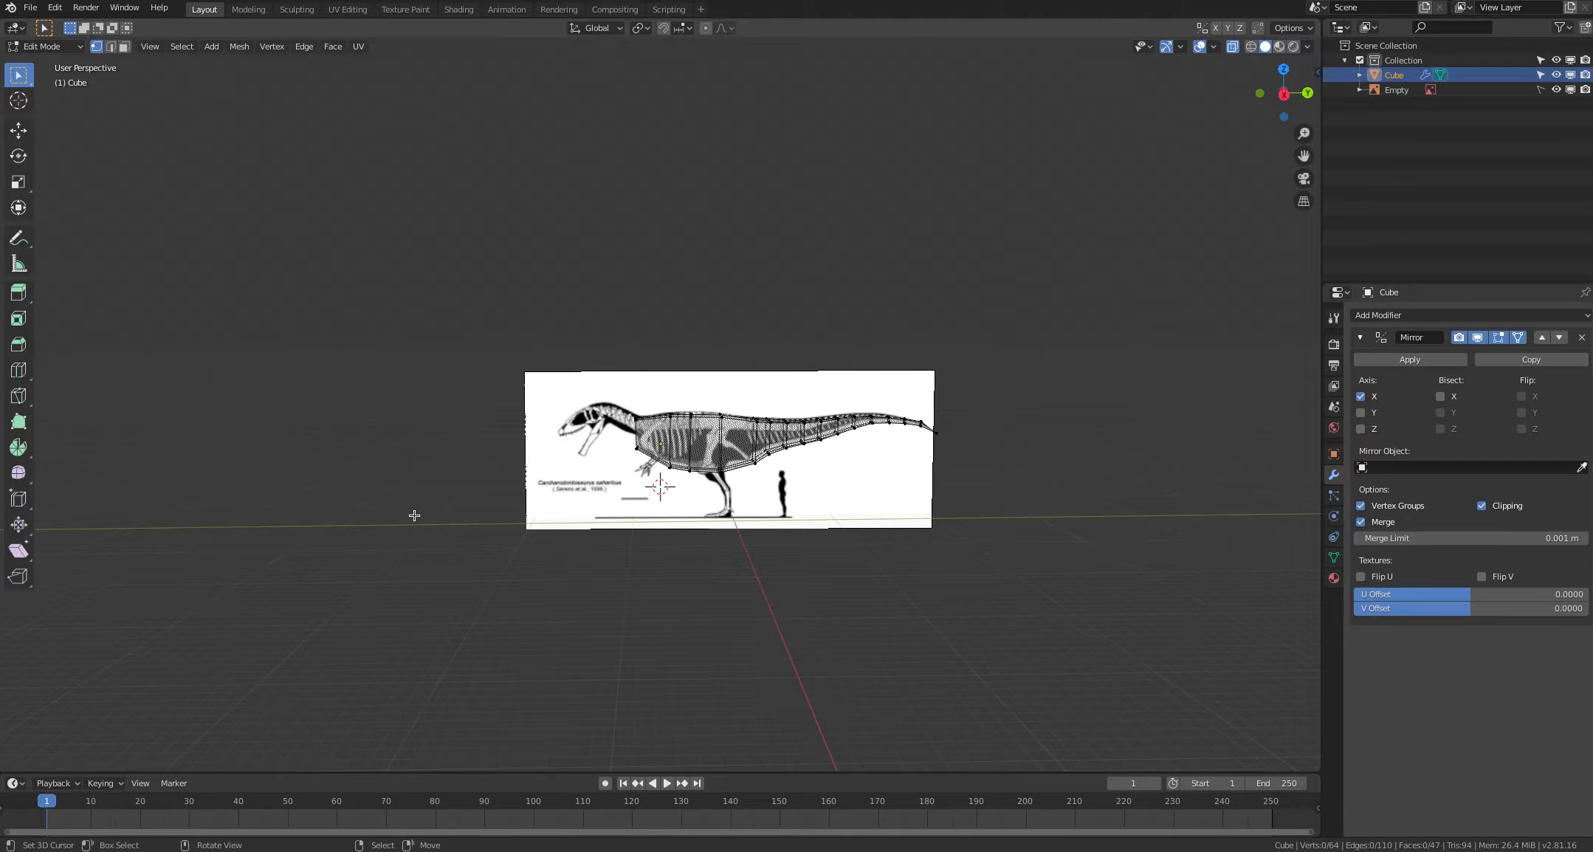
Step: Select the four vertices of the torso's front end and extrude them about 1.43 m forward for the neck base
{"action": "right_click", "coordinate": [92, 449], "text": "shift"}
{"action": "scroll", "coordinate": [296, 483], "scroll_direction": "up", "scroll_amount": 6}
{"action": "middle_click_drag", "start_coordinate": [296, 483], "coordinate": [386, 510]}
{"action": "key", "text": "c"}
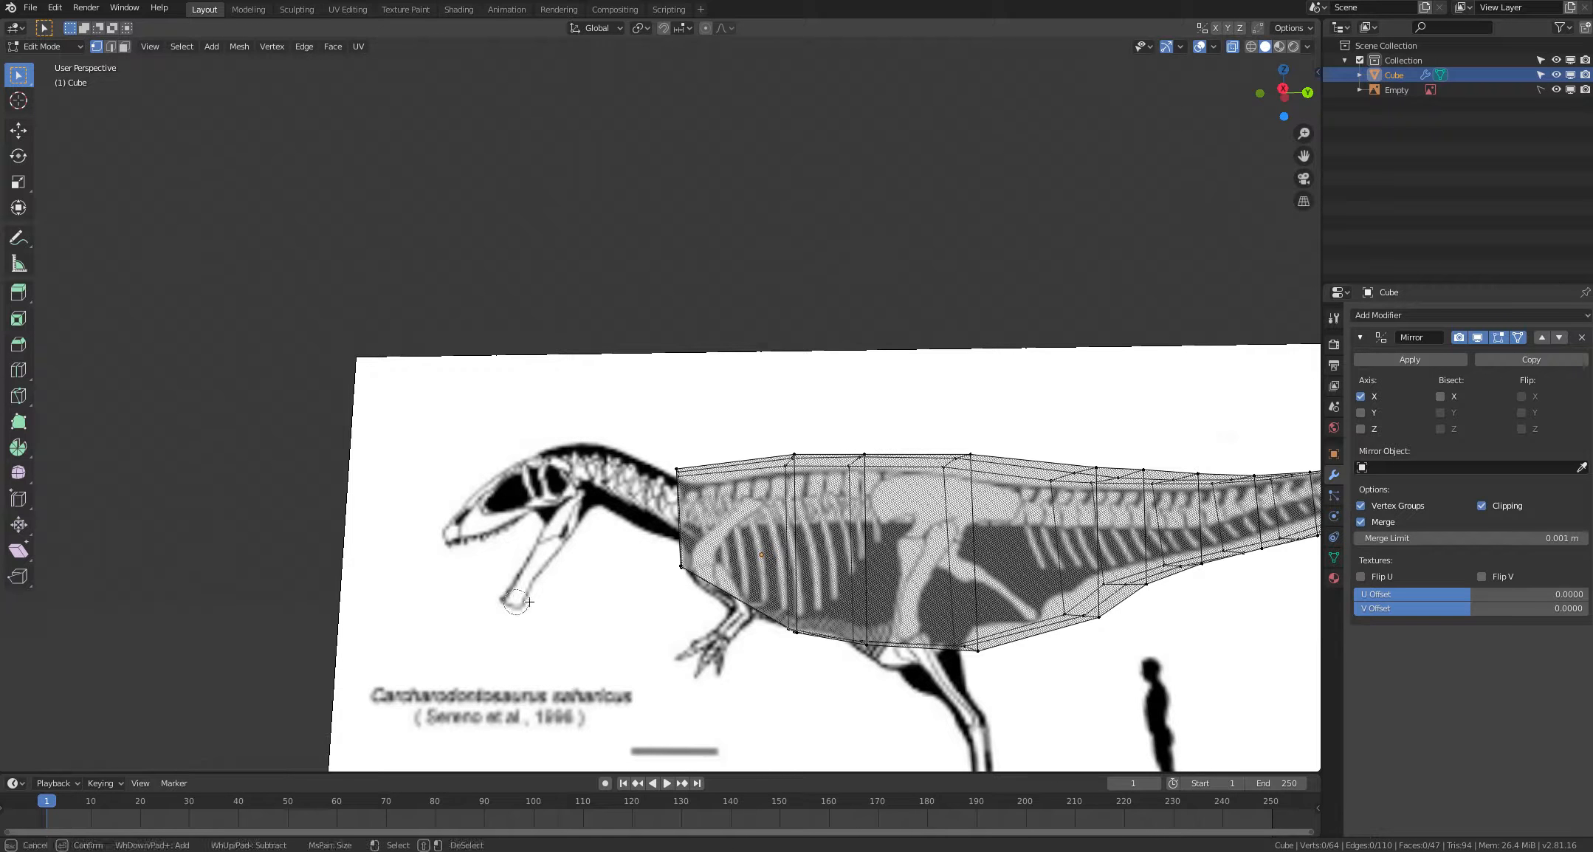
{"action": "left_click", "coordinate": [681, 566]}
{"action": "left_click", "coordinate": [678, 472]}
{"action": "key", "text": "Escape"}
{"action": "middle_click_drag", "start_coordinate": [609, 537], "coordinate": [657, 546]}
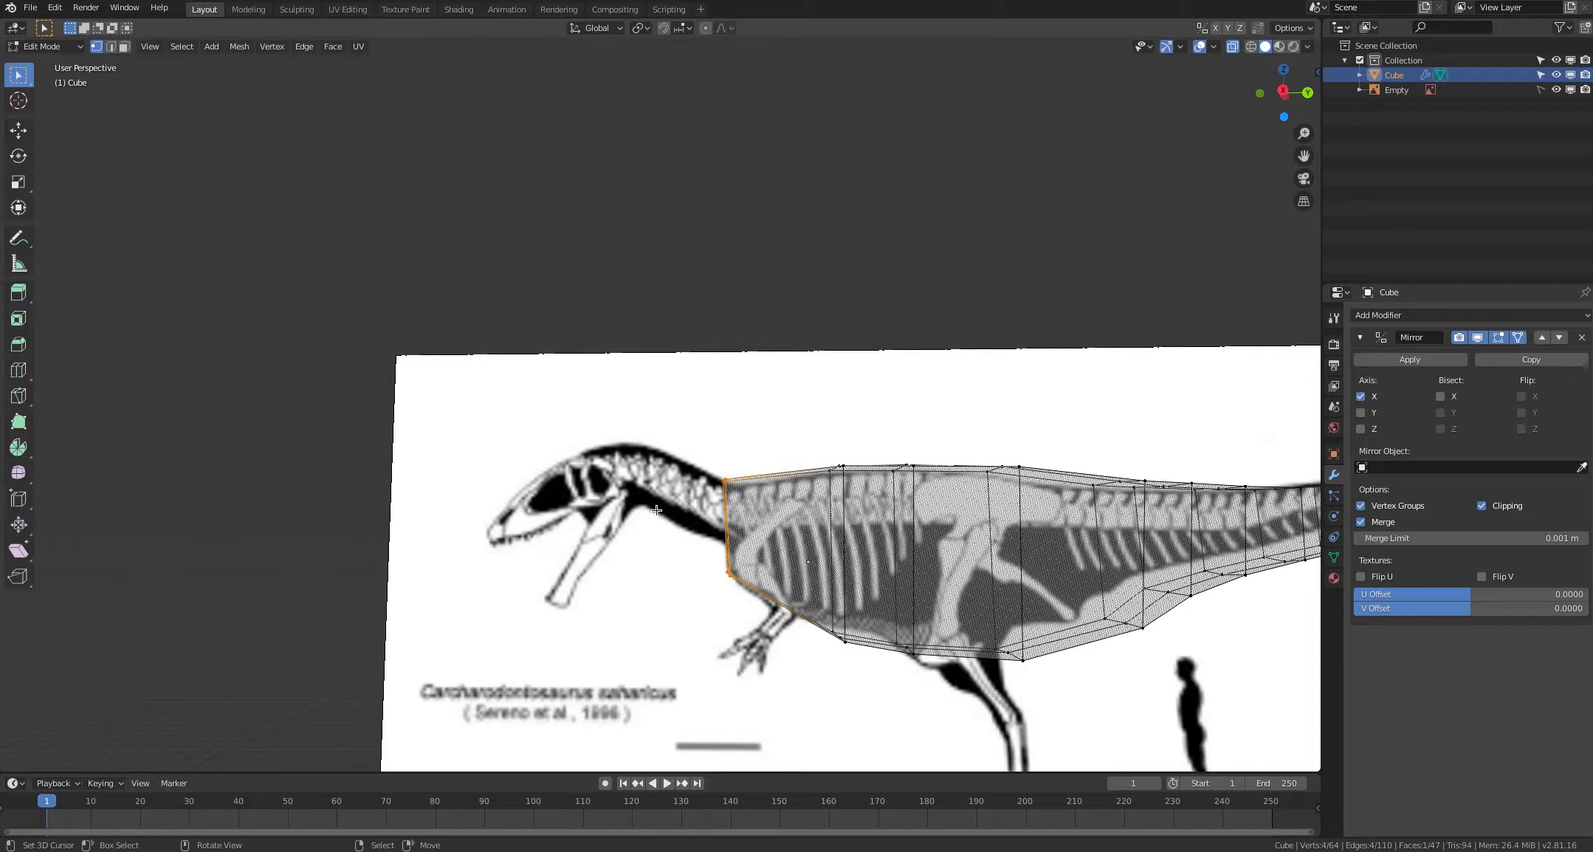
{"action": "key", "text": "e"}
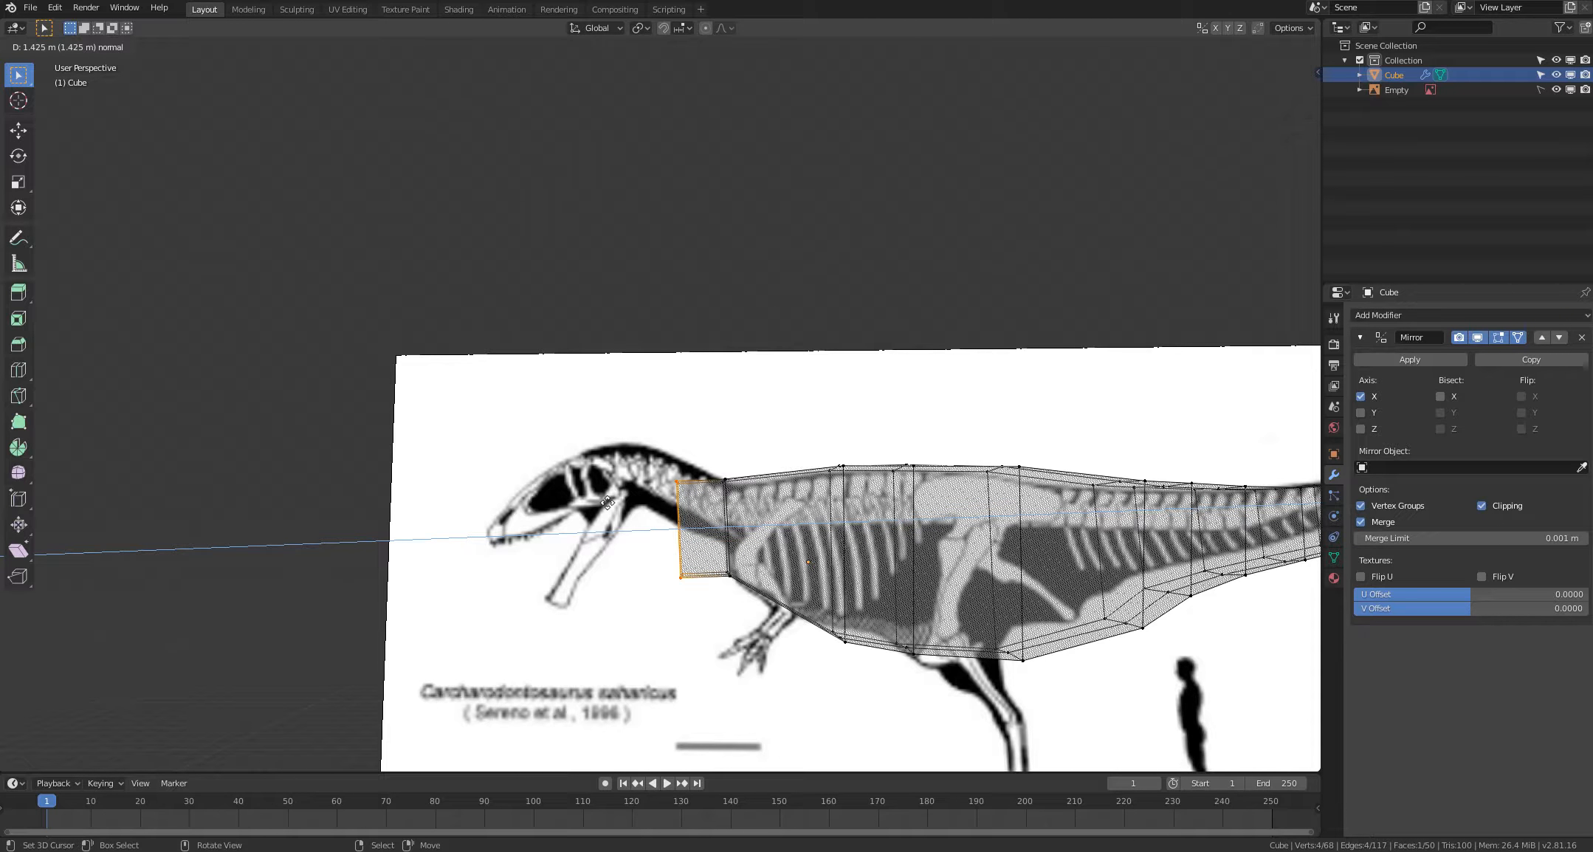
{"action": "left_click", "coordinate": [607, 503]}
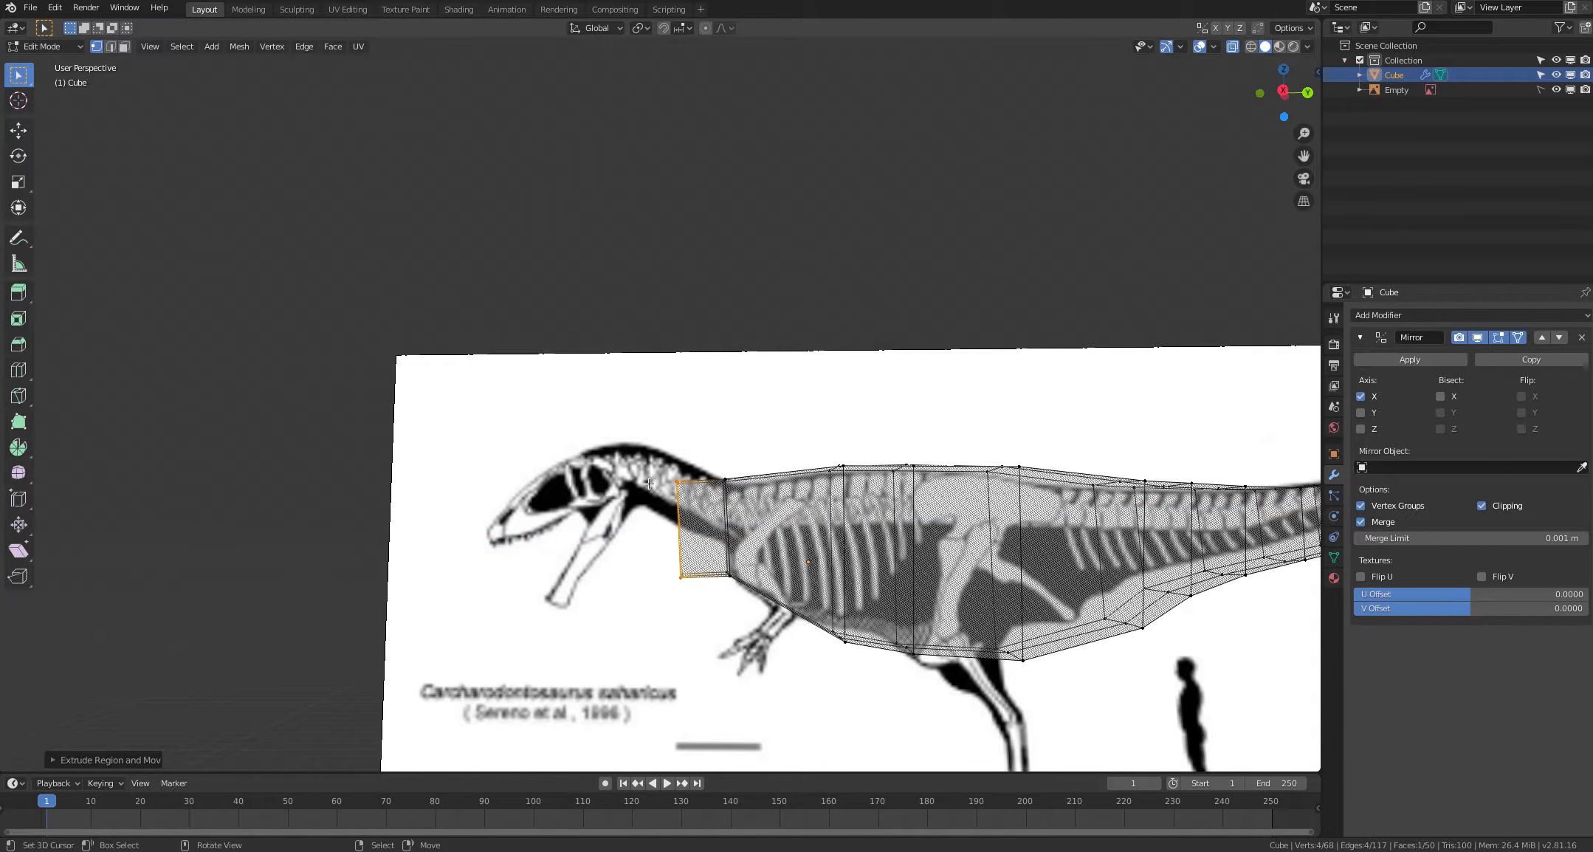
Step: Fit the extruded neck base to the skeleton by raising its upper vertex about 0.65 m and its lower edge about 1.47 m
{"action": "left_click", "coordinate": [677, 480]}
{"action": "key", "text": "g"}
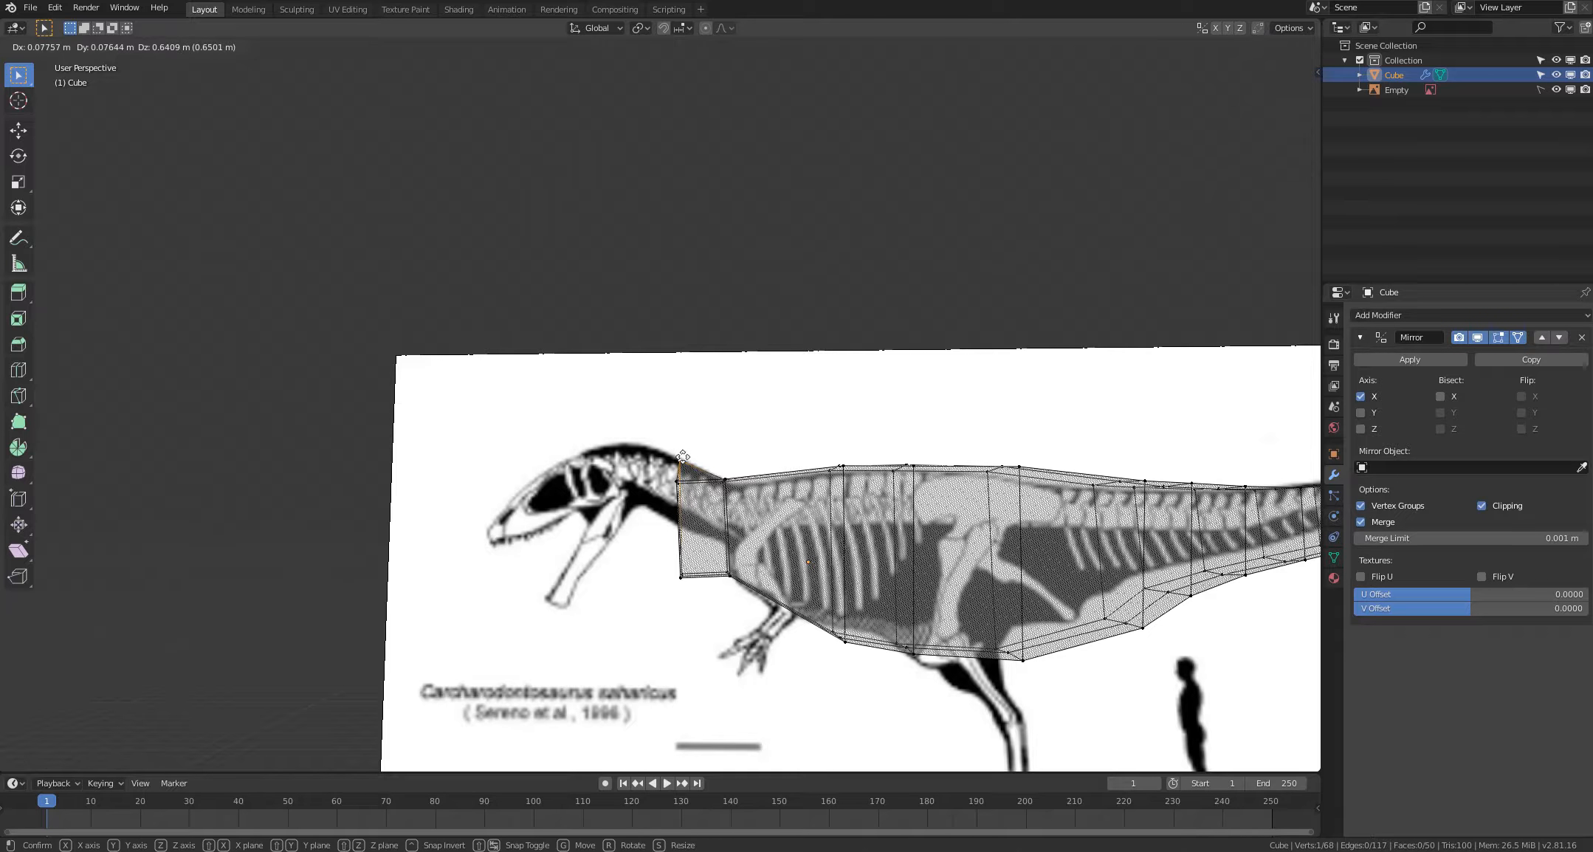
{"action": "left_click", "coordinate": [679, 462]}
{"action": "left_click", "coordinate": [637, 522]}
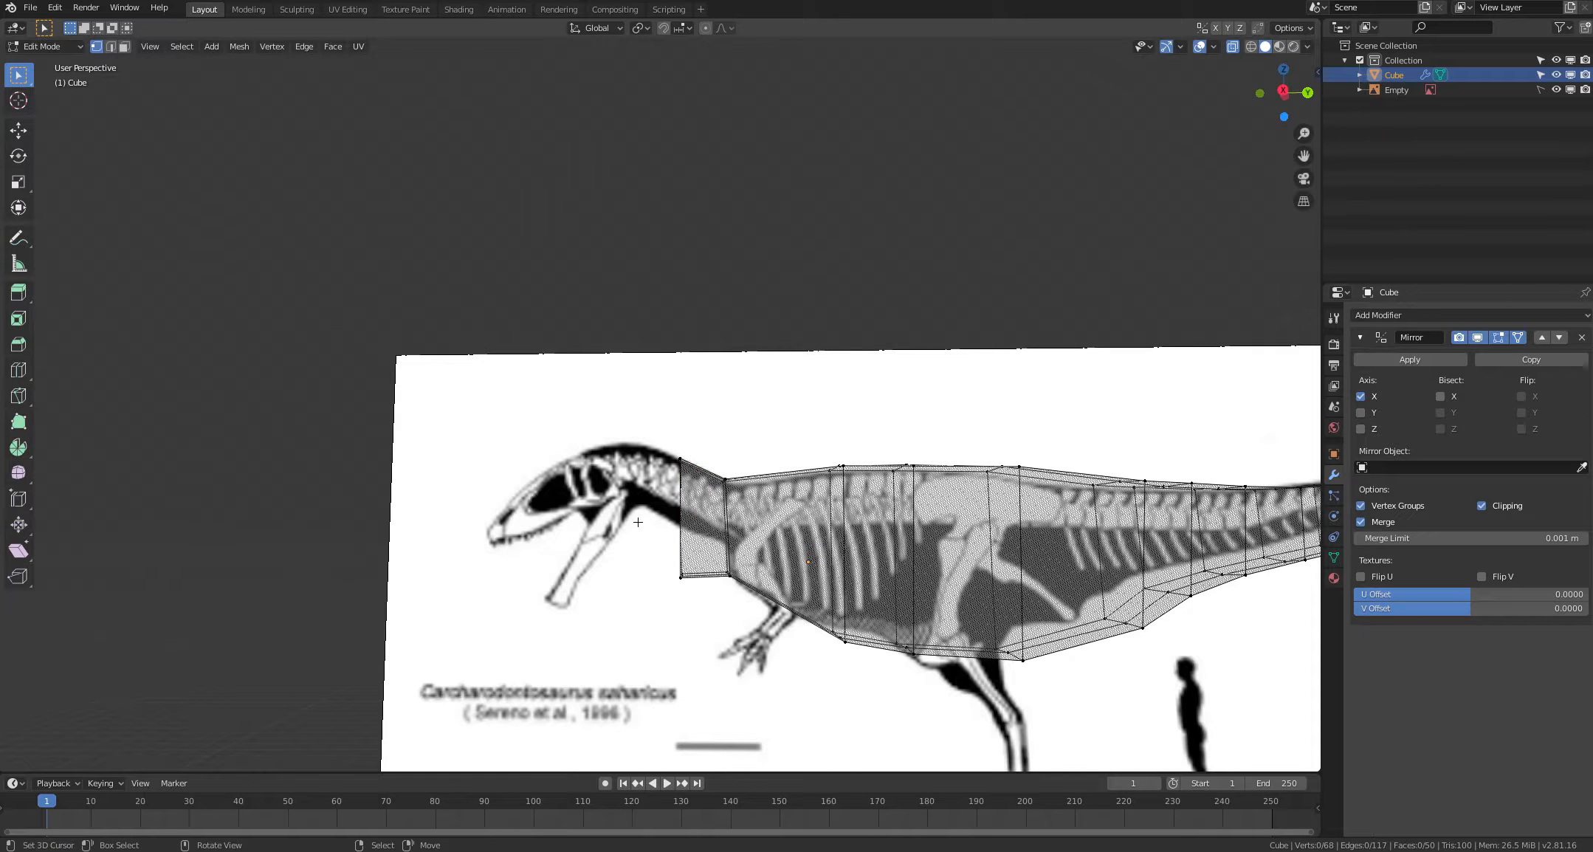
{"action": "left_click_drag", "start_coordinate": [649, 640], "coordinate": [686, 570]}
{"action": "key", "text": "g"}
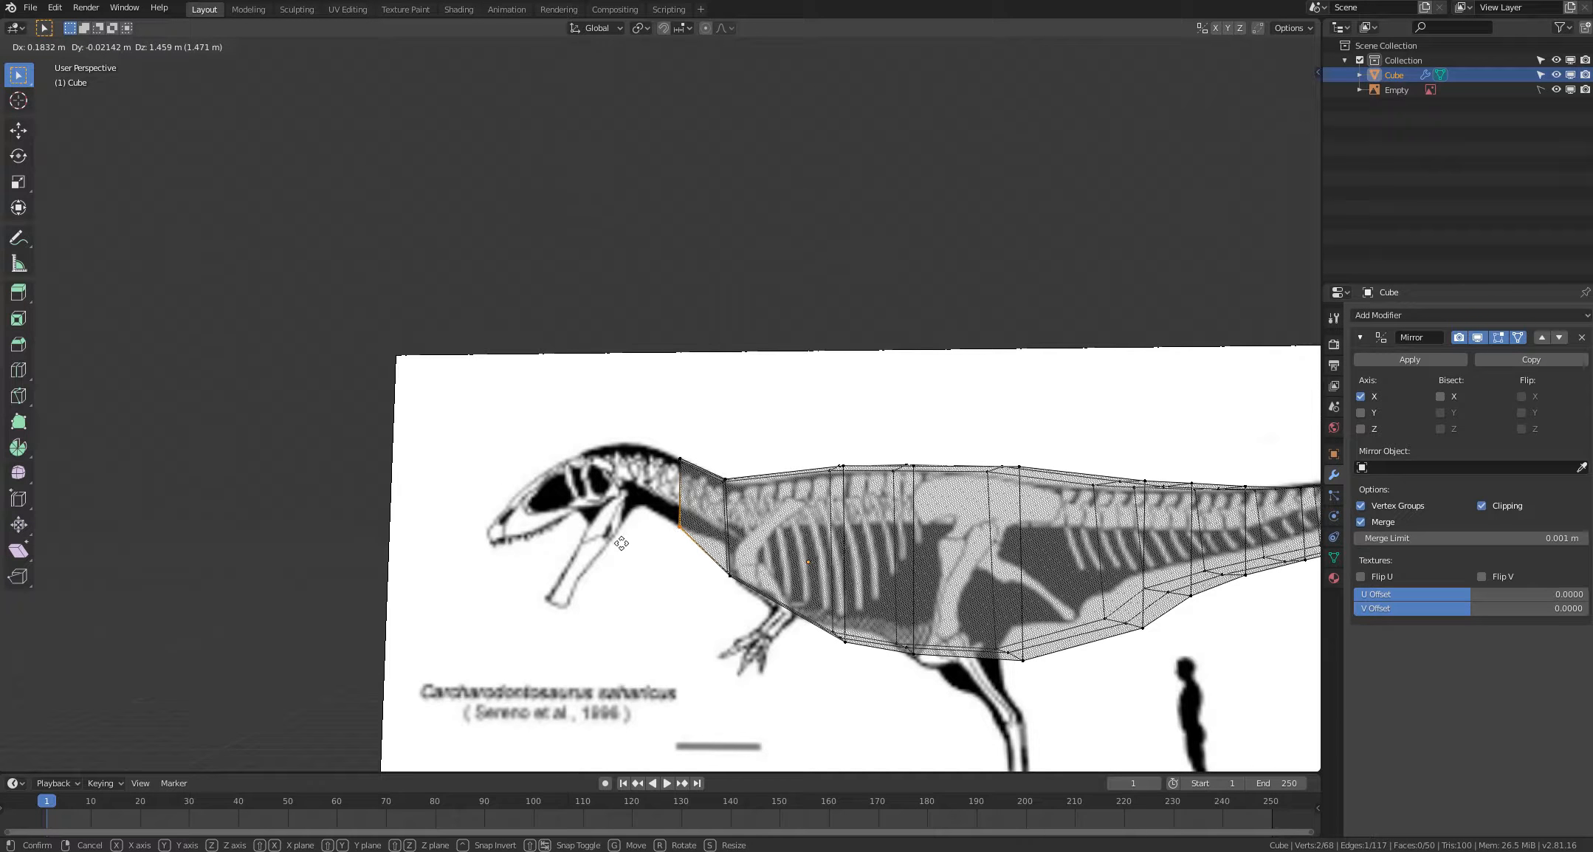
{"action": "left_click", "coordinate": [621, 544]}
{"action": "left_click", "coordinate": [655, 591]}
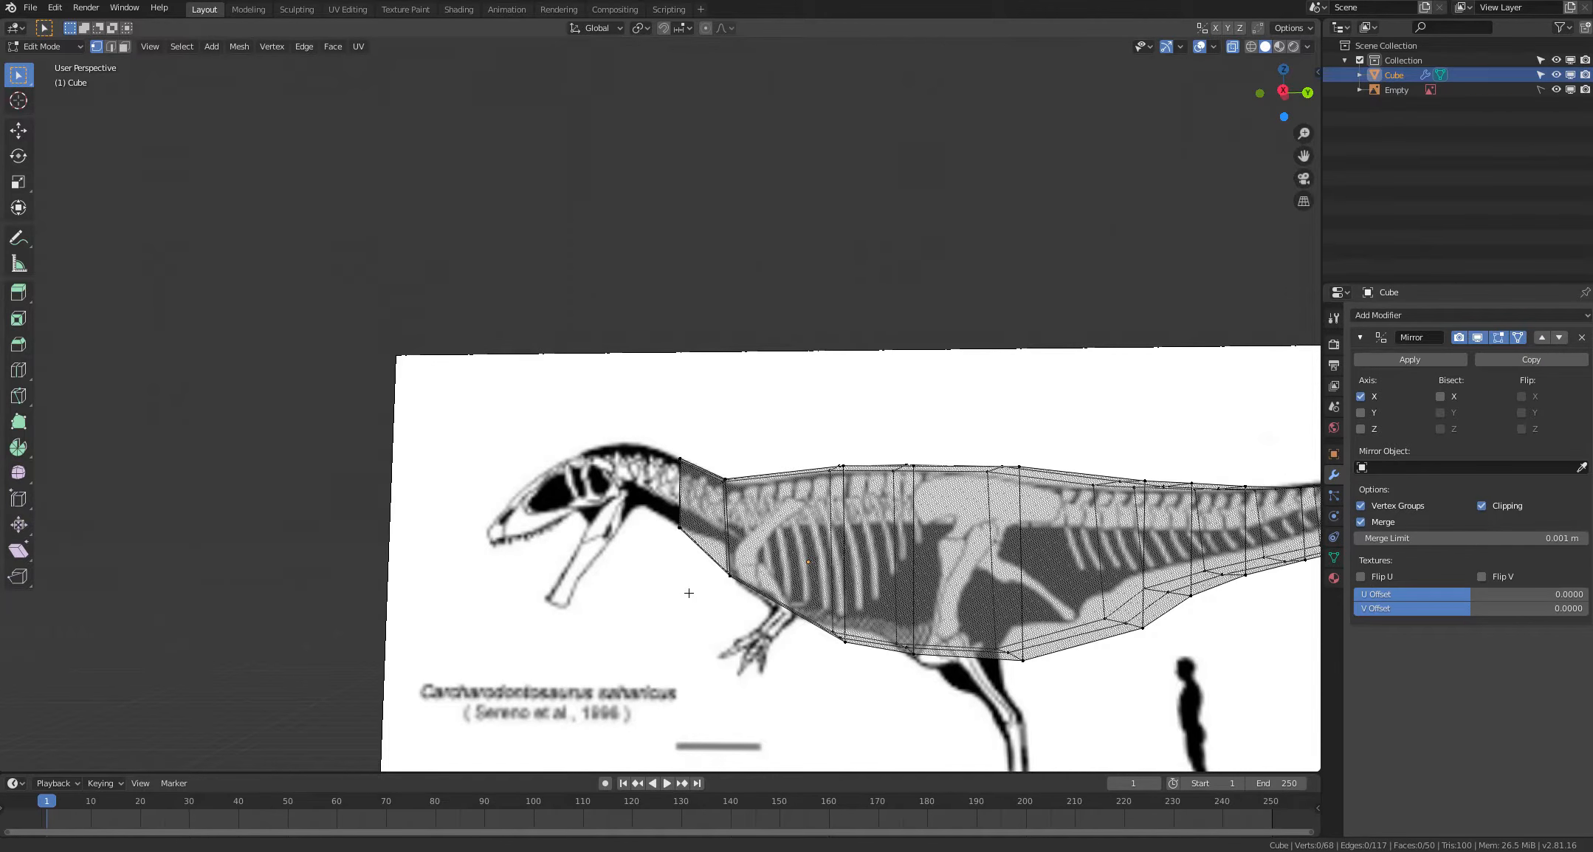
Step: Select the front end of the neck base, extrude a second neck section toward the head, and deselect it
{"action": "middle_click_drag", "start_coordinate": [700, 596], "coordinate": [715, 613], "text": "shift"}
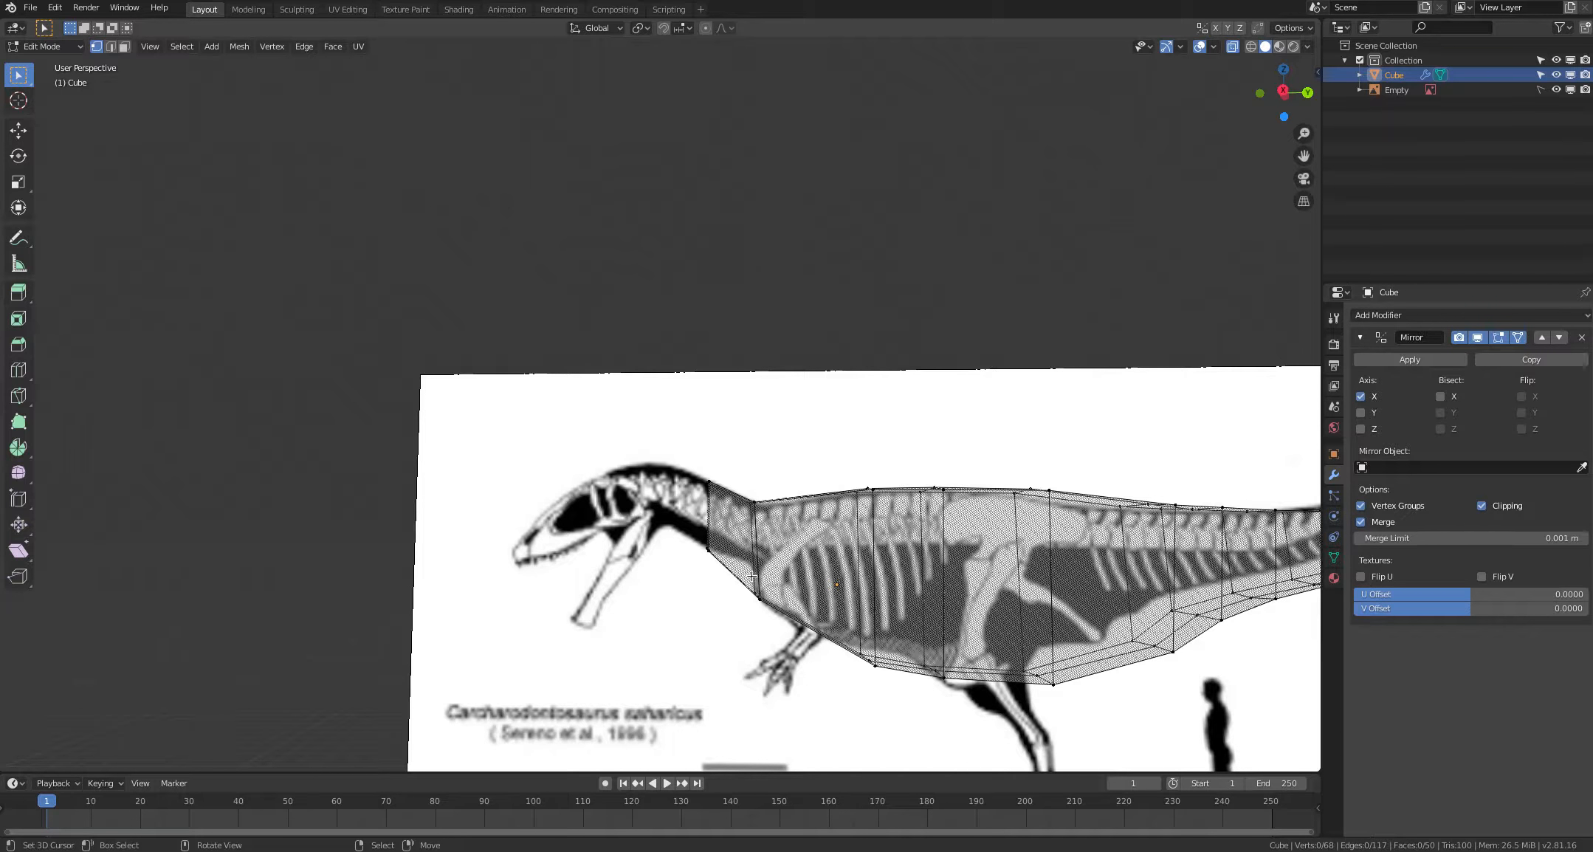
{"action": "mouse_move", "coordinate": [739, 582]}
{"action": "middle_mouse_down", "text": "shift"}
{"action": "mouse_move", "coordinate": [708, 587]}
{"action": "mouse_move", "coordinate": [761, 581]}
{"action": "mouse_move", "coordinate": [717, 599]}
{"action": "middle_mouse_up", "text": "shift"}
{"action": "key", "text": "c"}
{"action": "mouse_move", "coordinate": [717, 591]}
{"action": "left_mouse_down"}
{"action": "mouse_move", "coordinate": [714, 510]}
{"action": "mouse_move", "coordinate": [639, 544]}
{"action": "left_mouse_up"}
{"action": "right_click", "coordinate": [639, 545]}
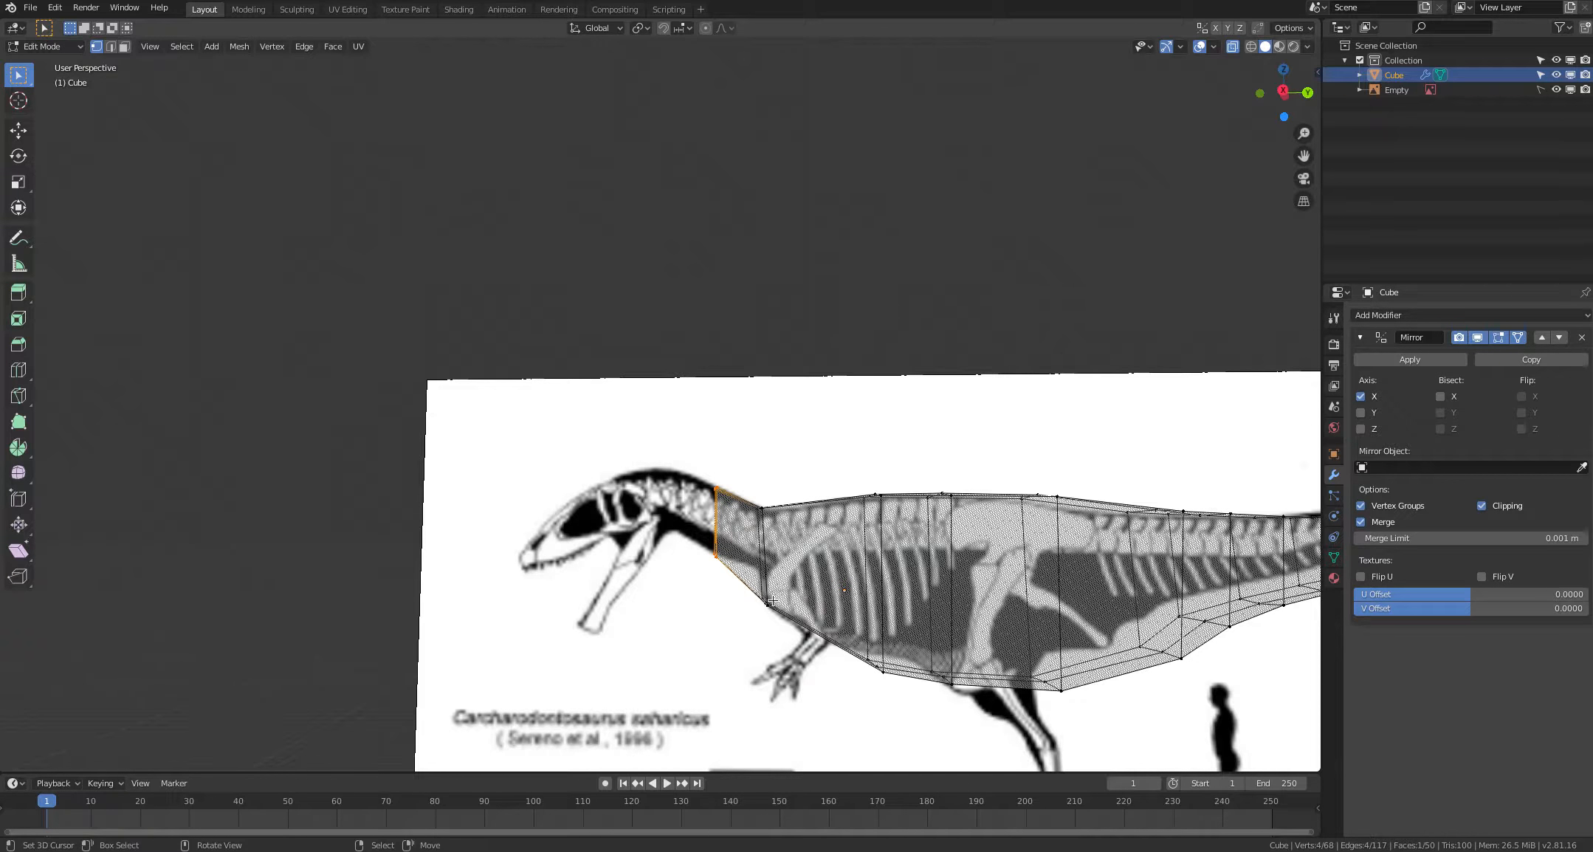
{"action": "key", "text": "e"}
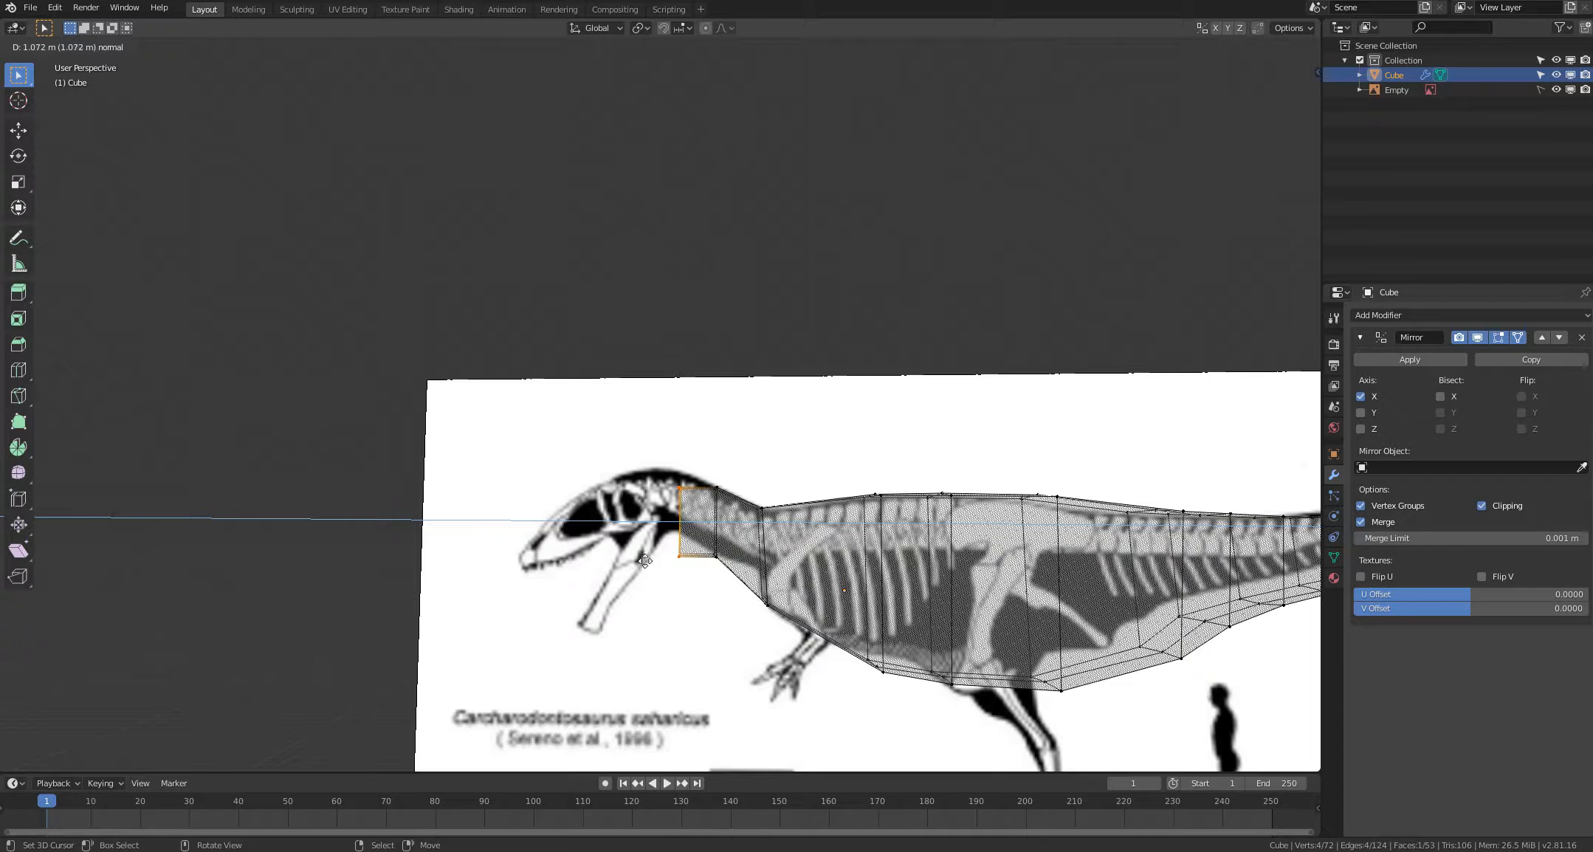
{"action": "left_click", "coordinate": [631, 585]}
{"action": "key", "text": "alt+a"}
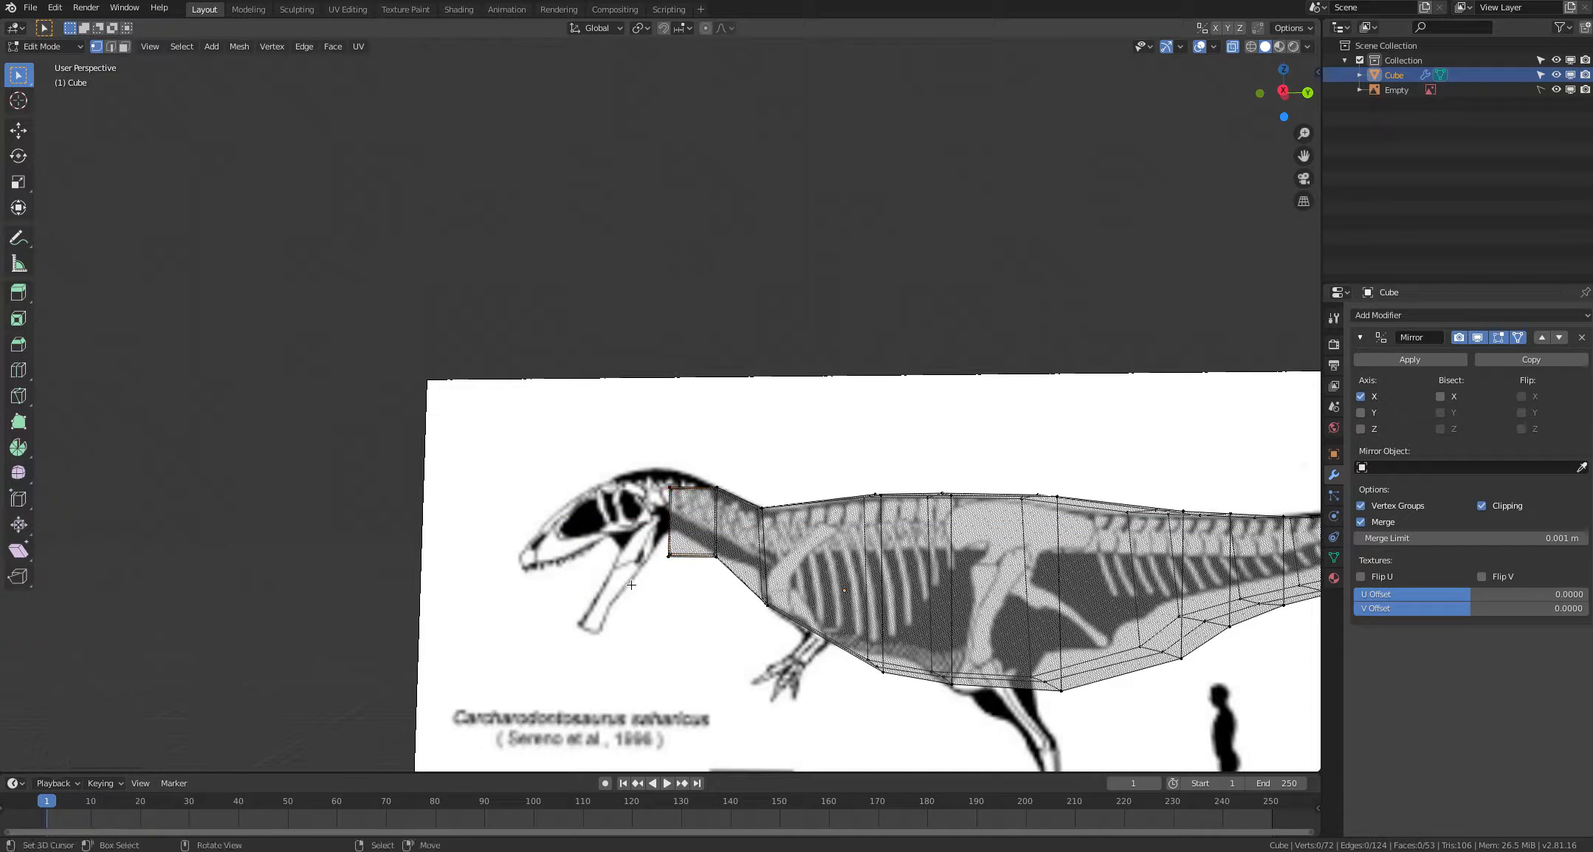
Step: Raise the upper front edge of the second neck section to the top of the reference neck
{"action": "key", "text": "c"}
{"action": "left_click", "coordinate": [669, 483]}
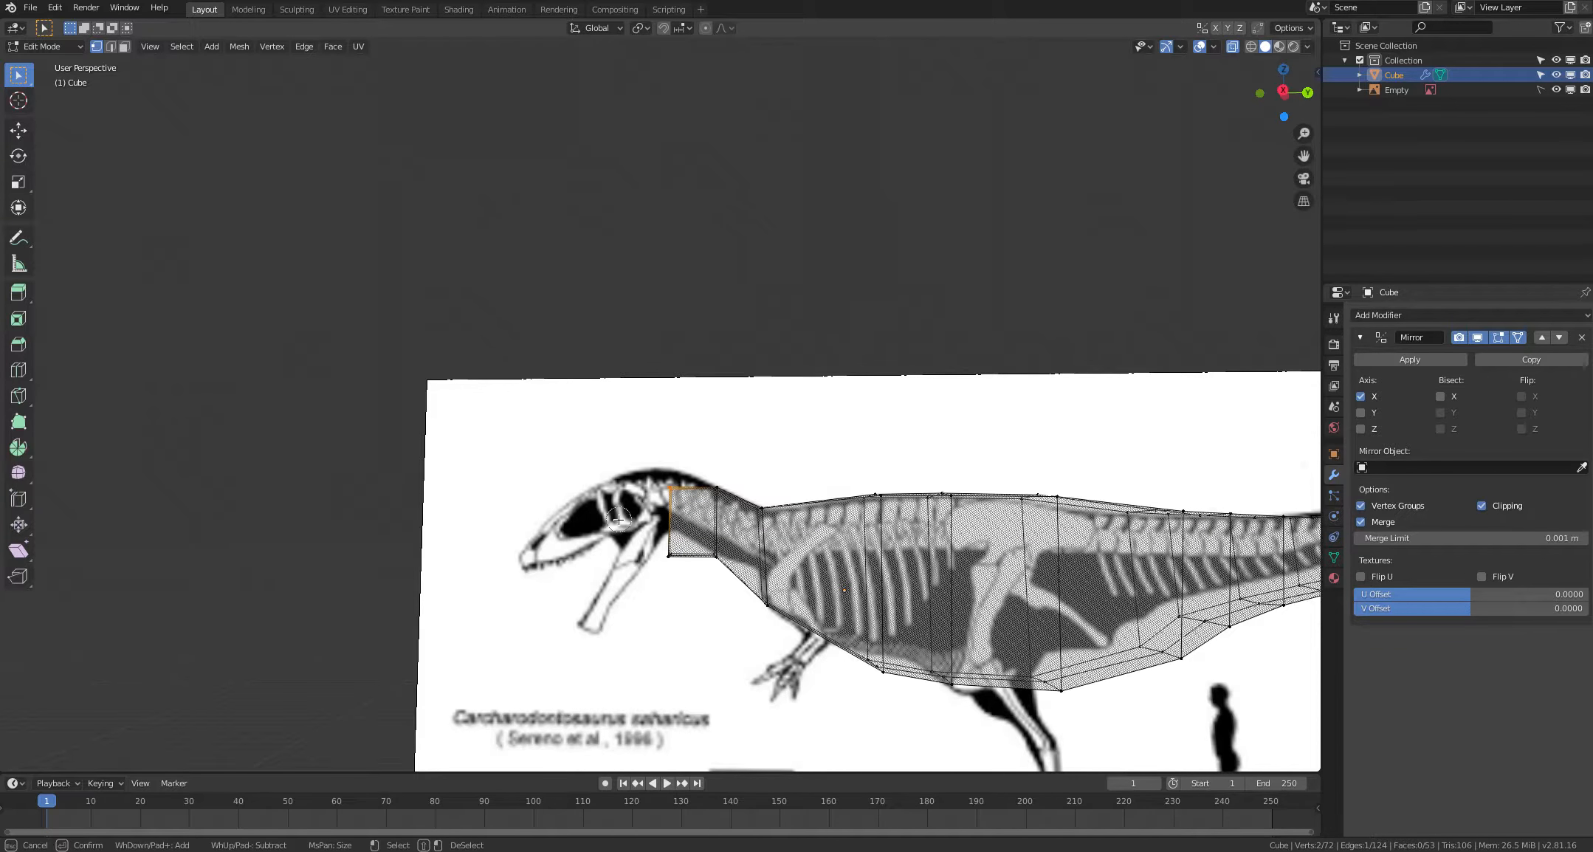
{"action": "right_click", "coordinate": [619, 505]}
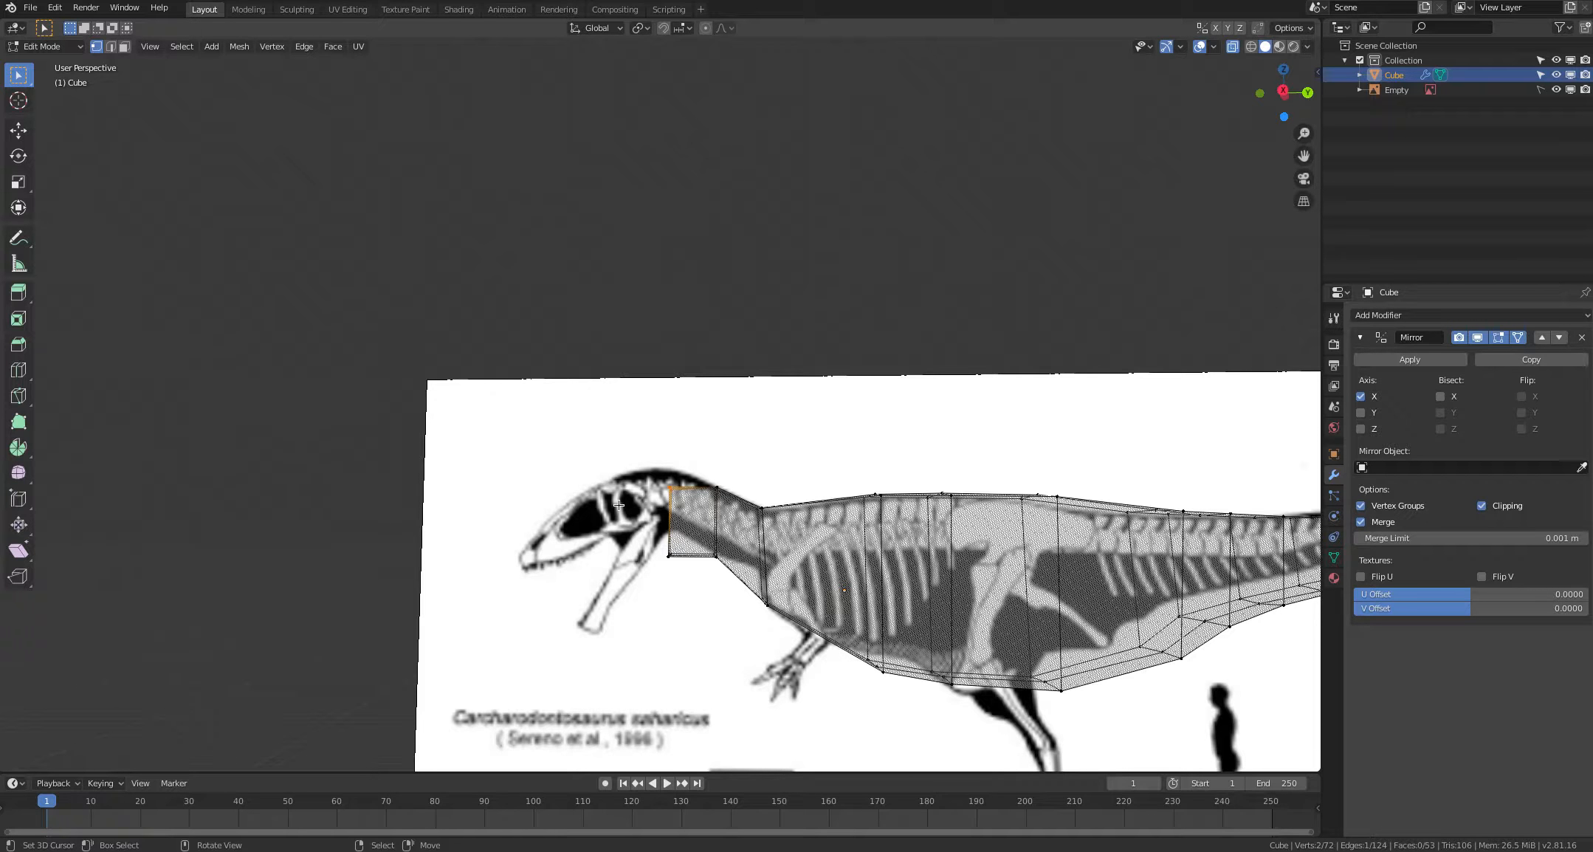
{"action": "key", "text": "g"}
{"action": "left_click", "coordinate": [624, 486]}
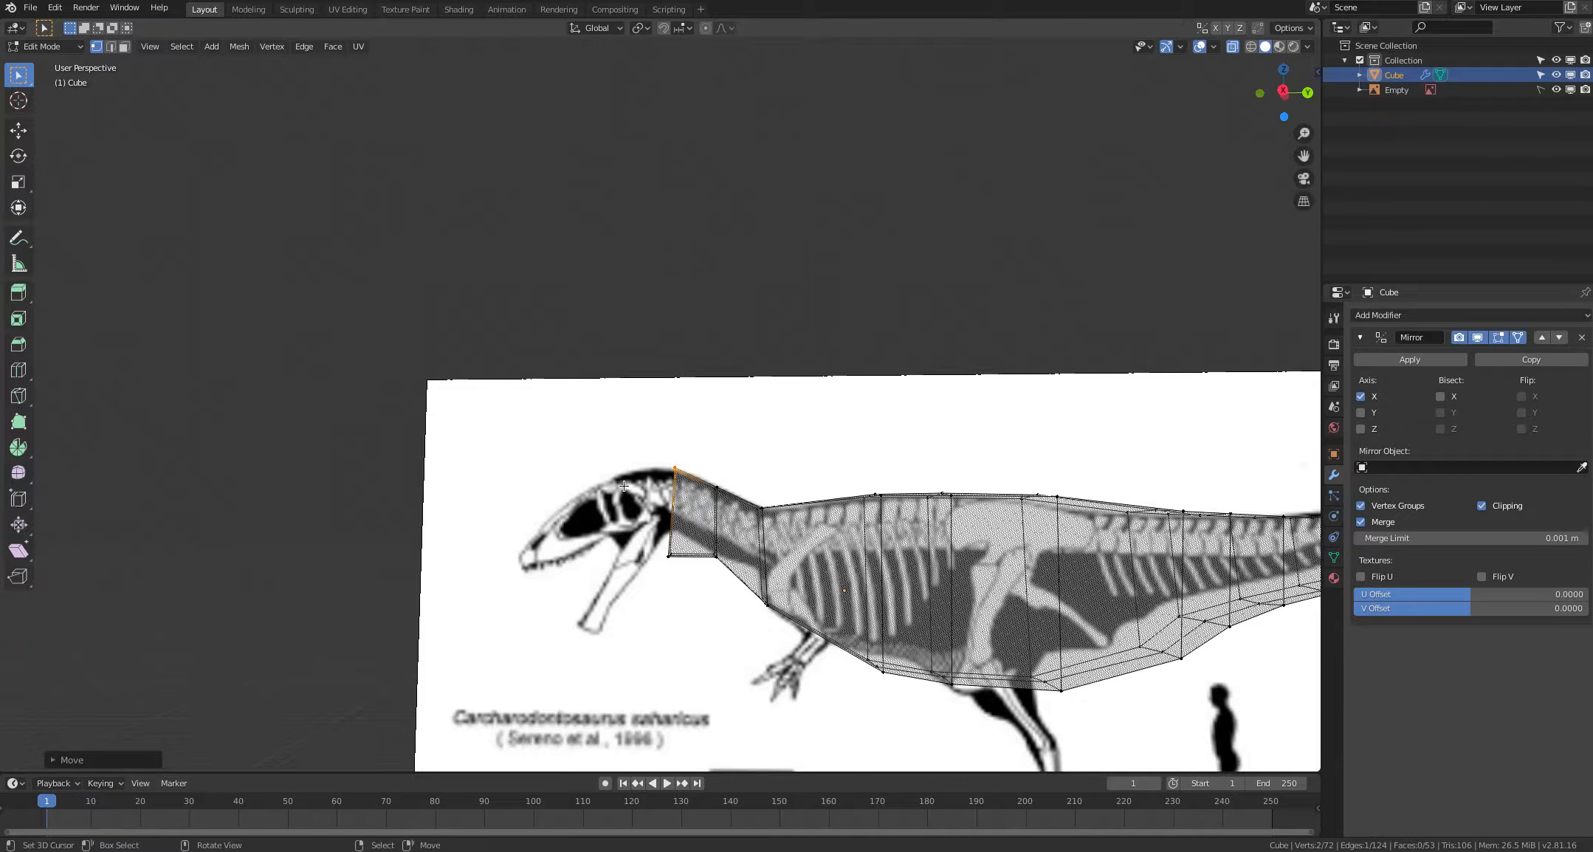
{"action": "left_click", "coordinate": [618, 529]}
Step: Raise the lower front edge of the second neck section to the underside of the reference neck
{"action": "key", "text": "c"}
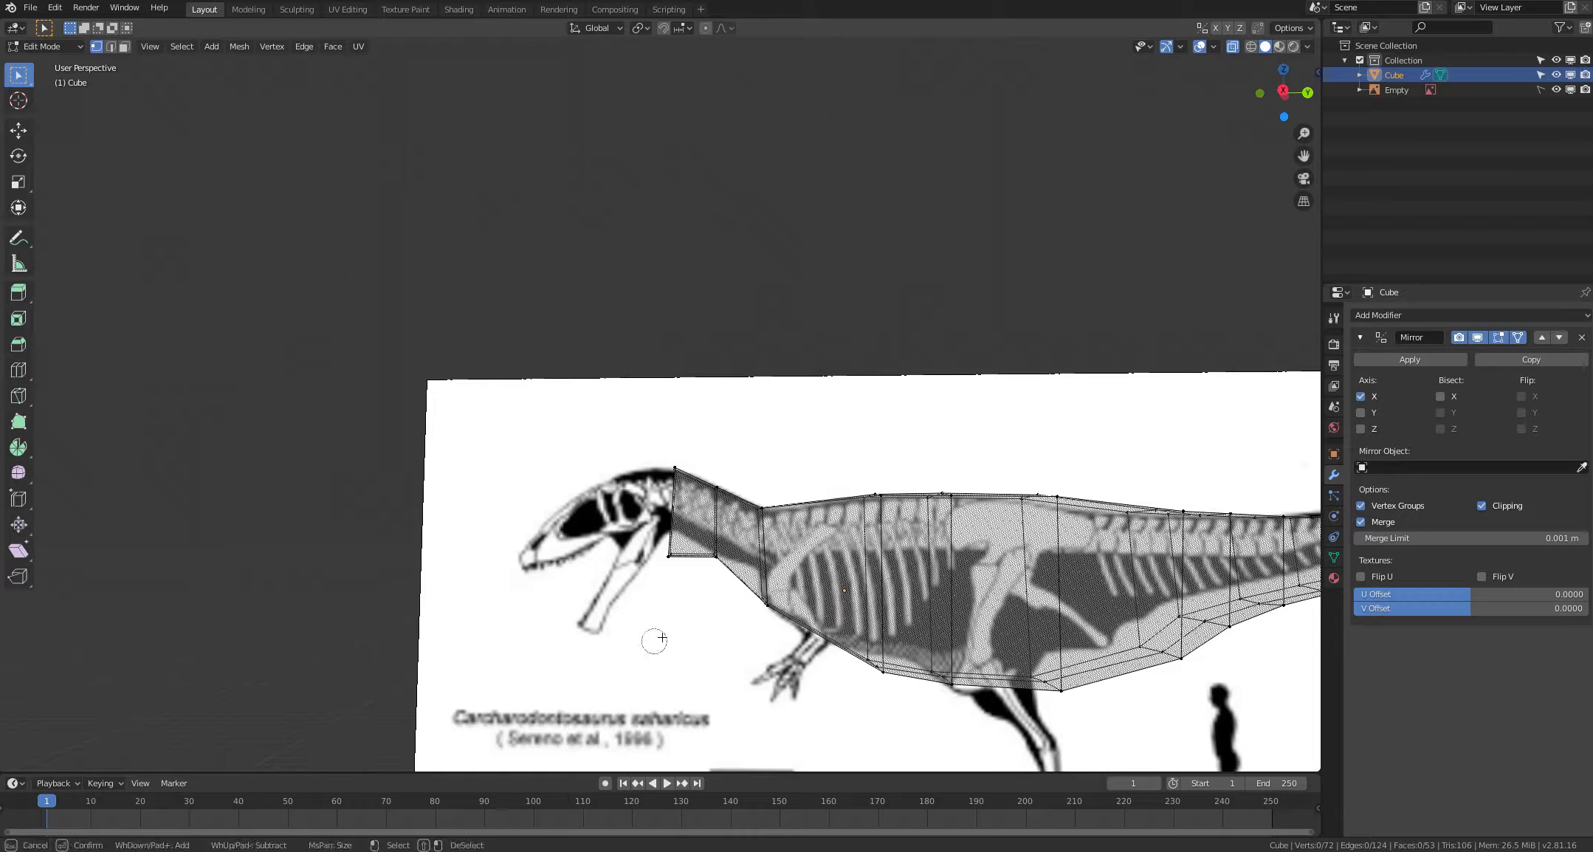
{"action": "left_click", "coordinate": [666, 562]}
{"action": "right_click", "coordinate": [609, 583]}
{"action": "key", "text": "g"}
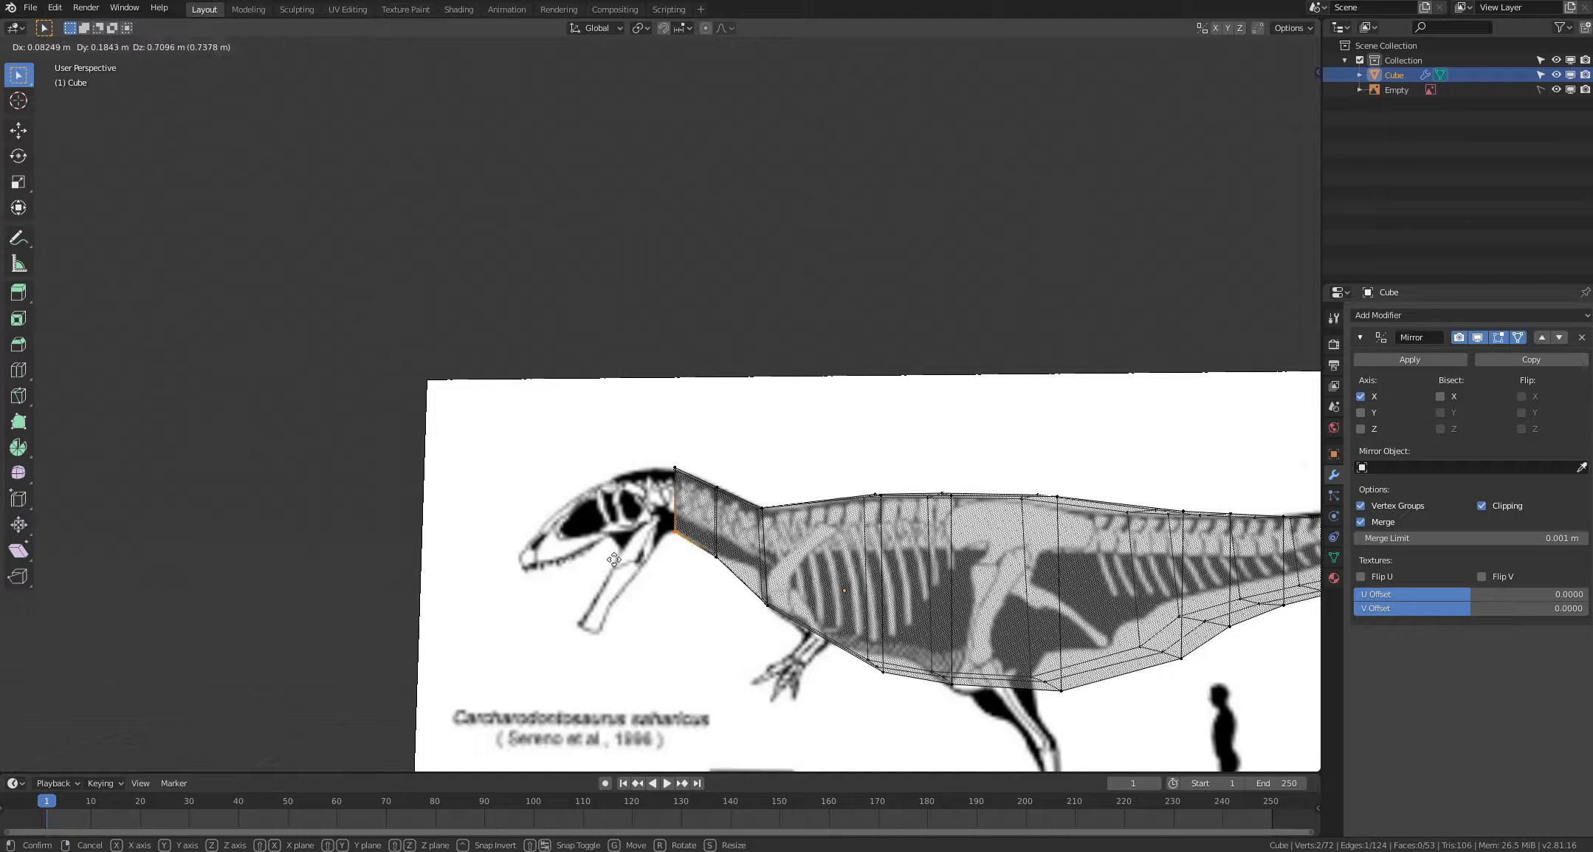
{"action": "left_click", "coordinate": [615, 576]}
{"action": "left_click", "coordinate": [616, 592]}
Step: Select the neck's front end, extrude a short third section about 0.66 m toward the skull, and deselect it
{"action": "middle_click_drag", "start_coordinate": [616, 592], "coordinate": [676, 602]}
{"action": "key", "text": "c"}
{"action": "mouse_move", "coordinate": [735, 542]}
{"action": "left_mouse_down"}
{"action": "mouse_move", "coordinate": [745, 509]}
{"action": "mouse_move", "coordinate": [694, 506]}
{"action": "left_mouse_up"}
{"action": "right_click", "coordinate": [694, 506]}
{"action": "key", "text": "e"}
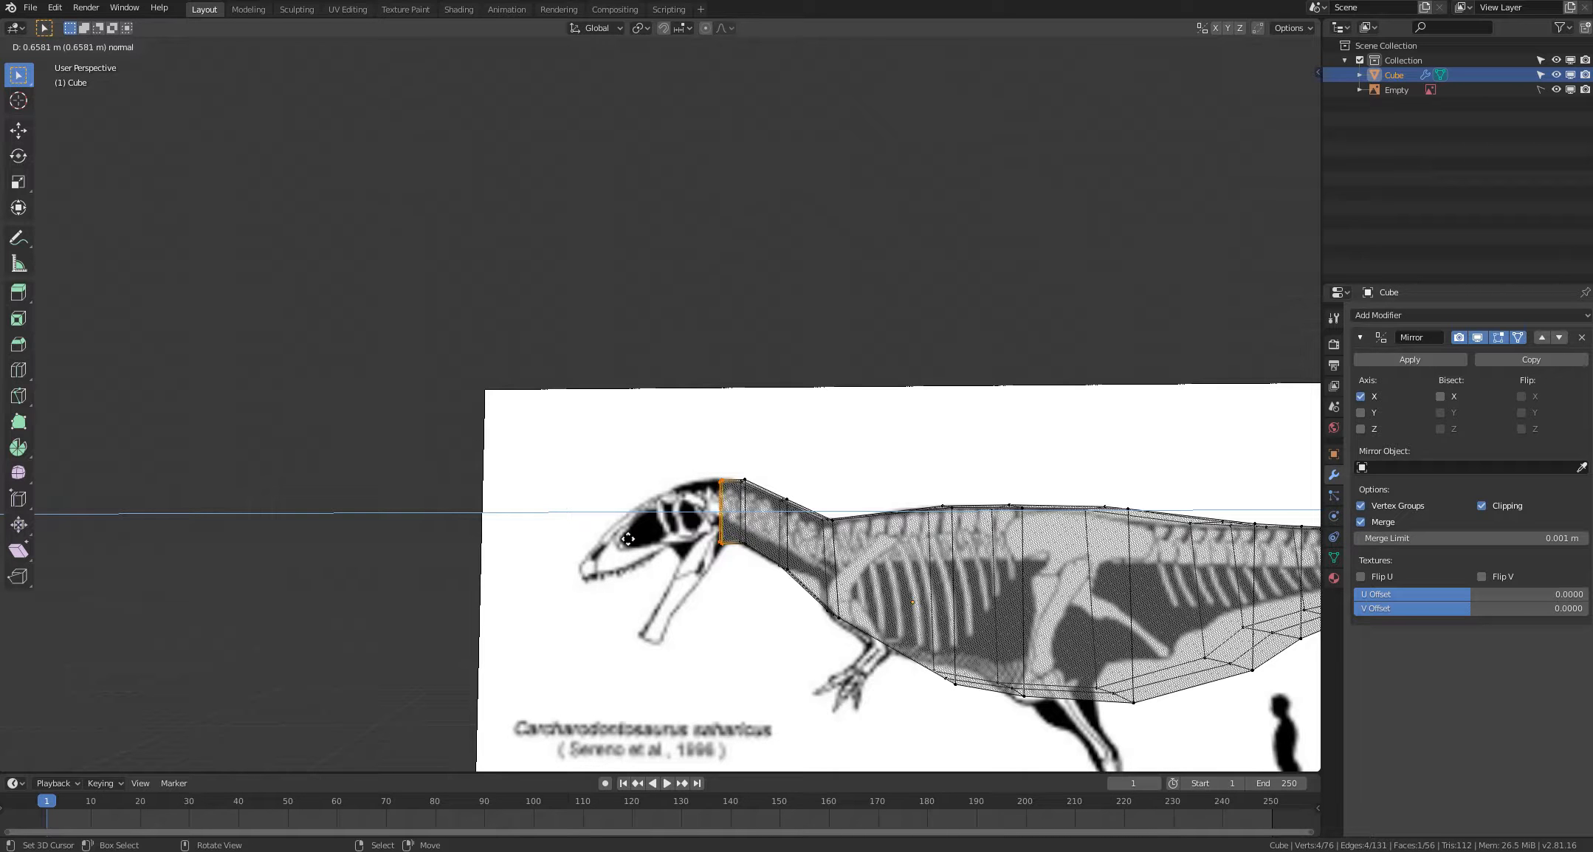
{"action": "left_click", "coordinate": [627, 539]}
{"action": "mouse_move", "coordinate": [628, 539]}
{"action": "middle_mouse_down"}
{"action": "mouse_move", "coordinate": [619, 557]}
{"action": "mouse_move", "coordinate": [647, 548]}
{"action": "middle_mouse_up"}
{"action": "left_click", "coordinate": [624, 554]}
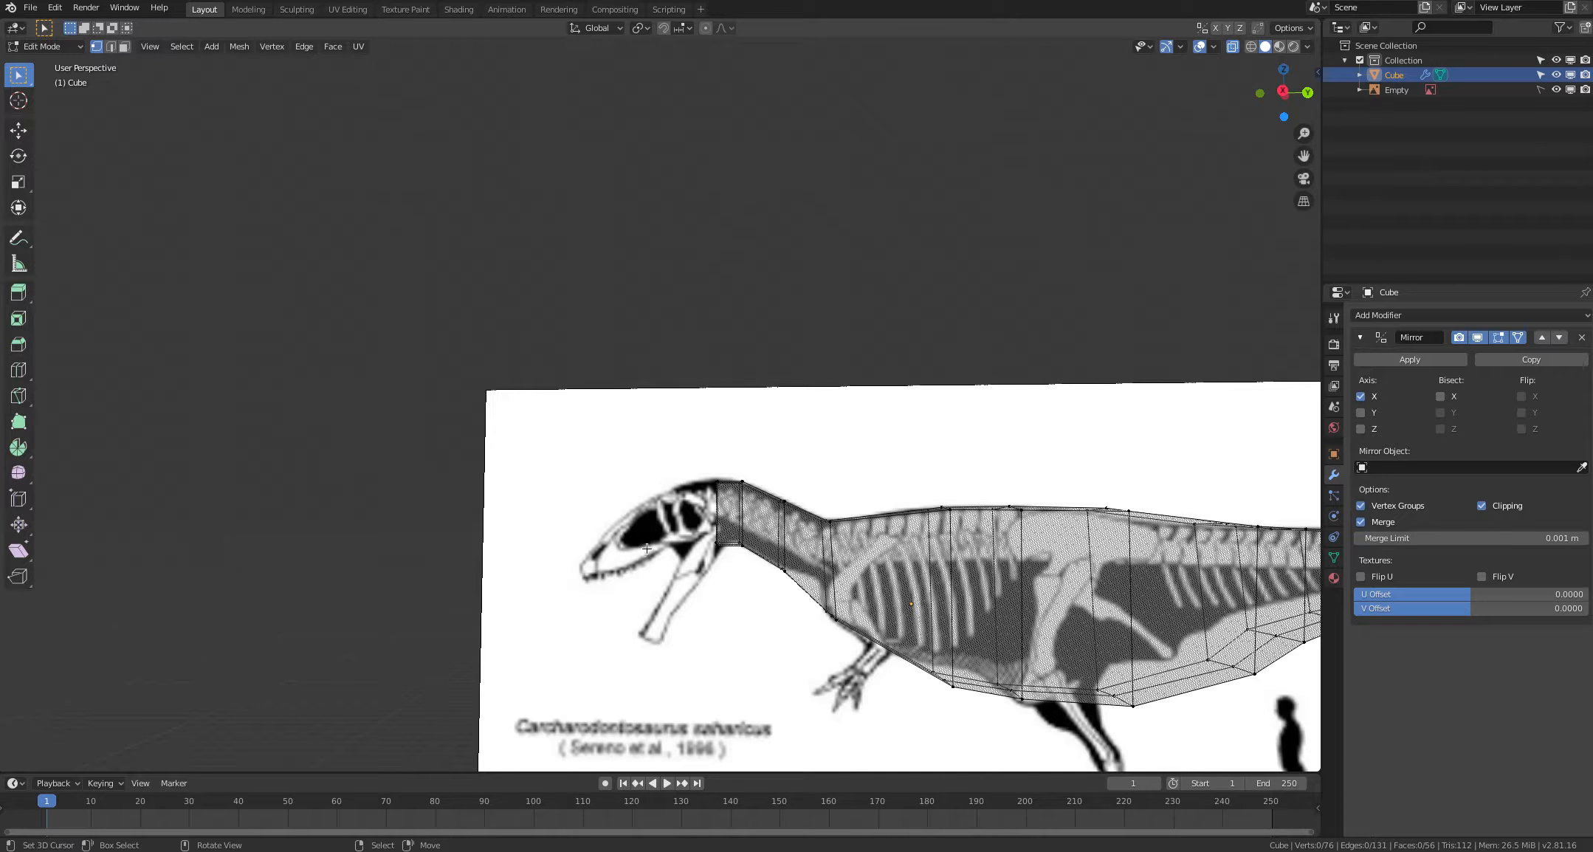
Step: Raise the upper front edge of the third neck section slightly at the back of the skull, and deselect it
{"action": "key", "text": "c"}
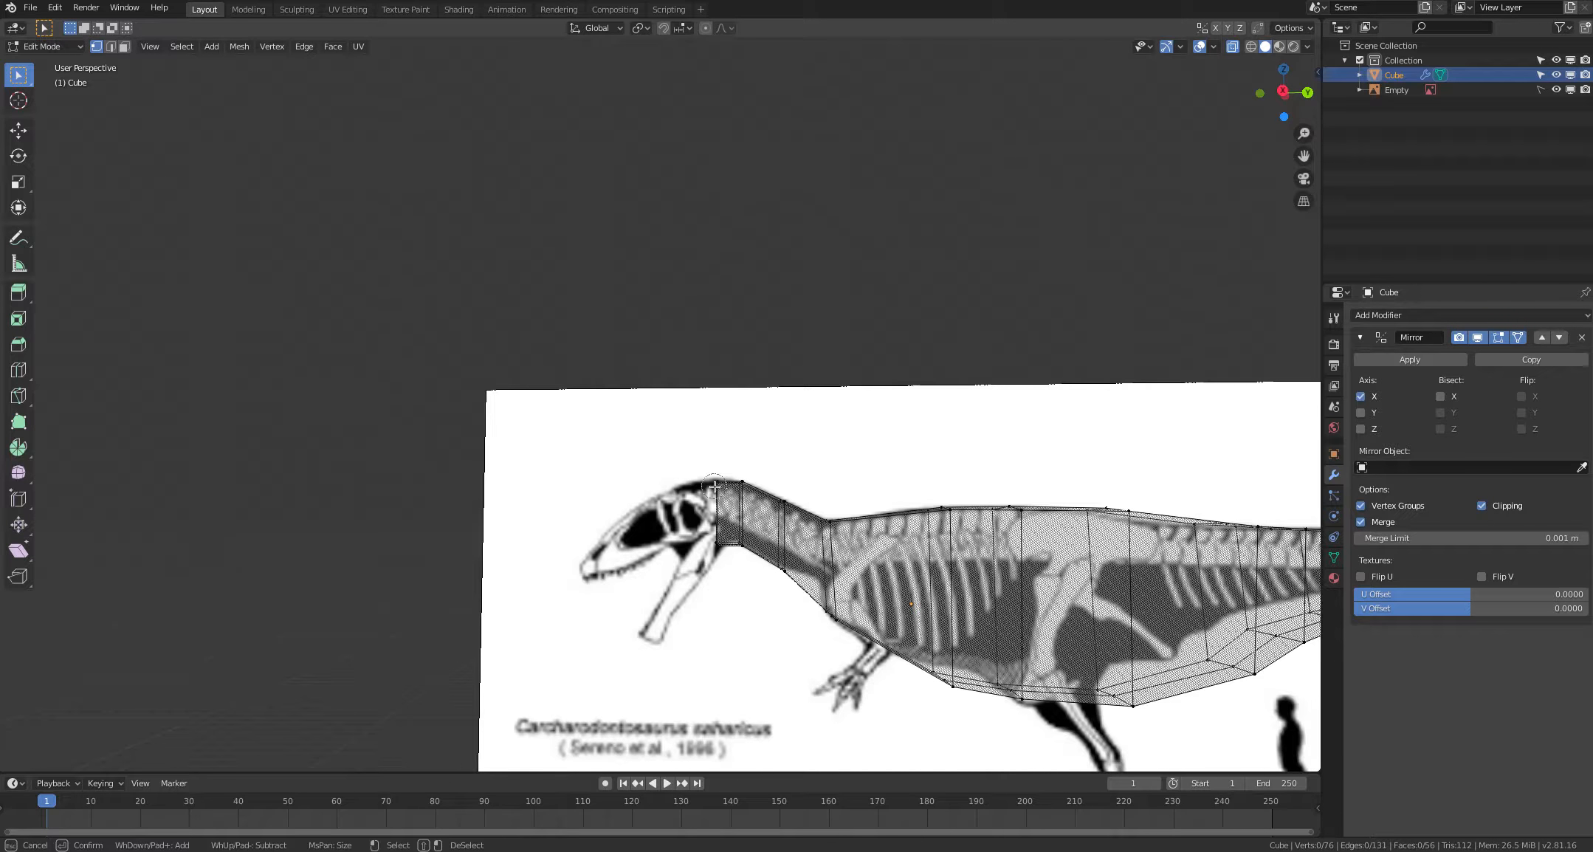
{"action": "left_click", "coordinate": [714, 487]}
{"action": "key", "text": "Escape"}
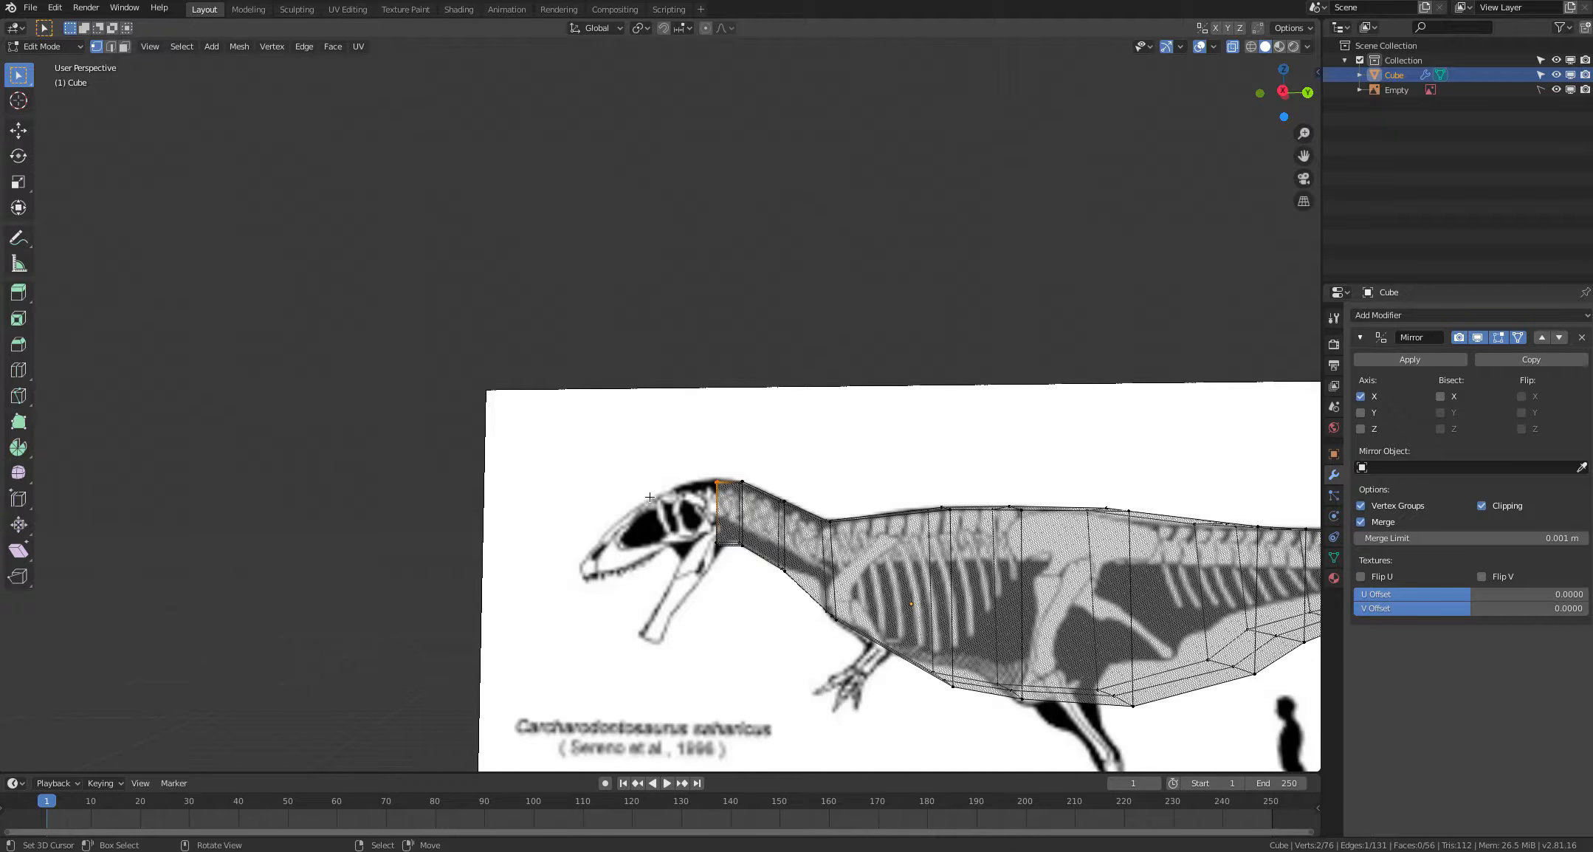
{"action": "key", "text": "g"}
{"action": "left_click", "coordinate": [650, 491]}
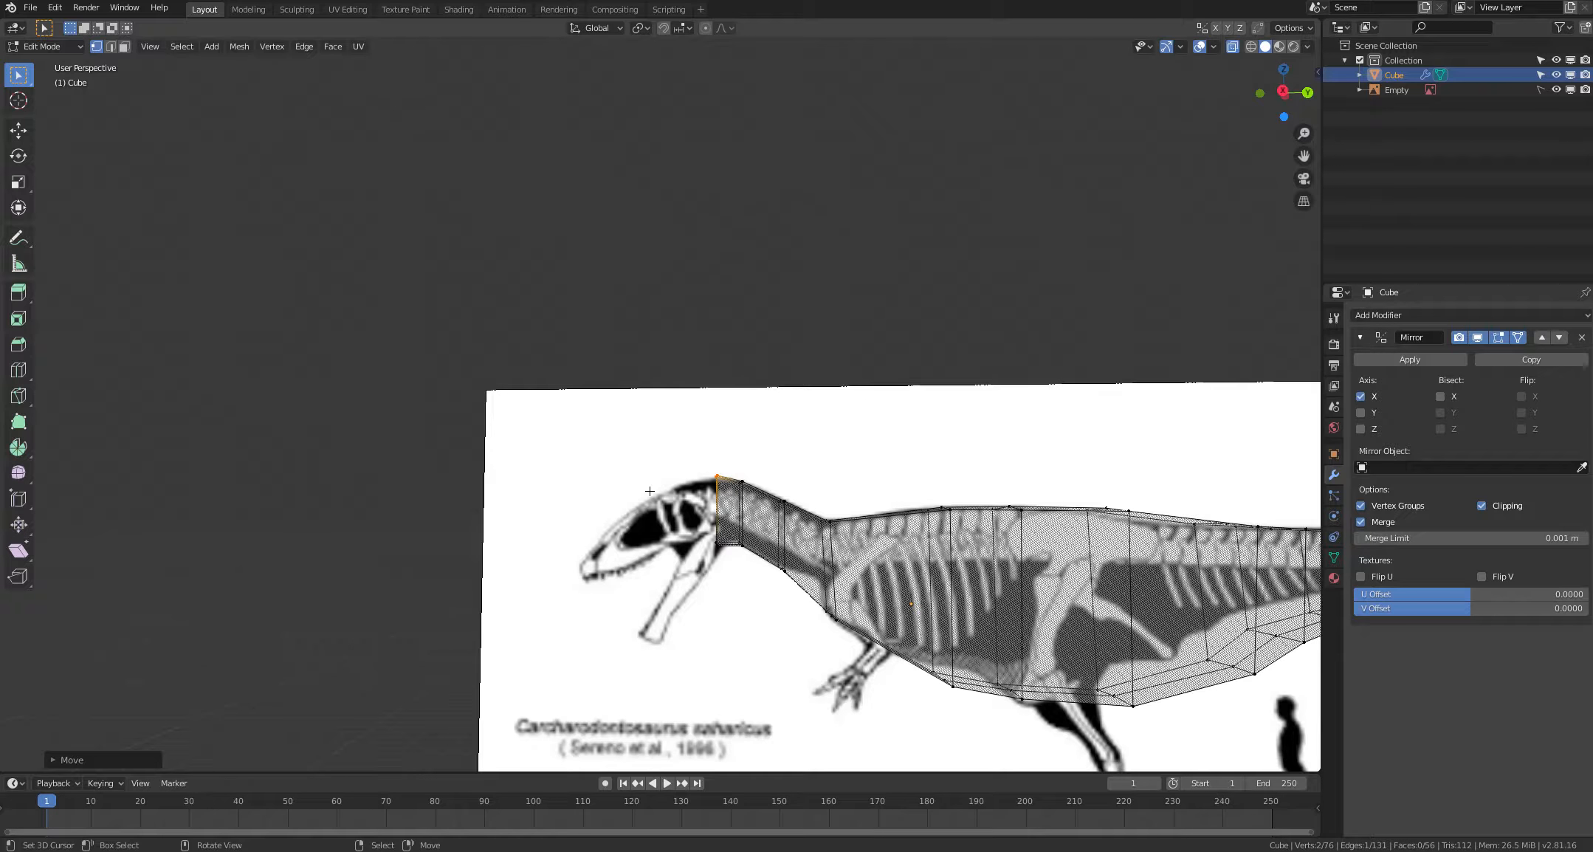
{"action": "key", "text": "alt+a"}
Step: Lower the bottom front edge of the third neck section about 0.50 m toward the jaw, and deselect it
{"action": "middle_click_drag", "start_coordinate": [647, 520], "coordinate": [641, 479], "text": "shift"}
{"action": "key", "text": "c"}
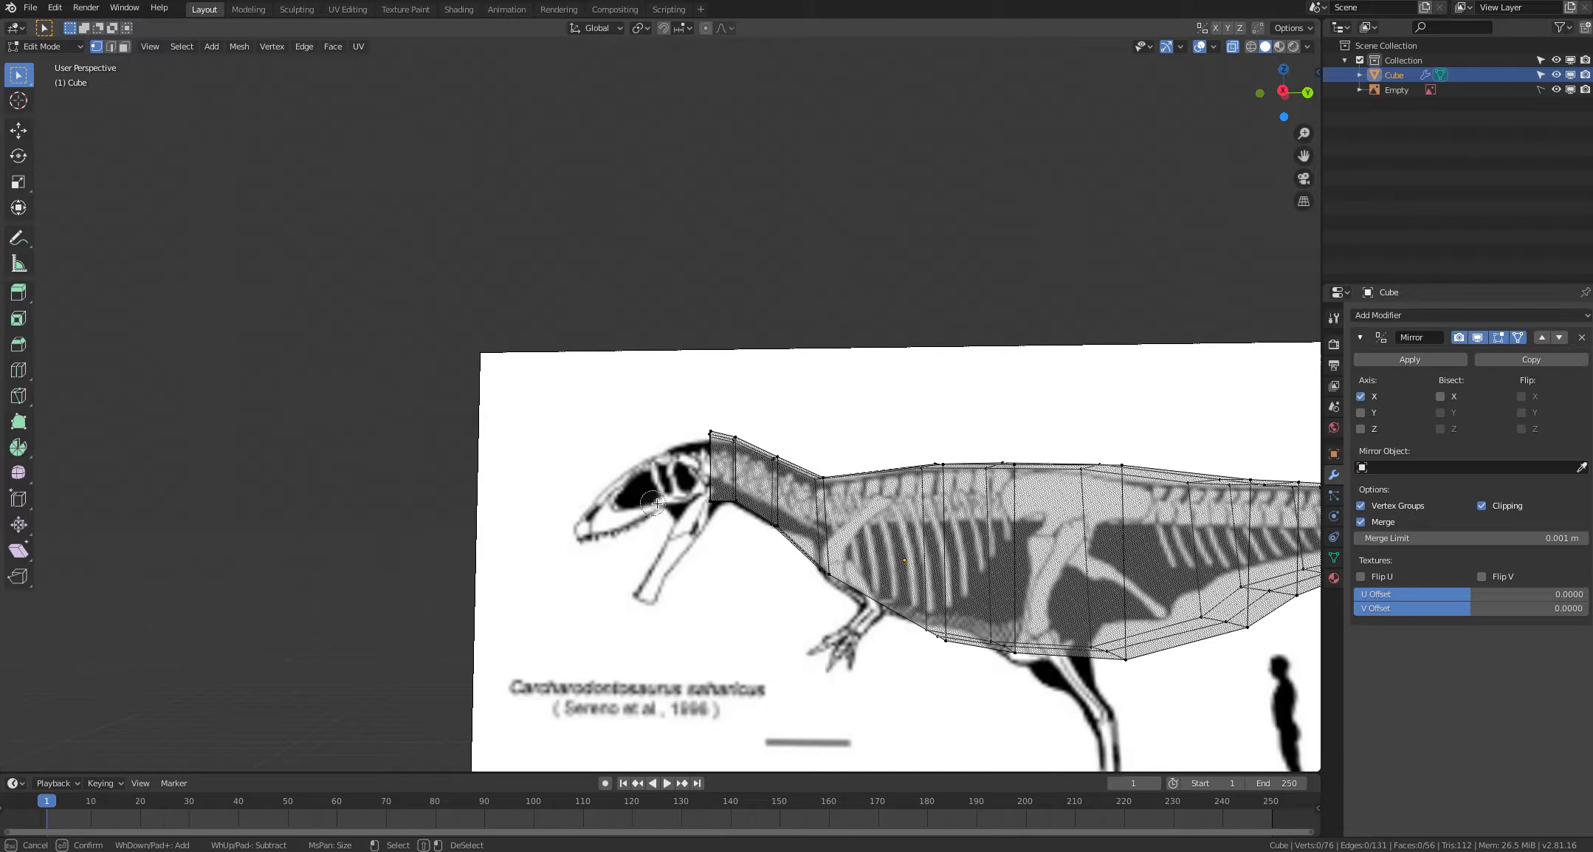
{"action": "left_click", "coordinate": [705, 507]}
{"action": "key", "text": "Escape"}
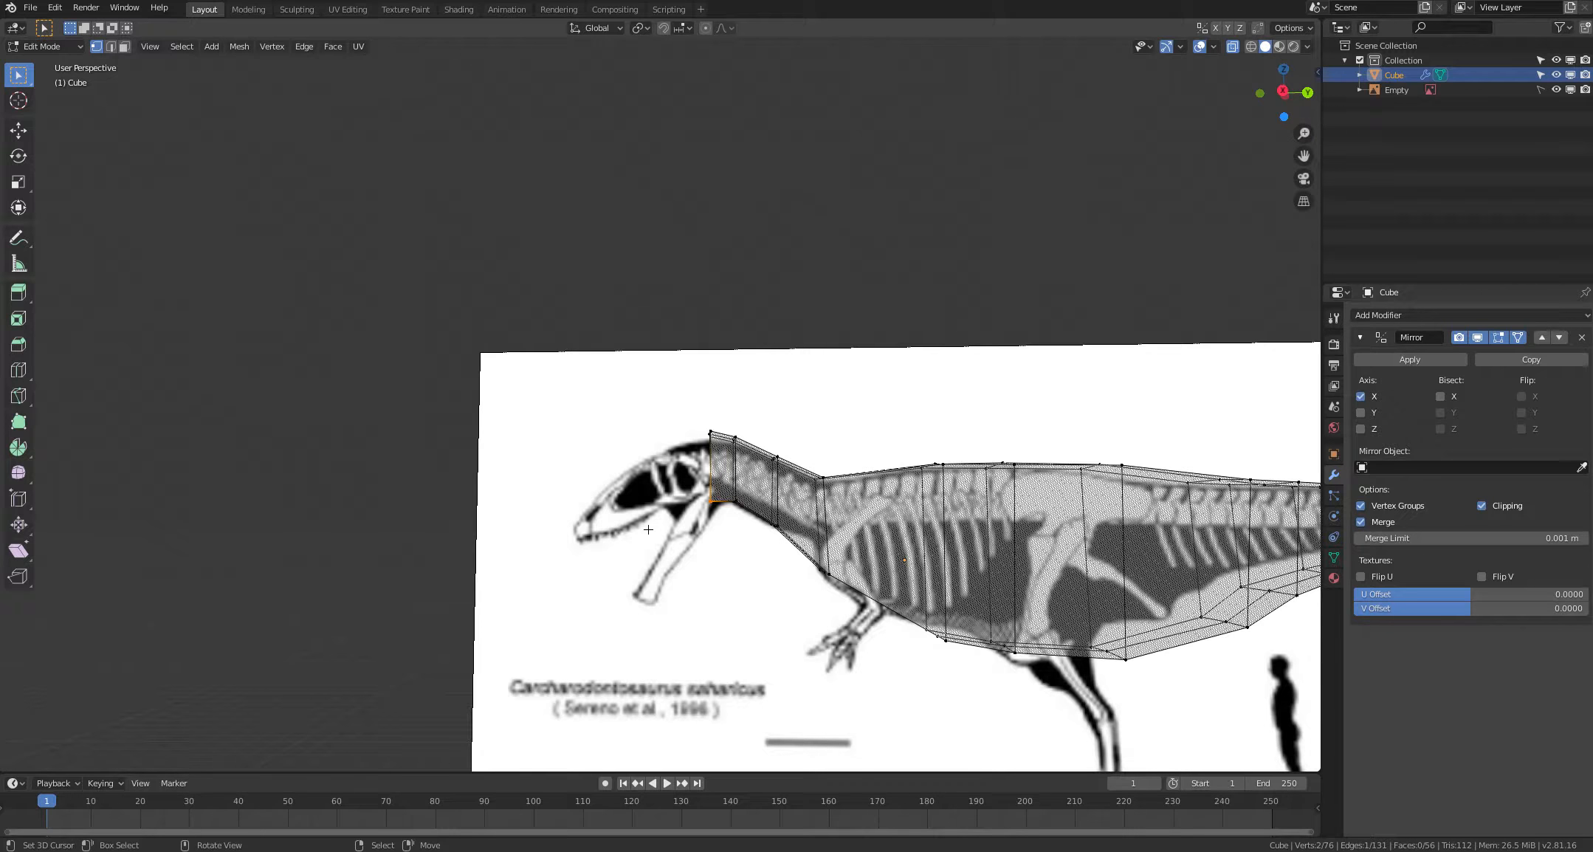
{"action": "key", "text": "g"}
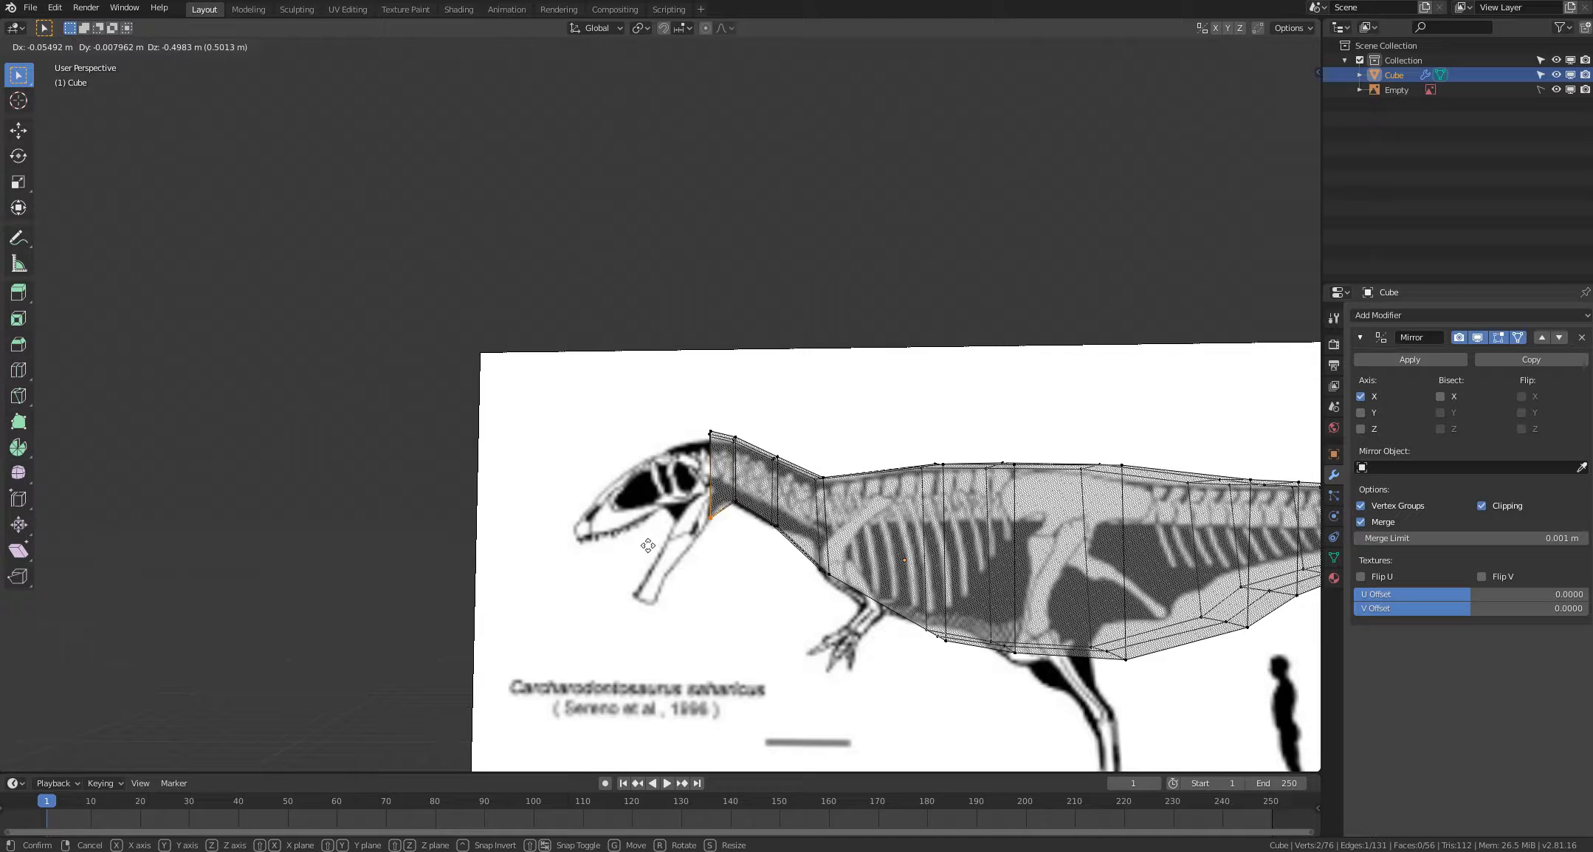
{"action": "left_click", "coordinate": [648, 546]}
{"action": "key", "text": "alt+a"}
{"action": "middle_click_drag", "start_coordinate": [632, 541], "coordinate": [628, 546]}
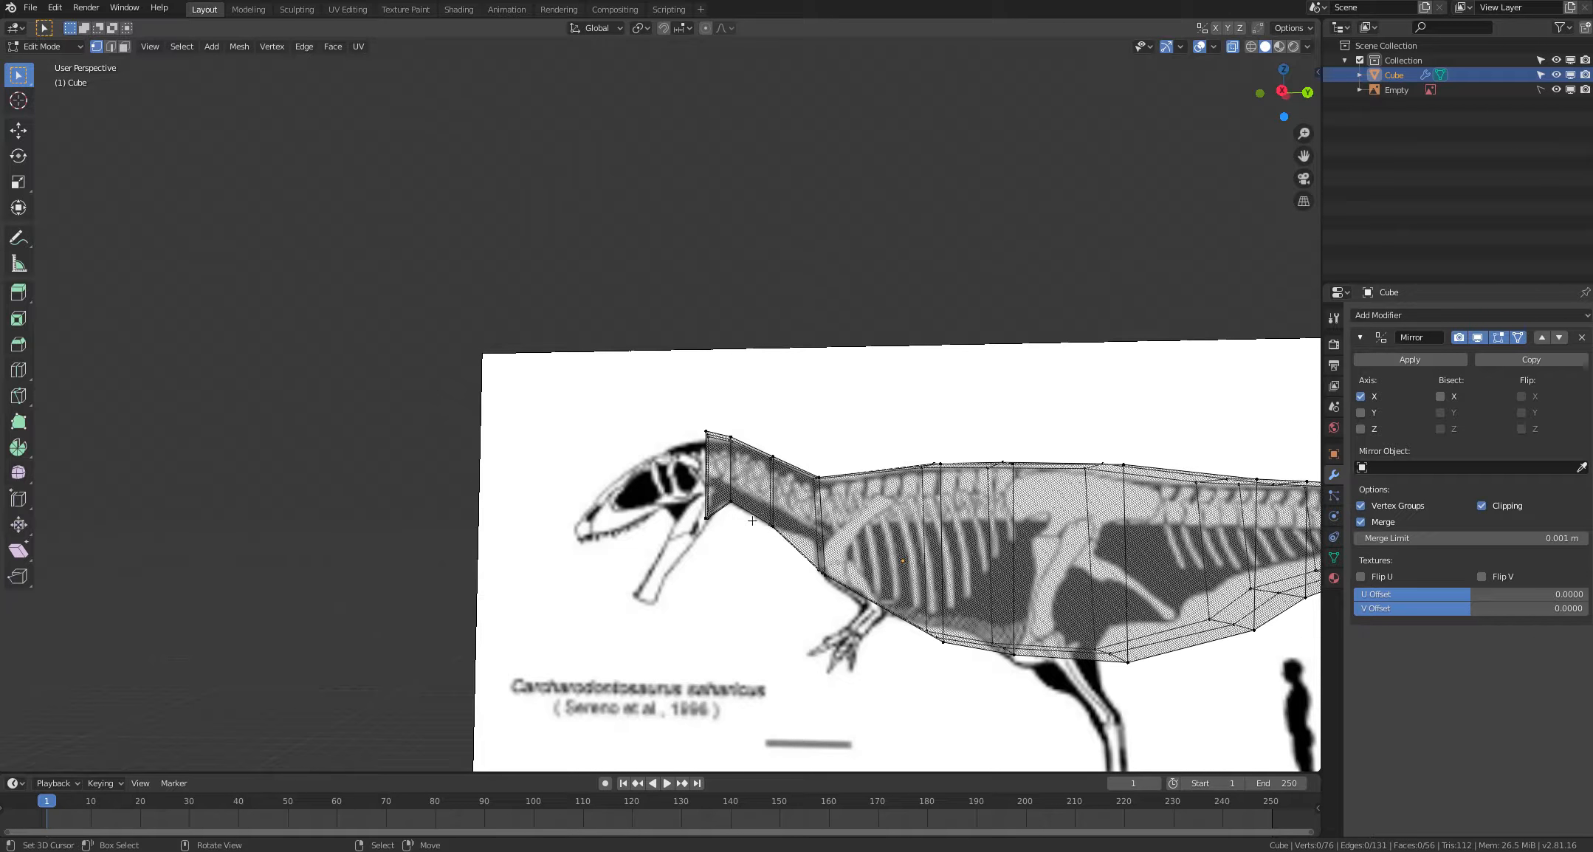
{"action": "middle_click_drag", "start_coordinate": [733, 497], "coordinate": [768, 545]}
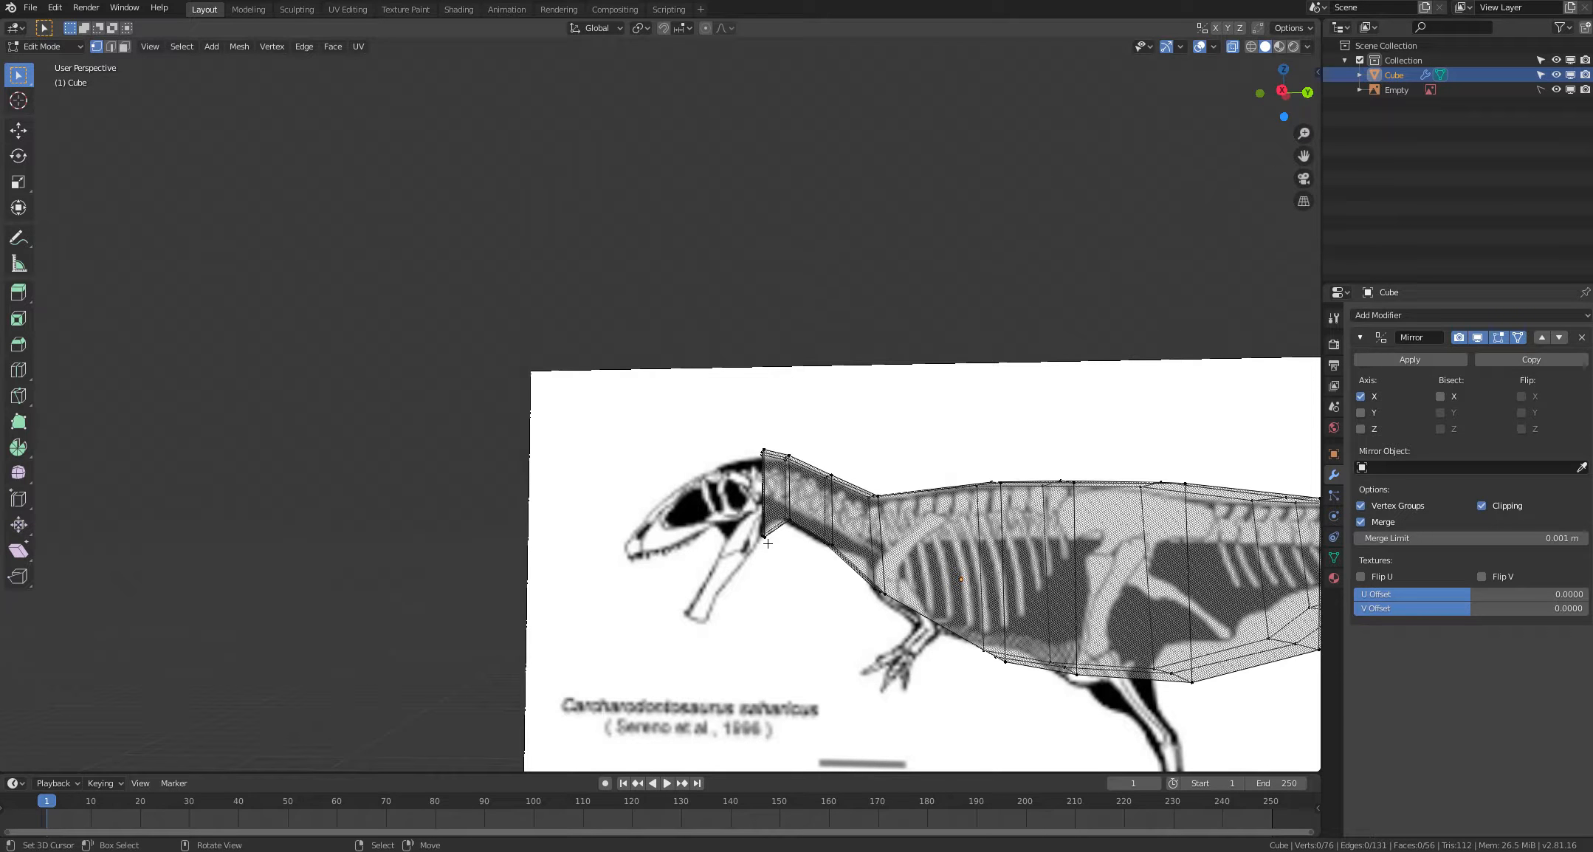
{"action": "scroll", "coordinate": [735, 517], "scroll_direction": "down", "scroll_amount": 1}
{"action": "middle_click_drag", "start_coordinate": [735, 516], "coordinate": [717, 519], "text": "shift"}
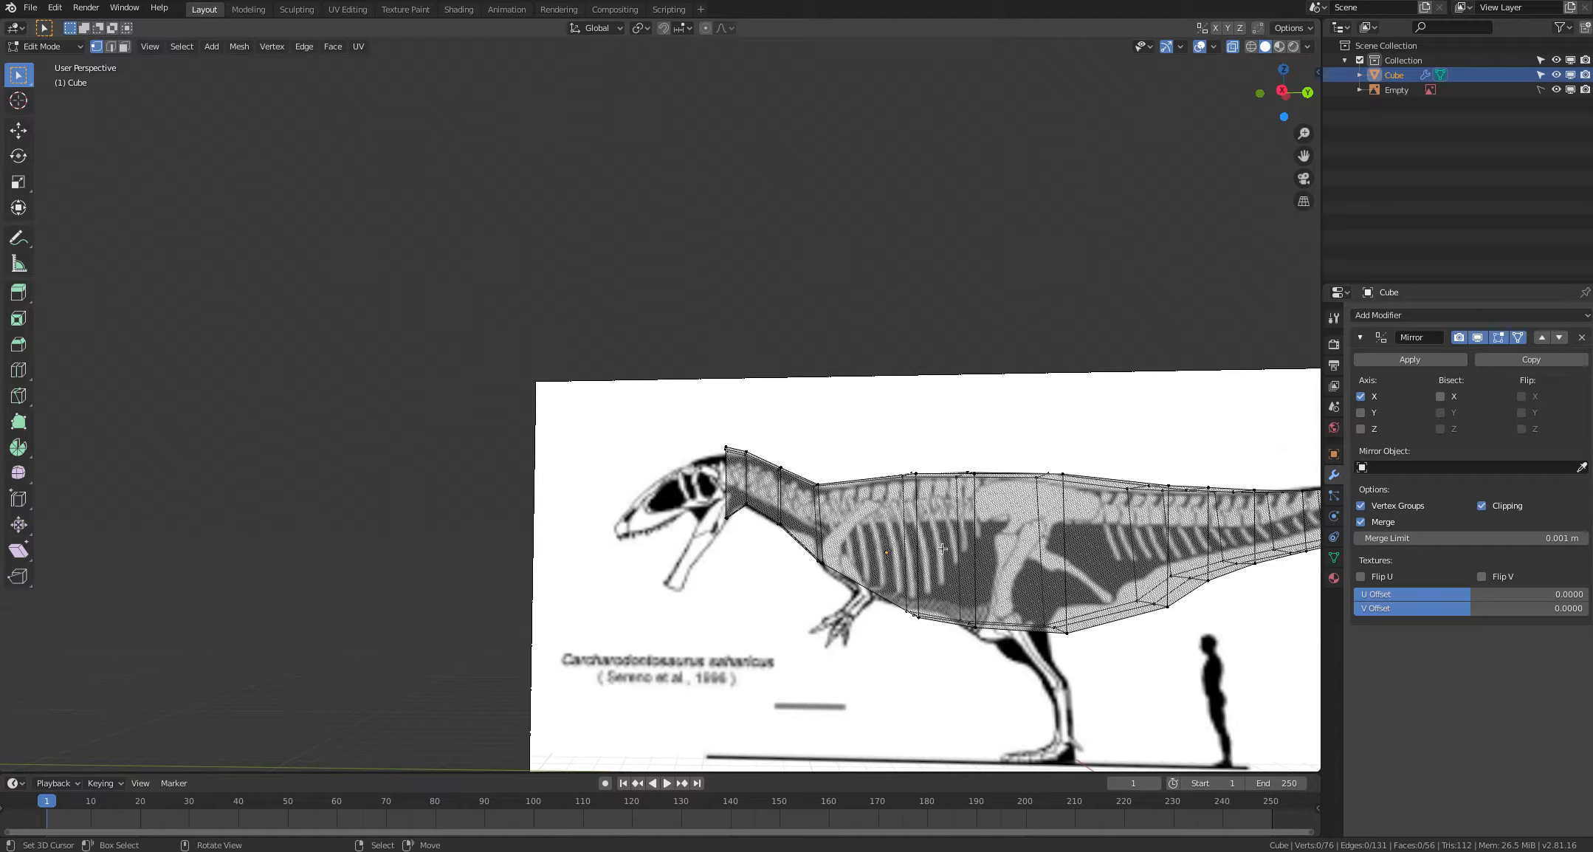
{"action": "middle_click_drag", "start_coordinate": [927, 595], "coordinate": [932, 598]}
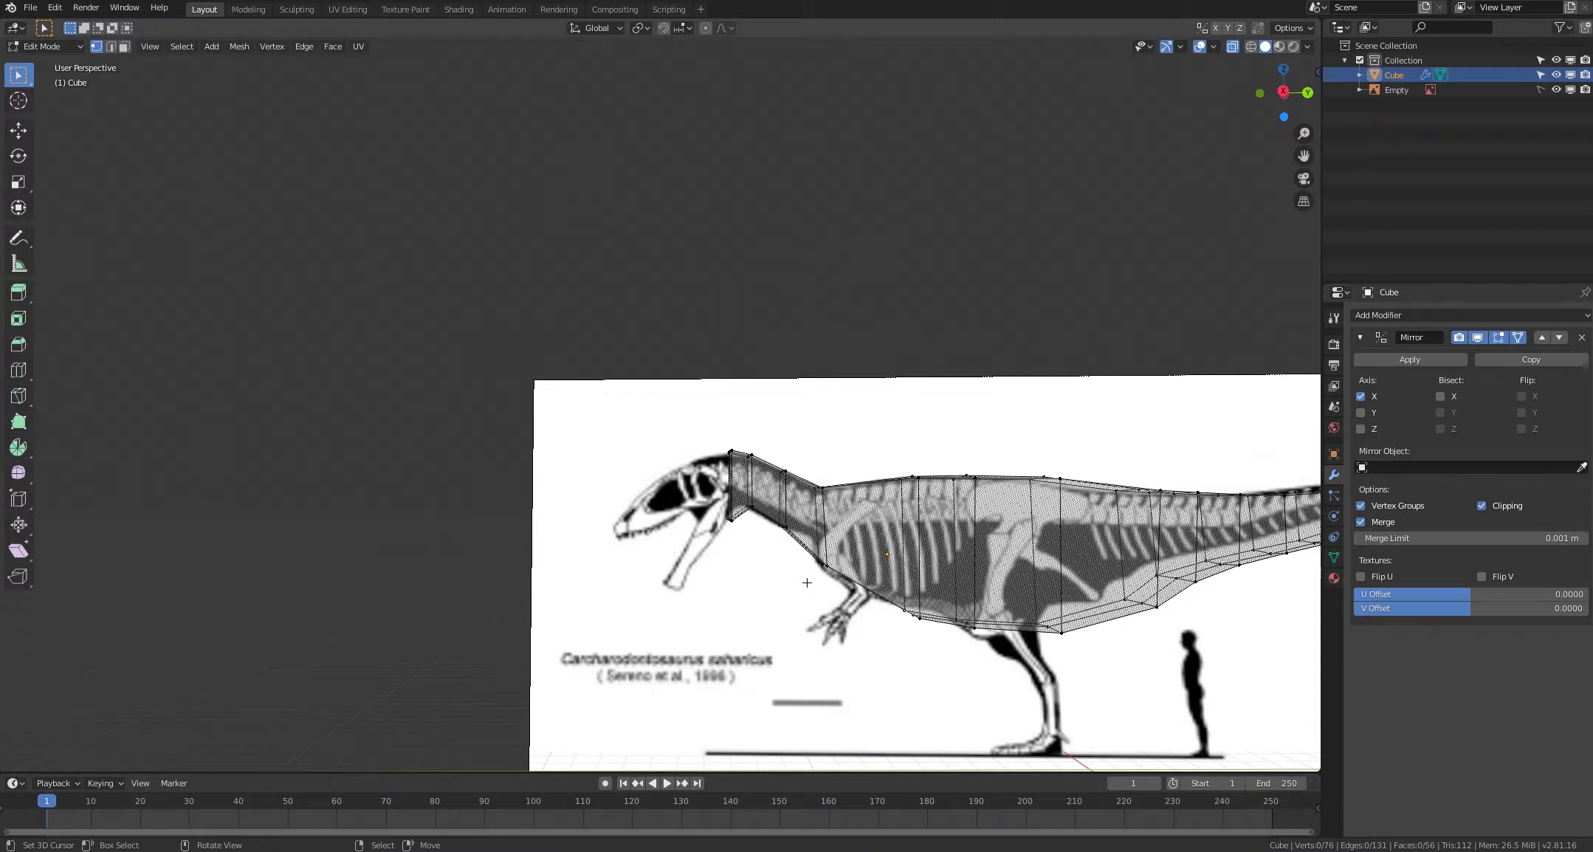
Step: Cut an edge loop lengthwise along the neck, body and tail, slide it down by a factor of about 0.30, and deselect it
{"action": "middle_click_drag", "start_coordinate": [807, 583], "coordinate": [761, 561]}
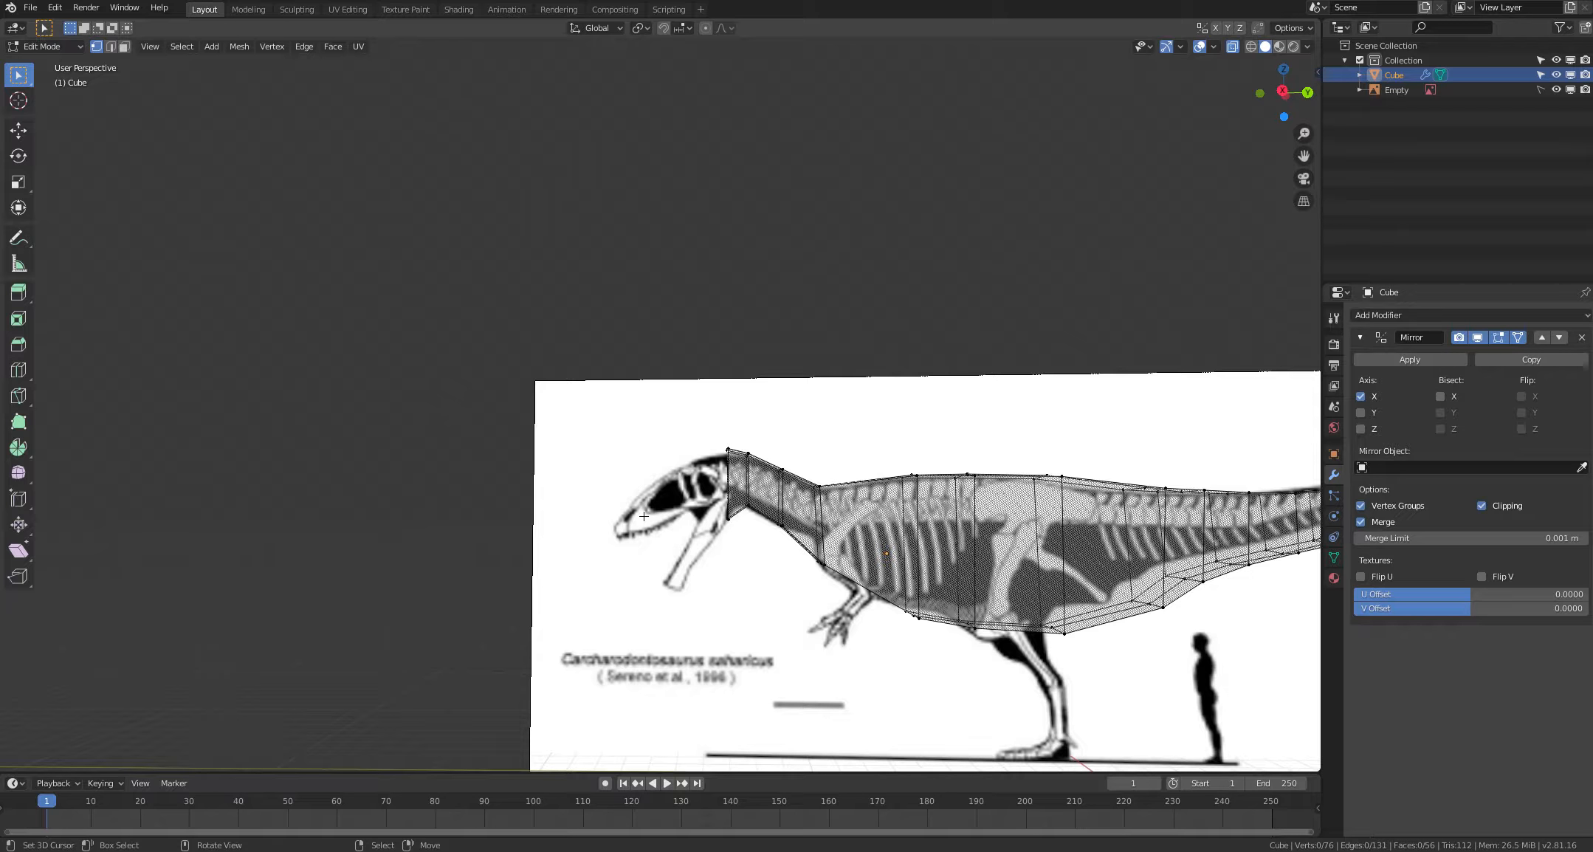
{"action": "key", "text": "ctrl+r"}
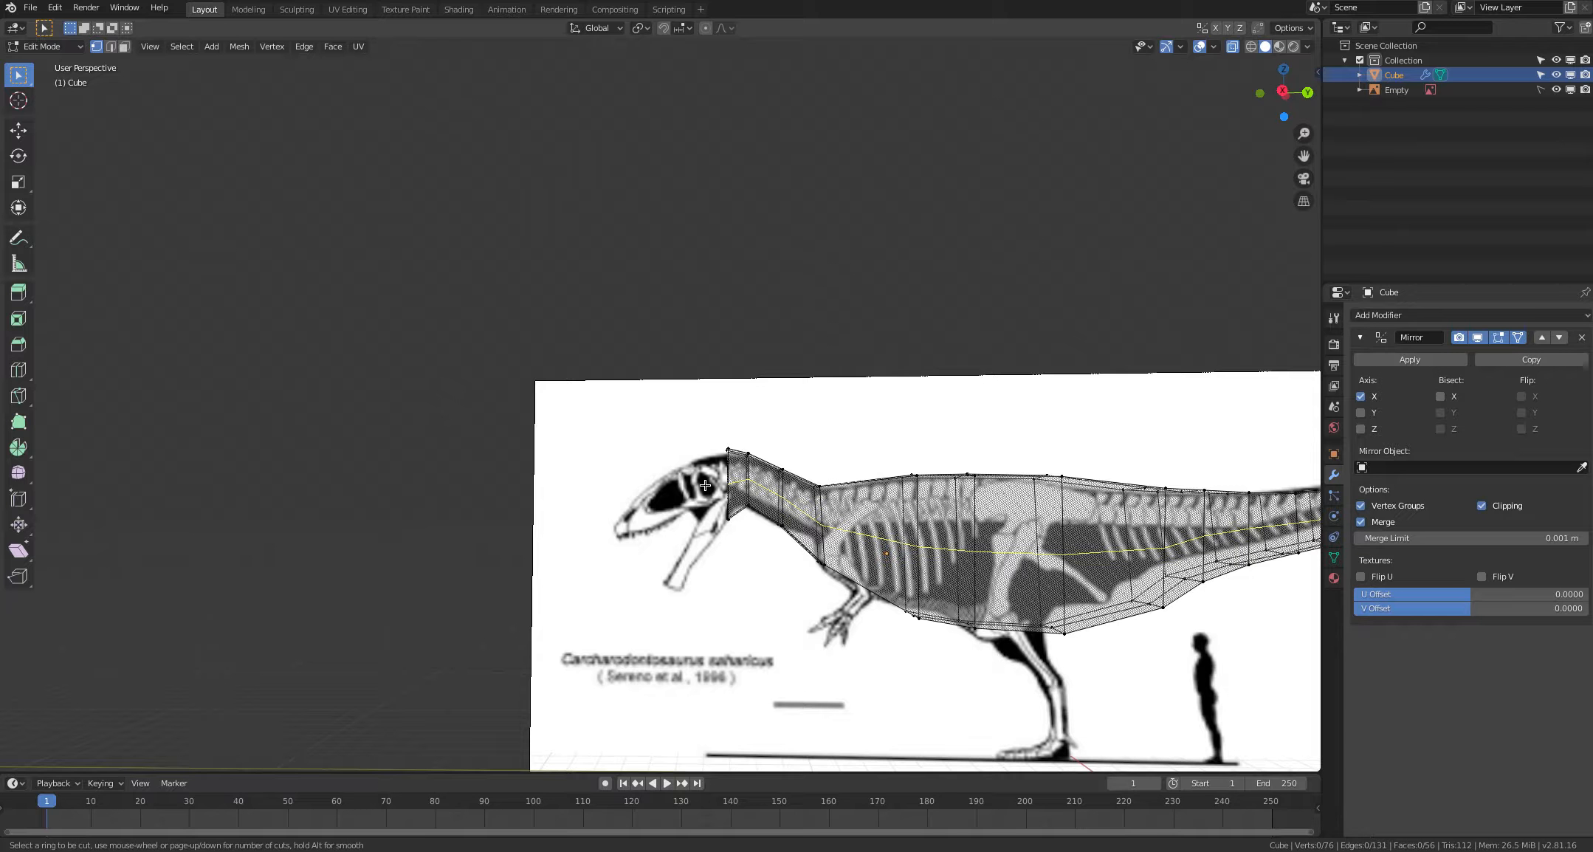
{"action": "left_click", "coordinate": [727, 484]}
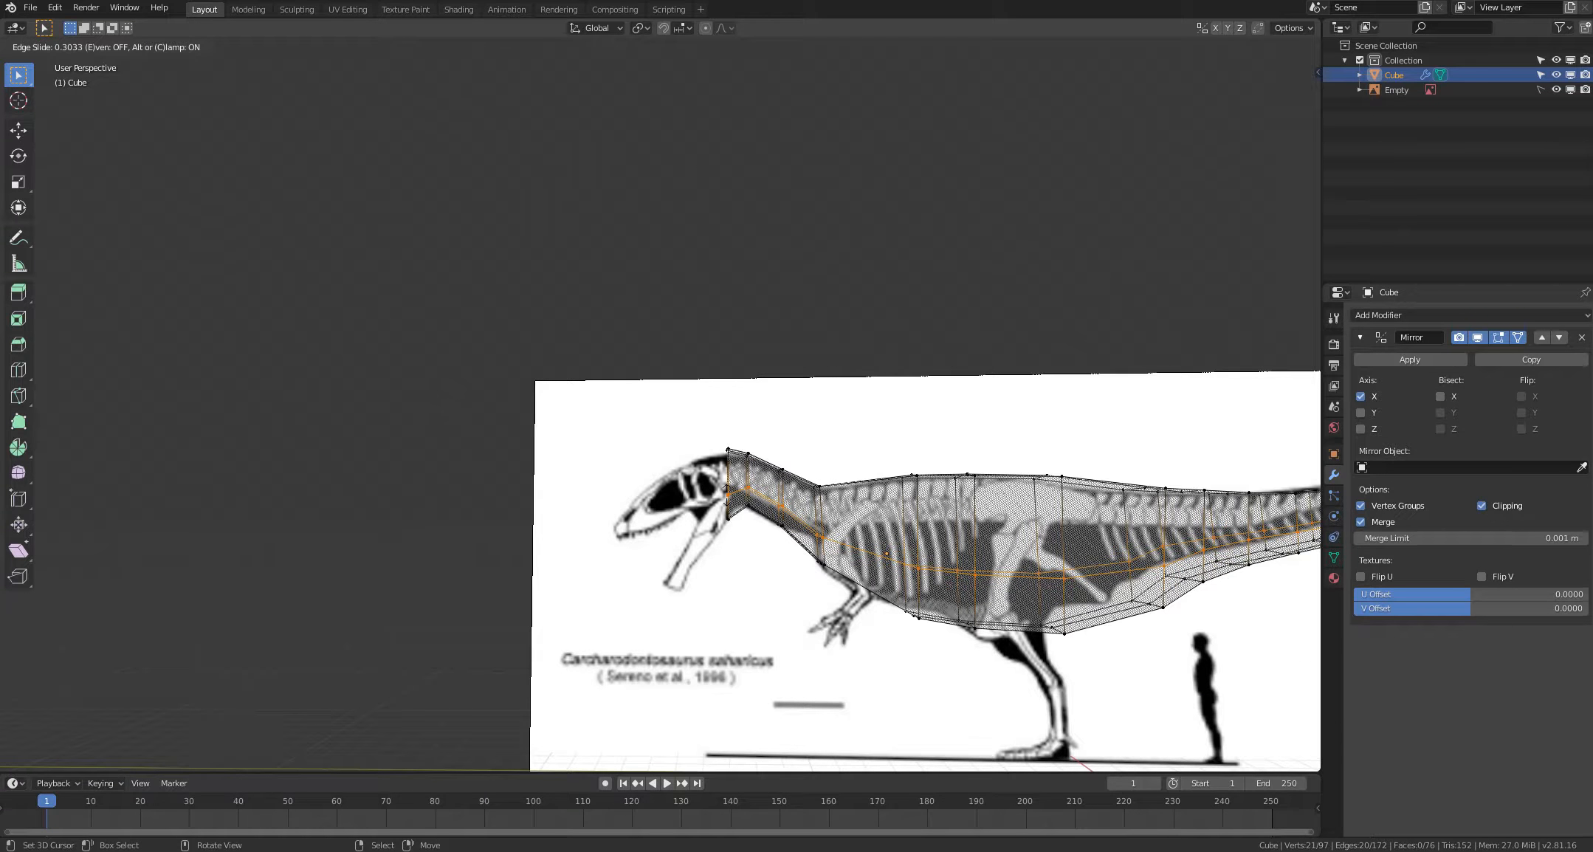
{"action": "left_click", "coordinate": [728, 495]}
{"action": "key", "text": "alt+a"}
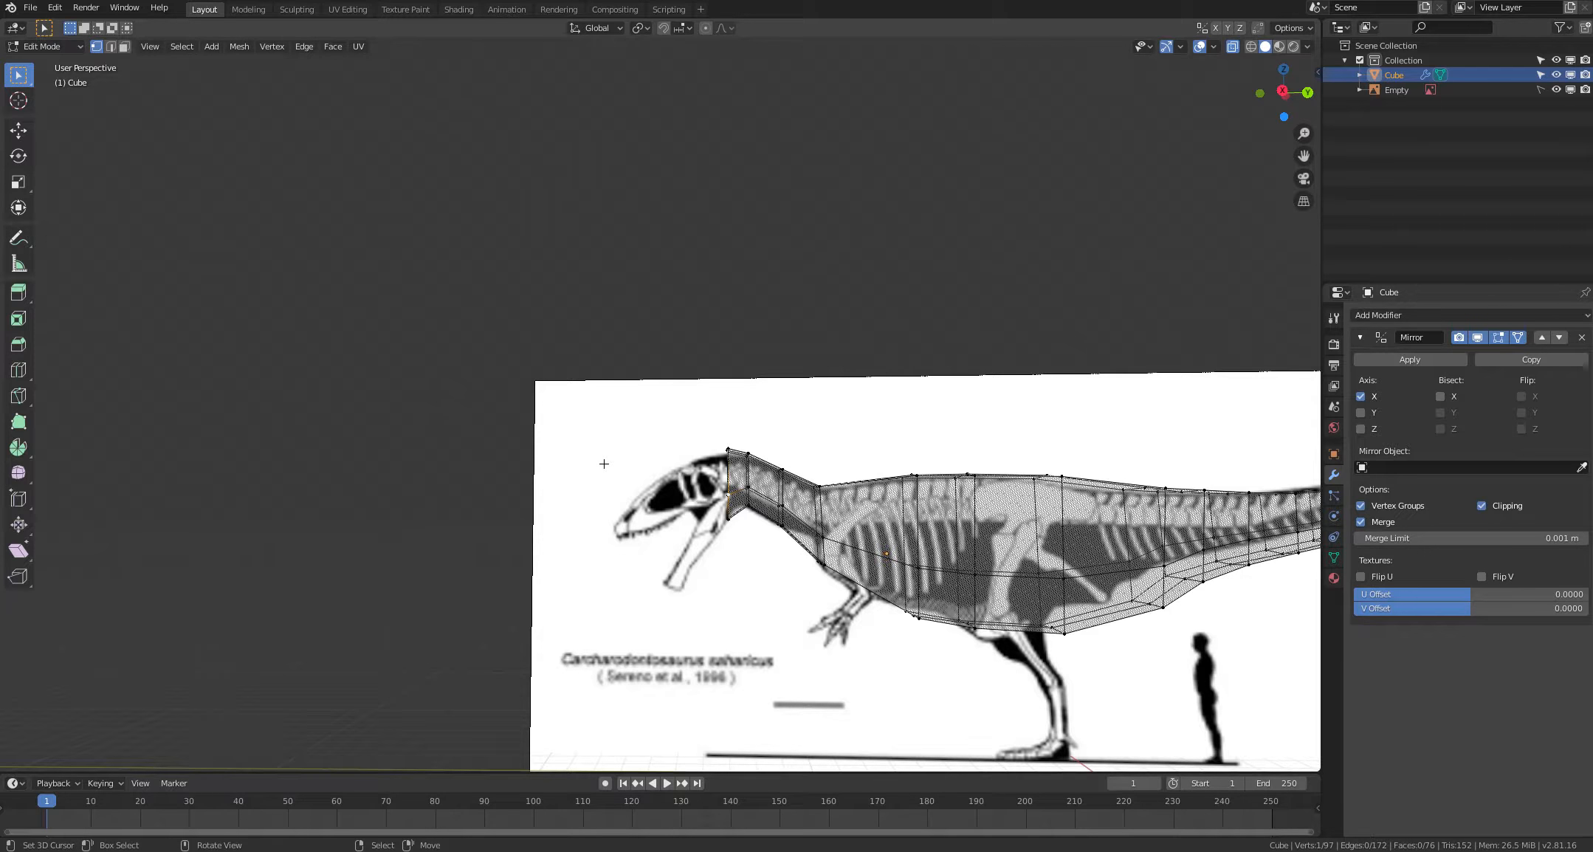
{"action": "middle_click_drag", "start_coordinate": [602, 464], "coordinate": [601, 468]}
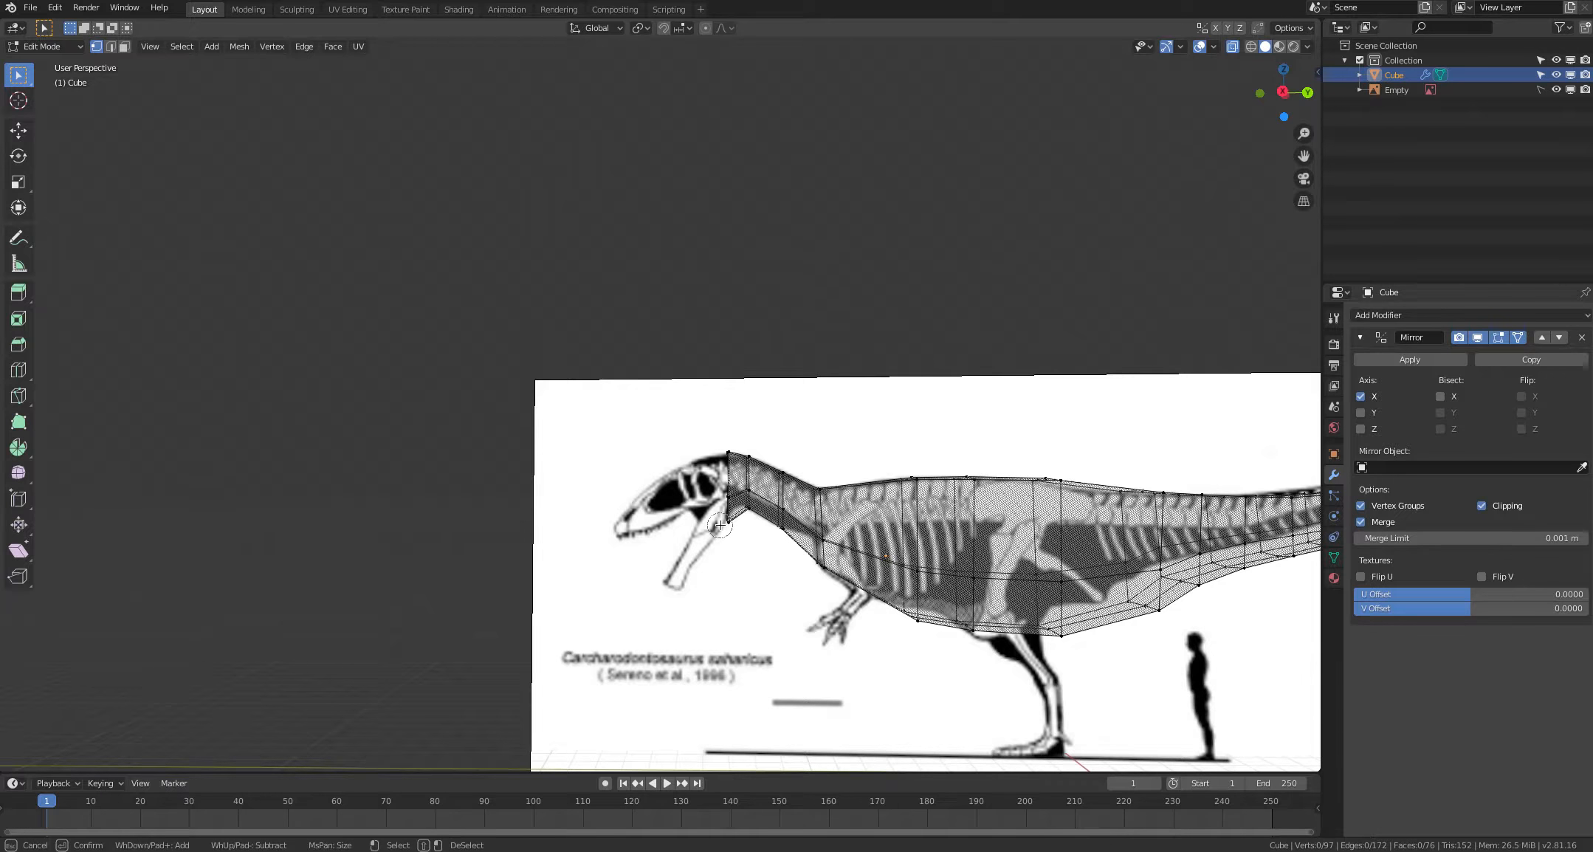
Step: Turn off X-ray and inspect the solid body from the side, front and three-quarter directions
{"action": "key", "text": "alt+z"}
{"action": "middle_click_drag", "start_coordinate": [669, 547], "coordinate": [768, 516]}
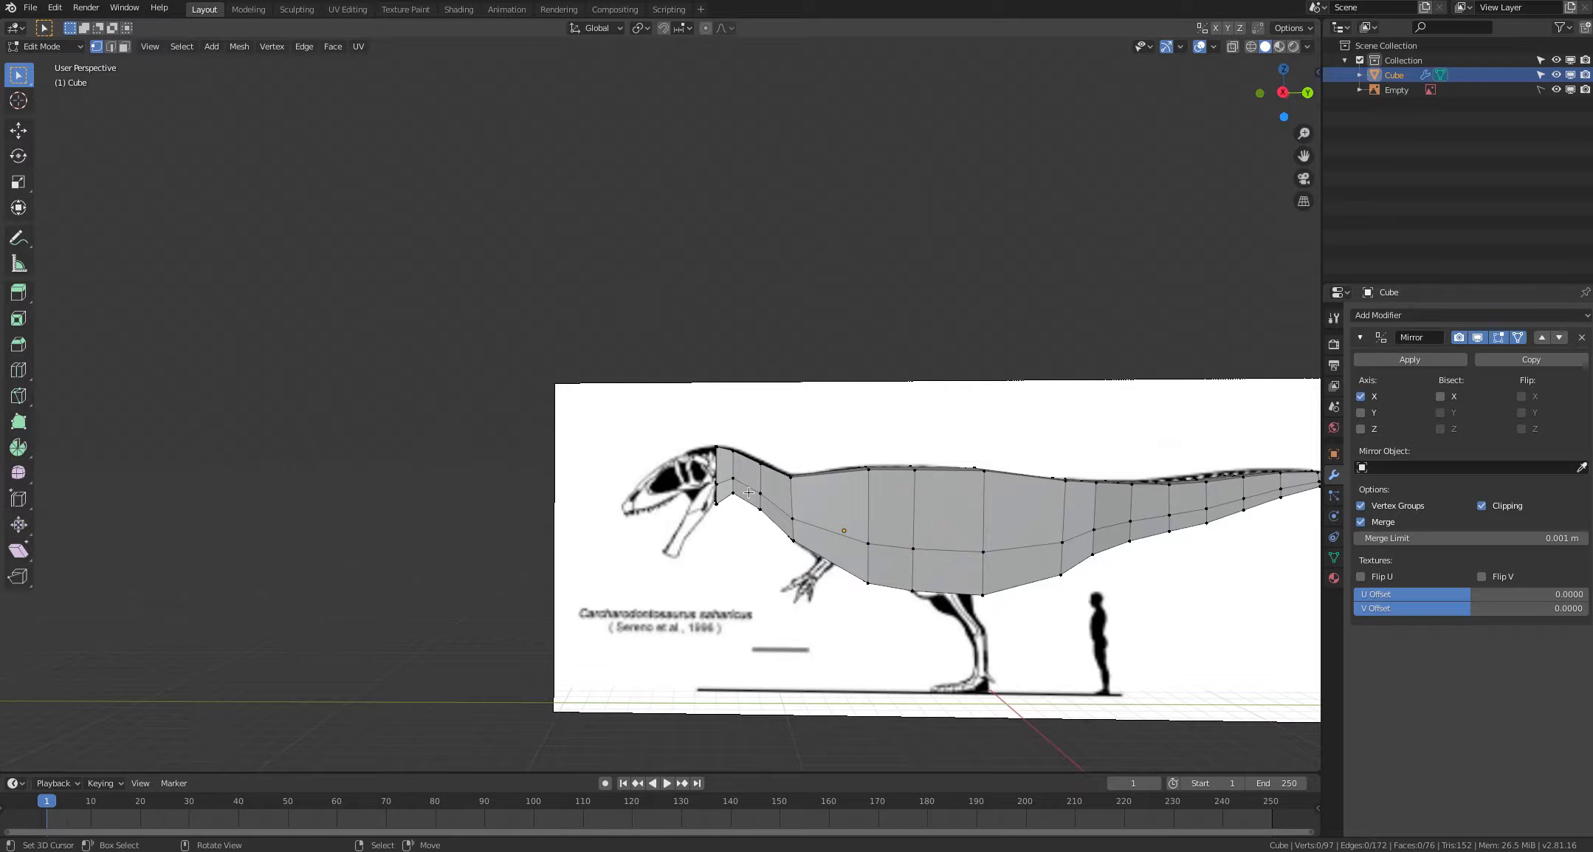
{"action": "middle_click_drag", "start_coordinate": [763, 485], "coordinate": [626, 456]}
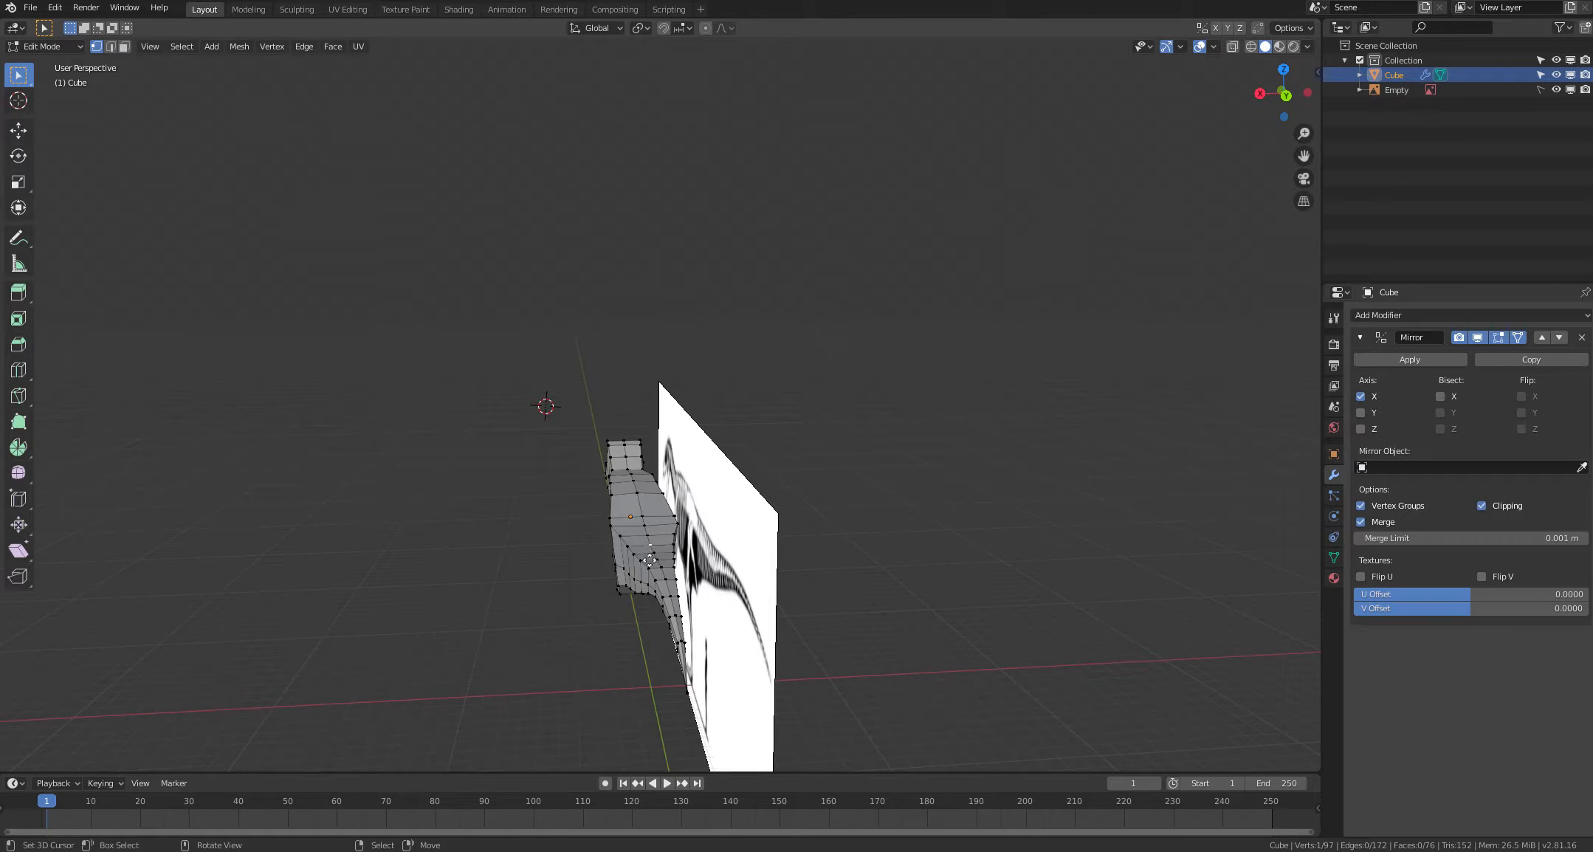
{"action": "right_click_drag", "start_coordinate": [650, 561], "coordinate": [649, 561]}
{"action": "left_click", "coordinate": [517, 558]}
{"action": "middle_click_drag", "start_coordinate": [508, 558], "coordinate": [673, 529]}
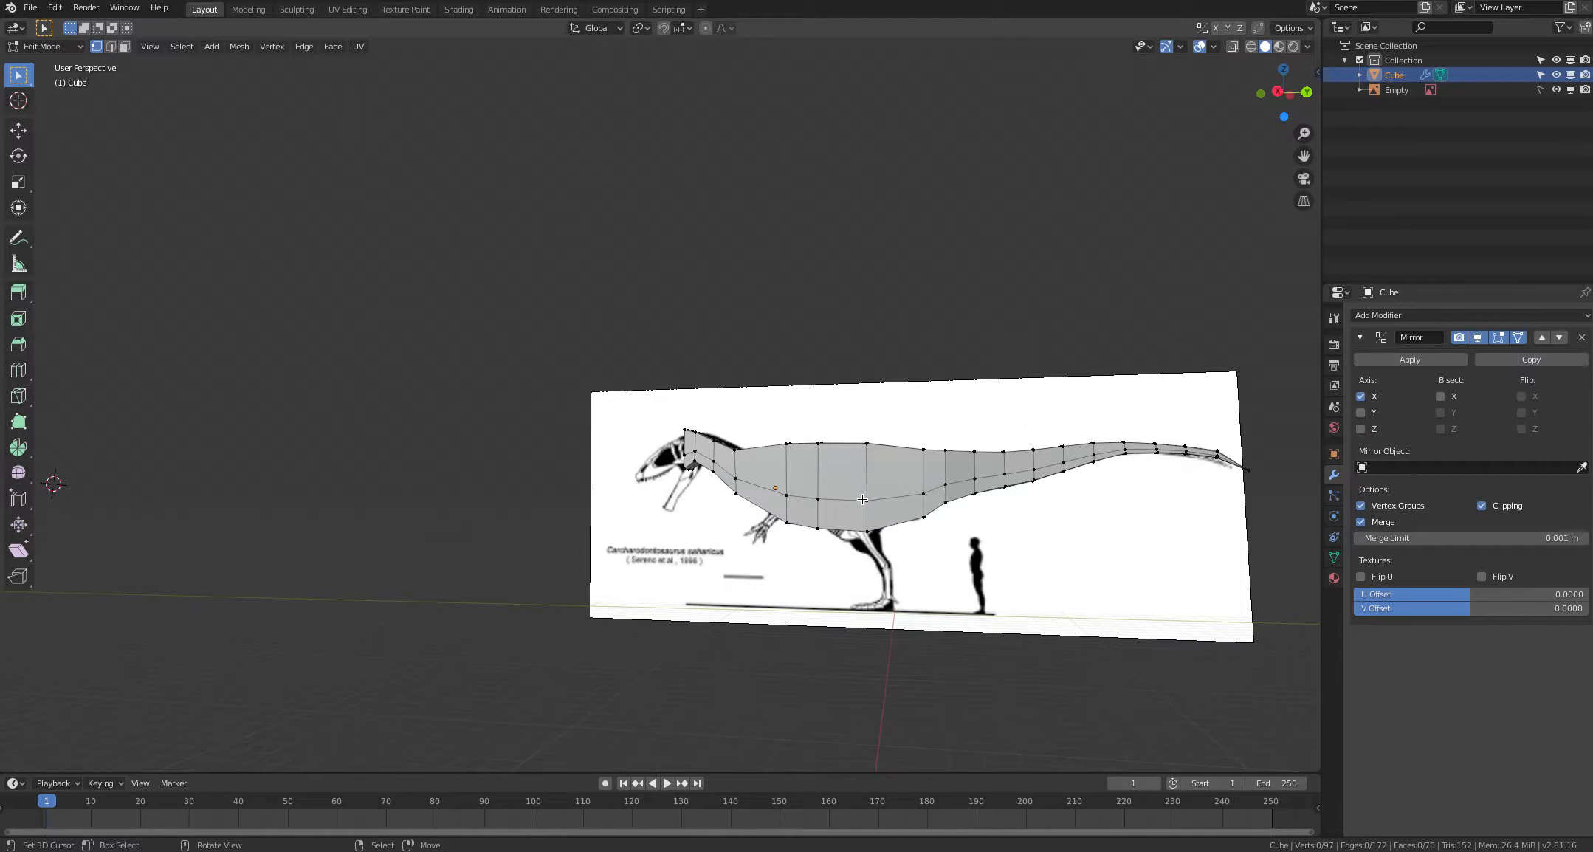
{"action": "middle_click_drag", "start_coordinate": [849, 505], "coordinate": [907, 544], "text": "shift"}
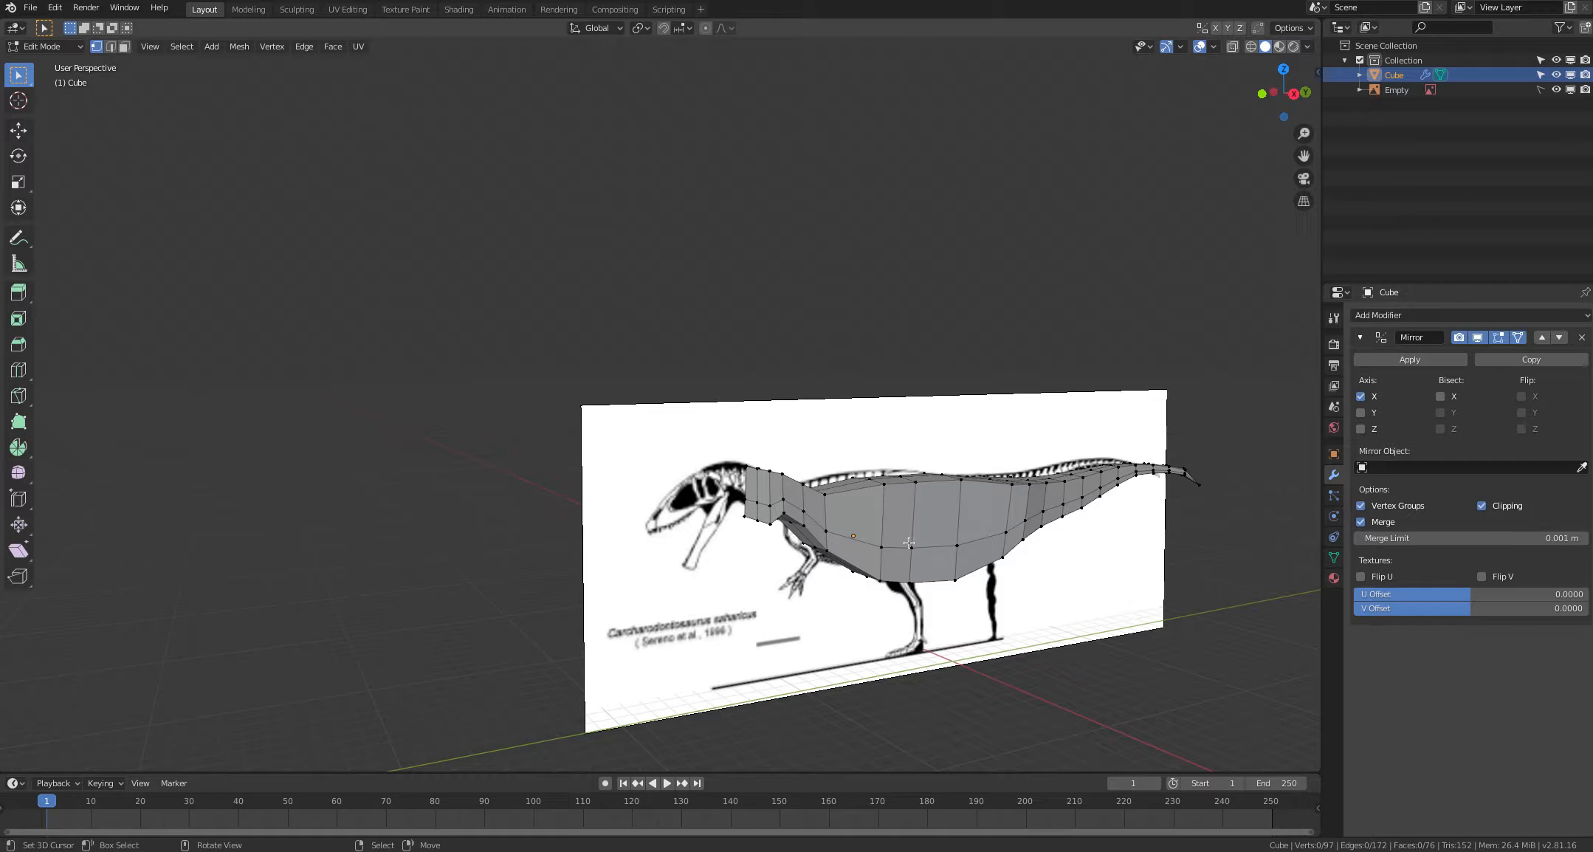
{"action": "left_click", "coordinate": [908, 545]}
{"action": "key", "text": "g"}
{"action": "left_click", "coordinate": [917, 543]}
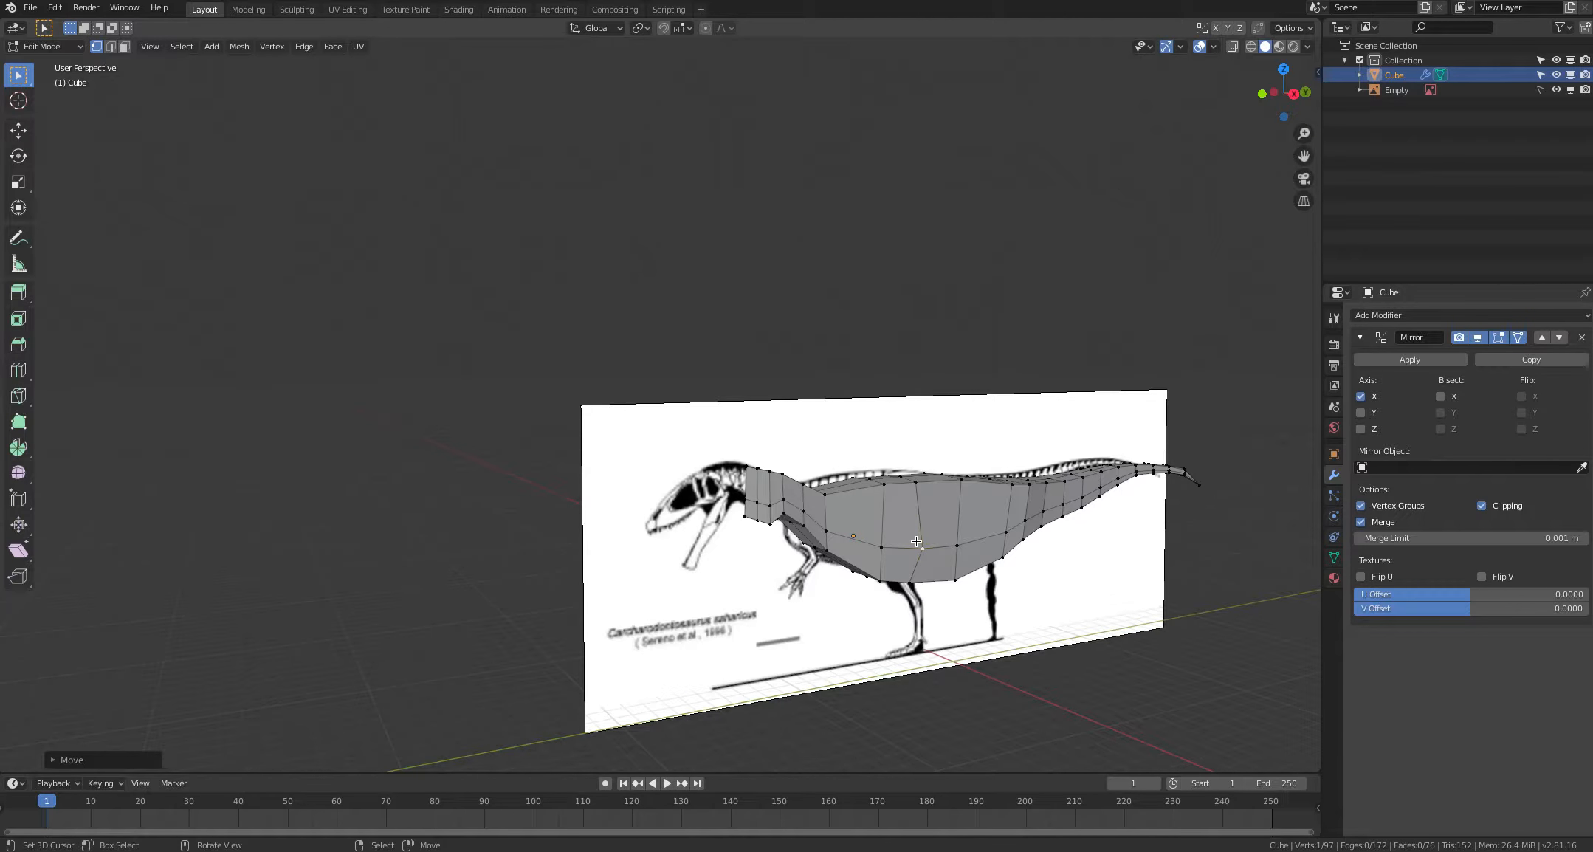
{"action": "key", "text": "ctrl+z"}
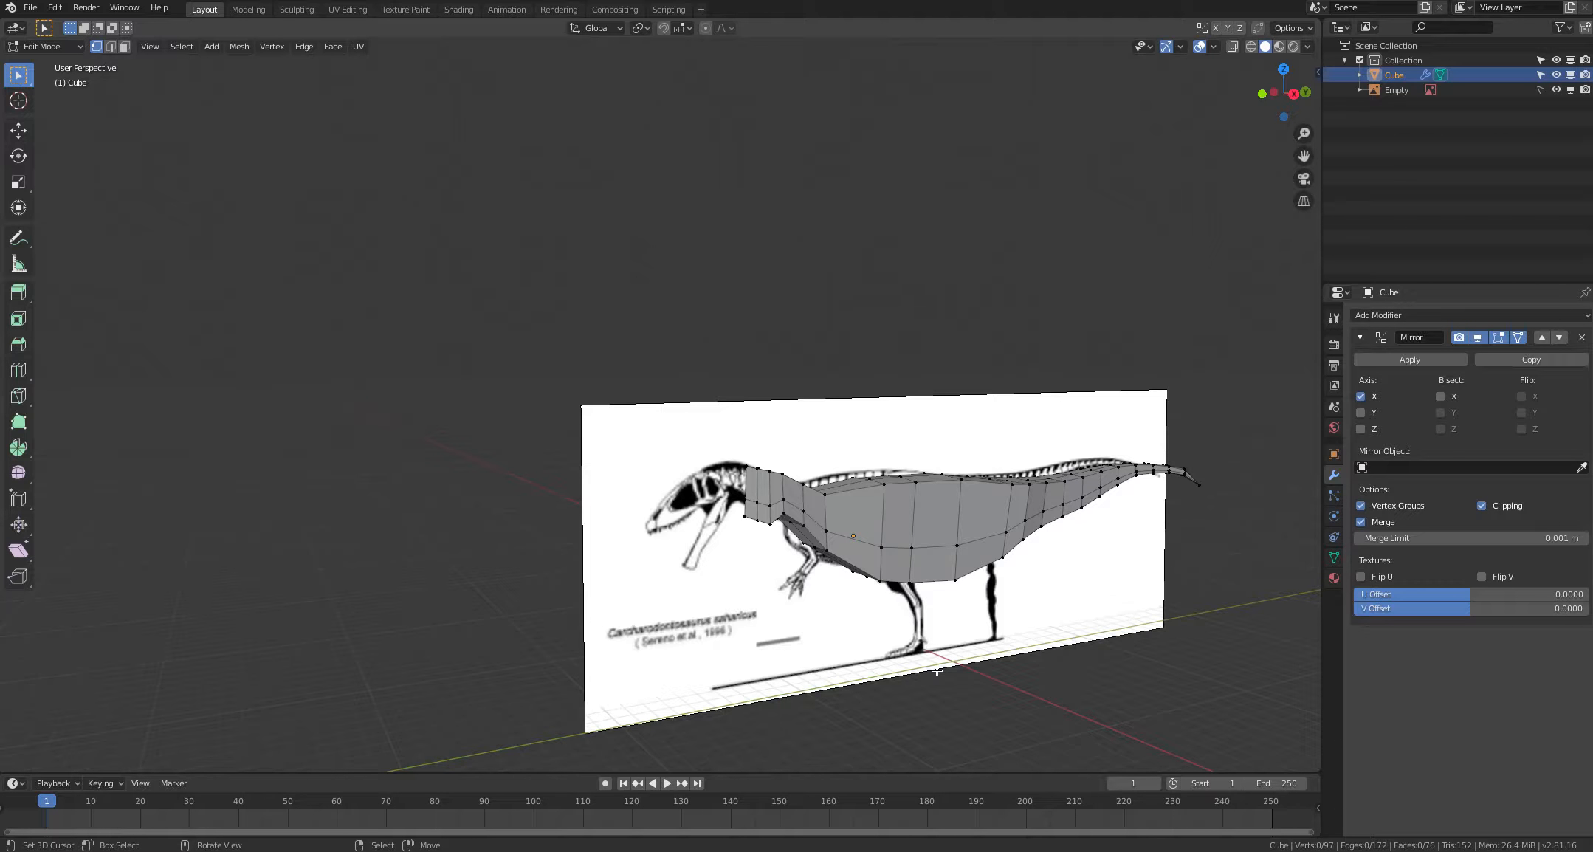
Step: Select the neck's upper front face, extrude it forward past the tip of the reference snout with X-ray on, and deselect it
{"action": "middle_click_drag", "start_coordinate": [937, 670], "coordinate": [933, 556]}
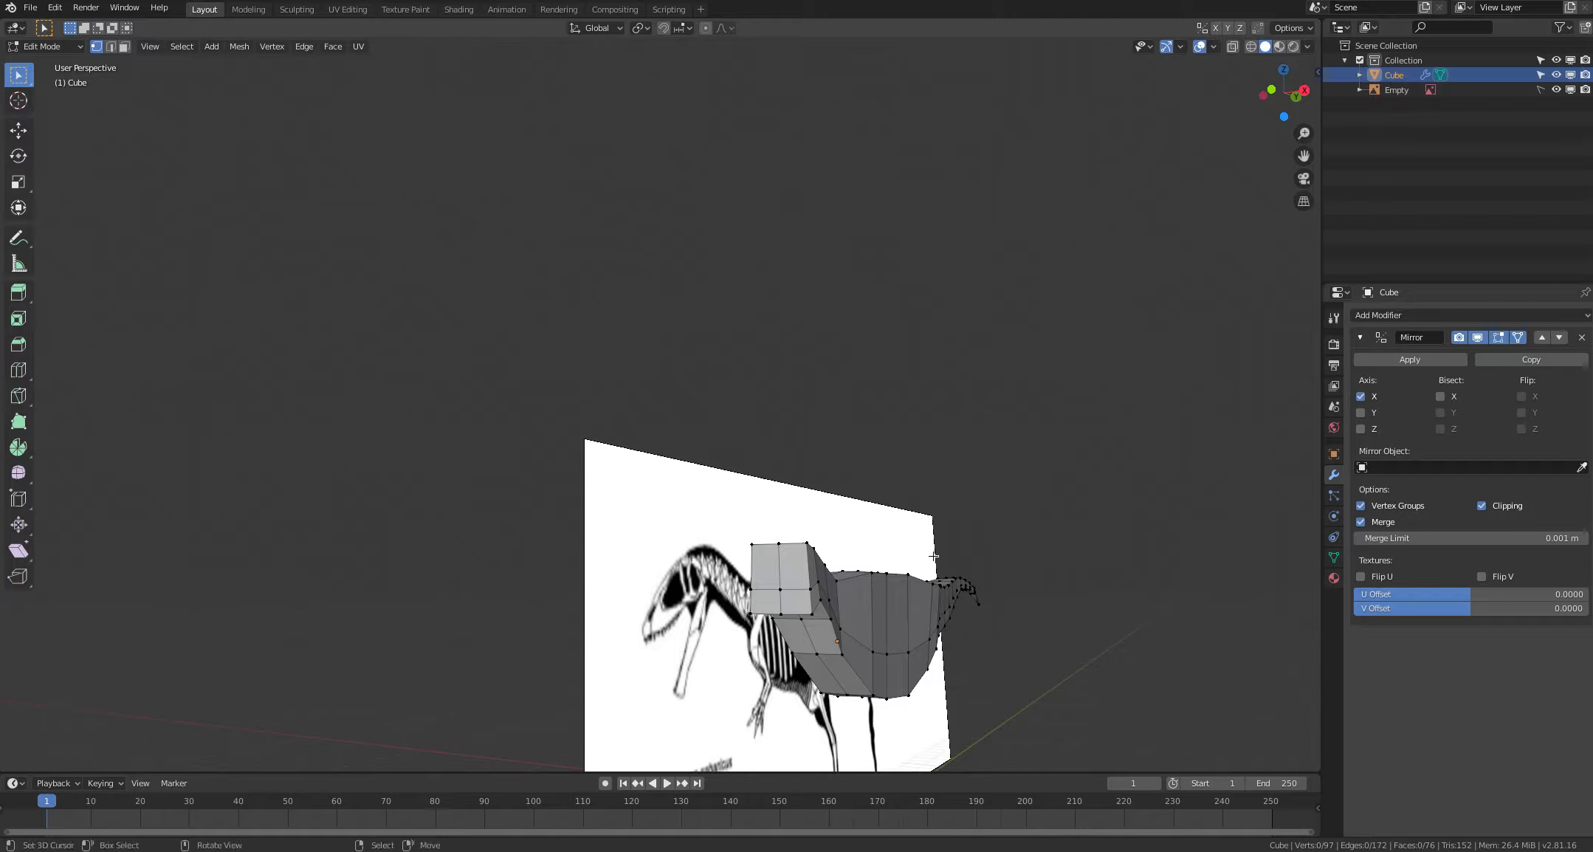
{"action": "key", "text": "c"}
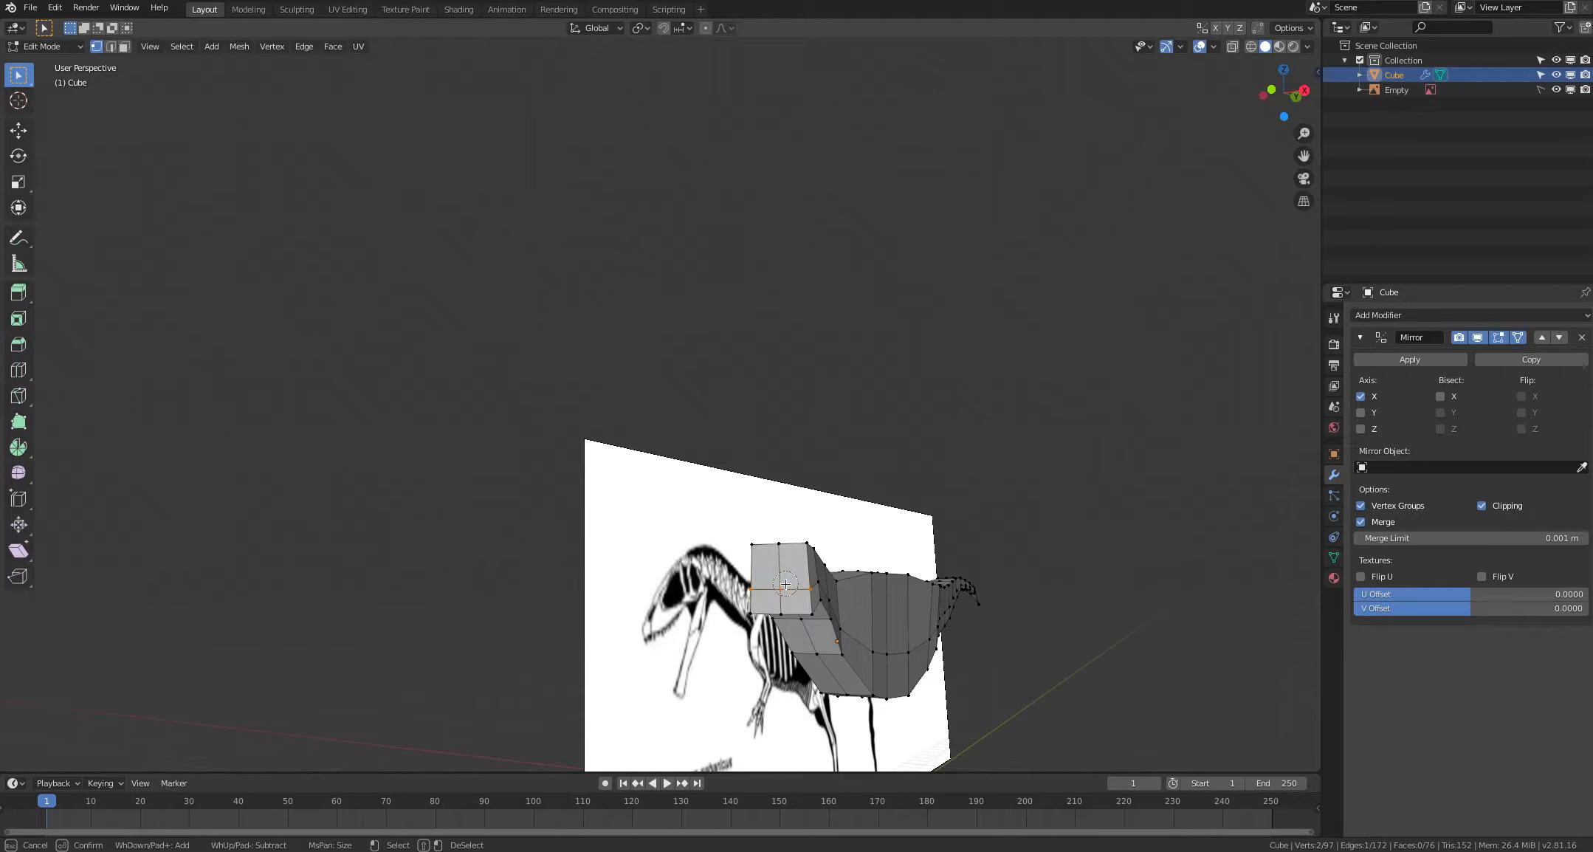
{"action": "key", "text": "Escape"}
{"action": "middle_click_drag", "start_coordinate": [692, 528], "coordinate": [571, 531]}
{"action": "scroll", "coordinate": [571, 531], "scroll_direction": "down", "scroll_amount": 1}
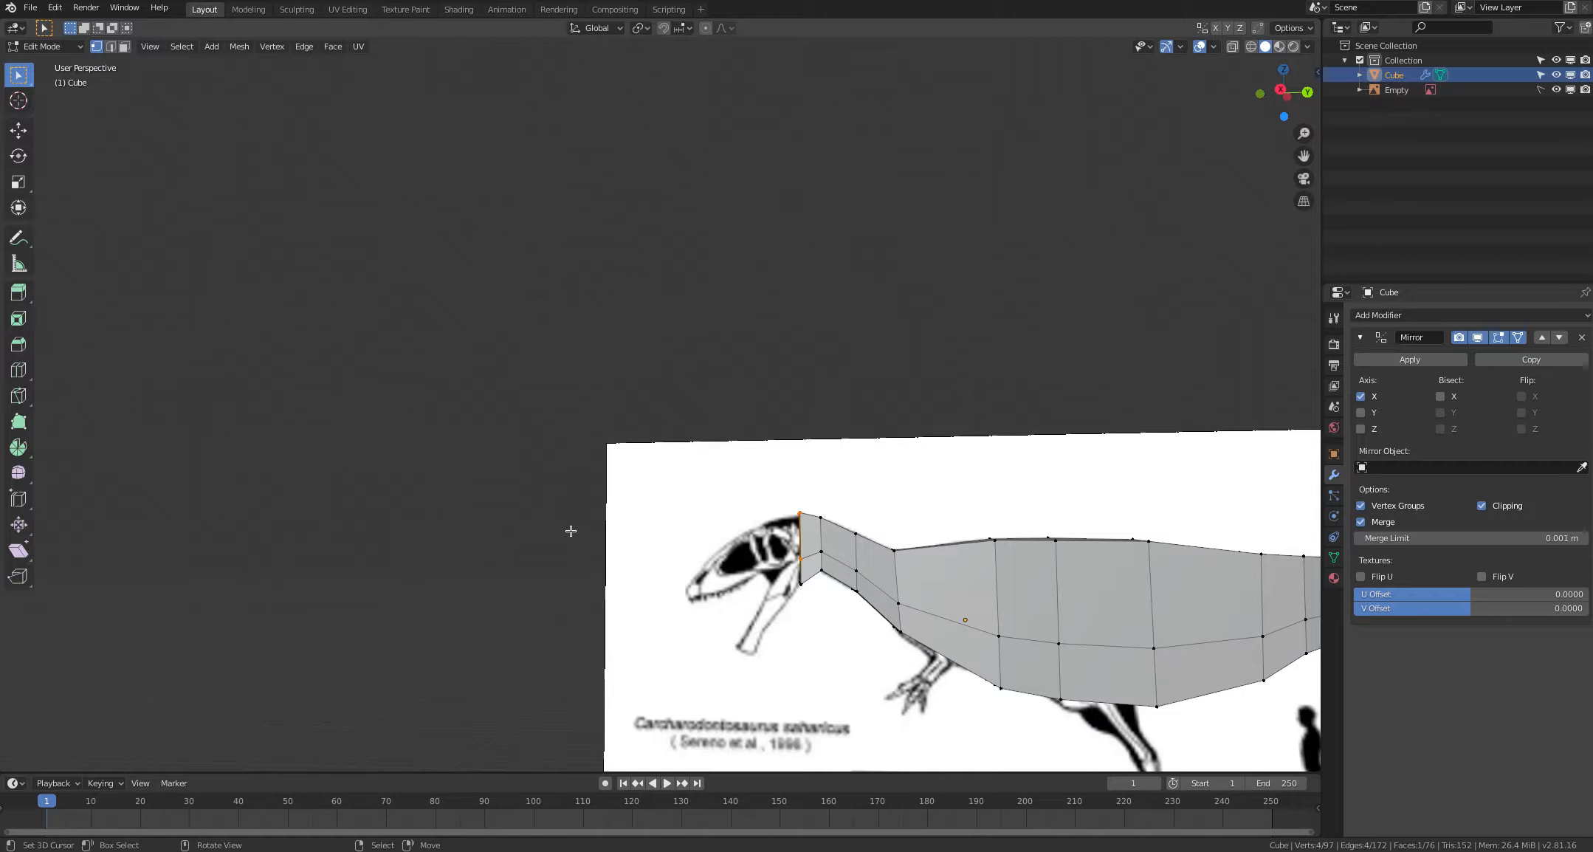
{"action": "key", "text": "alt+z"}
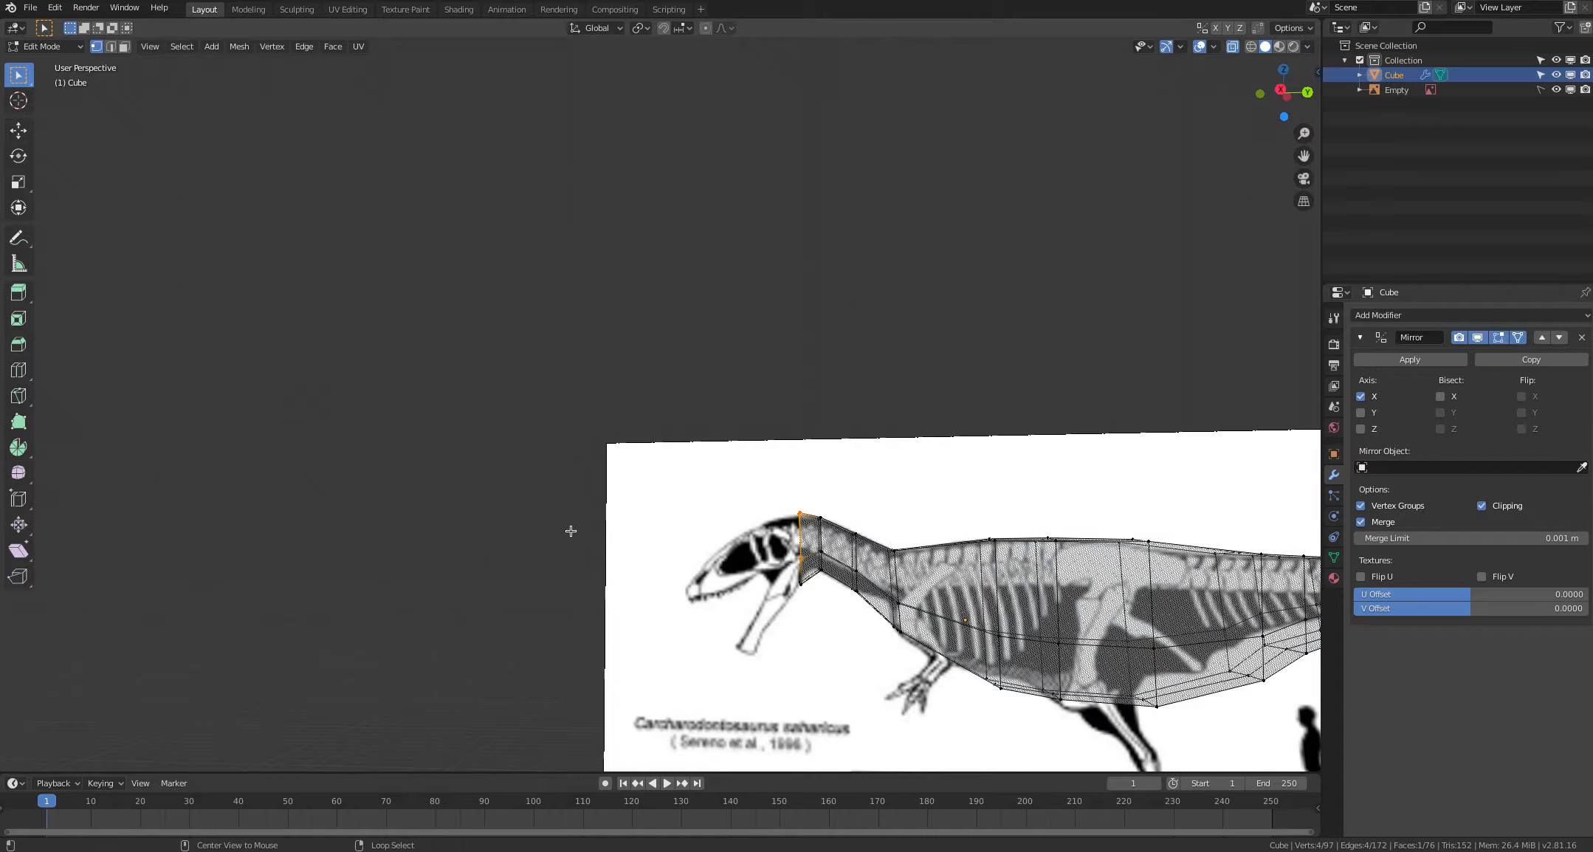
{"action": "key", "text": "e"}
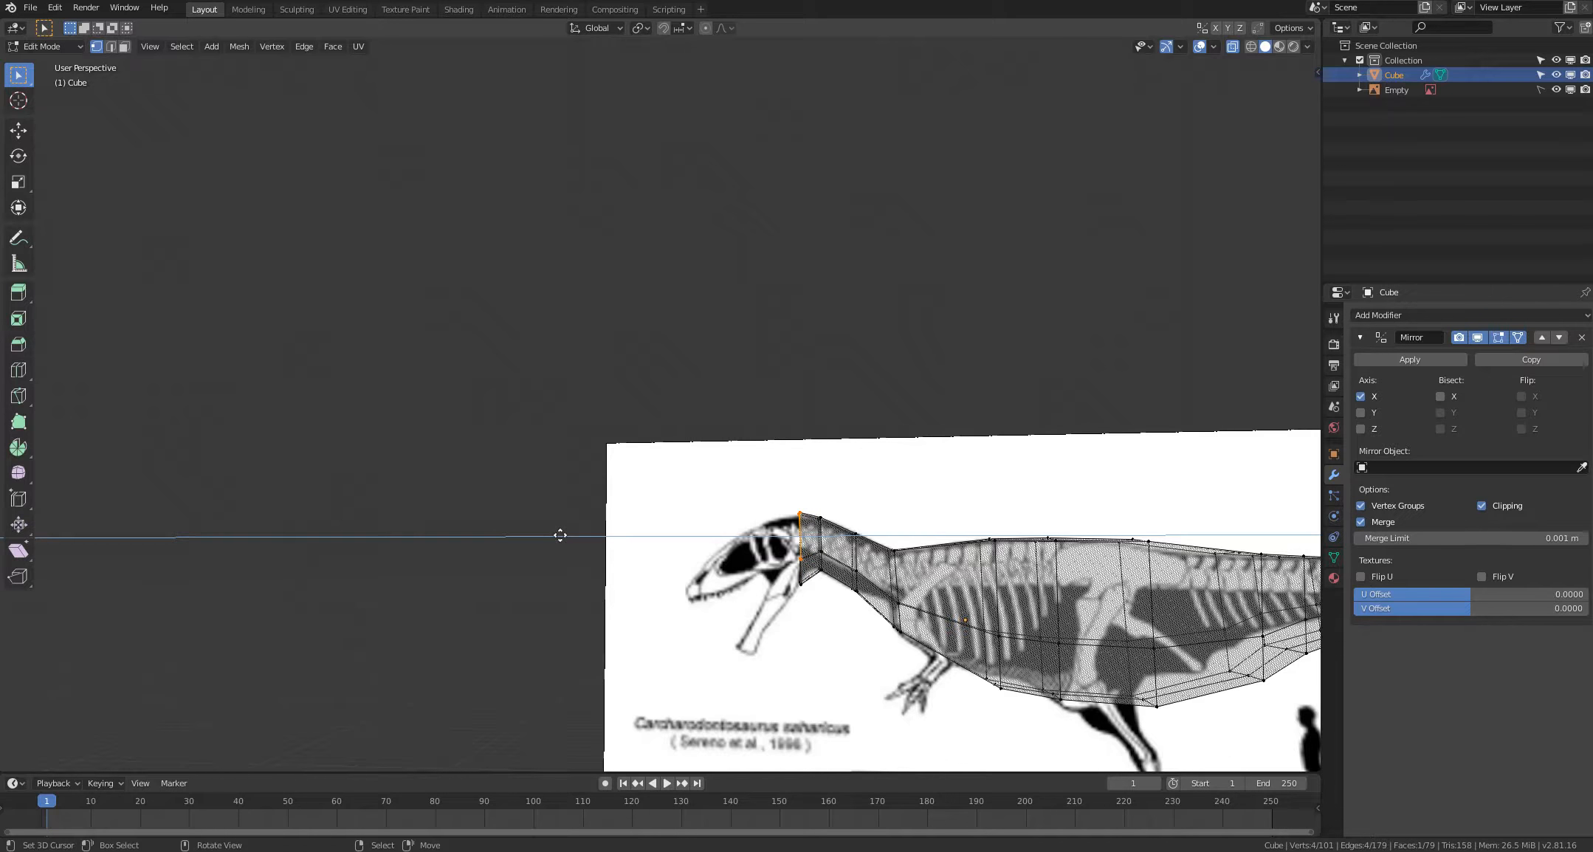
{"action": "left_click", "coordinate": [425, 589]}
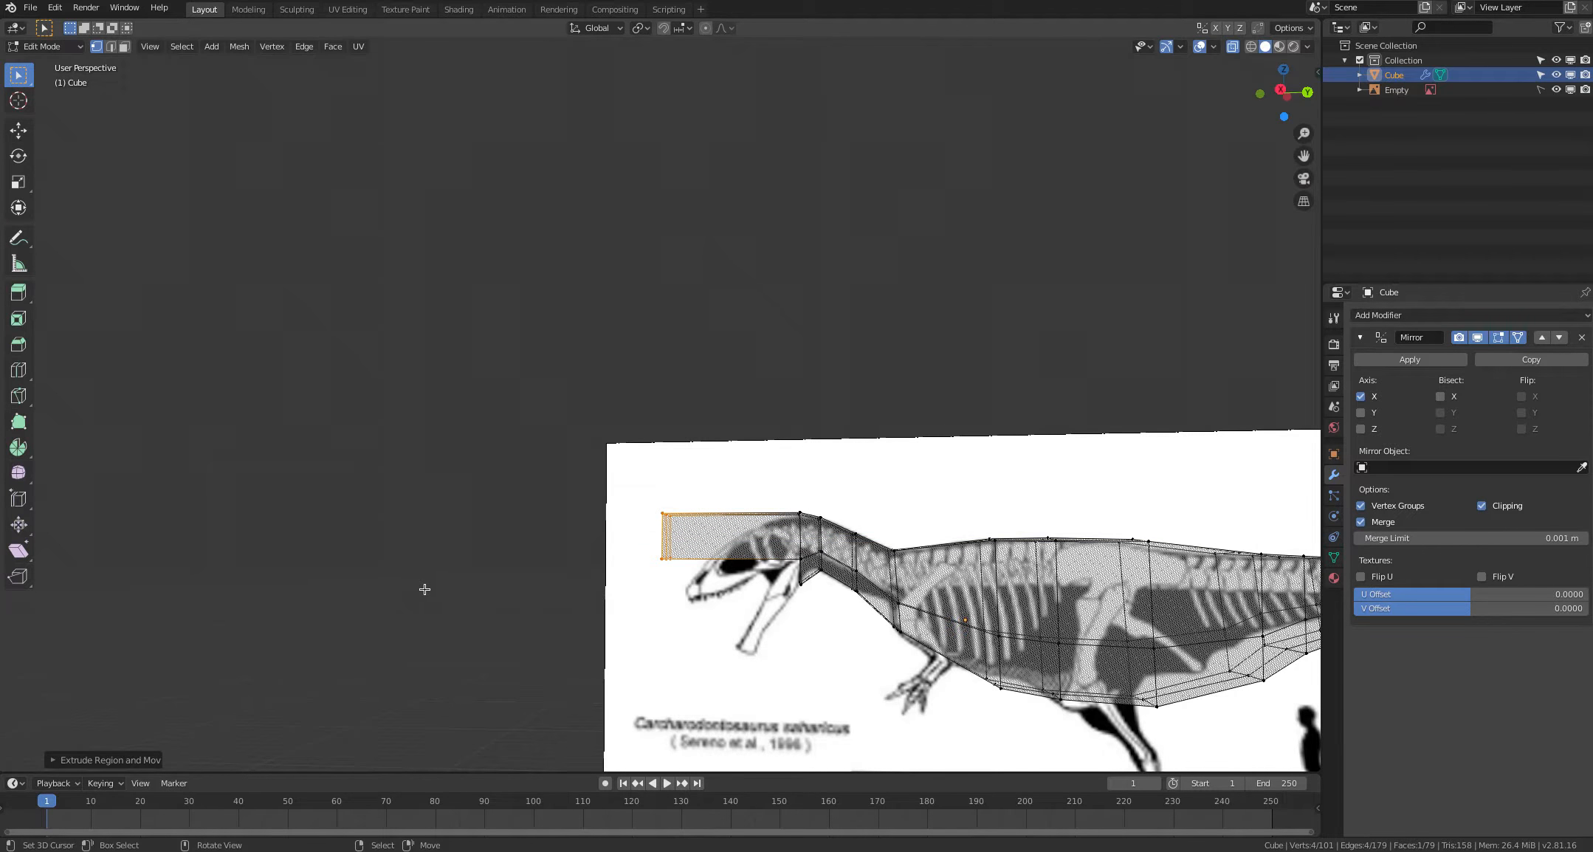
{"action": "middle_click_drag", "start_coordinate": [425, 588], "coordinate": [452, 584]}
{"action": "left_click", "coordinate": [455, 582]}
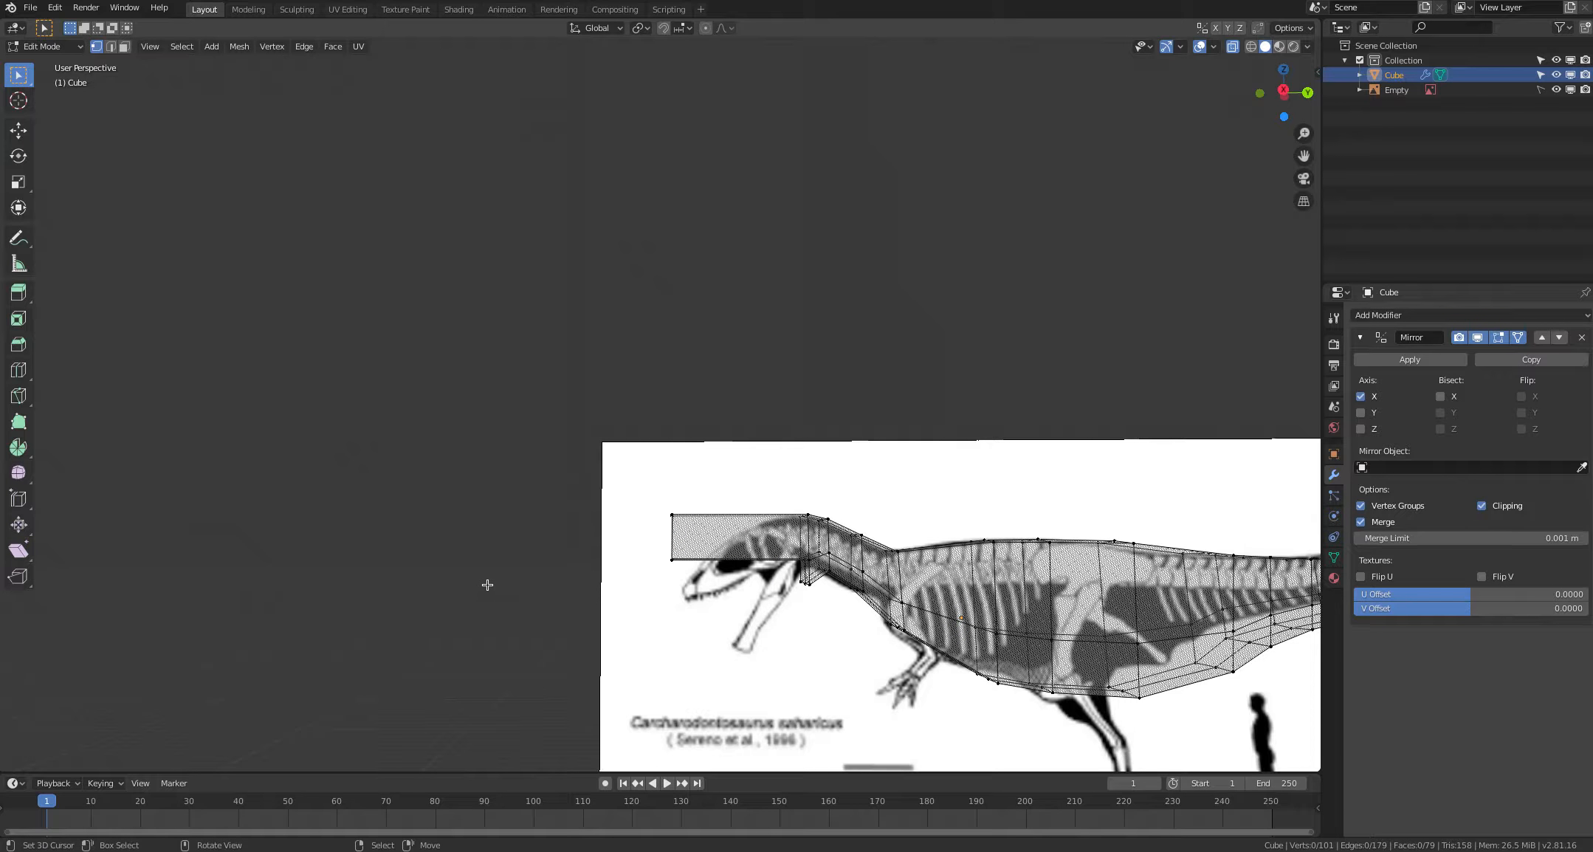
Step: Lower the bottom front edge of the head section about 1.48 m to the underside of the snout, and deselect it
{"action": "key", "text": "c"}
{"action": "key", "text": "Escape"}
{"action": "middle_click_drag", "start_coordinate": [604, 598], "coordinate": [609, 605]}
{"action": "key", "text": "g"}
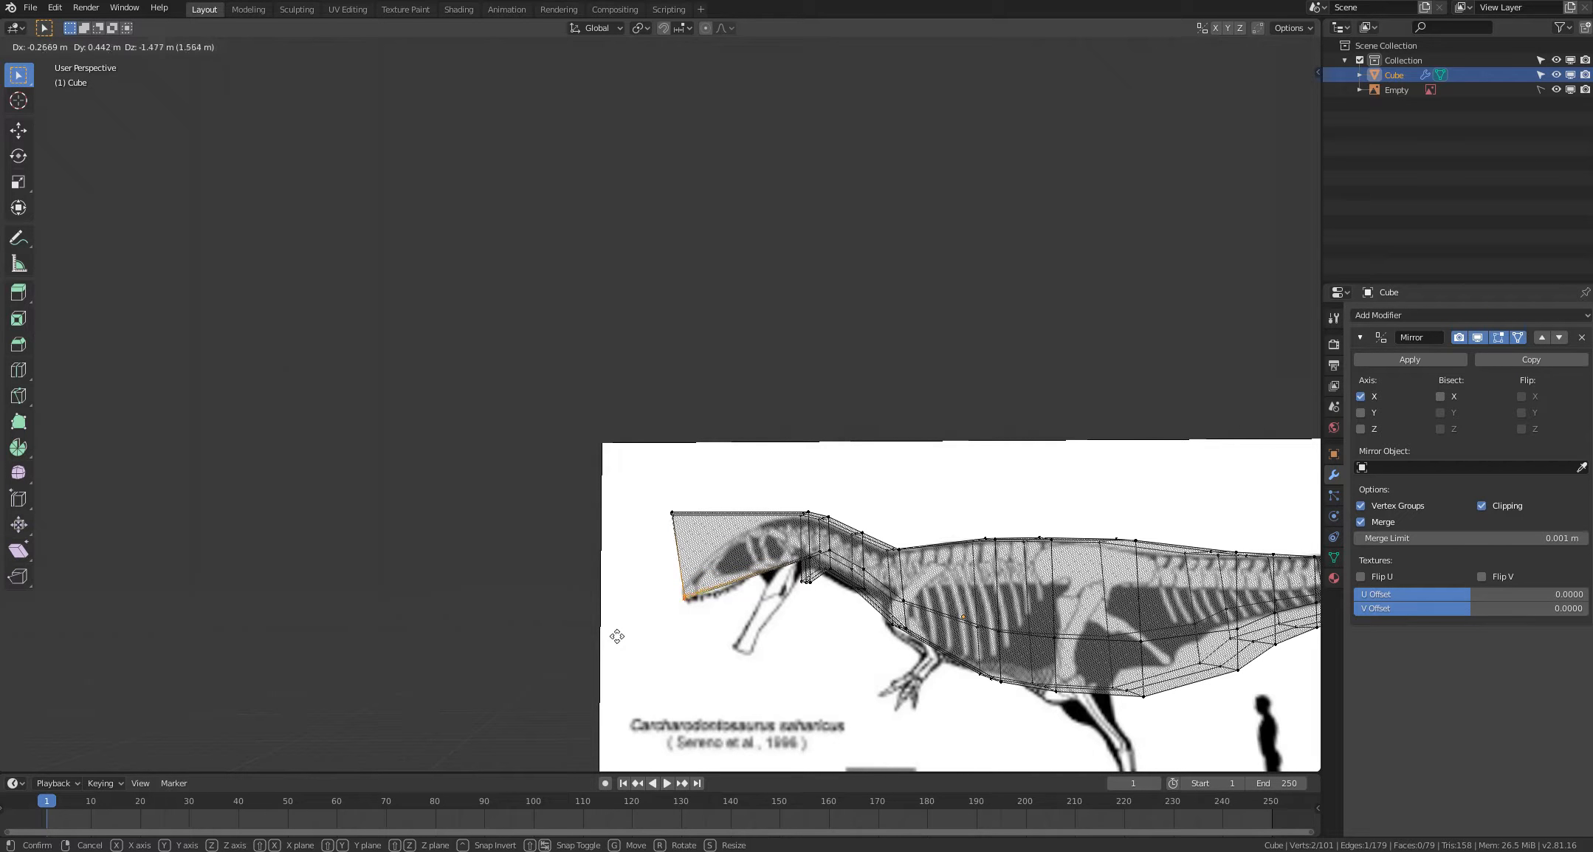
{"action": "left_click", "coordinate": [618, 634]}
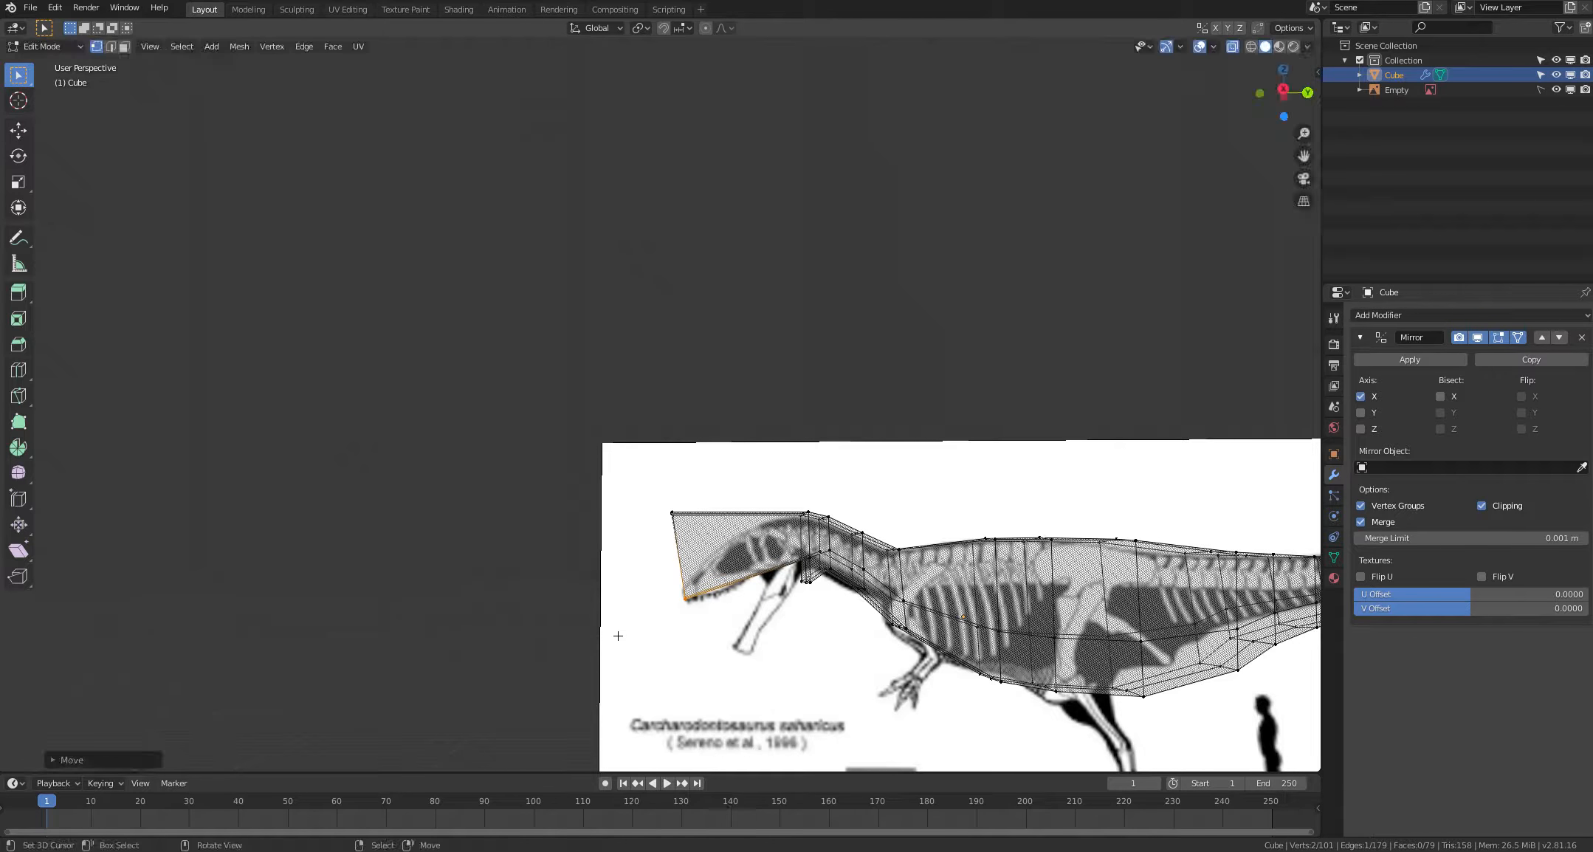
{"action": "left_click", "coordinate": [599, 579]}
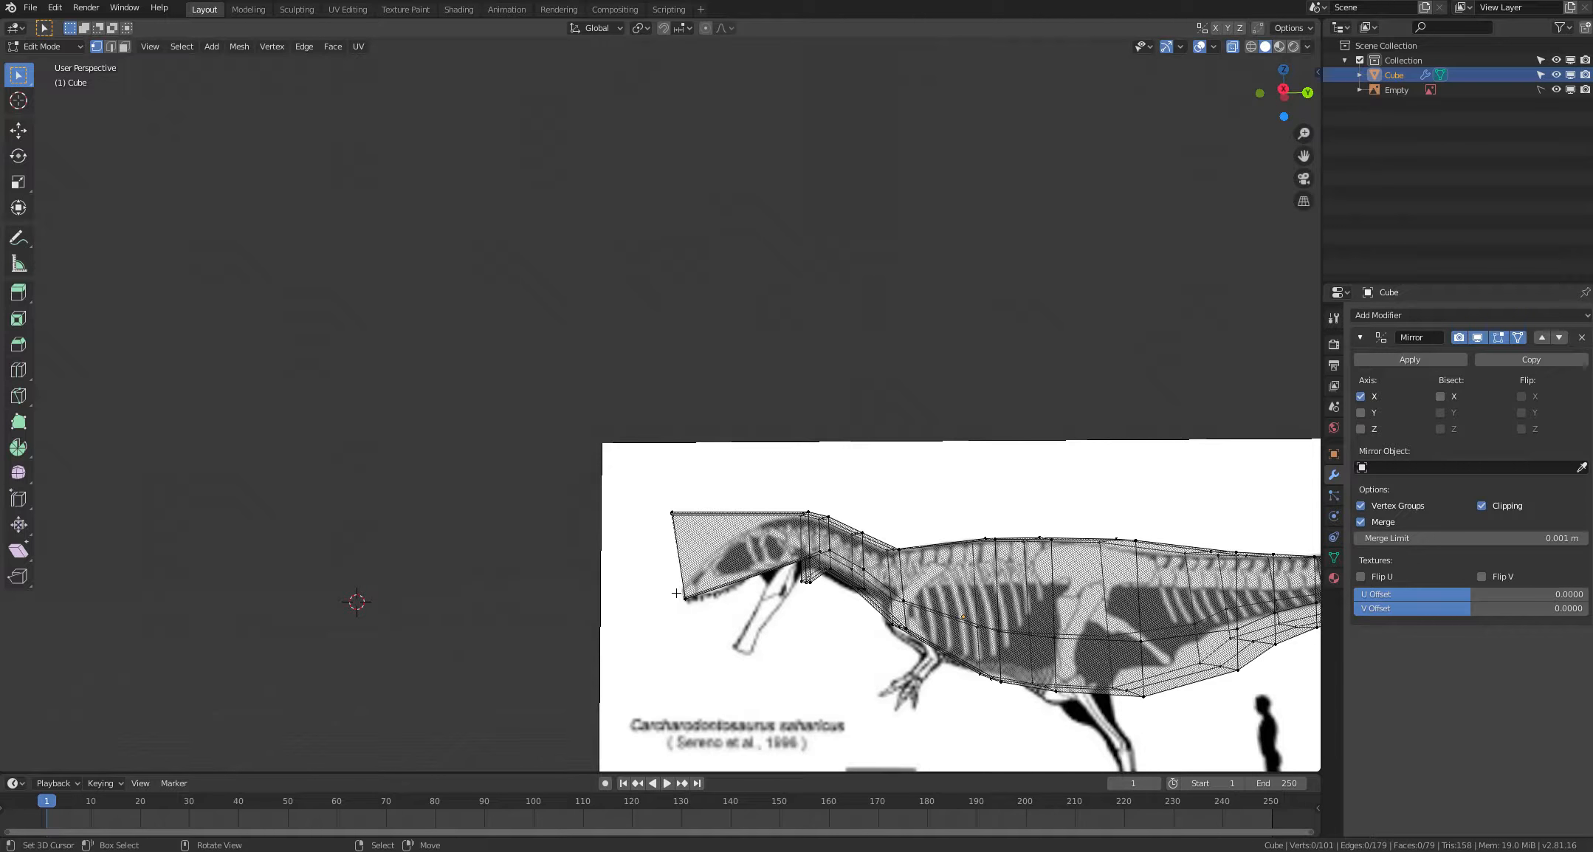
Step: Lower the top front edge of the head section about 2.76 m to the upper side of the snout tip, and deselect it
{"action": "key", "text": "c"}
{"action": "left_click", "coordinate": [669, 513]}
{"action": "key", "text": "Return"}
{"action": "key", "text": "g"}
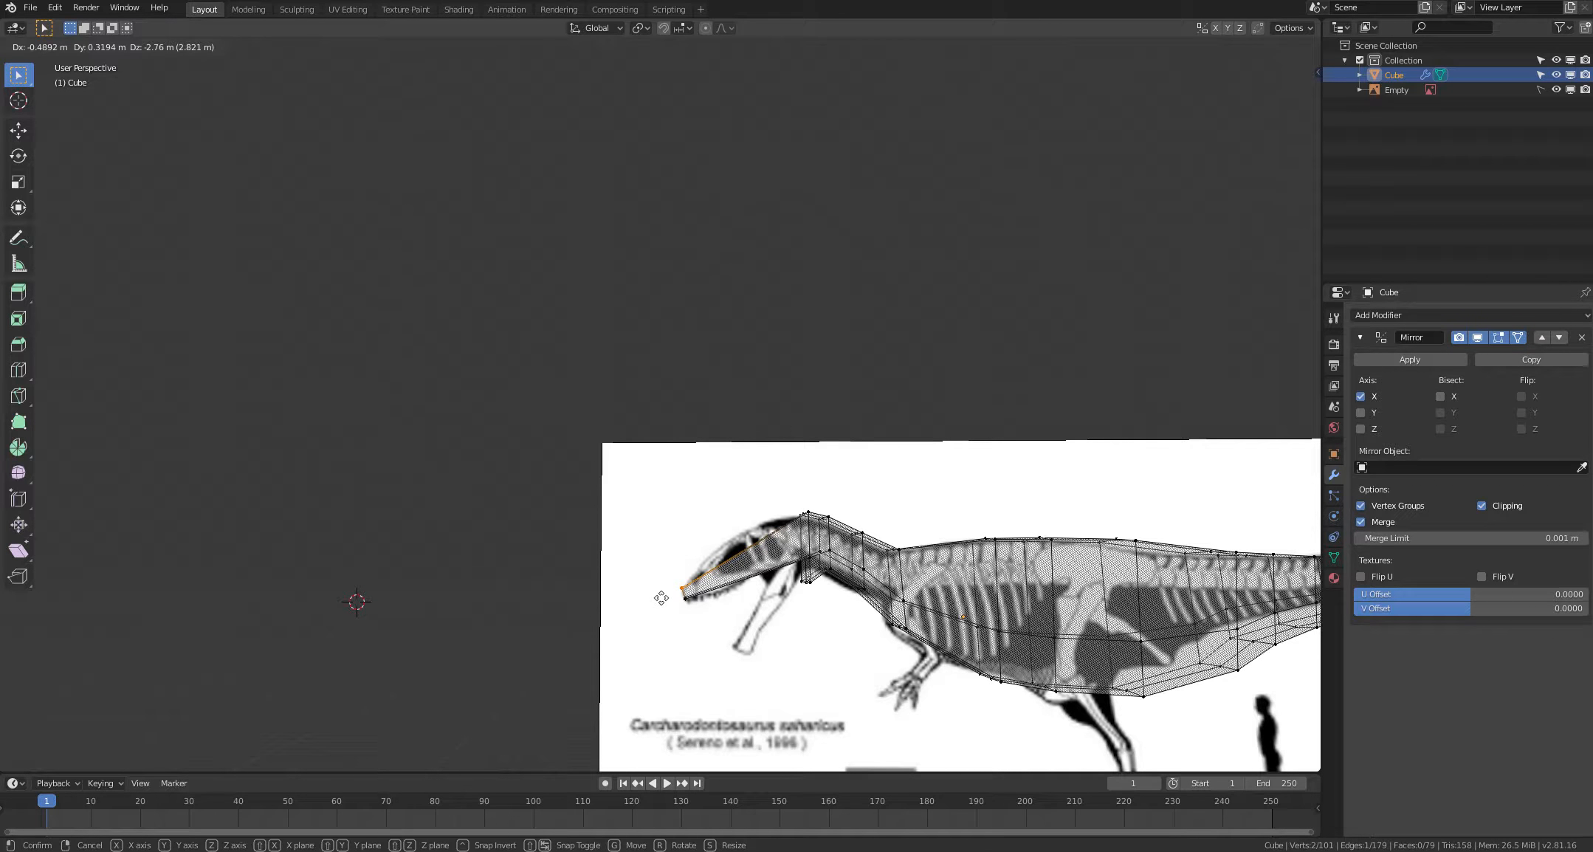
{"action": "left_click", "coordinate": [662, 598]}
{"action": "right_click", "coordinate": [644, 583]}
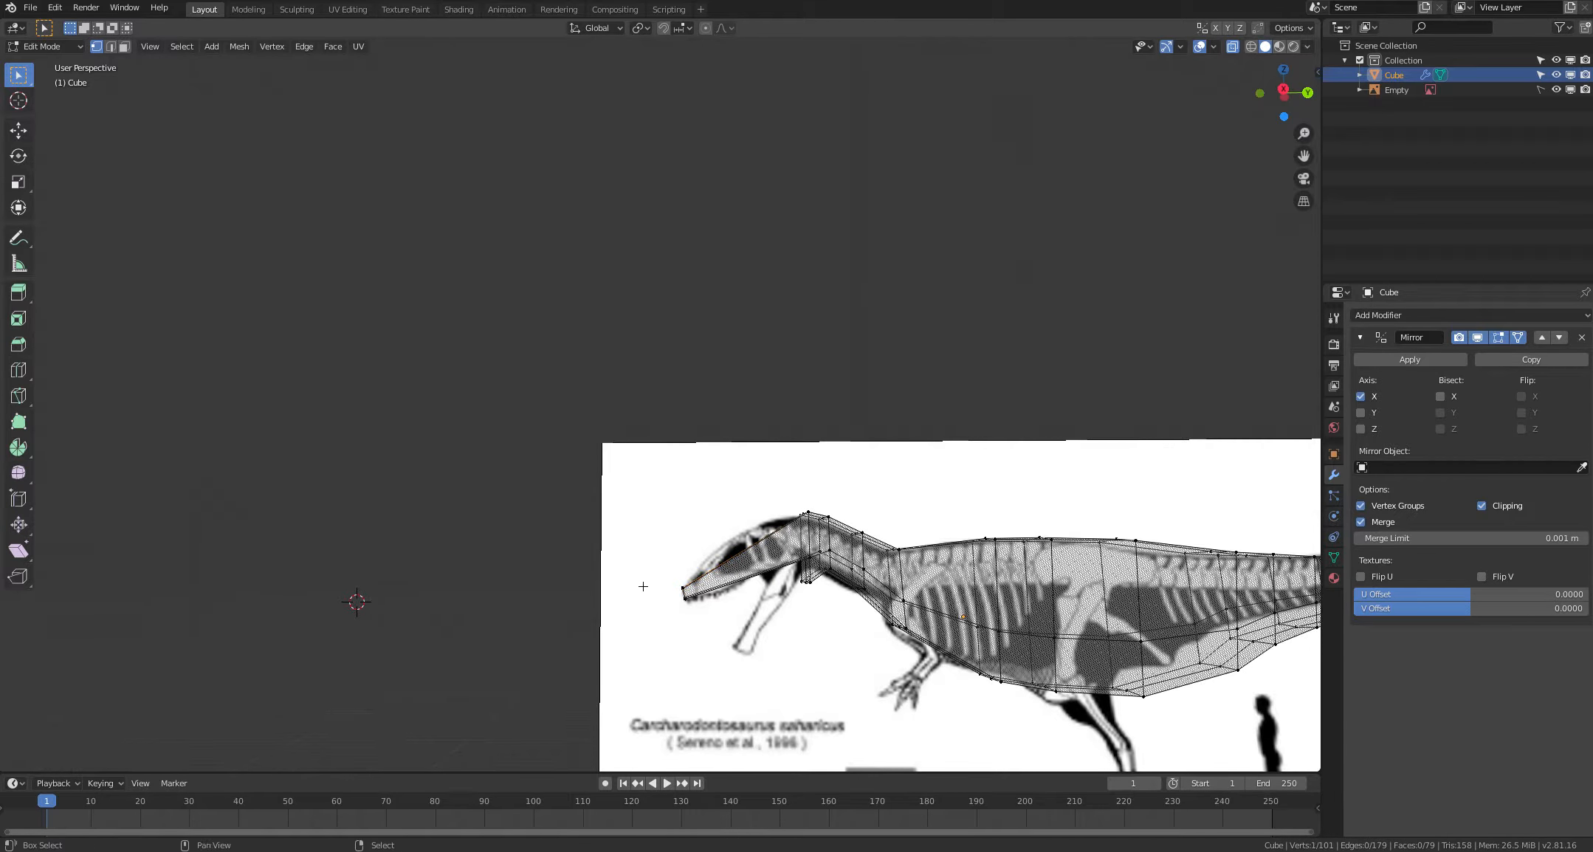
Step: Select the vertices at the snout tip, nudge them slightly, and deselect them
{"action": "middle_click_drag", "start_coordinate": [644, 581], "coordinate": [621, 580], "text": "shift"}
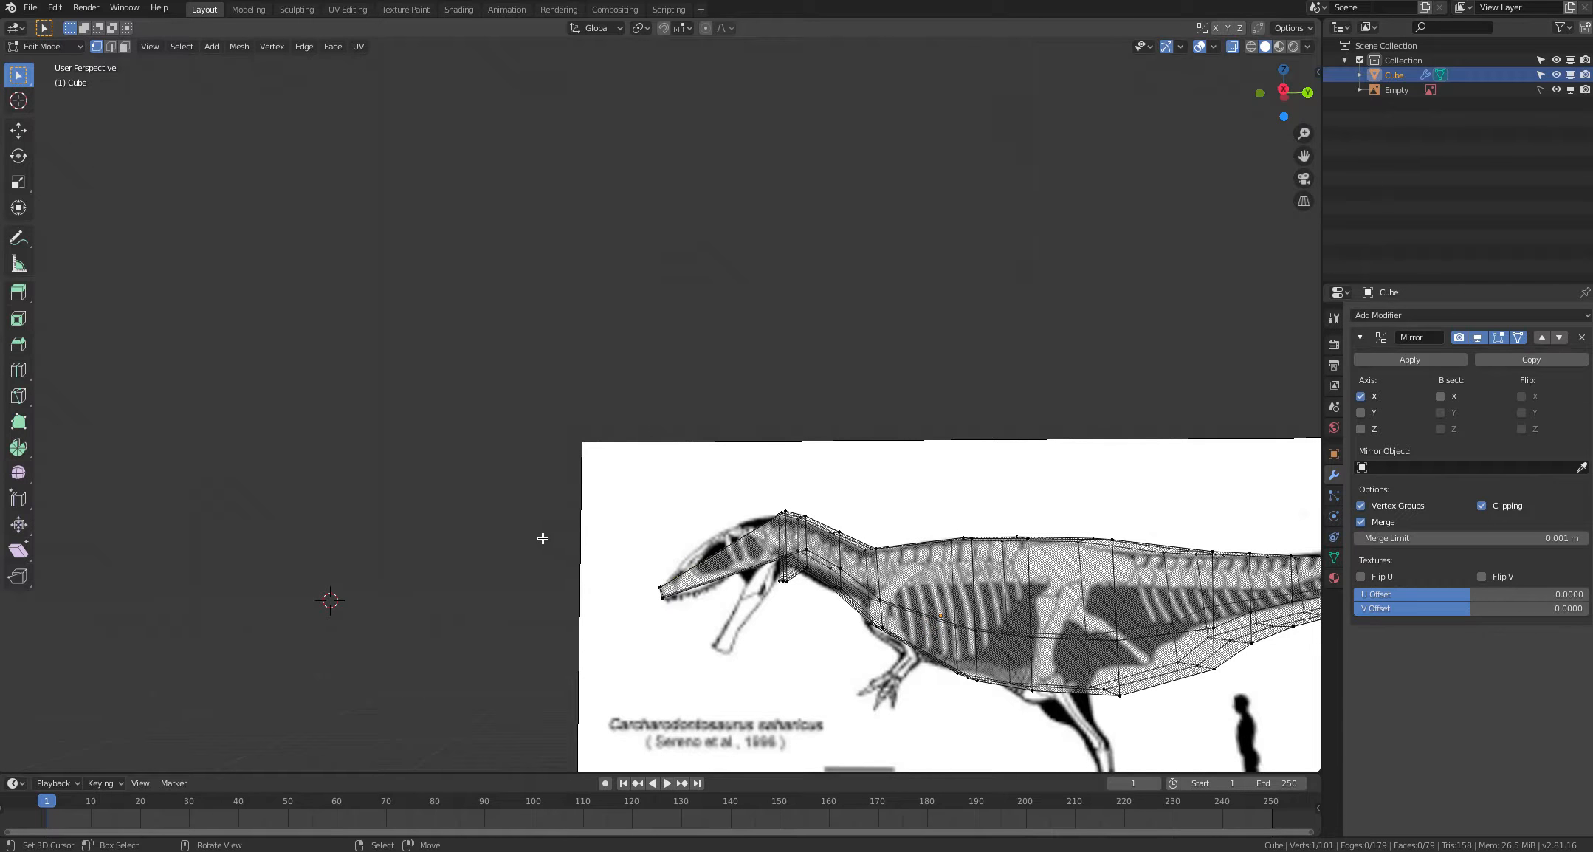
{"action": "middle_click_drag", "start_coordinate": [543, 539], "coordinate": [515, 506], "text": "shift"}
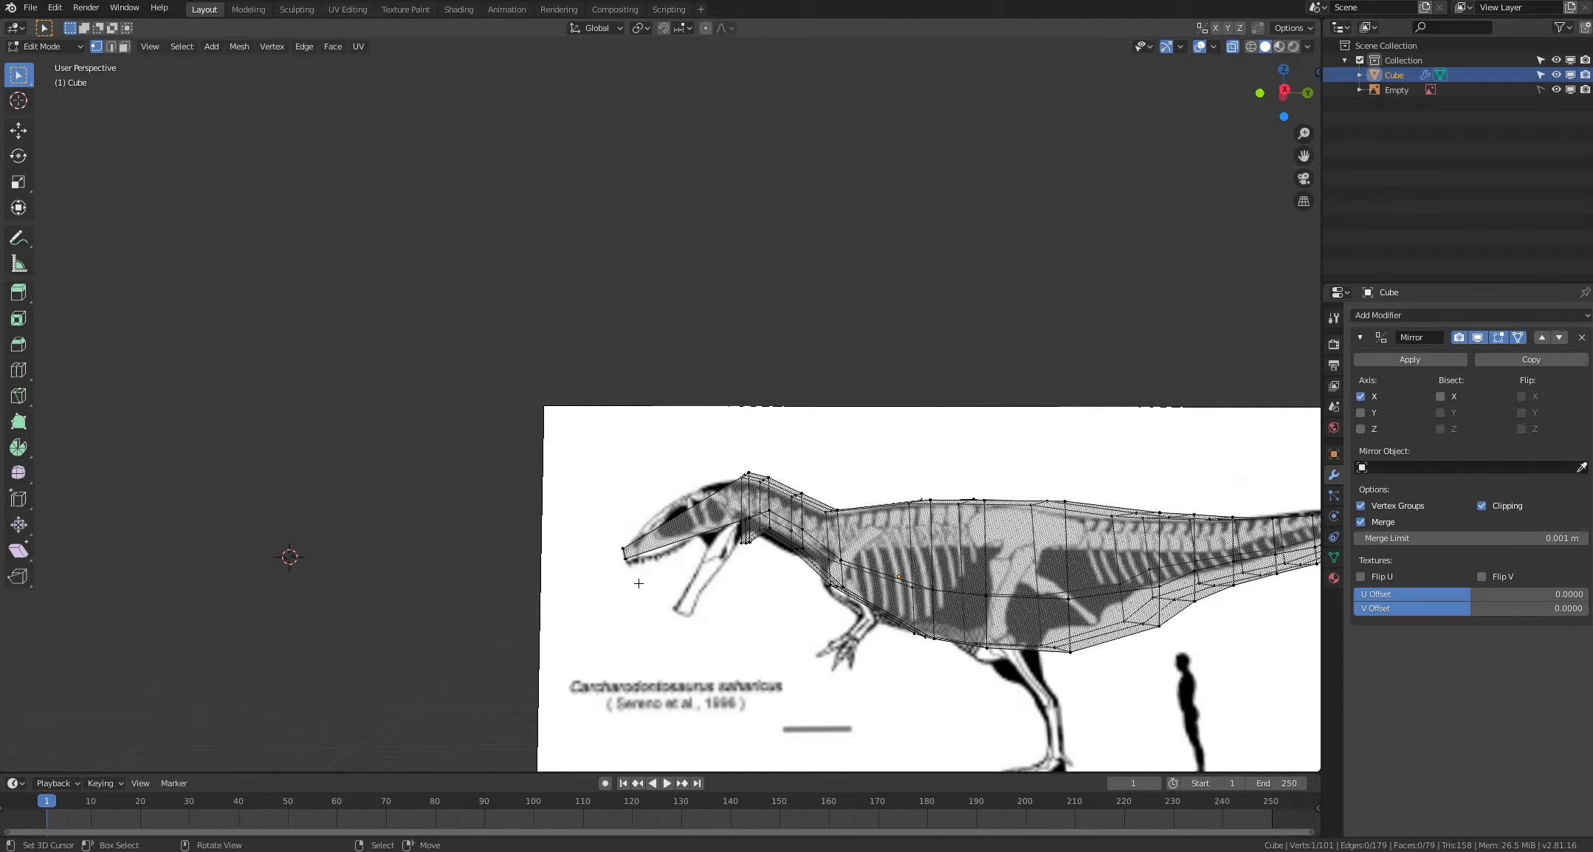
{"action": "key", "text": "c"}
{"action": "key", "text": "Escape"}
{"action": "key", "text": "g"}
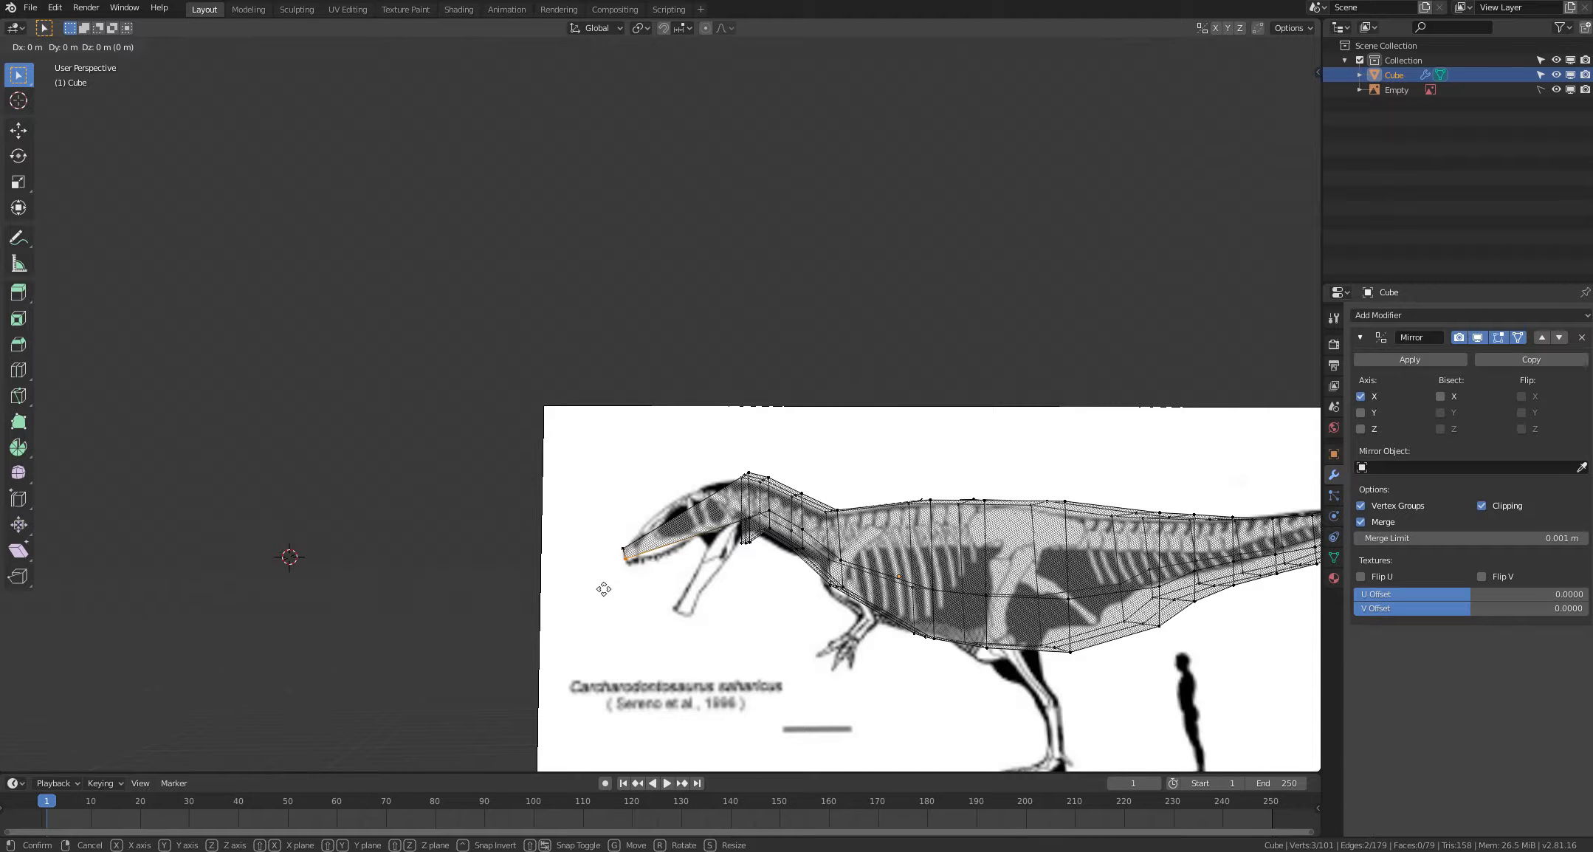
{"action": "left_click", "coordinate": [603, 591]}
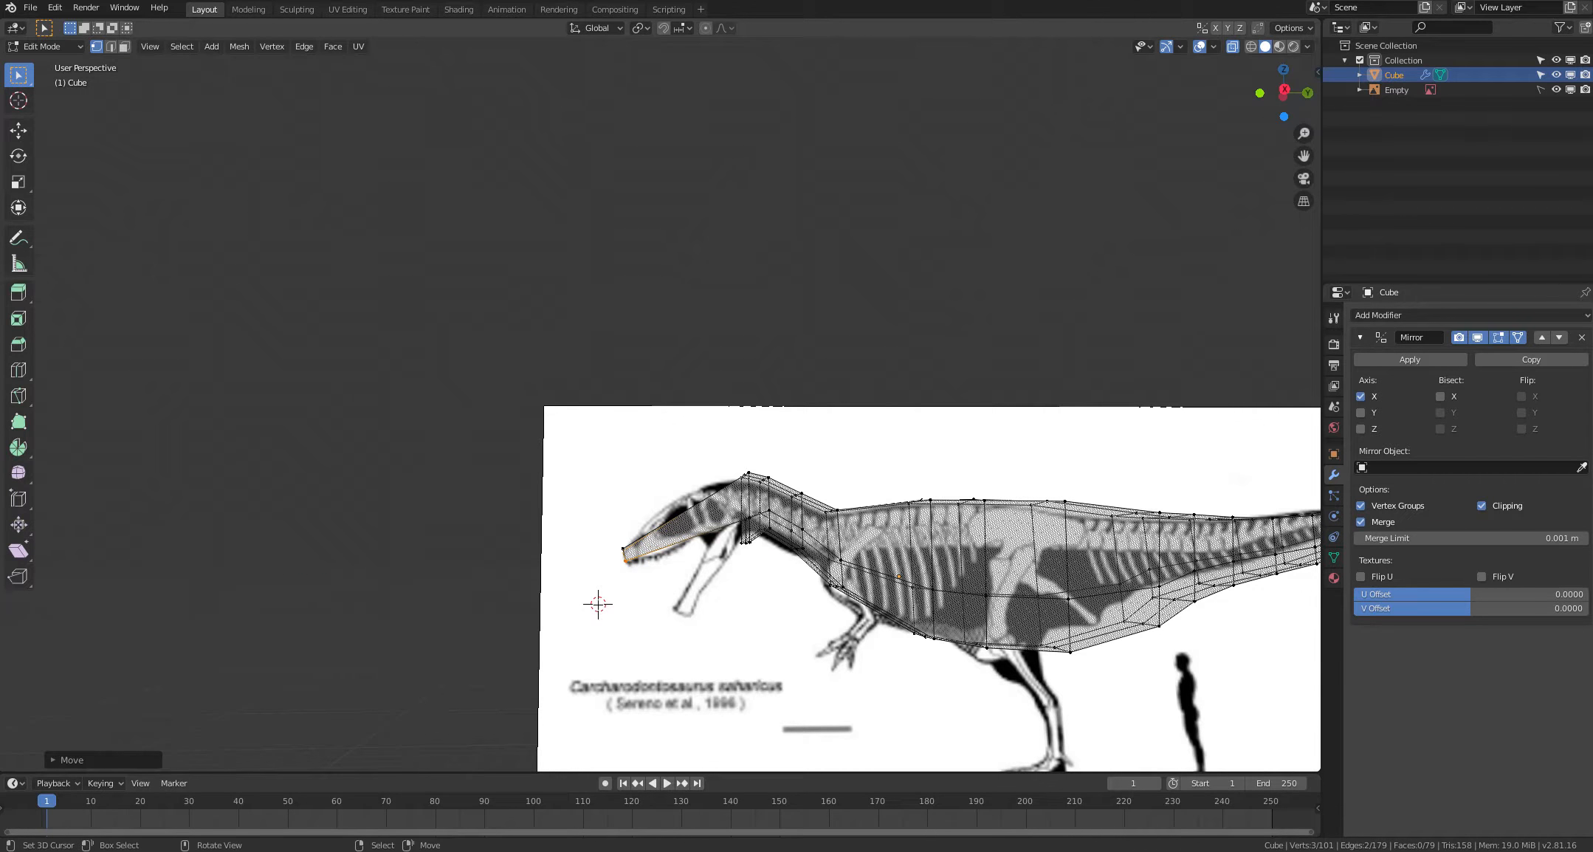
{"action": "middle_click_drag", "start_coordinate": [509, 601], "coordinate": [452, 602]}
{"action": "left_click", "coordinate": [268, 580]}
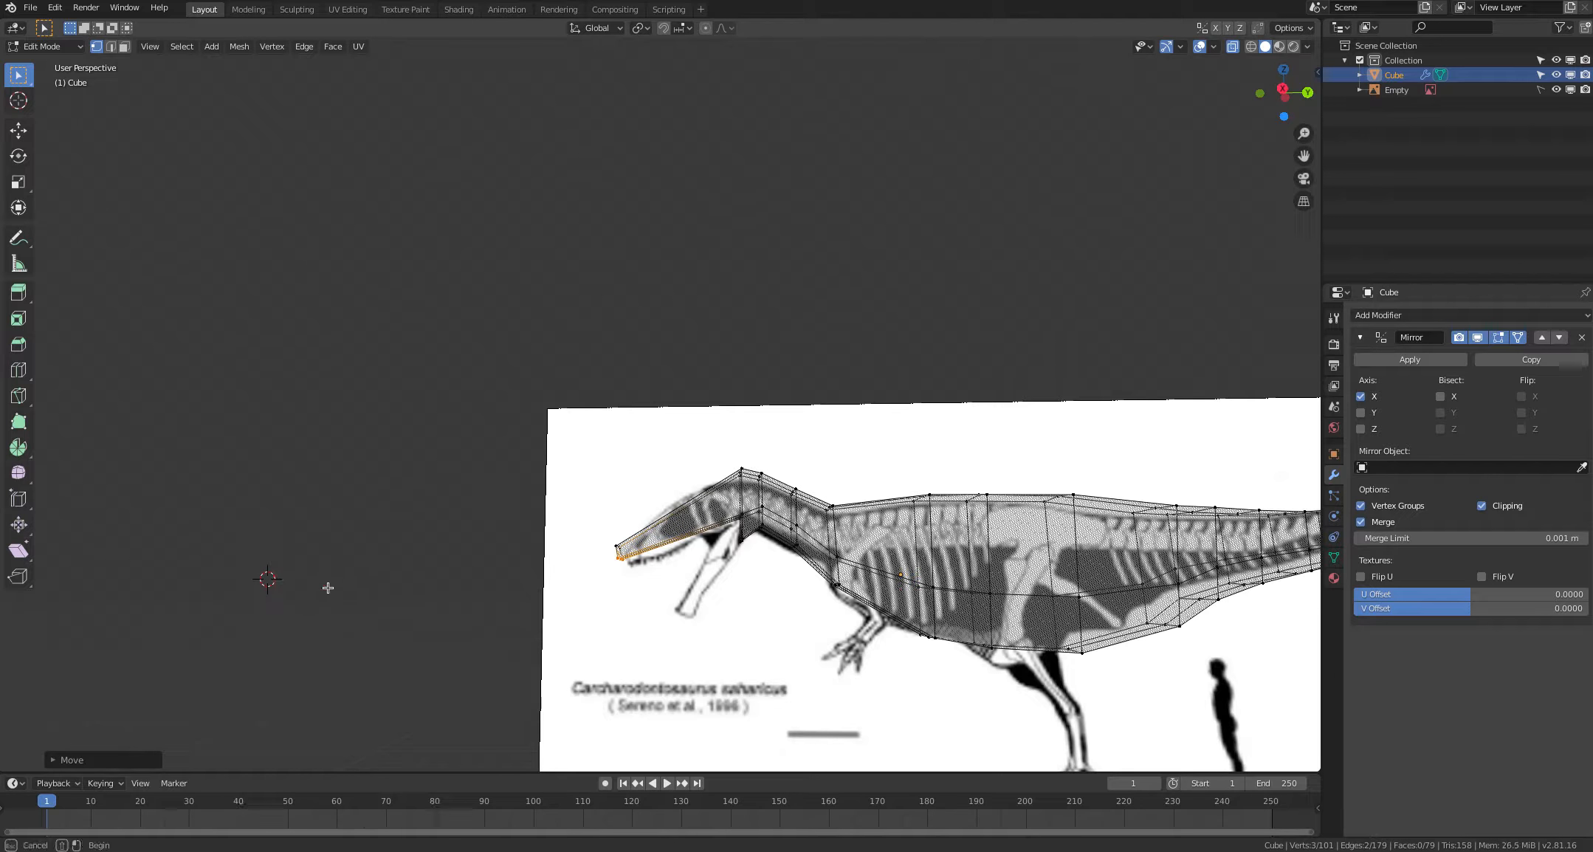
{"action": "key", "text": "alt+a"}
Step: Select the neck's lower front face beneath the skull, extrude it in place at the jaw joint, and deselect it
{"action": "mouse_move", "coordinate": [590, 622]}
{"action": "middle_mouse_down"}
{"action": "mouse_move", "coordinate": [665, 616]}
{"action": "mouse_move", "coordinate": [655, 595]}
{"action": "middle_mouse_up"}
{"action": "scroll", "coordinate": [665, 615], "scroll_direction": "up", "scroll_amount": 4}
{"action": "key", "text": "alt+z"}
{"action": "key", "text": "c"}
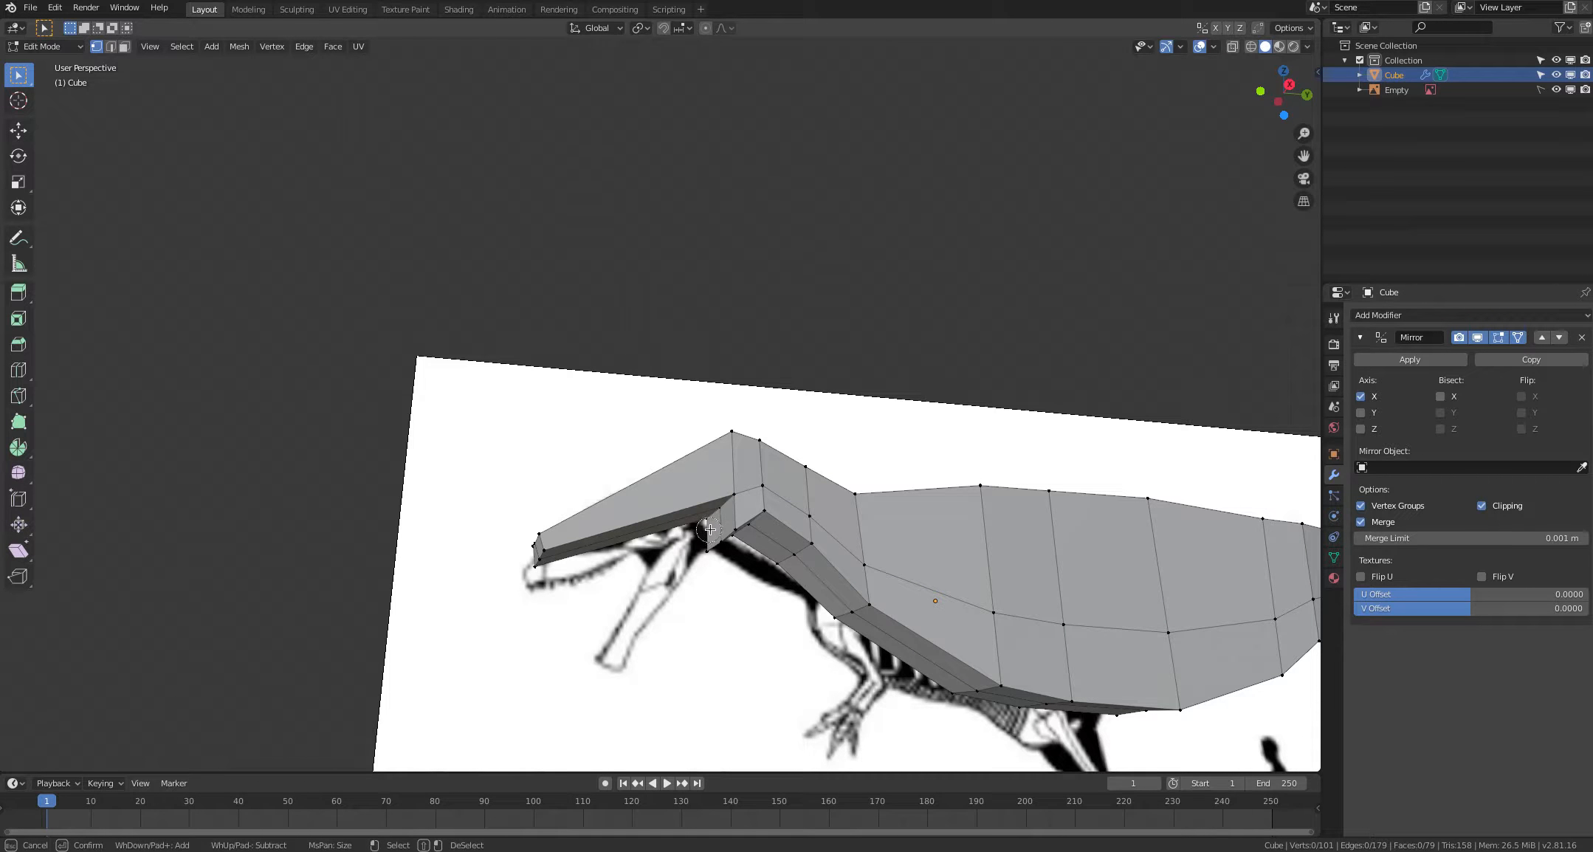
{"action": "left_click_drag", "start_coordinate": [722, 513], "coordinate": [699, 552]}
{"action": "key", "text": "Escape"}
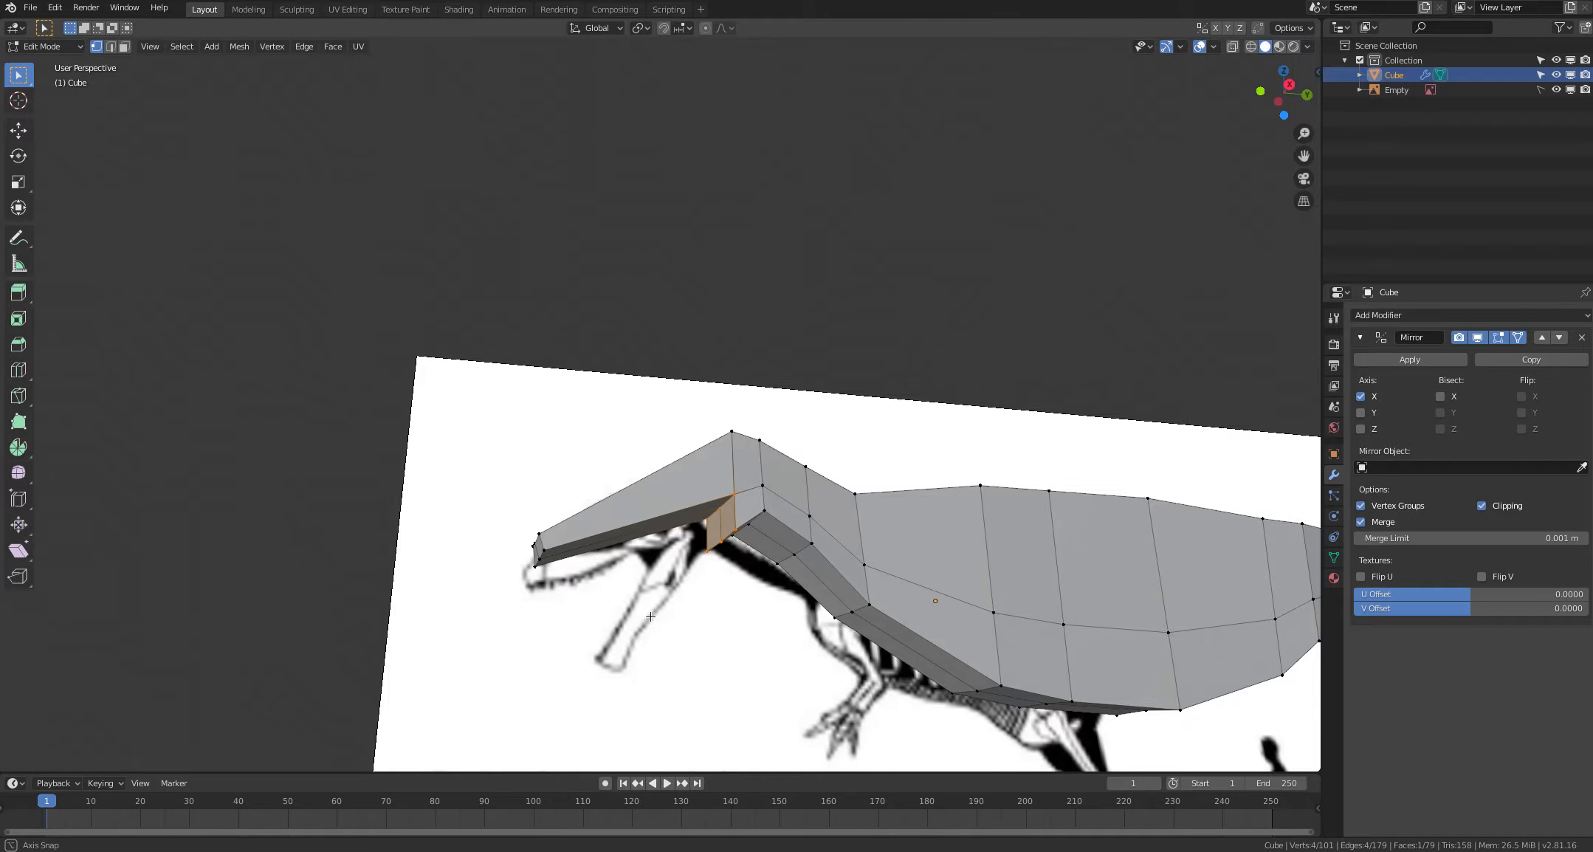
{"action": "mouse_move", "coordinate": [653, 623]}
{"action": "middle_mouse_down"}
{"action": "mouse_move", "coordinate": [624, 631]}
{"action": "mouse_move", "coordinate": [649, 588]}
{"action": "middle_mouse_up"}
{"action": "key", "text": "alt+z"}
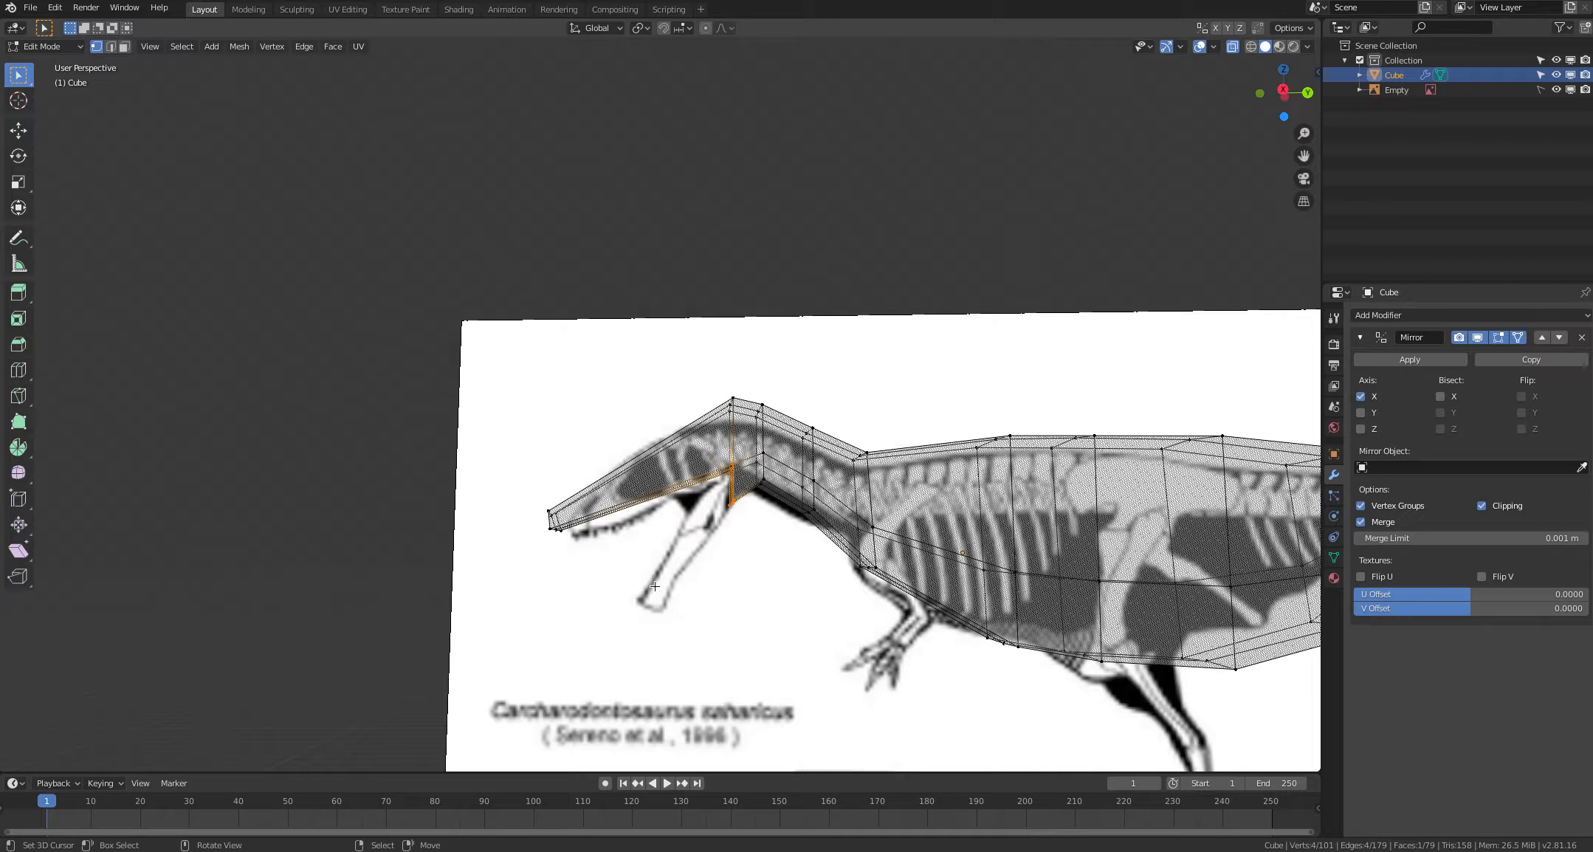
{"action": "key", "text": "e"}
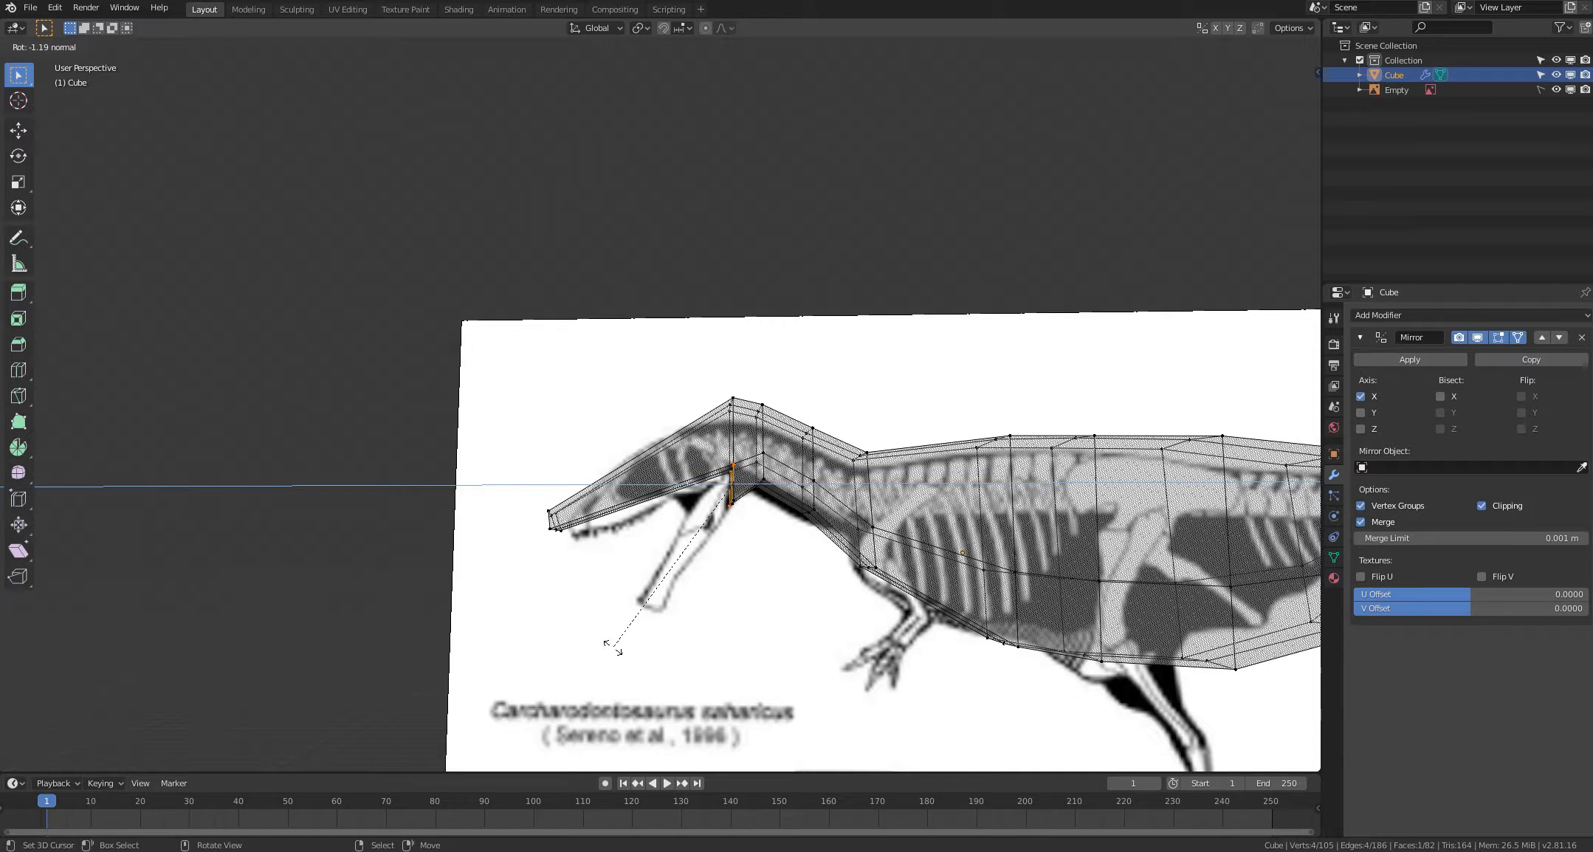
{"action": "right_click", "coordinate": [613, 648]}
{"action": "left_click", "coordinate": [625, 687]}
{"action": "middle_click_drag", "start_coordinate": [625, 687], "coordinate": [695, 614]}
Step: Try to extrude the faces at the jaw joint forward to the snout tip
{"action": "key", "text": "c"}
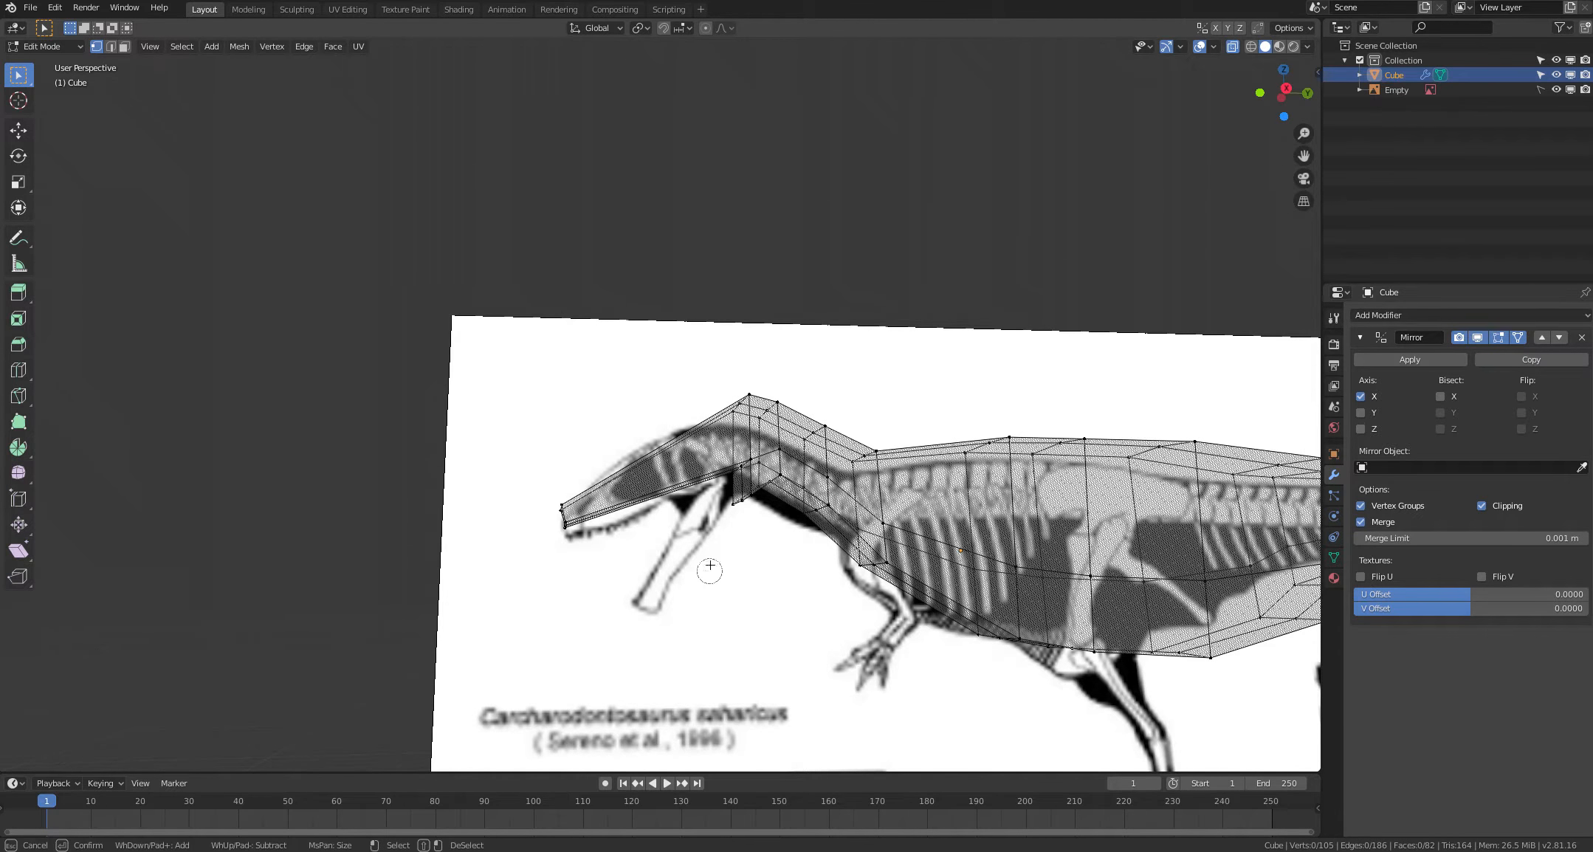
{"action": "left_click", "coordinate": [741, 475]}
{"action": "right_click", "coordinate": [740, 477]}
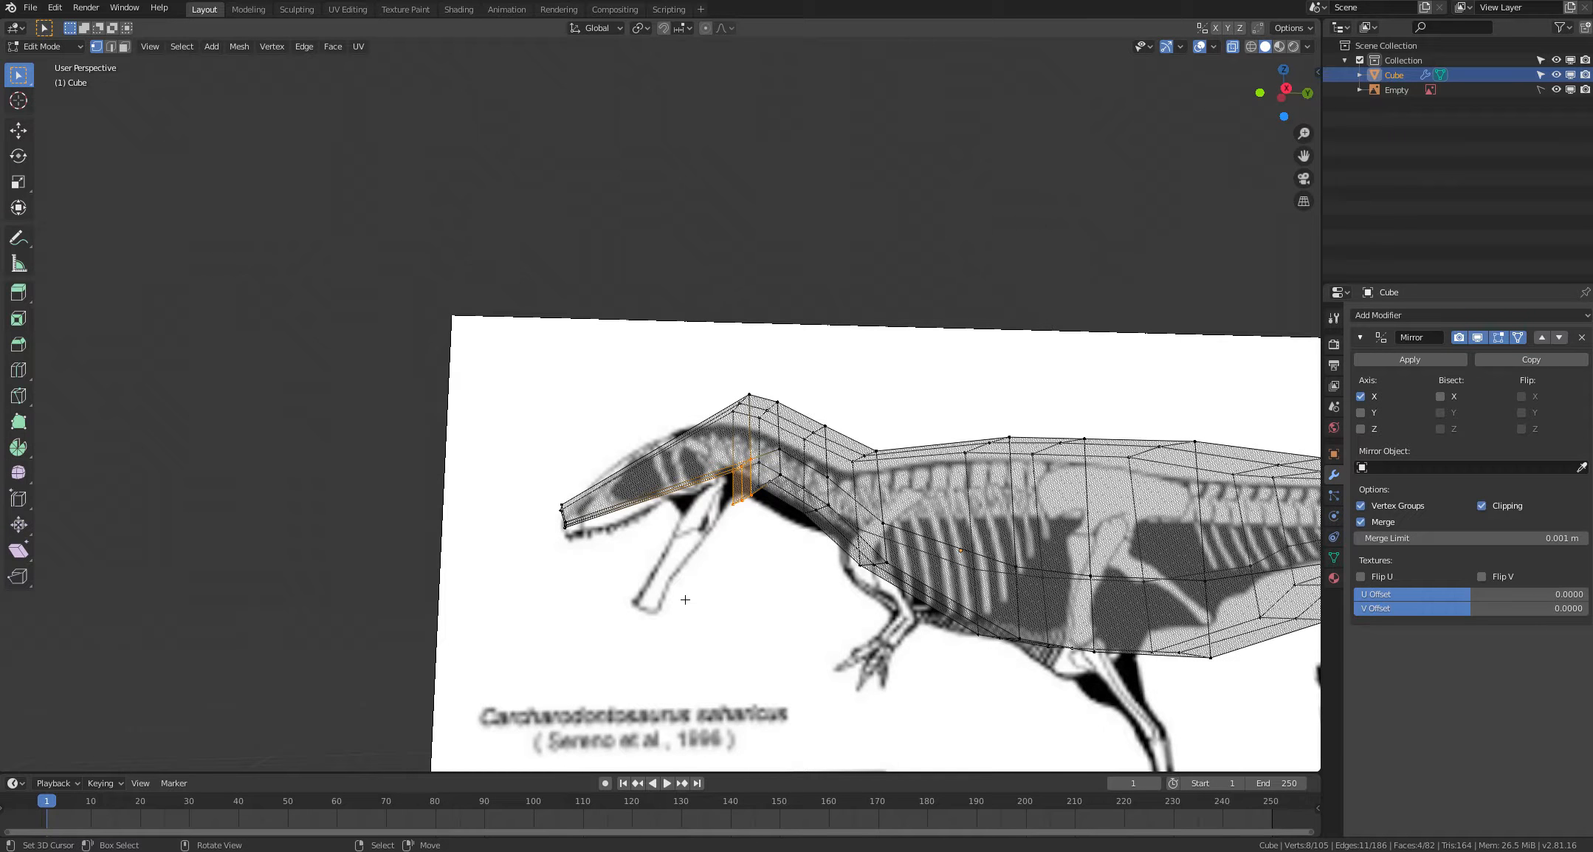
{"action": "middle_click_drag", "start_coordinate": [740, 477], "coordinate": [654, 614]}
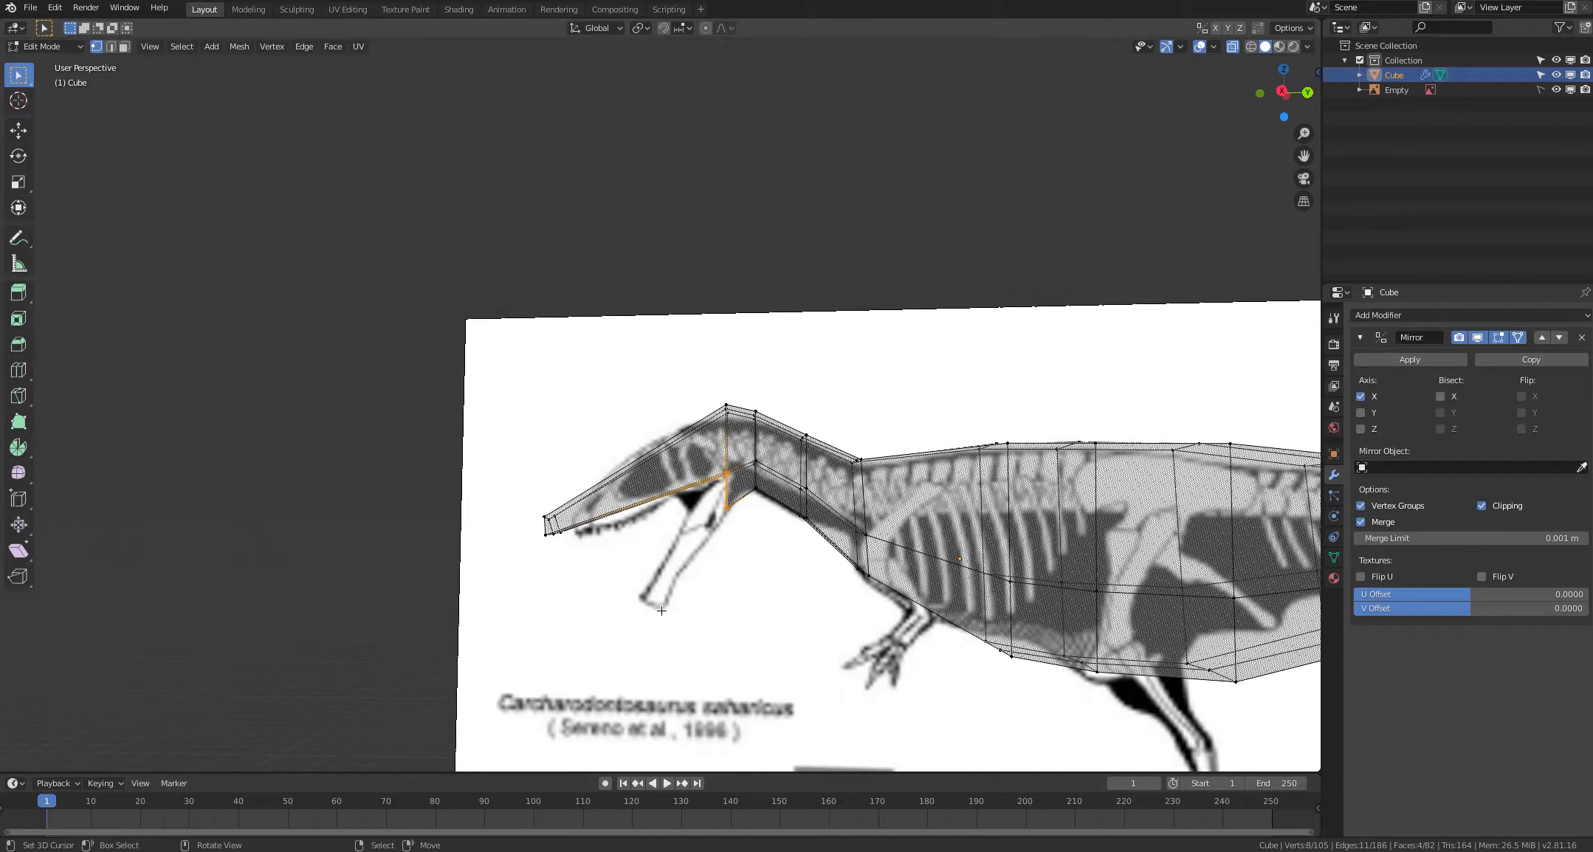
{"action": "key", "text": "e"}
{"action": "right_click", "coordinate": [586, 626]}
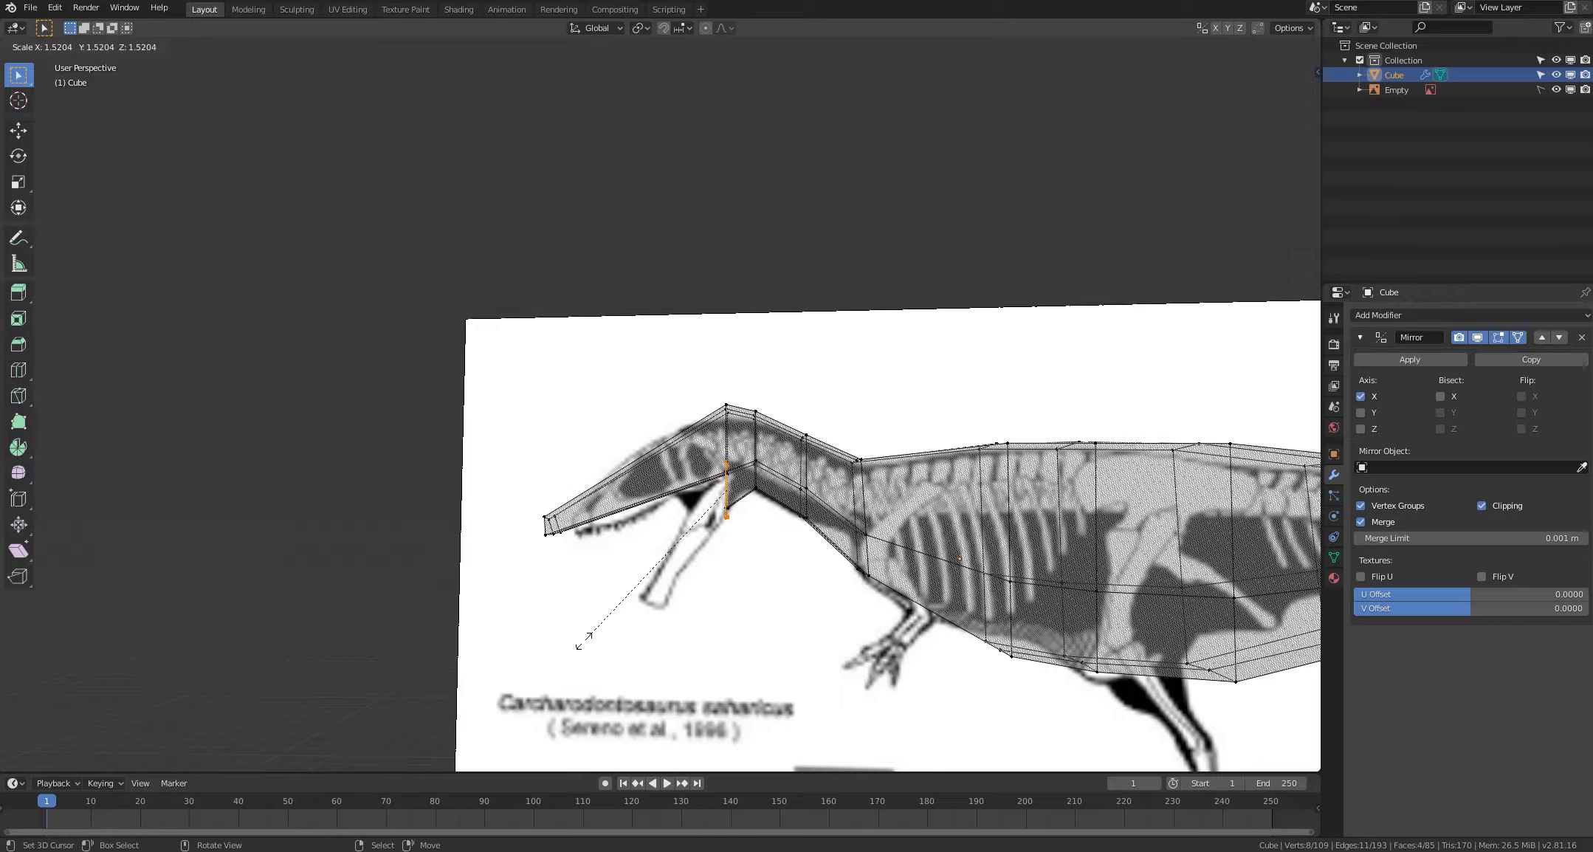
{"action": "key", "text": "e"}
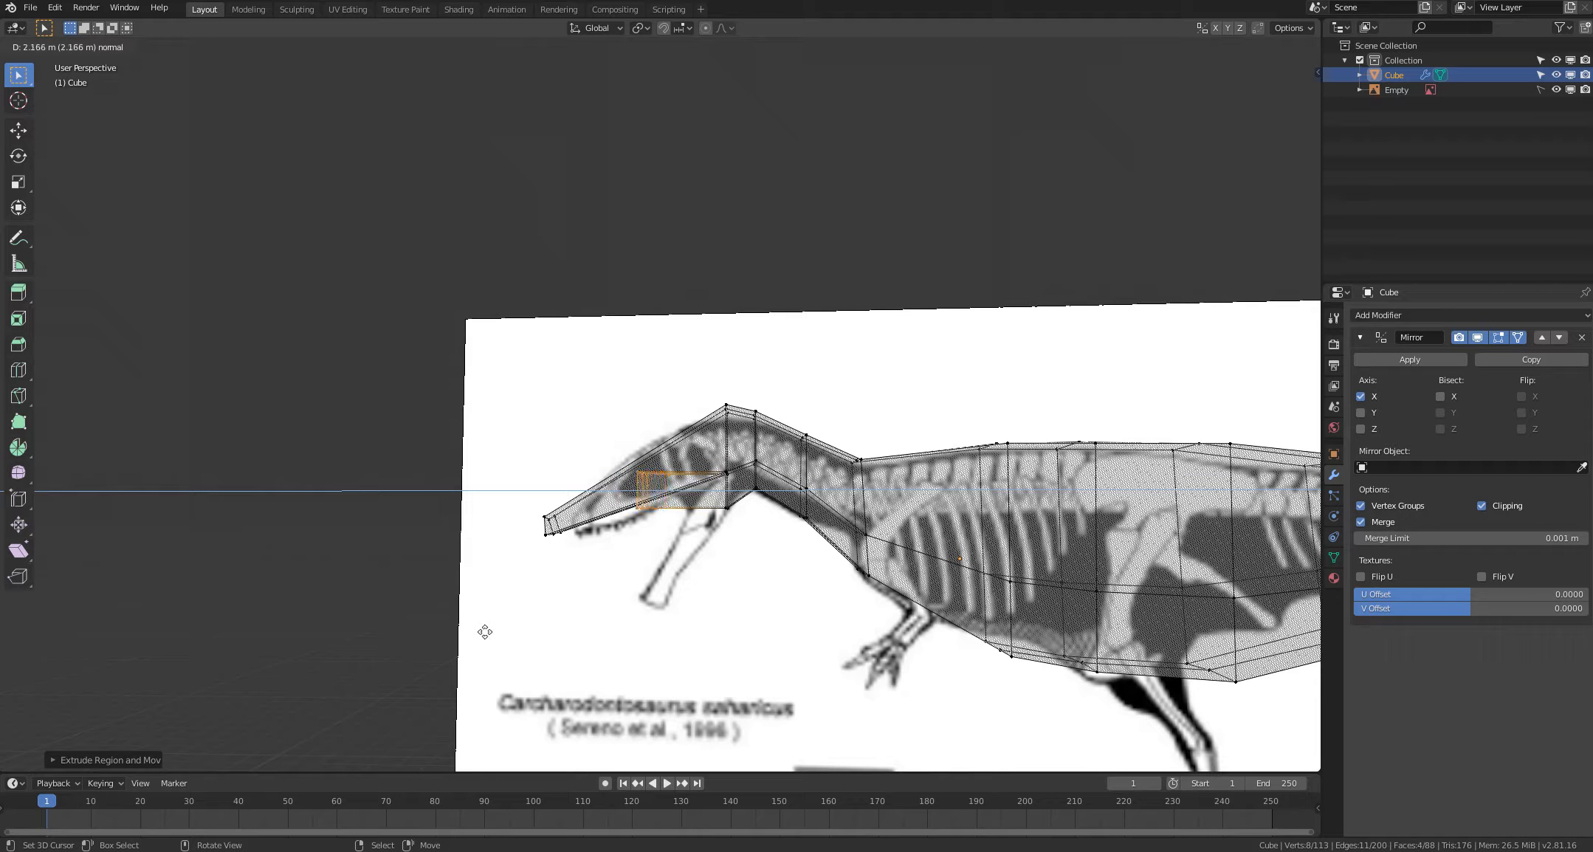
{"action": "left_click", "coordinate": [414, 640]}
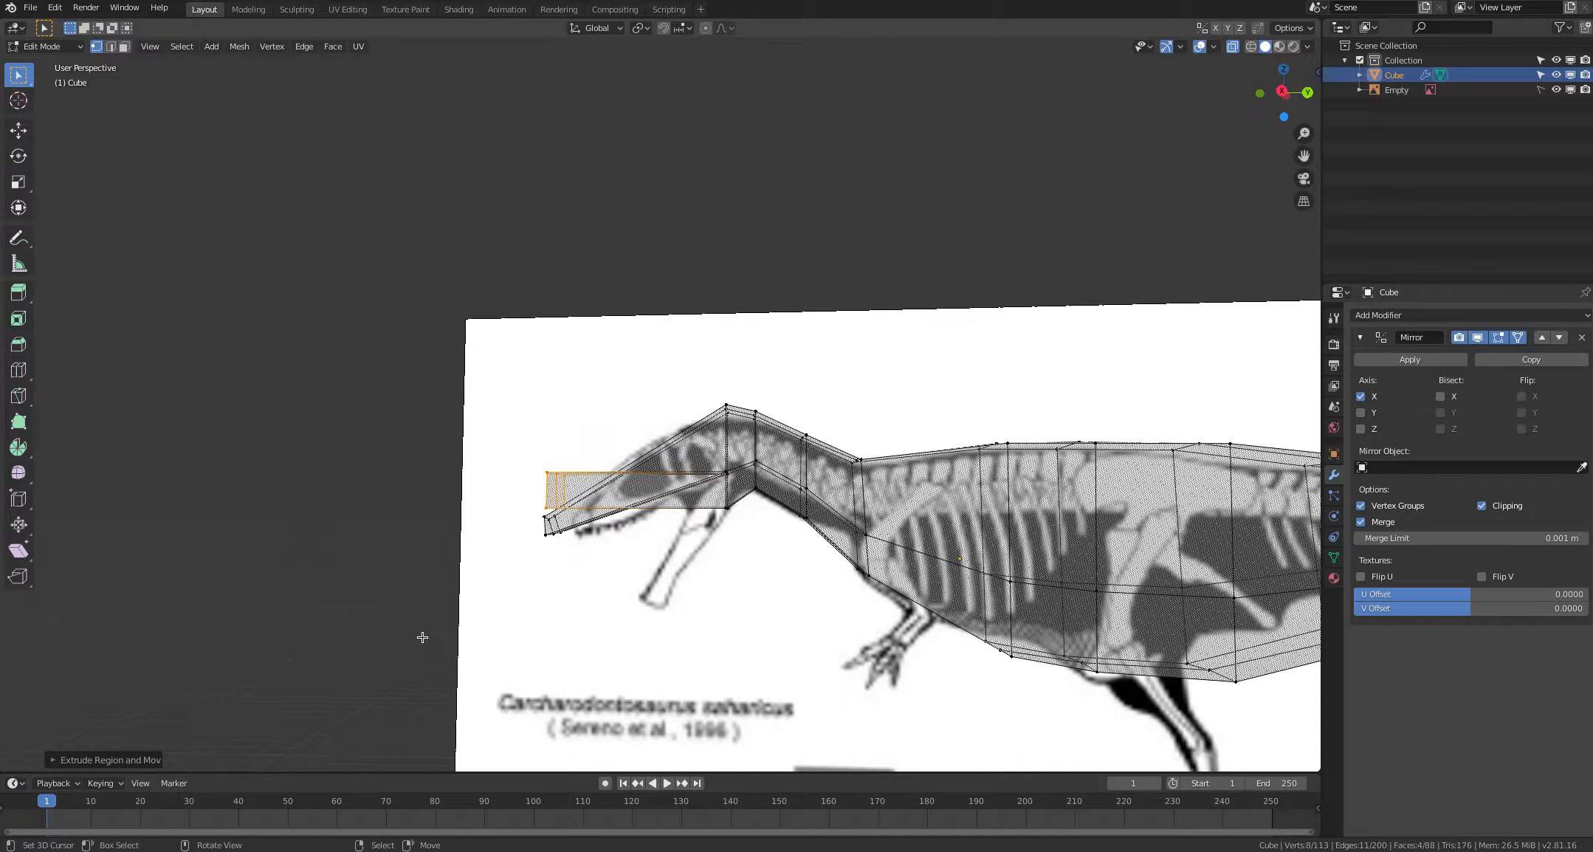
Step: Undo the forward extrusion from the jaw joint and clear the selection
{"action": "key", "text": "s"}
{"action": "right_click", "coordinate": [421, 669]}
{"action": "key", "text": "r"}
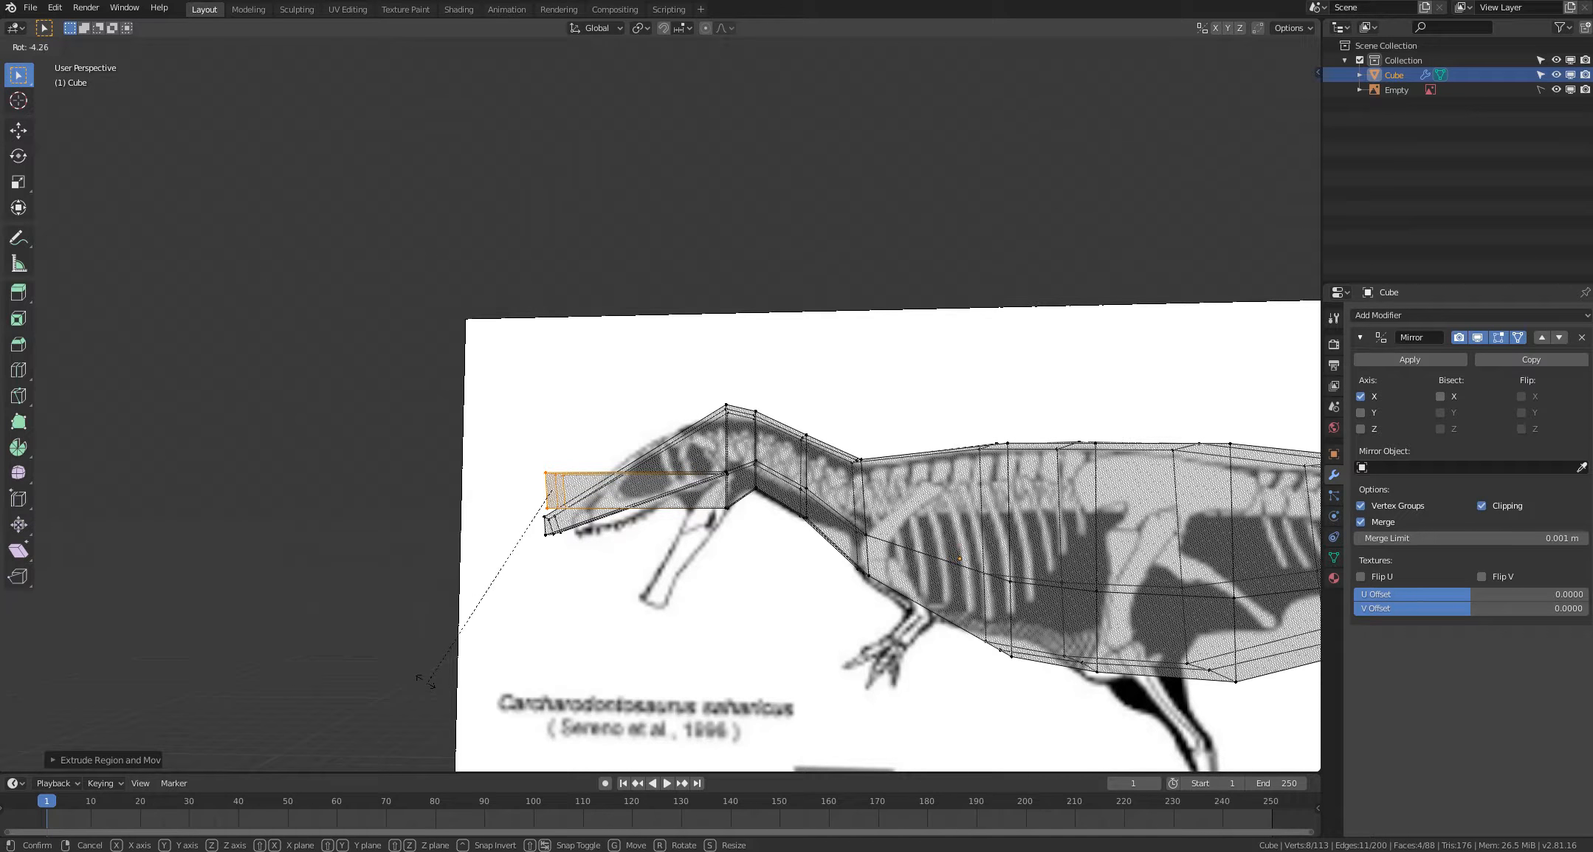
{"action": "right_click", "coordinate": [423, 669]}
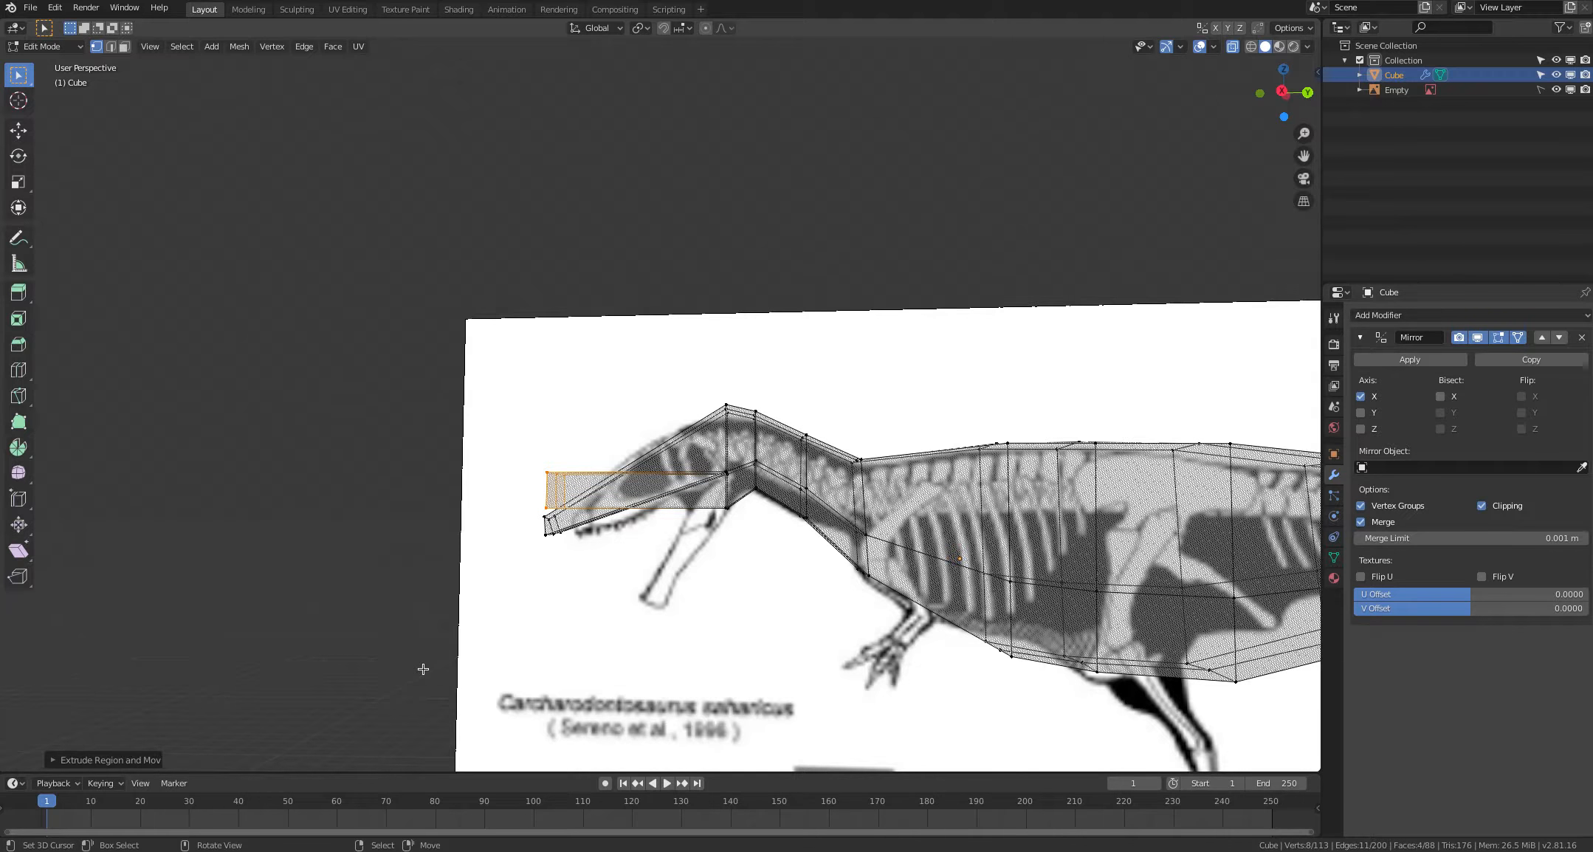
{"action": "key", "text": "ctrl+z"}
{"action": "key", "text": "ctrl+z"}
{"action": "key", "text": "alt+a"}
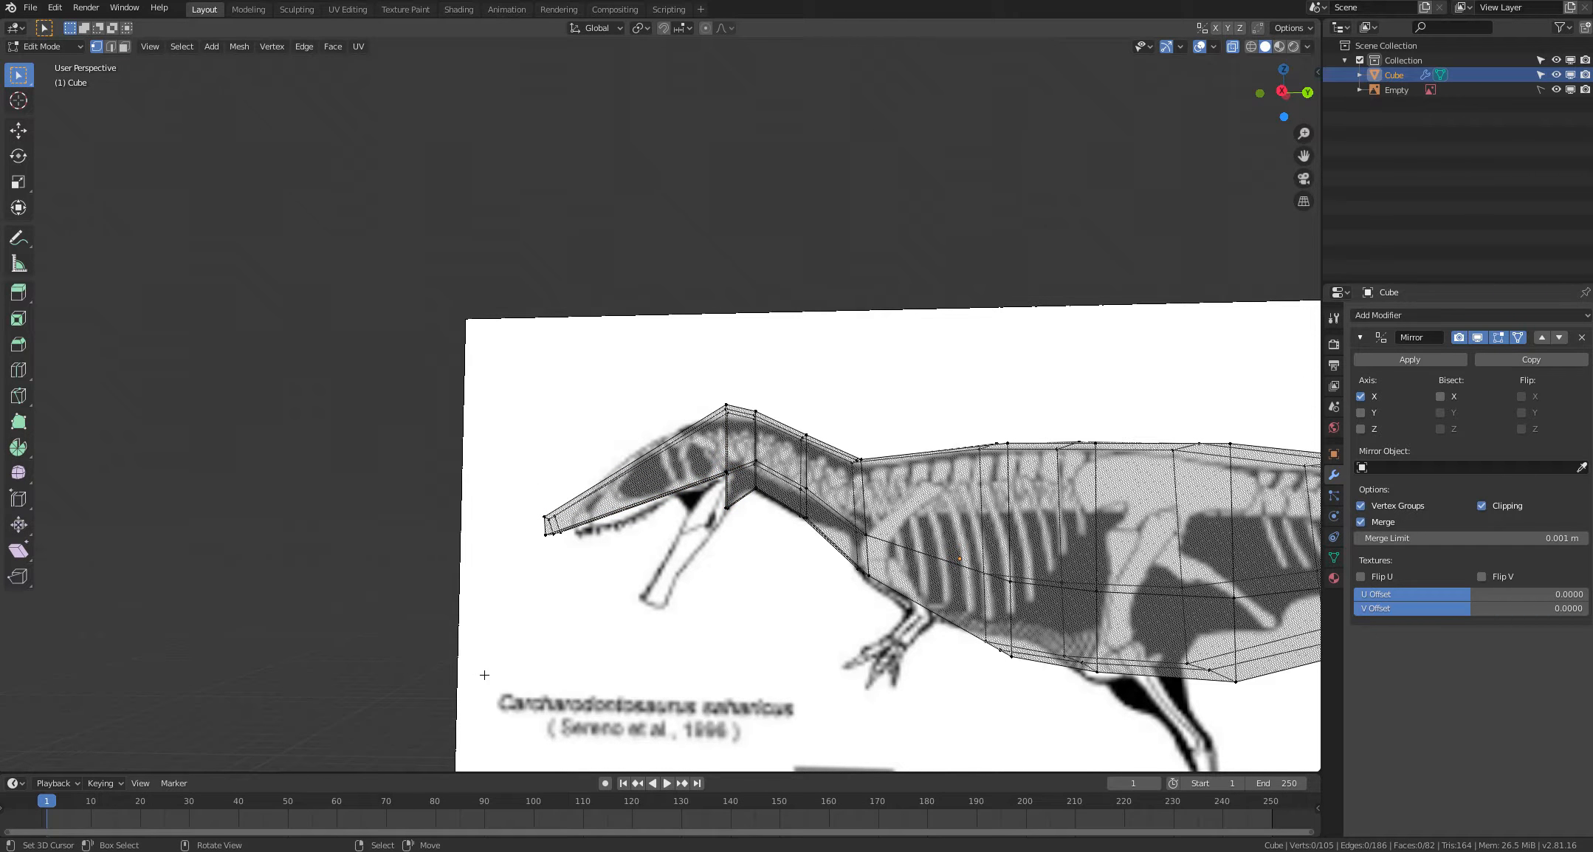
Step: Test-pull the lower vertices at the jaw joint to check for duplicate geometry, and undo back past the in-place extrusion
{"action": "middle_click_drag", "start_coordinate": [487, 674], "coordinate": [515, 670]}
{"action": "key", "text": "alt+z"}
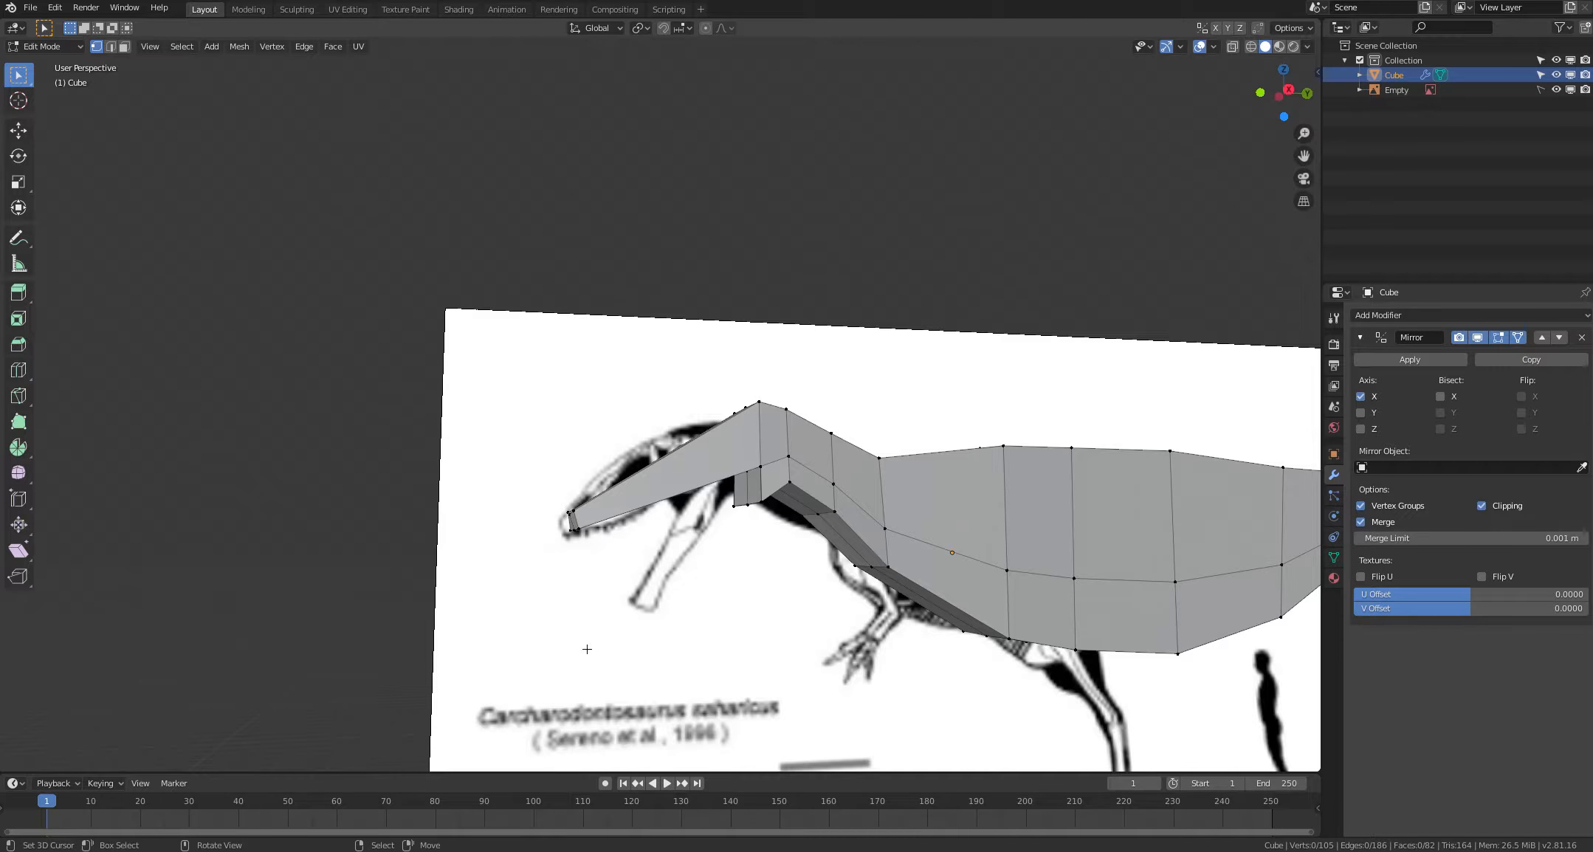
{"action": "scroll", "coordinate": [647, 590], "scroll_direction": "up", "scroll_amount": 4}
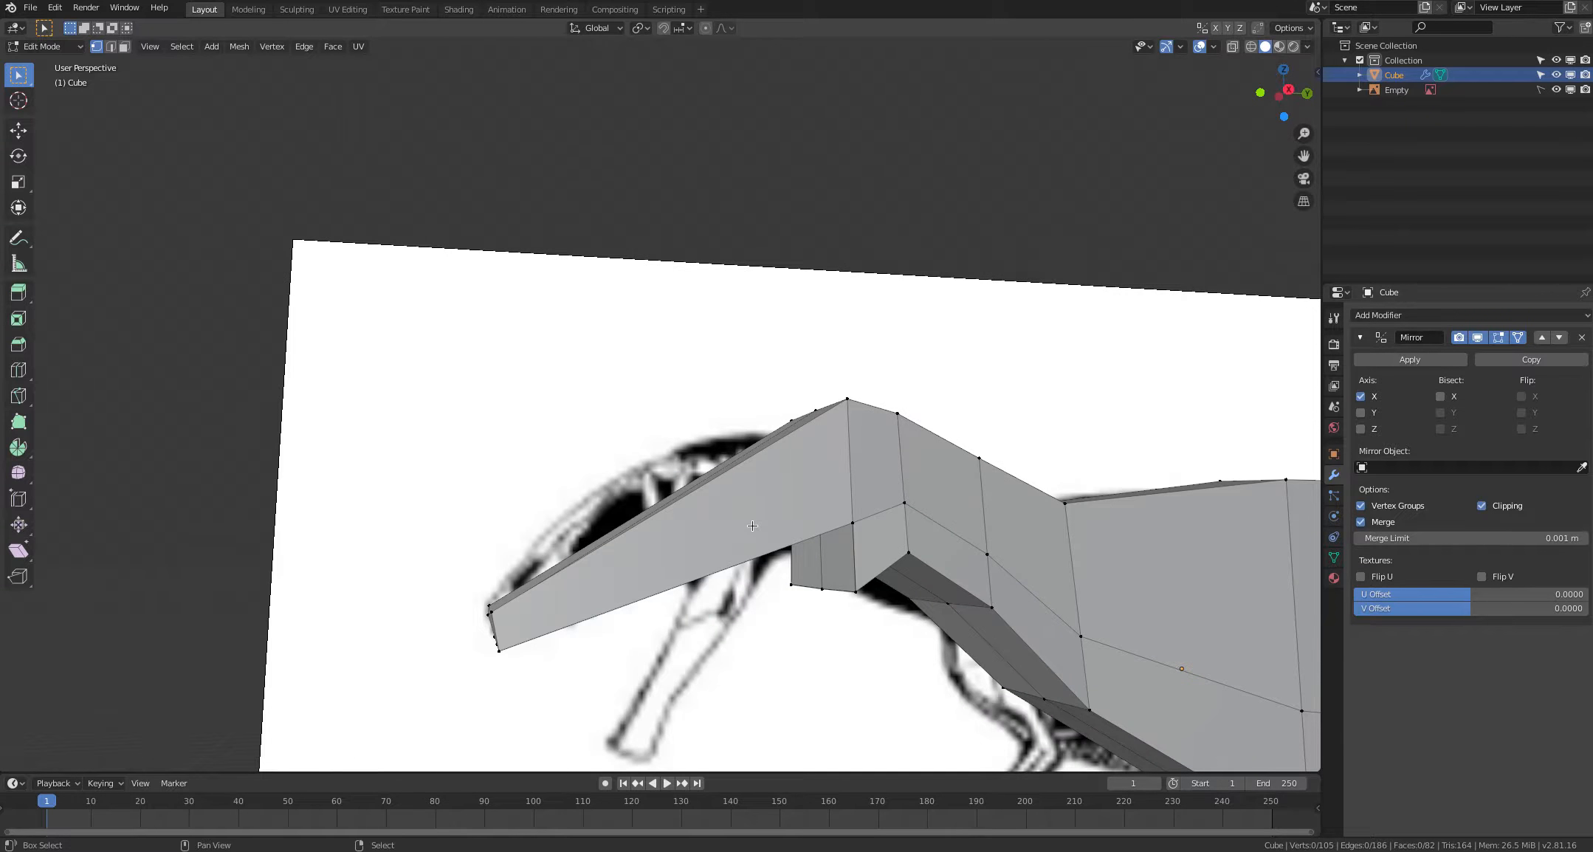
{"action": "middle_click_drag", "start_coordinate": [811, 553], "coordinate": [869, 555]}
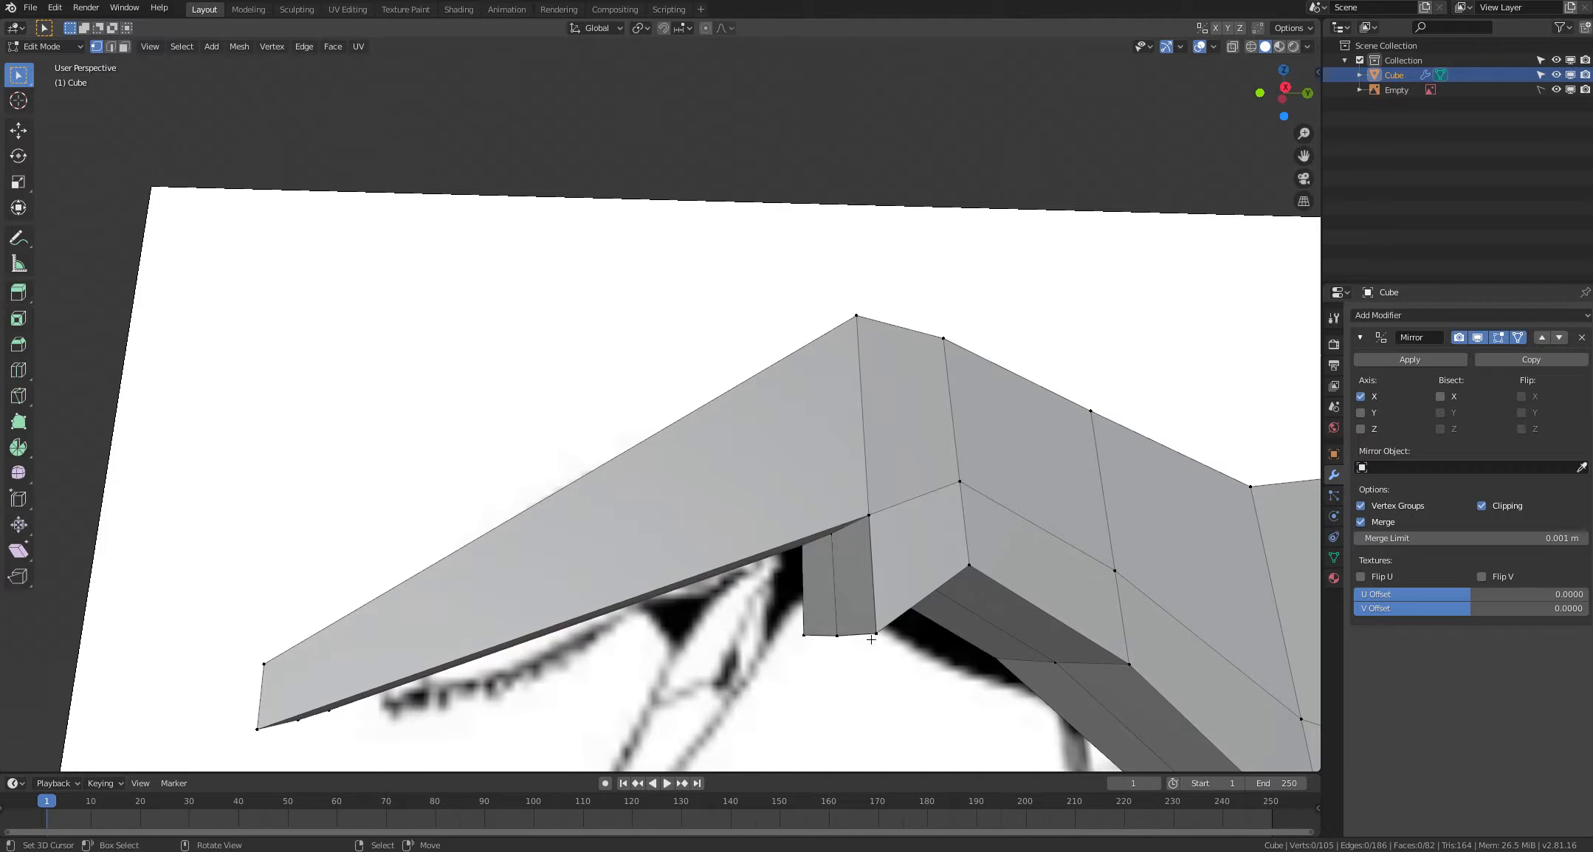
{"action": "left_click_drag", "start_coordinate": [867, 630], "coordinate": [784, 628]}
{"action": "scroll", "coordinate": [784, 627], "scroll_direction": "down", "scroll_amount": 2}
{"action": "right_click", "coordinate": [690, 663]}
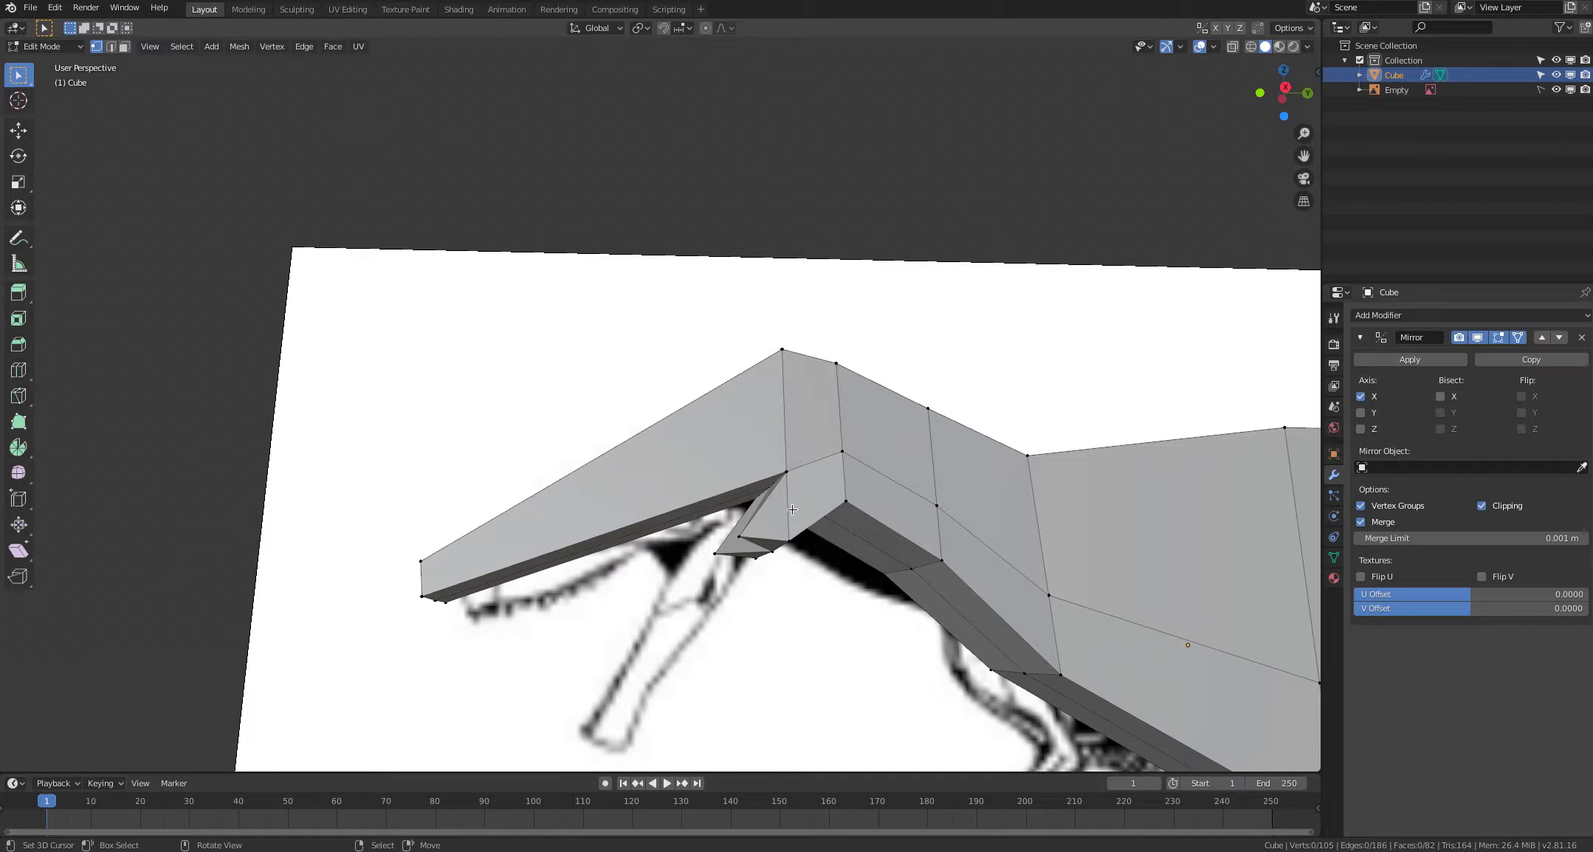
{"action": "key", "text": "ctrl+z"}
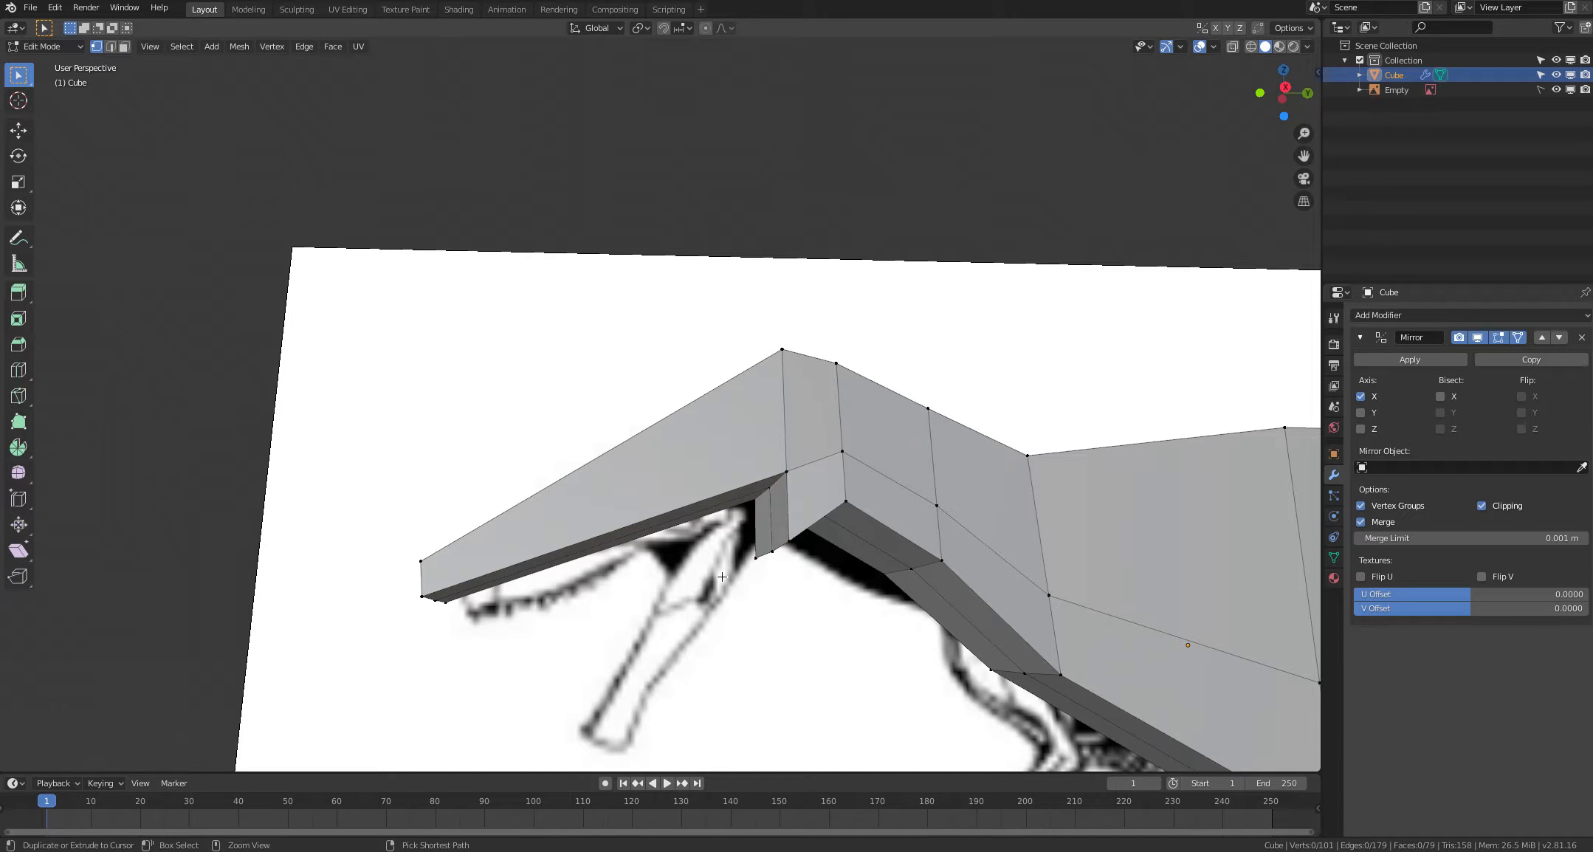
Step: Select the neck's lower front face at the jaw joint with X-ray on and extrude it about 4.5 m forward
{"action": "key", "text": "alt+z"}
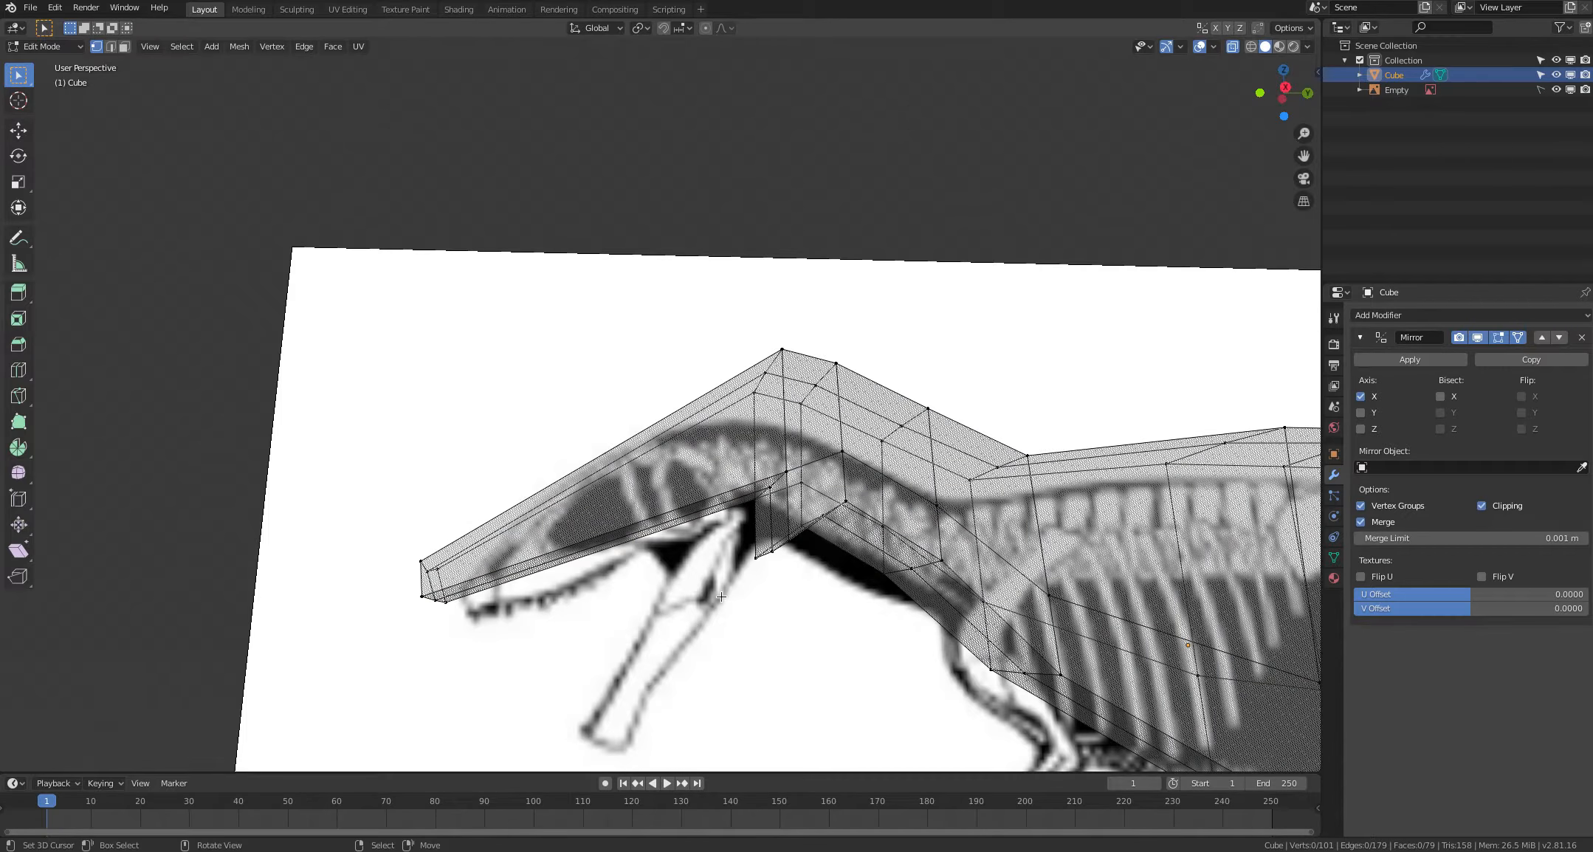
{"action": "middle_click_drag", "start_coordinate": [720, 596], "coordinate": [721, 602]}
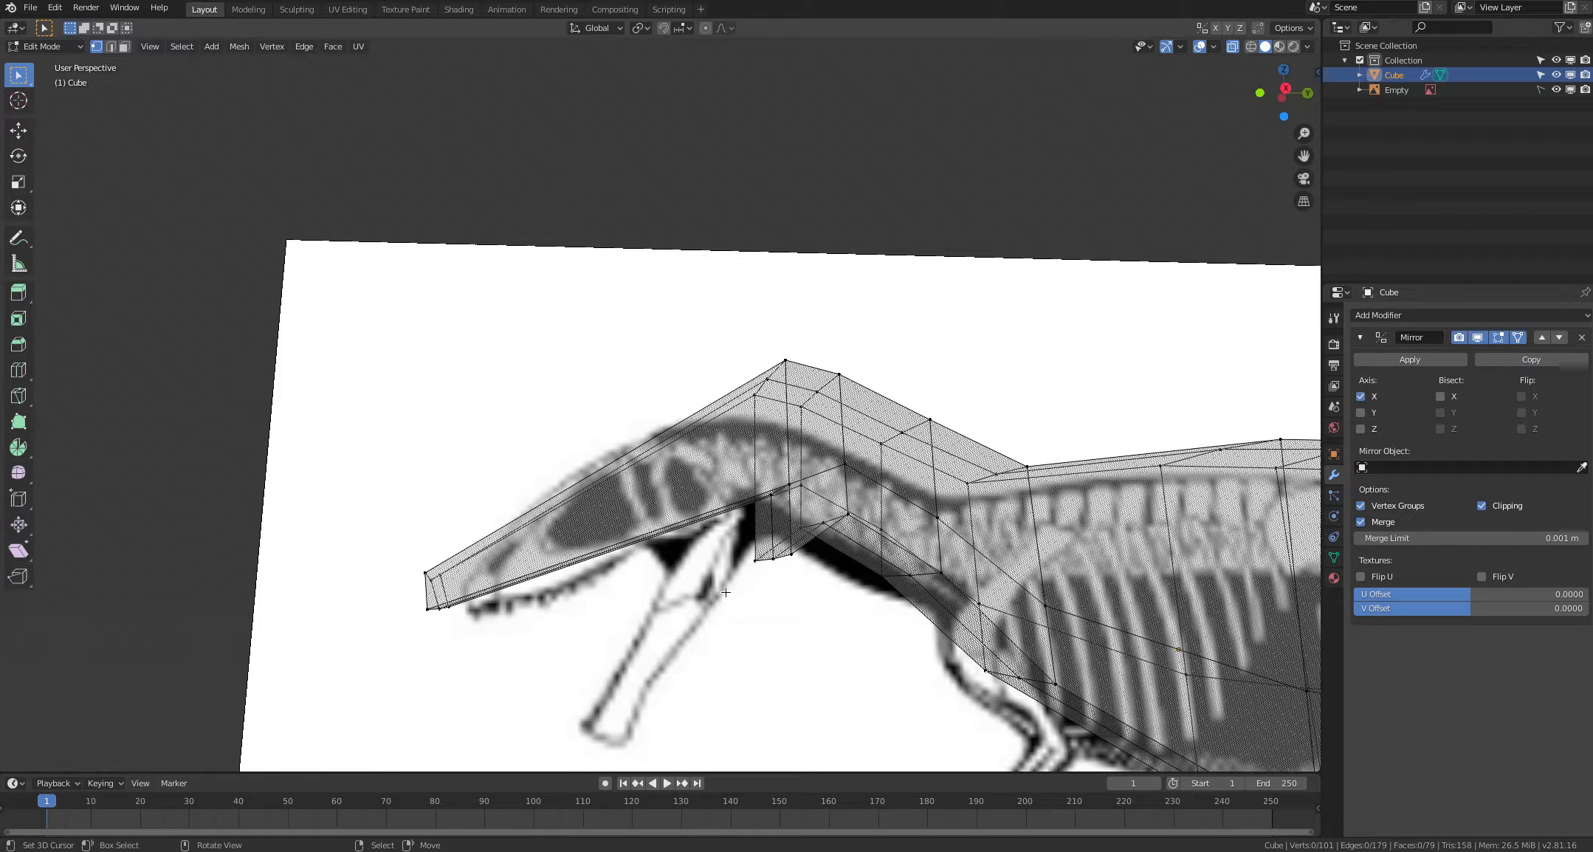
{"action": "key", "text": "c"}
{"action": "left_click", "coordinate": [770, 555]}
{"action": "left_click", "coordinate": [779, 489]}
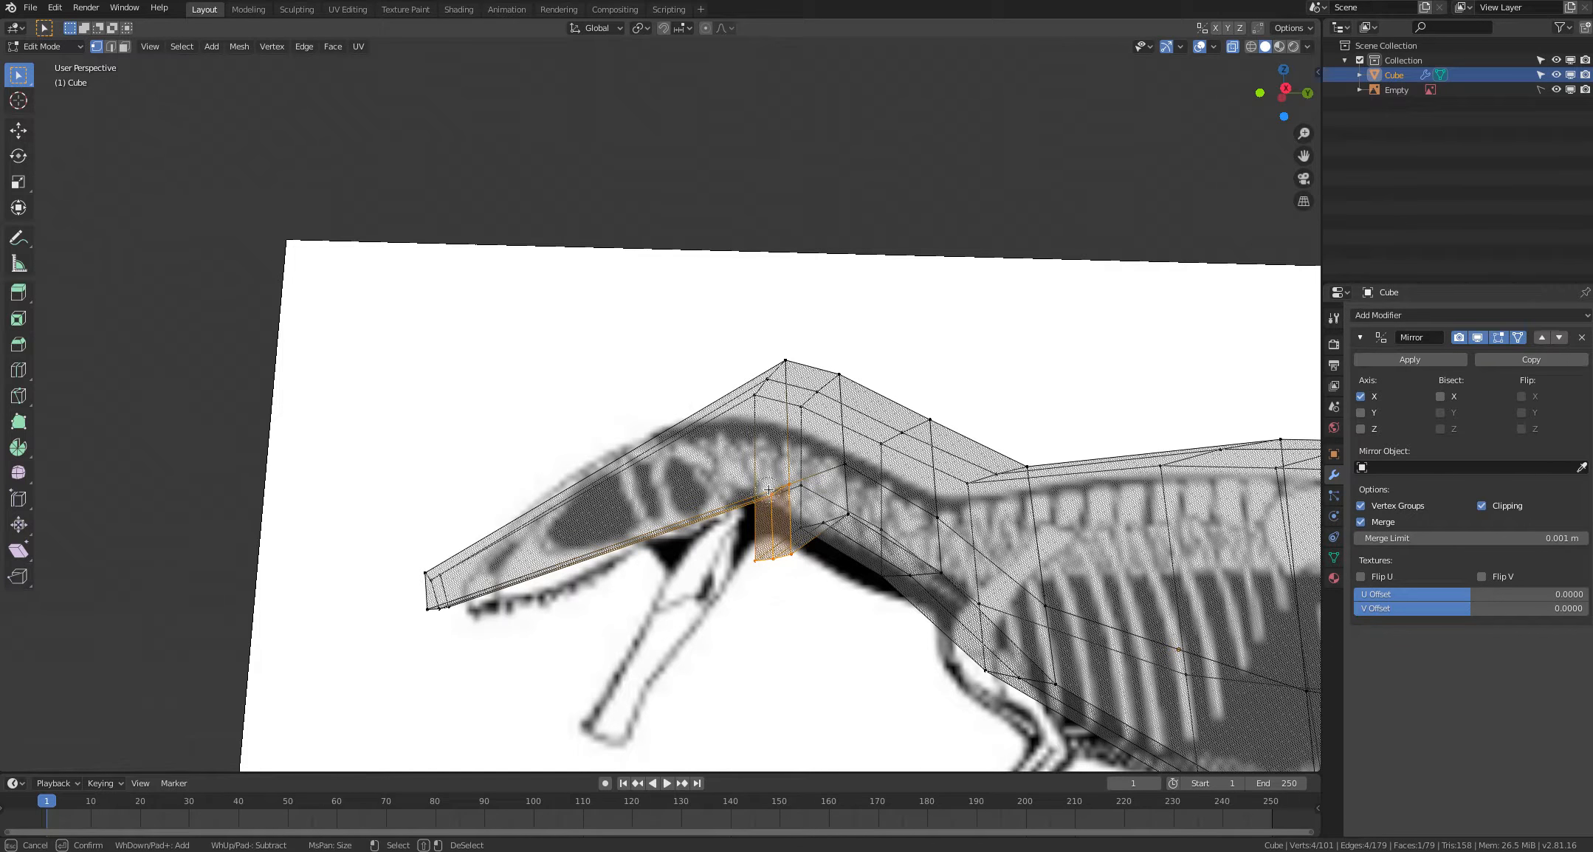
{"action": "key", "text": "Escape"}
{"action": "scroll", "coordinate": [701, 614], "scroll_direction": "down", "scroll_amount": 3}
{"action": "middle_click_drag", "start_coordinate": [698, 615], "coordinate": [651, 629]}
{"action": "key", "text": "e"}
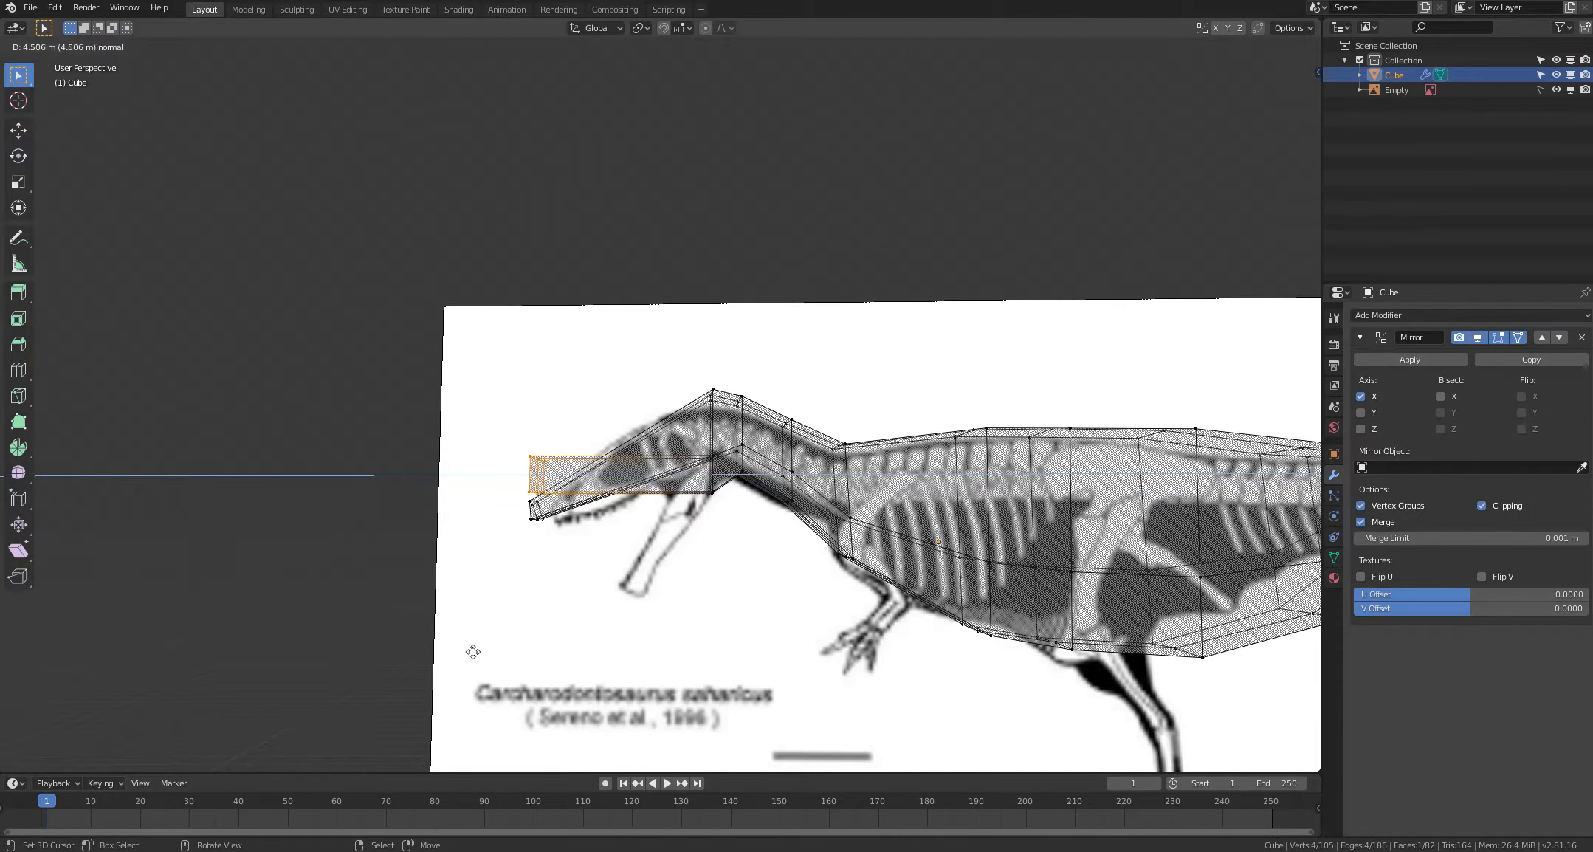
{"action": "left_click", "coordinate": [471, 652]}
Step: Move the extruded face down and back onto the front of the reference's lower jaw, and deselect it
{"action": "key", "text": "g"}
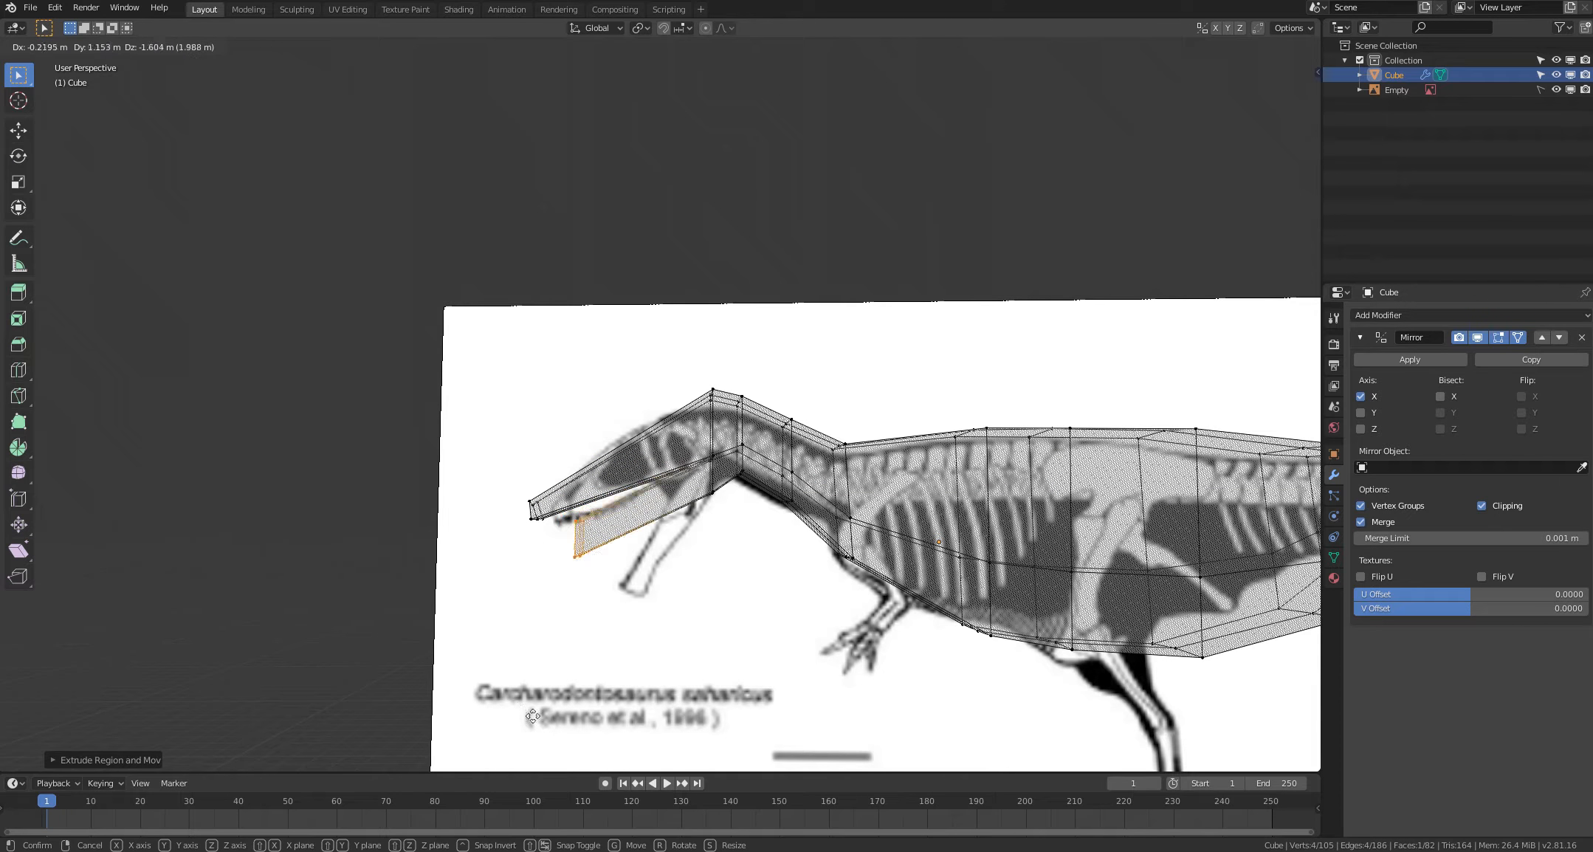
{"action": "left_click", "coordinate": [581, 750]}
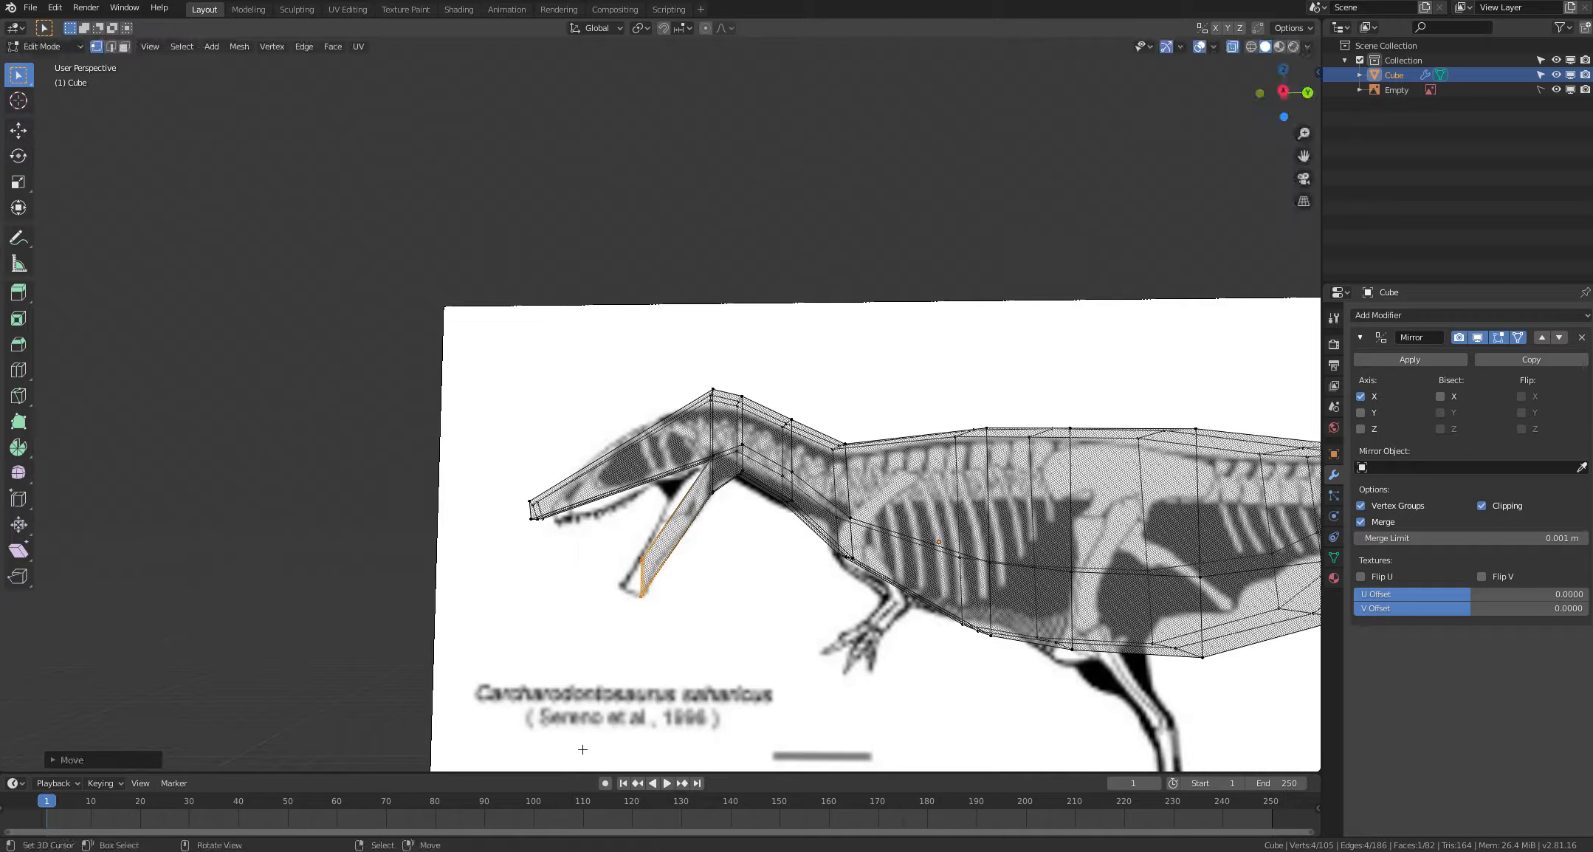
{"action": "key", "text": "alt+a"}
Step: Lower the bottom edge of the jaw's front face about 0.37 m to the reference jaw tip, and deselect it
{"action": "middle_click_drag", "start_coordinate": [587, 723], "coordinate": [589, 709]}
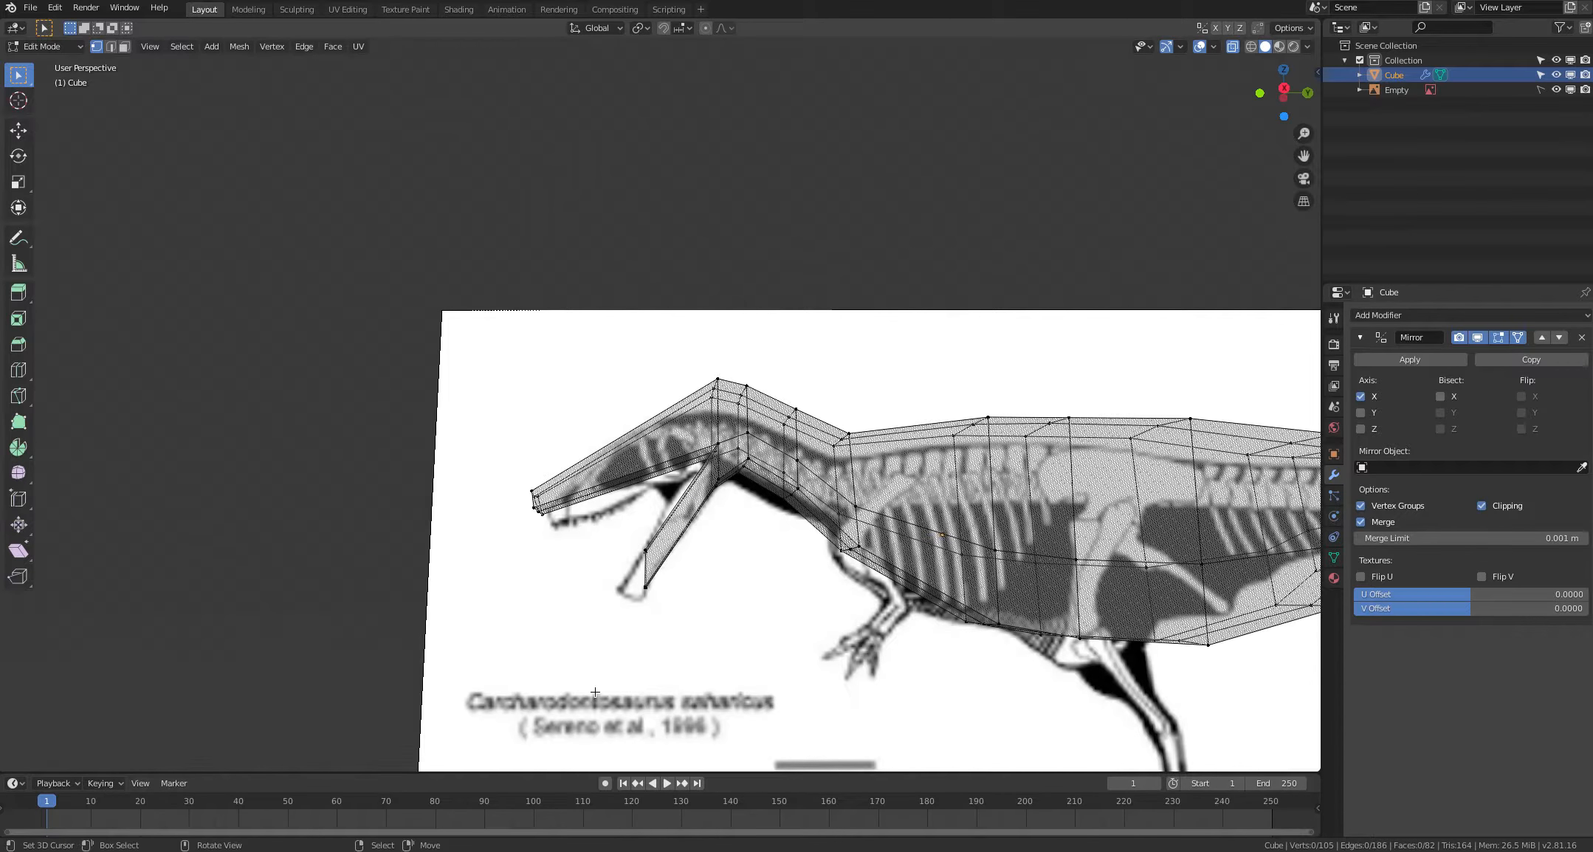
{"action": "key", "text": "c"}
{"action": "left_click", "coordinate": [648, 585]}
{"action": "key", "text": "Escape"}
{"action": "key", "text": "g"}
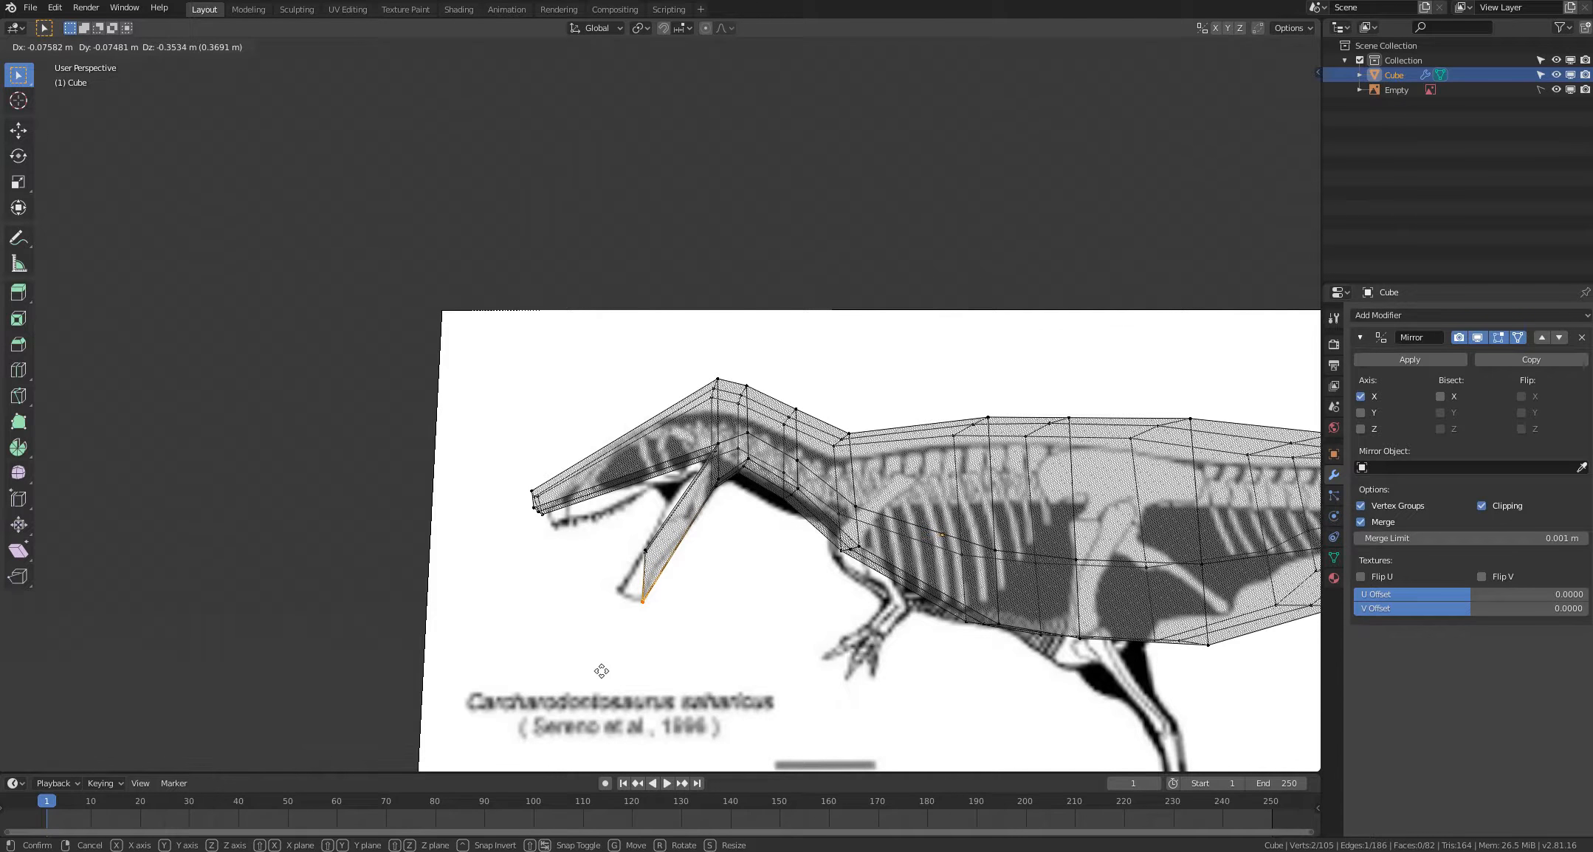
{"action": "left_click", "coordinate": [601, 670]}
{"action": "key", "text": "alt+a"}
Step: Move the top edge of the jaw's front face about 1.23 m down and forward to the reference jaw tip, and deselect it
{"action": "key", "text": "c"}
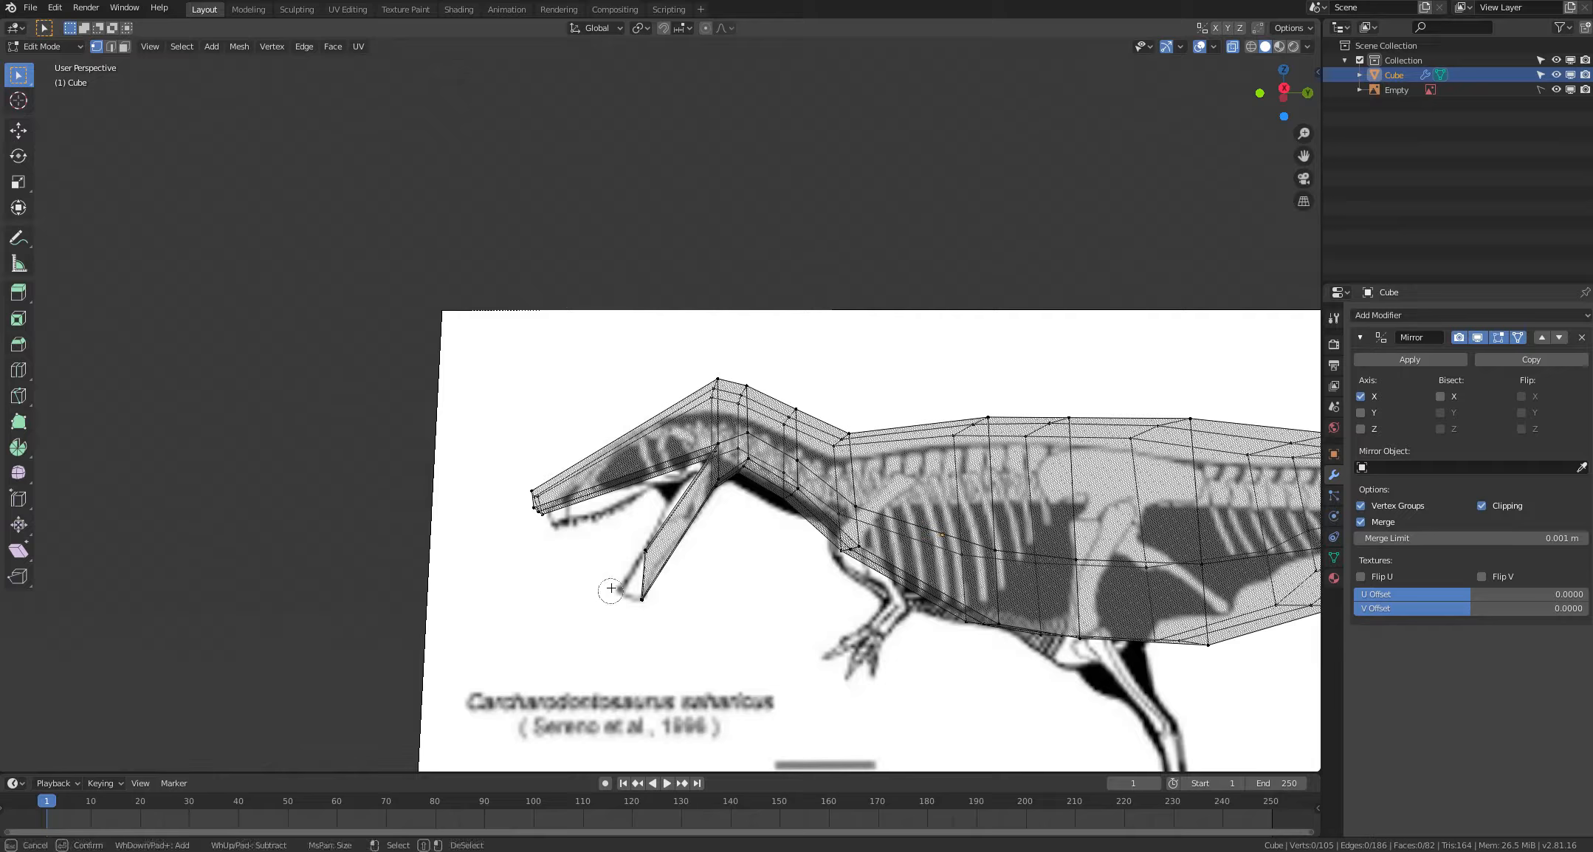
{"action": "left_click", "coordinate": [650, 551]}
{"action": "key", "text": "Escape"}
{"action": "key", "text": "g"}
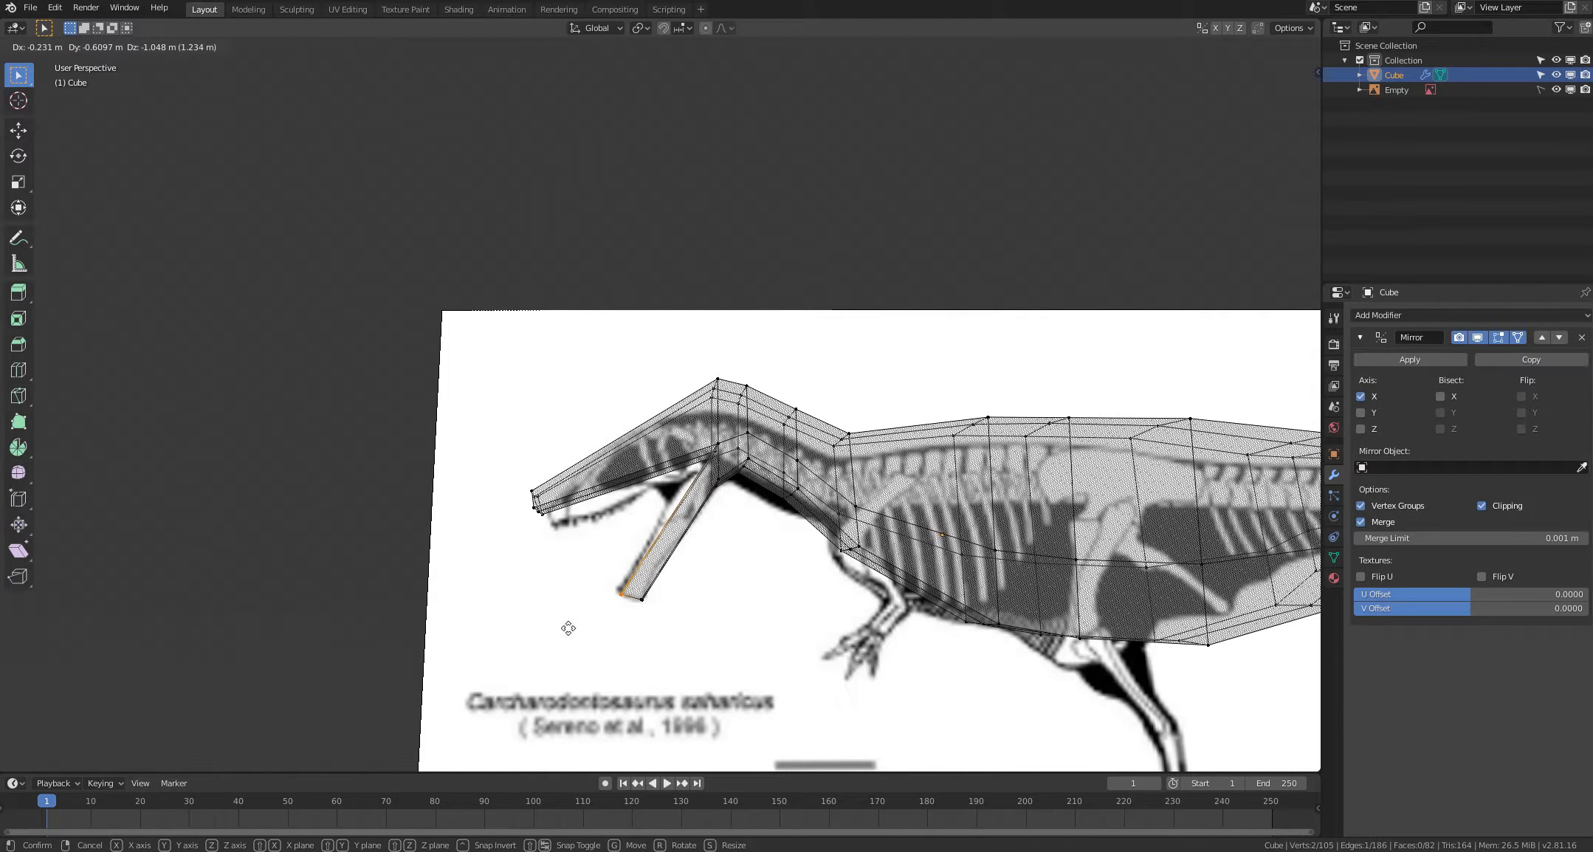
{"action": "left_click", "coordinate": [568, 629]}
{"action": "left_click", "coordinate": [570, 654]}
Step: Lower the bottom edge of the jaw tip another 0.16 m or so, and deselect it
{"action": "middle_click_drag", "start_coordinate": [572, 658], "coordinate": [638, 634]}
{"action": "key", "text": "c"}
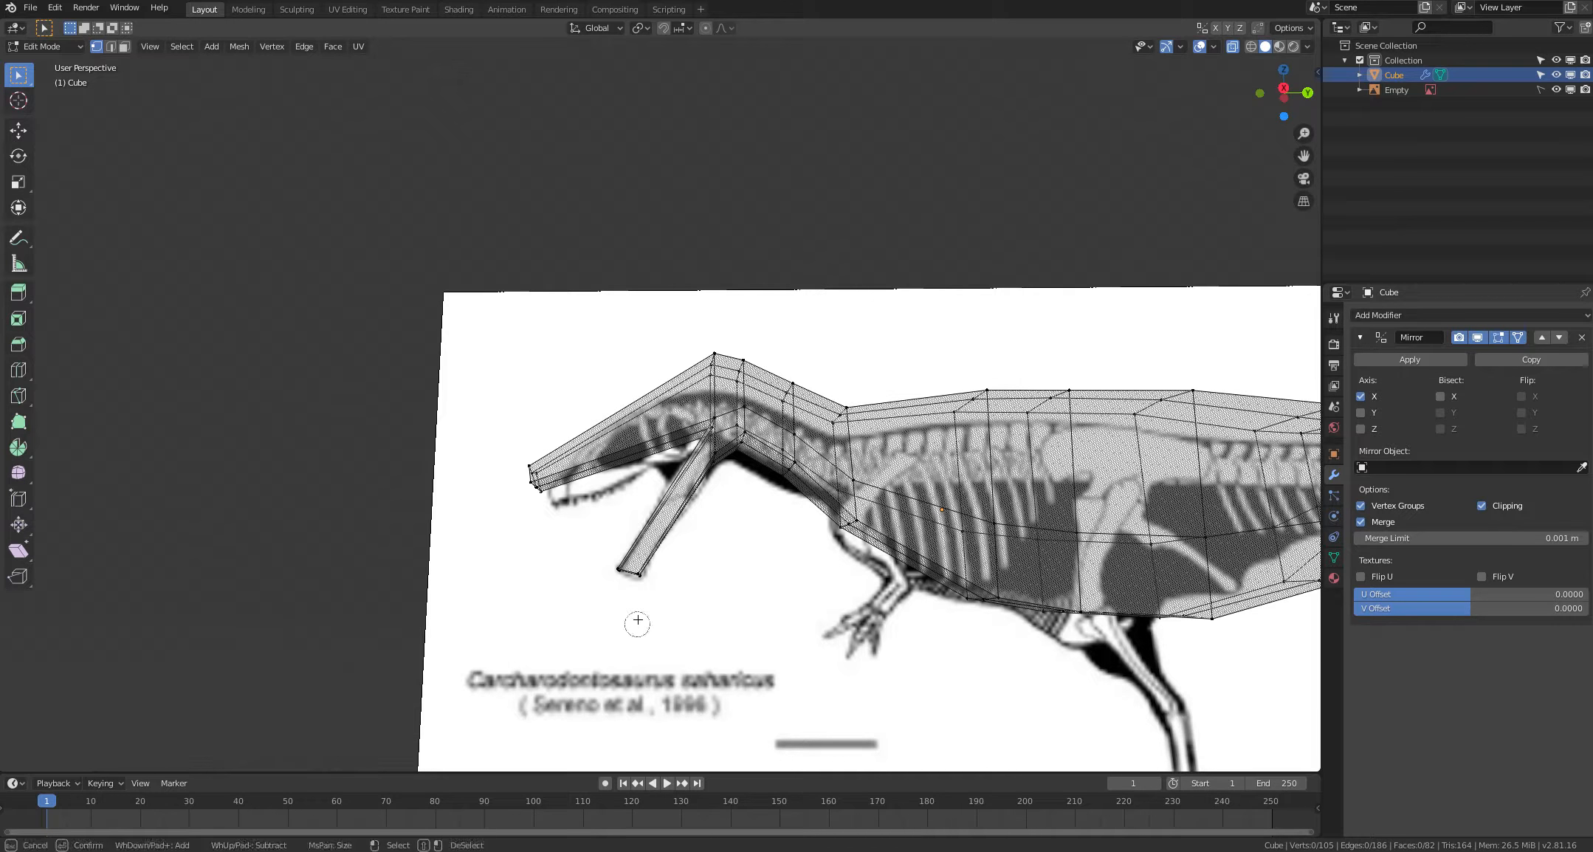
{"action": "left_click", "coordinate": [643, 573]}
{"action": "right_click", "coordinate": [646, 655]}
{"action": "key", "text": "g"}
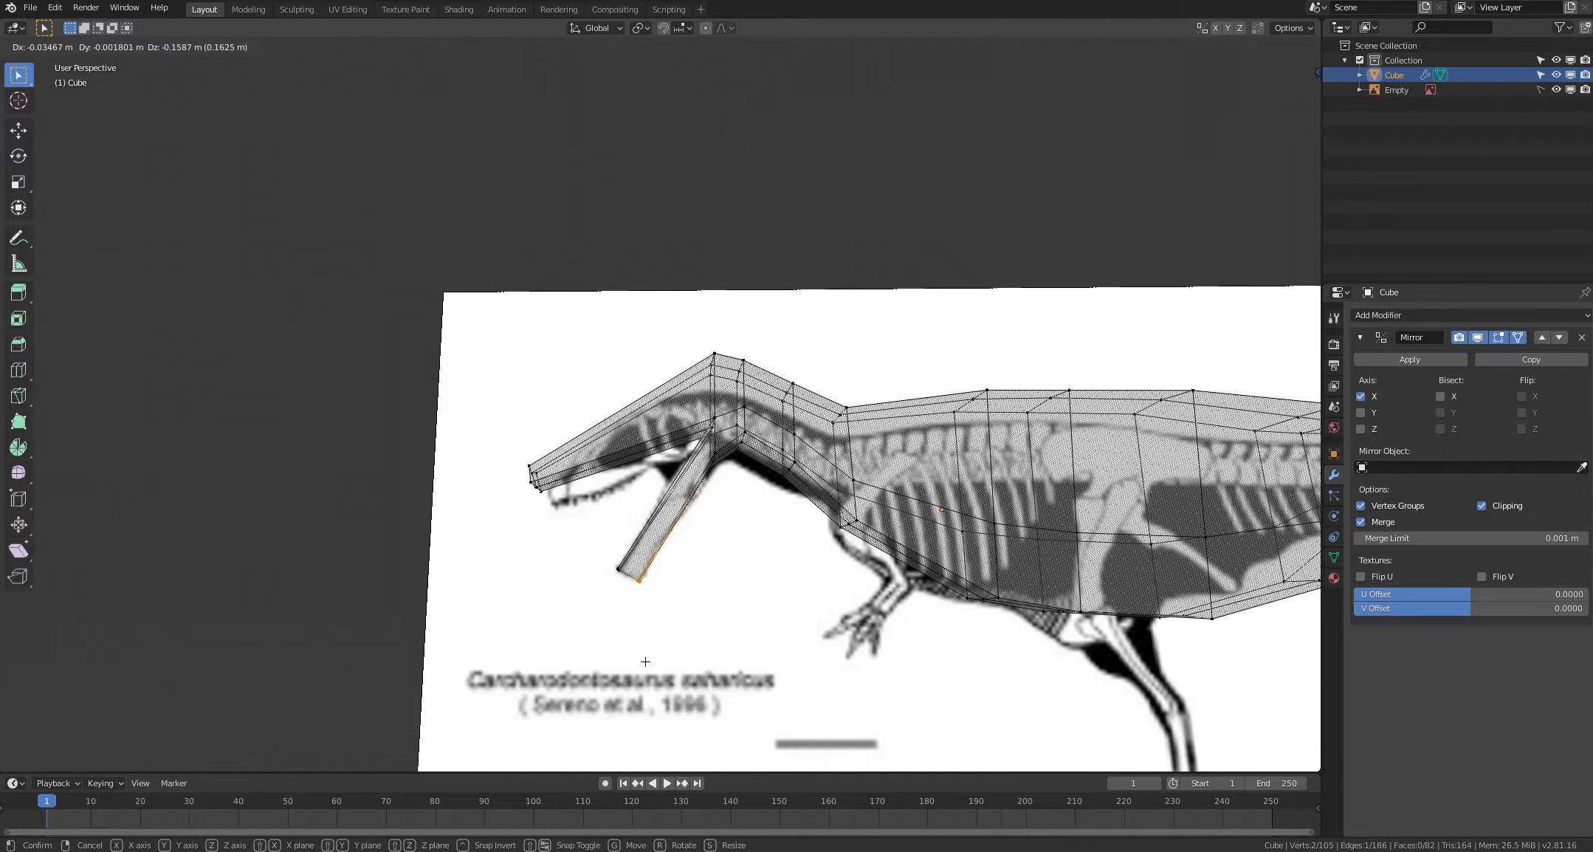
{"action": "left_click", "coordinate": [645, 661]}
{"action": "key", "text": "alt+a"}
Step: Turn X-ray off and slightly reposition a vertex on the lower rear flank of the body
{"action": "mouse_move", "coordinate": [645, 662]}
{"action": "middle_mouse_down"}
{"action": "mouse_move", "coordinate": [722, 688]}
{"action": "mouse_move", "coordinate": [1031, 633]}
{"action": "mouse_move", "coordinate": [810, 683]}
{"action": "mouse_move", "coordinate": [738, 688]}
{"action": "mouse_move", "coordinate": [640, 662]}
{"action": "mouse_move", "coordinate": [642, 700]}
{"action": "mouse_move", "coordinate": [517, 650]}
{"action": "mouse_move", "coordinate": [475, 671]}
{"action": "mouse_move", "coordinate": [562, 665]}
{"action": "middle_mouse_up"}
{"action": "key", "text": "alt+z"}
{"action": "scroll", "coordinate": [517, 649], "scroll_direction": "down", "scroll_amount": 5}
{"action": "scroll", "coordinate": [491, 672], "scroll_direction": "up", "scroll_amount": 4}
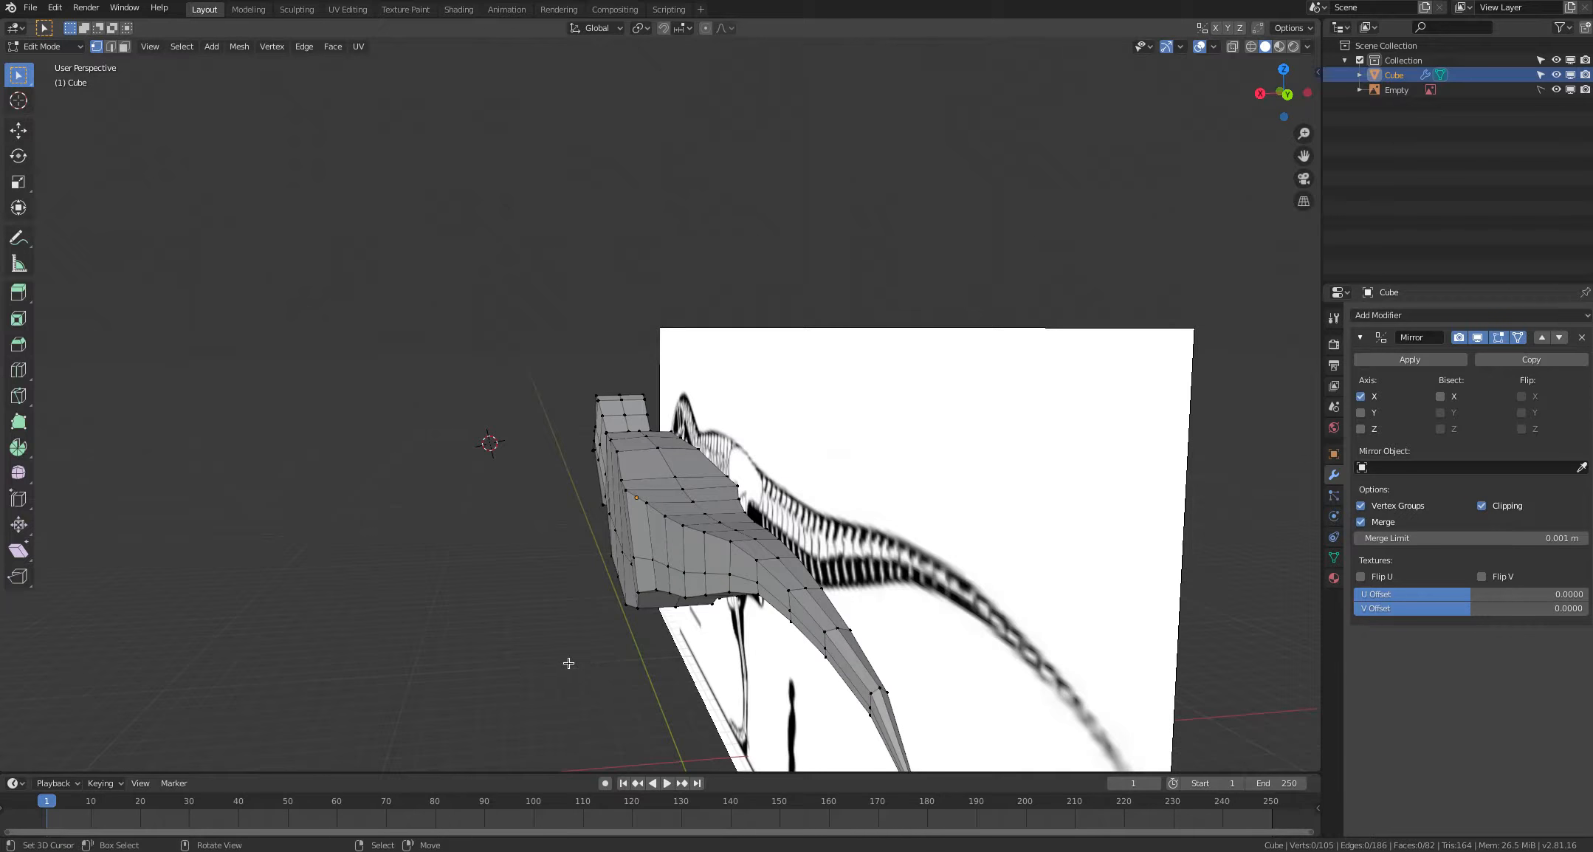
{"action": "left_click", "coordinate": [683, 579]}
{"action": "key", "text": "g"}
{"action": "left_click", "coordinate": [677, 568]}
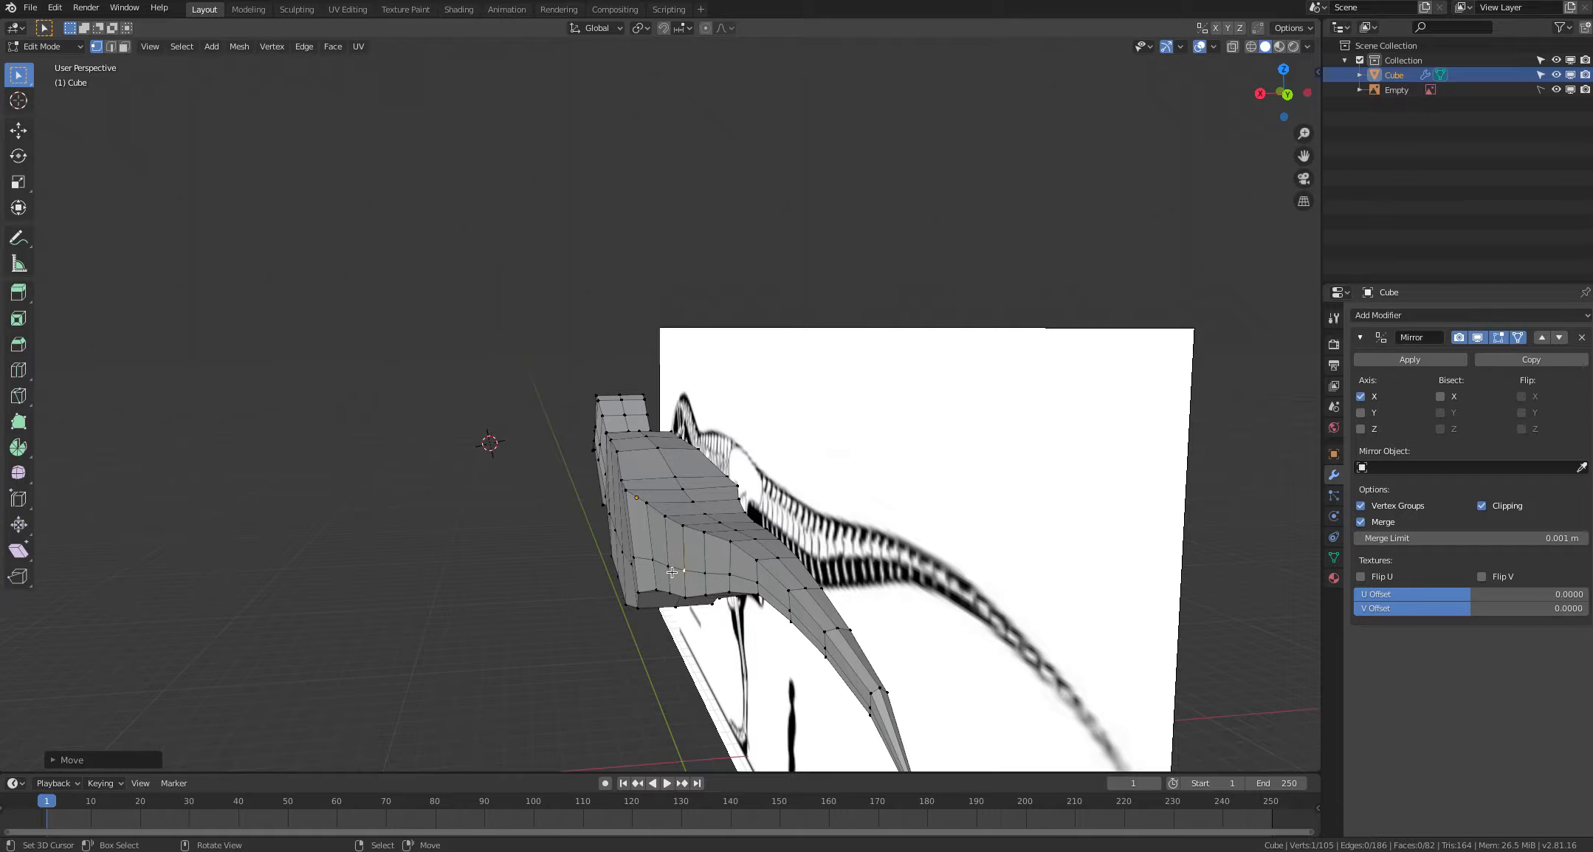
Step: Nudge a vertex on the lower edge of the body near the hips, and finish the move
{"action": "middle_click_drag", "start_coordinate": [695, 575], "coordinate": [655, 578]}
{"action": "right_click", "coordinate": [649, 574]}
{"action": "key", "text": "g"}
{"action": "left_click", "coordinate": [645, 575]}
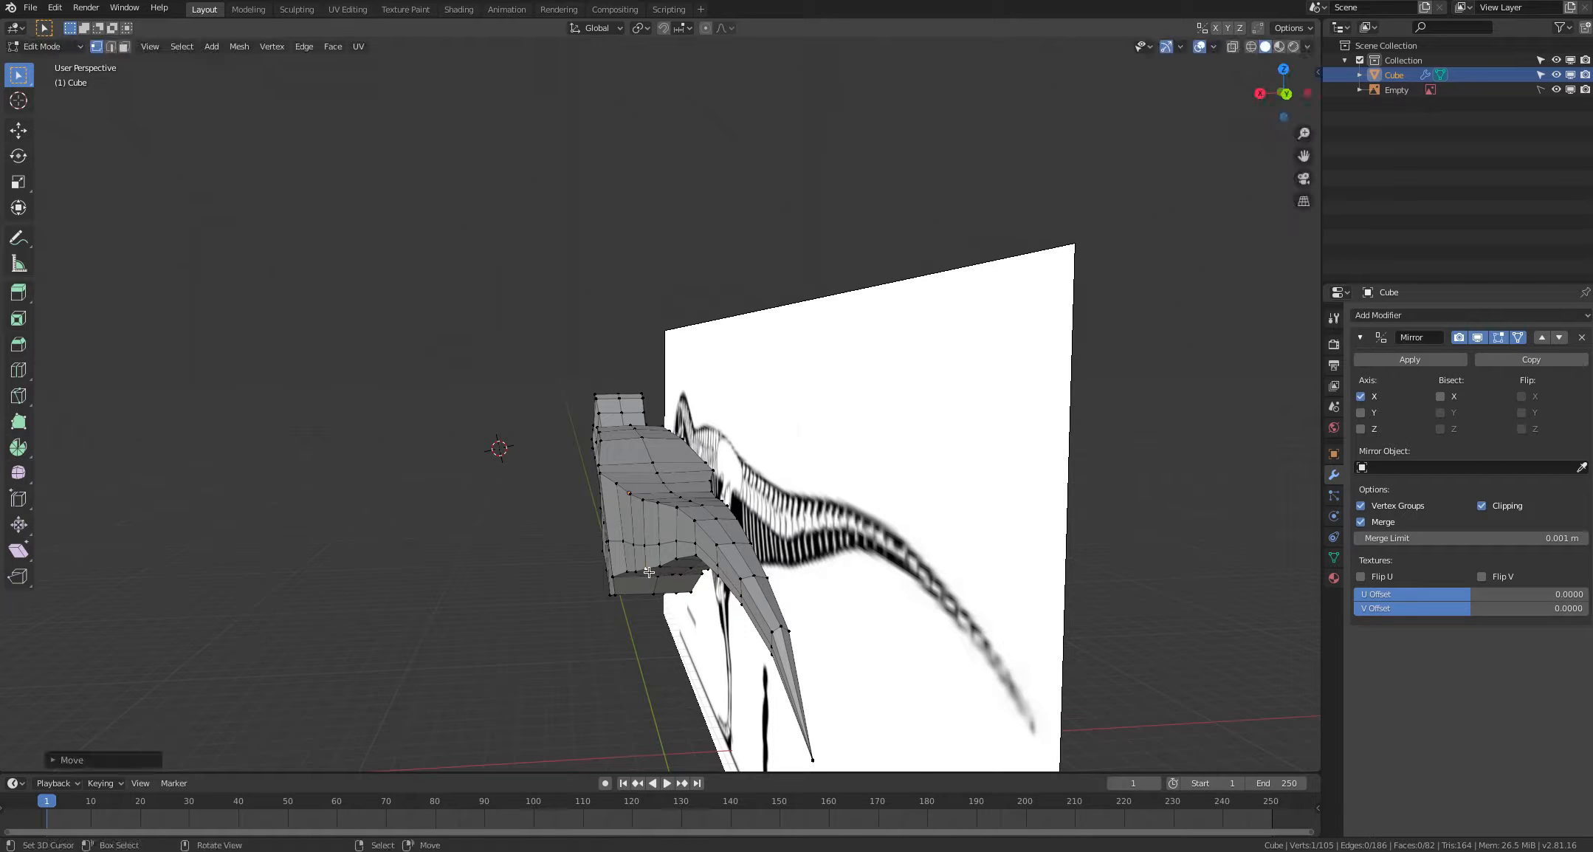
{"action": "right_click", "coordinate": [658, 657]}
Step: View the head and lower jaw straight from the front
{"action": "middle_click_drag", "start_coordinate": [658, 657], "coordinate": [710, 649]}
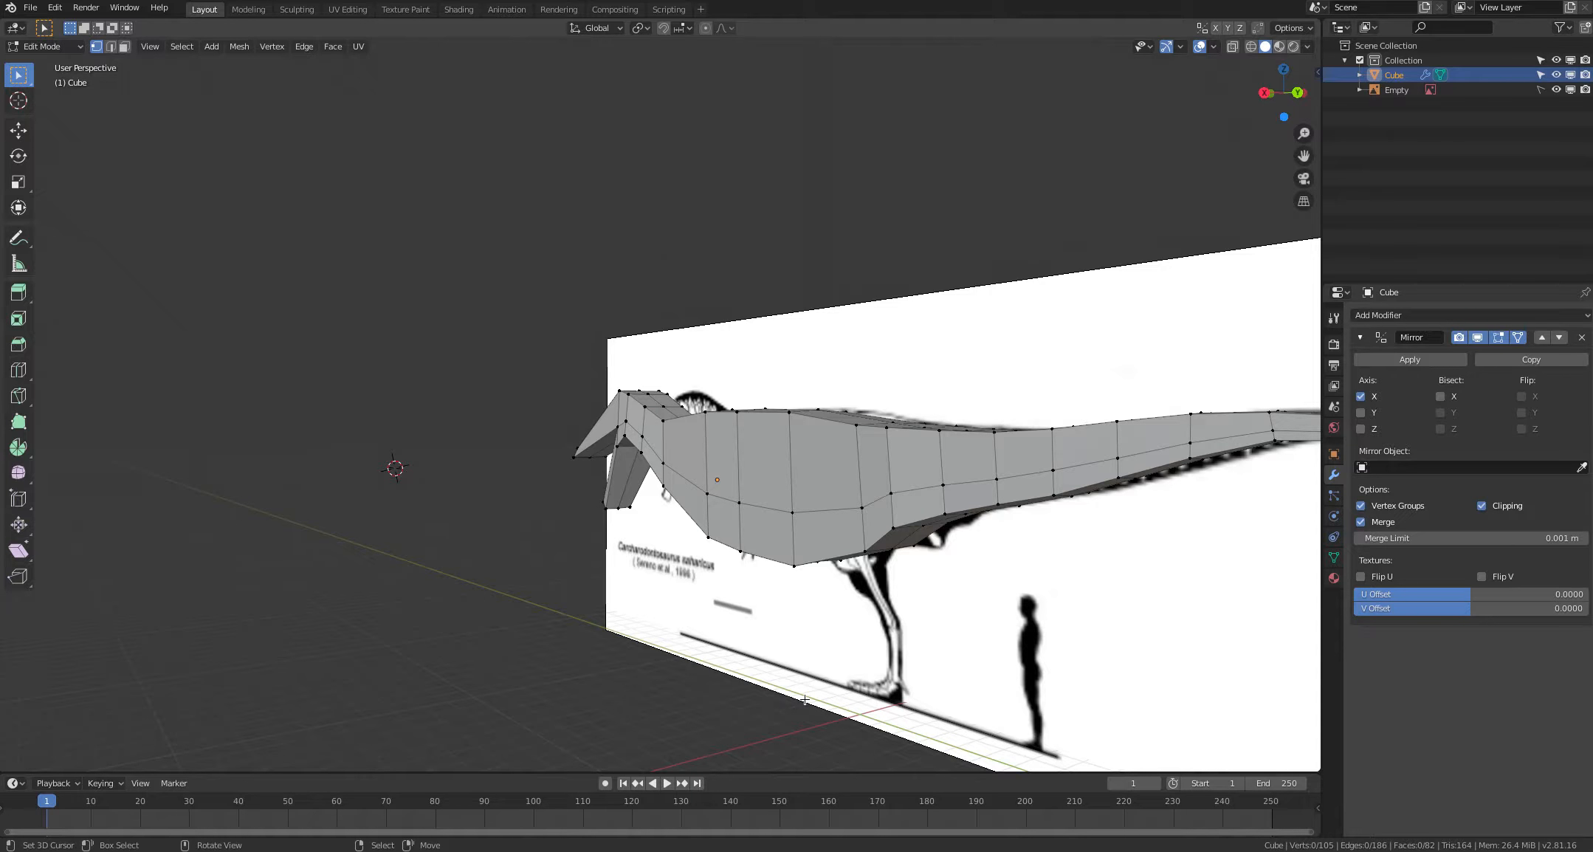
{"action": "middle_click_drag", "start_coordinate": [804, 699], "coordinate": [878, 662]}
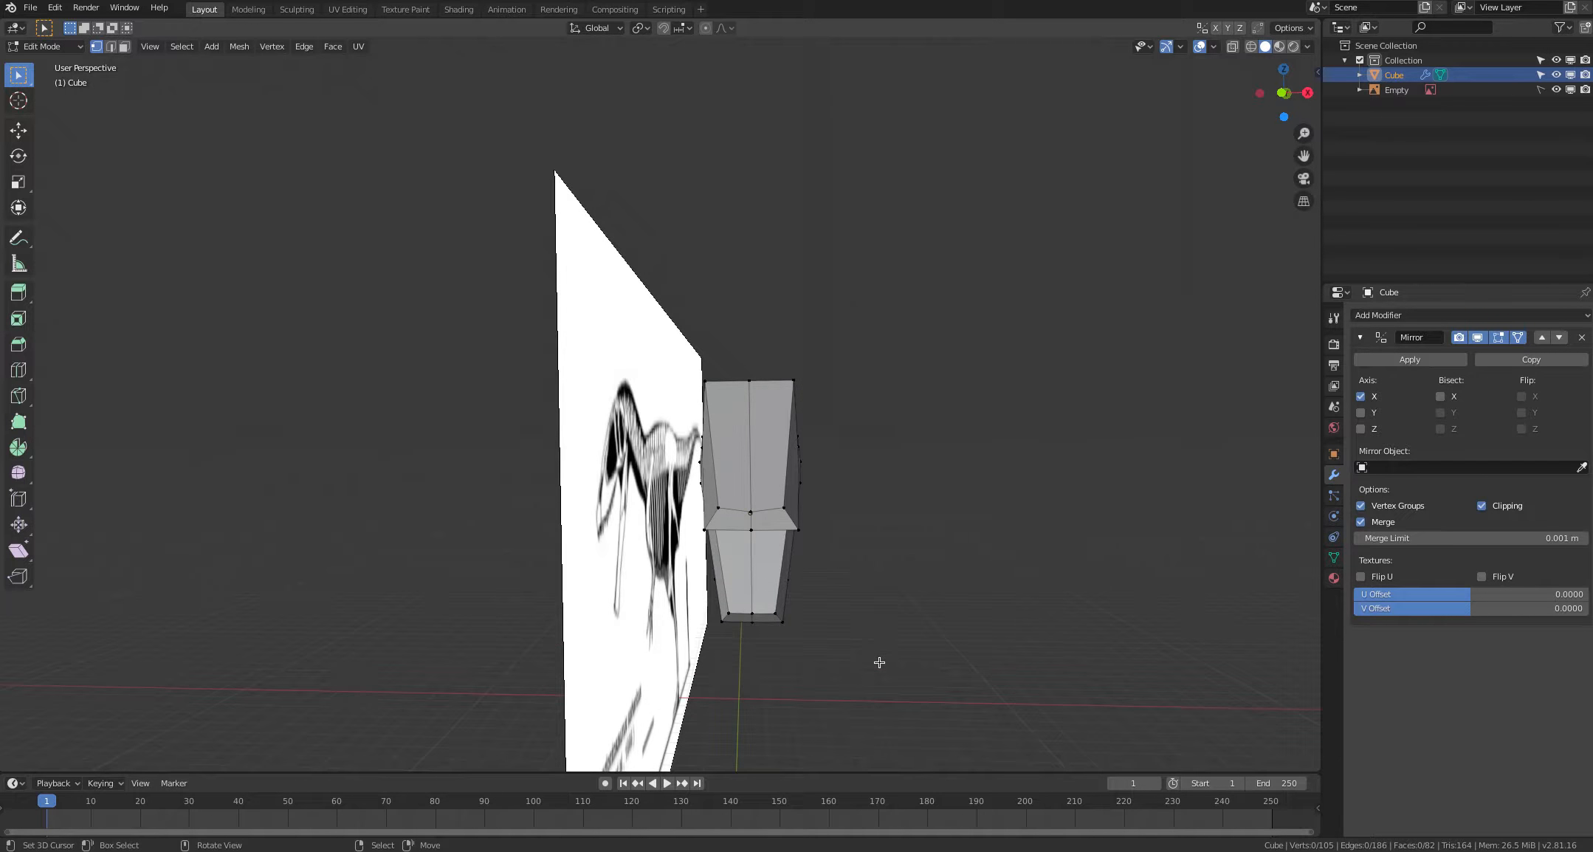
{"action": "key", "text": "c"}
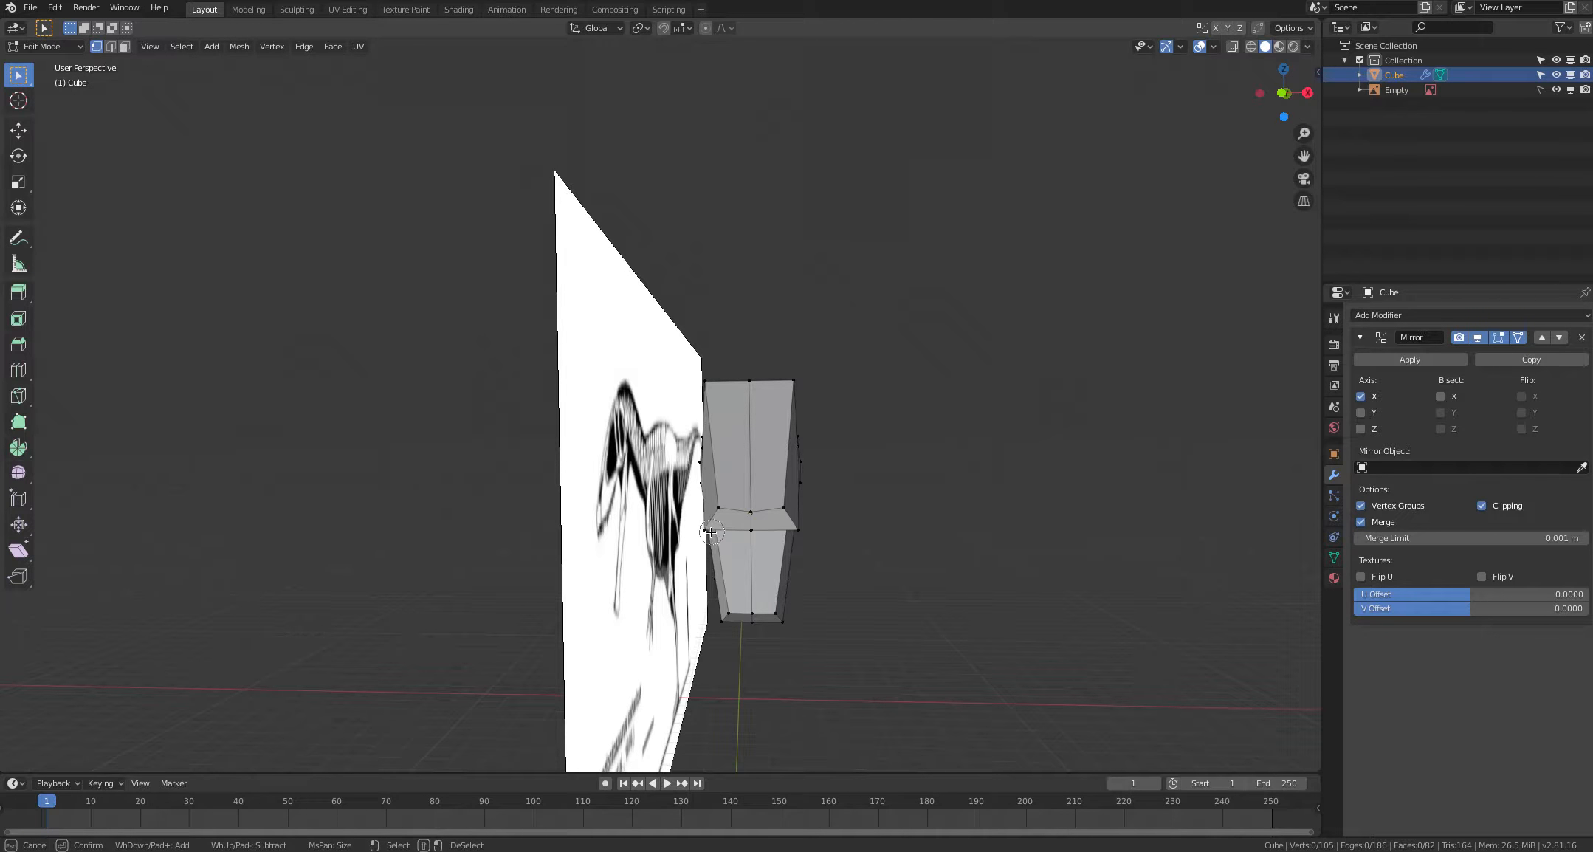
{"action": "left_click_drag", "start_coordinate": [713, 528], "coordinate": [741, 526]}
{"action": "right_click", "coordinate": [940, 578]}
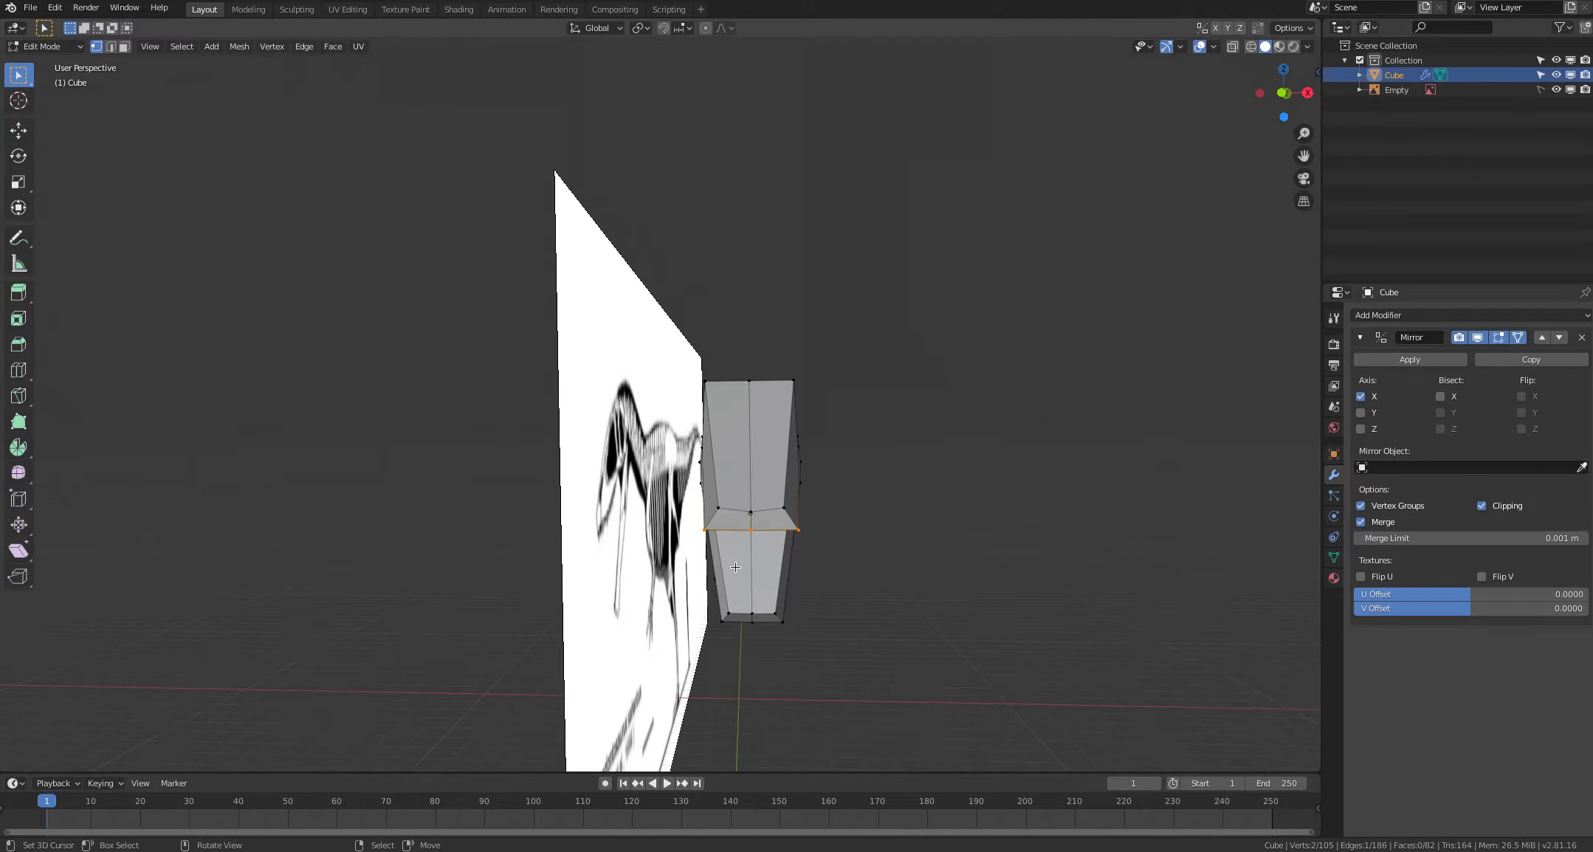
{"action": "key", "text": "c"}
{"action": "left_click", "coordinate": [748, 535], "text": "shift"}
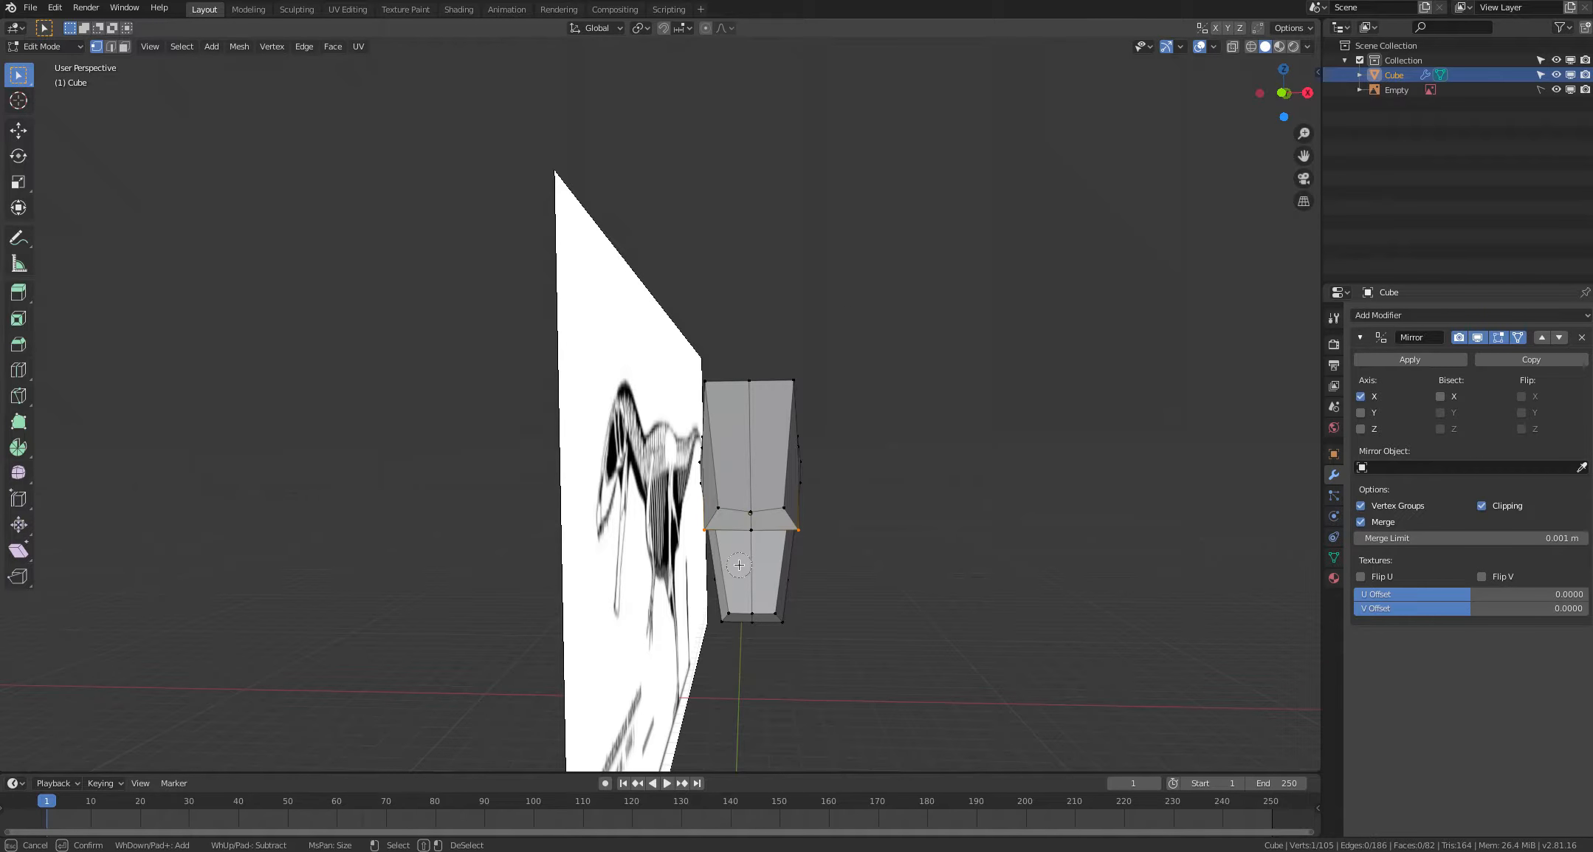
{"action": "key", "text": "Escape"}
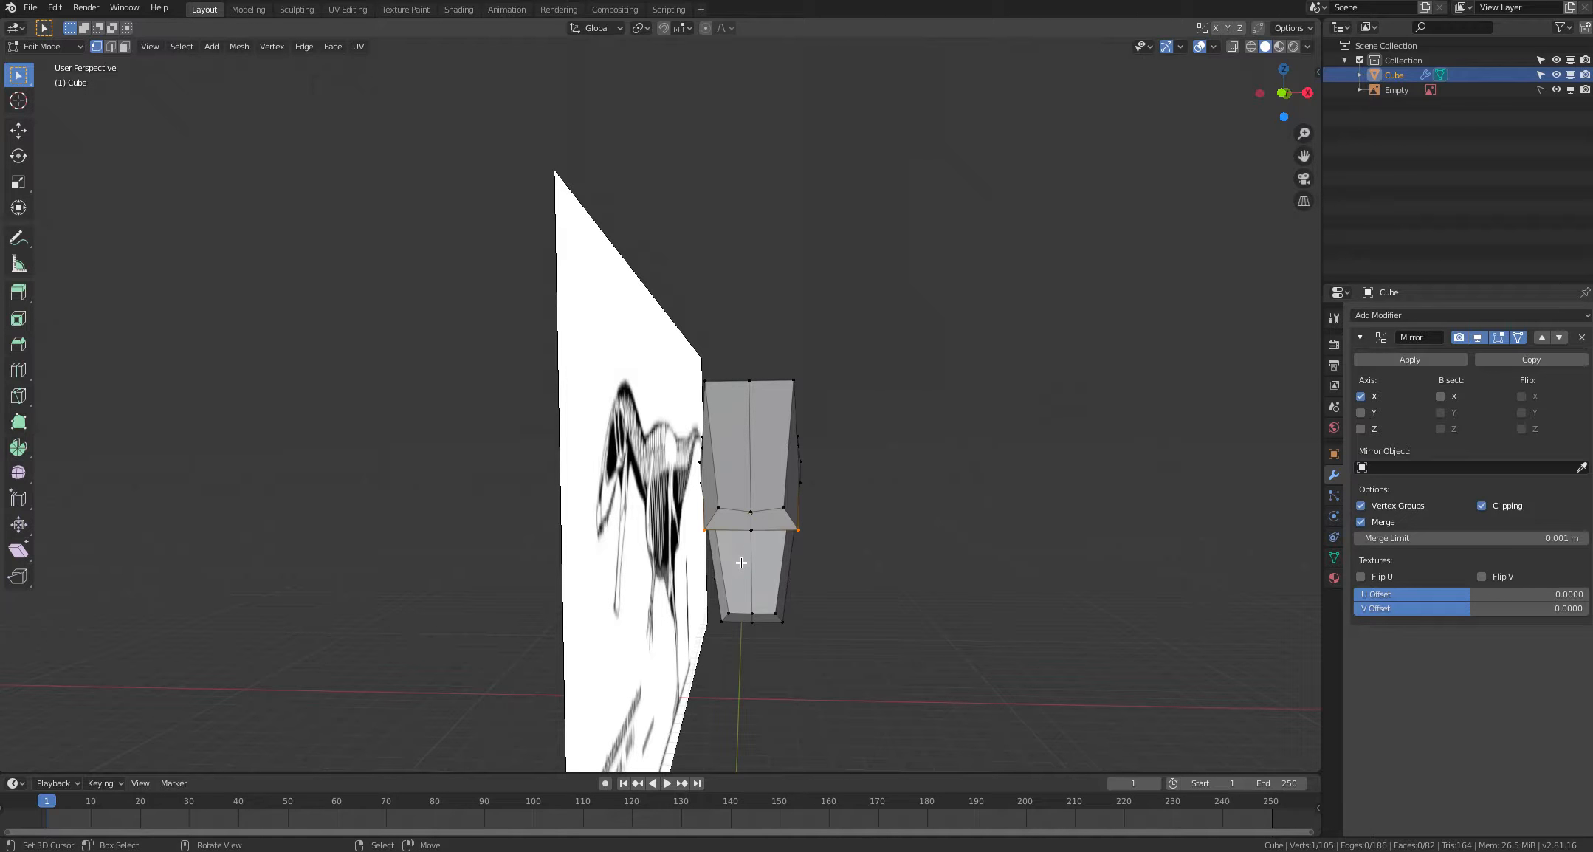
{"action": "key", "text": "c"}
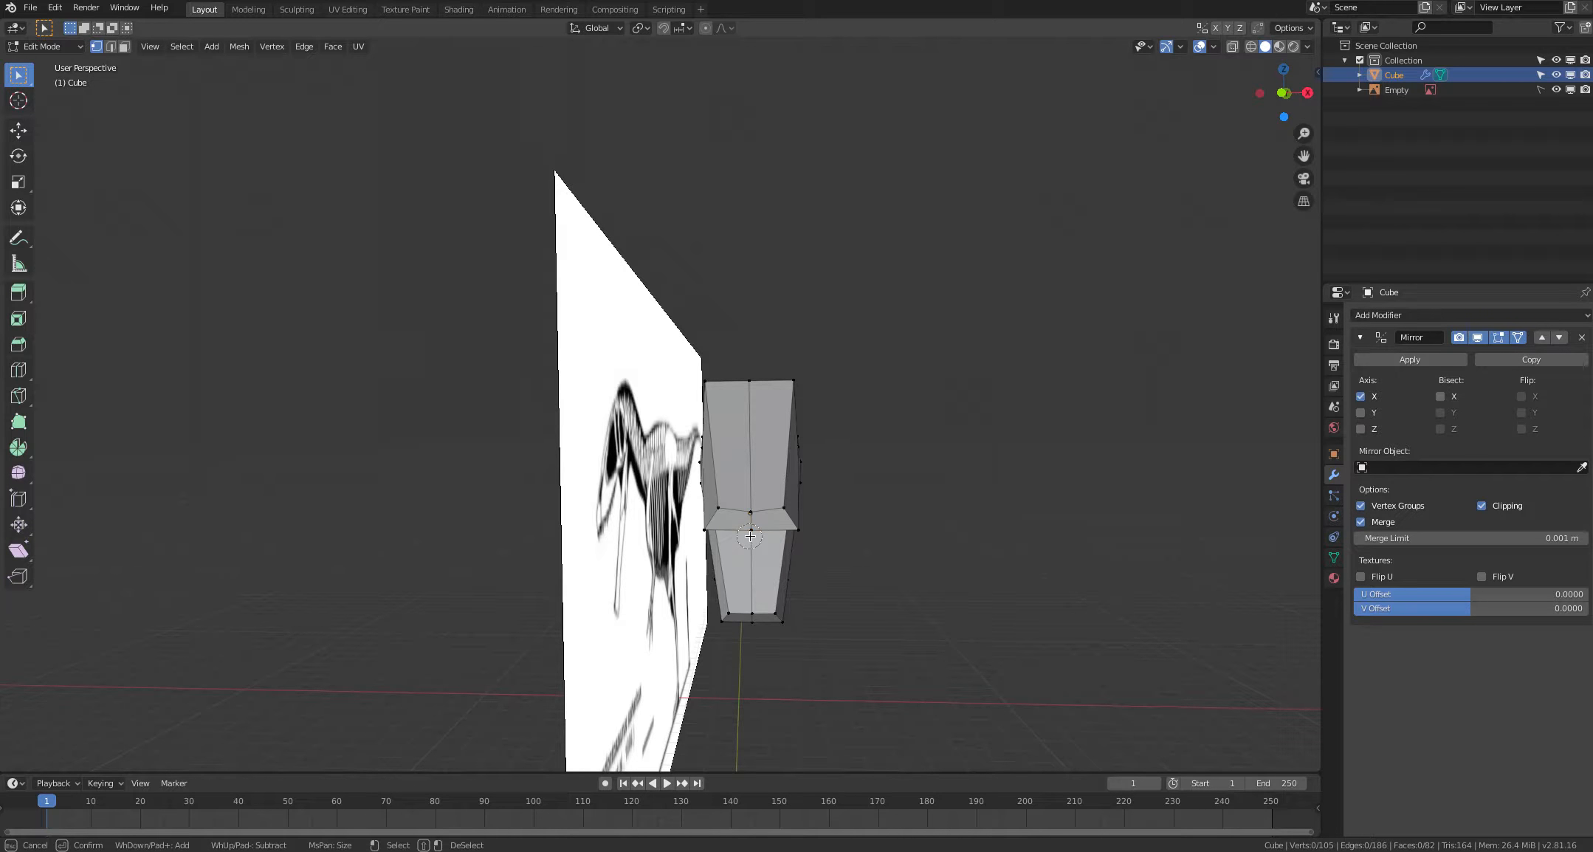
{"action": "right_click", "coordinate": [859, 548]}
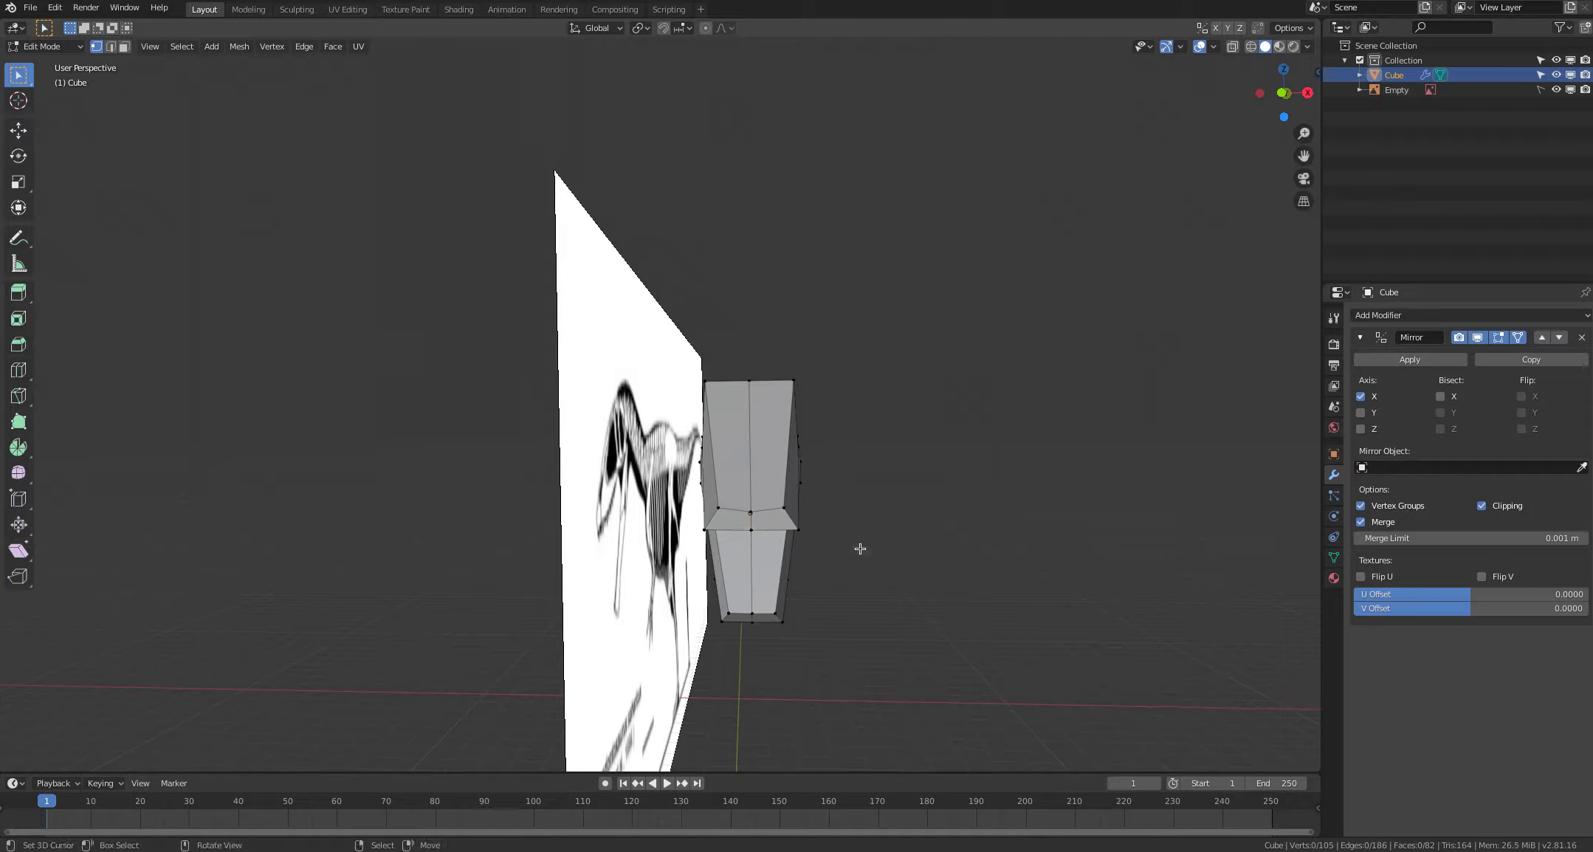
Step: Narrow the snout tip by moving the side vertices of its lower edge about 0.67 m and its upper edge about 0.38 m inward
{"action": "left_click", "coordinate": [704, 530]}
{"action": "key", "text": "g"}
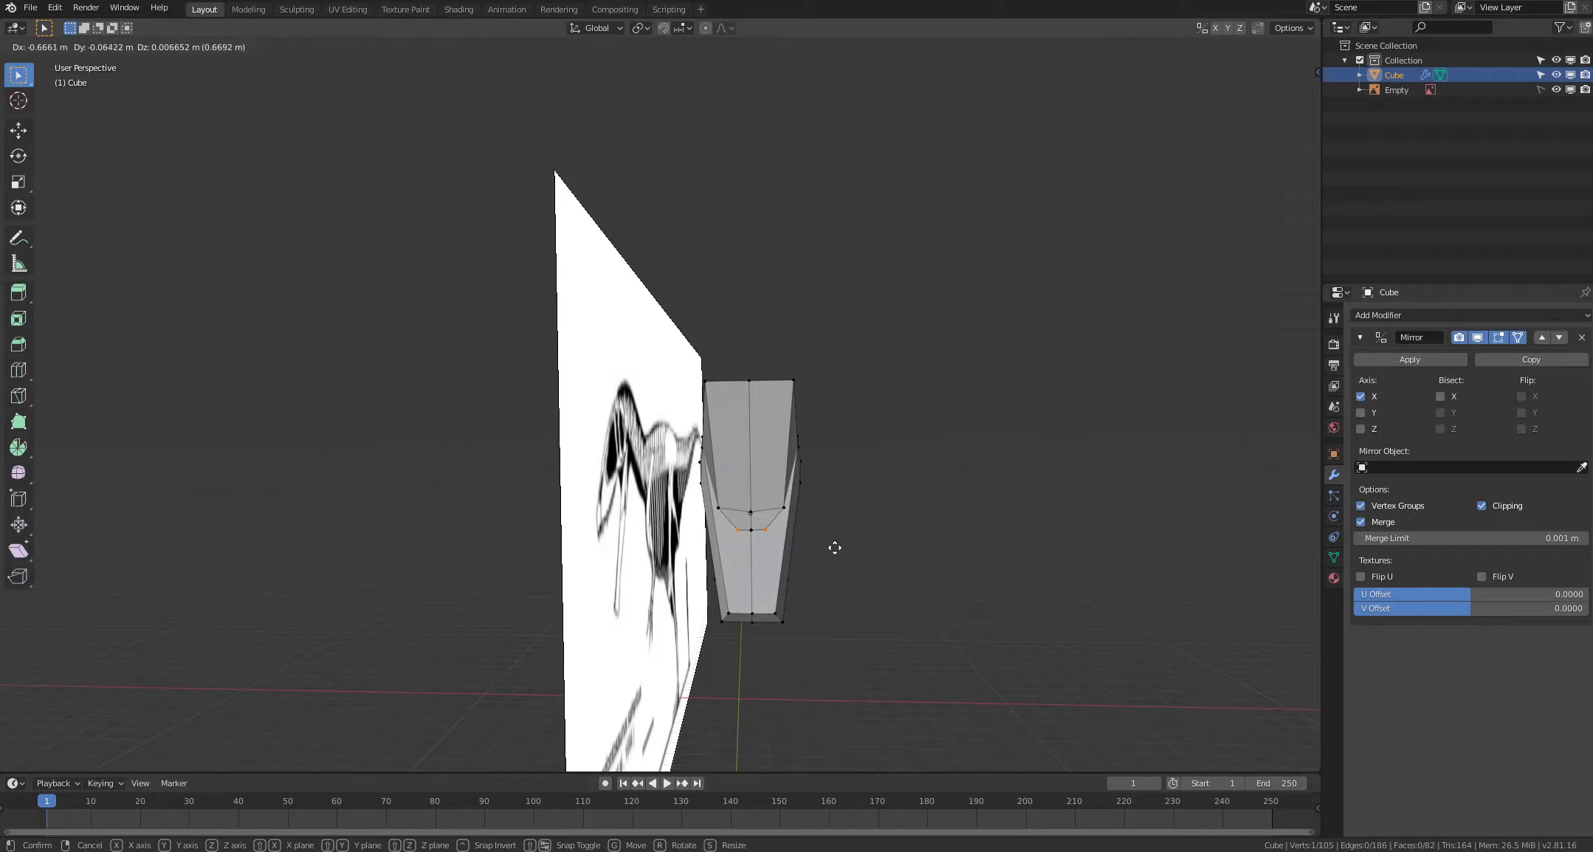
{"action": "left_click", "coordinate": [832, 548]}
{"action": "left_click", "coordinate": [762, 504]}
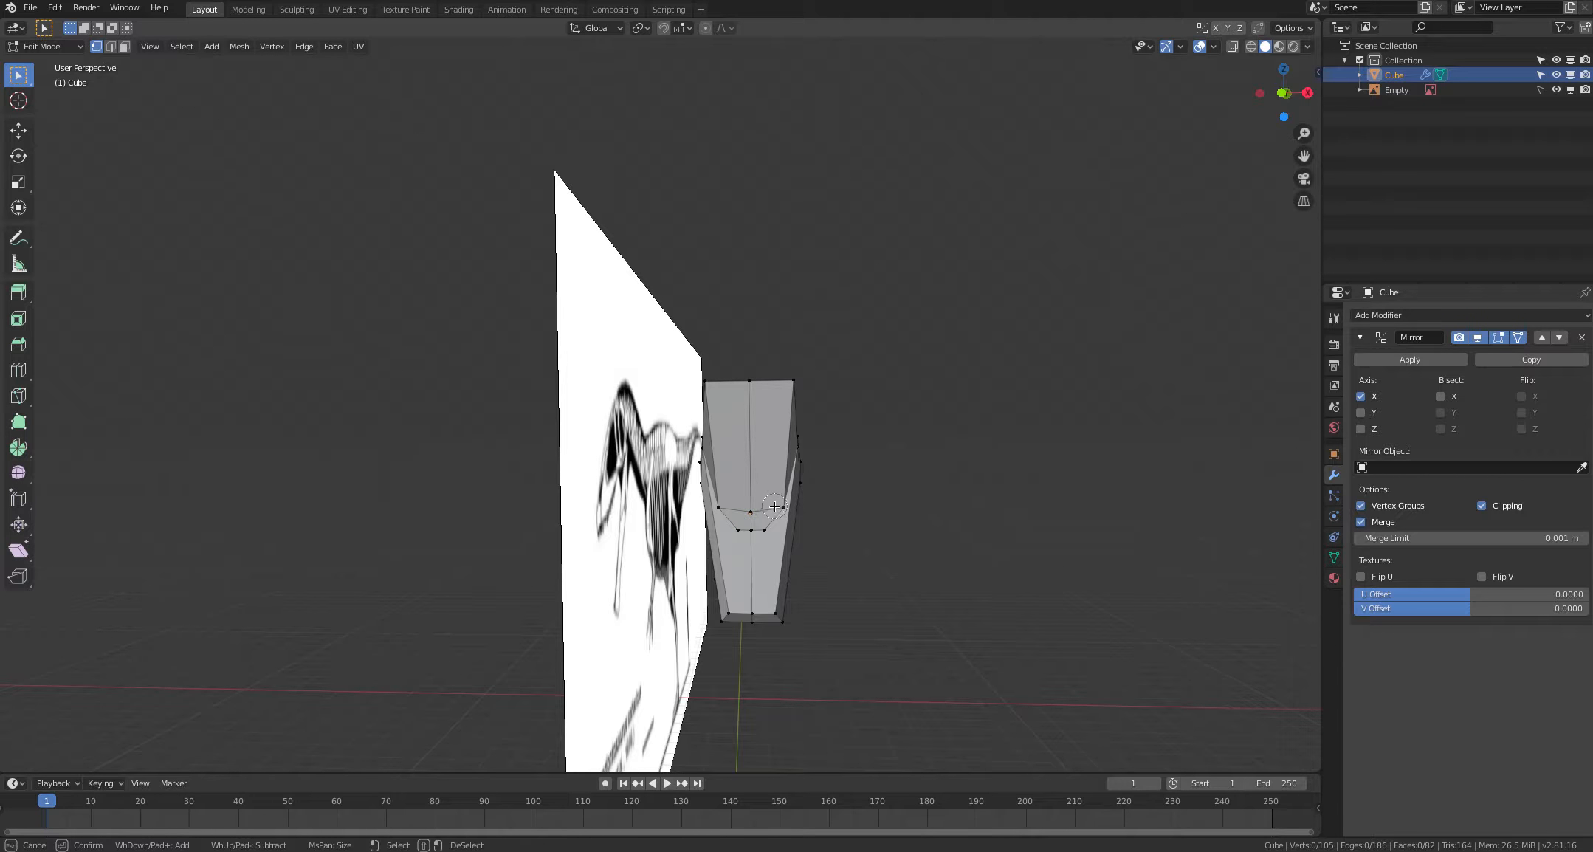
{"action": "key", "text": "g"}
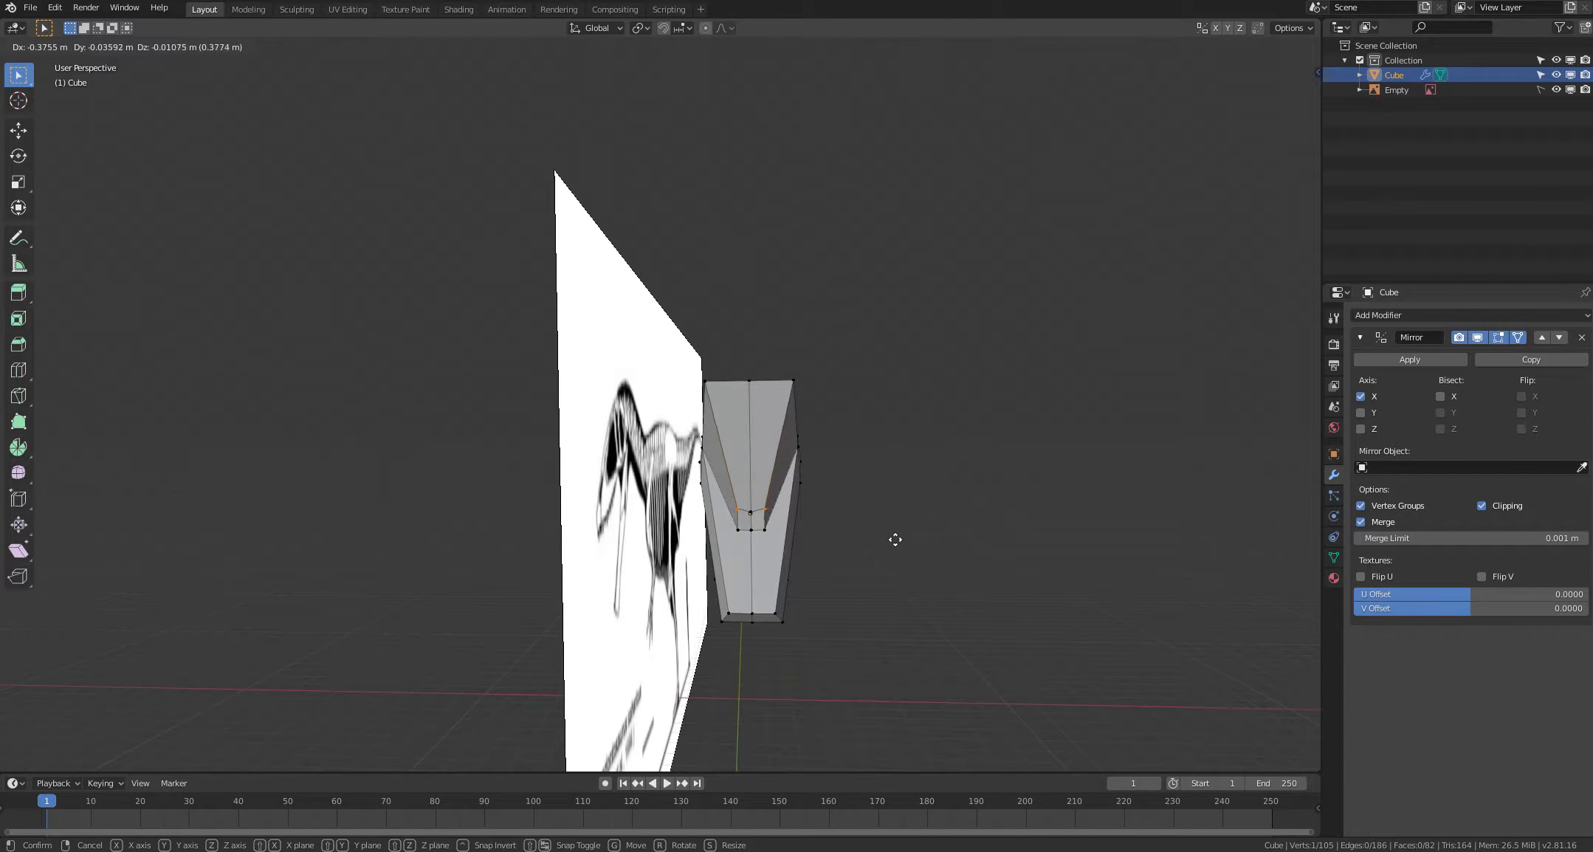
{"action": "left_click", "coordinate": [889, 540]}
{"action": "left_click", "coordinate": [868, 564]}
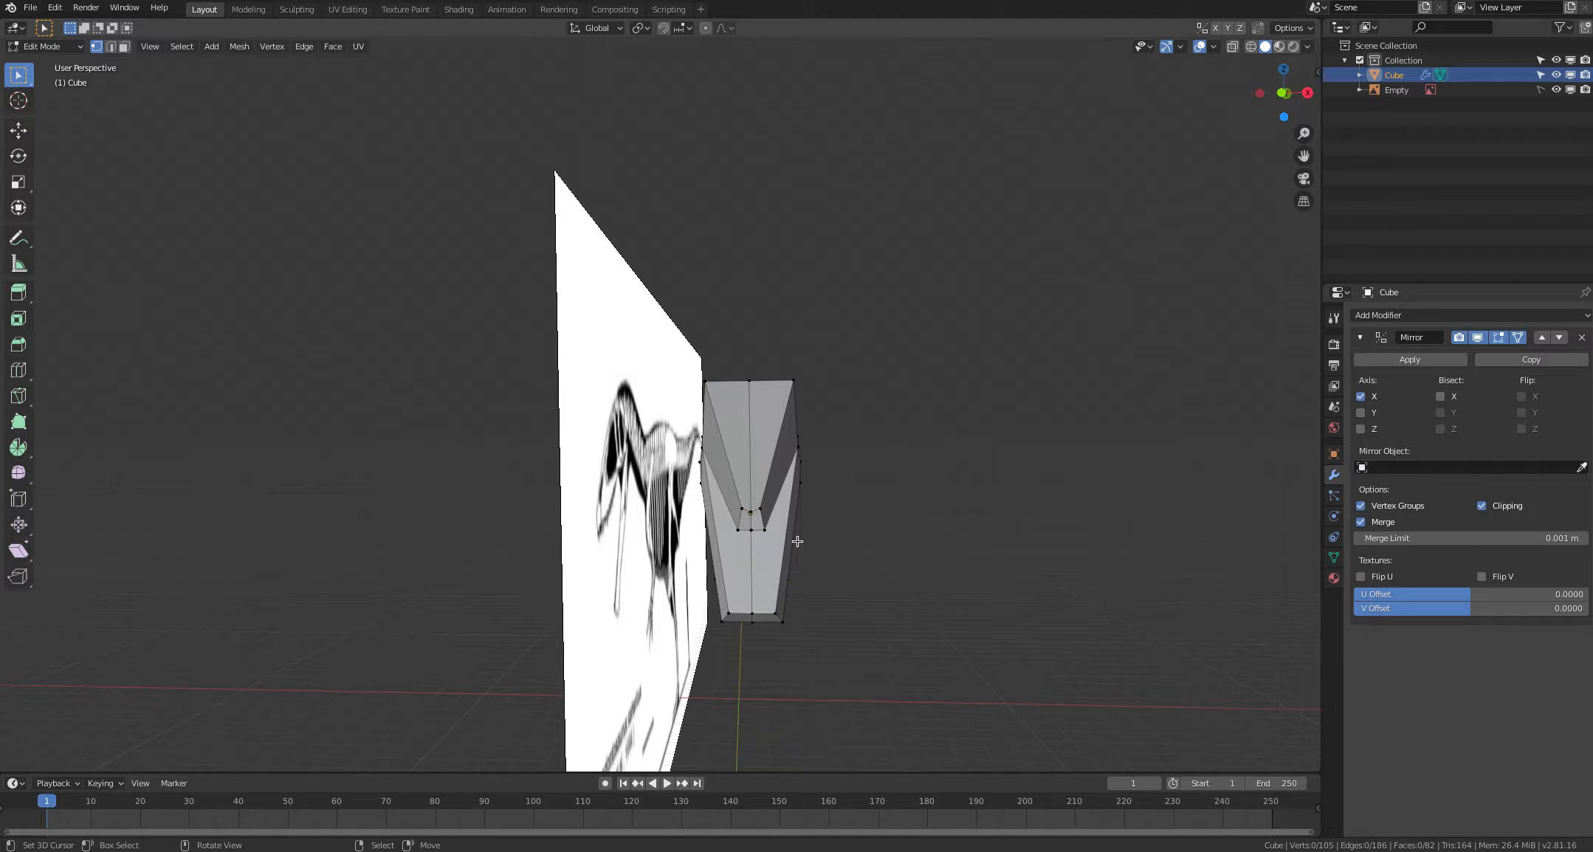
Step: Raise the centre vertex on the snout tip's upper edge about 0.07 m, level with its neighbours, and deselect it
{"action": "scroll", "coordinate": [790, 540], "scroll_direction": "up", "scroll_amount": 1}
{"action": "key", "text": "g"}
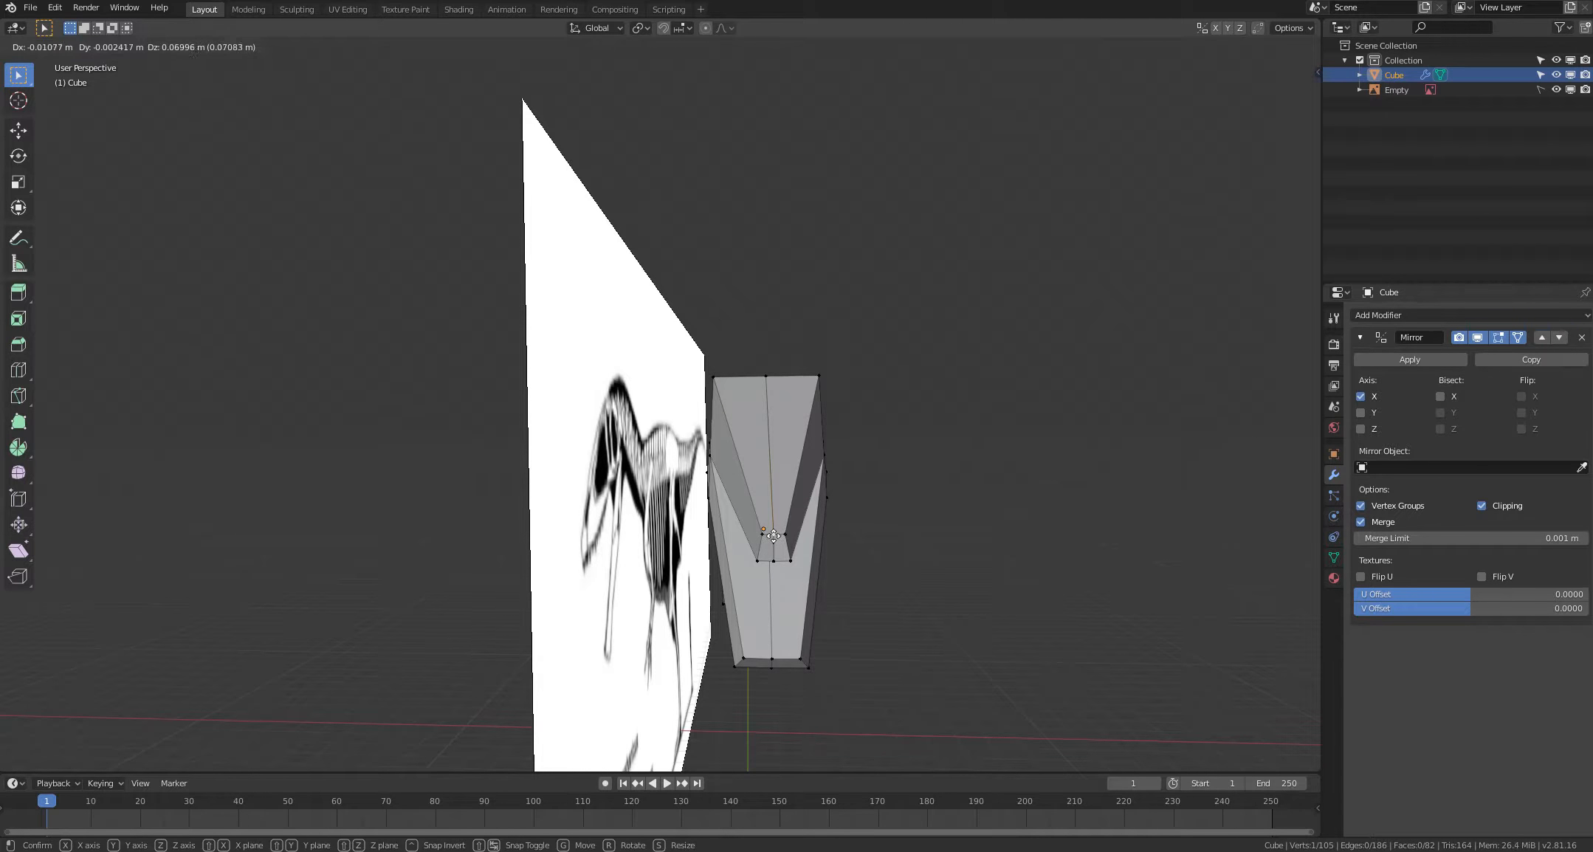
{"action": "left_click", "coordinate": [844, 576]}
{"action": "right_click", "coordinate": [876, 593]}
Step: Narrow the lower jaw's tip by moving its front-face vertices about 0.34 m toward the centreline, and deselect them
{"action": "middle_click_drag", "start_coordinate": [868, 622], "coordinate": [854, 595], "text": "shift"}
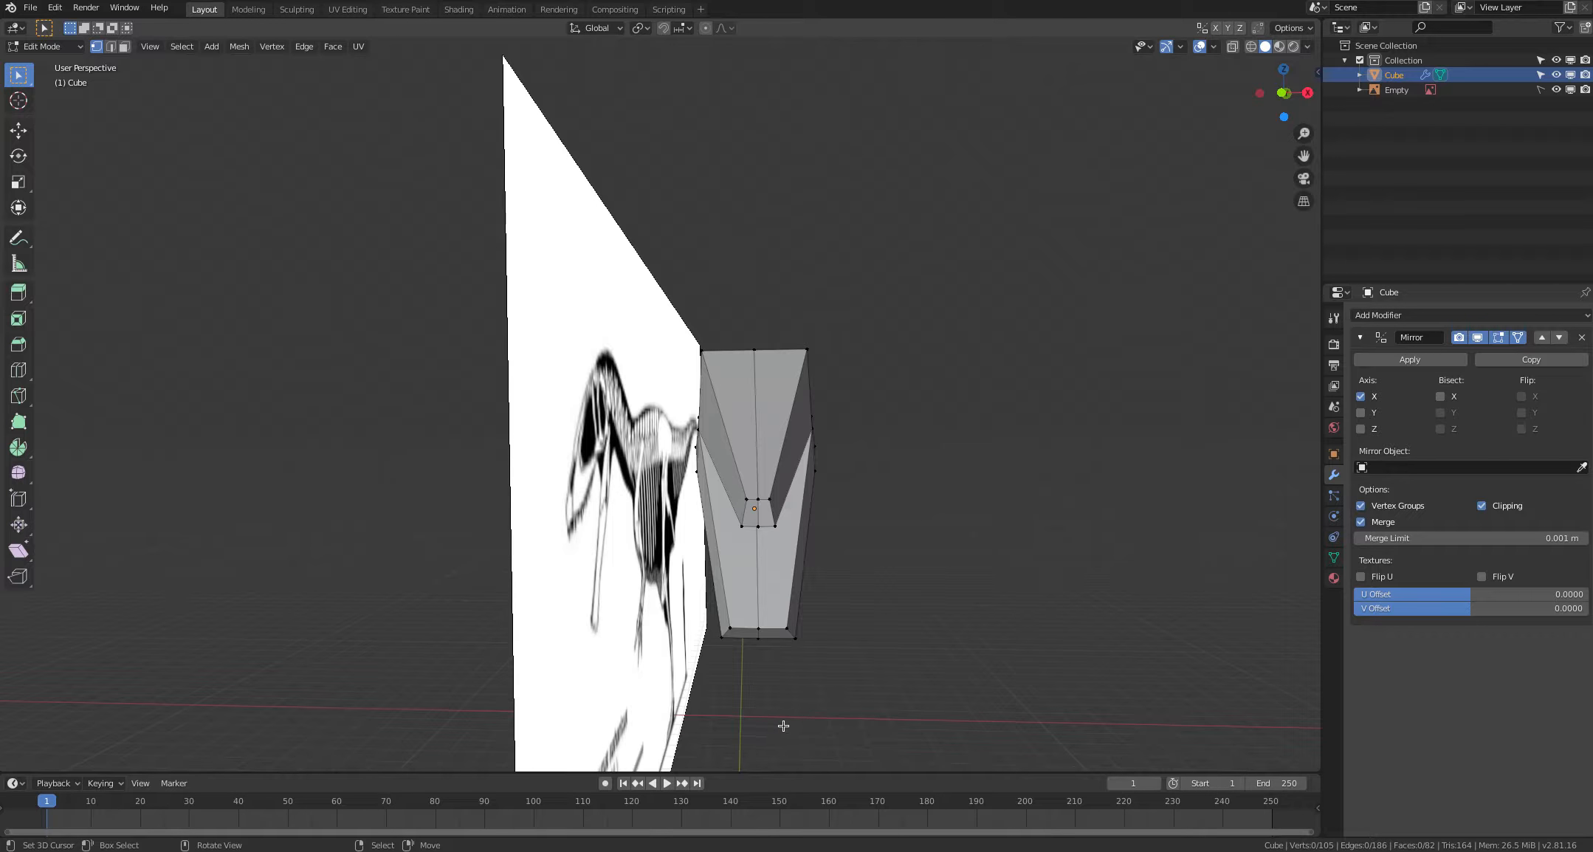
{"action": "key", "text": "c"}
{"action": "left_click", "coordinate": [728, 635]}
{"action": "left_click", "coordinate": [760, 634]}
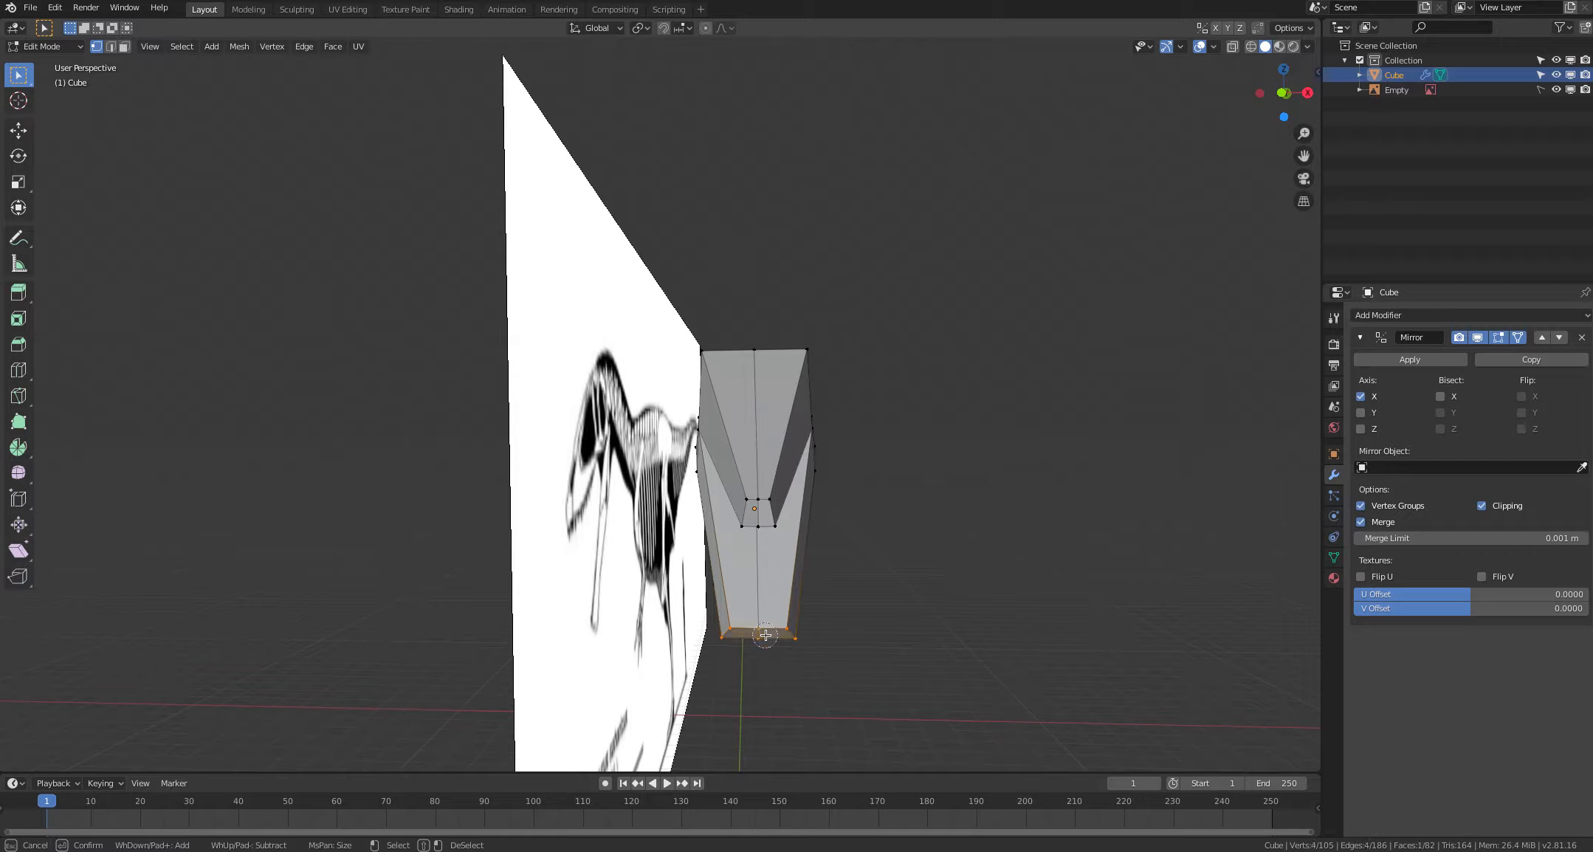
{"action": "right_click", "coordinate": [765, 723]}
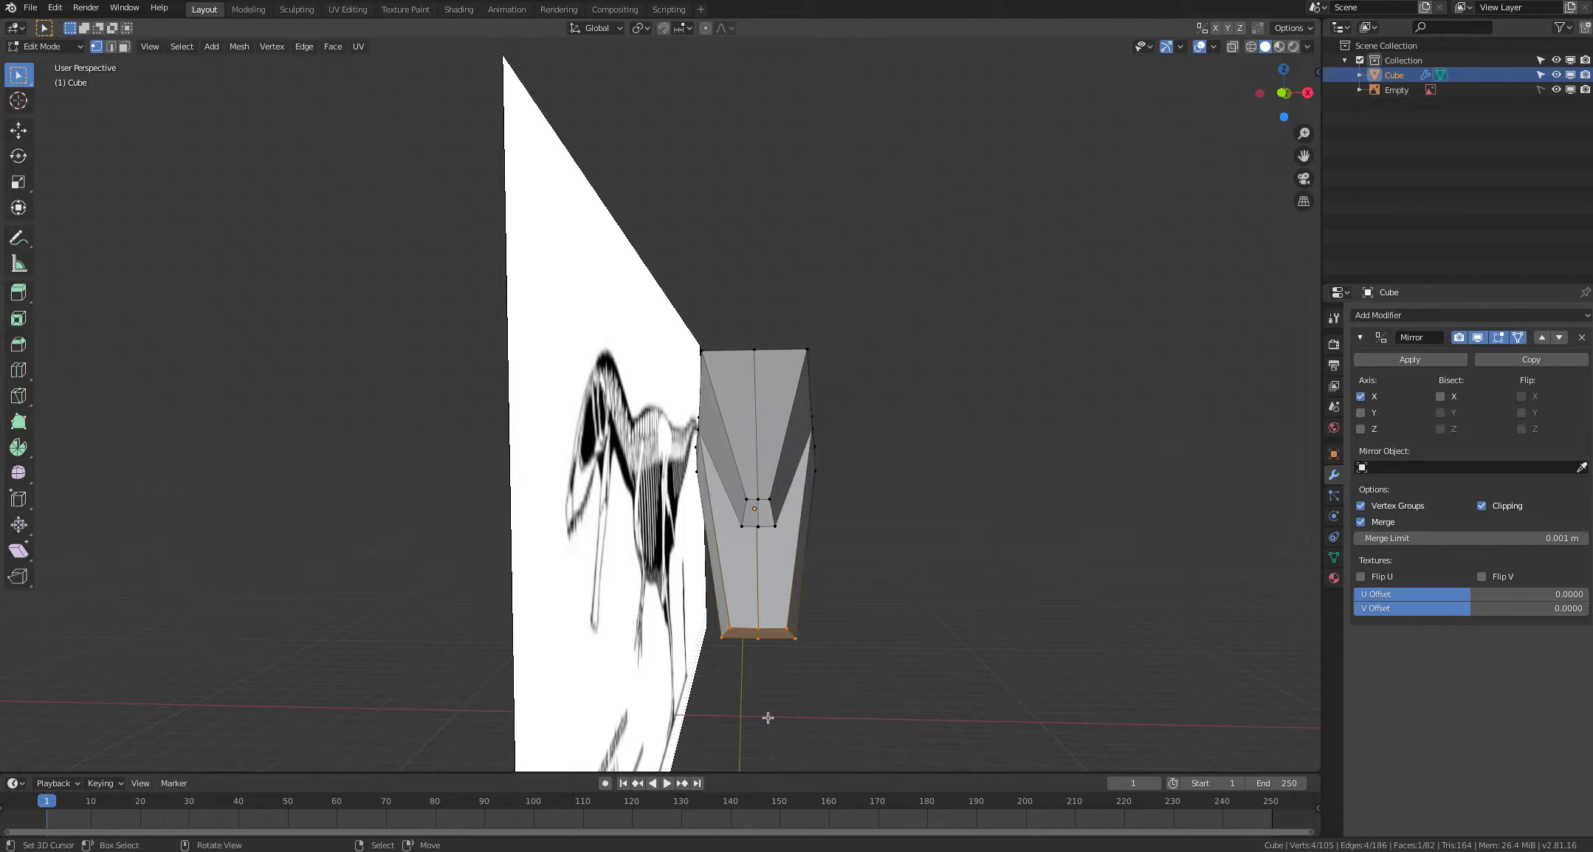
{"action": "key", "text": "g"}
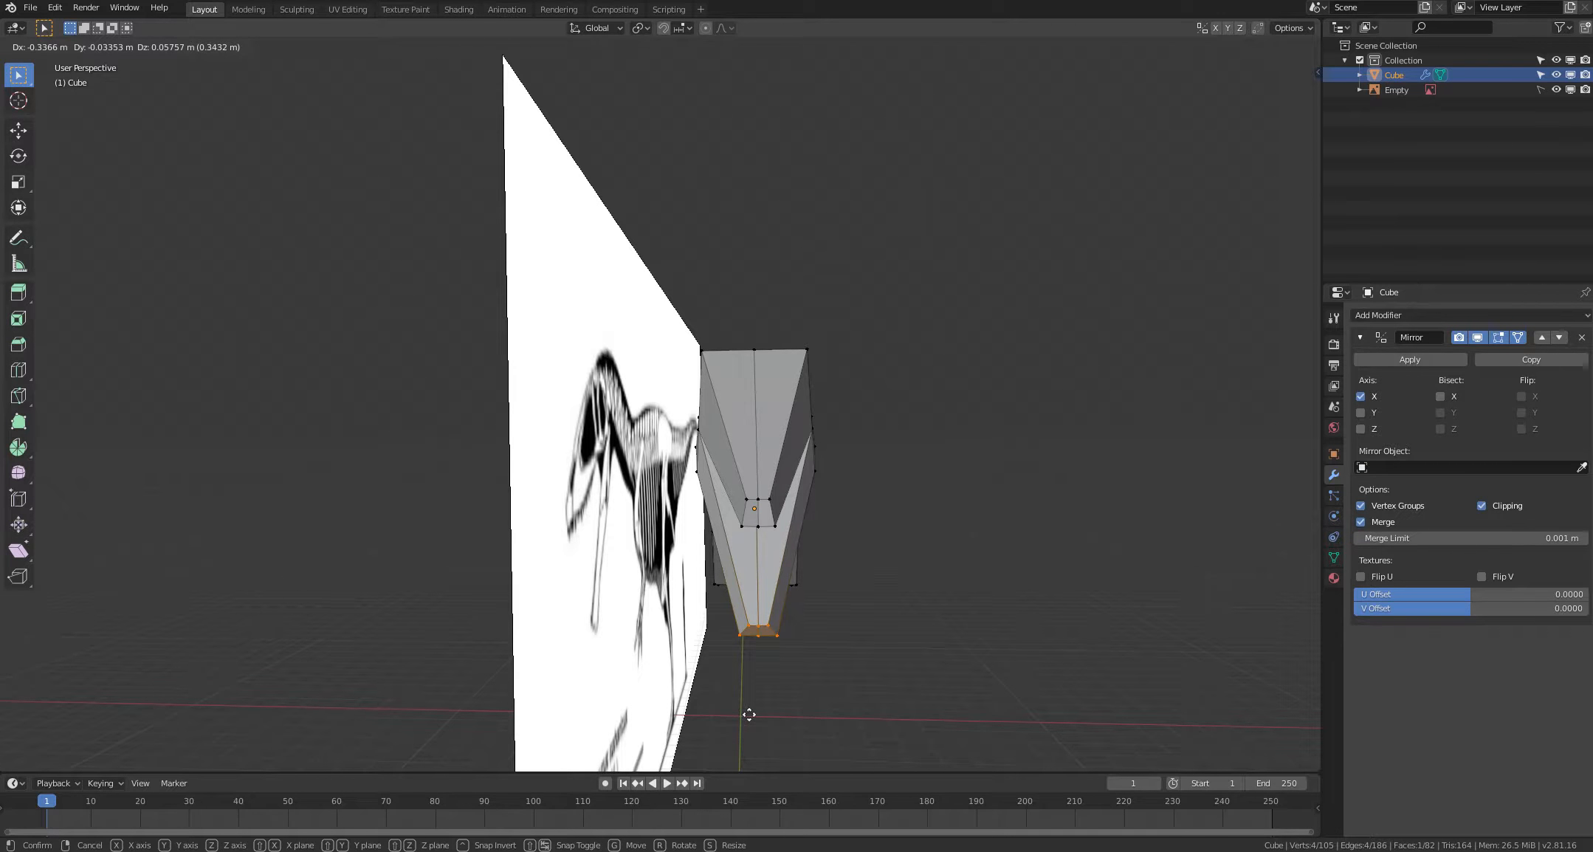
{"action": "left_click", "coordinate": [750, 715]}
{"action": "left_click", "coordinate": [767, 694]}
Step: Move the bottom side vertex of the jaw tip about 0.22 m further inward, and deselect it
{"action": "key", "text": "c"}
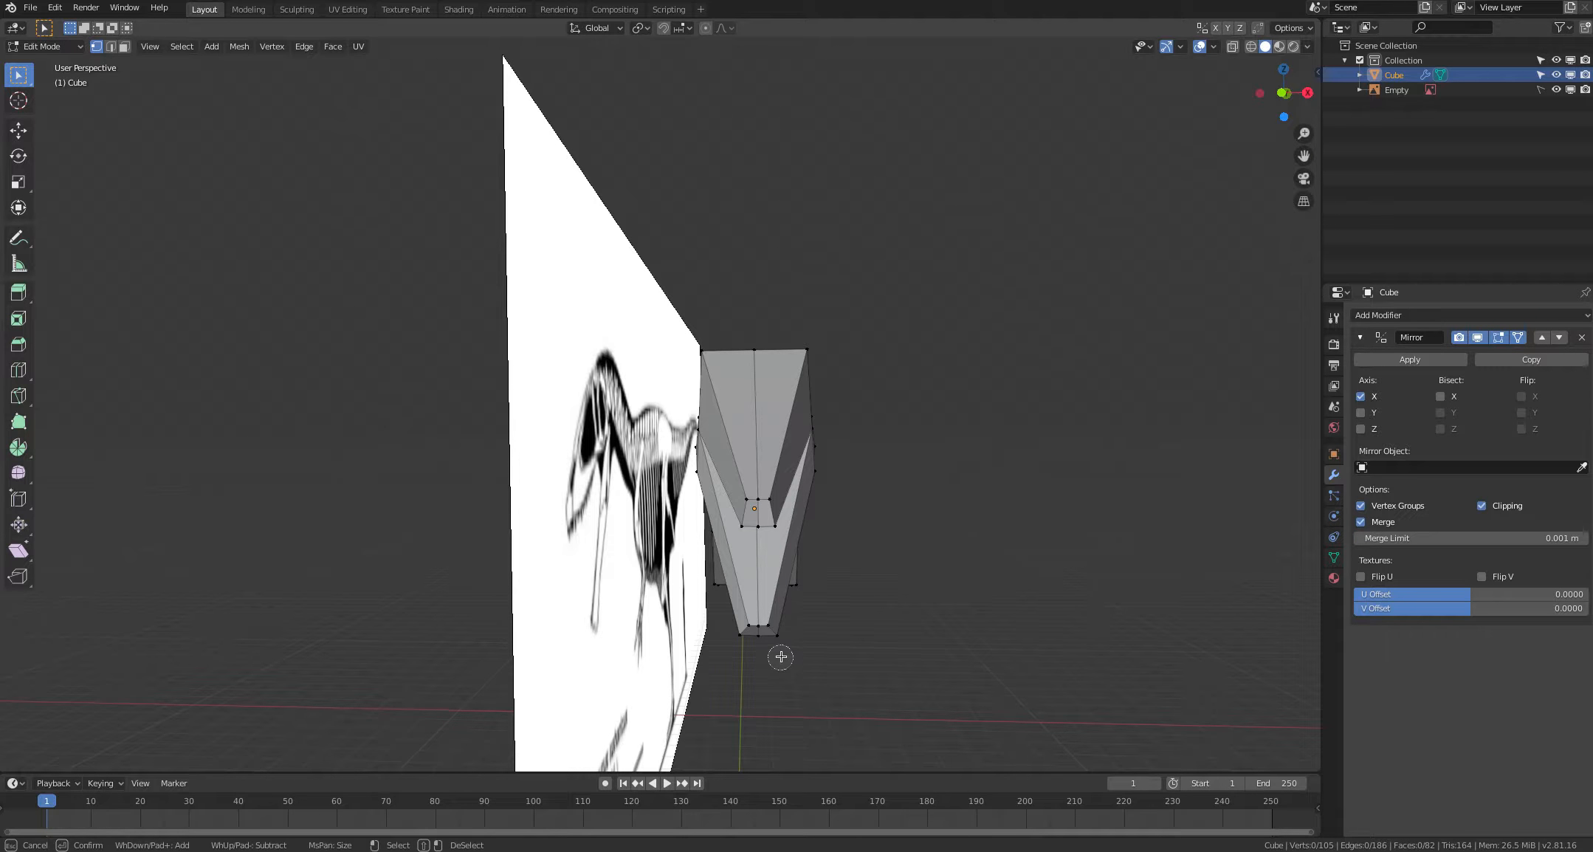
{"action": "left_click", "coordinate": [782, 640]}
{"action": "right_click", "coordinate": [787, 679]}
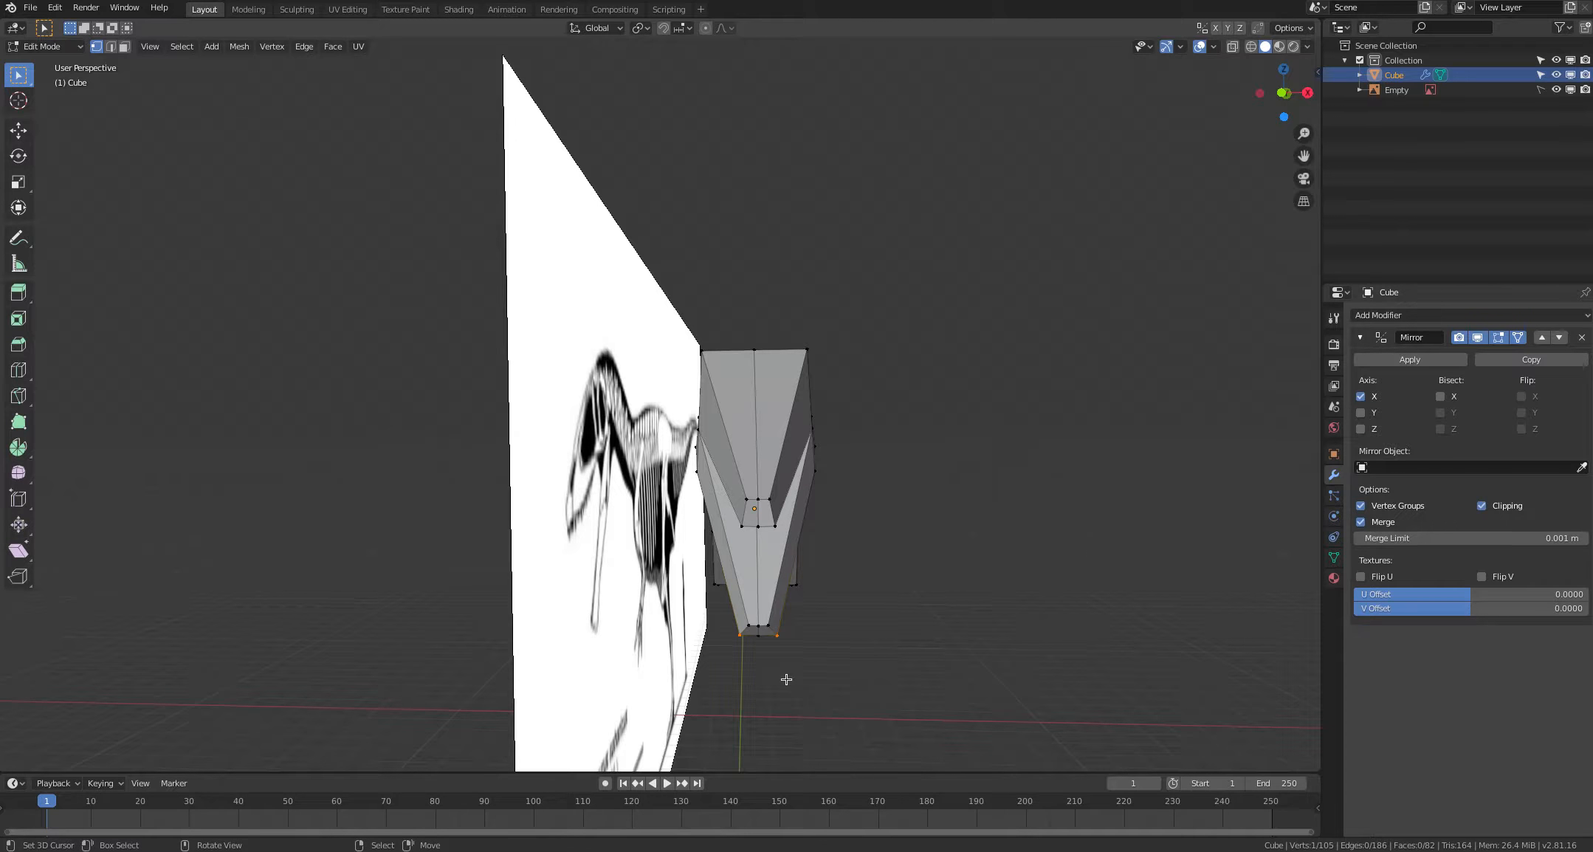
{"action": "key", "text": "g"}
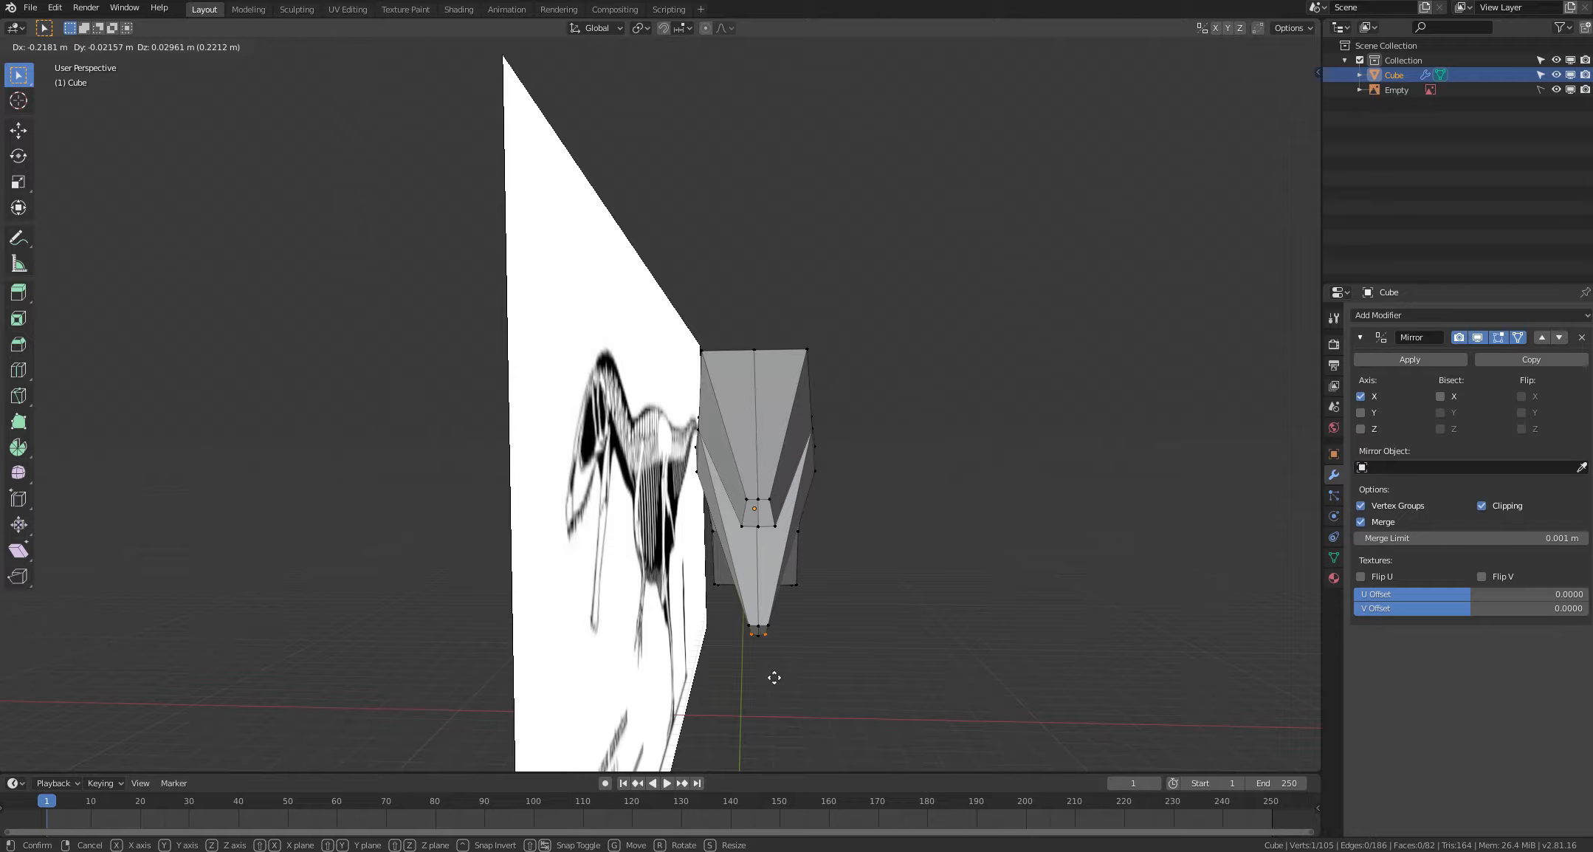
{"action": "left_click", "coordinate": [776, 677]}
{"action": "left_click", "coordinate": [778, 677]}
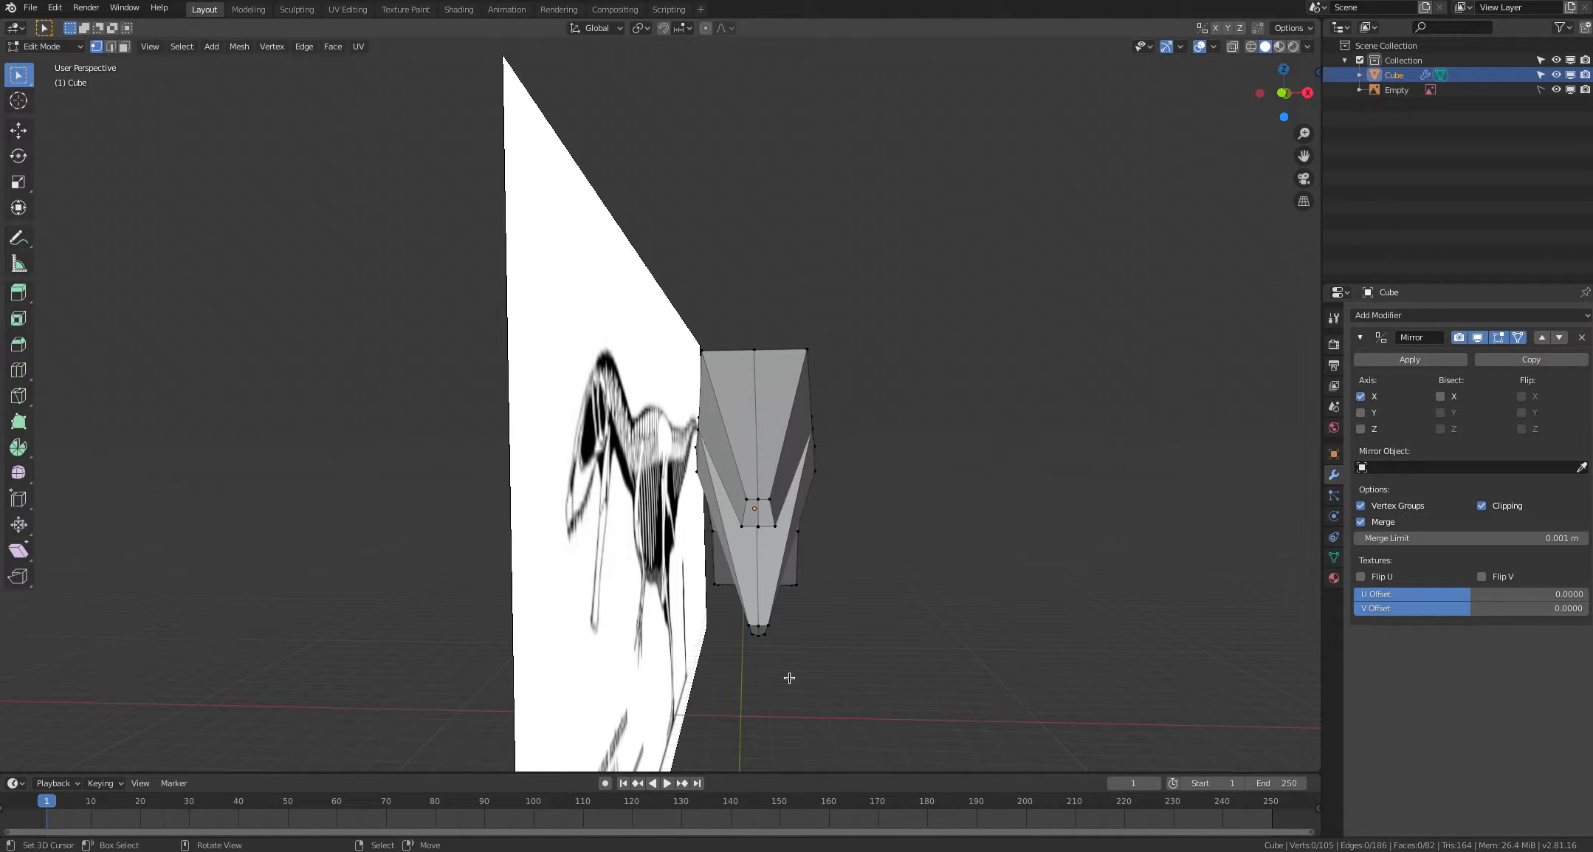
Step: From above with X-ray on, narrow the cross-section where the snout and jaw meet the head, and deselect it
{"action": "mouse_move", "coordinate": [790, 678]}
{"action": "middle_mouse_down"}
{"action": "mouse_move", "coordinate": [782, 718]}
{"action": "mouse_move", "coordinate": [800, 642]}
{"action": "mouse_move", "coordinate": [814, 675]}
{"action": "mouse_move", "coordinate": [832, 628]}
{"action": "mouse_move", "coordinate": [803, 650]}
{"action": "mouse_move", "coordinate": [801, 629]}
{"action": "mouse_move", "coordinate": [779, 636]}
{"action": "mouse_move", "coordinate": [774, 663]}
{"action": "middle_mouse_up"}
{"action": "key", "text": "c"}
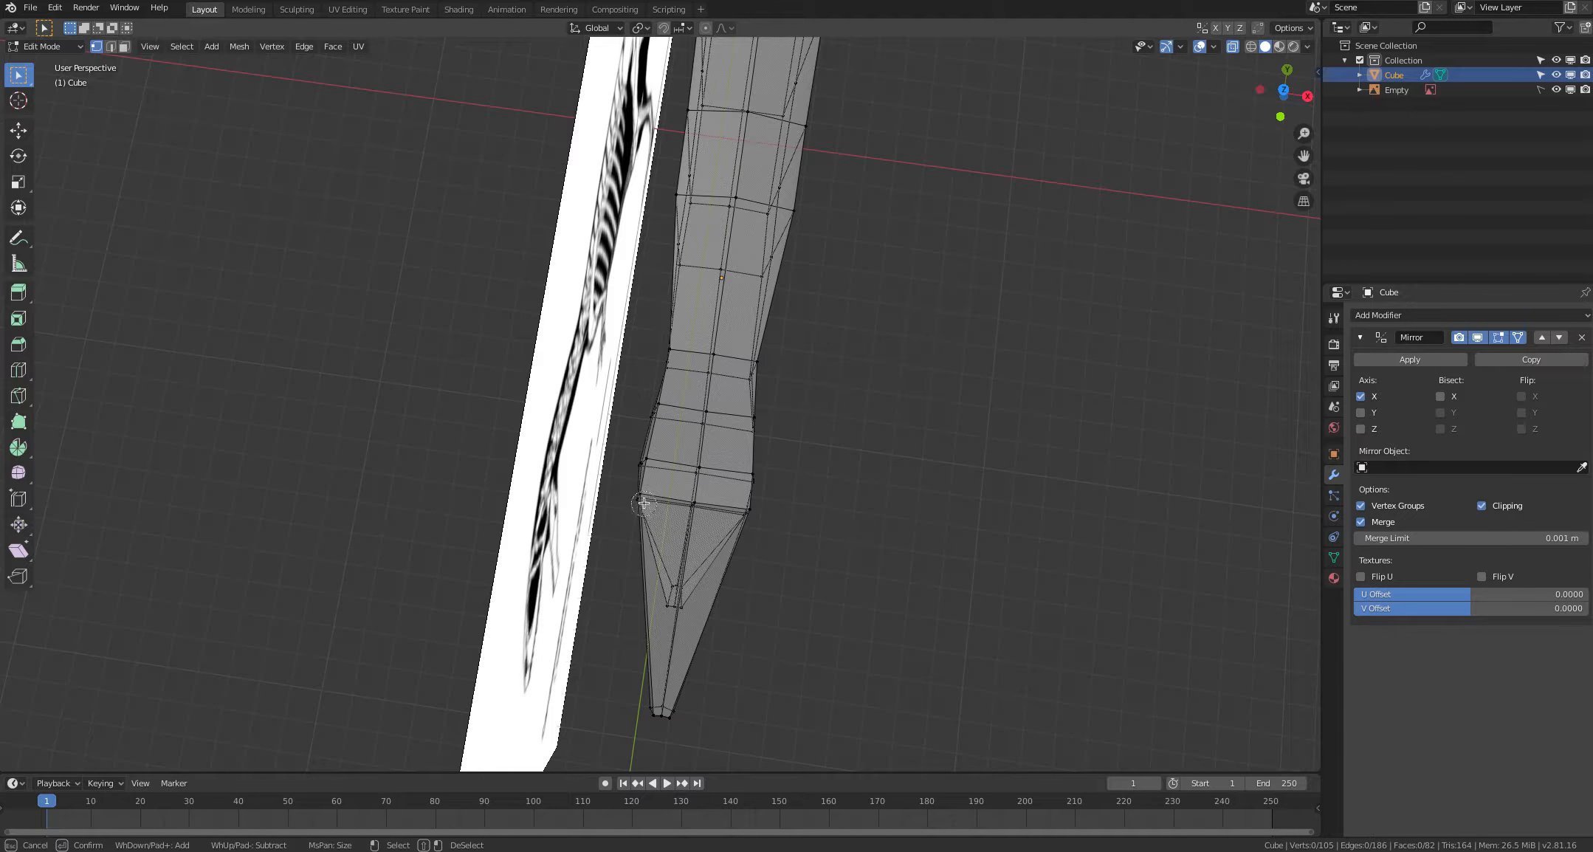
{"action": "left_click", "coordinate": [644, 503]}
{"action": "left_click", "coordinate": [749, 510]}
{"action": "left_click", "coordinate": [694, 505]}
{"action": "right_click", "coordinate": [839, 548]}
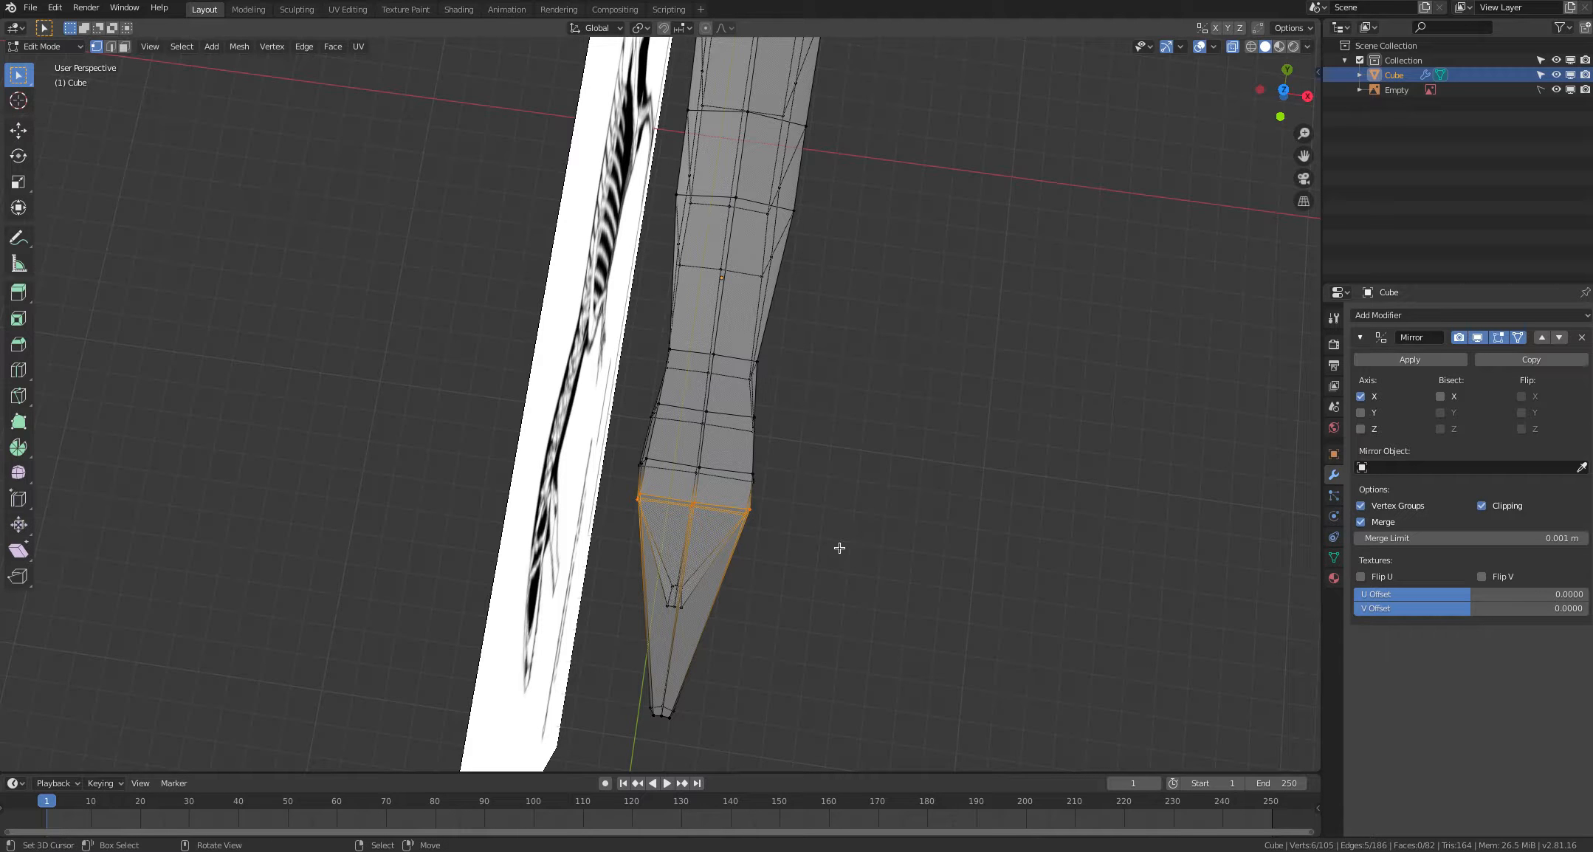
{"action": "key", "text": "g"}
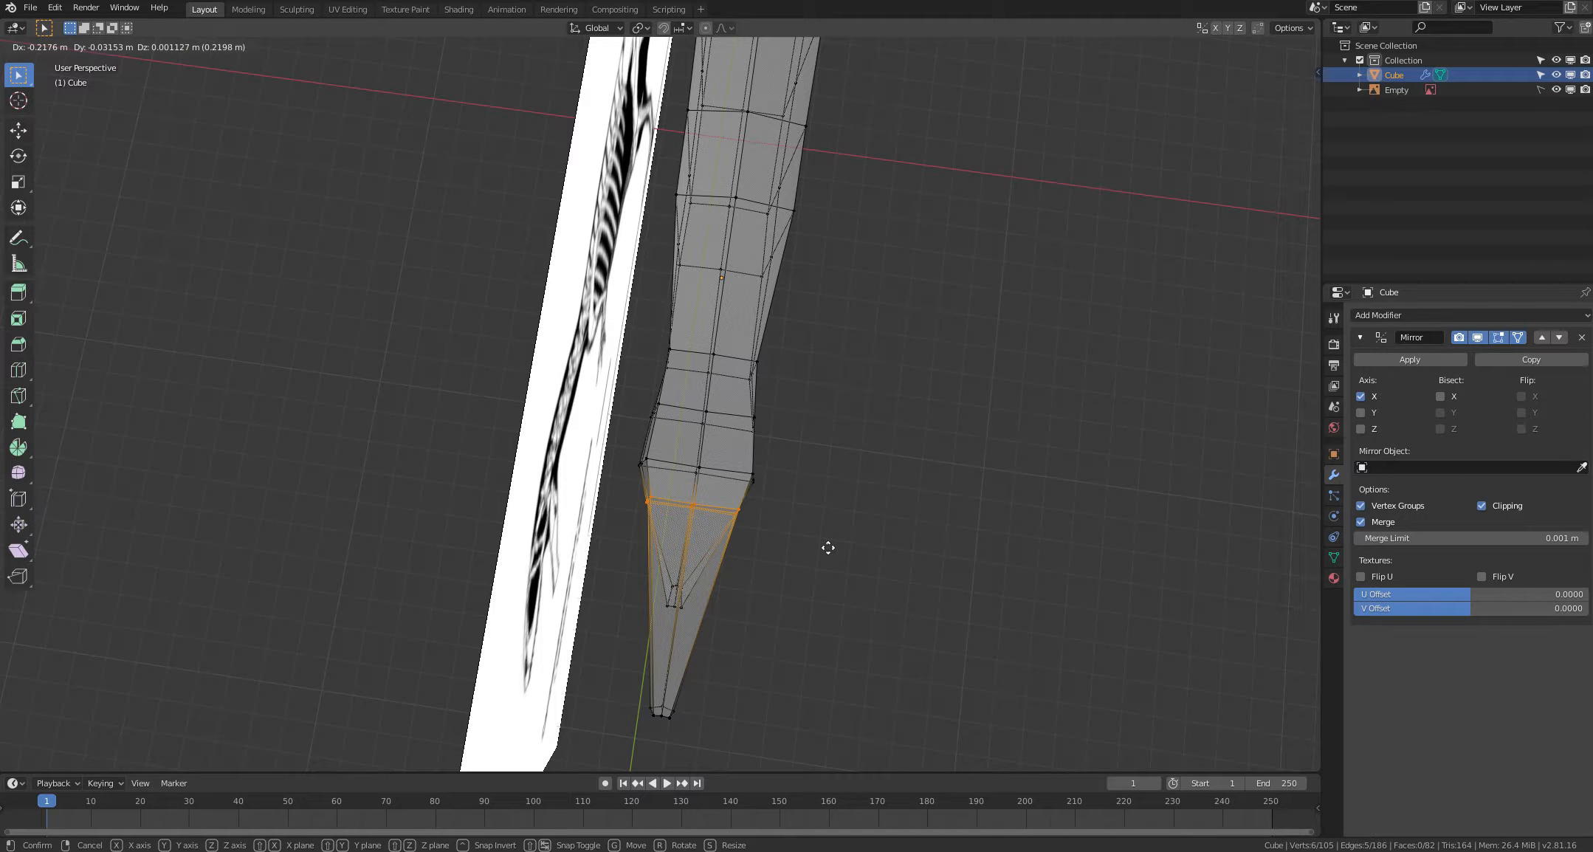
{"action": "left_click", "coordinate": [823, 551]}
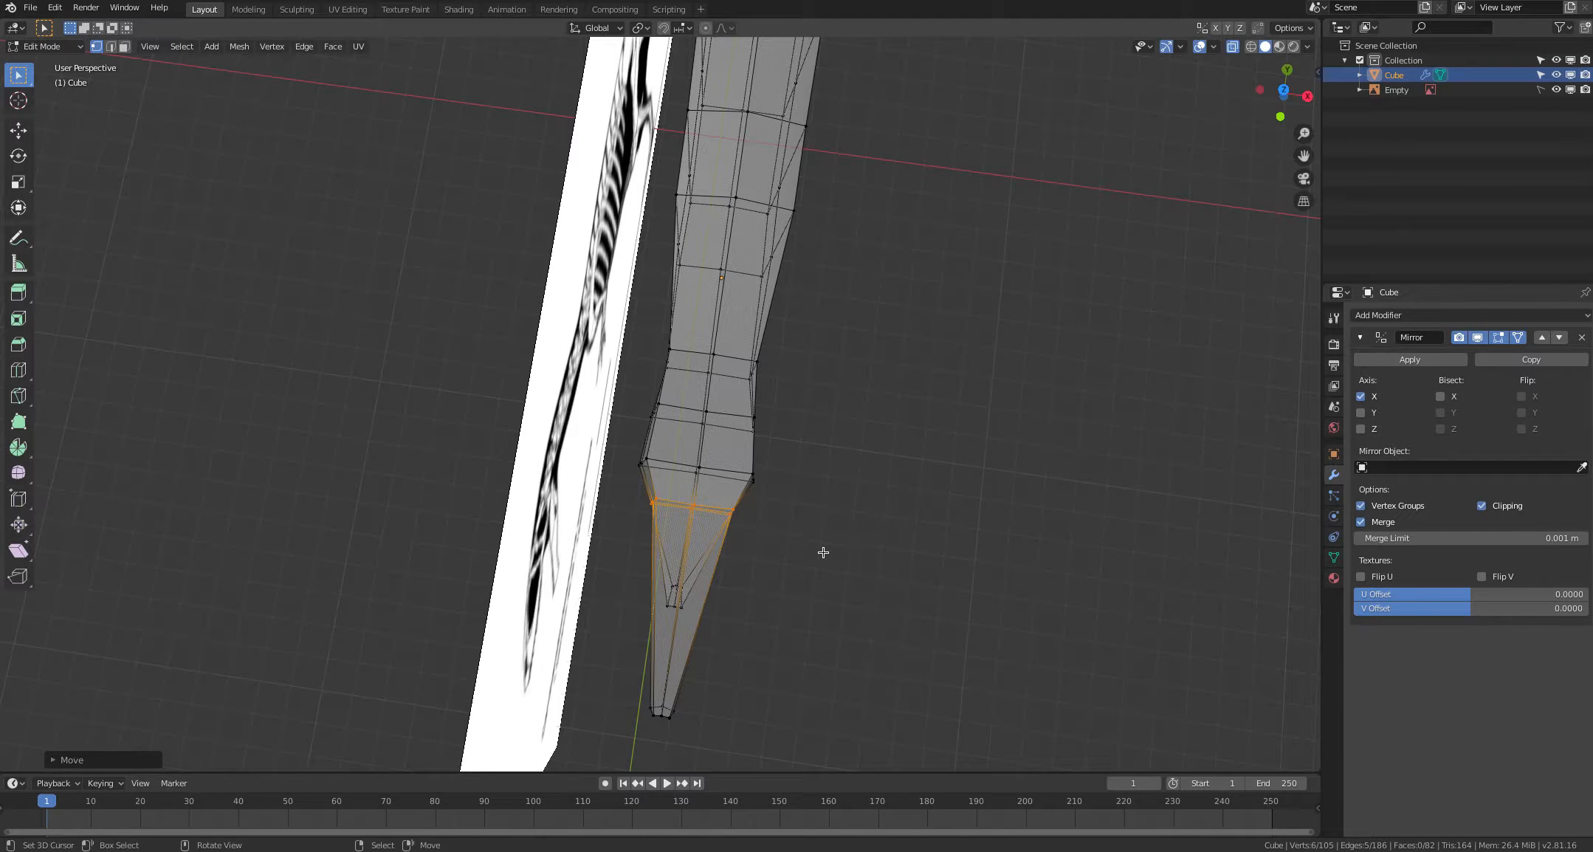
{"action": "left_click", "coordinate": [826, 570]}
Step: Move the side of the next cross-section behind the snout base about 0.26 m inward, and deselect it
{"action": "mouse_move", "coordinate": [830, 588]}
{"action": "middle_mouse_down"}
{"action": "mouse_move", "coordinate": [822, 537]}
{"action": "mouse_move", "coordinate": [787, 500]}
{"action": "mouse_move", "coordinate": [782, 566]}
{"action": "mouse_move", "coordinate": [838, 637]}
{"action": "mouse_move", "coordinate": [811, 611]}
{"action": "middle_mouse_up"}
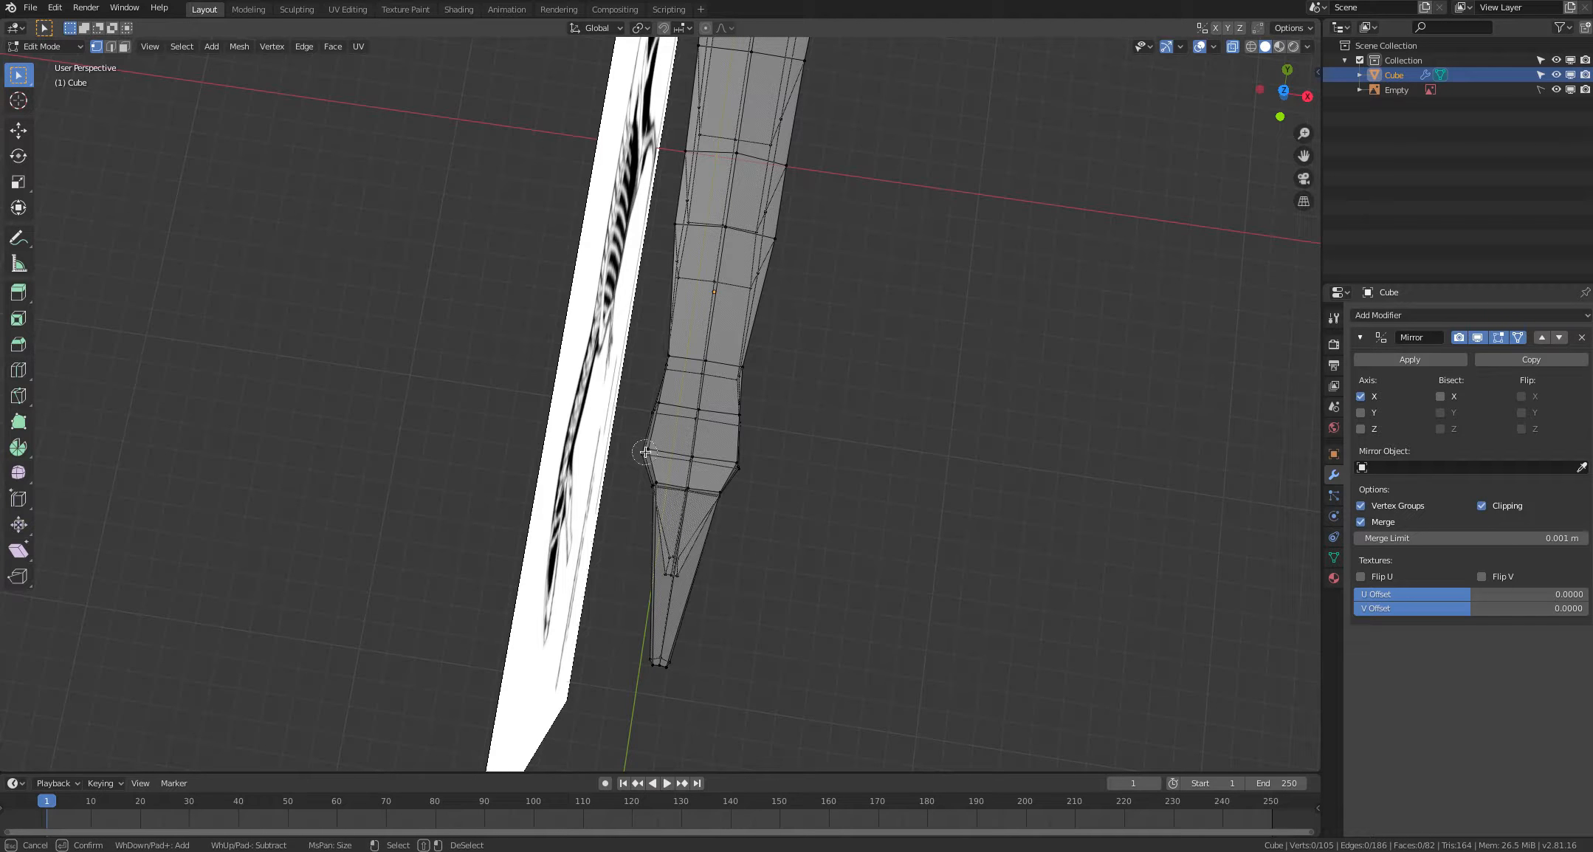
{"action": "left_click", "coordinate": [715, 463], "text": "alt"}
{"action": "key", "text": "g"}
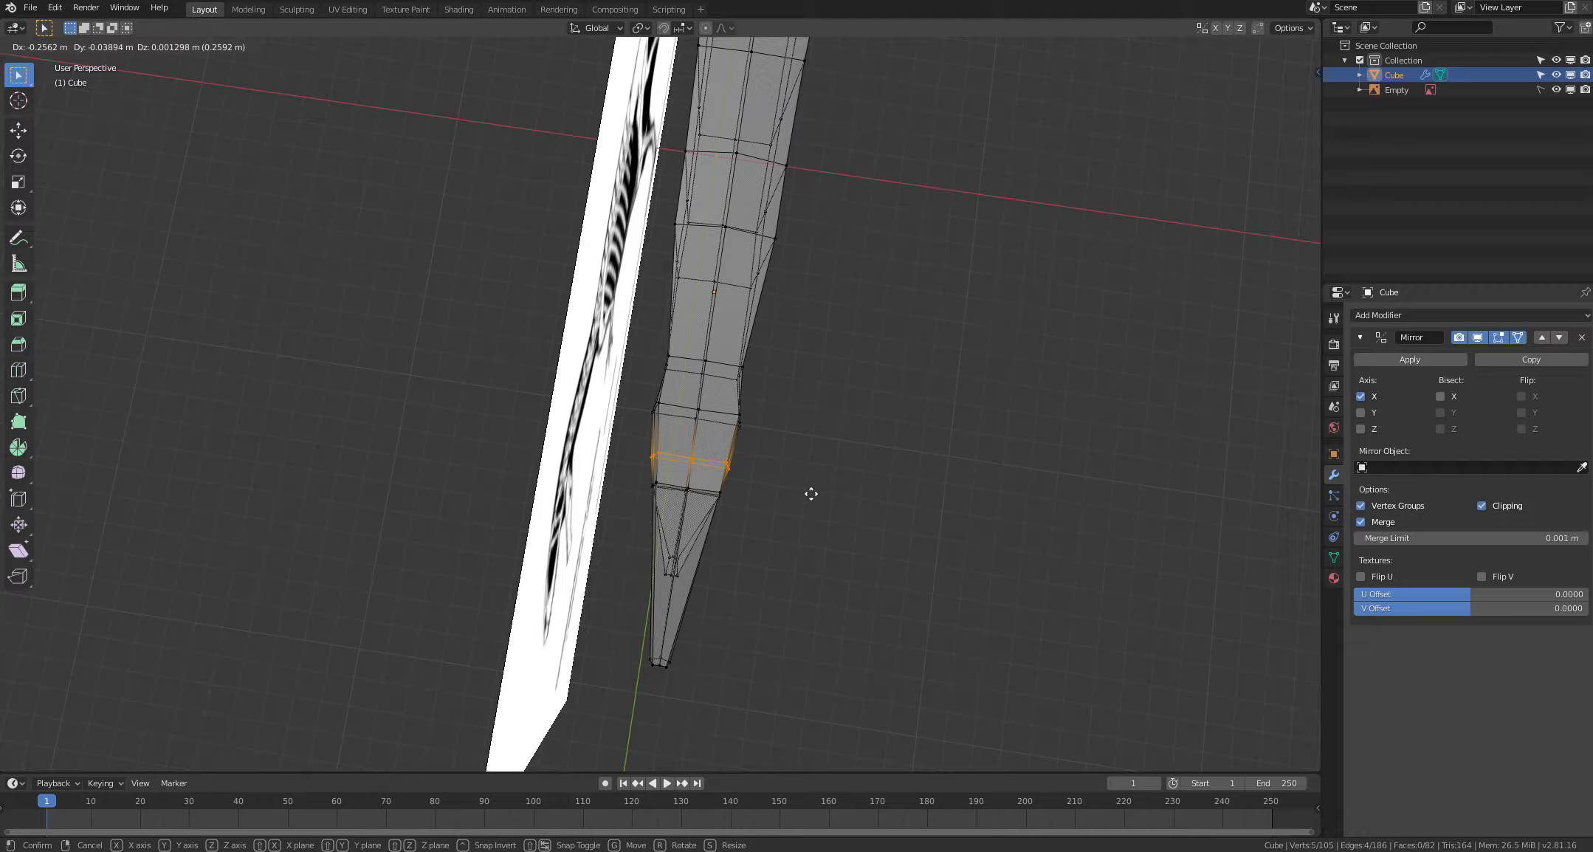
{"action": "left_click", "coordinate": [814, 494]}
{"action": "key", "text": "alt+a"}
Step: Examine the whole model's profile against the skeleton reference with X-ray off, ending at the head and jaw
{"action": "middle_click_drag", "start_coordinate": [816, 502], "coordinate": [796, 465]}
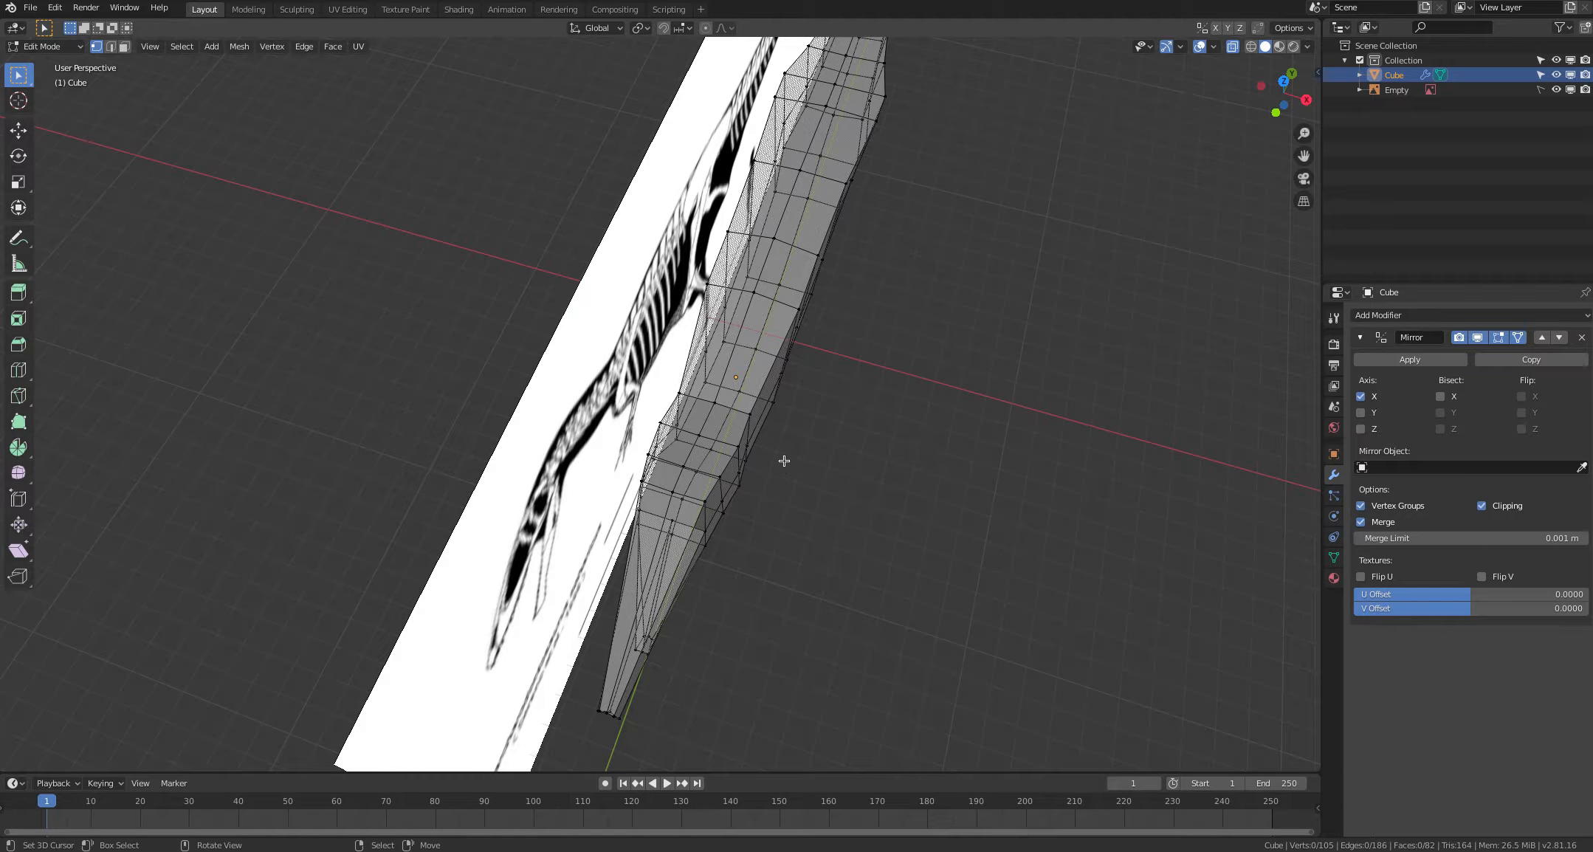
{"action": "middle_click_drag", "start_coordinate": [775, 590], "coordinate": [642, 537]}
{"action": "scroll", "coordinate": [742, 537], "scroll_direction": "up", "scroll_amount": 2}
{"action": "scroll", "coordinate": [676, 553], "scroll_direction": "down", "scroll_amount": 2}
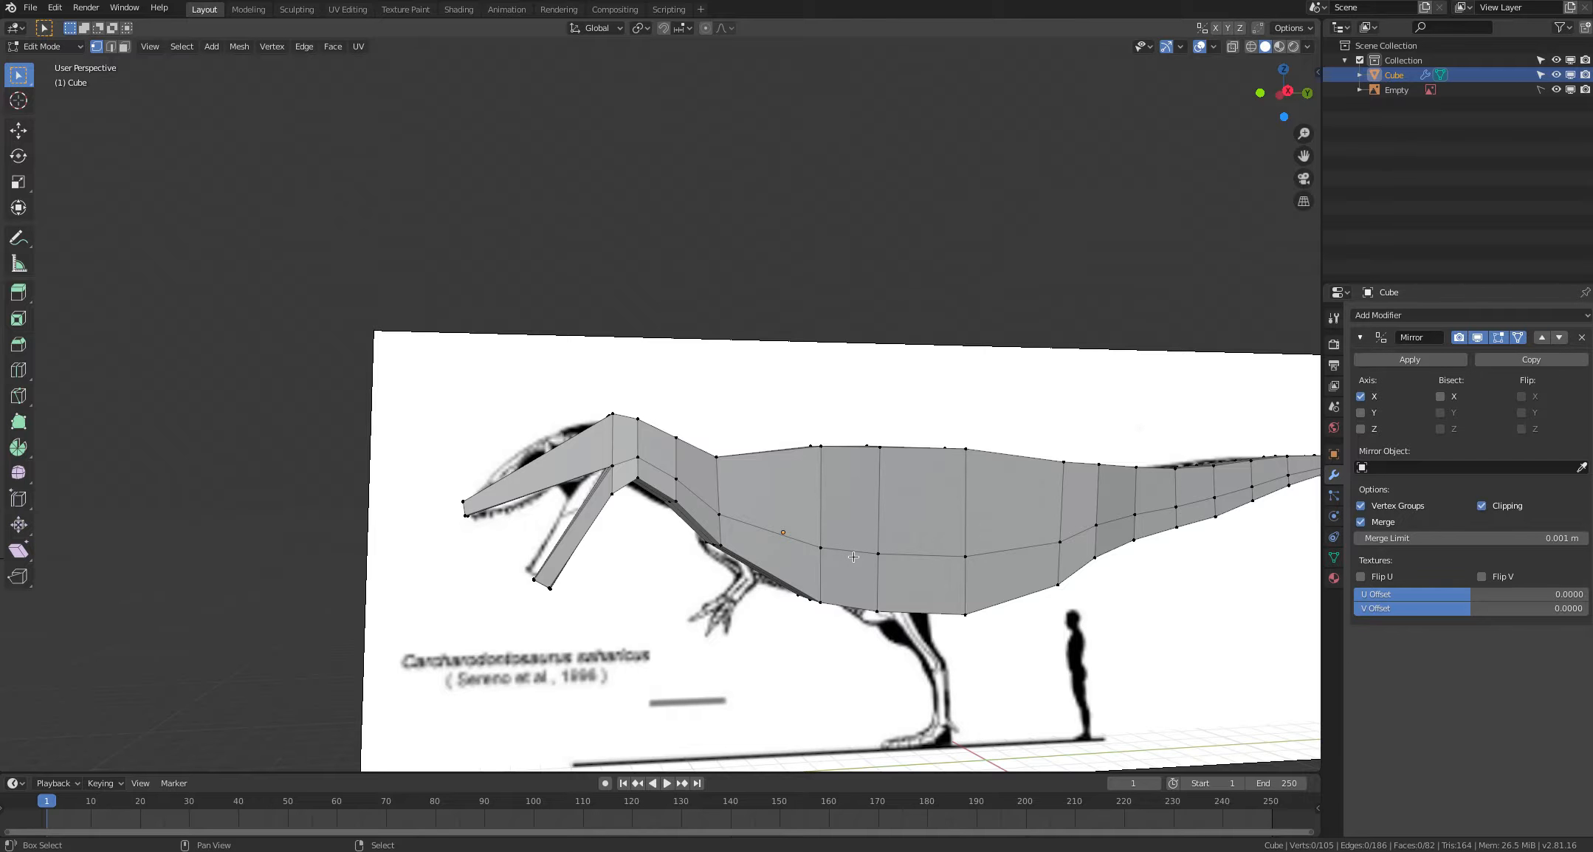
{"action": "middle_click_drag", "start_coordinate": [856, 551], "coordinate": [709, 565], "text": "shift"}
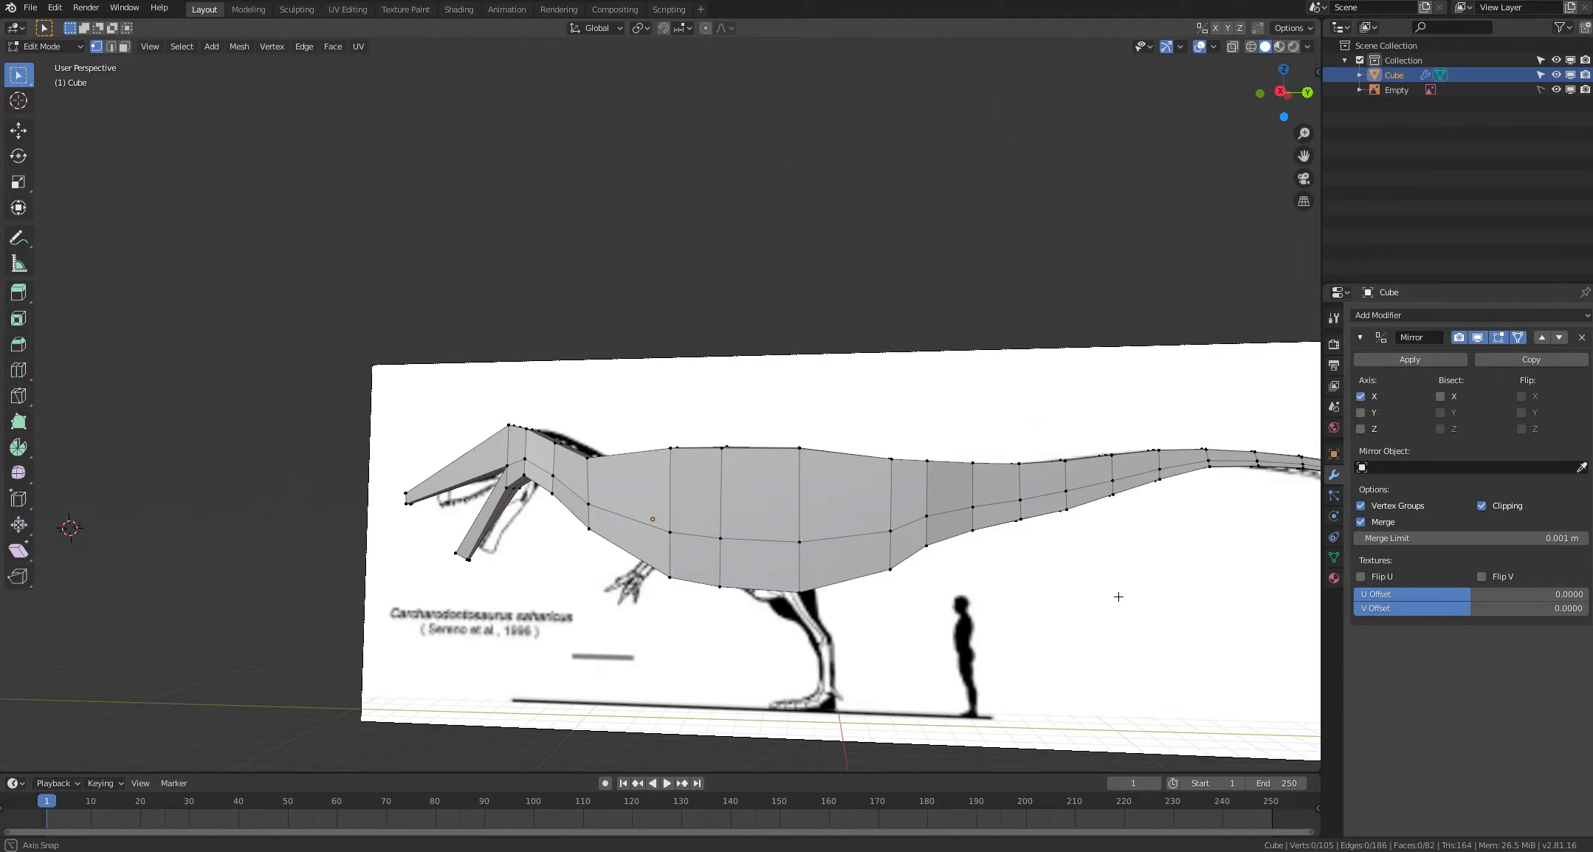
{"action": "middle_click_drag", "start_coordinate": [838, 561], "coordinate": [1006, 592]}
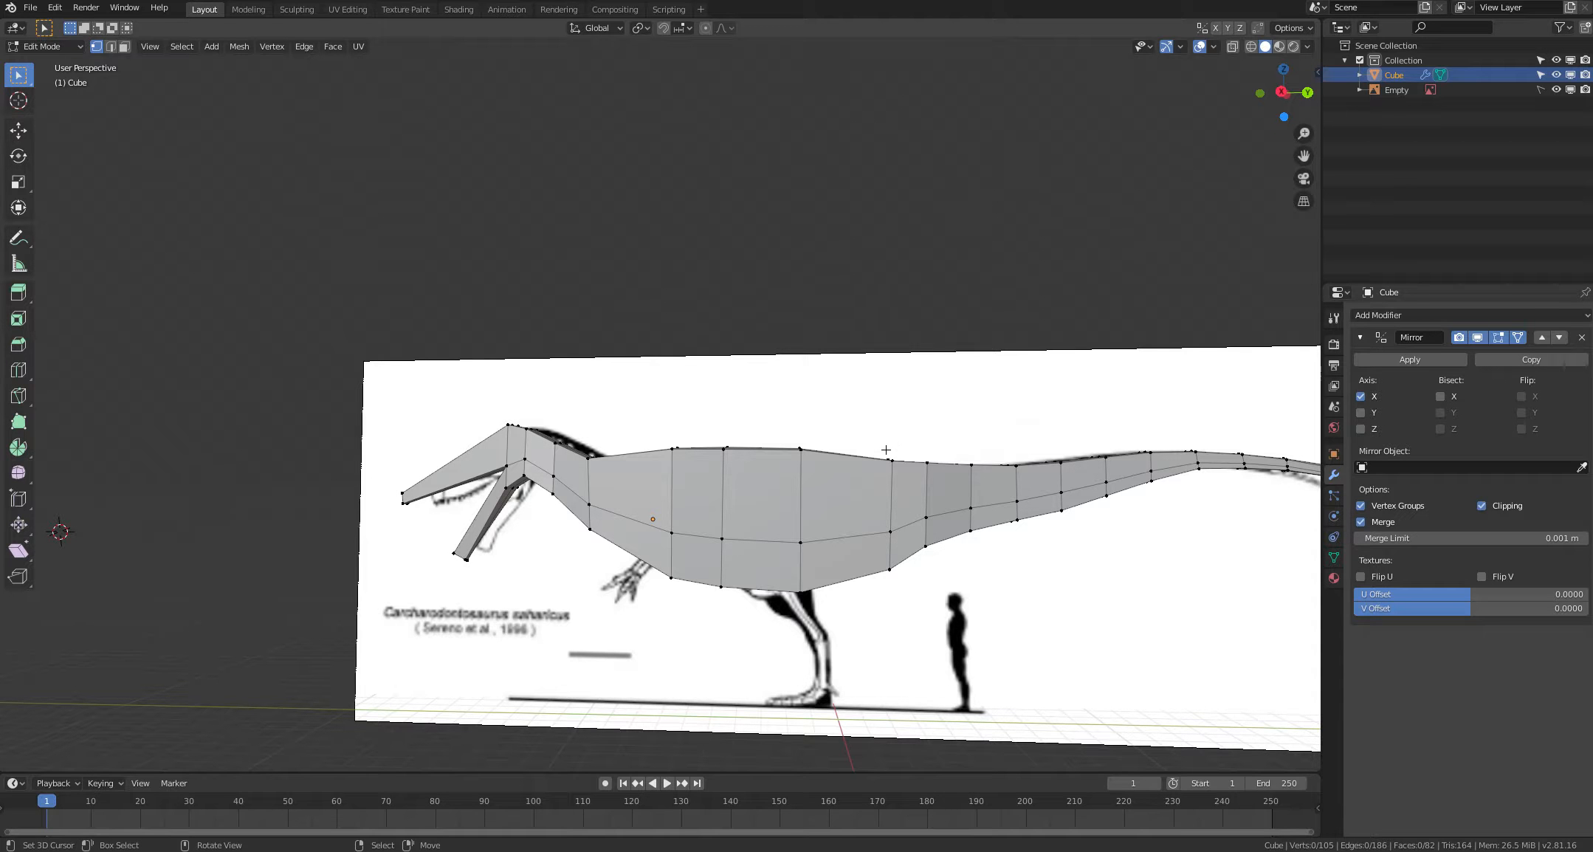
{"action": "middle_click_drag", "start_coordinate": [881, 570], "coordinate": [822, 591]}
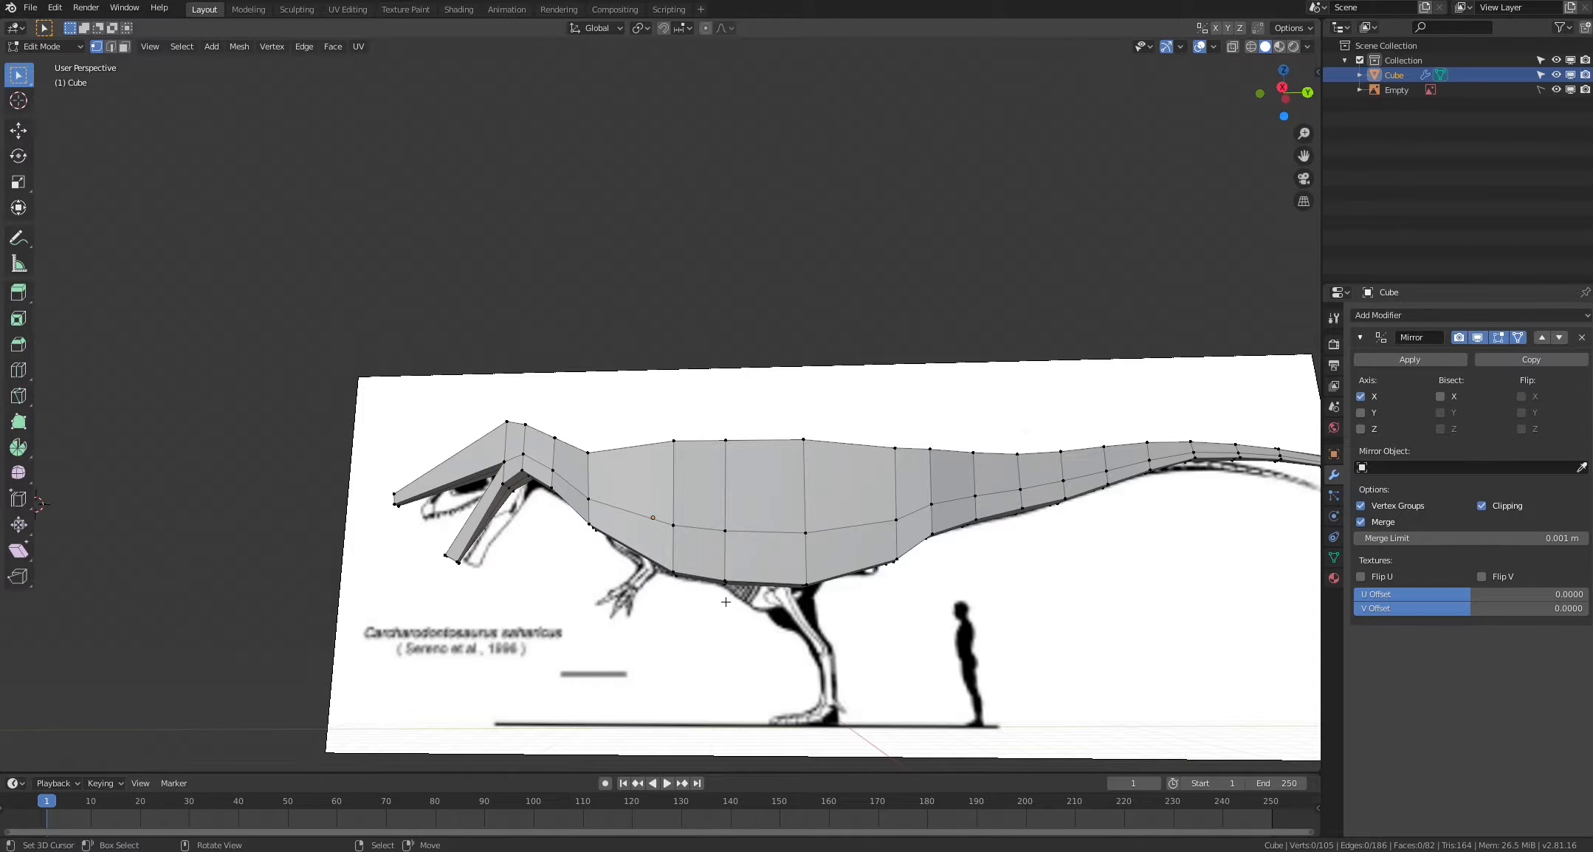
{"action": "middle_click_drag", "start_coordinate": [725, 602], "coordinate": [927, 635], "text": "shift"}
{"action": "scroll", "coordinate": [775, 608], "scroll_direction": "up", "scroll_amount": 2}
{"action": "middle_click_drag", "start_coordinate": [775, 609], "coordinate": [800, 609], "text": "shift"}
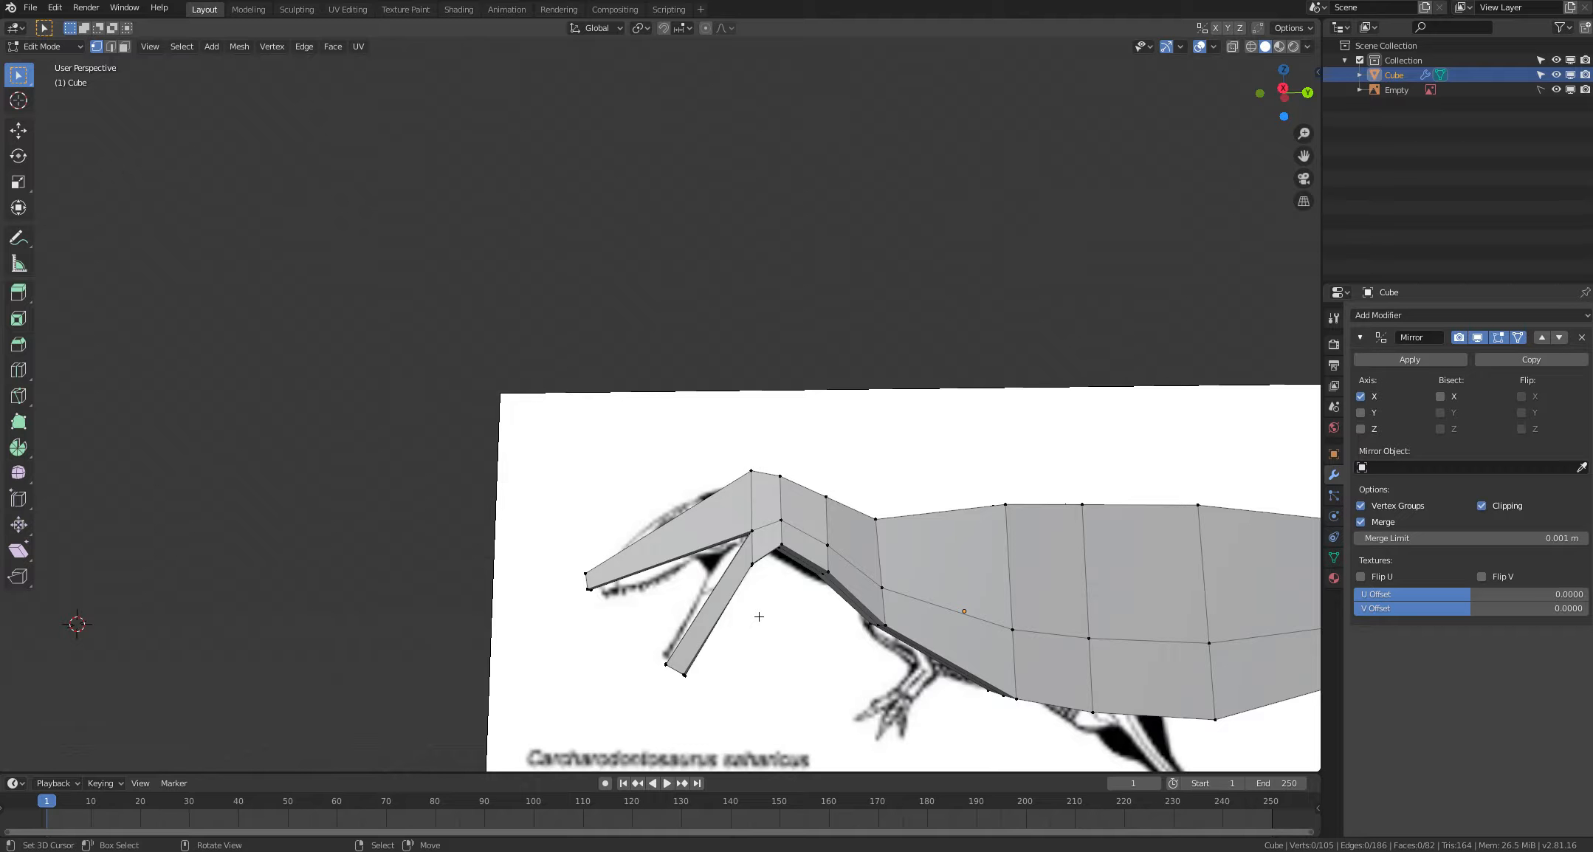
Step: With X-ray on, add six evenly spaced loop cuts along the snout between its tip and the back of the head, and deselect them
{"action": "key", "text": "alt+z"}
{"action": "middle_click_drag", "start_coordinate": [709, 624], "coordinate": [810, 629], "text": "shift"}
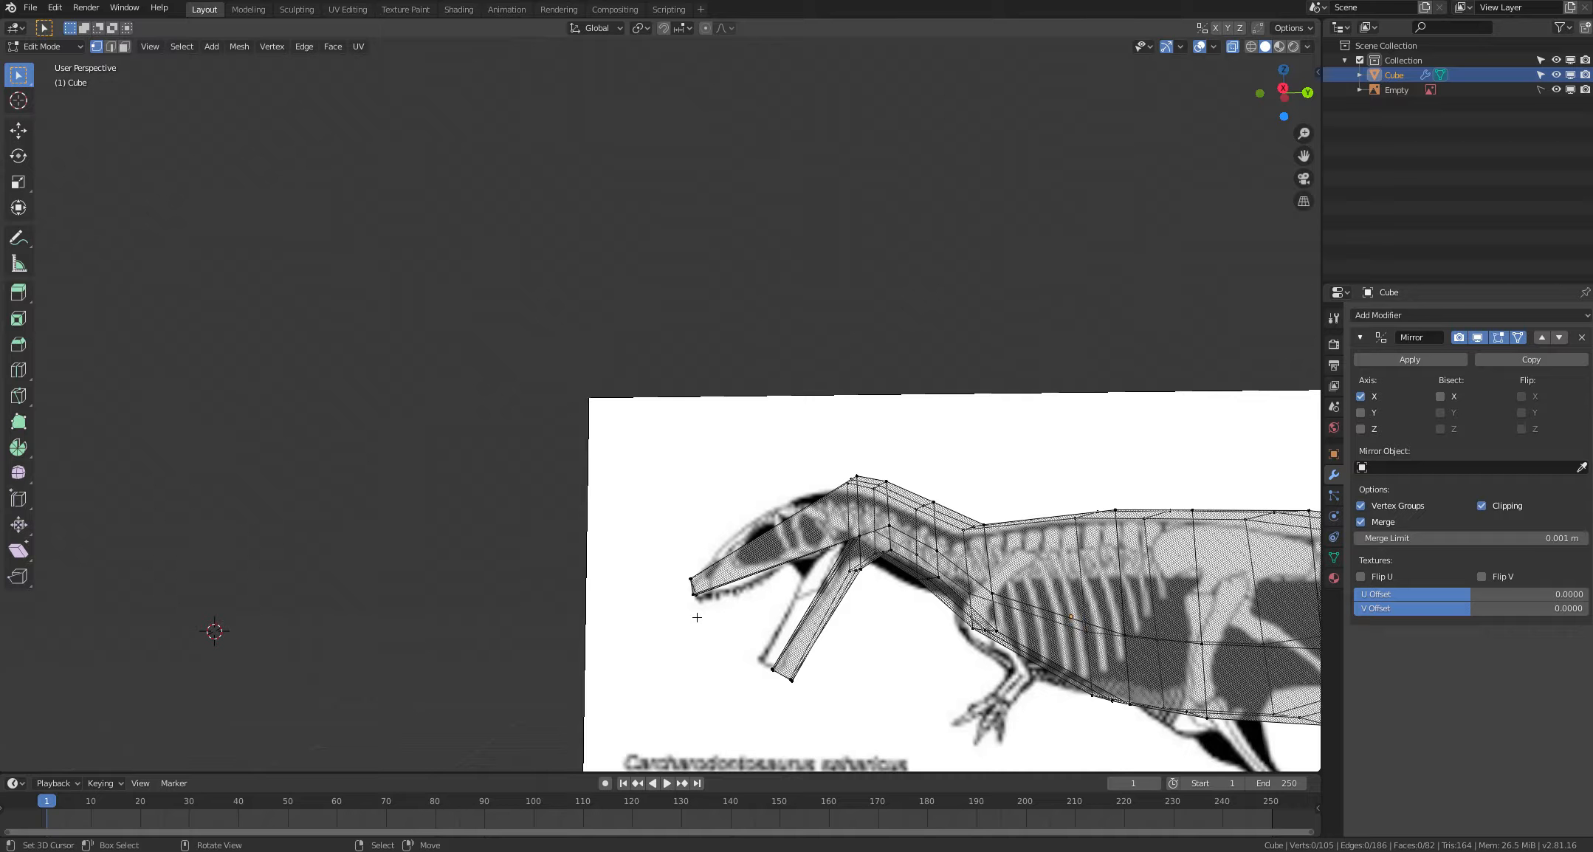
{"action": "key", "text": "ctrl+r"}
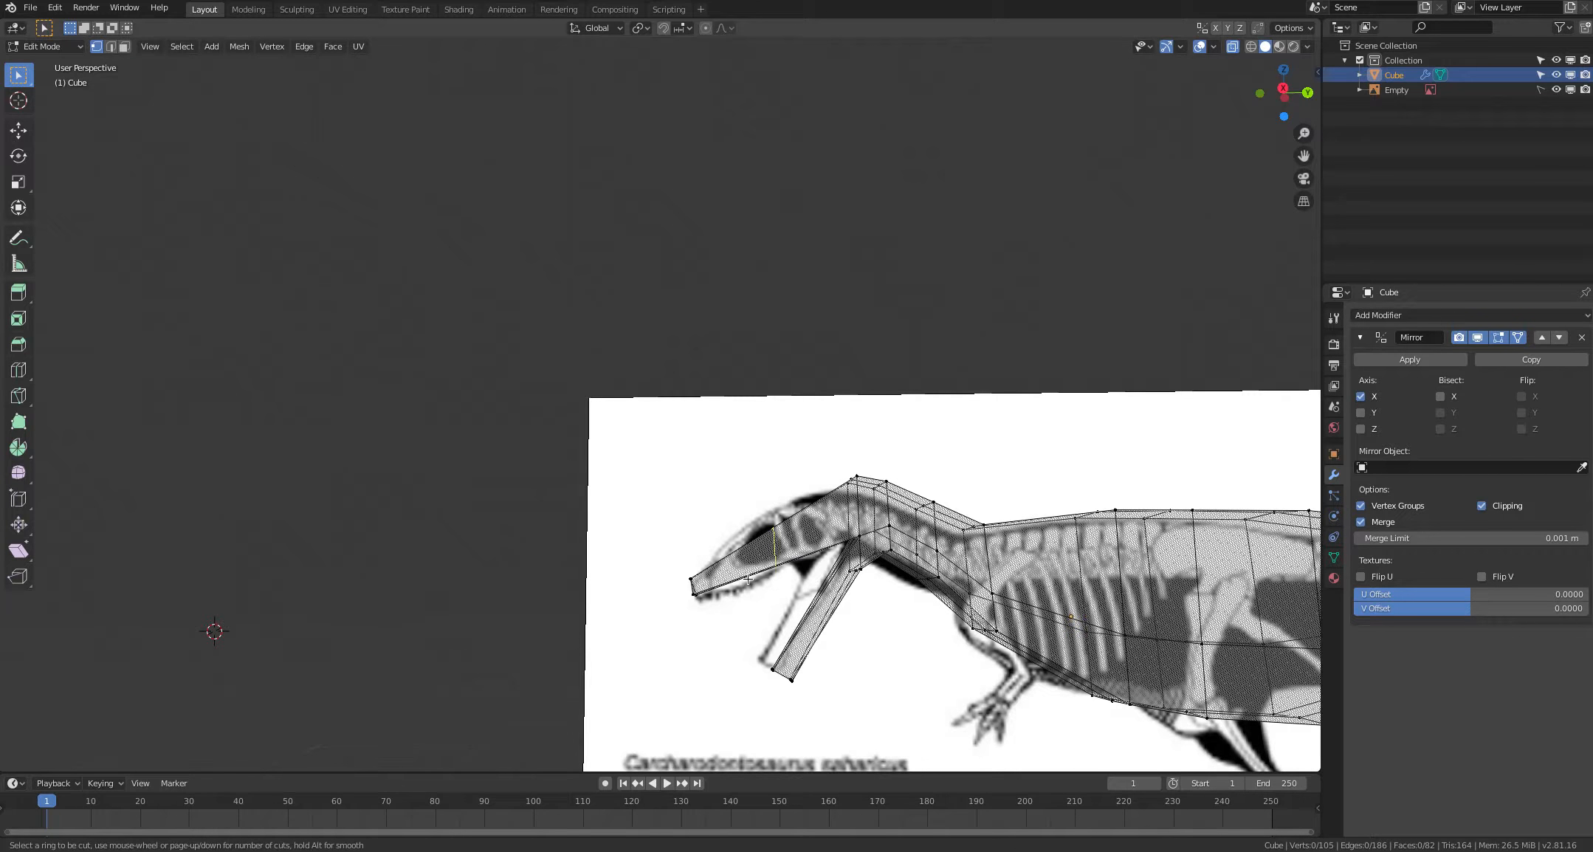
{"action": "scroll", "coordinate": [748, 580], "scroll_direction": "up", "scroll_amount": 2}
{"action": "scroll", "coordinate": [748, 579], "scroll_direction": "up", "scroll_amount": 2}
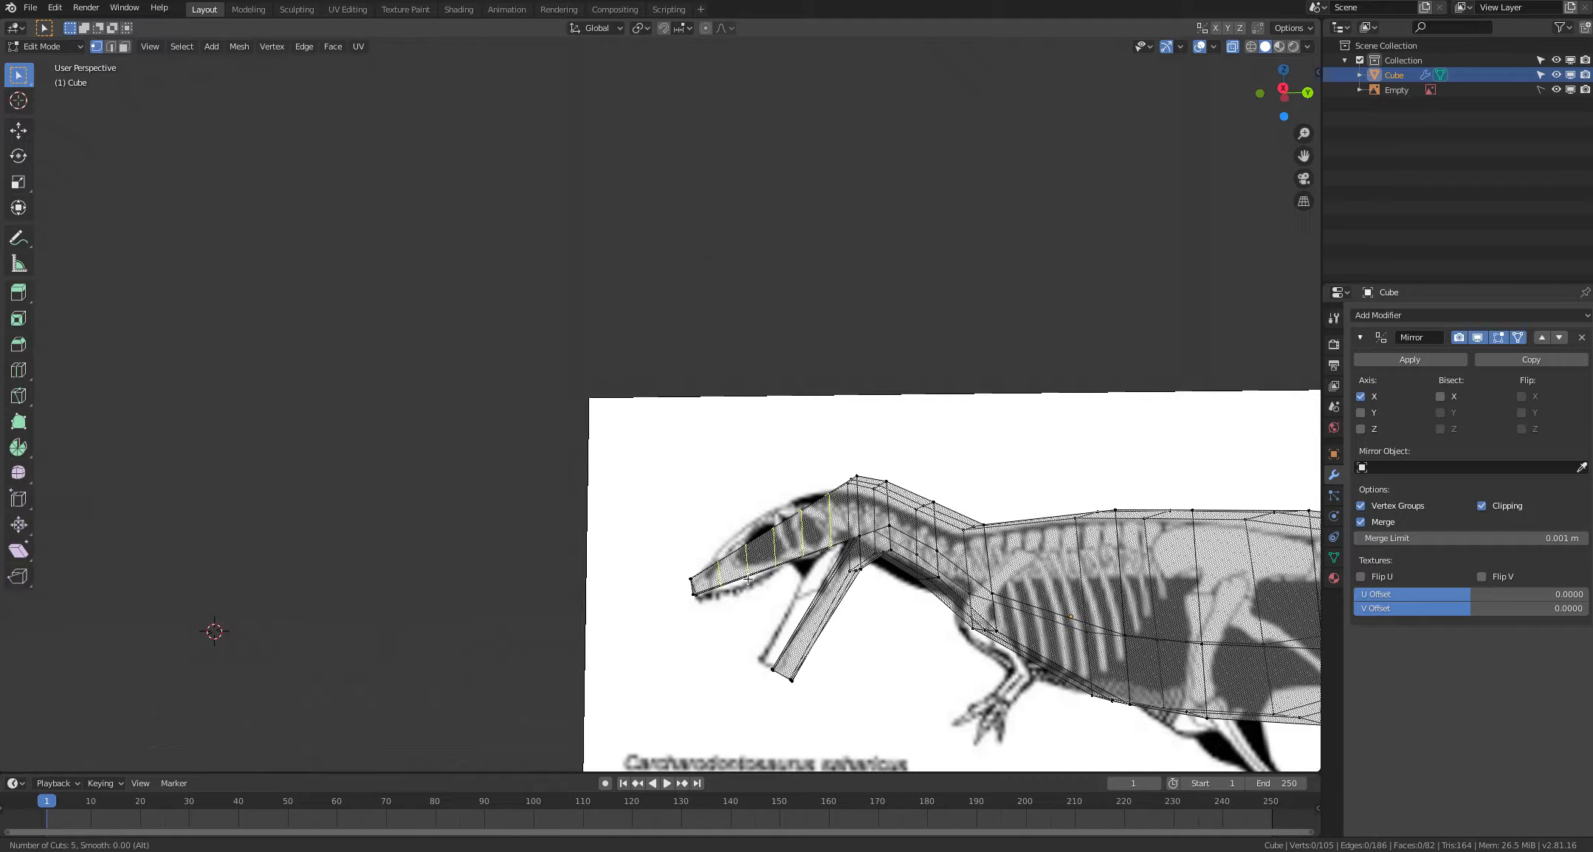
{"action": "scroll", "coordinate": [748, 579], "scroll_direction": "up", "scroll_amount": 1}
{"action": "left_click", "coordinate": [748, 580]}
{"action": "left_click", "coordinate": [722, 618]}
{"action": "right_click_drag", "start_coordinate": [714, 562], "coordinate": [712, 557]}
{"action": "right_click_drag", "start_coordinate": [714, 564], "coordinate": [712, 559]}
{"action": "key", "text": "alt+a"}
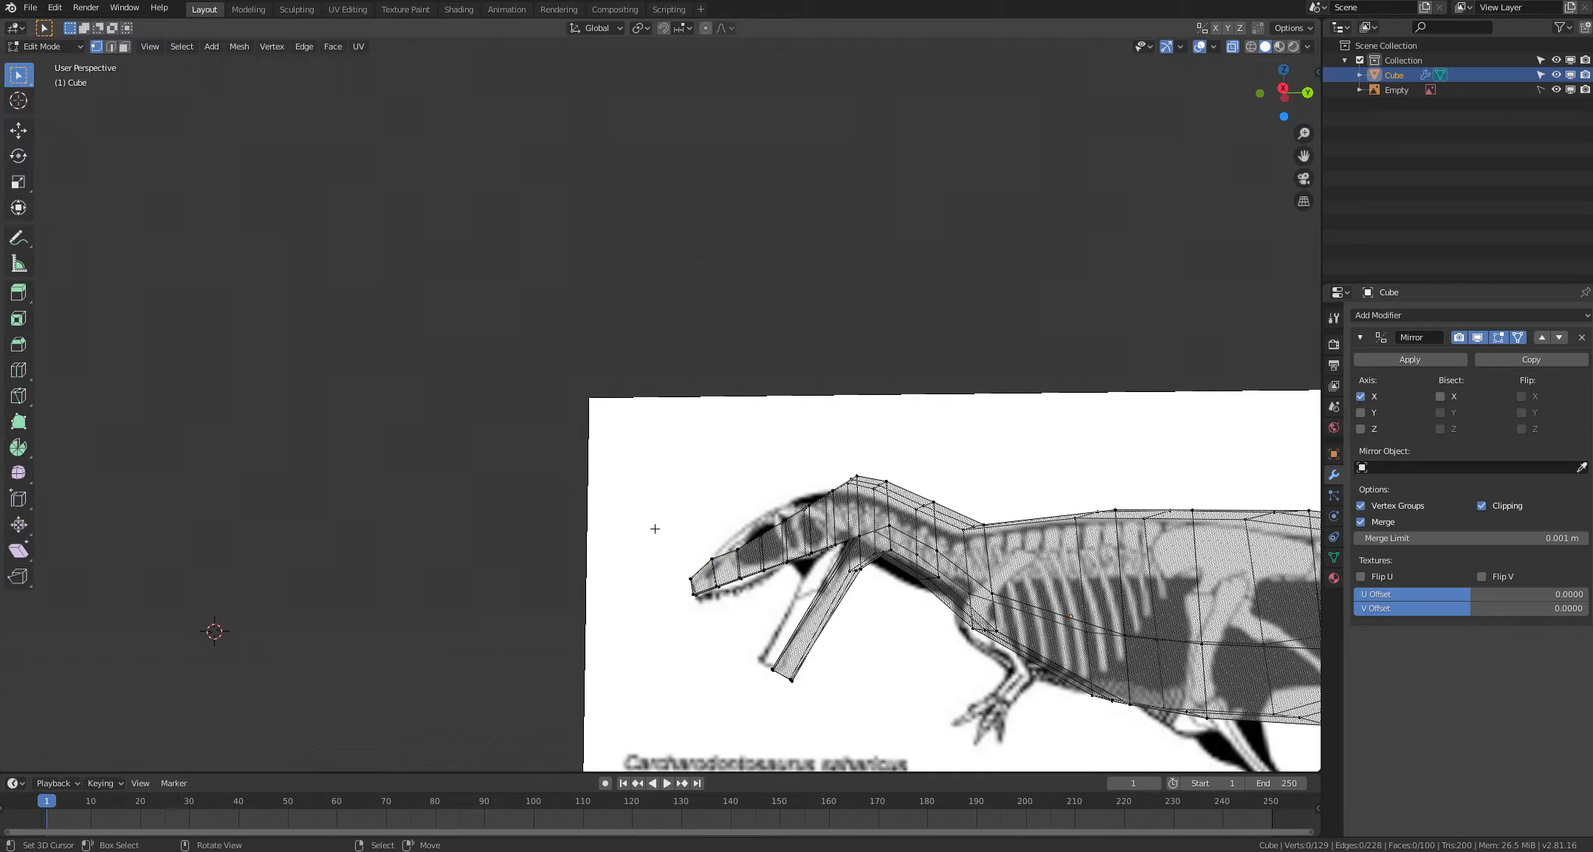
Step: Raise the top edge of the second loop cut behind the snout tip toward the reference skull's outline, and deselect it
{"action": "middle_click_drag", "start_coordinate": [655, 530], "coordinate": [730, 575]}
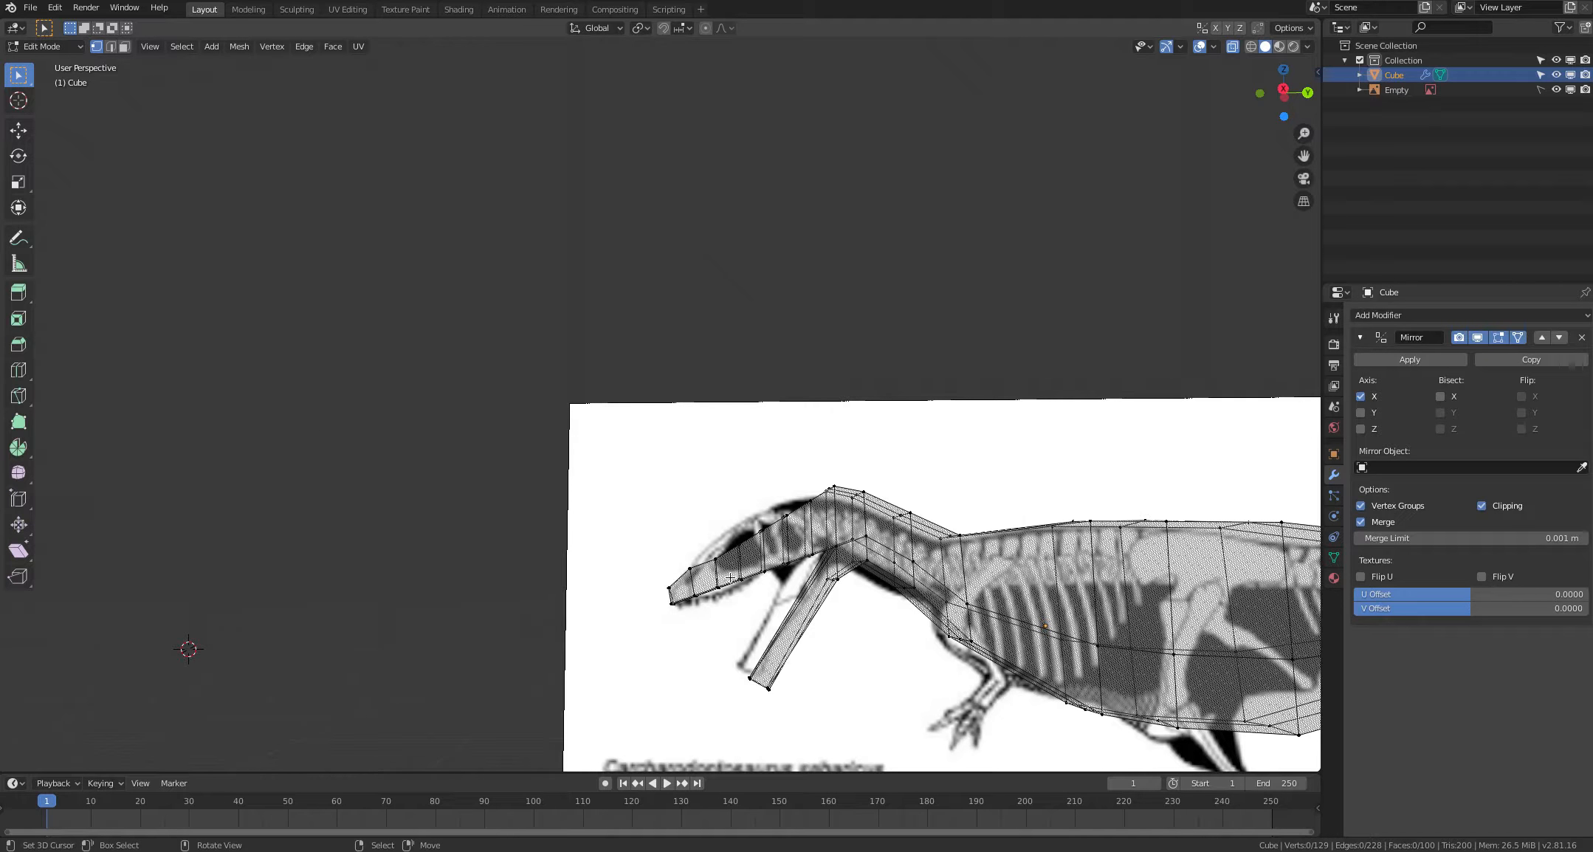
{"action": "left_click_drag", "start_coordinate": [685, 527], "coordinate": [723, 564]}
{"action": "key", "text": "g"}
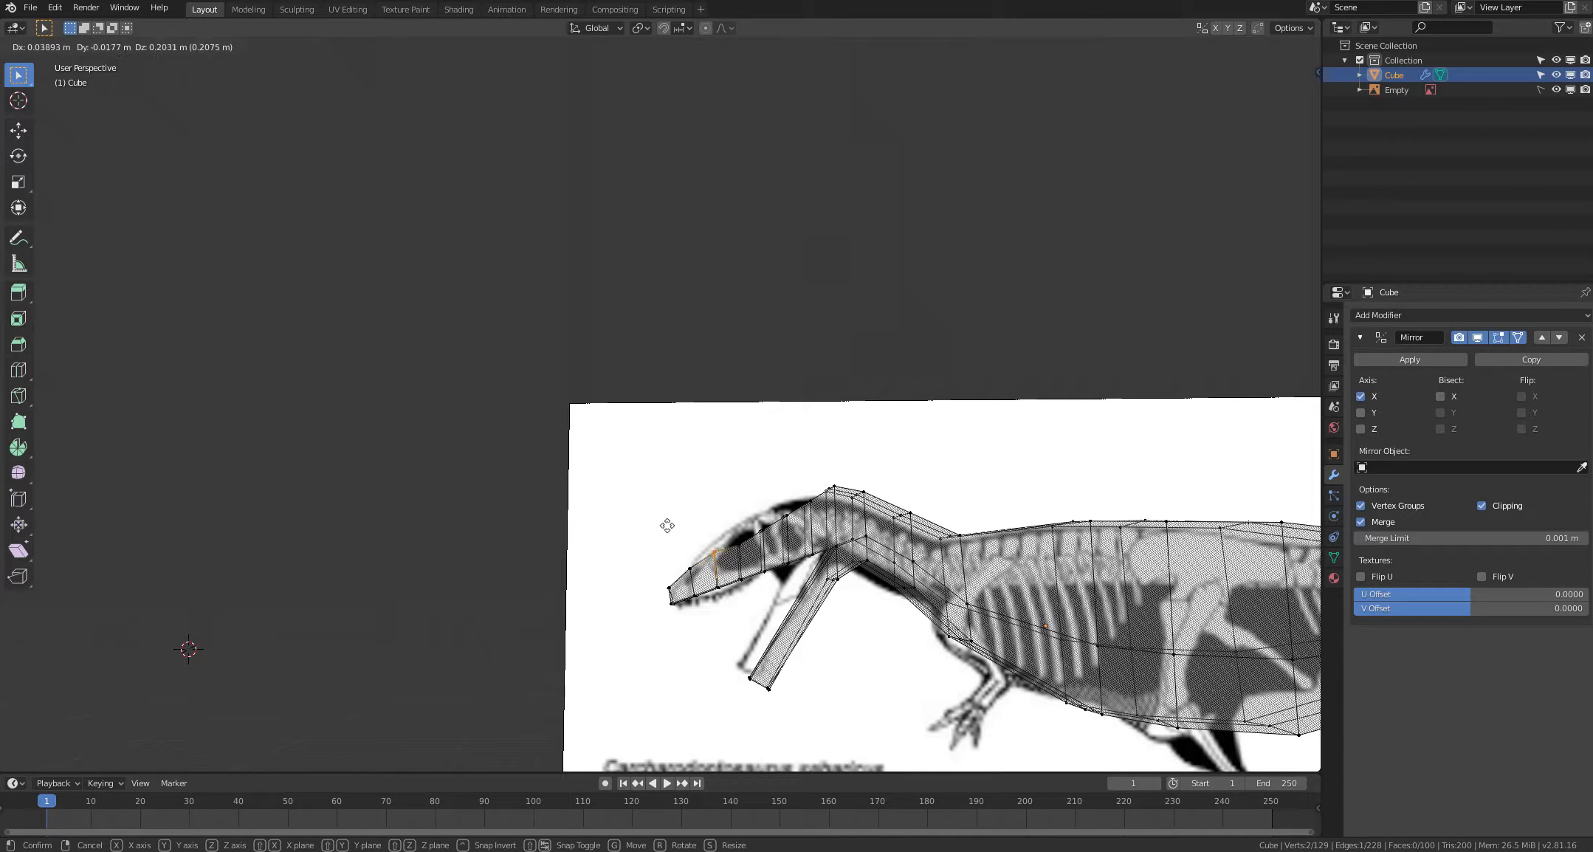
{"action": "left_click", "coordinate": [645, 519]}
{"action": "left_click", "coordinate": [646, 520]}
{"action": "key", "text": "alt+a"}
{"action": "middle_click_drag", "start_coordinate": [645, 520], "coordinate": [648, 521]}
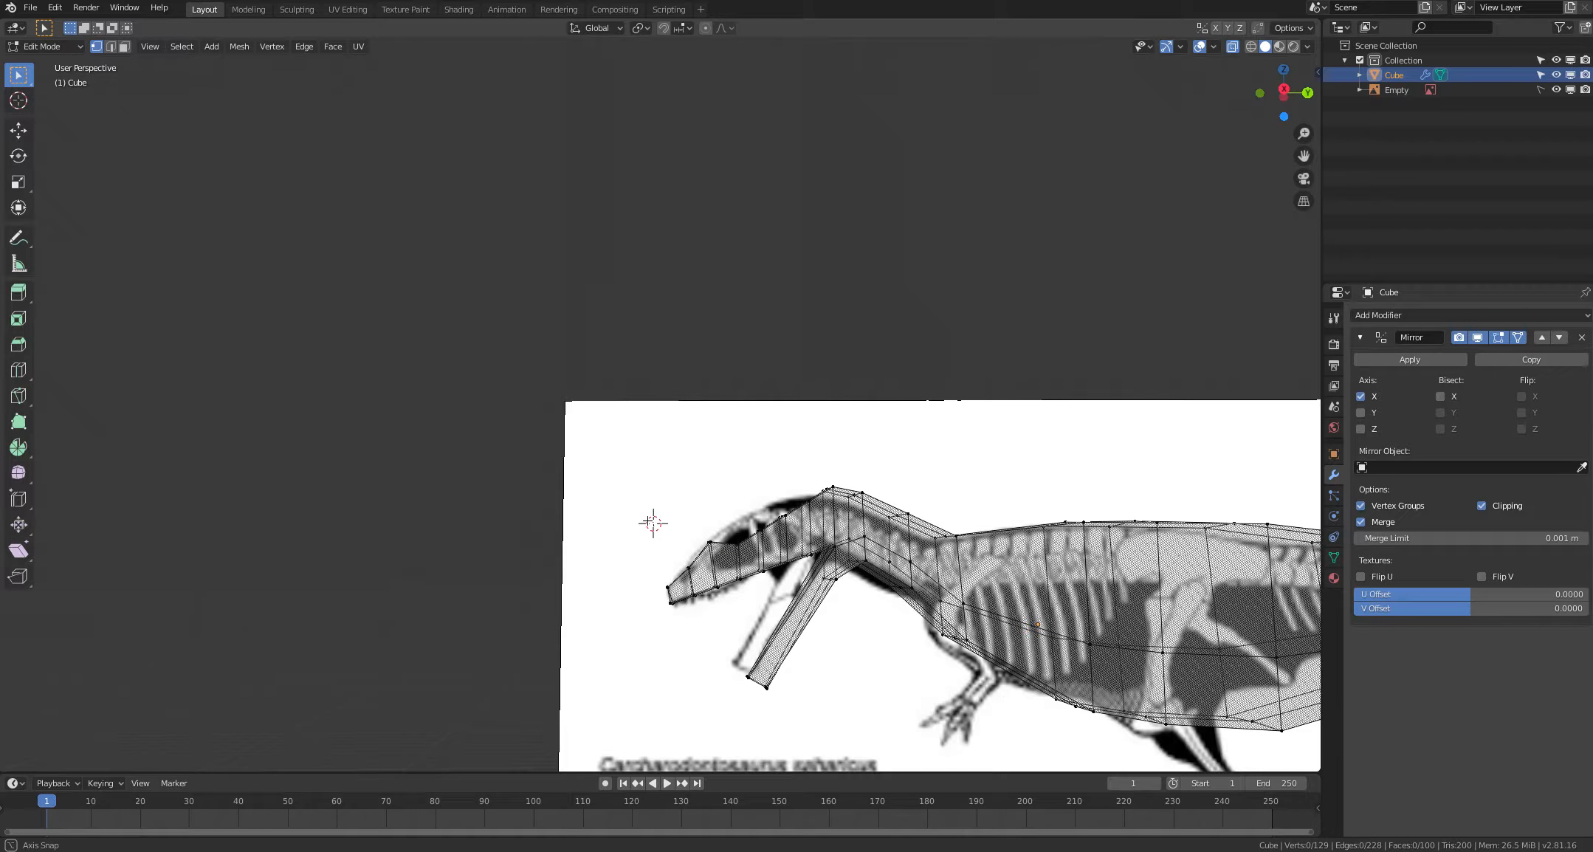
Step: Move the top edge of the first loop cut behind the snout tip about 0.12 m up and slightly forward, and deselect it
{"action": "left_click", "coordinate": [419, 511]}
{"action": "left_click", "coordinate": [687, 567], "text": "alt"}
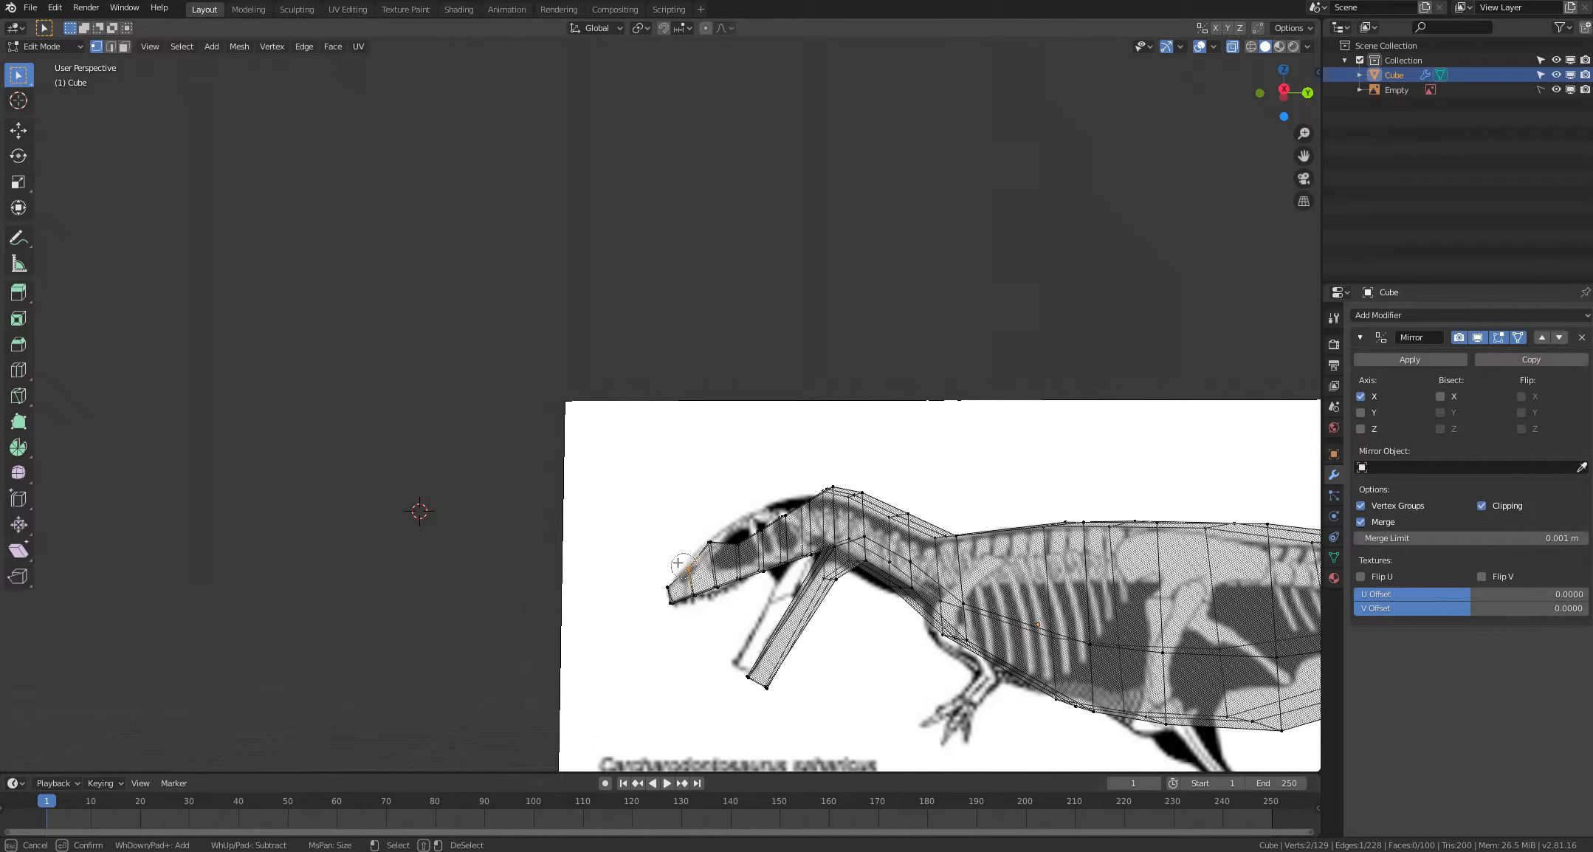
{"action": "key", "text": "g"}
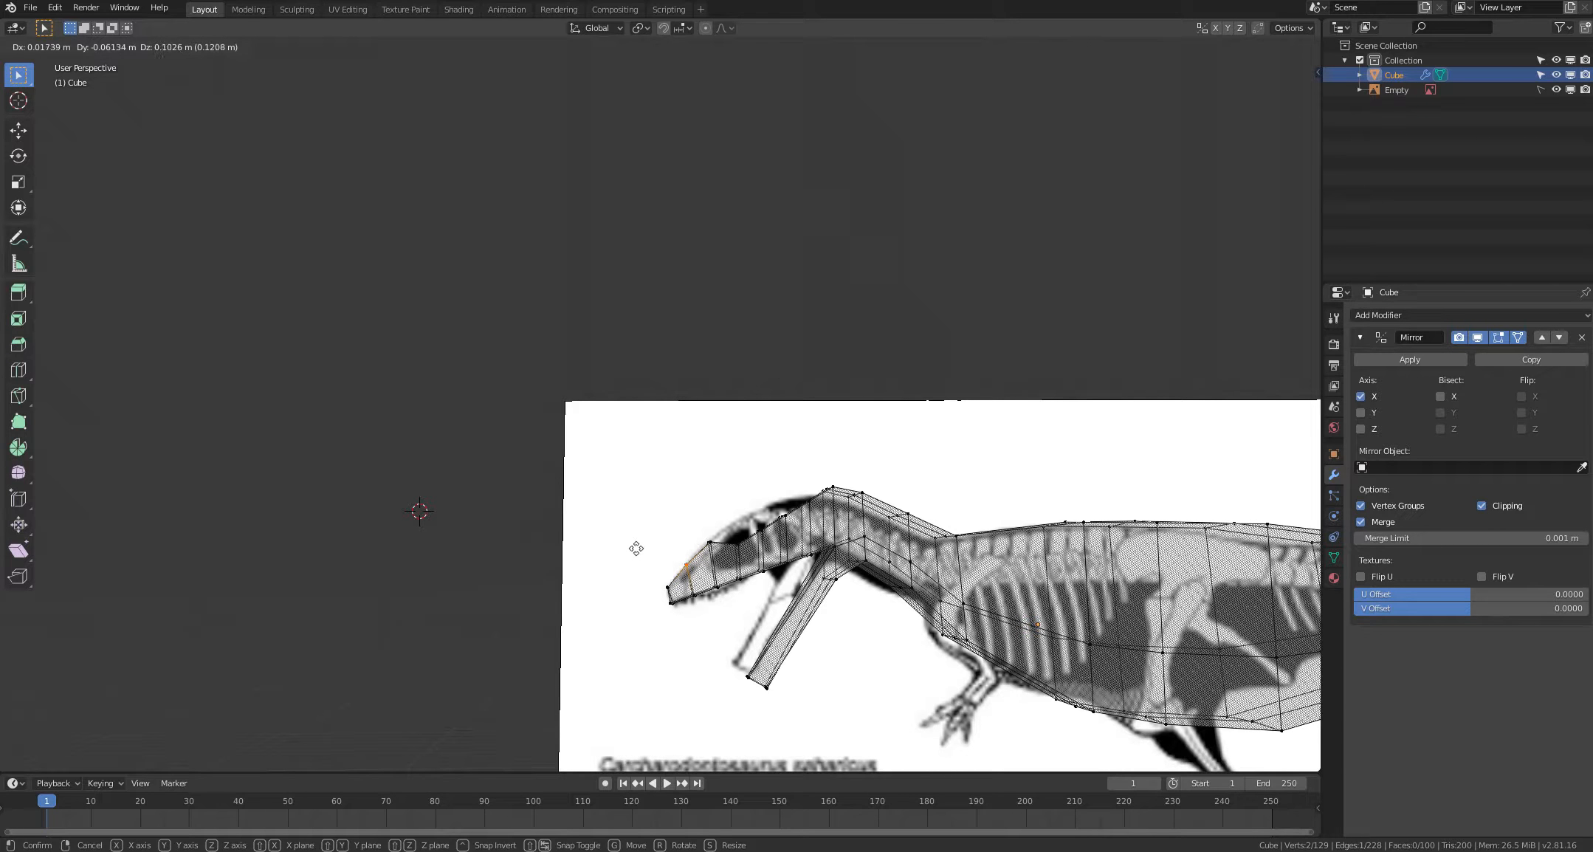
{"action": "left_click", "coordinate": [636, 549]}
{"action": "key", "text": "alt+a"}
{"action": "middle_click_drag", "start_coordinate": [628, 540], "coordinate": [630, 546]}
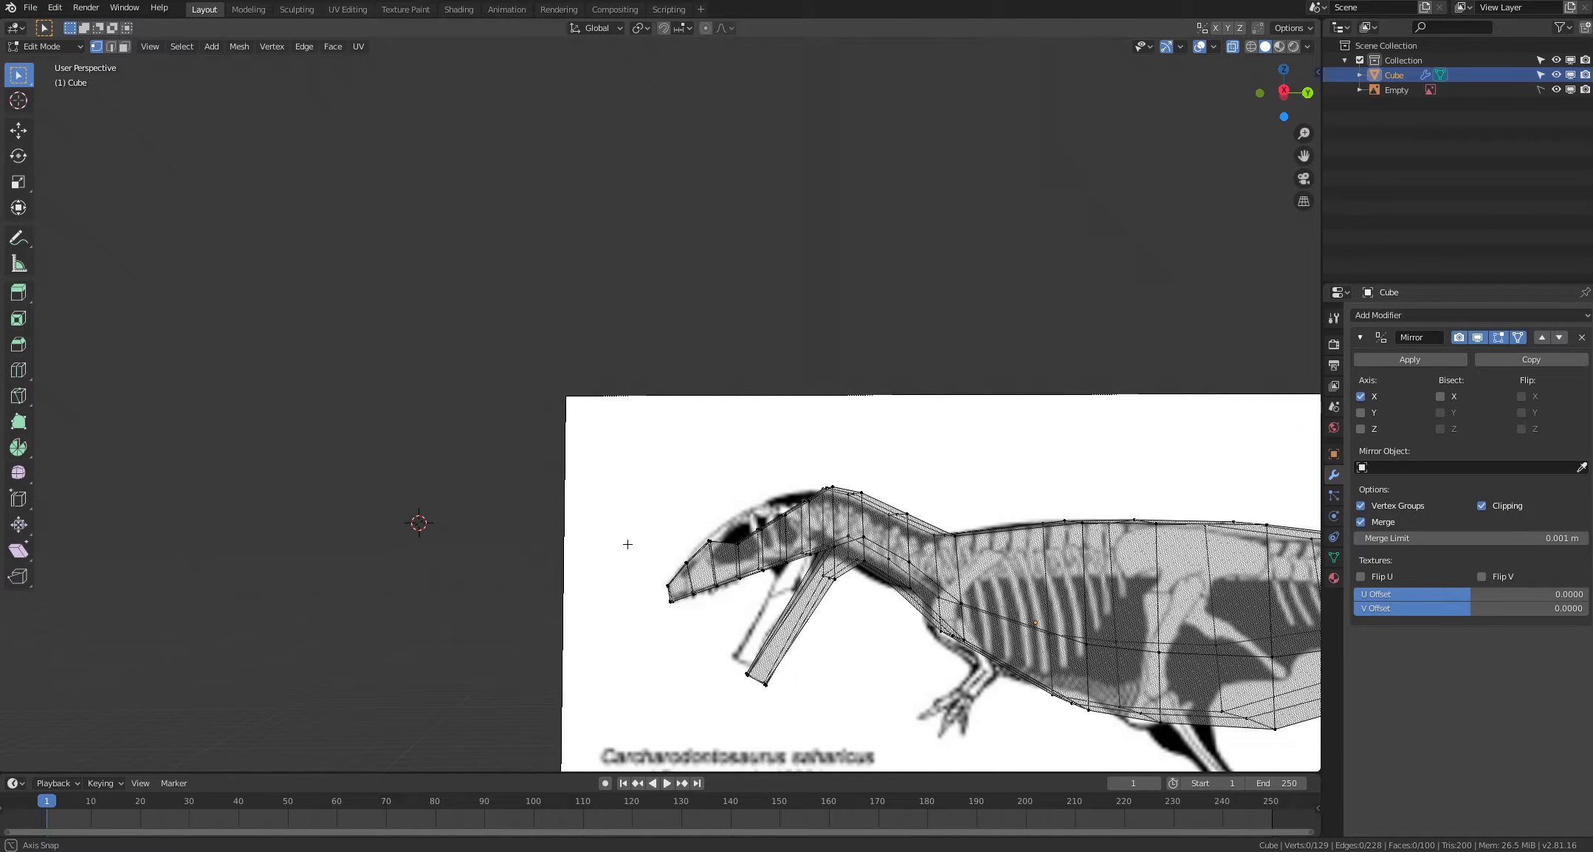
Step: Raise the top edge of the snout's second loop cut about 0.15 m further, and deselect it
{"action": "left_click", "coordinate": [719, 550], "text": "alt"}
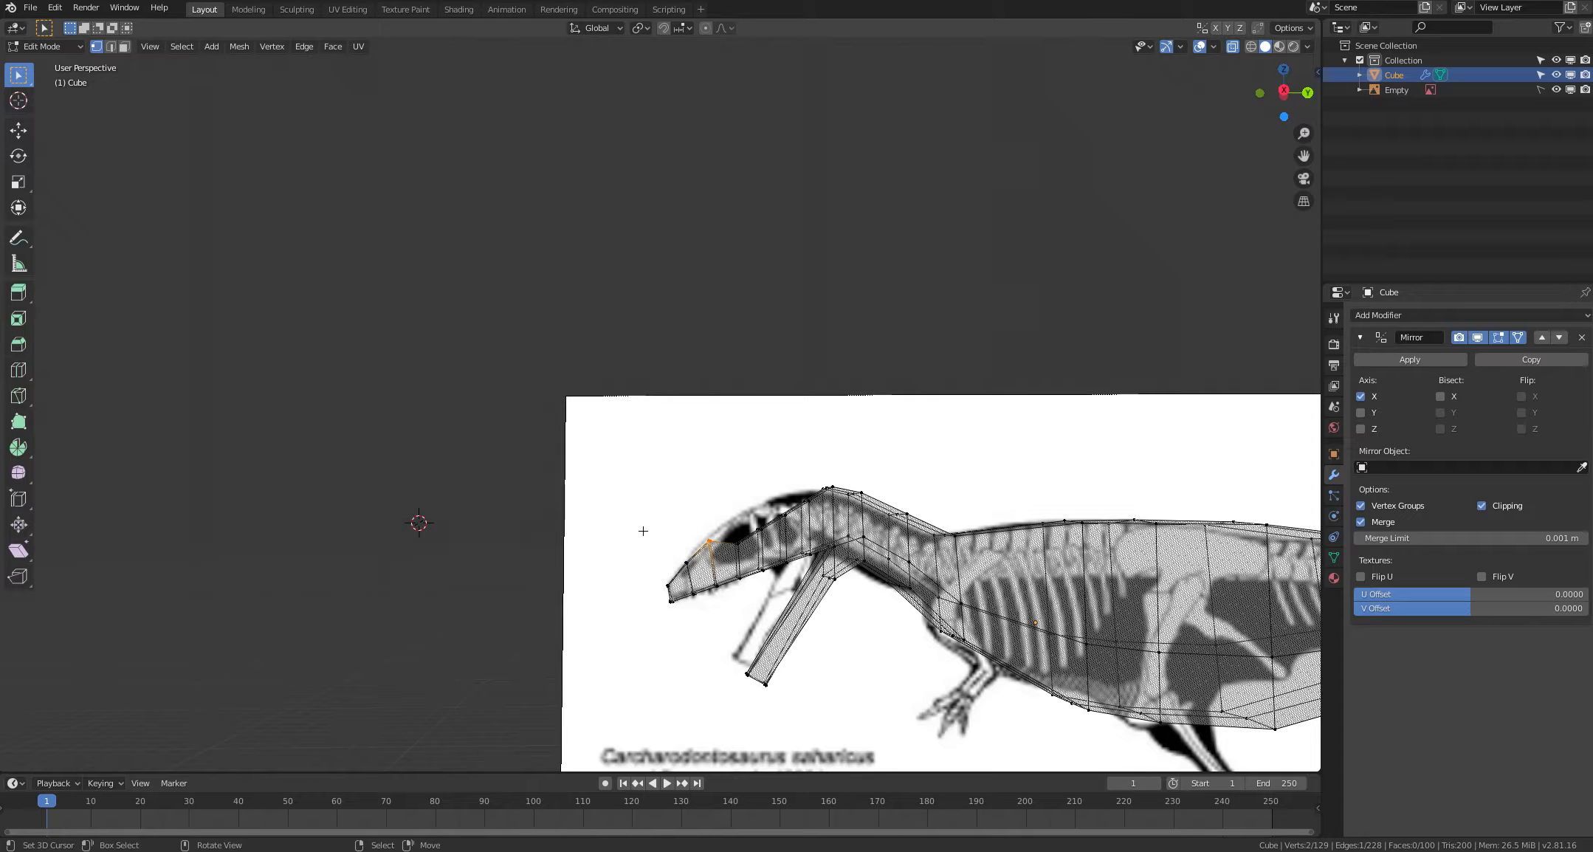
{"action": "key", "text": "g"}
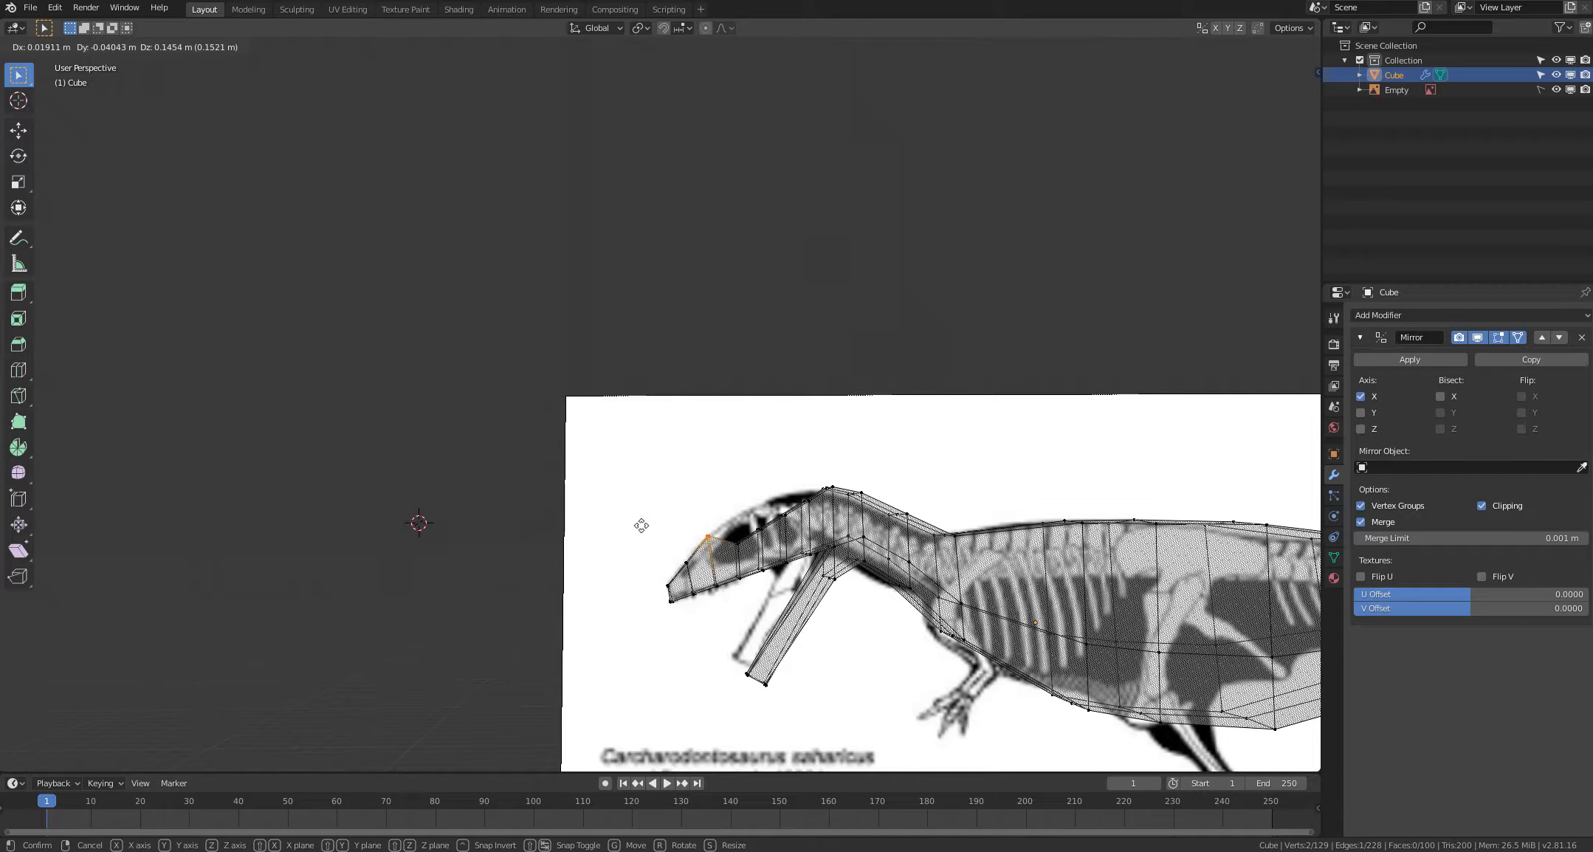
{"action": "left_click", "coordinate": [641, 525]}
{"action": "key", "text": "alt+a"}
{"action": "middle_click_drag", "start_coordinate": [655, 500], "coordinate": [614, 509]}
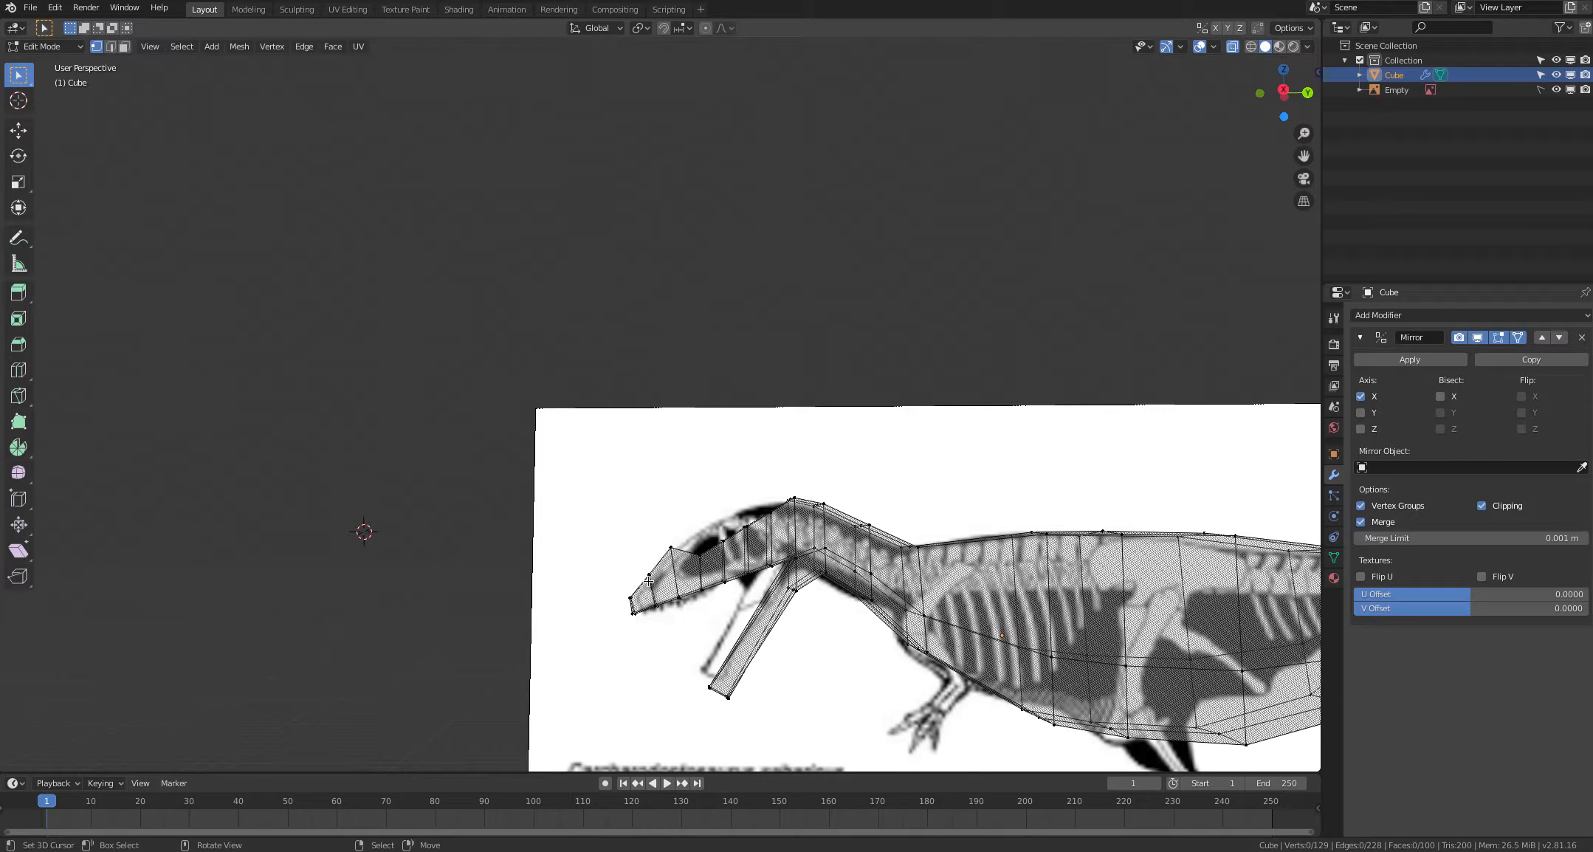
Step: Raise the top edge of the third loop cut behind the snout tip to the reference skull's outline, and deselect it
{"action": "middle_click_drag", "start_coordinate": [660, 564], "coordinate": [654, 545]}
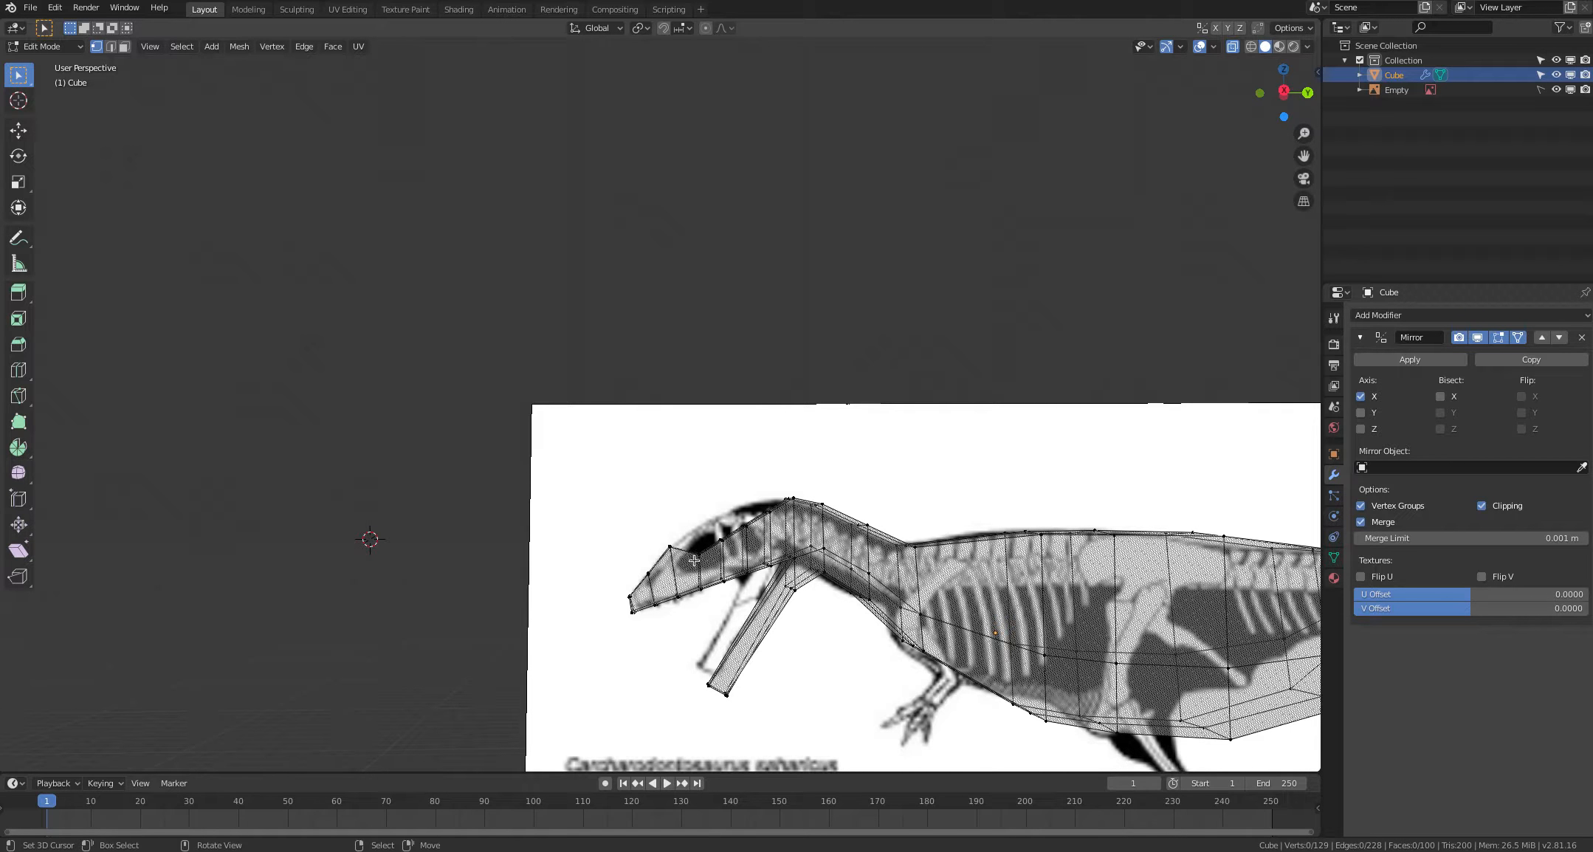
{"action": "key", "text": "c"}
{"action": "left_click_drag", "start_coordinate": [695, 558], "coordinate": [667, 548]}
{"action": "right_click", "coordinate": [555, 516]}
{"action": "key", "text": "g"}
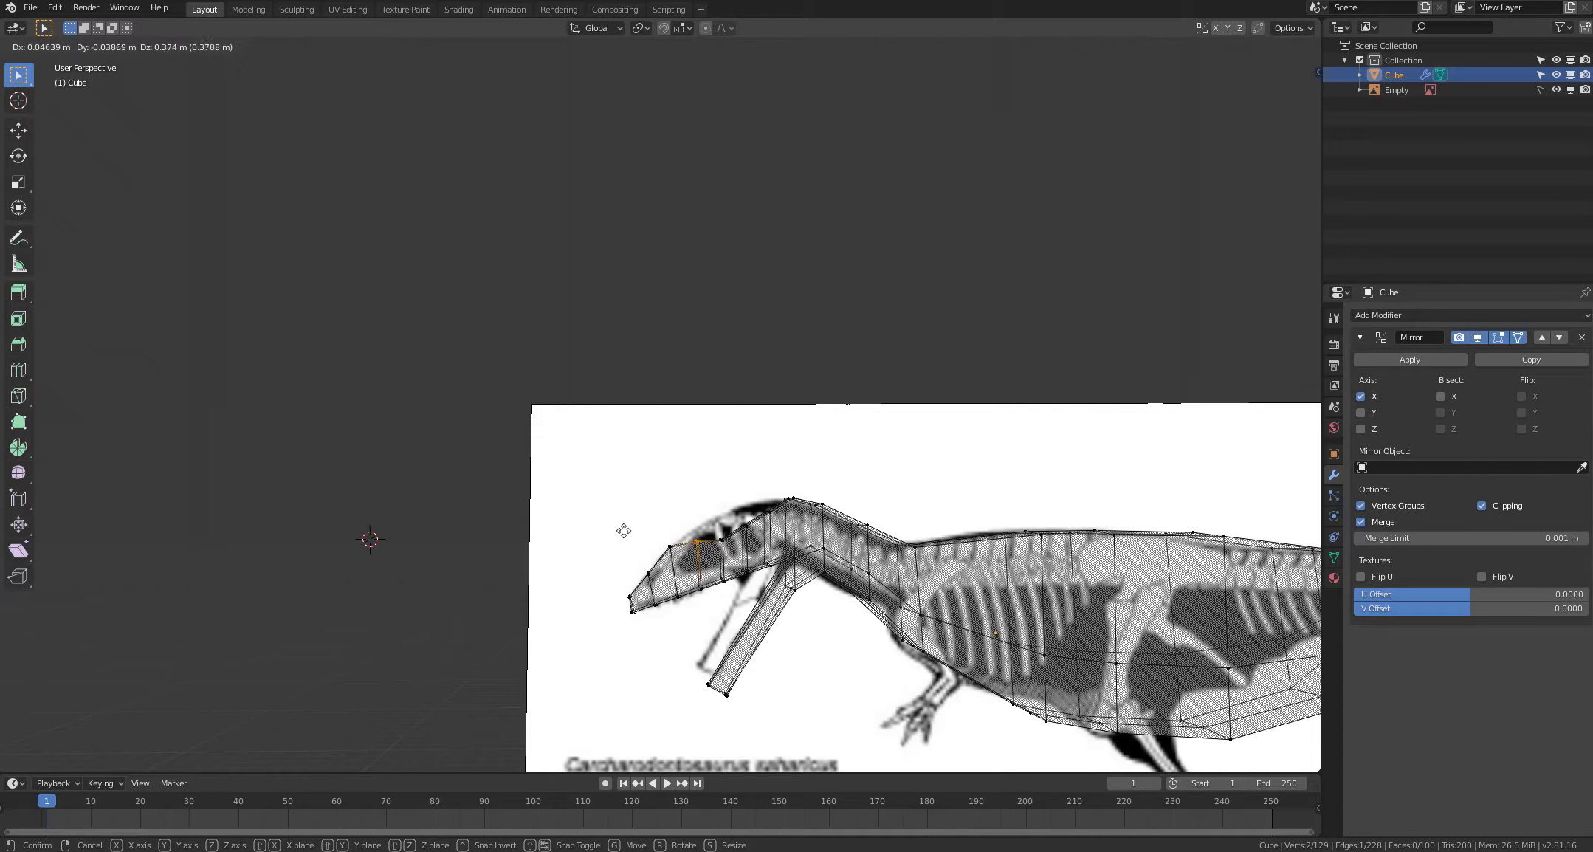
{"action": "left_click", "coordinate": [621, 518]}
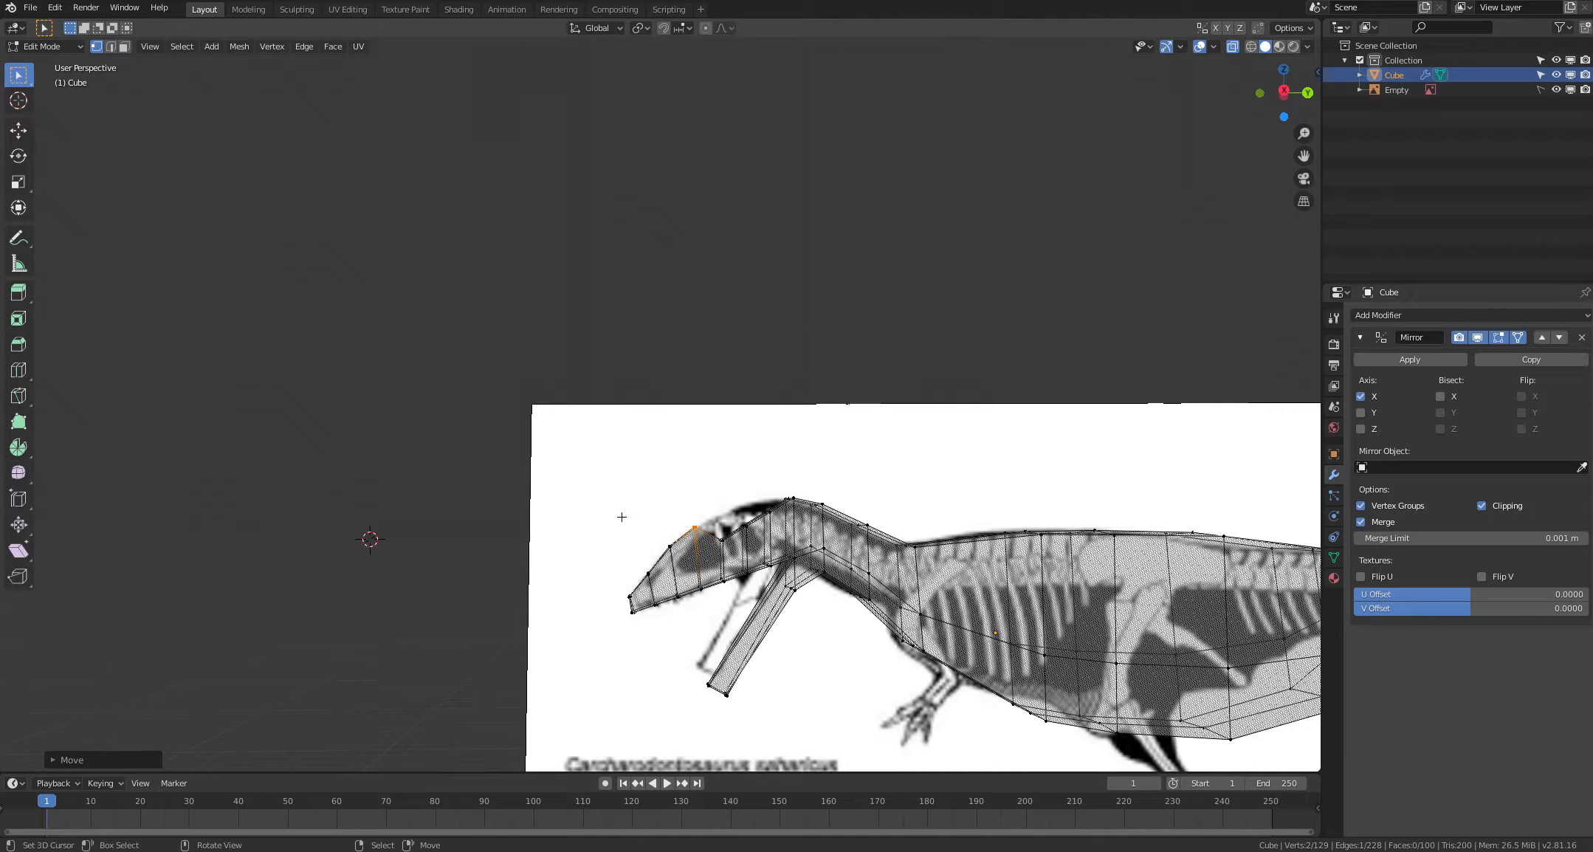
{"action": "left_click", "coordinate": [649, 485]}
Step: Raise the top edge of the fourth loop cut behind the snout tip about 0.71 m to the skull's outline, and deselect it
{"action": "middle_click_drag", "start_coordinate": [671, 478], "coordinate": [616, 485], "text": "shift"}
{"action": "key", "text": "c"}
{"action": "mouse_move", "coordinate": [658, 551]}
{"action": "left_mouse_down"}
{"action": "mouse_move", "coordinate": [553, 527]}
{"action": "mouse_move", "coordinate": [618, 554]}
{"action": "left_mouse_up"}
{"action": "right_click", "coordinate": [552, 530]}
{"action": "key", "text": "c"}
{"action": "right_click", "coordinate": [563, 545]}
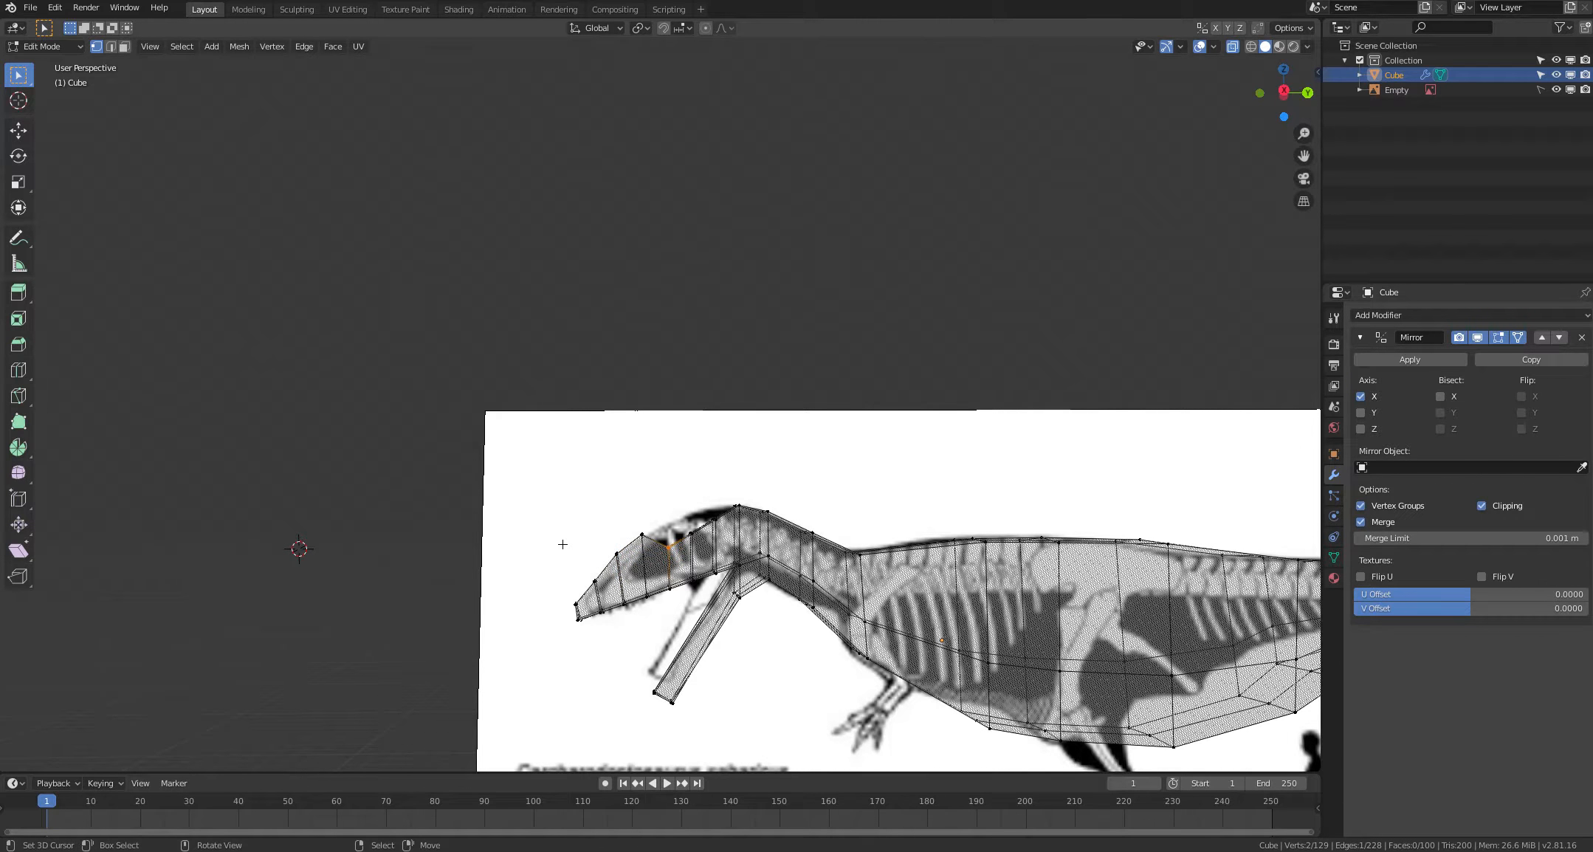
{"action": "key", "text": "g"}
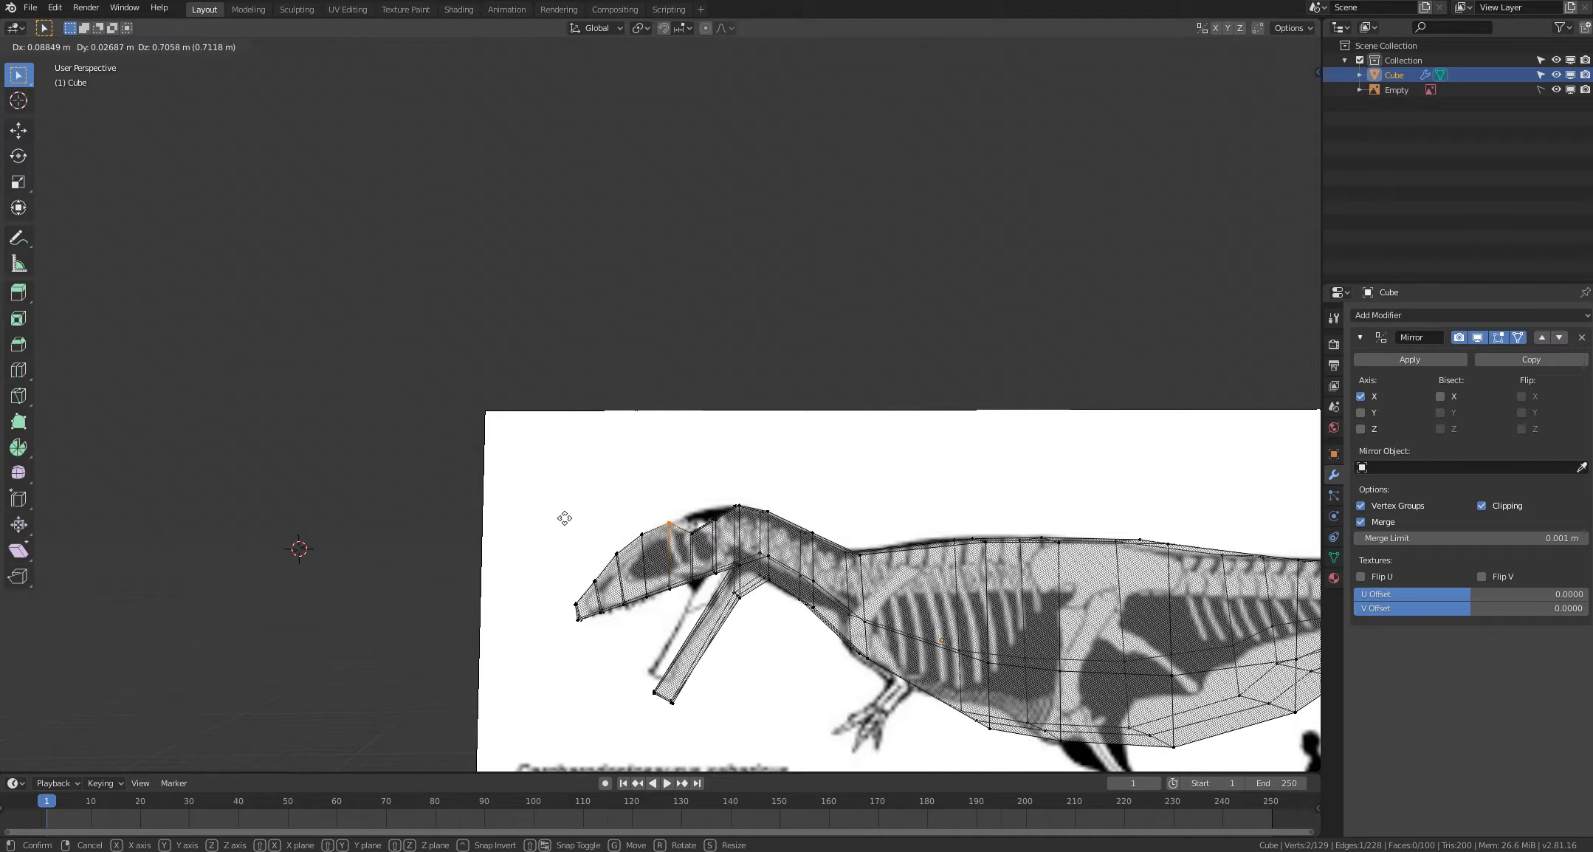
{"action": "left_click", "coordinate": [563, 518]}
{"action": "left_click", "coordinate": [549, 485]}
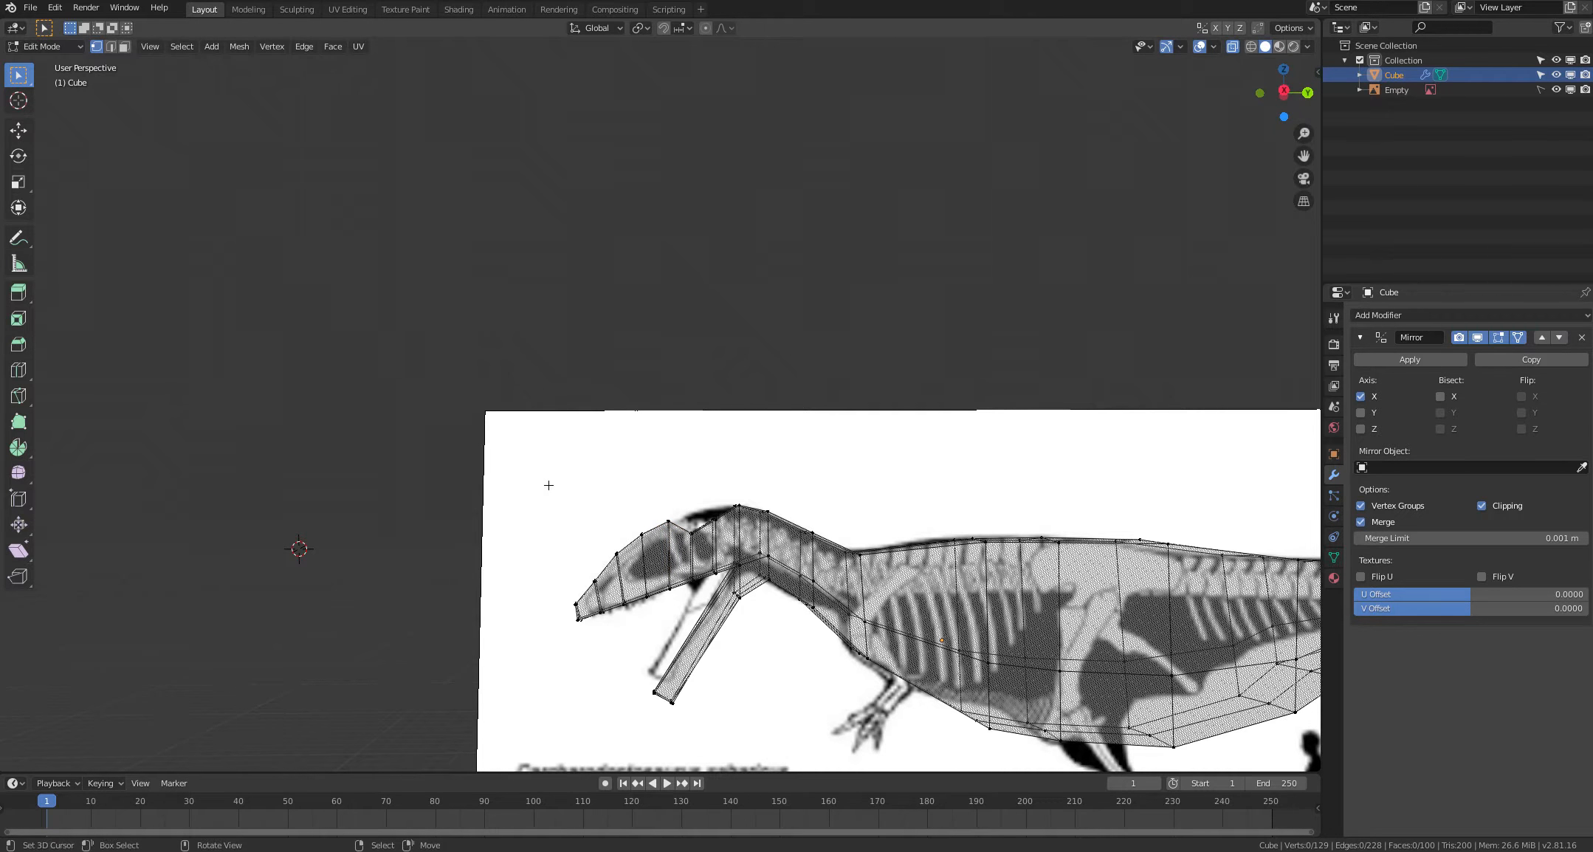
Step: Raise the top edge of the fifth loop cut behind the snout tip to the reference skull's outline
{"action": "middle_click_drag", "start_coordinate": [548, 484], "coordinate": [503, 486], "text": "shift"}
{"action": "key", "text": "c"}
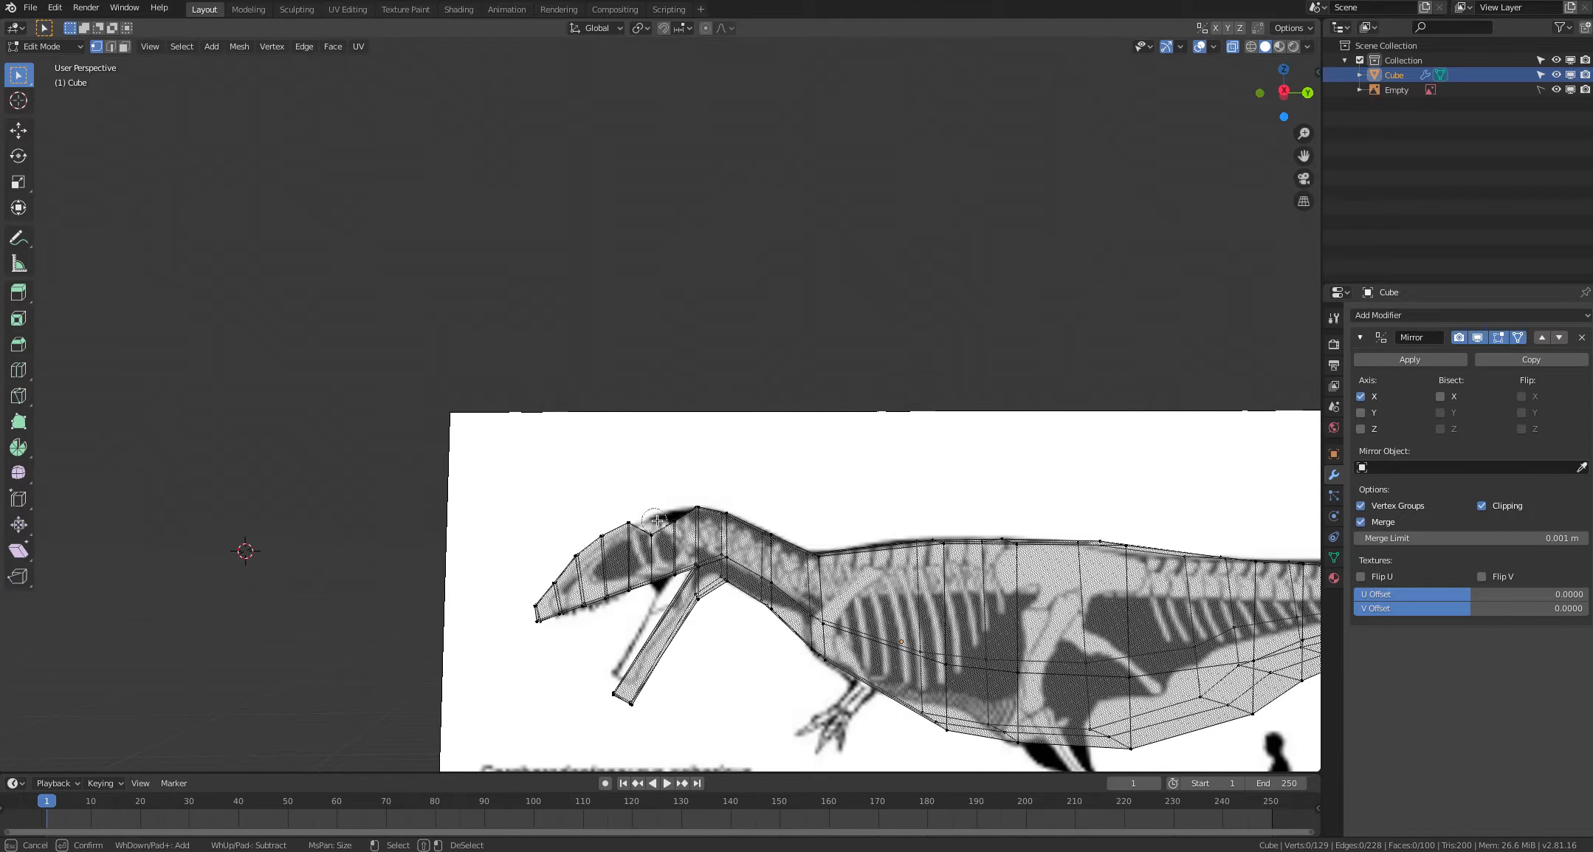
{"action": "left_click_drag", "start_coordinate": [650, 538], "coordinate": [647, 522]}
{"action": "middle_click_drag", "start_coordinate": [664, 477], "coordinate": [652, 500], "text": "shift"}
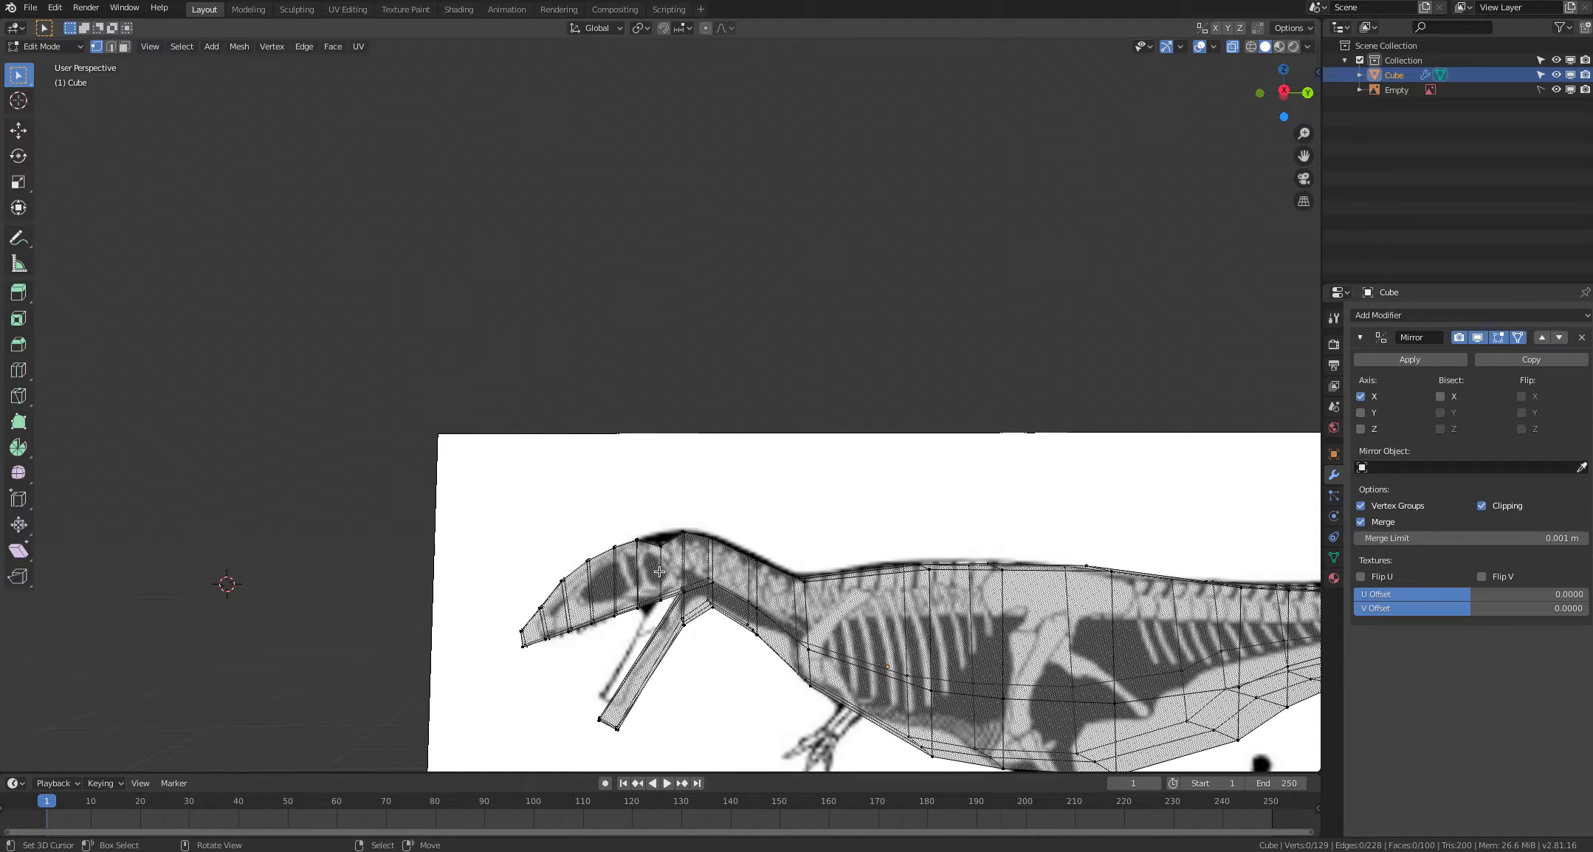
Step: Raise the top edge of the sixth loop cut, nearest the back of the head, to the skull's outline, and deselect it
{"action": "key", "text": "Escape"}
{"action": "key", "text": "g"}
{"action": "left_click", "coordinate": [642, 486]}
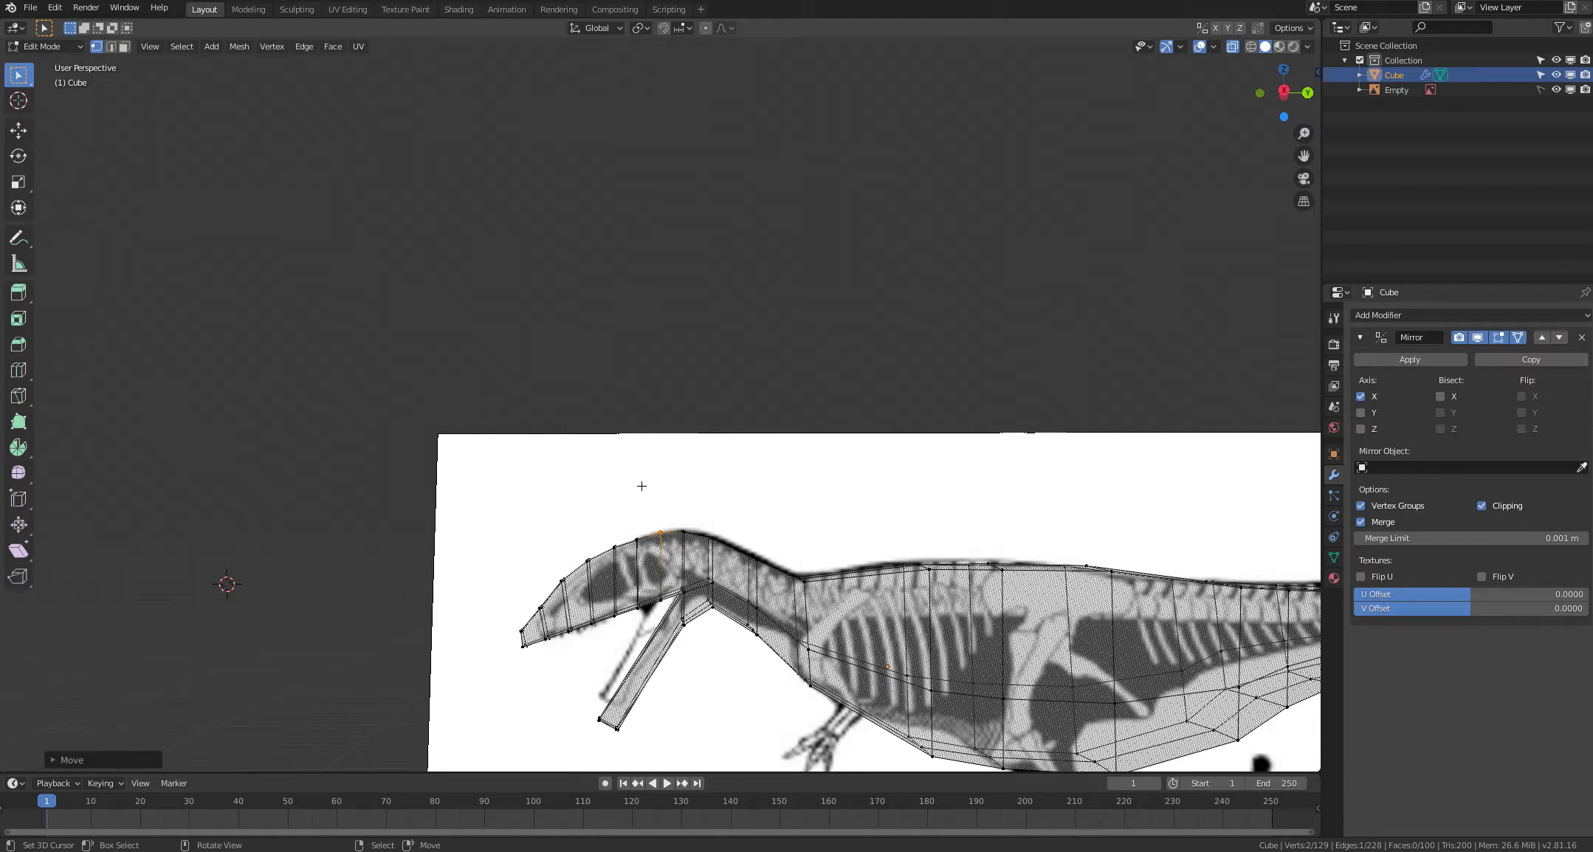
{"action": "left_click", "coordinate": [642, 486]}
Step: Nudge the top edge of the fifth skull loop cut slightly upward to smooth the head's curve, and deselect it
{"action": "key", "text": "c"}
{"action": "left_click", "coordinate": [633, 528]}
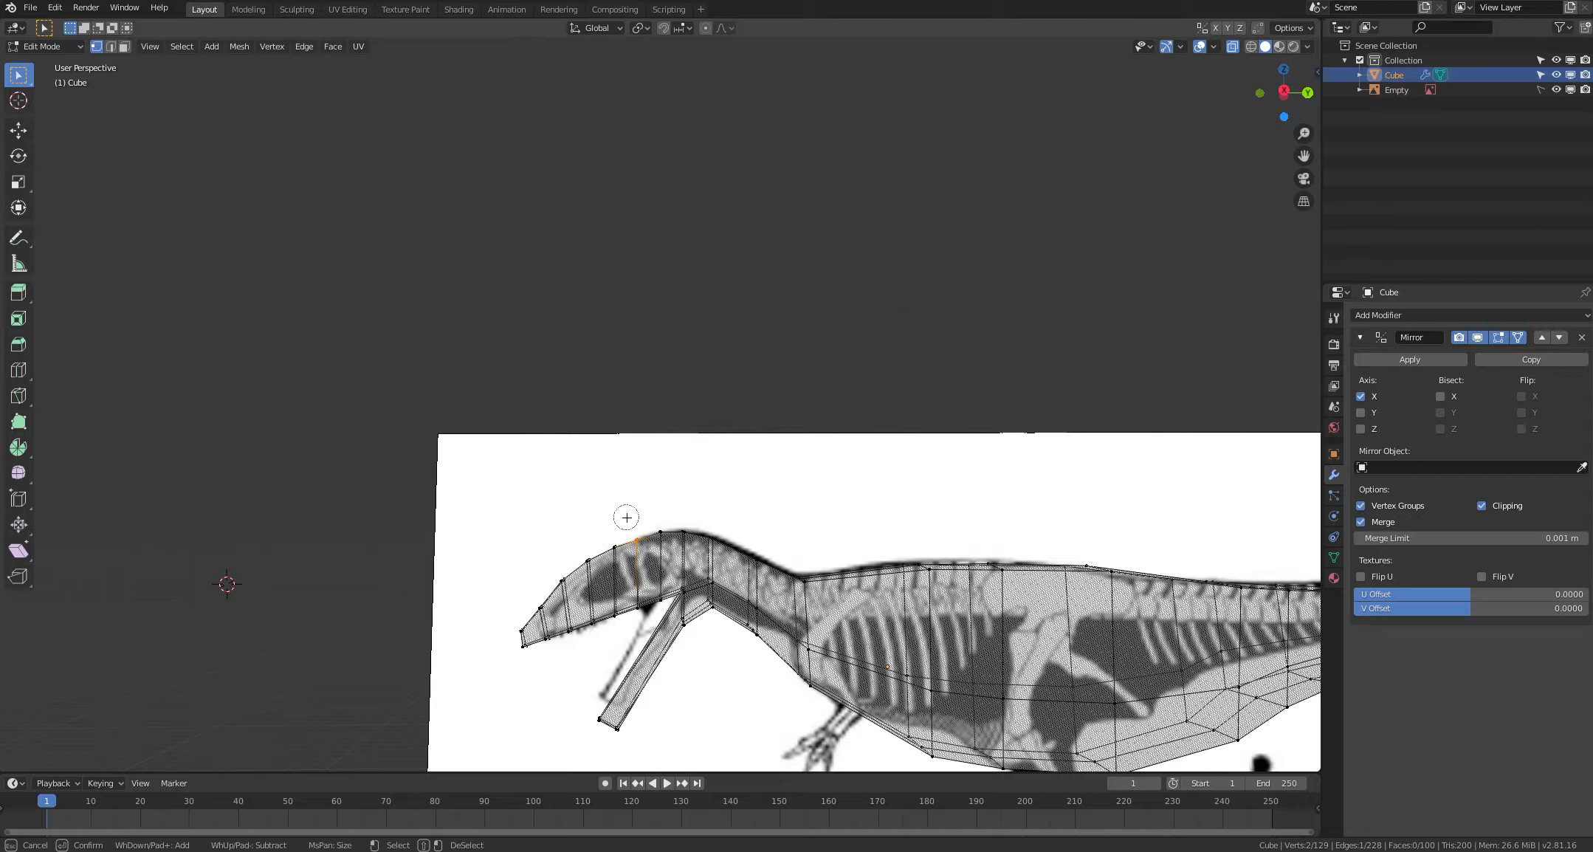
{"action": "key", "text": "Escape"}
{"action": "key", "text": "g"}
{"action": "left_click", "coordinate": [626, 513]}
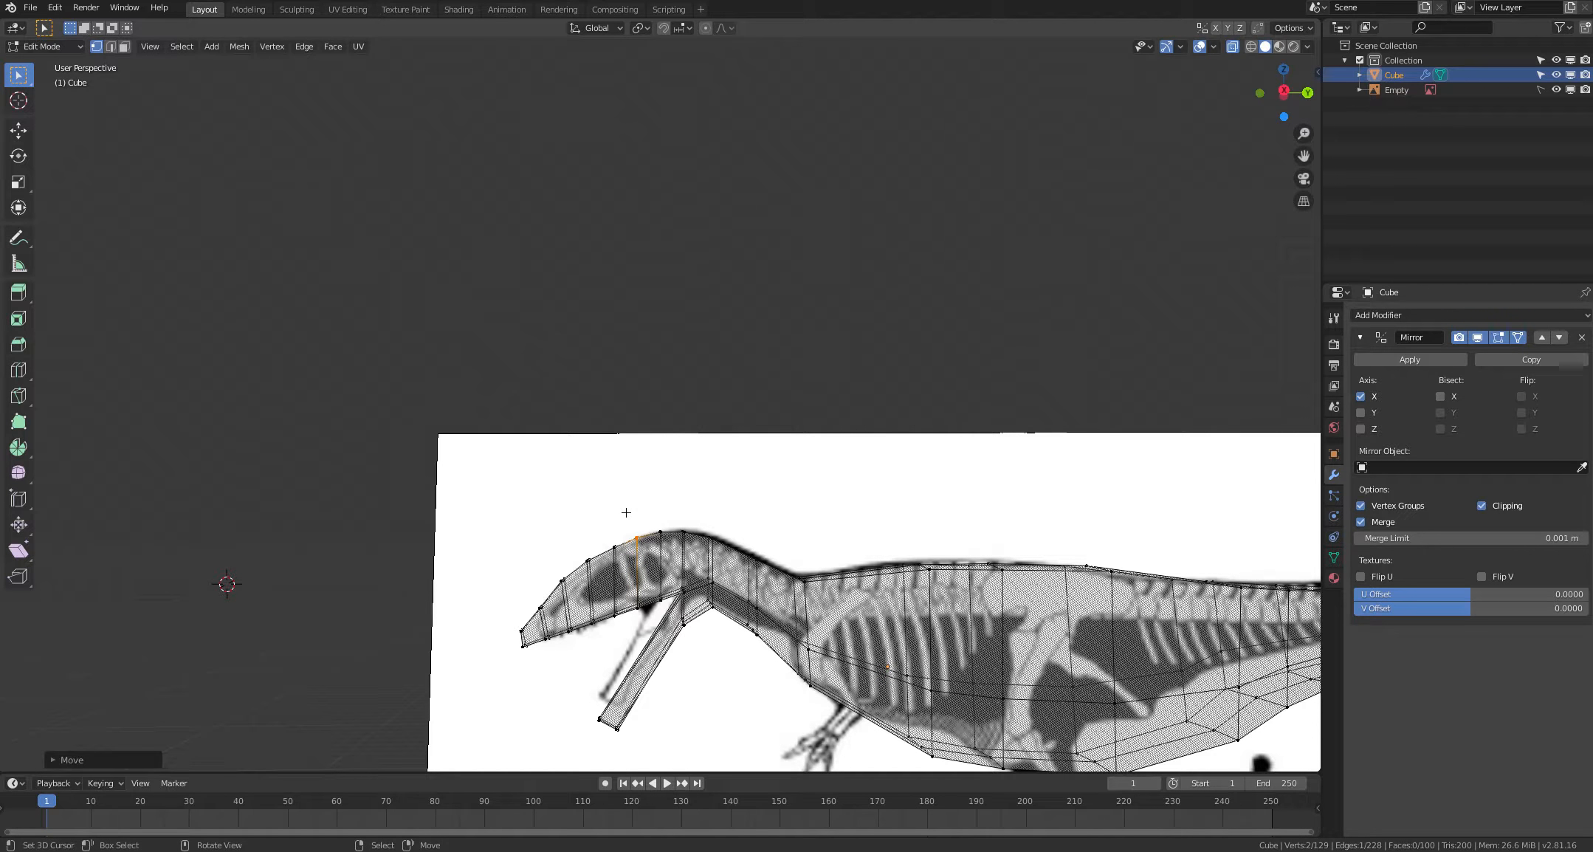
{"action": "left_click", "coordinate": [626, 512]}
{"action": "left_click", "coordinate": [626, 512]}
Step: Add seven evenly spaced loop cuts along the length of the lower jaw, and deselect them
{"action": "middle_click_drag", "start_coordinate": [626, 512], "coordinate": [490, 521]}
{"action": "scroll", "coordinate": [583, 493], "scroll_direction": "down", "scroll_amount": 2}
{"action": "left_click", "coordinate": [282, 574]}
{"action": "scroll", "coordinate": [543, 556], "scroll_direction": "up", "scroll_amount": 3}
{"action": "scroll", "coordinate": [494, 504], "scroll_direction": "up", "scroll_amount": 1}
{"action": "scroll", "coordinate": [491, 498], "scroll_direction": "down", "scroll_amount": 3}
{"action": "key", "text": "alt+z"}
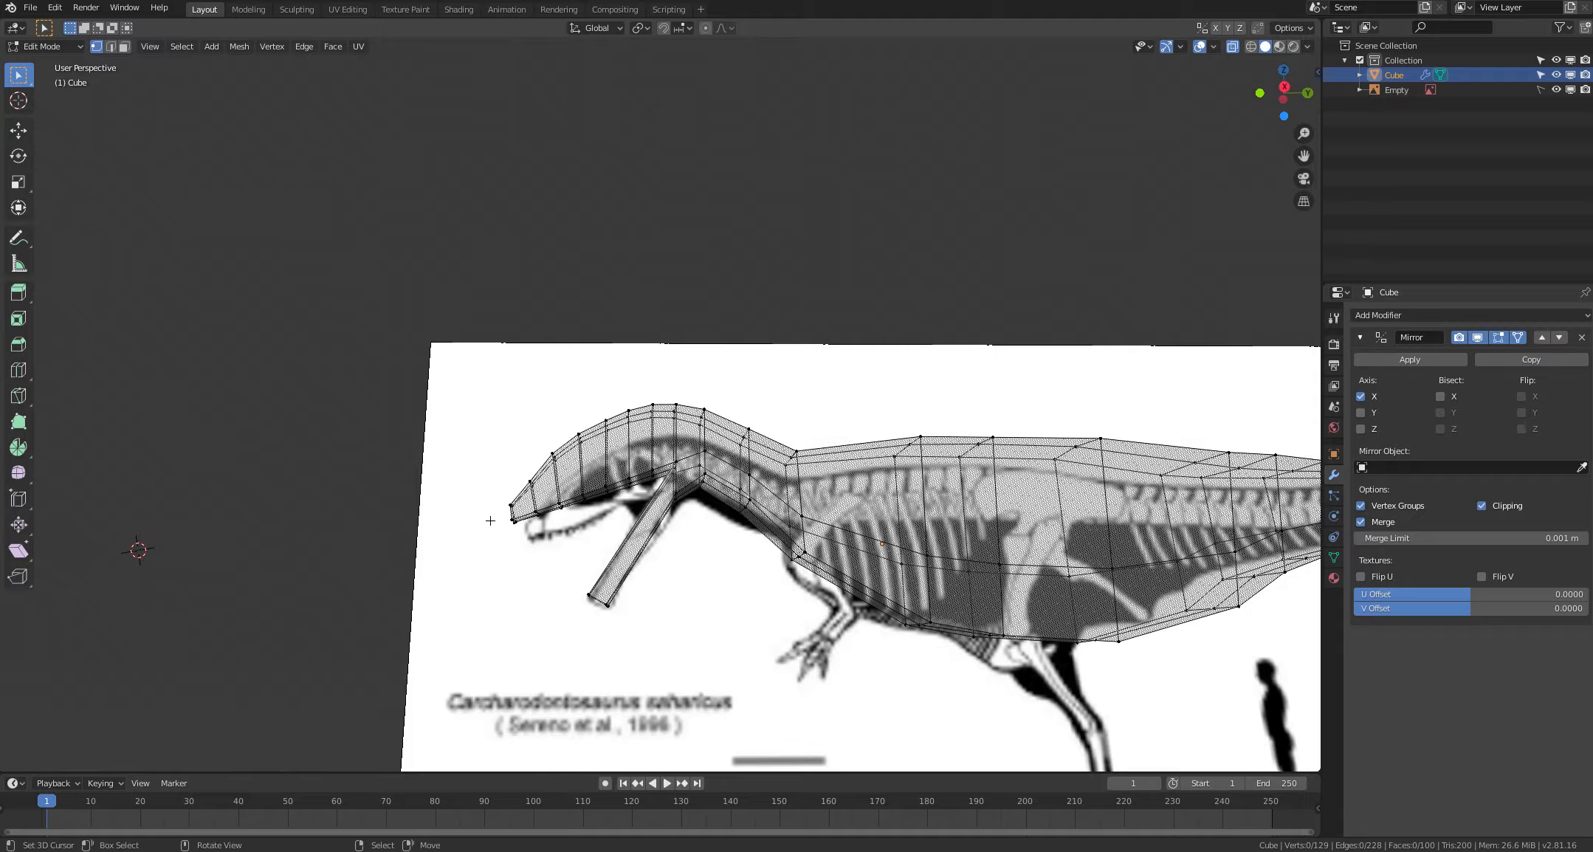
{"action": "key", "text": "ctrl+r"}
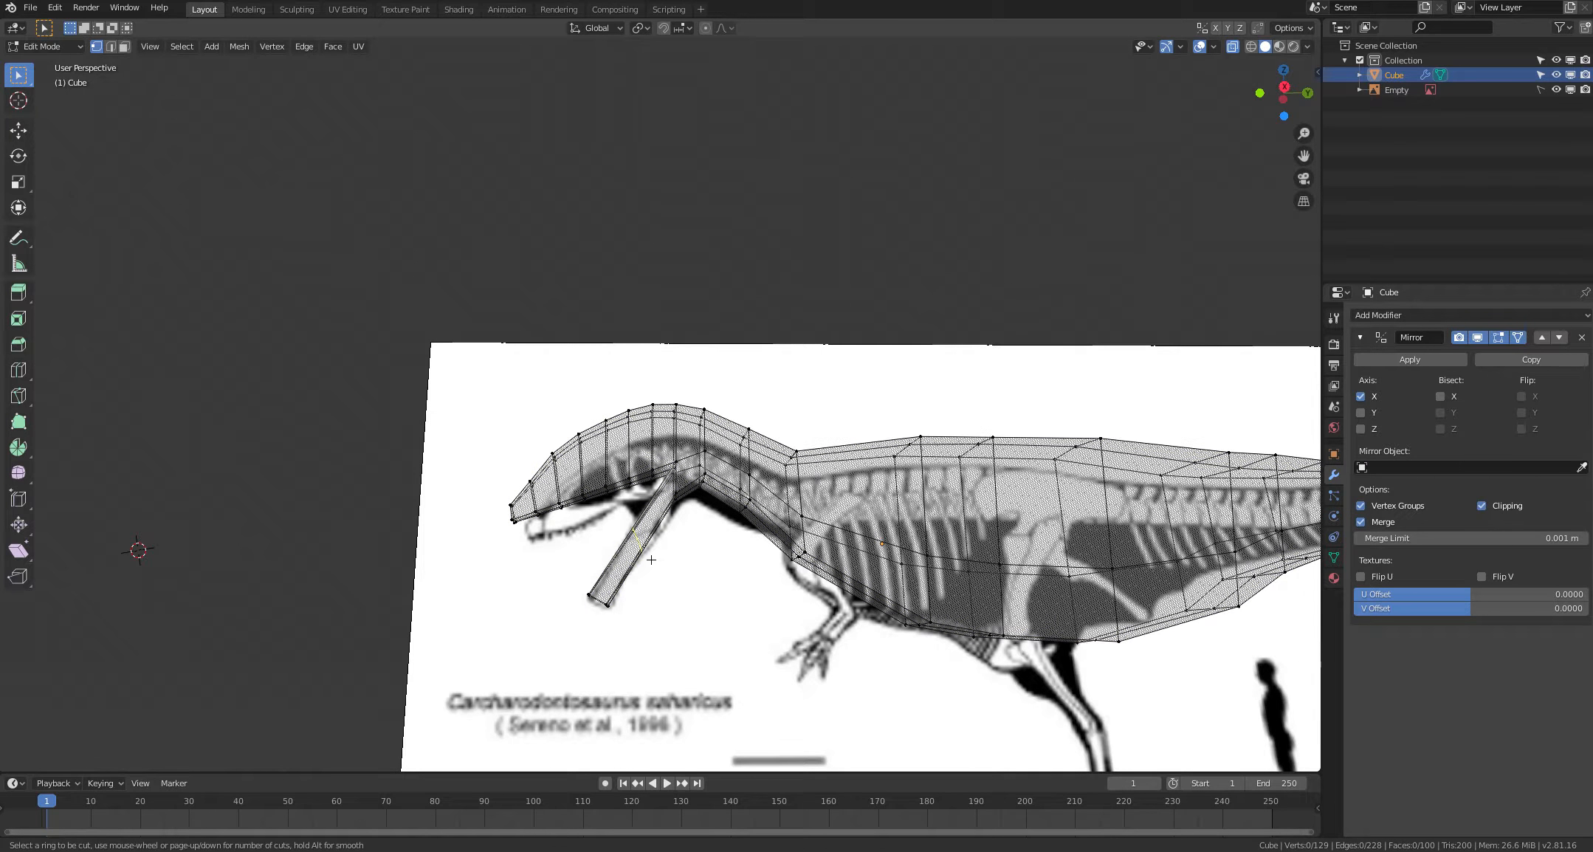
{"action": "scroll", "coordinate": [646, 559], "scroll_direction": "up", "scroll_amount": 3}
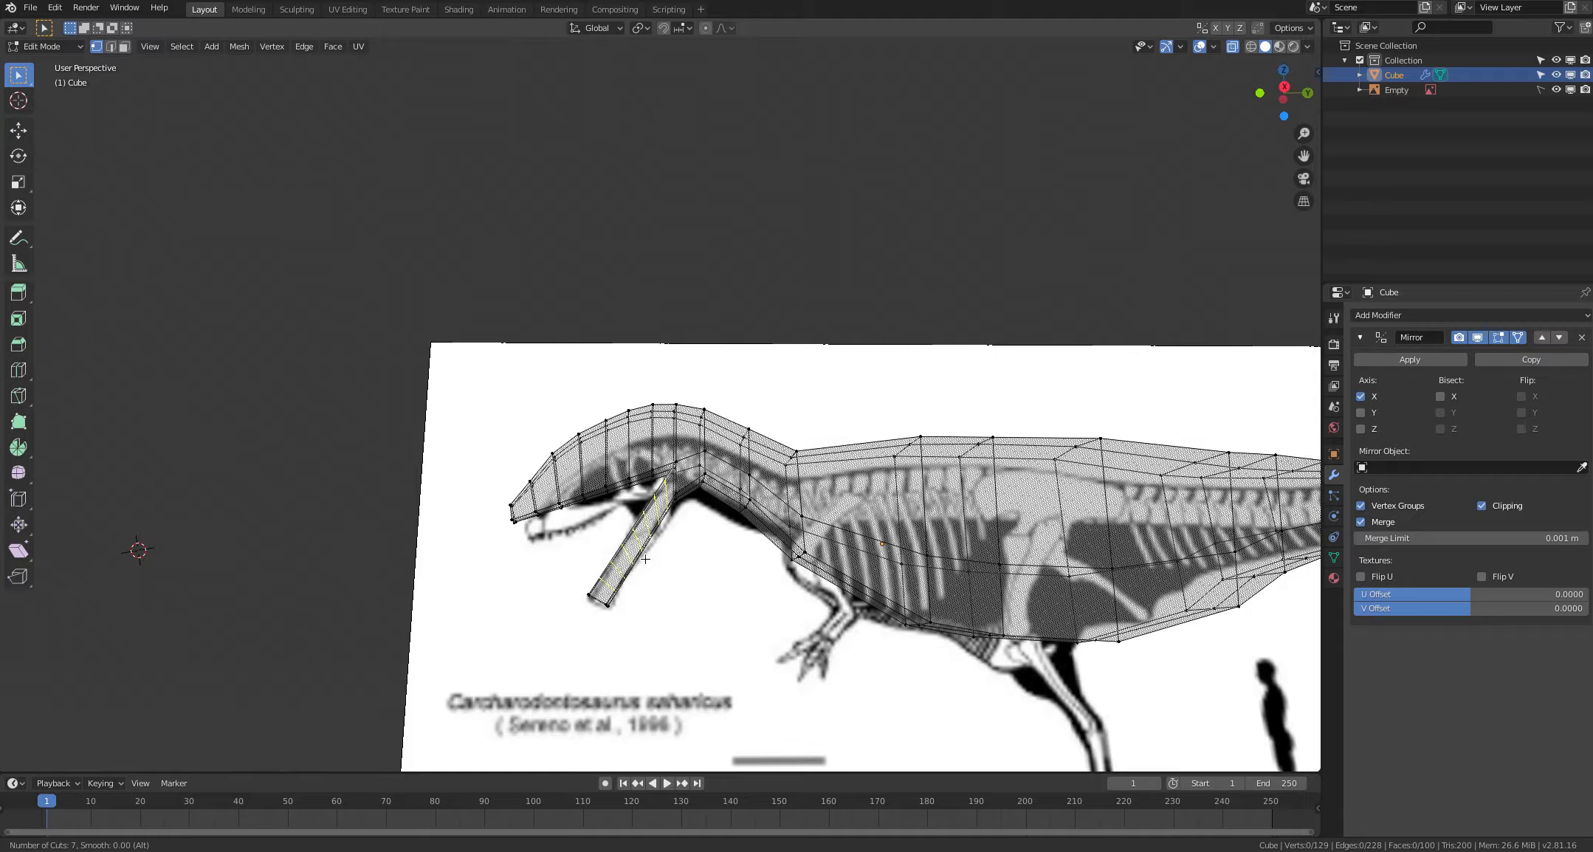
{"action": "left_click", "coordinate": [646, 560]}
{"action": "left_click", "coordinate": [652, 576]}
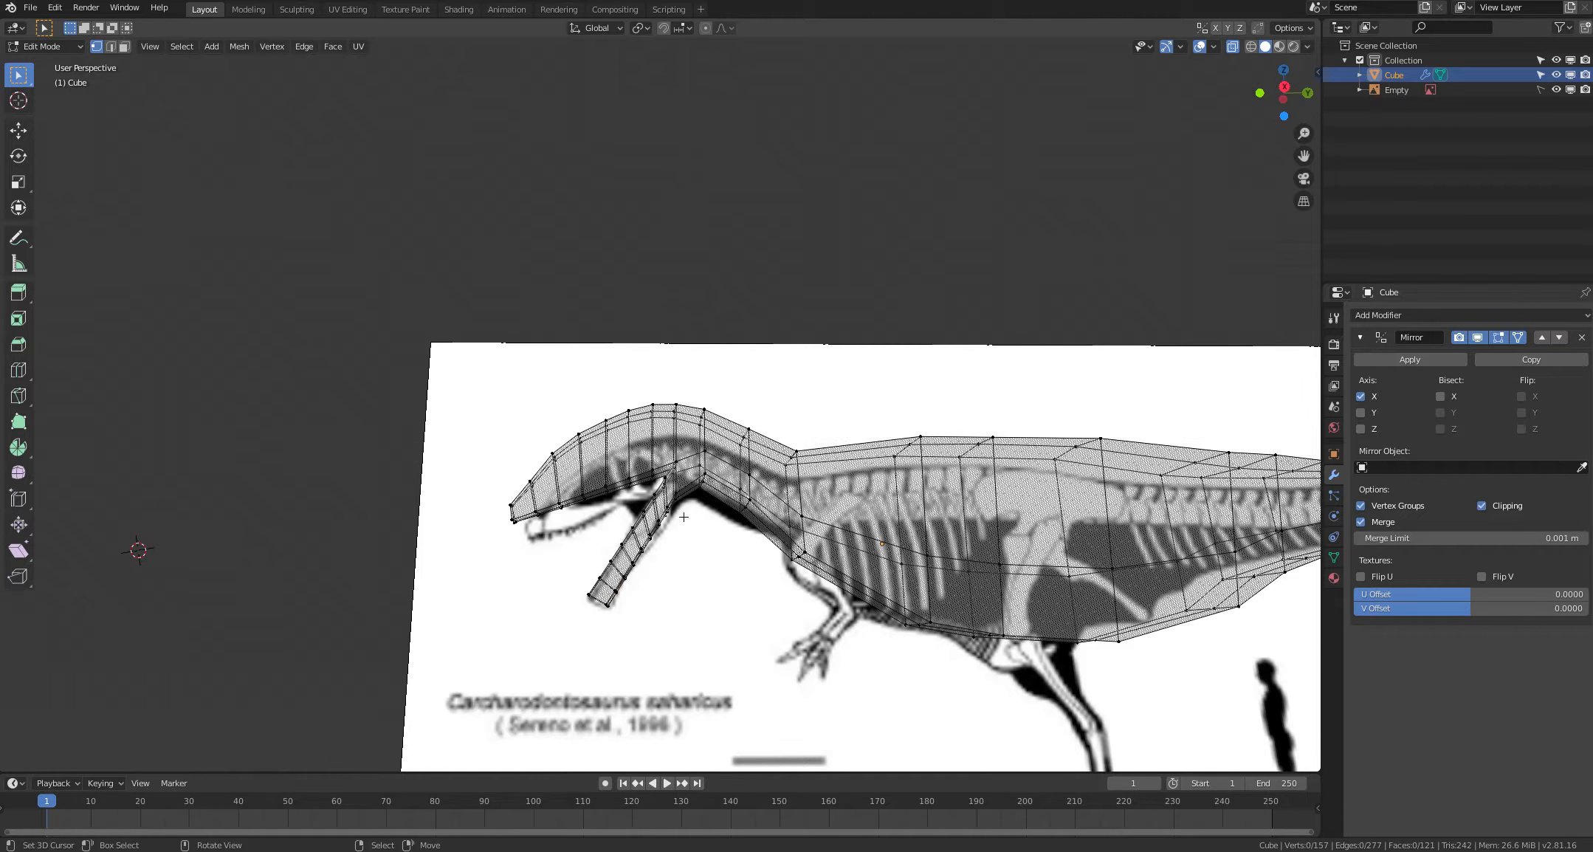
Step: Move the underside edge of the lower jaw's tip slightly down and back
{"action": "middle_click_drag", "start_coordinate": [635, 570], "coordinate": [623, 632]}
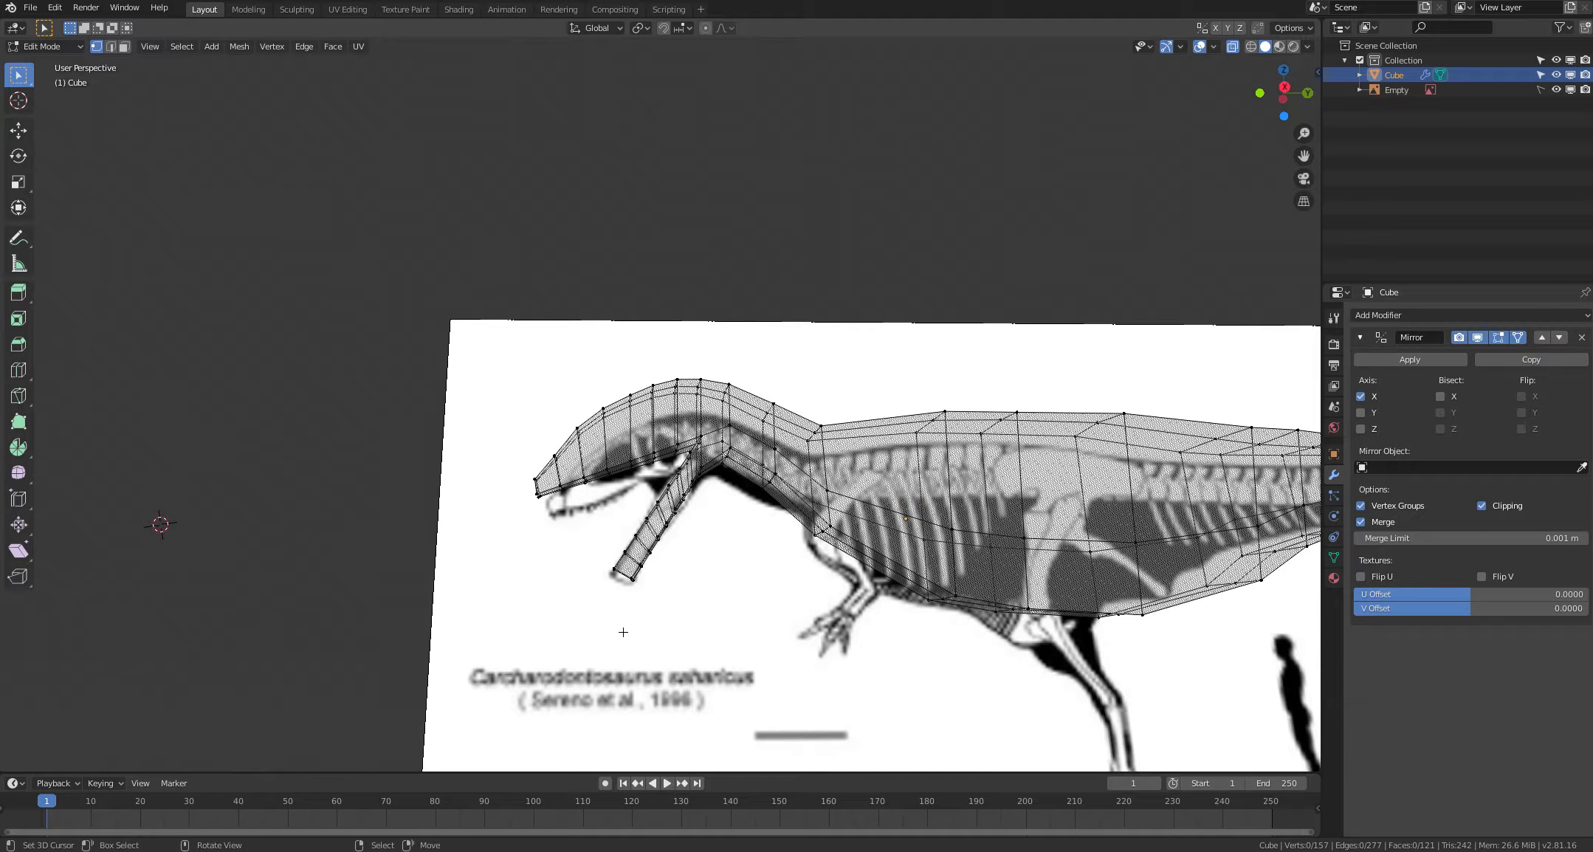
{"action": "left_click", "coordinate": [628, 583]}
{"action": "key", "text": "g"}
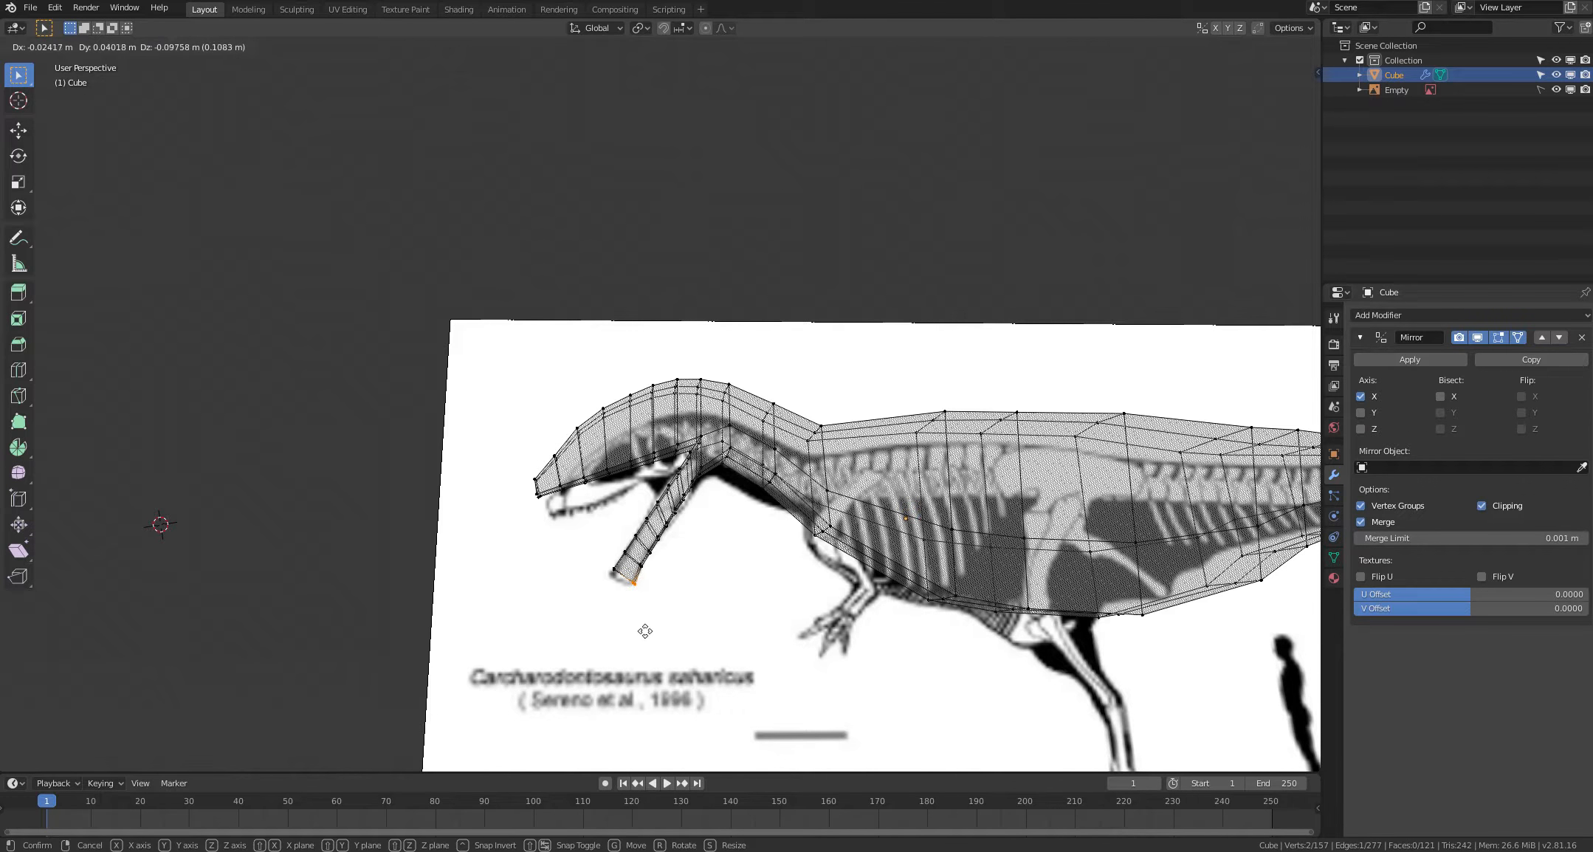
{"action": "left_click", "coordinate": [644, 629]}
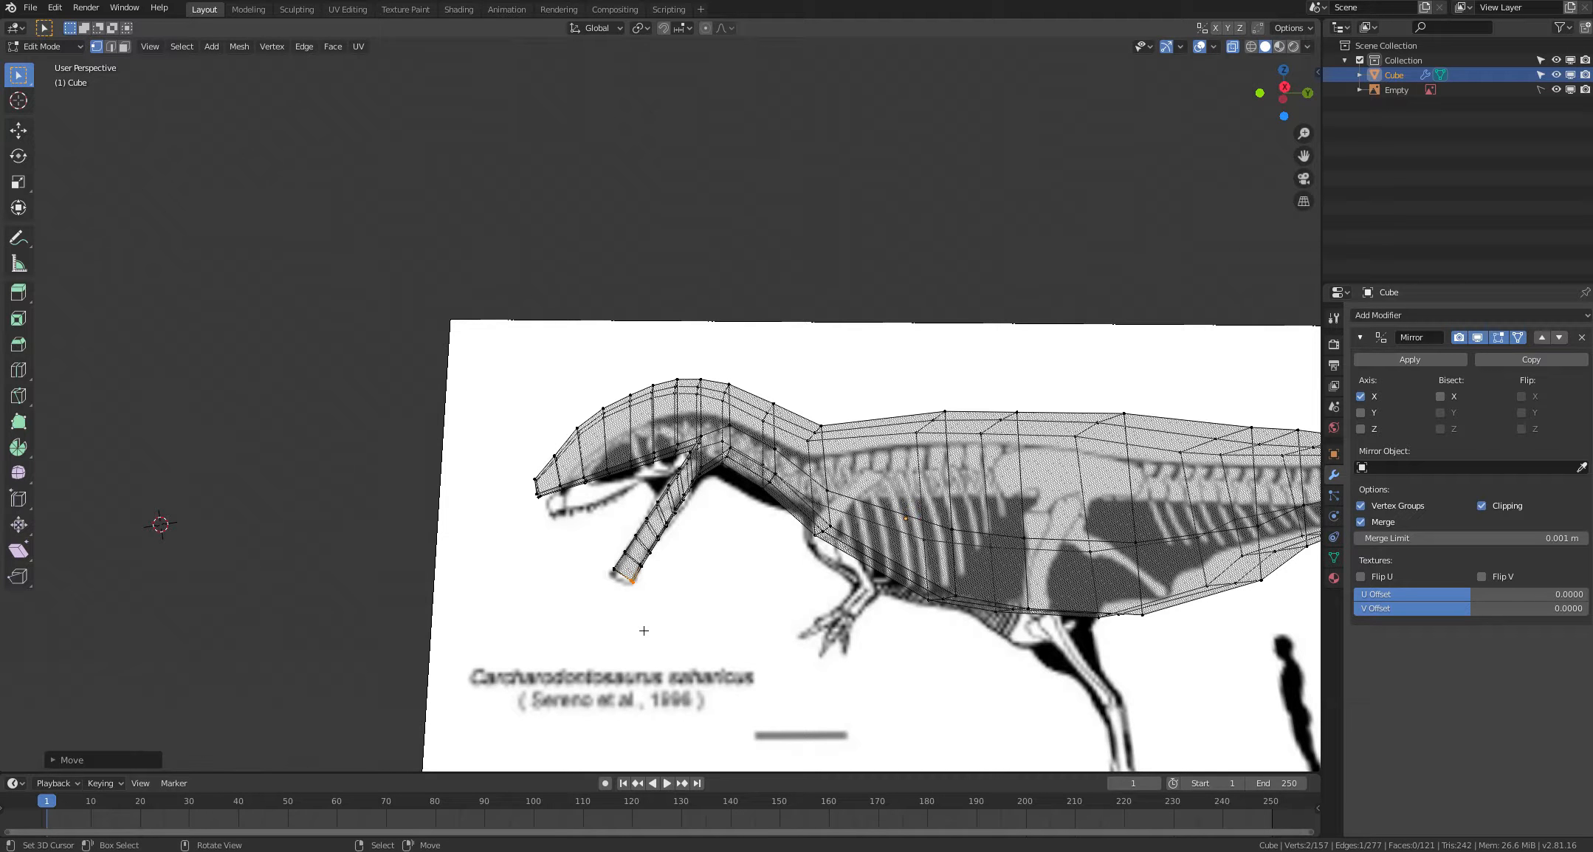
Step: Move the upper edge of the lower jaw's tip about 0.19 m down and slightly forward, and deselect it
{"action": "left_click", "coordinate": [614, 573]}
{"action": "key", "text": "c"}
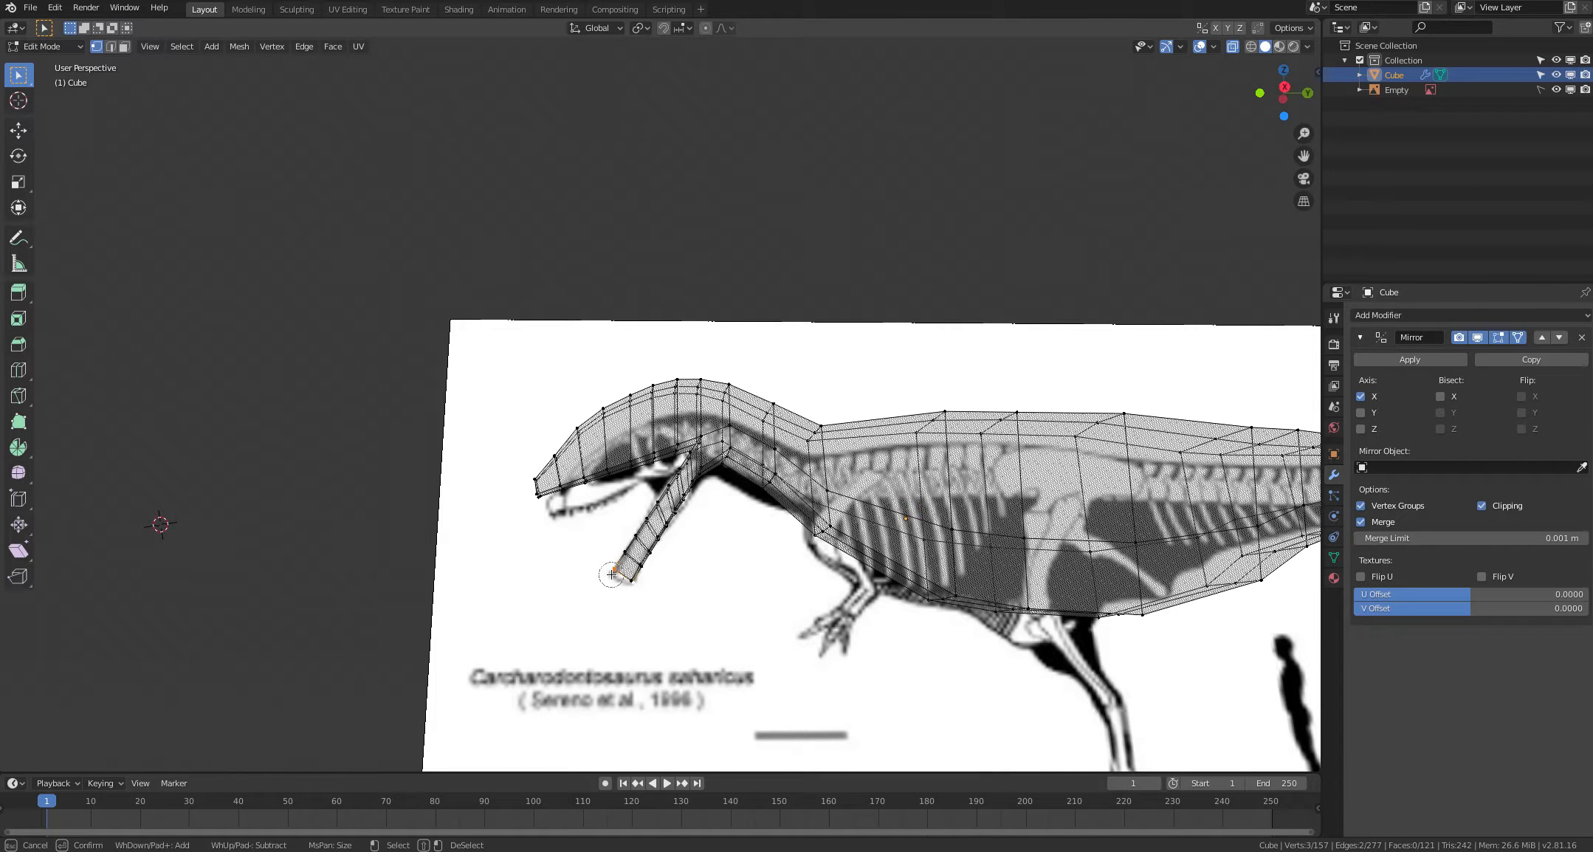
{"action": "right_click", "coordinate": [565, 601]}
{"action": "key", "text": "c"}
{"action": "left_click", "coordinate": [610, 571]}
{"action": "right_click", "coordinate": [559, 584]}
{"action": "key", "text": "g"}
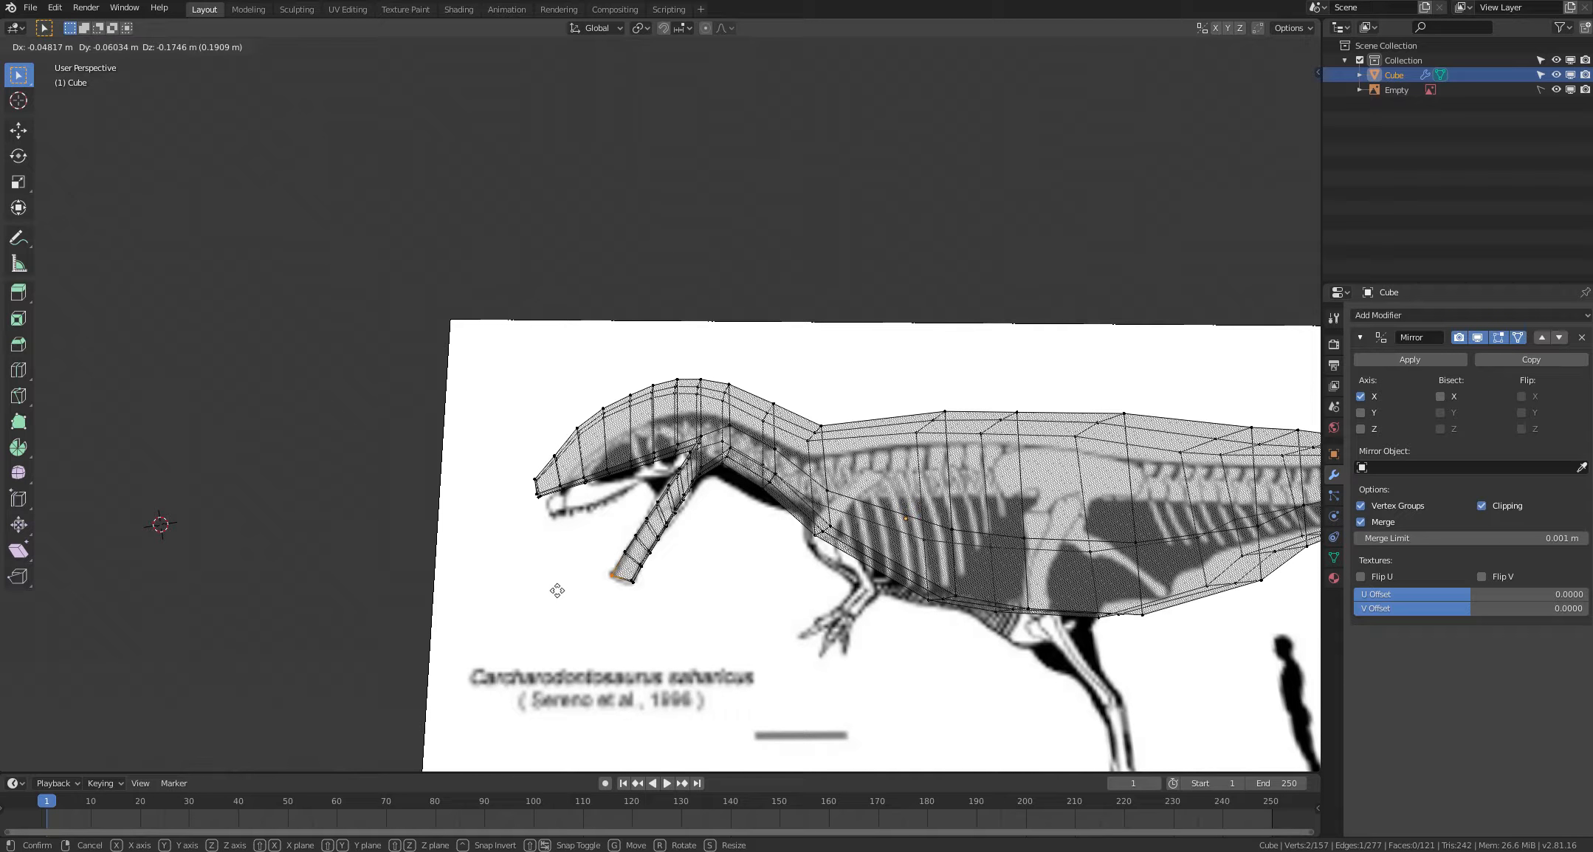
{"action": "left_click", "coordinate": [557, 591]}
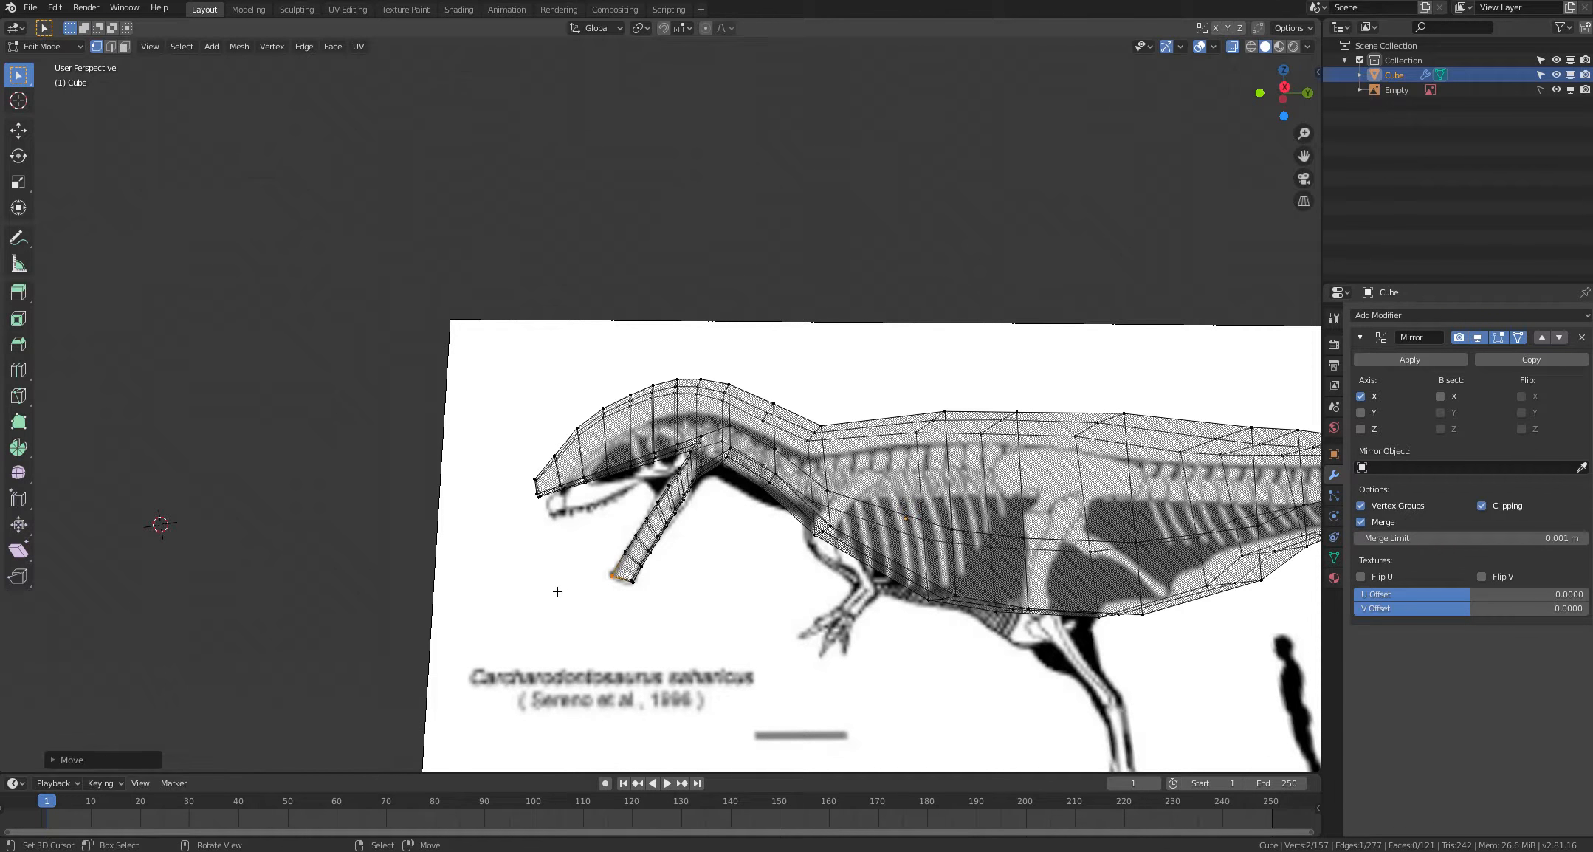
{"action": "left_click", "coordinate": [567, 604]}
{"action": "middle_click_drag", "start_coordinate": [566, 604], "coordinate": [587, 568]}
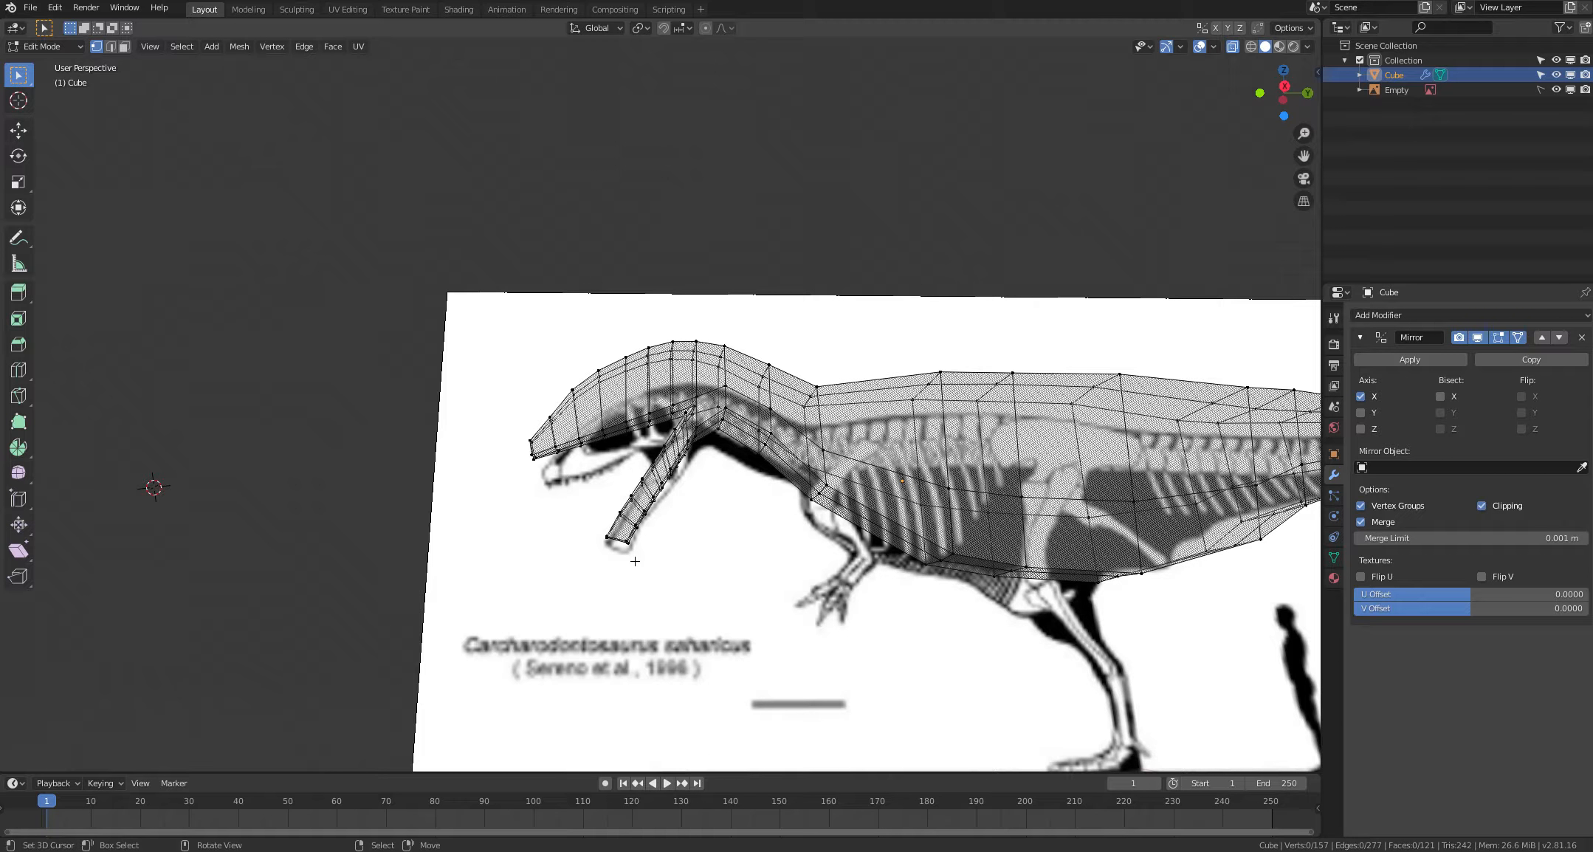
Step: Move the underside edge at the lower jaw's tip about 0.28 m, mostly down, to the reference outline
{"action": "key", "text": "c"}
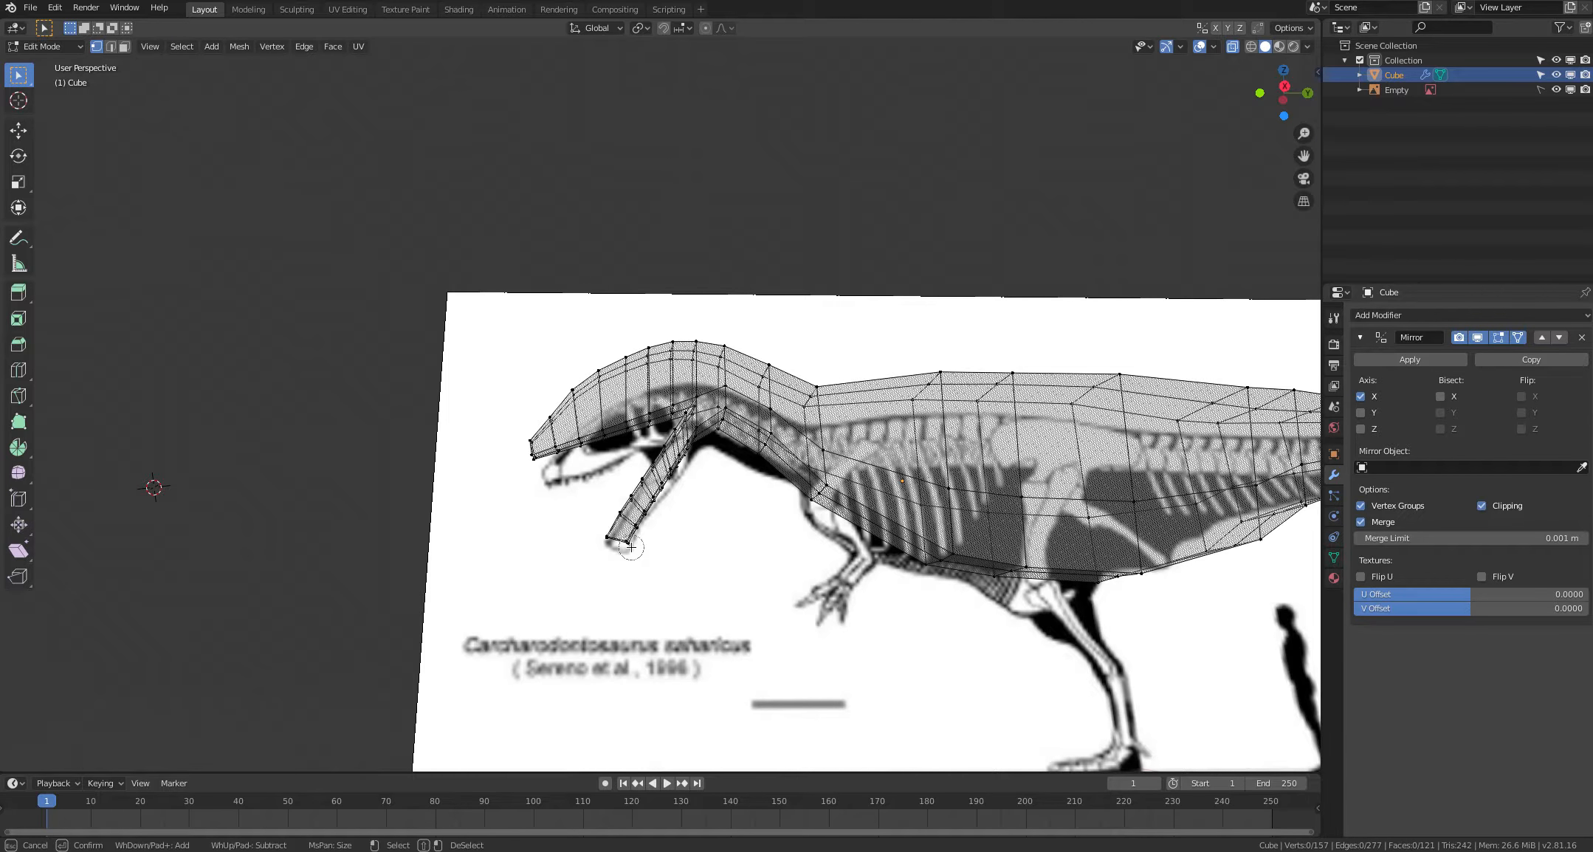
{"action": "left_click", "coordinate": [633, 544]}
{"action": "right_click", "coordinate": [630, 556]}
{"action": "key", "text": "g"}
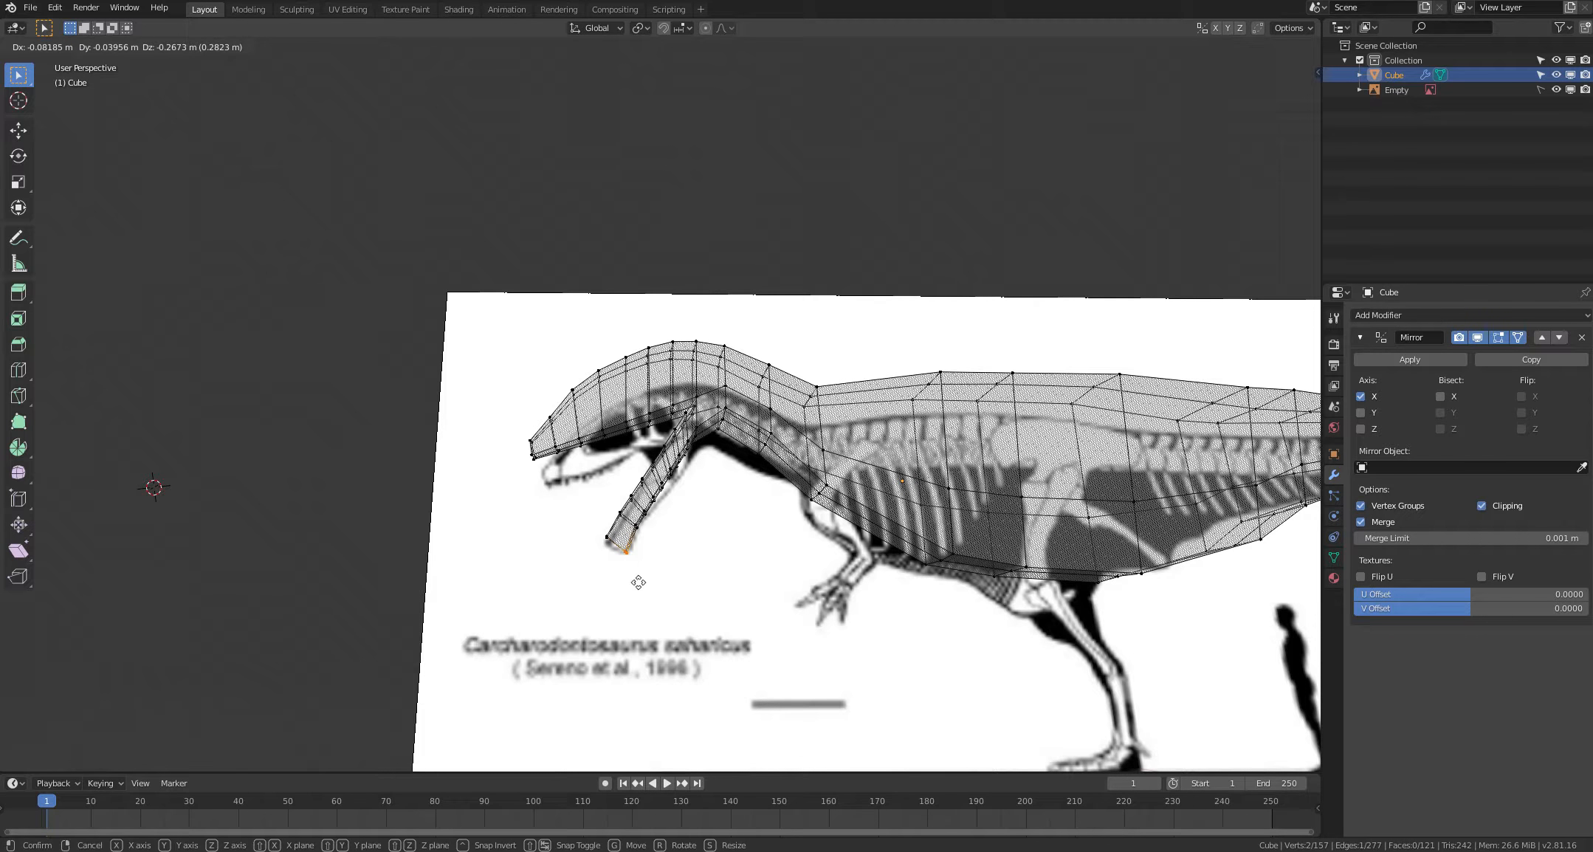
{"action": "left_click", "coordinate": [639, 583]}
Step: Move the upper edge at the lower jaw's tip slightly down, and deselect it
{"action": "key", "text": "c"}
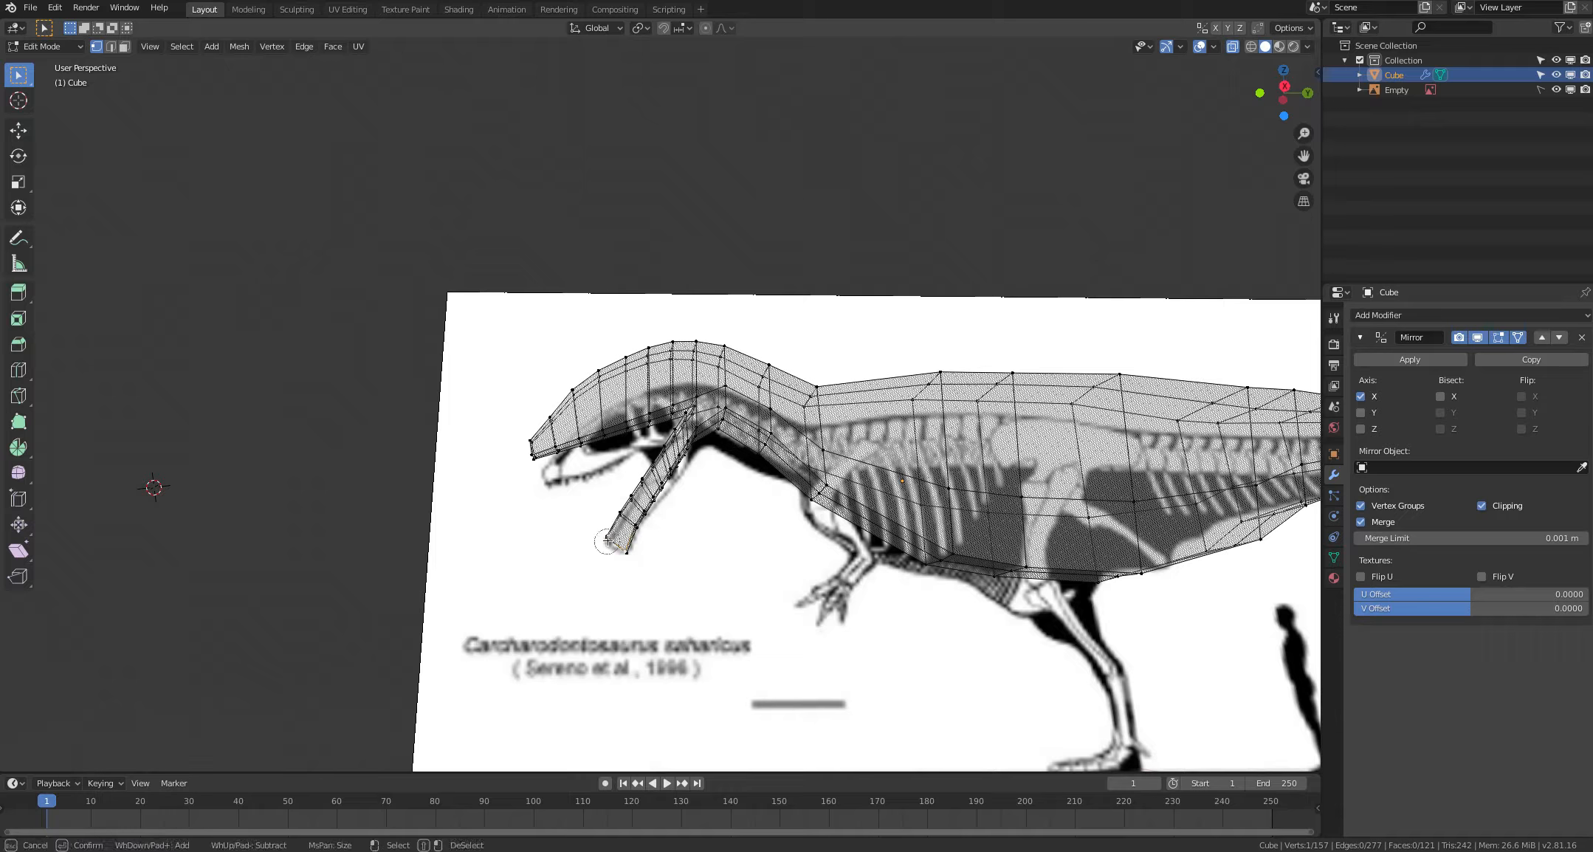
{"action": "left_click", "coordinate": [609, 540]}
{"action": "right_click", "coordinate": [557, 569]}
{"action": "key", "text": "alt+a"}
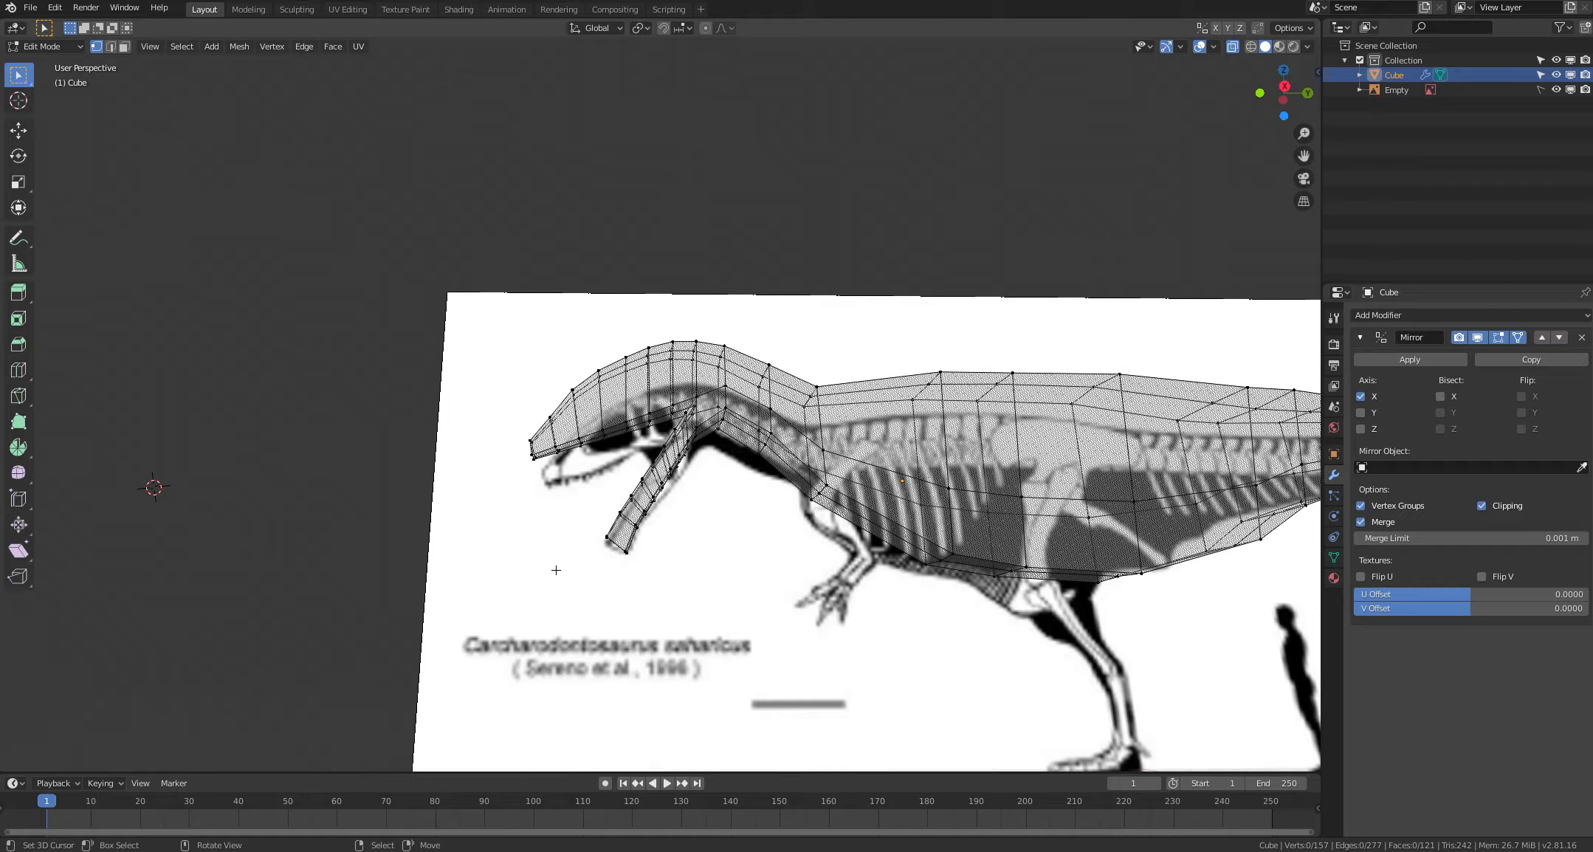
{"action": "key", "text": "c"}
{"action": "left_click", "coordinate": [603, 538]}
{"action": "right_click", "coordinate": [567, 556]}
{"action": "key", "text": "g"}
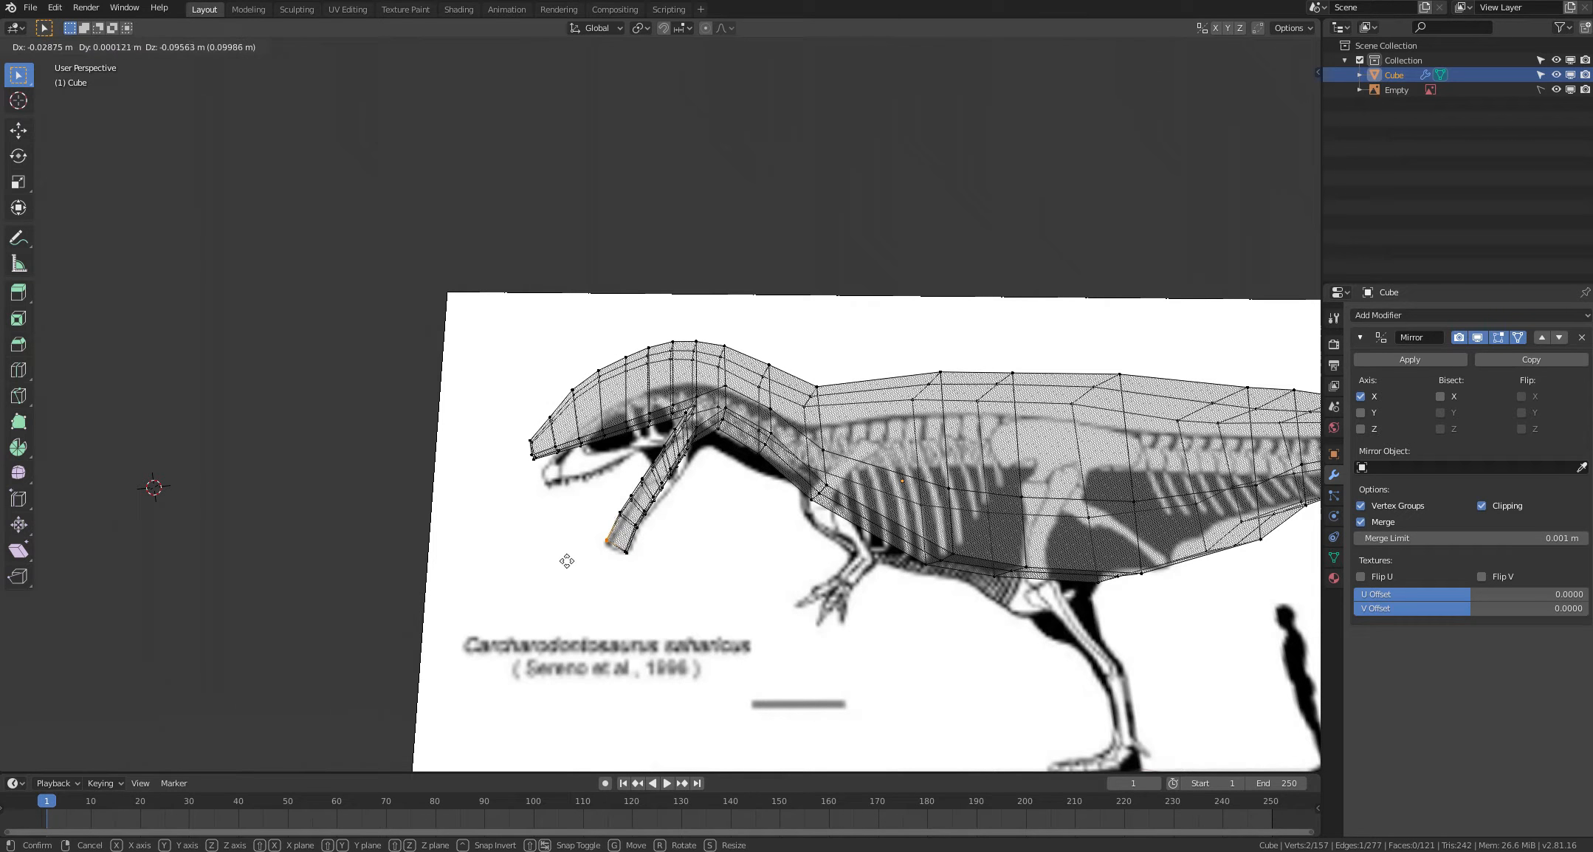
{"action": "left_click", "coordinate": [568, 564]}
{"action": "left_click", "coordinate": [568, 548]}
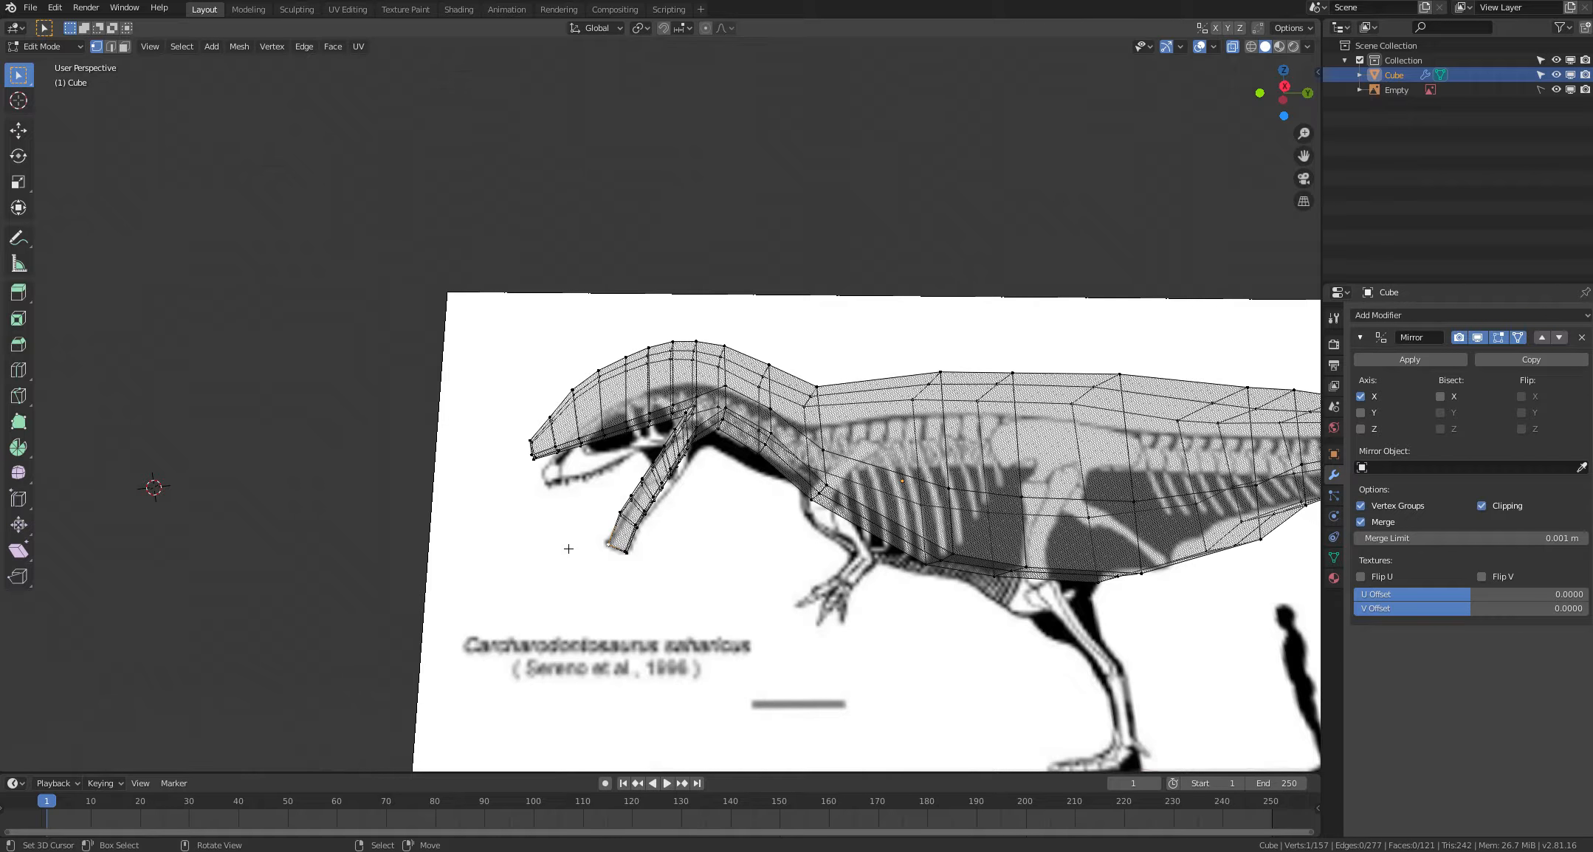
Step: Move the upper edge of the loop cut nearest the lower jaw's tip about 0.16 m down and back, and deselect it
{"action": "key", "text": "c"}
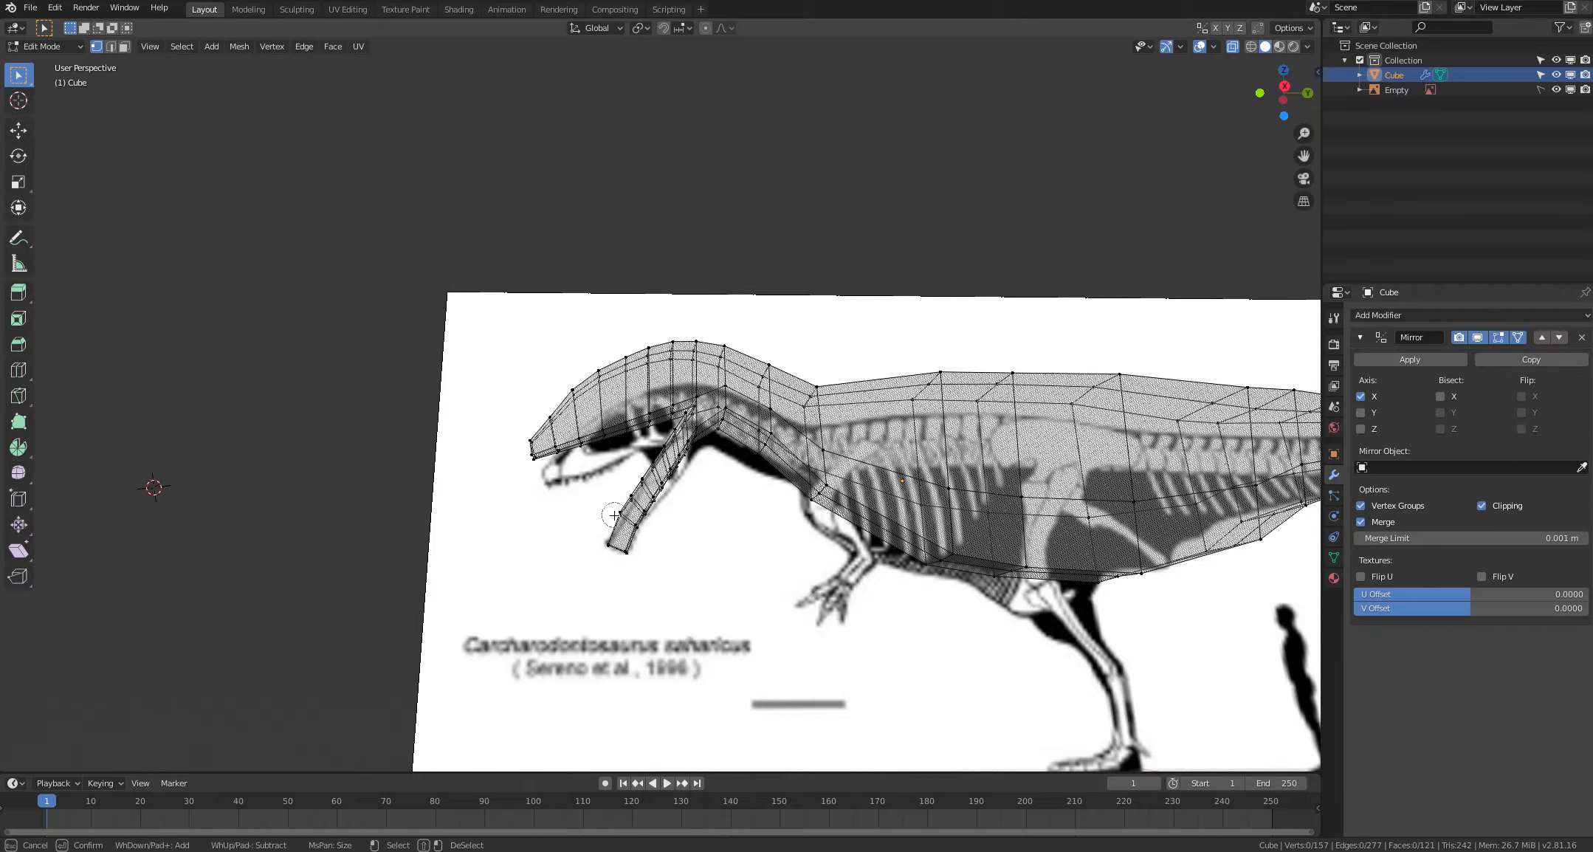
{"action": "left_click", "coordinate": [617, 515]}
{"action": "right_click", "coordinate": [563, 521]}
{"action": "key", "text": "g"}
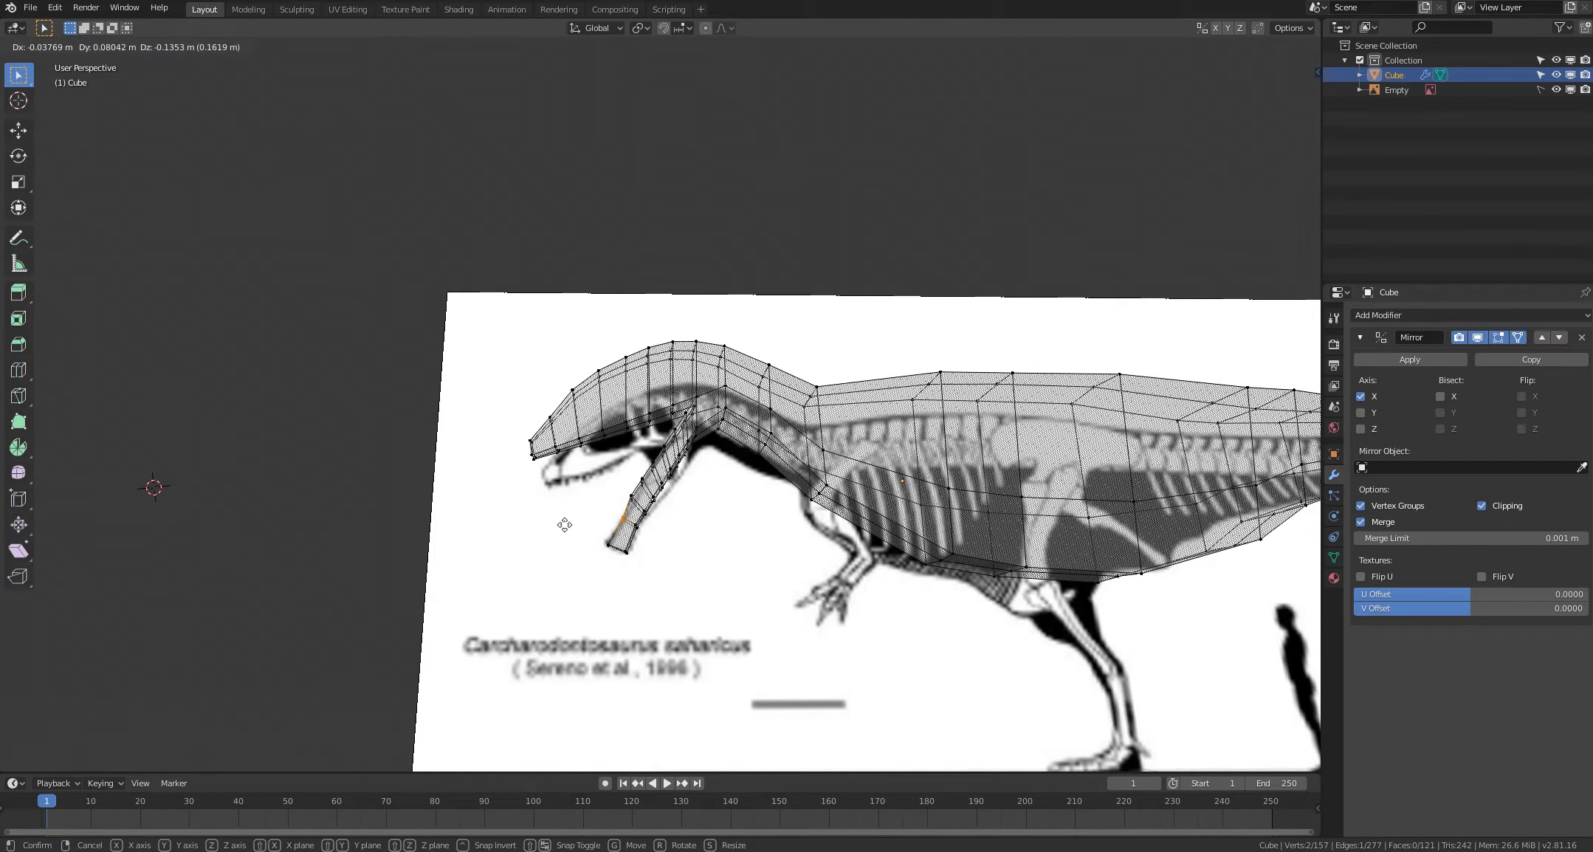
{"action": "left_click", "coordinate": [566, 526]}
{"action": "left_click", "coordinate": [565, 522]}
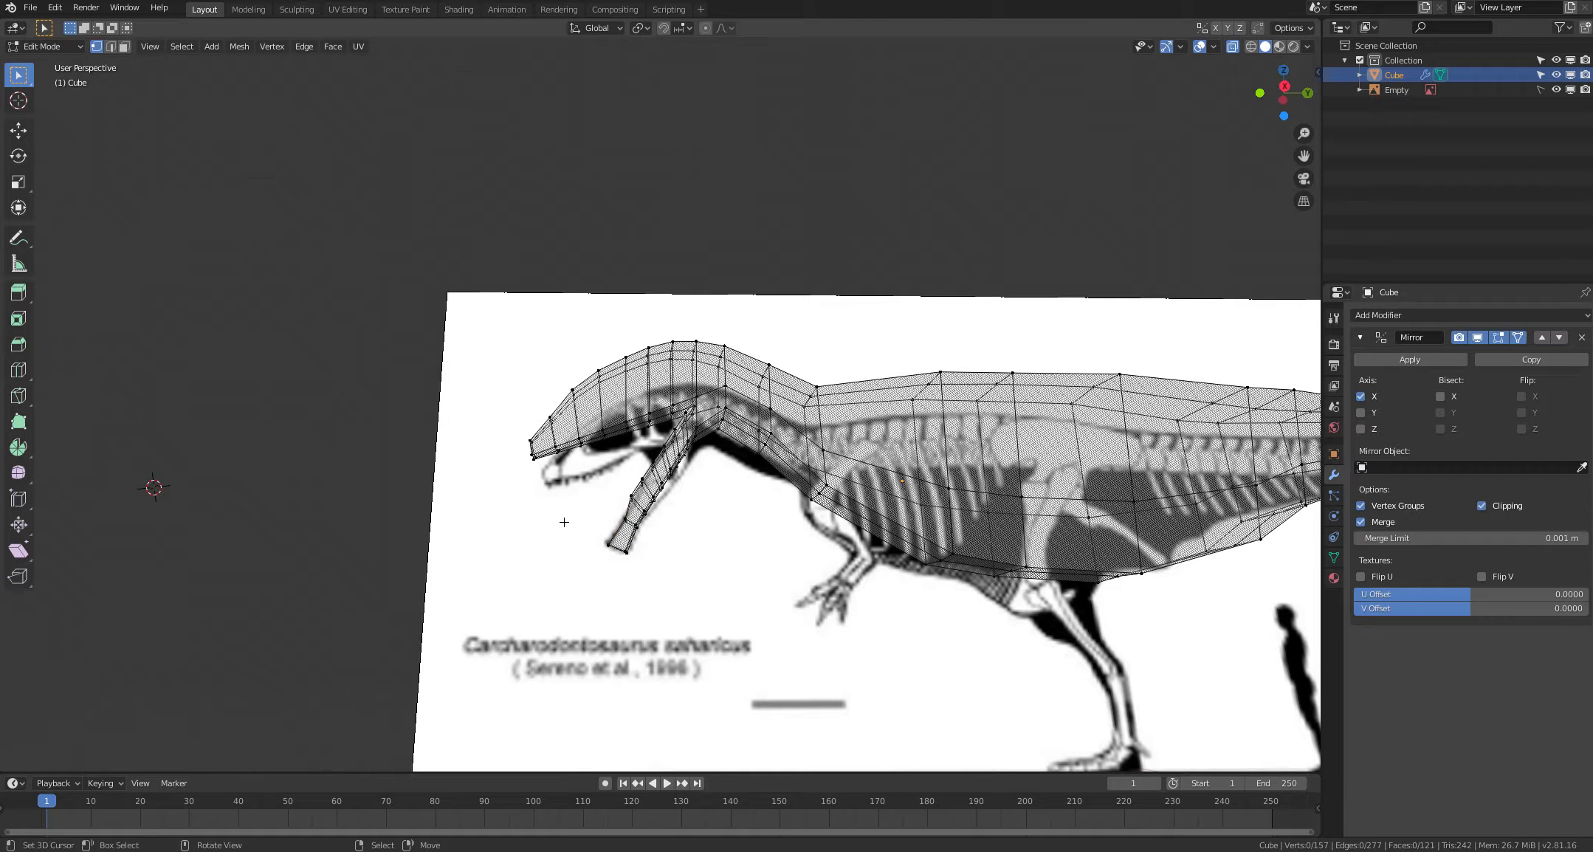
Step: Move the upper edge of the second loop cut from the lower jaw's tip slightly down and back, and deselect it
{"action": "key", "text": "c"}
{"action": "left_click", "coordinate": [631, 499]}
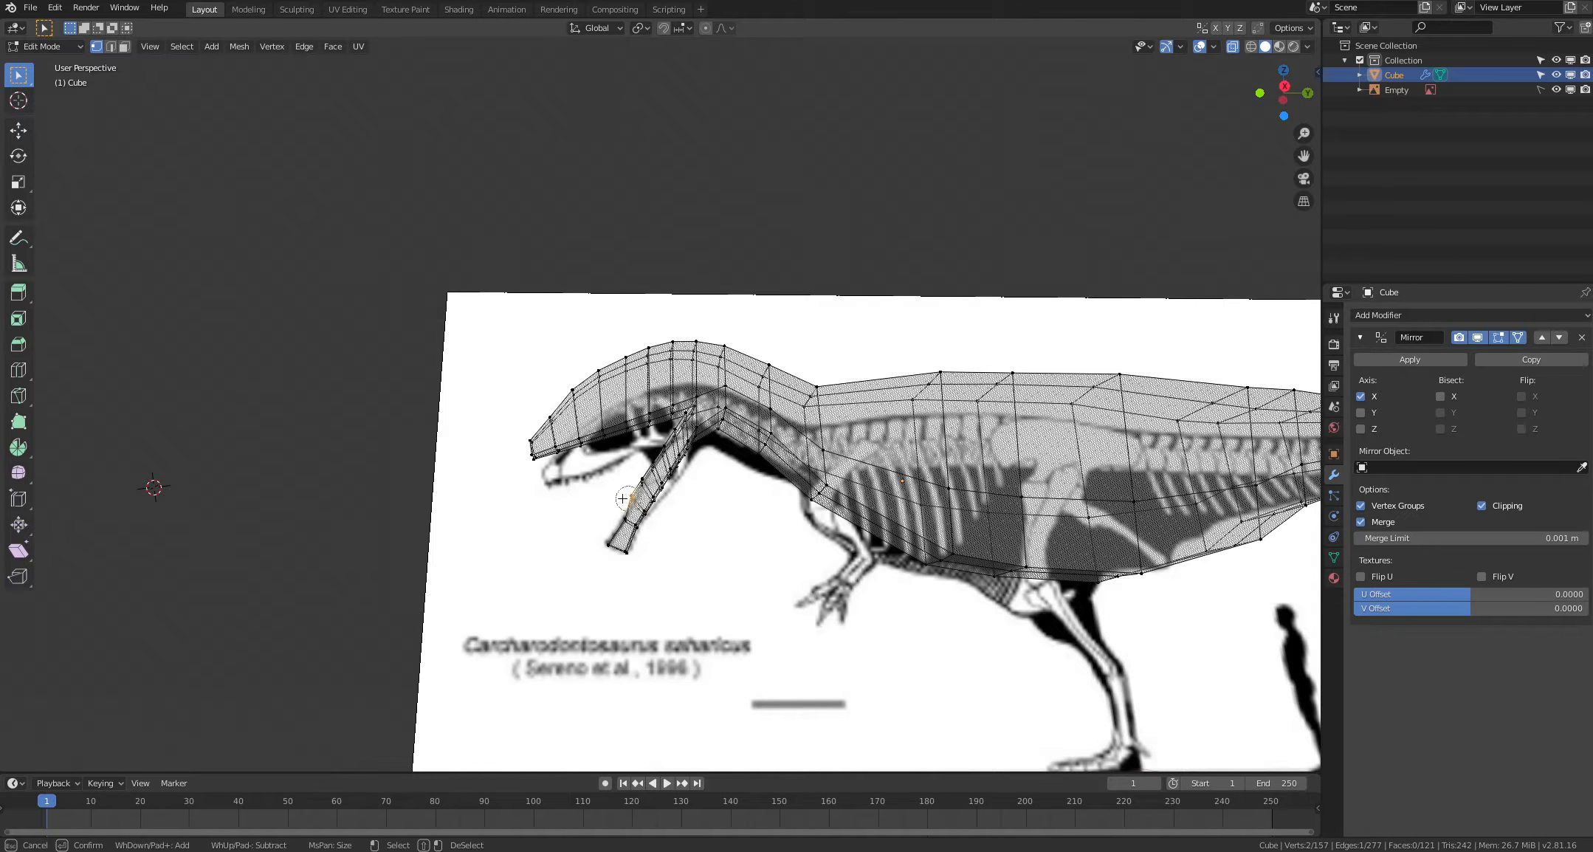
{"action": "right_click", "coordinate": [582, 495]}
{"action": "key", "text": "g"}
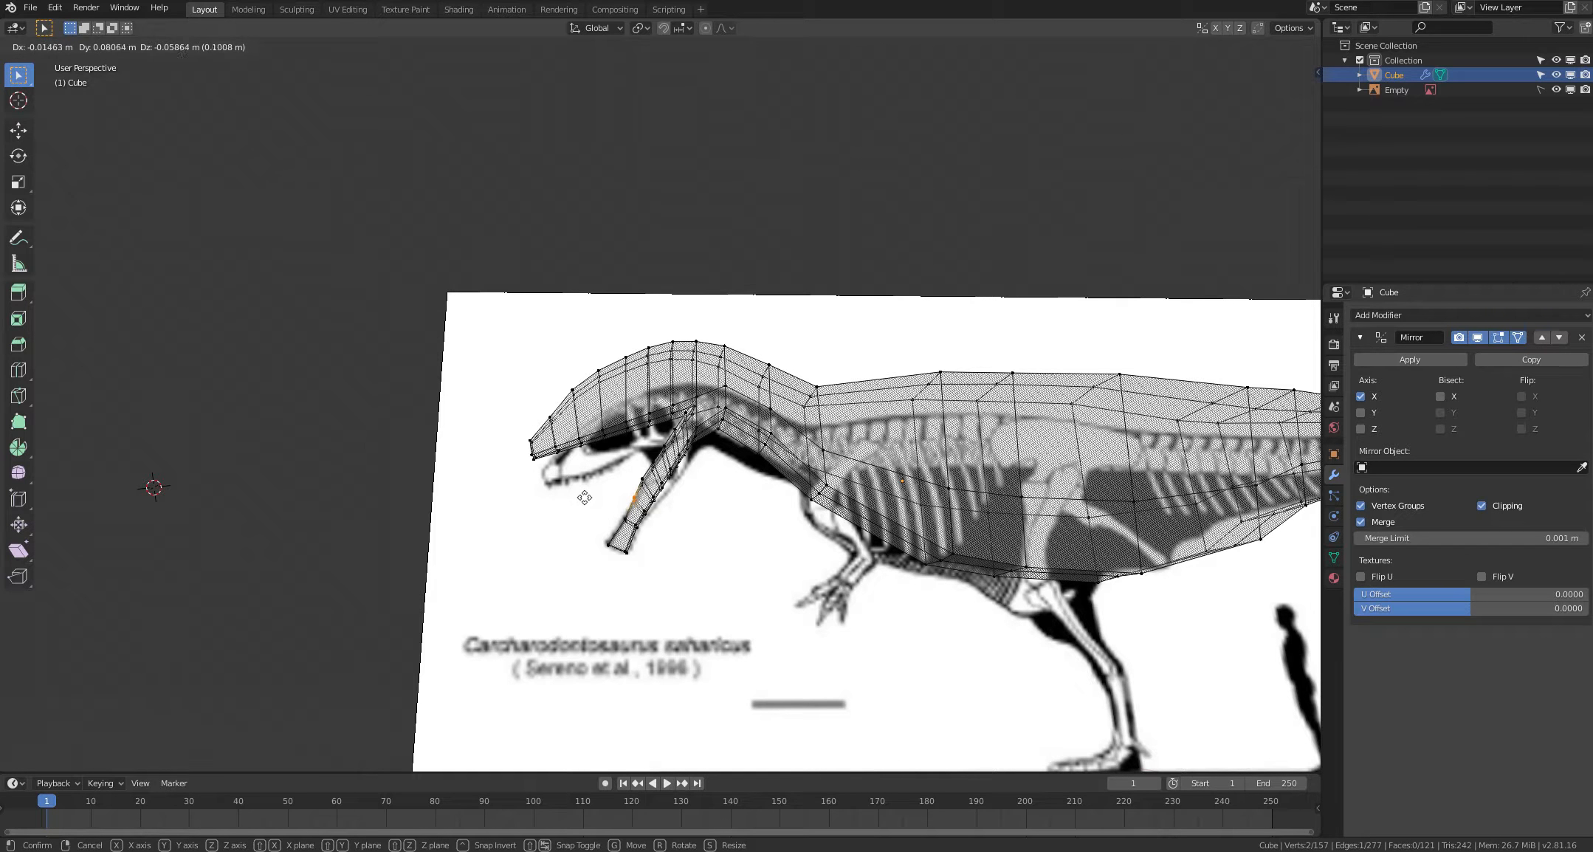
{"action": "left_click", "coordinate": [586, 499]}
{"action": "left_click", "coordinate": [586, 499]}
{"action": "mouse_move", "coordinate": [586, 499]}
{"action": "middle_mouse_down"}
{"action": "mouse_move", "coordinate": [579, 511]}
{"action": "mouse_move", "coordinate": [649, 504]}
{"action": "mouse_move", "coordinate": [572, 483]}
{"action": "mouse_move", "coordinate": [571, 497]}
{"action": "middle_mouse_up"}
{"action": "left_click", "coordinate": [590, 504]}
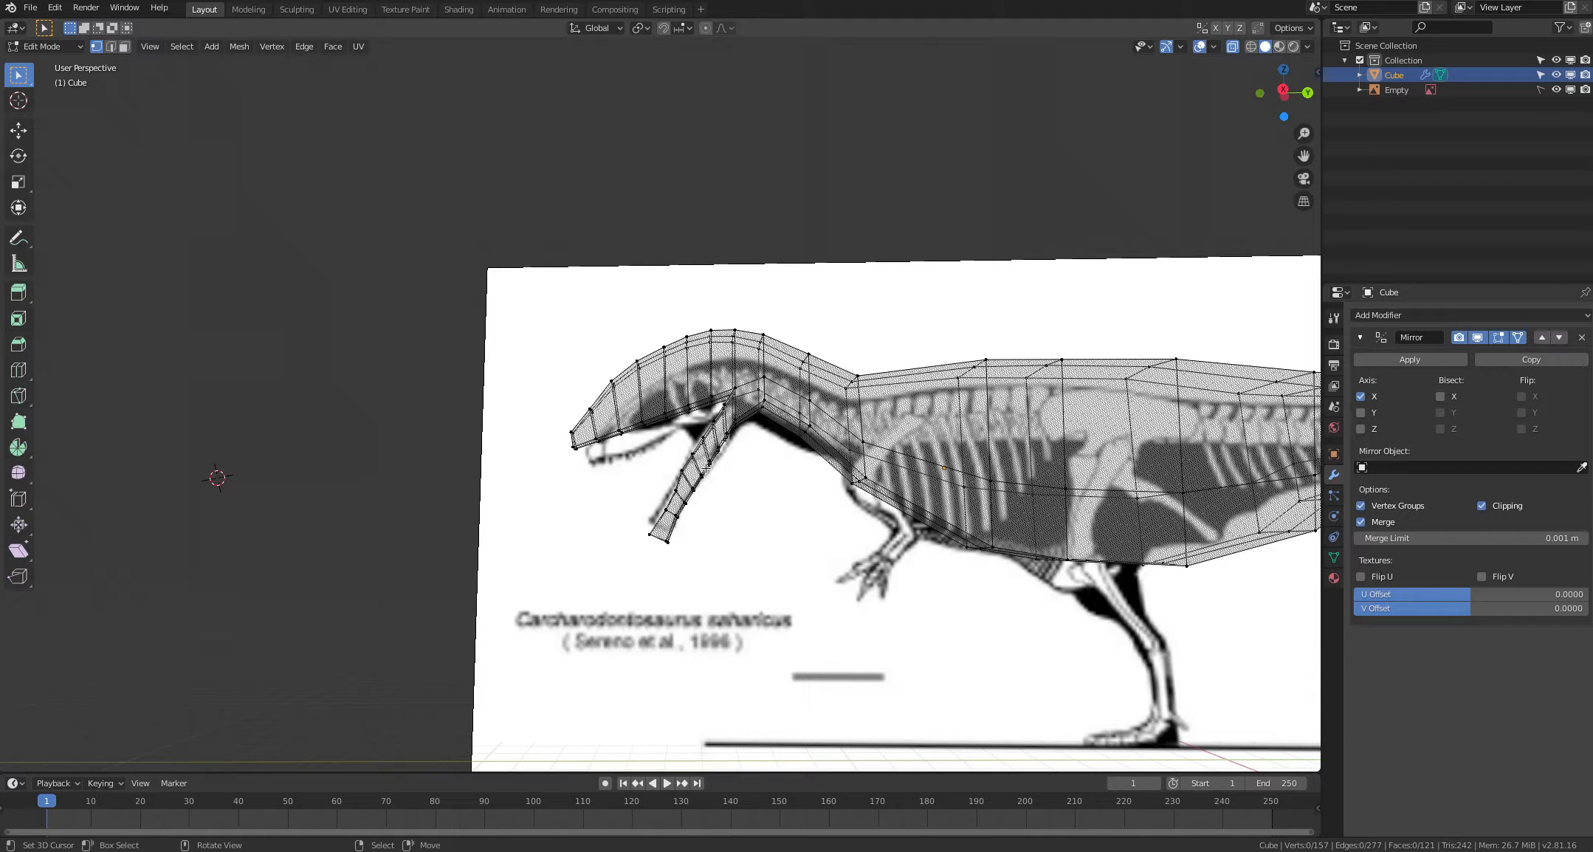
Step: Move the underside edge of the lower jaw near its hinge slightly down and back
{"action": "mouse_move", "coordinate": [706, 468]}
{"action": "middle_mouse_down"}
{"action": "mouse_move", "coordinate": [682, 507]}
{"action": "mouse_move", "coordinate": [683, 483]}
{"action": "middle_mouse_up"}
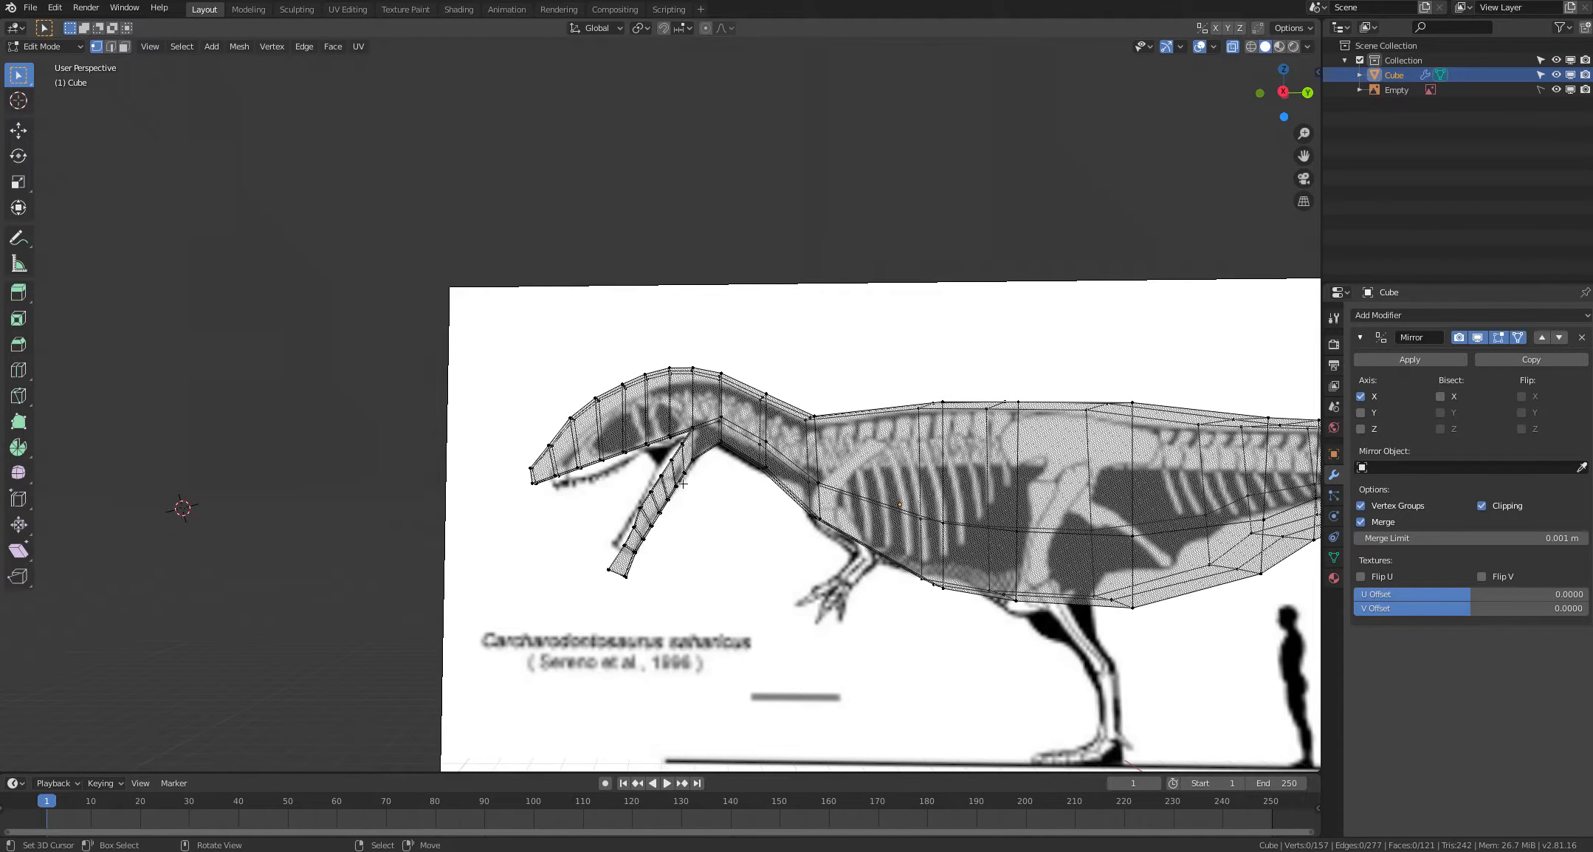
{"action": "left_click_drag", "start_coordinate": [679, 464], "coordinate": [698, 496]}
{"action": "key", "text": "g"}
{"action": "left_click", "coordinate": [706, 509]}
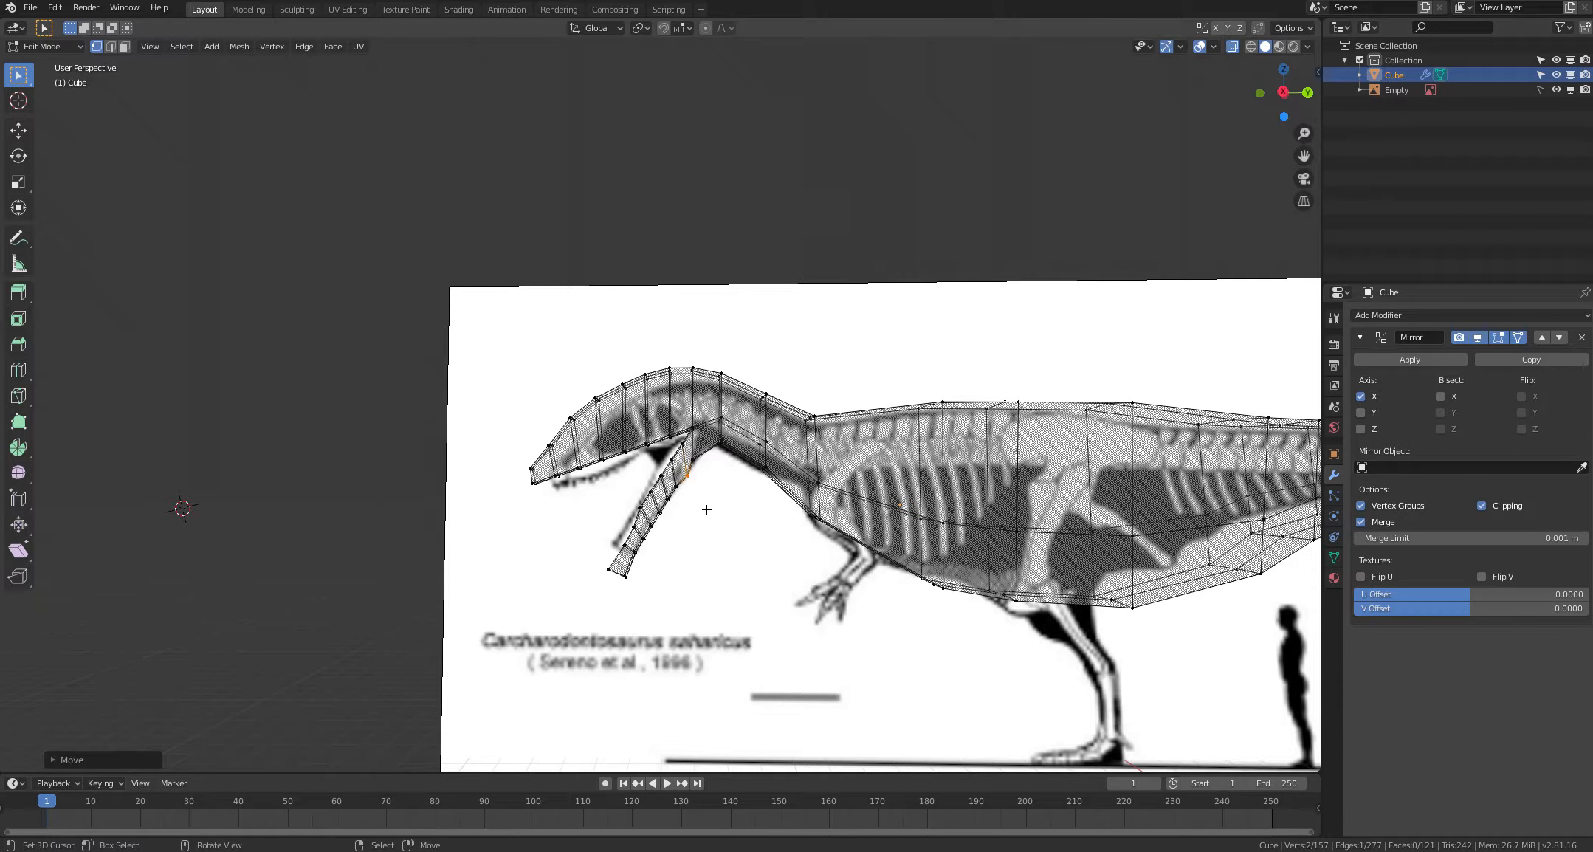
{"action": "key", "text": "c"}
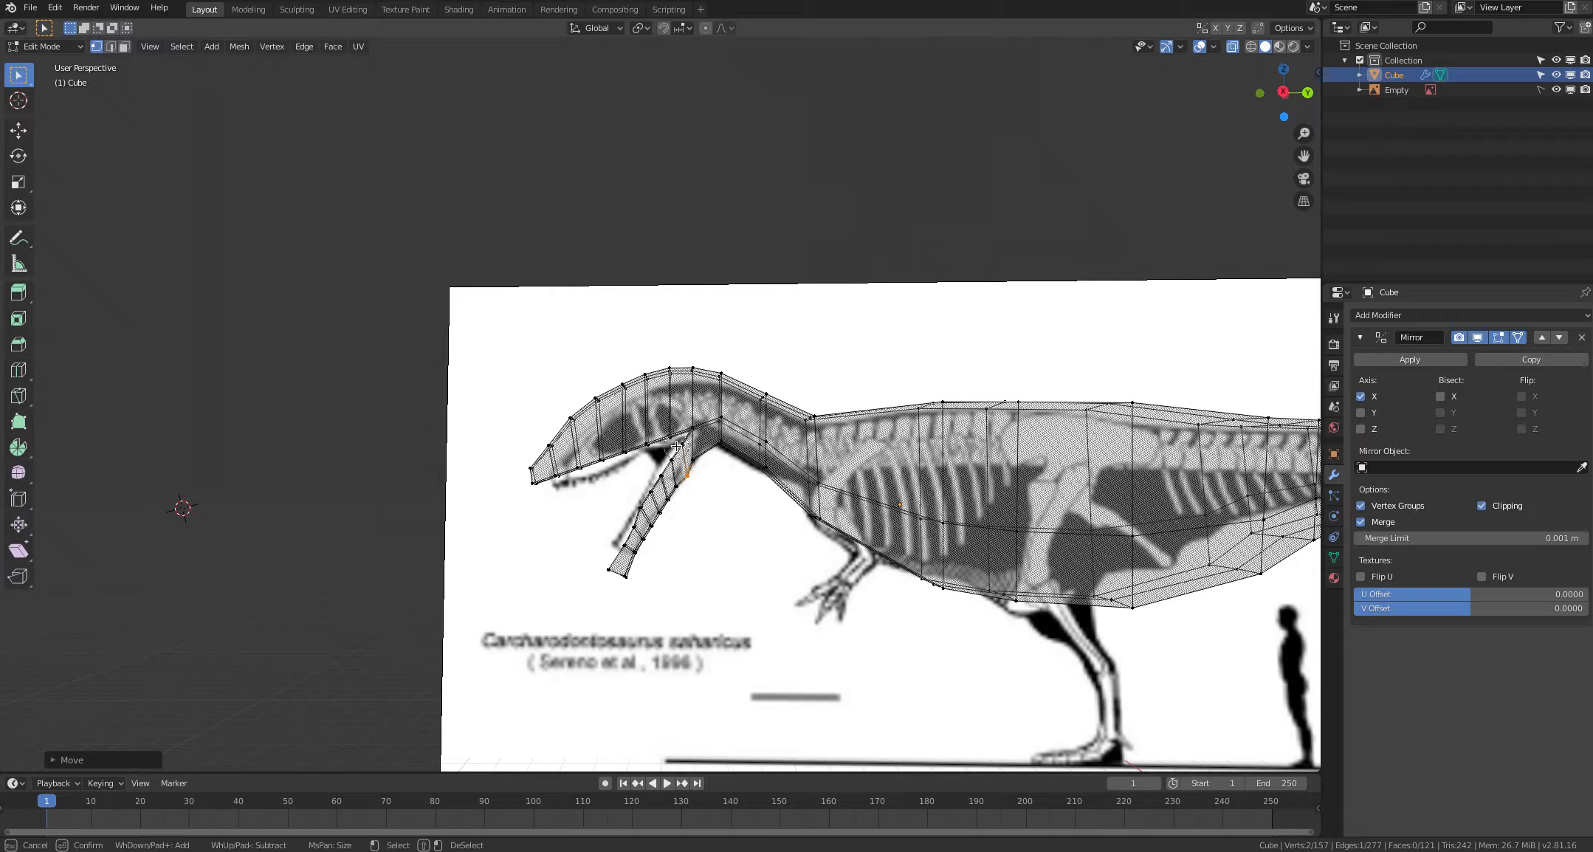
{"action": "left_click_drag", "start_coordinate": [673, 456], "coordinate": [667, 443]}
{"action": "key", "text": "Escape"}
{"action": "key", "text": "ctrl+z"}
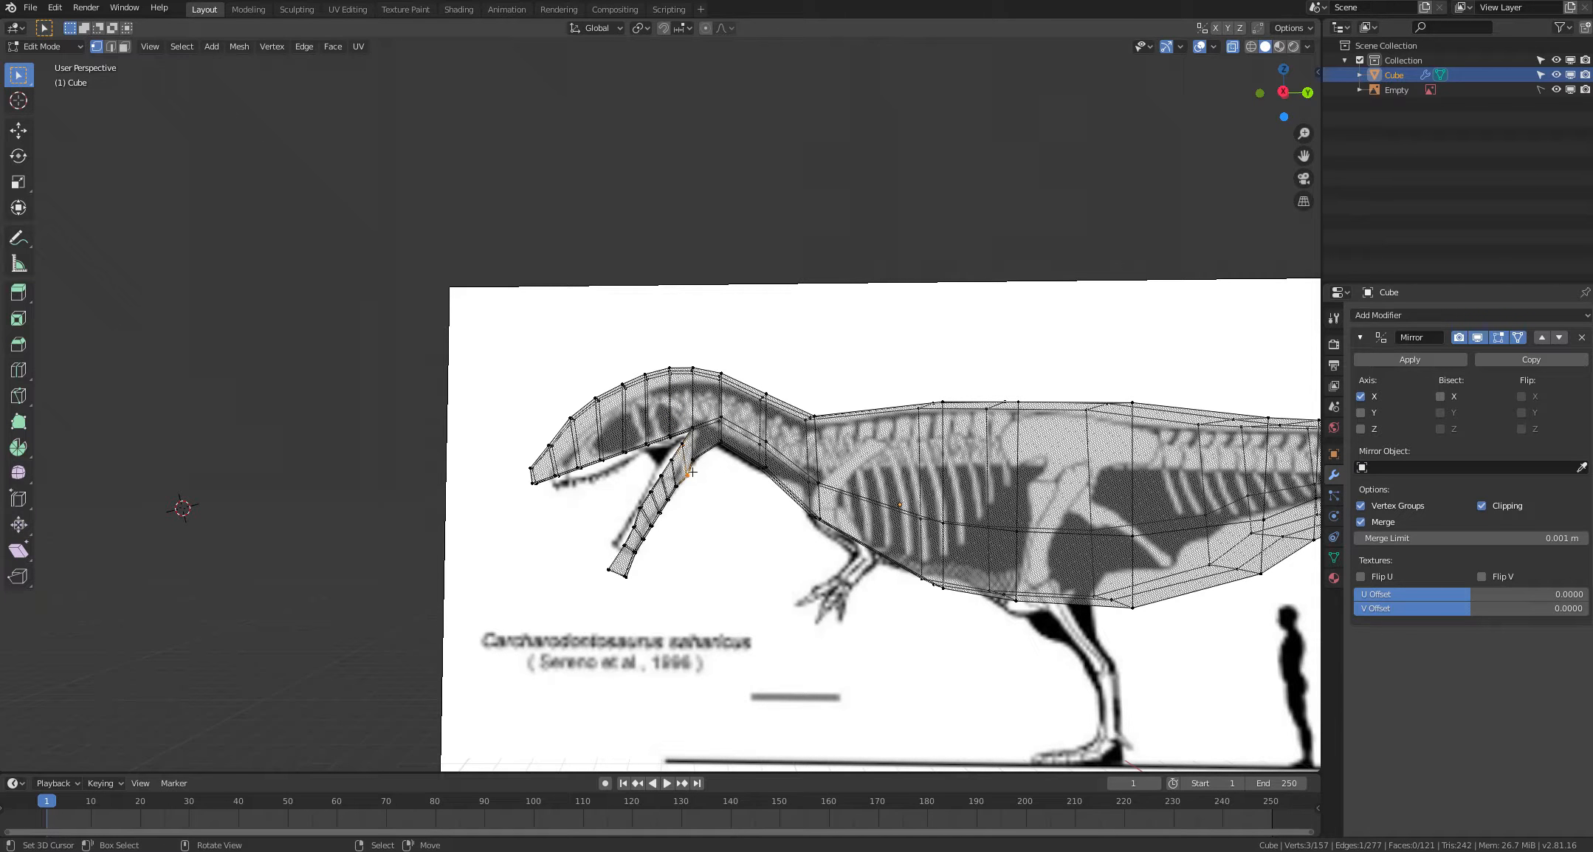
{"action": "key", "text": "alt+a"}
Step: Select only the upper edge at the lower jaw's hinge, move it about 0.08 m forward, and deselect it
{"action": "key", "text": "c"}
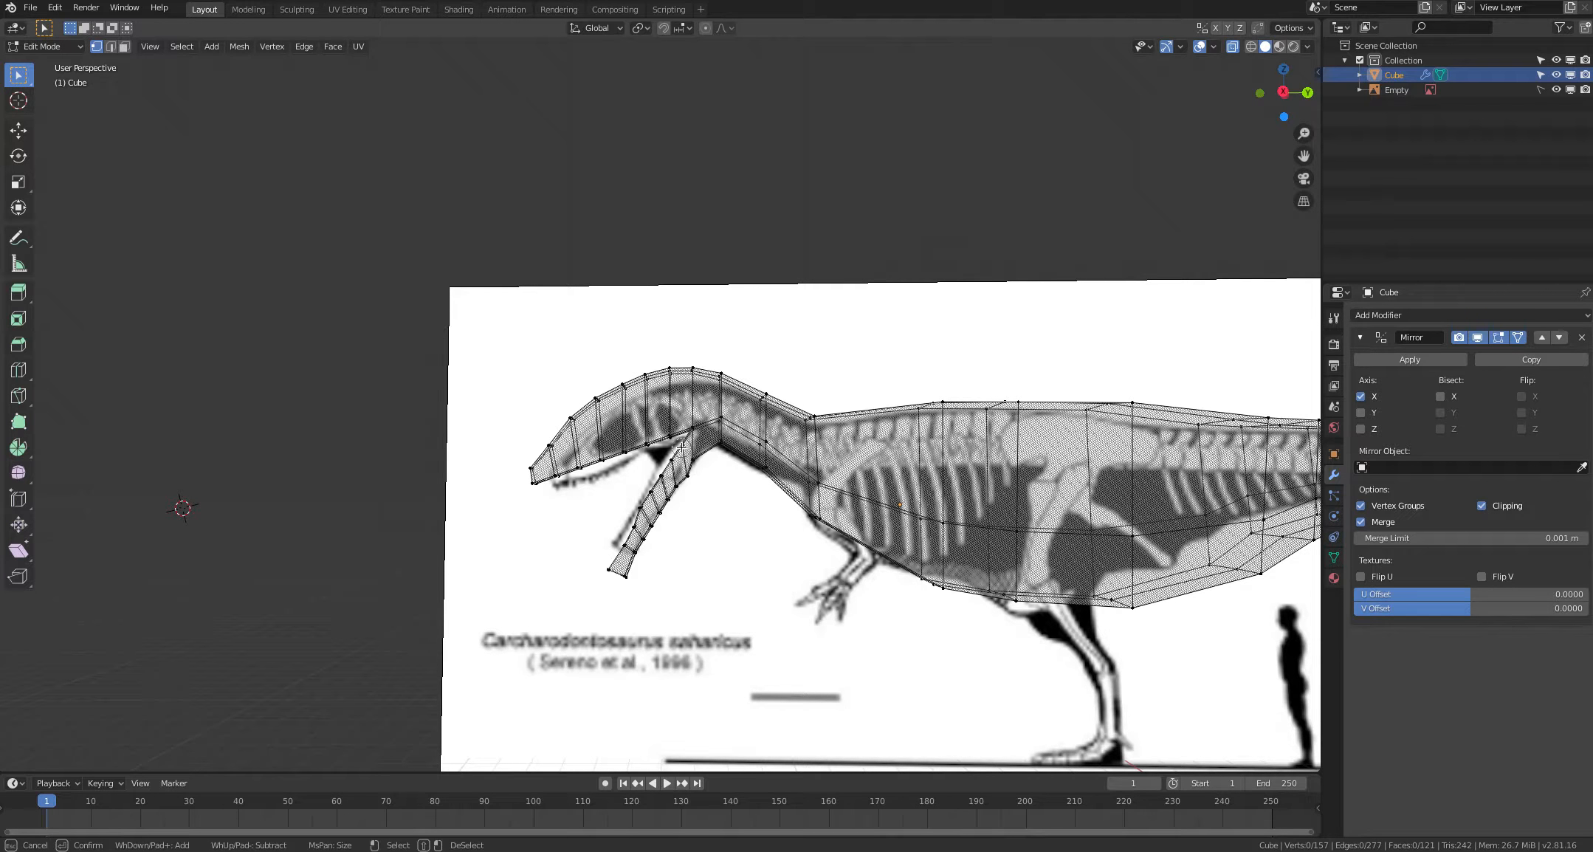
{"action": "left_click_drag", "start_coordinate": [680, 448], "coordinate": [688, 474]}
{"action": "key", "text": "Escape"}
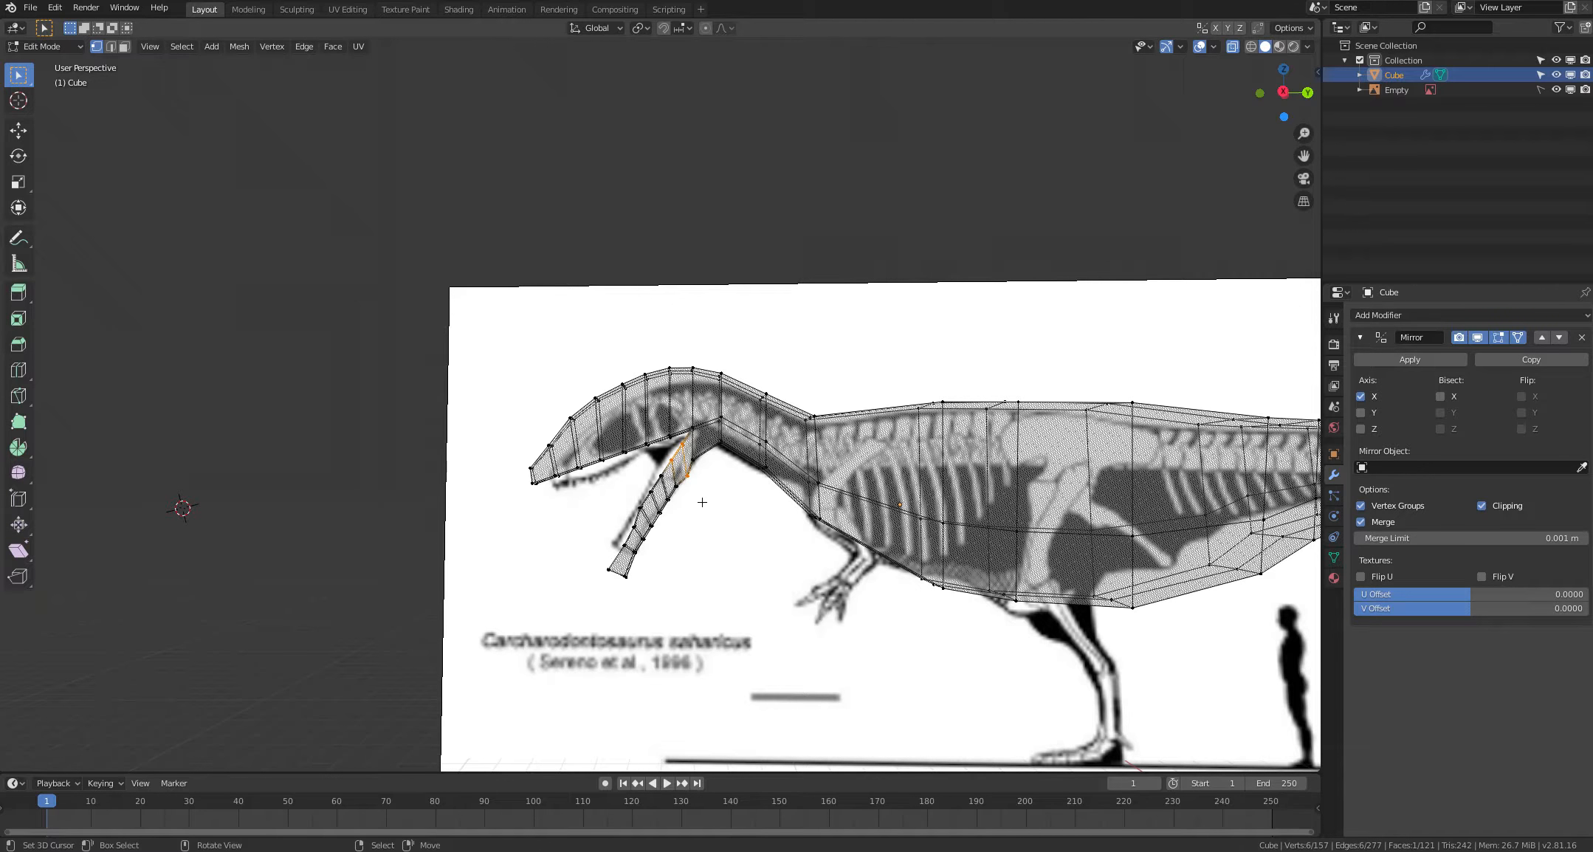
{"action": "key", "text": "c"}
{"action": "middle_click", "coordinate": [693, 483]}
{"action": "middle_click", "coordinate": [673, 465]}
{"action": "key", "text": "Escape"}
{"action": "key", "text": "g"}
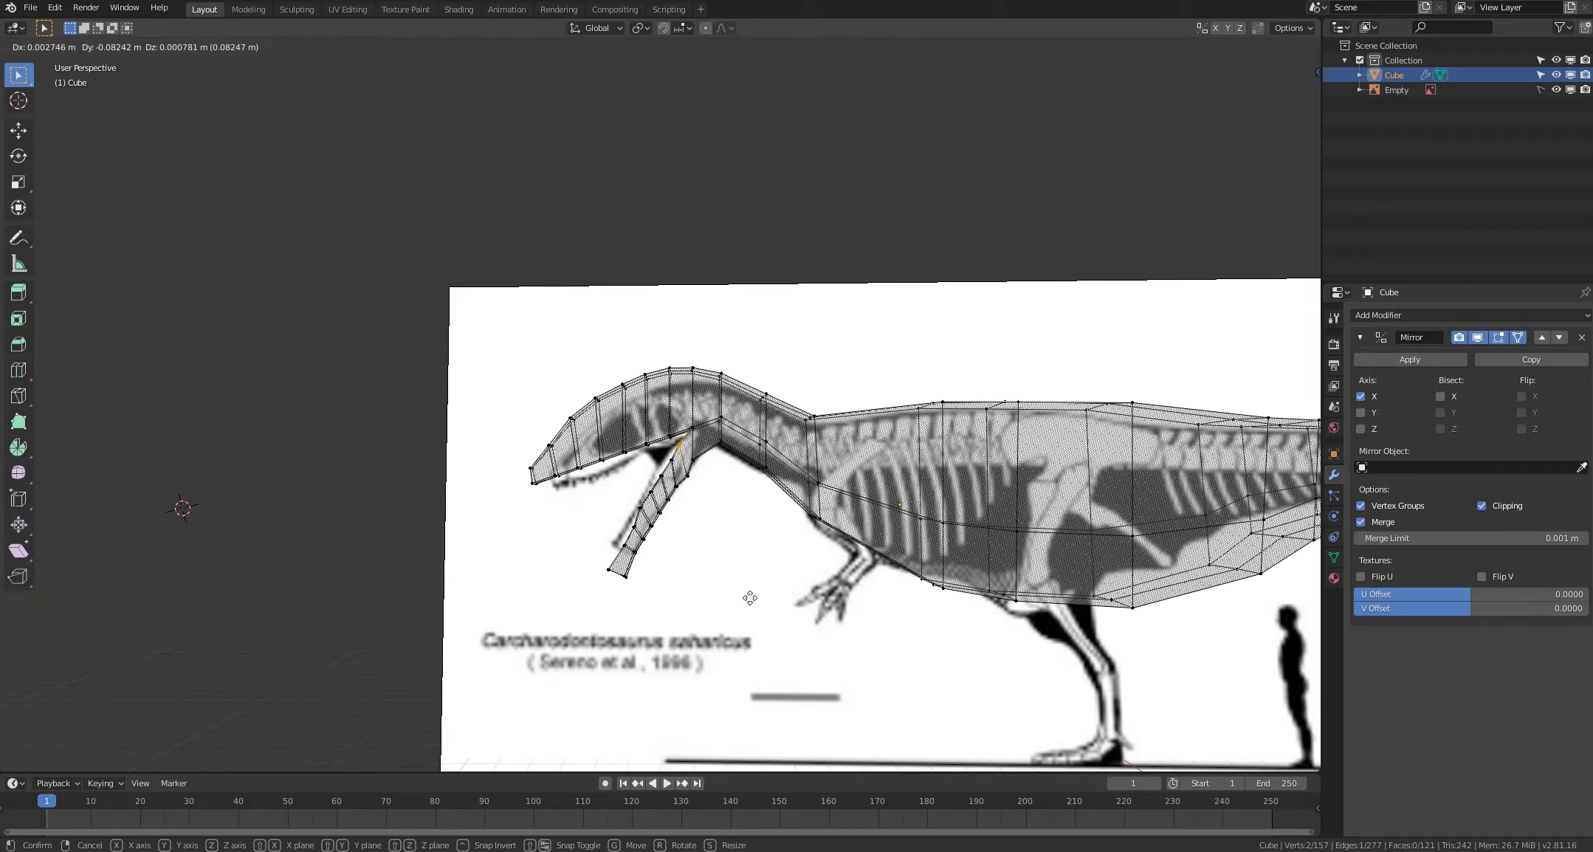
{"action": "left_click", "coordinate": [750, 598]}
{"action": "key", "text": "alt+a"}
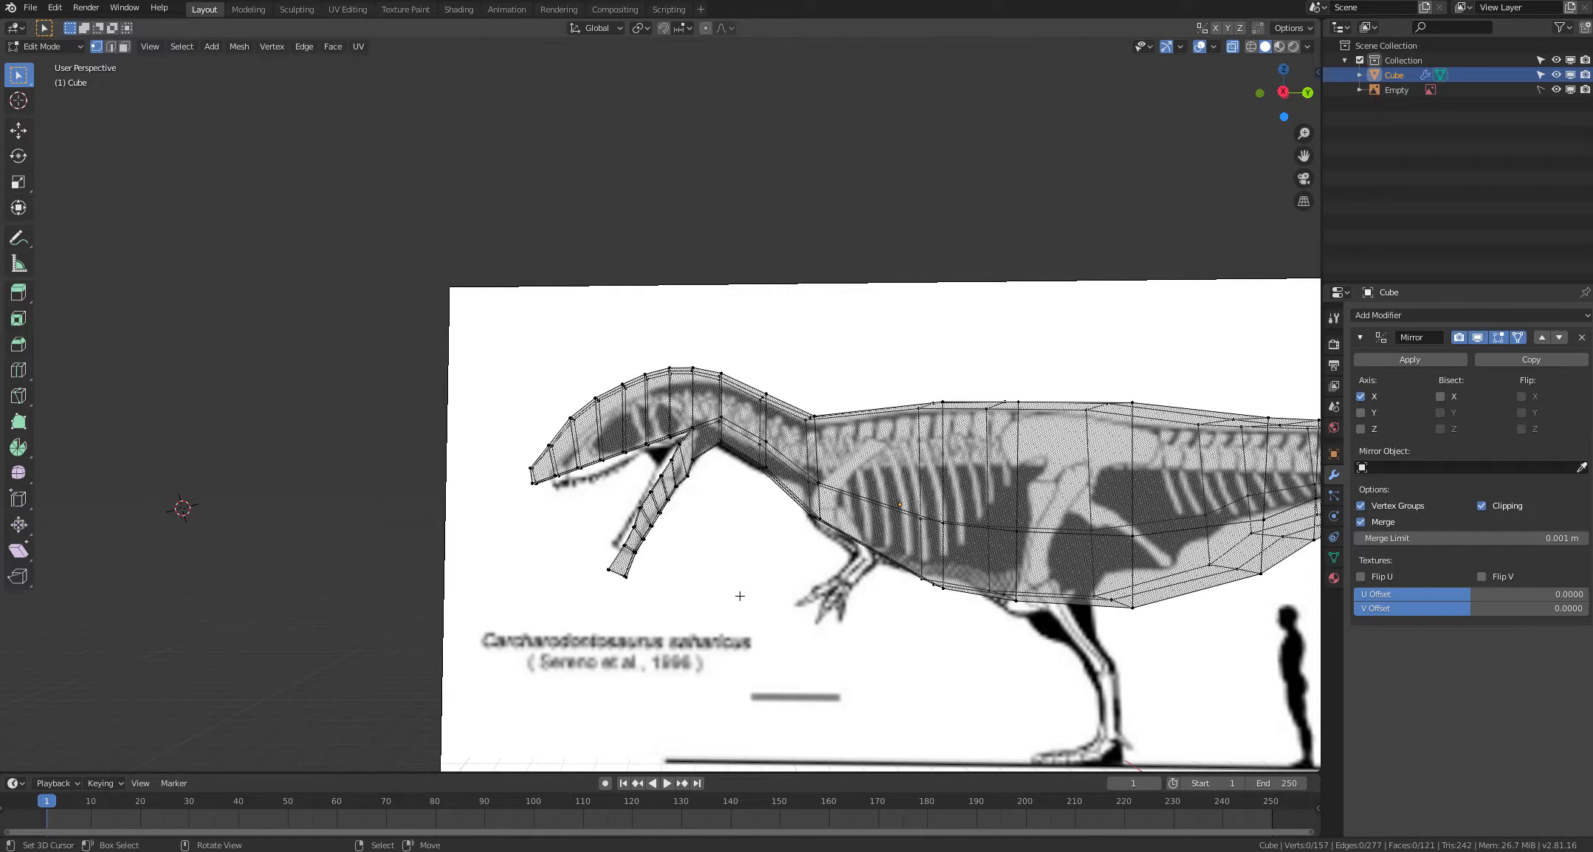
Step: Nudge the upper edge just below the lower jaw's hinge slightly up and forward, and deselect it
{"action": "middle_click_drag", "start_coordinate": [740, 596], "coordinate": [766, 624], "text": "shift"}
{"action": "key", "text": "c"}
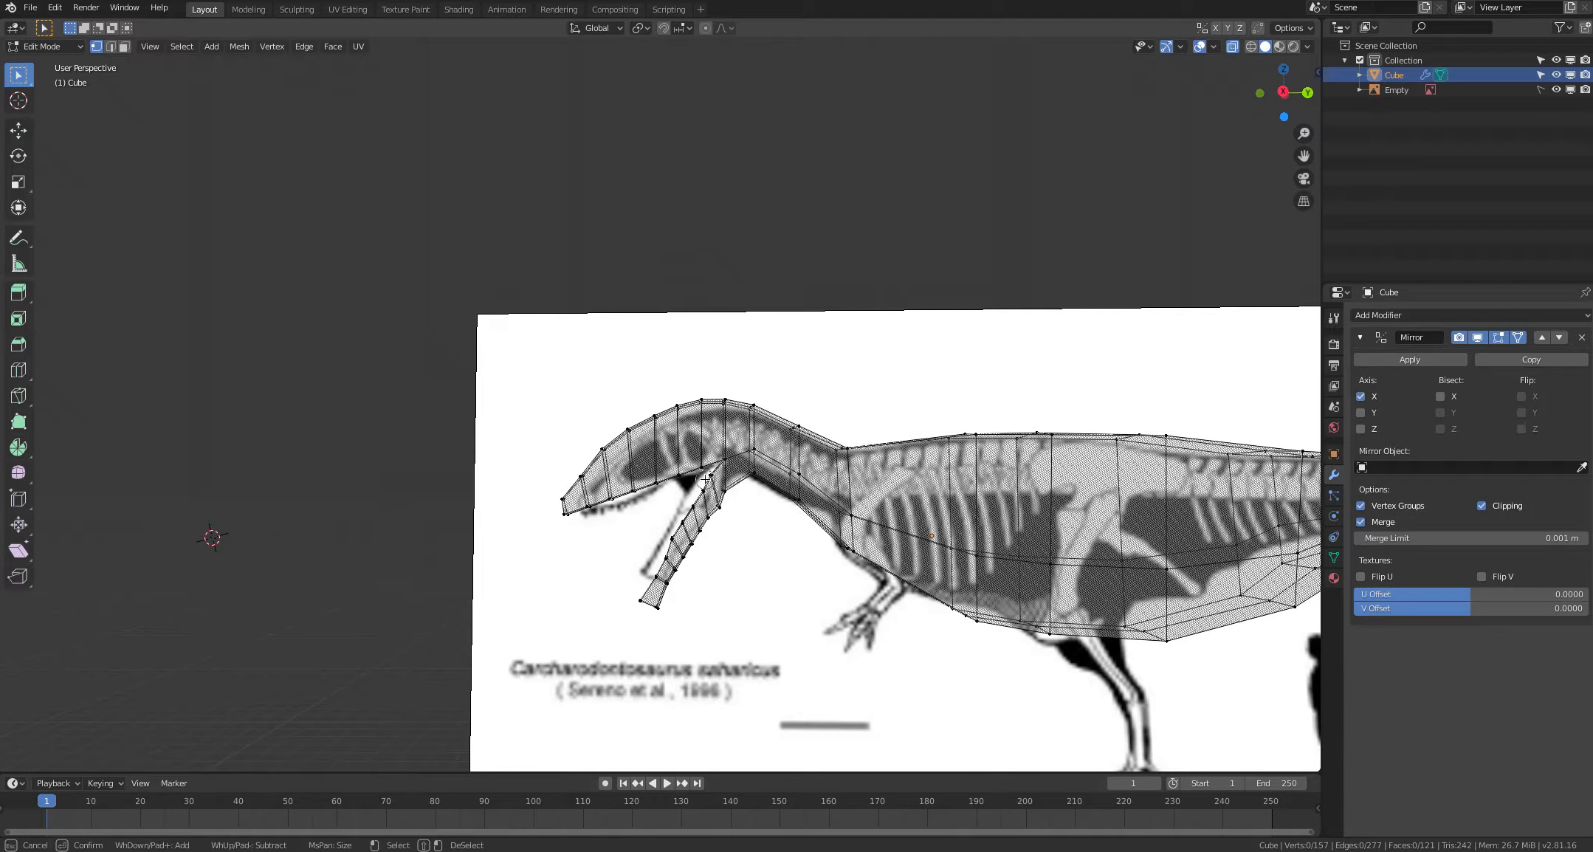
{"action": "left_click", "coordinate": [709, 477]}
{"action": "right_click", "coordinate": [720, 487]}
{"action": "key", "text": "g"}
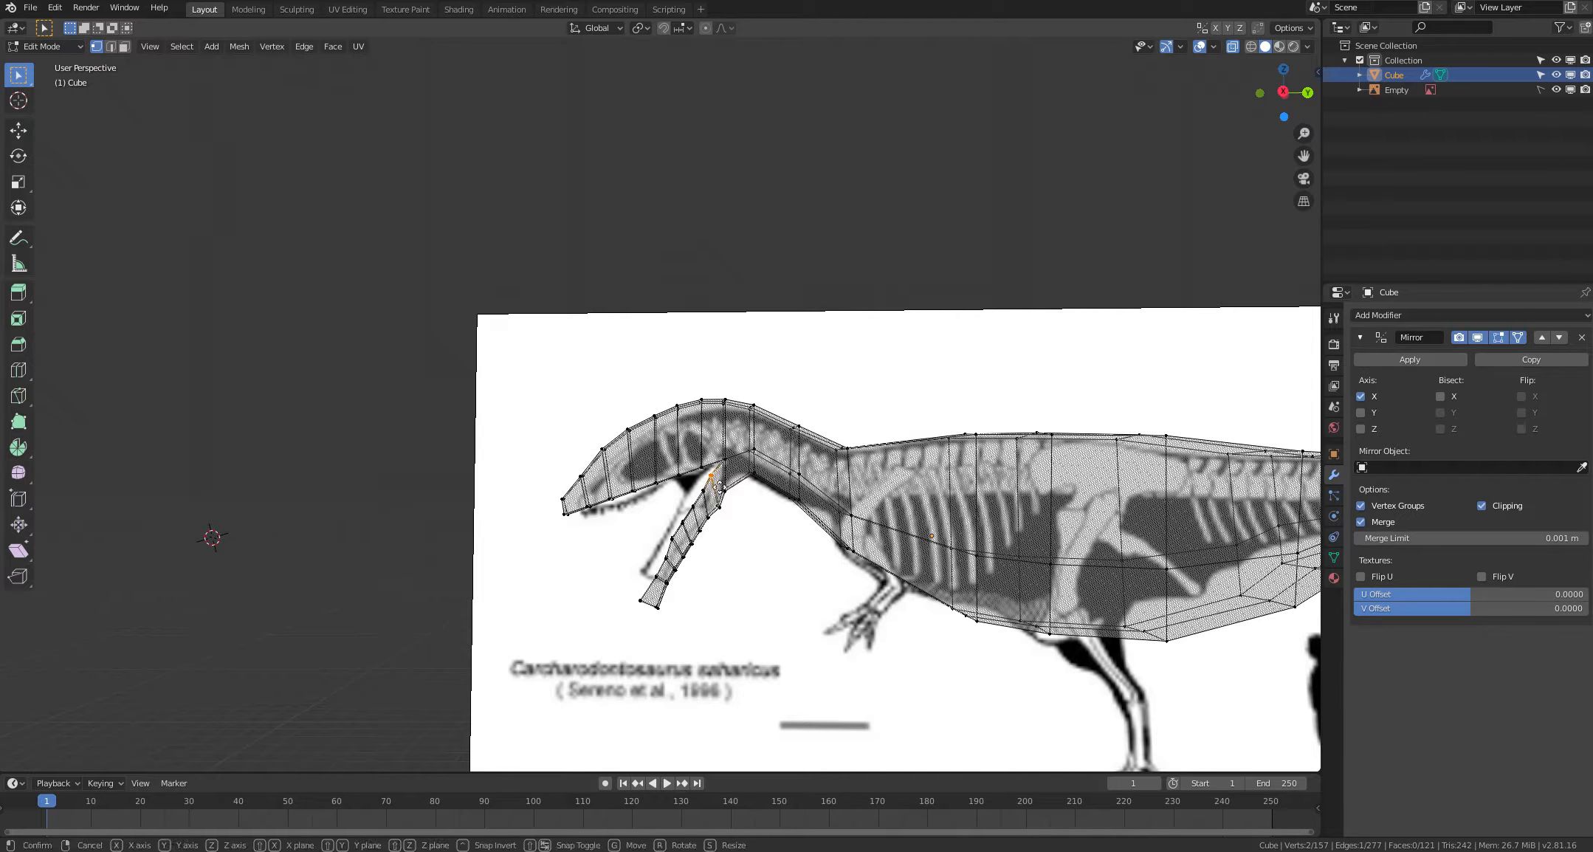
{"action": "left_click", "coordinate": [715, 483]}
{"action": "left_click", "coordinate": [644, 494]}
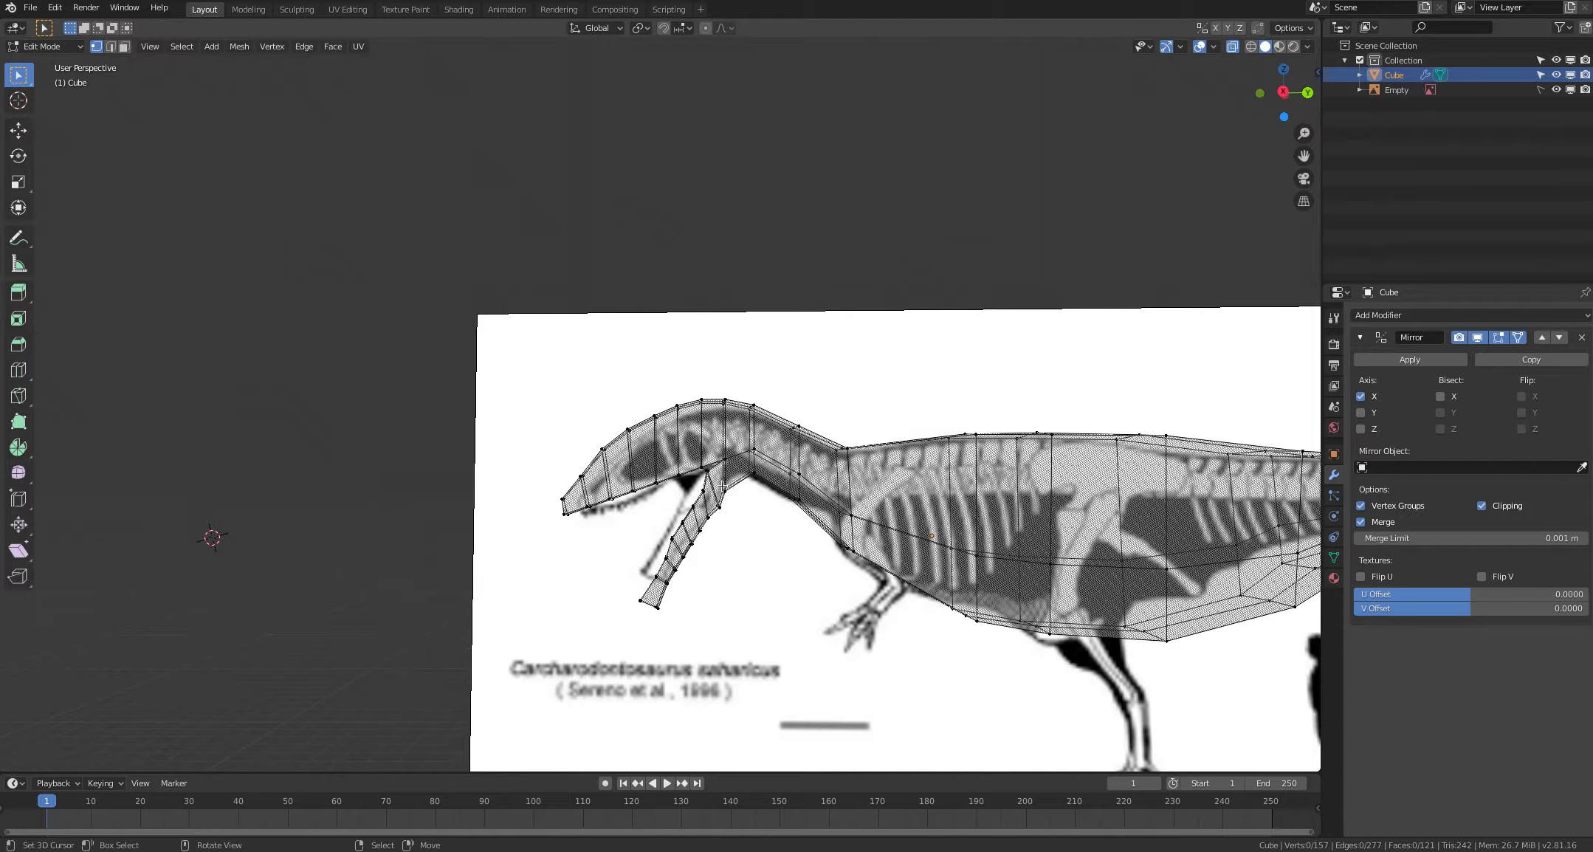
Step: Move the upper edge of the next loop cut down the lower jaw about 0.31 m forward and up
{"action": "key", "text": "c"}
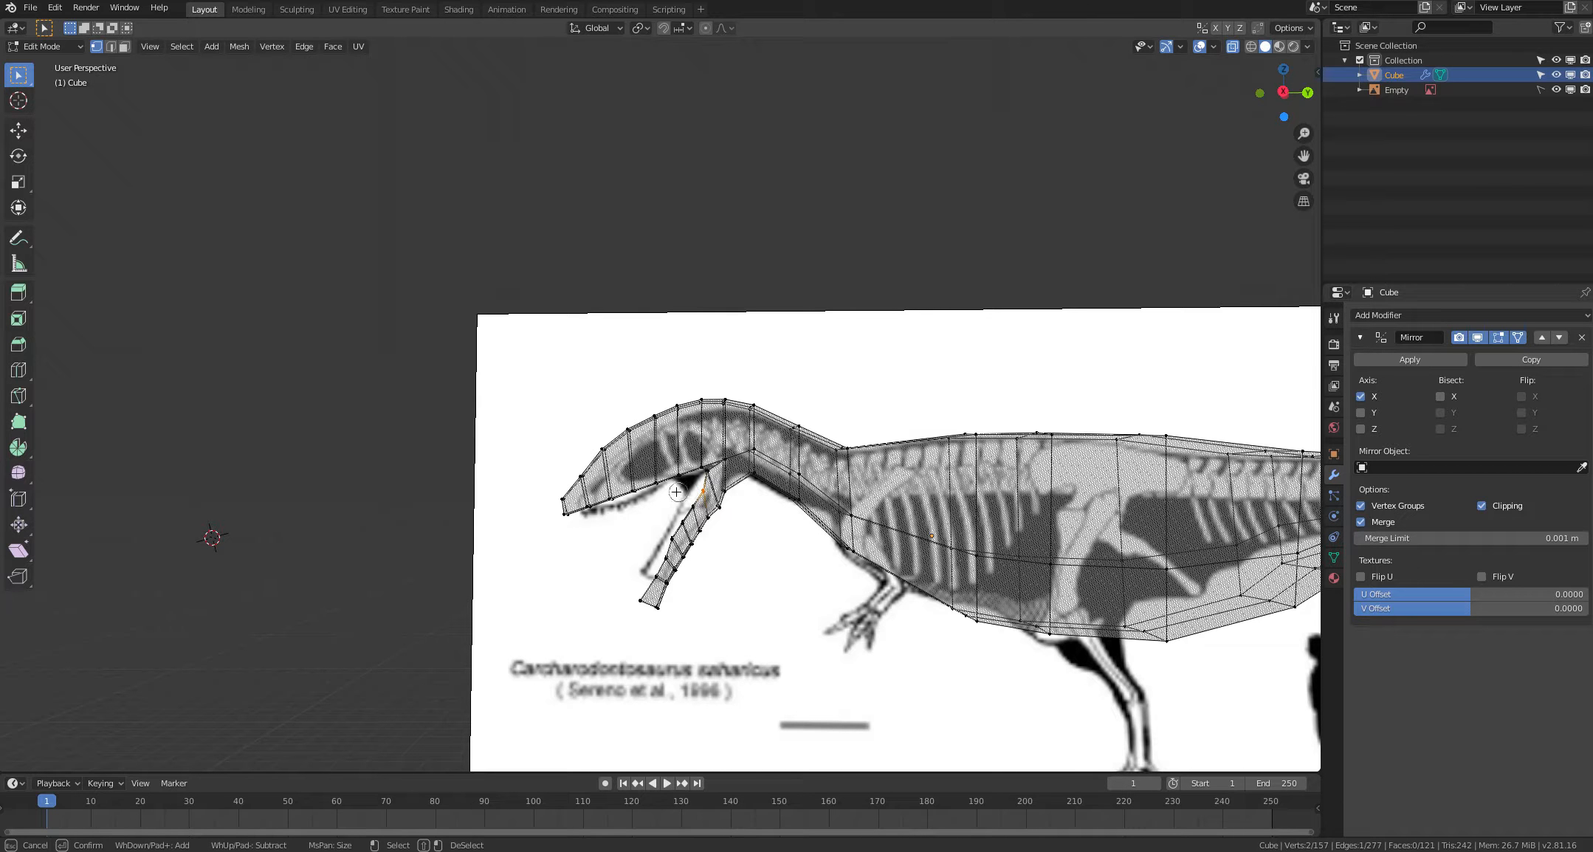
{"action": "key", "text": "Escape"}
{"action": "key", "text": "g"}
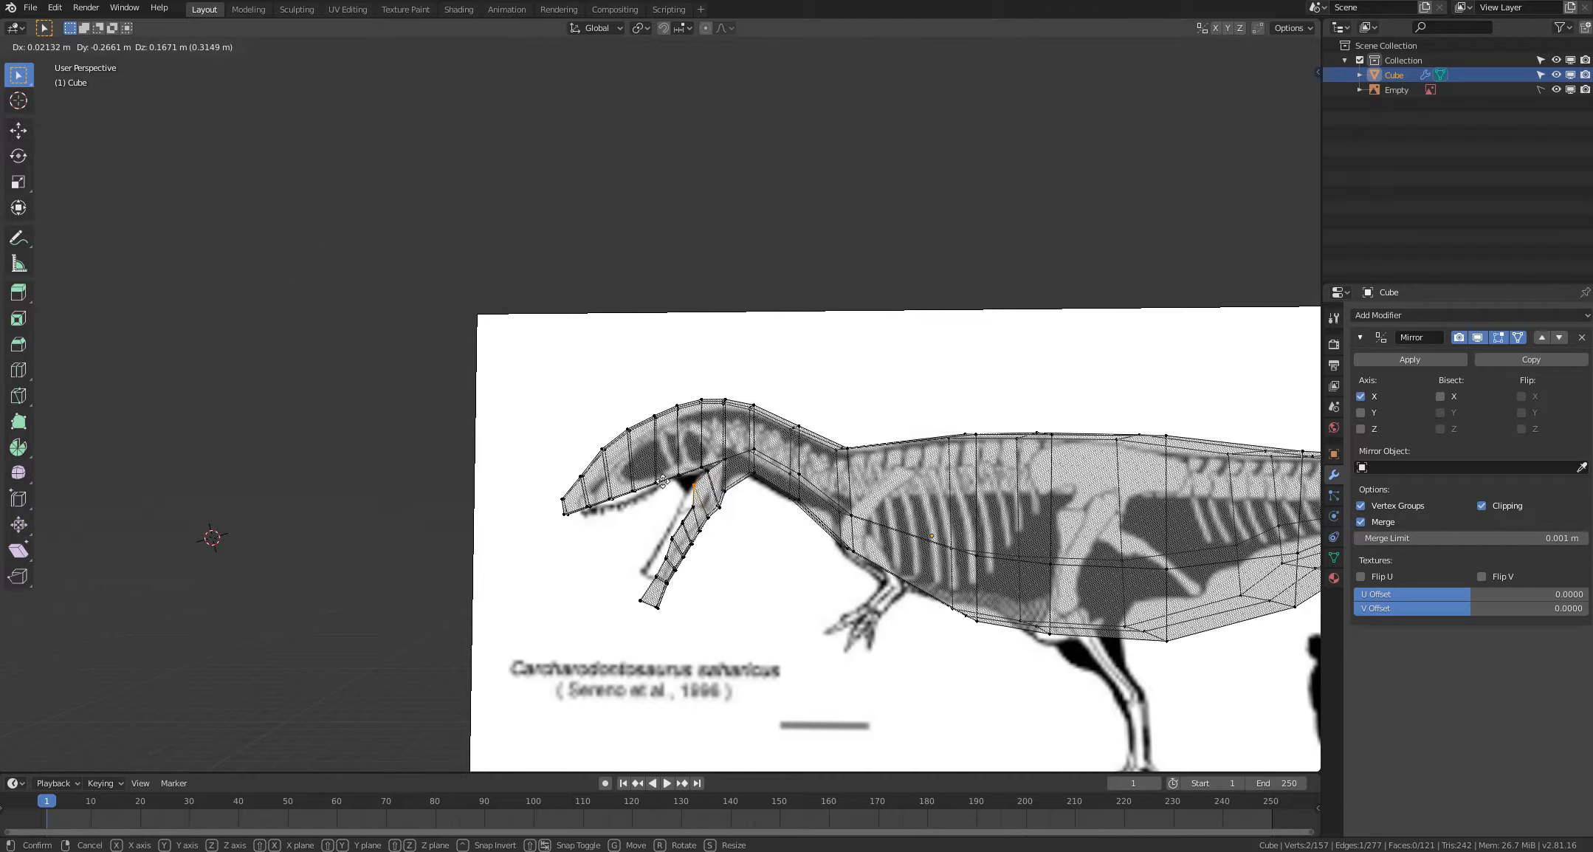
{"action": "left_click", "coordinate": [663, 481]}
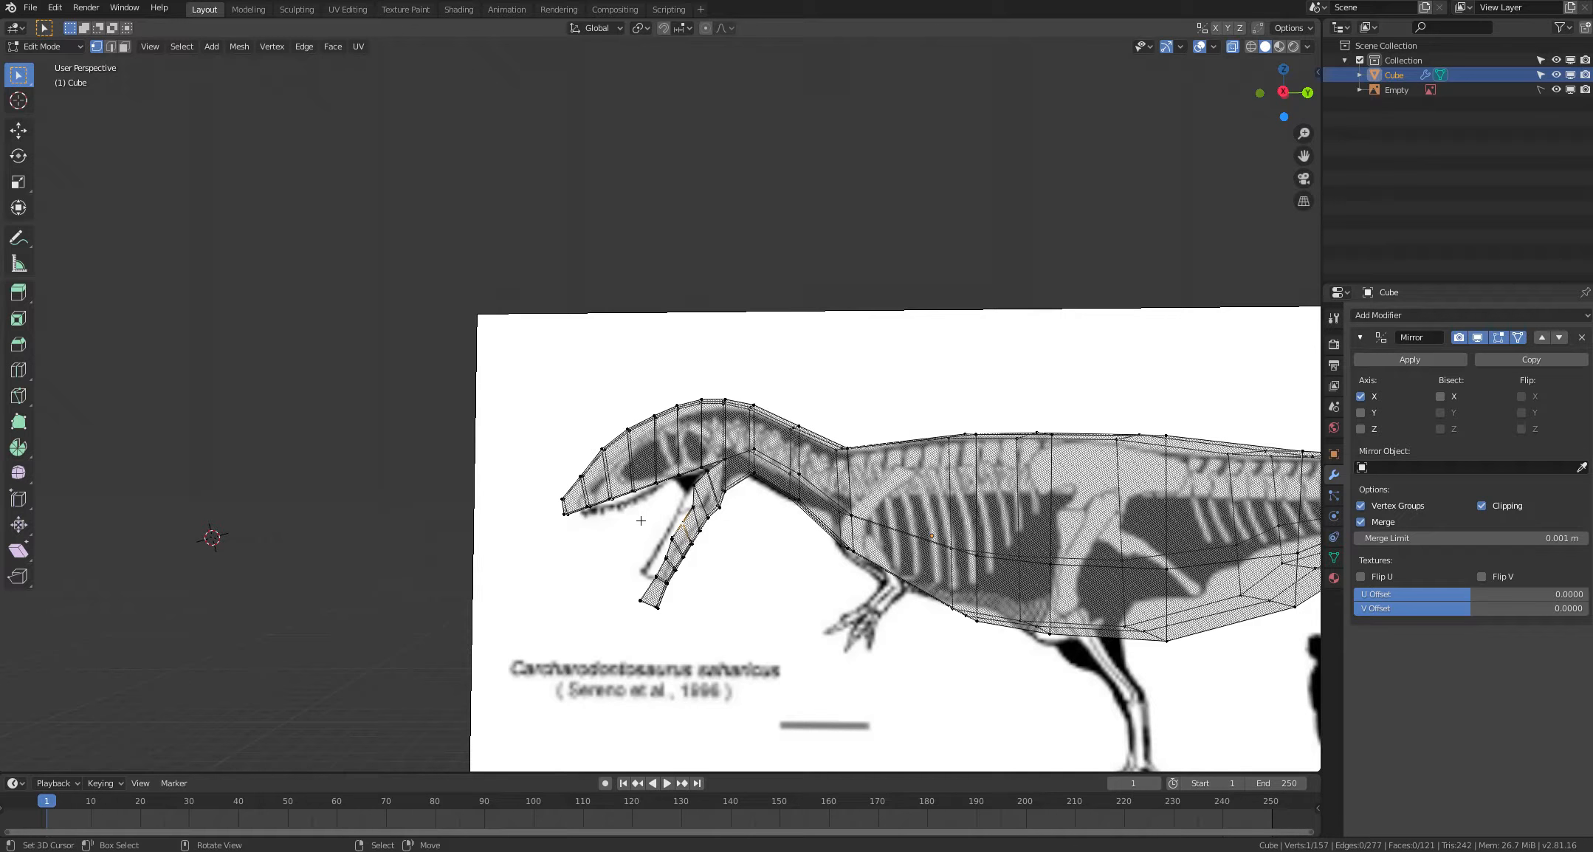
Step: Move the following upper loop-cut edge of the lower jaw about 0.24 m forward and slightly up, and deselect it
{"action": "right_click", "coordinate": [575, 535]}
{"action": "key", "text": "c"}
{"action": "left_click", "coordinate": [692, 512]}
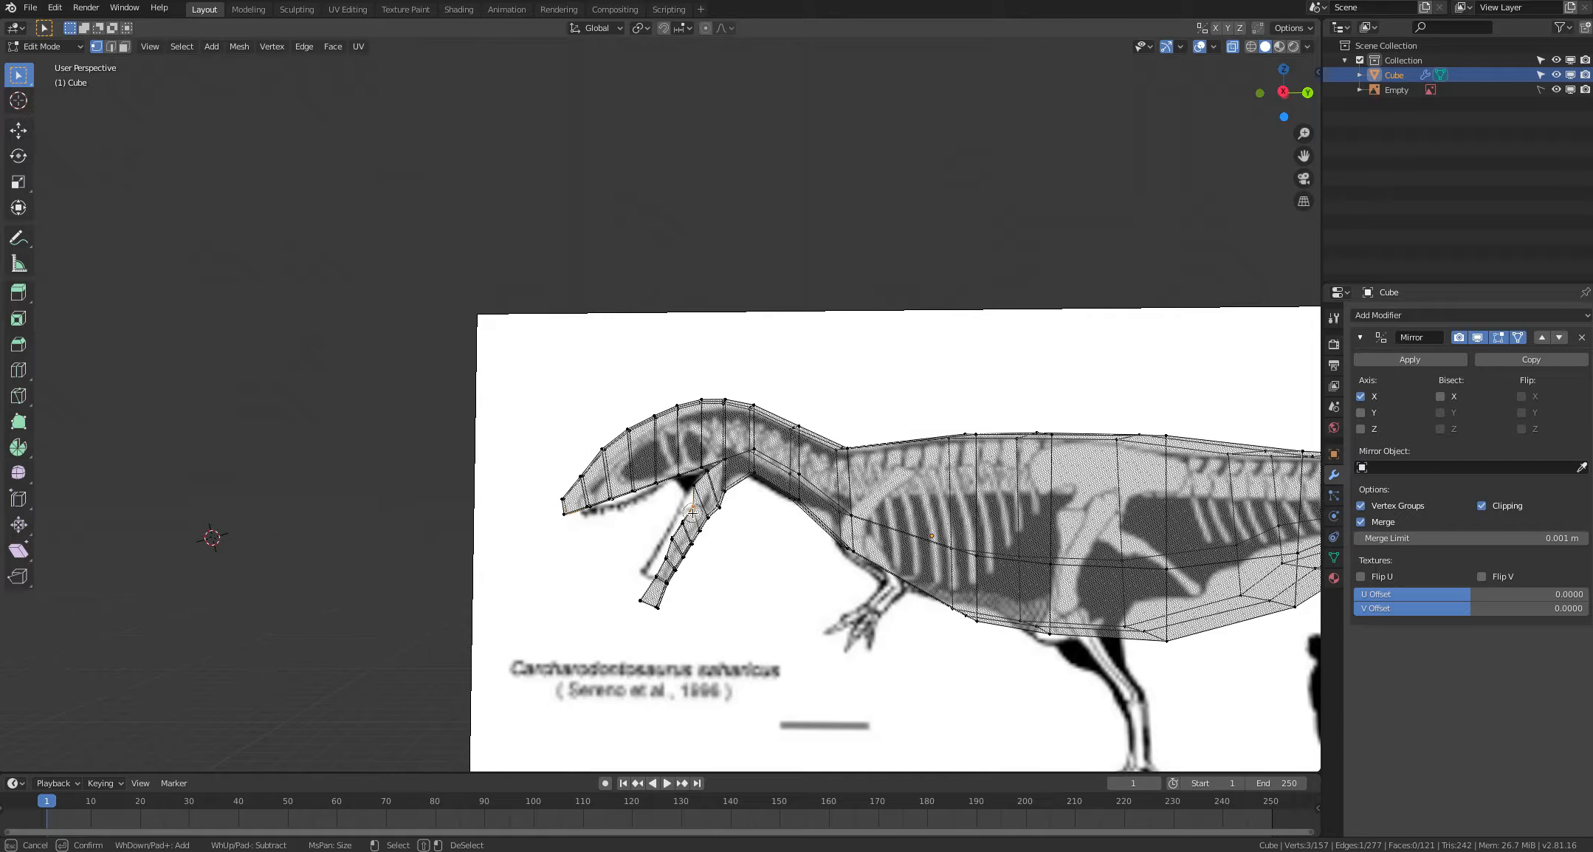
{"action": "key", "text": "Escape"}
{"action": "key", "text": "g"}
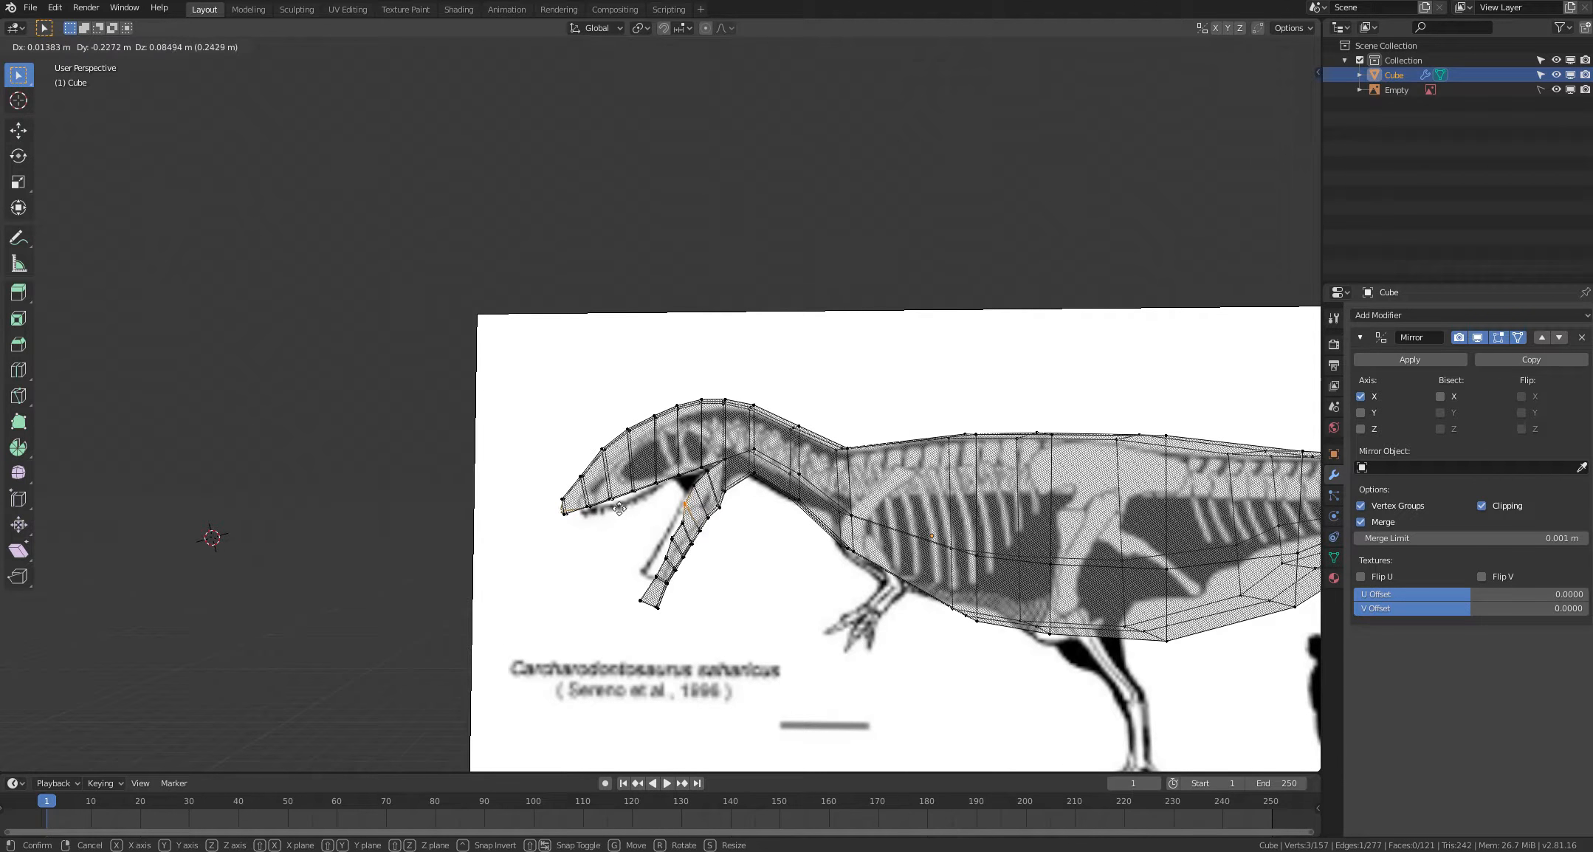
{"action": "left_click", "coordinate": [616, 508]}
{"action": "key", "text": "alt+a"}
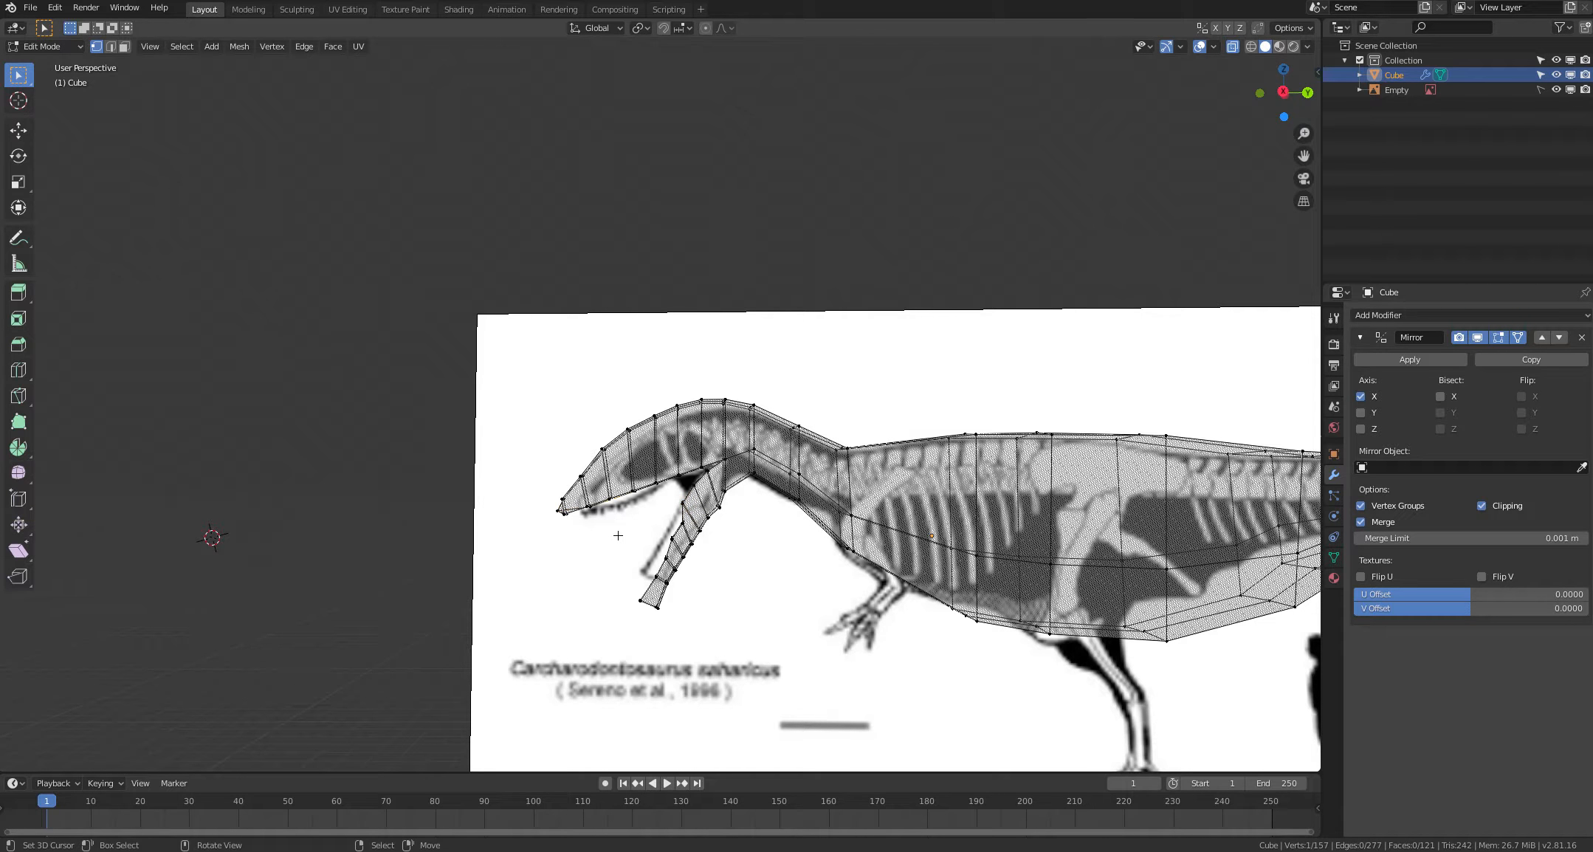
Step: Move the bottom edge of the mid-snout skull loop cut slightly down toward the teeth, and deselect it
{"action": "mouse_move", "coordinate": [617, 538]}
{"action": "middle_mouse_down"}
{"action": "mouse_move", "coordinate": [621, 501]}
{"action": "mouse_move", "coordinate": [623, 545]}
{"action": "middle_mouse_up"}
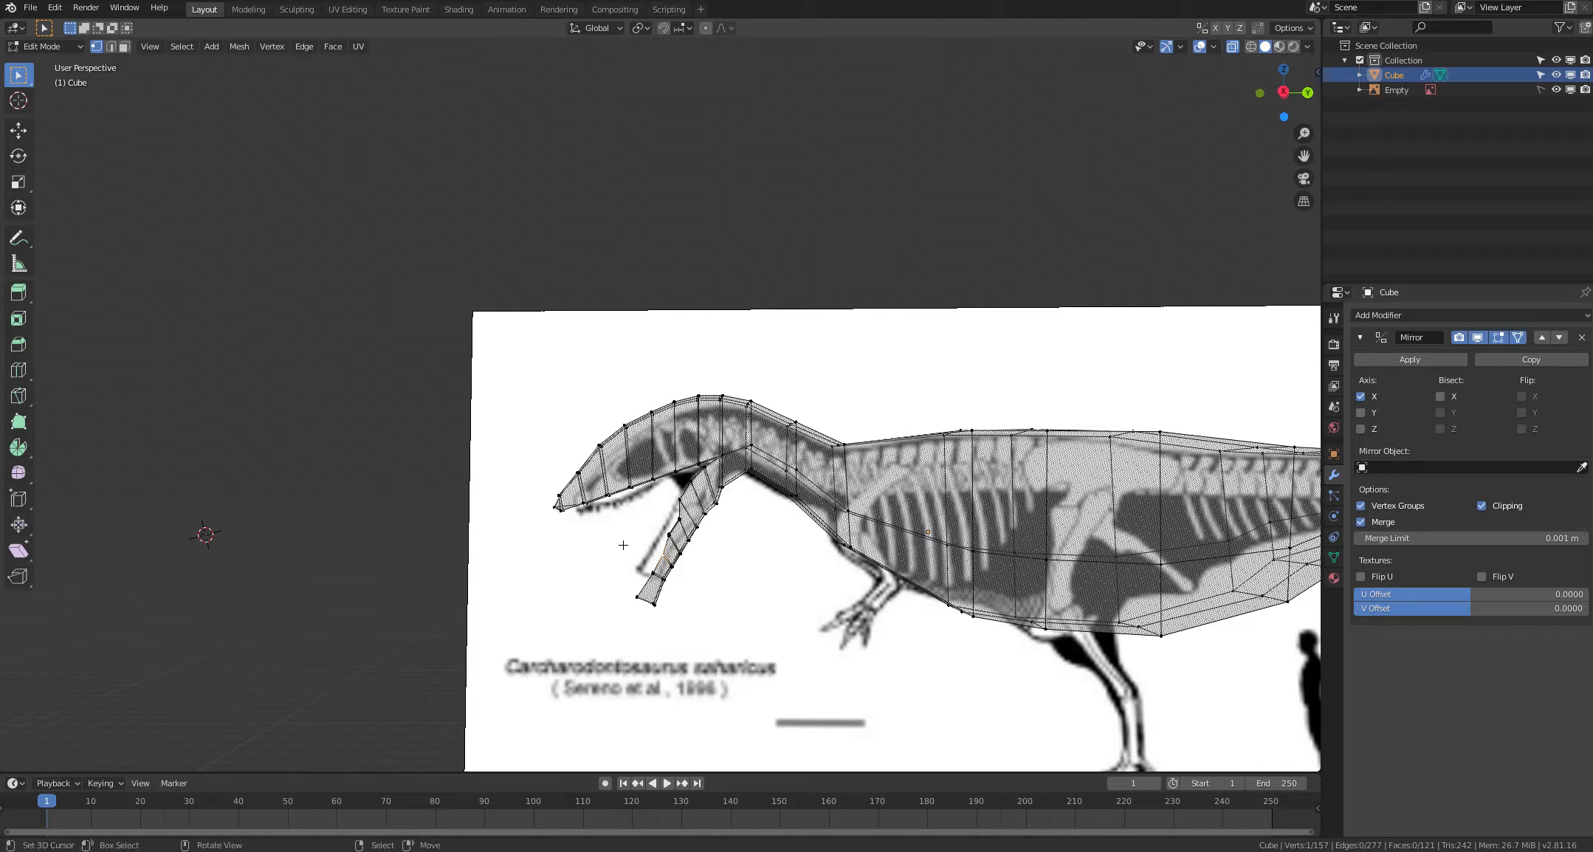
{"action": "right_click", "coordinate": [627, 490], "text": "shift"}
{"action": "right_click", "coordinate": [628, 490], "text": "shift"}
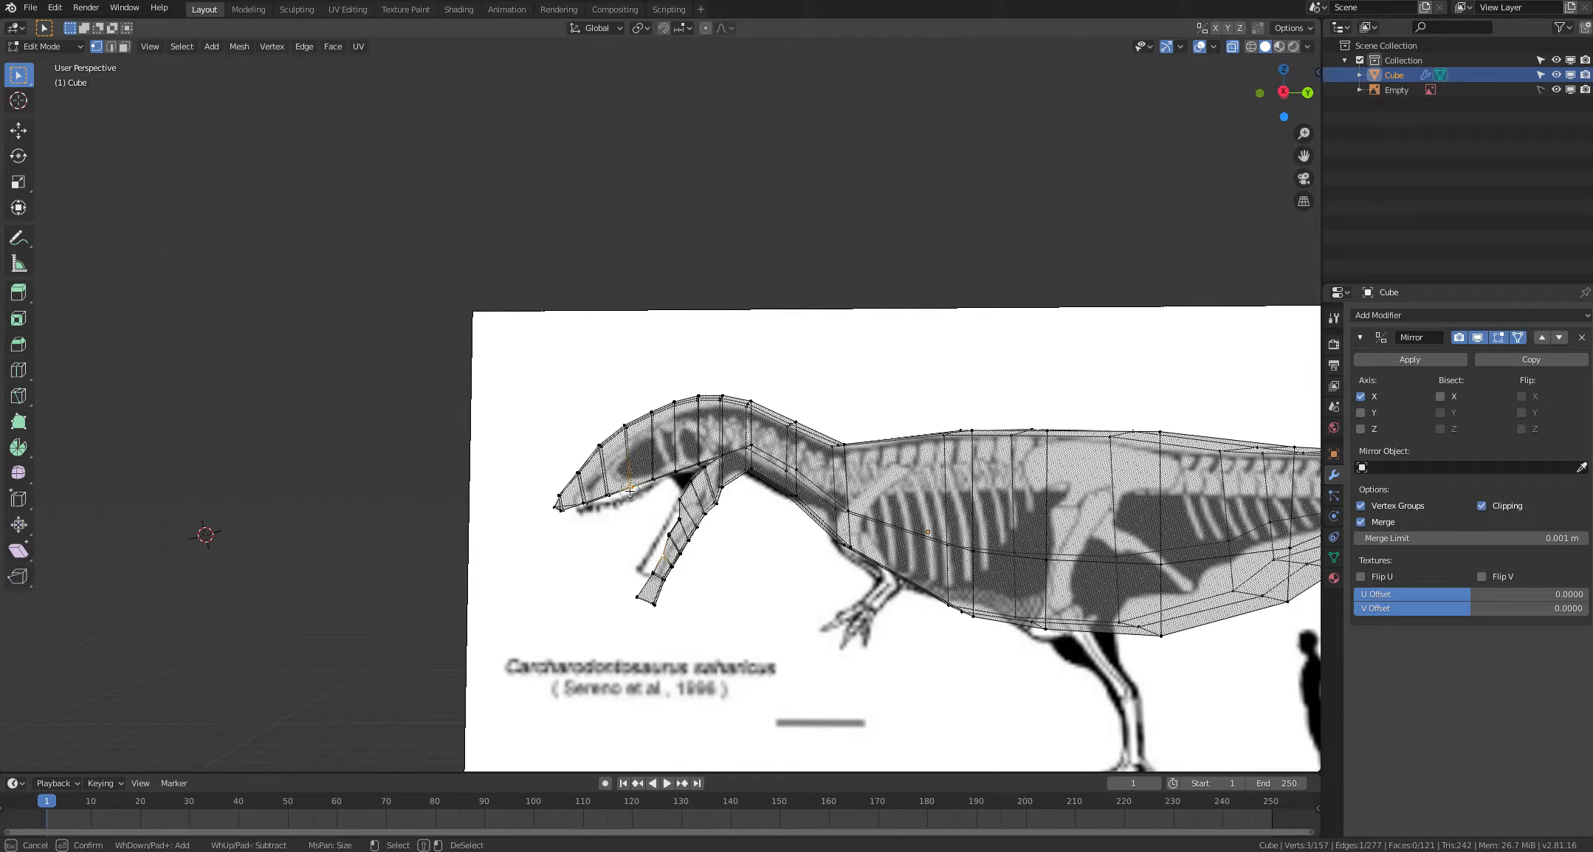
{"action": "key", "text": "g"}
{"action": "left_click", "coordinate": [625, 529]}
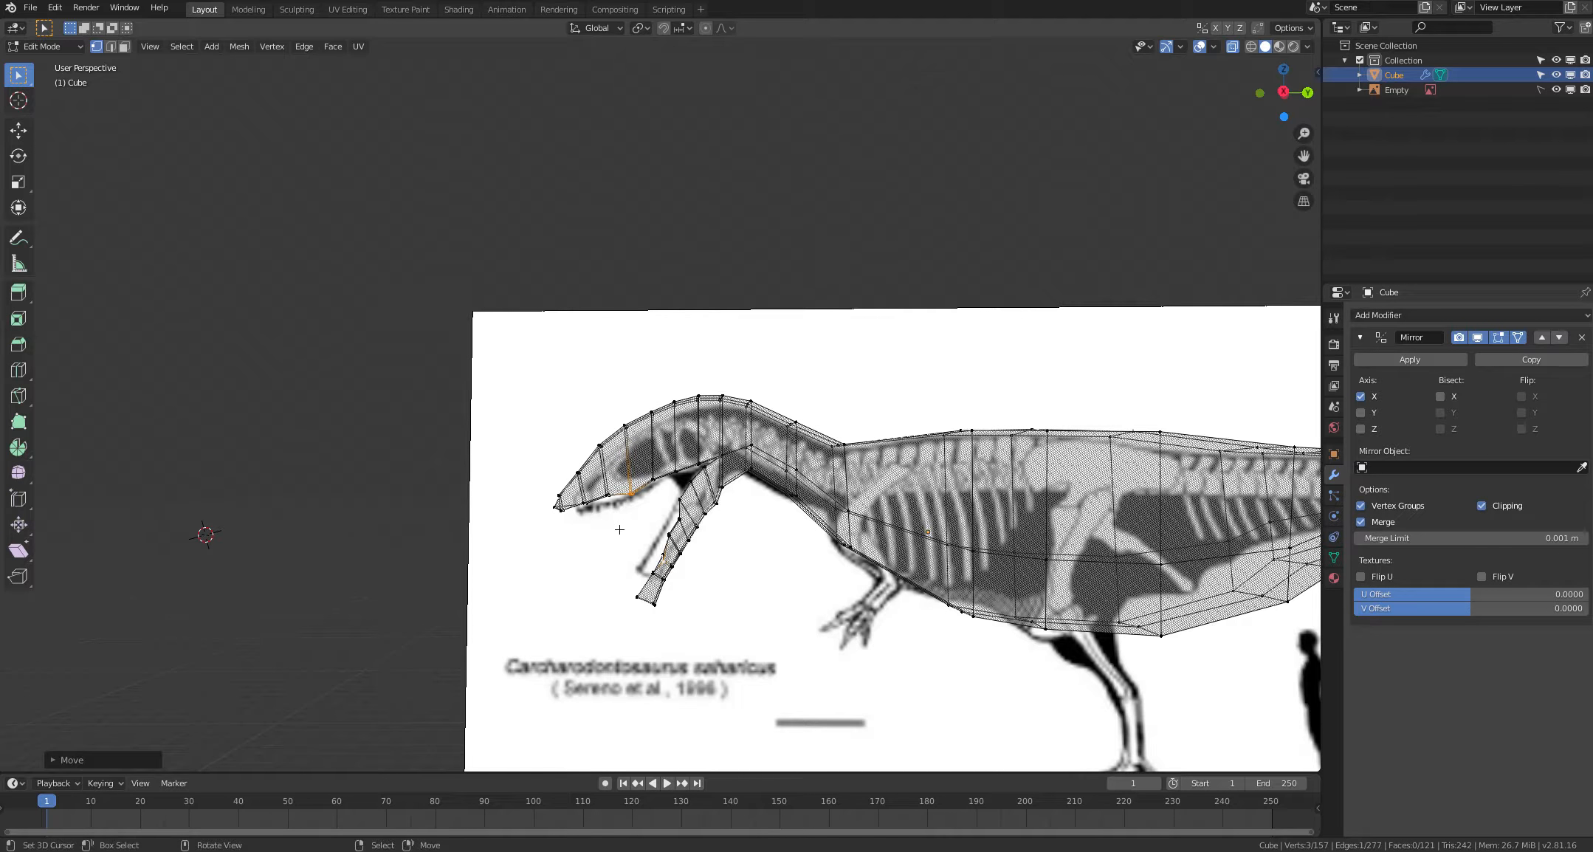
{"action": "right_click", "coordinate": [605, 527]}
{"action": "right_click", "coordinate": [587, 566]}
Step: Move the bottom edge of the next skull loop cut toward the snout tip about 0.19 m down, and deselect it
{"action": "key", "text": "c"}
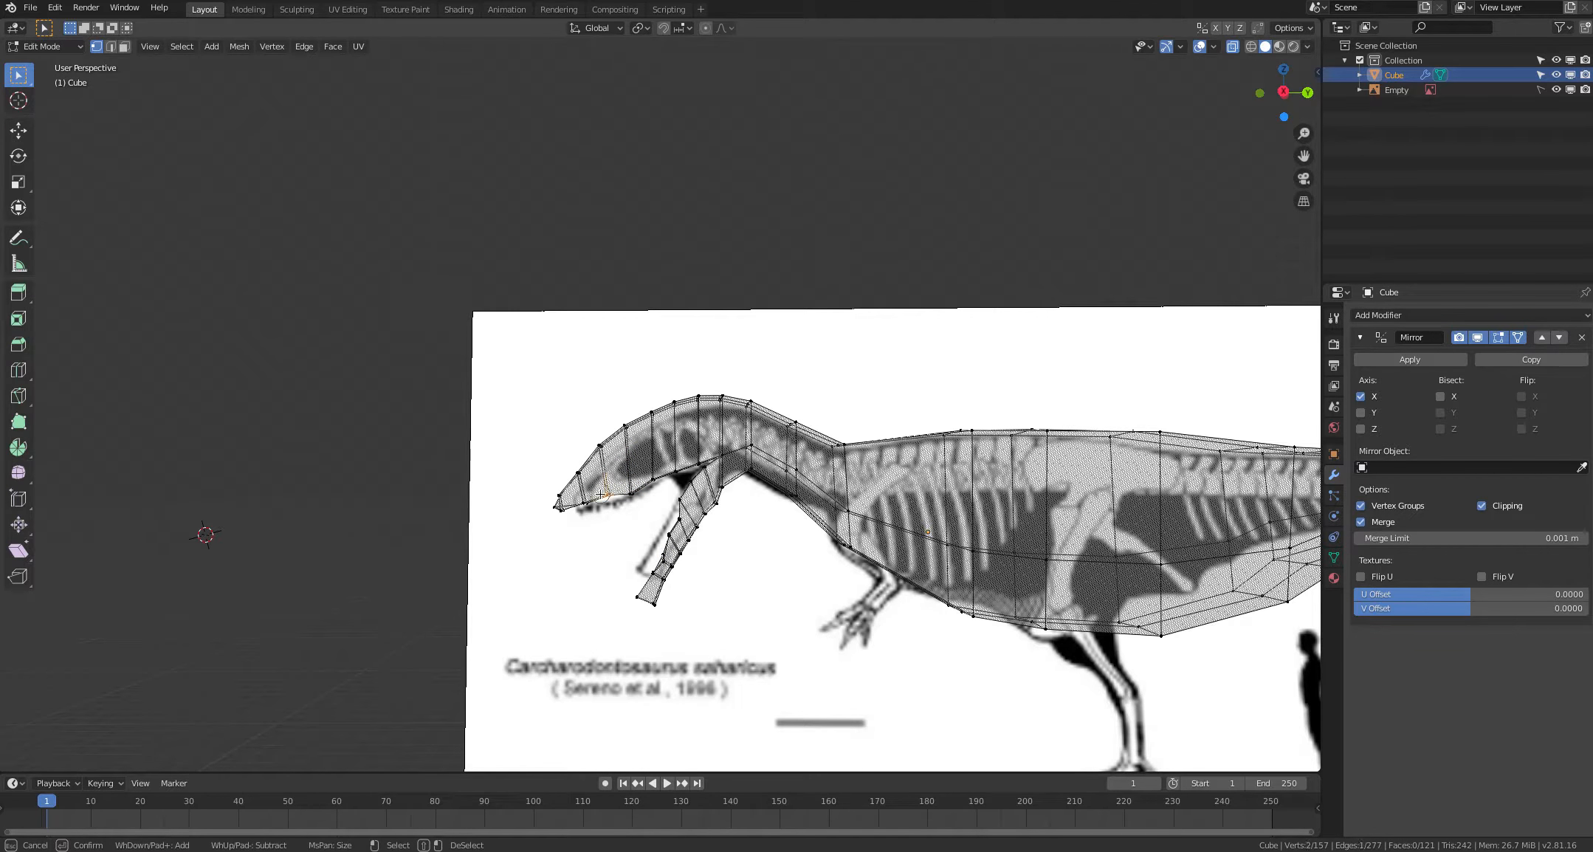
{"action": "left_click", "coordinate": [605, 484]}
{"action": "right_click", "coordinate": [594, 546]}
{"action": "key", "text": "g"}
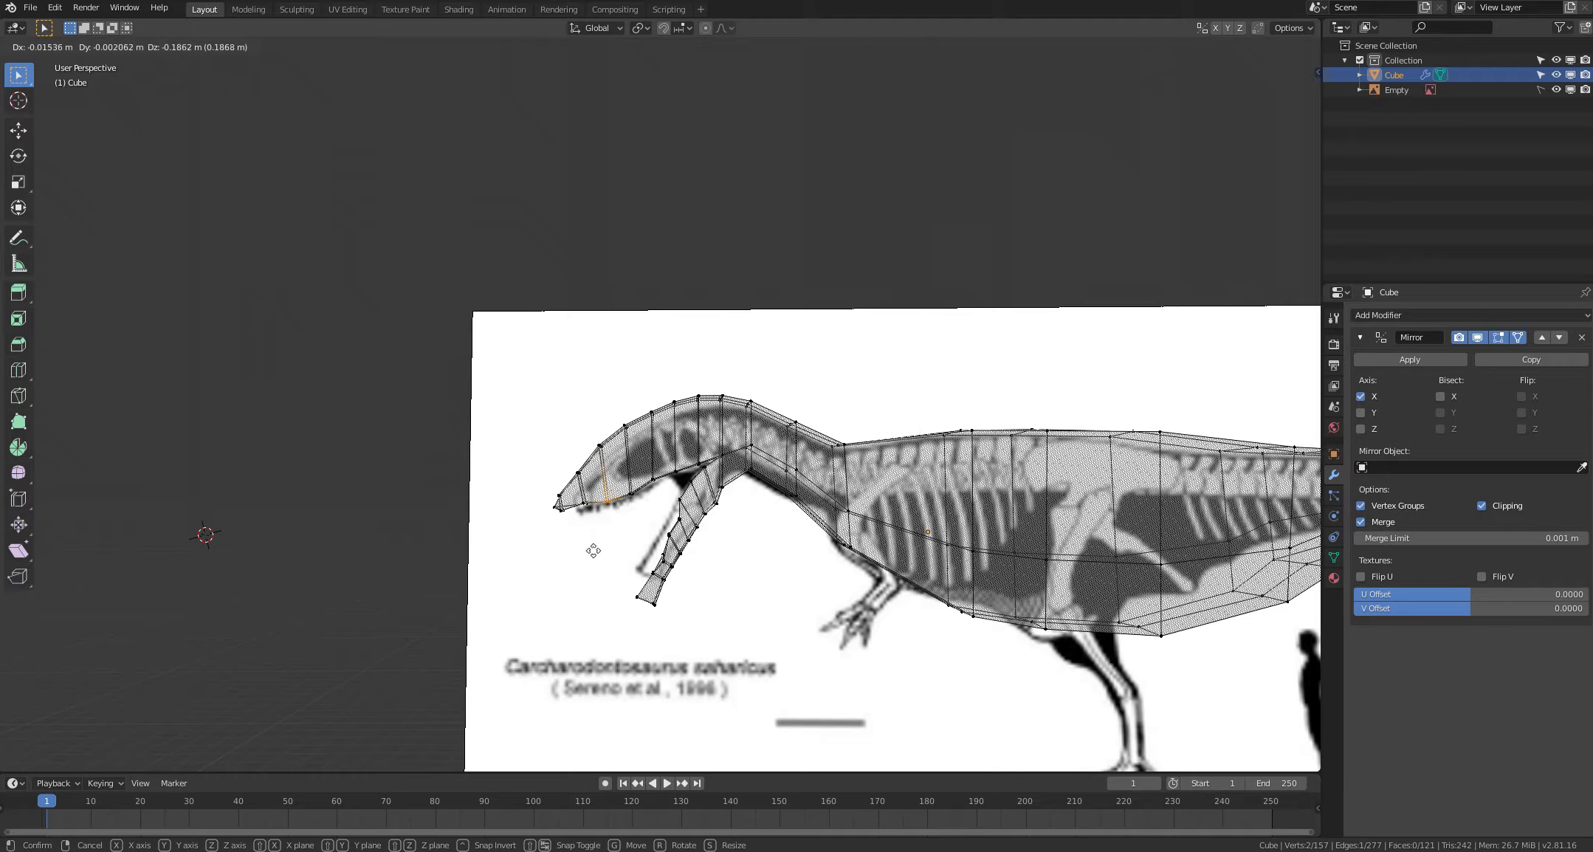
{"action": "left_click", "coordinate": [592, 550]}
{"action": "left_click", "coordinate": [583, 551]}
{"action": "left_click", "coordinate": [561, 582]}
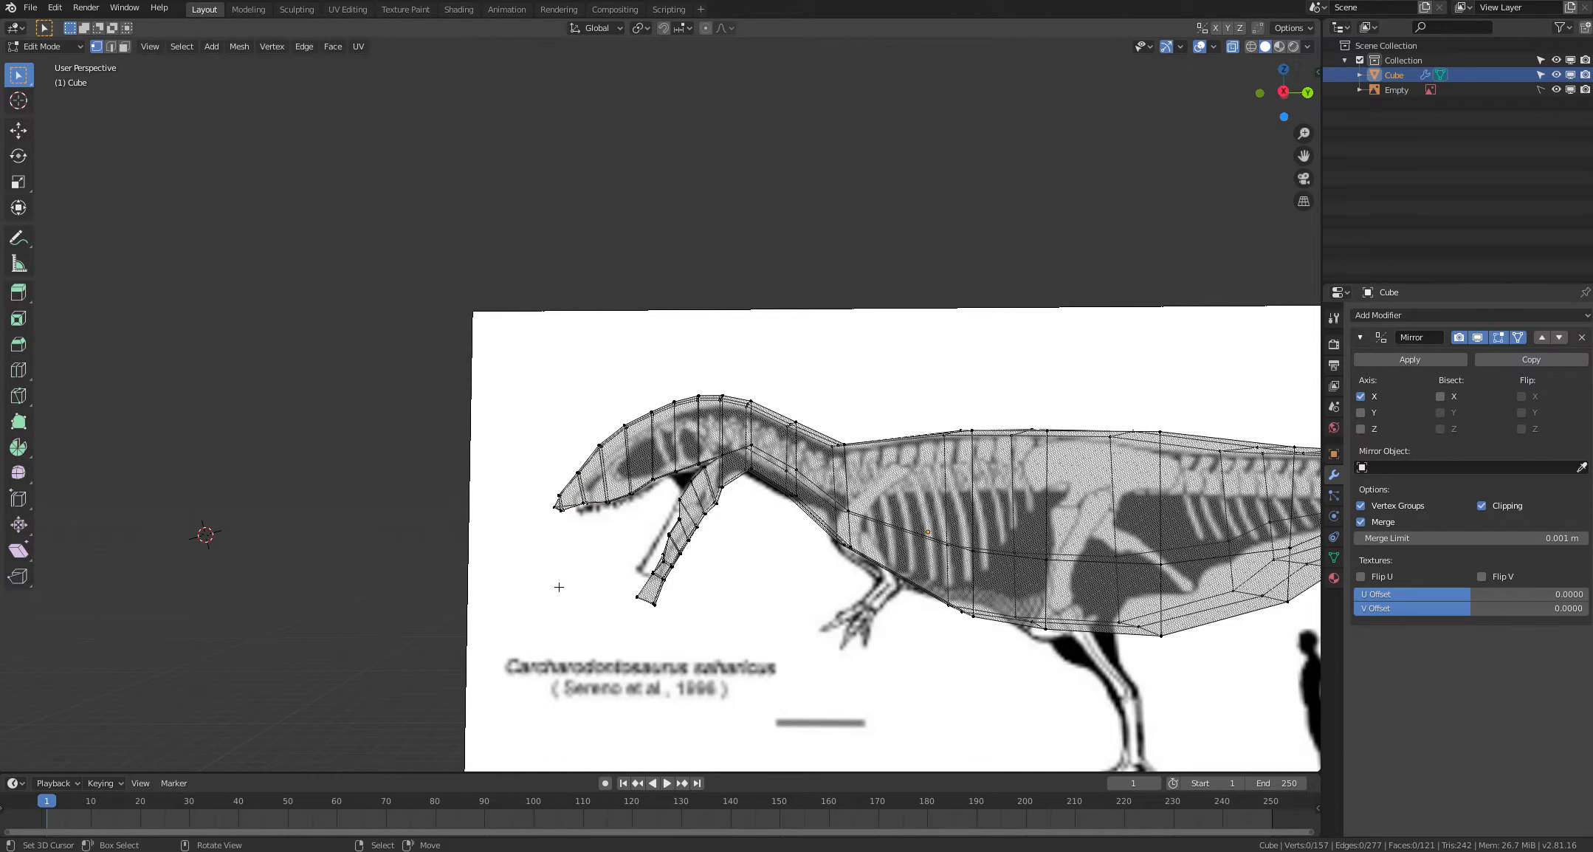
Step: Move the bottom edge of the skull loop cut just behind the snout tip about 0.12 m down
{"action": "middle_click_drag", "start_coordinate": [559, 585], "coordinate": [665, 545], "text": "shift"}
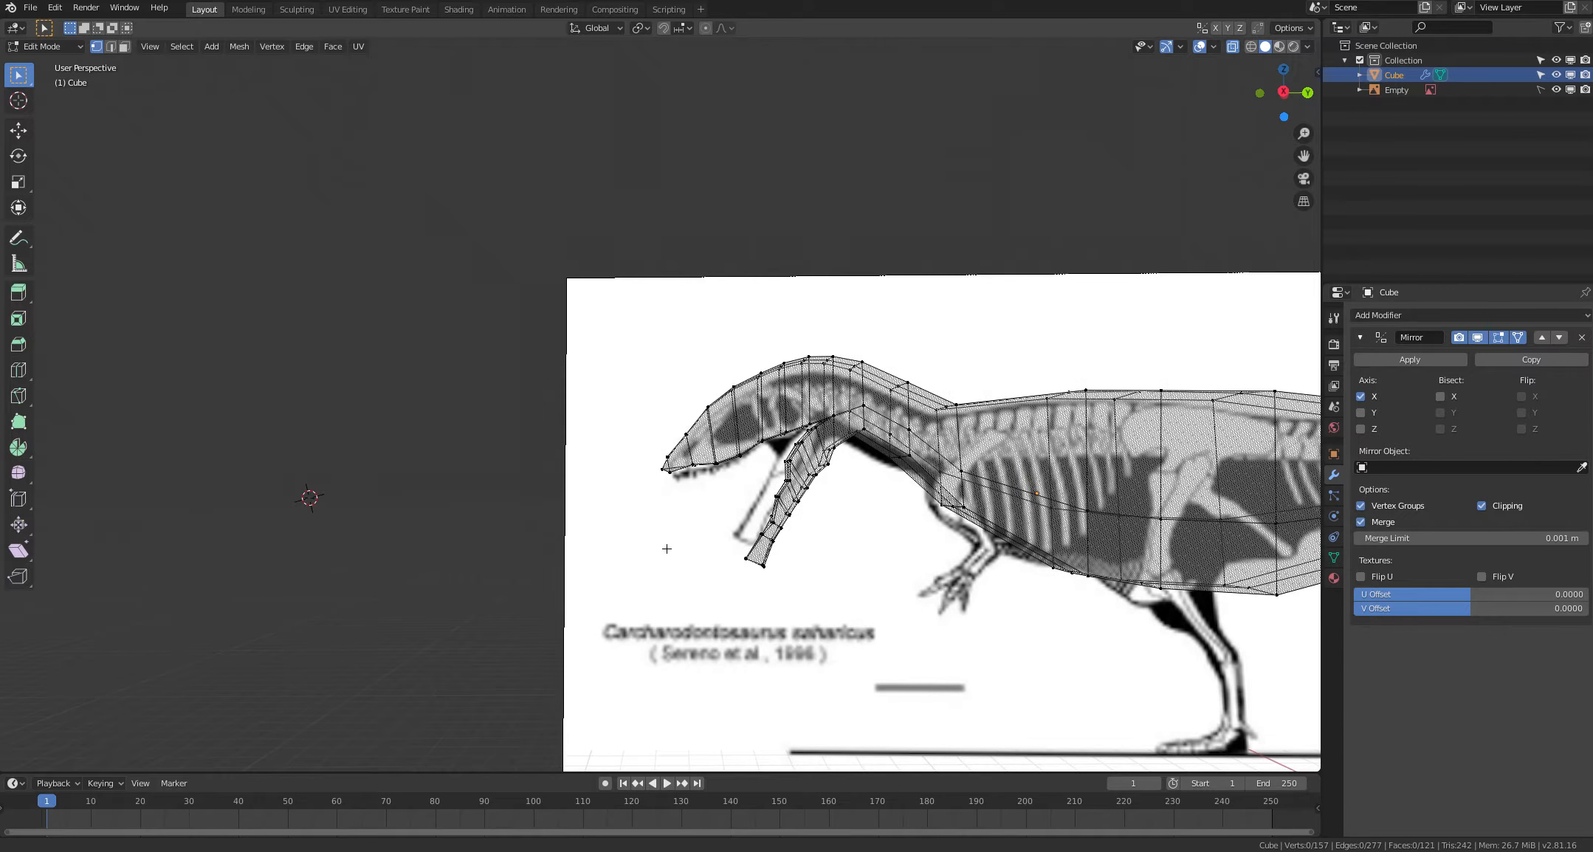
{"action": "left_click", "coordinate": [692, 464]}
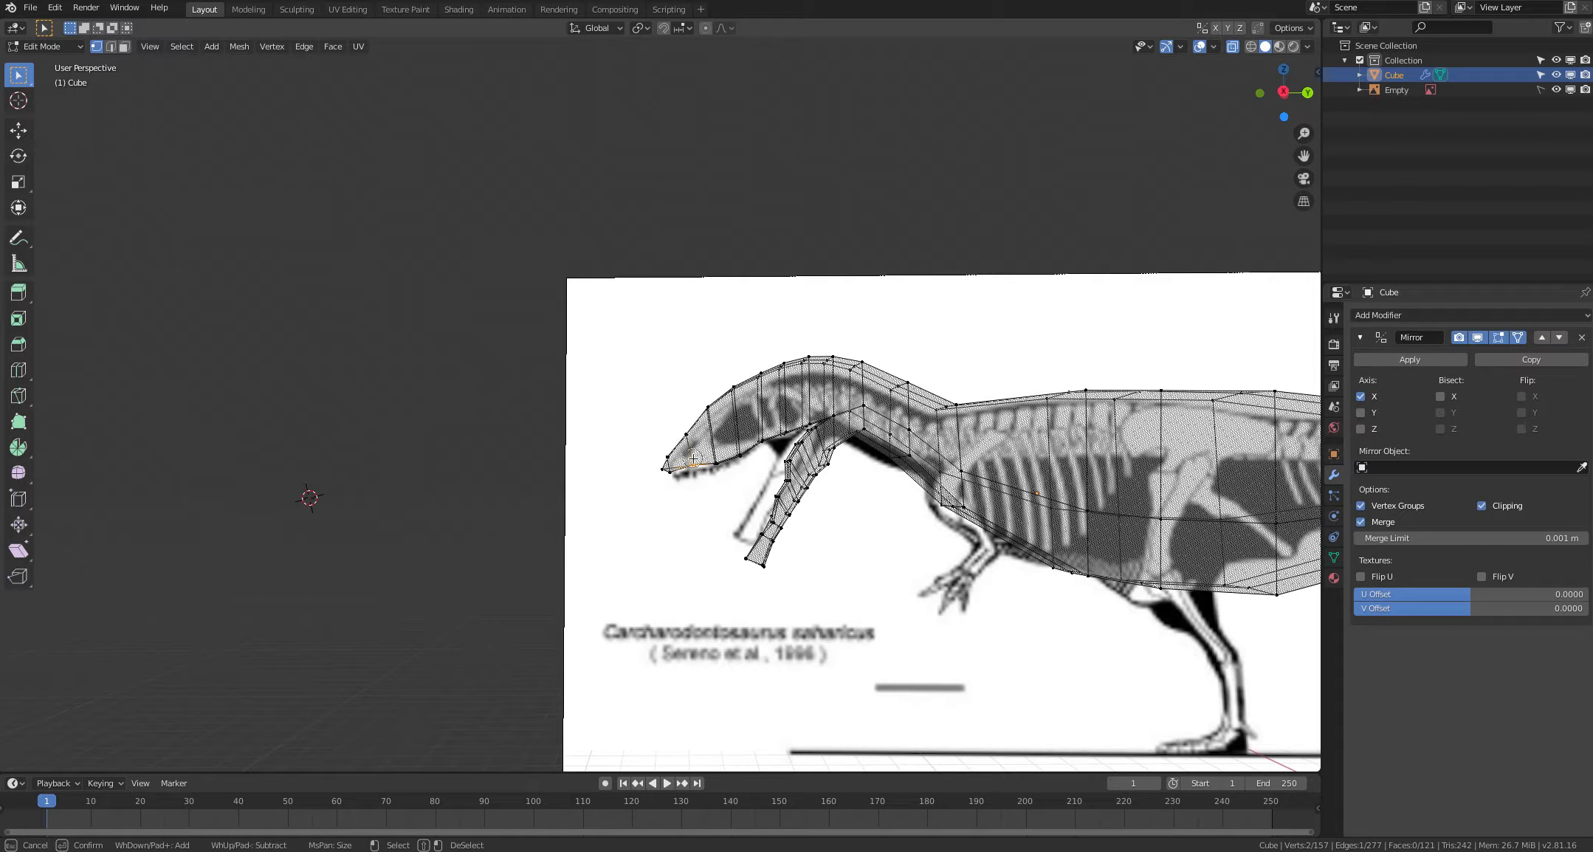
{"action": "key", "text": "g"}
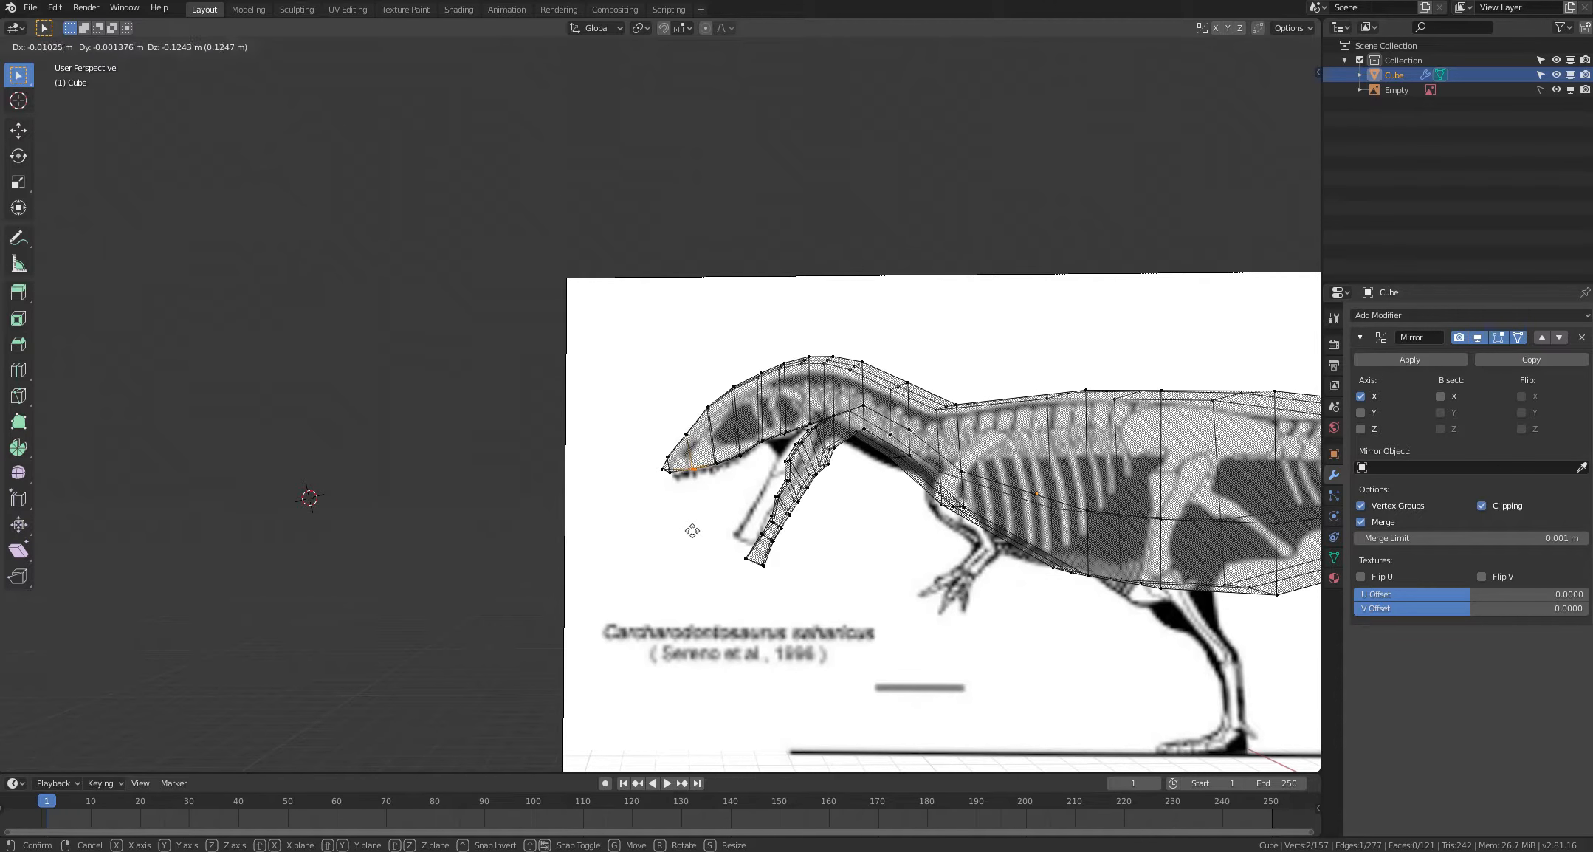
{"action": "left_click", "coordinate": [692, 531]}
Step: Nudge the lower edge at the very tip of the snout slightly down toward the teeth, and deselect it
{"action": "middle_click_drag", "start_coordinate": [668, 509], "coordinate": [683, 508], "text": "shift"}
{"action": "left_click", "coordinate": [678, 468]}
{"action": "key", "text": "g"}
{"action": "left_click", "coordinate": [679, 501]}
{"action": "key", "text": "c"}
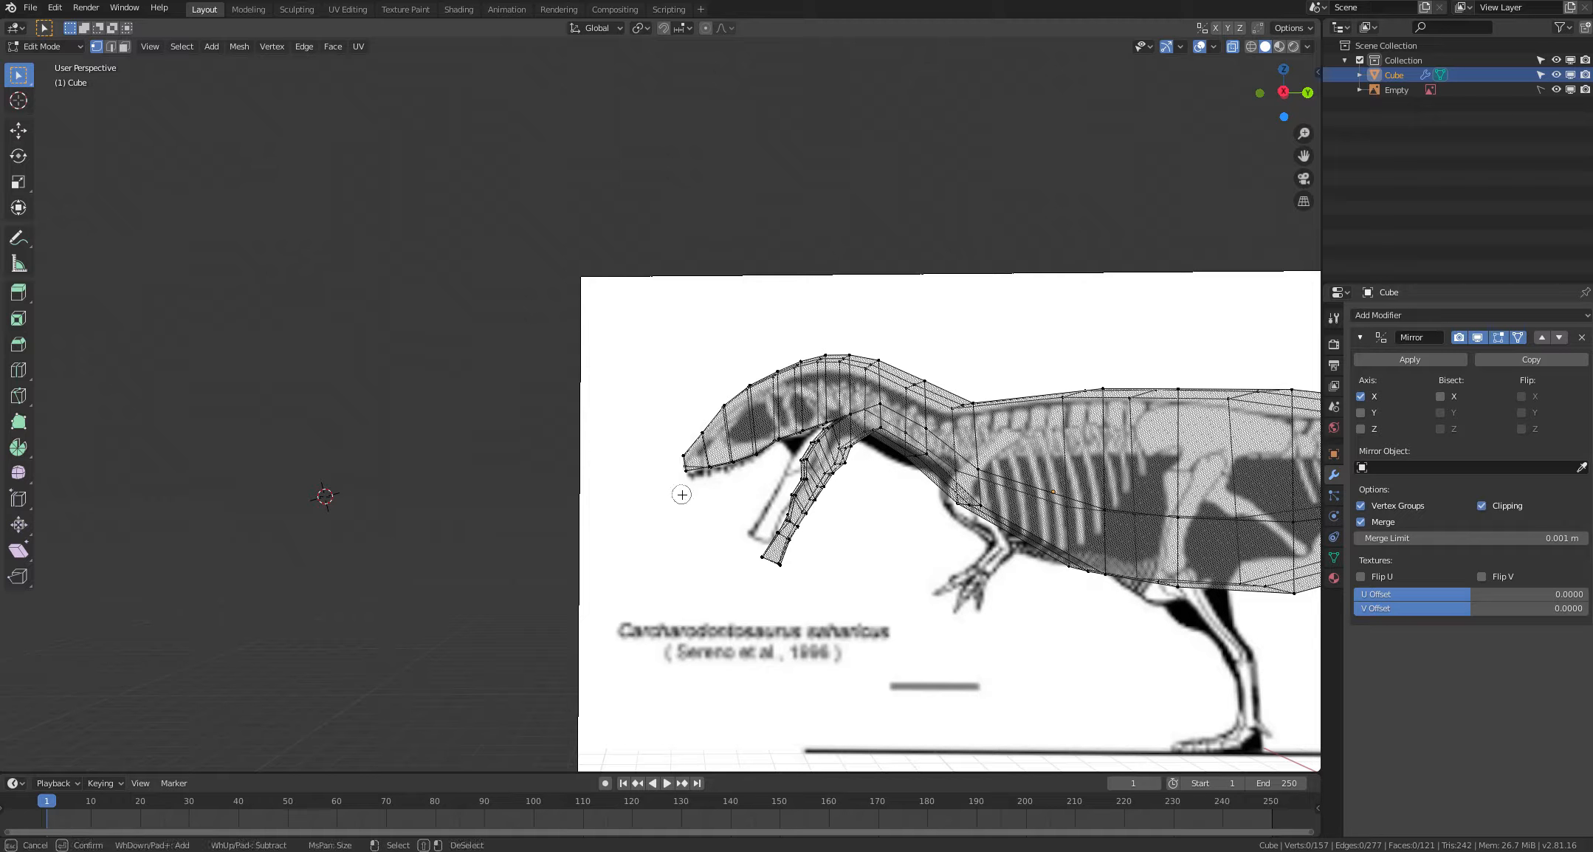
{"action": "left_click", "coordinate": [687, 471]}
{"action": "key", "text": "Escape"}
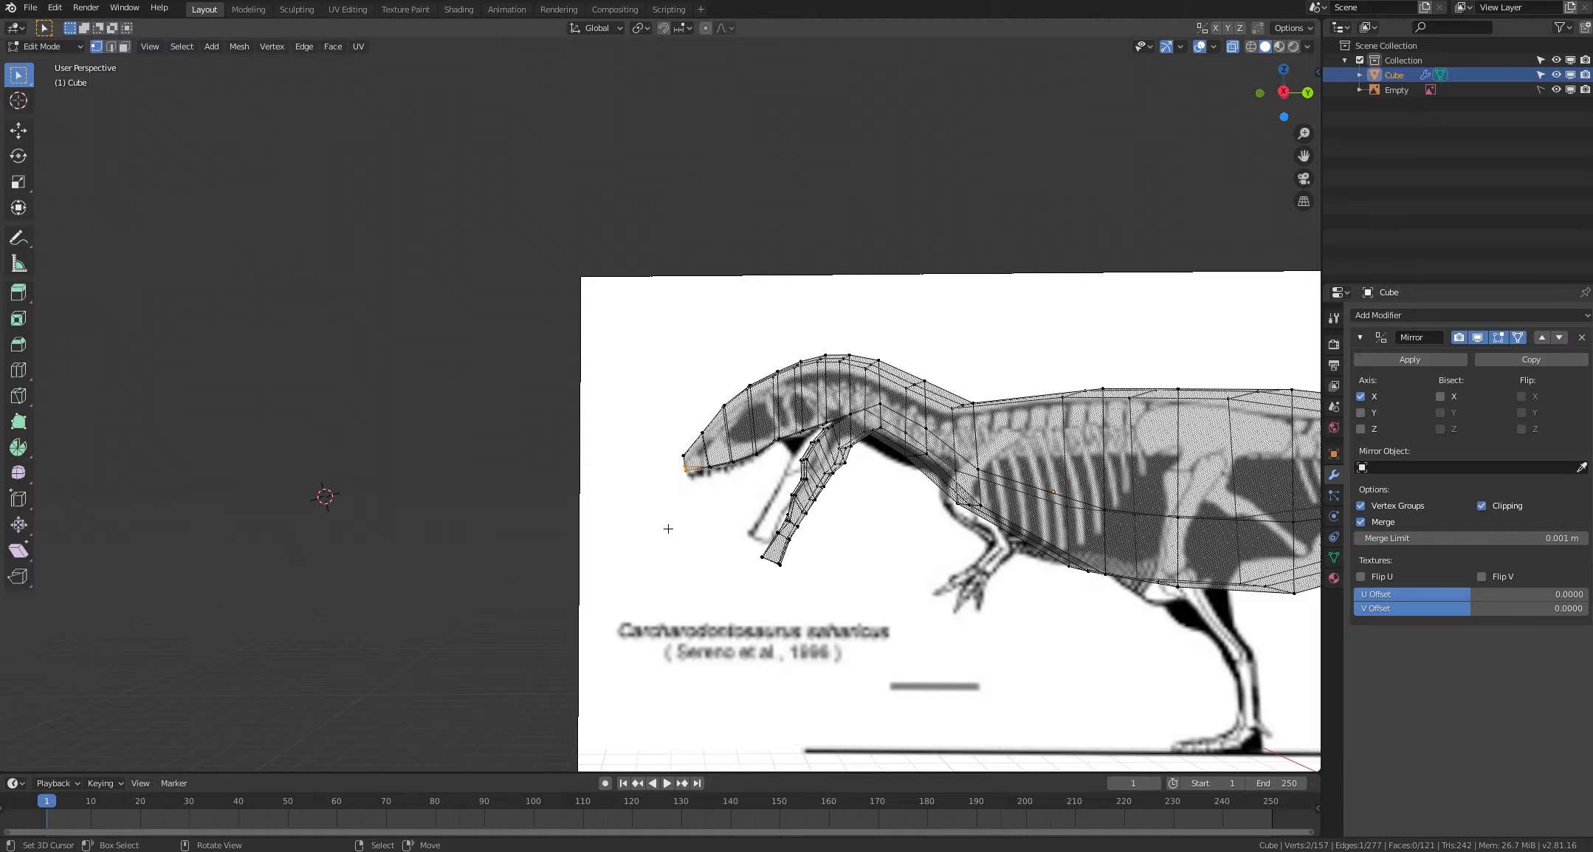
{"action": "left_click", "coordinate": [671, 543]}
Step: Move the bottom edge of the second skull loop cut behind the snout tip slightly toward the tooth line, and deselect it
{"action": "mouse_move", "coordinate": [670, 544]}
{"action": "middle_mouse_down", "text": "shift"}
{"action": "mouse_move", "coordinate": [631, 547]}
{"action": "mouse_move", "coordinate": [667, 513]}
{"action": "middle_mouse_up", "text": "shift"}
{"action": "key", "text": "c"}
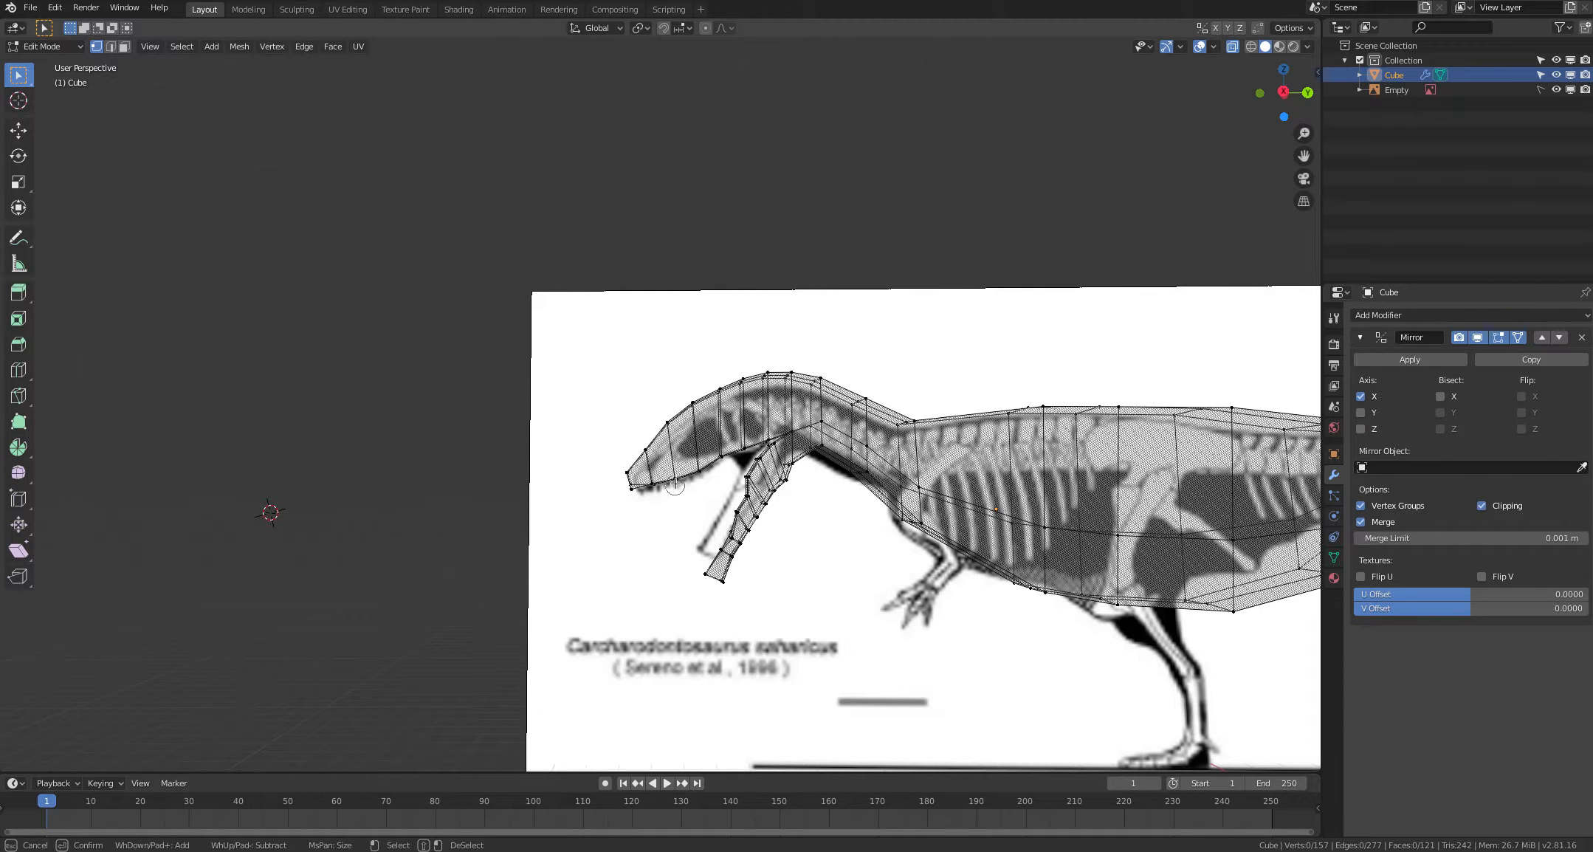
{"action": "left_click", "coordinate": [675, 483]}
{"action": "right_click", "coordinate": [672, 535]}
{"action": "key", "text": "g"}
{"action": "left_click", "coordinate": [669, 539]}
{"action": "key", "text": "alt+a"}
{"action": "left_click", "coordinate": [656, 547]}
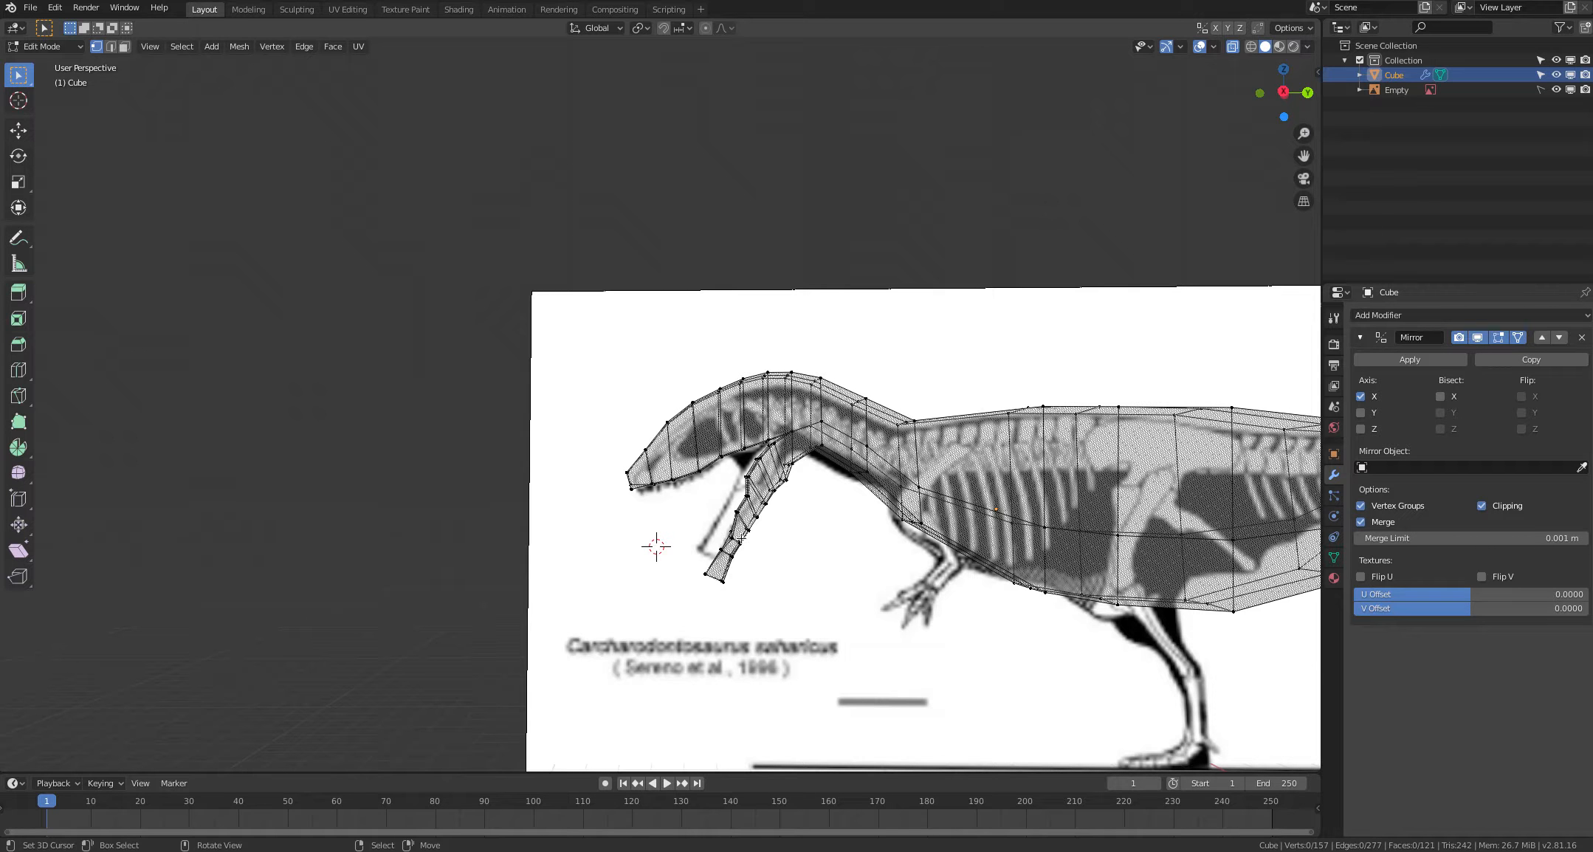
Step: Move the upper edge of the mid-jaw loop cut about 0.06 m forward toward the reference jaw outline, and clear the selection
{"action": "middle_click_drag", "start_coordinate": [757, 528], "coordinate": [744, 514]}
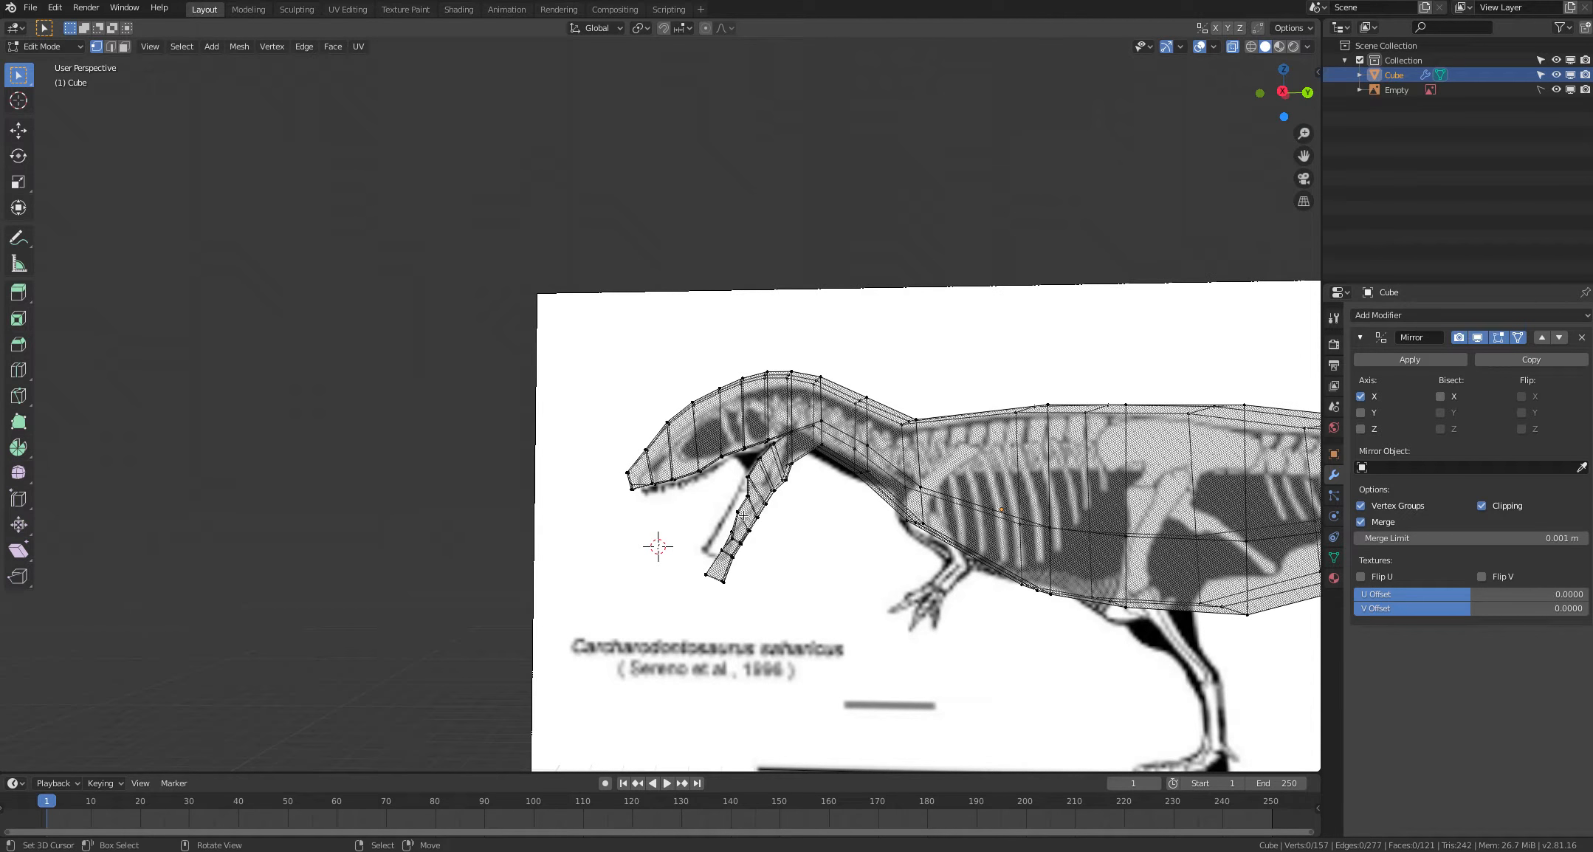
{"action": "key", "text": "c"}
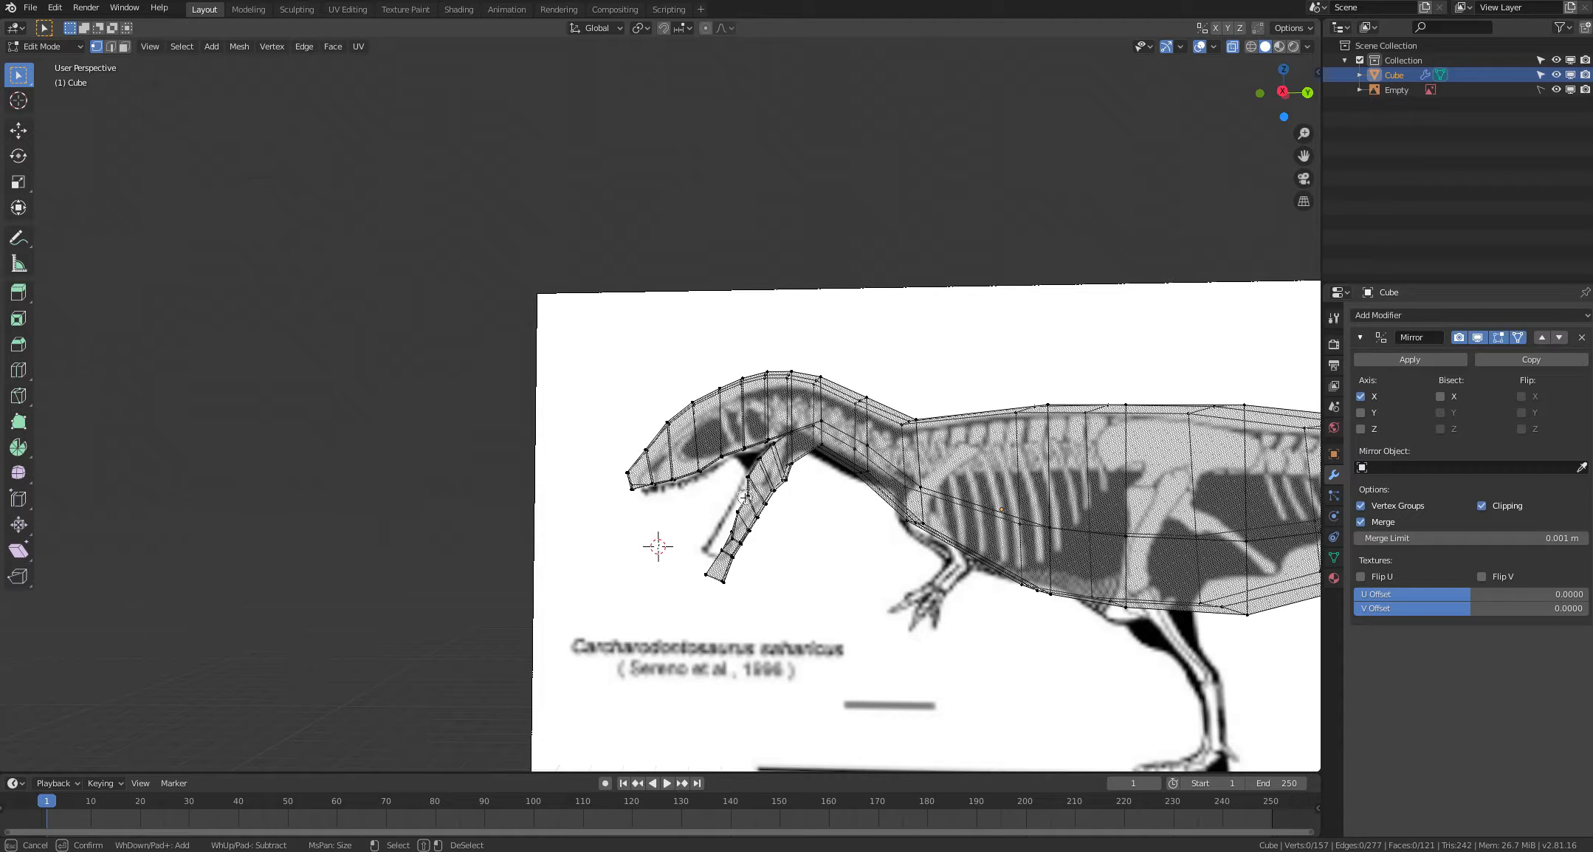
{"action": "right_click", "coordinate": [705, 499]}
{"action": "key", "text": "g"}
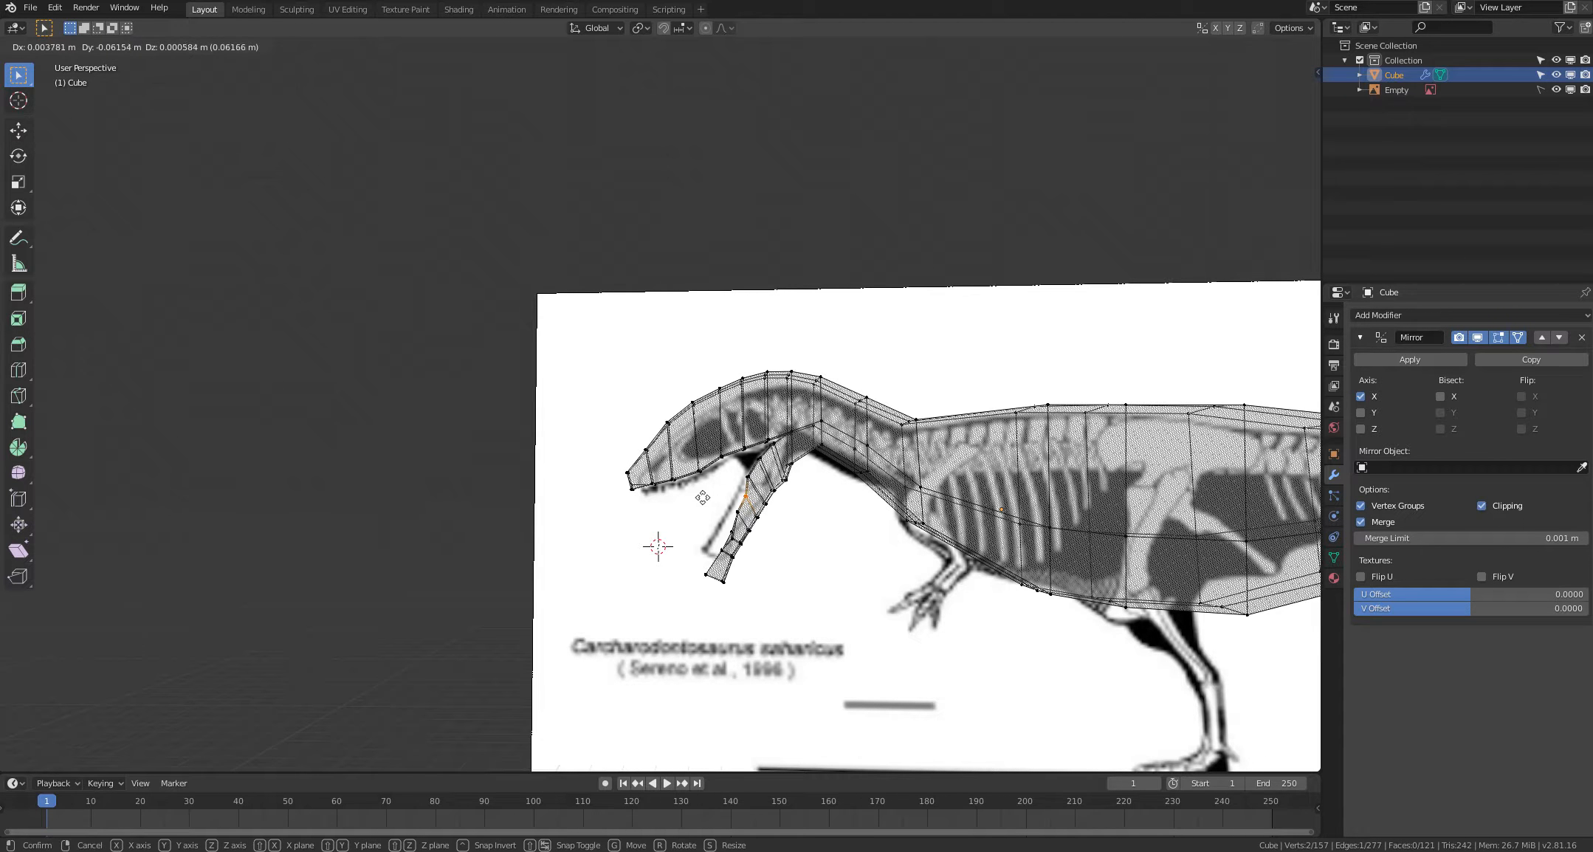
{"action": "left_click", "coordinate": [696, 497]}
{"action": "key", "text": "ctrl+z"}
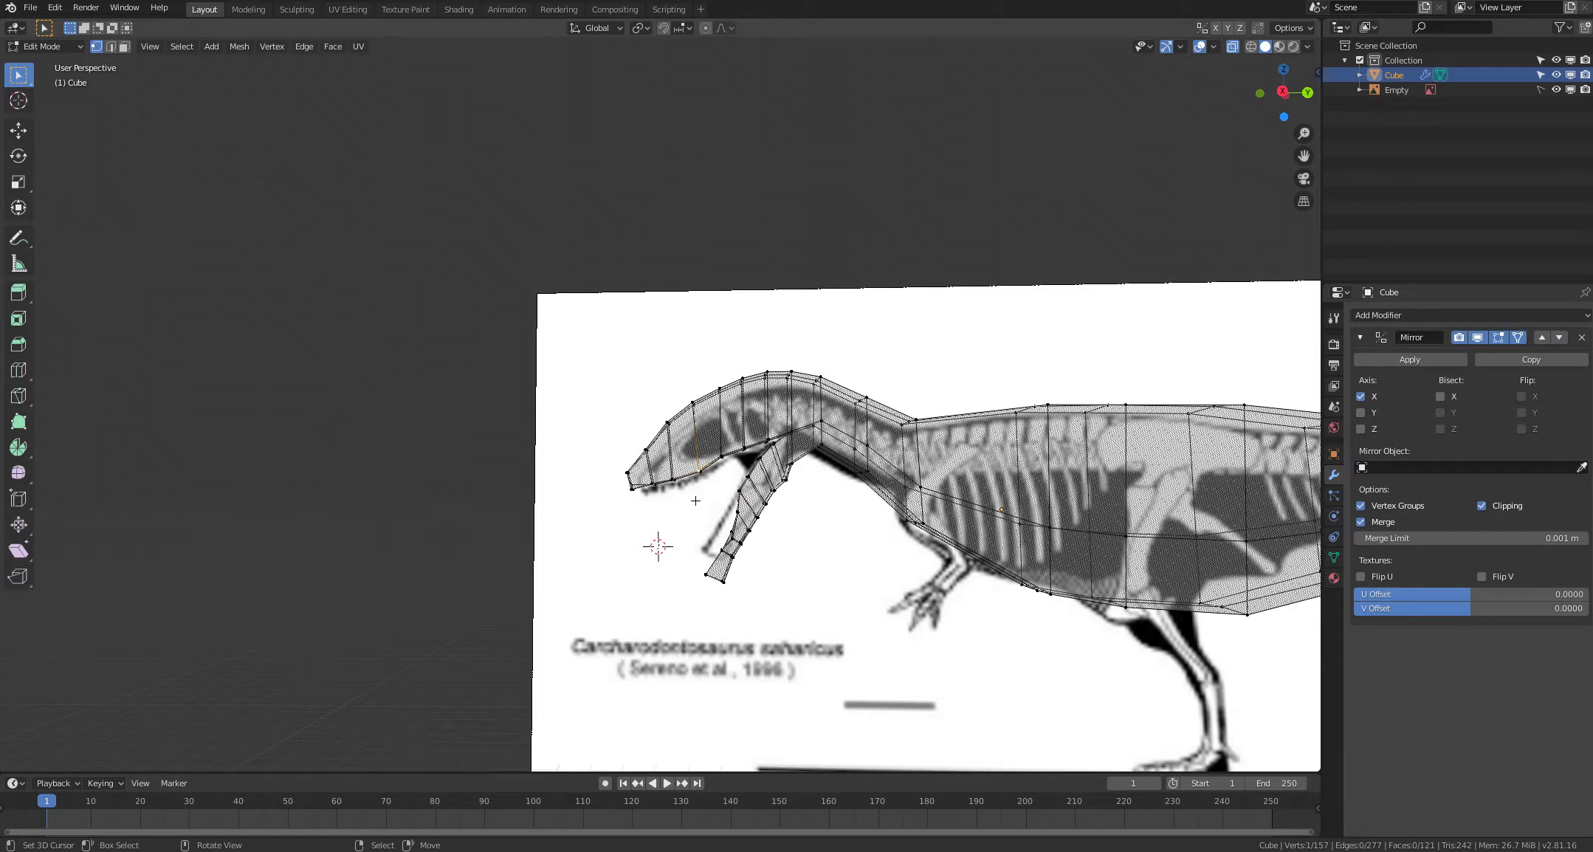
{"action": "middle_click_drag", "start_coordinate": [682, 520], "coordinate": [684, 528]}
{"action": "left_click", "coordinate": [600, 570]}
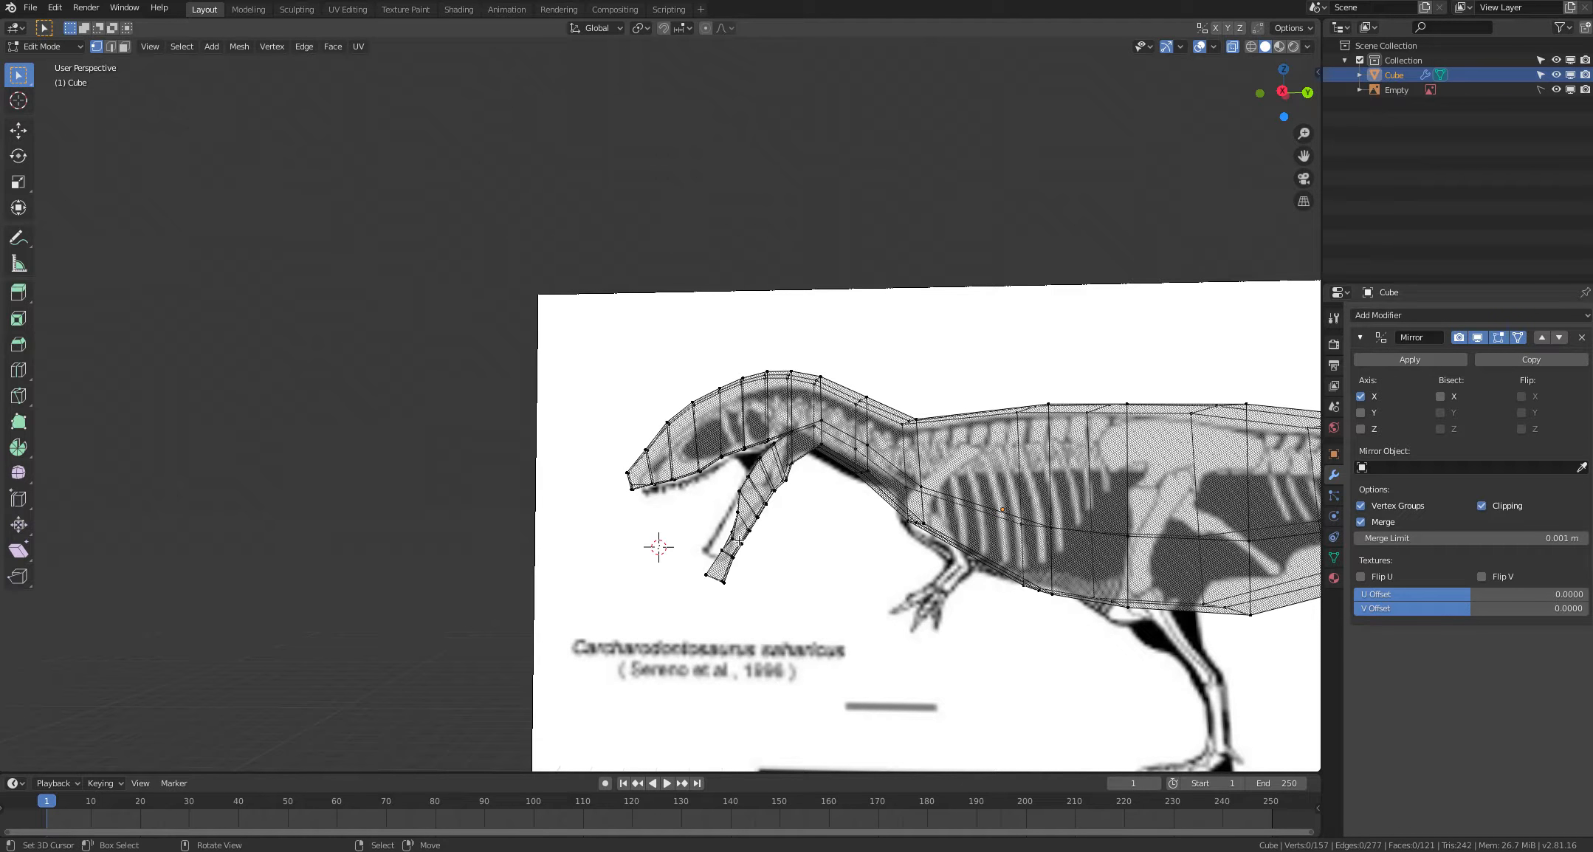
Step: Move the upper edge of the next loop cut down the lower jaw about 0.18 m forward and up
{"action": "key", "text": "c"}
{"action": "left_click", "coordinate": [738, 514]}
{"action": "right_click", "coordinate": [674, 511]}
{"action": "key", "text": "g"}
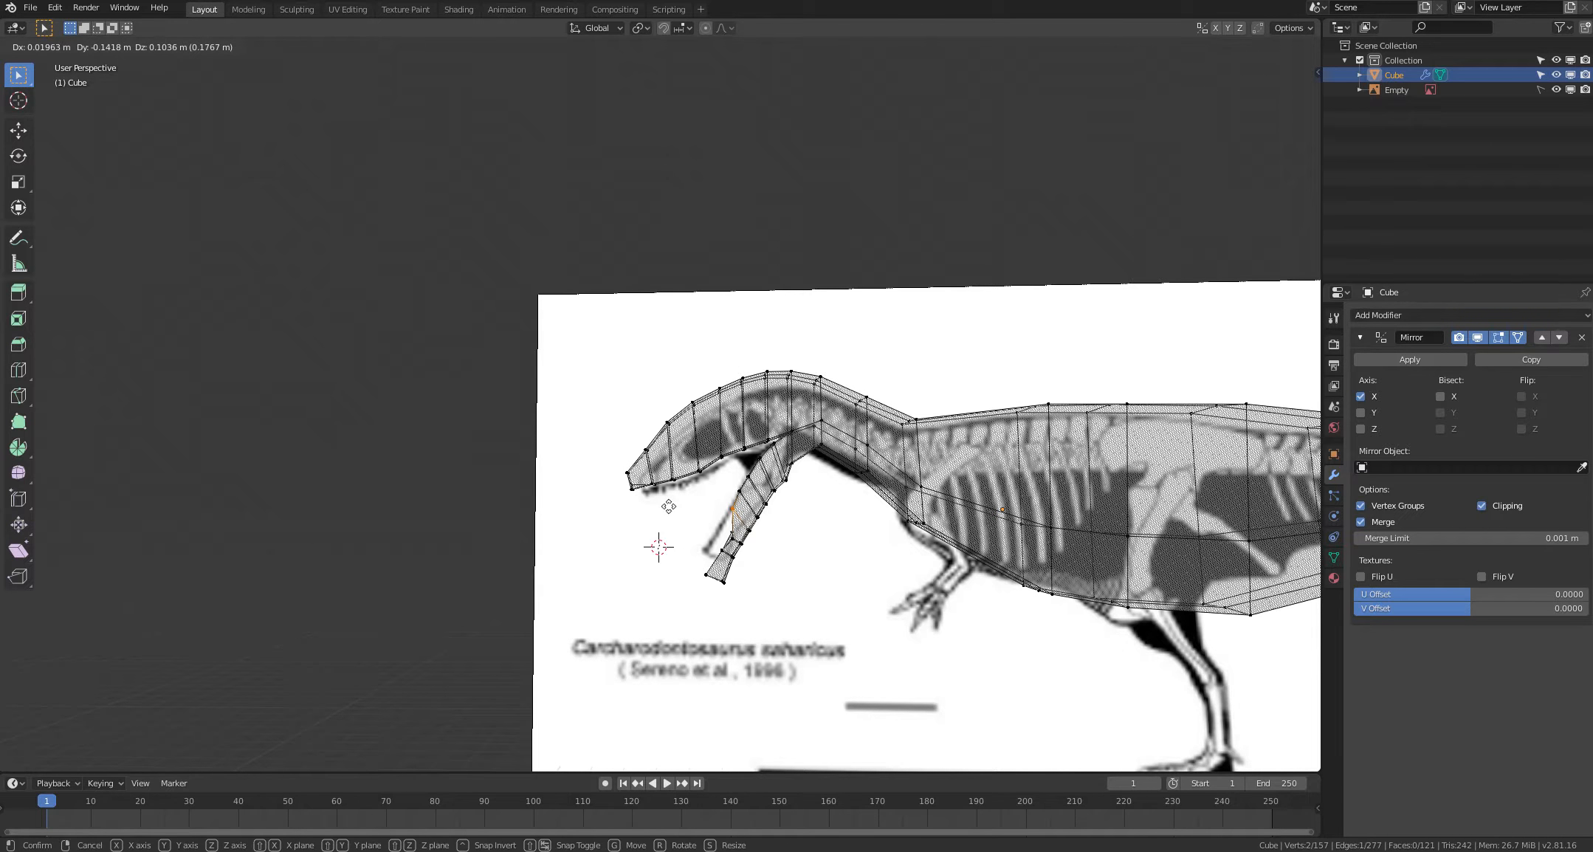
{"action": "left_click", "coordinate": [671, 506]}
{"action": "right_click", "coordinate": [672, 507]}
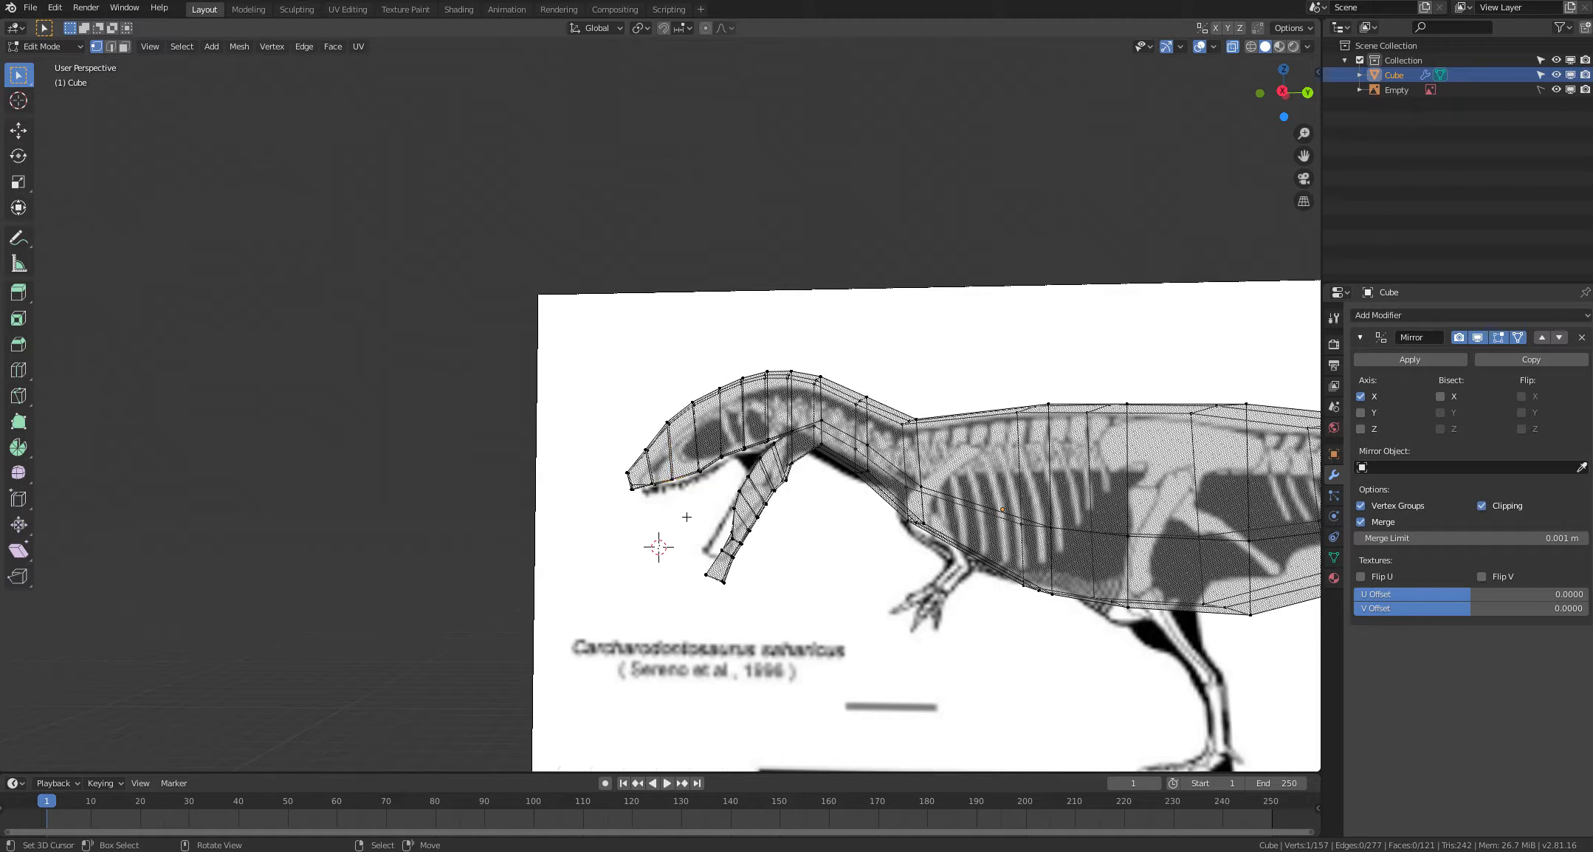
Step: Shift the mid-jaw loop cut's upper edge about 0.09 m back
{"action": "right_click", "coordinate": [739, 491], "text": "shift"}
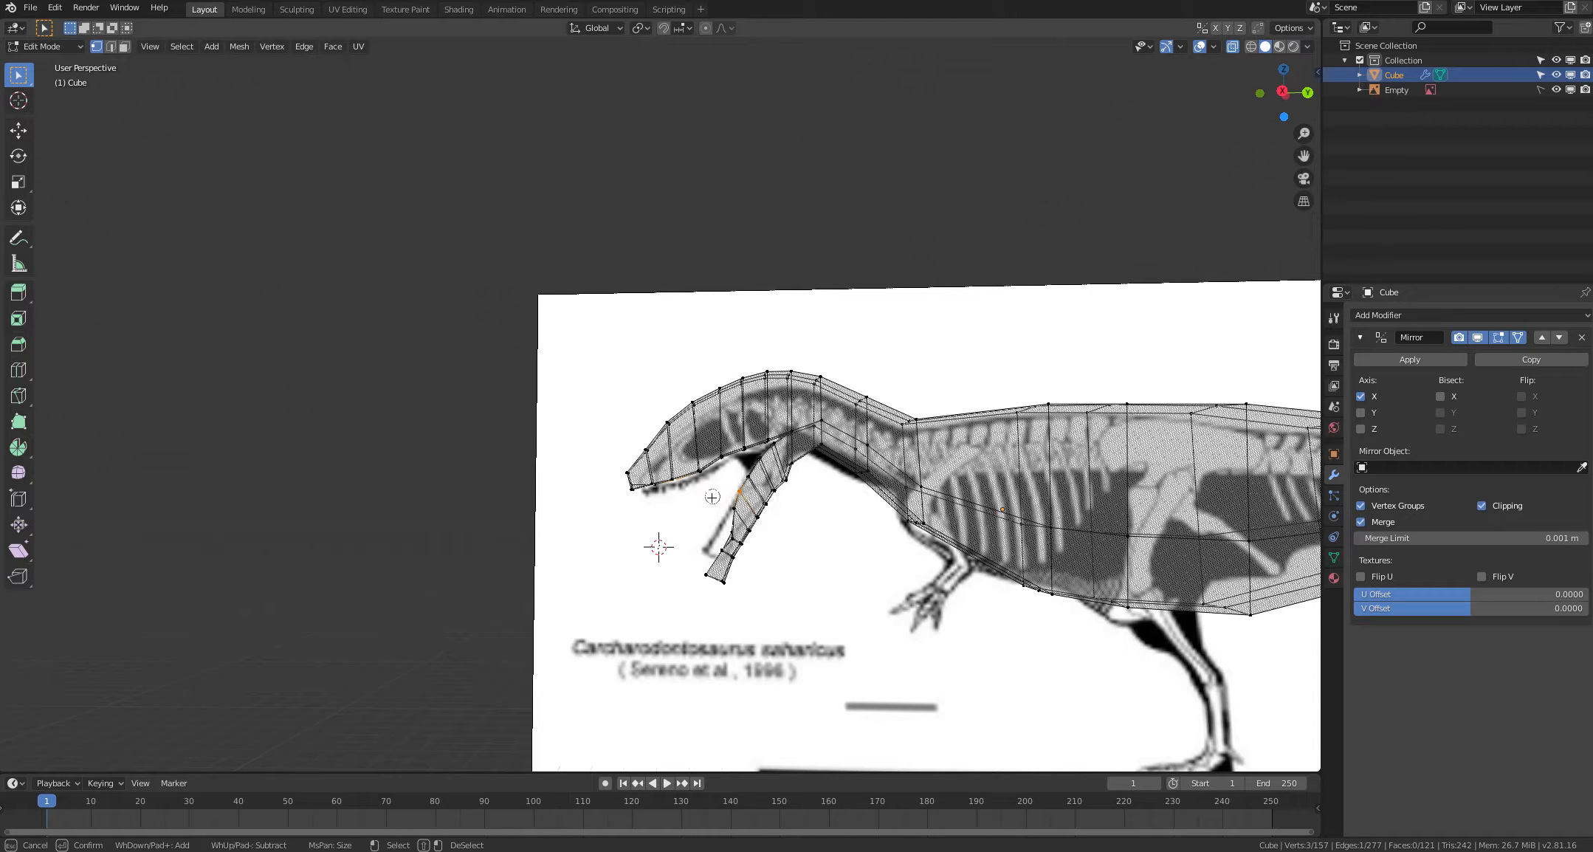
{"action": "key", "text": "g"}
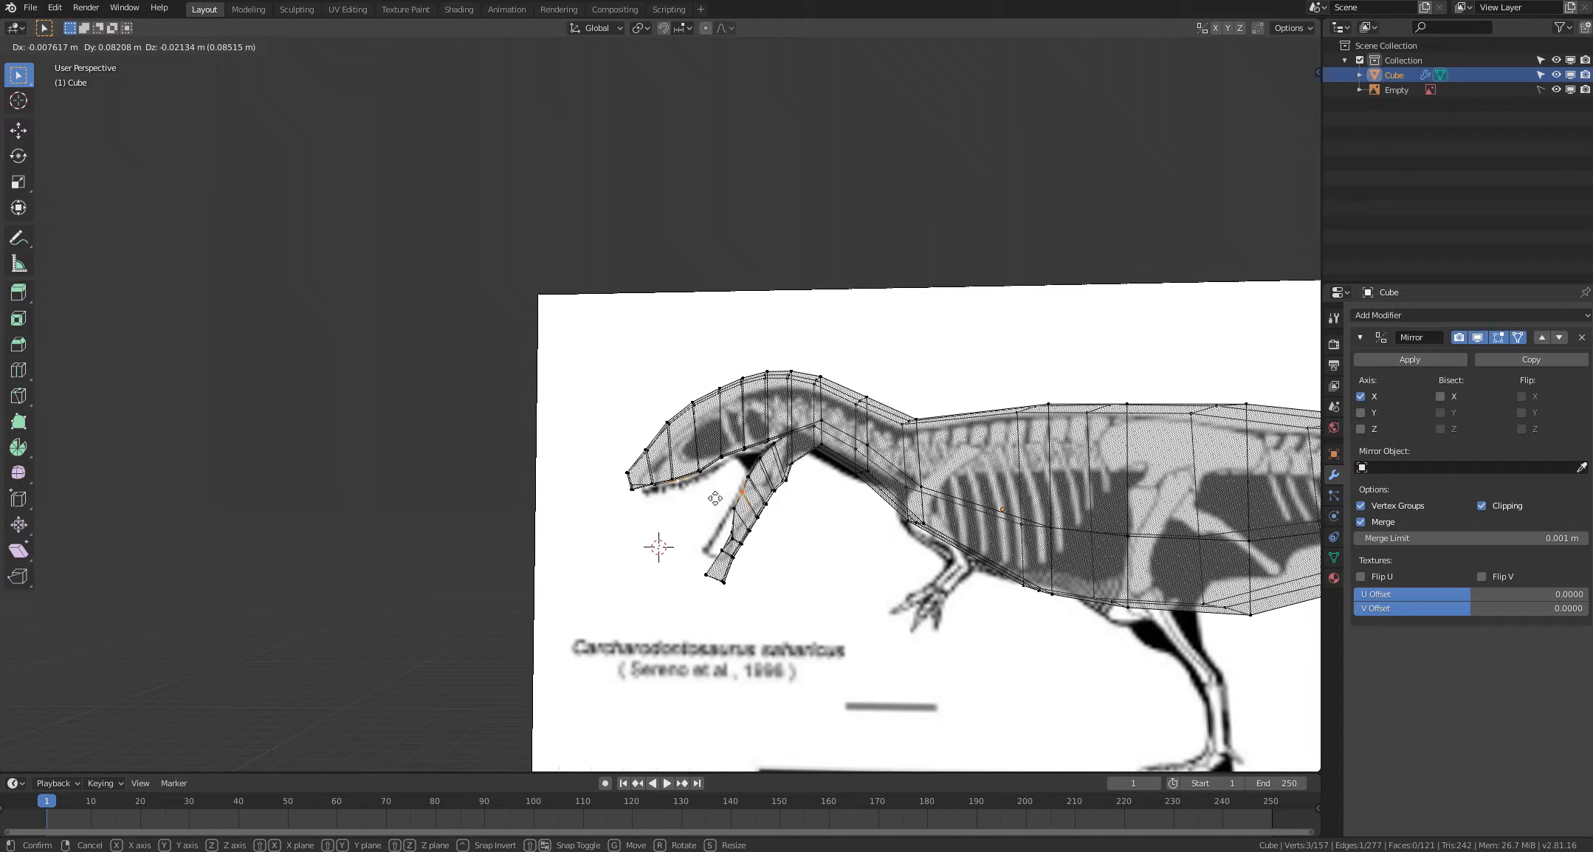
{"action": "left_click", "coordinate": [715, 499]}
{"action": "right_click", "coordinate": [715, 498]}
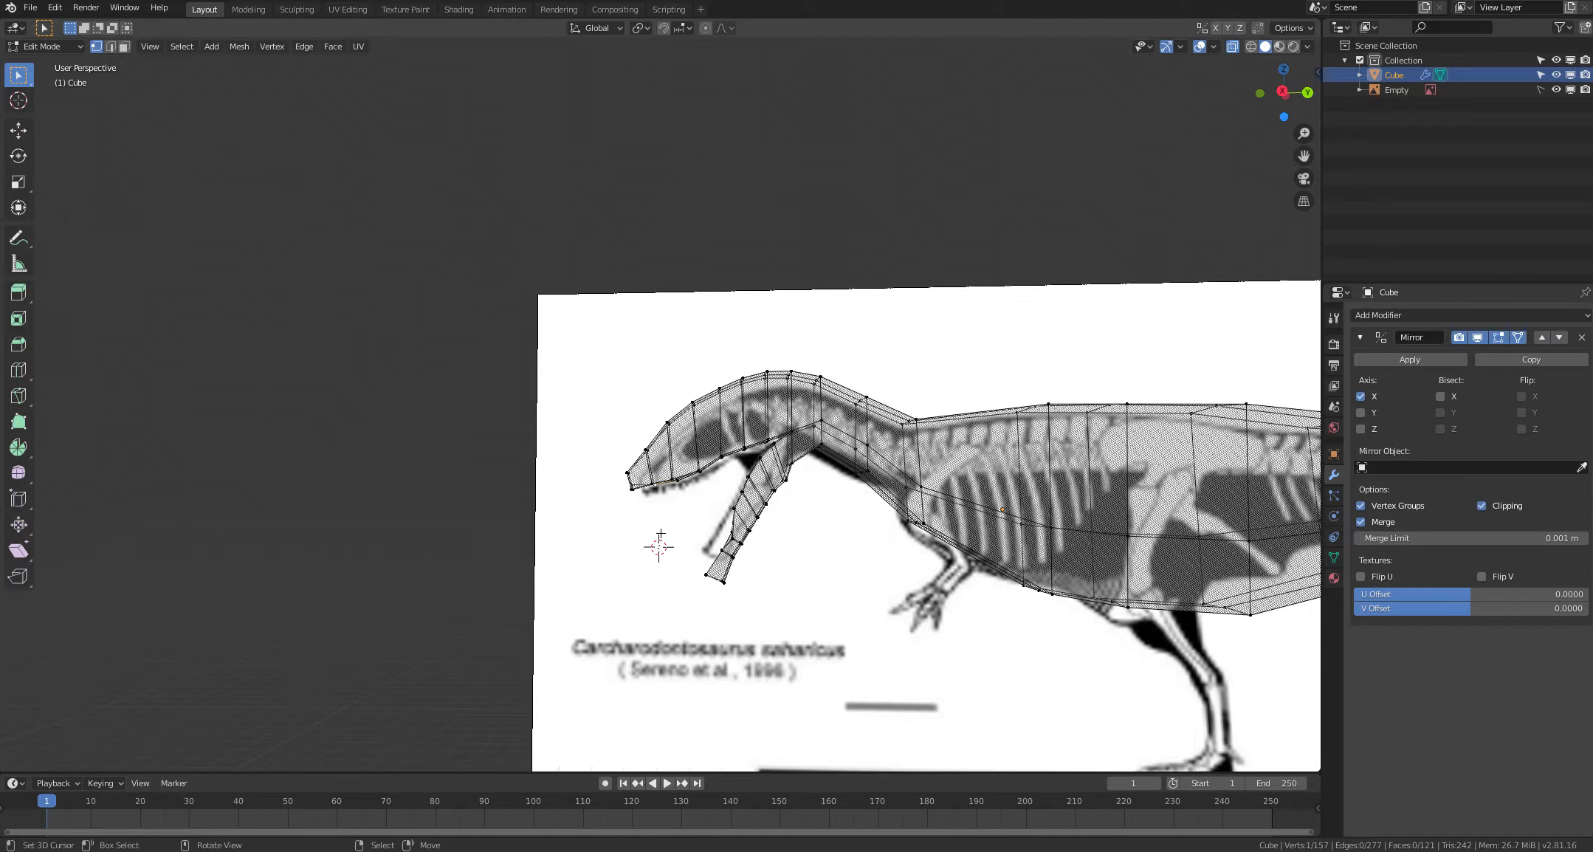
Step: Nudge a vertex near the snout while viewing the head obliquely from below, and switch X-ray display back on in the side view
{"action": "middle_click_drag", "start_coordinate": [609, 552], "coordinate": [627, 478]}
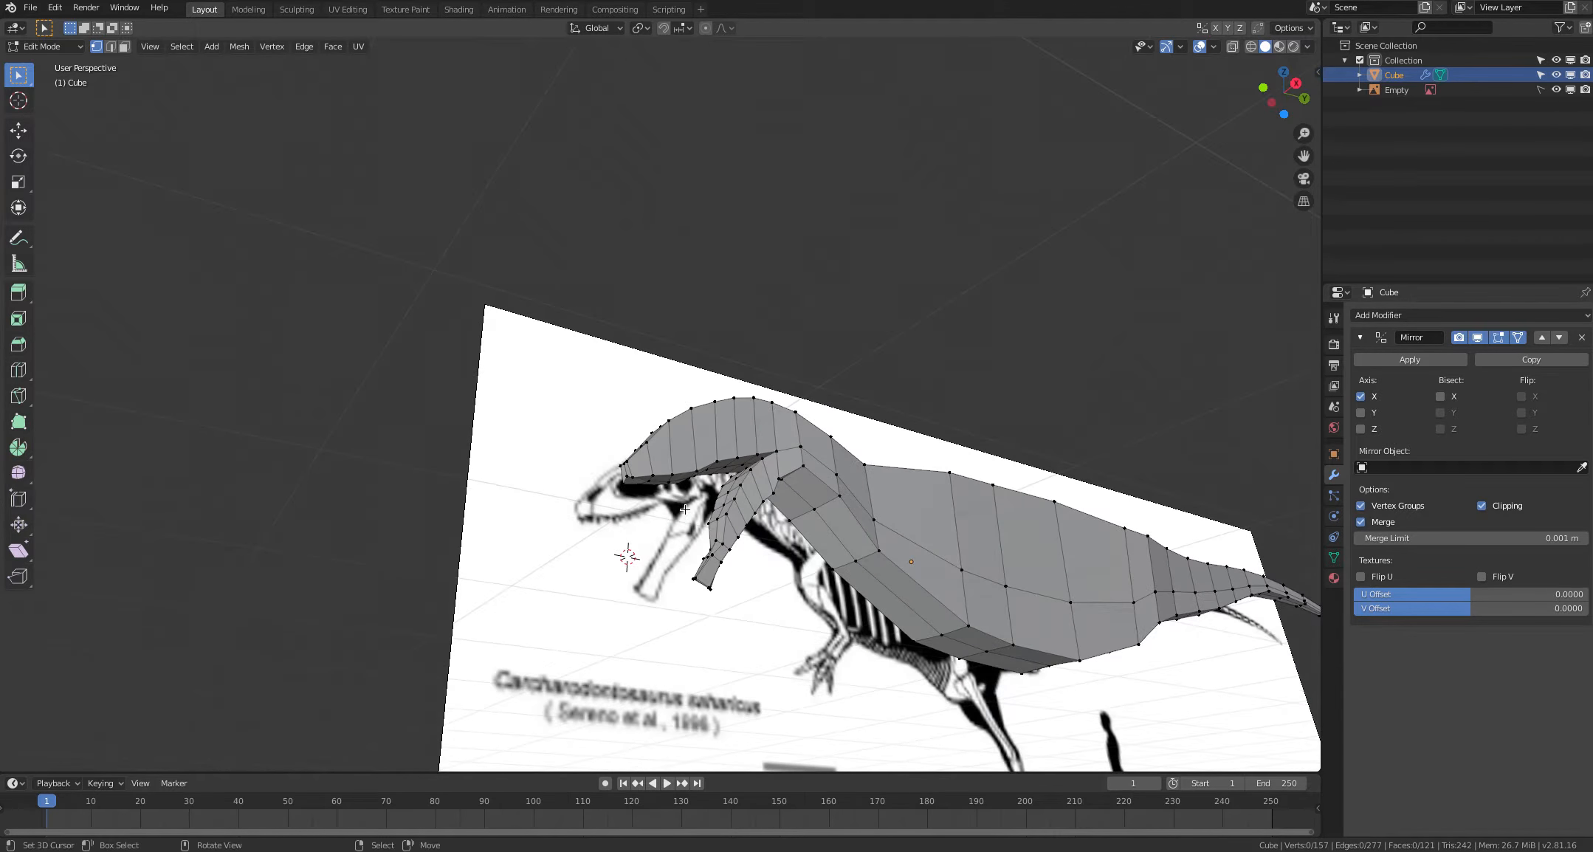
{"action": "key", "text": "g"}
{"action": "left_click", "coordinate": [626, 478]}
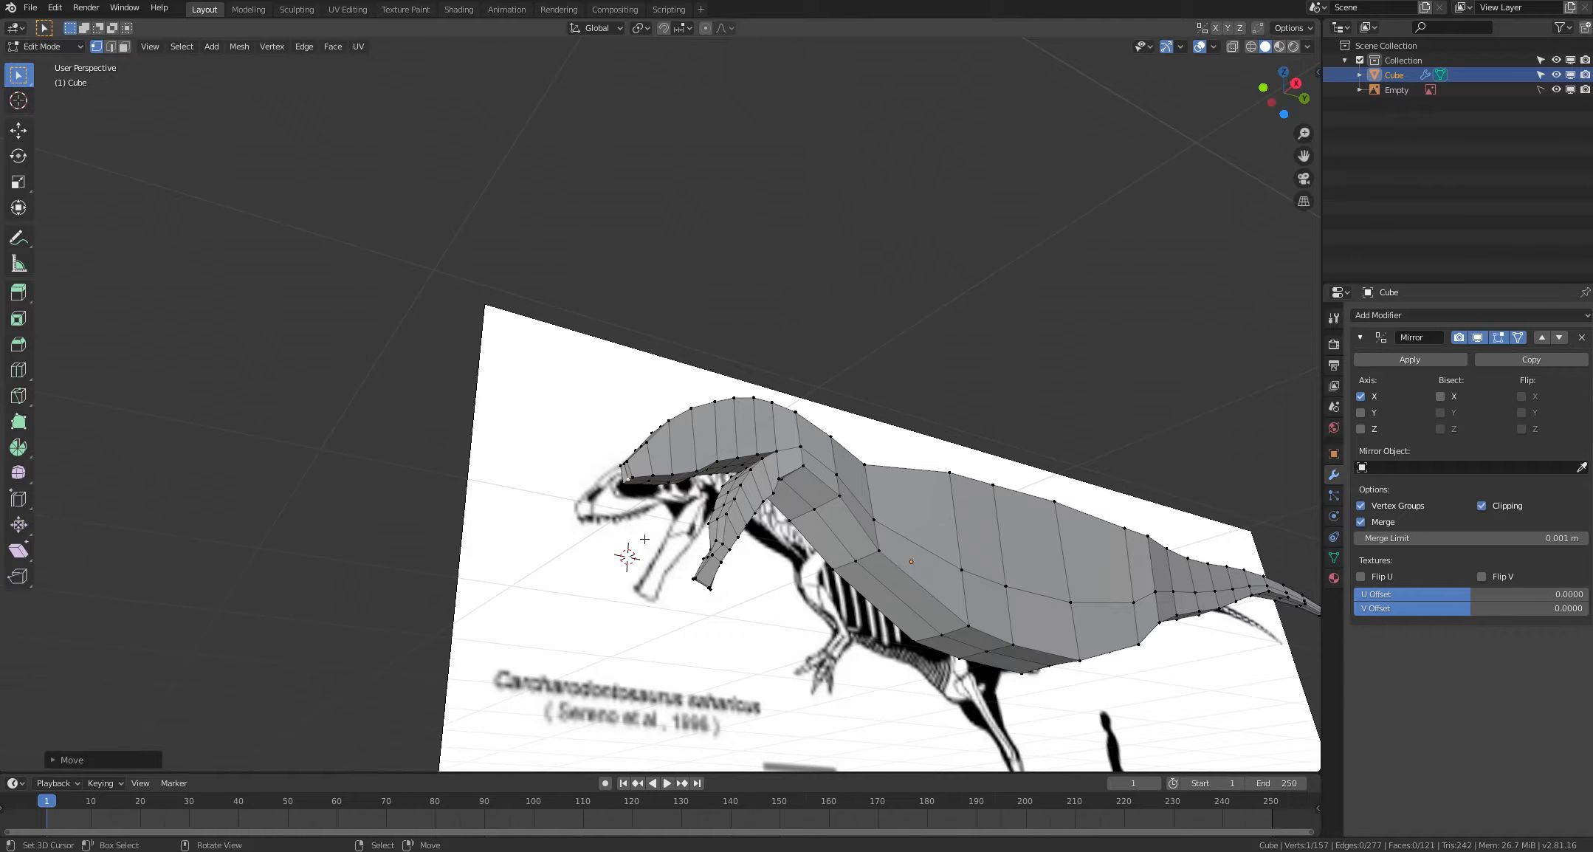
{"action": "right_click", "coordinate": [646, 545]}
{"action": "middle_click_drag", "start_coordinate": [646, 545], "coordinate": [619, 575]}
{"action": "key", "text": "alt+z"}
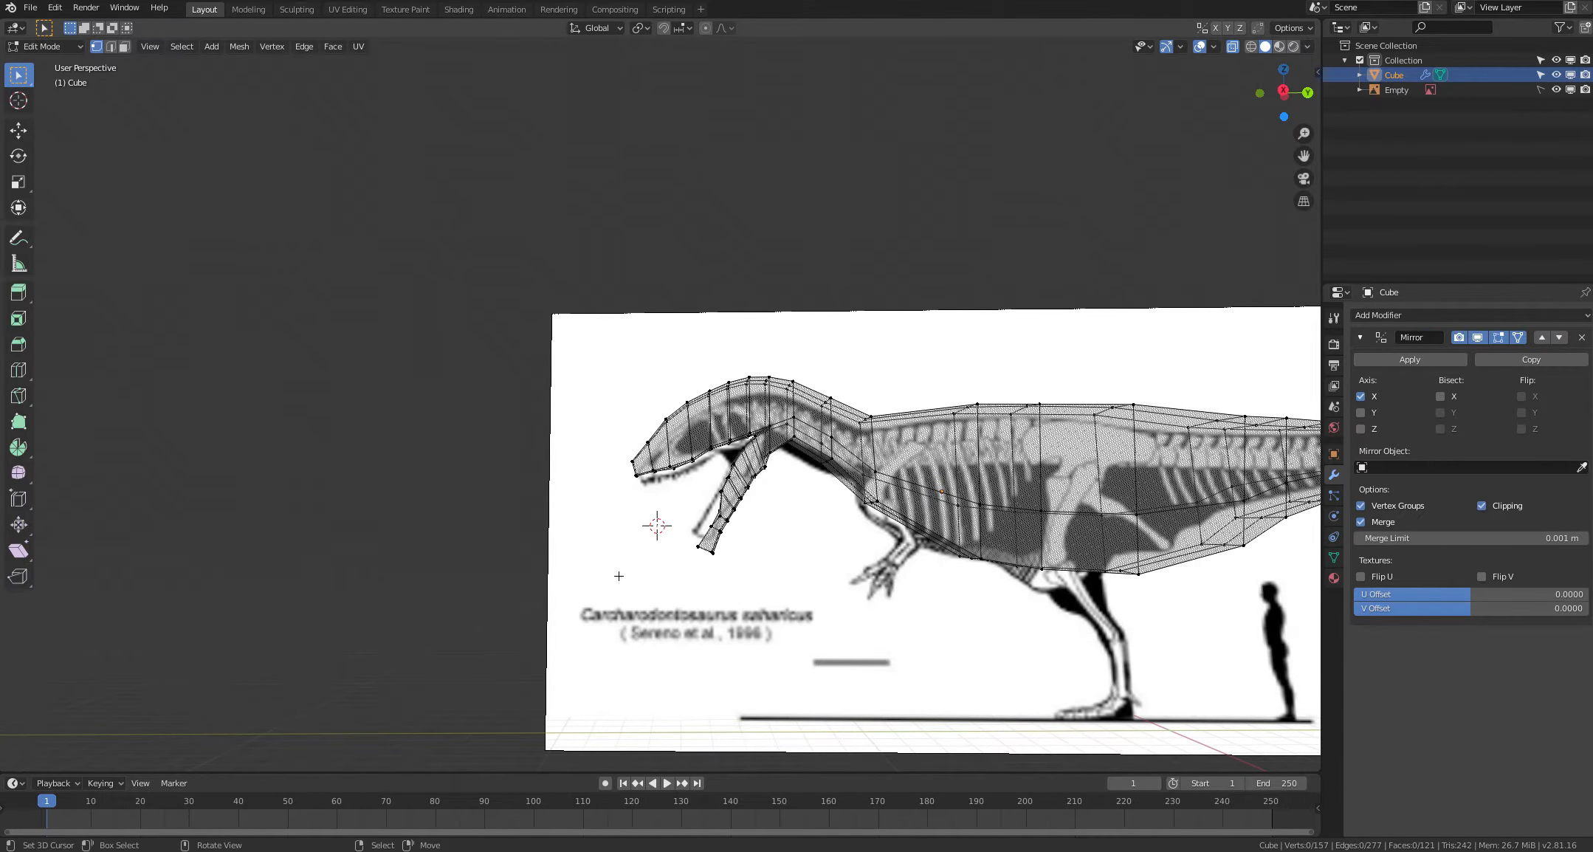
Step: Move the upper edge of the following lower-jaw loop cut, nearer the jaw tip, about 0.13 m forward and slightly up
{"action": "key", "text": "c"}
{"action": "left_click", "coordinate": [718, 517]}
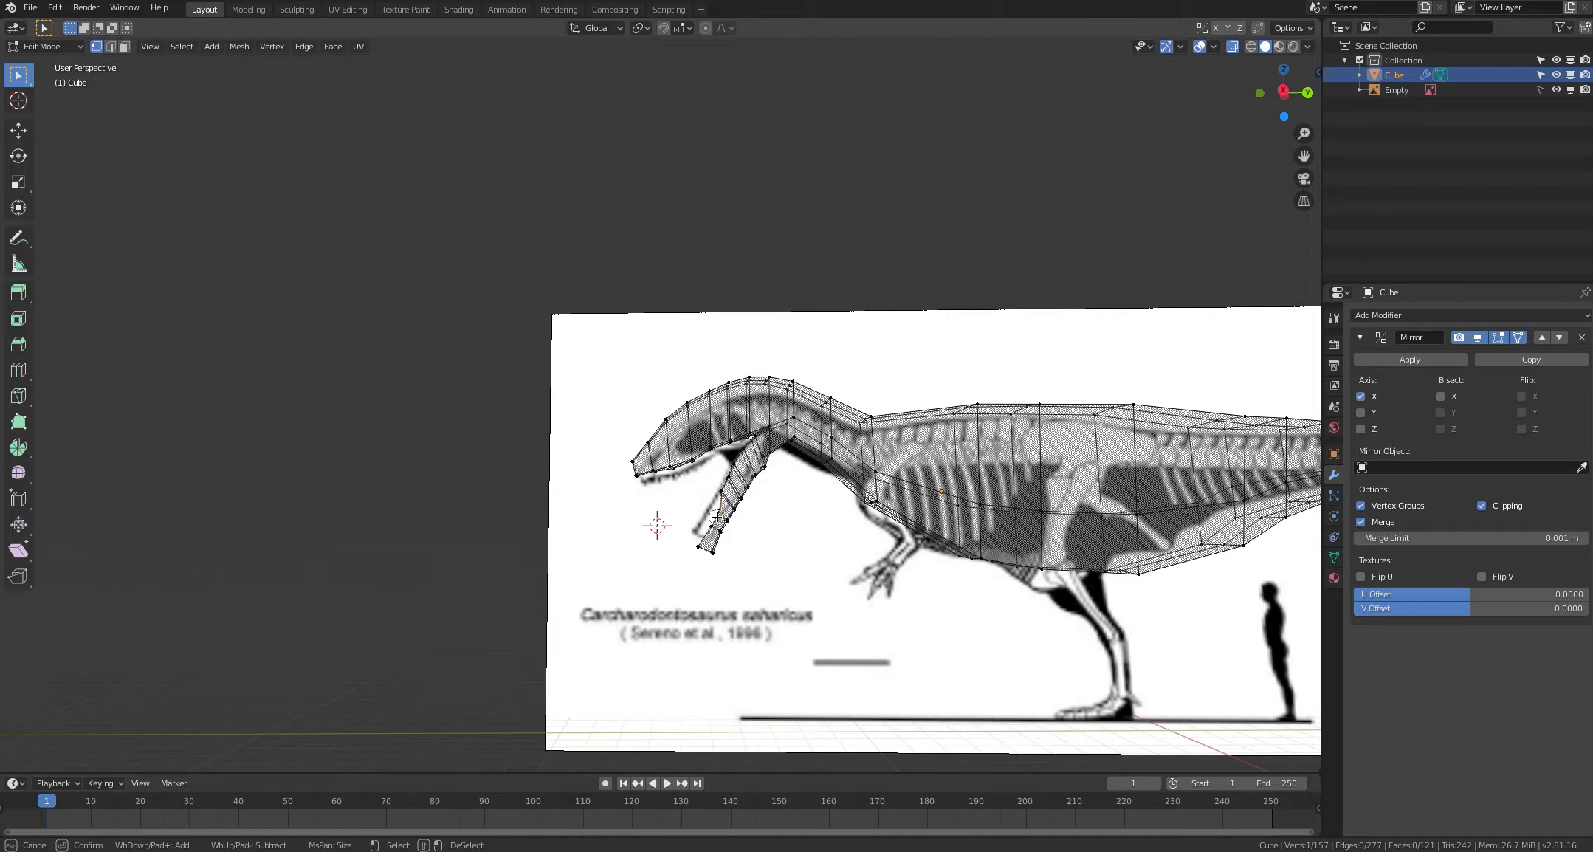
{"action": "key", "text": "Escape"}
{"action": "key", "text": "g"}
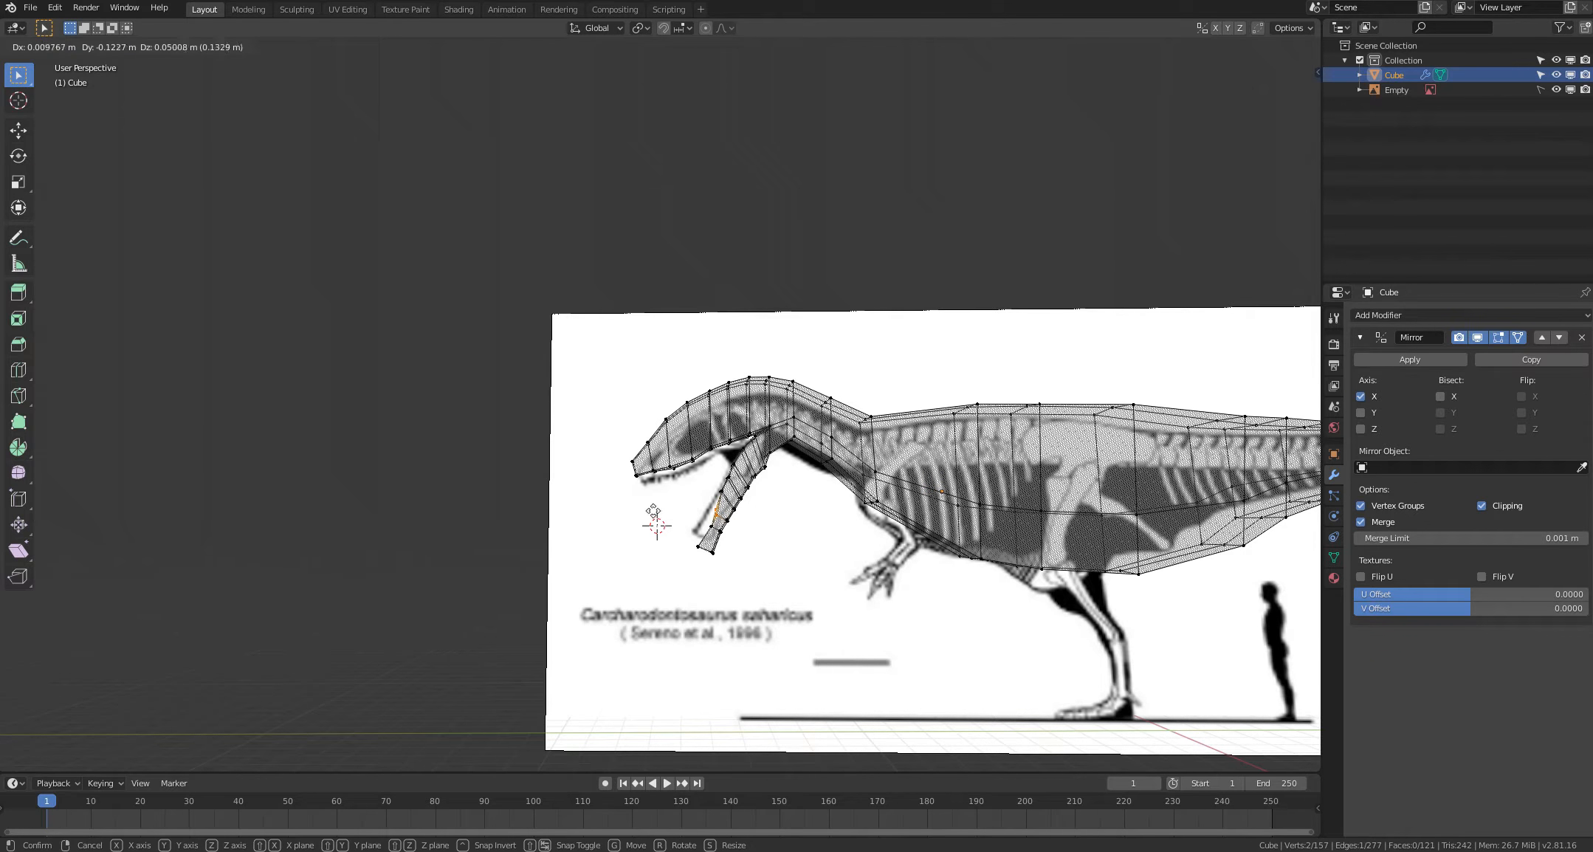
{"action": "left_click", "coordinate": [651, 507]}
{"action": "right_click", "coordinate": [640, 480]}
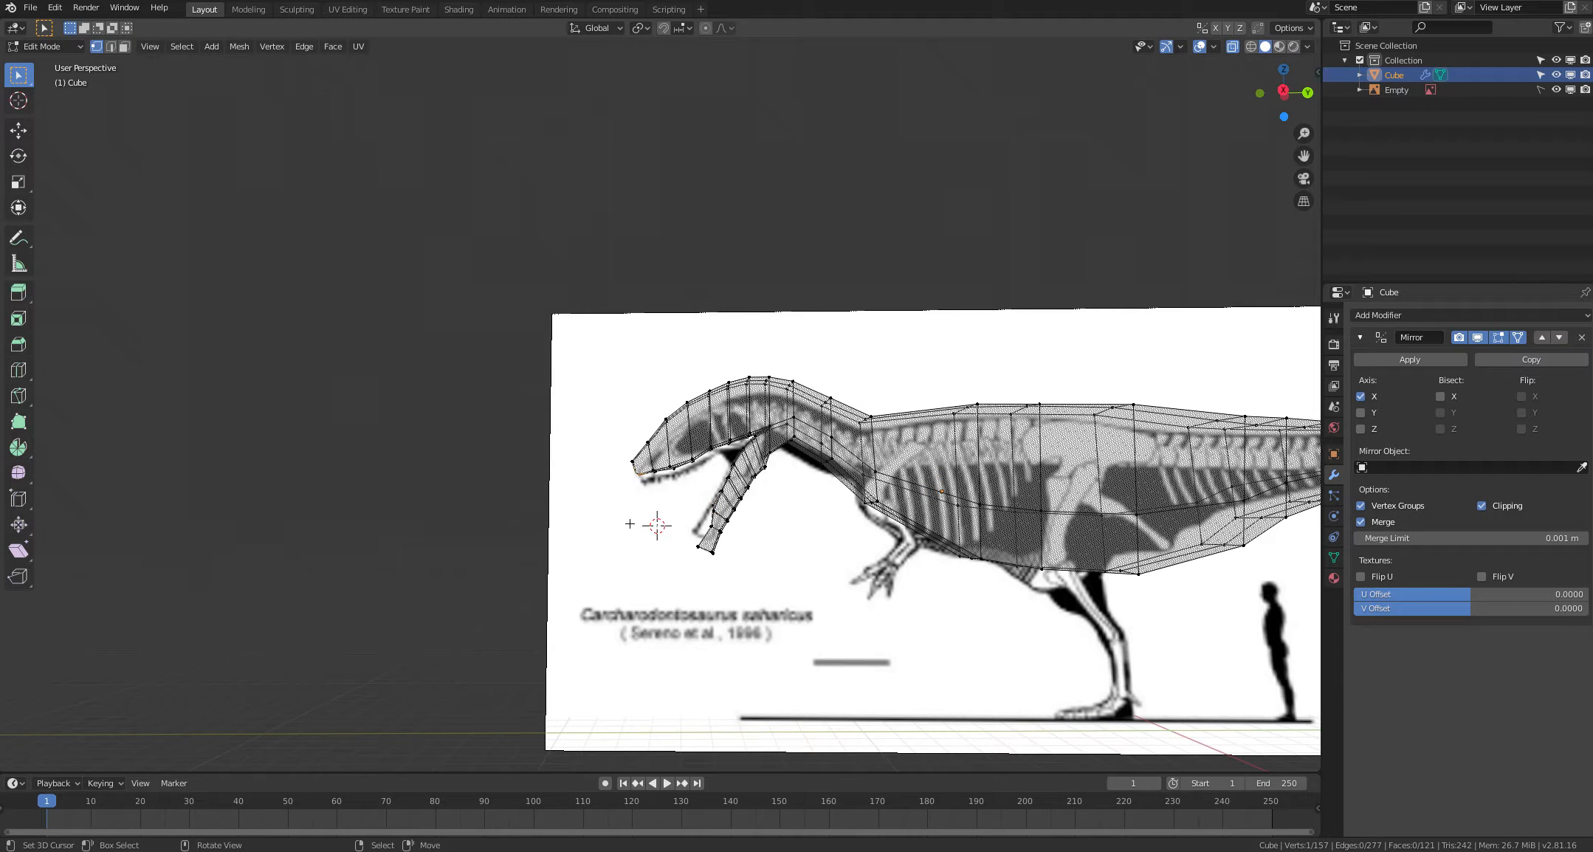
{"action": "middle_click_drag", "start_coordinate": [633, 525], "coordinate": [630, 519]}
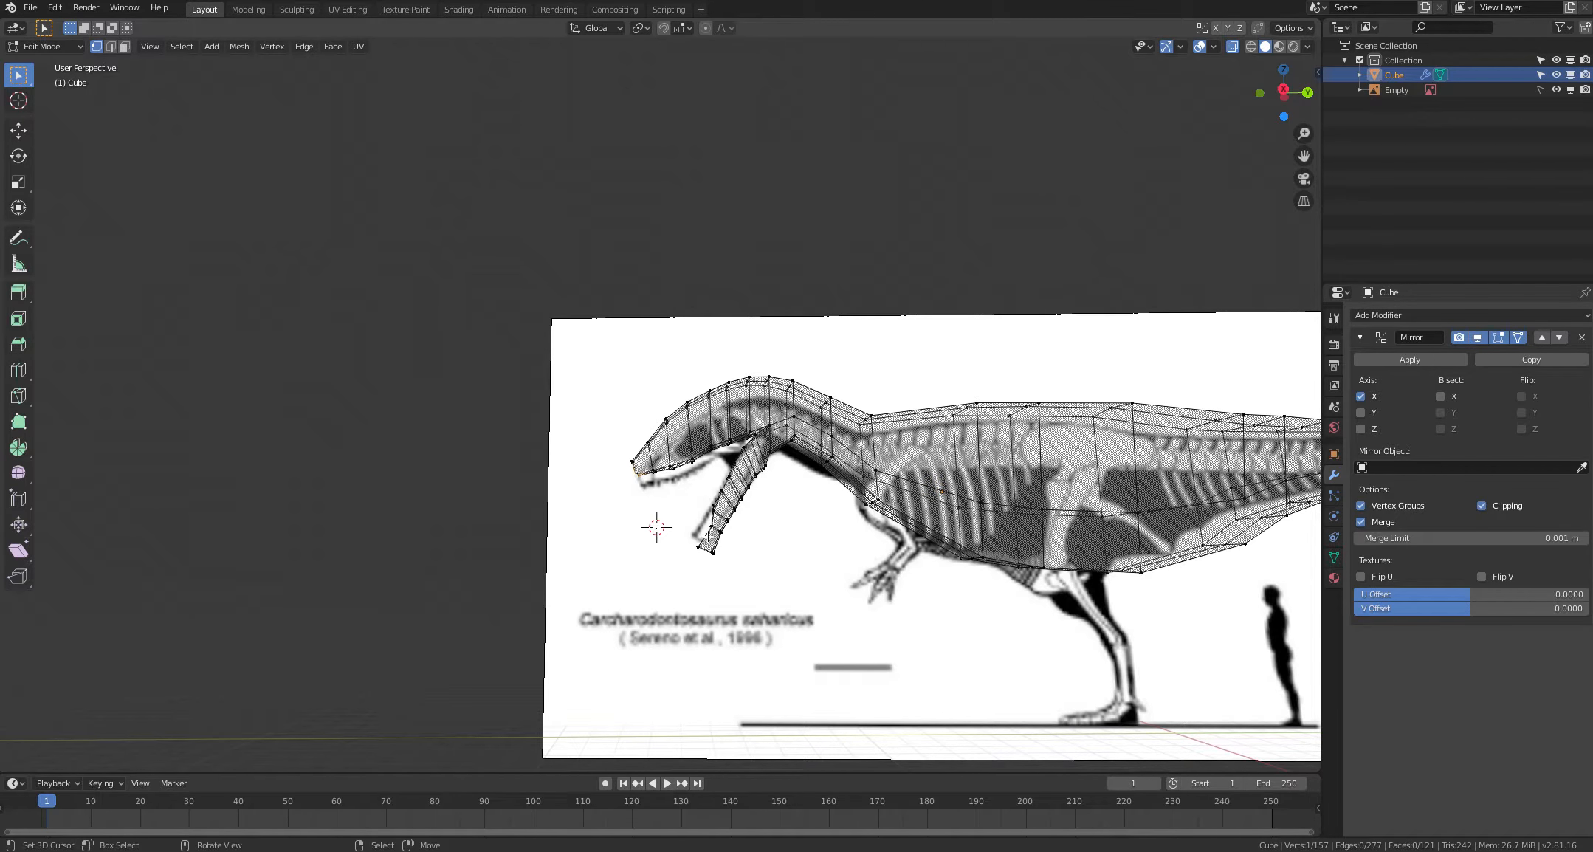
{"action": "right_click", "coordinate": [706, 525], "text": "shift"}
{"action": "right_click", "coordinate": [710, 526], "text": "shift"}
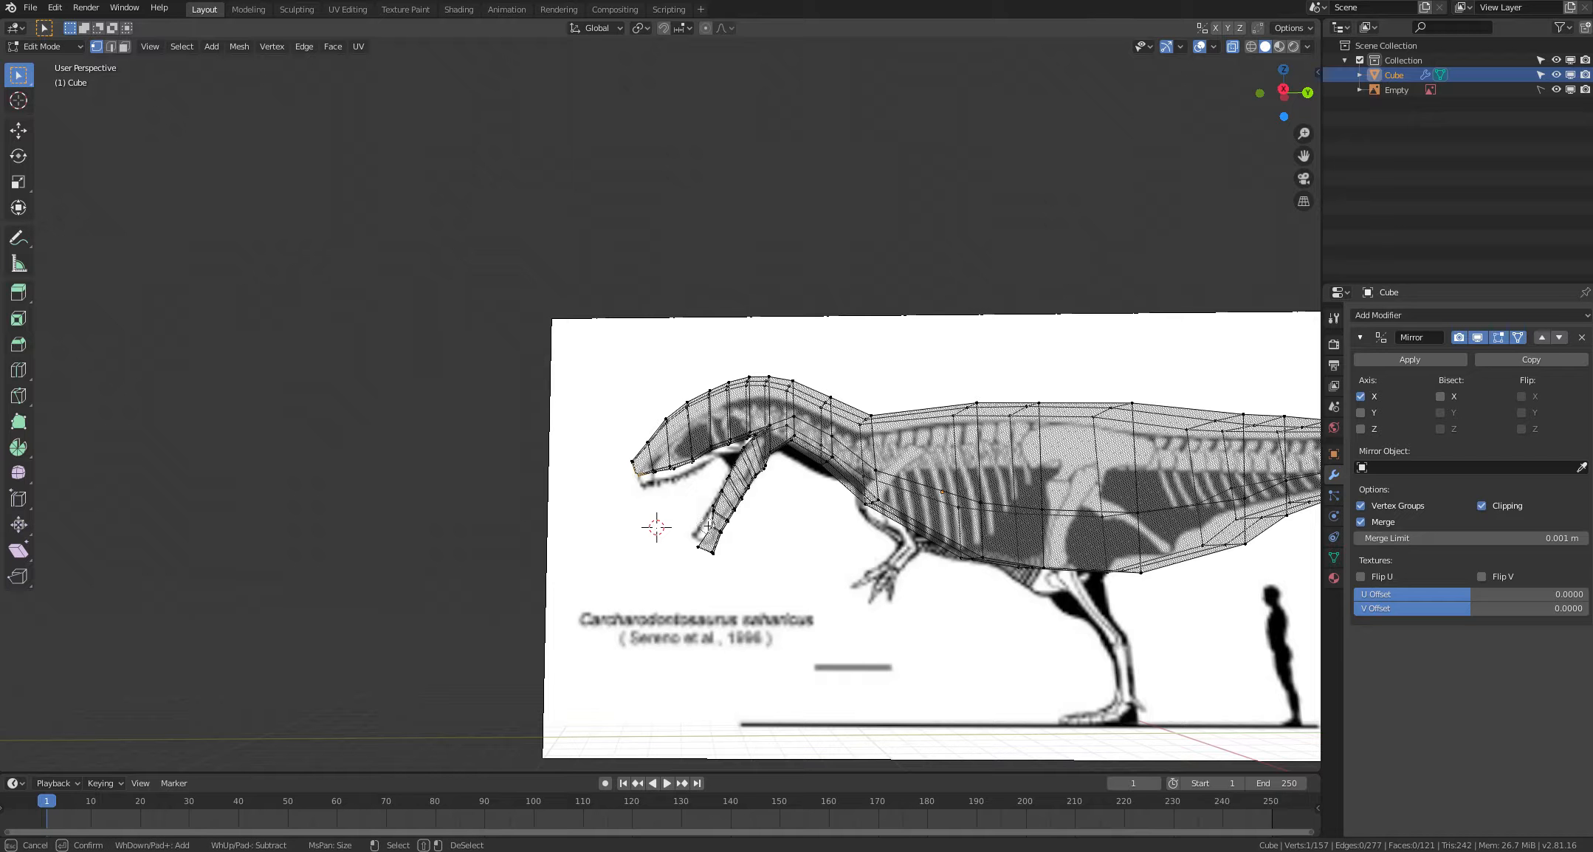
{"action": "key", "text": "g"}
{"action": "right_click", "coordinate": [660, 513]}
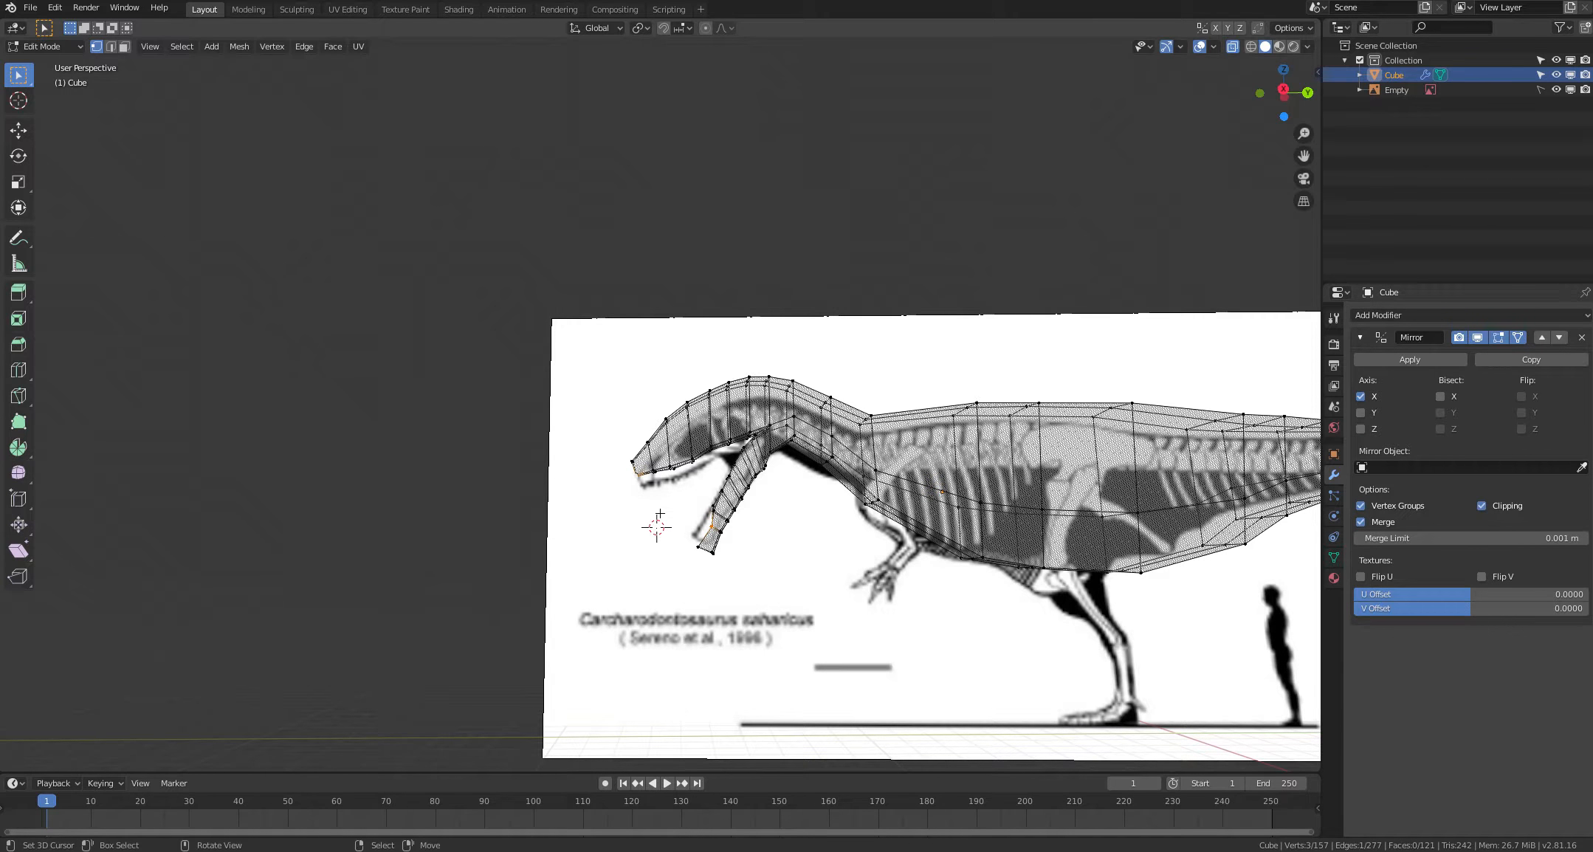
{"action": "key", "text": "alt+a"}
Step: Move the upper edge of the loop cut just behind the lower jaw's tip about 0.26 m forward and up, and deselect it
{"action": "key", "text": "c"}
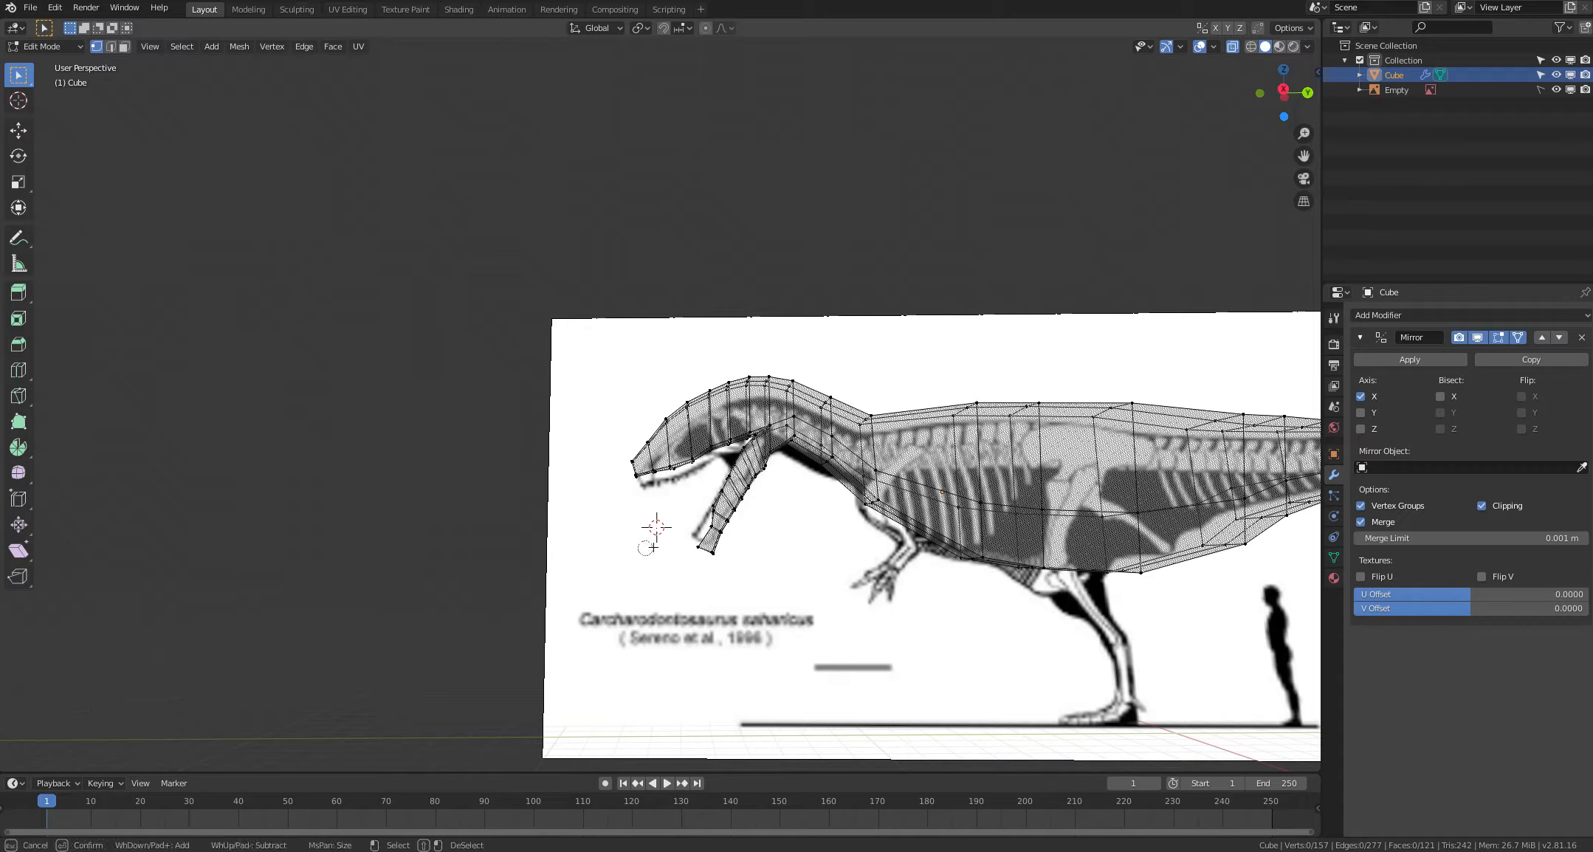
{"action": "left_click", "coordinate": [707, 526]}
{"action": "right_click", "coordinate": [616, 527]}
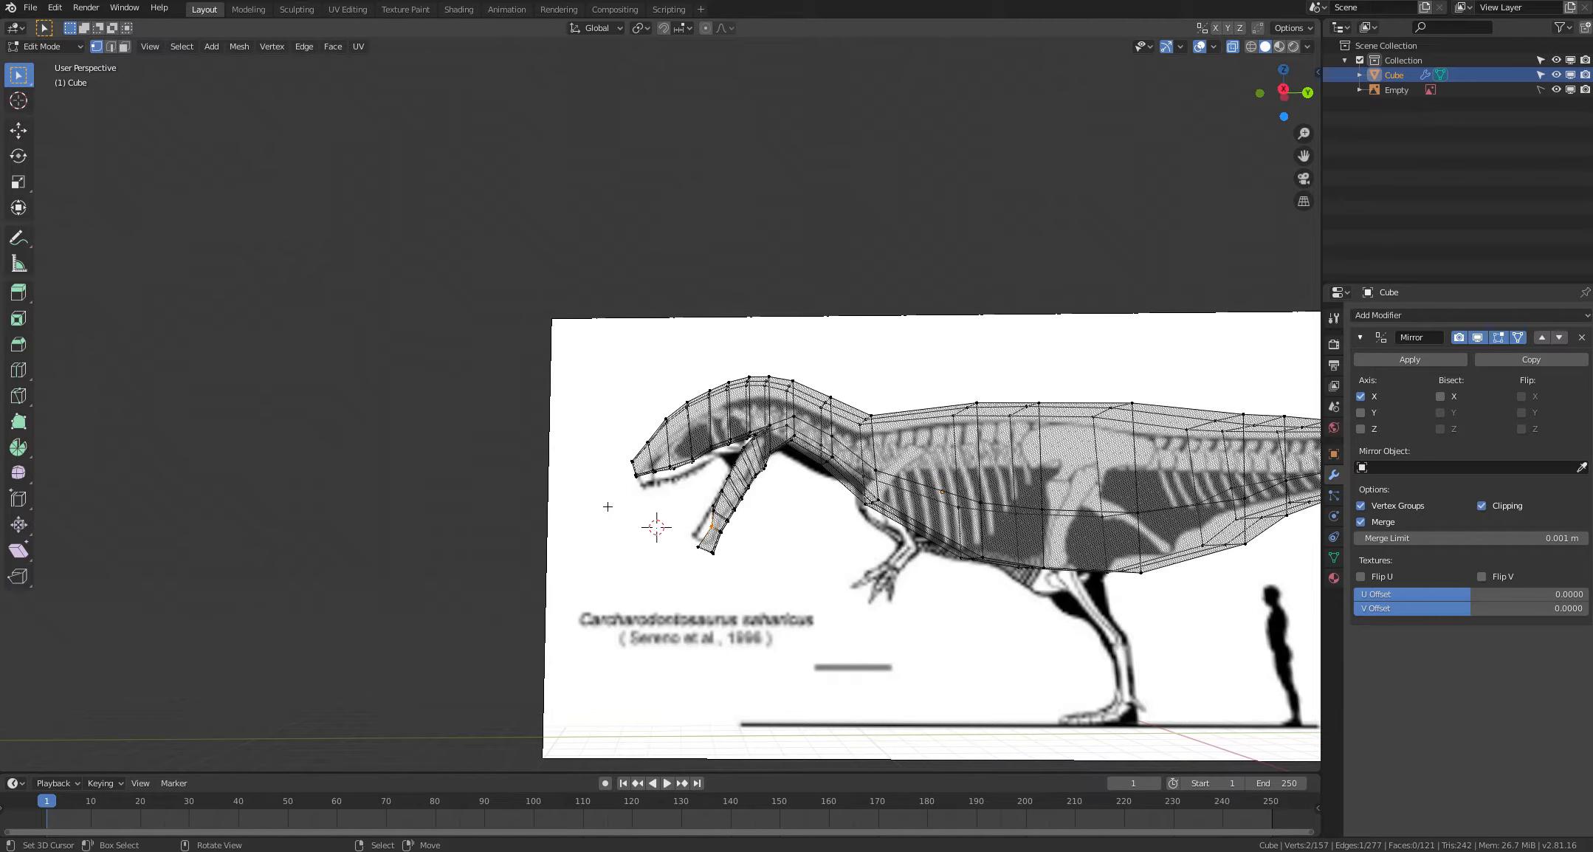
{"action": "key", "text": "g"}
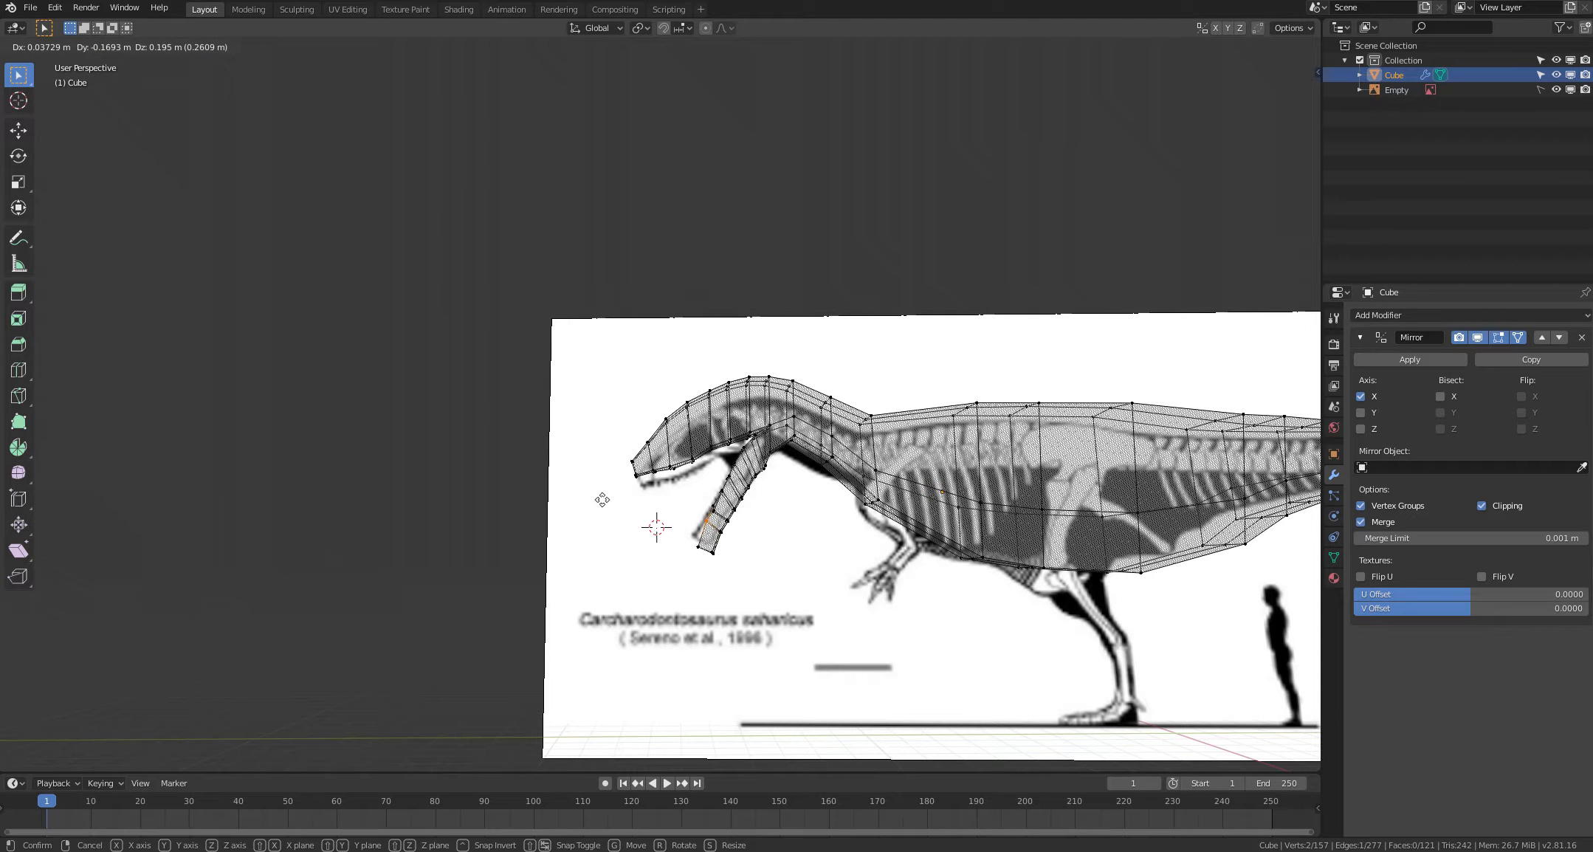
{"action": "left_click", "coordinate": [602, 499]}
{"action": "key", "text": "alt+a"}
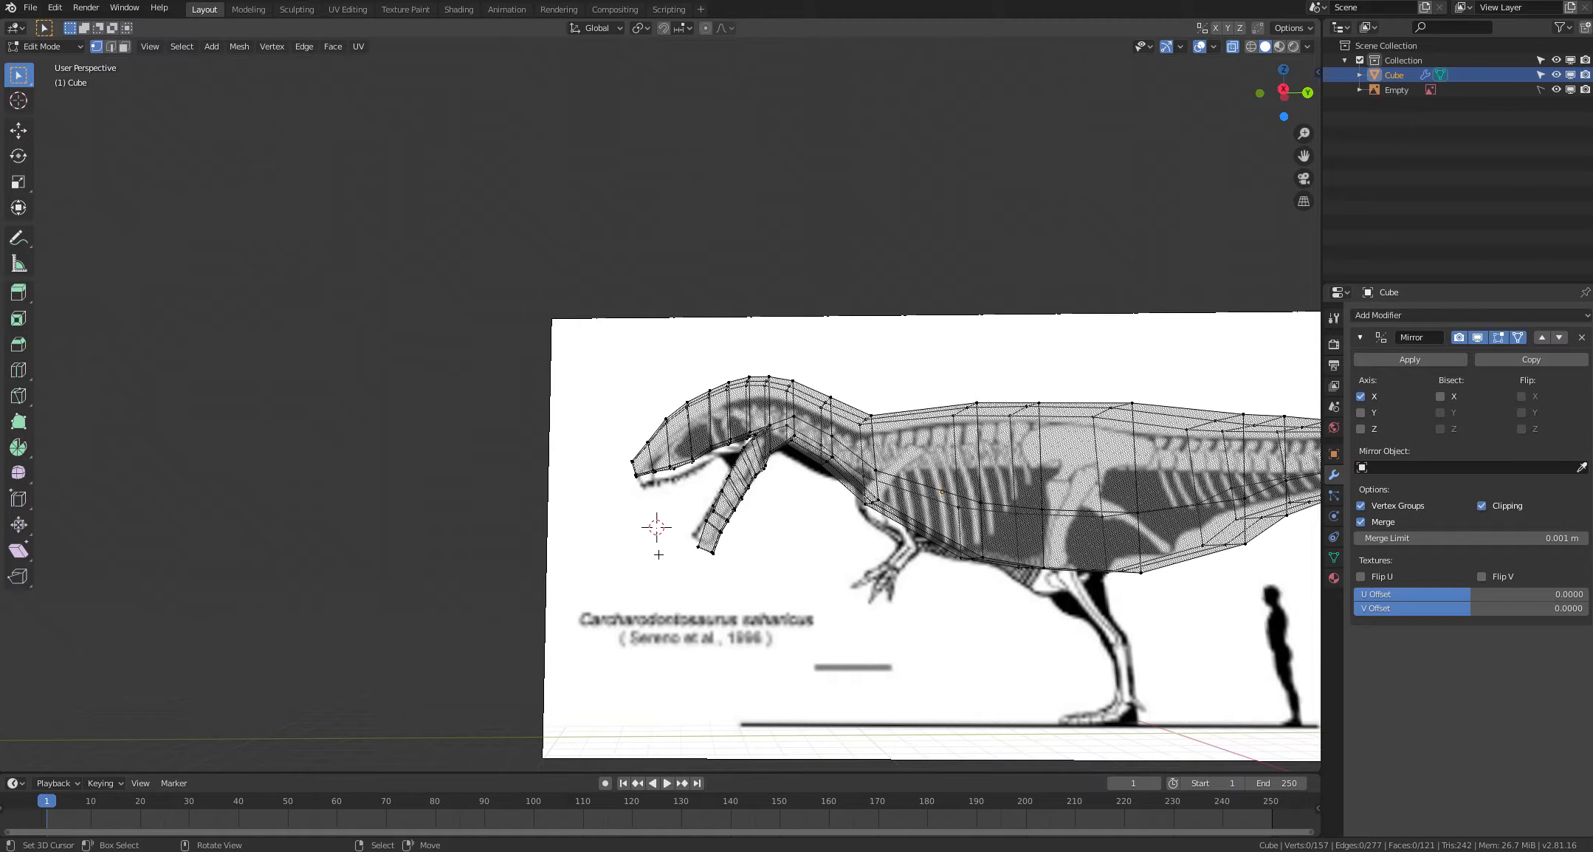
Step: Move the upper edge at the end of the lower jaw about 0.22 m up, and deselect it
{"action": "middle_click_drag", "start_coordinate": [659, 555], "coordinate": [658, 555]}
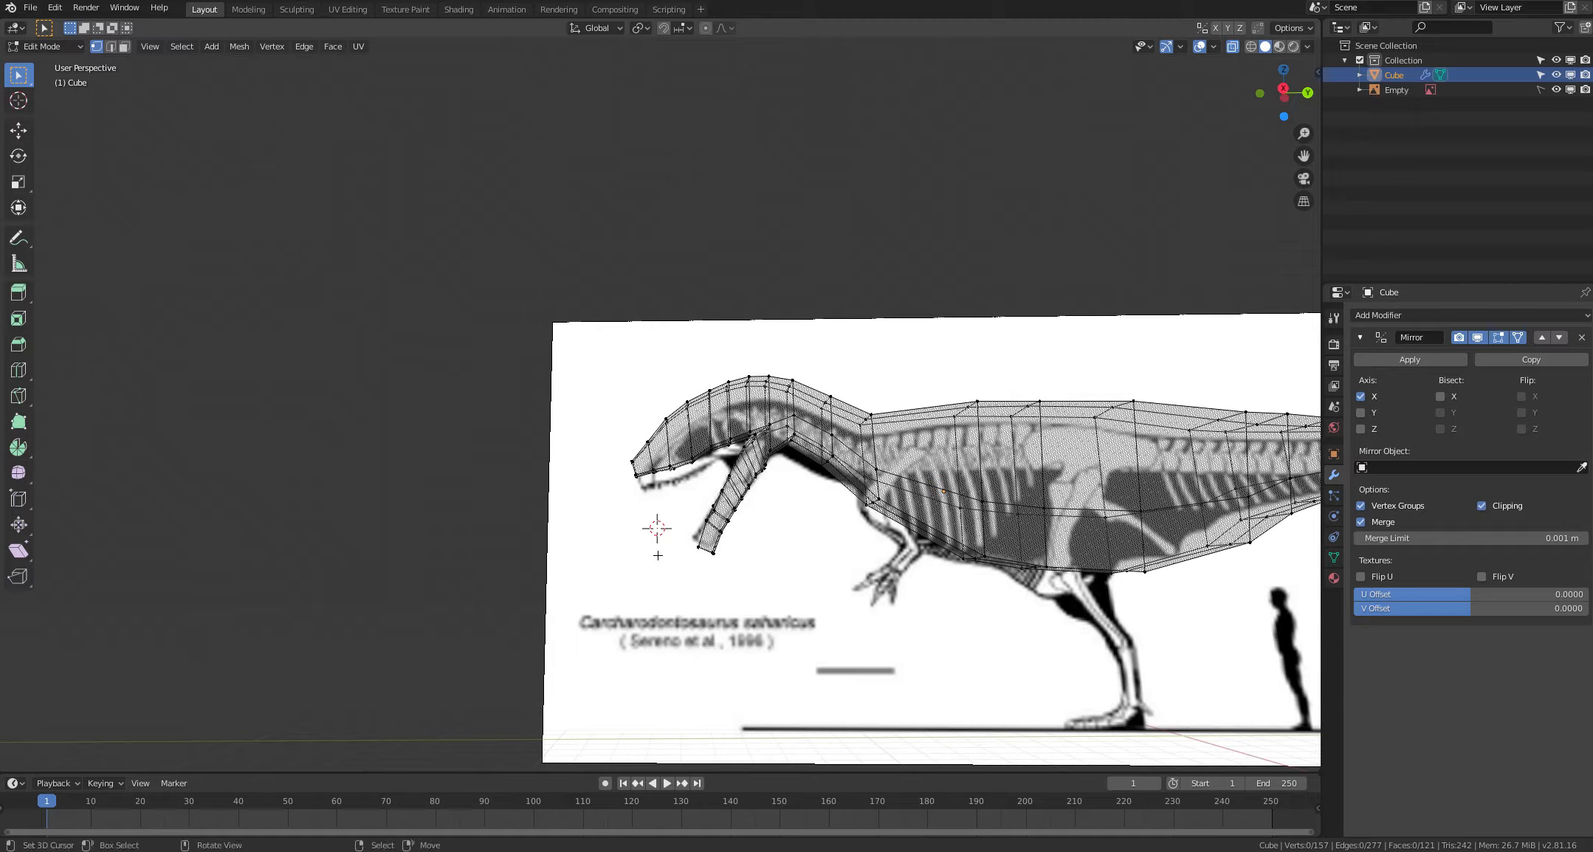
{"action": "left_click_drag", "start_coordinate": [718, 539], "coordinate": [650, 557]}
{"action": "key", "text": "g"}
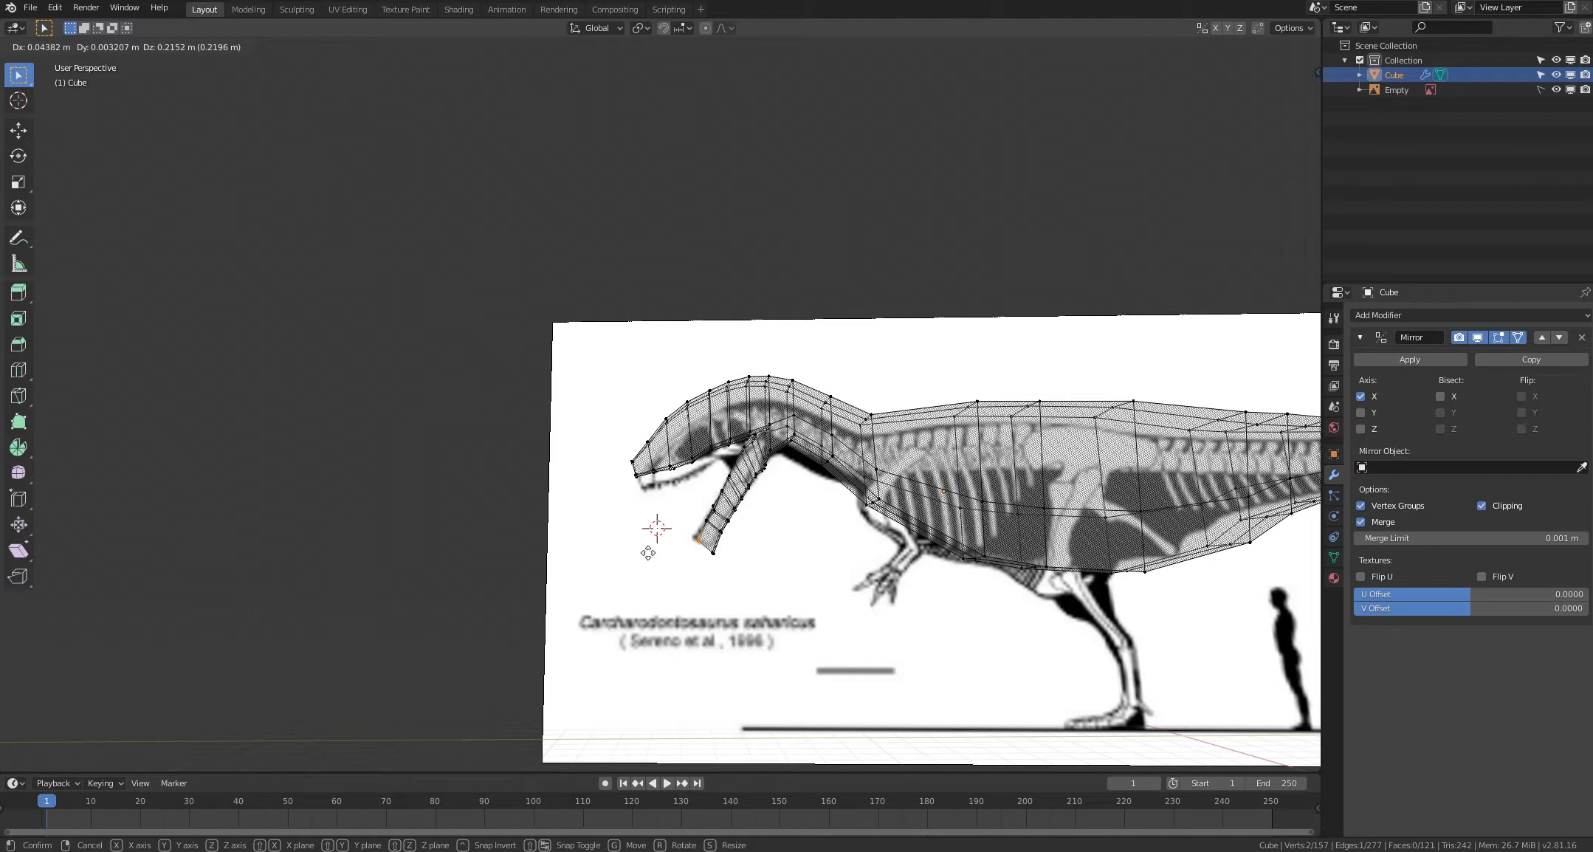
{"action": "left_click", "coordinate": [648, 553]}
{"action": "key", "text": "alt+a"}
Step: Move the bottom edge at the end of the lower jaw about 0.05 m up
{"action": "key", "text": "c"}
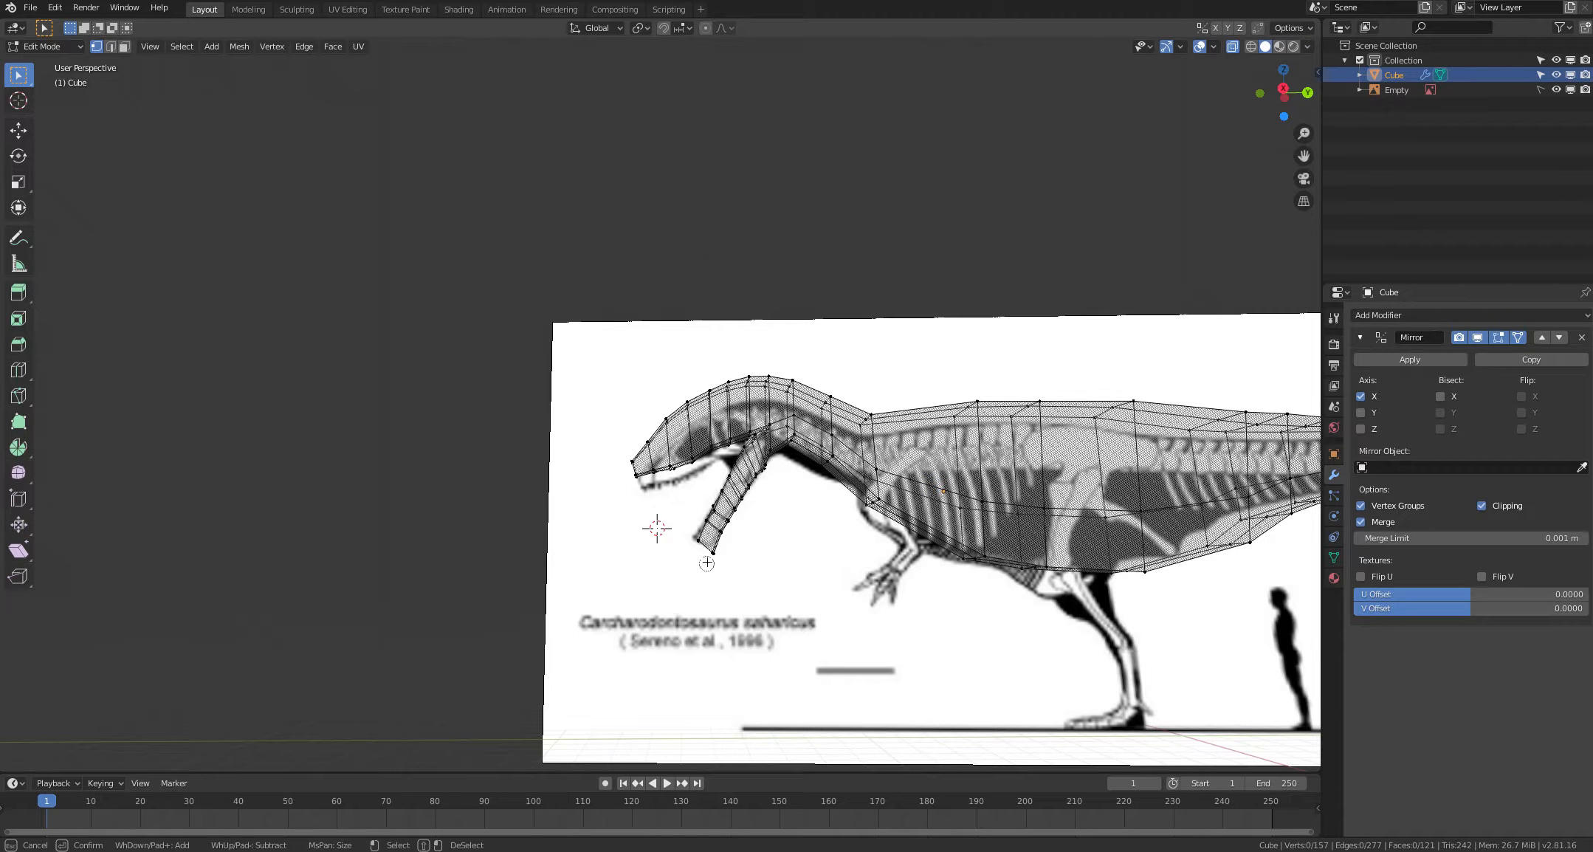
{"action": "left_click", "coordinate": [713, 556]}
{"action": "right_click", "coordinate": [724, 587]}
{"action": "key", "text": "g"}
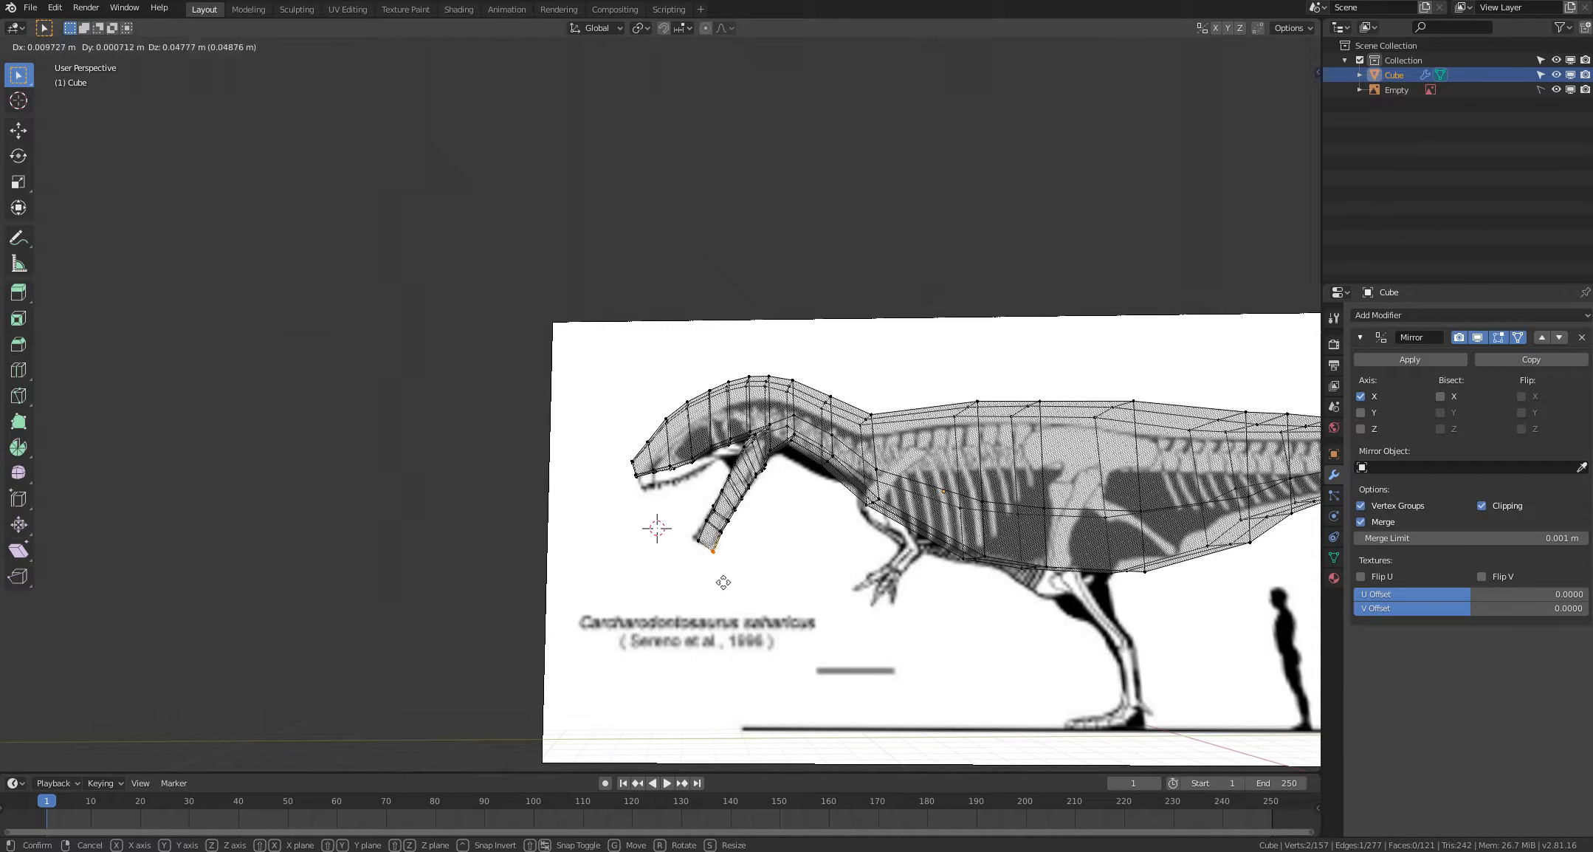
Step: Raise the lower jaw's bottom tip vertices about 0.05 m and shift the underside pair at the middle of its front half about 0.16 m
{"action": "left_click", "coordinate": [721, 580]}
{"action": "key", "text": "alt+a"}
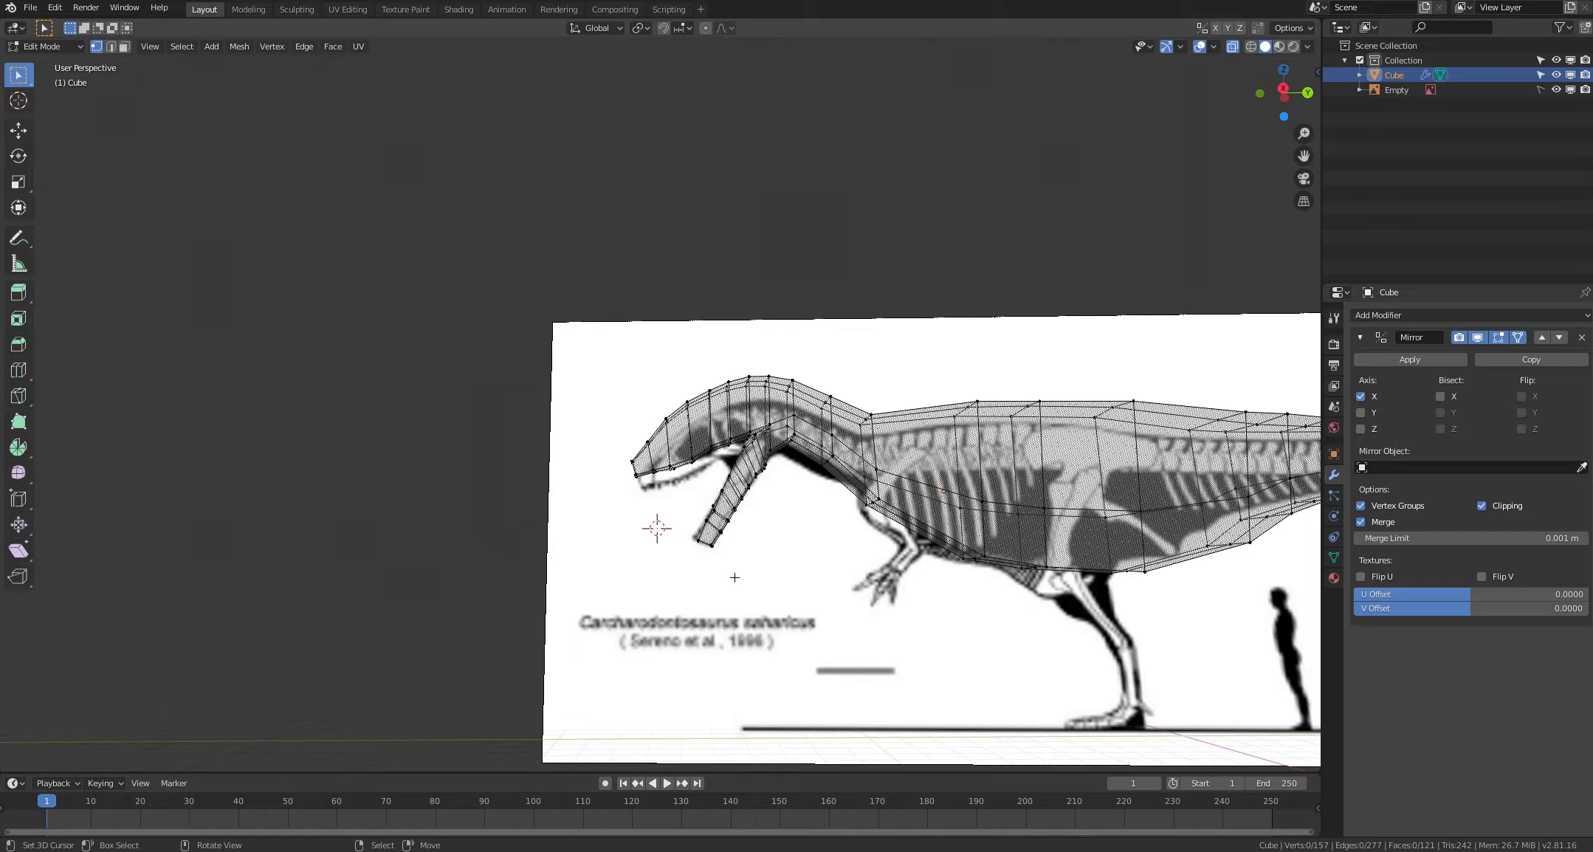
{"action": "middle_click_drag", "start_coordinate": [733, 577], "coordinate": [729, 535]}
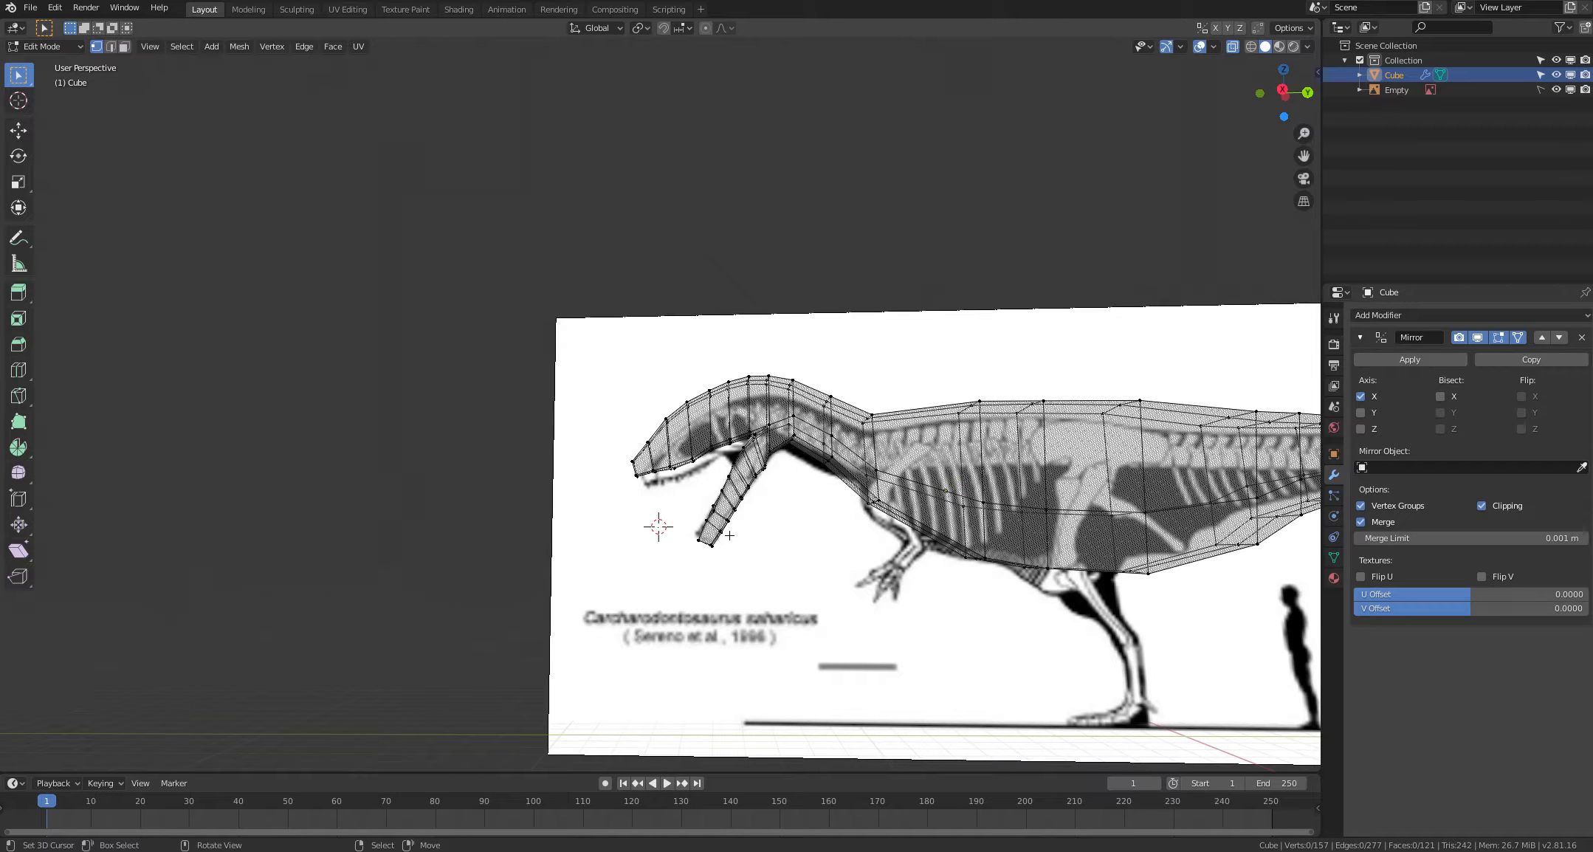
{"action": "right_click", "coordinate": [728, 521], "text": "alt"}
{"action": "key", "text": "g"}
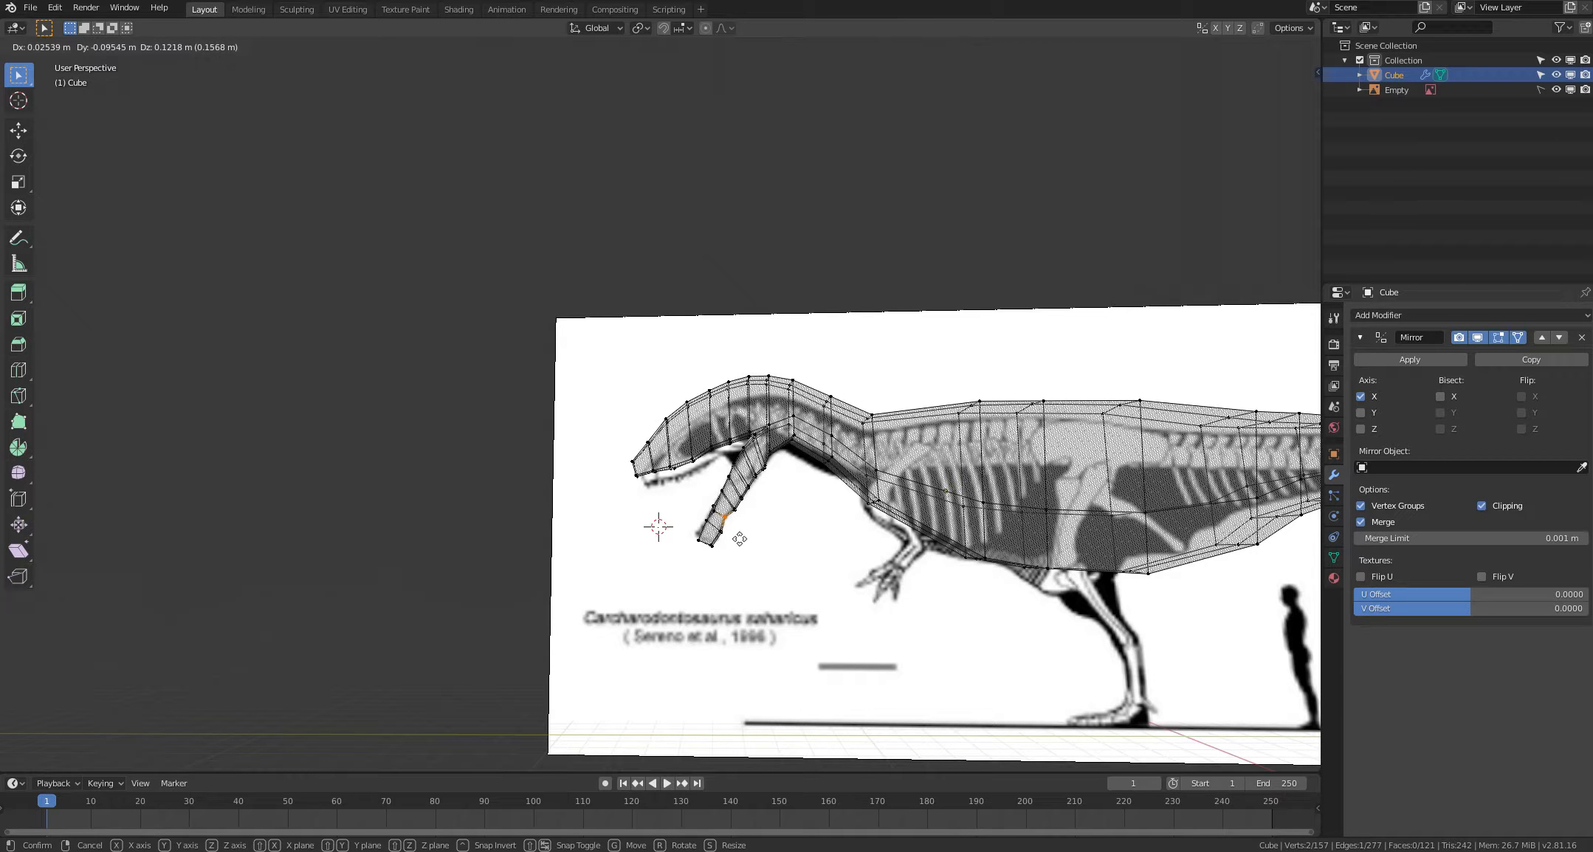
{"action": "left_click", "coordinate": [740, 540]}
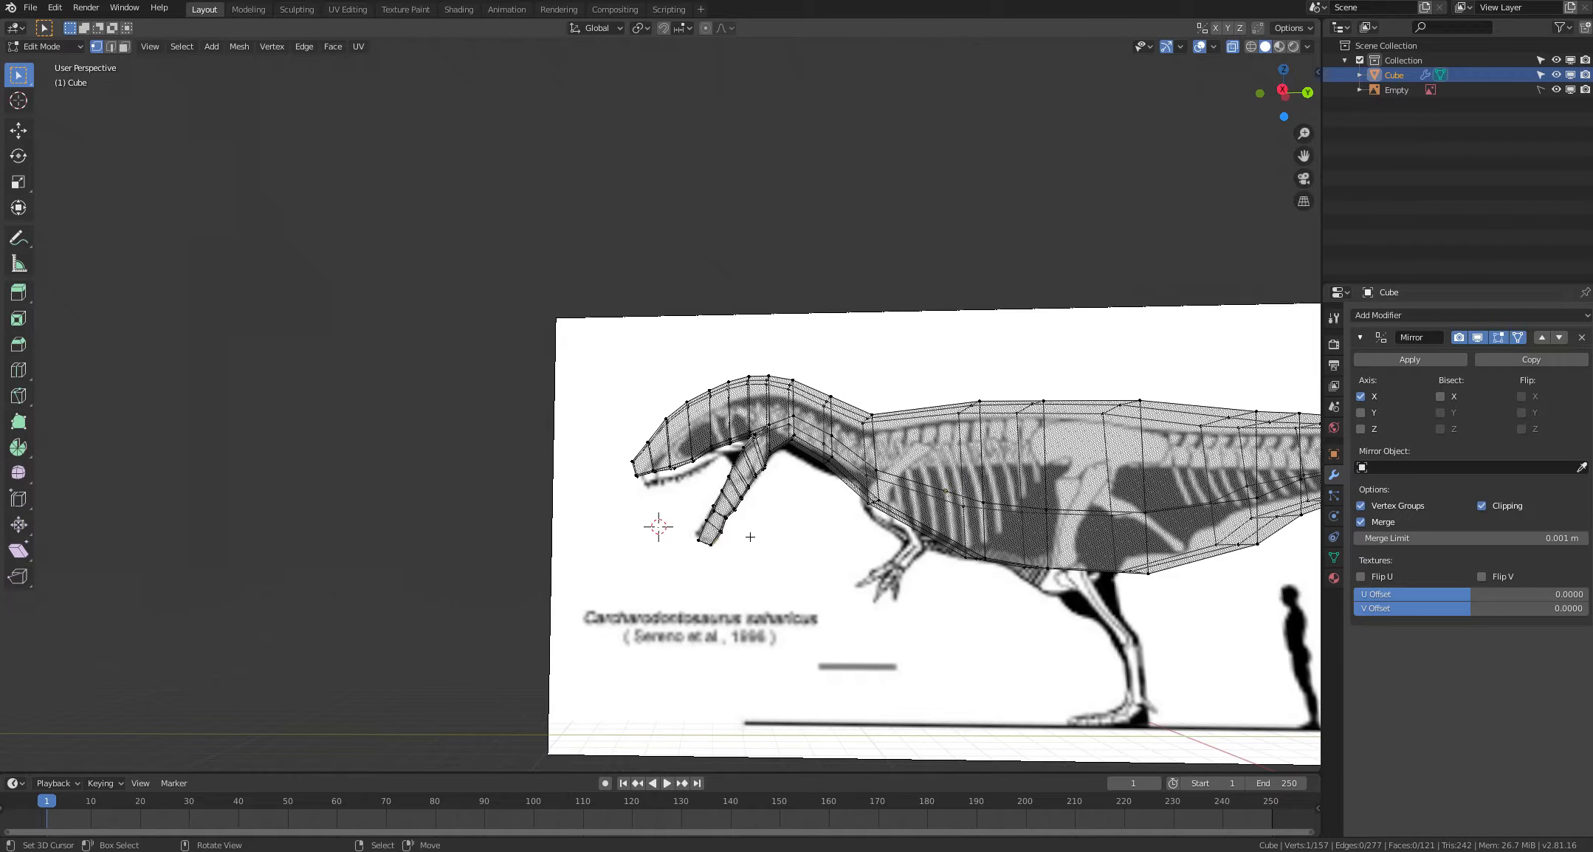
Step: Raise the vertices on the lower jaw's mid underside in two moves of about 0.23 m and 0.16 m
{"action": "right_click", "coordinate": [733, 508], "text": "alt+shift"}
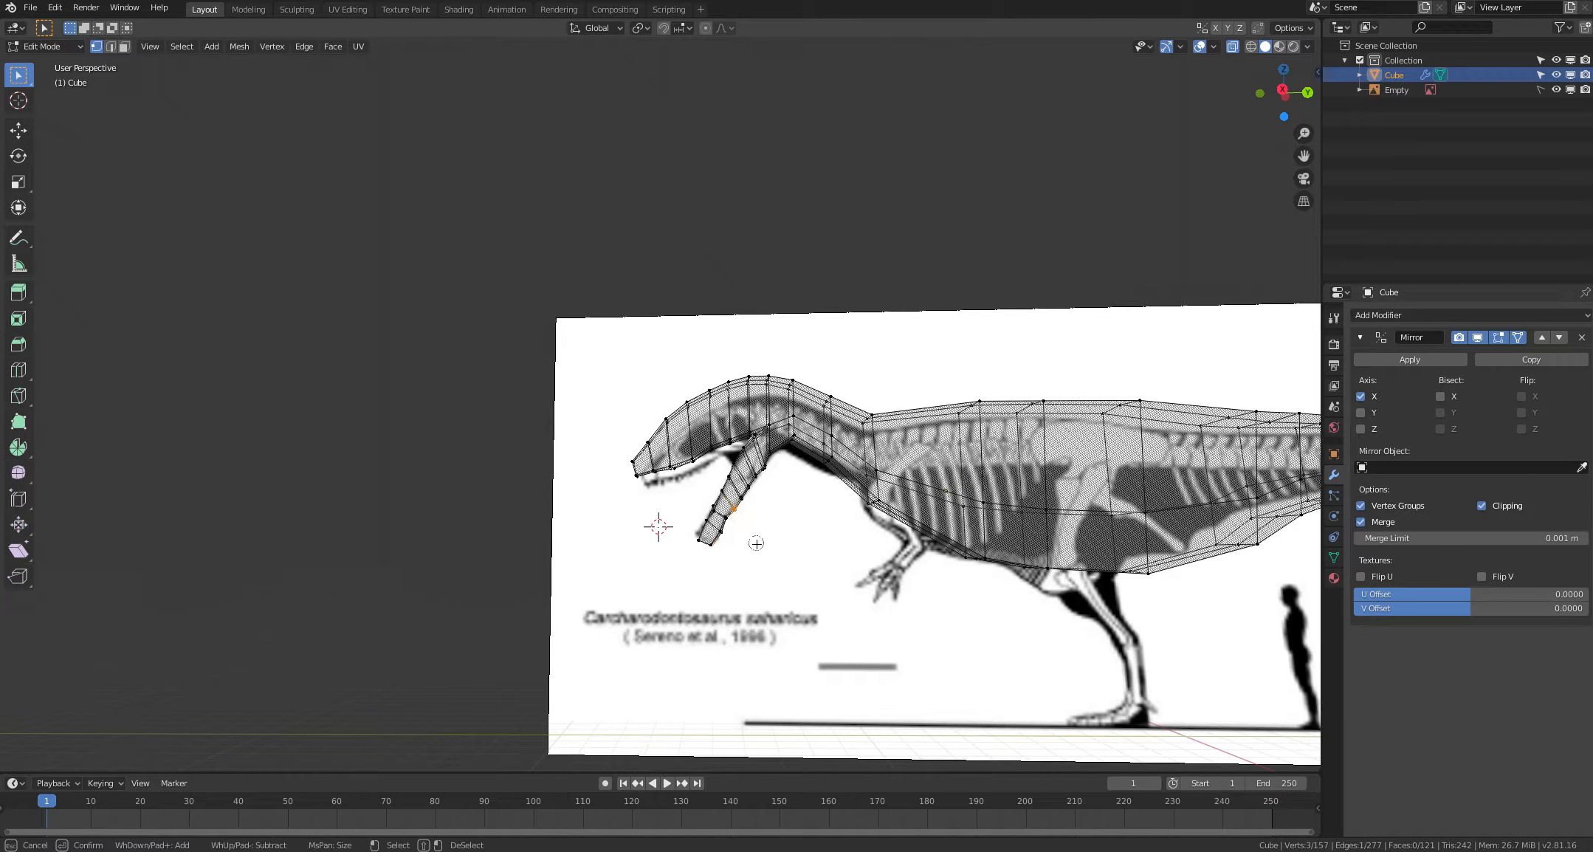
{"action": "key", "text": "g"}
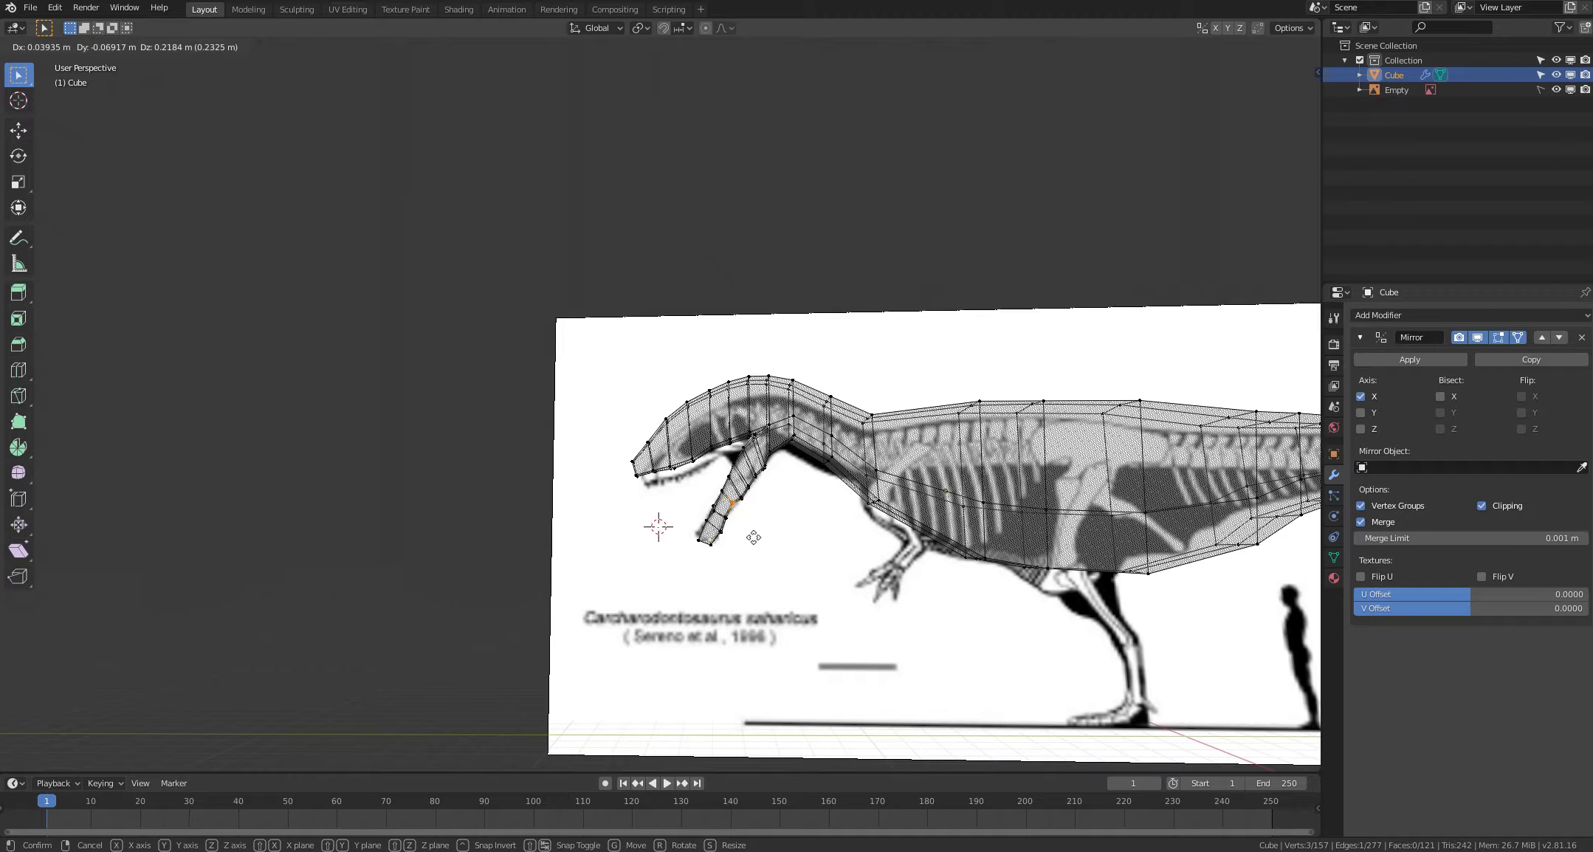
{"action": "left_click", "coordinate": [753, 538]}
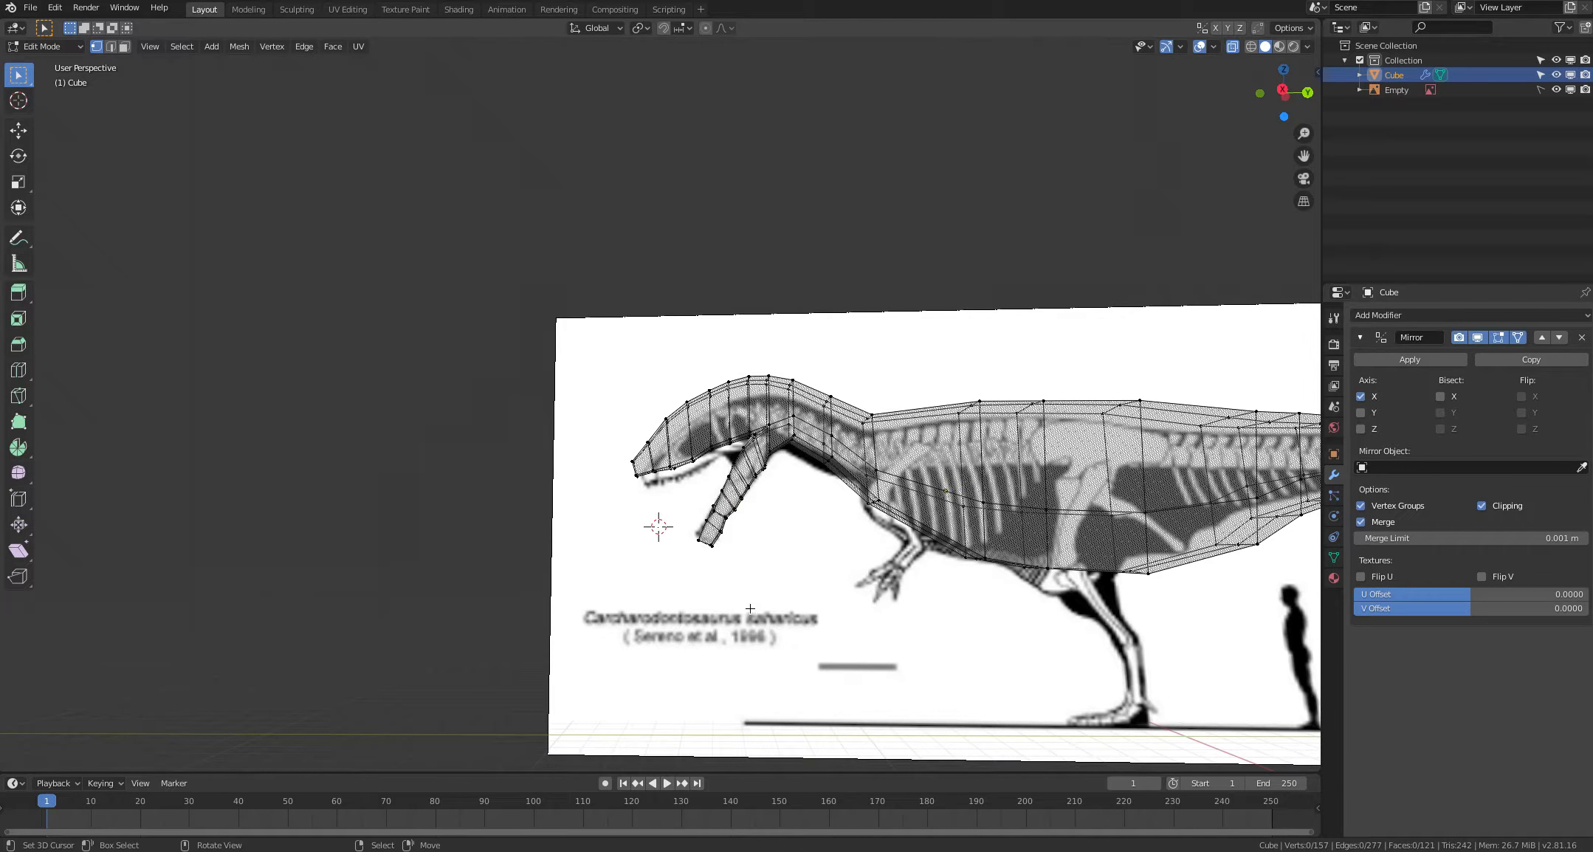
{"action": "key", "text": "c"}
{"action": "right_click", "coordinate": [770, 568]}
{"action": "key", "text": "g"}
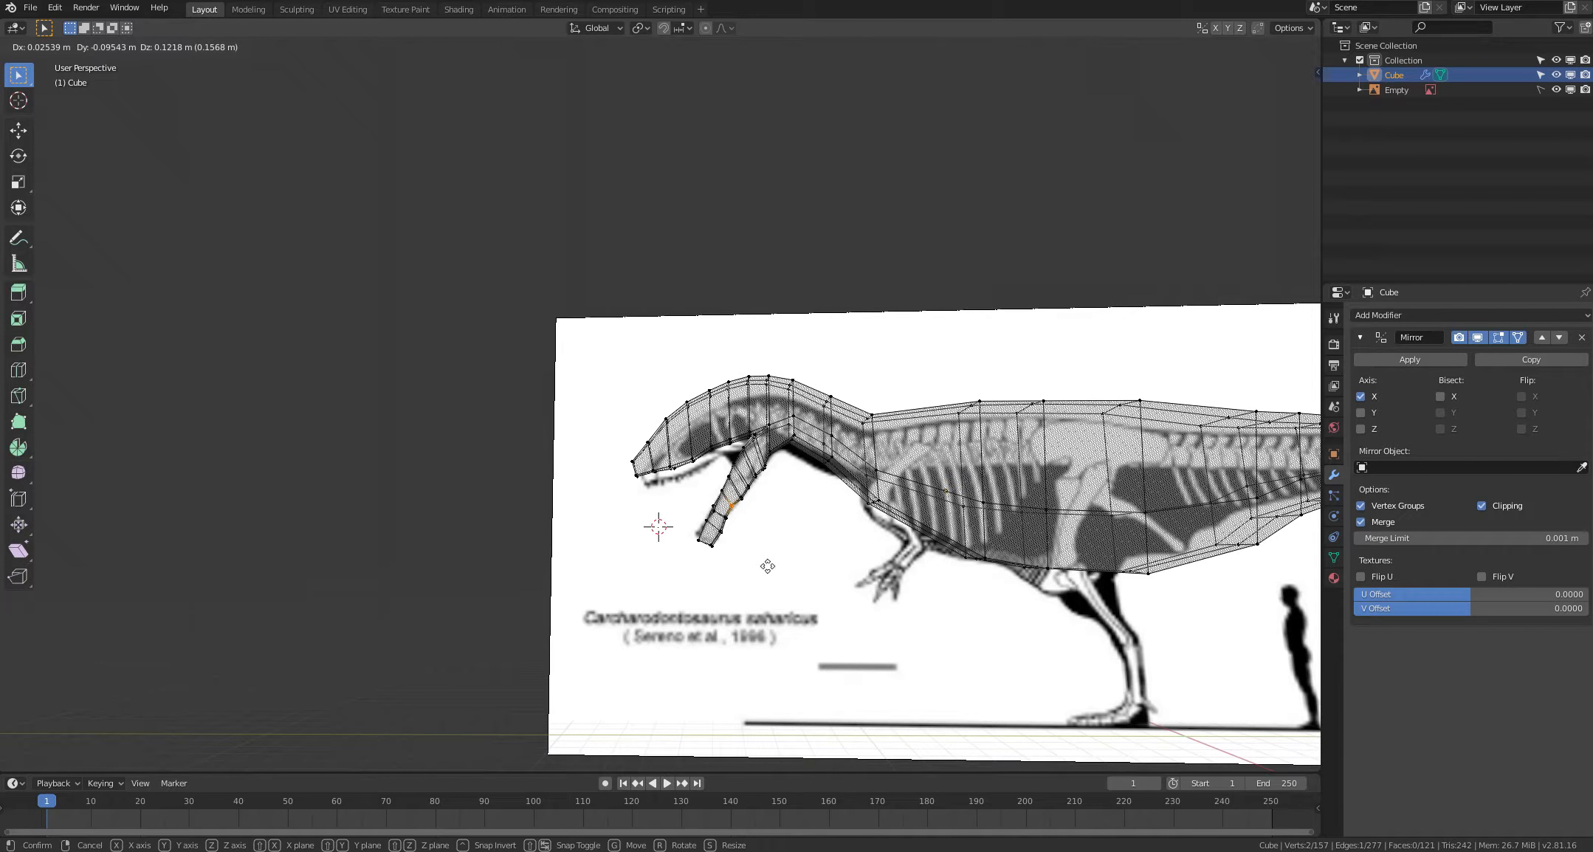
{"action": "left_click", "coordinate": [768, 566]}
{"action": "left_click", "coordinate": [752, 578]}
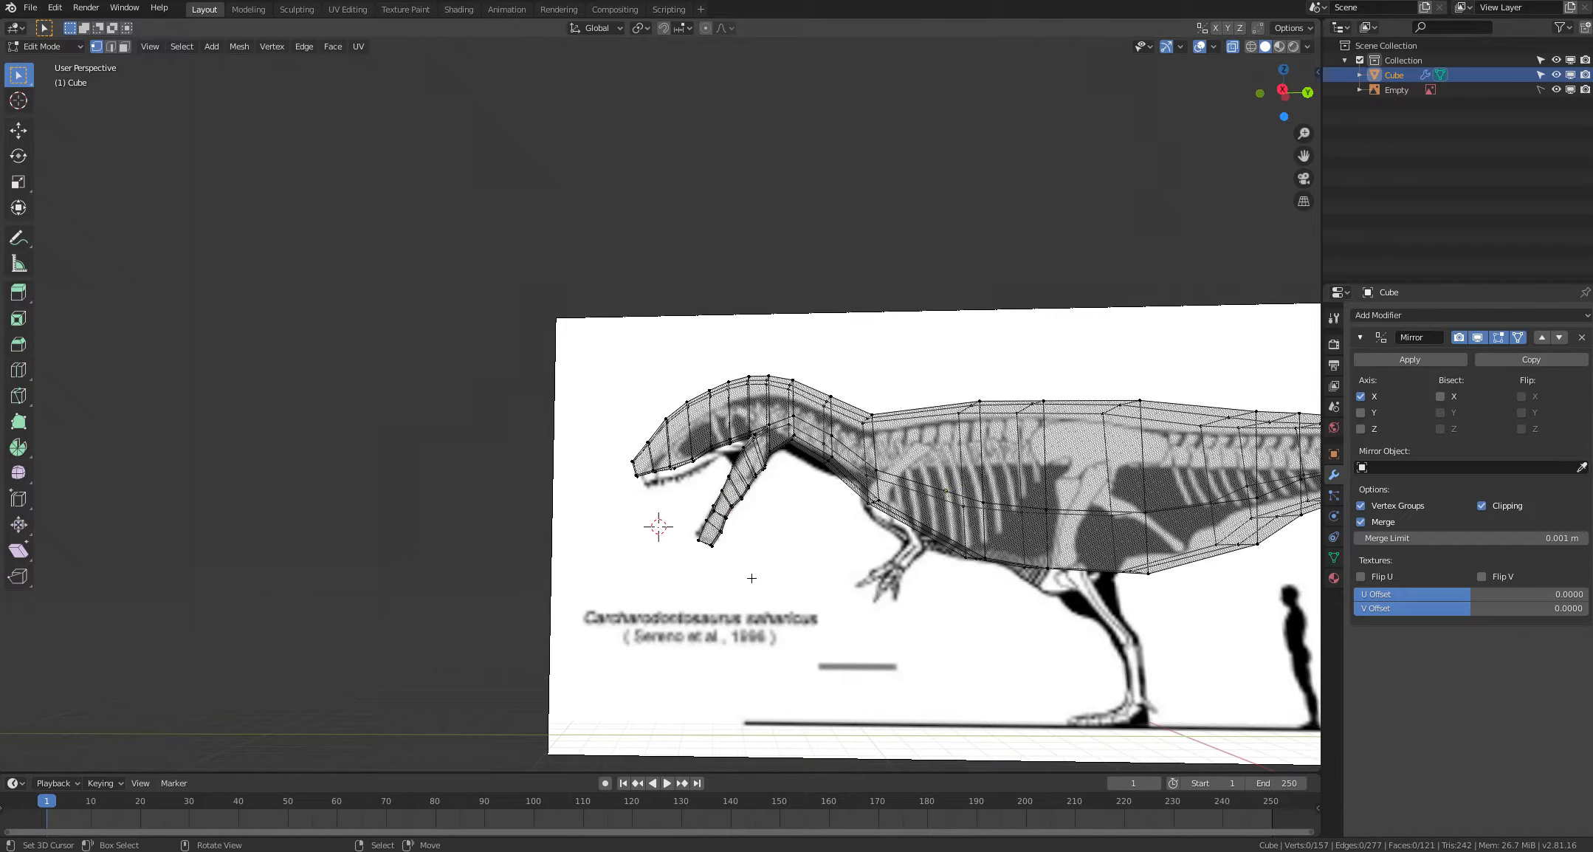
Step: Move the underside vertex pair just behind the lower jaw's tip inward about 0.11 m, and check the shape with X-ray off
{"action": "key", "text": "c"}
{"action": "left_click", "coordinate": [722, 533]}
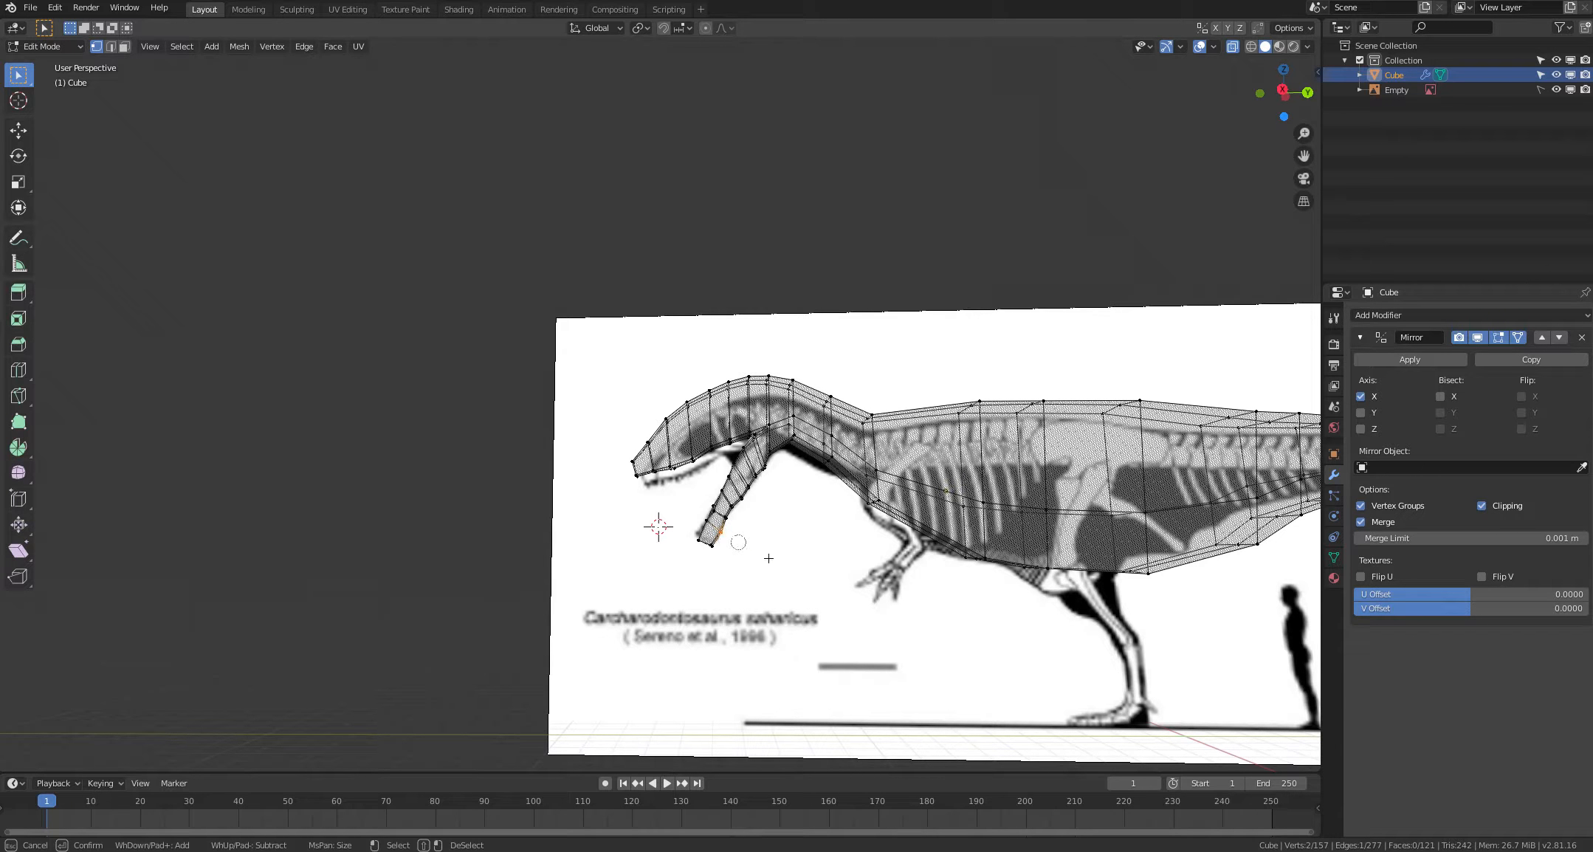
{"action": "right_click", "coordinate": [771, 559]}
{"action": "key", "text": "g"}
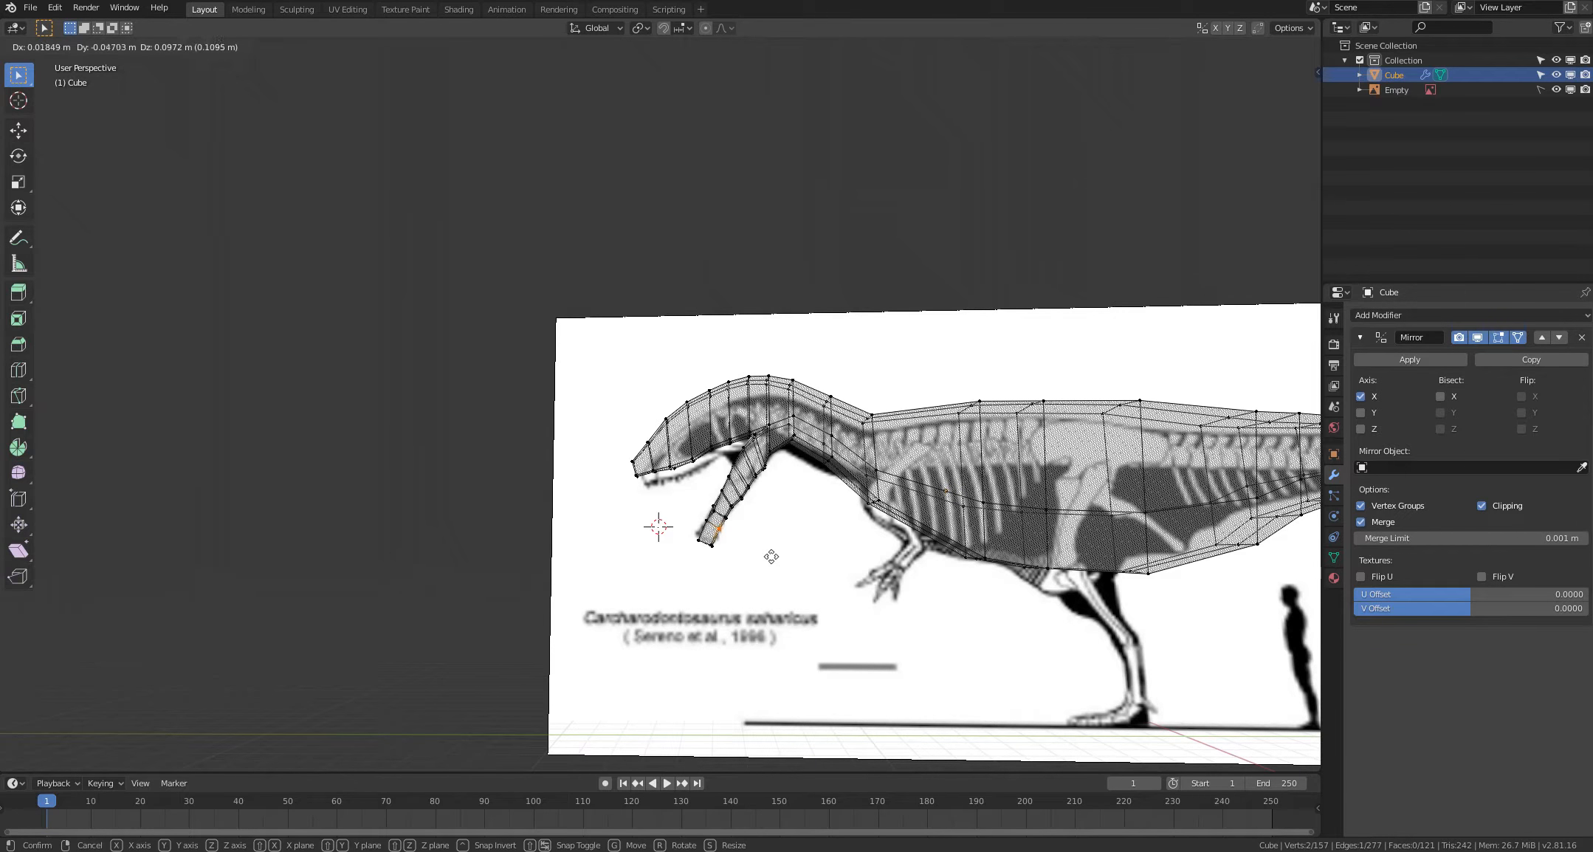
{"action": "left_click", "coordinate": [770, 557]}
{"action": "left_click", "coordinate": [772, 572]}
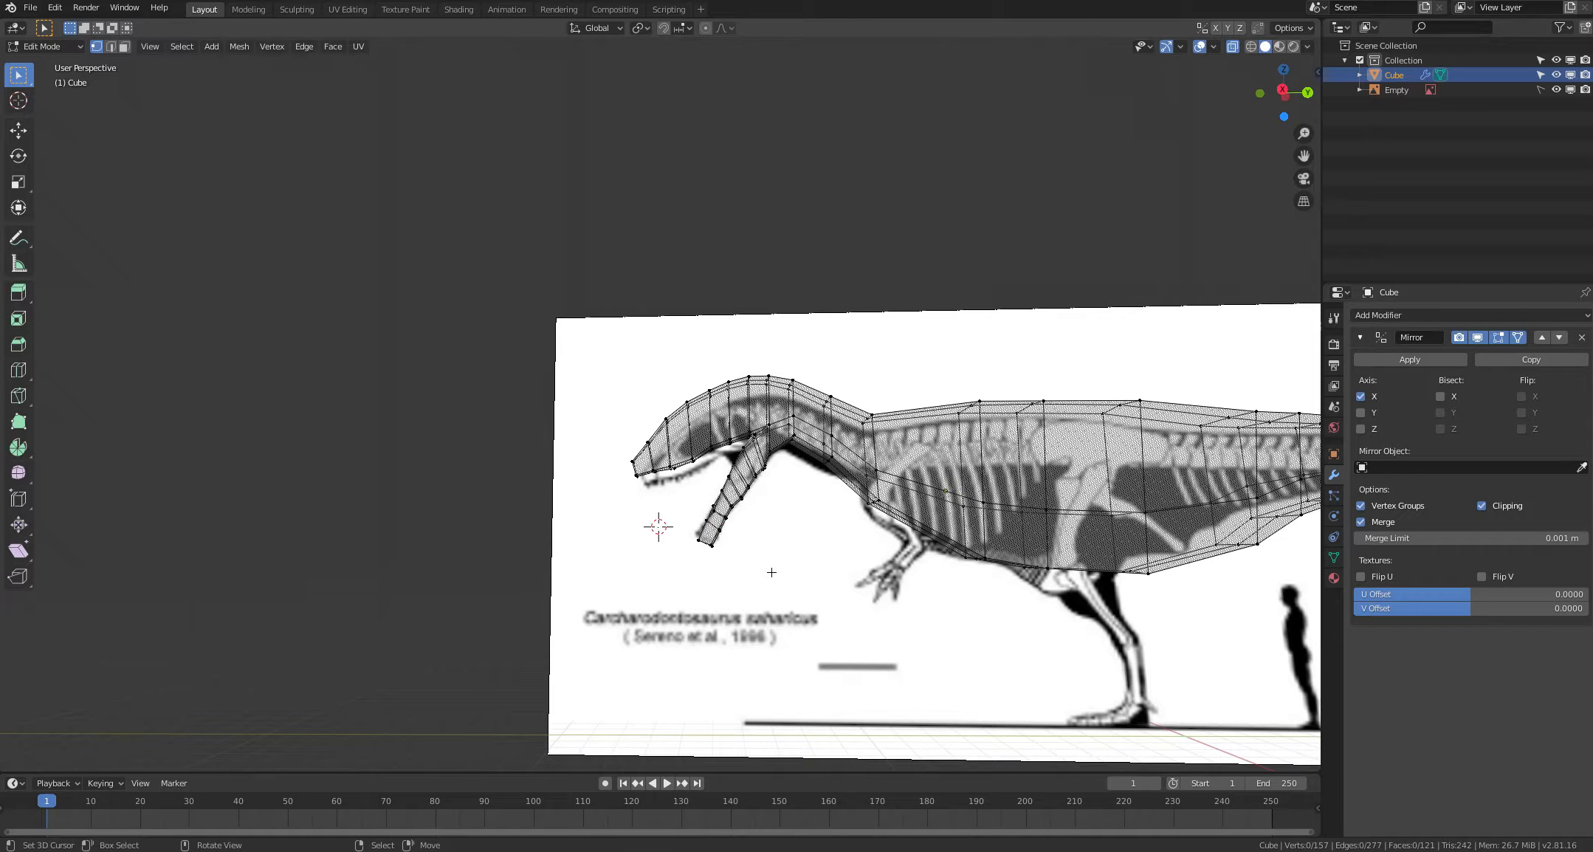
{"action": "key", "text": "alt+z"}
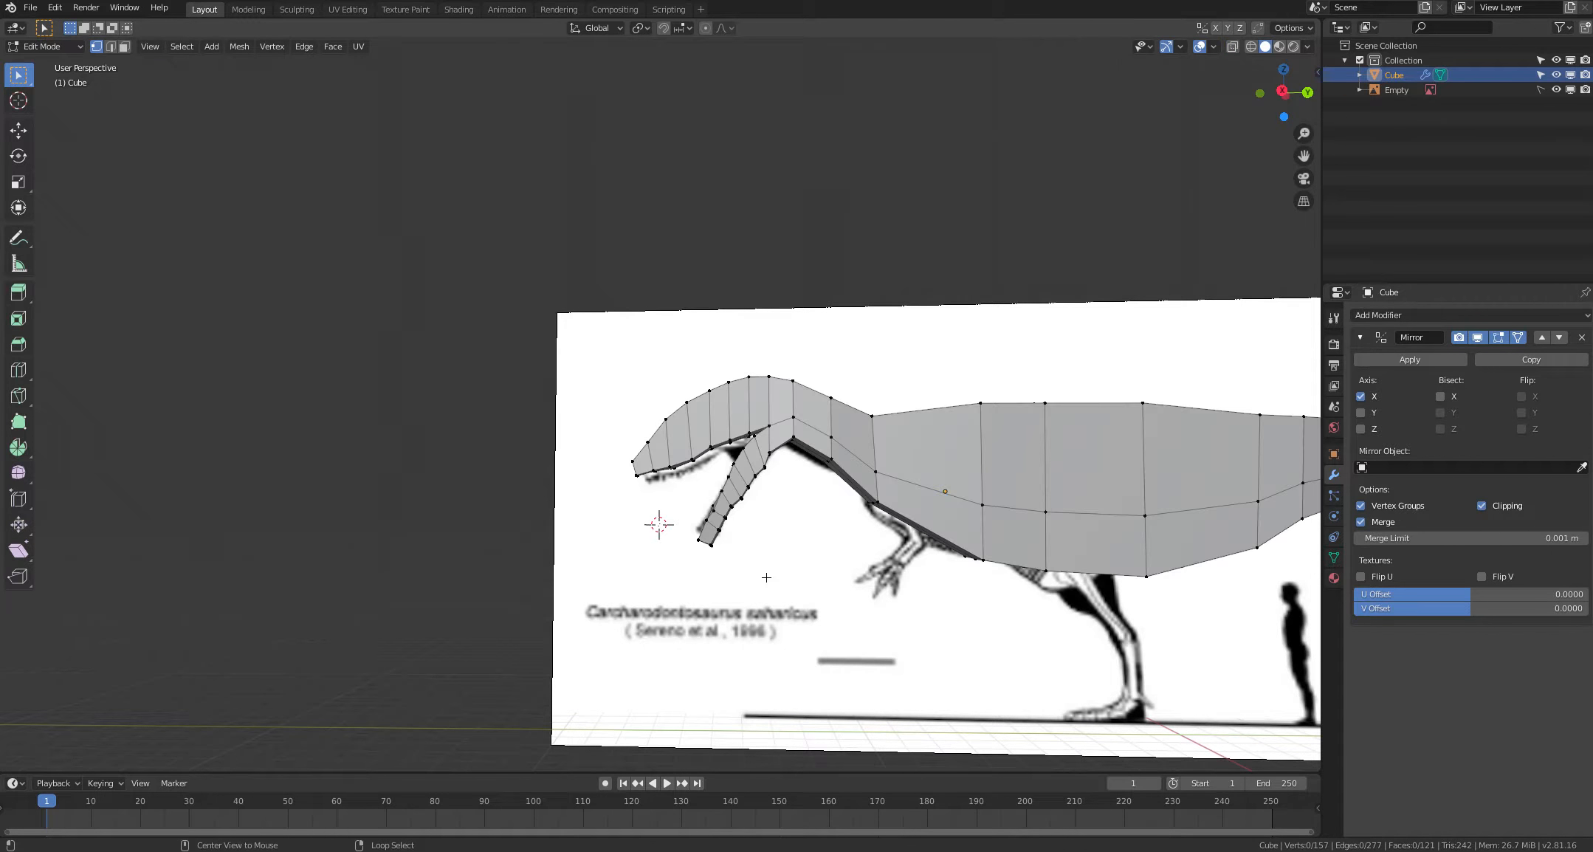
{"action": "middle_click_drag", "start_coordinate": [768, 572], "coordinate": [767, 574]}
Step: With X-ray on, lower the underside vertex pair nearer the jaw hinge about 0.05 m and reposition the pair just in front of it
{"action": "key", "text": "alt+z"}
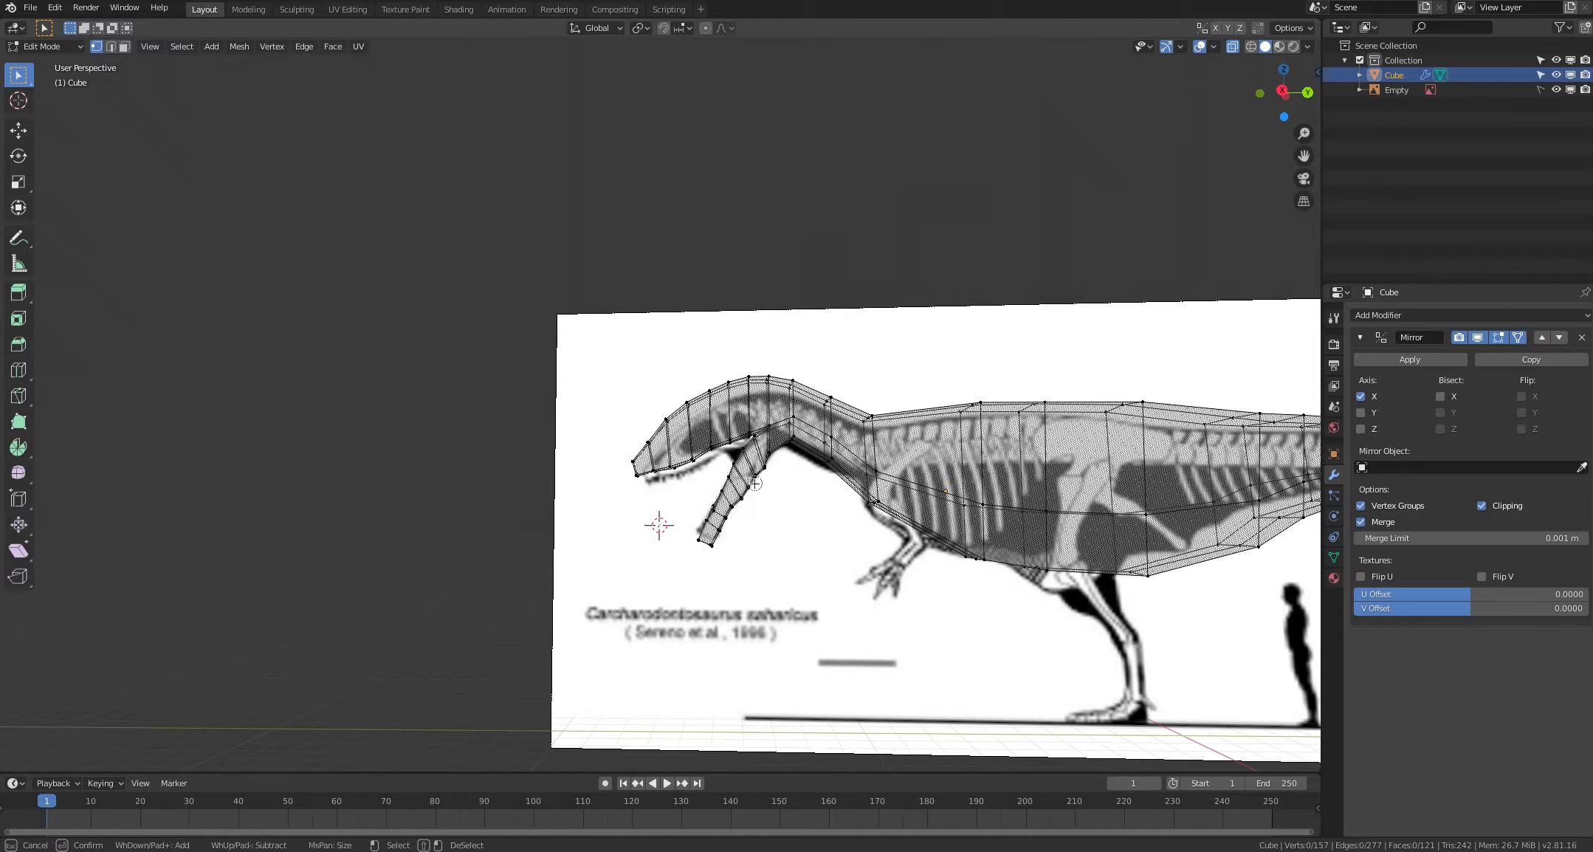
{"action": "right_click", "coordinate": [754, 479], "text": "alt"}
{"action": "key", "text": "g"}
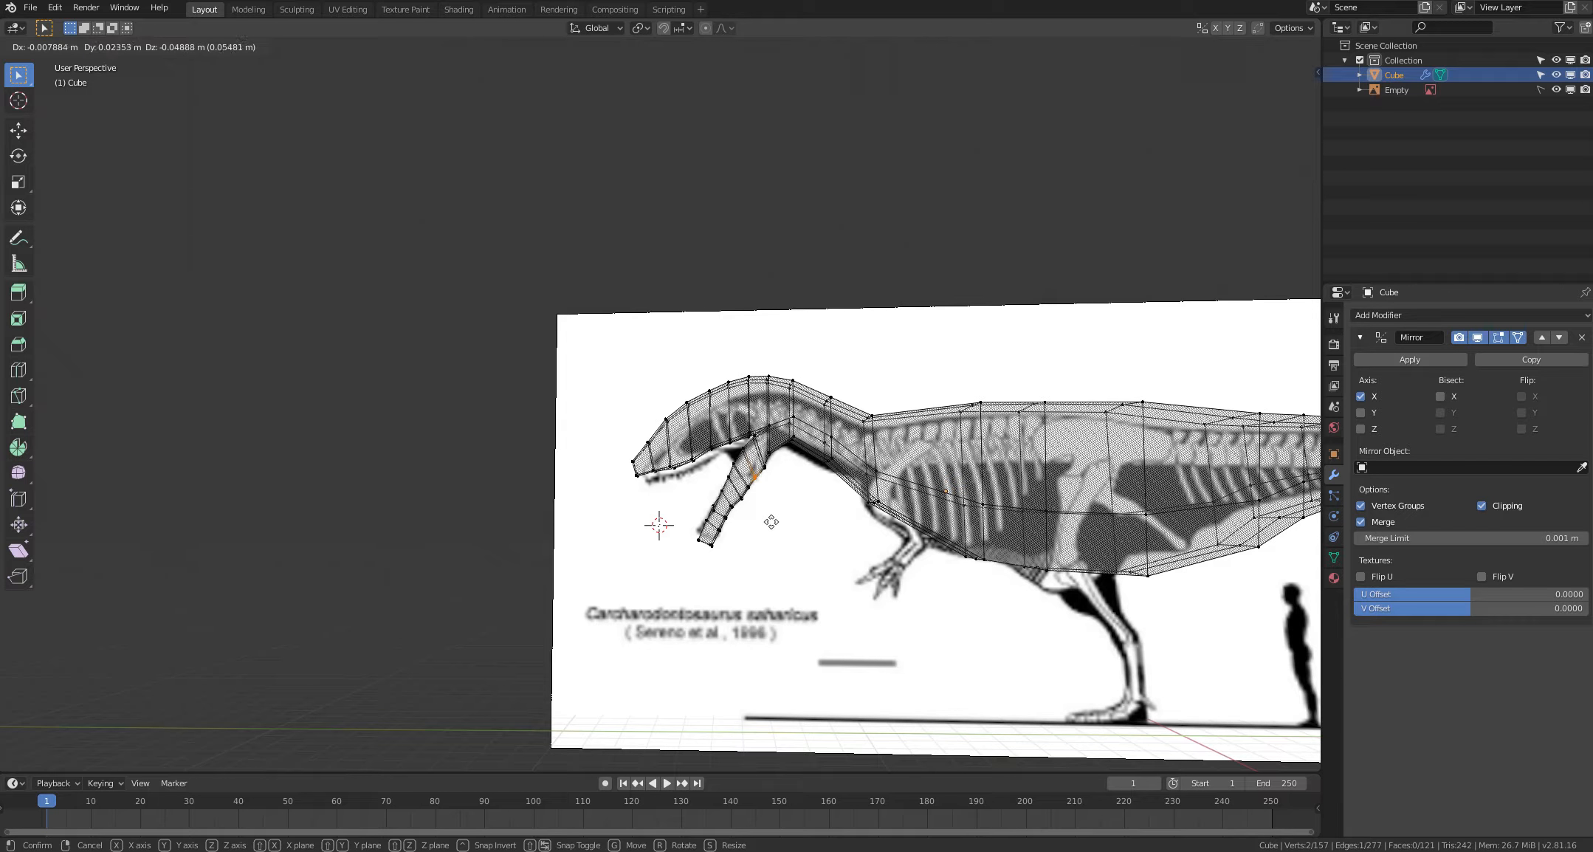
{"action": "left_click", "coordinate": [773, 523]}
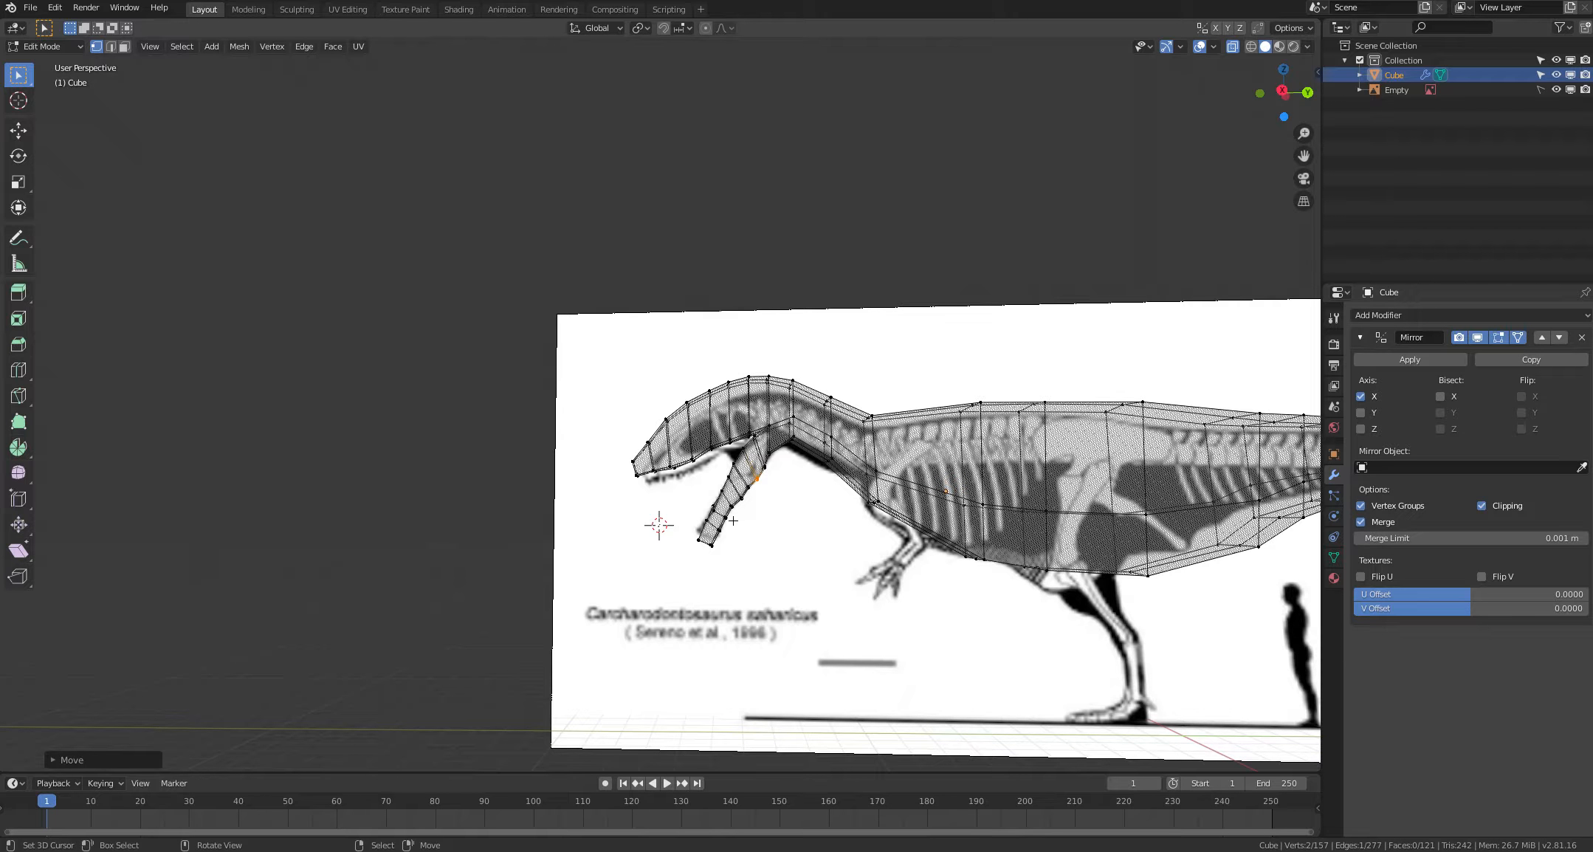
{"action": "left_click", "coordinate": [753, 513]}
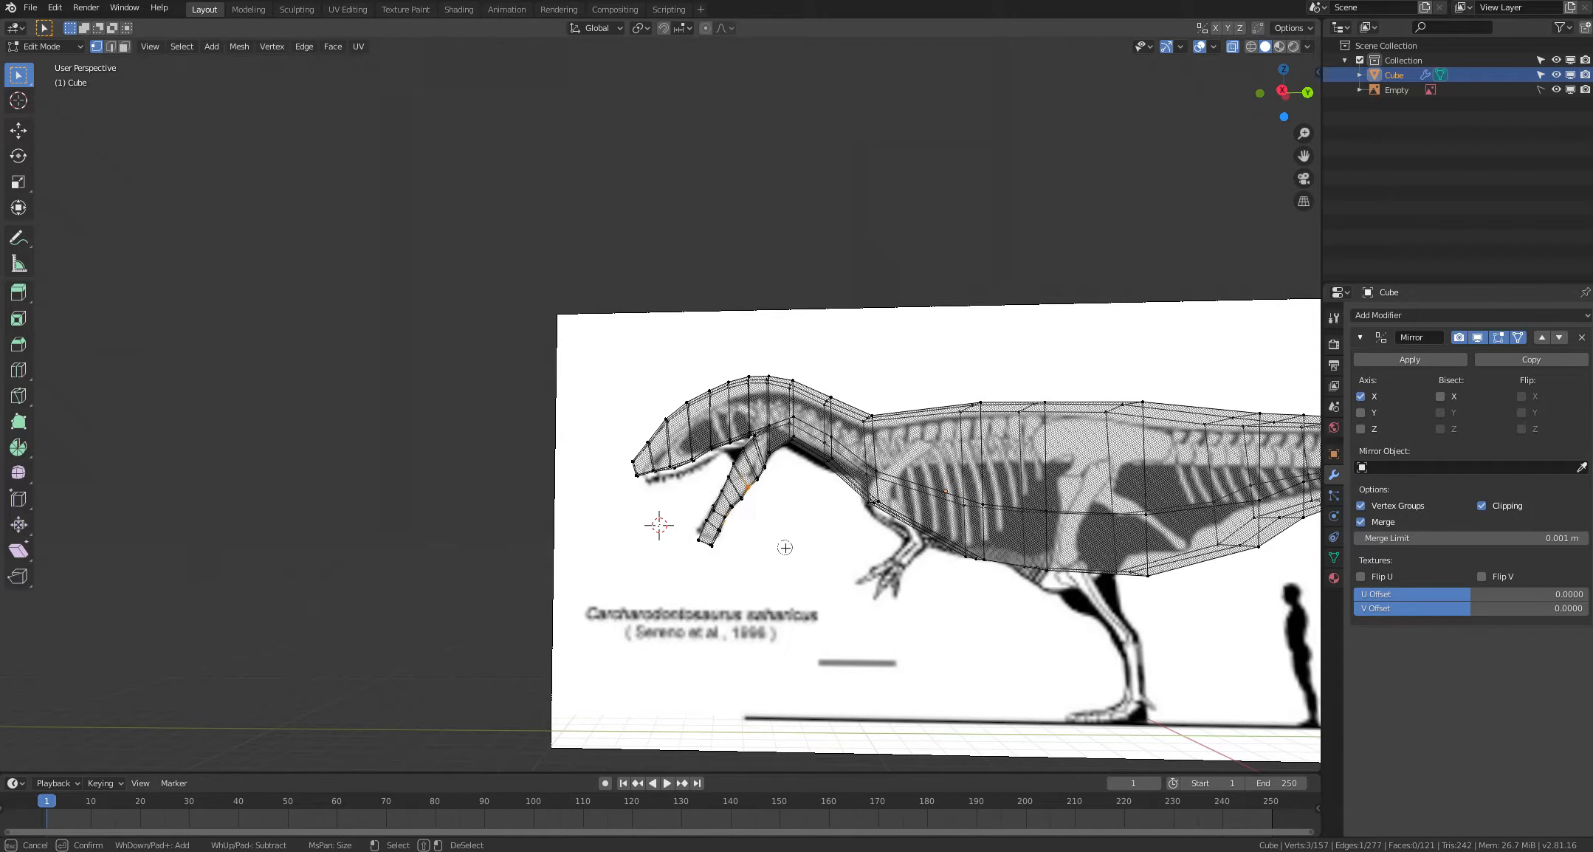
{"action": "right_click", "coordinate": [750, 489], "text": "alt"}
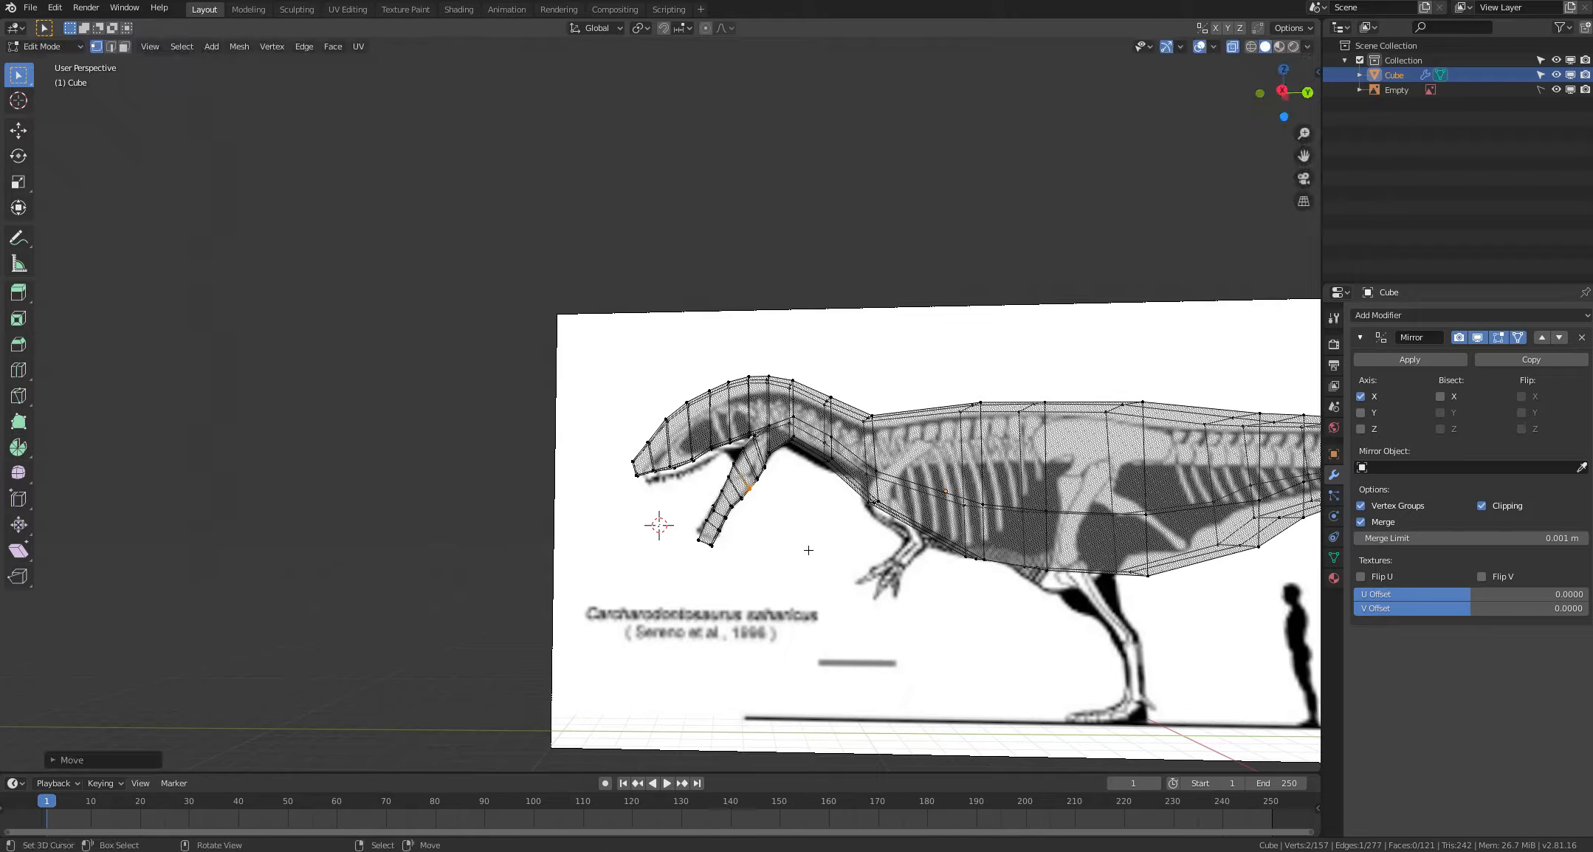
{"action": "left_click", "coordinate": [792, 569]}
Step: Check the jaw with X-ray on and off, and reposition the single side vertex midway along the lower jaw with X-ray off
{"action": "key", "text": "alt+z"}
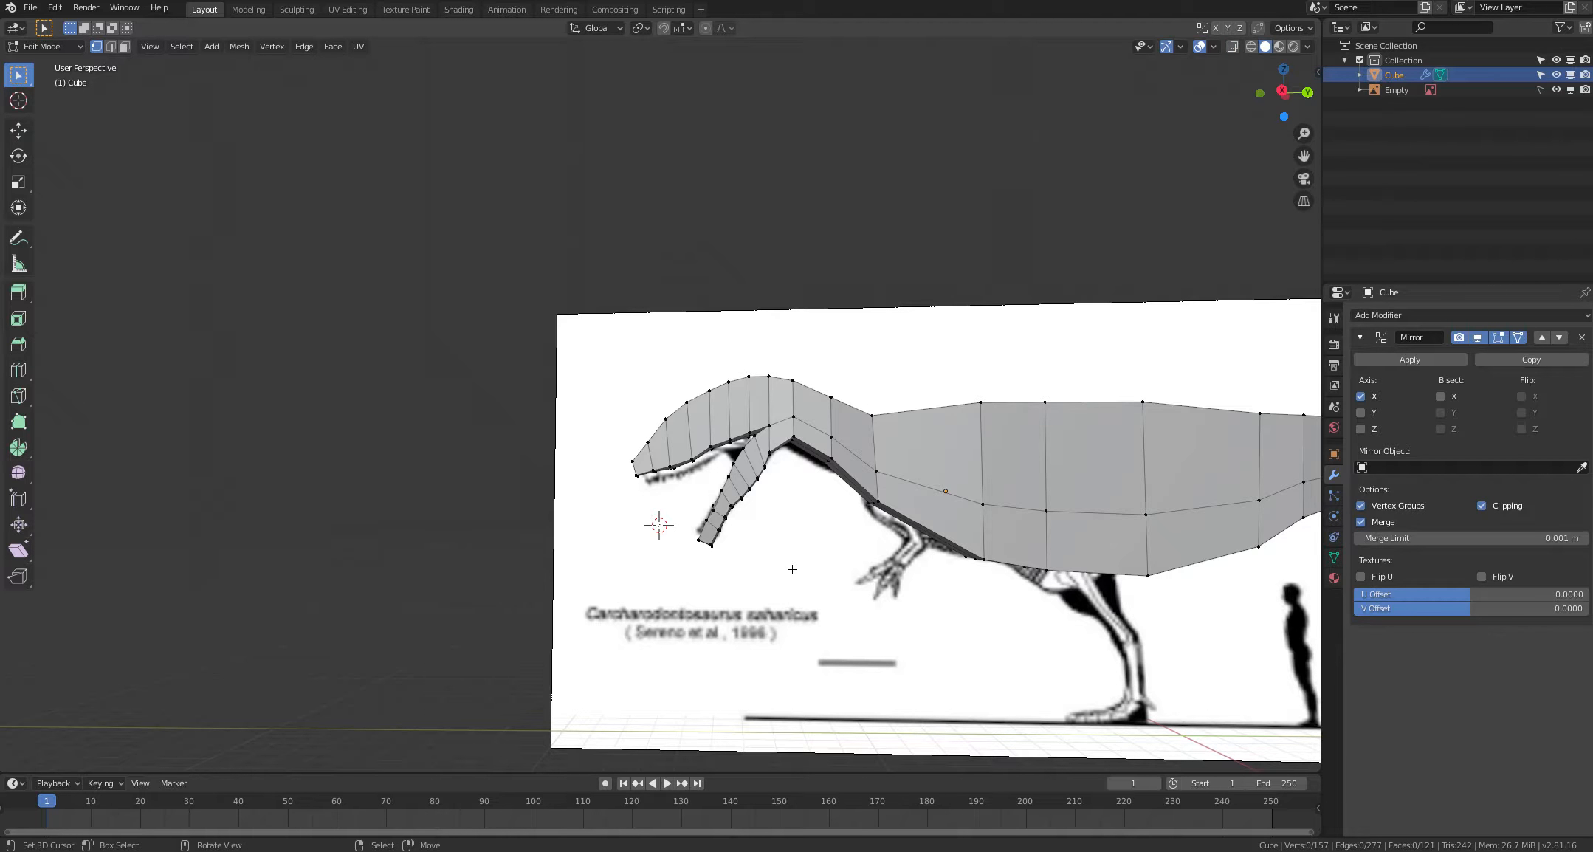
{"action": "scroll", "coordinate": [792, 569], "scroll_direction": "down", "scroll_amount": 2}
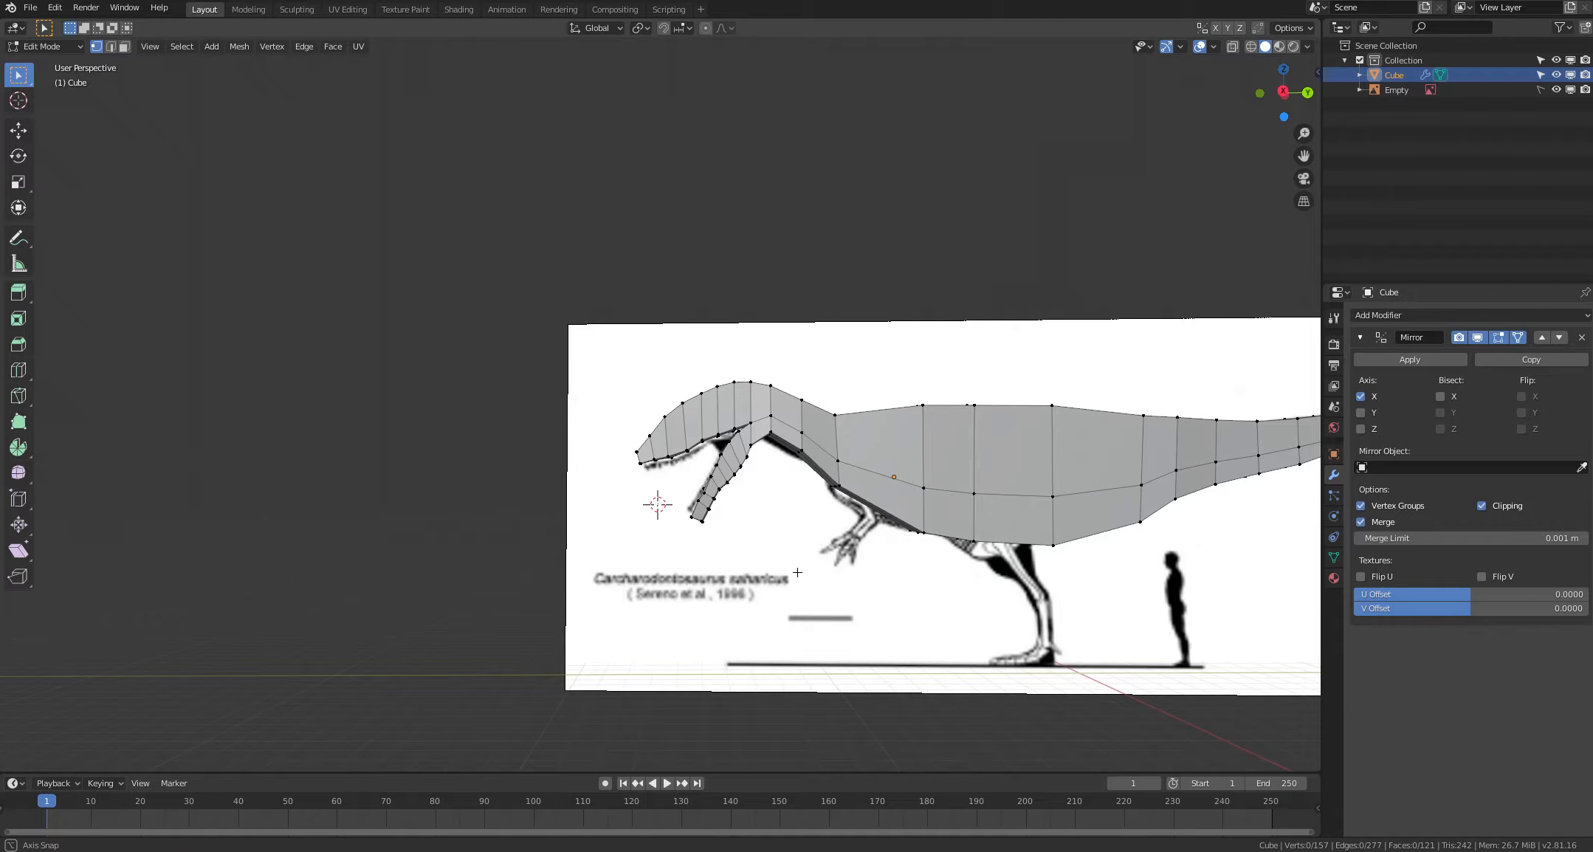
{"action": "key", "text": "alt+z"}
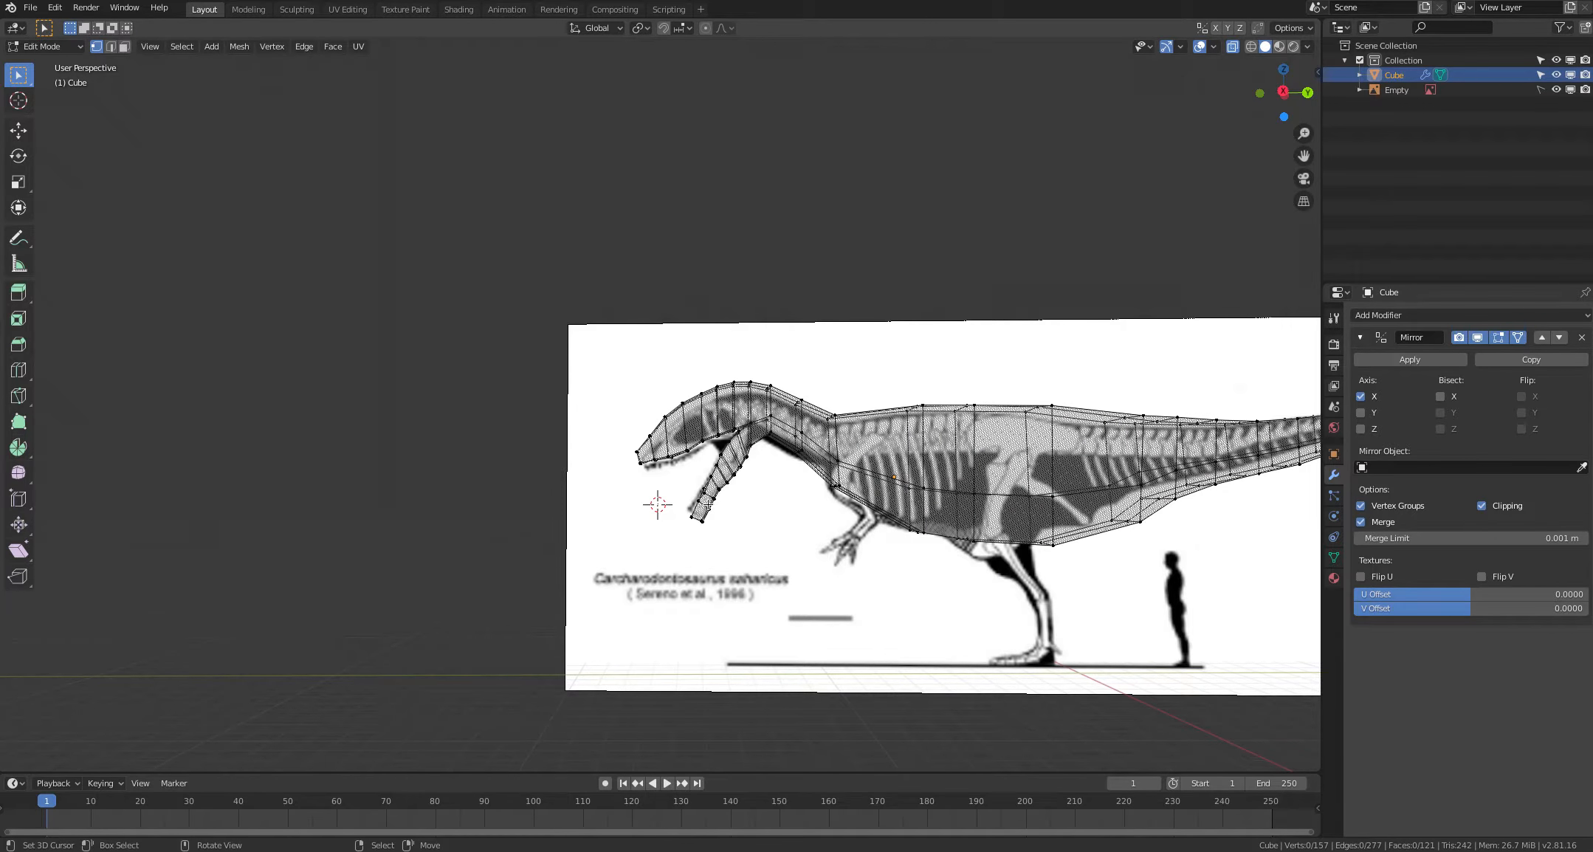
{"action": "scroll", "coordinate": [705, 504], "scroll_direction": "up", "scroll_amount": 1}
{"action": "key", "text": "alt+z"}
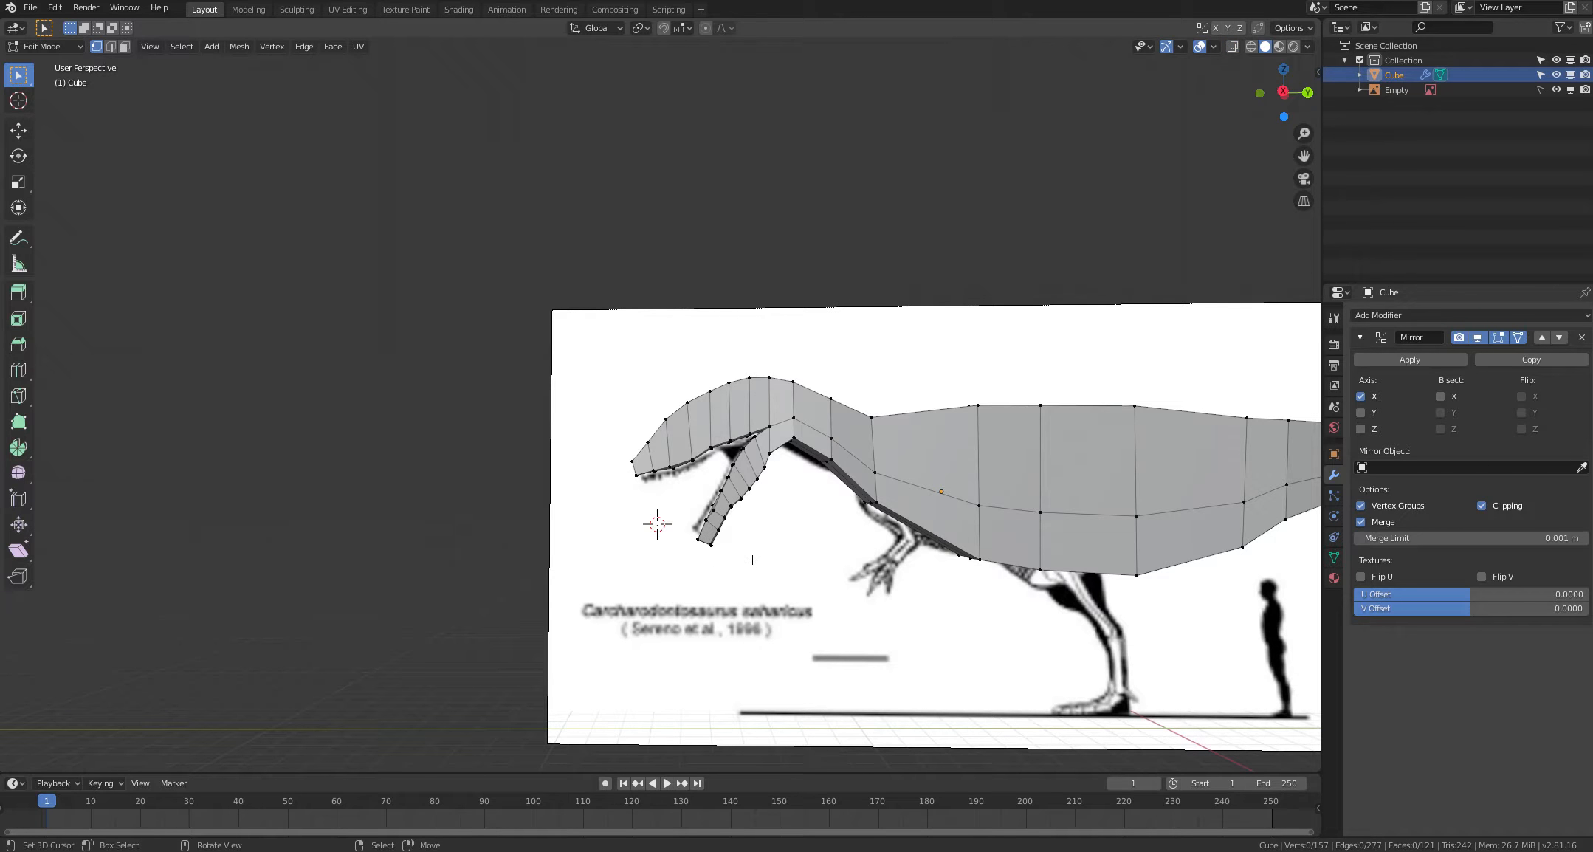
{"action": "key", "text": "g"}
{"action": "left_click", "coordinate": [713, 515]}
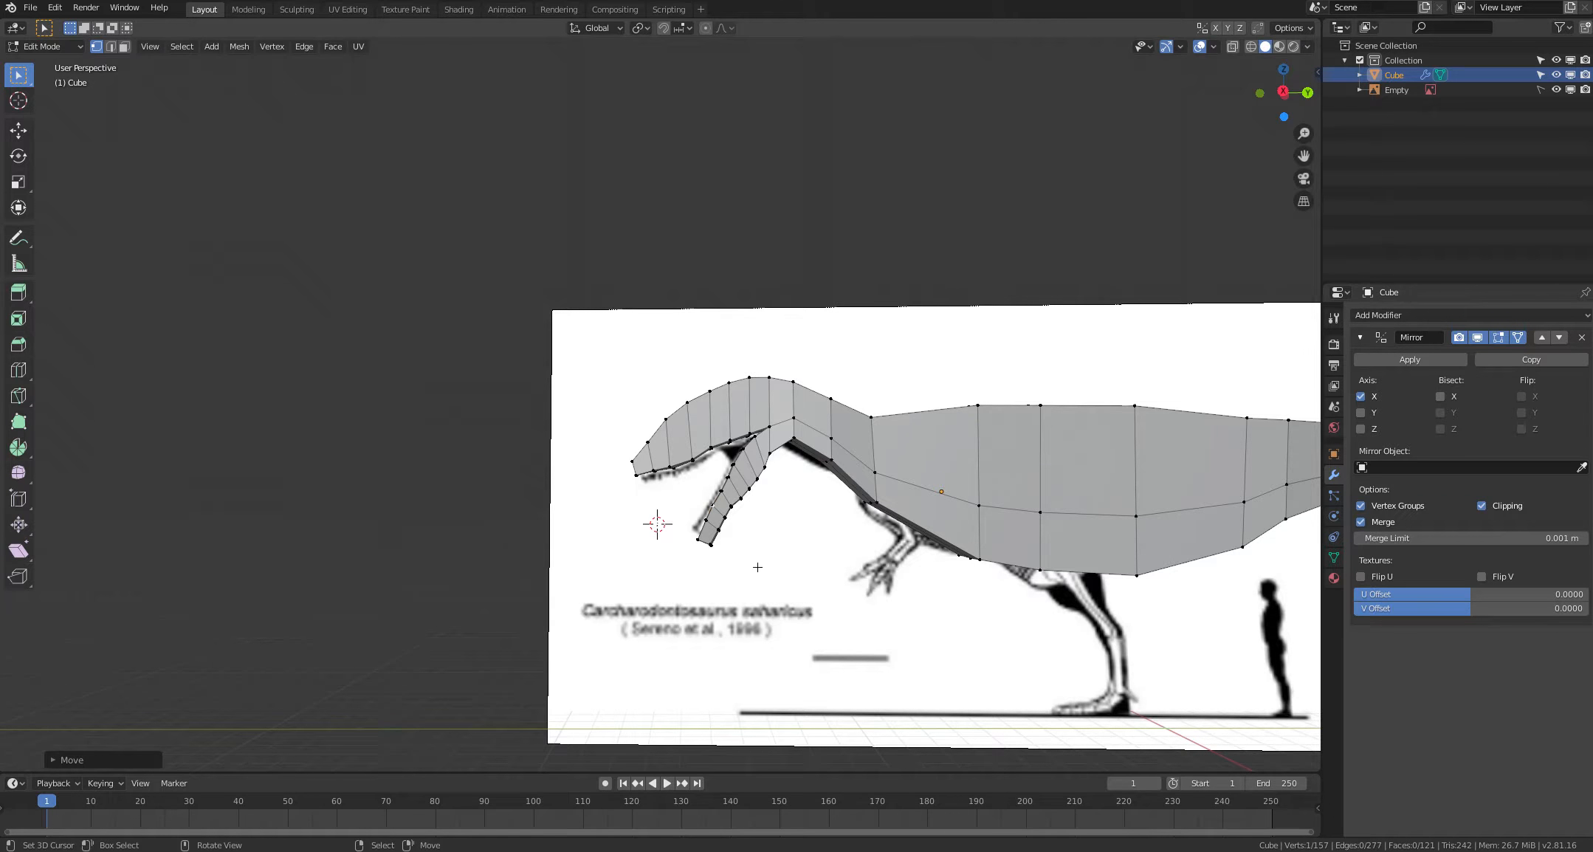
{"action": "key", "text": "alt+a"}
{"action": "middle_click_drag", "start_coordinate": [758, 568], "coordinate": [729, 567]}
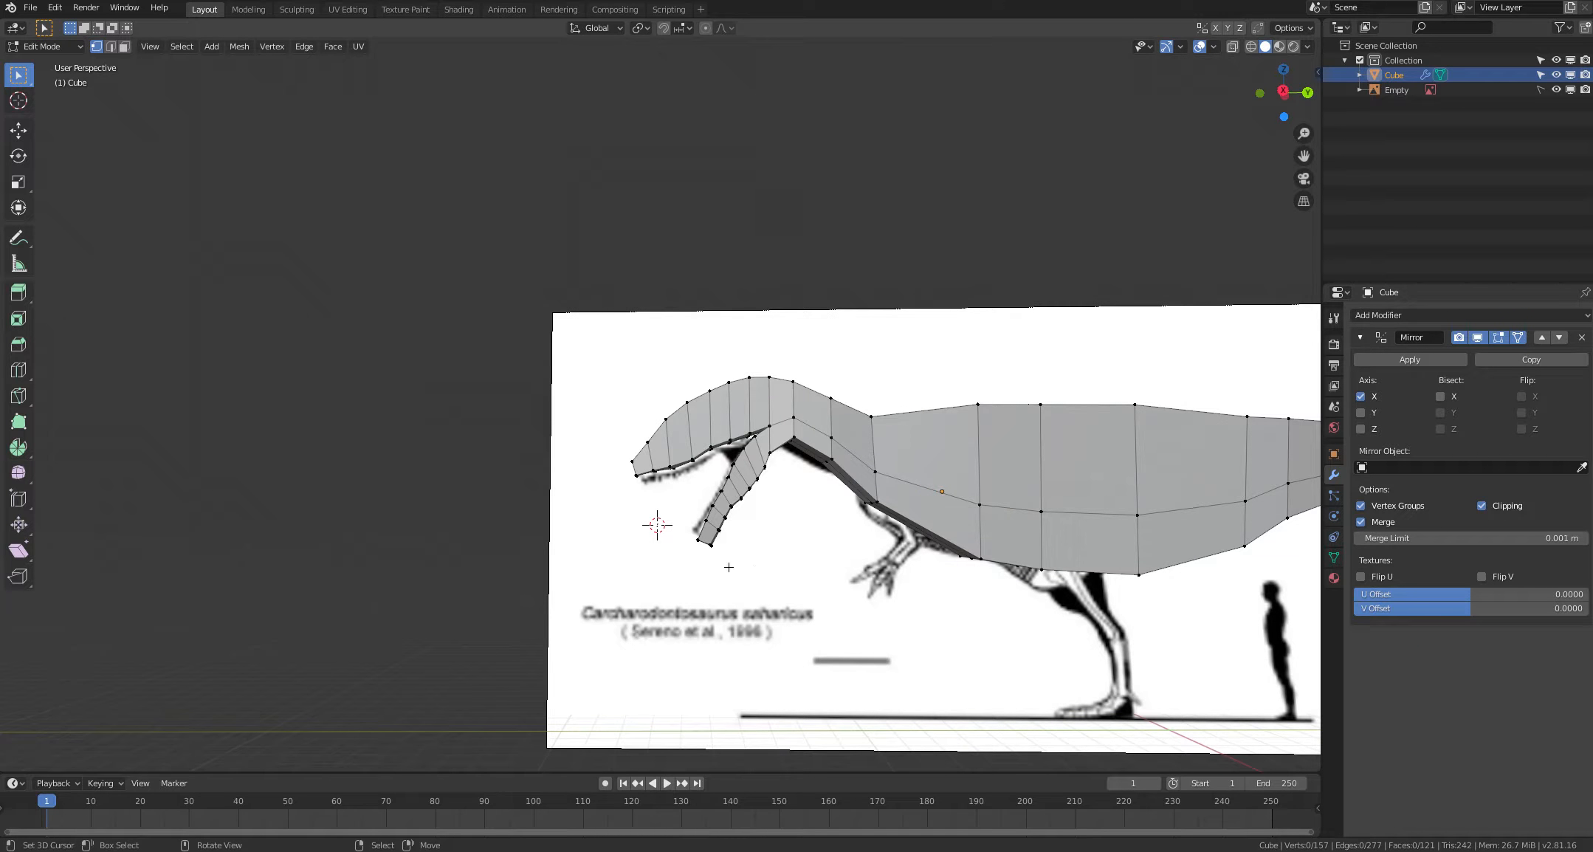
Step: With X-ray on, move the vertex pair at the lower jaw's upper front tip slightly upward
{"action": "key", "text": "alt+z"}
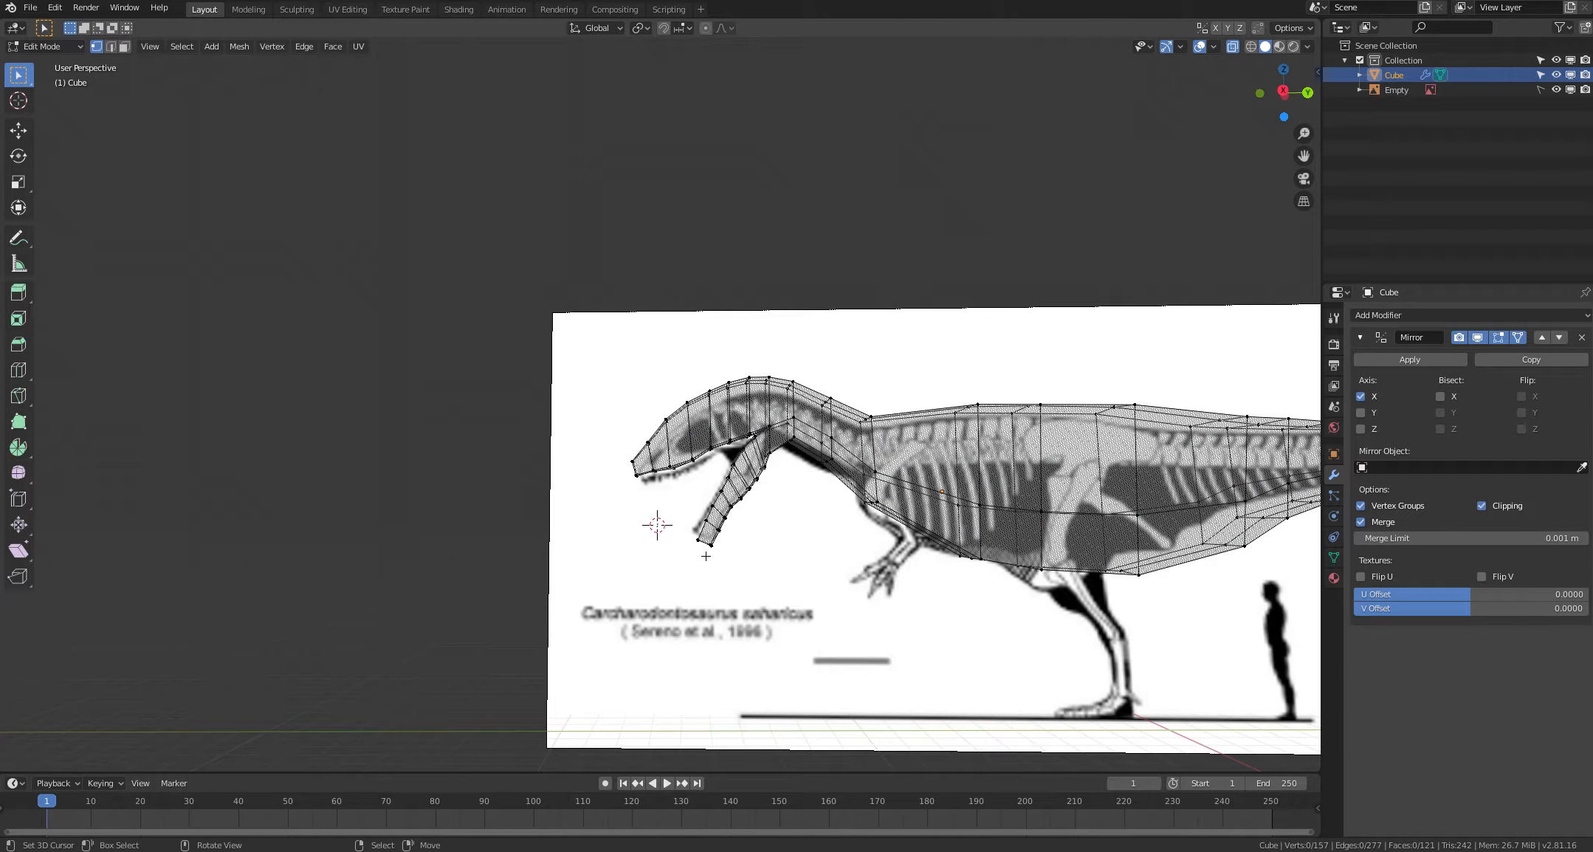
{"action": "key", "text": "c"}
{"action": "left_click", "coordinate": [698, 539]}
{"action": "right_click", "coordinate": [643, 545]}
{"action": "key", "text": "g"}
{"action": "left_click", "coordinate": [640, 536]}
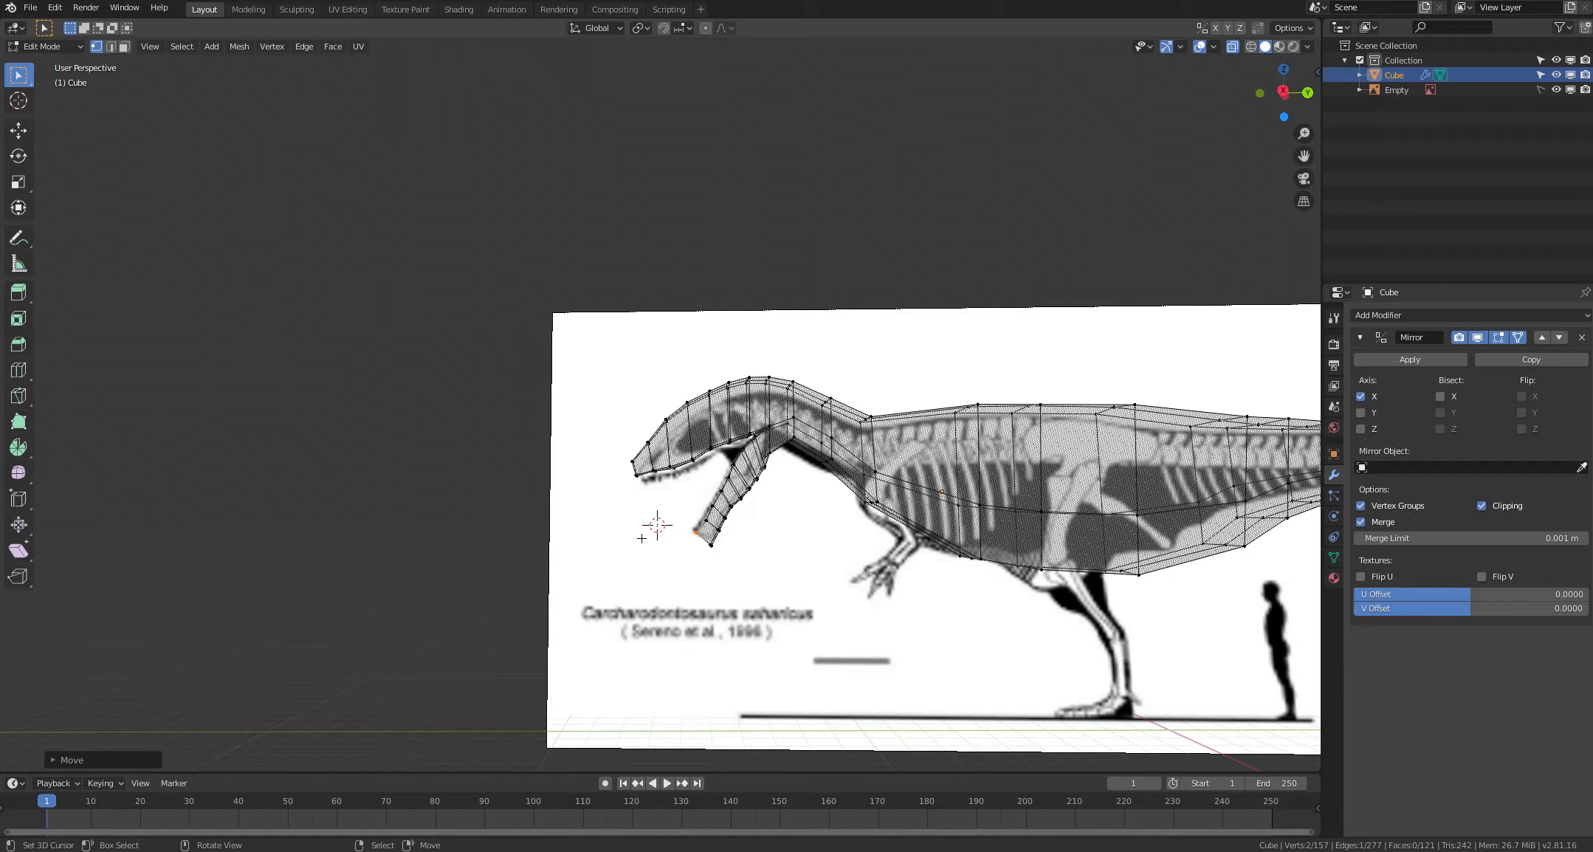
{"action": "key", "text": "alt+a"}
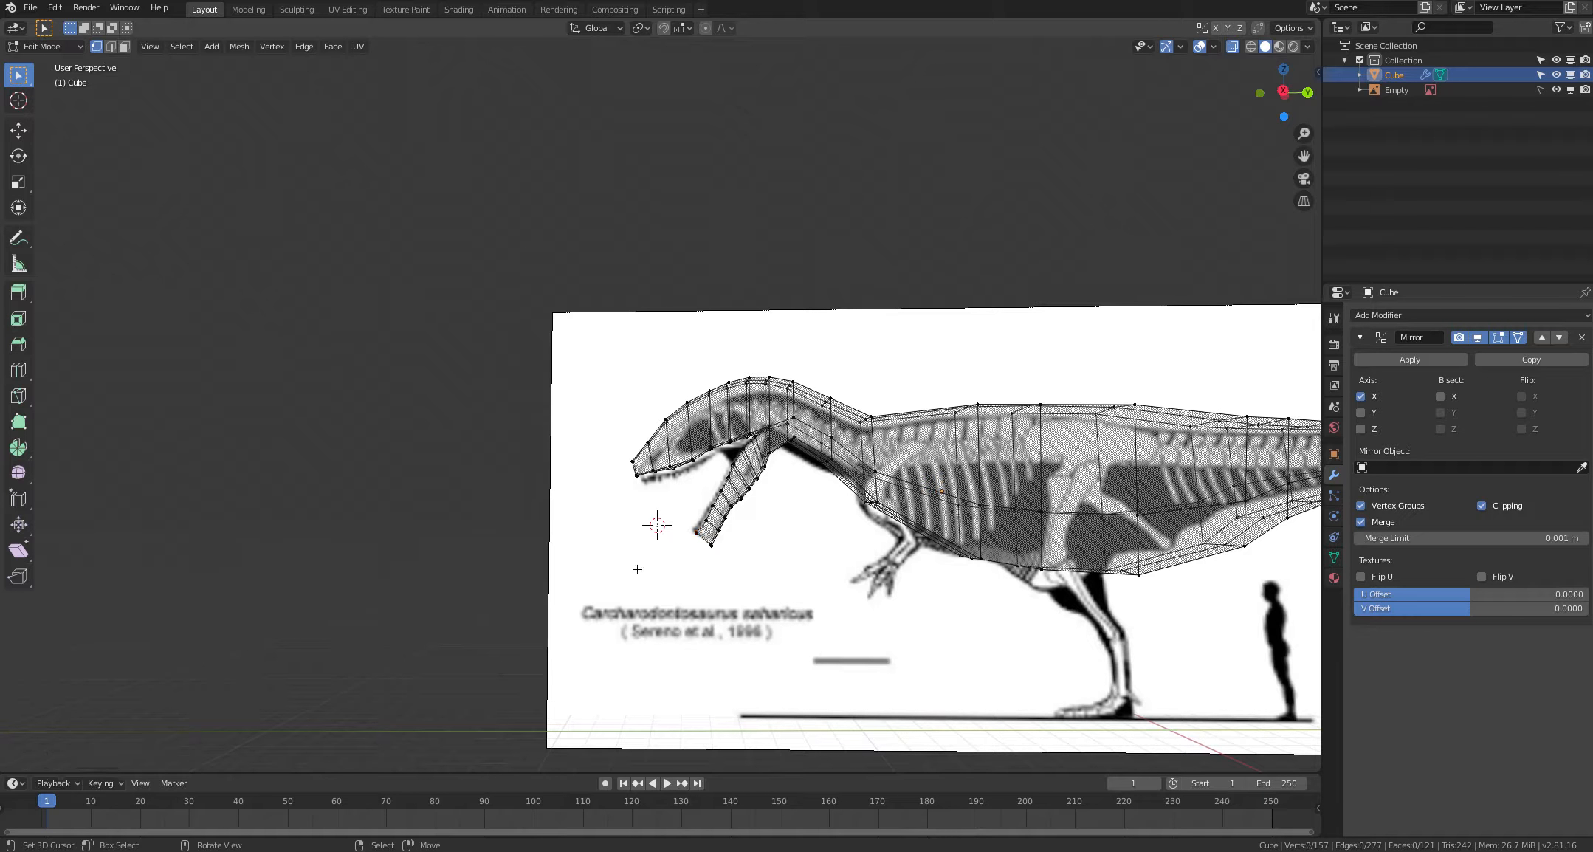
Step: Move the bottom vertex pair at the lower jaw's tip upward to shorten the chin
{"action": "key", "text": "c"}
{"action": "left_click", "coordinate": [711, 546]}
{"action": "right_click", "coordinate": [727, 590]}
{"action": "key", "text": "g"}
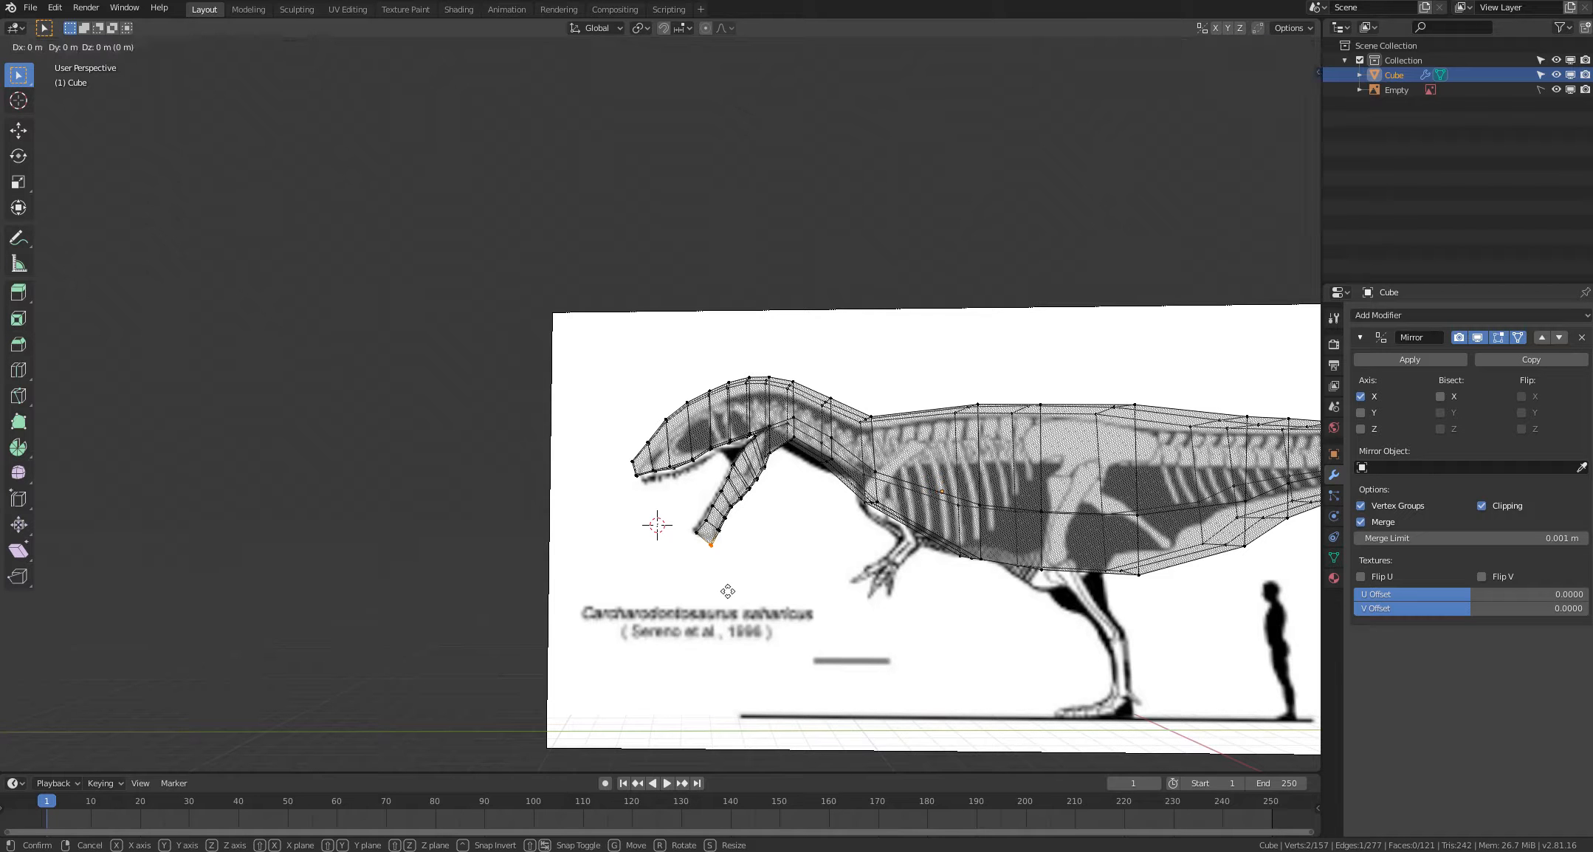
{"action": "left_click", "coordinate": [726, 584]}
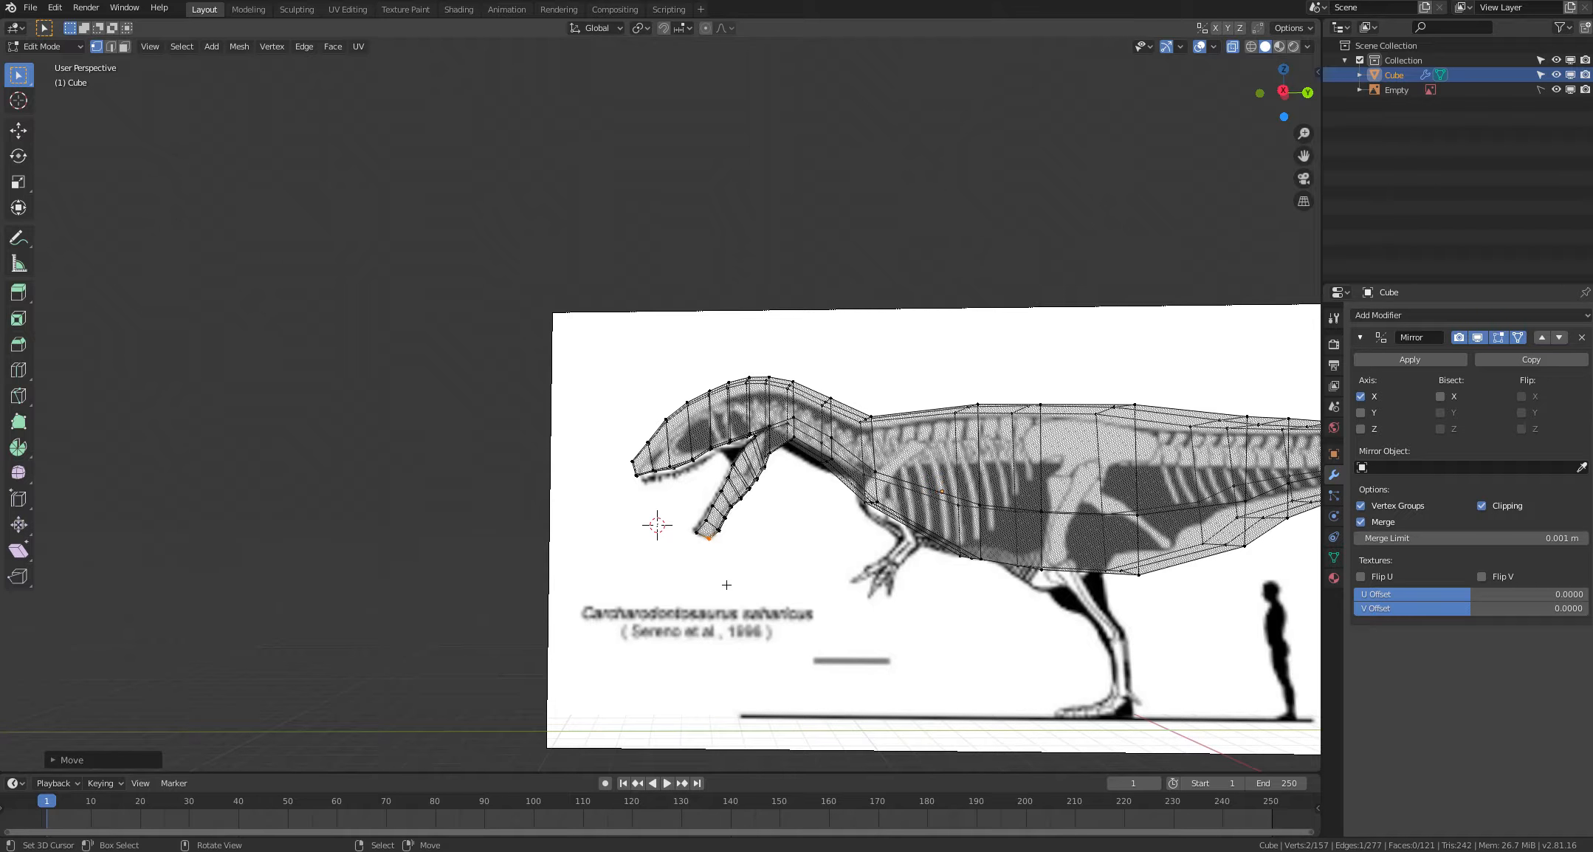
{"action": "key", "text": "c"}
{"action": "left_click", "coordinate": [726, 519]}
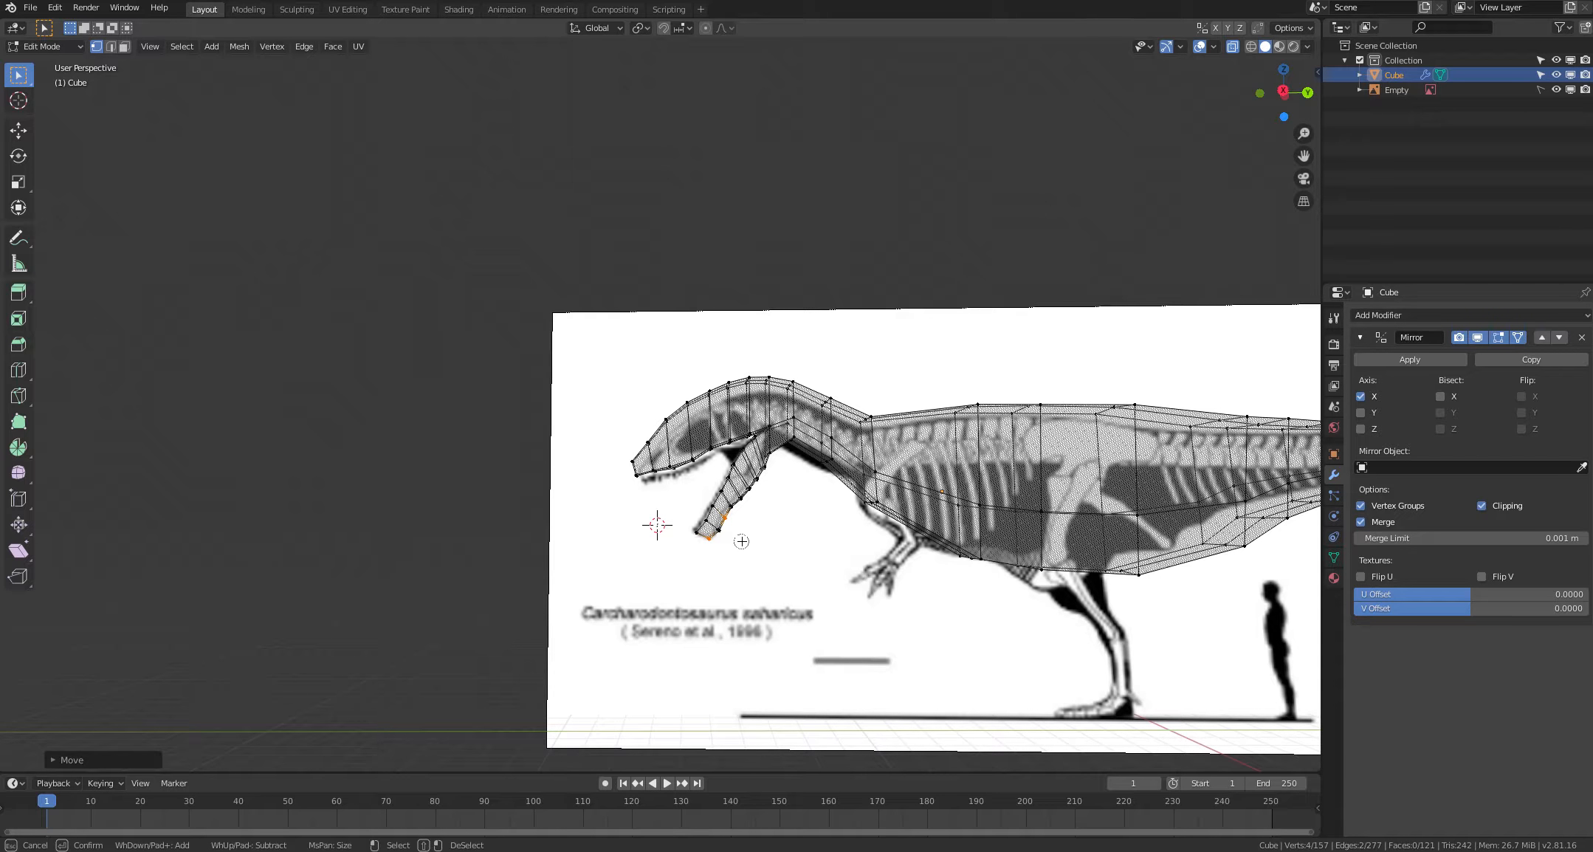
{"action": "right_click", "coordinate": [742, 541]}
{"action": "key", "text": "g"}
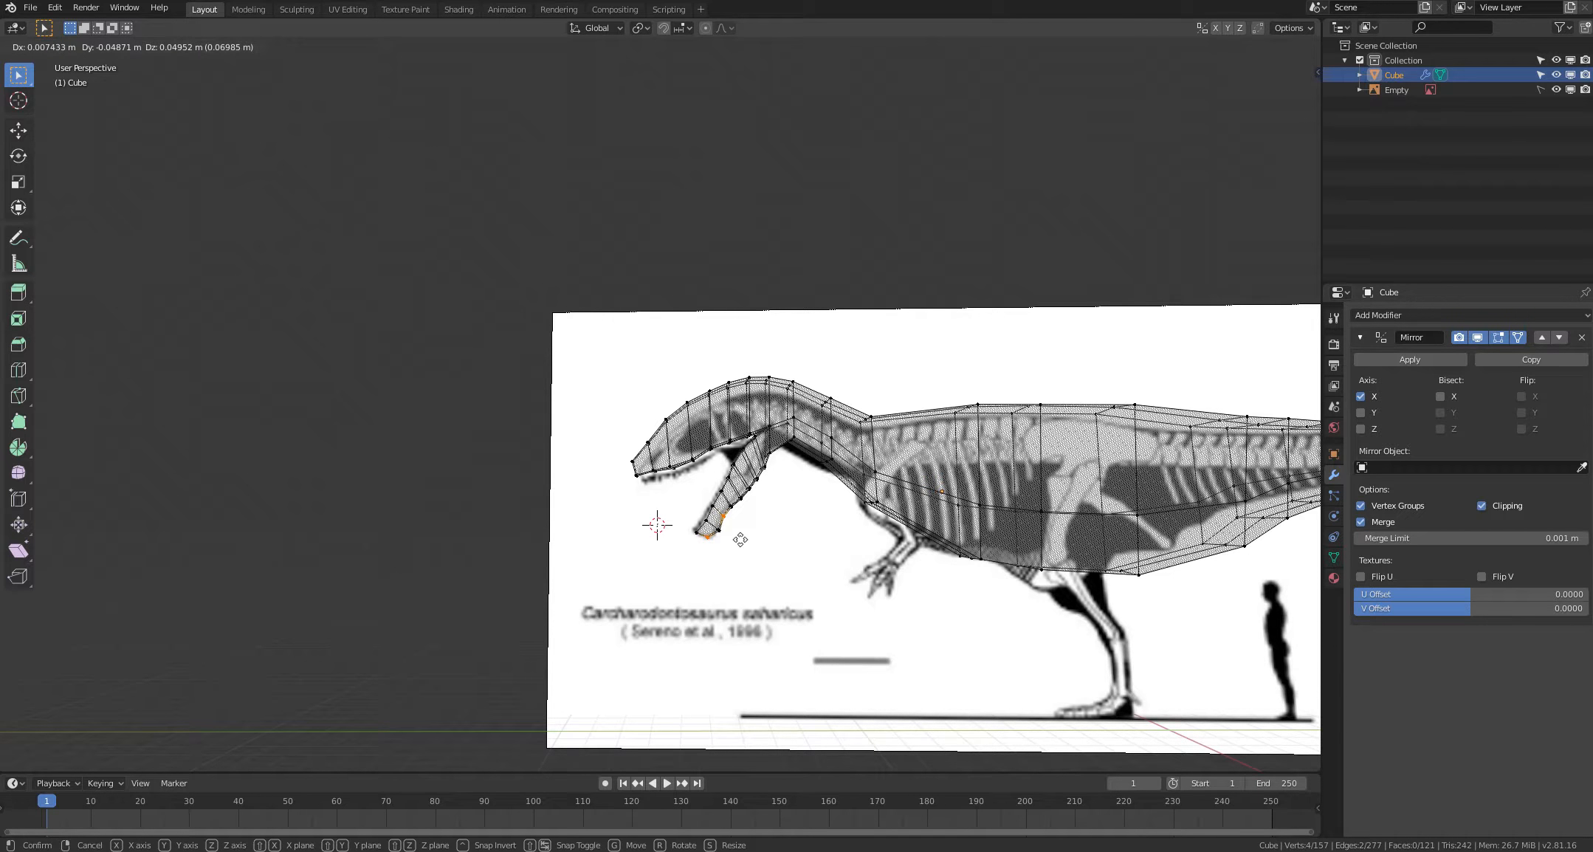
{"action": "right_click", "coordinate": [740, 541]}
Step: Move only the second underside vertex pair behind the lower jaw's tip up and inward about 0.12 m
{"action": "key", "text": "c"}
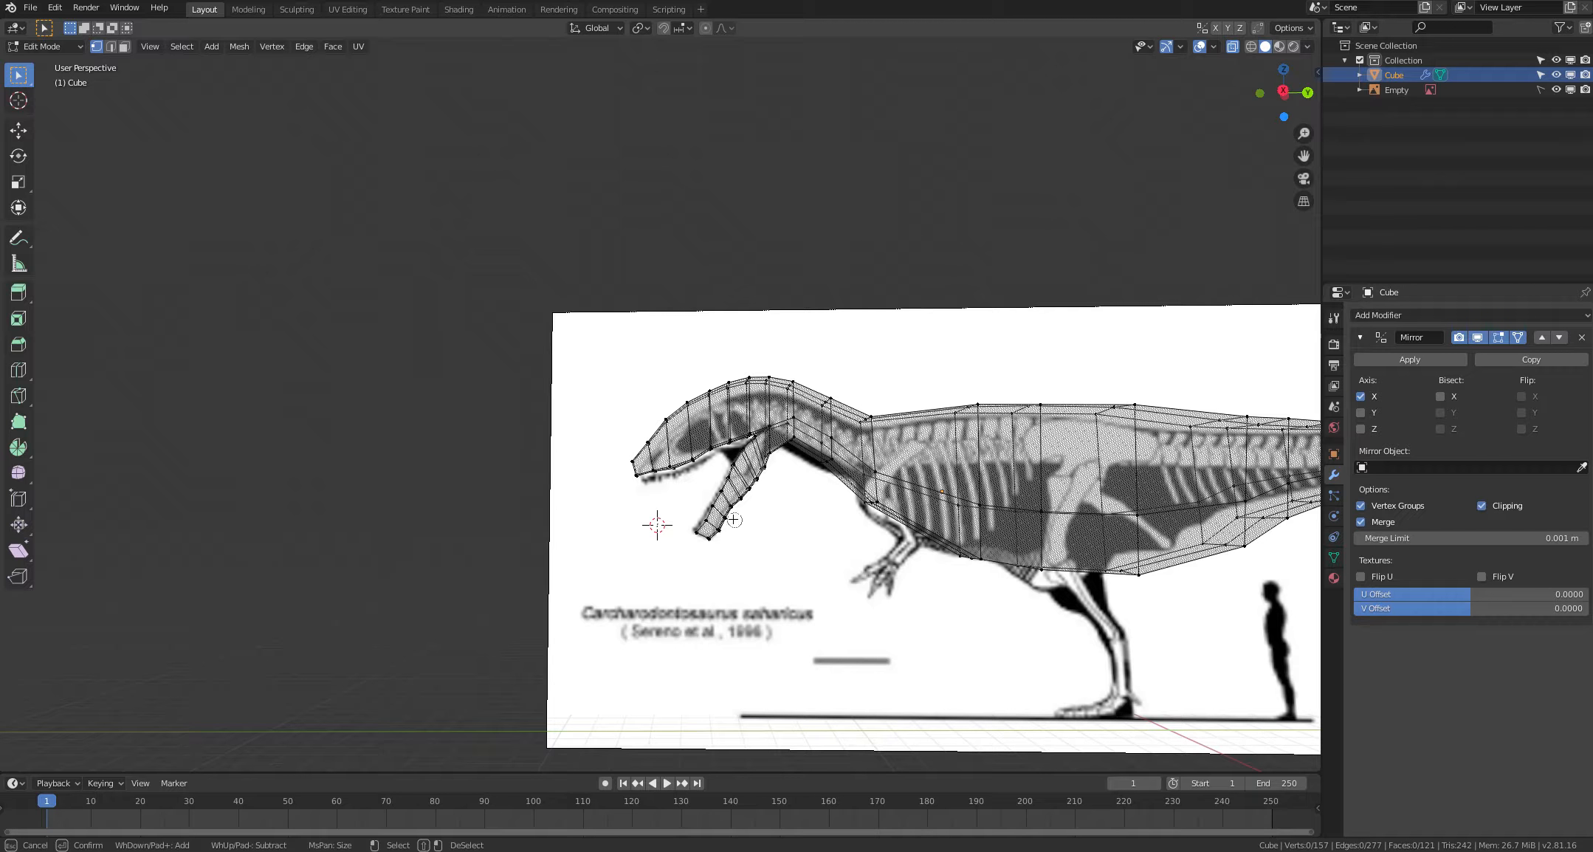
{"action": "left_click", "coordinate": [727, 518]}
{"action": "right_click", "coordinate": [756, 561]}
{"action": "key", "text": "g"}
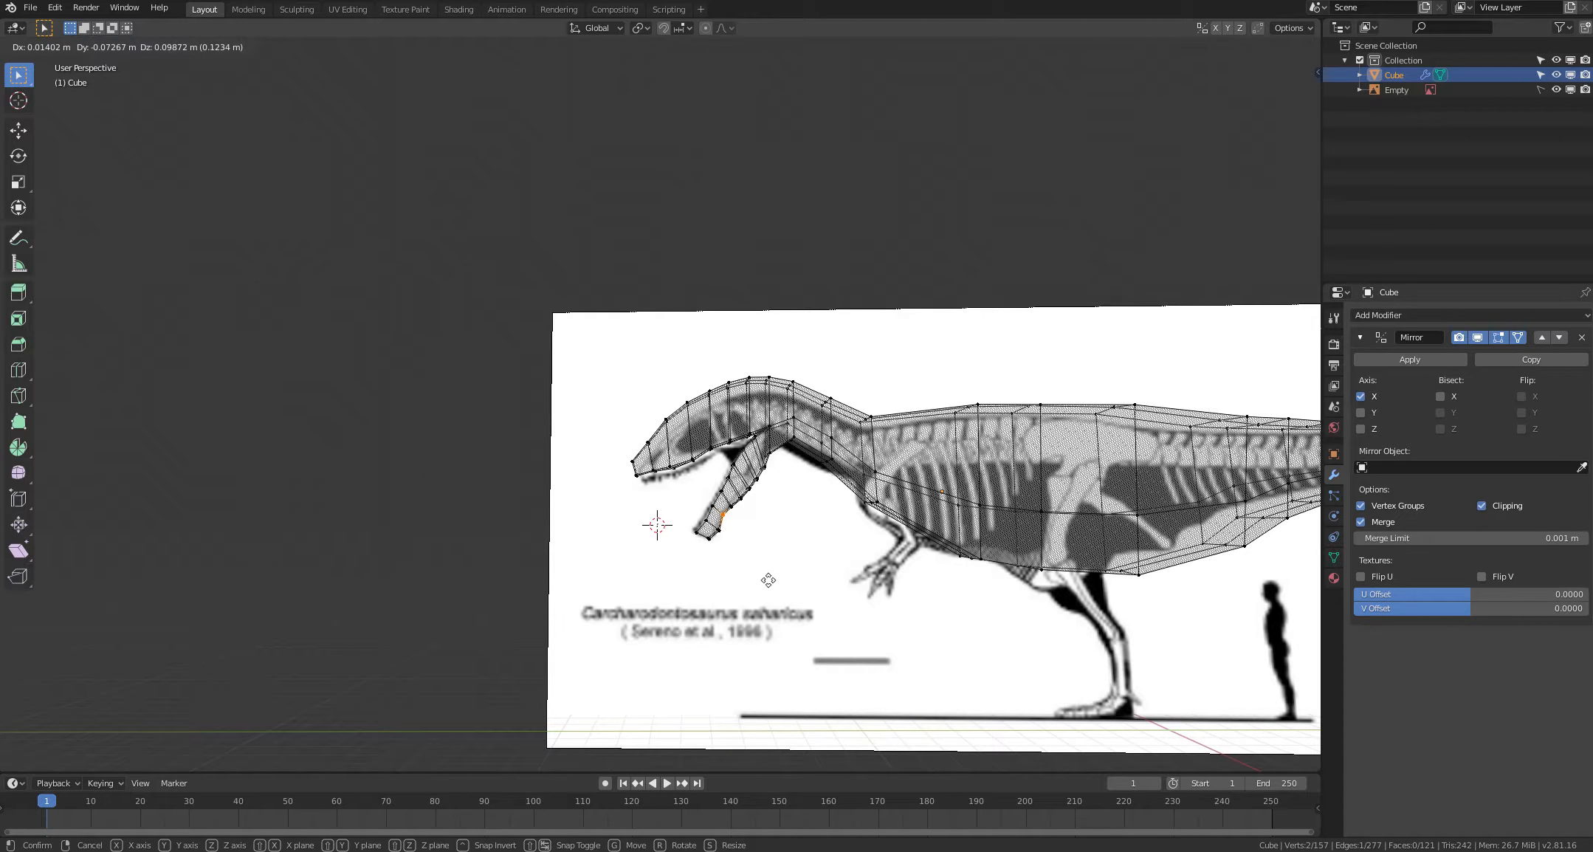
{"action": "left_click", "coordinate": [768, 581]}
{"action": "left_click", "coordinate": [751, 611]}
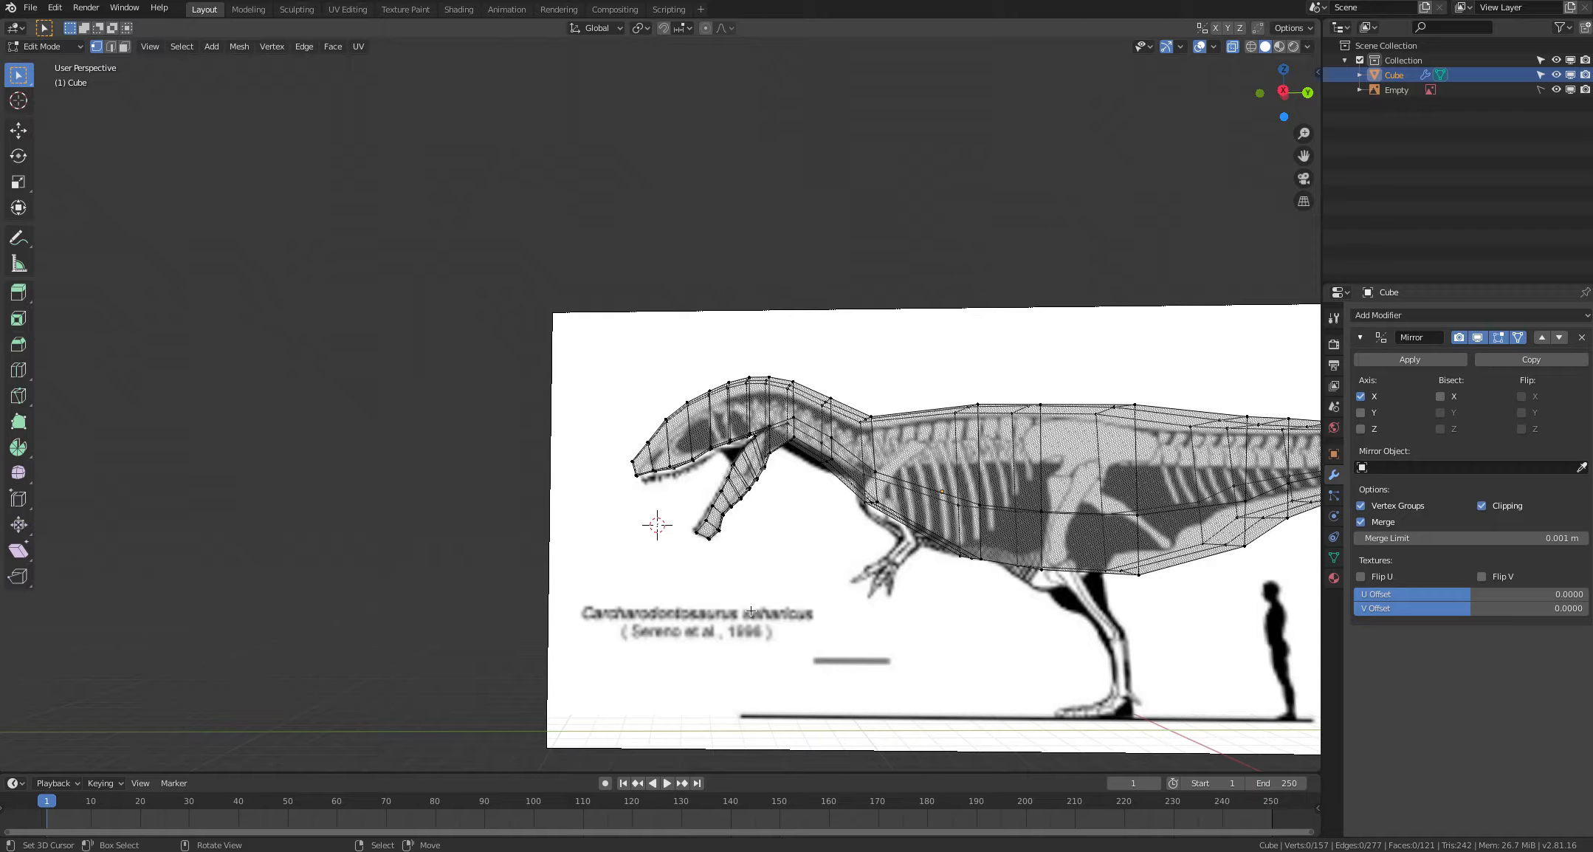
Step: Move only the underside vertex pair just behind the lower jaw's tip forward and slightly up, about 0.10 m
{"action": "key", "text": "c"}
{"action": "left_click", "coordinate": [718, 529]}
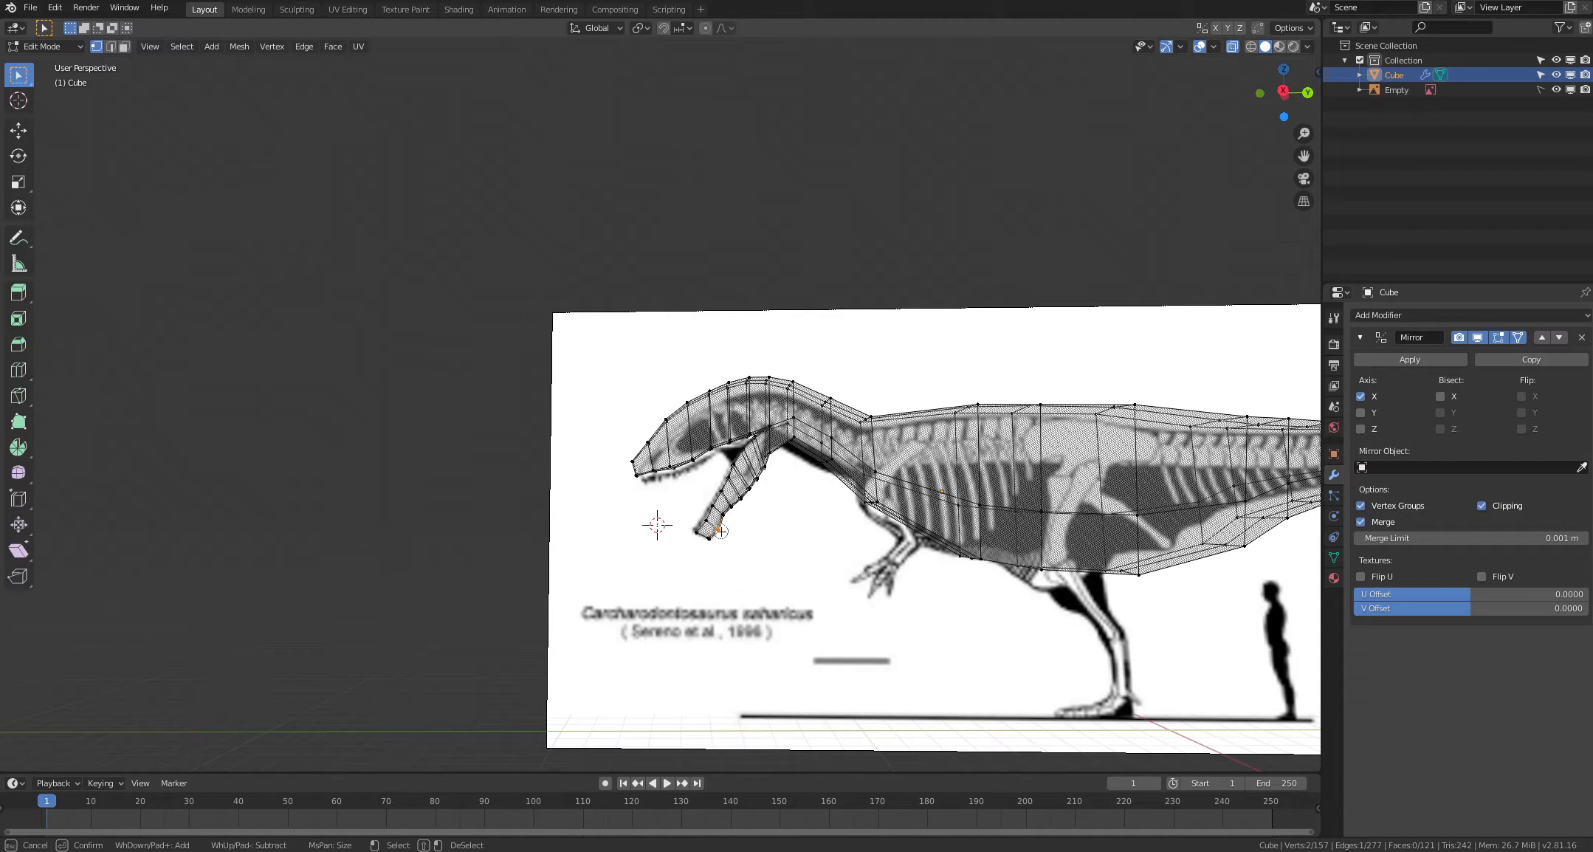
{"action": "right_click", "coordinate": [759, 553]}
{"action": "key", "text": "g"}
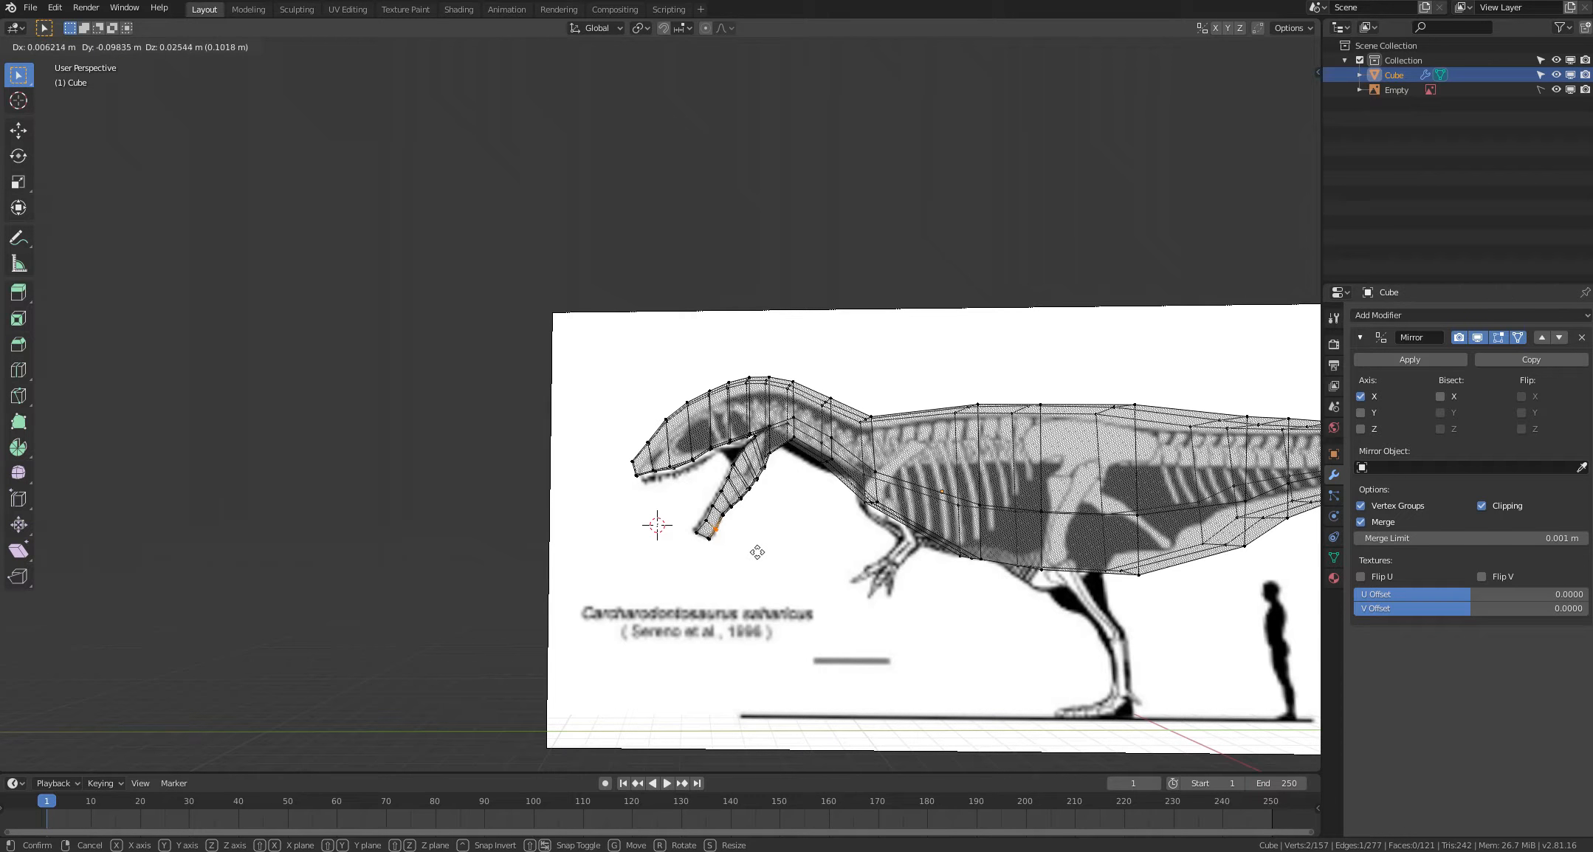
{"action": "left_click", "coordinate": [758, 553]}
{"action": "key", "text": "alt+a"}
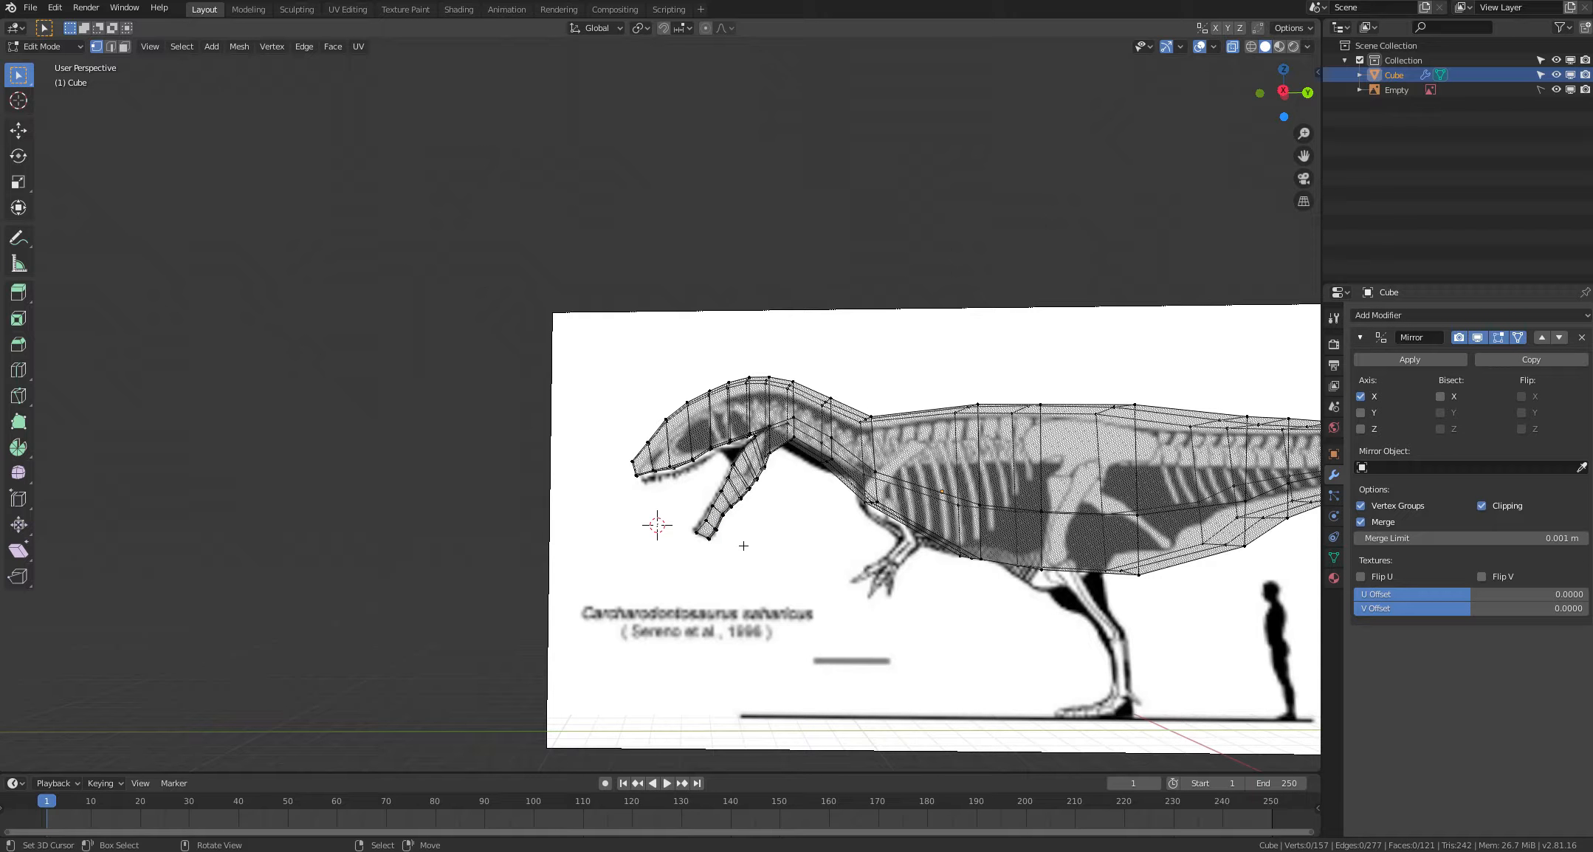
Step: Move only the underside vertex pair just in front of the lower jaw's midpoint up about 0.13 m
{"action": "key", "text": "c"}
{"action": "left_click", "coordinate": [731, 506]}
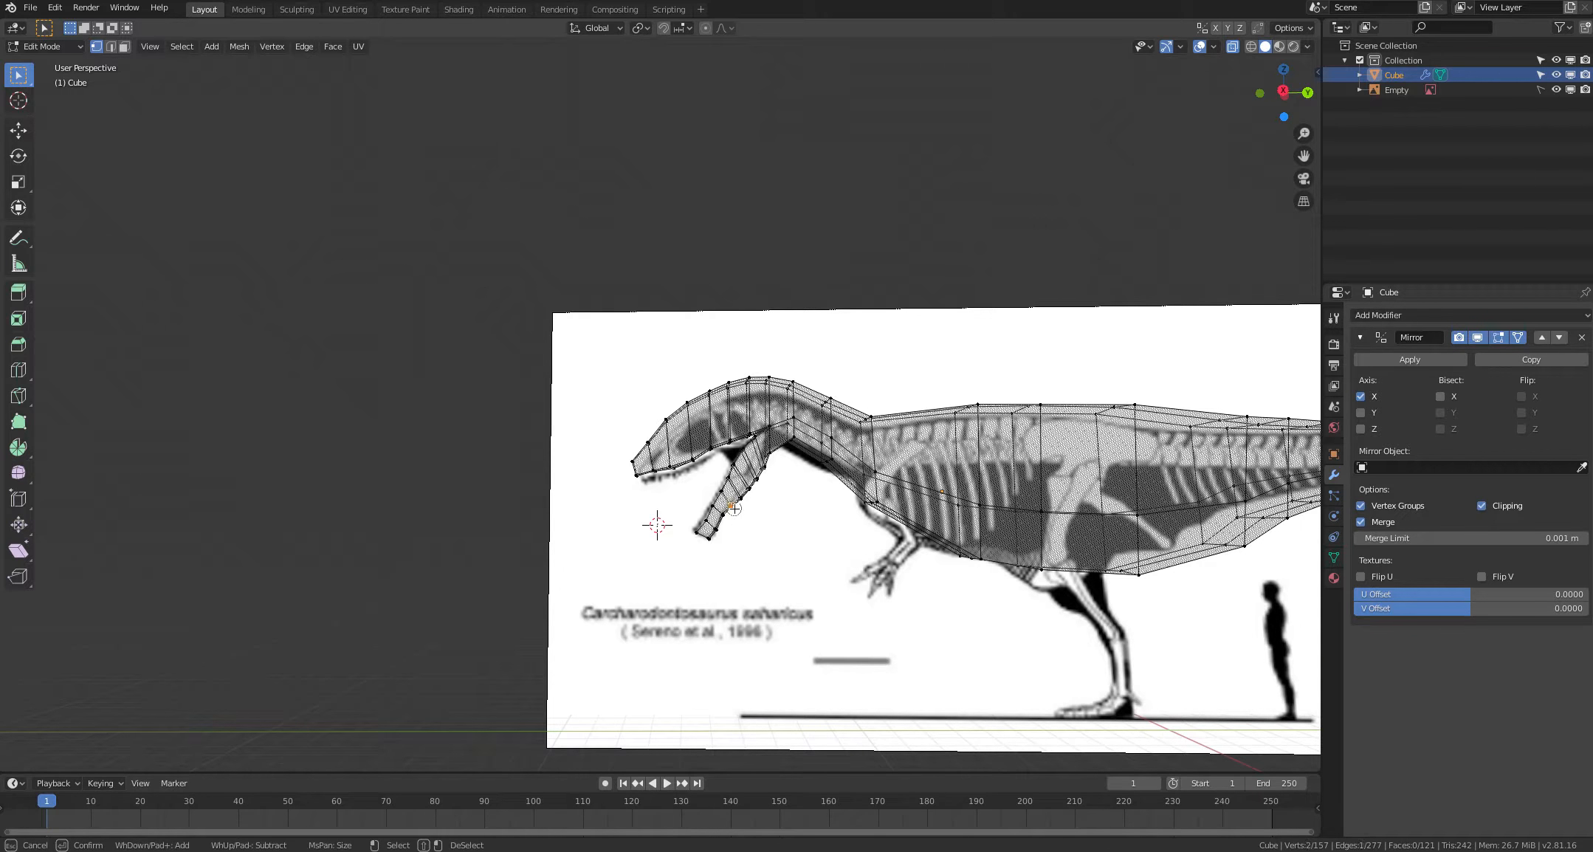
{"action": "right_click", "coordinate": [755, 562]}
{"action": "key", "text": "g"}
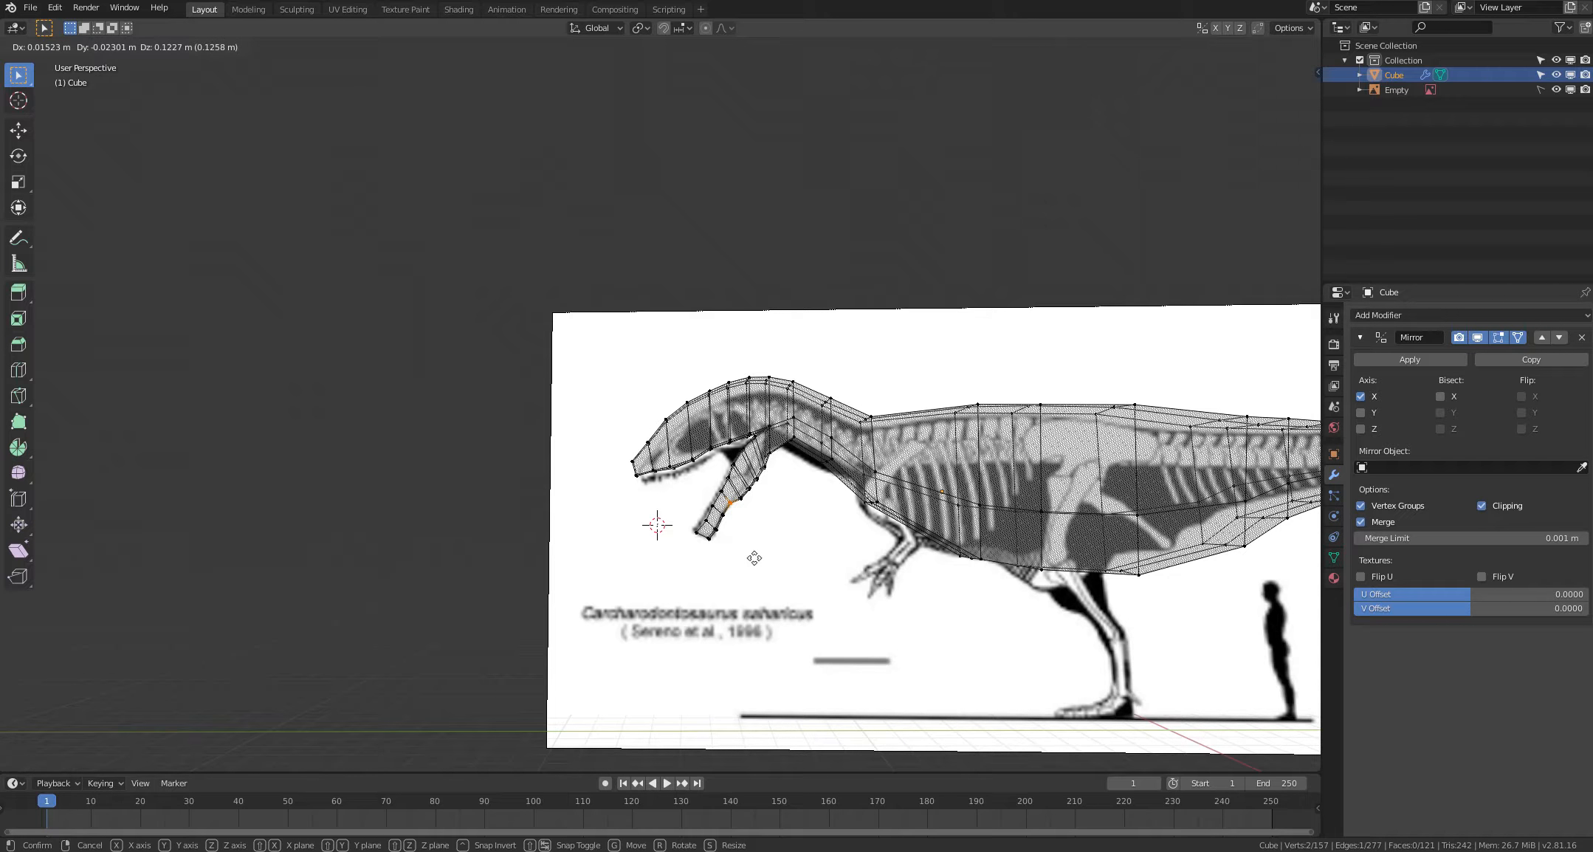
{"action": "left_click", "coordinate": [754, 557]}
{"action": "left_click", "coordinate": [753, 559]}
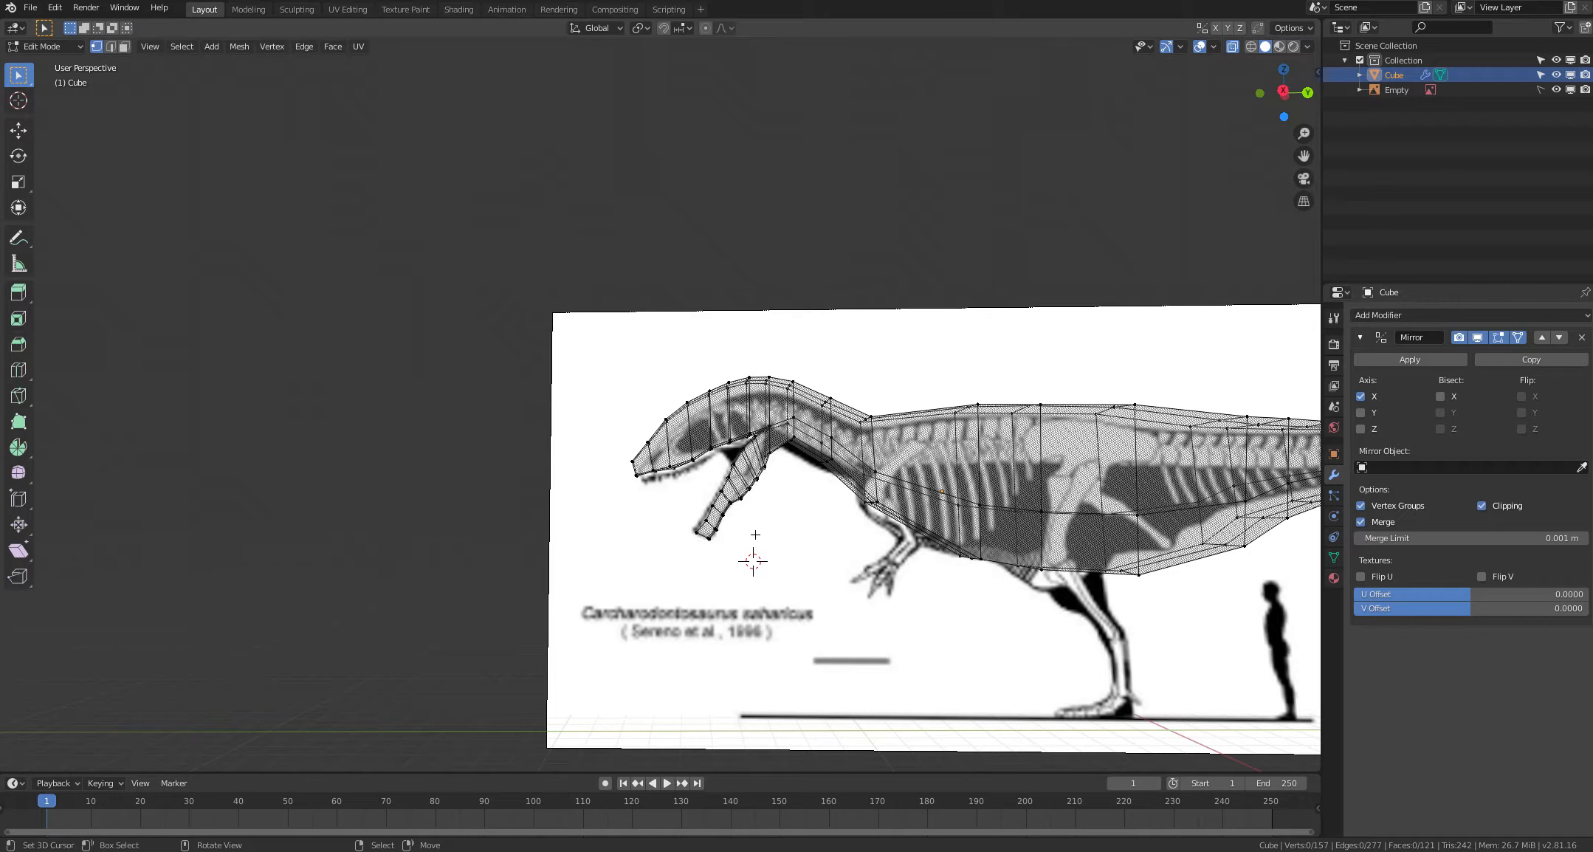
Step: Move the underside vertex pair midway along the lower jaw slightly up, in line with its neighbours, and deselect it
{"action": "mouse_move", "coordinate": [749, 500]}
{"action": "left_mouse_down", "text": "ctrl"}
{"action": "mouse_move", "coordinate": [745, 488]}
{"action": "mouse_move", "coordinate": [743, 501]}
{"action": "left_mouse_up", "text": "ctrl"}
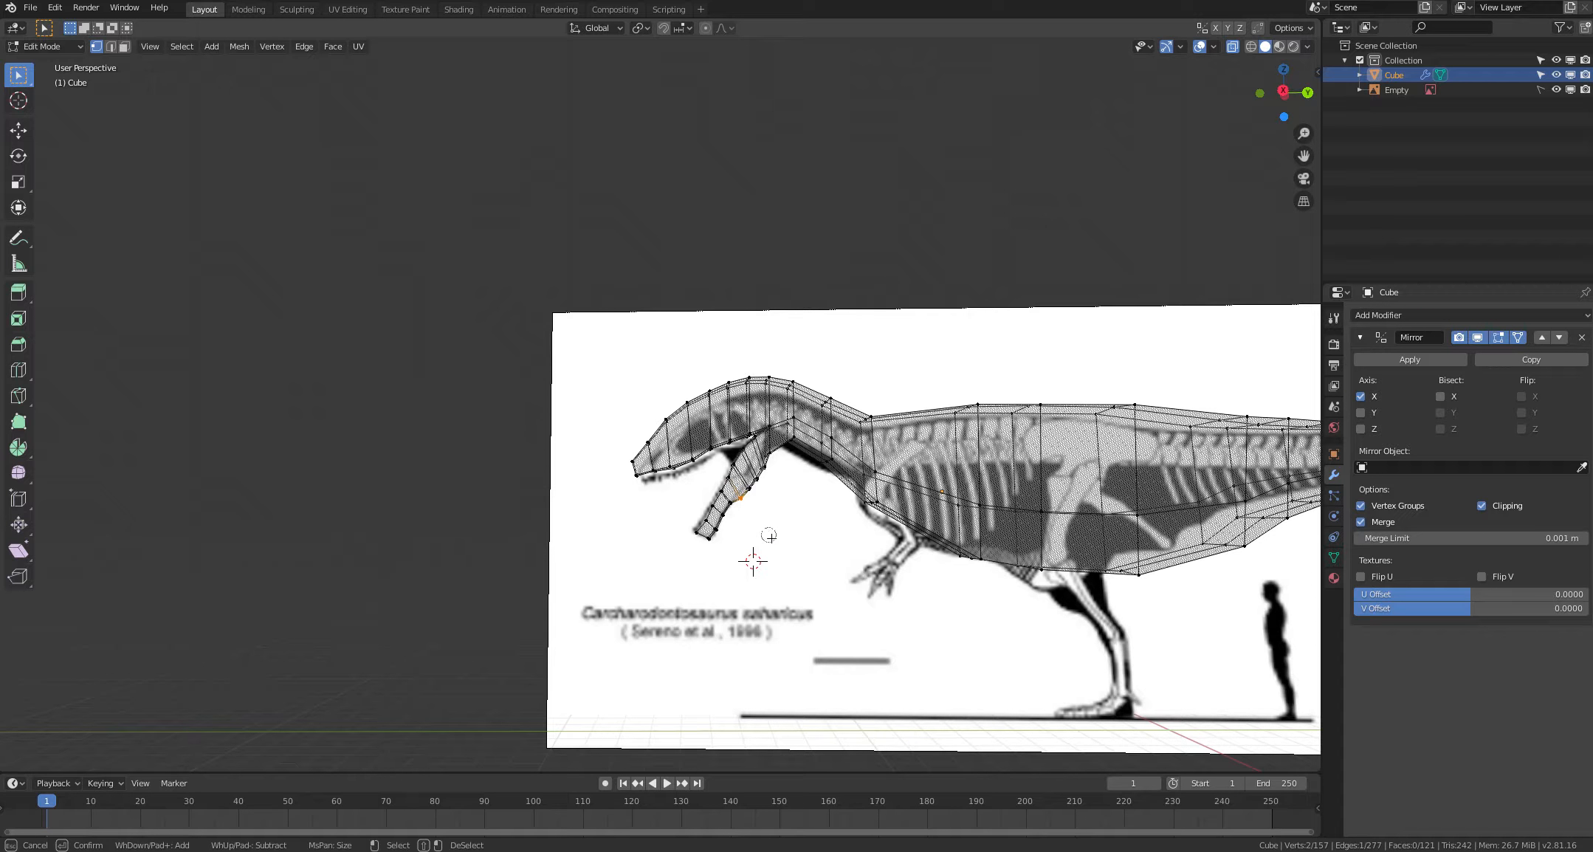
{"action": "left_click", "coordinate": [795, 557]}
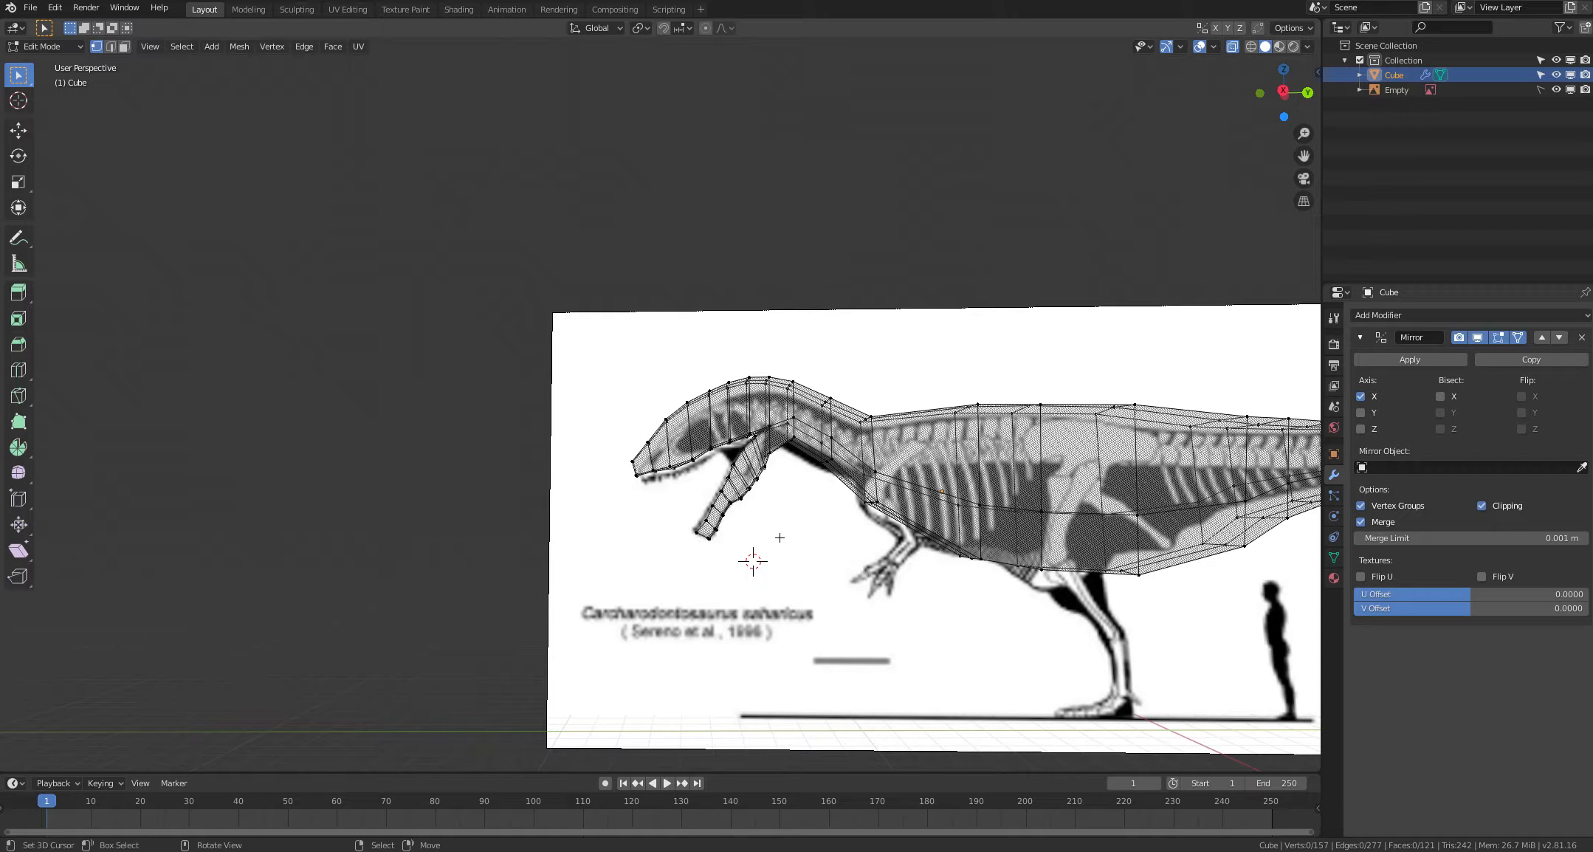
{"action": "left_click_drag", "start_coordinate": [750, 506], "coordinate": [748, 507], "text": "ctrl"}
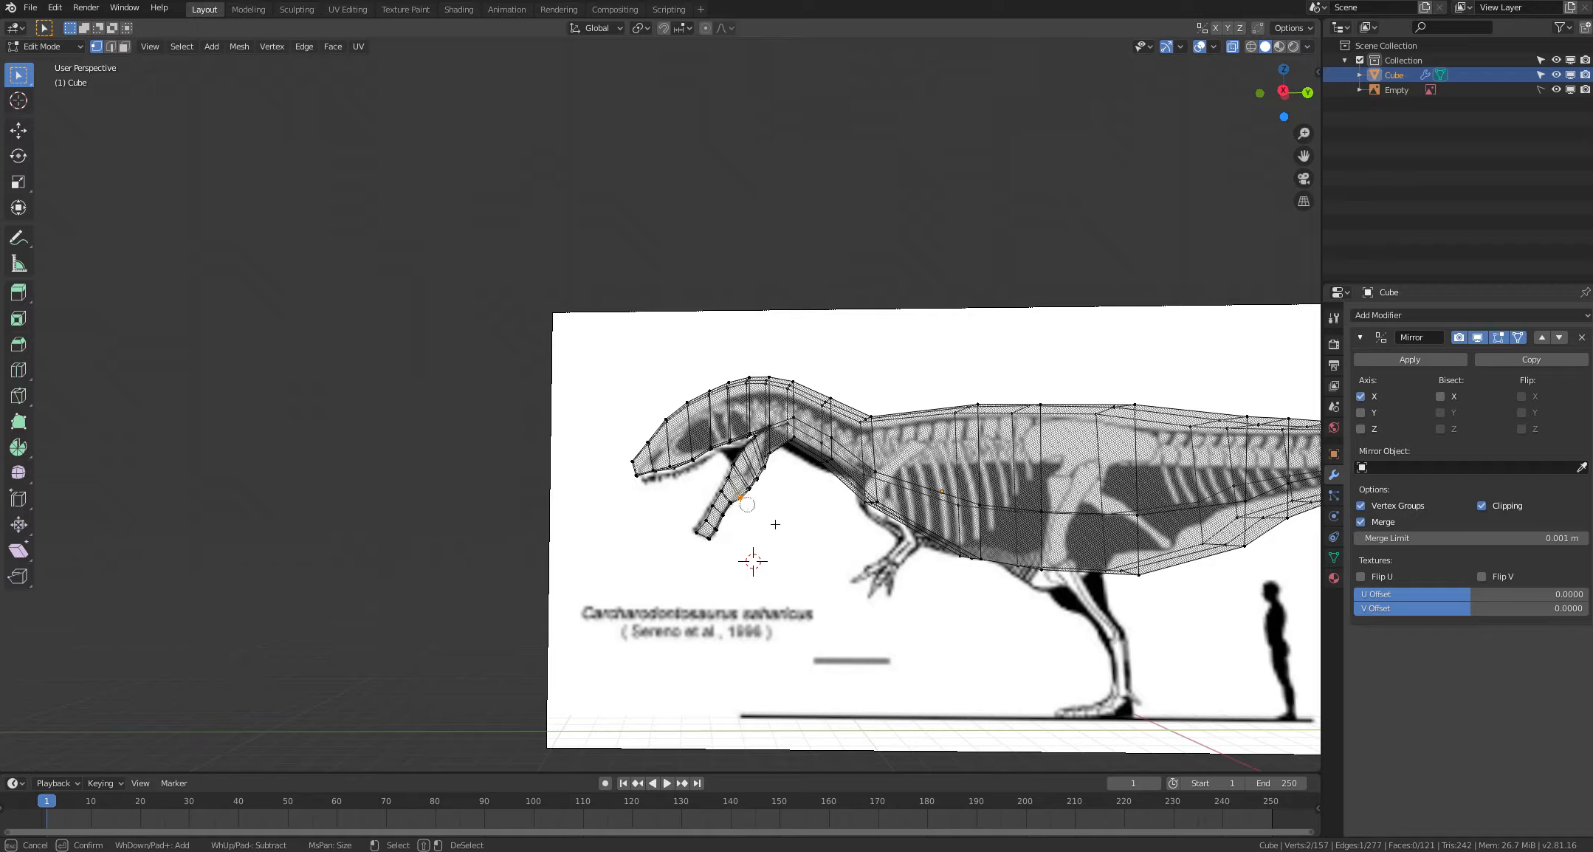
{"action": "key", "text": "g"}
{"action": "left_click", "coordinate": [815, 545]}
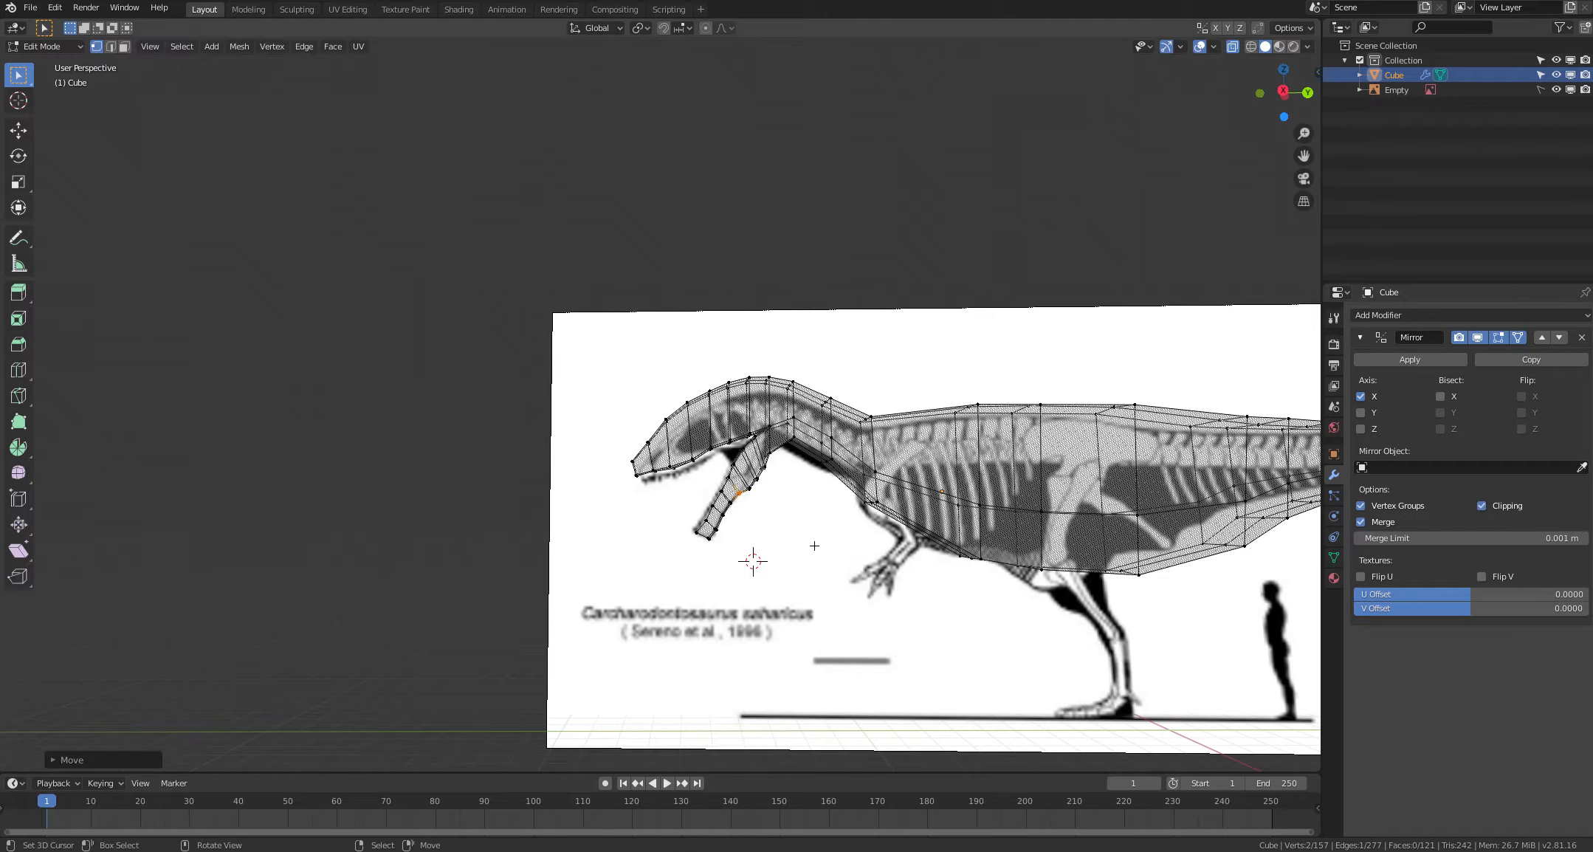
{"action": "key", "text": "alt+a"}
Step: Raise the underside vertex pair just behind the lower jaw's midpoint about 0.07 m and deselect it
{"action": "key", "text": "c"}
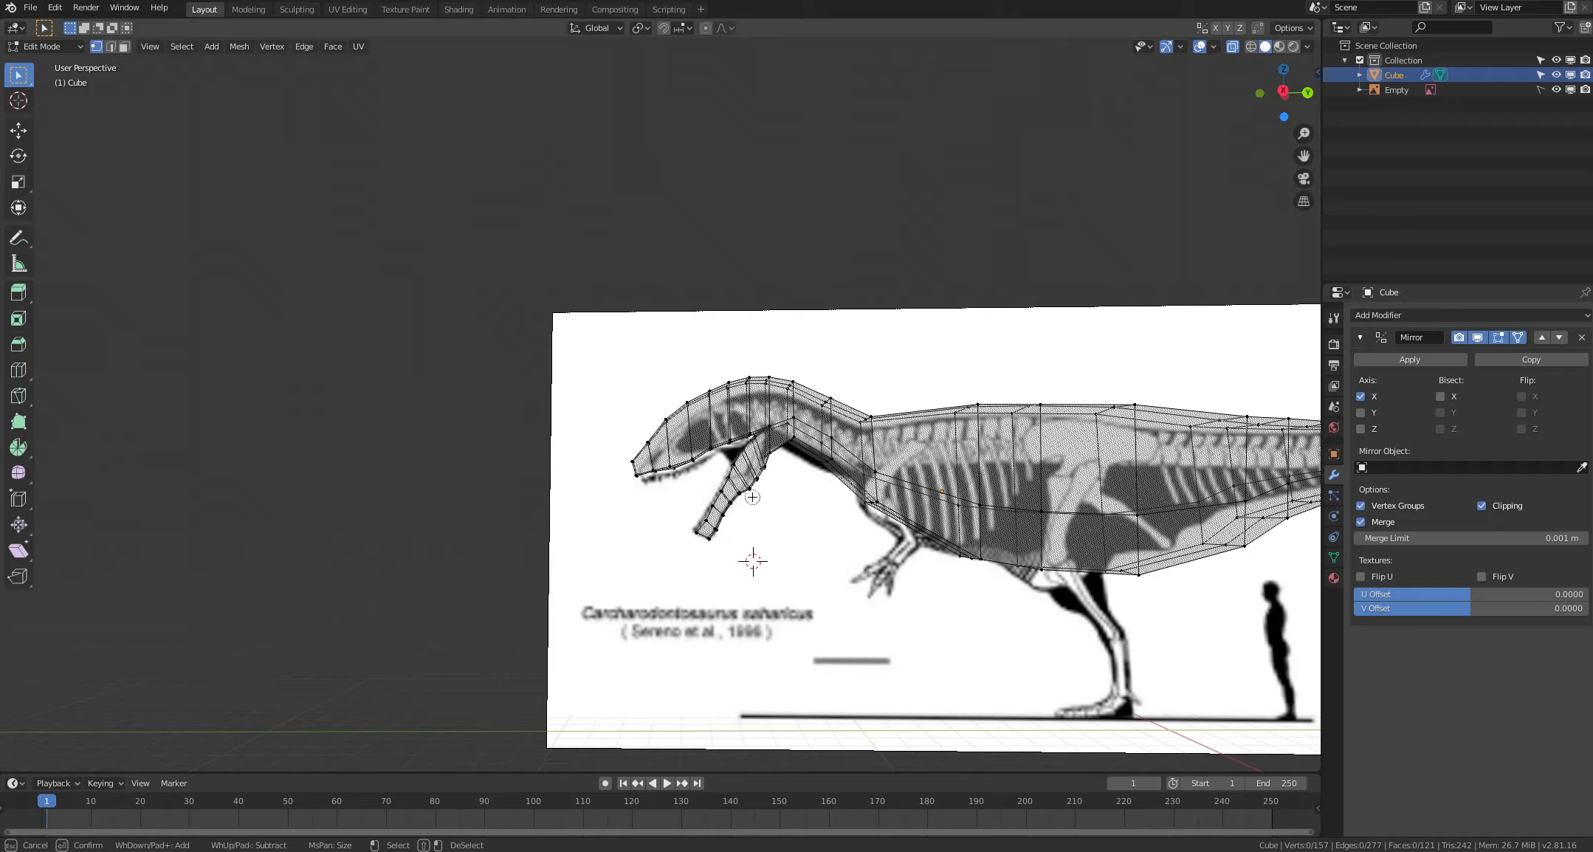
{"action": "left_click_drag", "start_coordinate": [752, 497], "coordinate": [749, 489]}
{"action": "key", "text": "Return"}
{"action": "key", "text": "g"}
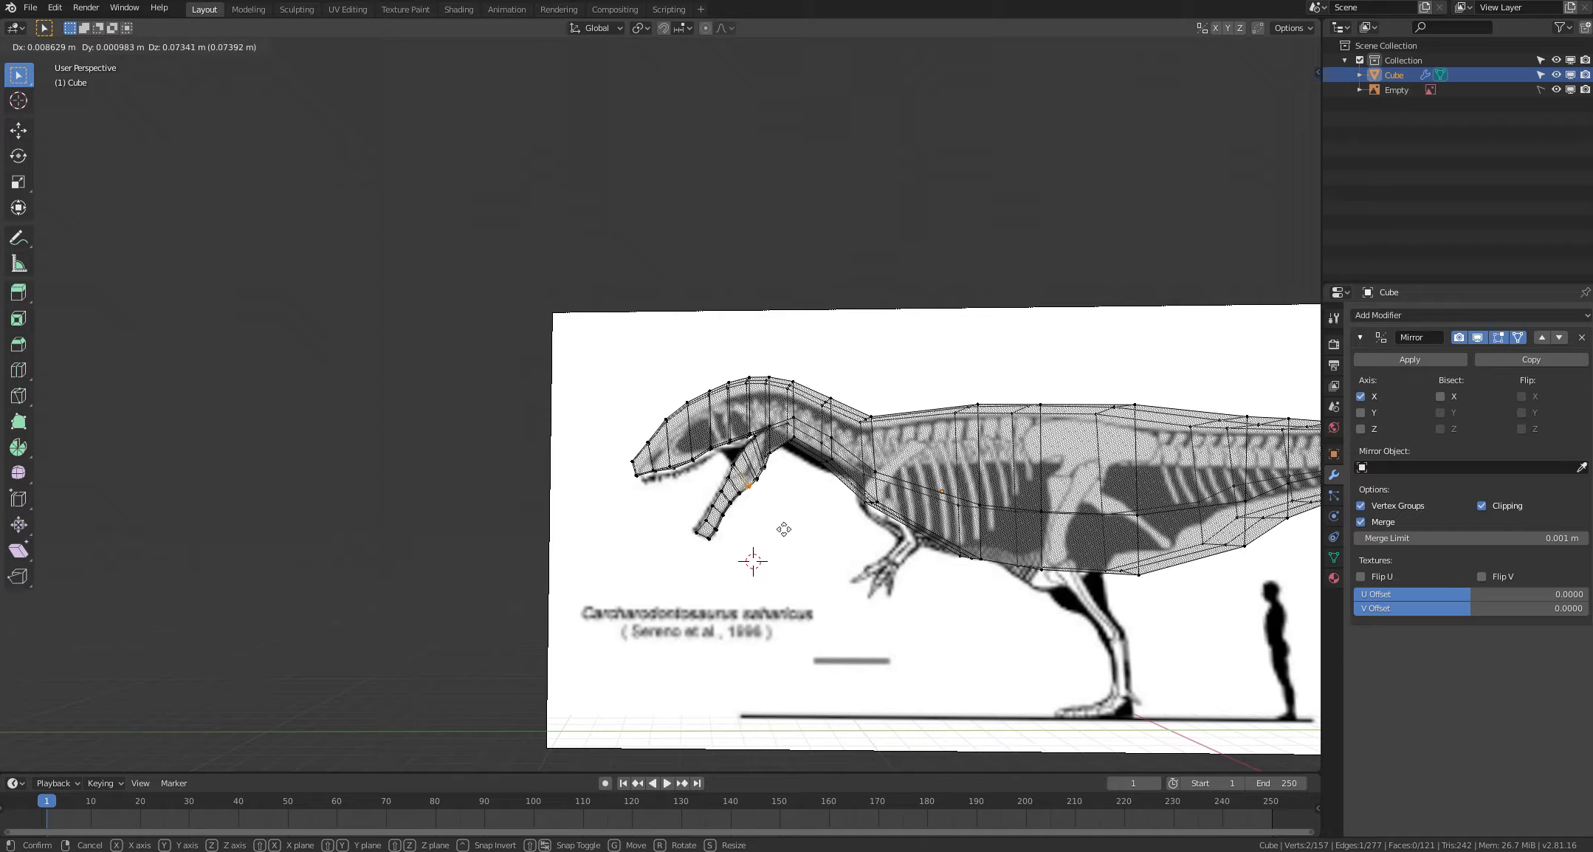
{"action": "left_click", "coordinate": [783, 528]}
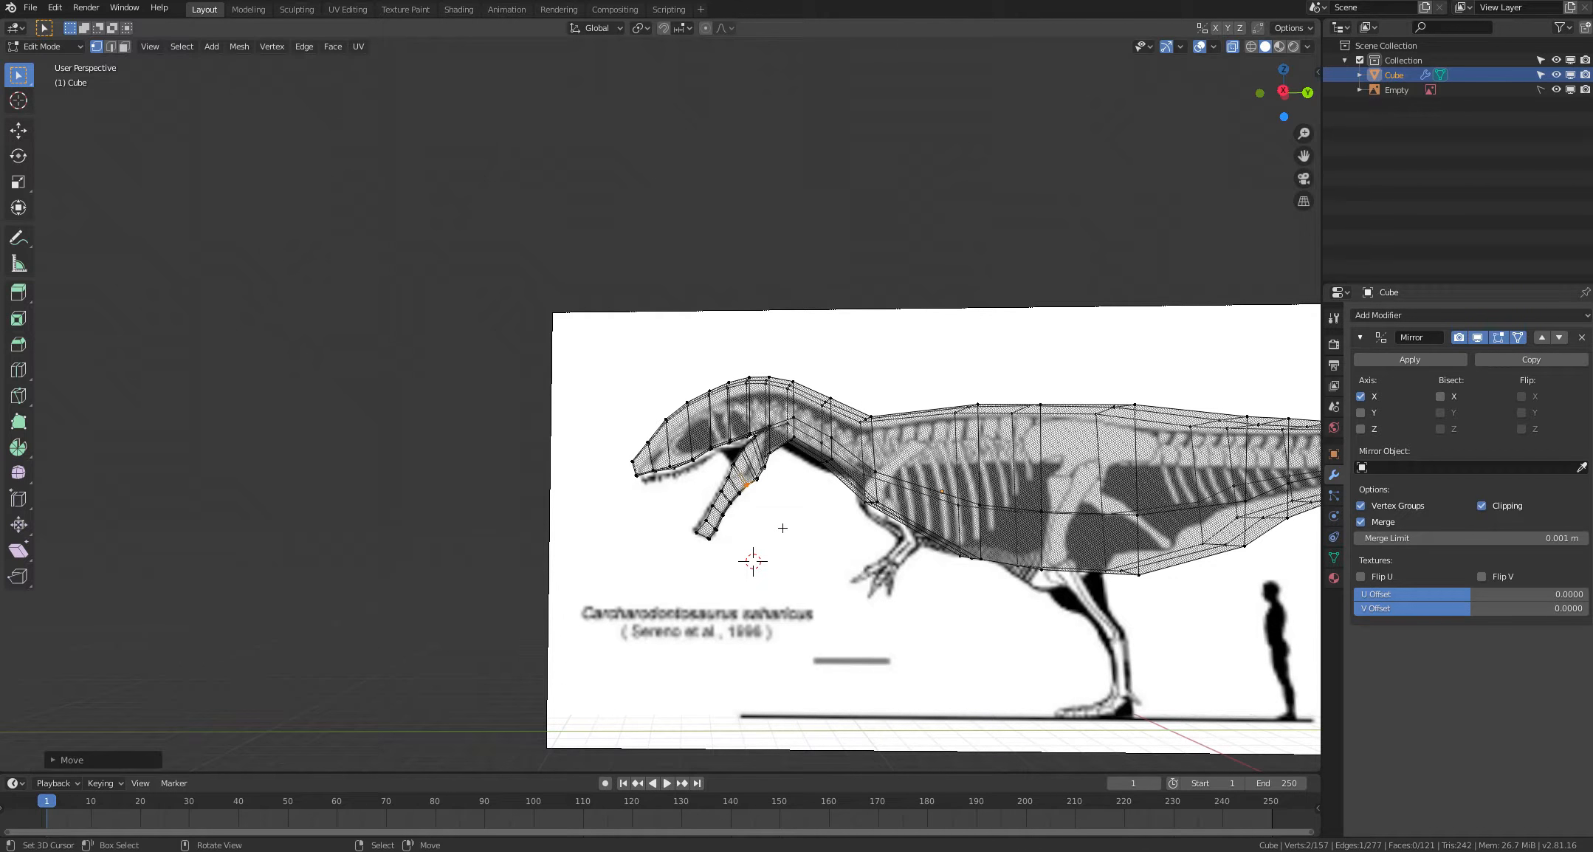
{"action": "key", "text": "alt+a"}
Step: Move the next underside vertex pair toward the rear of the lower jaw up and slightly forward, about 0.08 m
{"action": "key", "text": "c"}
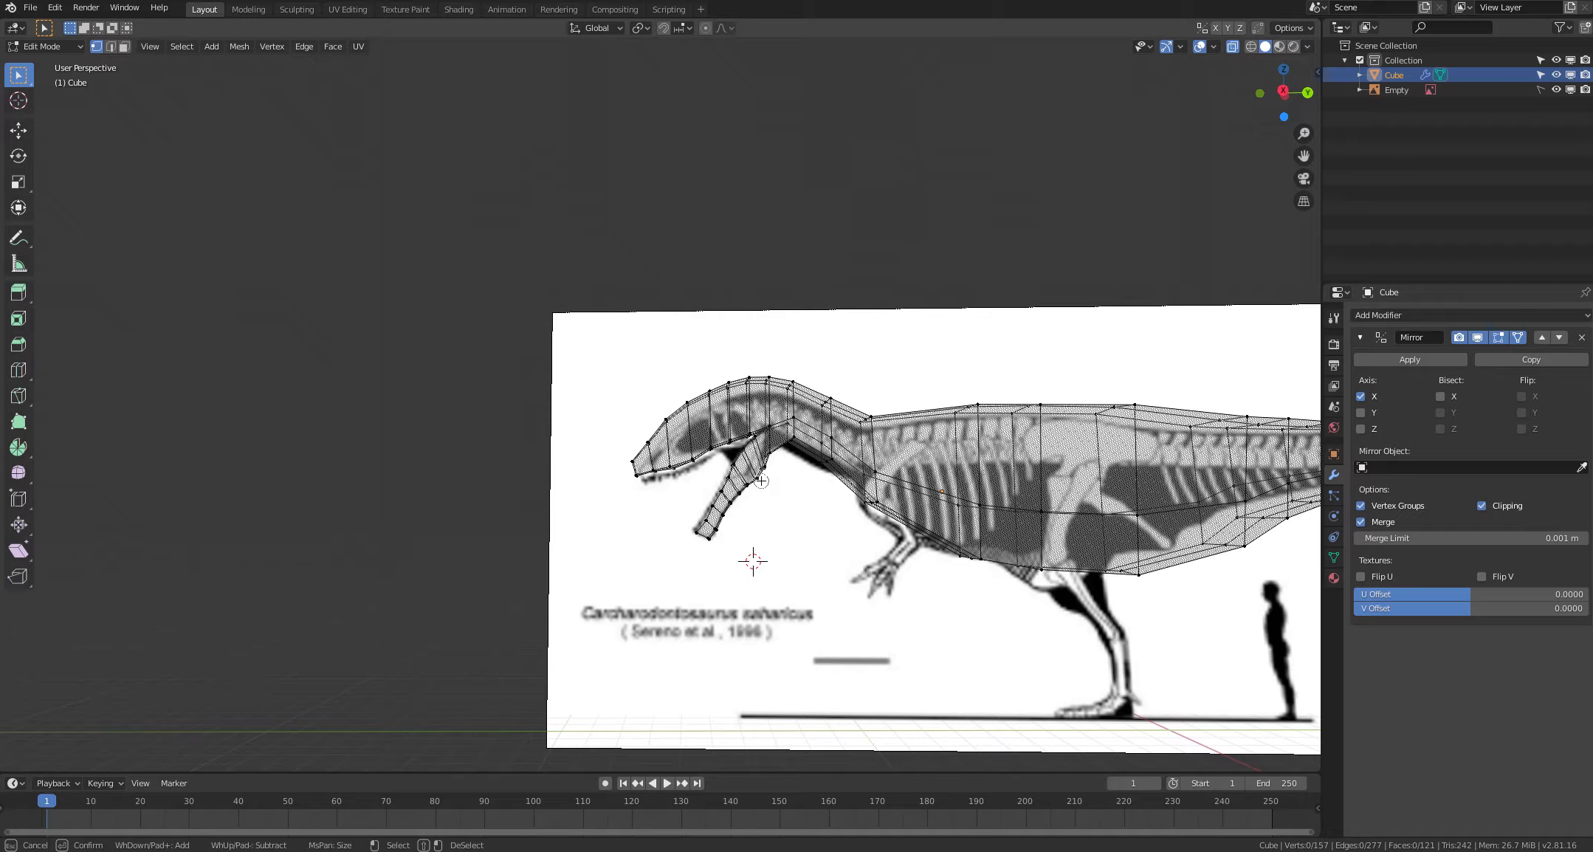
{"action": "left_click", "coordinate": [758, 480]}
{"action": "right_click", "coordinate": [773, 500]}
{"action": "key", "text": "g"}
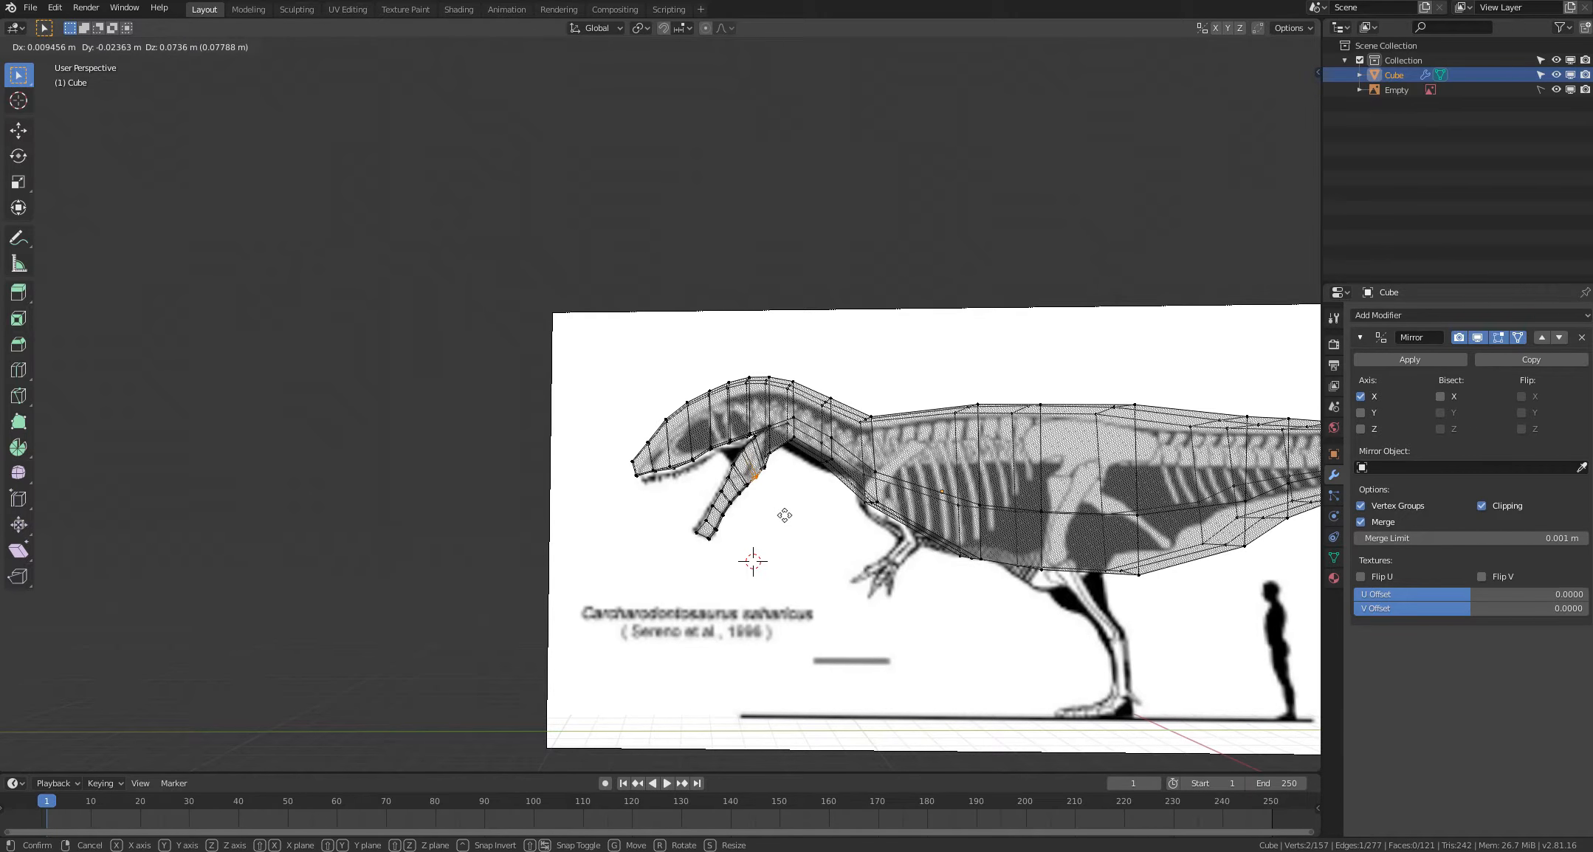
{"action": "left_click", "coordinate": [785, 520]}
{"action": "key", "text": "alt+a"}
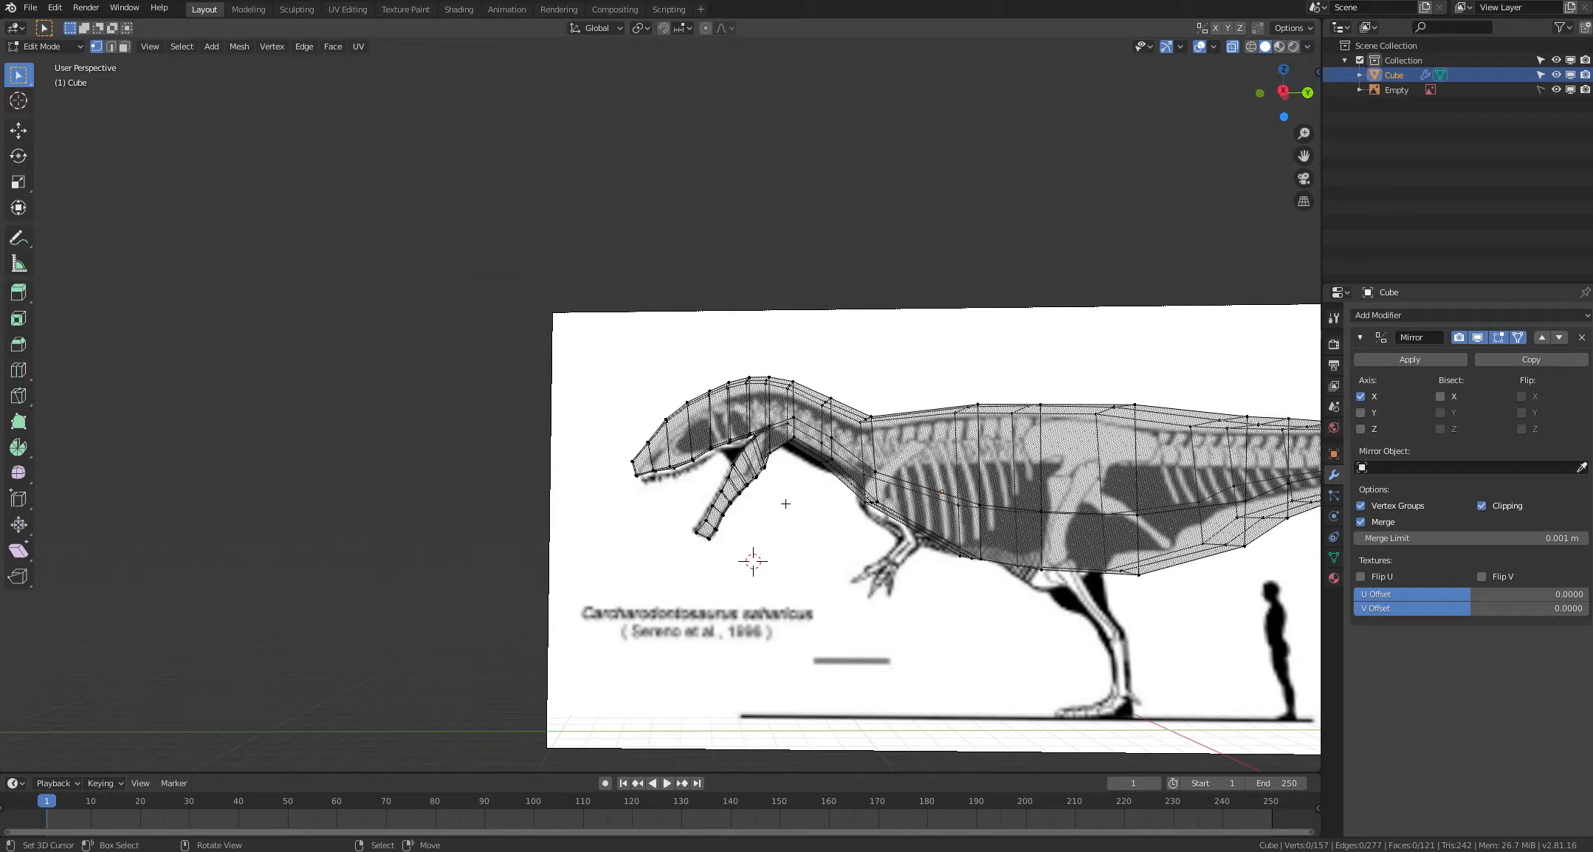
Step: Move the rearmost underside vertex pair, near the lower jaw's joint with the throat, up and forward about 0.14 m
{"action": "key", "text": "c"}
{"action": "left_click", "coordinate": [765, 463]}
{"action": "right_click", "coordinate": [793, 489]}
{"action": "key", "text": "g"}
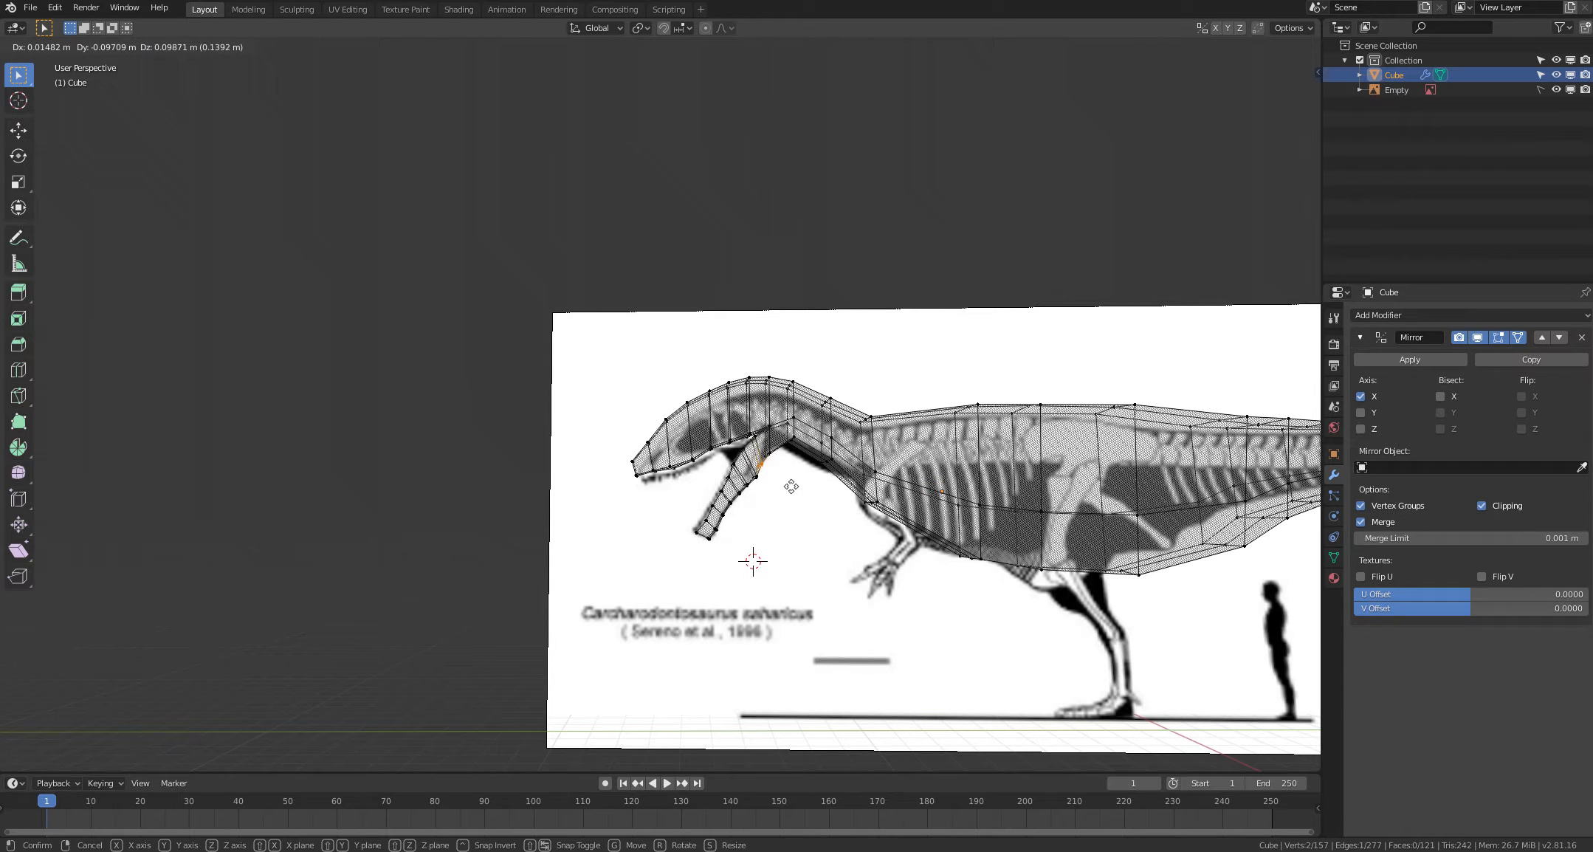
{"action": "left_click", "coordinate": [793, 487]}
{"action": "key", "text": "alt+a"}
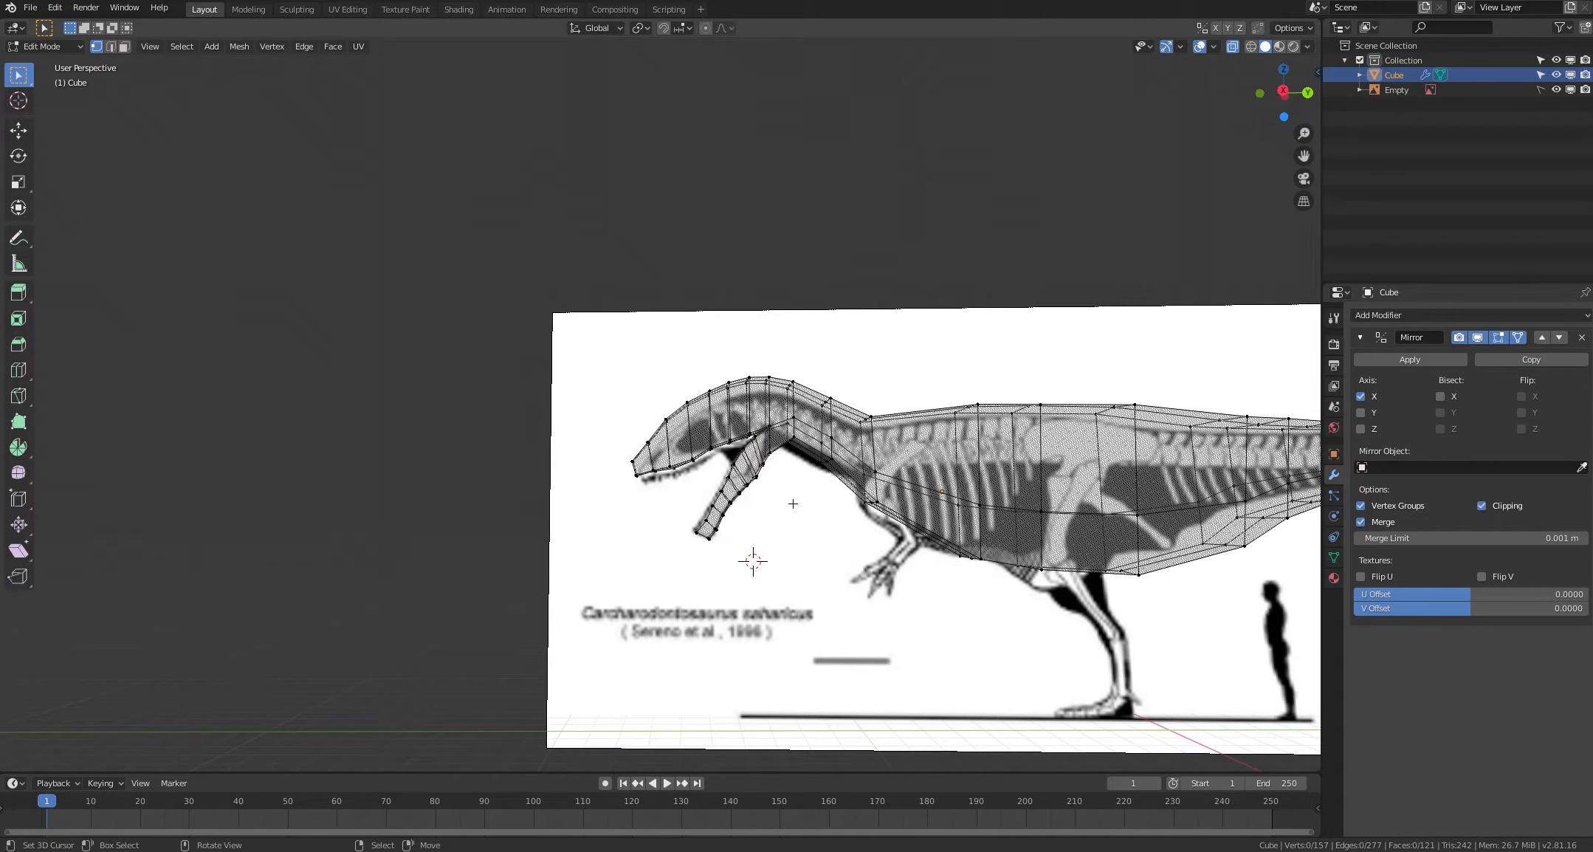
Step: Check the mesh with X-ray off, and with it back on lower the vertices midway along the upper jaw's bottom edge about 0.12 m
{"action": "key", "text": "alt+z"}
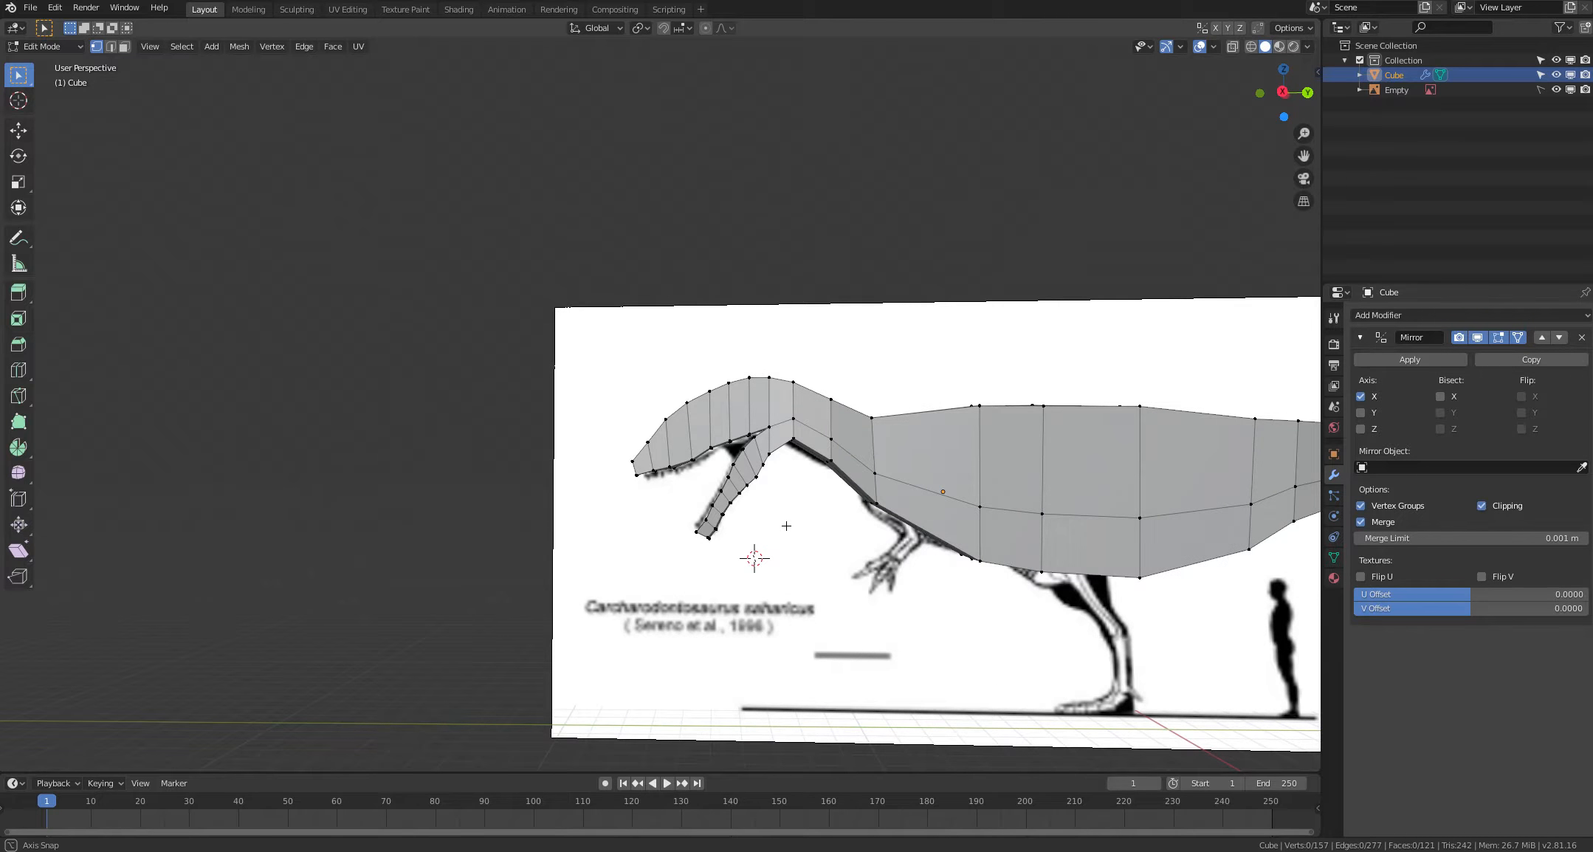
{"action": "key", "text": "alt+z"}
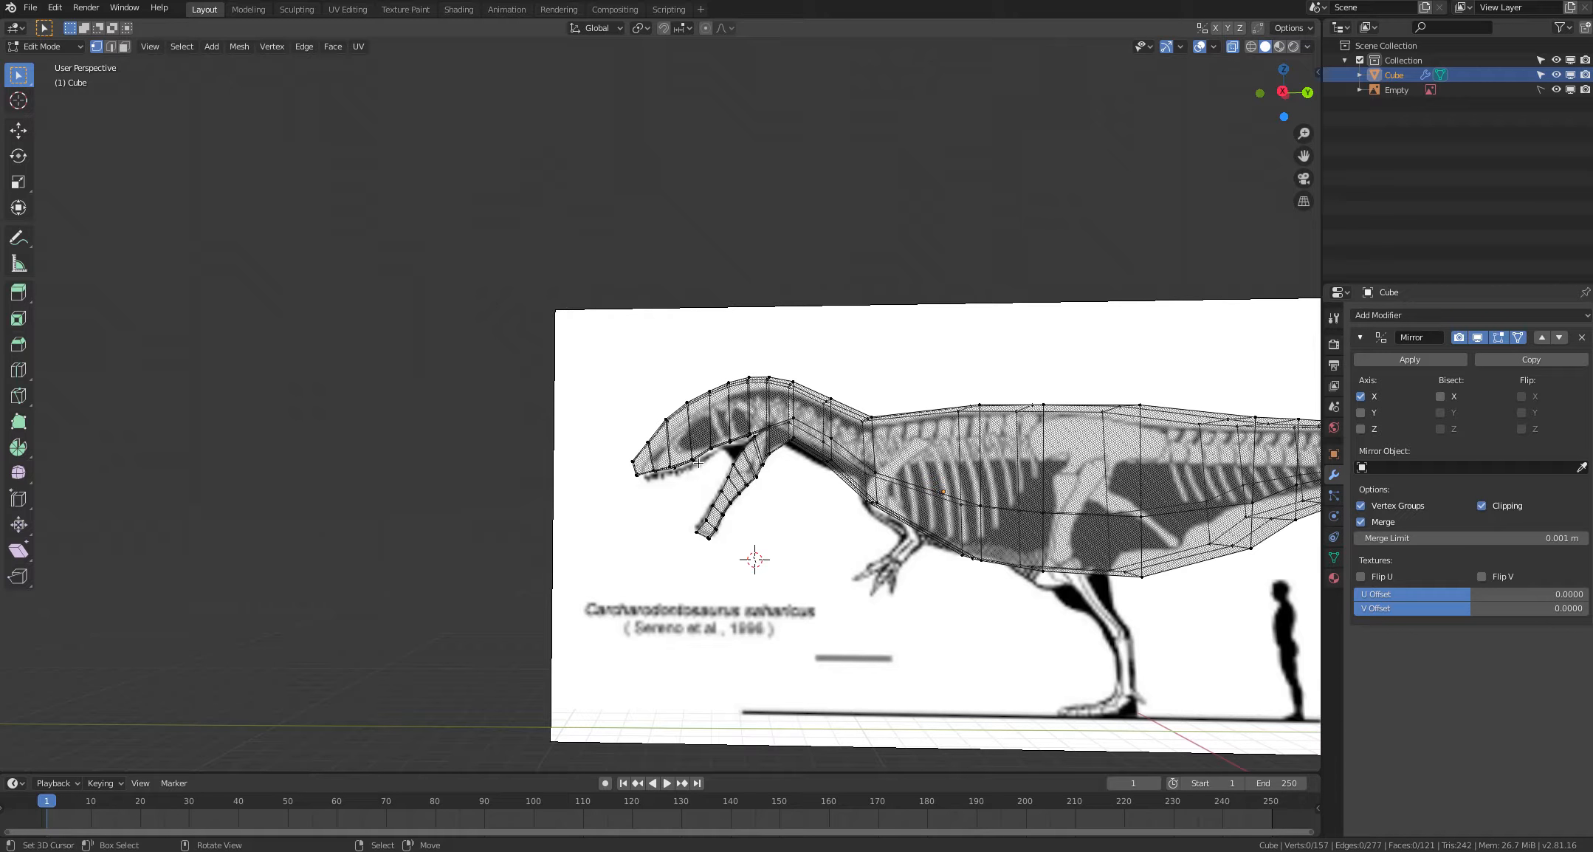
{"action": "left_click_drag", "start_coordinate": [696, 465], "coordinate": [716, 440]}
{"action": "key", "text": "g"}
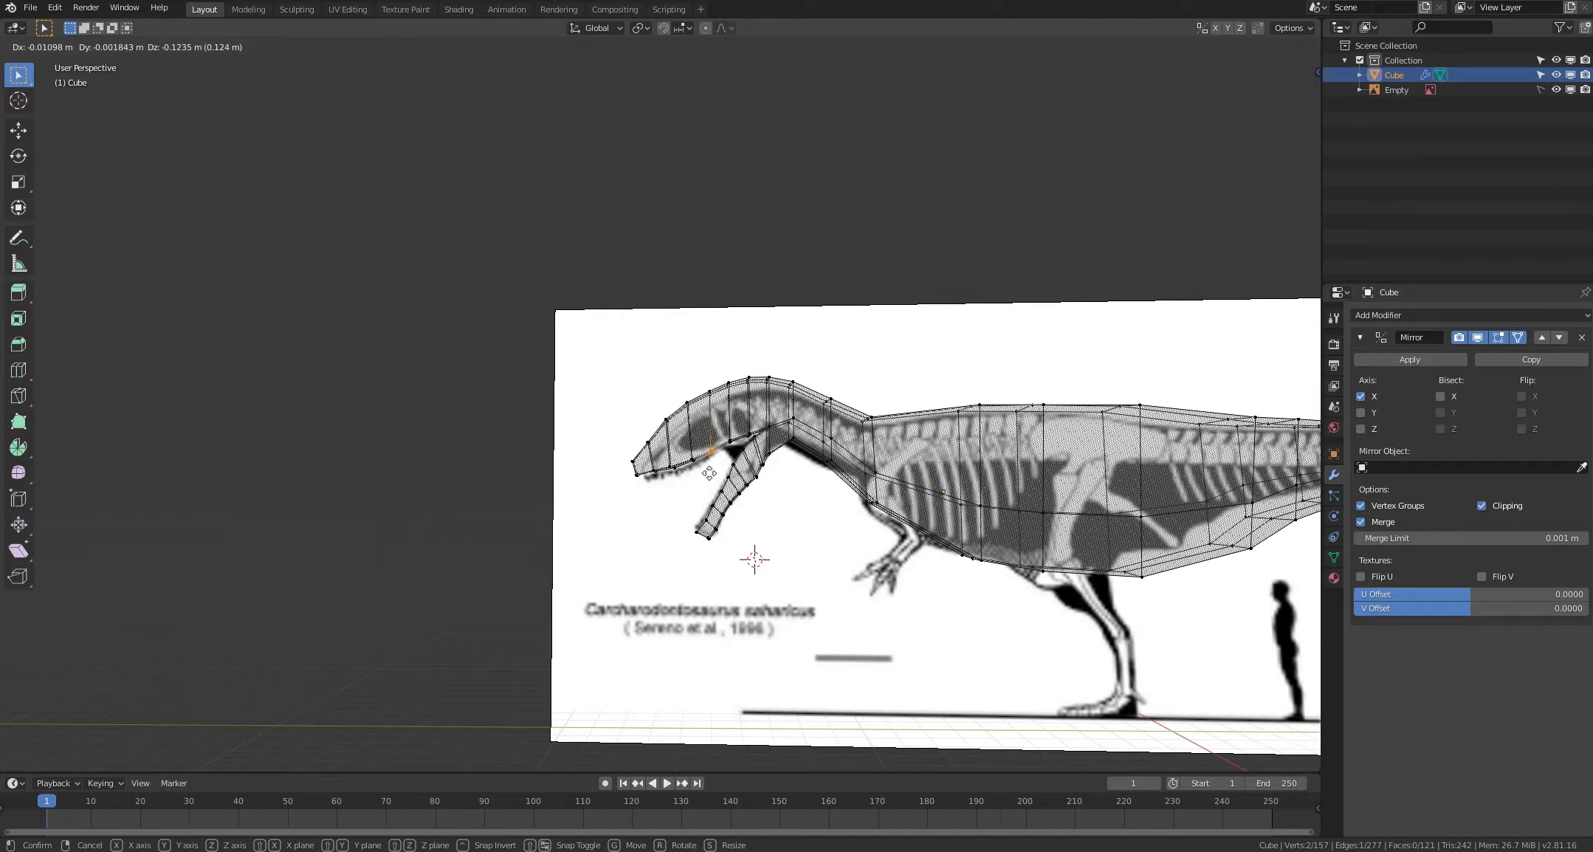
{"action": "left_click", "coordinate": [709, 473]}
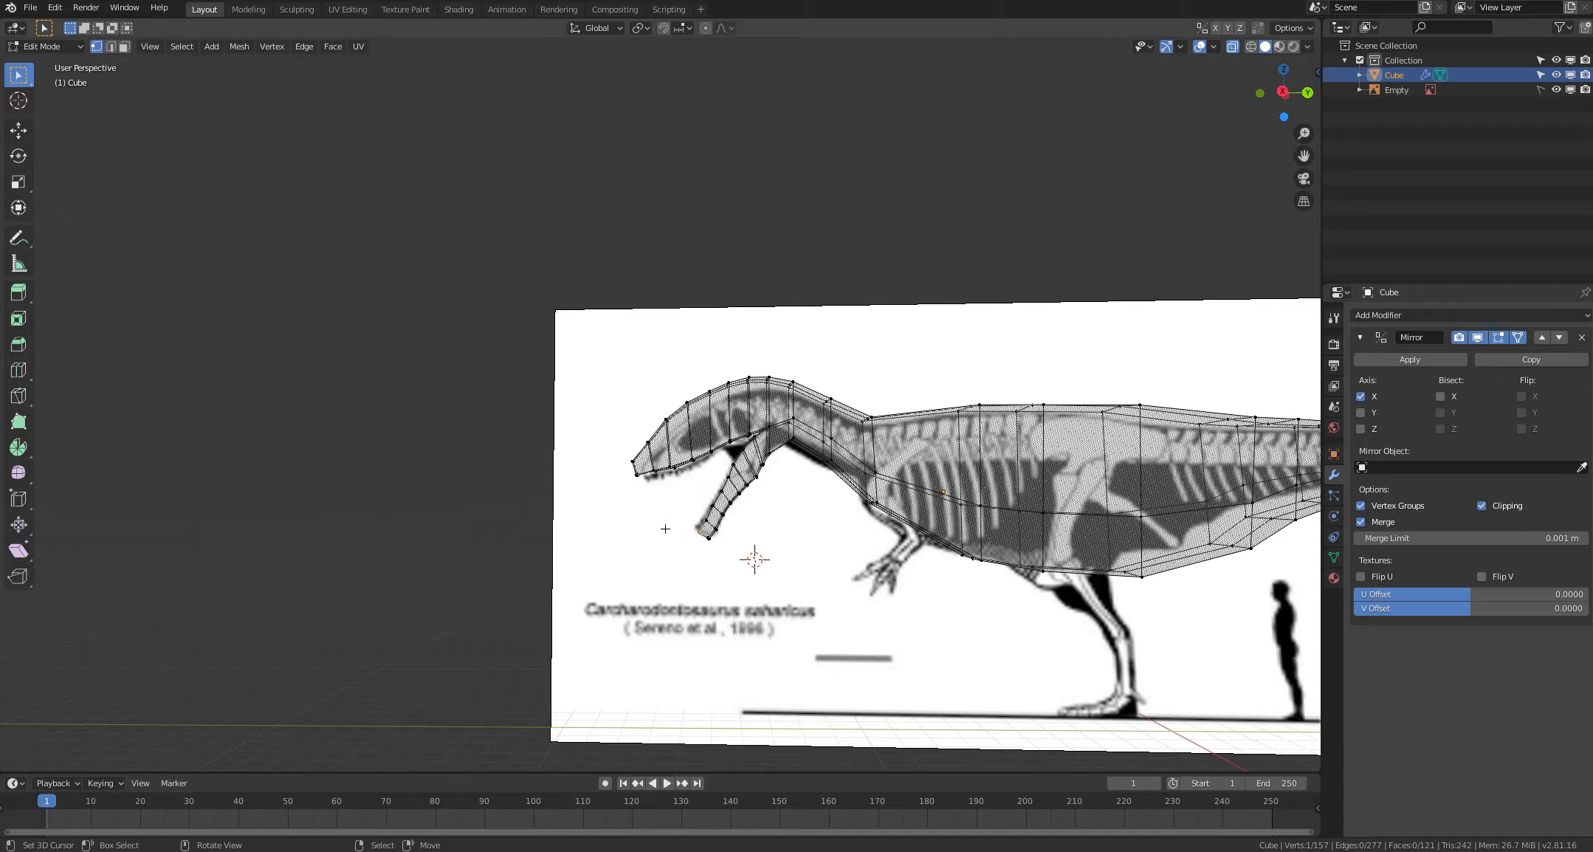
Step: Lower the bottom-edge vertex pair behind the snout tip about 0.05 m and the next pair back slightly, matching the upper jaw's tooth line
{"action": "left_click_drag", "start_coordinate": [663, 474], "coordinate": [687, 431]}
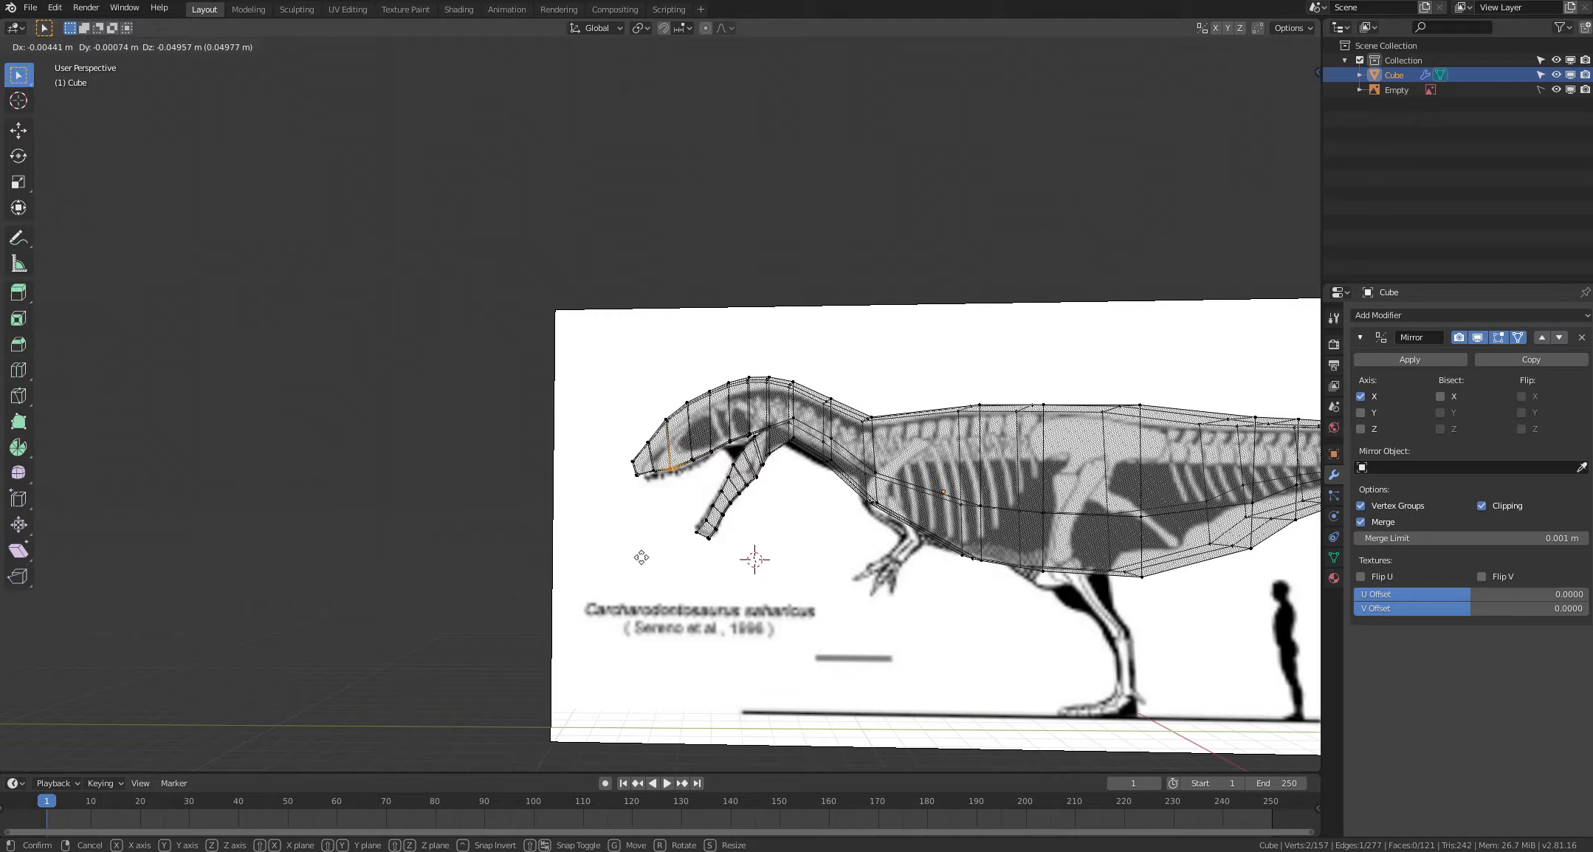
{"action": "left_click", "coordinate": [642, 556]}
{"action": "key", "text": "c"}
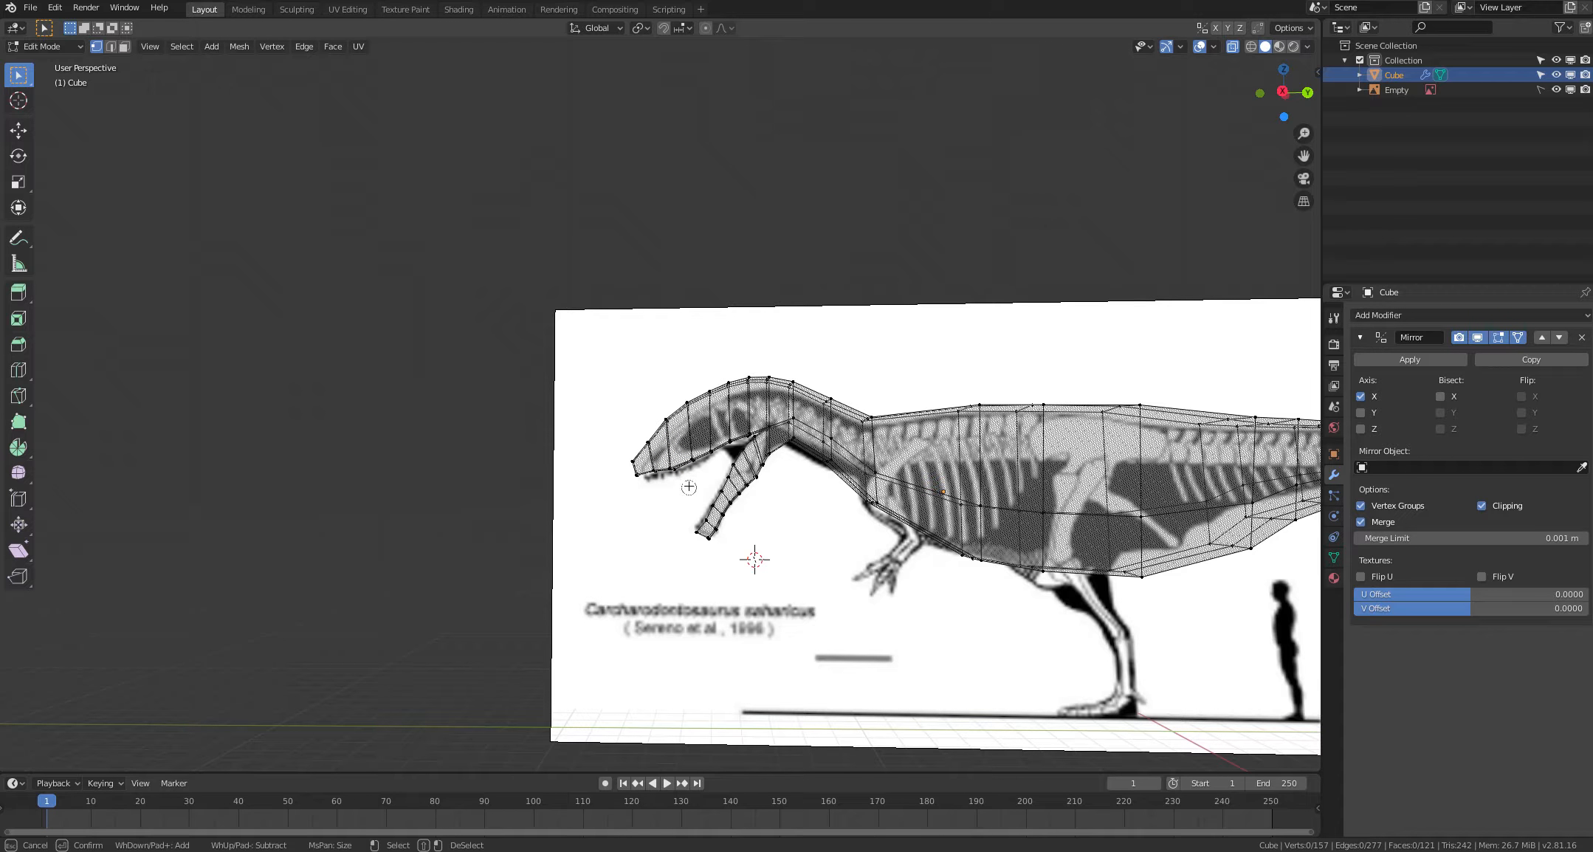
{"action": "left_click", "coordinate": [689, 461]}
{"action": "right_click", "coordinate": [653, 539]}
{"action": "key", "text": "g"}
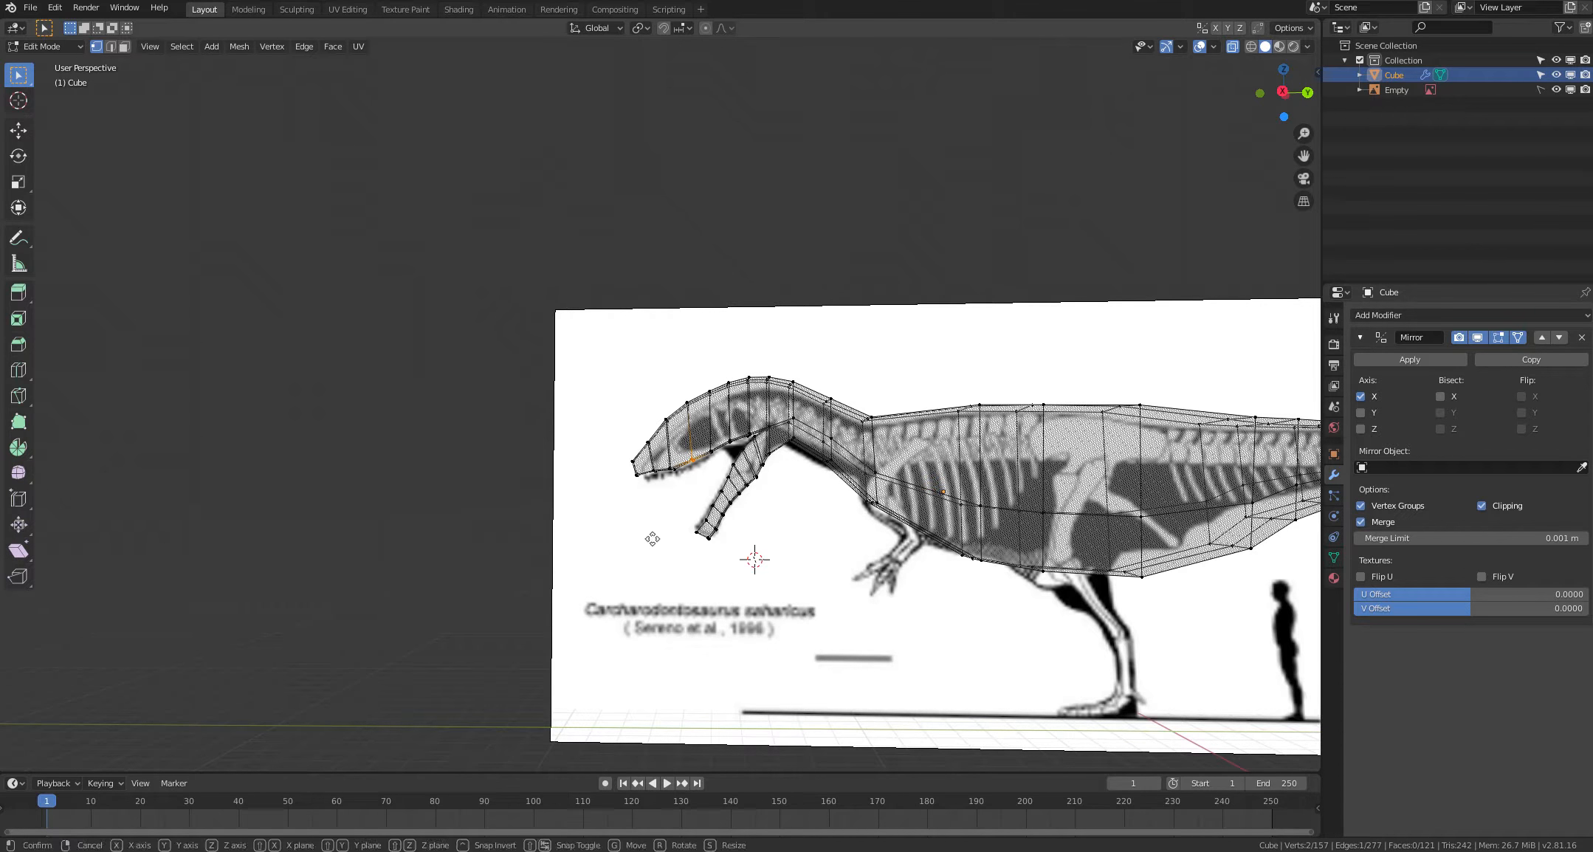
{"action": "left_click", "coordinate": [653, 541]}
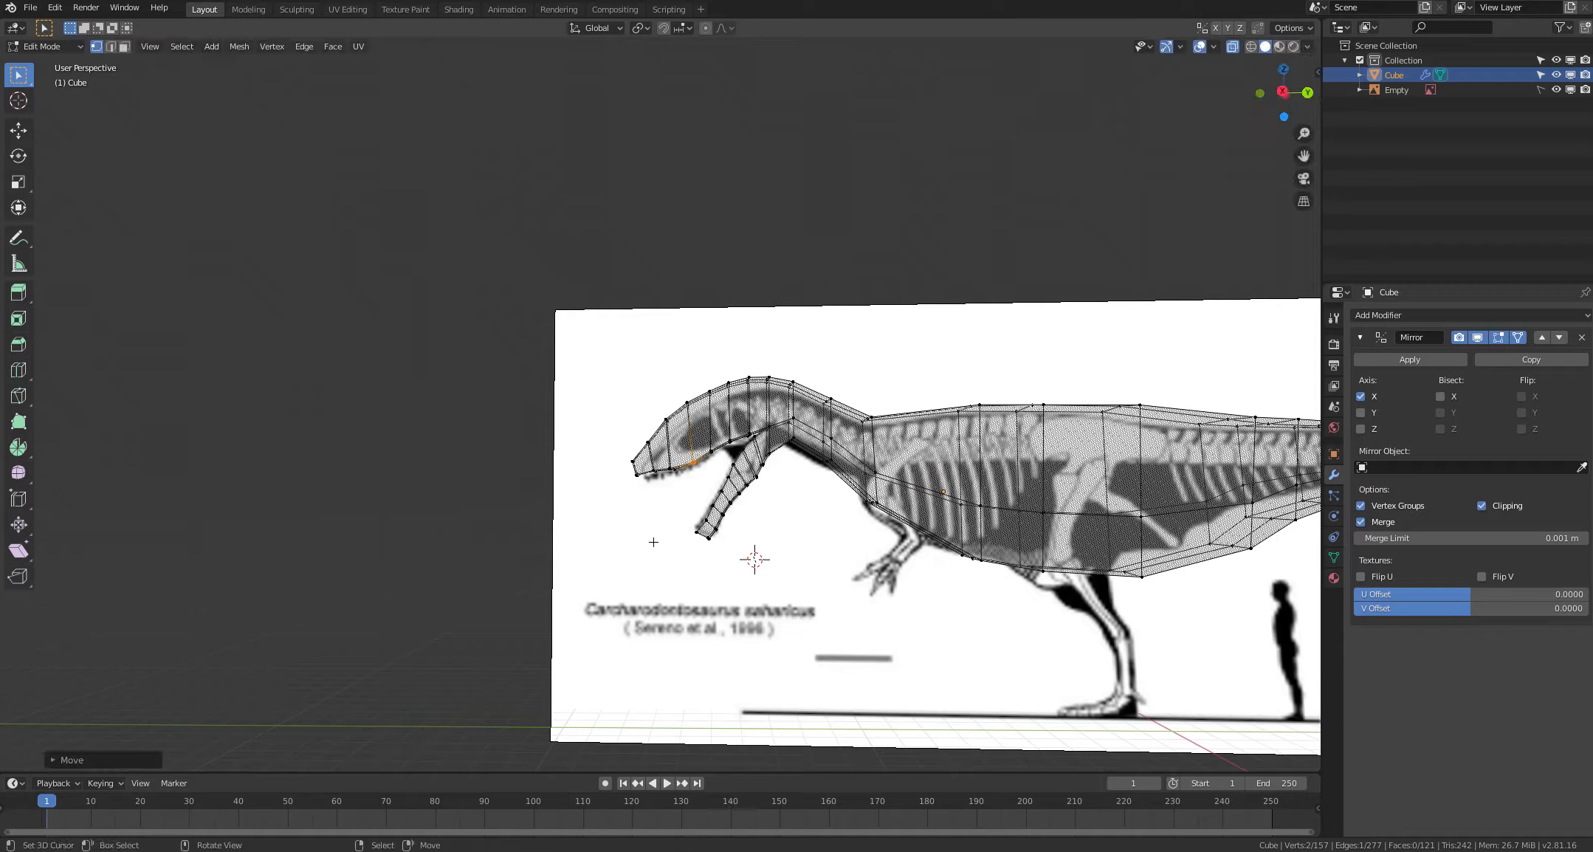
{"action": "left_click", "coordinate": [648, 554]}
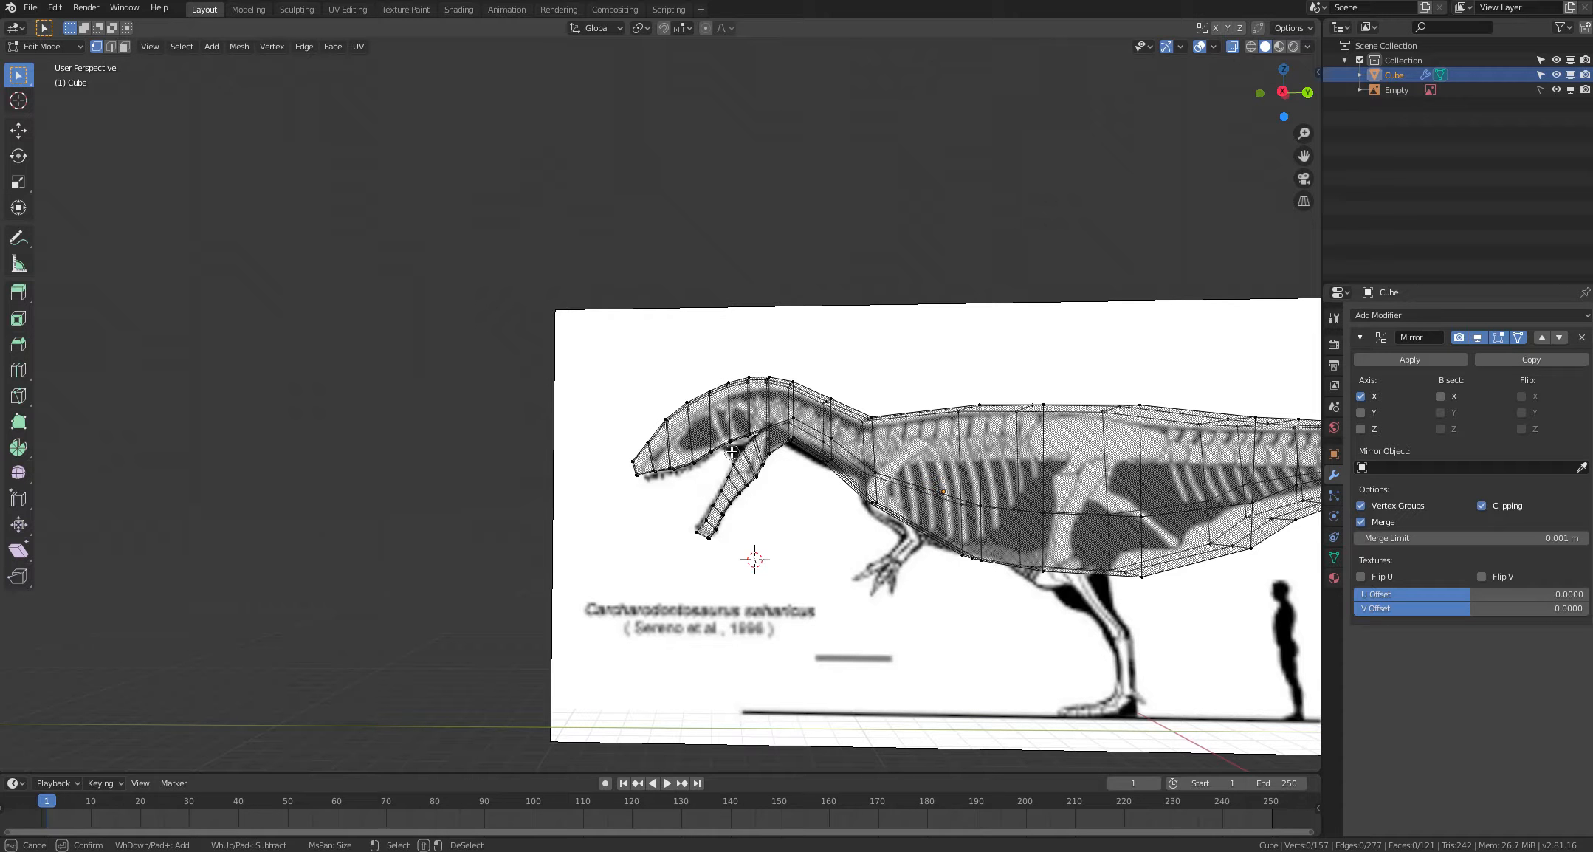
Step: Move the vertex pair at the rear of the upper jaw's bottom edge, above the mouth corner, slightly down and deselect it
{"action": "right_click", "coordinate": [728, 444], "text": "alt"}
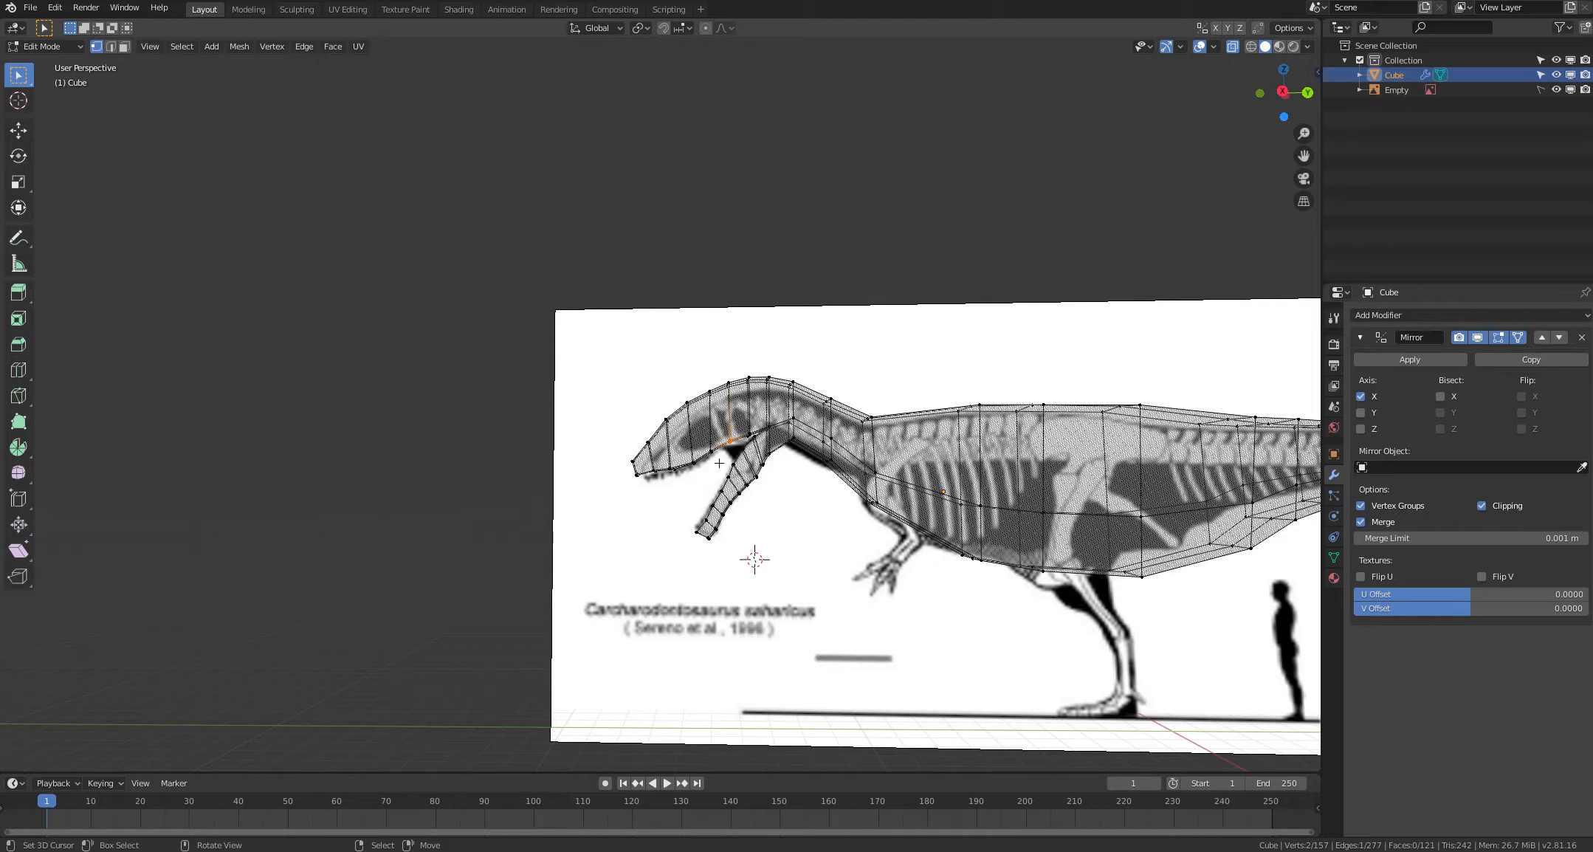
{"action": "key", "text": "g"}
{"action": "left_click", "coordinate": [719, 466]}
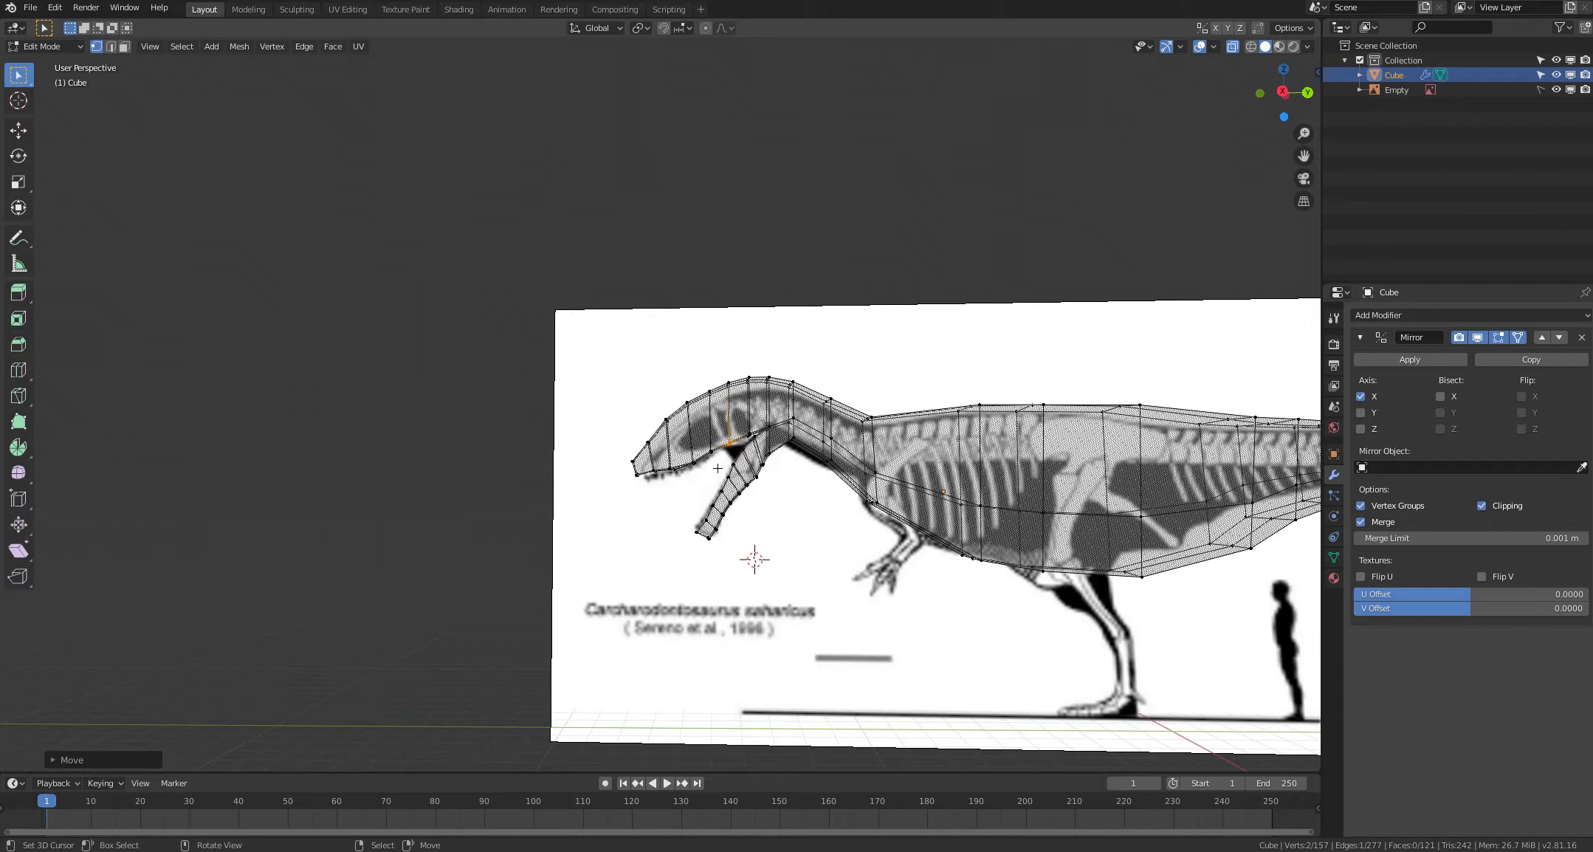
{"action": "left_click", "coordinate": [716, 469]}
{"action": "left_click", "coordinate": [805, 553]}
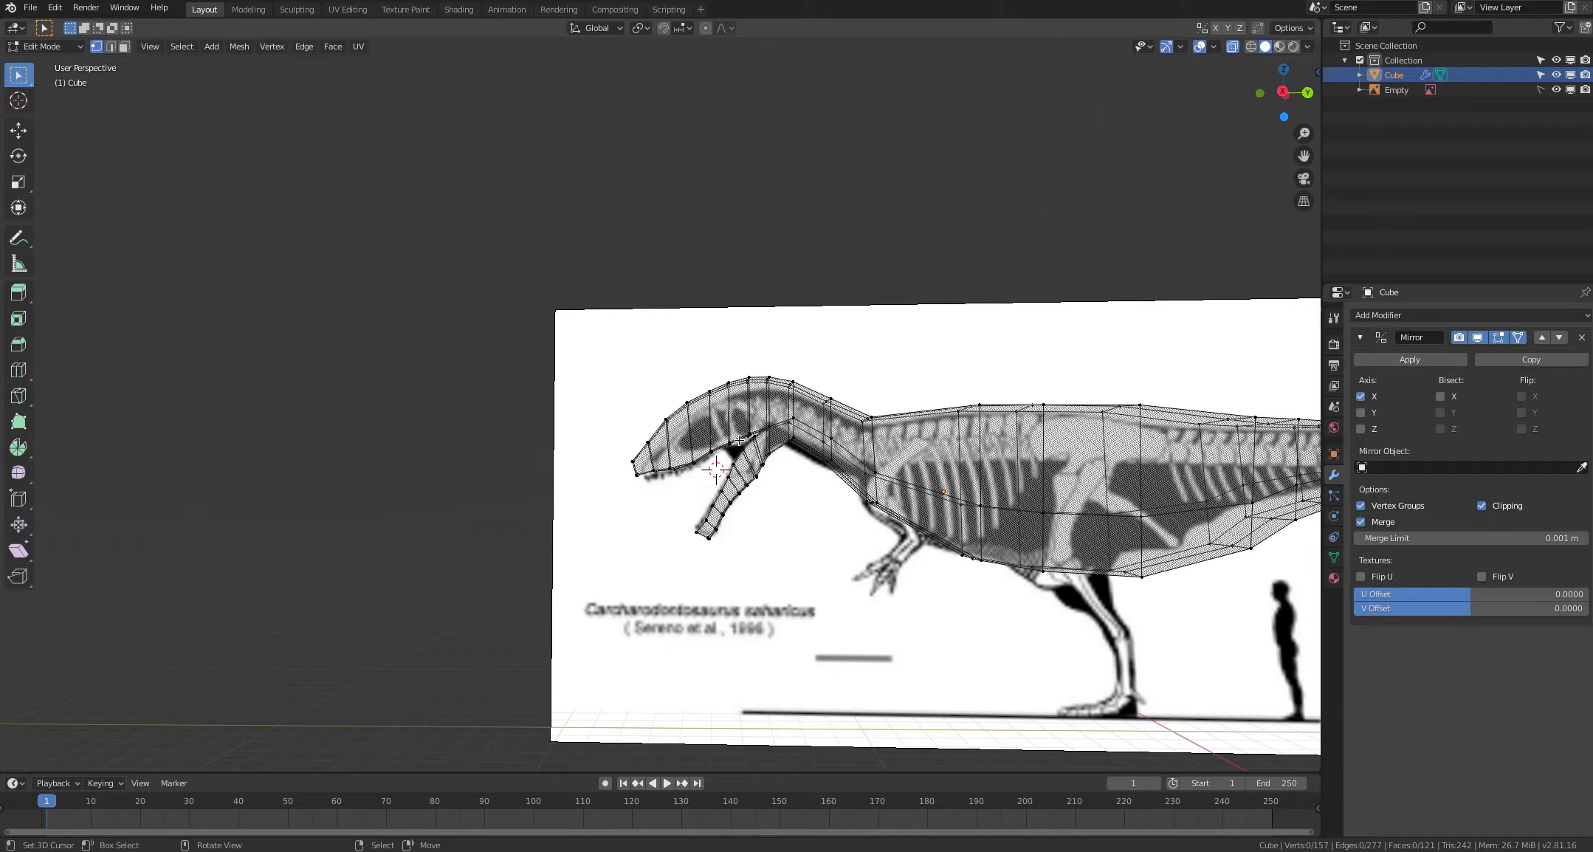
Step: Lower the next vertex pair back, where the upper jaw meets the lower jaw, about 0.25 m and deselect it
{"action": "right_click", "coordinate": [746, 434], "text": "alt"}
{"action": "key", "text": "g"}
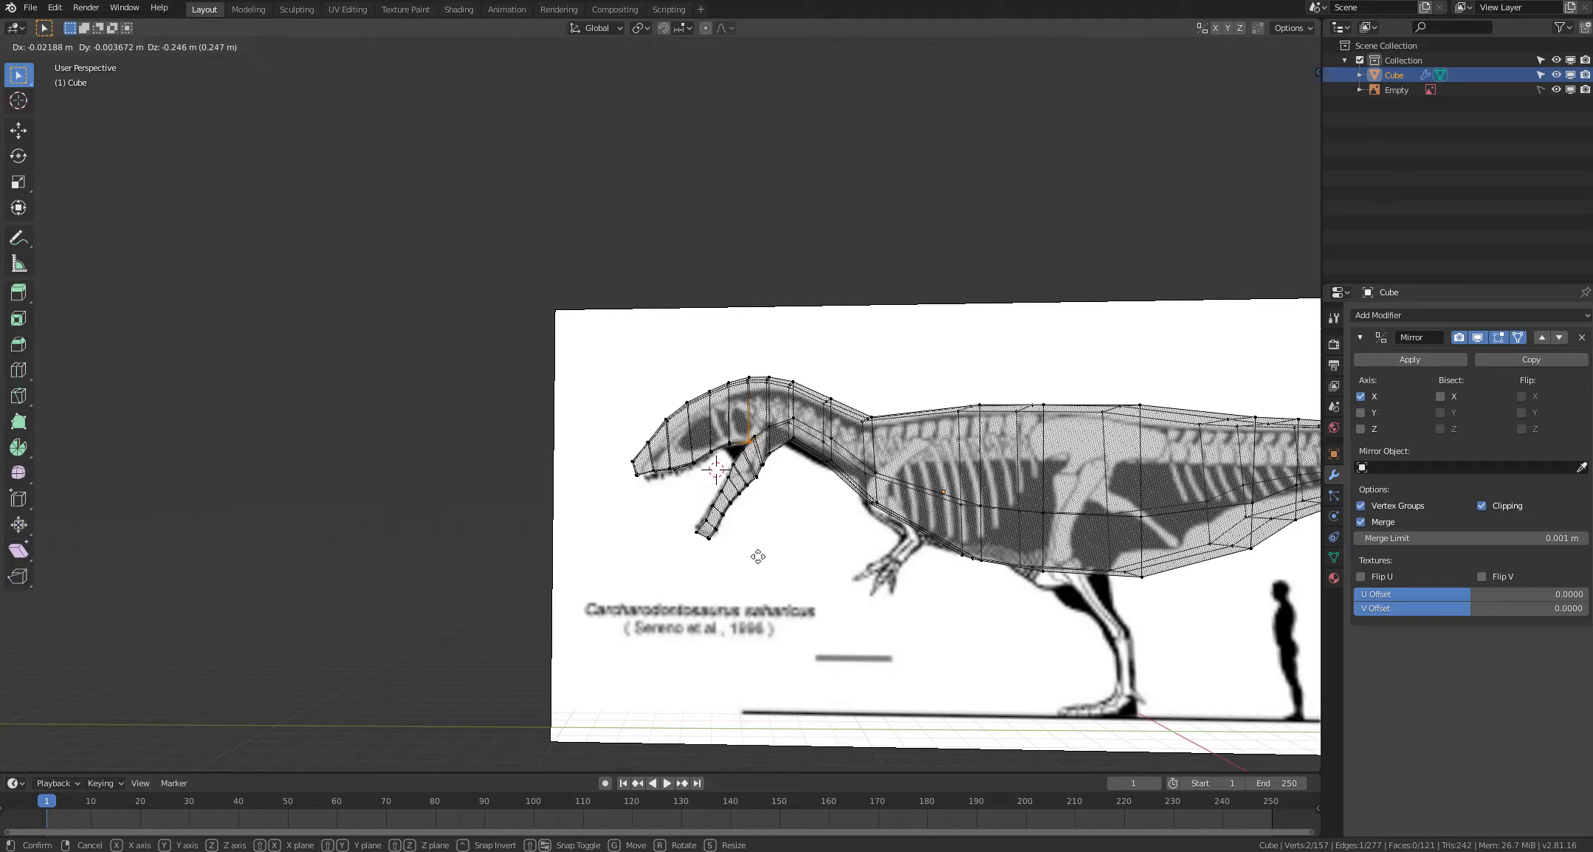
{"action": "left_click", "coordinate": [758, 556]}
{"action": "left_click", "coordinate": [759, 558]}
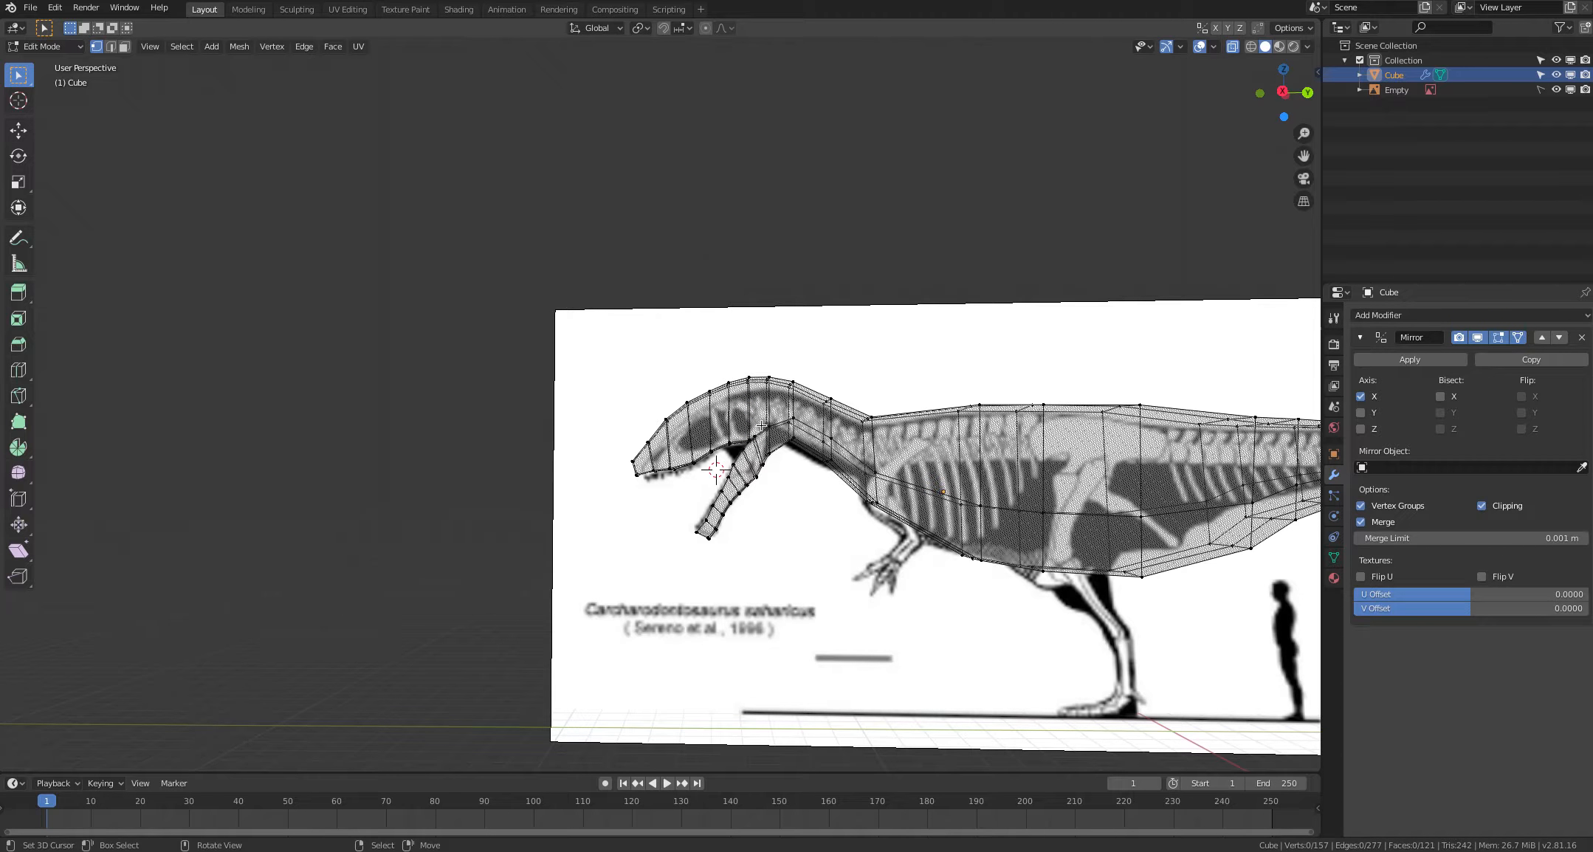
Step: Move the bottom vertex pair at the snout tip back about 0.07 m and deselect it
{"action": "right_click", "coordinate": [486, 575], "text": "shift"}
{"action": "middle_click_drag", "start_coordinate": [661, 529], "coordinate": [728, 521], "text": "shift"}
{"action": "key", "text": "c"}
{"action": "left_click", "coordinate": [708, 467]}
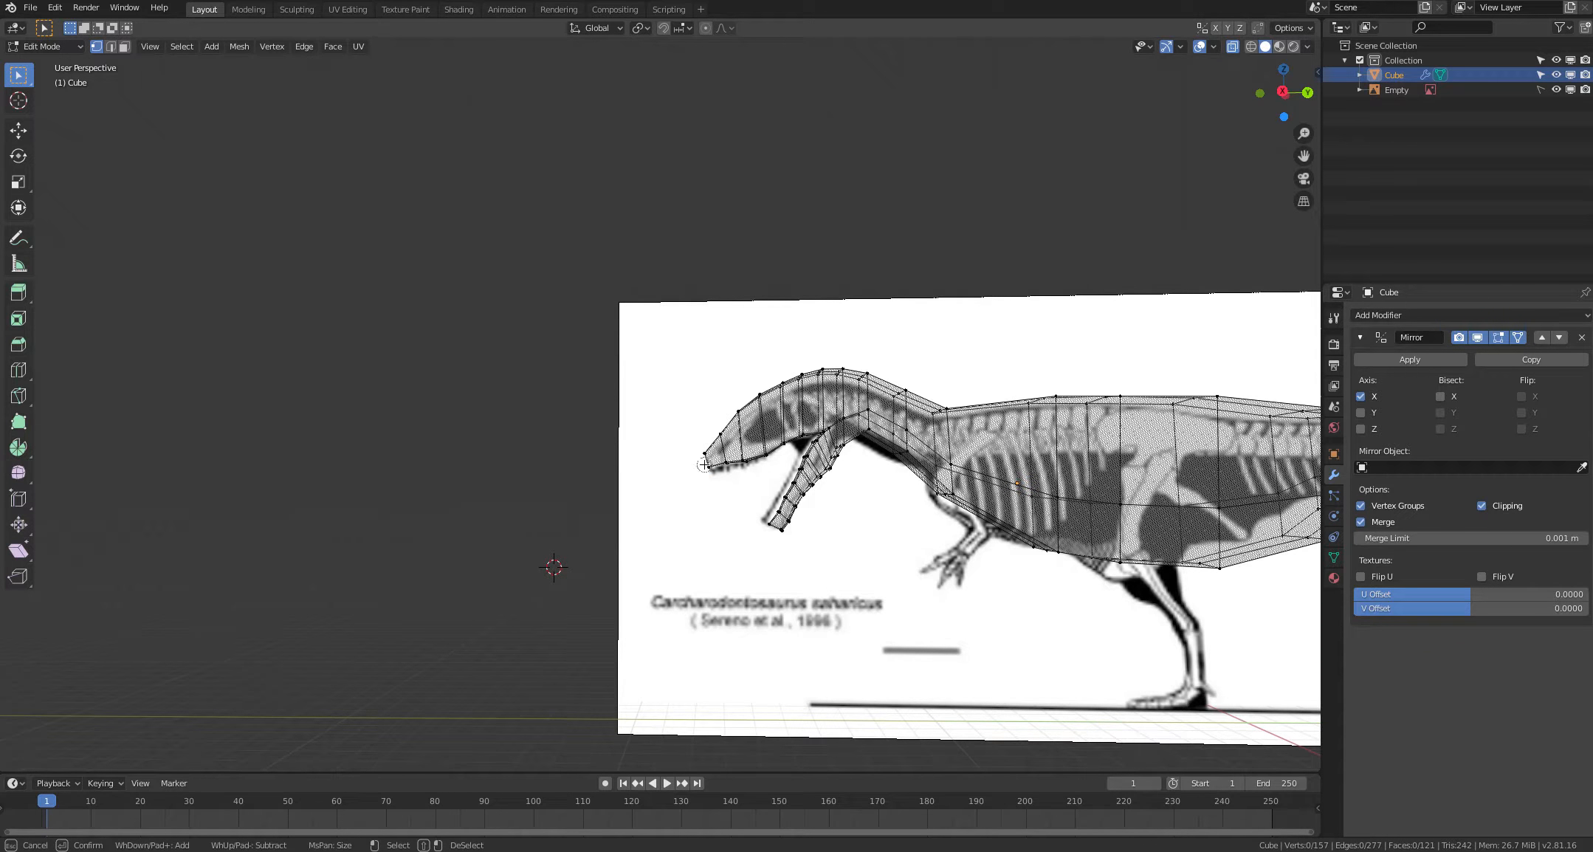
{"action": "right_click", "coordinate": [677, 509]}
{"action": "key", "text": "g"}
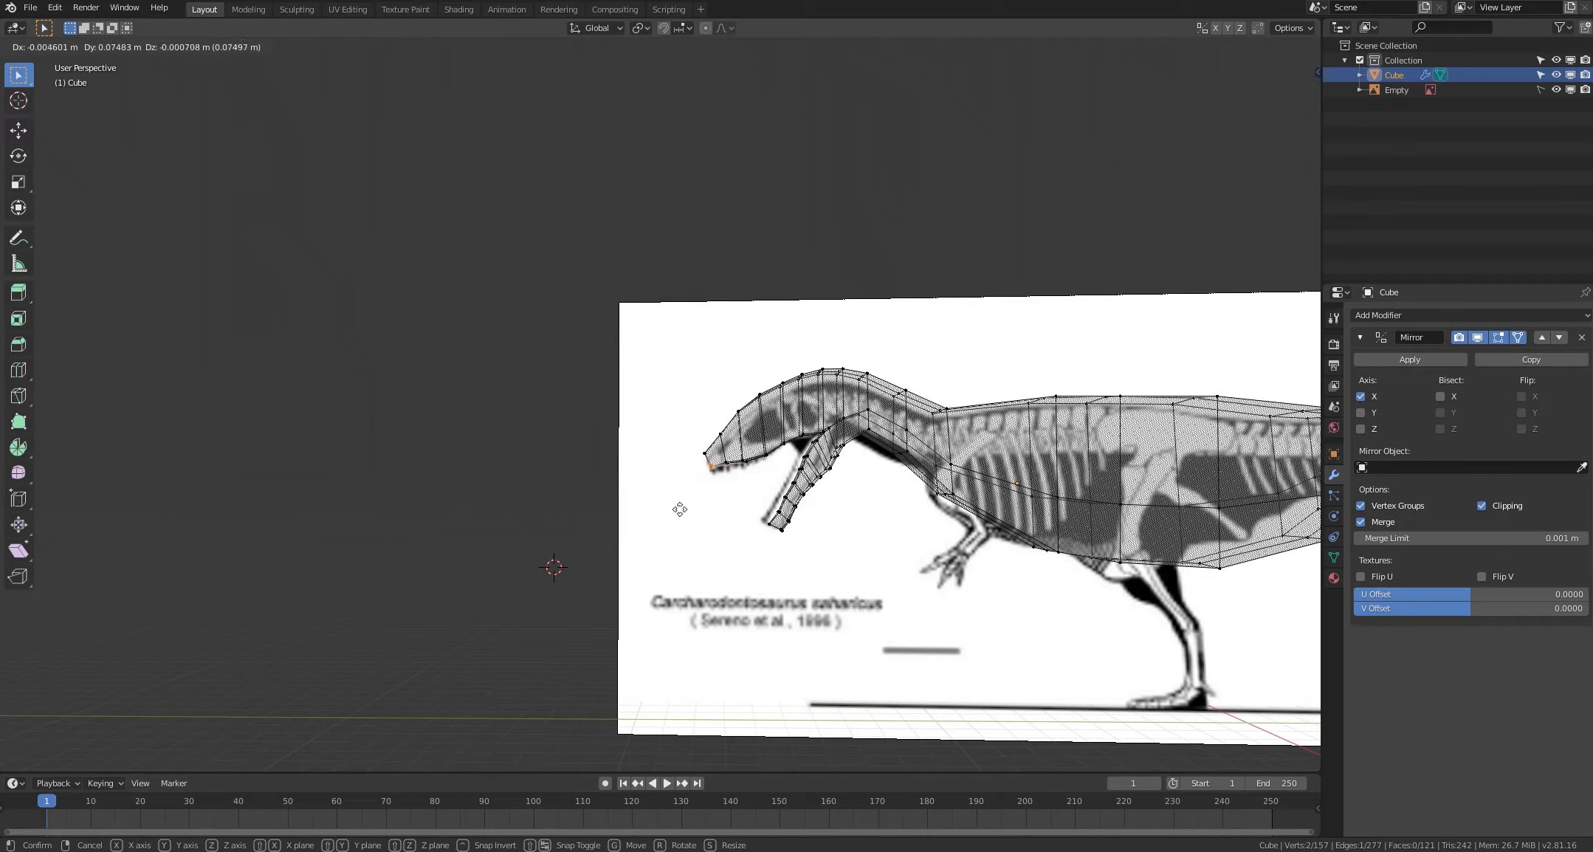
{"action": "left_click", "coordinate": [680, 509]}
{"action": "key", "text": "alt+a"}
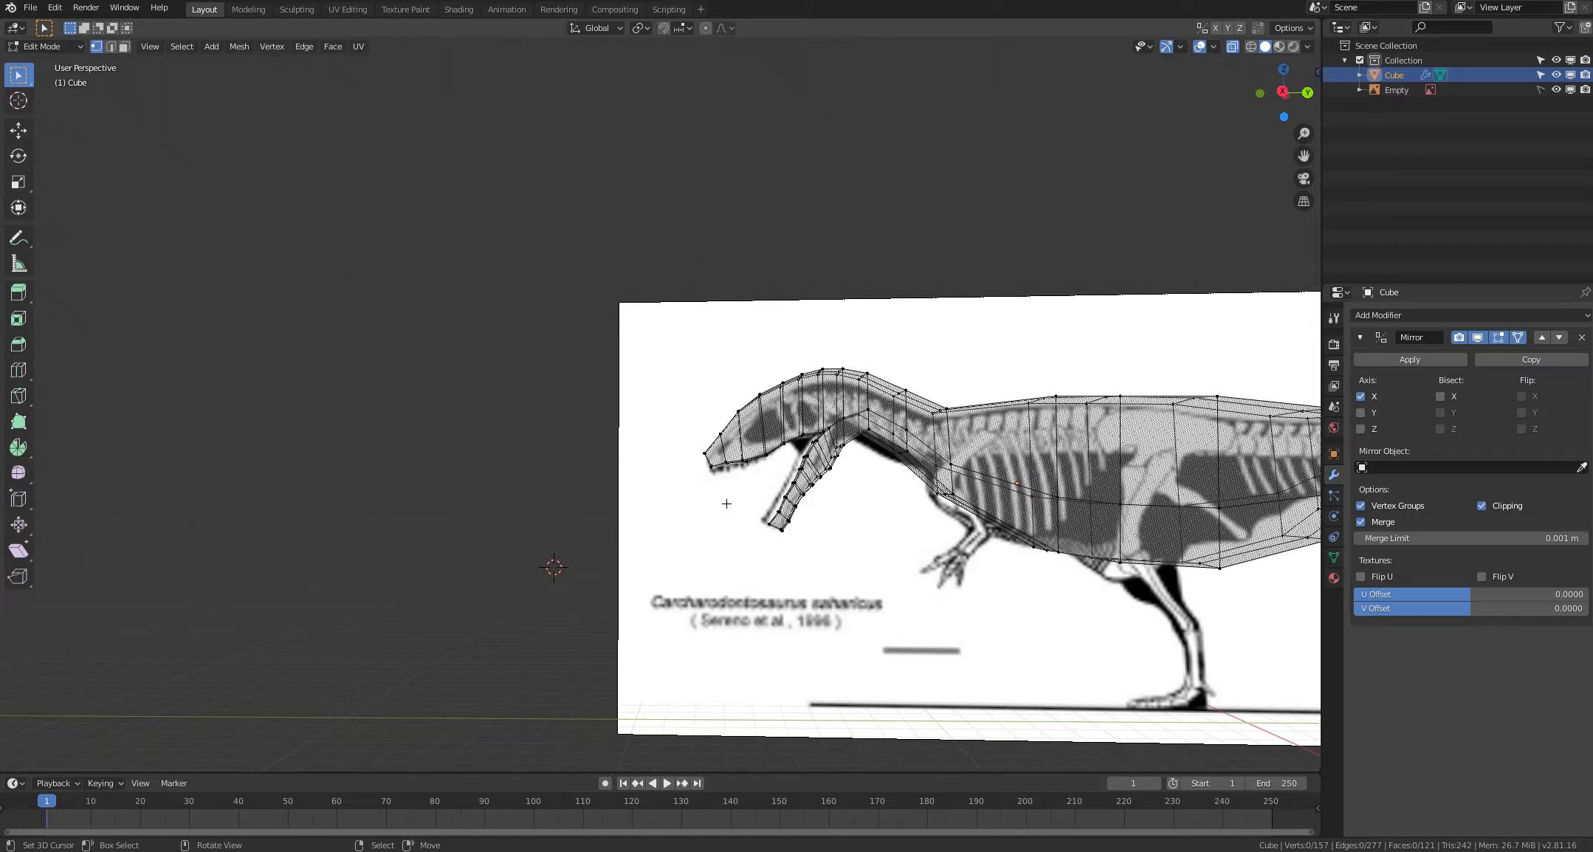
Step: Move the upper jaw's bottom-edge vertex pair behind the snout tip about 0.035 m down and forward and deselect it
{"action": "key", "text": "c"}
{"action": "left_click", "coordinate": [725, 465]}
{"action": "right_click", "coordinate": [730, 517]}
{"action": "key", "text": "g"}
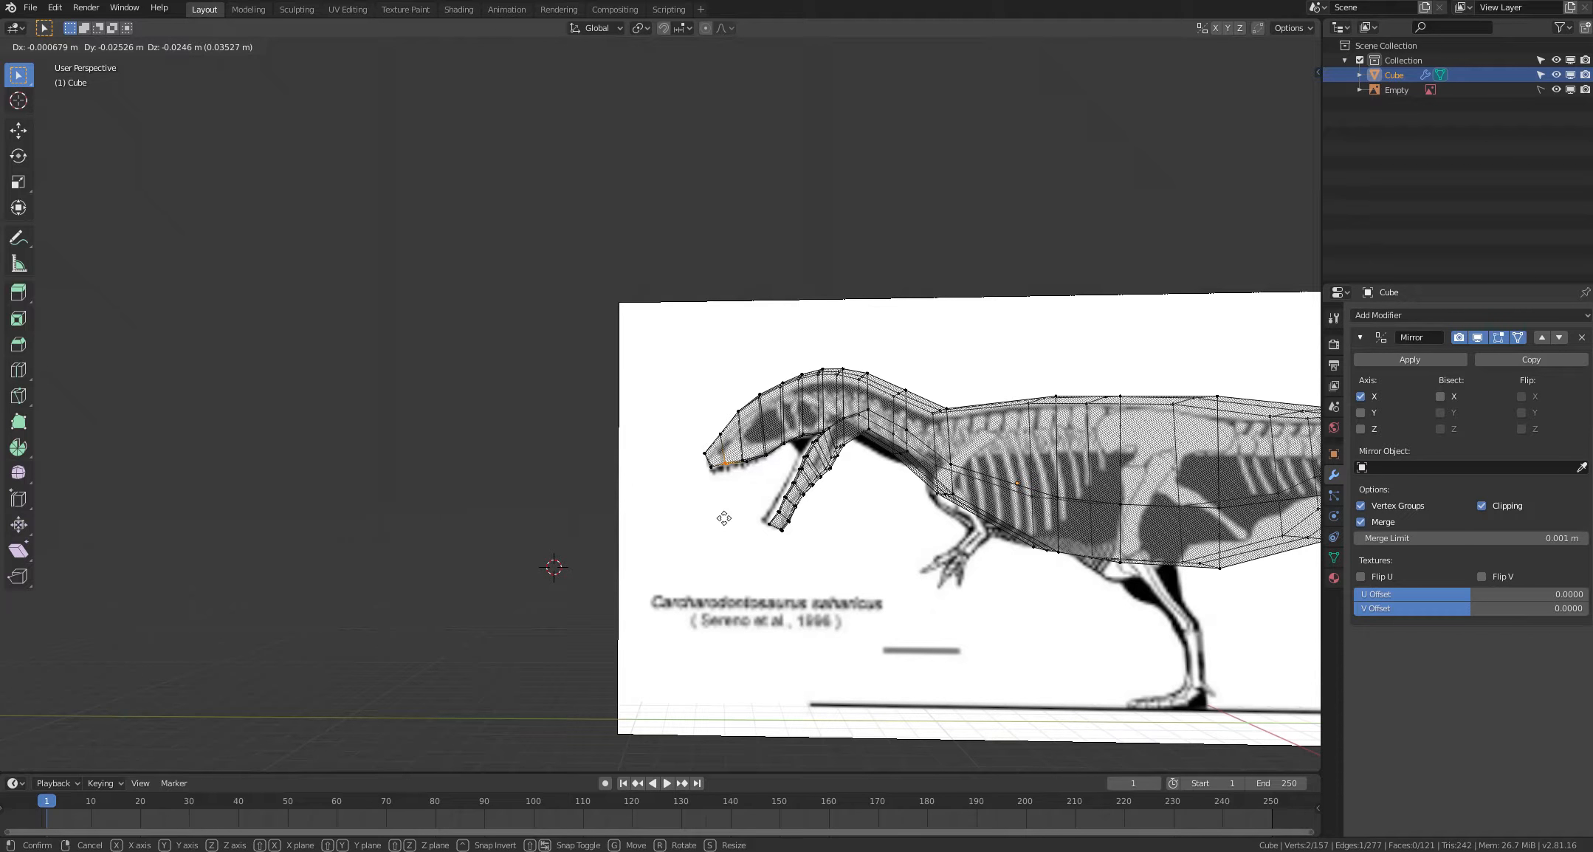
{"action": "left_click", "coordinate": [724, 519]}
{"action": "key", "text": "alt+a"}
Step: Nudge the third bottom-edge vertex pair from the snout tip onto the tooth line and deselect it
{"action": "left_click_drag", "start_coordinate": [734, 451], "coordinate": [751, 480]}
{"action": "key", "text": "g"}
{"action": "left_click", "coordinate": [726, 520]}
{"action": "right_click", "coordinate": [722, 527], "text": "shift"}
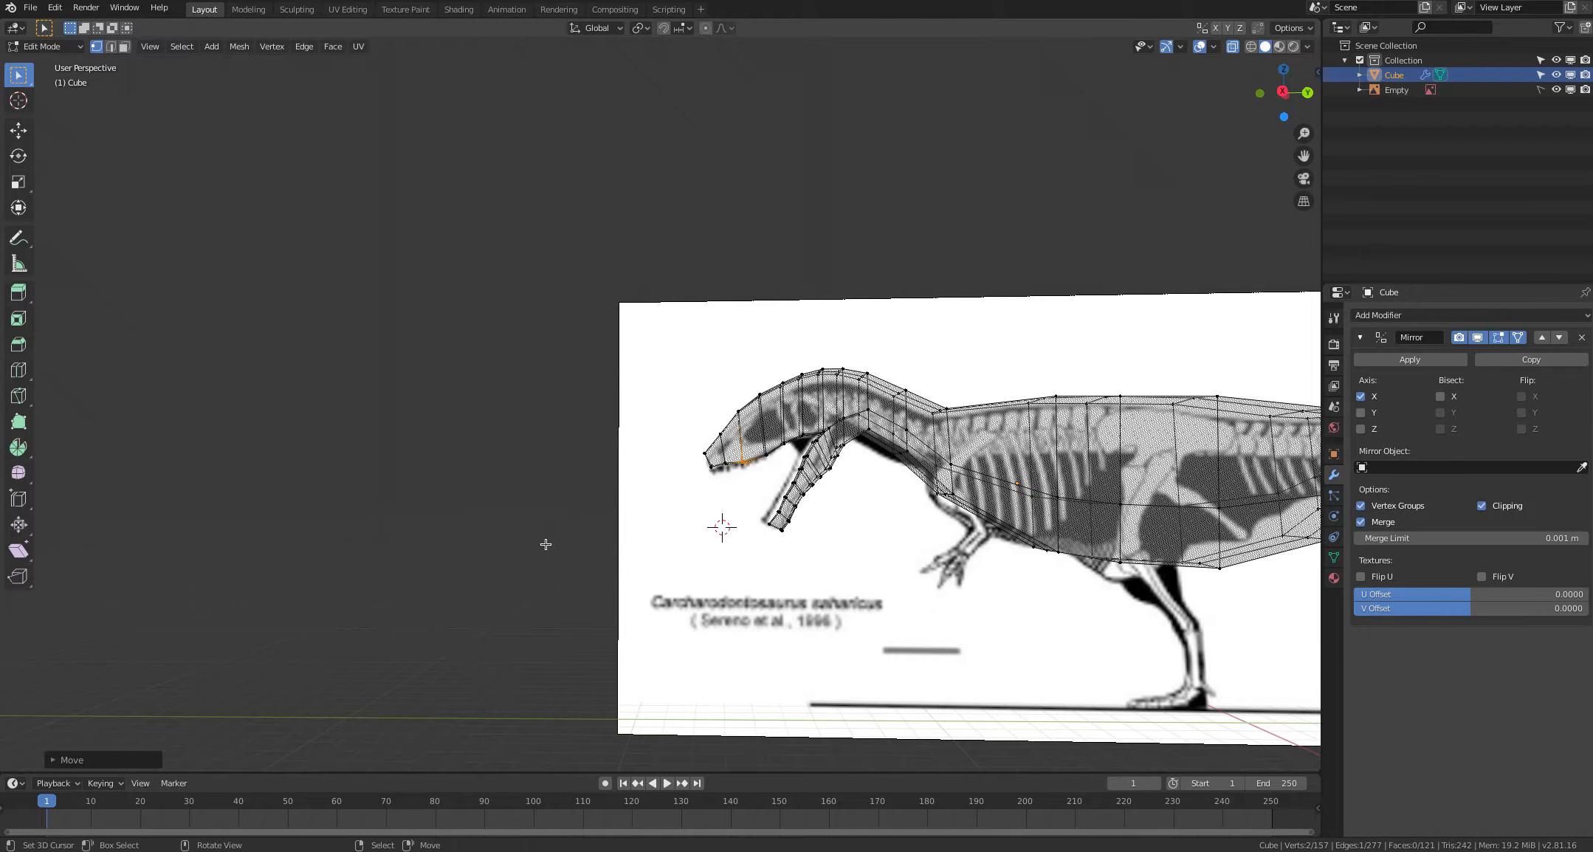
{"action": "key", "text": "alt+a"}
{"action": "key", "text": "c"}
{"action": "left_click", "coordinate": [711, 470]}
{"action": "right_click", "coordinate": [712, 468]}
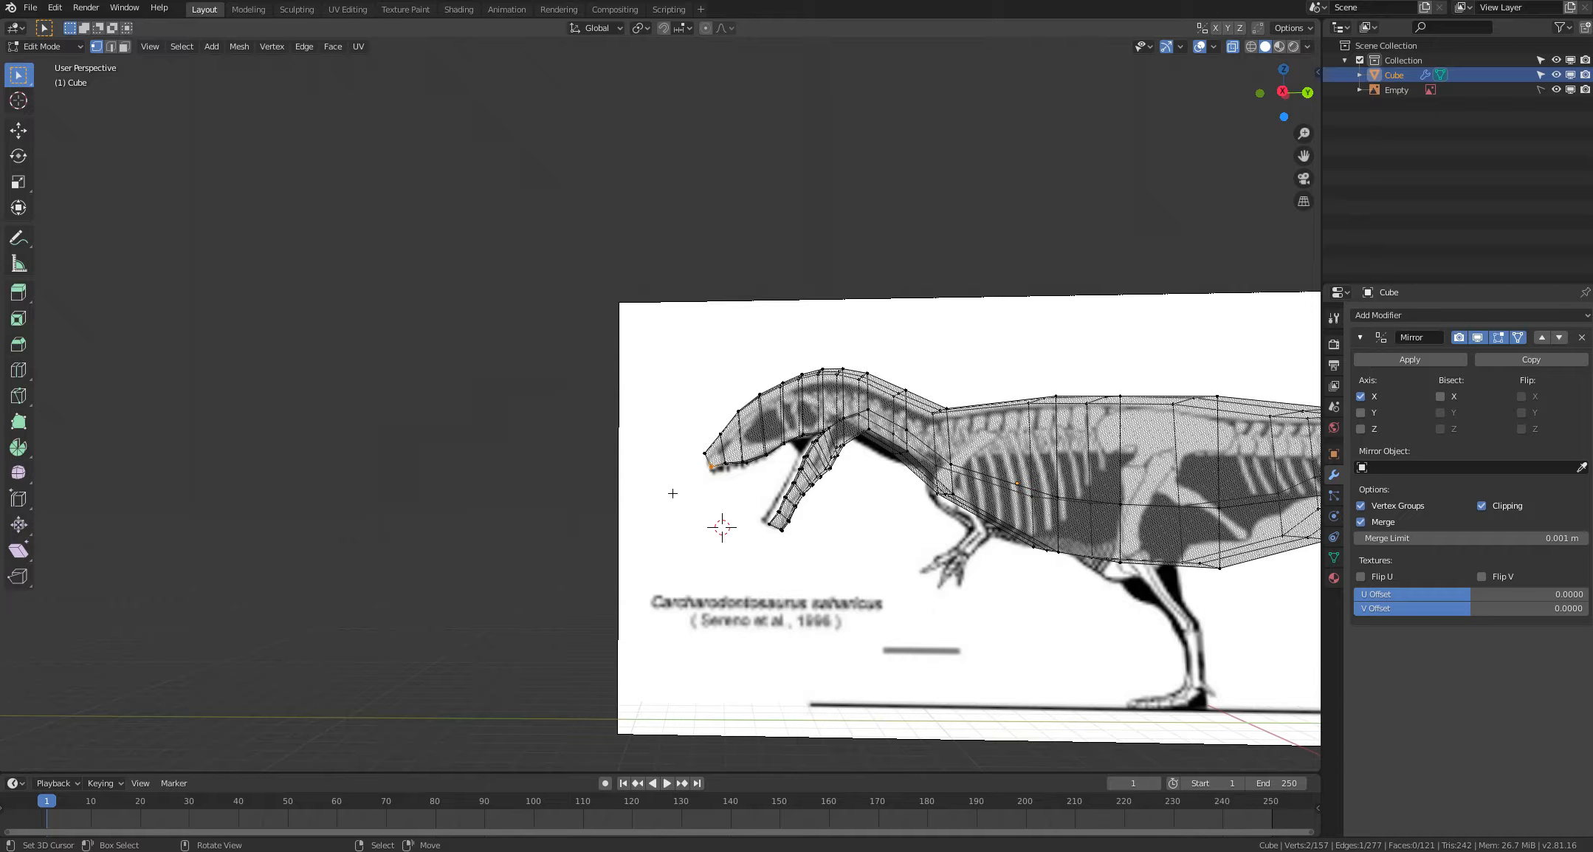
{"action": "key", "text": "alt+a"}
Step: Examine the solid head and open jaws at an angle in Object Mode and return to Edit Mode with X-ray display
{"action": "middle_click_drag", "start_coordinate": [667, 517], "coordinate": [682, 494]}
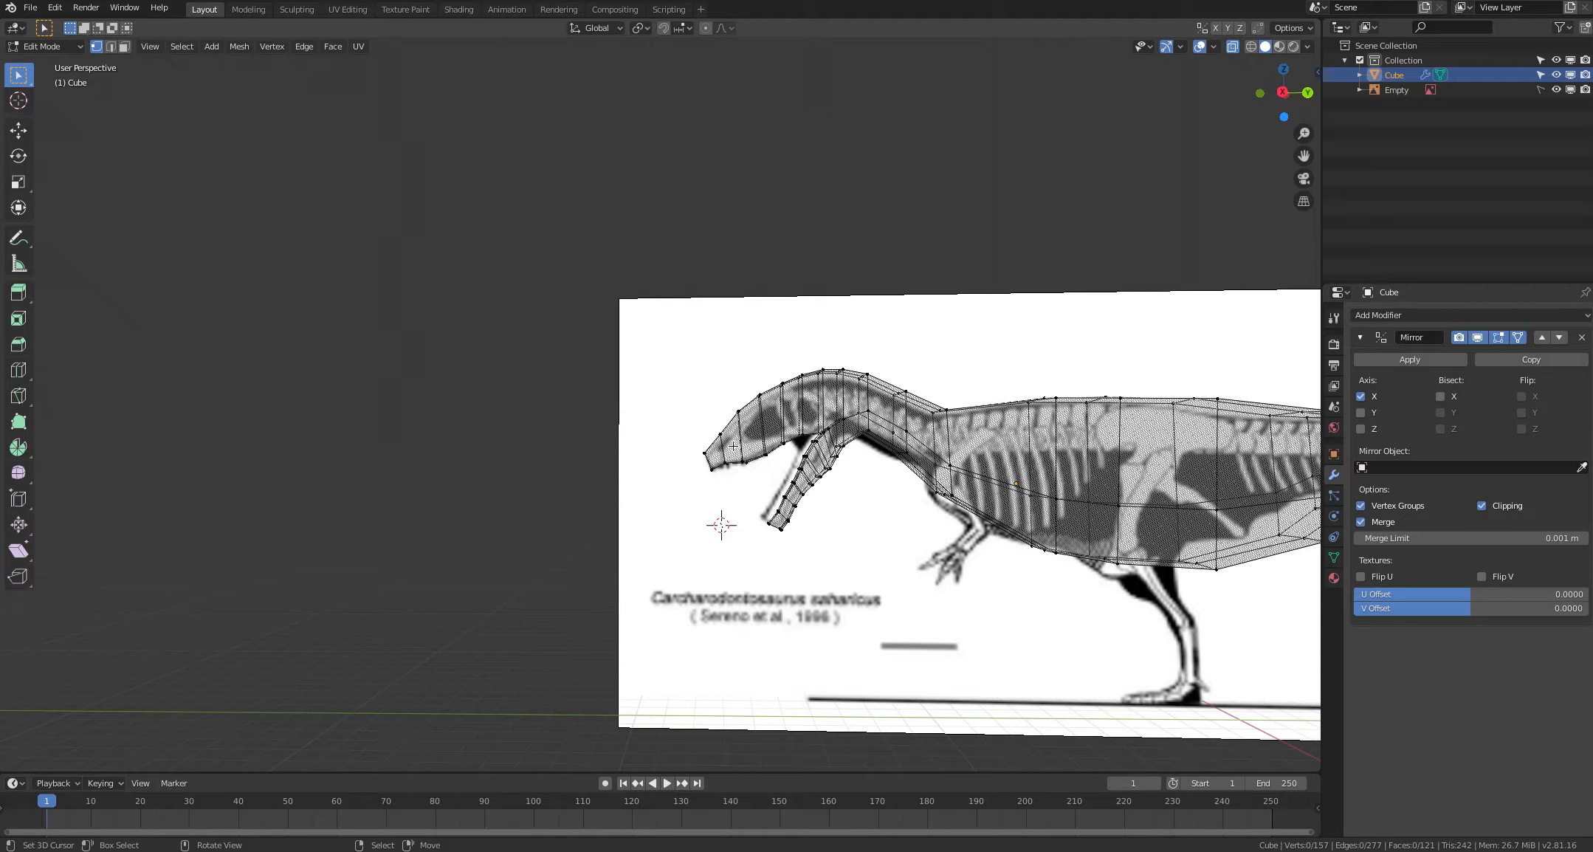
{"action": "middle_click_drag", "start_coordinate": [731, 444], "coordinate": [670, 456]}
{"action": "key", "text": "Tab"}
{"action": "left_click", "coordinate": [318, 562]}
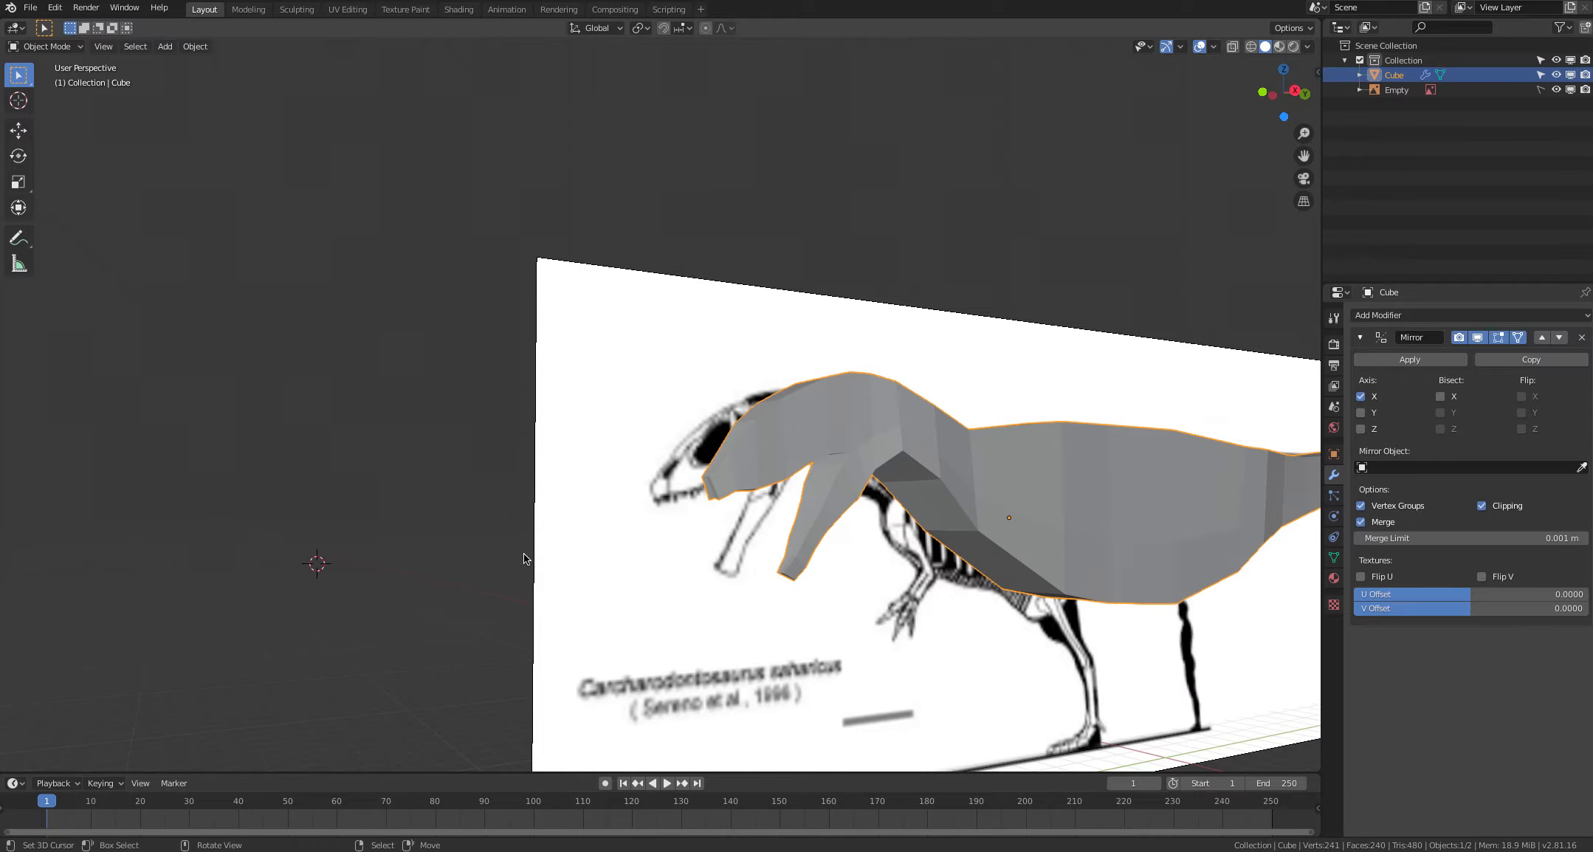
{"action": "middle_click_drag", "start_coordinate": [526, 554], "coordinate": [410, 536]}
{"action": "key", "text": "Tab"}
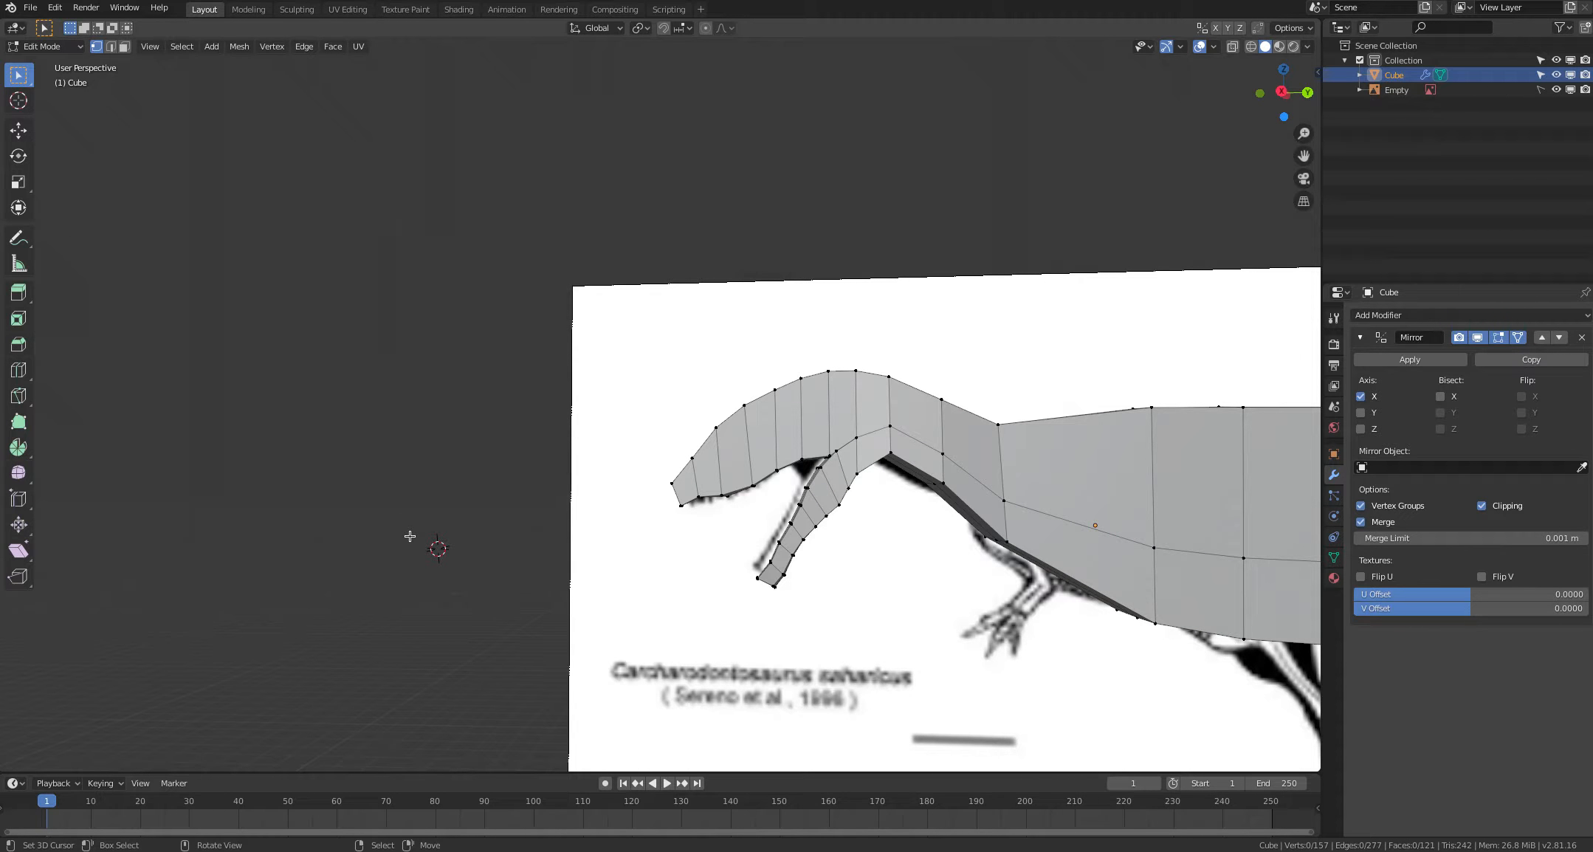
{"action": "key", "text": "alt+z"}
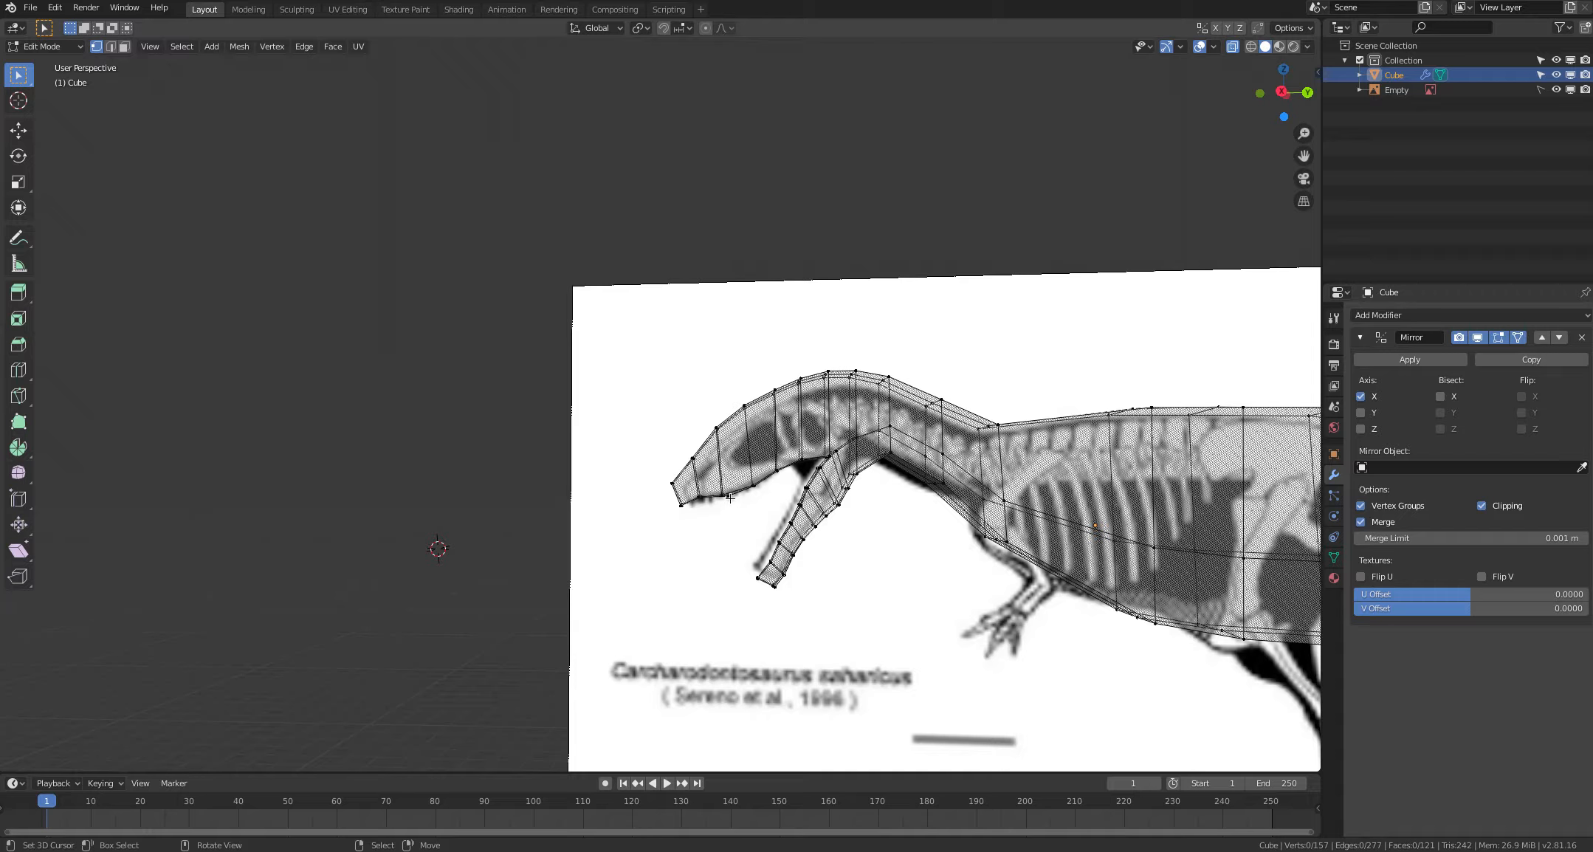
Step: Lower the fourth top-edge vertex pair from the snout tip about 0.07 m to meet the skull outline and deselect it
{"action": "middle_click_drag", "start_coordinate": [731, 498], "coordinate": [728, 510]}
{"action": "middle_click_drag", "start_coordinate": [847, 418], "coordinate": [777, 421]}
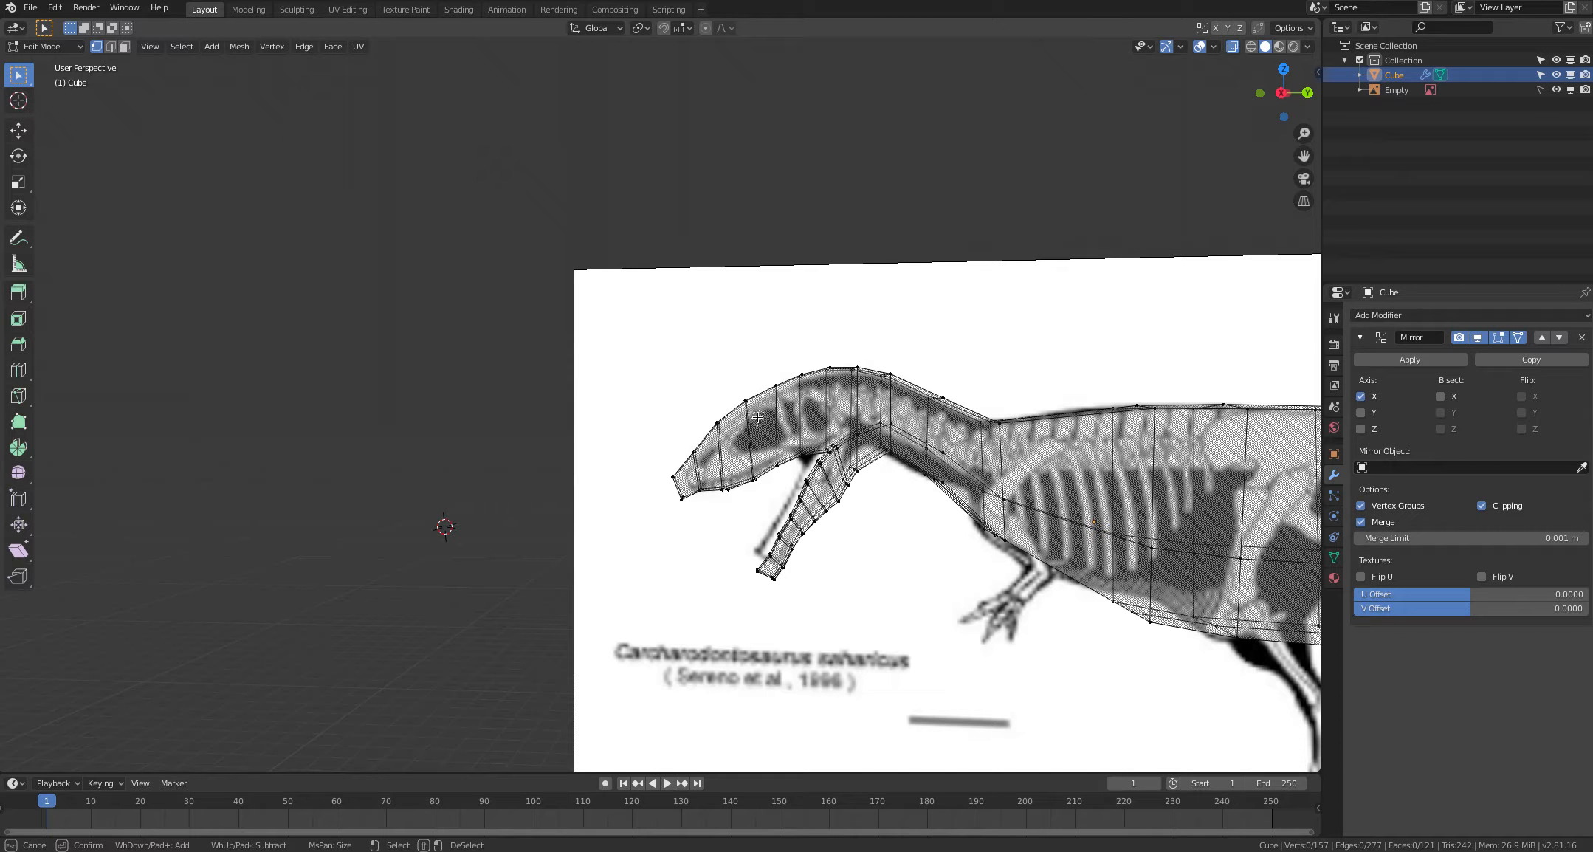
{"action": "left_click", "coordinate": [742, 402], "text": "alt"}
{"action": "key", "text": "g"}
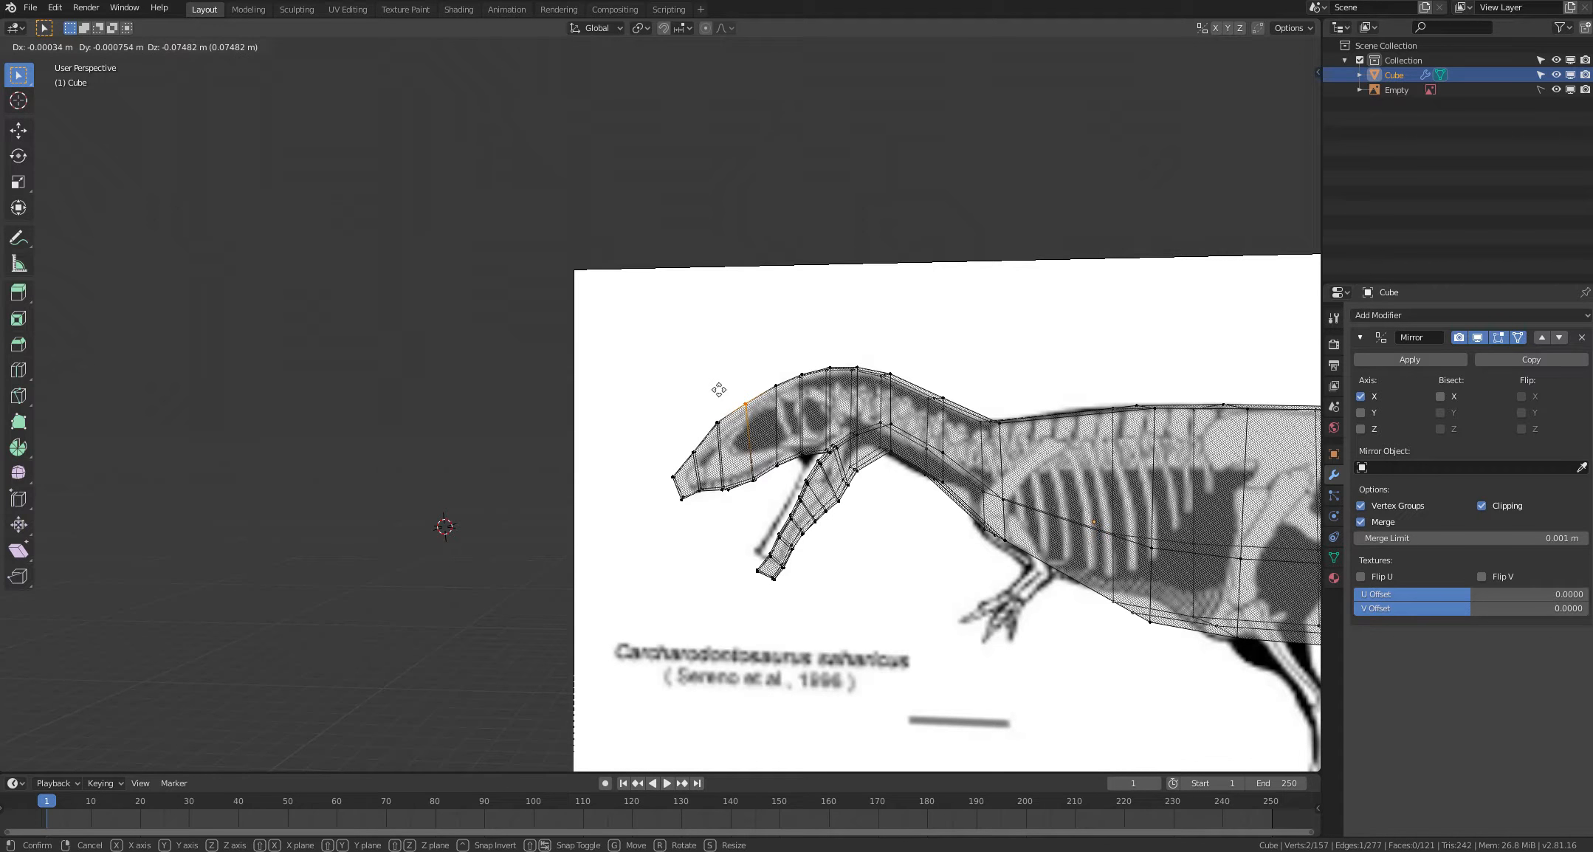
{"action": "left_click", "coordinate": [718, 390]}
{"action": "right_click", "coordinate": [729, 384]}
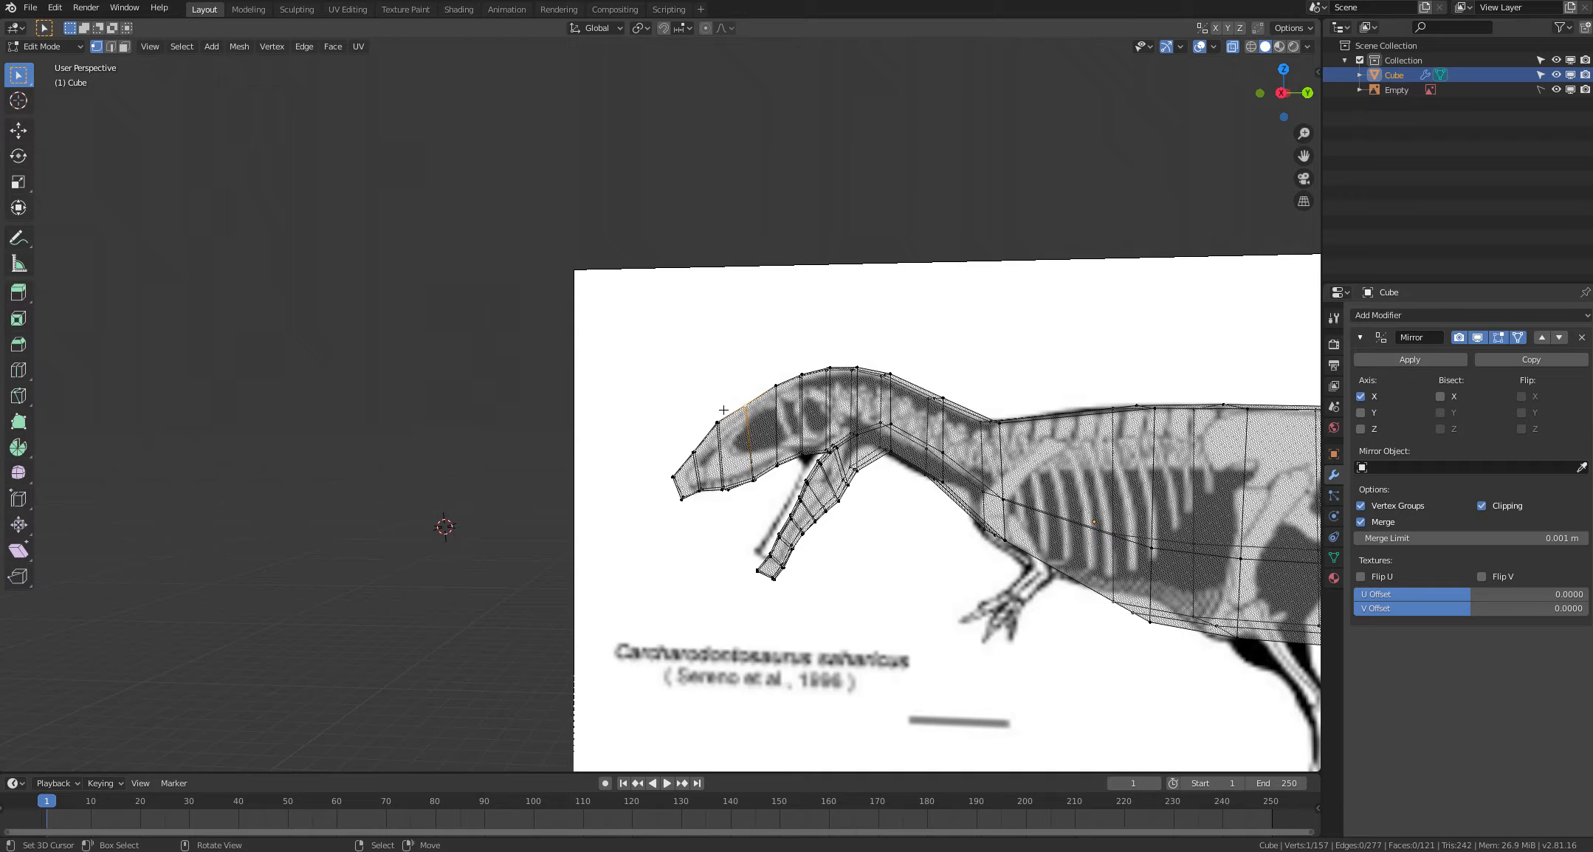
{"action": "middle_click_drag", "start_coordinate": [723, 410], "coordinate": [760, 388], "text": "shift"}
{"action": "key", "text": "alt+a"}
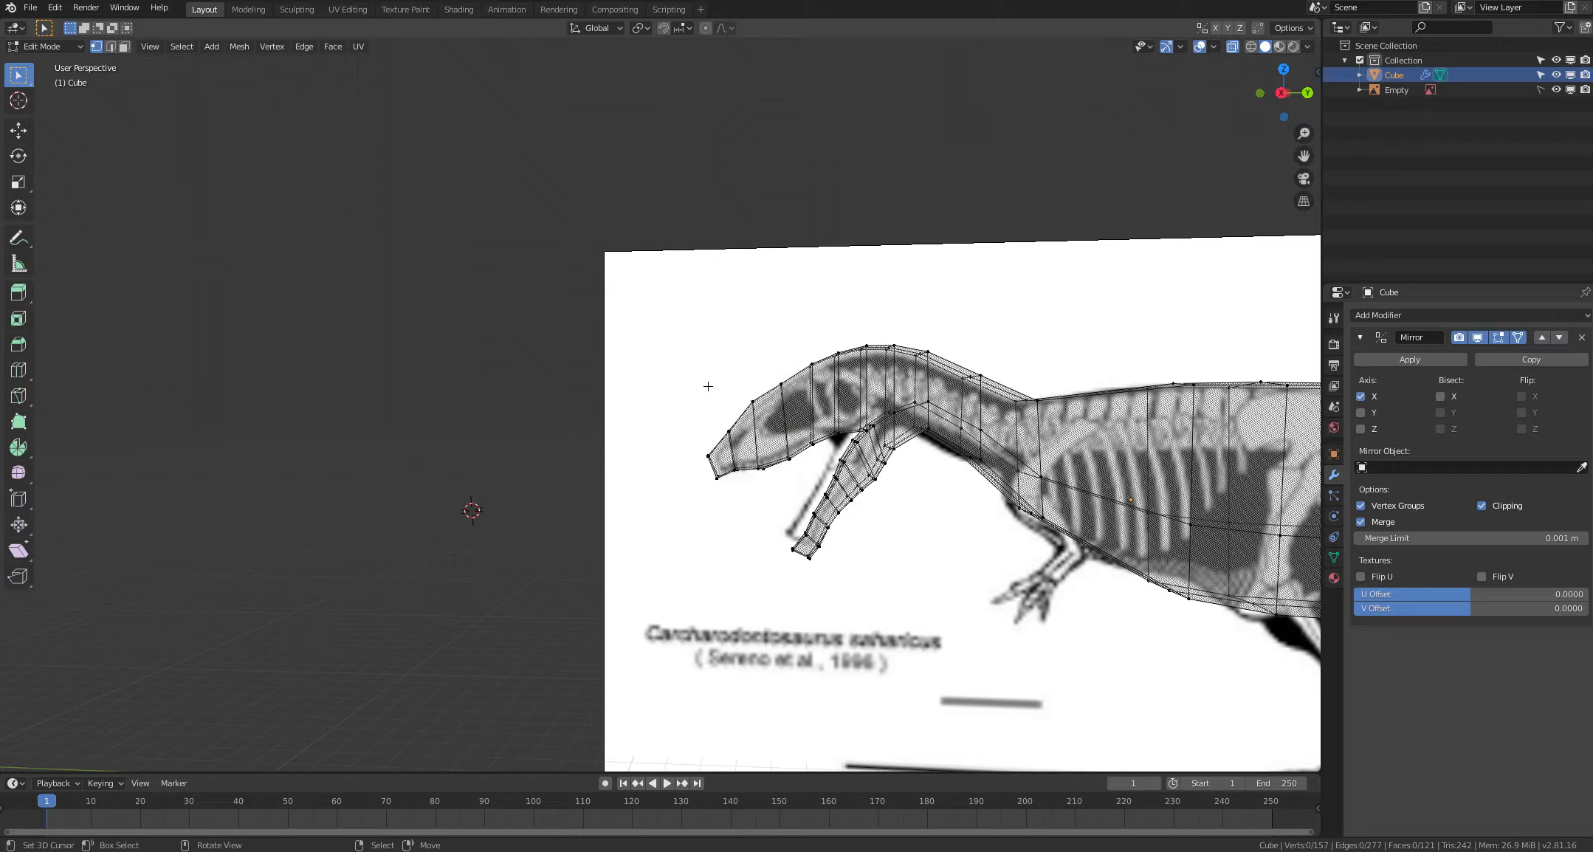
Step: Move the third top-edge vertex pair from the snout tip about 0.13 m down and back and deselect it
{"action": "left_click", "coordinate": [754, 411], "text": "alt"}
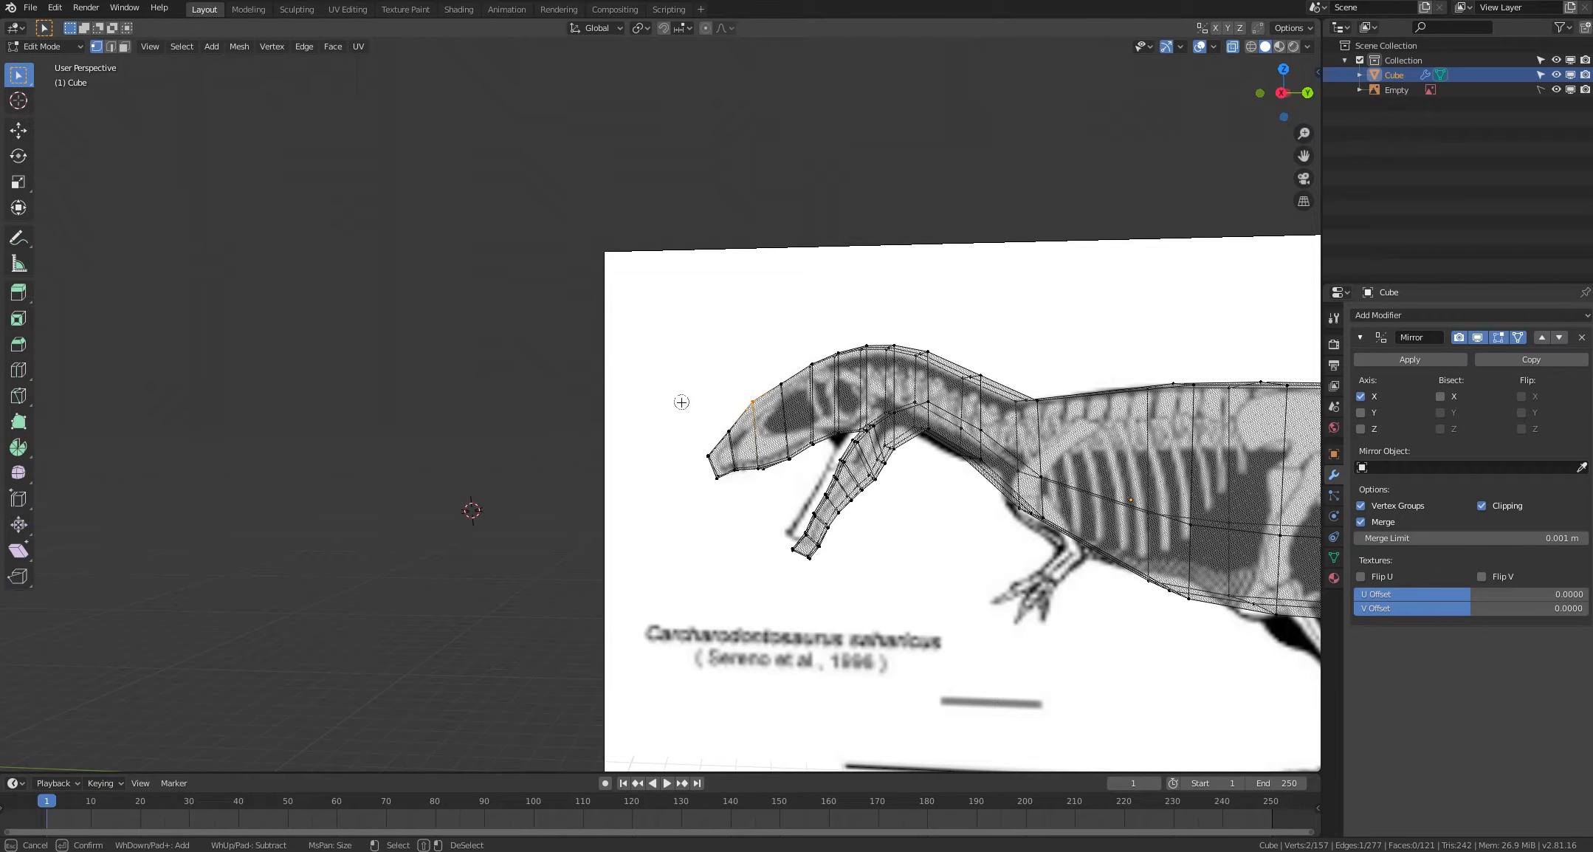
{"action": "key", "text": "g"}
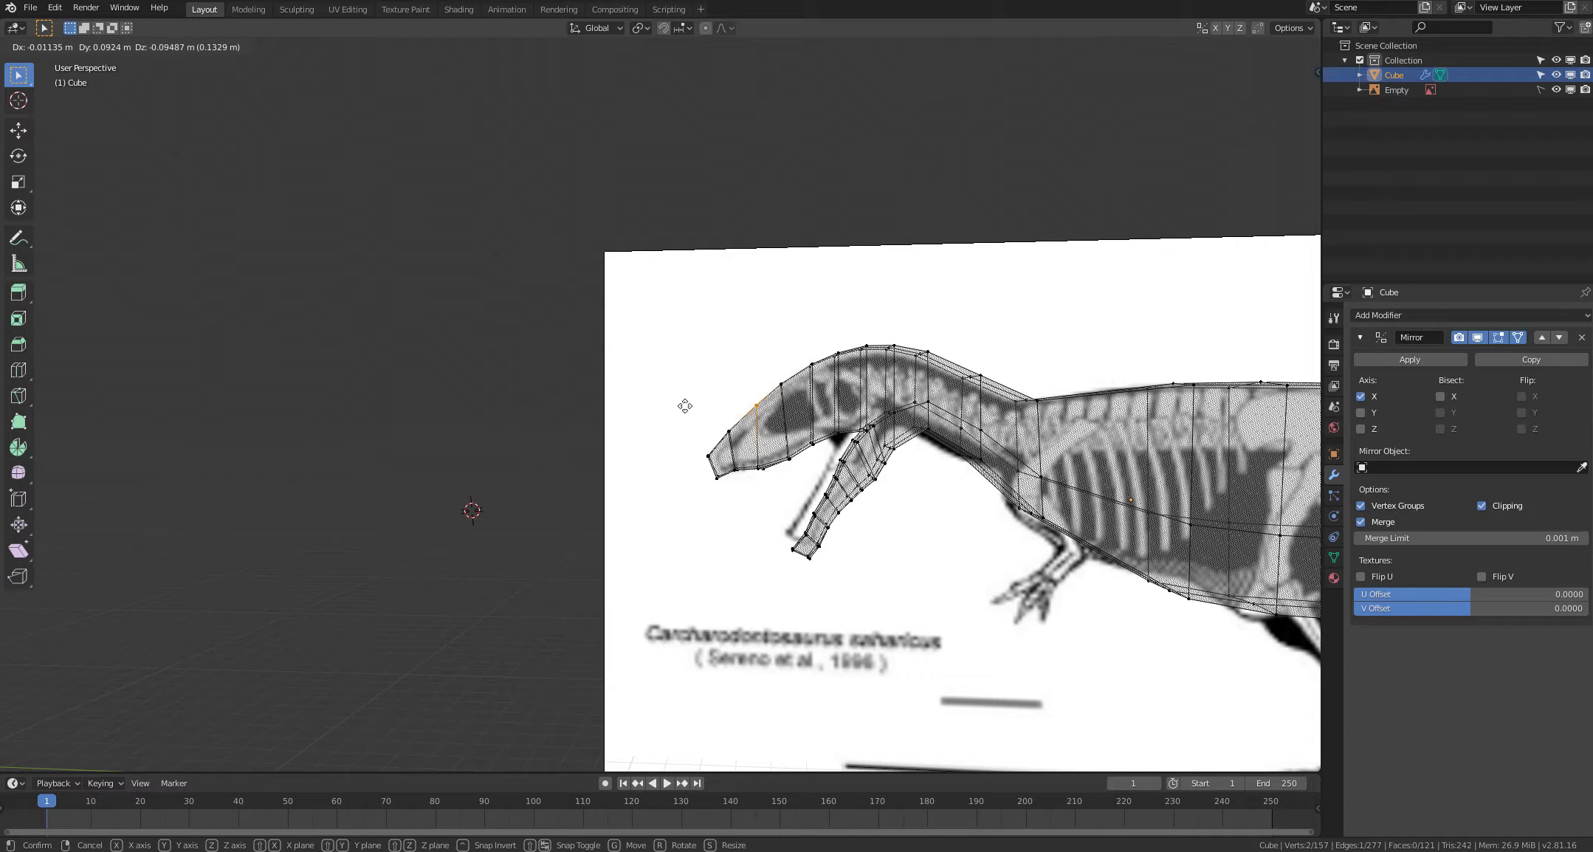
{"action": "left_click", "coordinate": [684, 406]}
{"action": "key", "text": "alt+a"}
Step: Lower the fourth top-edge vertex pair from the snout tip a further 0.04 m or so and deselect it
{"action": "middle_click_drag", "start_coordinate": [673, 401], "coordinate": [647, 412], "text": "shift"}
{"action": "left_click_drag", "start_coordinate": [766, 406], "coordinate": [727, 381]}
{"action": "key", "text": "g"}
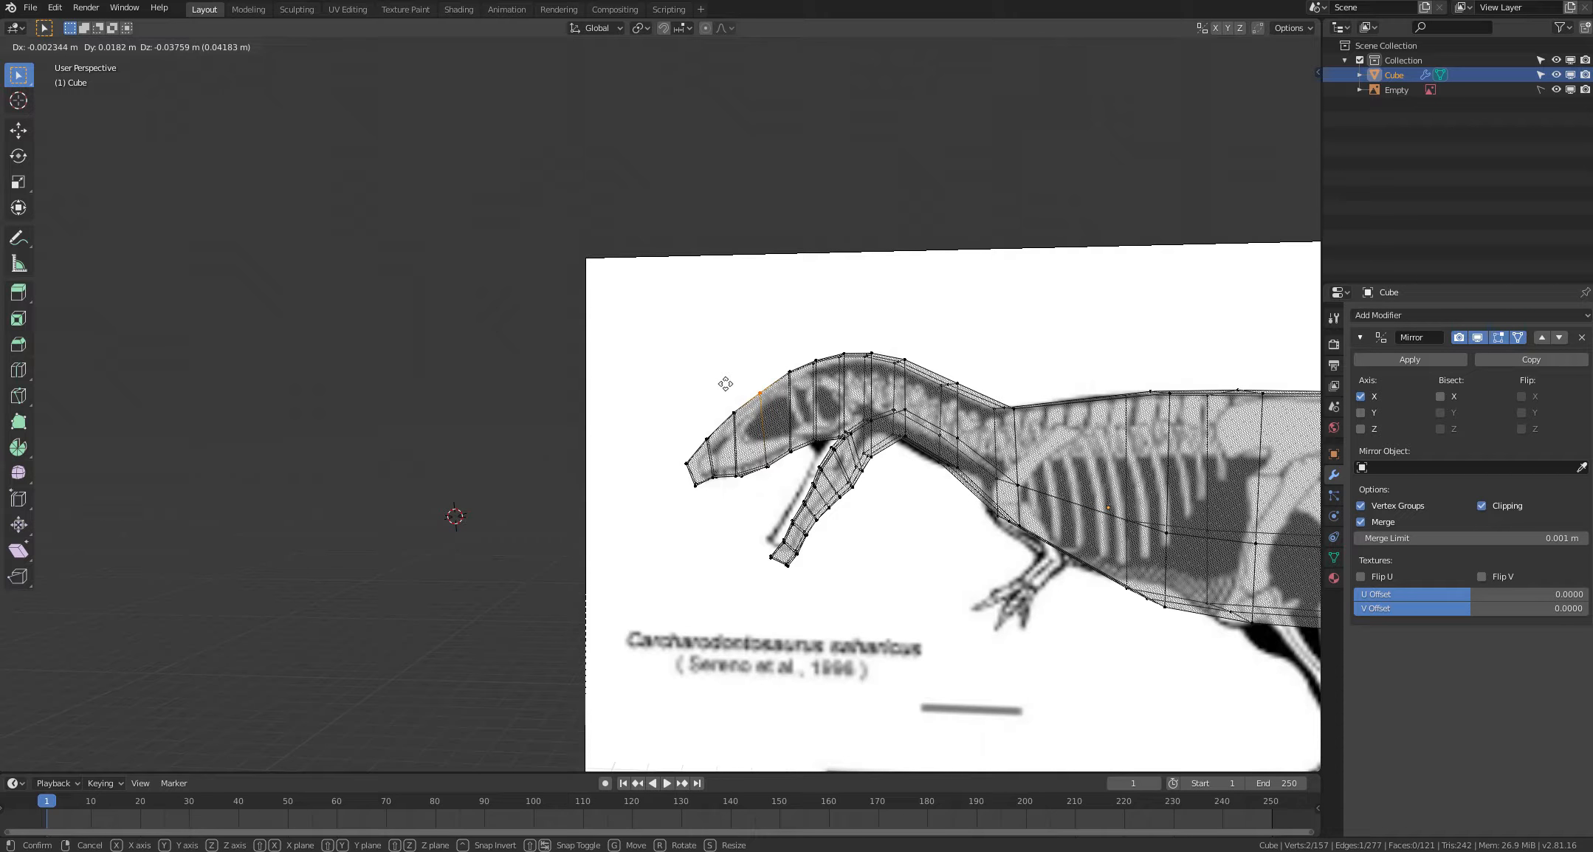
{"action": "left_click", "coordinate": [725, 384]}
{"action": "right_click", "coordinate": [720, 379]}
{"action": "key", "text": "alt+a"}
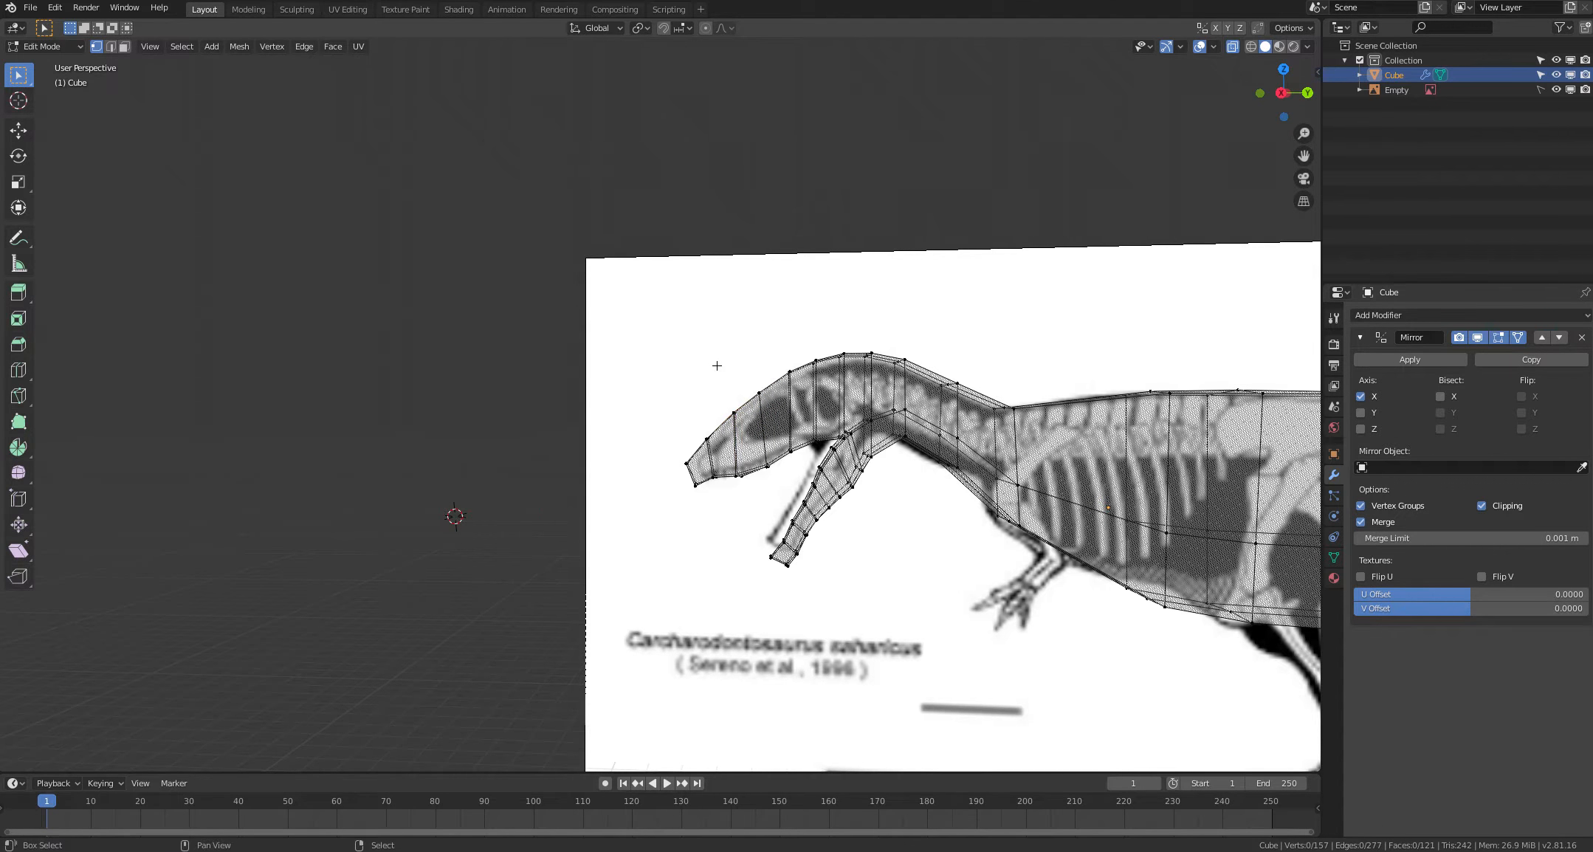
Step: Lower the fifth top-edge vertex pair, above the skull's eye region, about 0.02 m and deselect it
{"action": "middle_click_drag", "start_coordinate": [718, 361], "coordinate": [691, 377], "text": "shift"}
{"action": "left_click_drag", "start_coordinate": [771, 425], "coordinate": [729, 368]}
{"action": "key", "text": "g"}
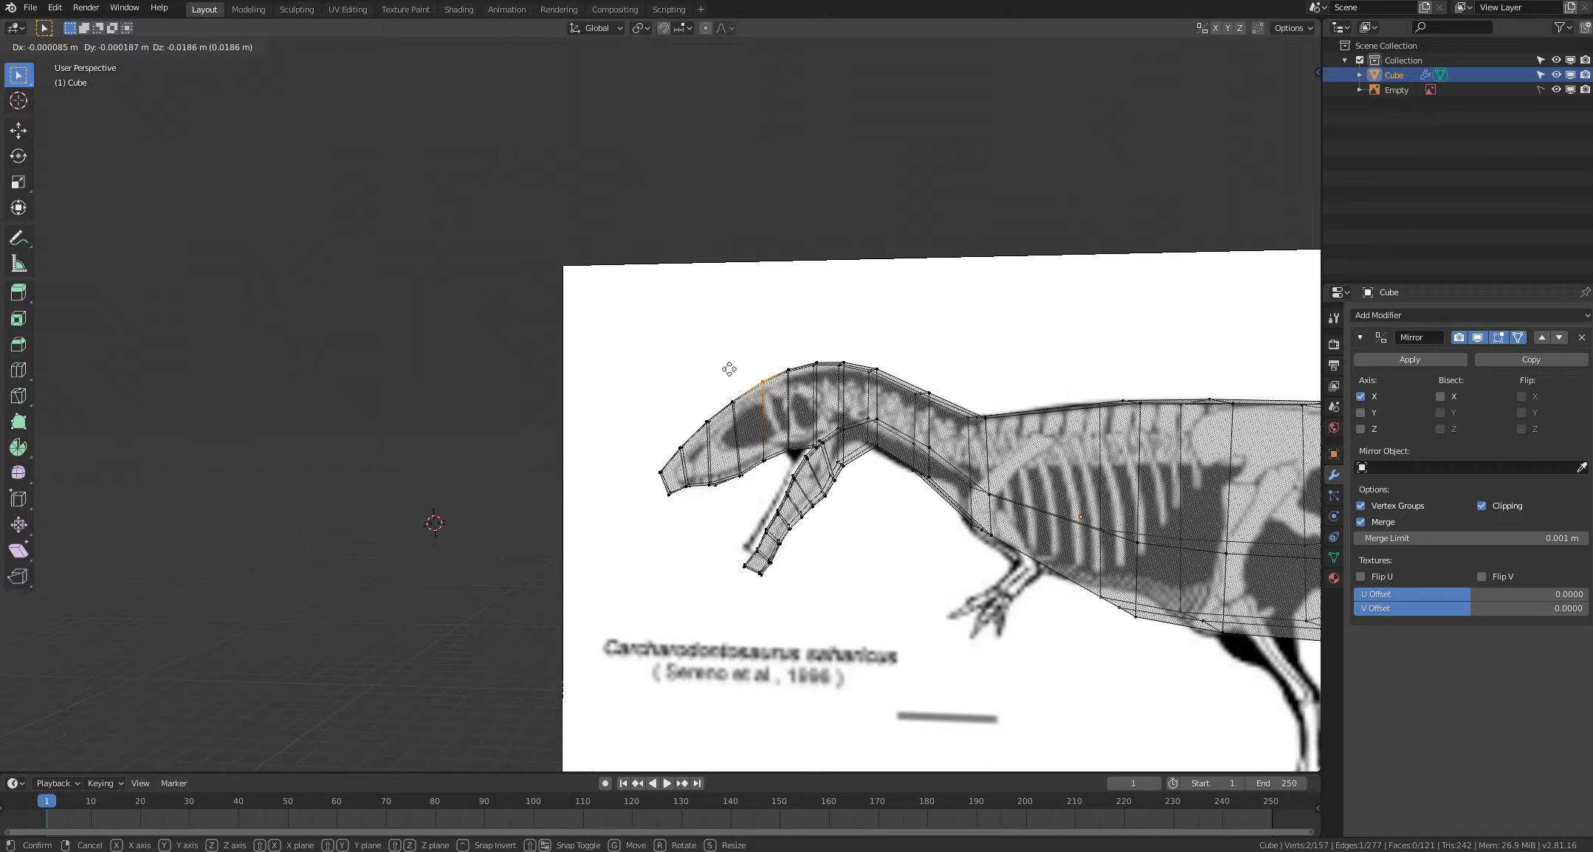
{"action": "left_click", "coordinate": [728, 365]}
{"action": "key", "text": "alt+a"}
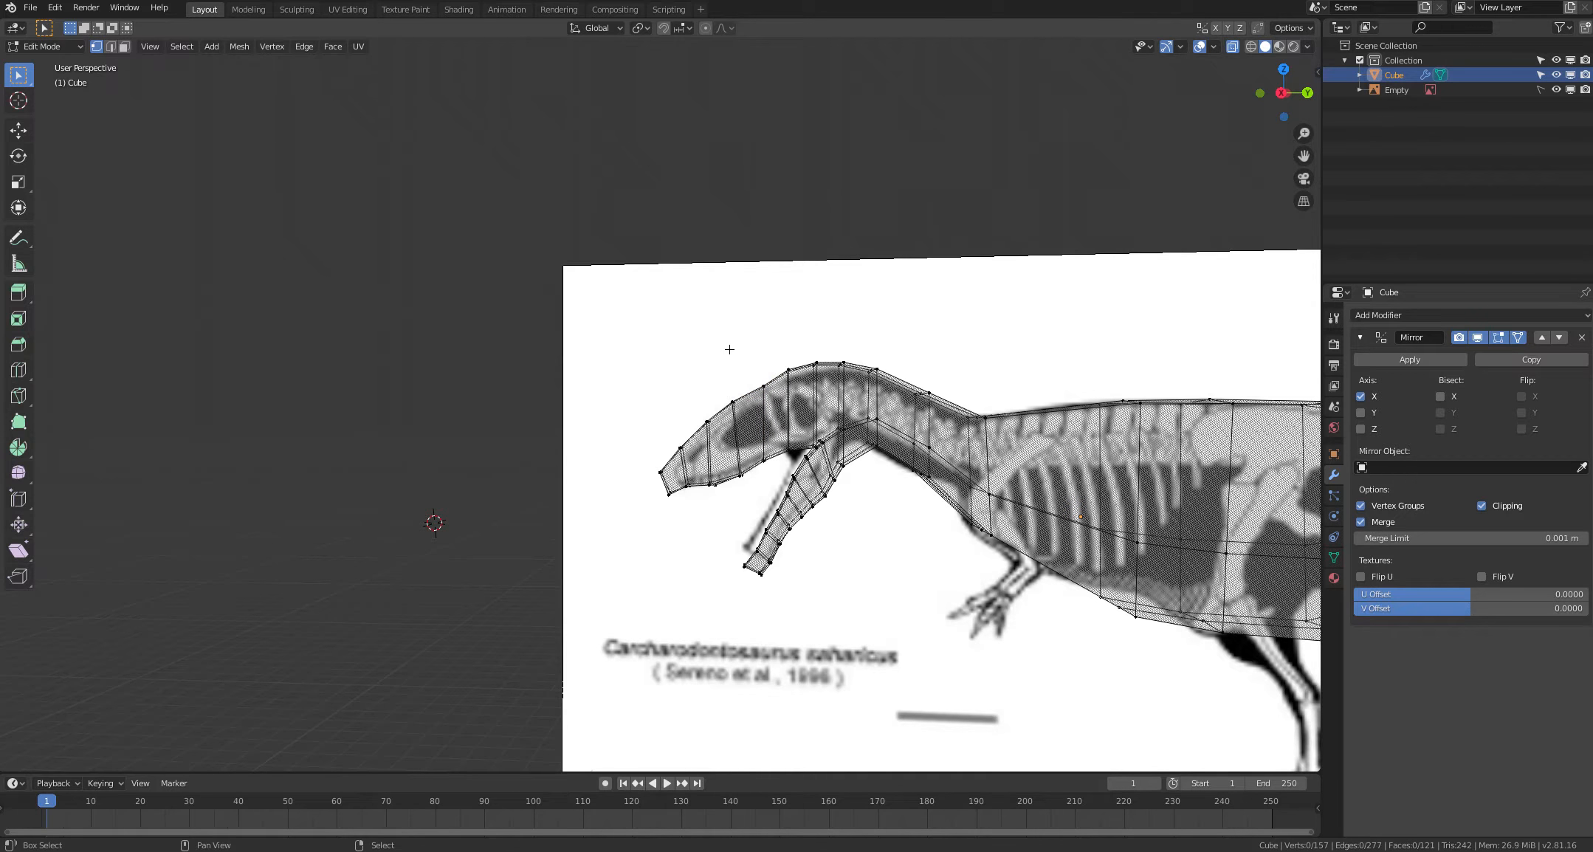
Step: Nudge the sixth top-edge vertex pair from the snout tip down to the skull outline and deselect it
{"action": "middle_click_drag", "start_coordinate": [729, 349], "coordinate": [705, 357], "text": "shift"}
{"action": "left_click_drag", "start_coordinate": [748, 359], "coordinate": [787, 425]}
{"action": "key", "text": "g"}
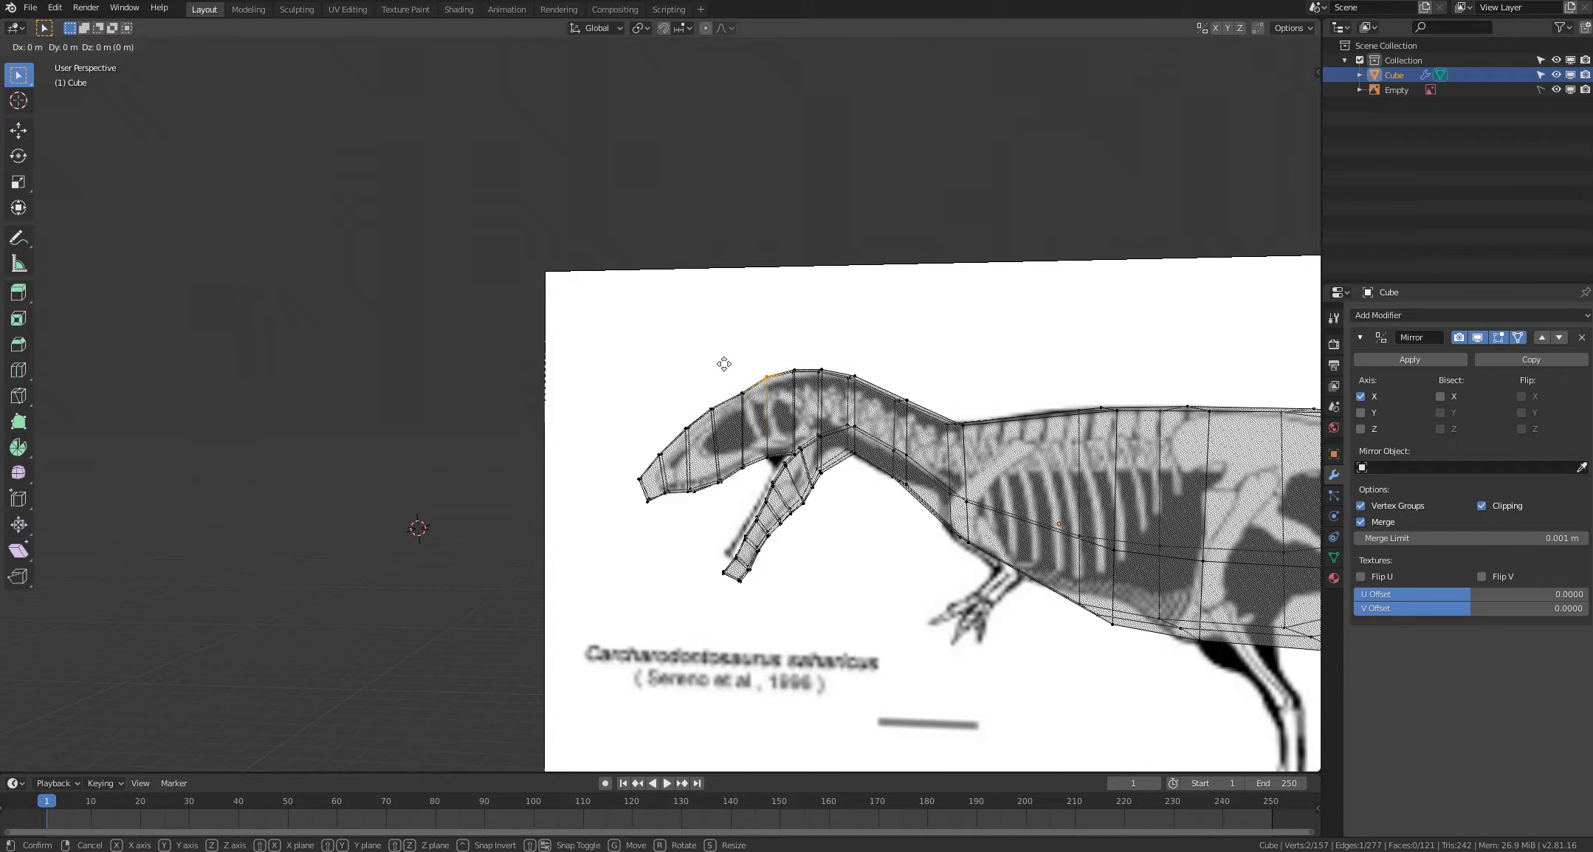
{"action": "left_click", "coordinate": [725, 368]}
{"action": "right_click", "coordinate": [770, 377]}
{"action": "key", "text": "g"}
{"action": "middle_click_drag", "start_coordinate": [749, 362], "coordinate": [769, 316], "text": "shift"}
{"action": "left_click", "coordinate": [729, 370]}
{"action": "right_click", "coordinate": [691, 371]}
{"action": "key", "text": "alt+a"}
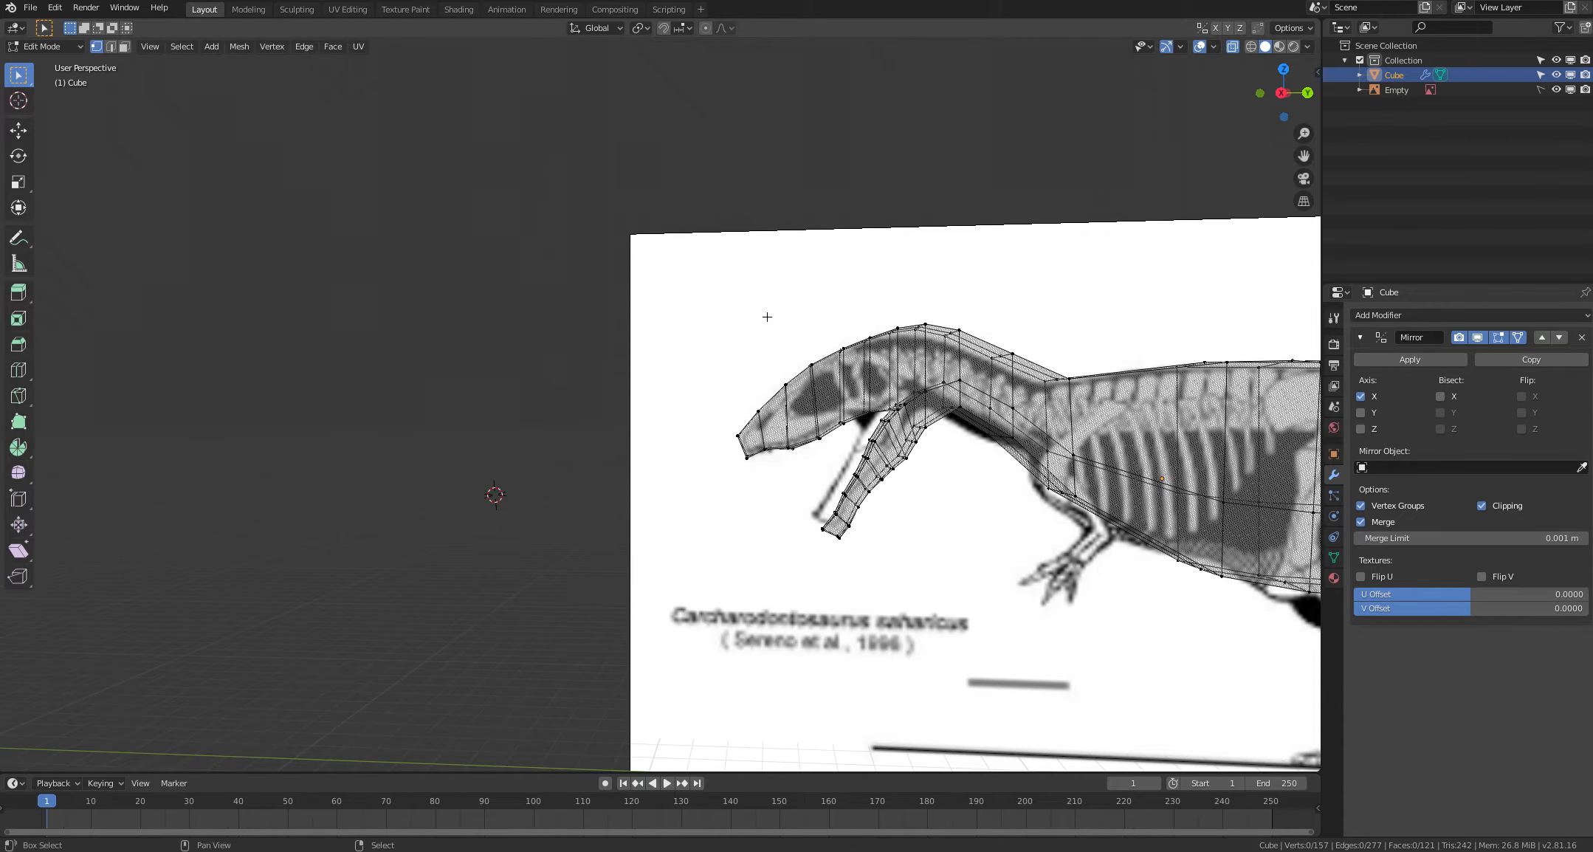
Step: Move the top-edge vertex pair just behind the snout tip about 0.06 m down and slightly back and deselect it
{"action": "right_click", "coordinate": [756, 411], "text": "alt"}
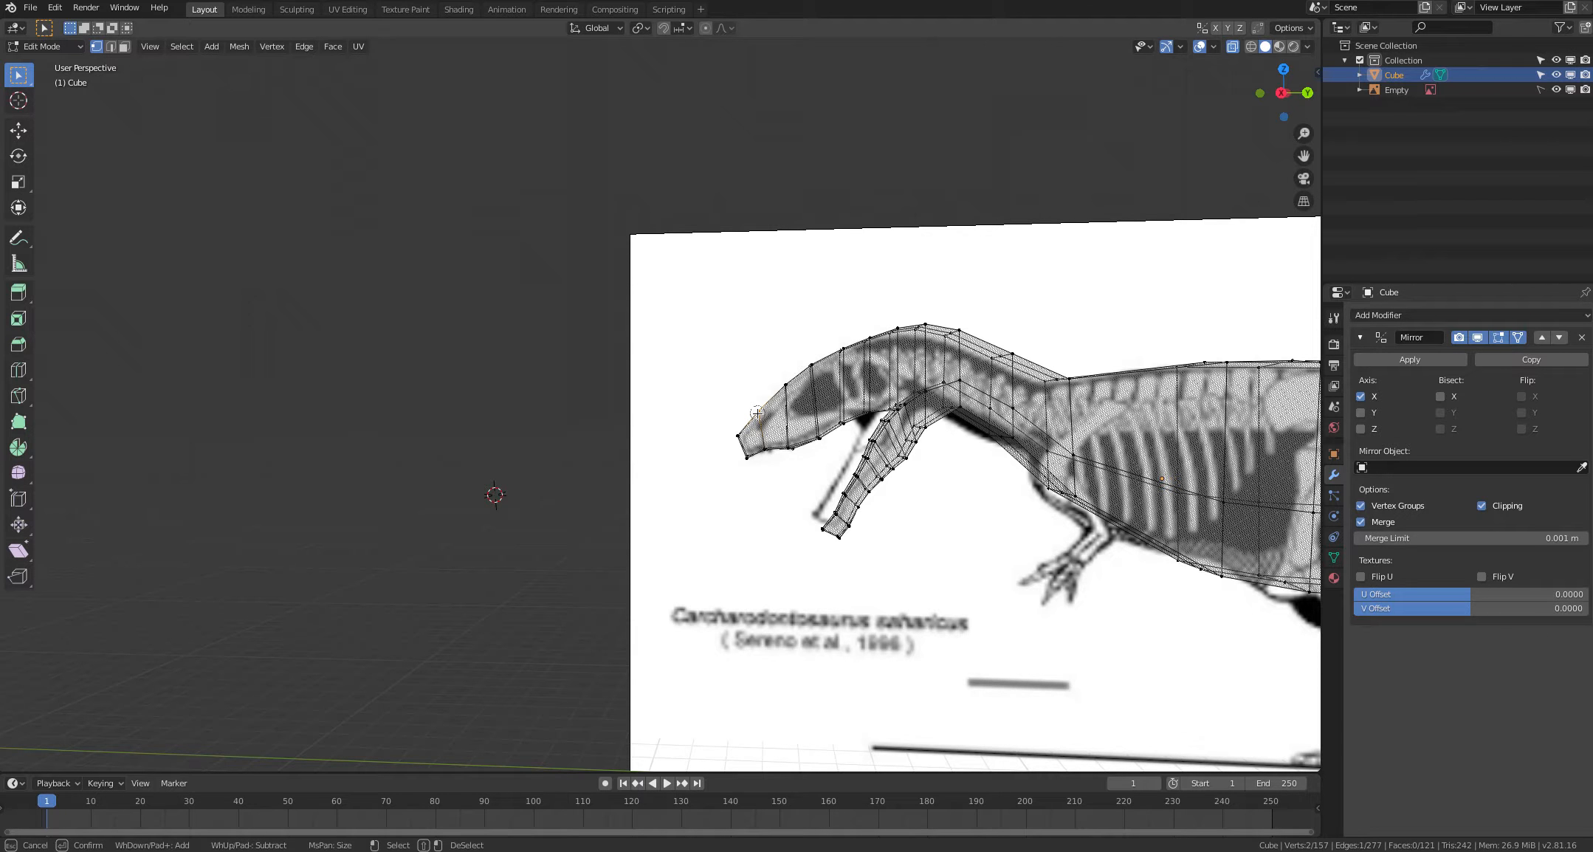
{"action": "key", "text": "g"}
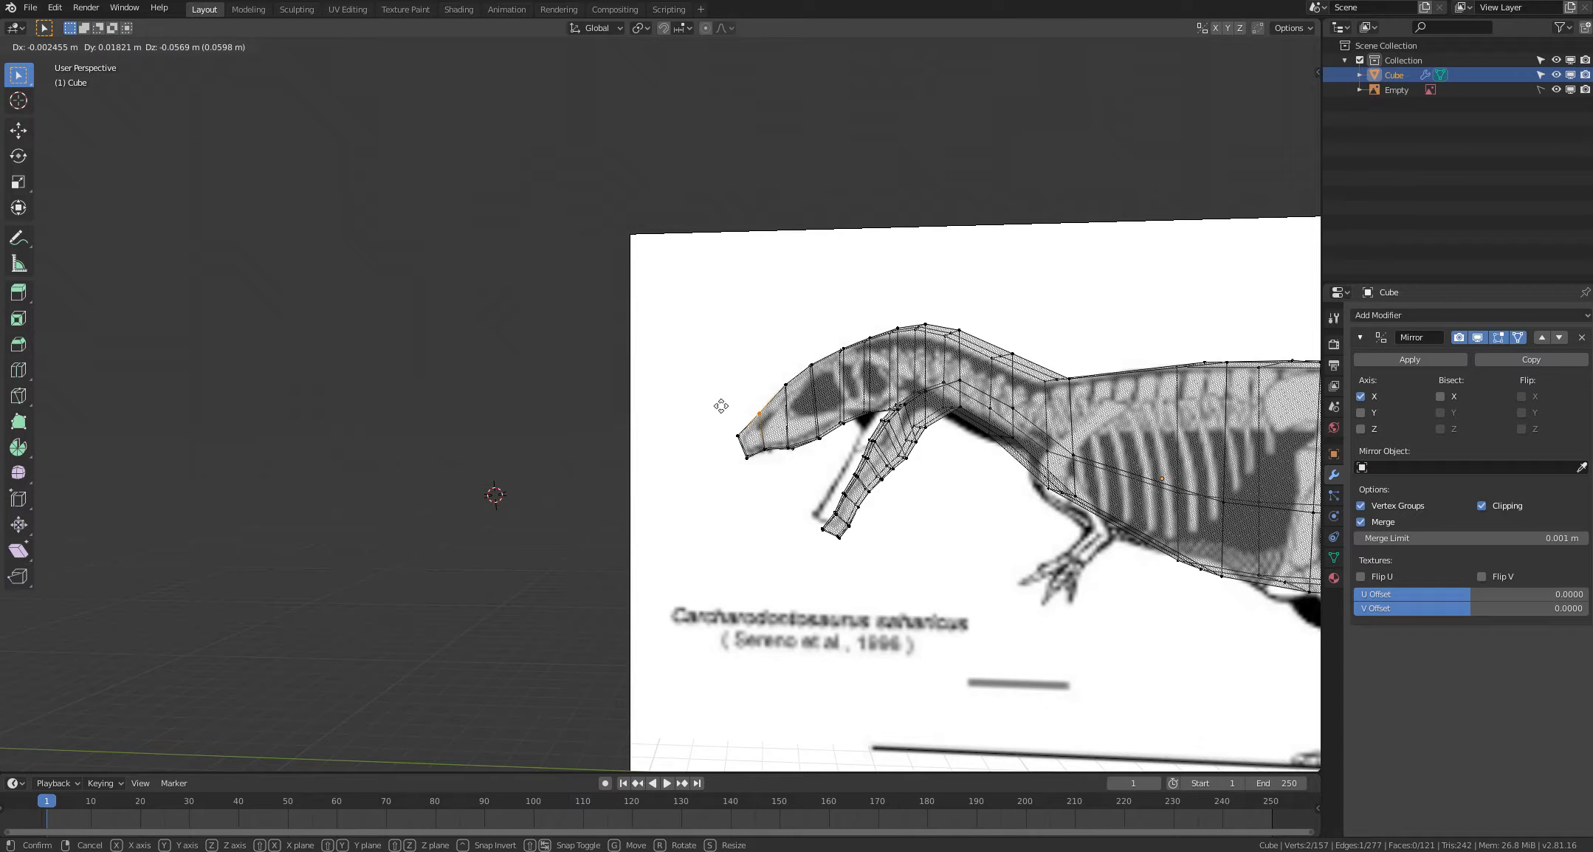
{"action": "left_click", "coordinate": [722, 406]}
{"action": "left_click", "coordinate": [718, 401]}
{"action": "key", "text": "alt+a"}
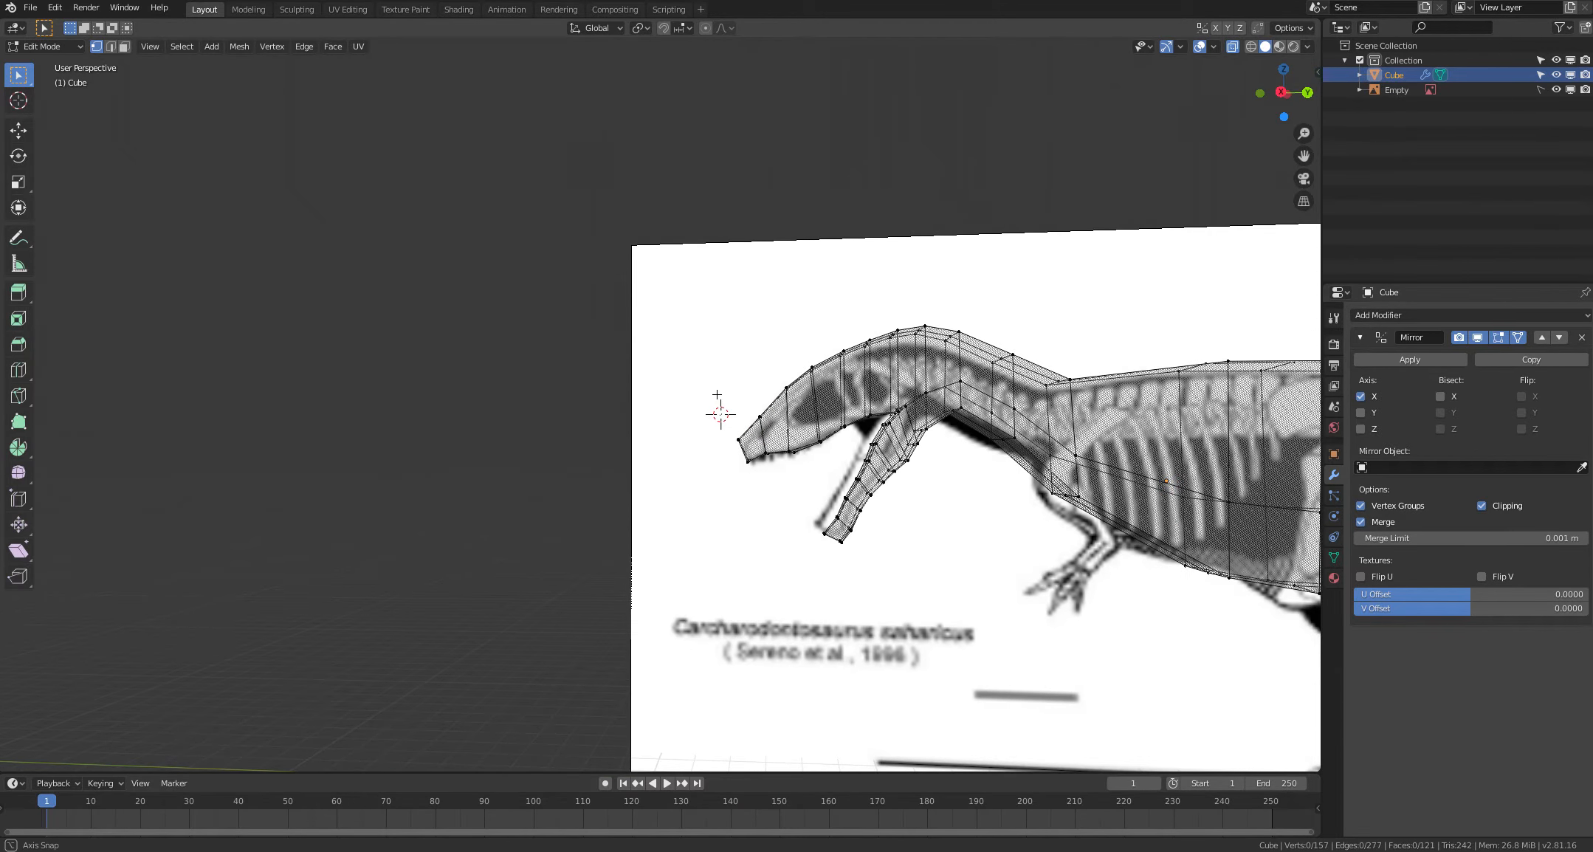
Step: Lower the upper vertex pair at the snout tip about 0.02 m and deselect it
{"action": "middle_click_drag", "start_coordinate": [718, 401], "coordinate": [737, 388], "text": "shift"}
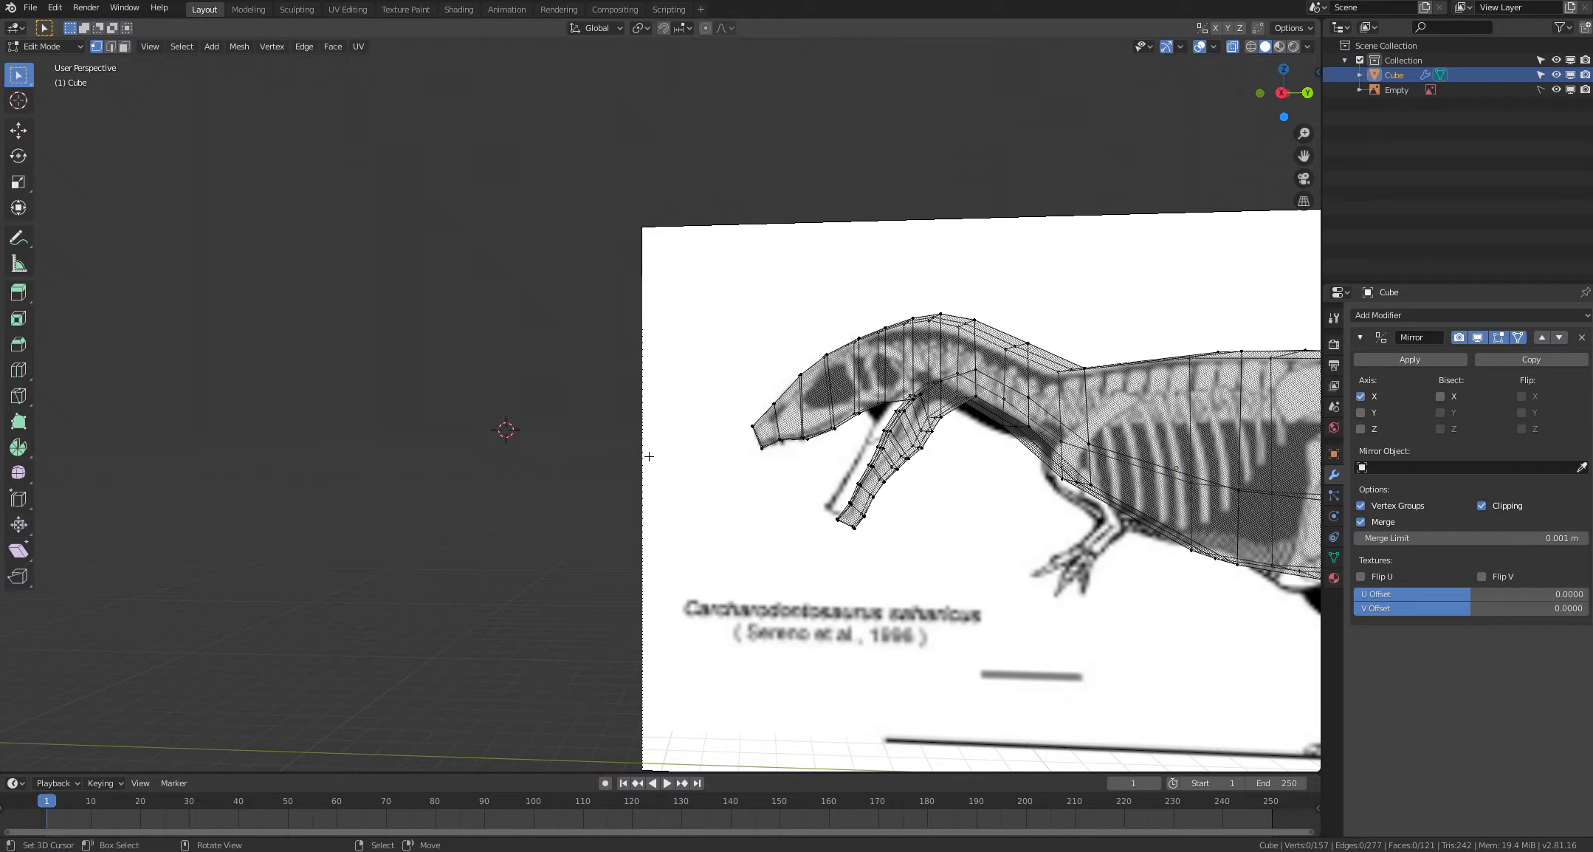
{"action": "left_click", "coordinate": [752, 426]}
{"action": "key", "text": "g"}
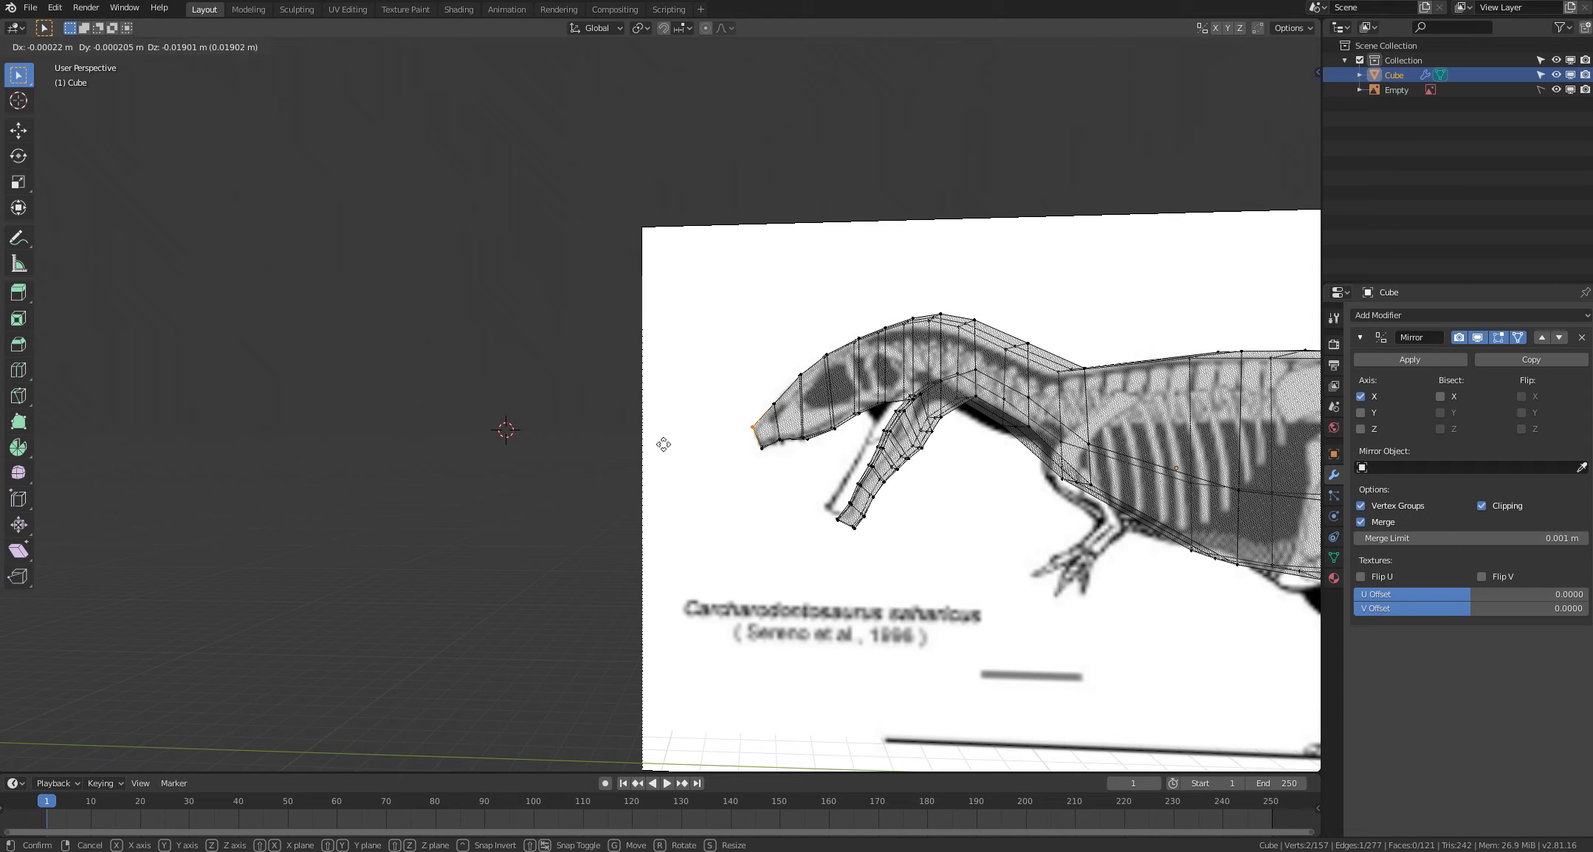
{"action": "left_click", "coordinate": [664, 443]}
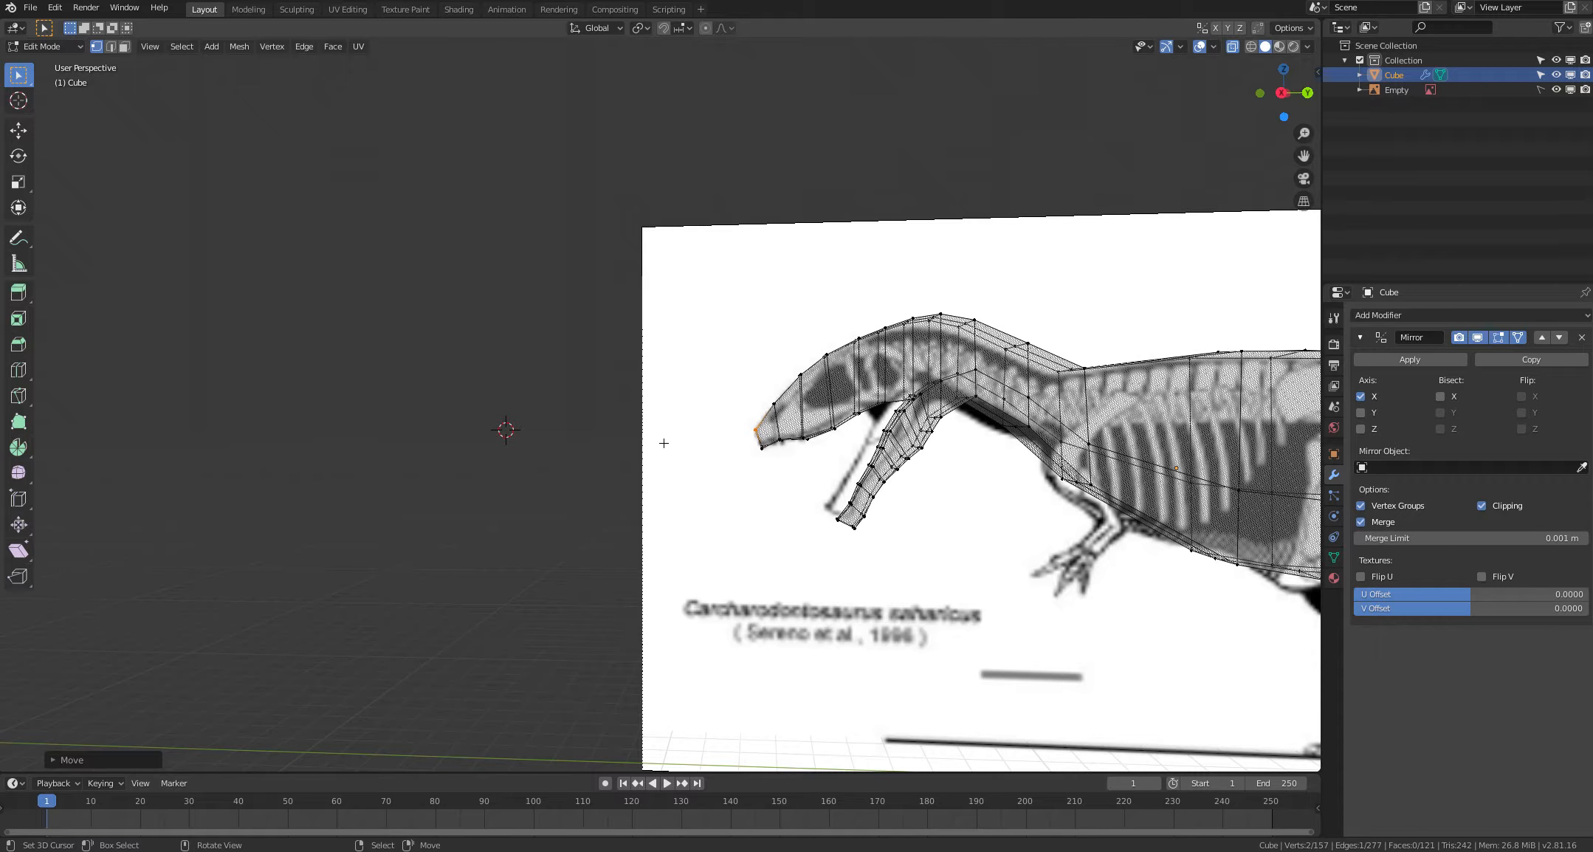
{"action": "left_click", "coordinate": [663, 443]}
Step: Move the bottom vertex pair at the lower jaw's tip about 0.16 m down and back and deselect it
{"action": "mouse_move", "coordinate": [664, 443]}
{"action": "middle_mouse_down", "text": "shift"}
{"action": "mouse_move", "coordinate": [627, 424]}
{"action": "mouse_move", "coordinate": [560, 451]}
{"action": "mouse_move", "coordinate": [563, 433]}
{"action": "middle_mouse_up", "text": "shift"}
{"action": "scroll", "coordinate": [560, 453], "scroll_direction": "down", "scroll_amount": 1}
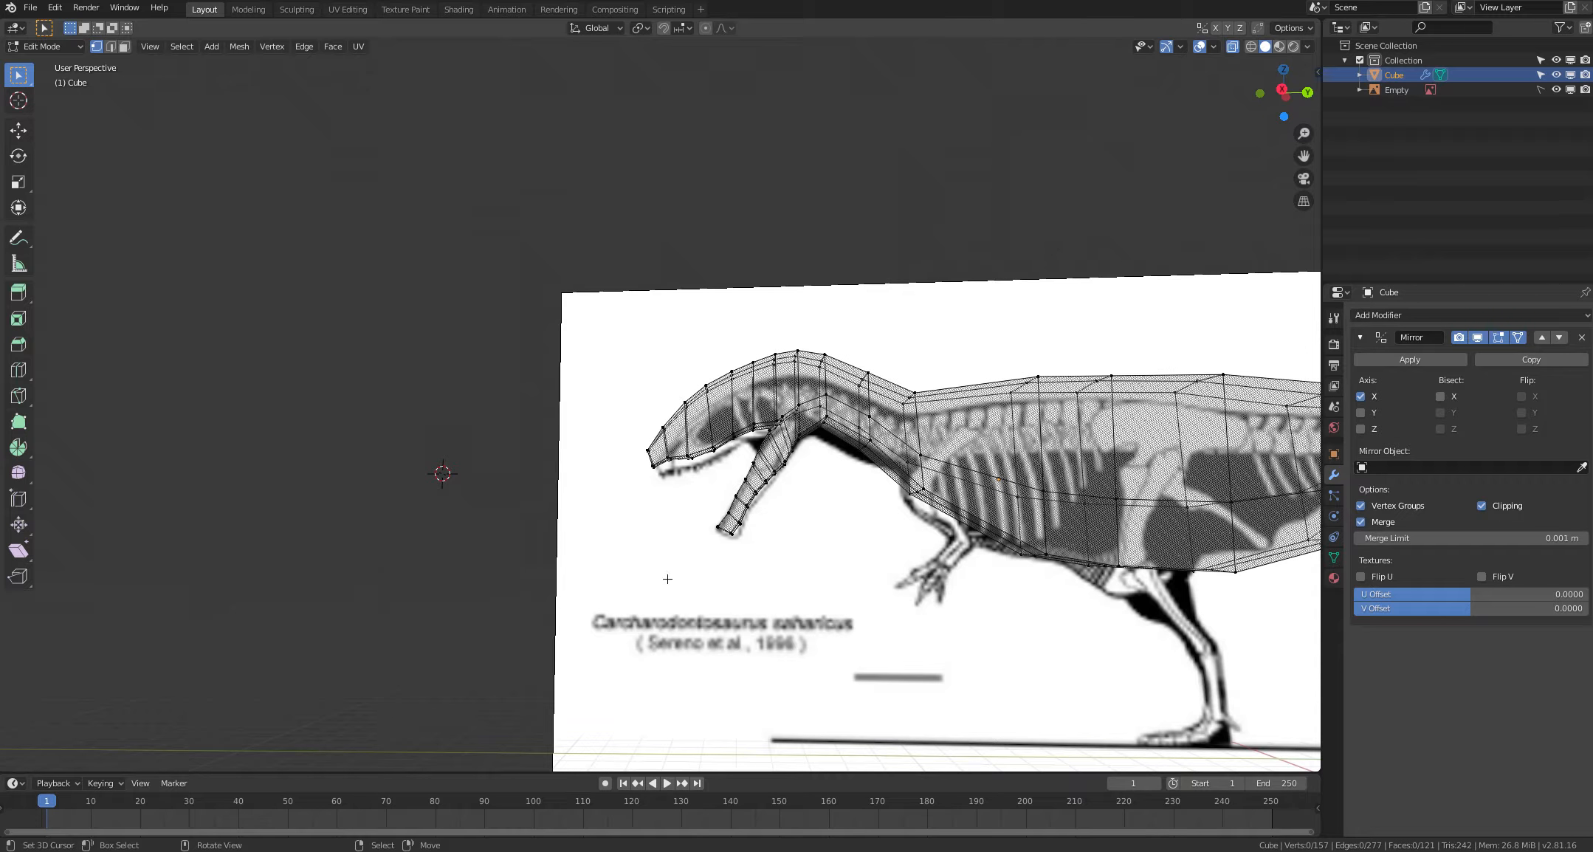
{"action": "key", "text": "c"}
{"action": "left_click", "coordinate": [731, 532]}
{"action": "key", "text": "Escape"}
{"action": "key", "text": "g"}
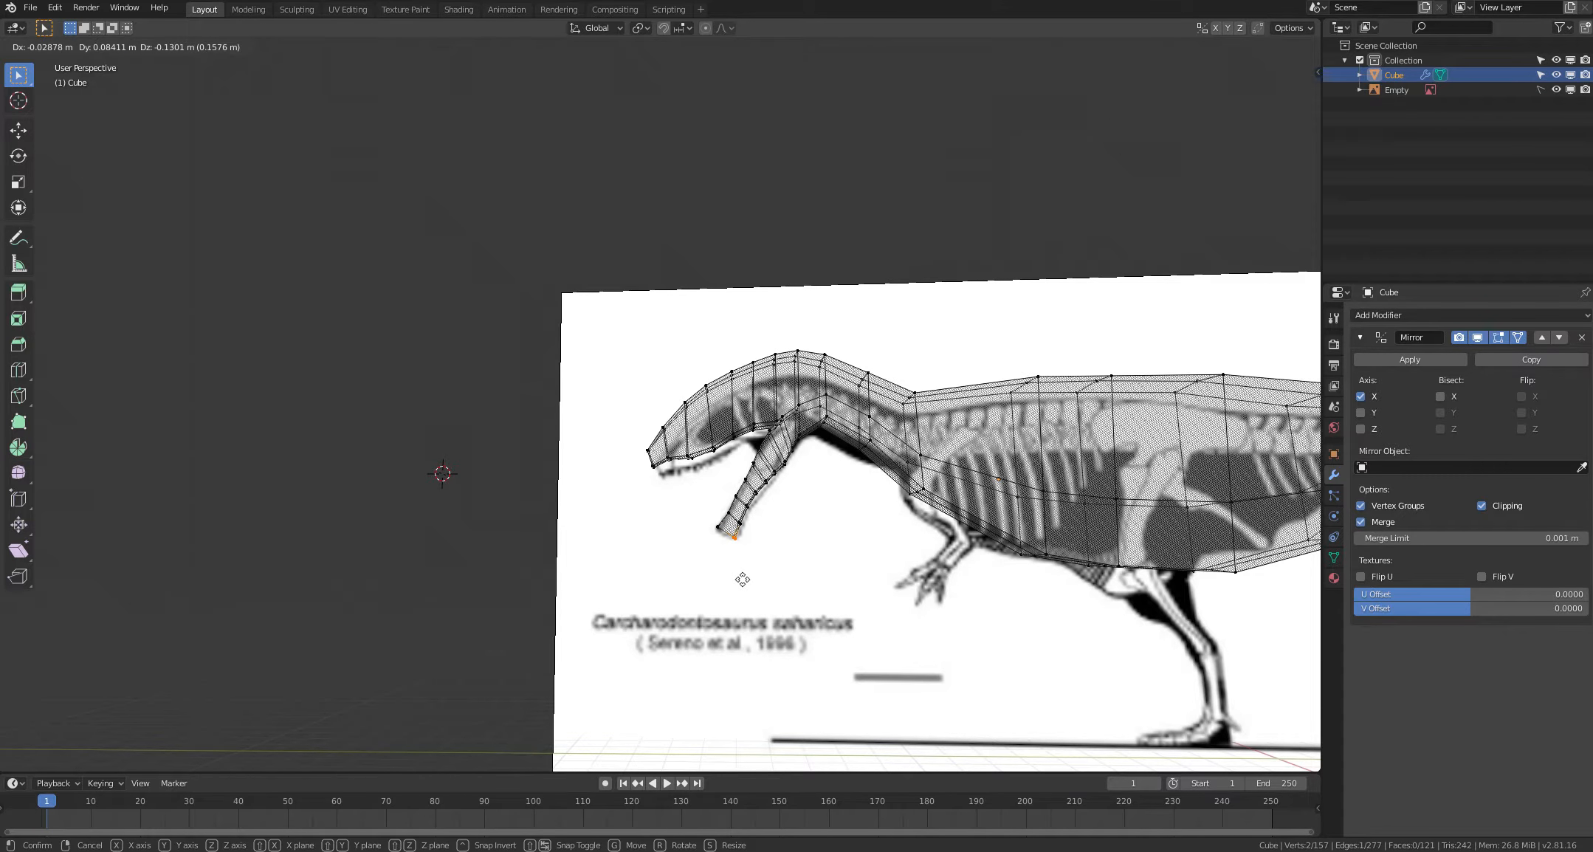
{"action": "left_click", "coordinate": [742, 579]}
{"action": "left_click", "coordinate": [714, 582]}
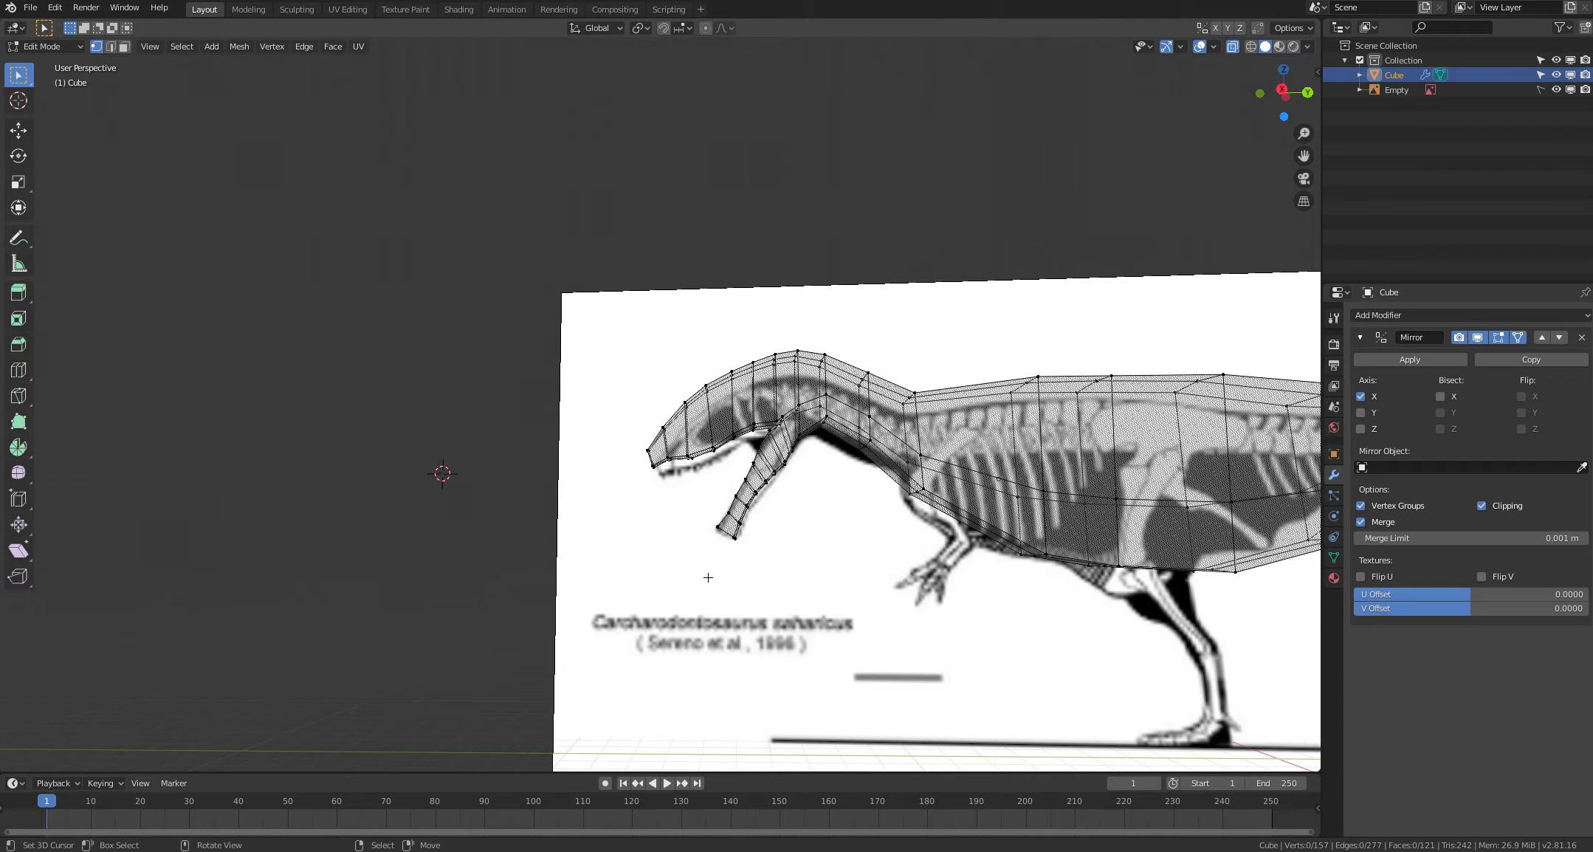
Step: Move the vertex pair midway along the lower jaw's underside about 0.15 m down and back
{"action": "middle_click_drag", "start_coordinate": [708, 577], "coordinate": [709, 574]}
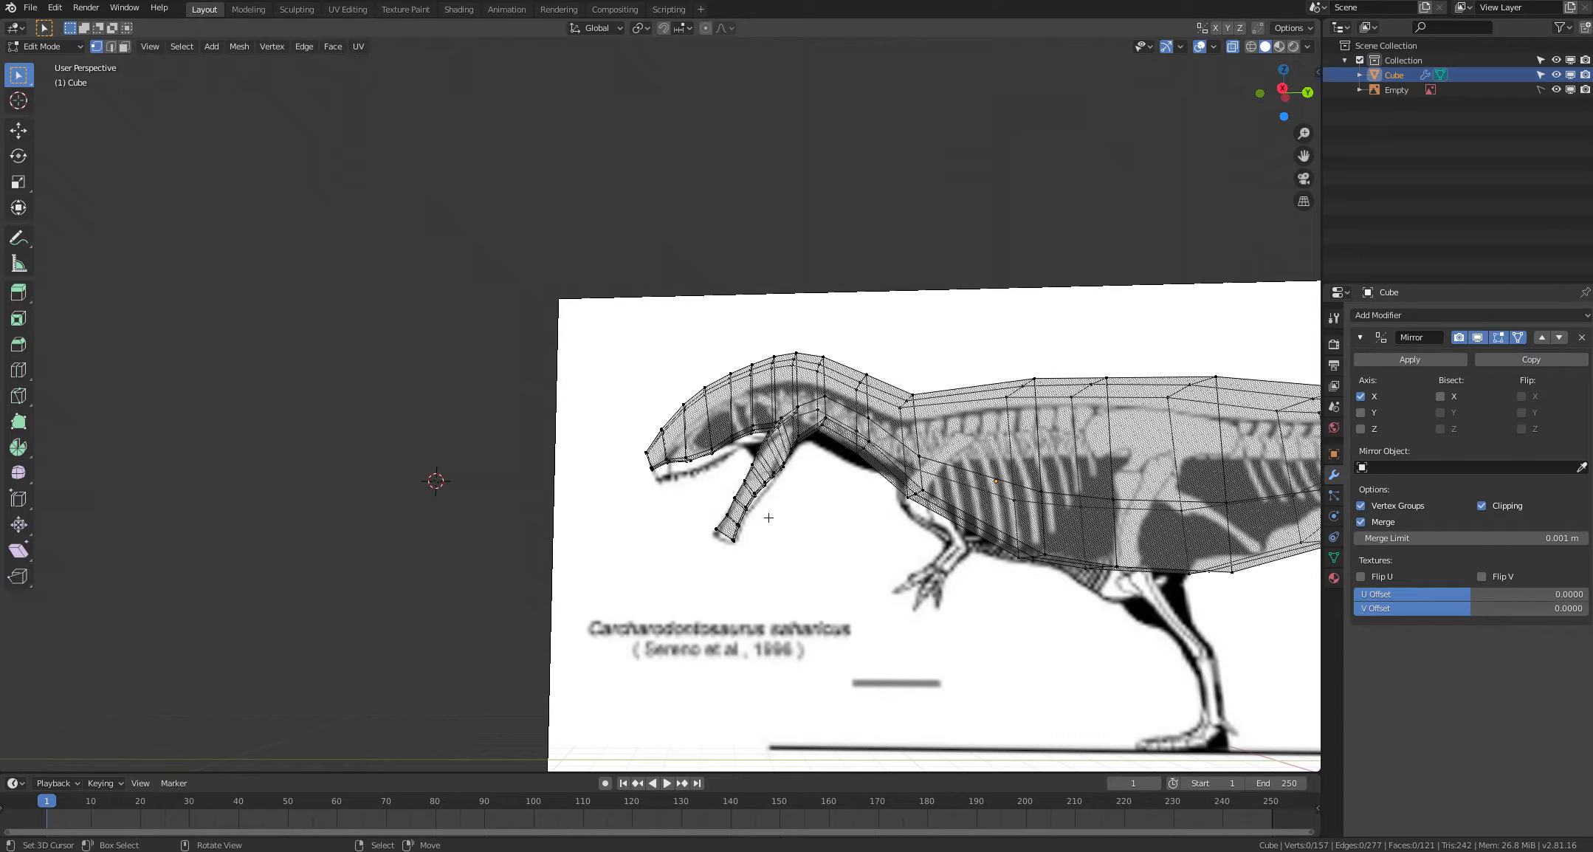
{"action": "key", "text": "b"}
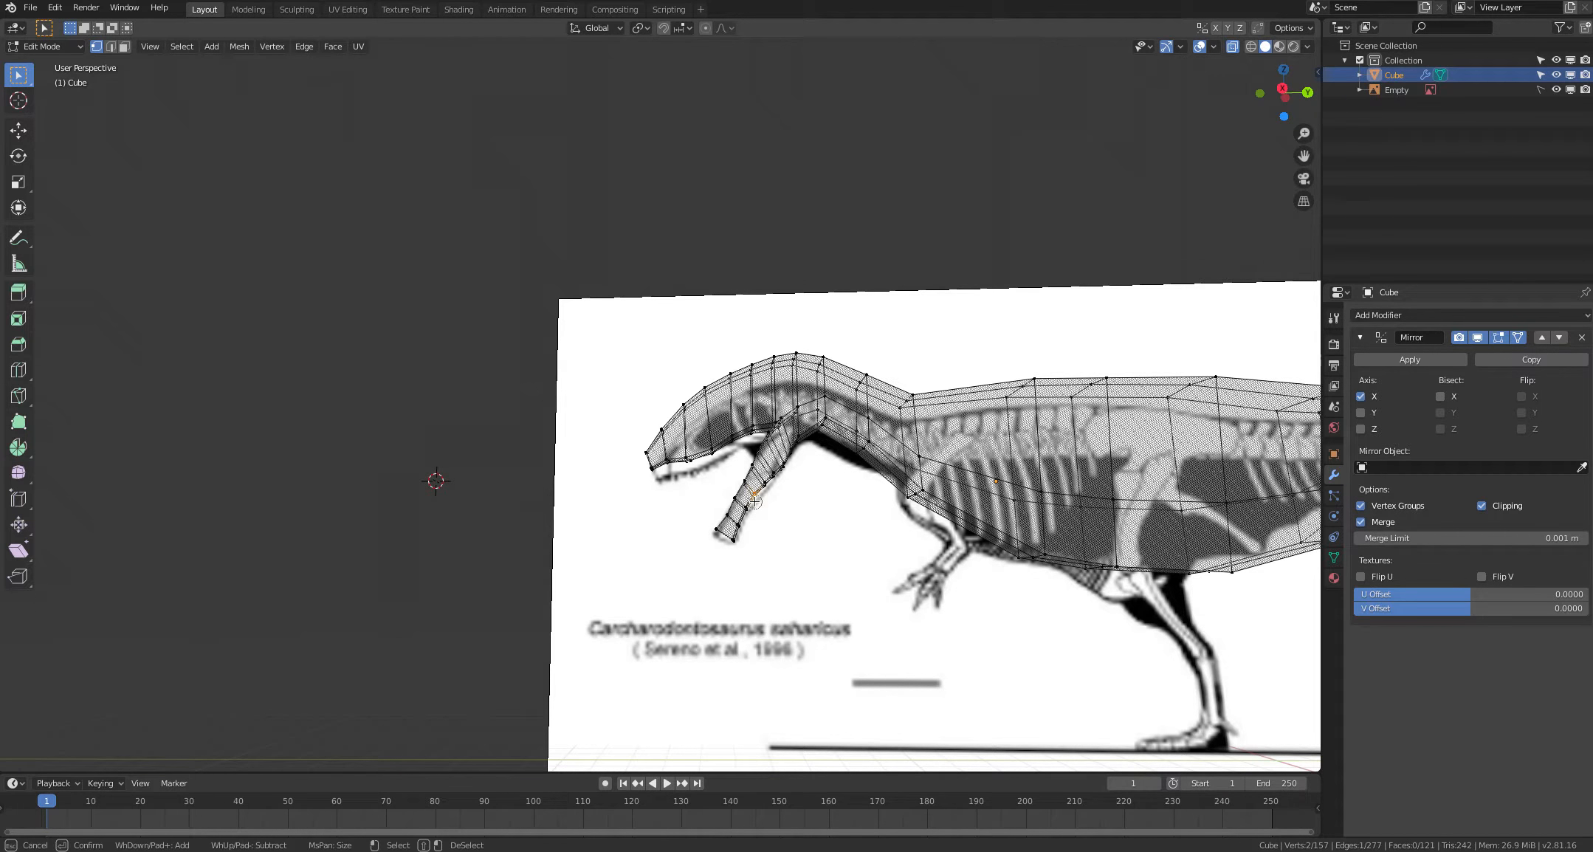
{"action": "left_click_drag", "start_coordinate": [749, 488], "coordinate": [769, 522]}
{"action": "key", "text": "g"}
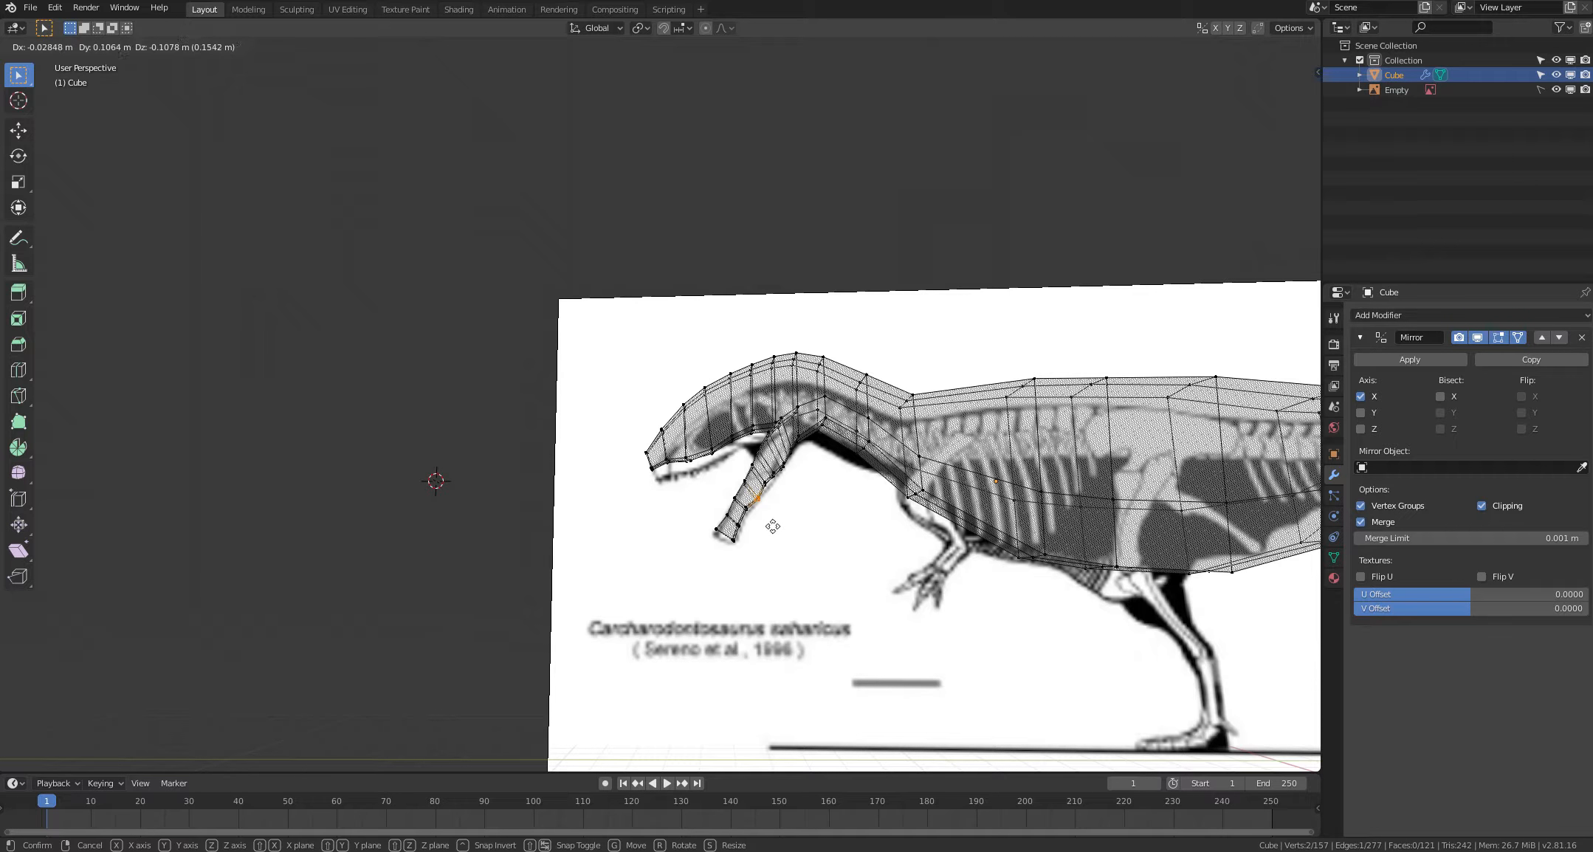
{"action": "left_click", "coordinate": [772, 525]}
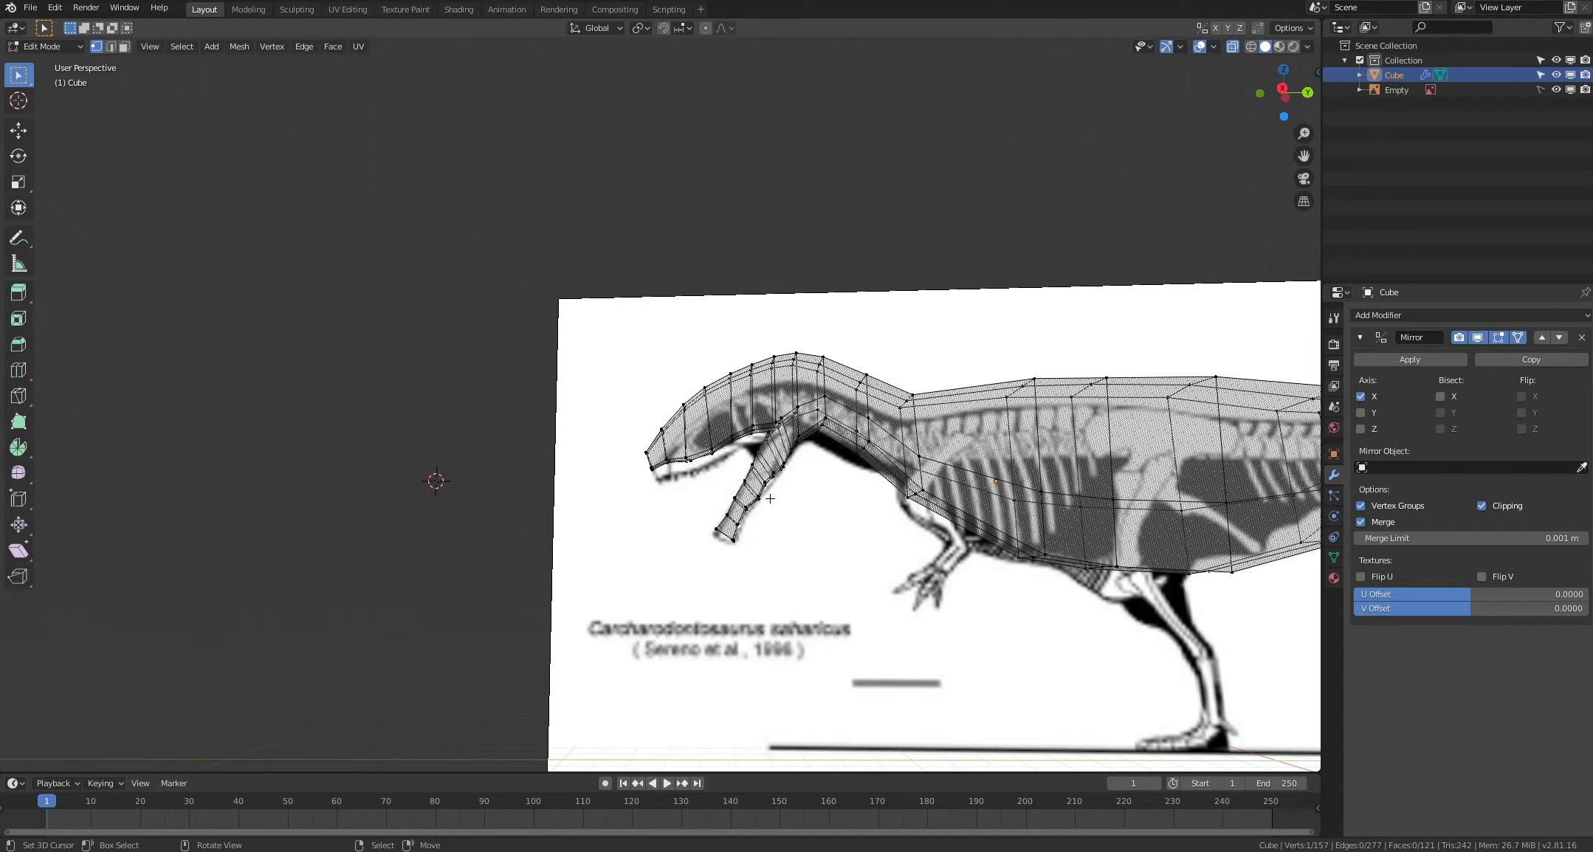
Step: Move the next underside vertex toward the jaw hinge slightly down and back and deselect it
{"action": "key", "text": "c"}
{"action": "left_click", "coordinate": [768, 484]}
{"action": "right_click", "coordinate": [771, 488]}
{"action": "key", "text": "g"}
{"action": "left_click", "coordinate": [787, 509]}
{"action": "left_click", "coordinate": [775, 569]}
Step: Shift the four vertices around the middle of the lower jaw slightly down together and deselect them
{"action": "key", "text": "c"}
{"action": "mouse_move", "coordinate": [773, 489]}
{"action": "left_mouse_down"}
{"action": "mouse_move", "coordinate": [768, 476]}
{"action": "mouse_move", "coordinate": [790, 530]}
{"action": "left_mouse_up"}
{"action": "right_click", "coordinate": [793, 533]}
{"action": "key", "text": "g"}
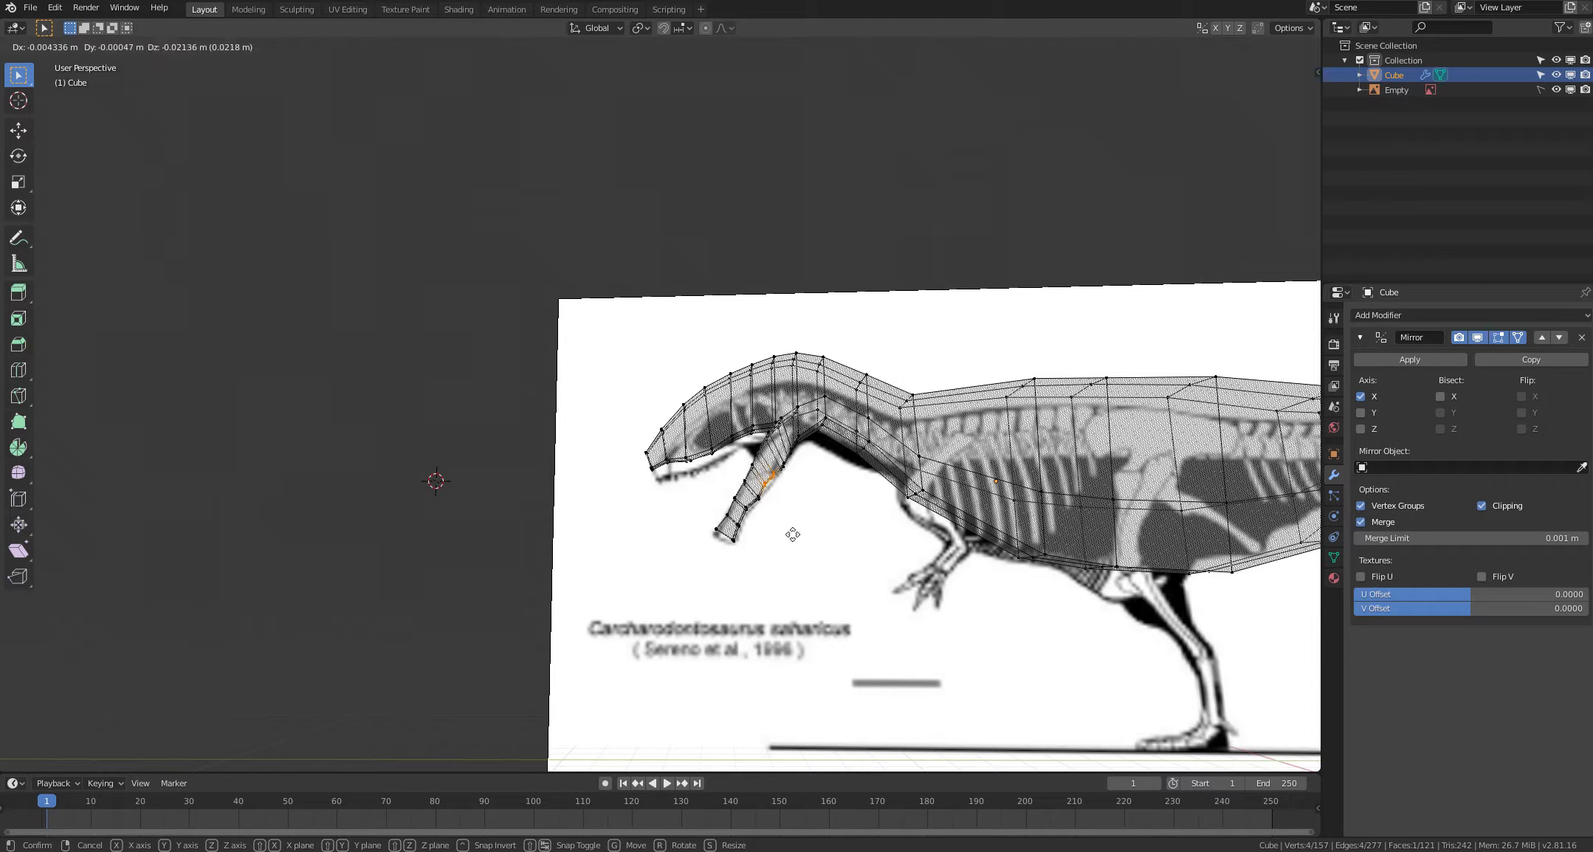
{"action": "left_click", "coordinate": [795, 537]}
{"action": "left_click", "coordinate": [787, 553]}
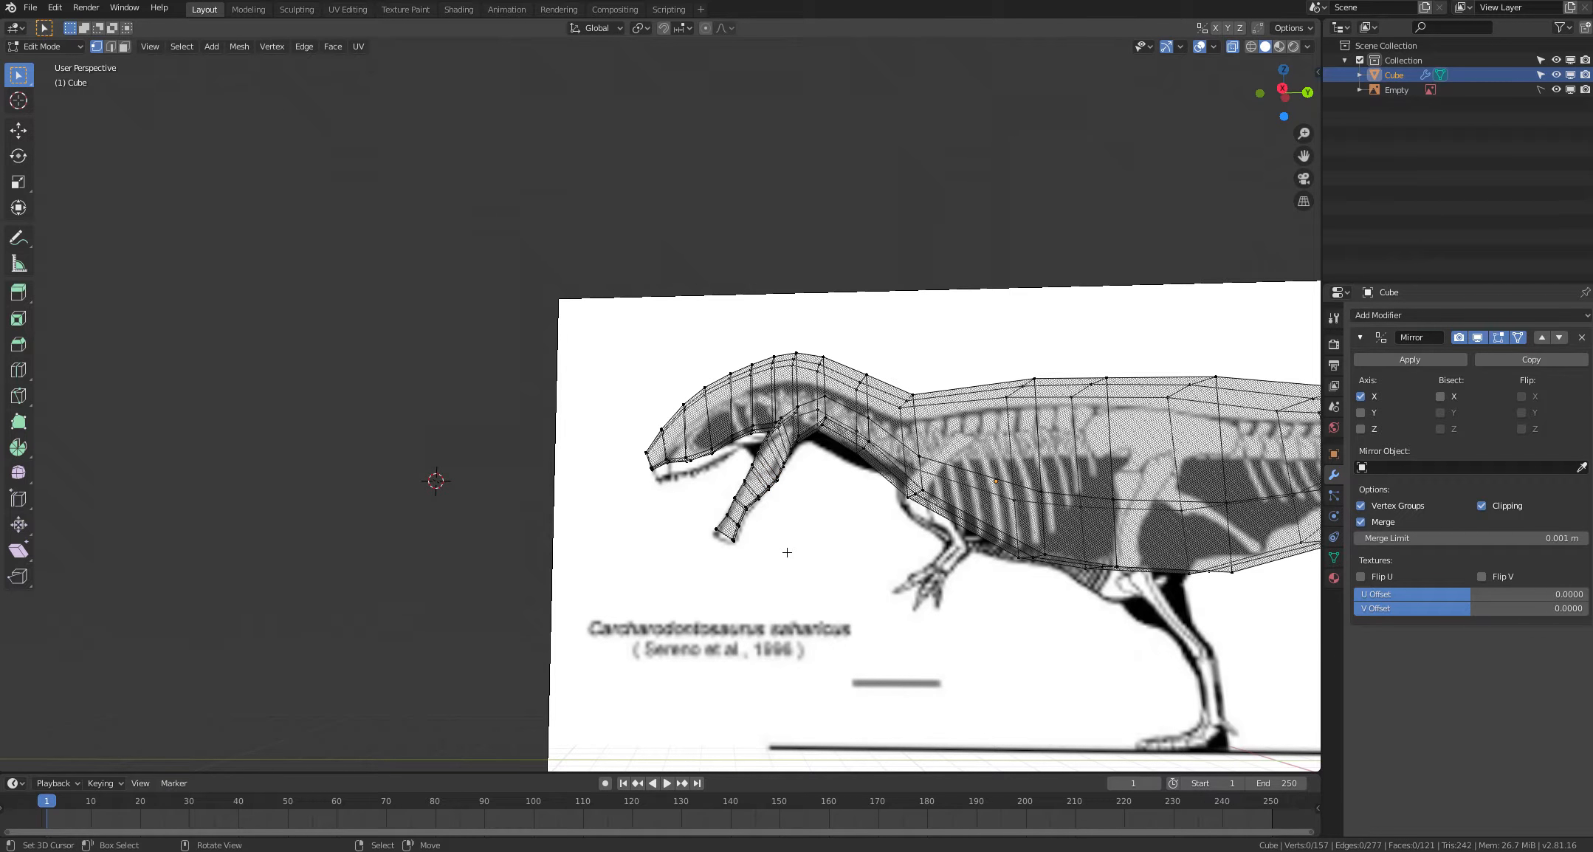
Step: Move the vertex pair midway along the lower jaw's underside about 0.05 m down and back and deselect it
{"action": "left_click_drag", "start_coordinate": [737, 499], "coordinate": [764, 531]}
{"action": "key", "text": "g"}
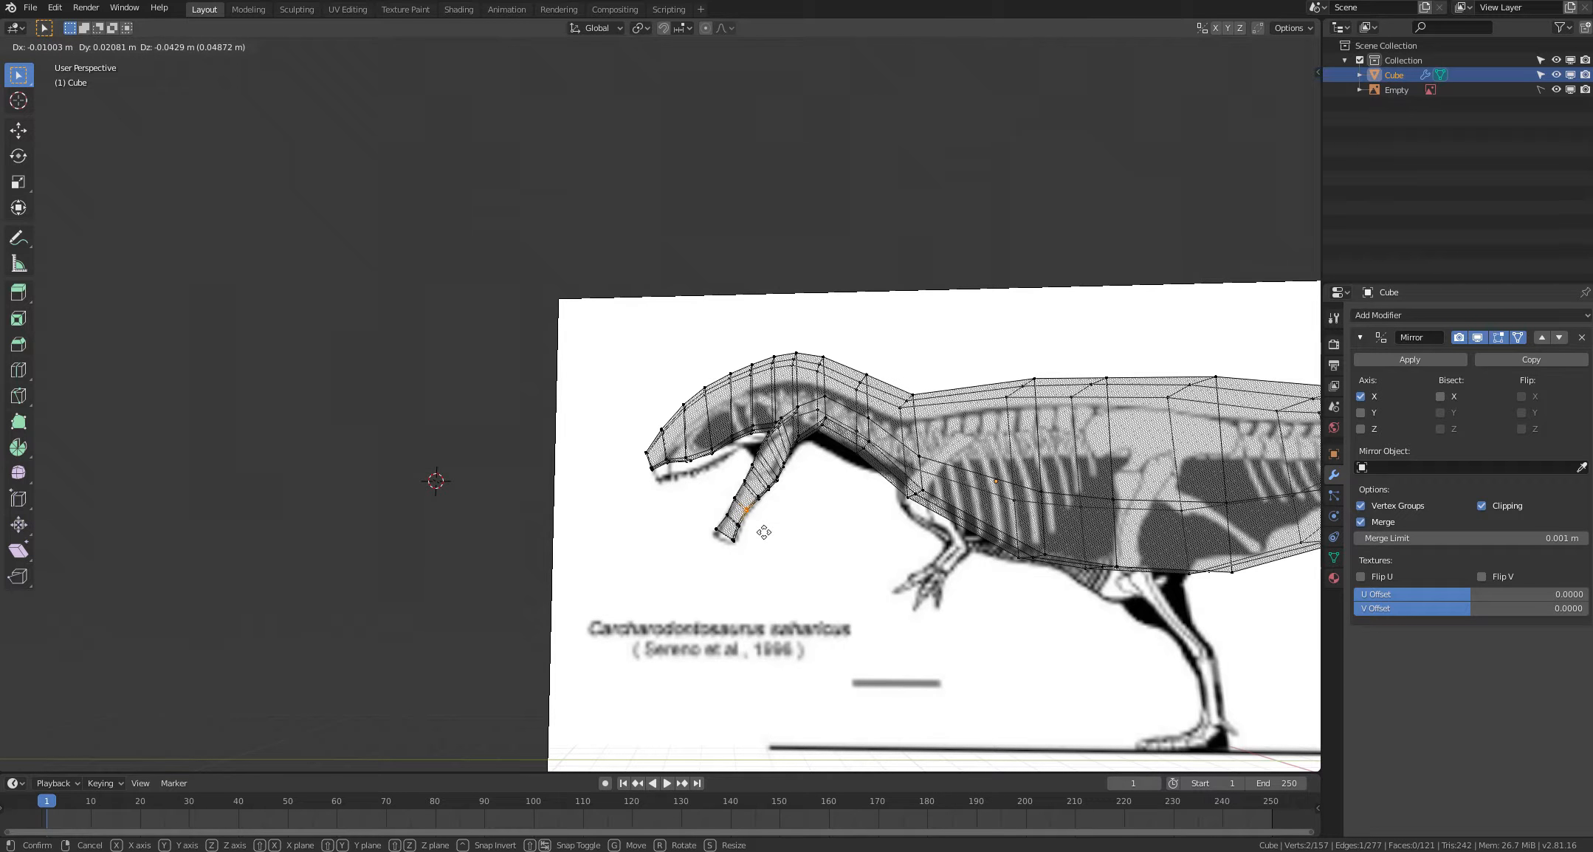
{"action": "left_click", "coordinate": [764, 533]}
{"action": "left_click", "coordinate": [763, 539]}
{"action": "middle_click_drag", "start_coordinate": [767, 545], "coordinate": [765, 547]}
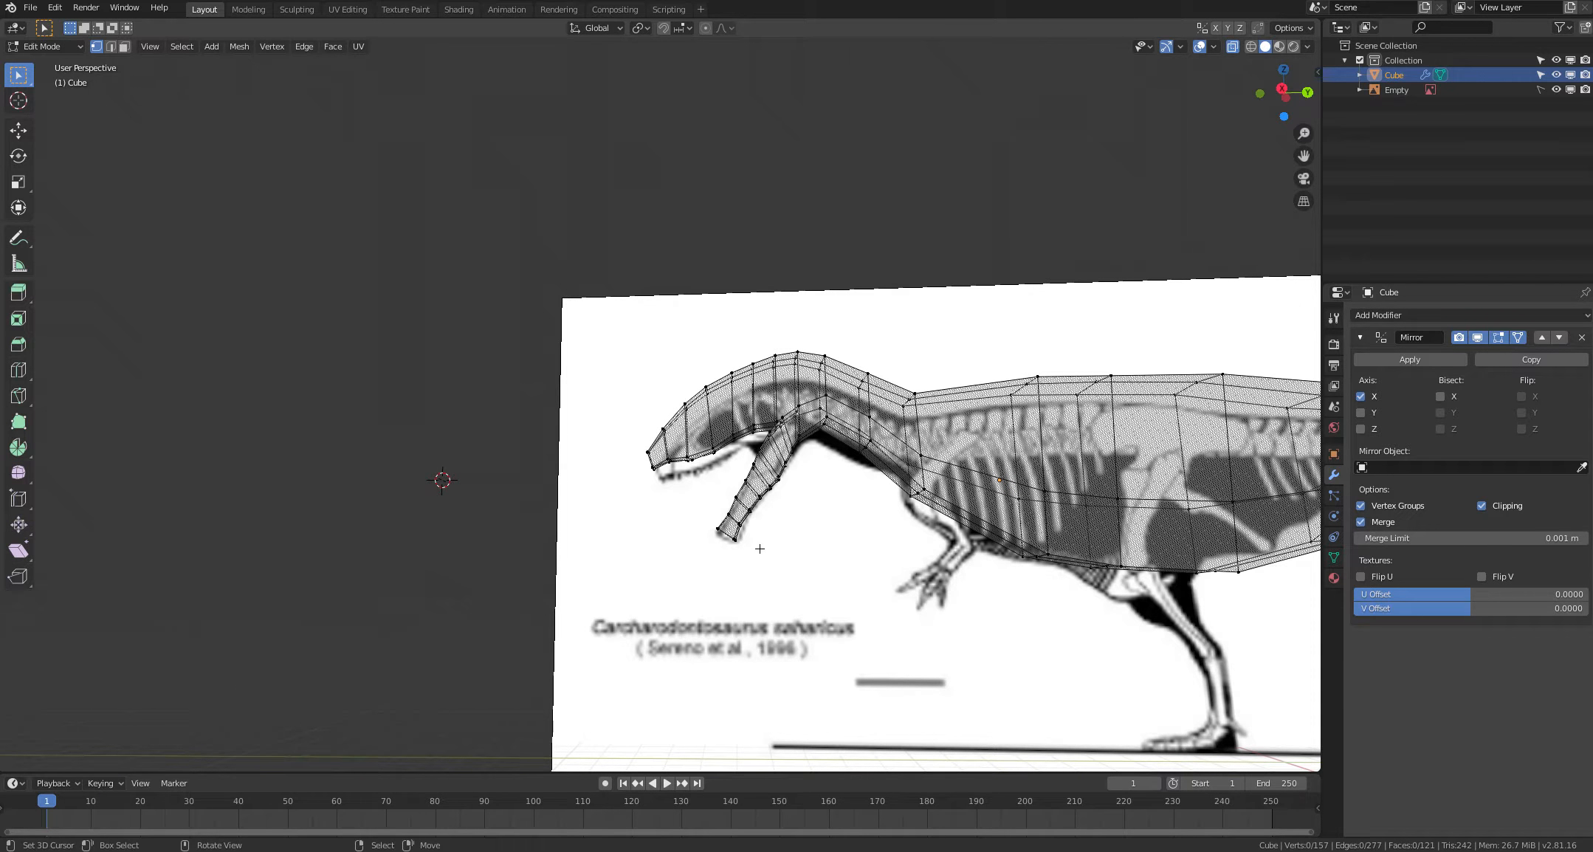
Step: Move the underside vertex pair just behind the lower jaw's tip about 0.13 m back and the bottom tip pair slightly back
{"action": "left_click_drag", "start_coordinate": [733, 517], "coordinate": [765, 544]}
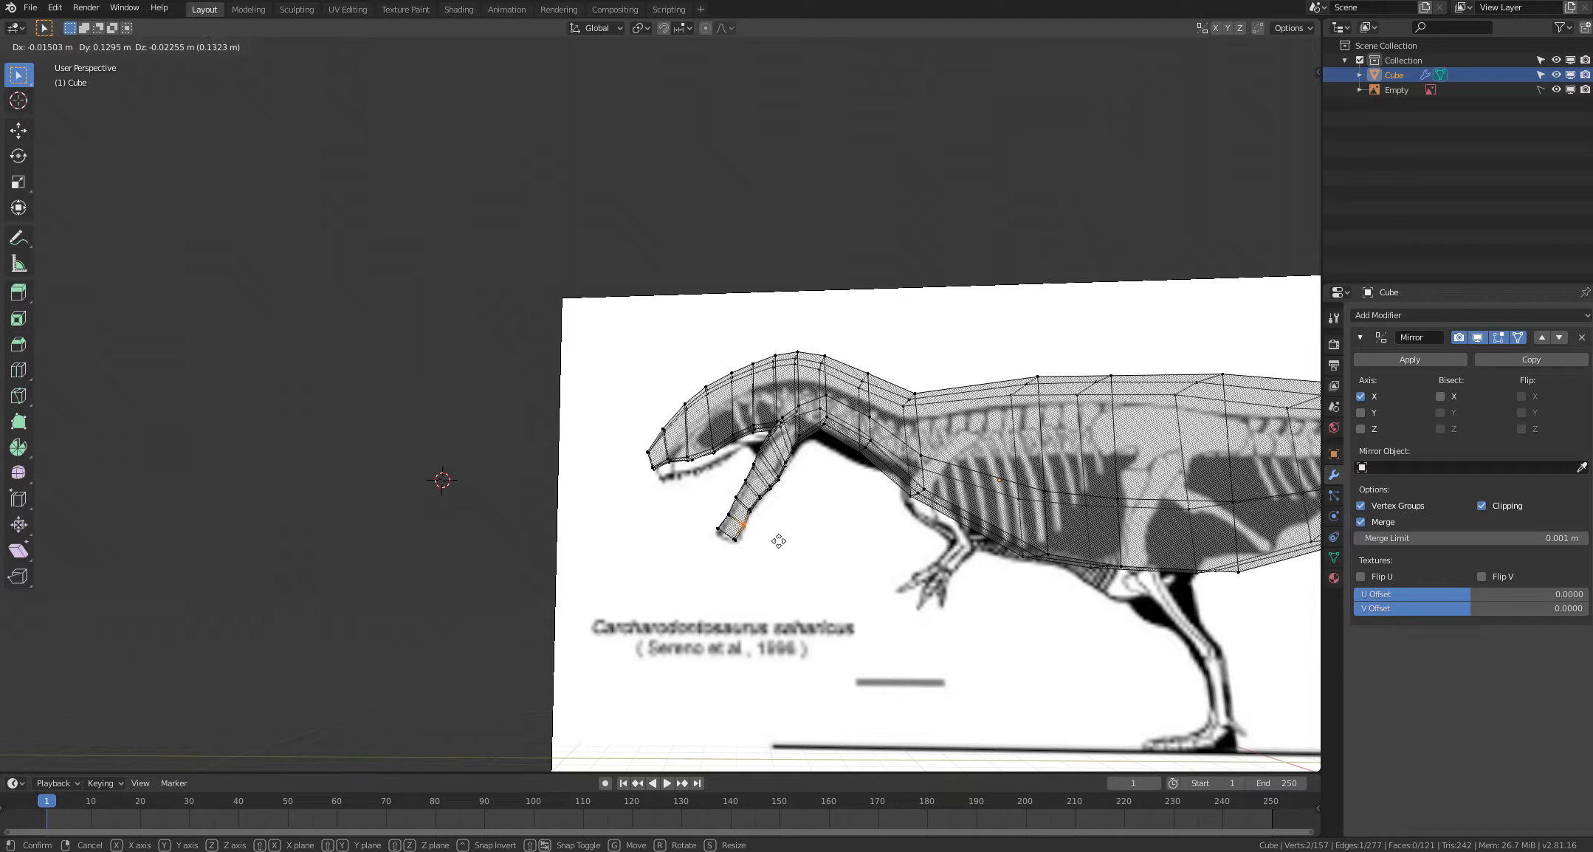
{"action": "left_click", "coordinate": [776, 560]}
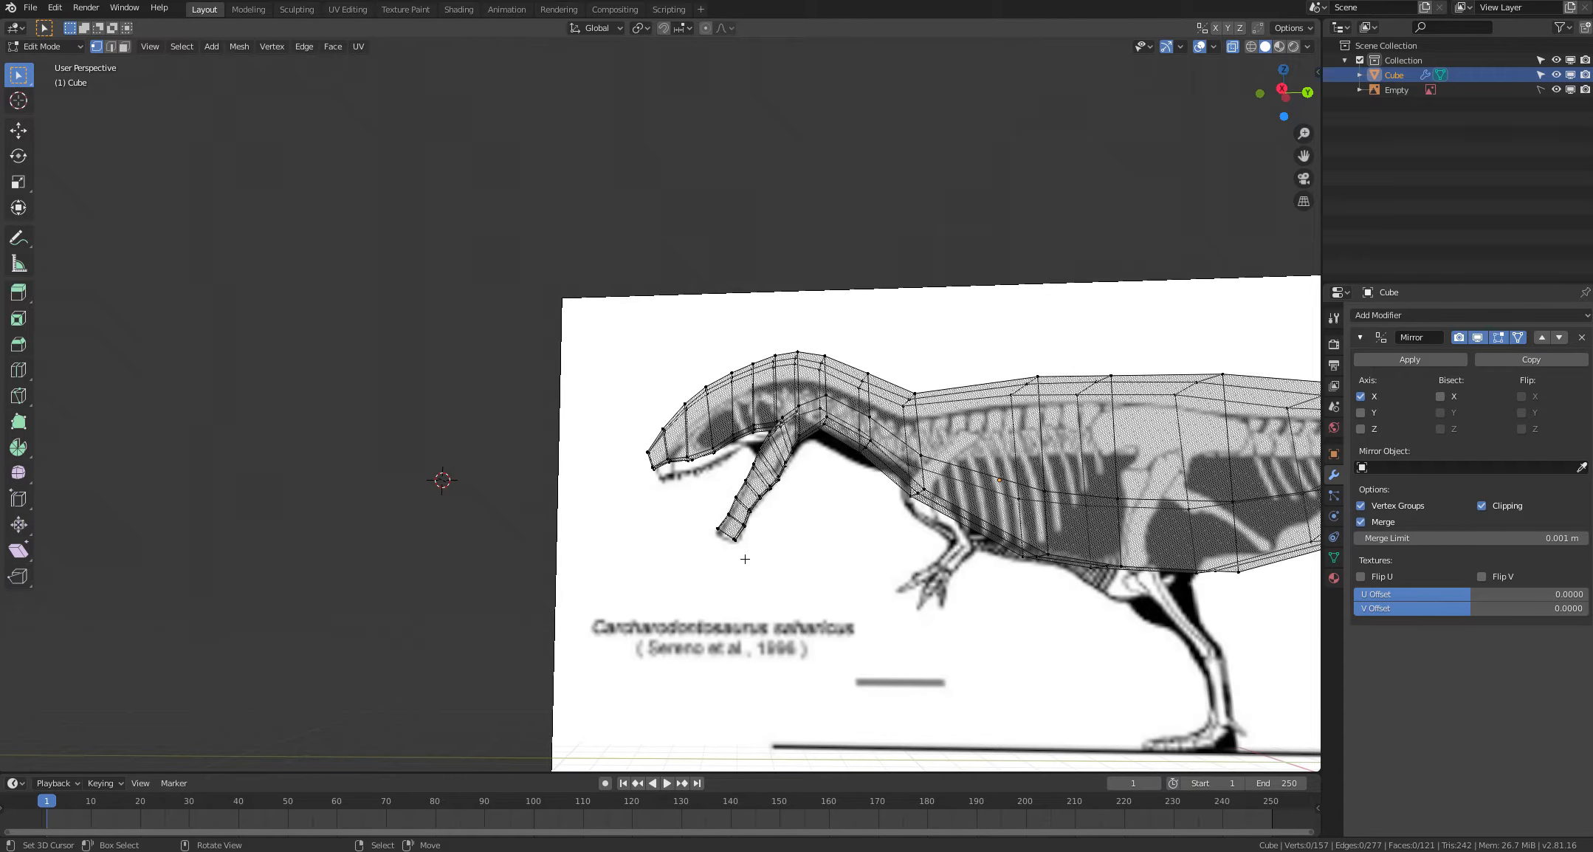
{"action": "left_click_drag", "start_coordinate": [745, 559], "coordinate": [724, 529]}
{"action": "left_click", "coordinate": [776, 562]}
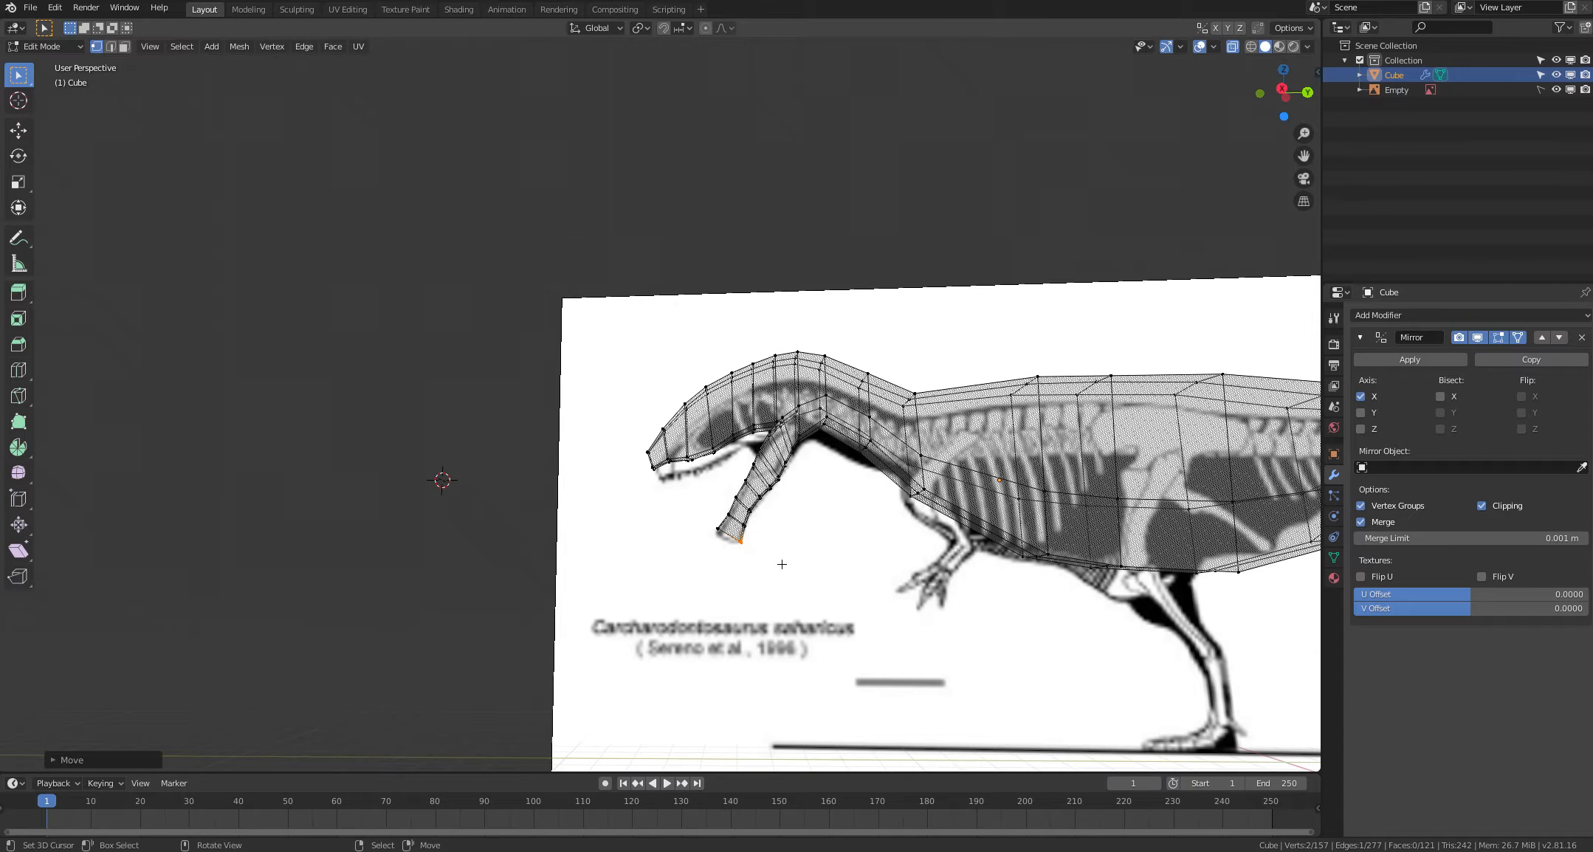
{"action": "right_click", "coordinate": [781, 567], "text": "shift"}
Step: Move the vertex pair midway along the lower jaw's upper edge about 0.07 m back and deselect it
{"action": "left_click", "coordinate": [734, 508]}
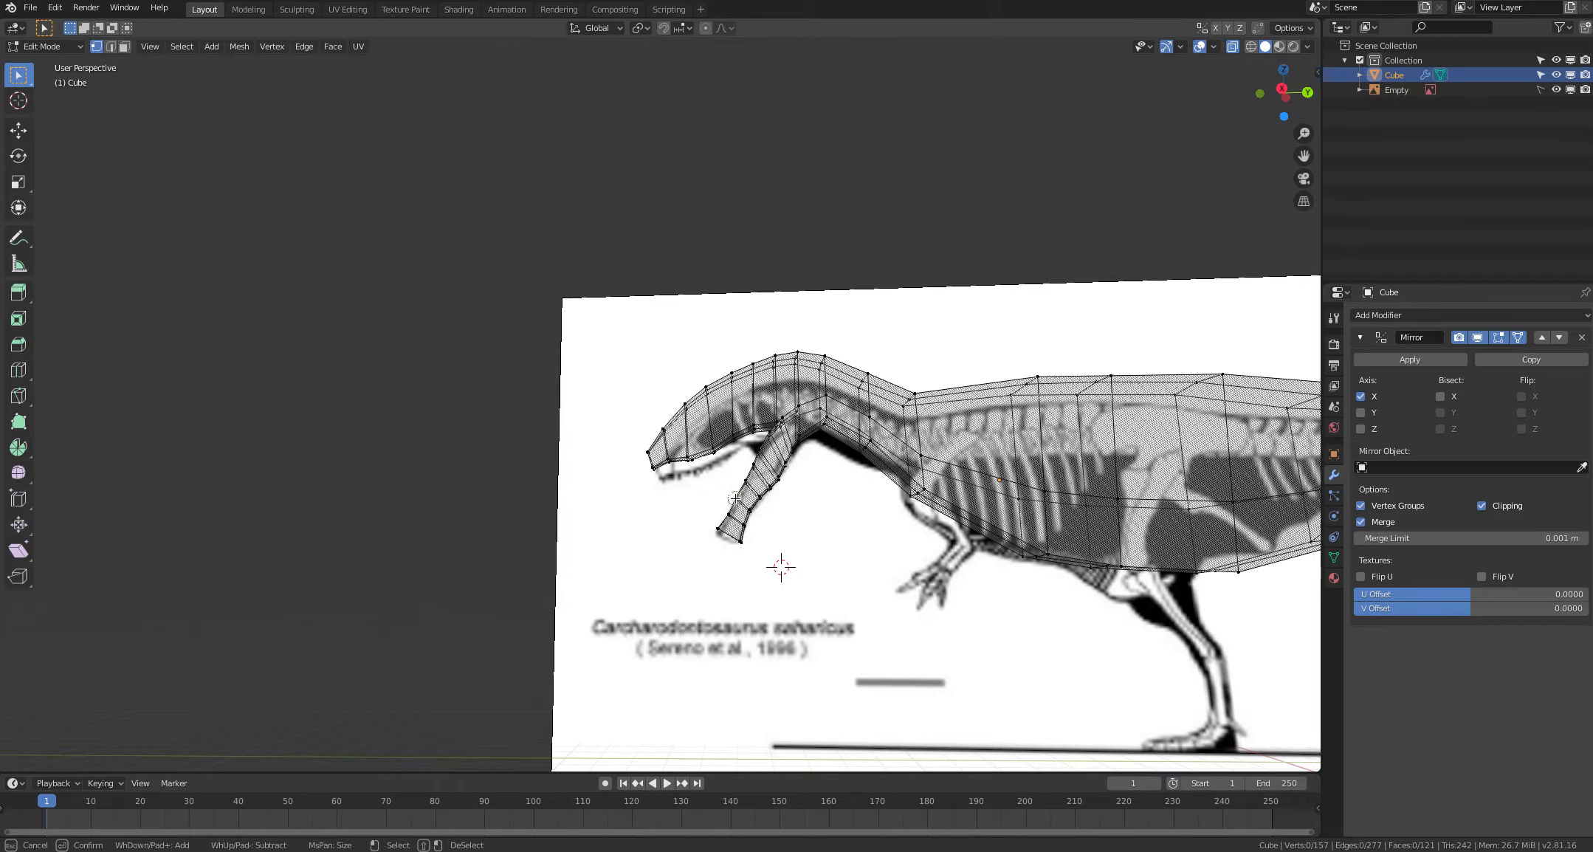
{"action": "key", "text": "g"}
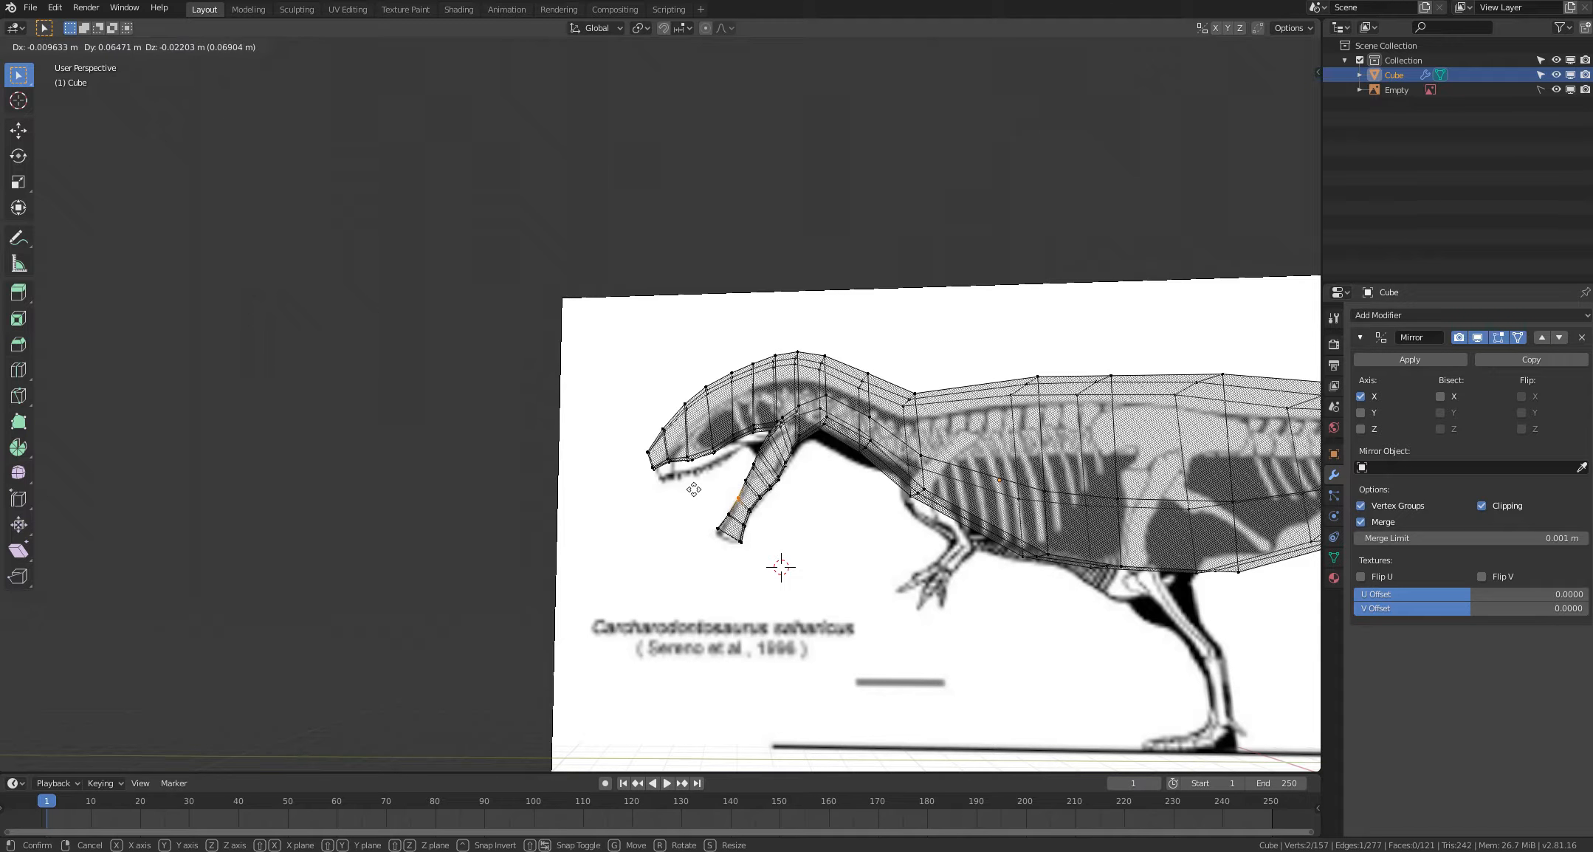
{"action": "left_click", "coordinate": [694, 490]}
{"action": "left_click", "coordinate": [685, 486]}
{"action": "right_click", "coordinate": [686, 485]}
{"action": "middle_click_drag", "start_coordinate": [686, 485], "coordinate": [649, 516]}
{"action": "right_click", "coordinate": [686, 501]}
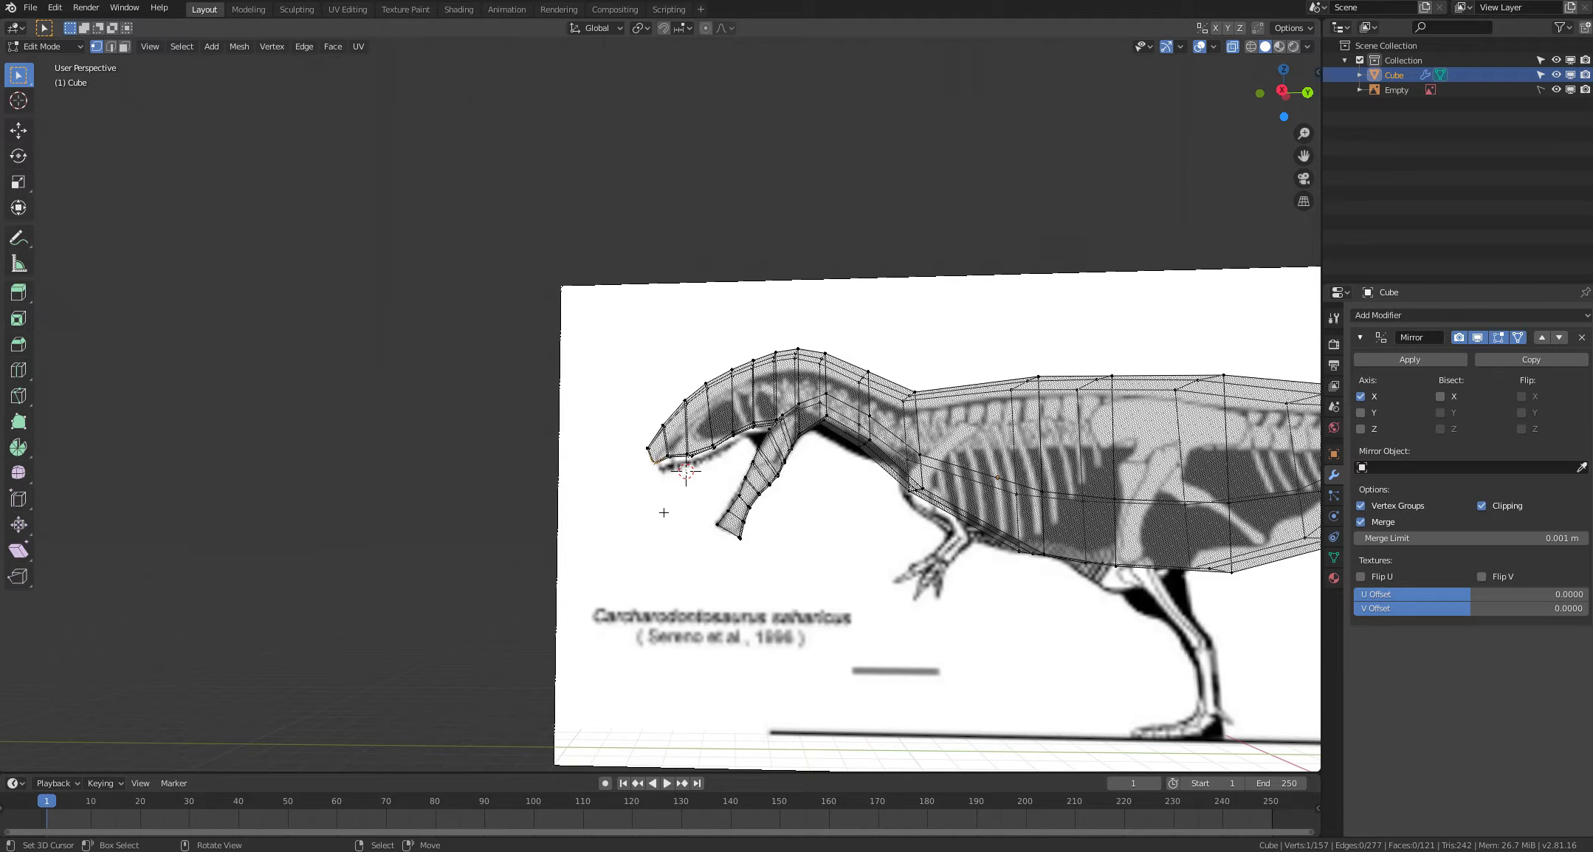
Step: Move the next upper-edge vertex pair toward the lower jaw's hinge about 0.07 m back and deselect it
{"action": "right_click", "coordinate": [742, 478], "text": "alt"}
{"action": "key", "text": "g"}
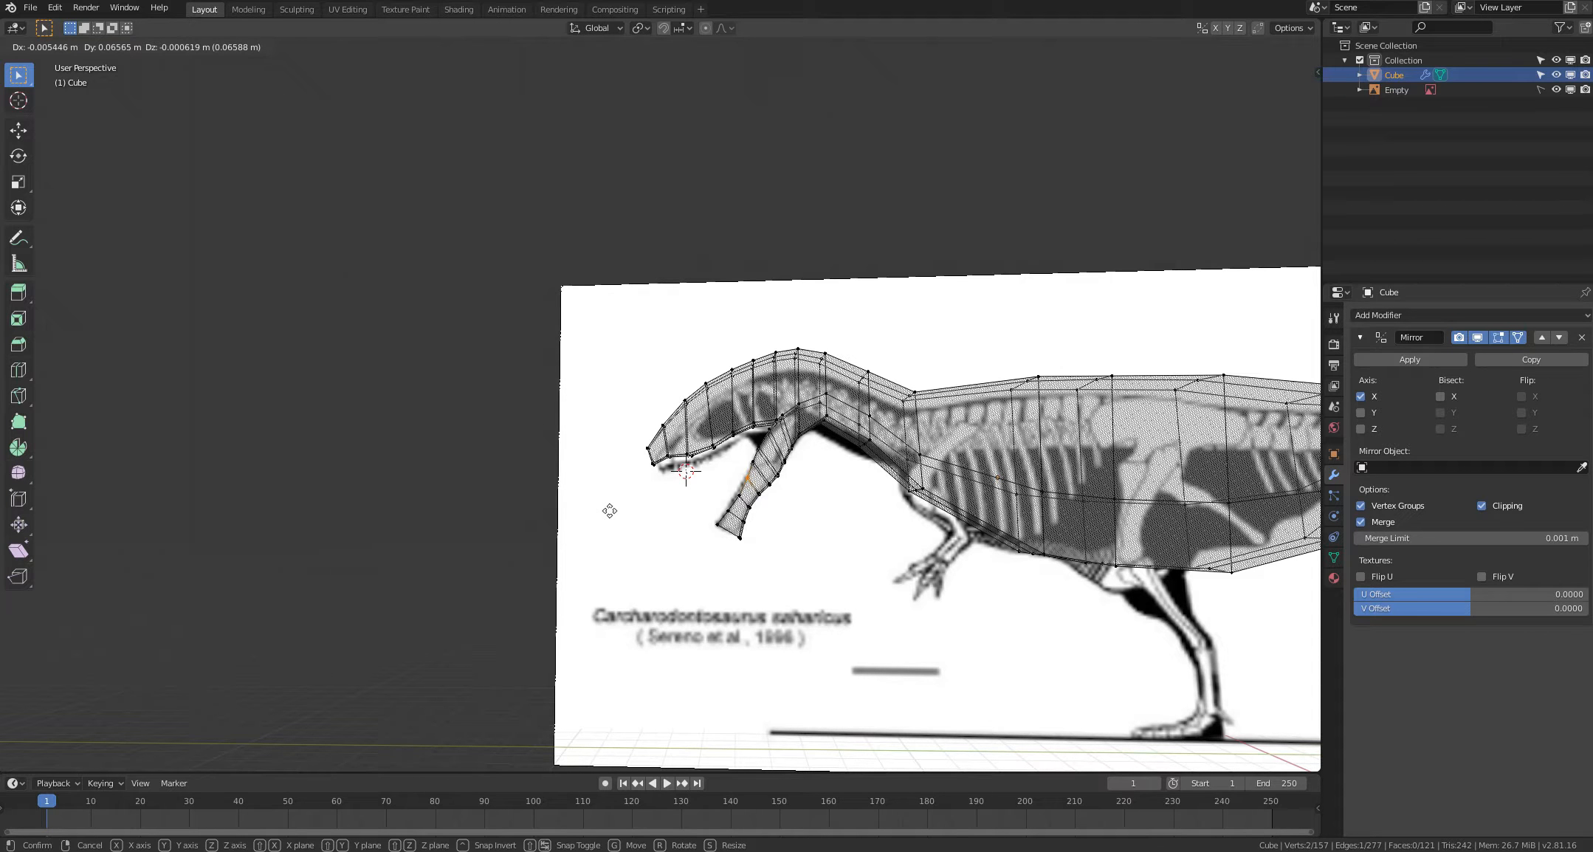
{"action": "left_click", "coordinate": [609, 511]}
{"action": "right_click", "coordinate": [595, 513]}
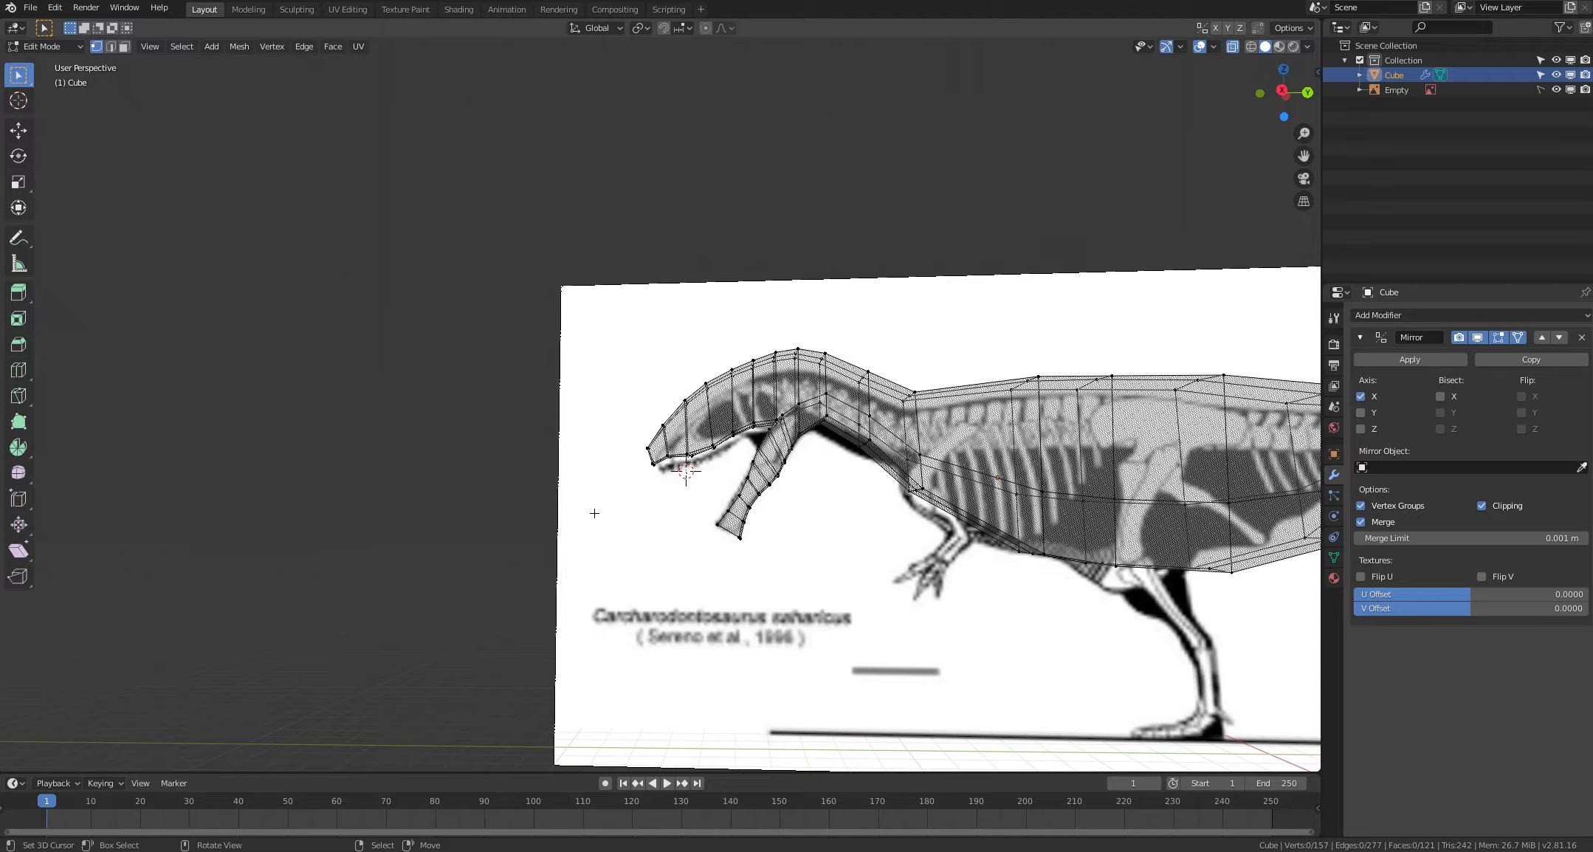
Step: Move the upper vertex pair at the lower jaw's tip about 0.14 m back and slightly down and deselect it
{"action": "right_click", "coordinate": [728, 531], "text": "alt"}
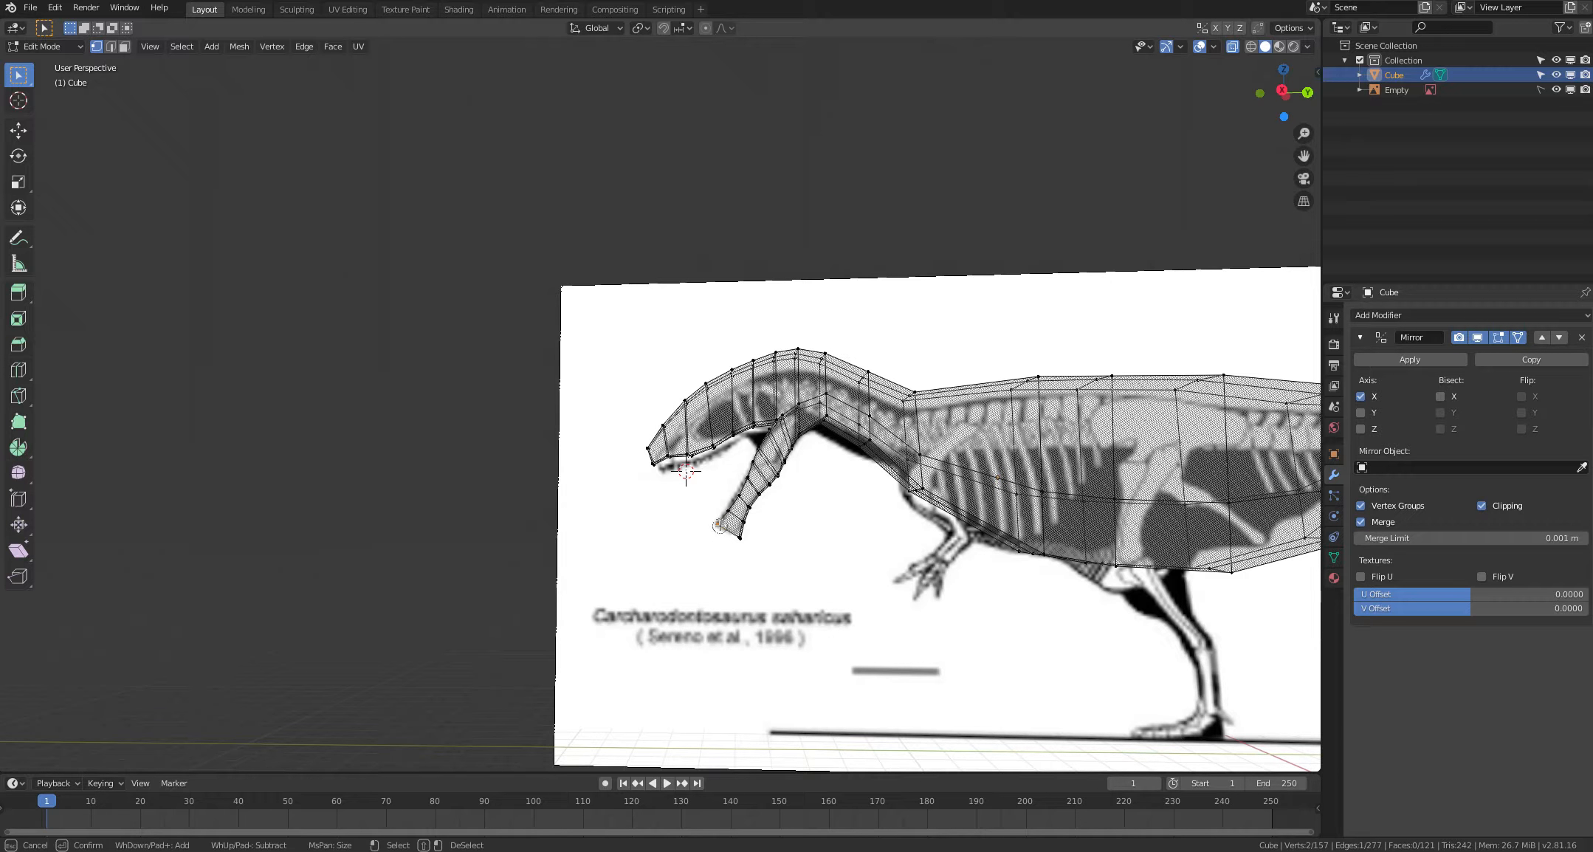
{"action": "key", "text": "g"}
{"action": "left_click", "coordinate": [672, 527]}
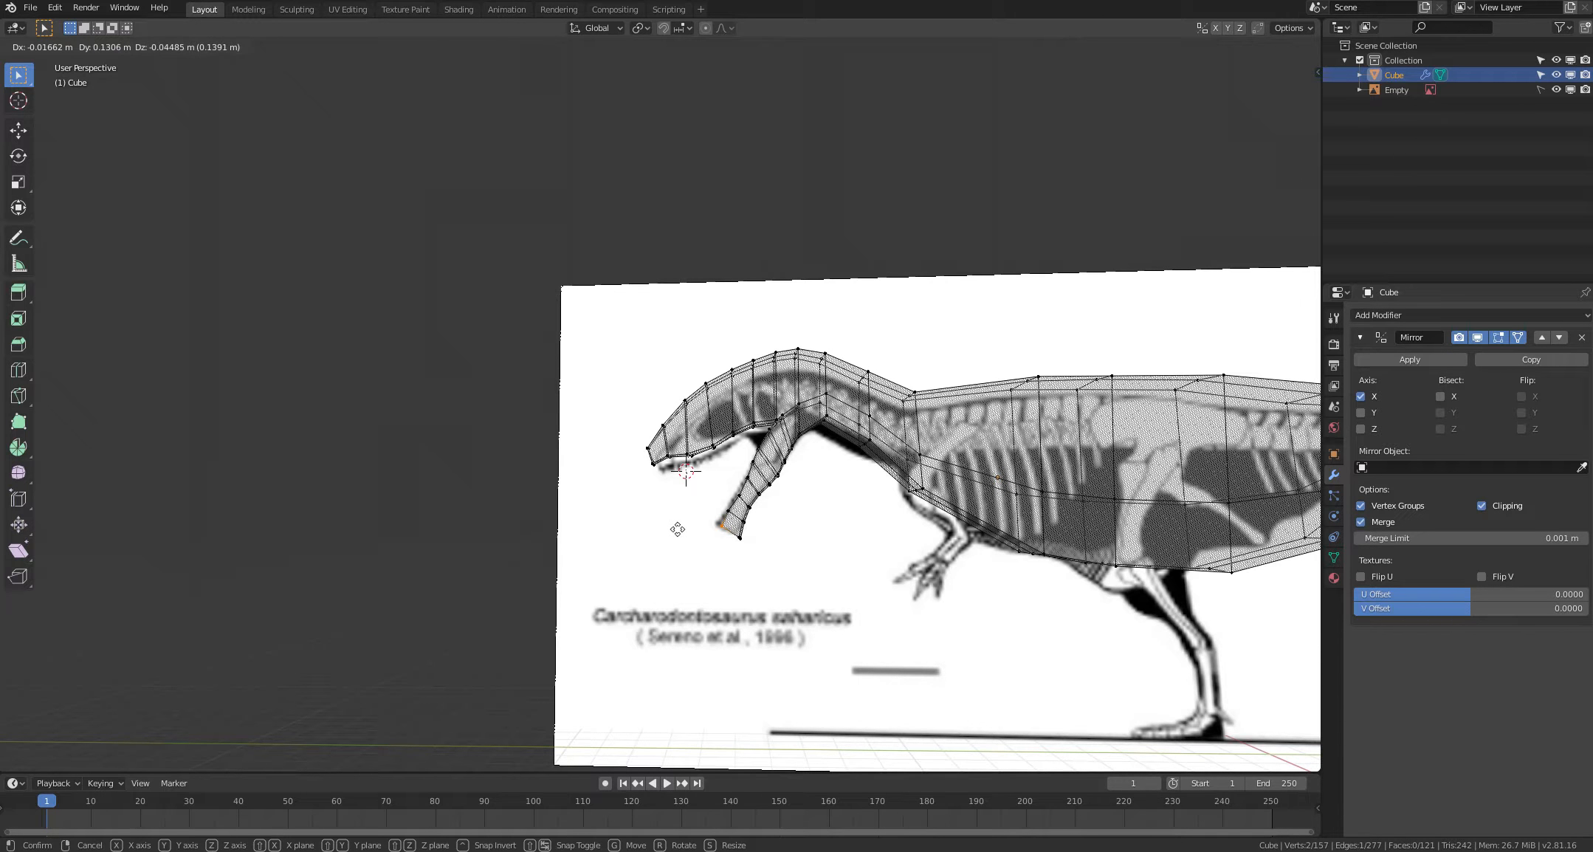
{"action": "right_click", "coordinate": [665, 545]}
{"action": "mouse_move", "coordinate": [665, 544]}
{"action": "middle_mouse_down"}
{"action": "mouse_move", "coordinate": [715, 553]}
{"action": "mouse_move", "coordinate": [660, 553]}
{"action": "middle_mouse_up"}
Step: Move the bottom vertex pair at the lower jaw's tip slightly up and forward, deselect it and turn off X-ray display
{"action": "key", "text": "alt+z"}
{"action": "key", "text": "alt+z"}
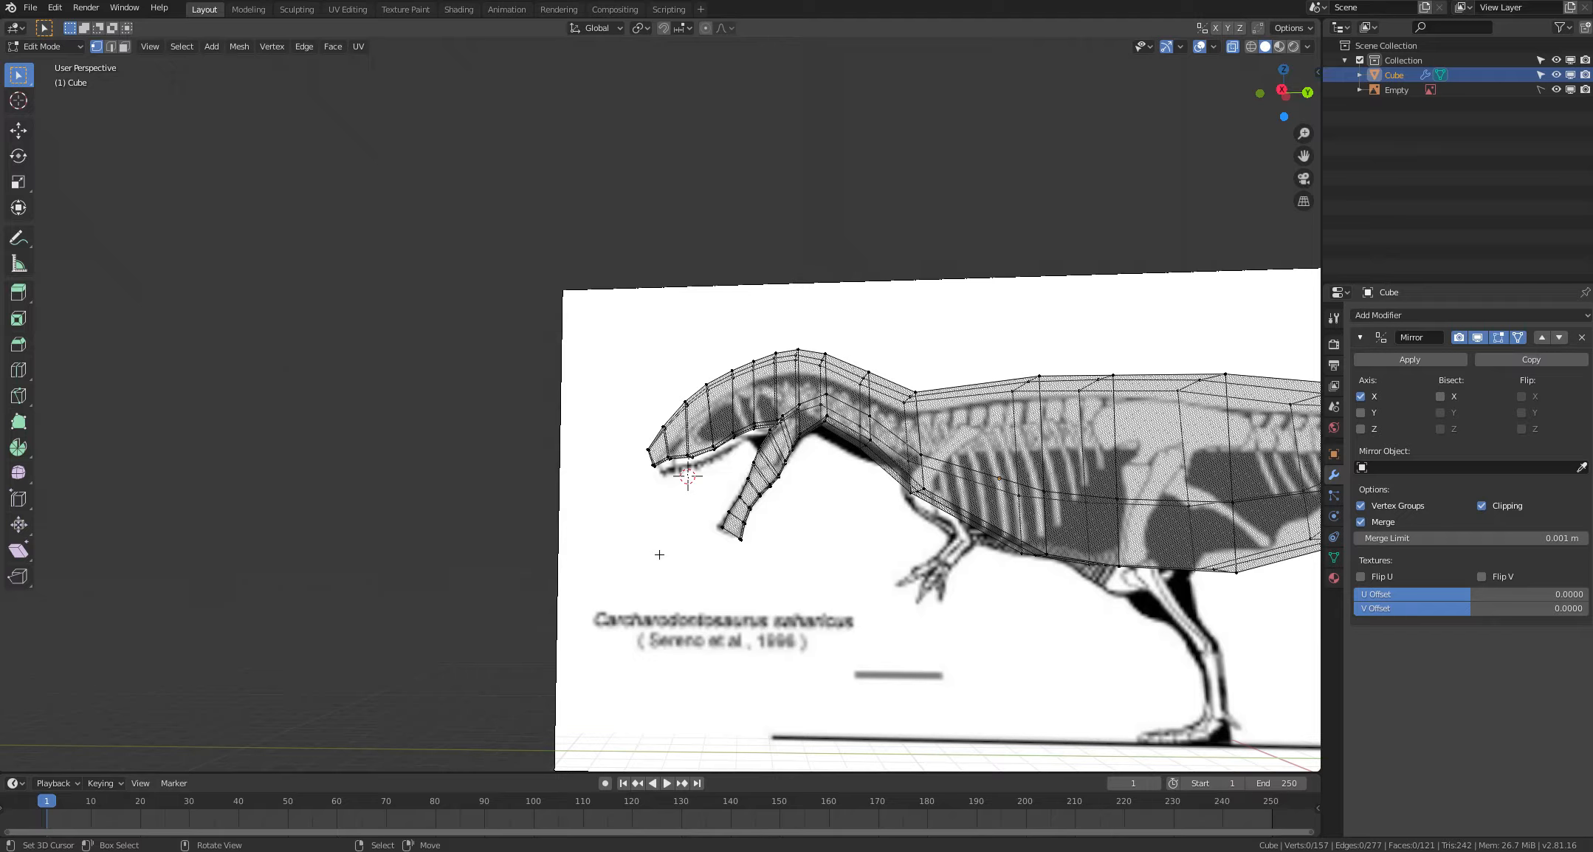
{"action": "key", "text": "c"}
{"action": "left_click", "coordinate": [740, 541]}
{"action": "key", "text": "Escape"}
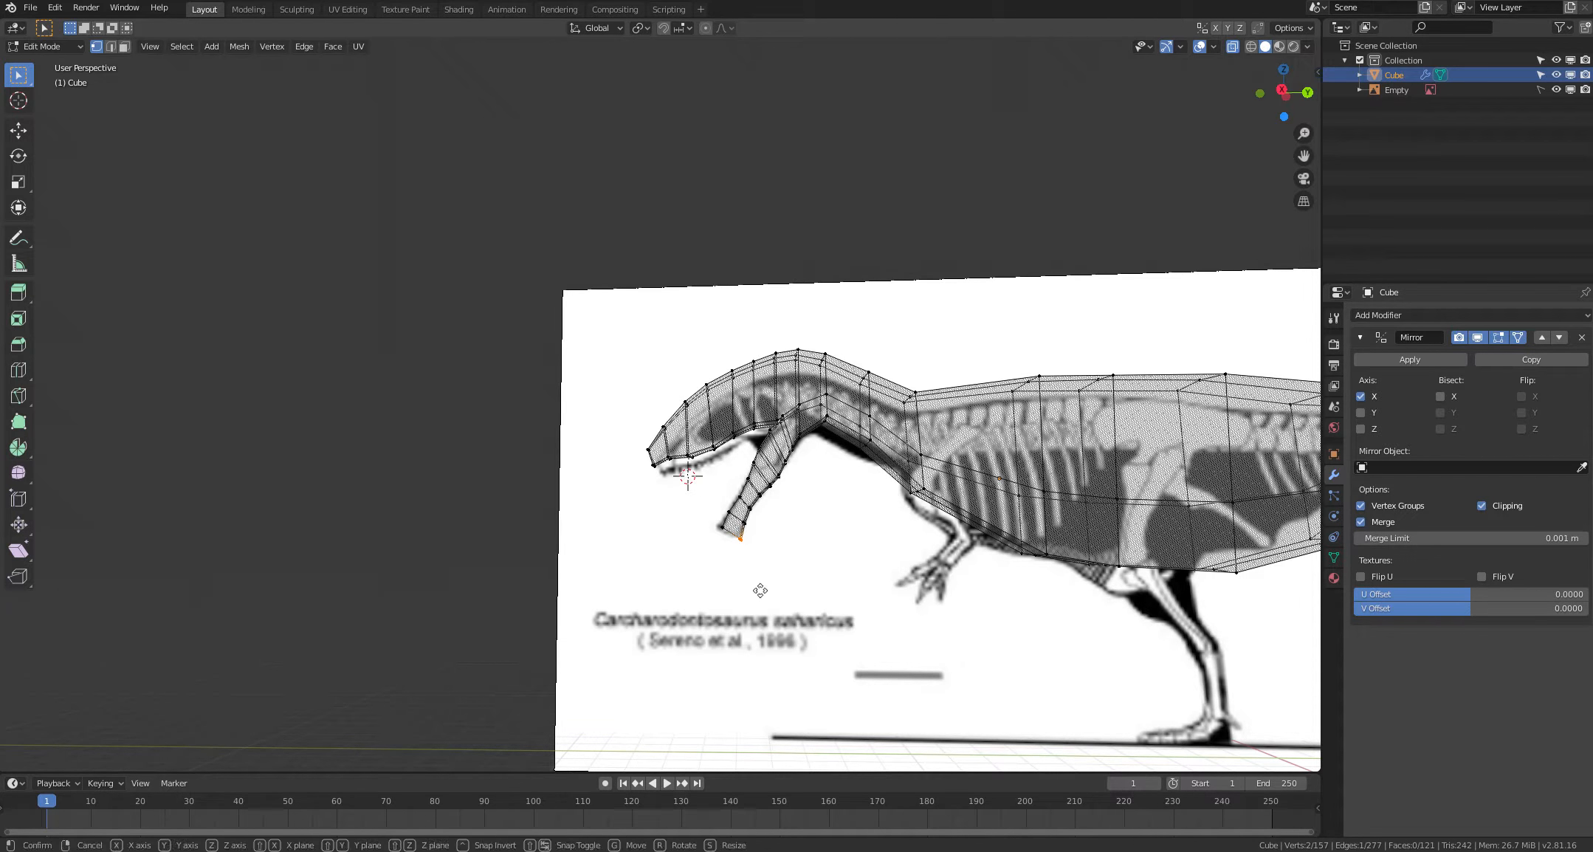
{"action": "key", "text": "g"}
{"action": "left_click", "coordinate": [749, 587]}
{"action": "left_click", "coordinate": [737, 593]}
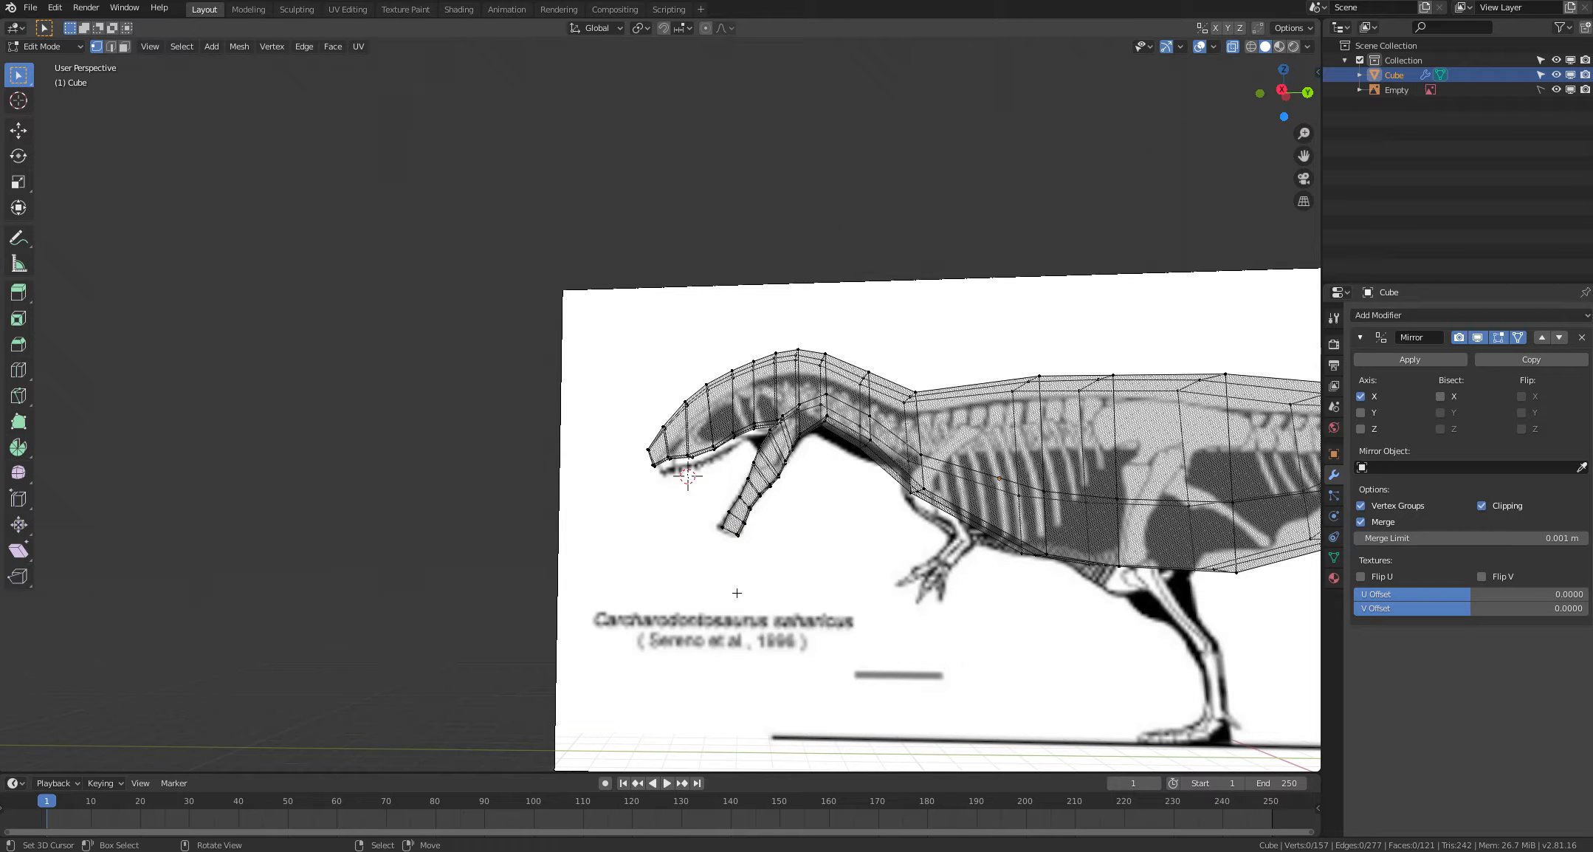
{"action": "key", "text": "alt+z"}
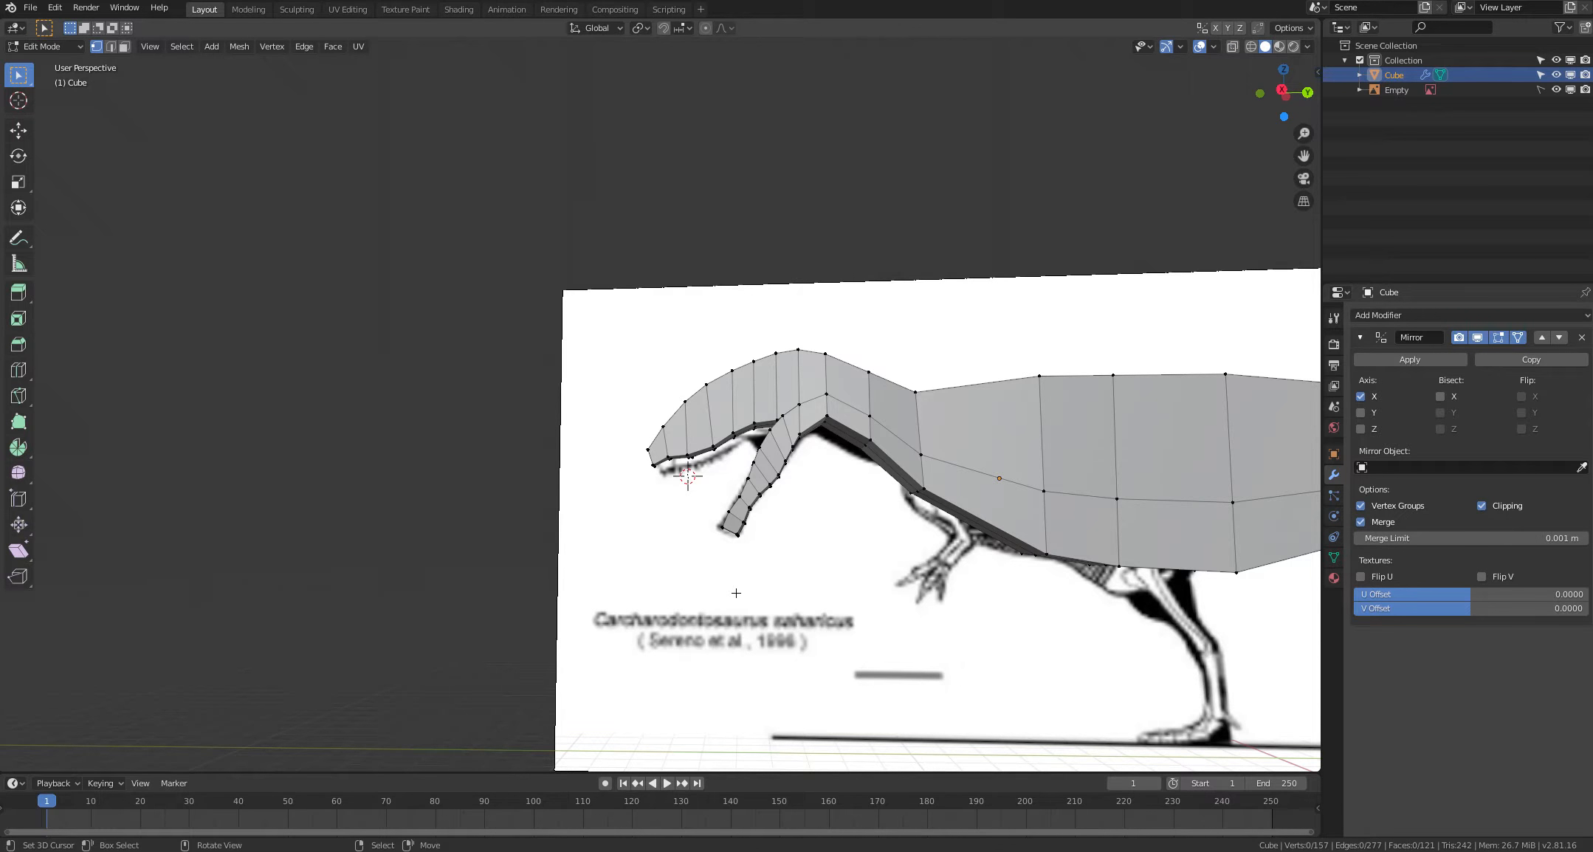
Step: Examine the solid model from the side, above and the front, checking the head and the inside of the open jaws
{"action": "right_click", "coordinate": [433, 549], "text": "shift"}
{"action": "middle_click_drag", "start_coordinate": [569, 569], "coordinate": [670, 648]}
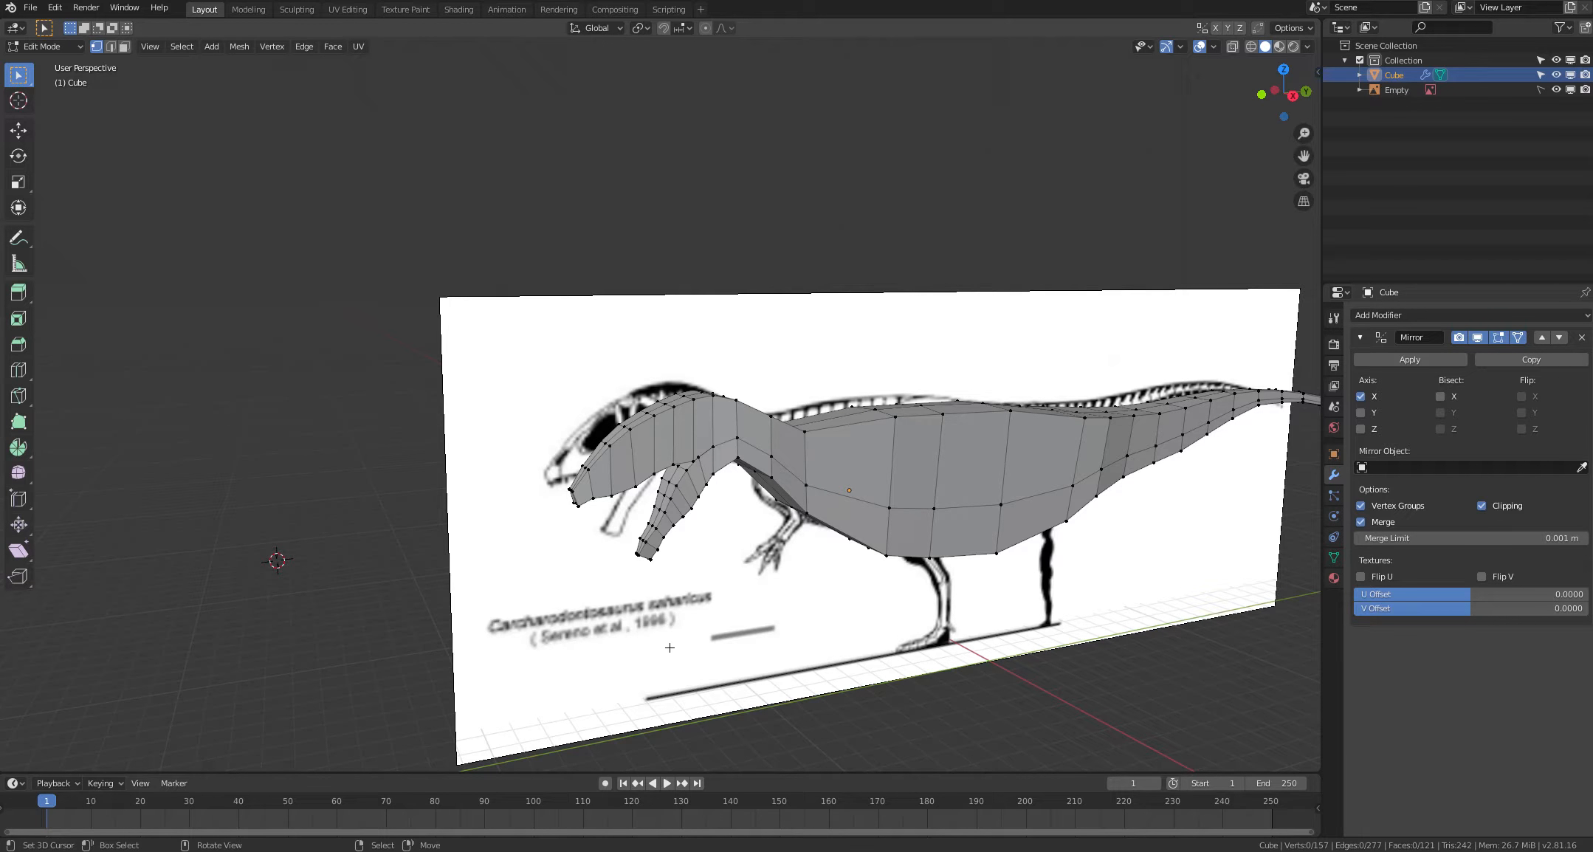
{"action": "middle_click_drag", "start_coordinate": [746, 617], "coordinate": [764, 644], "text": "shift"}
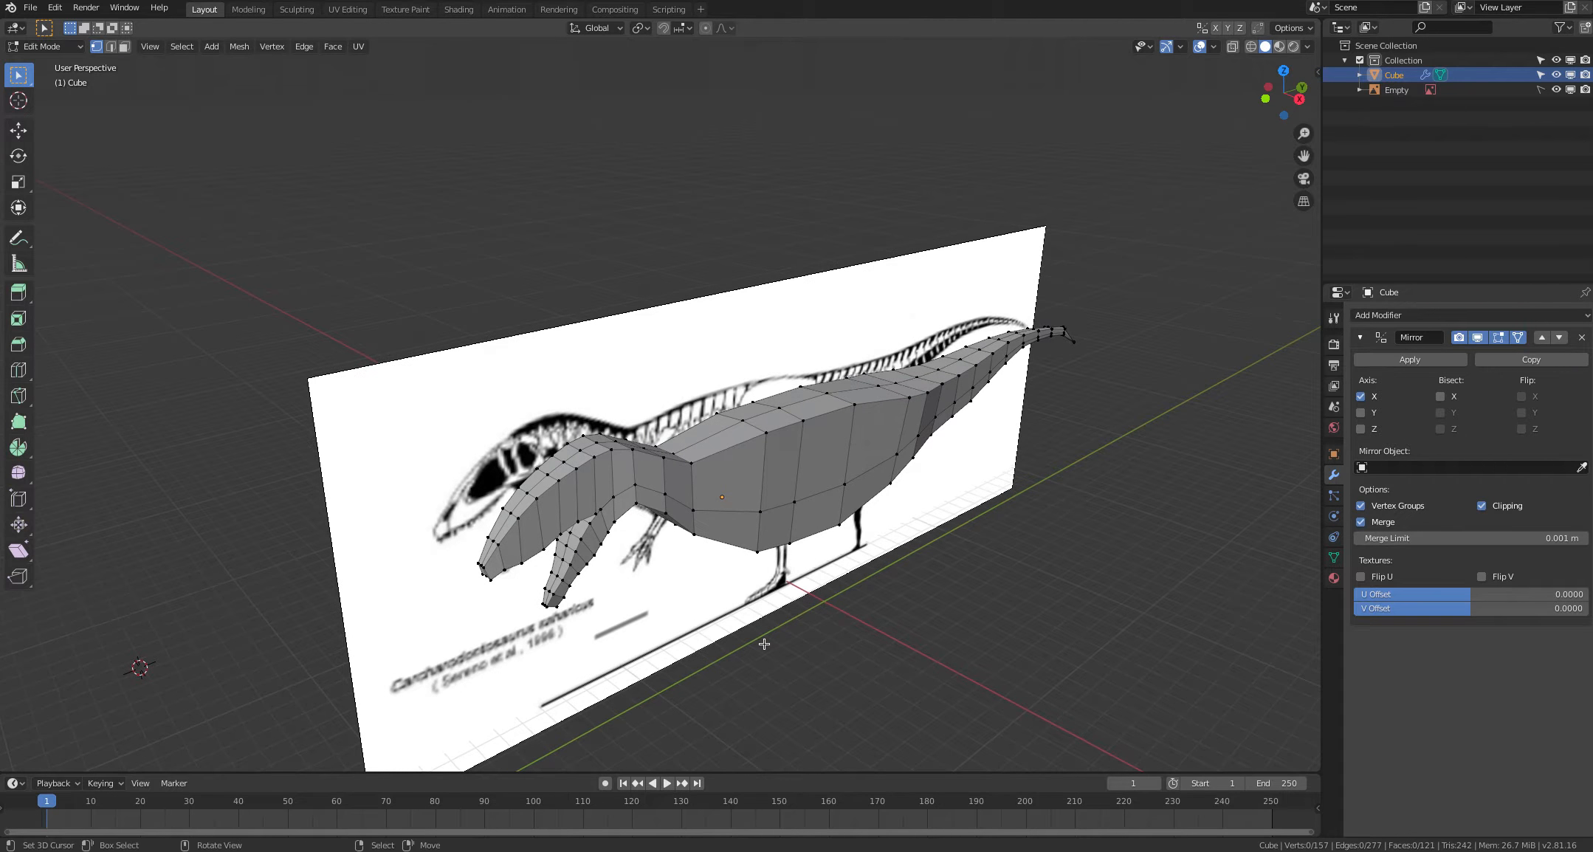
{"action": "middle_click_drag", "start_coordinate": [862, 475], "coordinate": [890, 457]}
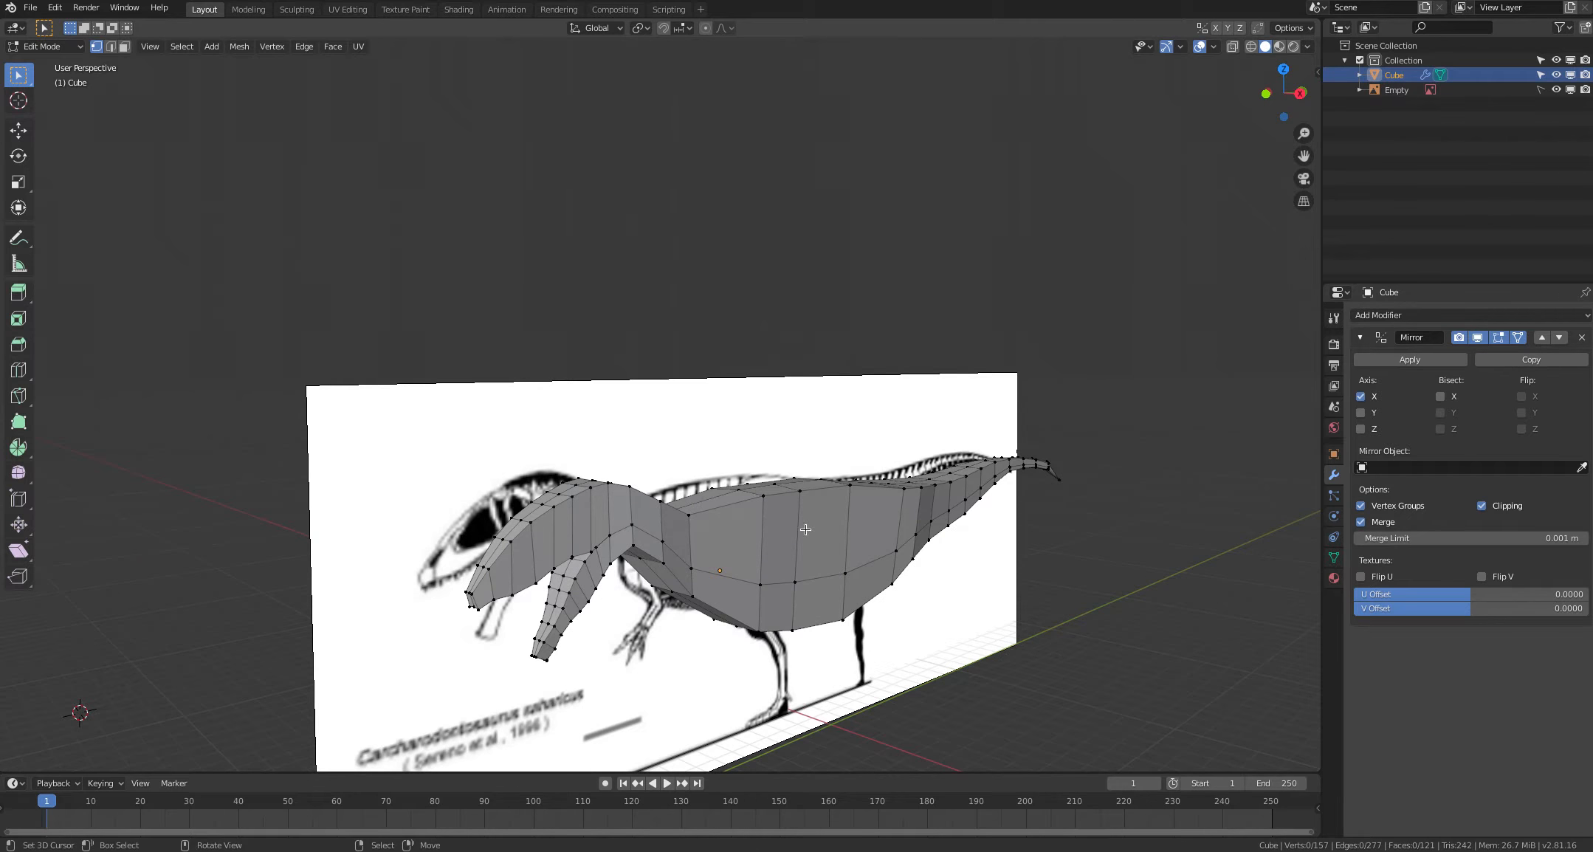
{"action": "middle_click_drag", "start_coordinate": [675, 612], "coordinate": [750, 491]}
{"action": "scroll", "coordinate": [657, 538], "scroll_direction": "up", "scroll_amount": 3}
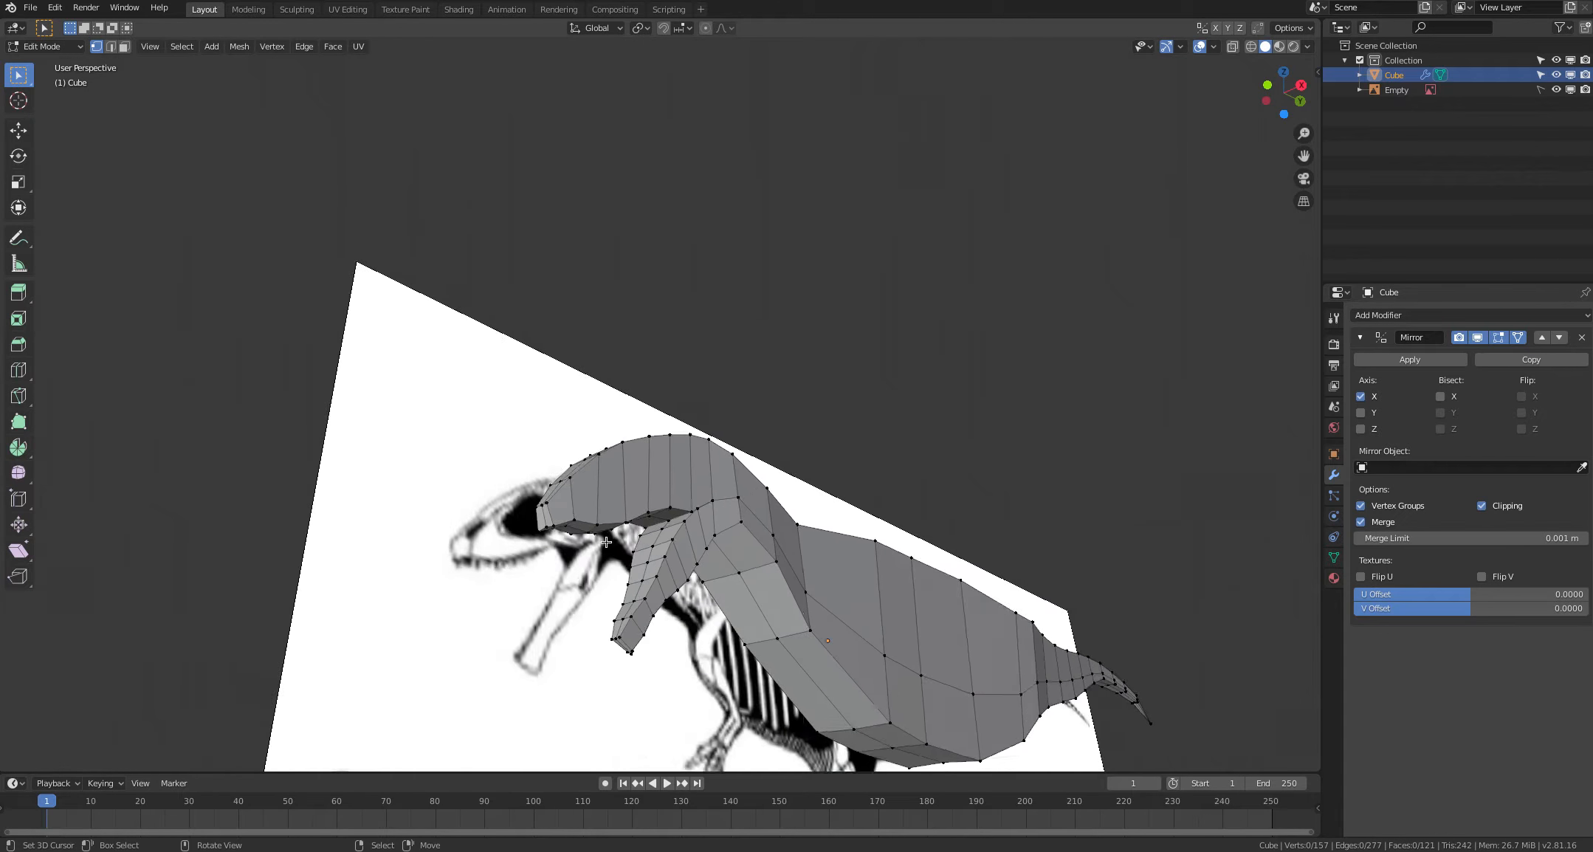
{"action": "middle_click_drag", "start_coordinate": [607, 546], "coordinate": [639, 529], "text": "shift"}
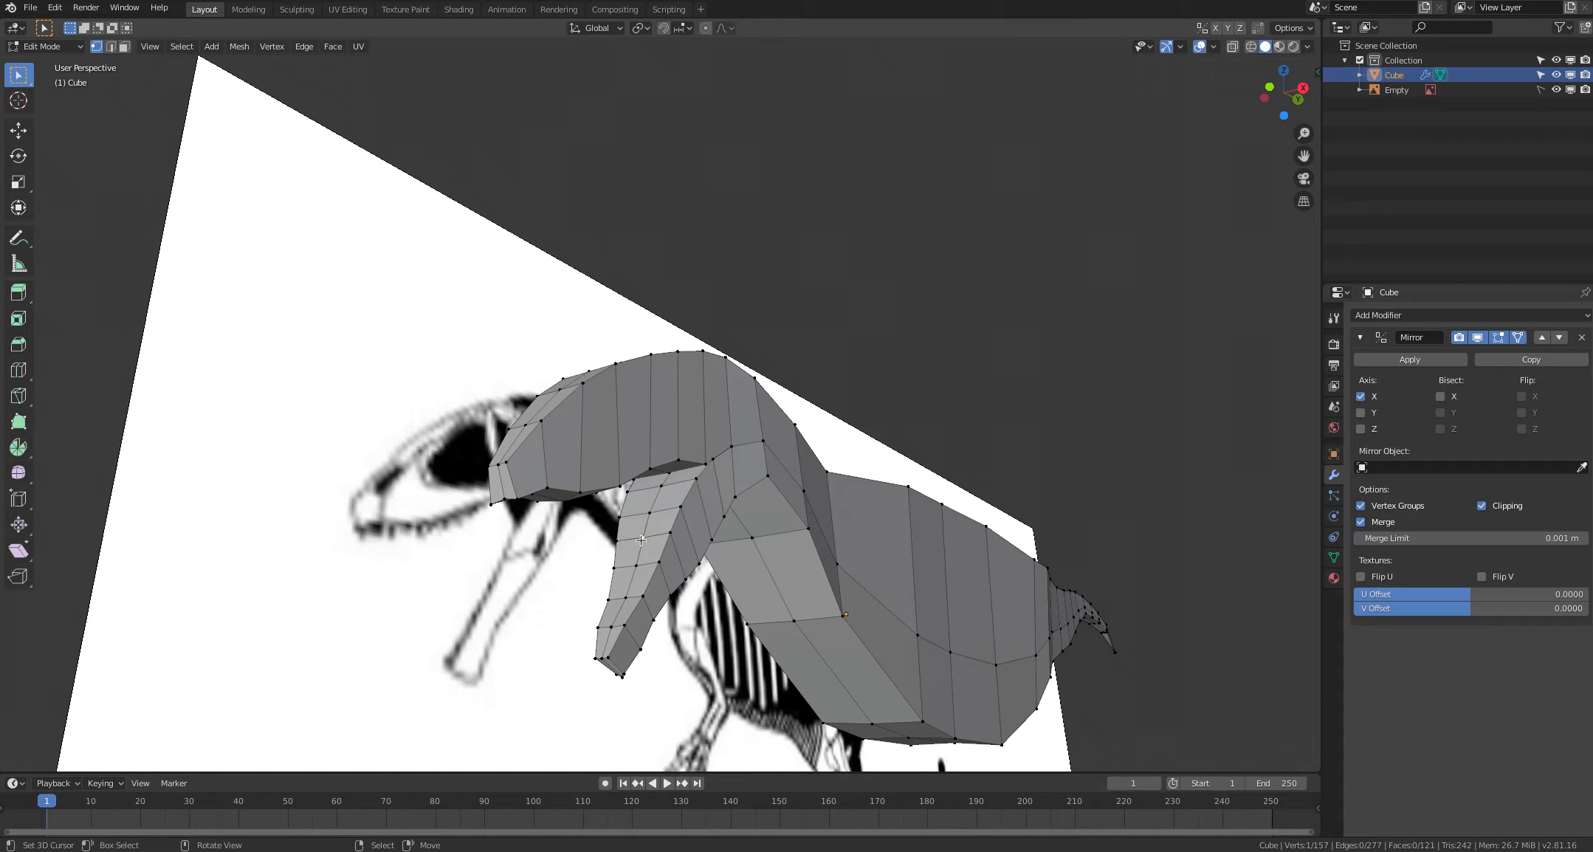
Step: Move a vertex midway on the lower jaw's mouth-side surface about 0.17 m, mainly downward, and adjust the vertex nearer the throat
{"action": "key", "text": "g"}
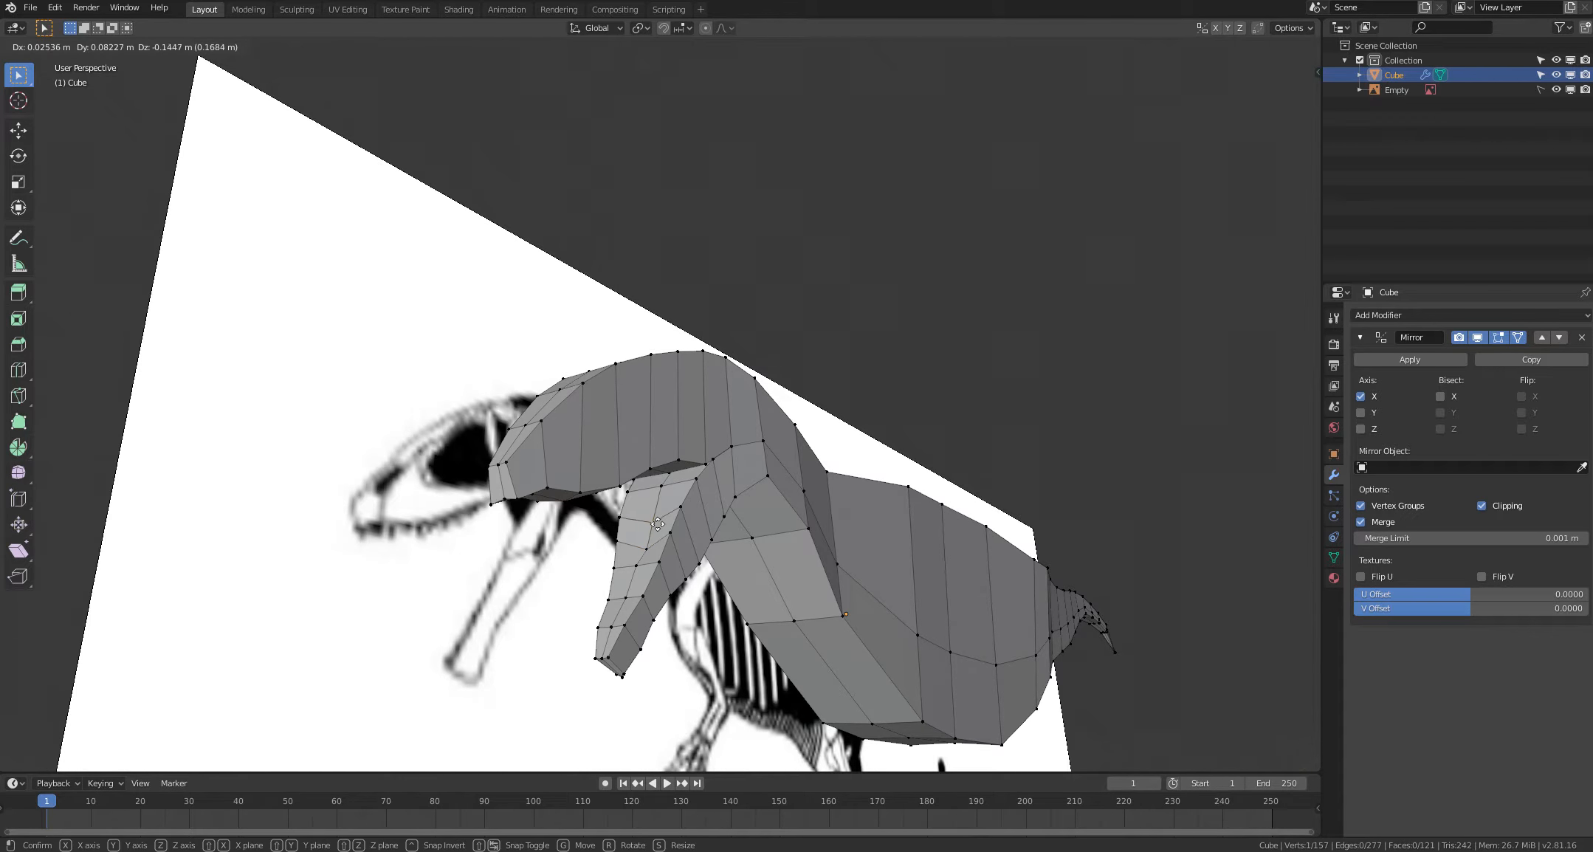
{"action": "left_click", "coordinate": [655, 524]}
{"action": "right_click", "coordinate": [662, 498]}
{"action": "key", "text": "g"}
{"action": "left_click", "coordinate": [665, 506]}
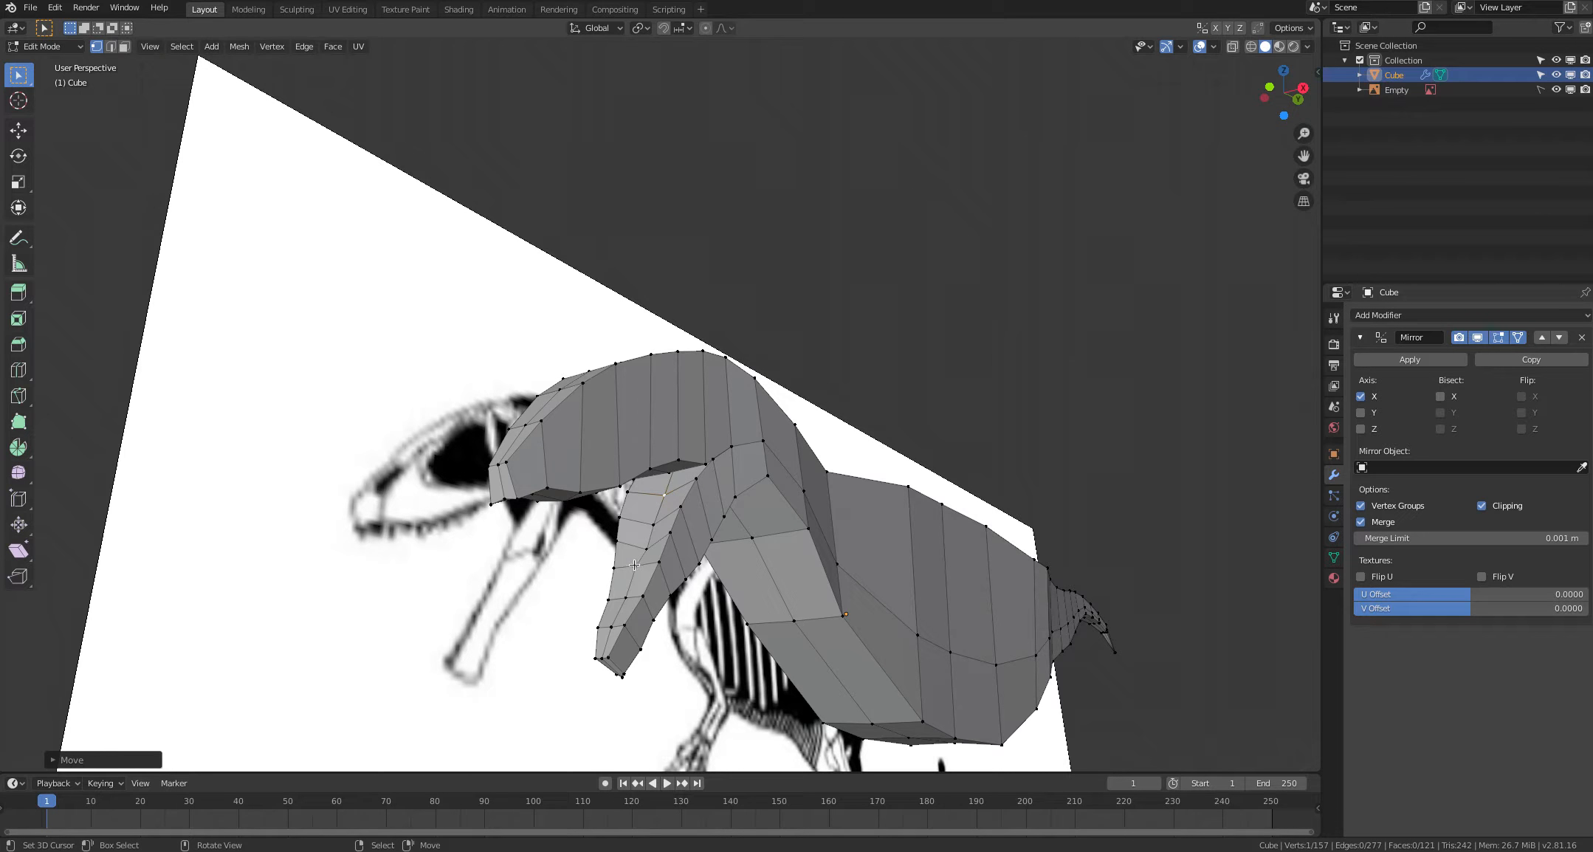
Step: Reposition the remaining vertices along the middle of the lower jaw's mouth-side surface, from the tip back toward the throat
{"action": "right_click_drag", "start_coordinate": [634, 566], "coordinate": [627, 606]}
{"action": "right_click_drag", "start_coordinate": [611, 625], "coordinate": [640, 579]}
{"action": "right_click", "coordinate": [628, 607]}
{"action": "right_click_drag", "start_coordinate": [646, 545], "coordinate": [647, 552]}
{"action": "right_click_drag", "start_coordinate": [654, 525], "coordinate": [667, 502]}
Step: Adjust vertices on the roof of the mouth under the upper jaw, undo the last change and clear the selection
{"action": "middle_click_drag", "start_coordinate": [667, 503], "coordinate": [668, 462]}
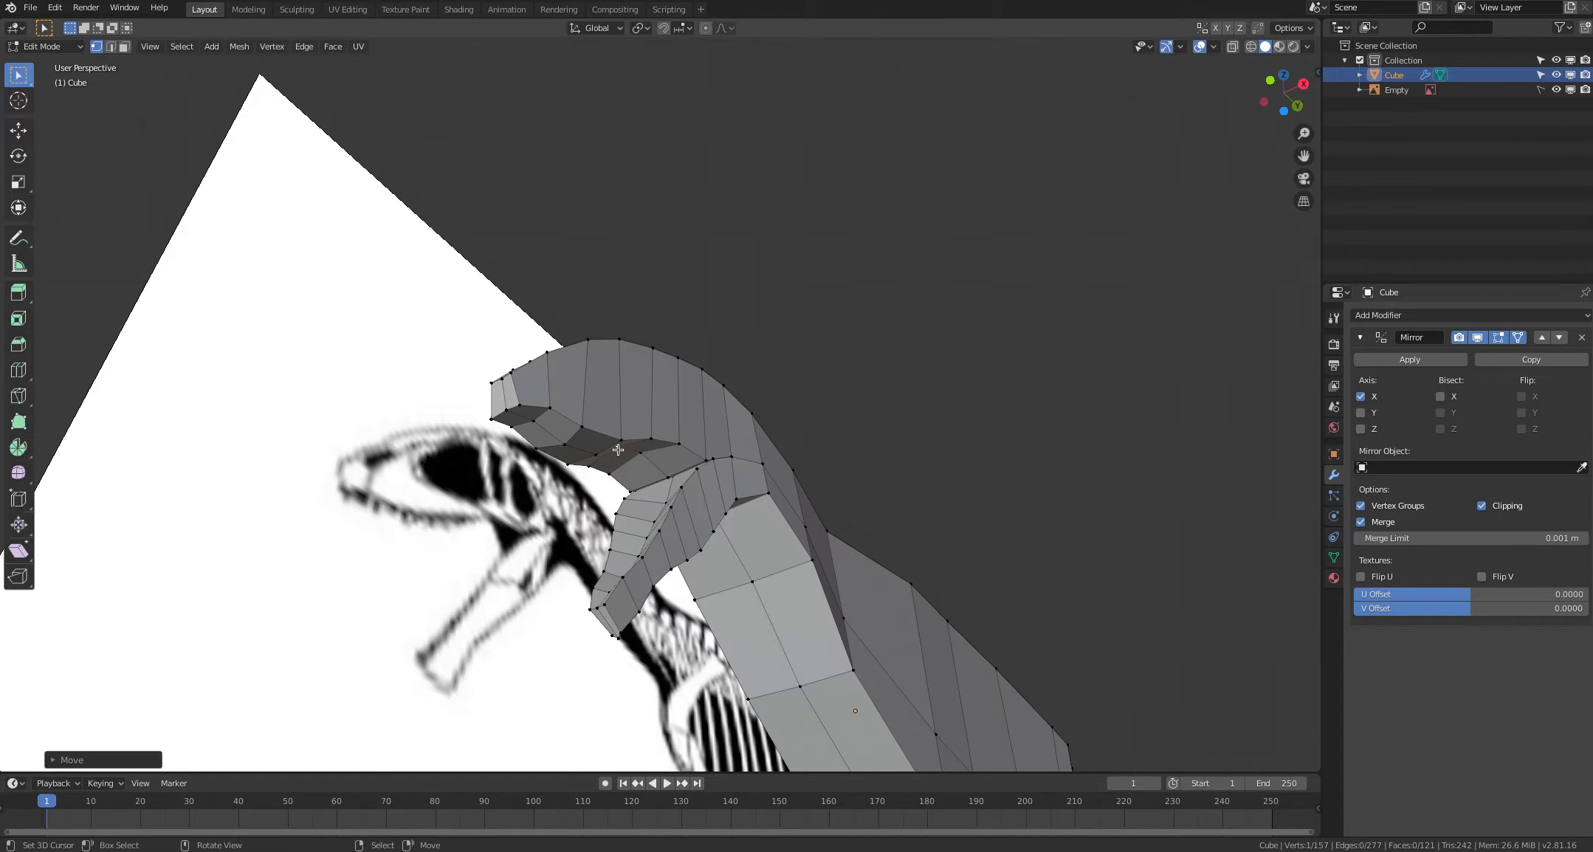
{"action": "mouse_move", "coordinate": [599, 454]}
{"action": "right_mouse_down"}
{"action": "mouse_move", "coordinate": [533, 418]}
{"action": "mouse_move", "coordinate": [590, 443]}
{"action": "right_mouse_up"}
{"action": "right_click_drag", "start_coordinate": [618, 451], "coordinate": [533, 423]}
{"action": "key", "text": "ctrl+z"}
{"action": "key", "text": "alt+a"}
{"action": "key", "text": "alt+a"}
Step: Nudge the lower jaw's mouth-side vertex beside the upper jaw's lower edge about 0.02 m, mainly downward
{"action": "middle_click_drag", "start_coordinate": [461, 537], "coordinate": [615, 545]}
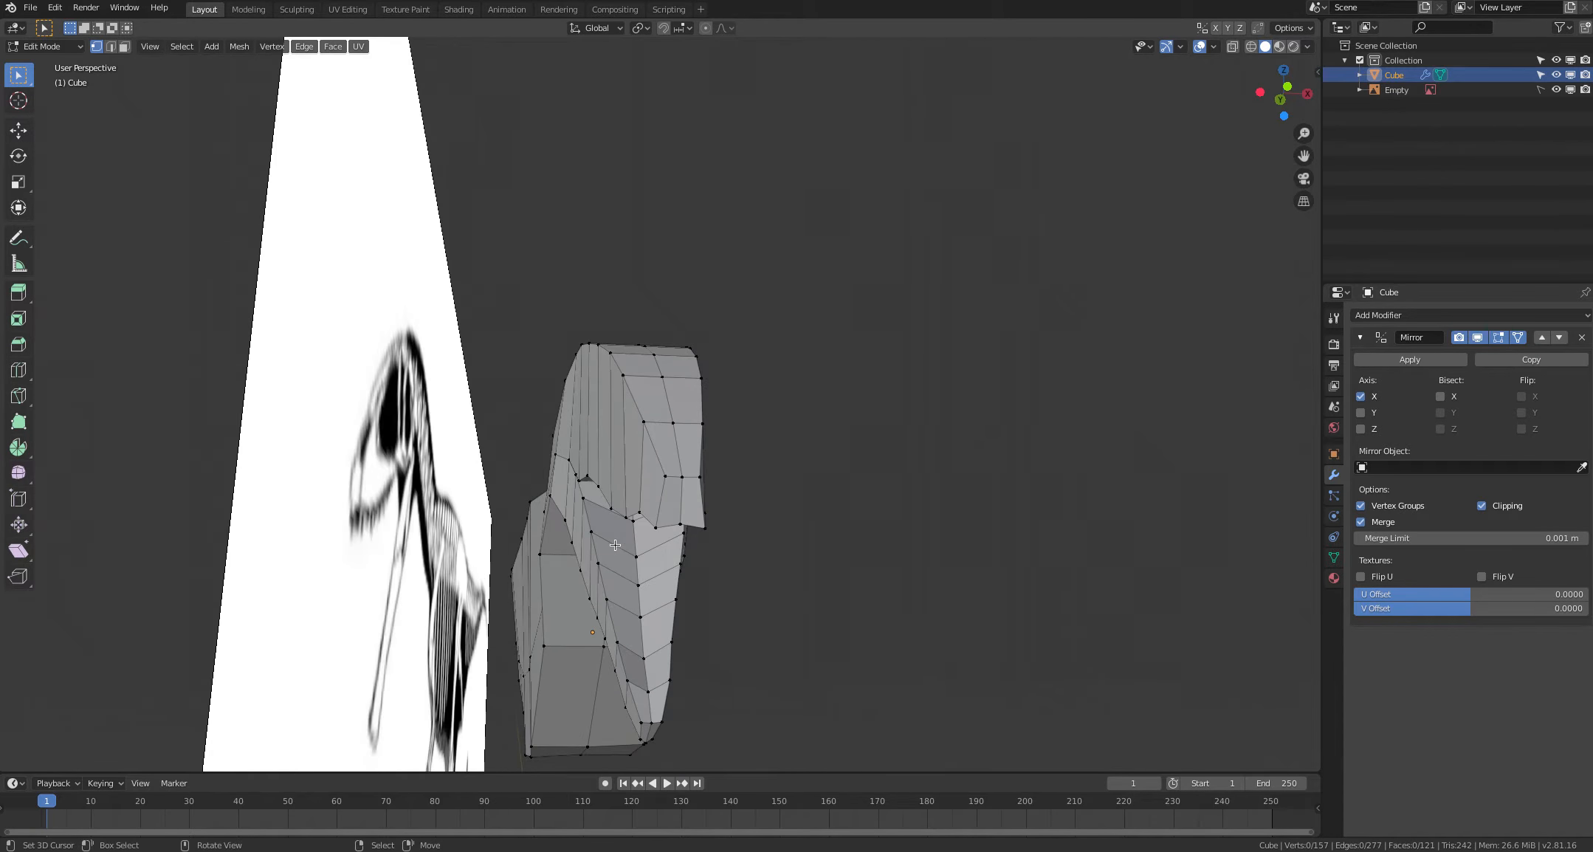
{"action": "key", "text": "alt+a"}
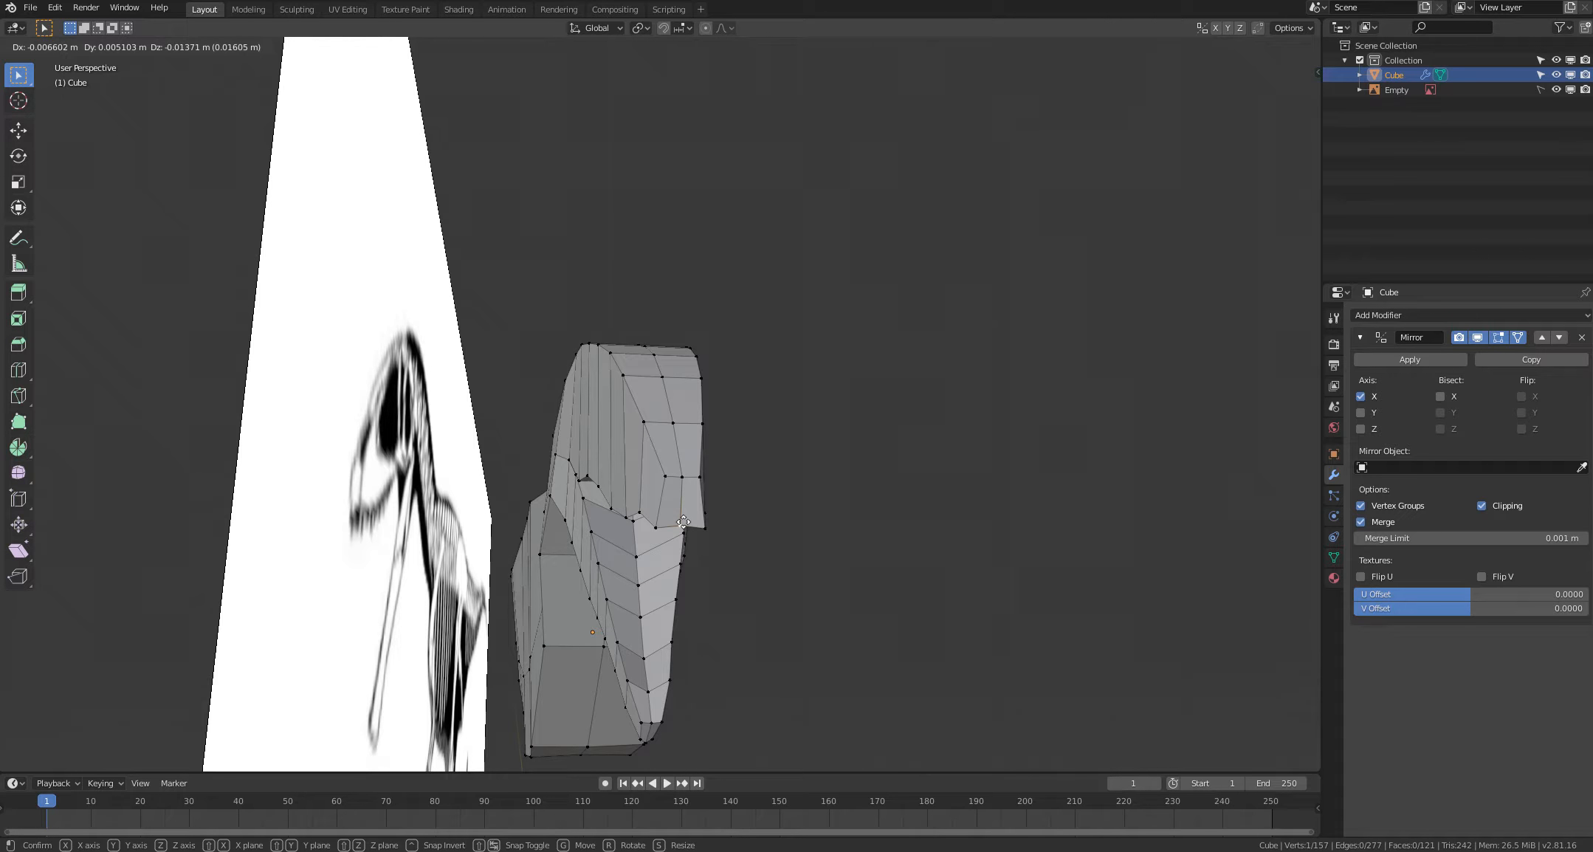
{"action": "middle_click_drag", "start_coordinate": [789, 533], "coordinate": [615, 549]}
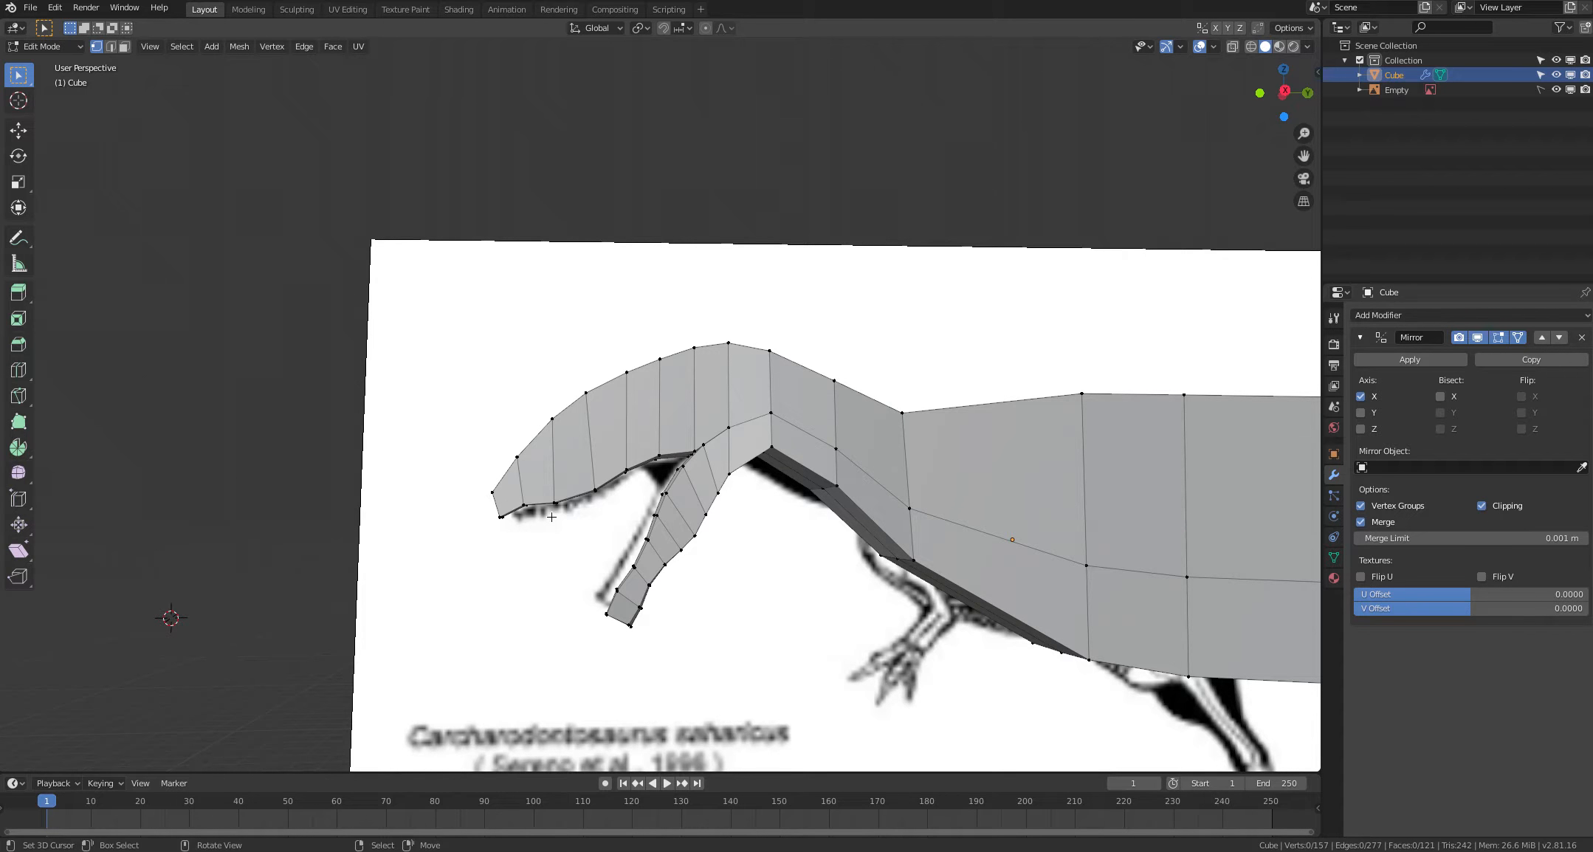
Step: Move the vertex midway along the lower jaw's upper edge about 0.07 m forward and deselect it
{"action": "key", "text": "alt+z"}
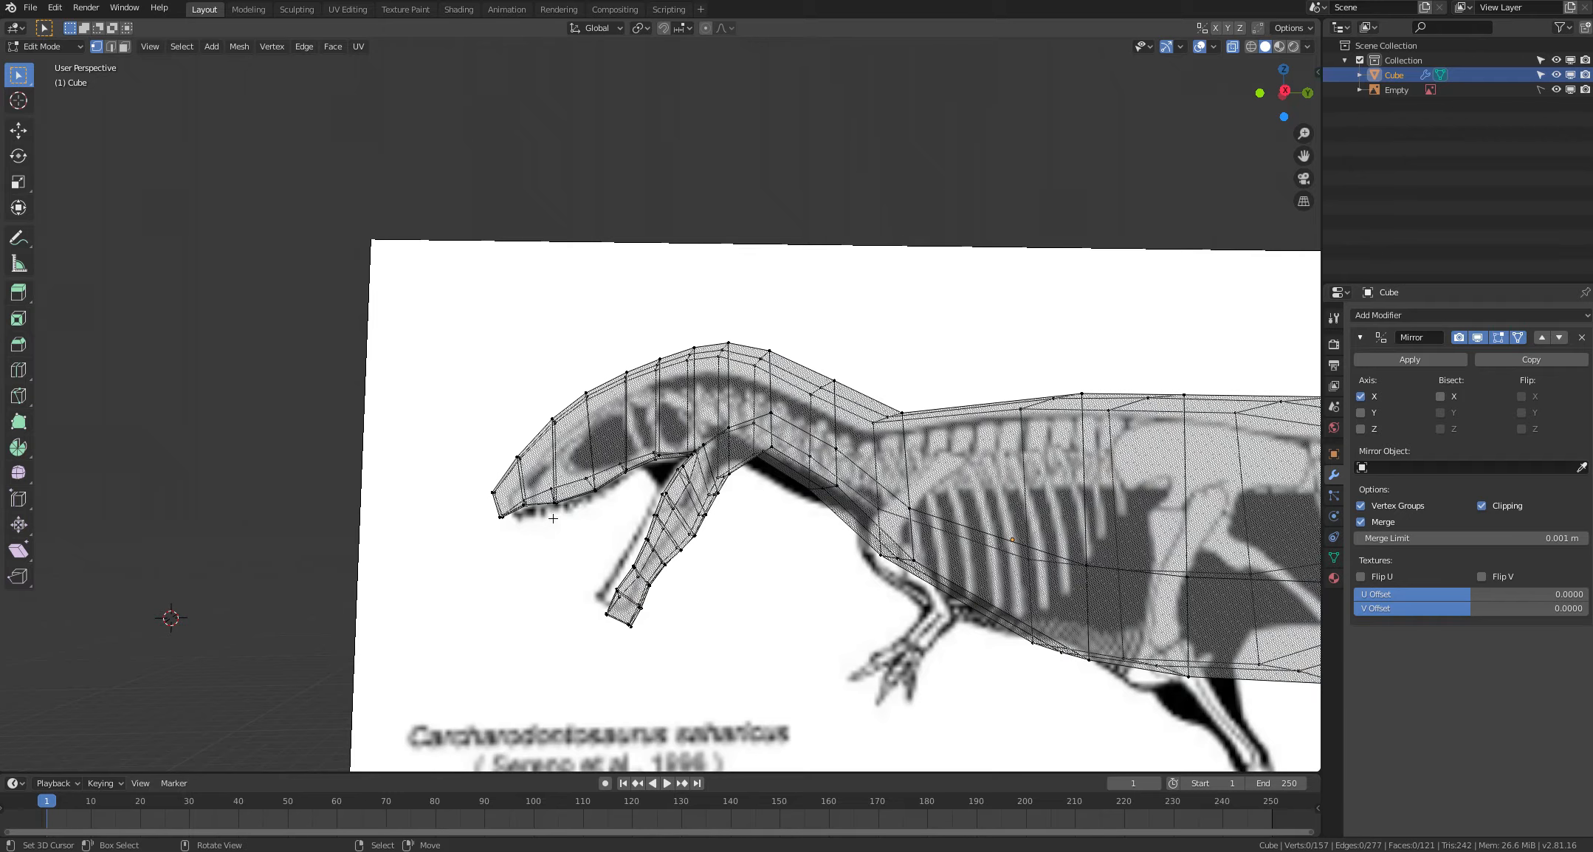
{"action": "key", "text": "alt+z"}
{"action": "left_click", "coordinate": [647, 541]}
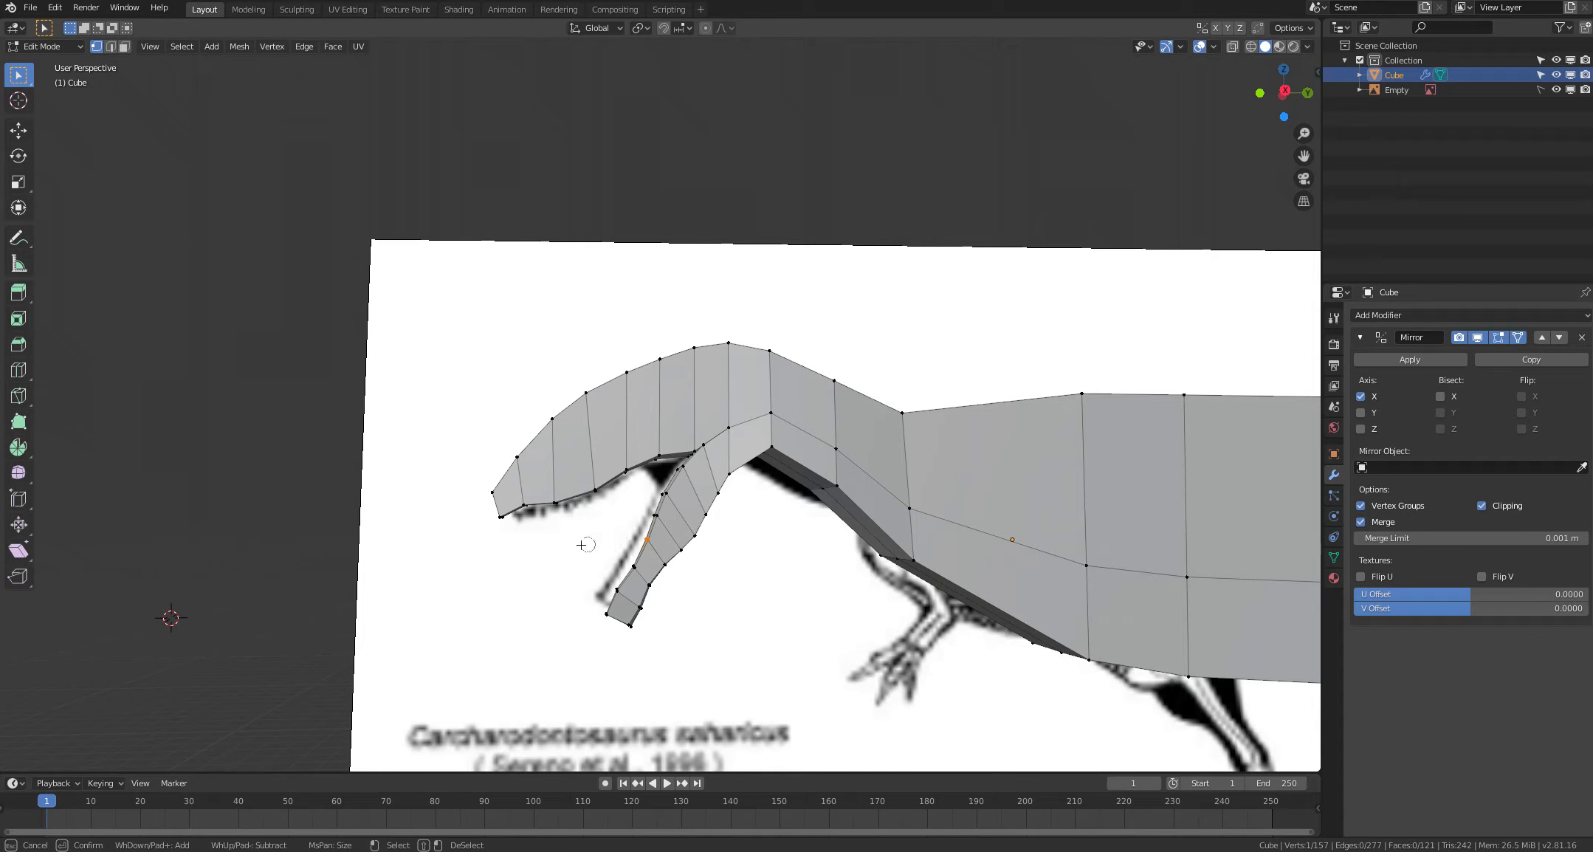
{"action": "key", "text": "g"}
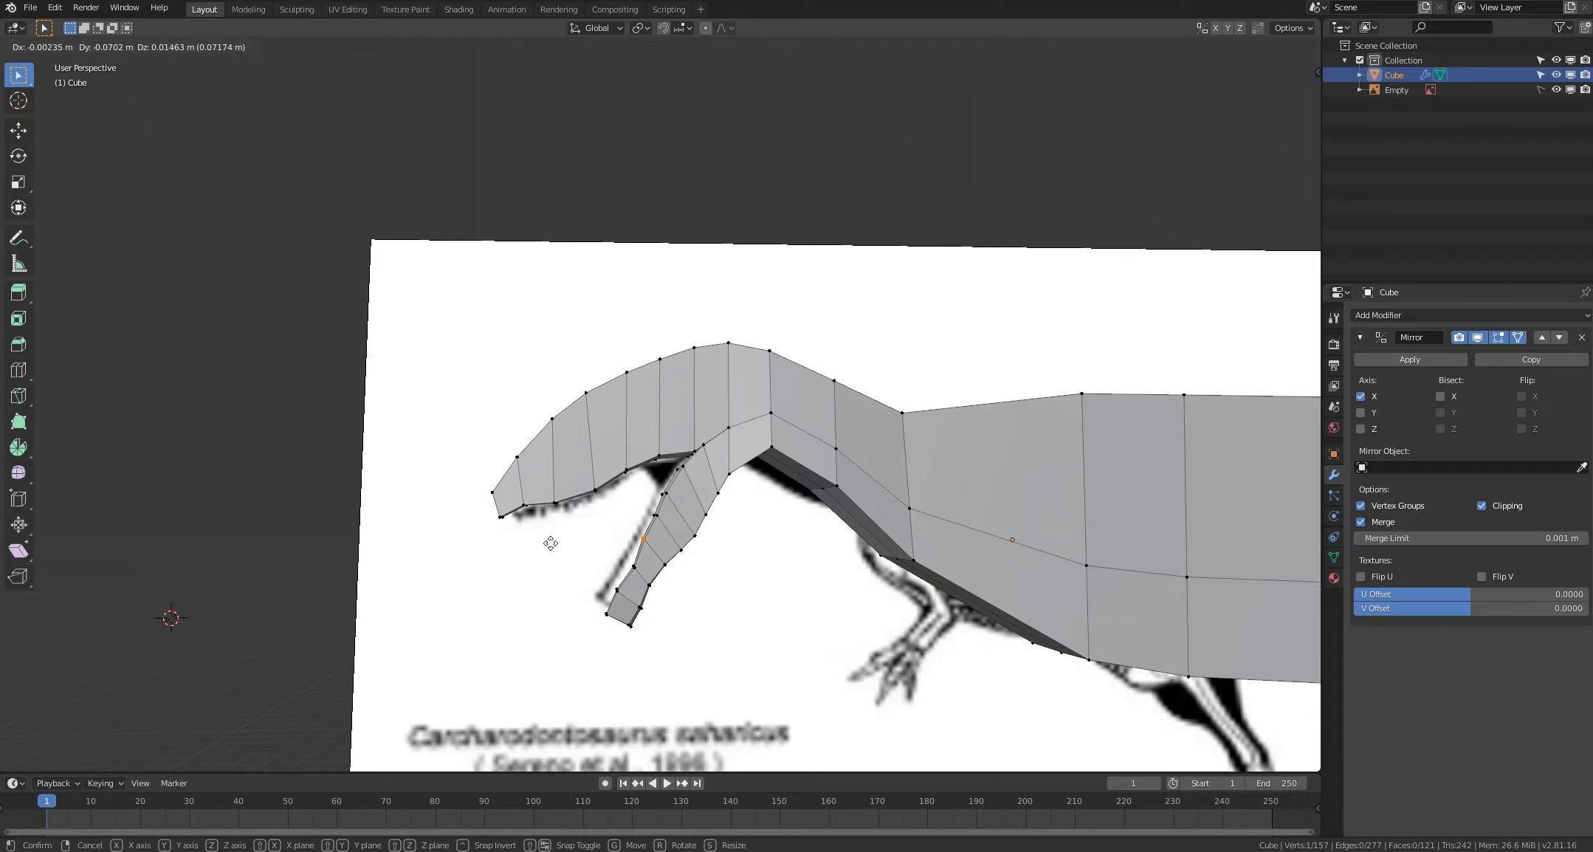
{"action": "left_click", "coordinate": [553, 545]}
{"action": "left_click", "coordinate": [577, 564]}
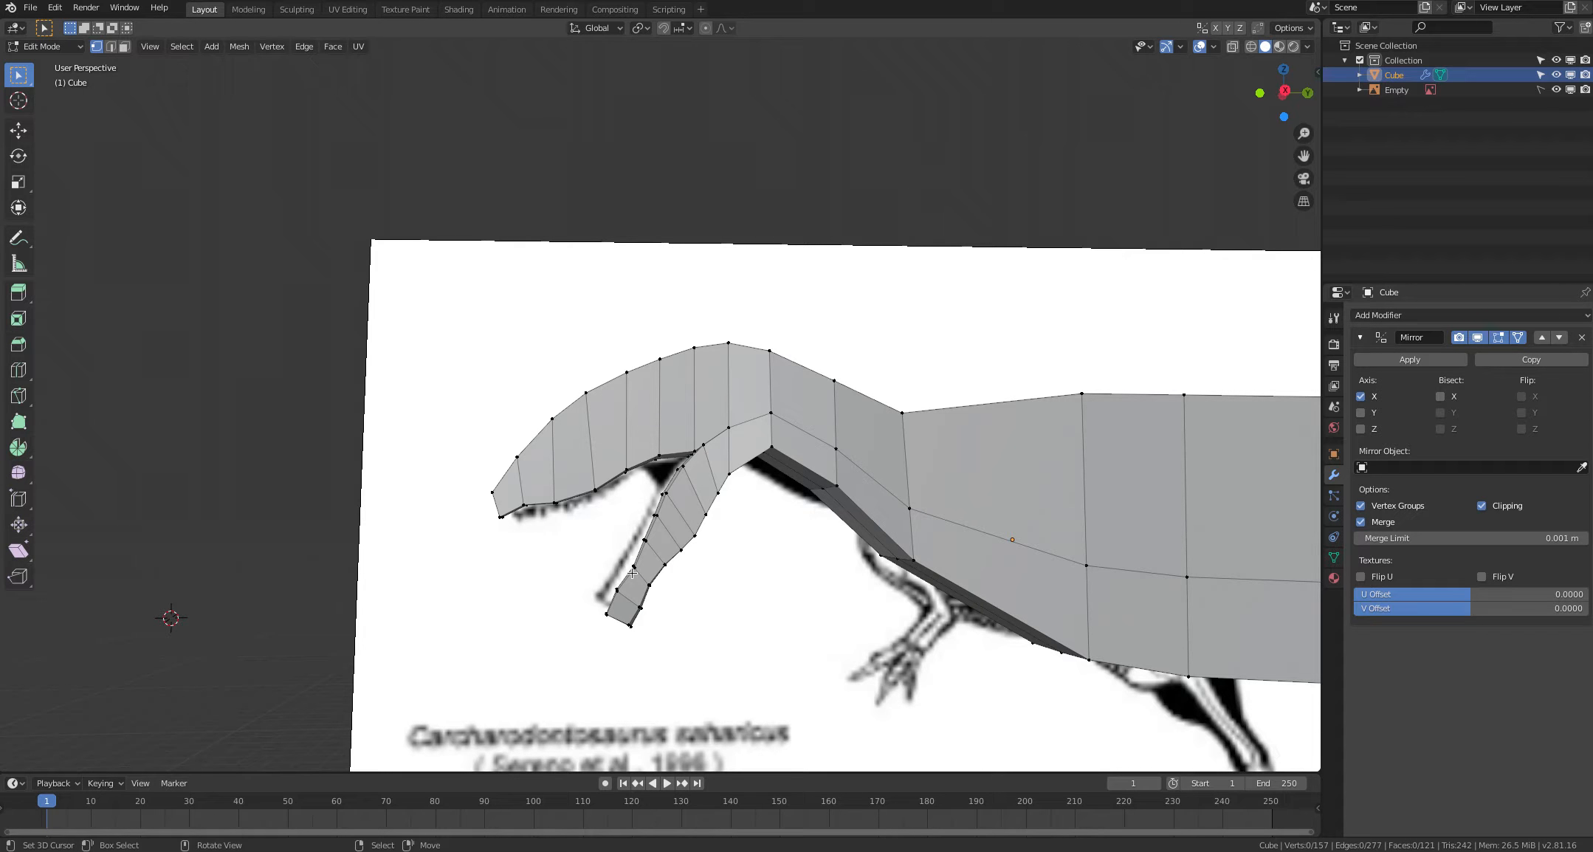
Step: Move the next upper-edge vertex toward the lower jaw's tip about 0.01 m forward and deselect it
{"action": "key", "text": "c"}
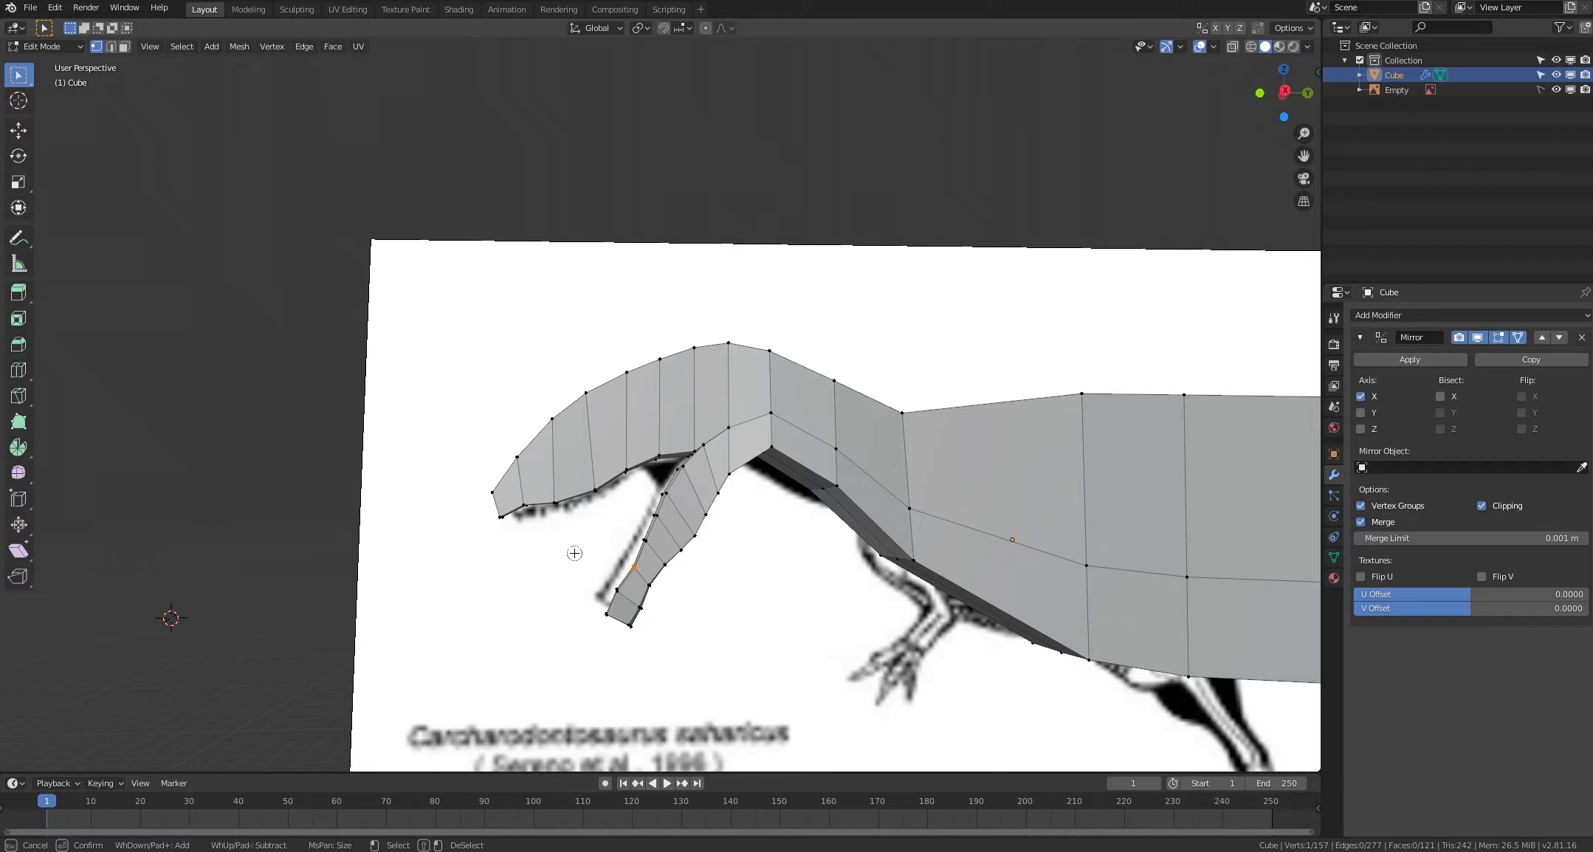
{"action": "key", "text": "Escape"}
{"action": "key", "text": "g"}
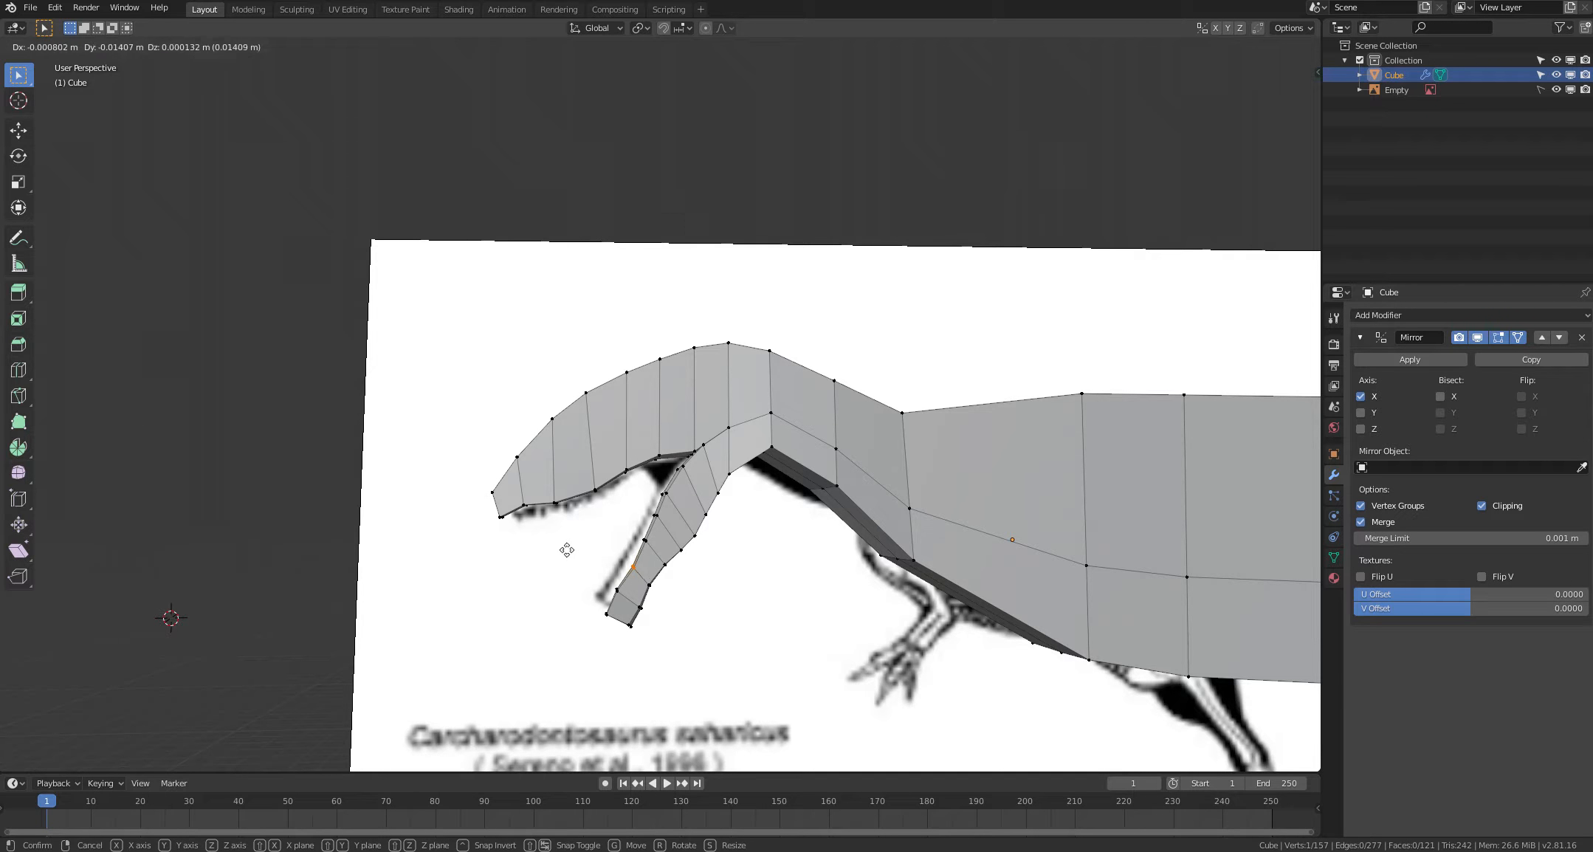
{"action": "left_click", "coordinate": [565, 549]}
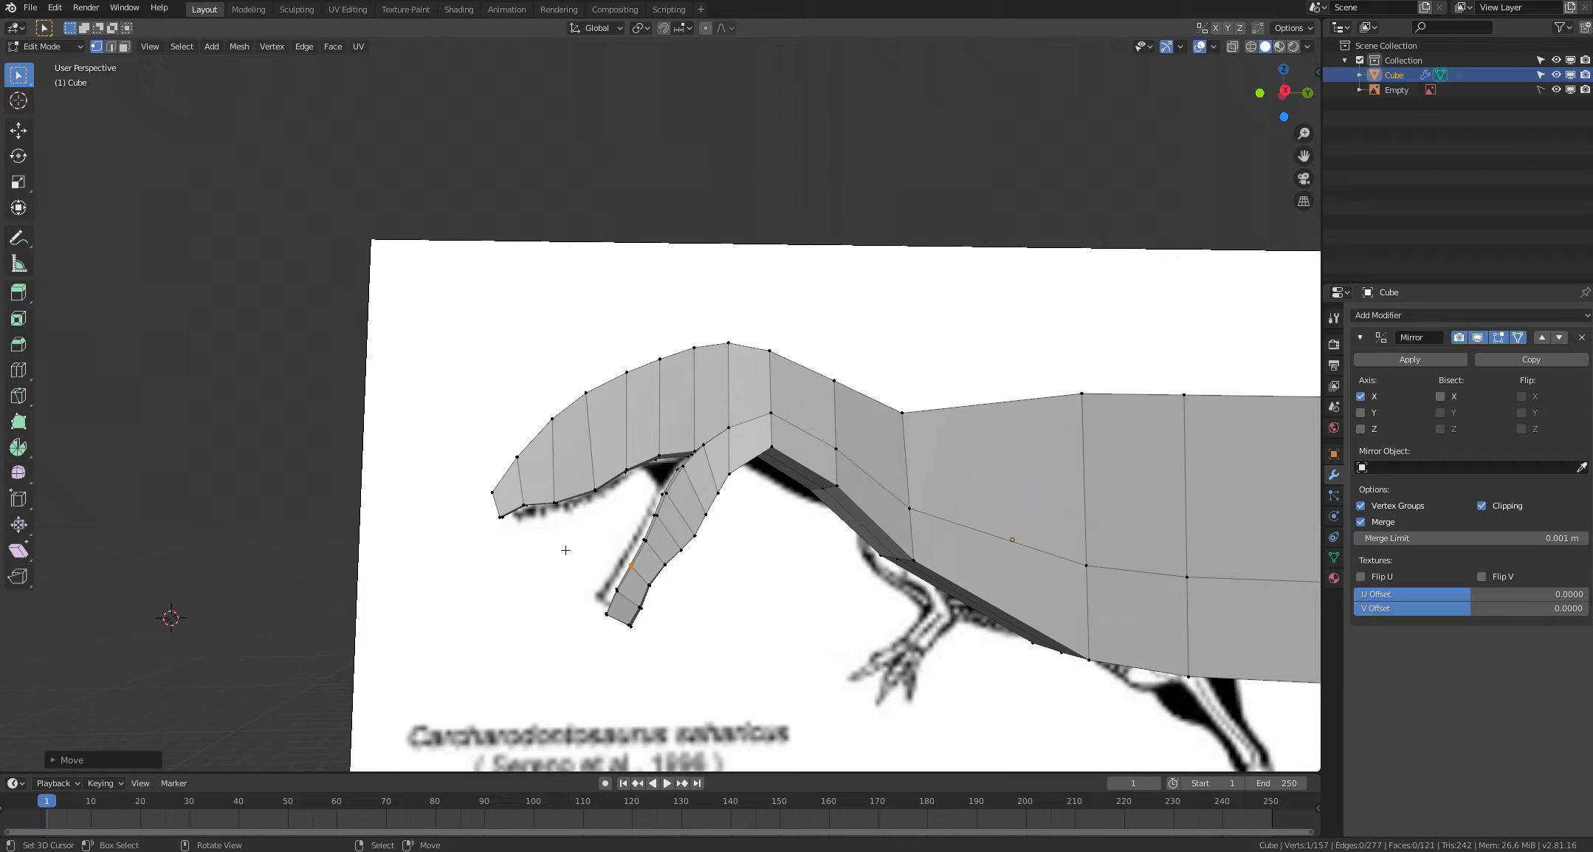
{"action": "left_click", "coordinate": [565, 549]}
Step: Nudge the vertex midway along the lower jaw's upper edge about 0.01 m downward and deselect it
{"action": "key", "text": "c"}
{"action": "left_click", "coordinate": [648, 543]}
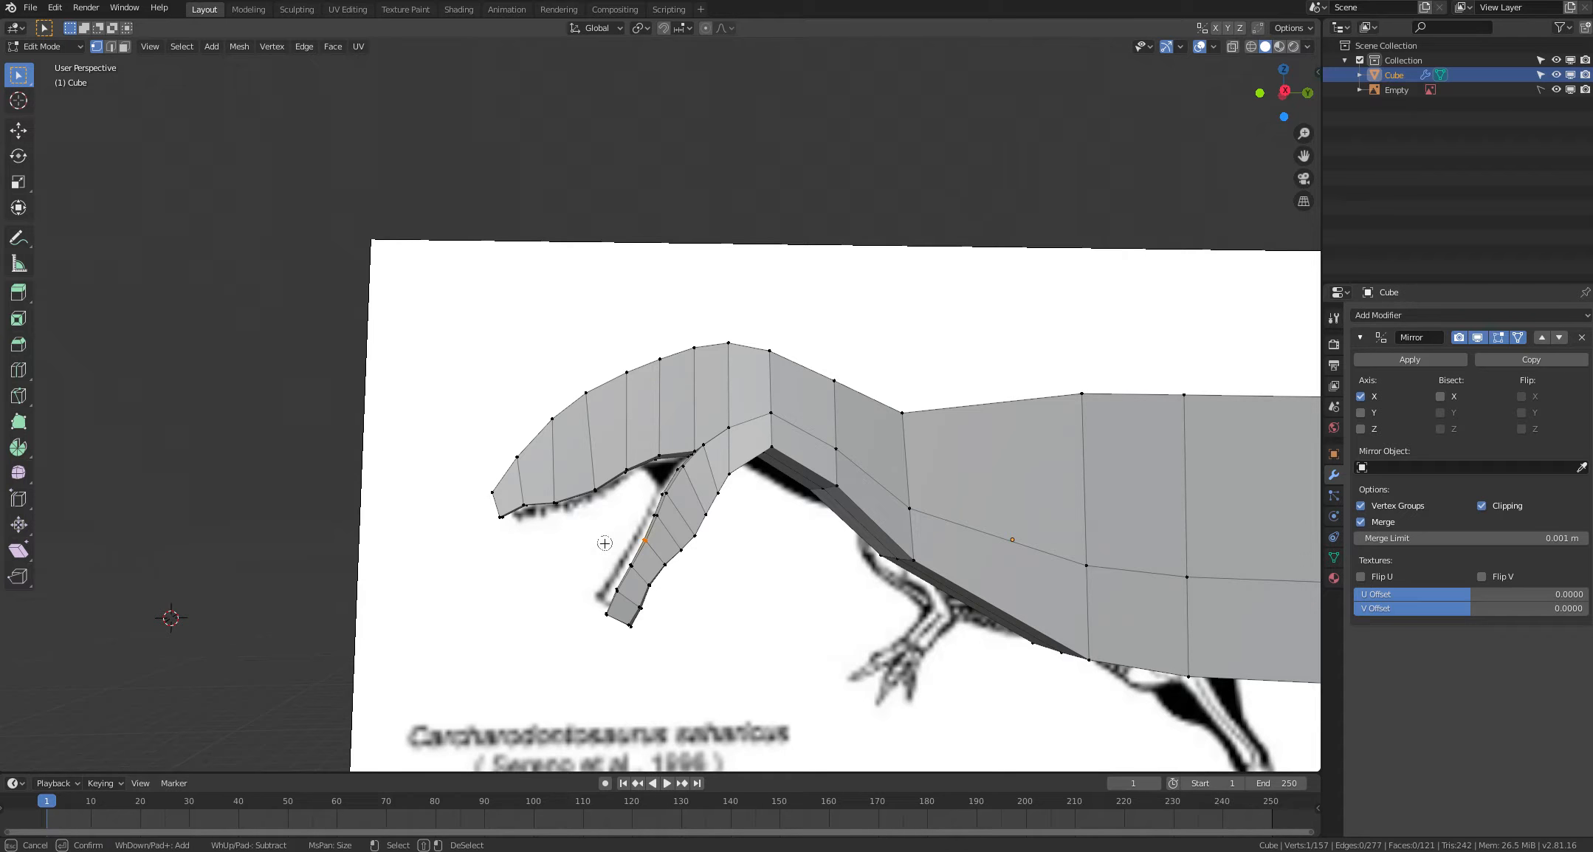
{"action": "key", "text": "Escape"}
{"action": "key", "text": "g"}
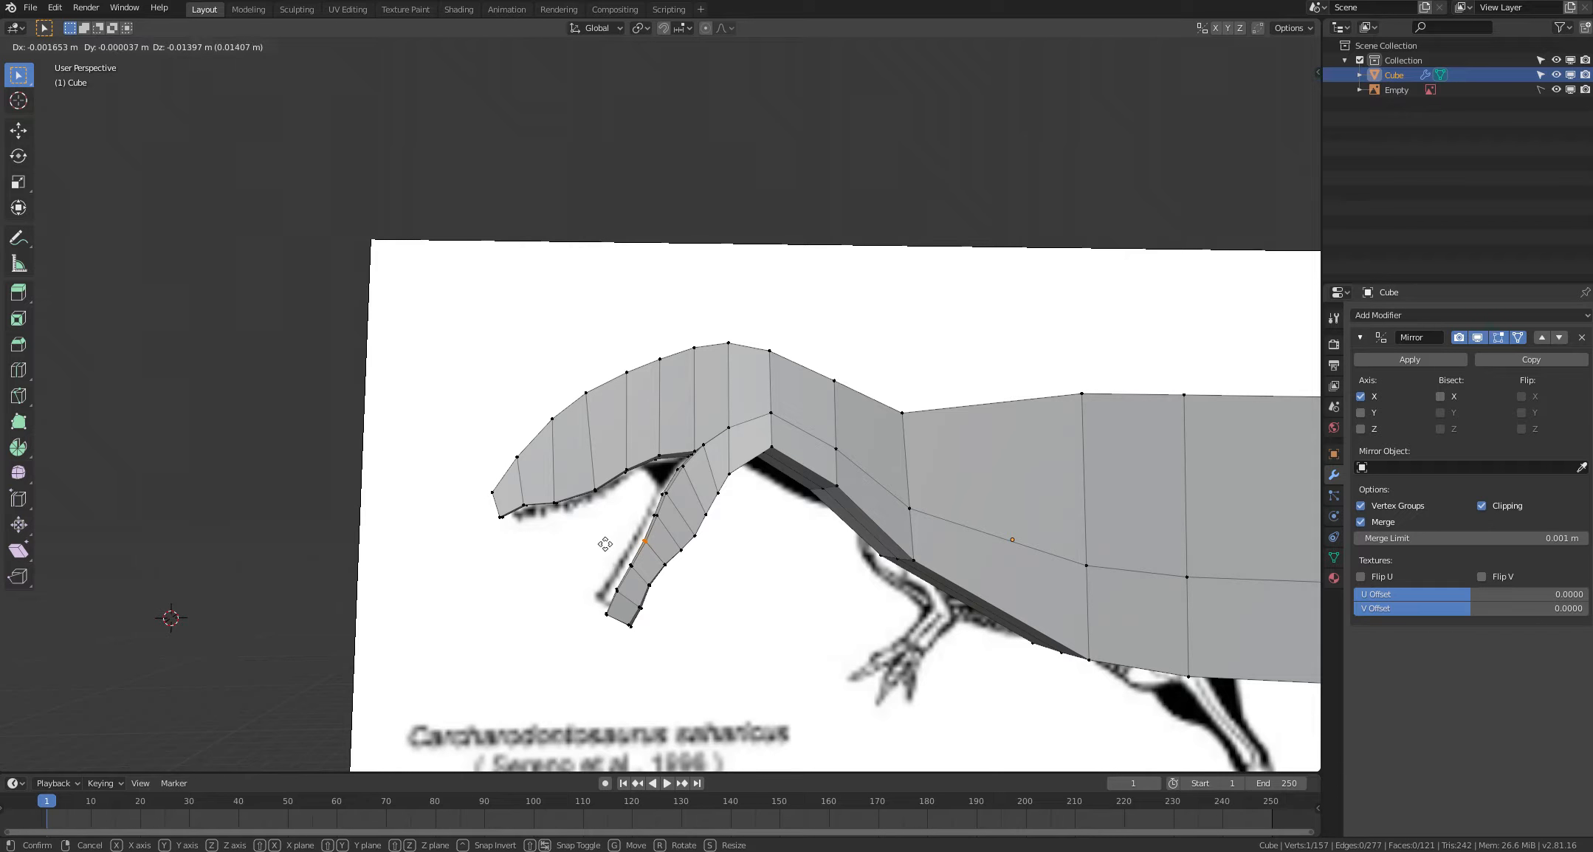
{"action": "left_click", "coordinate": [604, 544]}
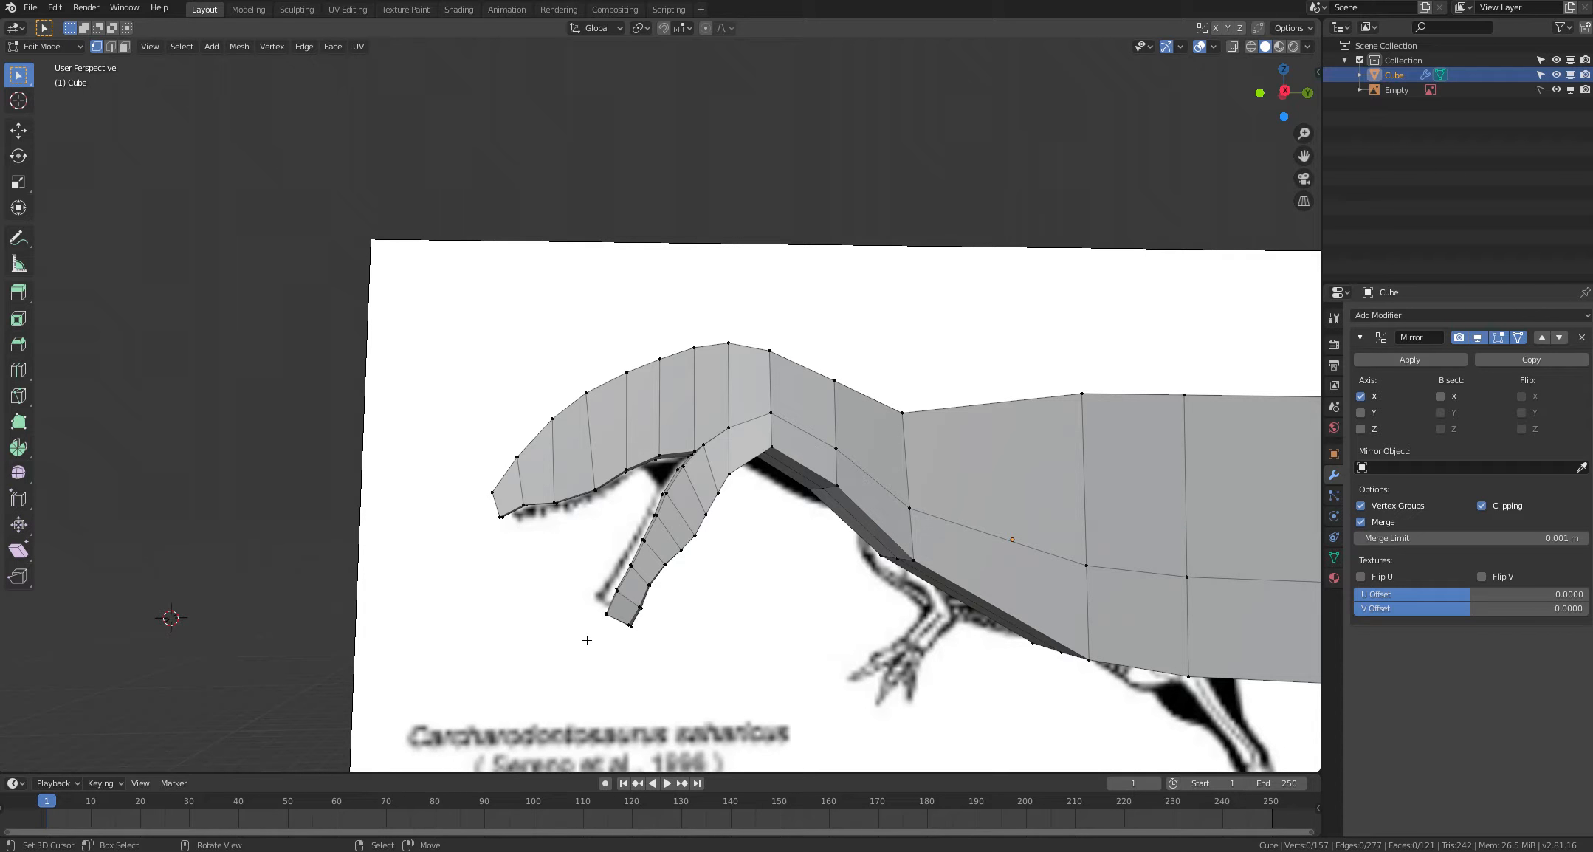
Step: Nudge the two vertices at the upper corner of the lower jaw's tip and clear the selection
{"action": "key", "text": "c"}
{"action": "left_click", "coordinate": [604, 612]}
{"action": "key", "text": "Escape"}
{"action": "key", "text": "g"}
{"action": "left_click", "coordinate": [559, 618]}
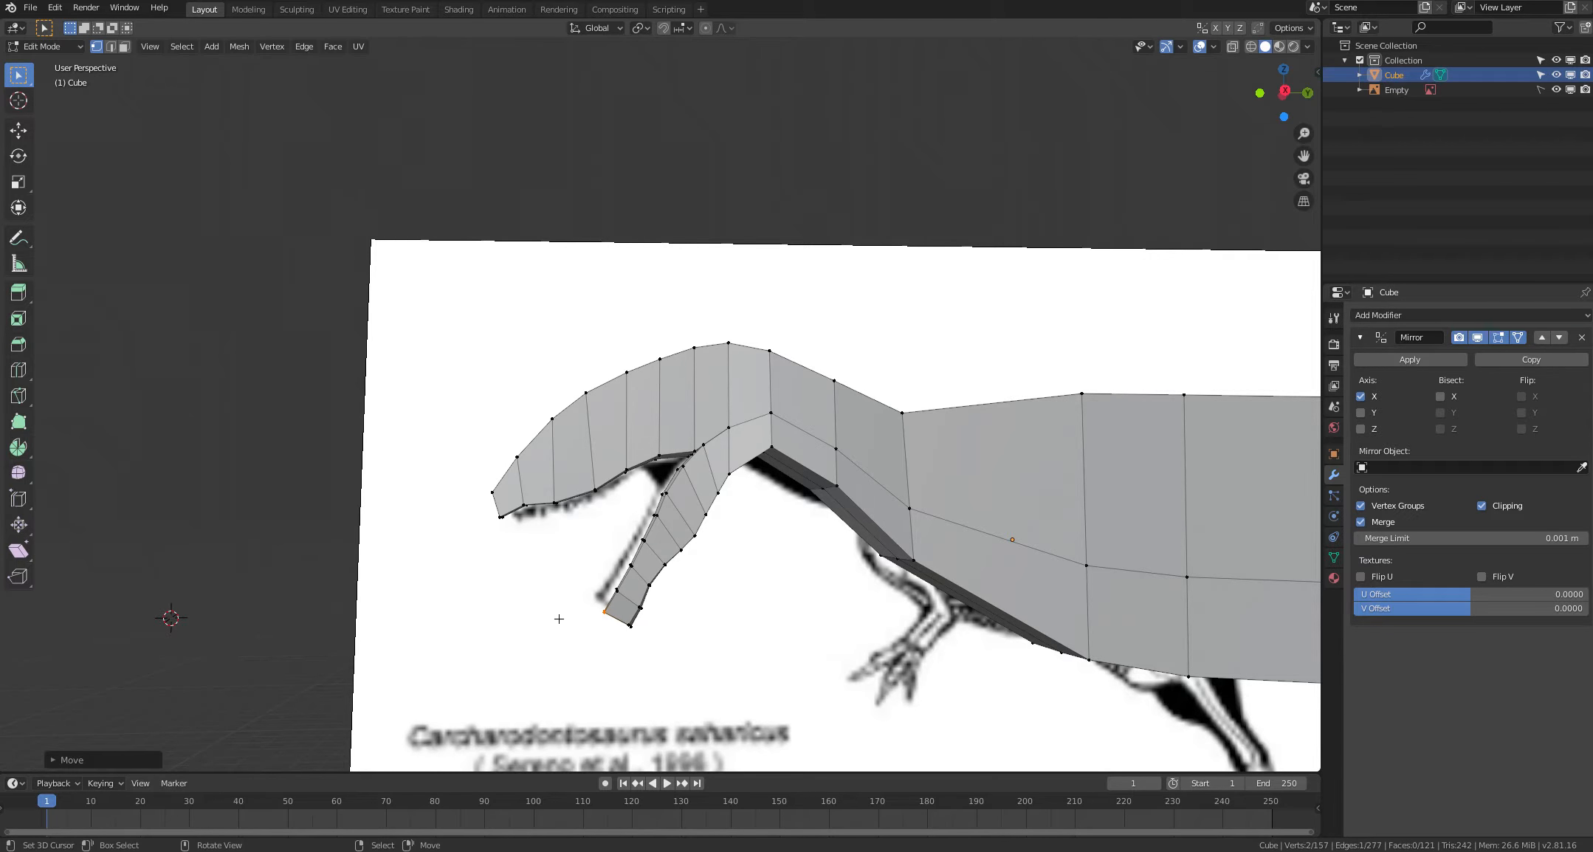
{"action": "key", "text": "alt+a"}
Step: Turn on X-ray display and move a mouth-roof vertex near the snout about 0.17 m upward and forward
{"action": "mouse_move", "coordinate": [558, 630]}
{"action": "middle_mouse_down"}
{"action": "mouse_move", "coordinate": [672, 624]}
{"action": "mouse_move", "coordinate": [538, 639]}
{"action": "mouse_move", "coordinate": [533, 617]}
{"action": "middle_mouse_up"}
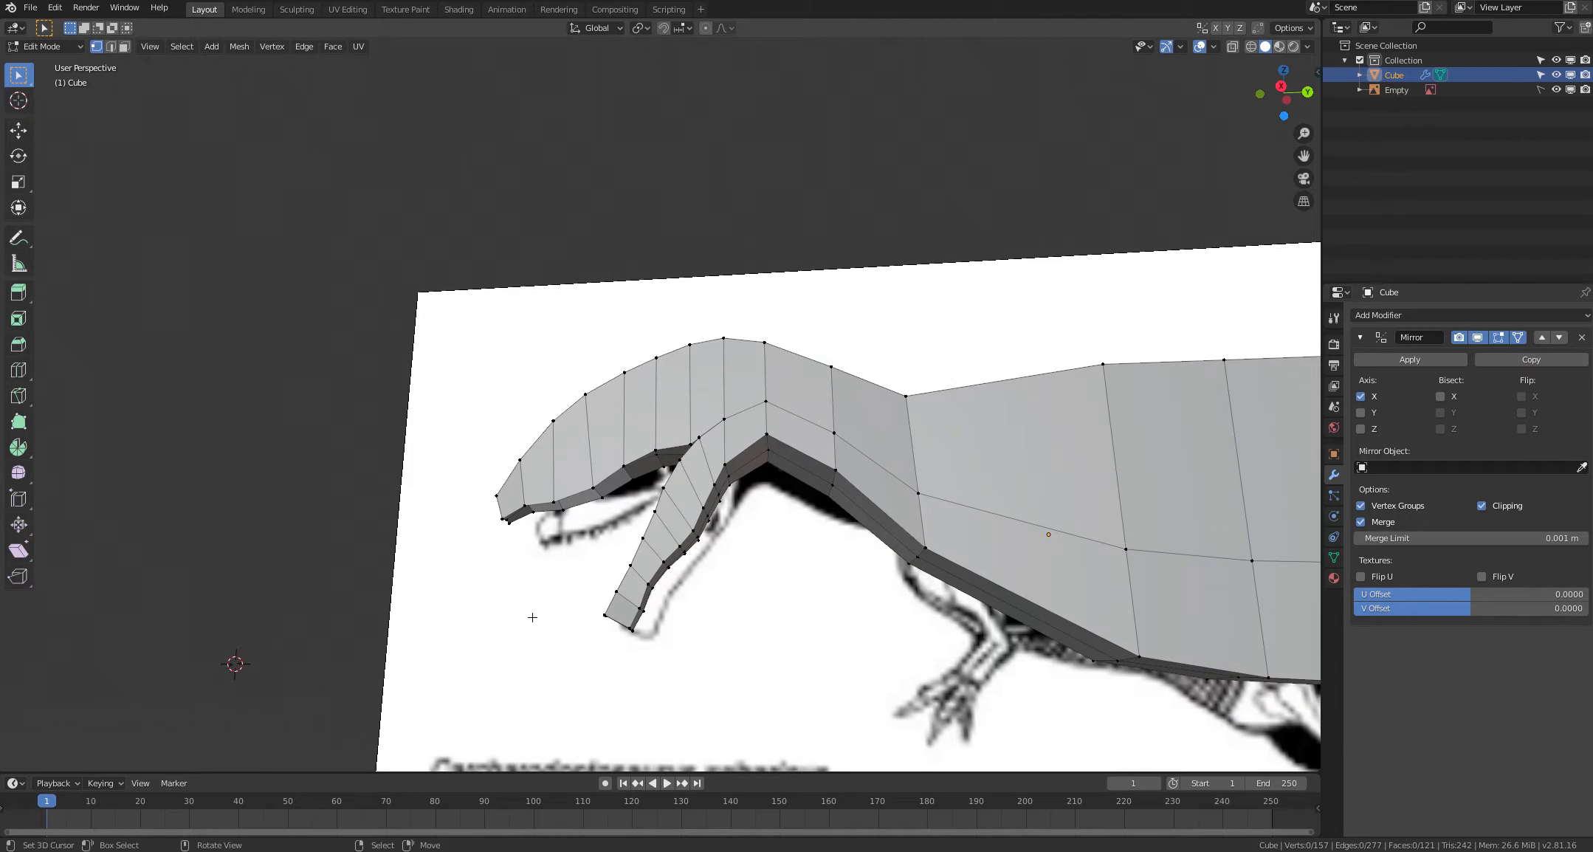
{"action": "right_click_drag", "start_coordinate": [766, 452], "coordinate": [835, 498]}
{"action": "key", "text": "alt+a"}
{"action": "mouse_move", "coordinate": [741, 512]}
{"action": "middle_mouse_down"}
{"action": "mouse_move", "coordinate": [743, 544]}
{"action": "mouse_move", "coordinate": [806, 550]}
{"action": "mouse_move", "coordinate": [760, 535]}
{"action": "middle_mouse_up"}
{"action": "key", "text": "alt+z"}
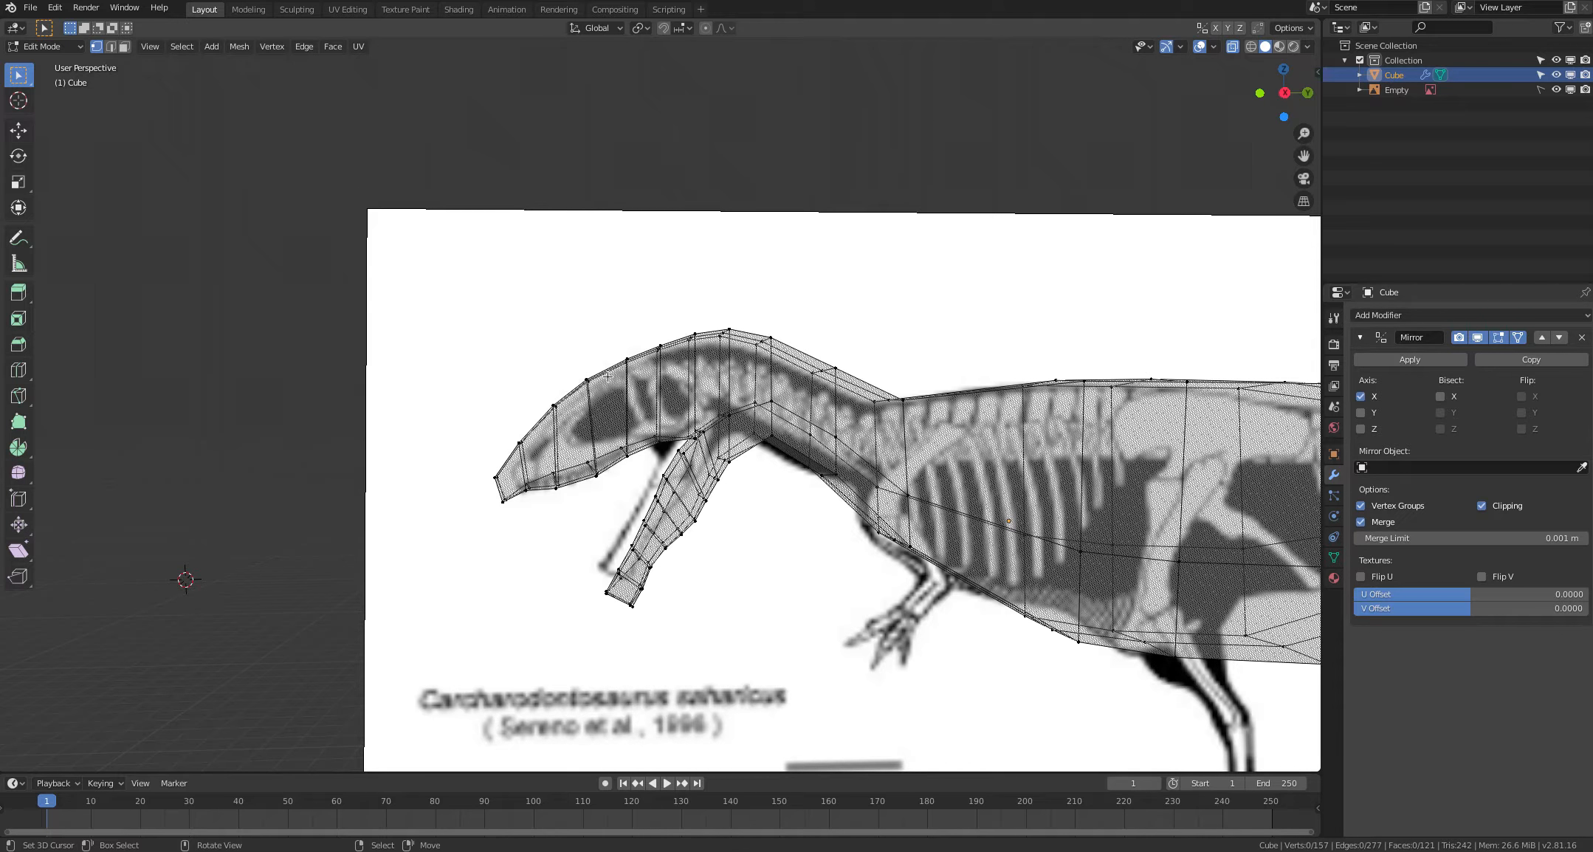
{"action": "middle_click_drag", "start_coordinate": [607, 376], "coordinate": [603, 378]}
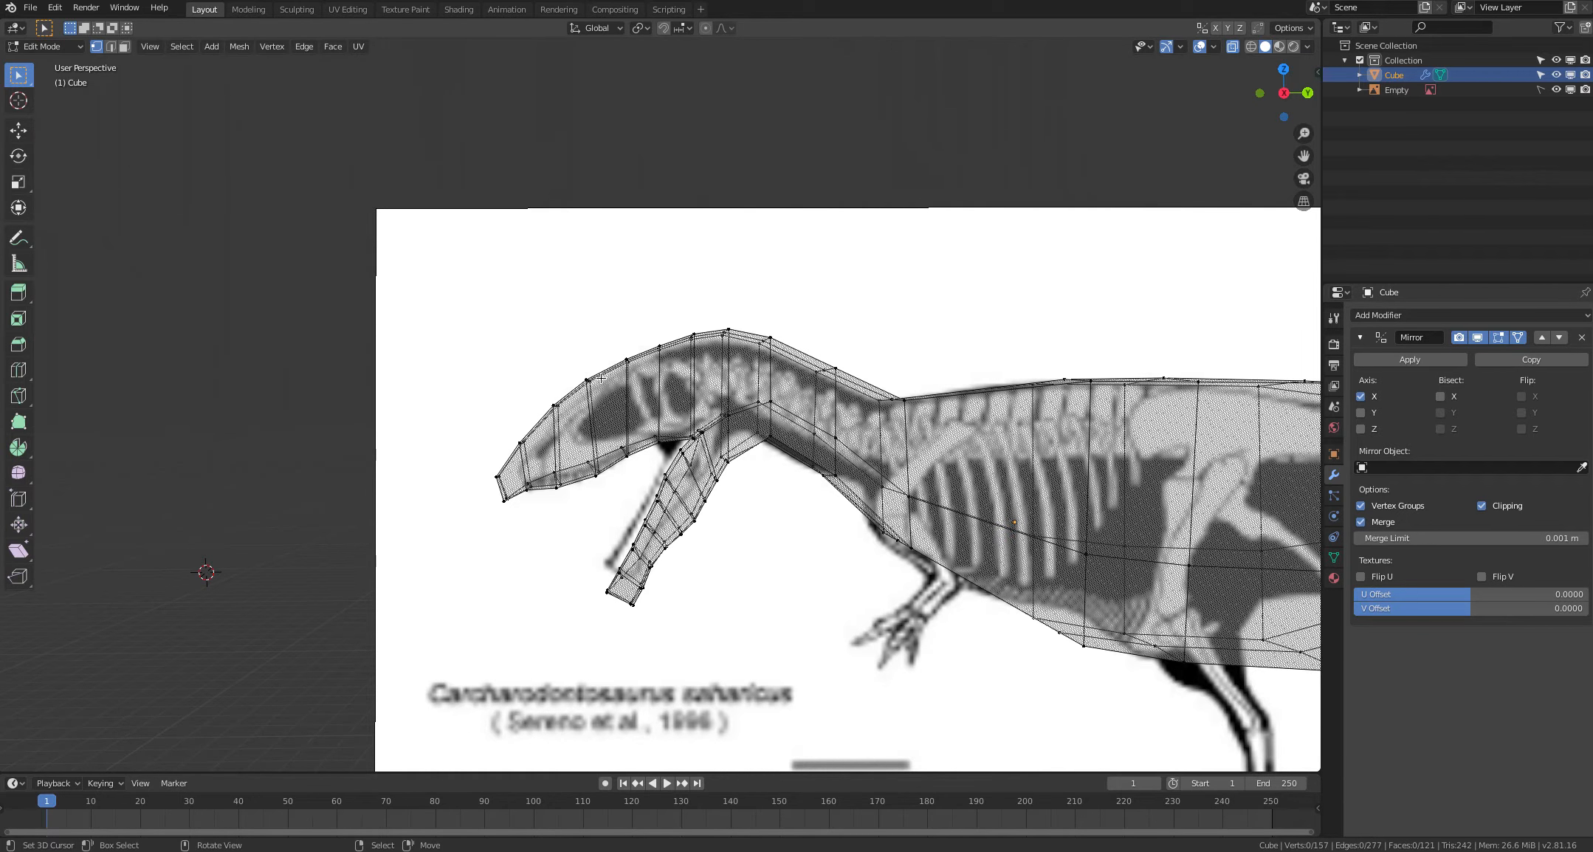
{"action": "middle_click_drag", "start_coordinate": [602, 378], "coordinate": [609, 358], "text": "shift"}
{"action": "left_click", "coordinate": [562, 445]}
{"action": "key", "text": "g"}
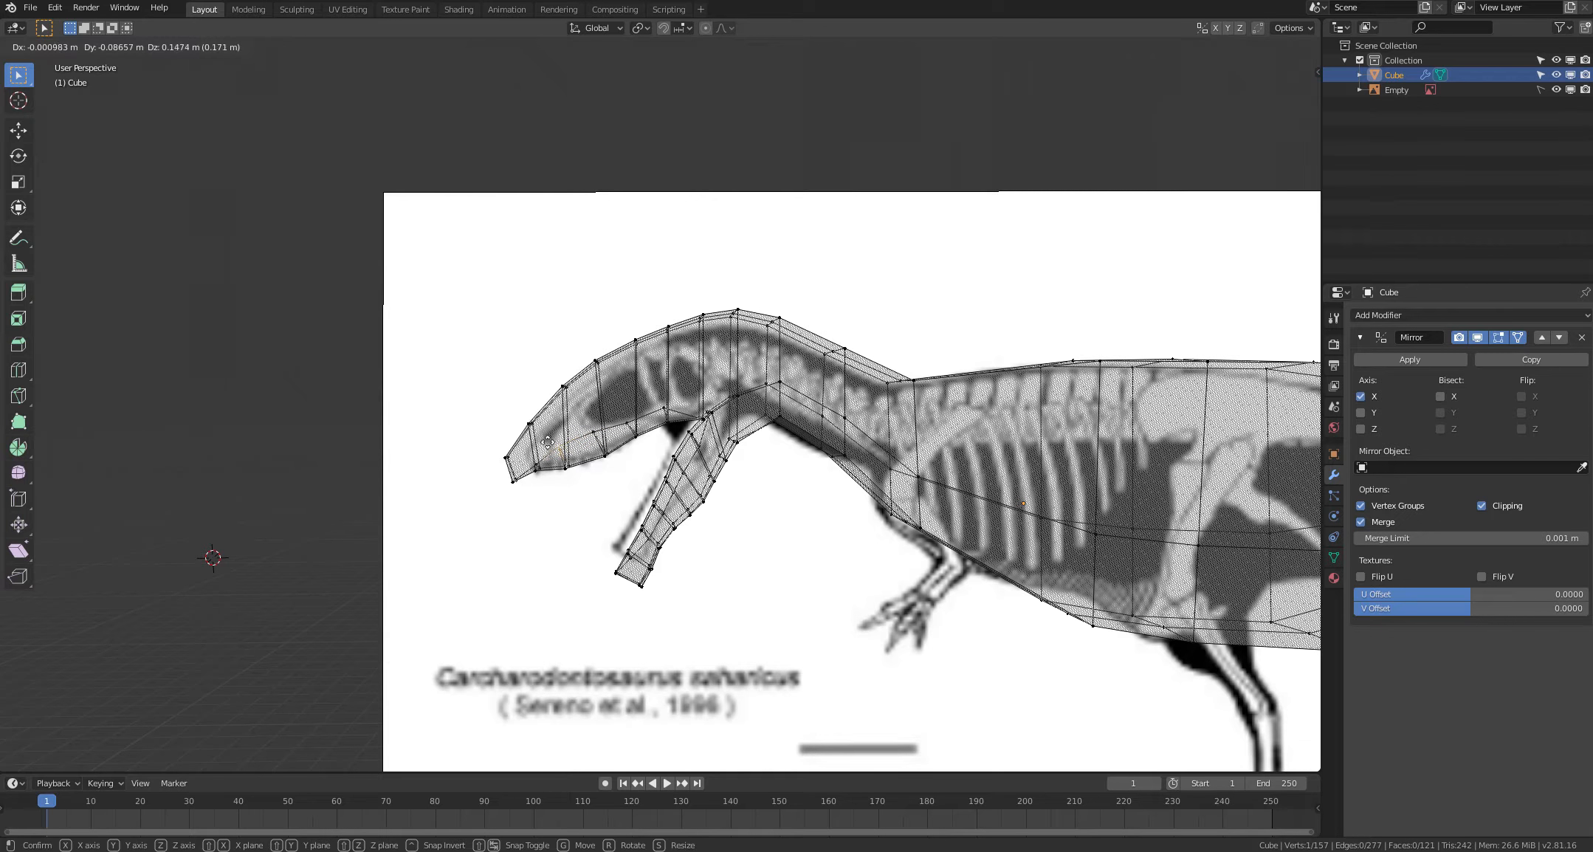
{"action": "left_click", "coordinate": [541, 465]}
Step: Reposition the mouth-roof vertex closest to the snout tip, and move one farther back about 0.09 m forward and upward
{"action": "left_click", "coordinate": [540, 466]}
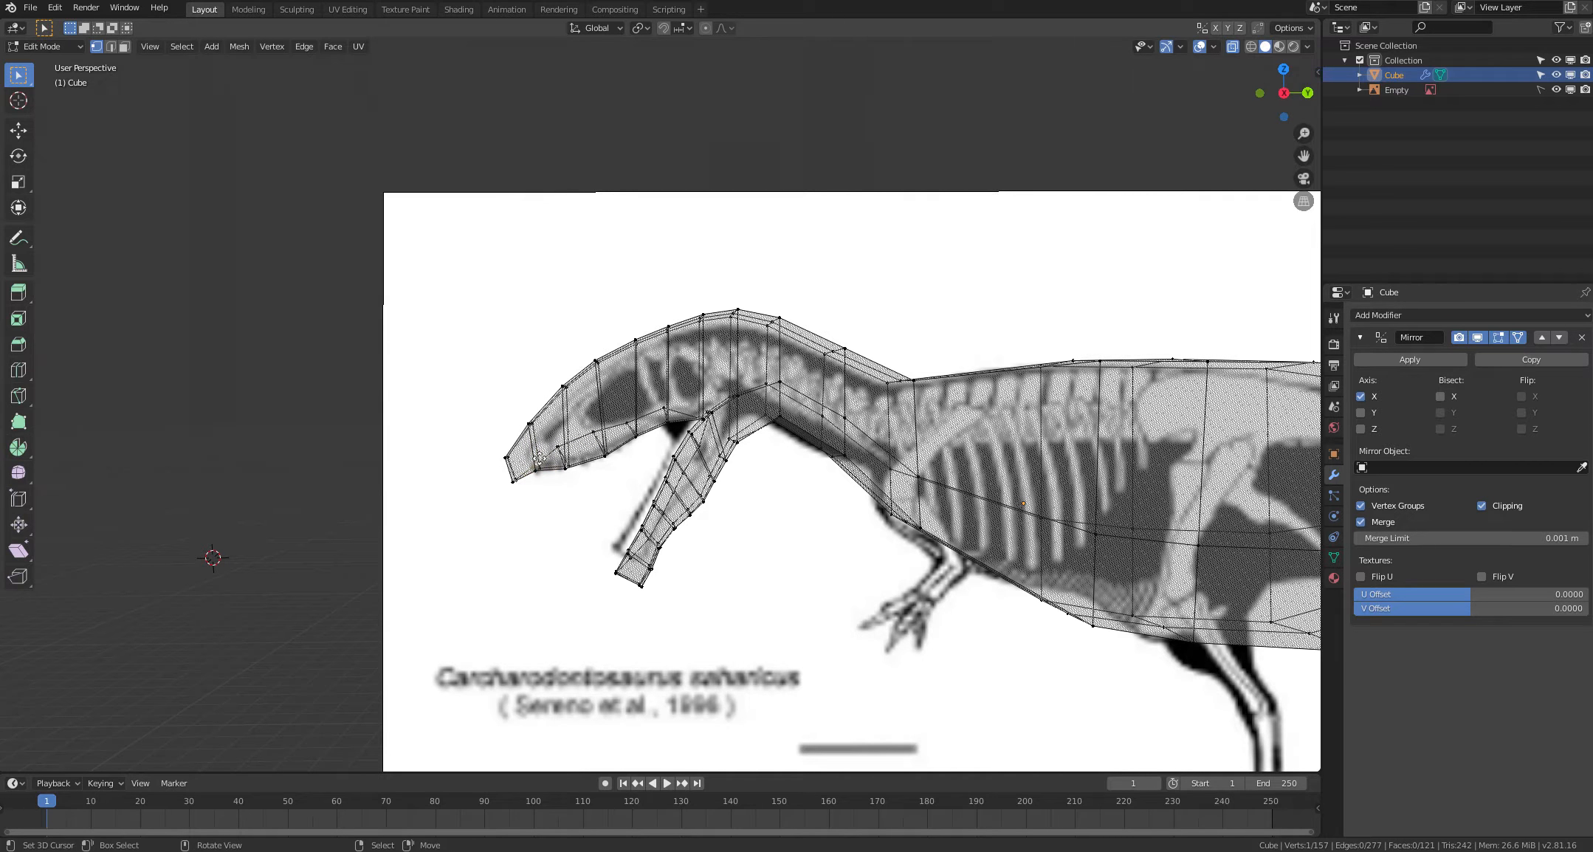
{"action": "key", "text": "g"}
{"action": "left_click", "coordinate": [533, 464]}
{"action": "left_click", "coordinate": [660, 420]}
{"action": "key", "text": "g"}
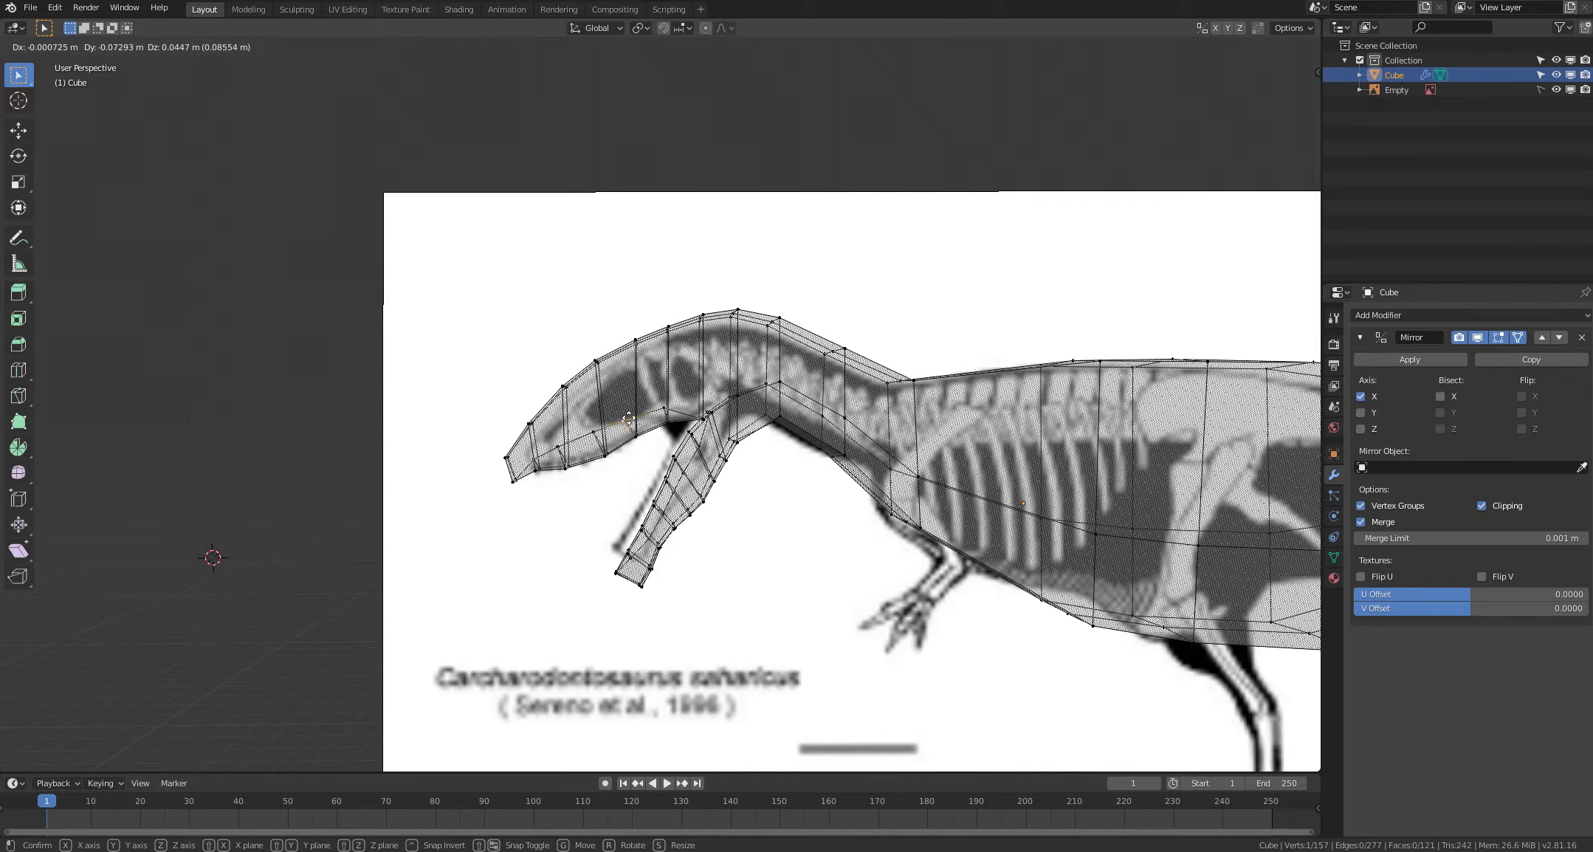
{"action": "left_click", "coordinate": [651, 421]}
{"action": "middle_click_drag", "start_coordinate": [681, 462], "coordinate": [673, 466]}
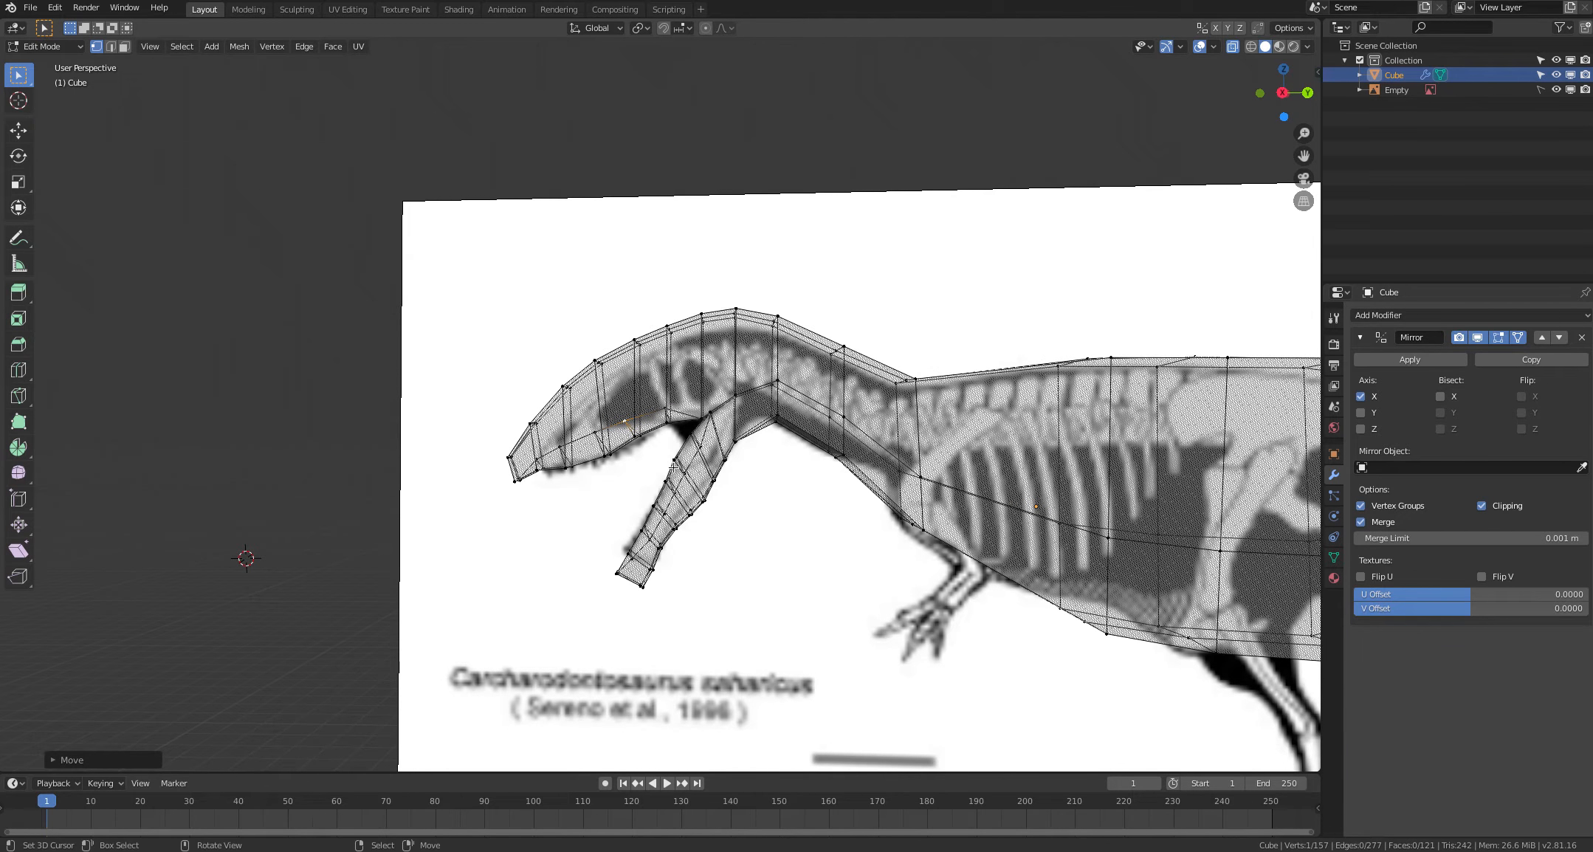
Step: Adjust two mouth-side vertices of the lower jaw near its hinge, clear the selection and turn off X-ray display
{"action": "left_click", "coordinate": [701, 450]}
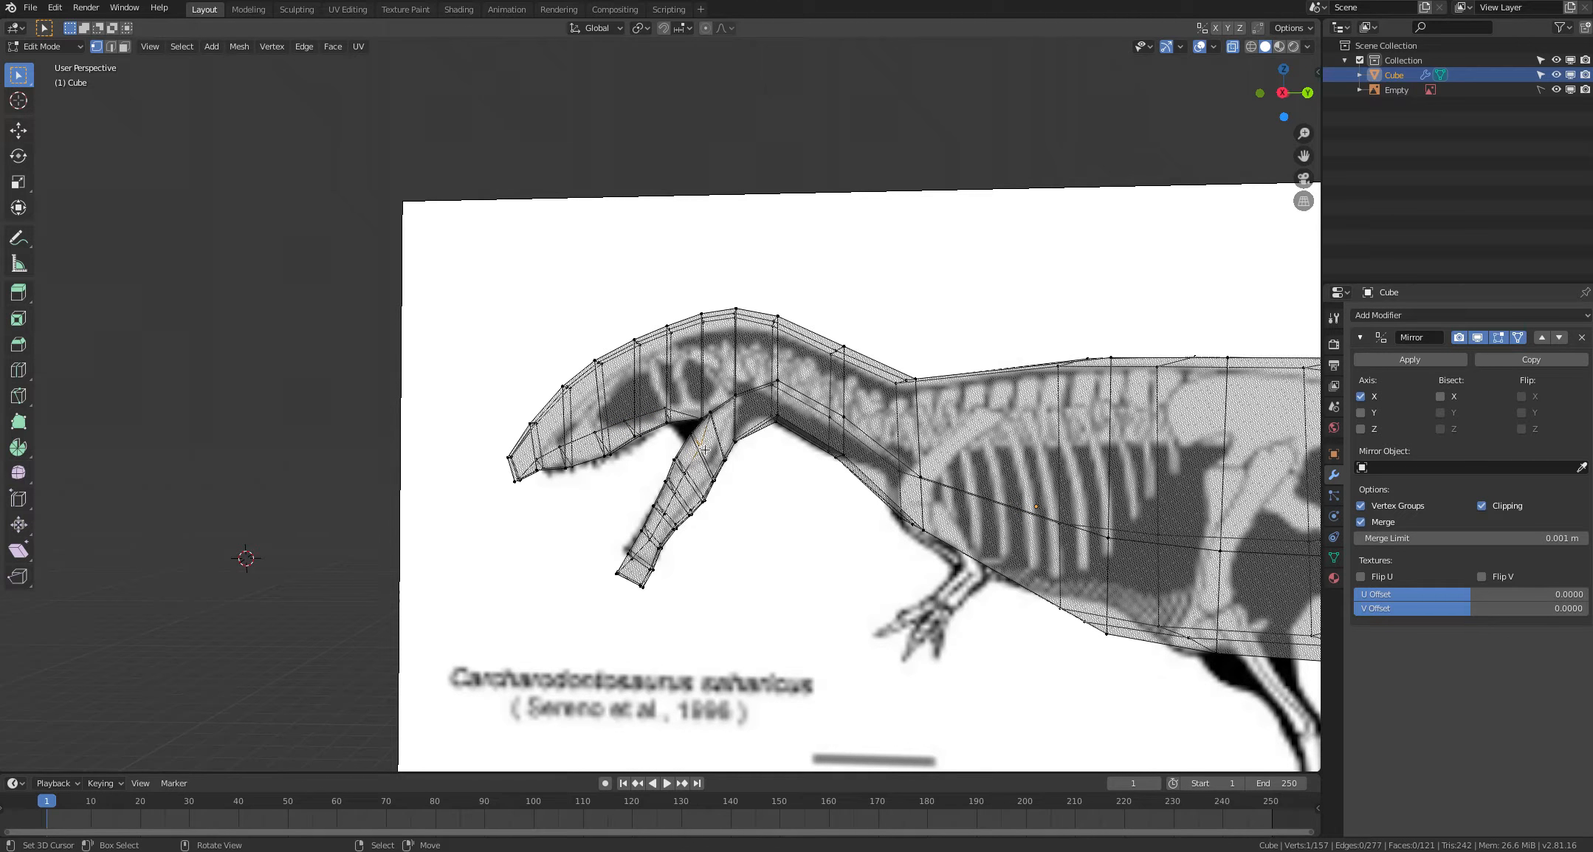
{"action": "key", "text": "g"}
{"action": "left_click", "coordinate": [710, 446]}
{"action": "right_click", "coordinate": [682, 475]}
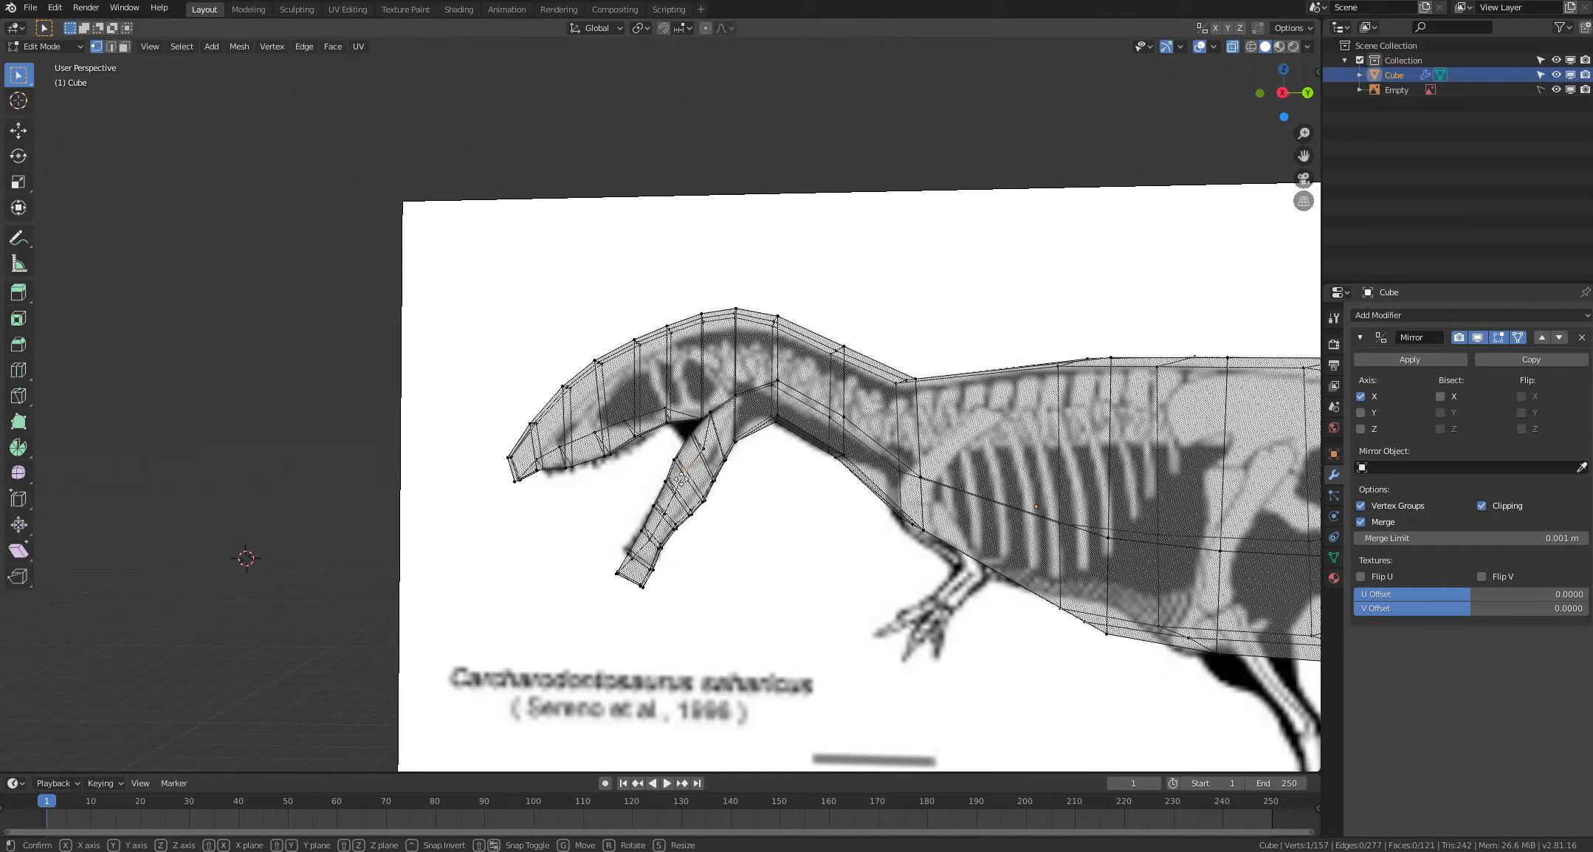
{"action": "key", "text": "g"}
{"action": "left_click", "coordinate": [673, 500]}
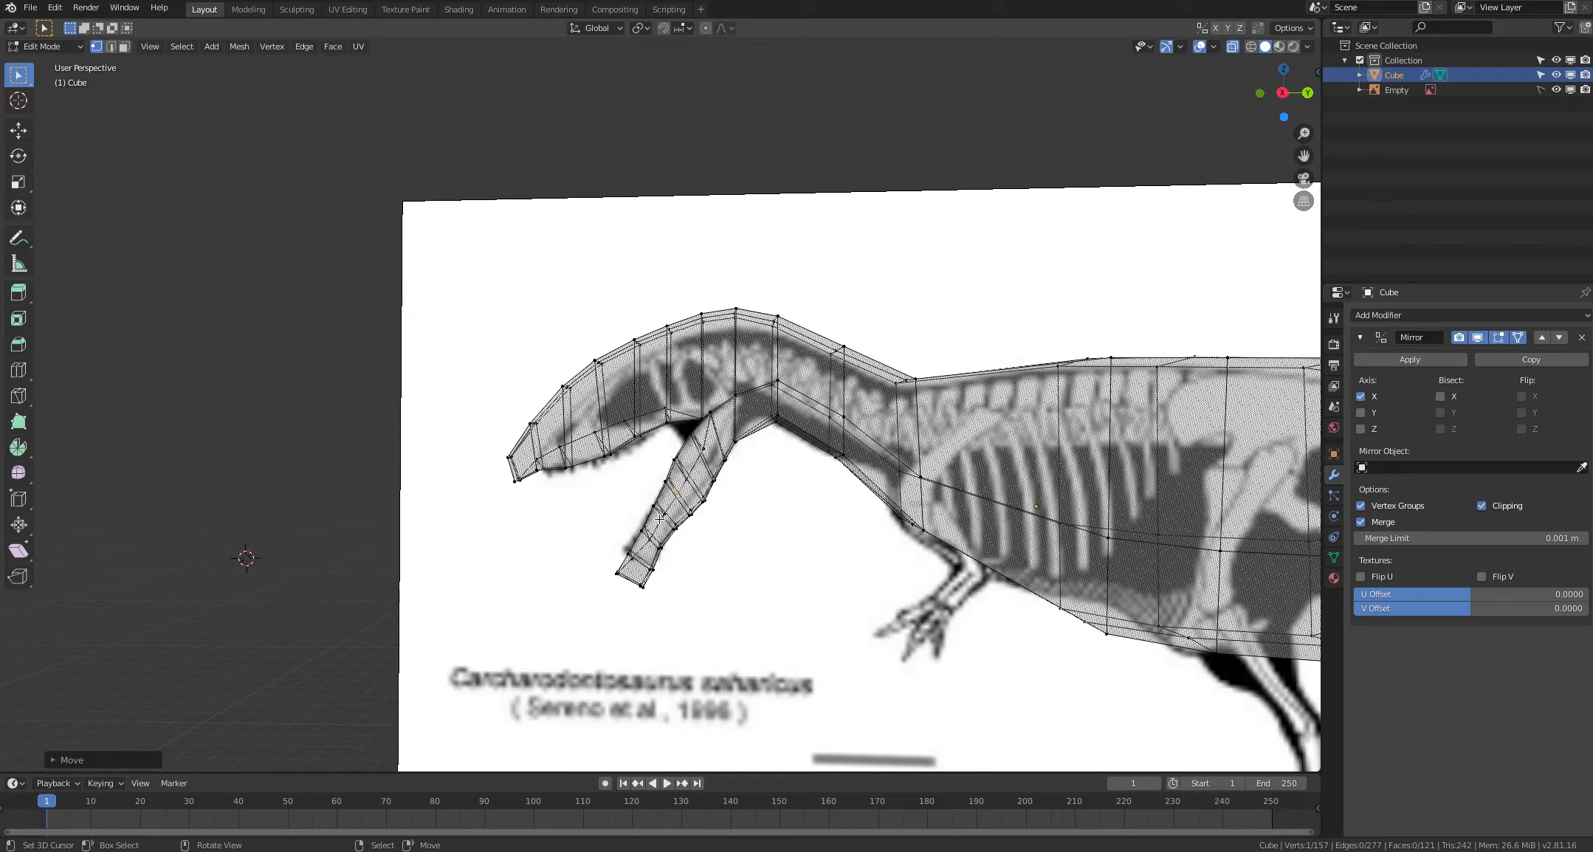
{"action": "left_click", "coordinate": [723, 551]}
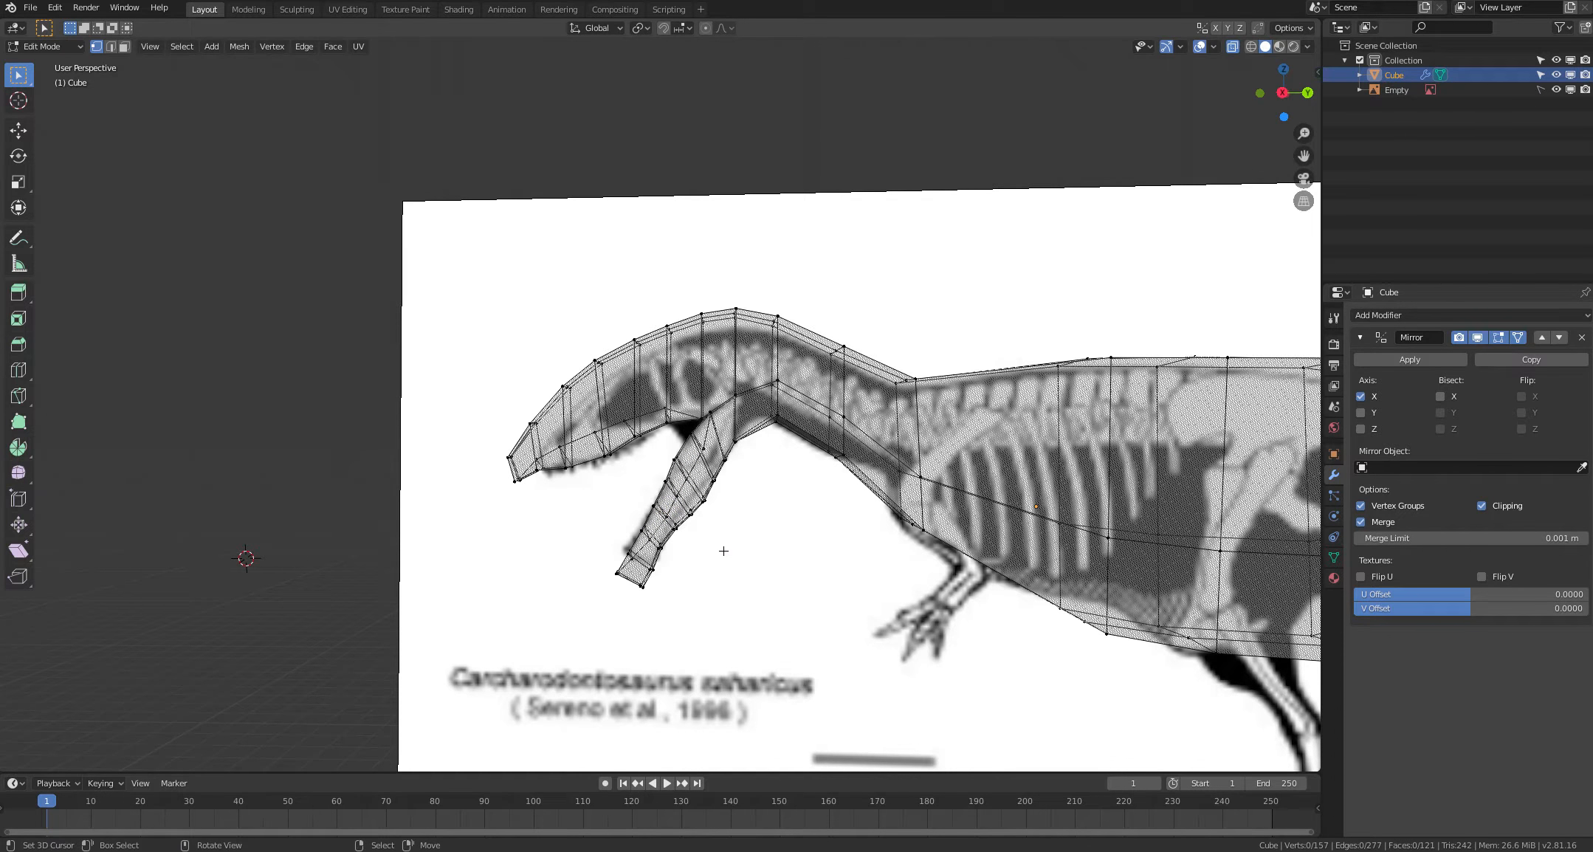
{"action": "key", "text": "alt+z"}
Step: Move the middle vertex on the rear edge of the mouth roof about 0.13 m, mainly toward the snout, and deselect it
{"action": "middle_click_drag", "start_coordinate": [723, 556], "coordinate": [661, 477]}
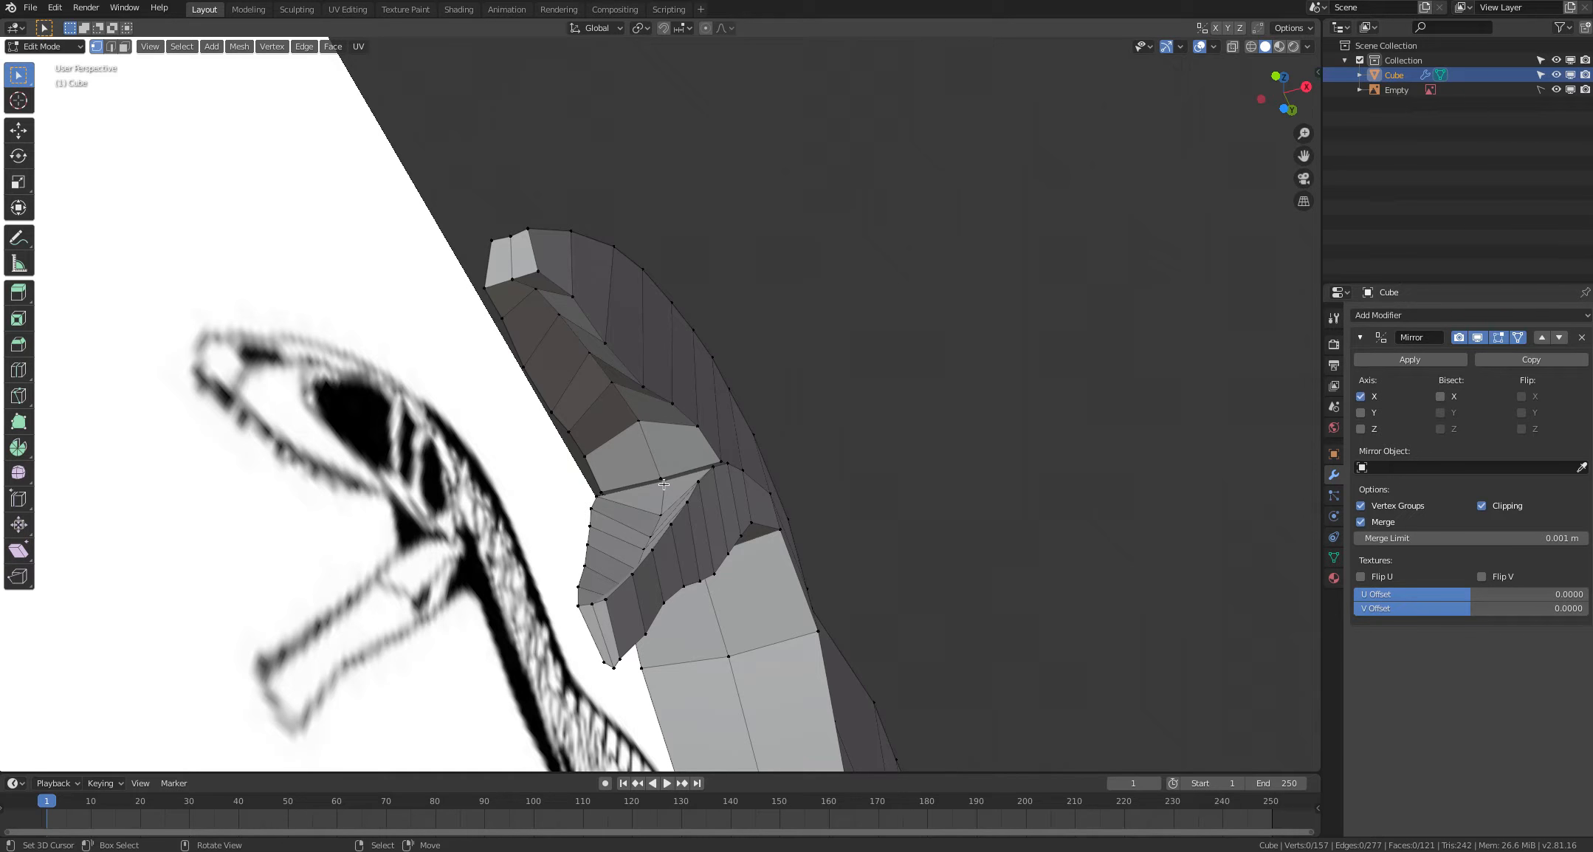
{"action": "key", "text": "c"}
{"action": "left_click", "coordinate": [663, 479]}
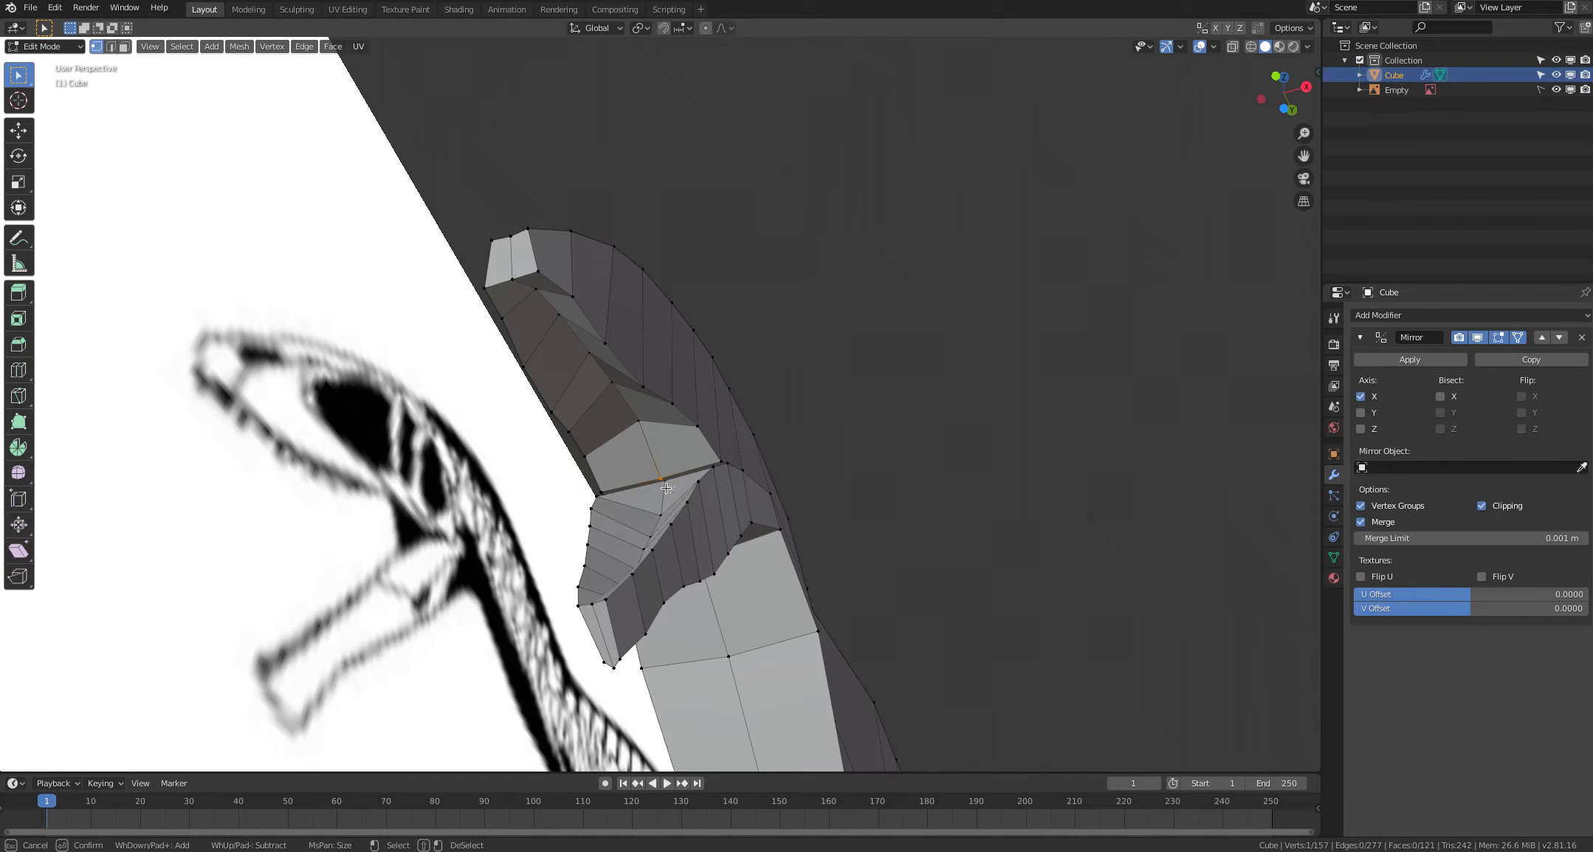
{"action": "key", "text": "Escape"}
{"action": "middle_click_drag", "start_coordinate": [666, 499], "coordinate": [670, 481]}
{"action": "key", "text": "c"}
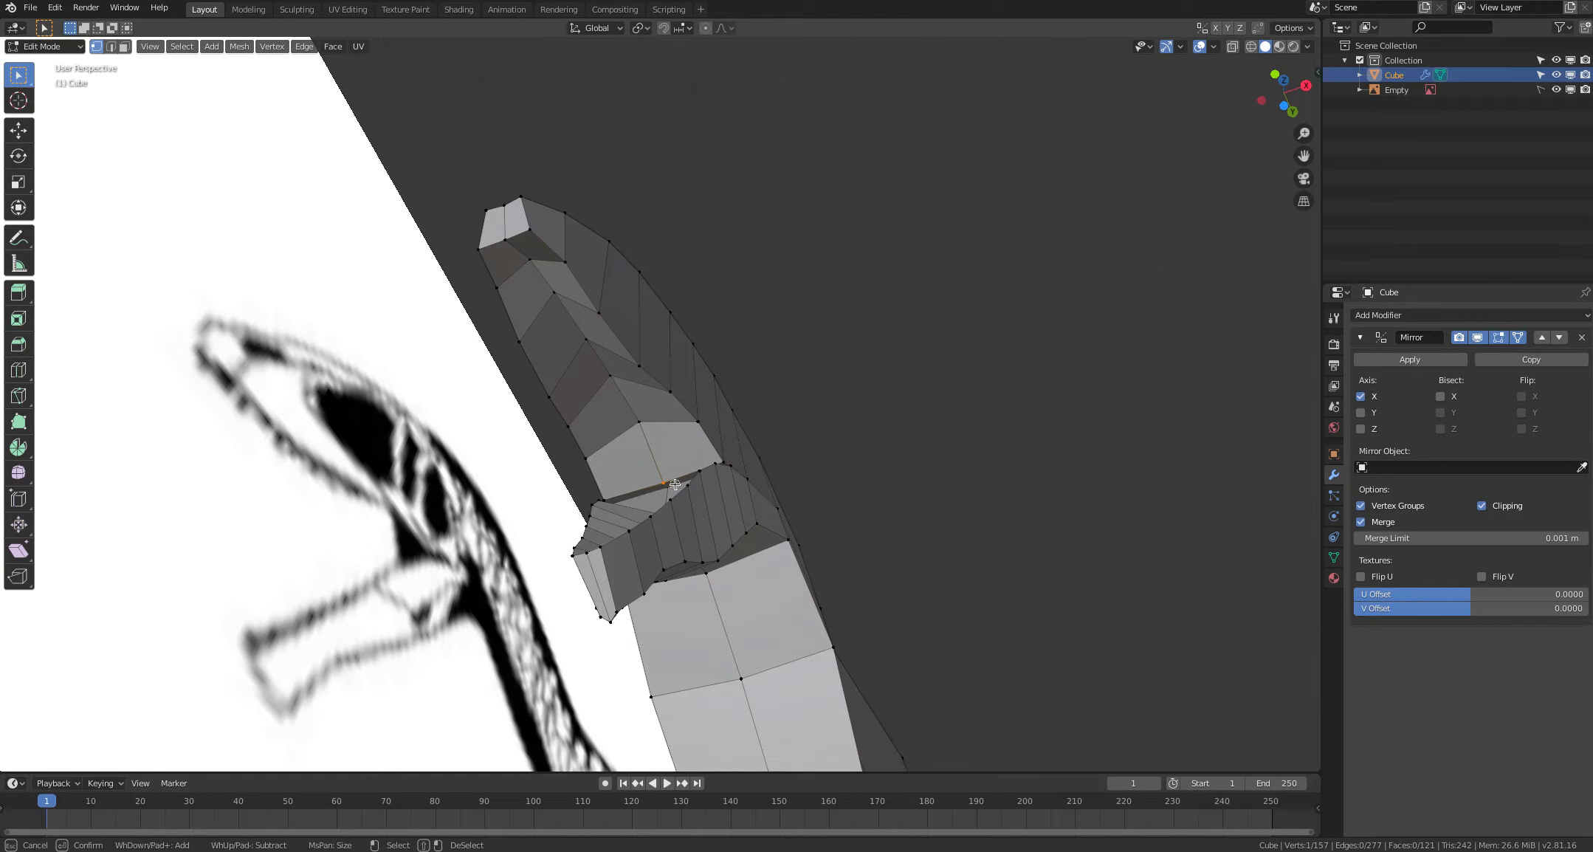
{"action": "key", "text": "Escape"}
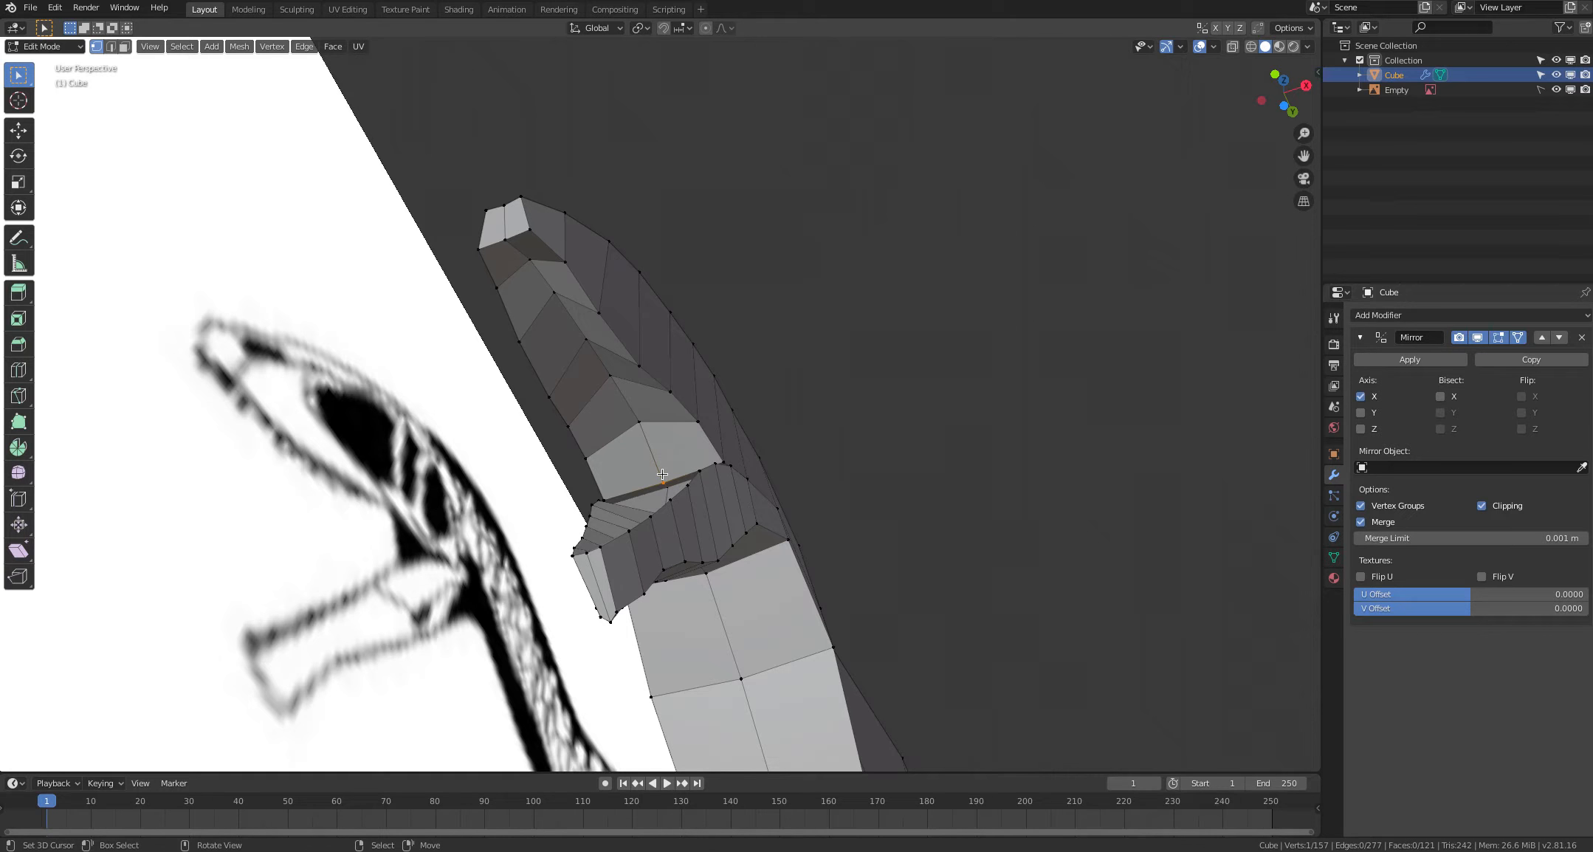
{"action": "key", "text": "alt+z"}
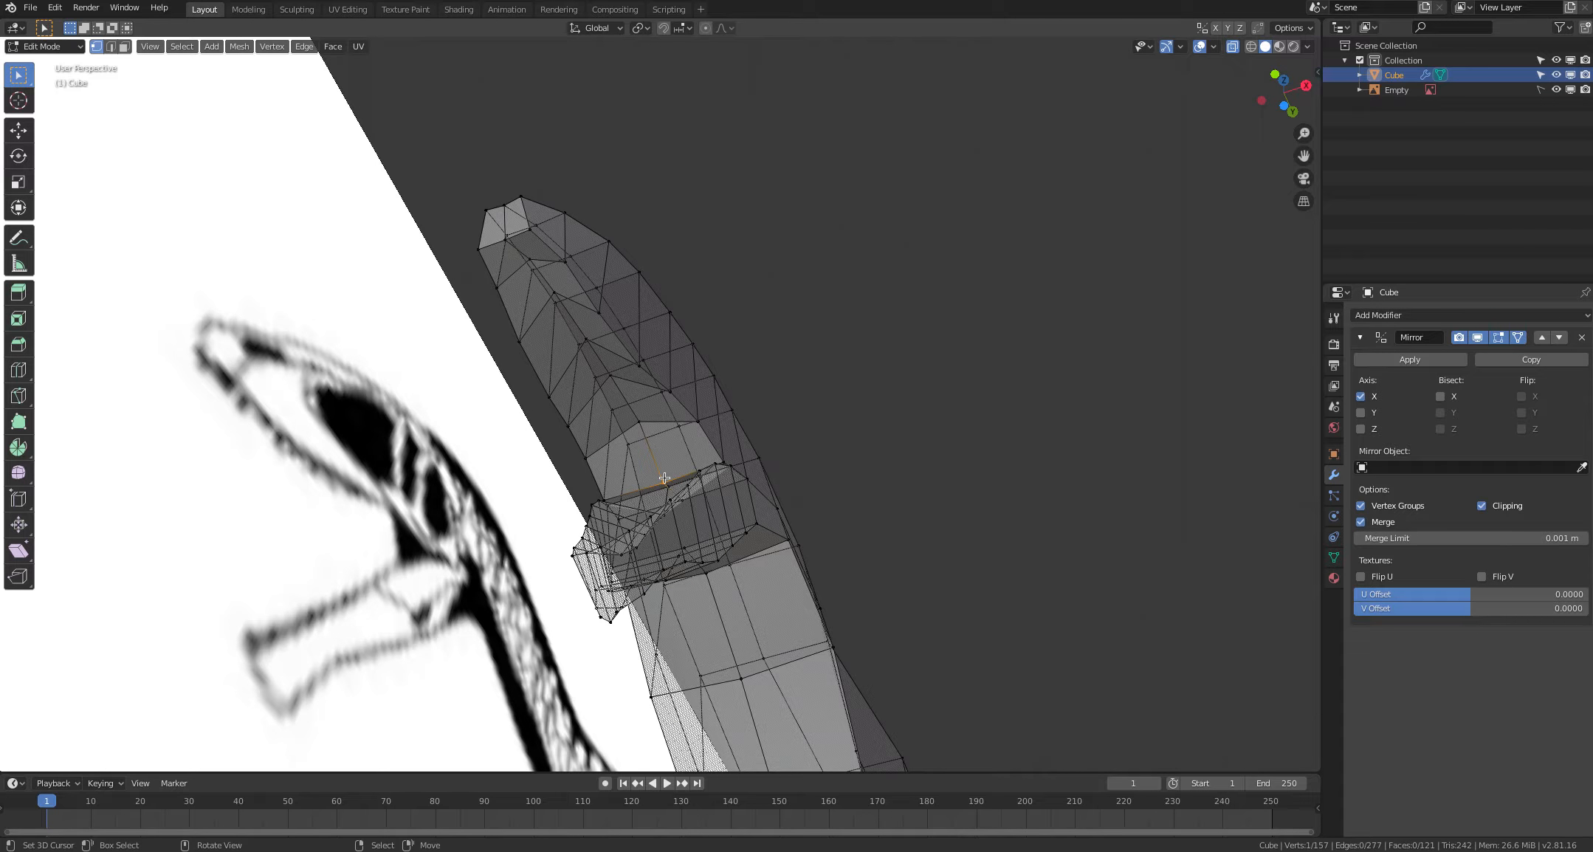
{"action": "key", "text": "alt+z"}
{"action": "middle_click_drag", "start_coordinate": [664, 477], "coordinate": [658, 485]}
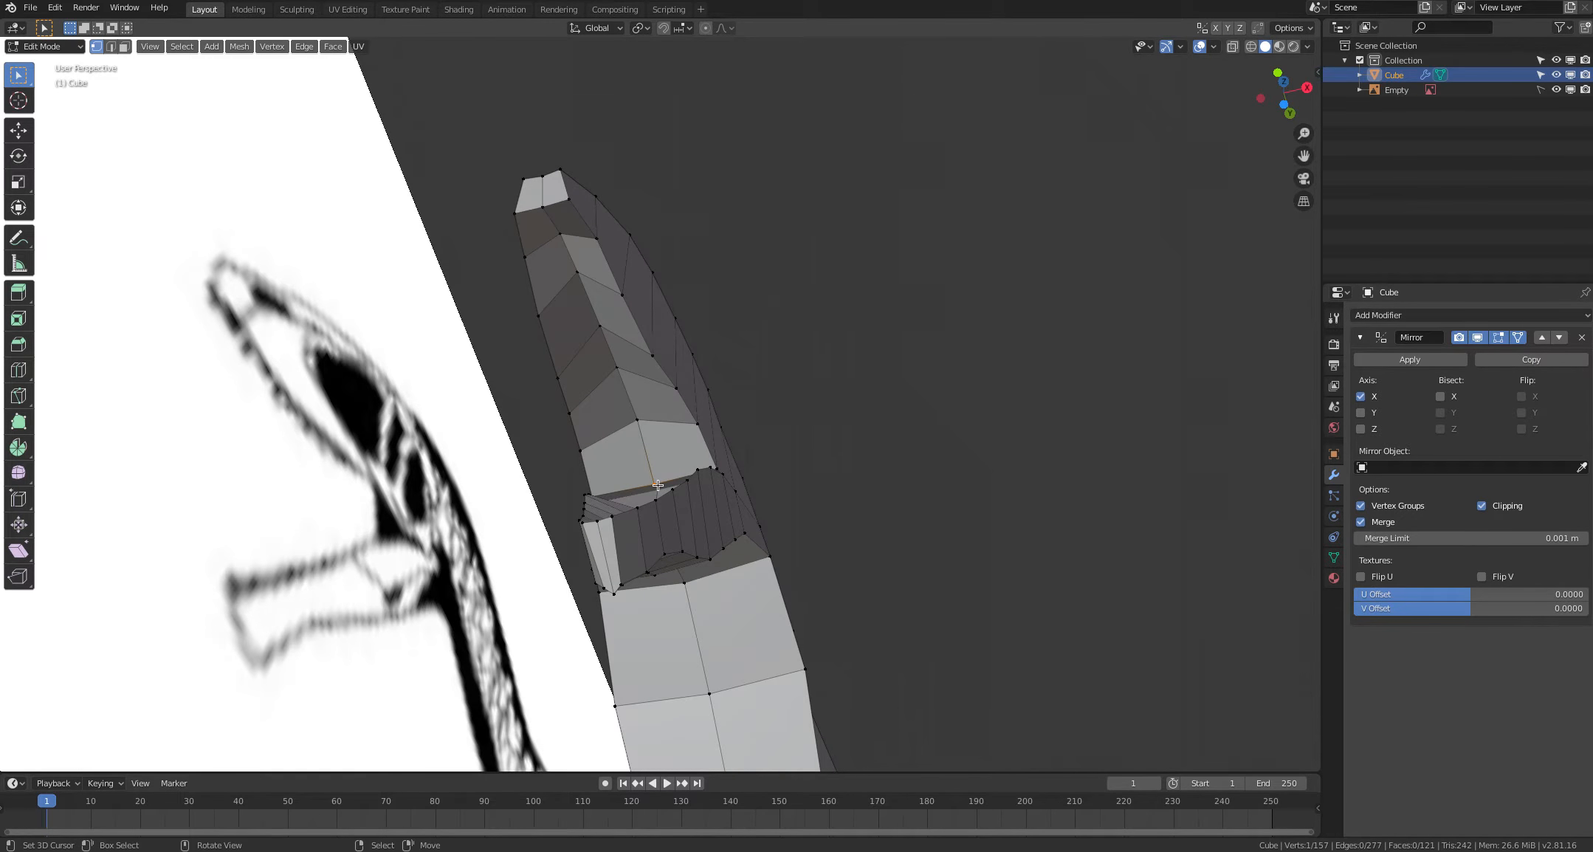
{"action": "scroll", "coordinate": [658, 485], "scroll_direction": "up", "scroll_amount": 2}
{"action": "scroll", "coordinate": [655, 516], "scroll_direction": "down", "scroll_amount": 3}
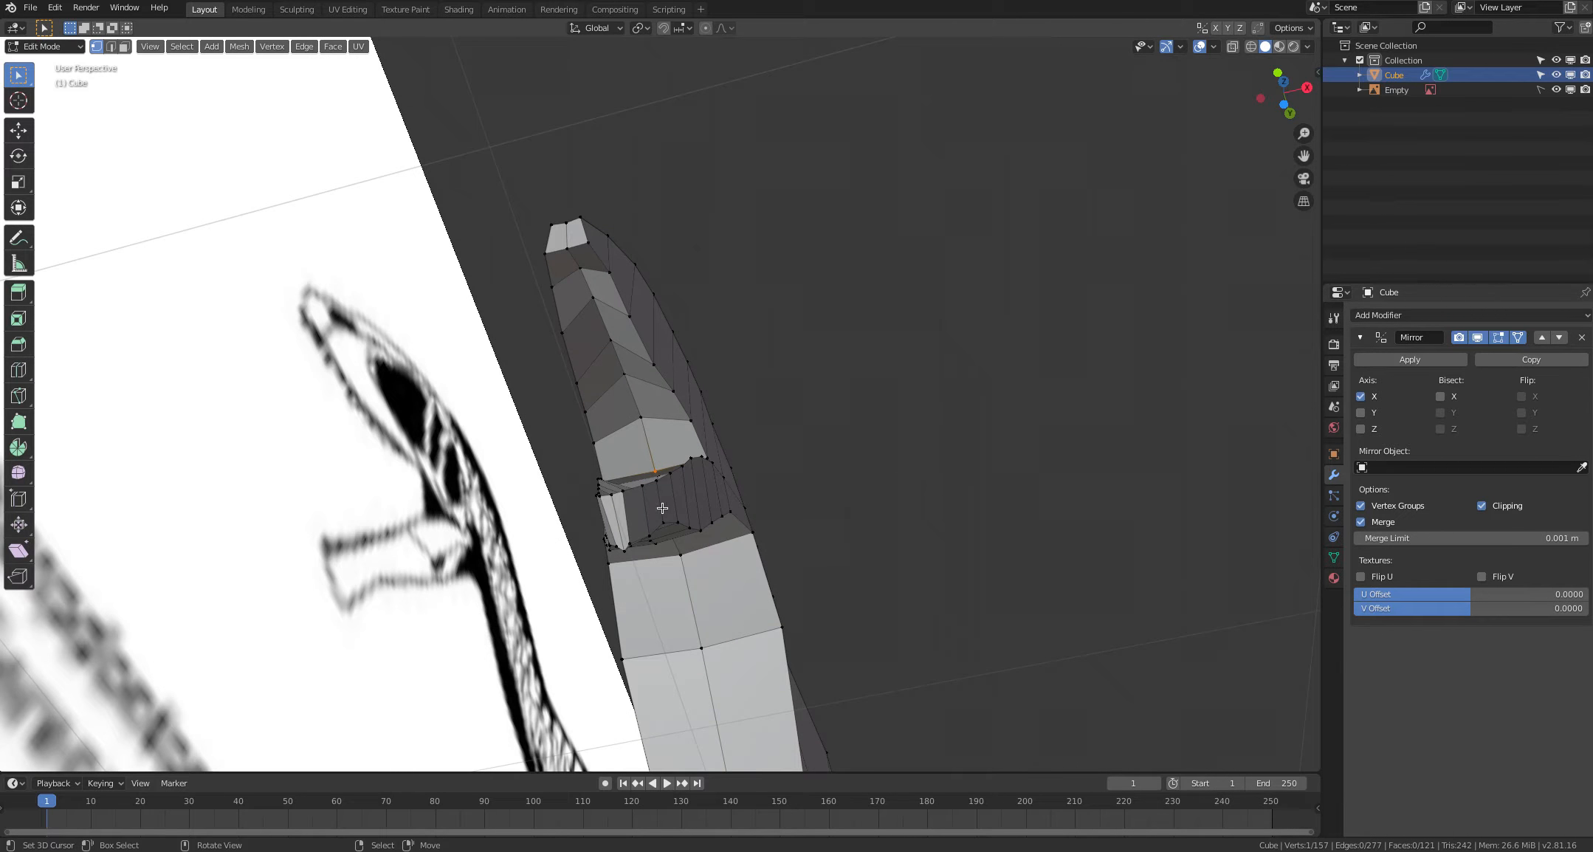
{"action": "key", "text": "g"}
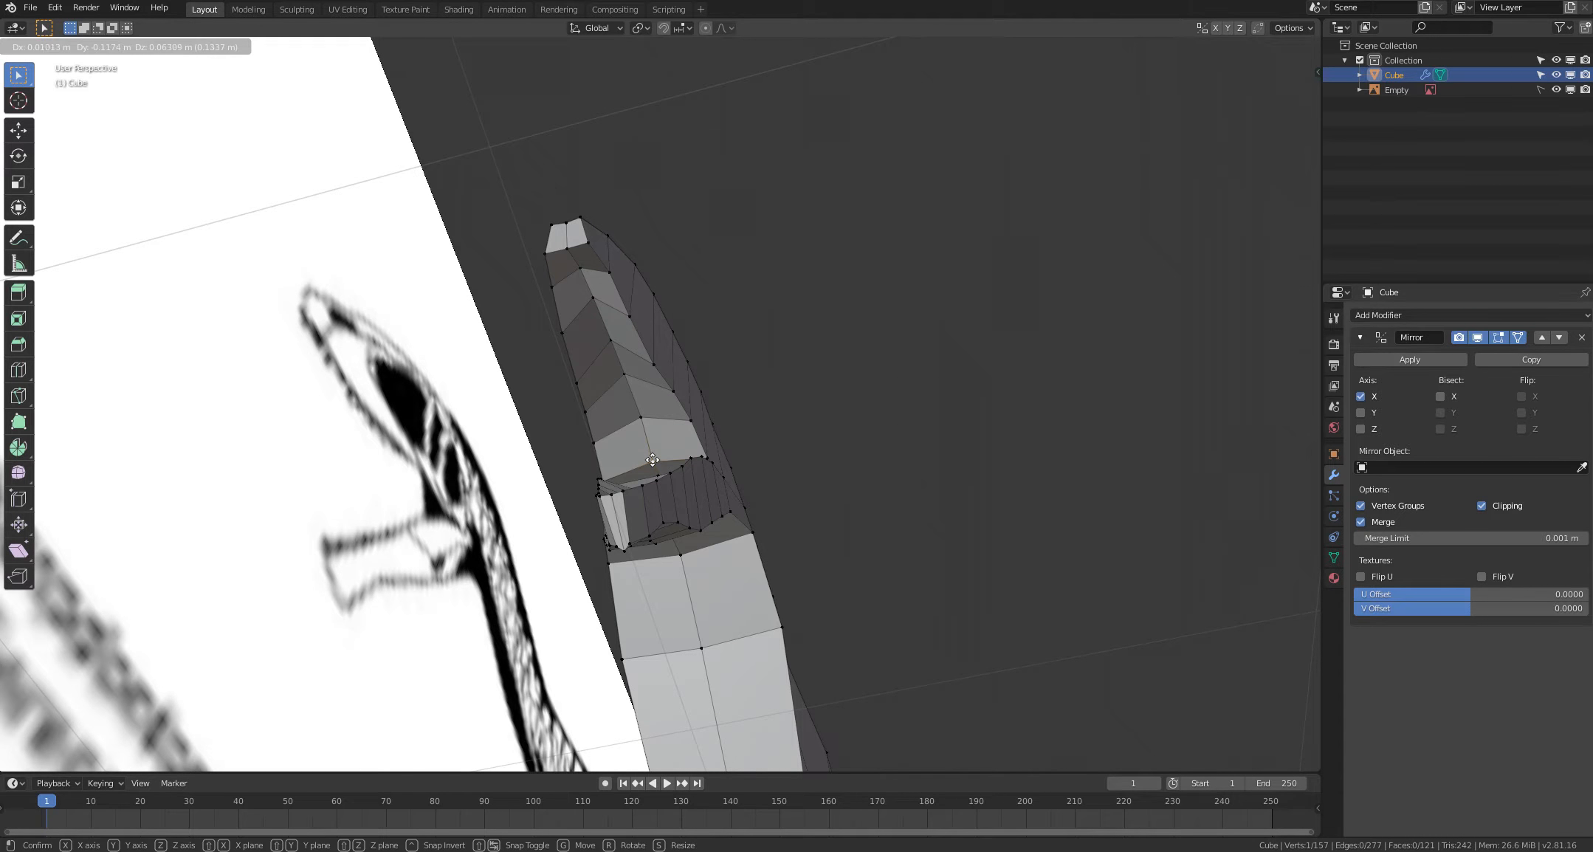
{"action": "left_click", "coordinate": [653, 460]}
{"action": "right_click", "coordinate": [804, 493]}
Step: Shift the middle vertex at the back of the mouth, where the mouth roof meets the lower jaw's inner surface
{"action": "middle_click_drag", "start_coordinate": [827, 494], "coordinate": [828, 545]}
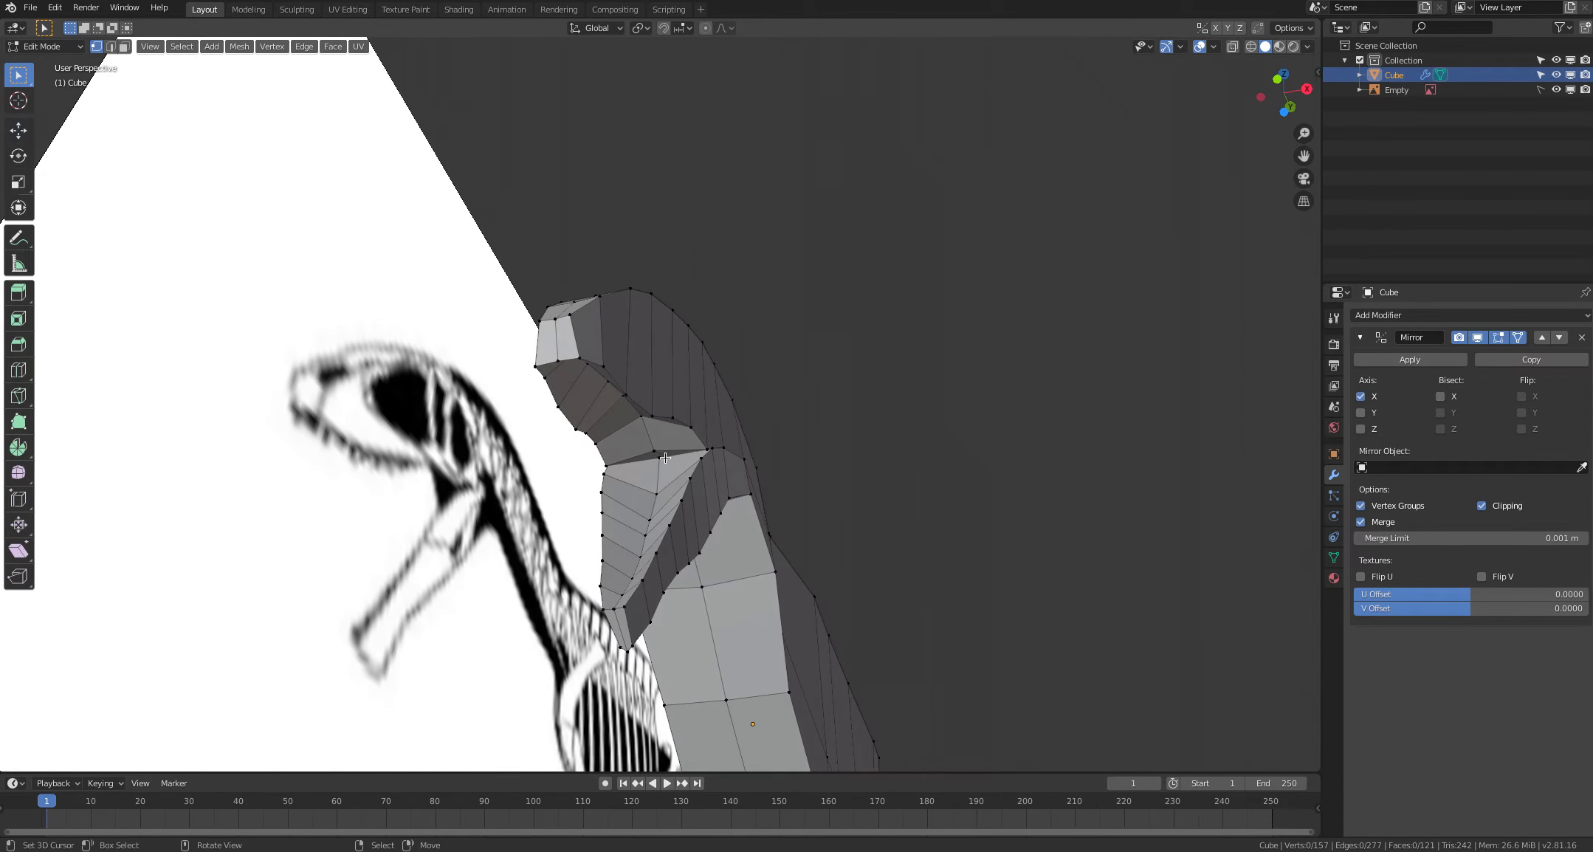
{"action": "left_click", "coordinate": [661, 458]}
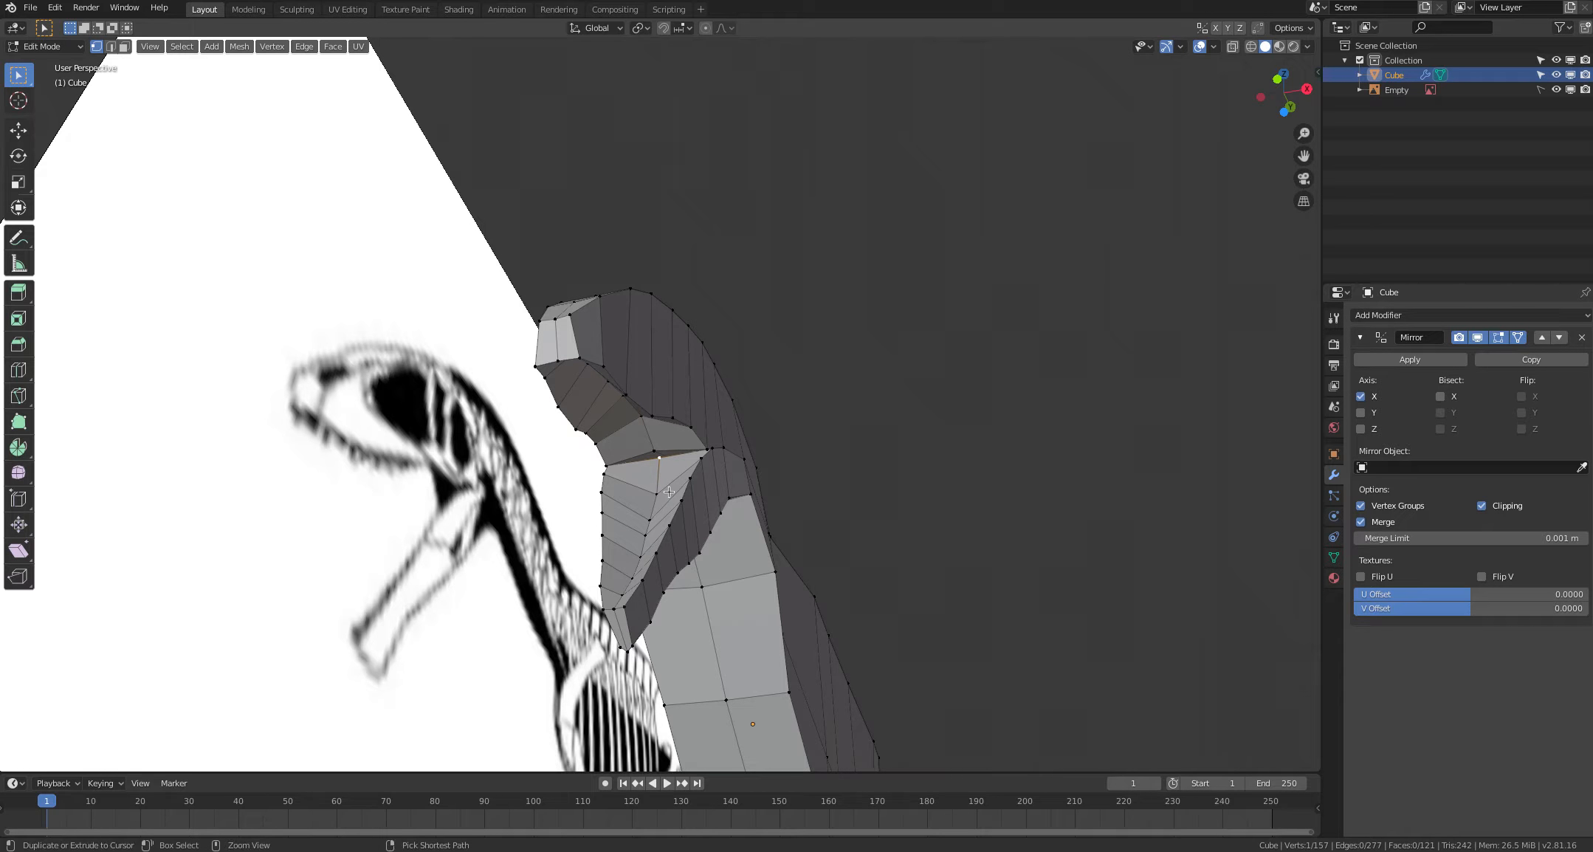
{"action": "key", "text": "g"}
{"action": "left_click", "coordinate": [655, 438]}
{"action": "mouse_move", "coordinate": [656, 437]}
{"action": "middle_mouse_down"}
{"action": "mouse_move", "coordinate": [671, 464]}
{"action": "mouse_move", "coordinate": [649, 465]}
{"action": "middle_mouse_up"}
{"action": "key", "text": "g"}
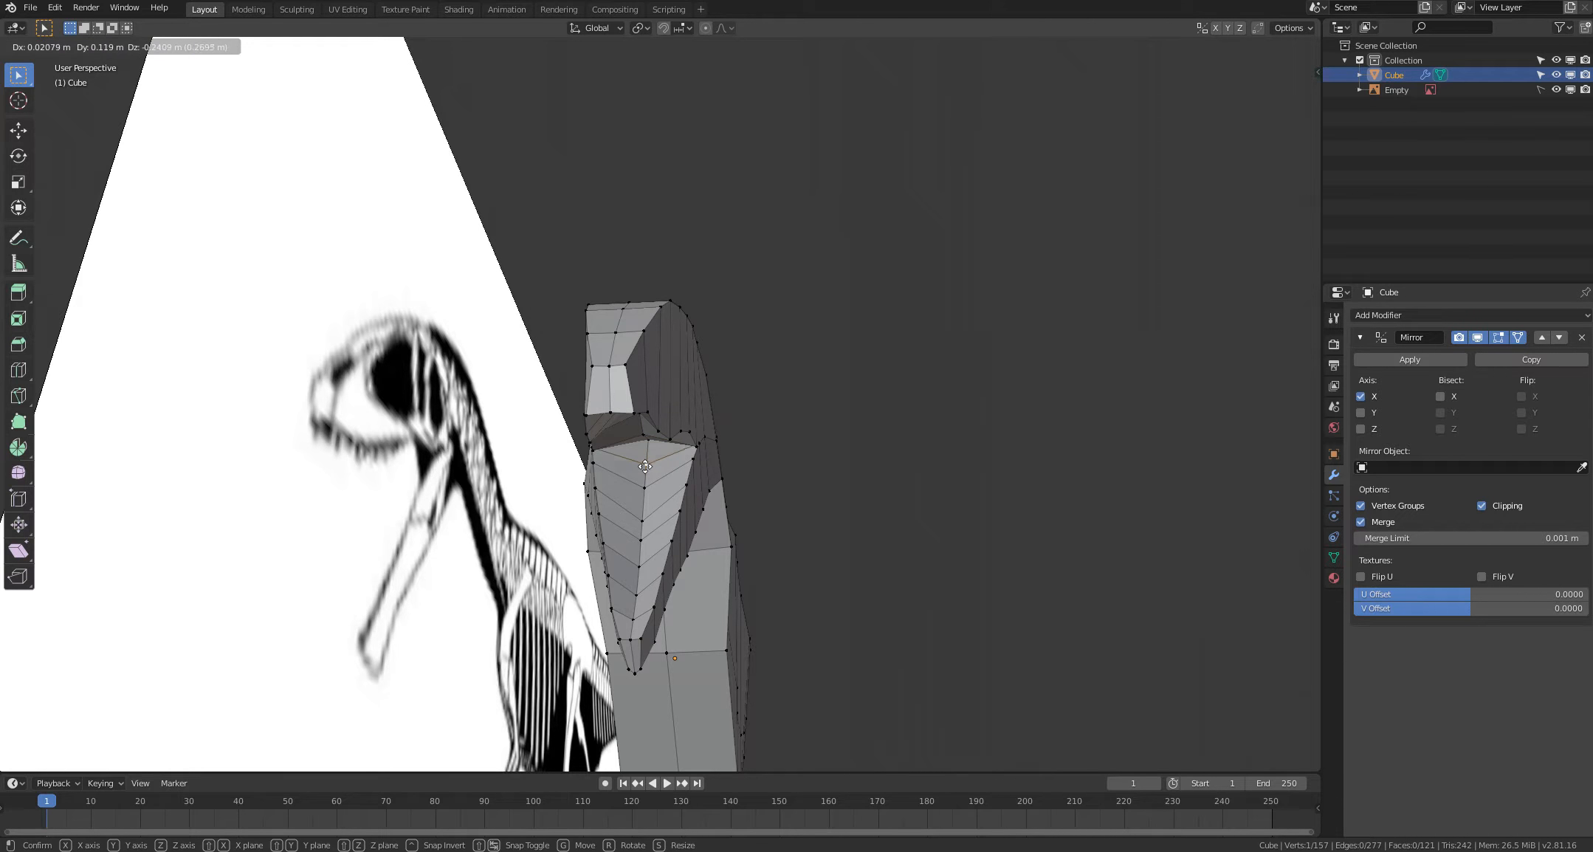
{"action": "left_click", "coordinate": [645, 467]}
Step: Move the rear mouth vertices slightly upward to close the gap between the jaws' inner surfaces, and clear the selection
{"action": "left_click", "coordinate": [647, 440]}
{"action": "key", "text": "g"}
{"action": "left_click", "coordinate": [646, 426]}
{"action": "middle_click_drag", "start_coordinate": [646, 427], "coordinate": [672, 446]}
{"action": "left_click", "coordinate": [668, 438]}
{"action": "key", "text": "g"}
{"action": "left_click", "coordinate": [668, 430]}
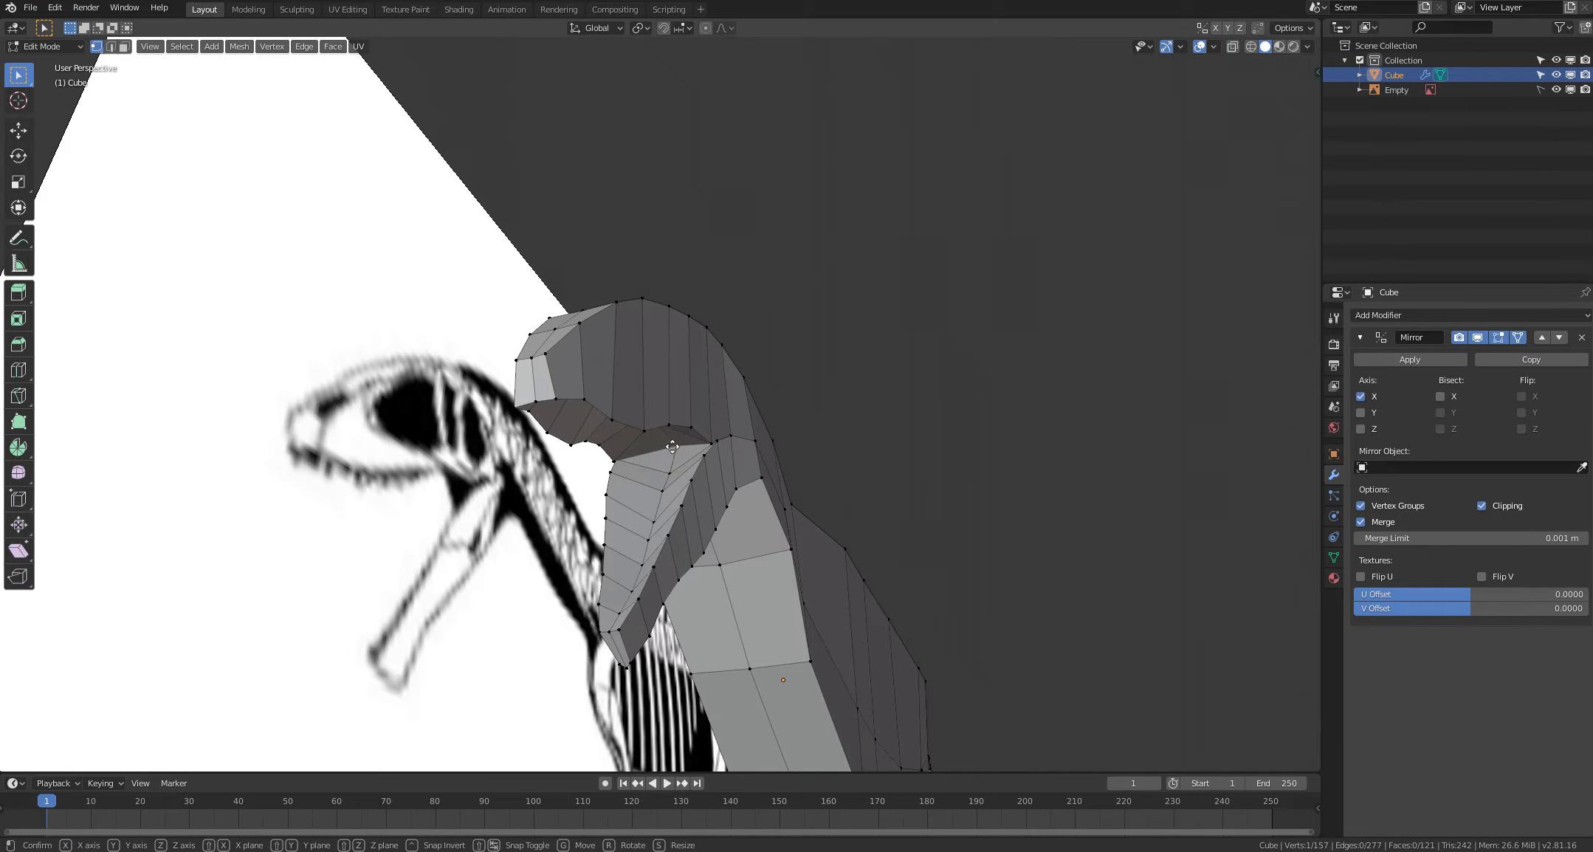
{"action": "right_click_drag", "start_coordinate": [672, 447], "coordinate": [675, 453]}
{"action": "right_click", "coordinate": [878, 427]}
Step: Examine the junction between the mouth roof and the lower jaw's inner surface from several angles
{"action": "middle_click_drag", "start_coordinate": [887, 427], "coordinate": [874, 414]}
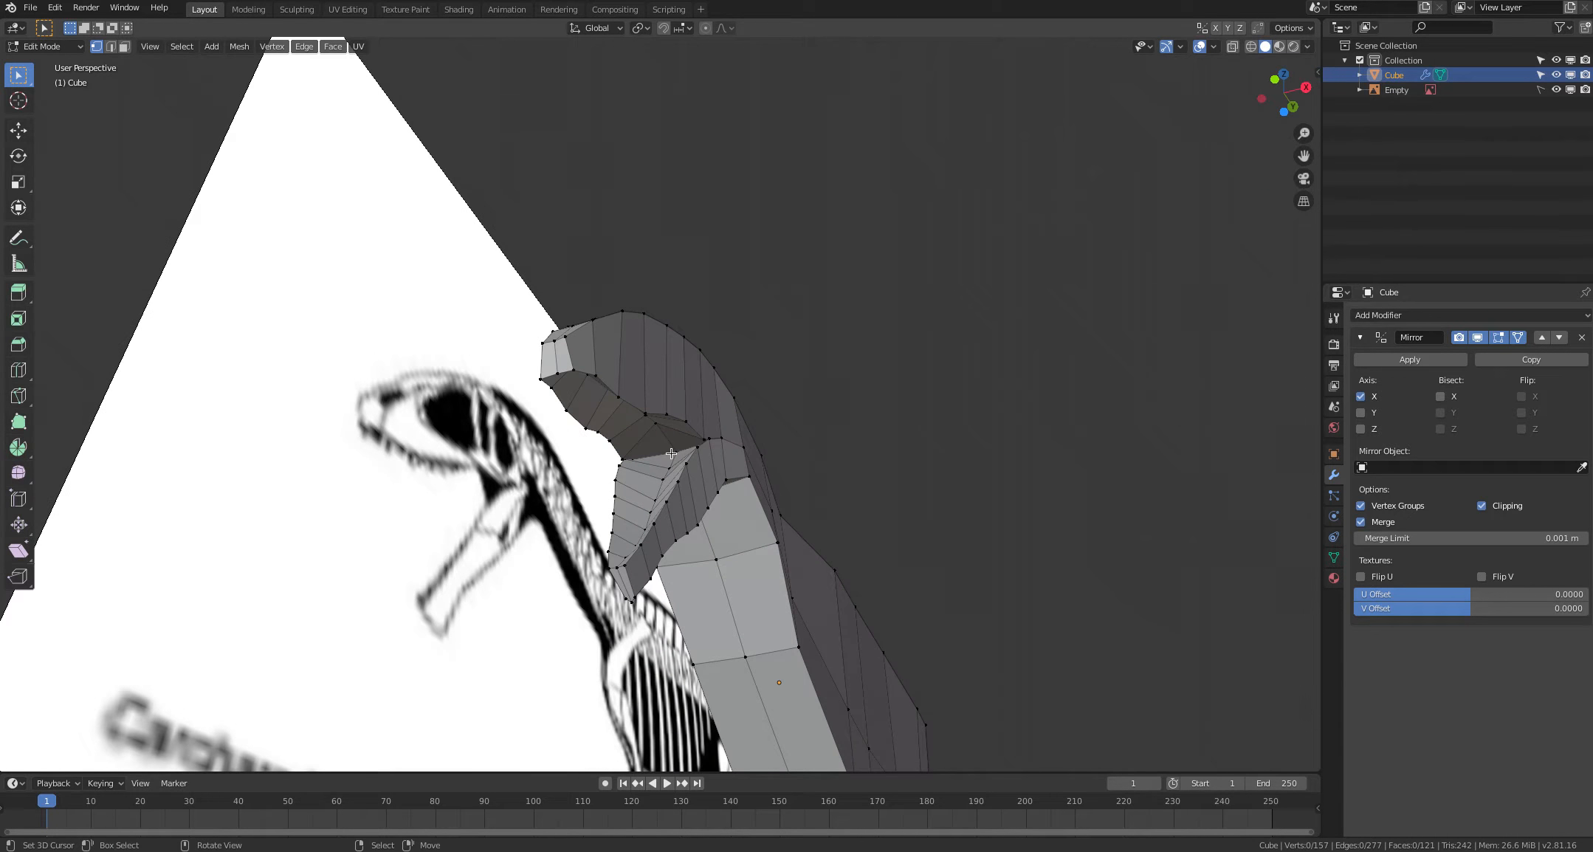
{"action": "middle_click_drag", "start_coordinate": [672, 451], "coordinate": [658, 425]}
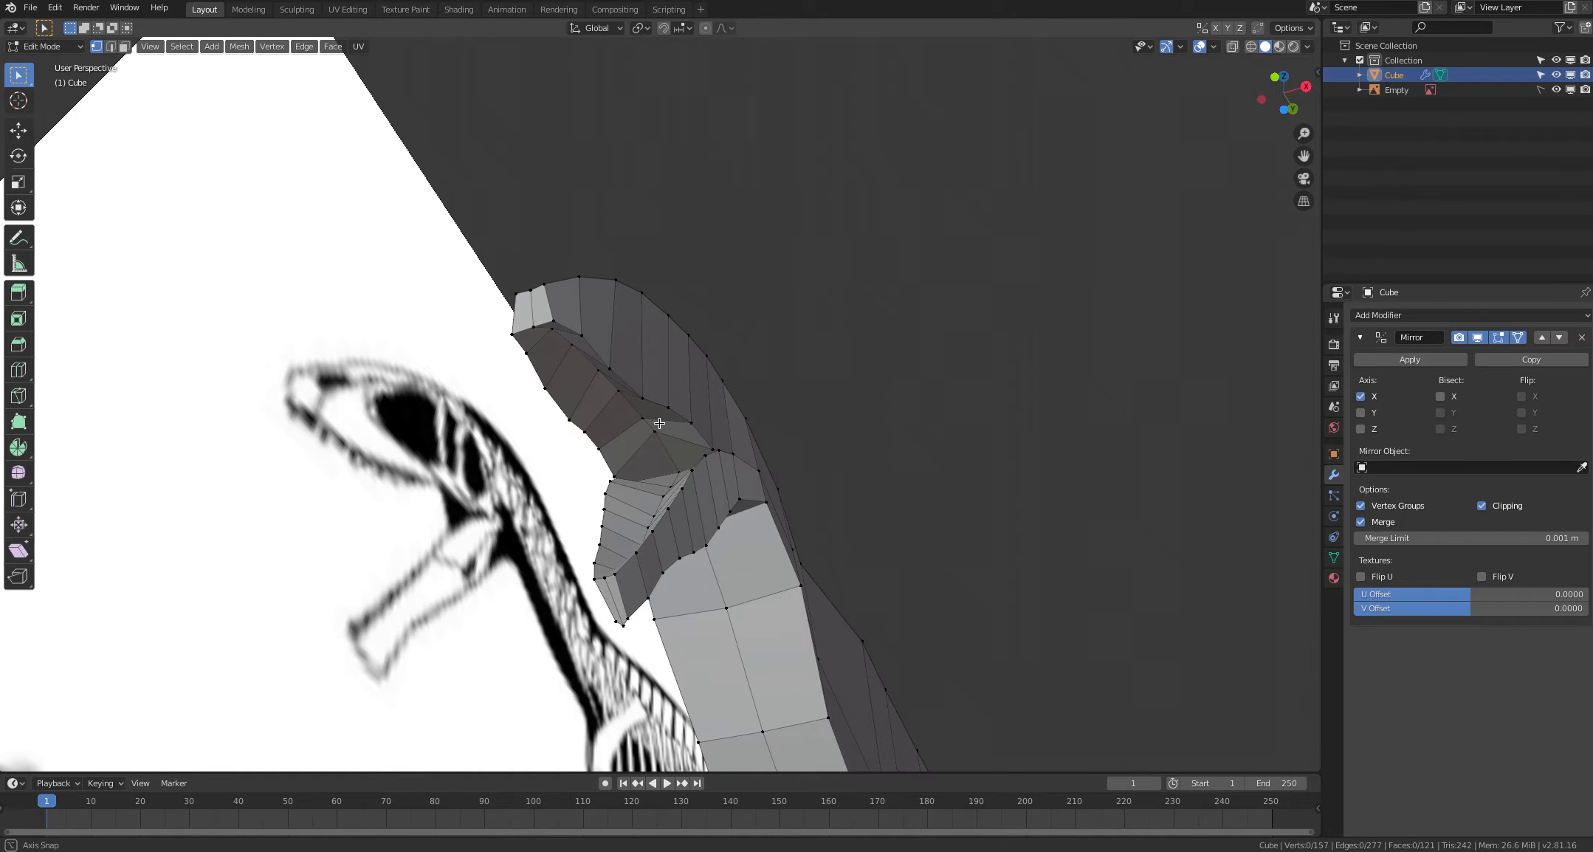
{"action": "right_click_drag", "start_coordinate": [655, 448], "coordinate": [655, 453]}
{"action": "middle_click_drag", "start_coordinate": [655, 453], "coordinate": [664, 472]}
{"action": "right_click", "coordinate": [673, 454]}
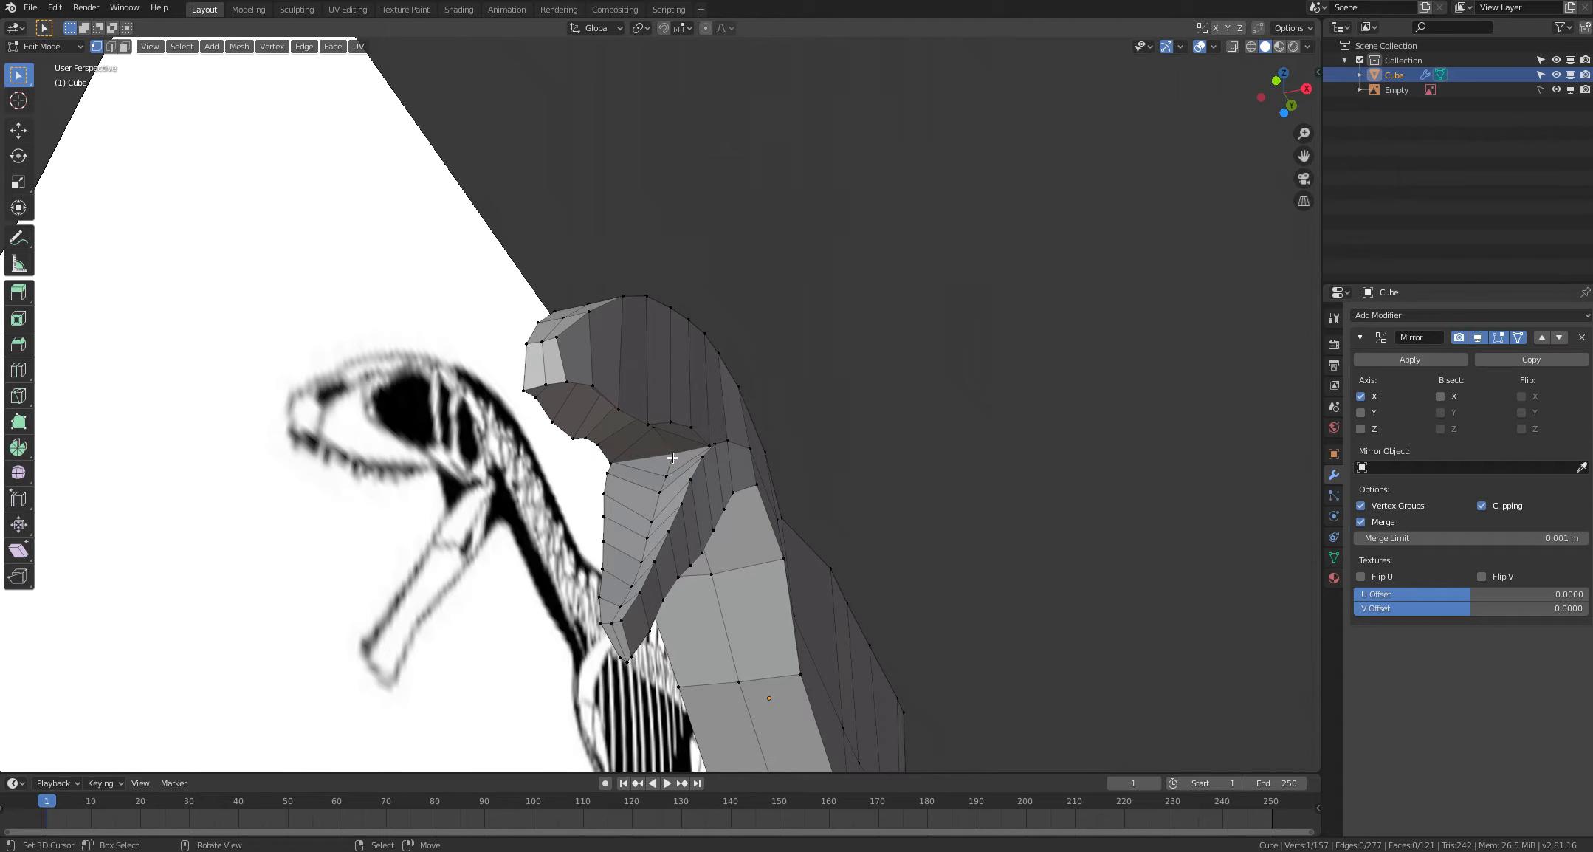
{"action": "scroll", "coordinate": [801, 439], "scroll_direction": "up", "scroll_amount": 3}
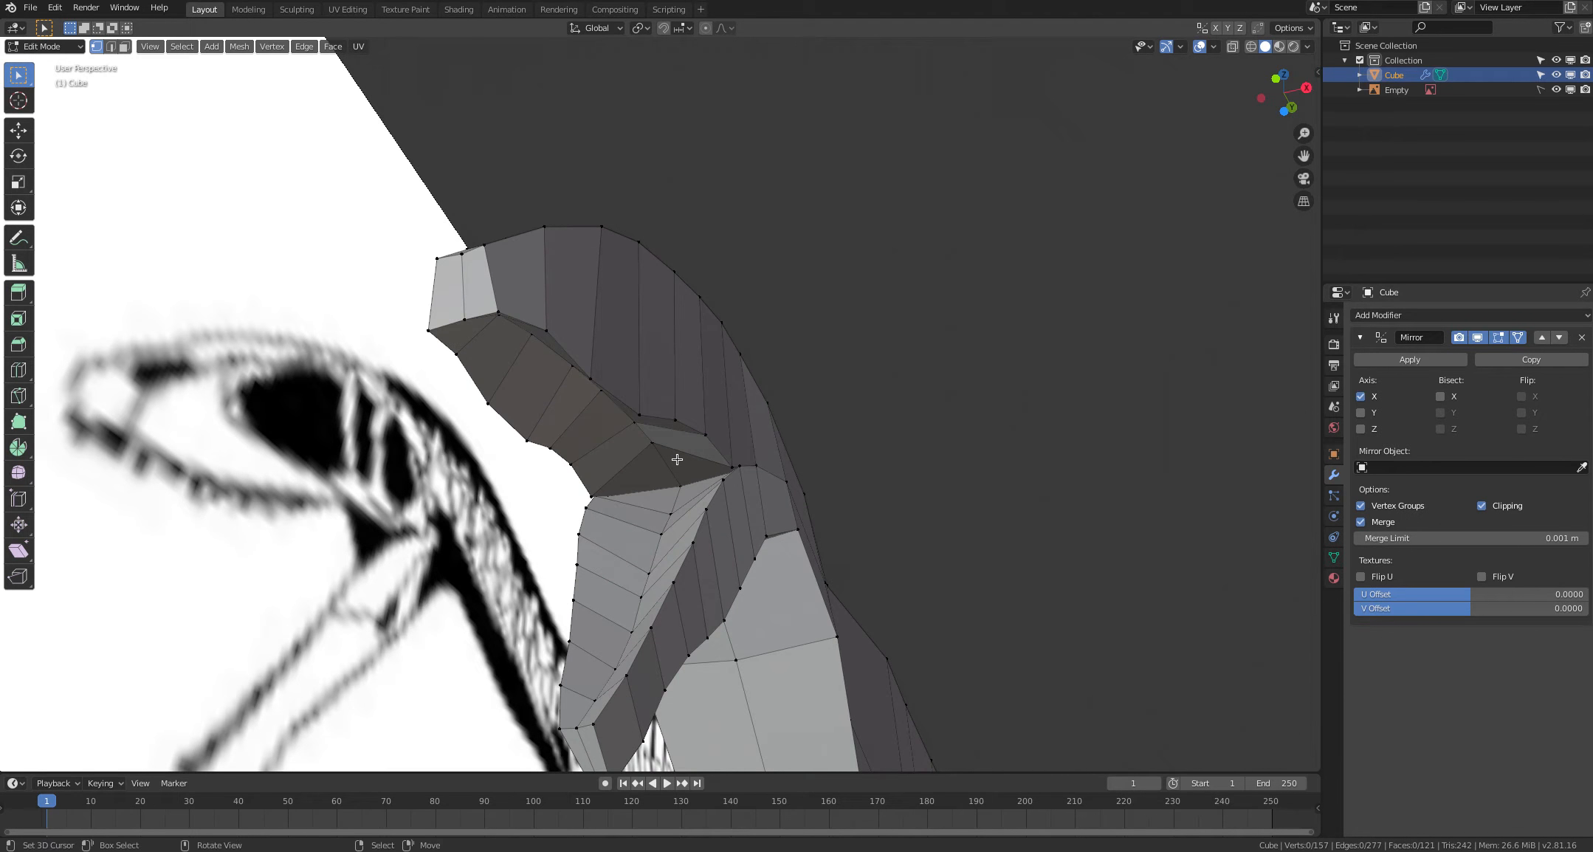
{"action": "middle_click_drag", "start_coordinate": [677, 459], "coordinate": [712, 499]}
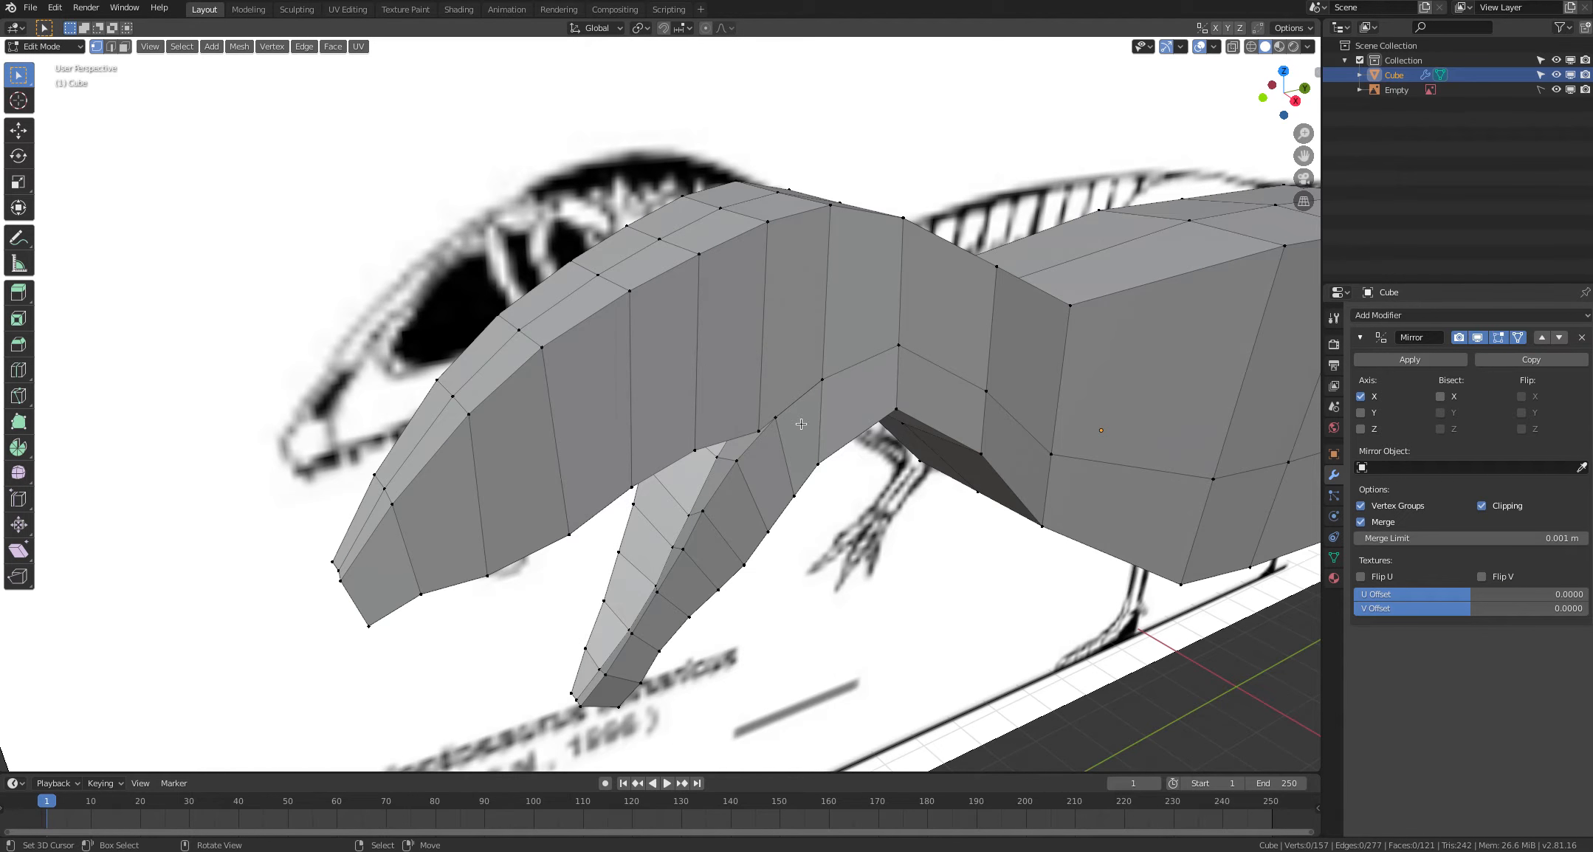
Step: Try to move the outer vertex at the jaw hinge slightly downward, and undo the move and its selection
{"action": "right_click", "coordinate": [773, 422]}
{"action": "key", "text": "g"}
{"action": "left_click", "coordinate": [776, 430]}
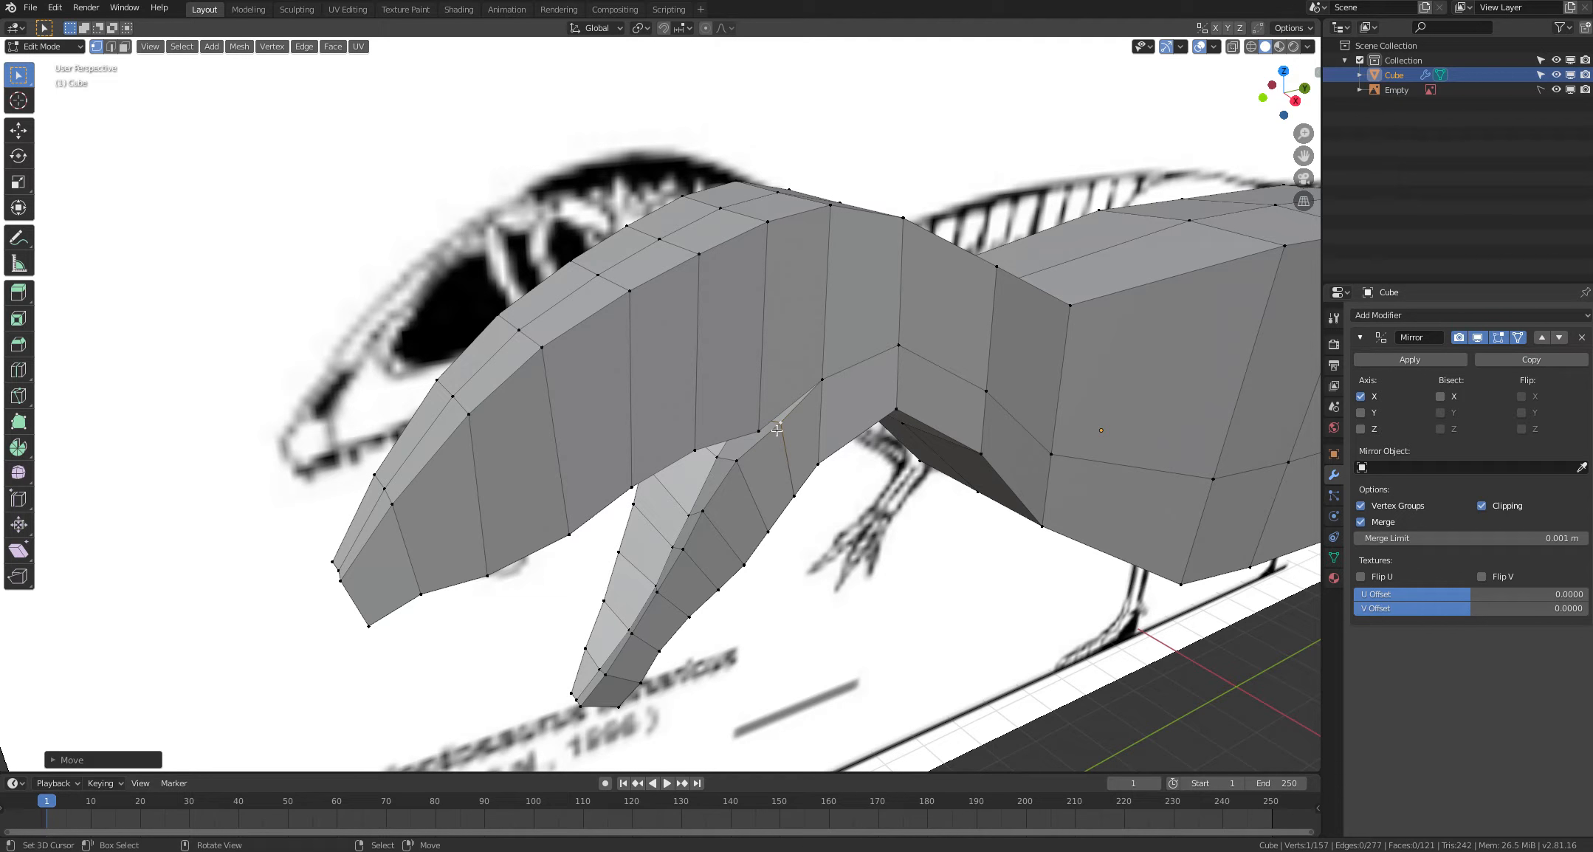
{"action": "key", "text": "ctrl+z"}
{"action": "key", "text": "ctrl+z"}
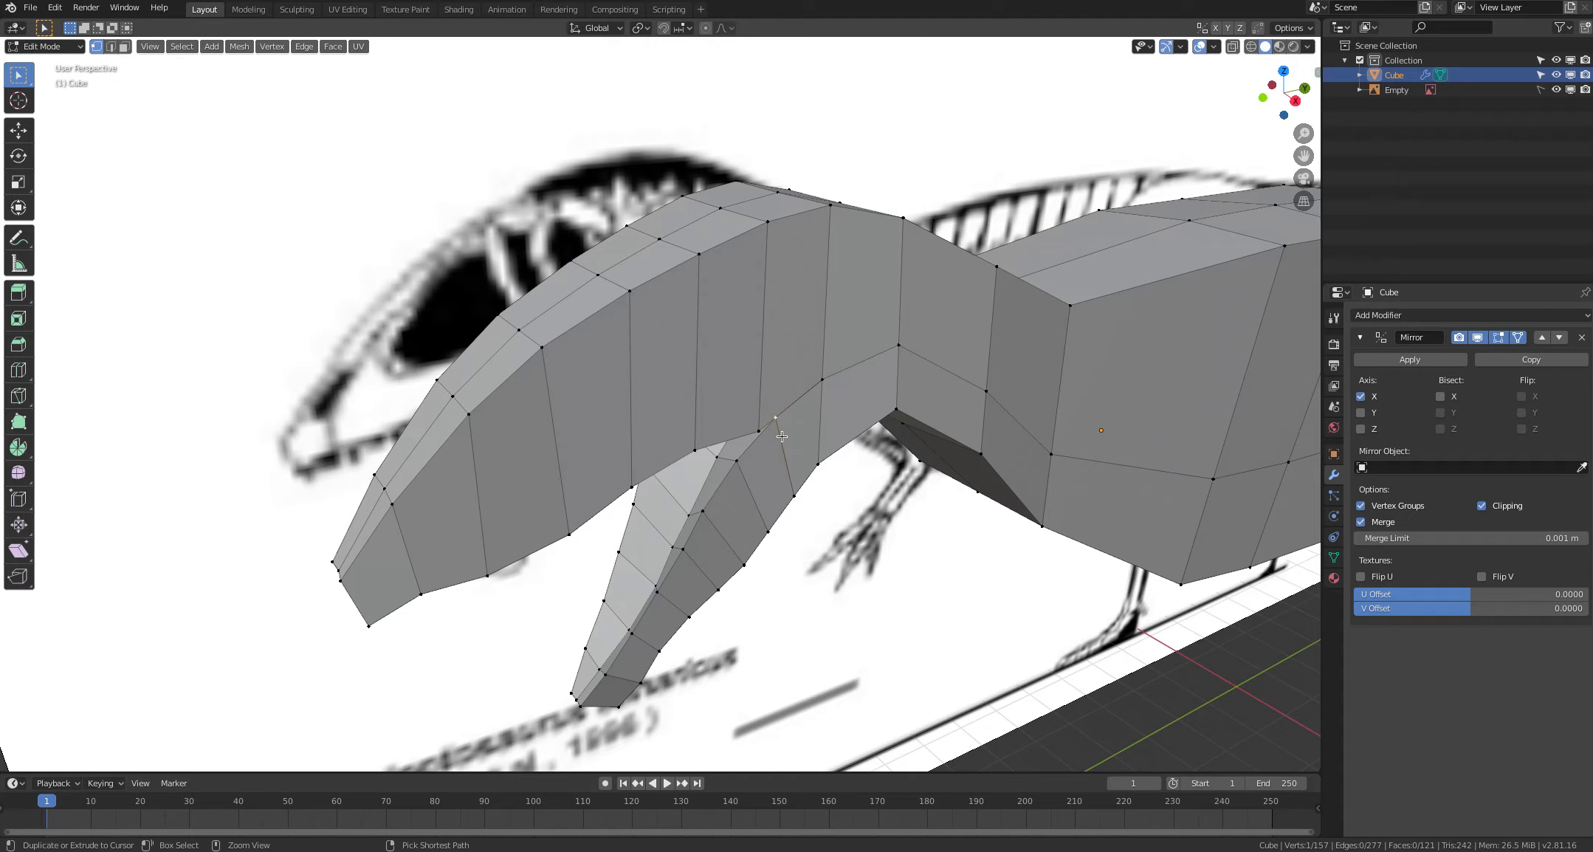
{"action": "middle_click_drag", "start_coordinate": [859, 588], "coordinate": [792, 518]}
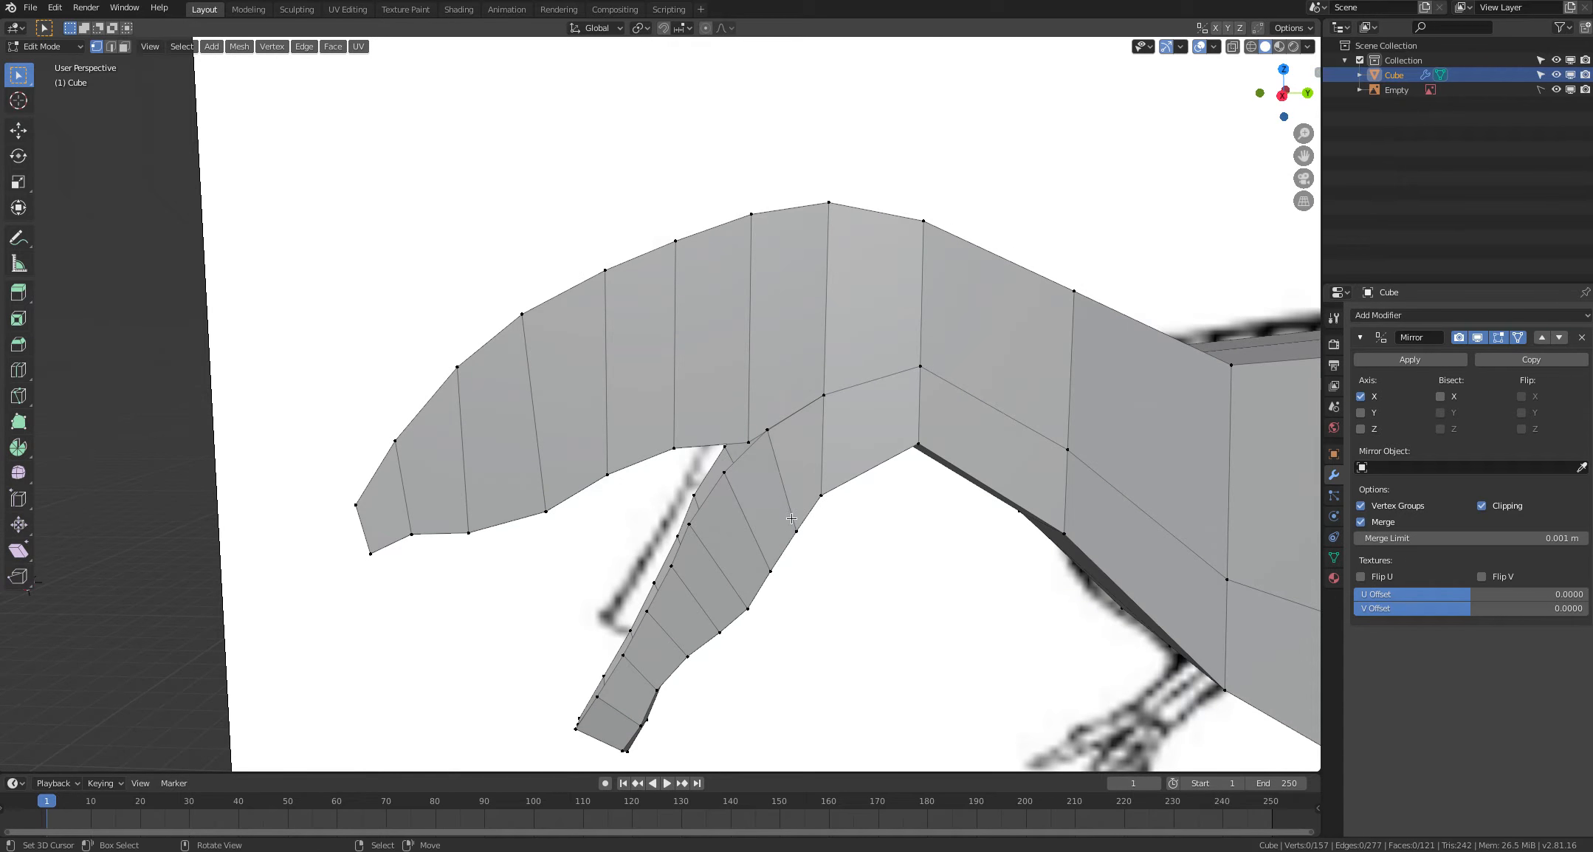
Step: Move the lower jaw's hinge vertex onto the rear corner vertex of the upper jaw, and clear the selection
{"action": "right_click", "coordinate": [781, 436]}
{"action": "key", "text": "g"}
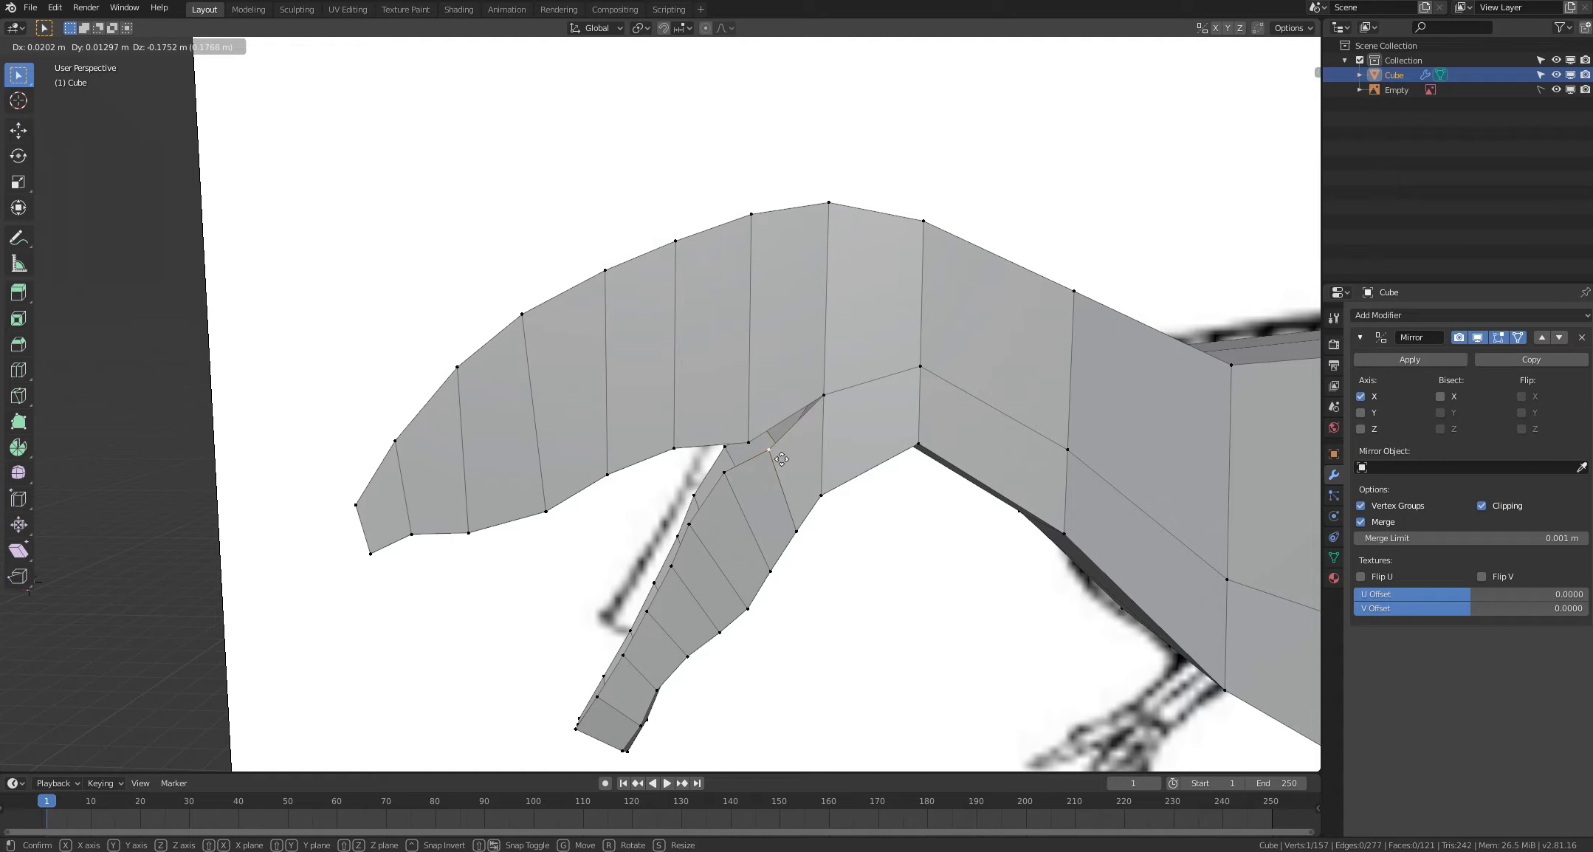
{"action": "left_click", "coordinate": [783, 450]}
{"action": "mouse_move", "coordinate": [784, 451]}
{"action": "middle_mouse_down"}
{"action": "mouse_move", "coordinate": [779, 423]}
{"action": "mouse_move", "coordinate": [772, 437]}
{"action": "middle_mouse_up"}
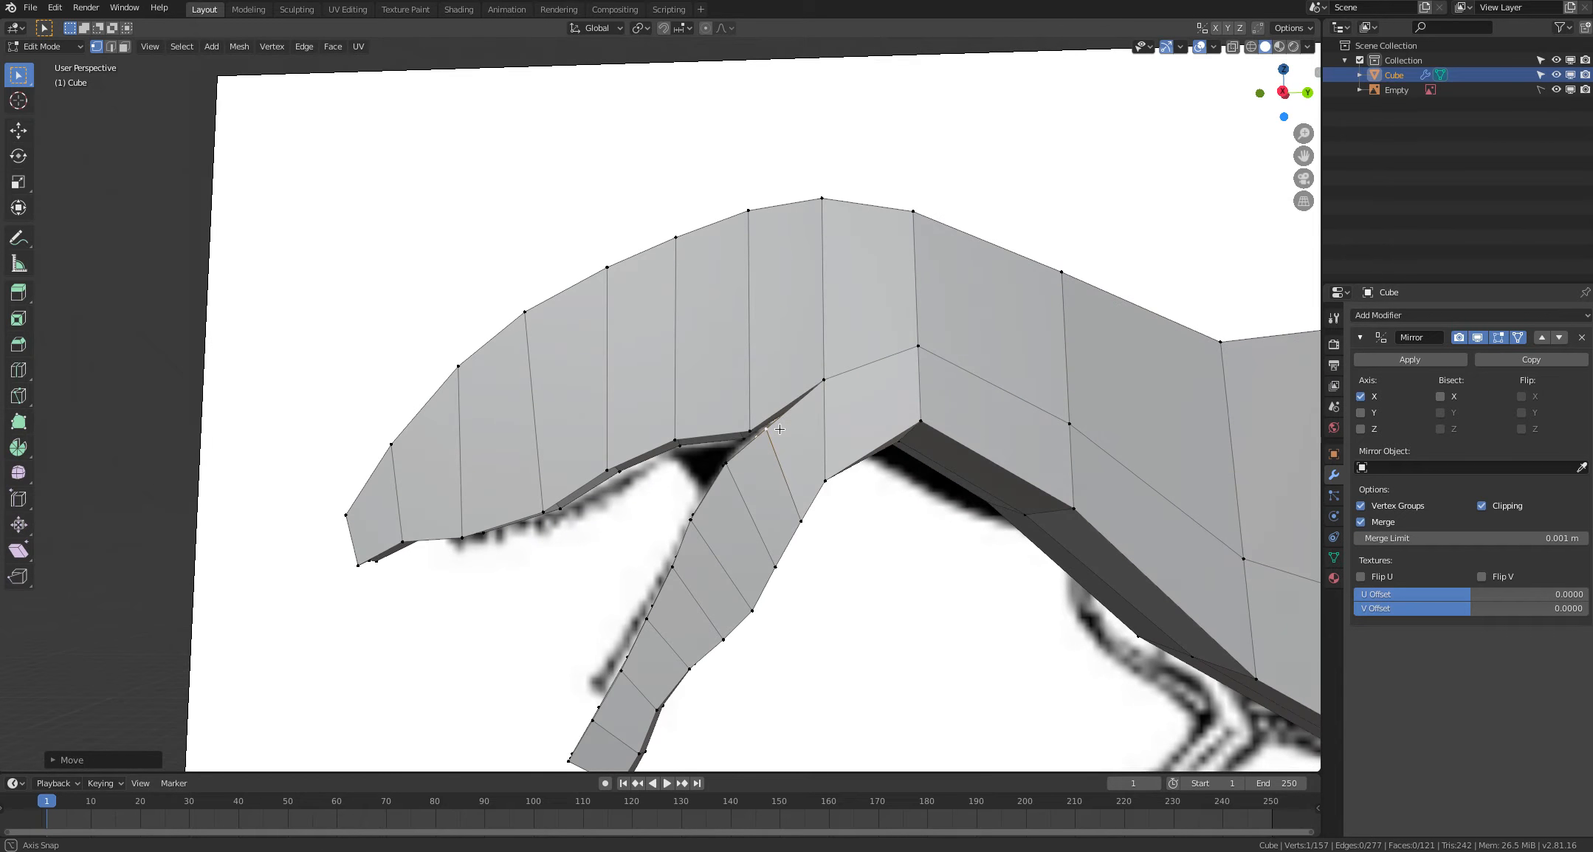
{"action": "key", "text": "g"}
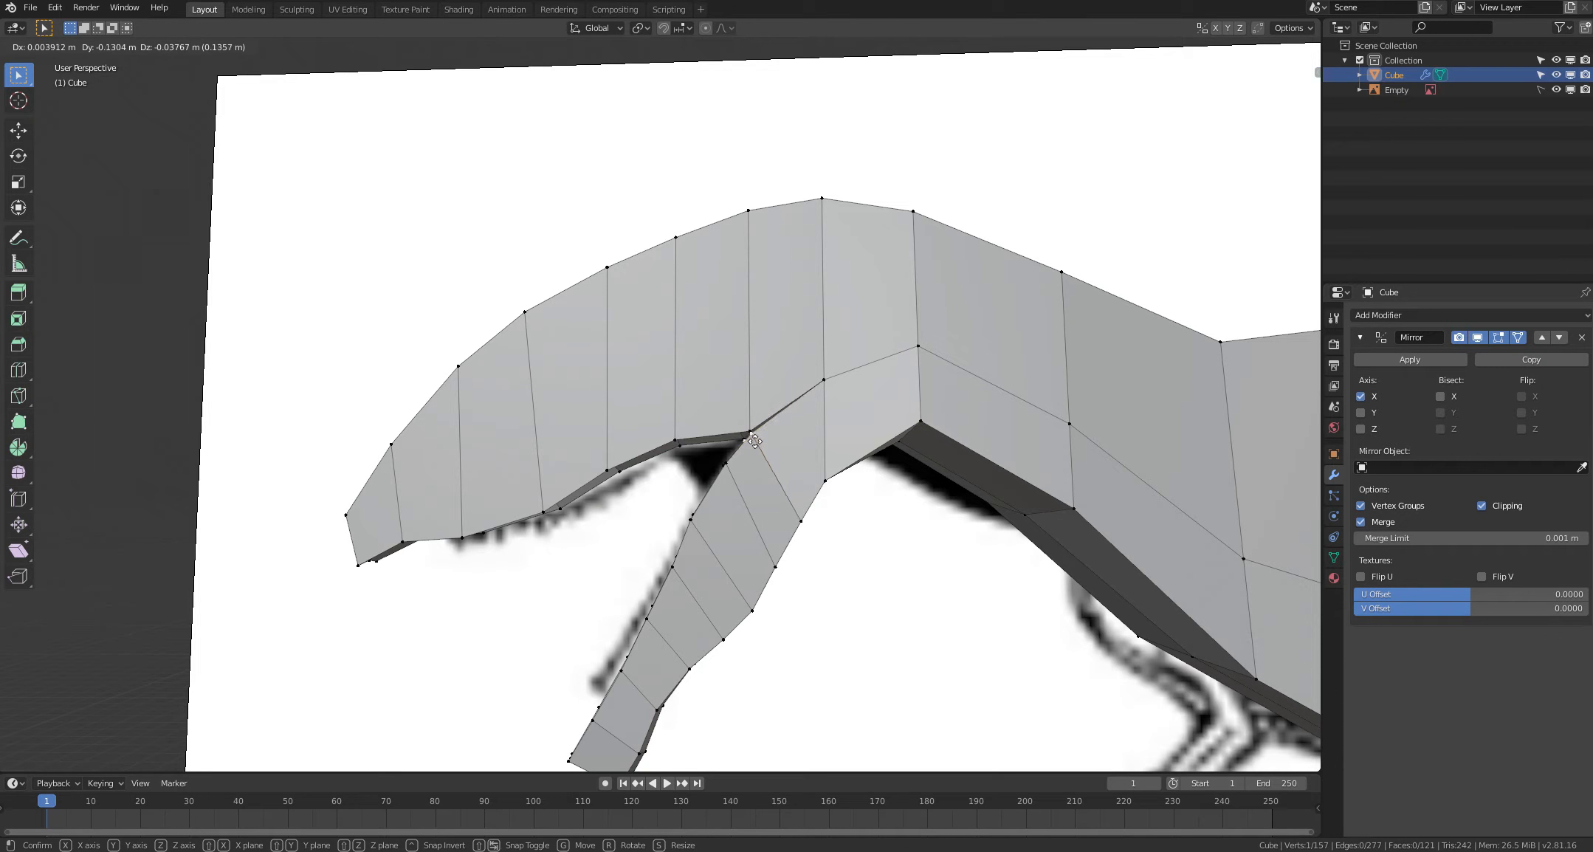
{"action": "left_click", "coordinate": [755, 440]}
{"action": "key", "text": "alt+a"}
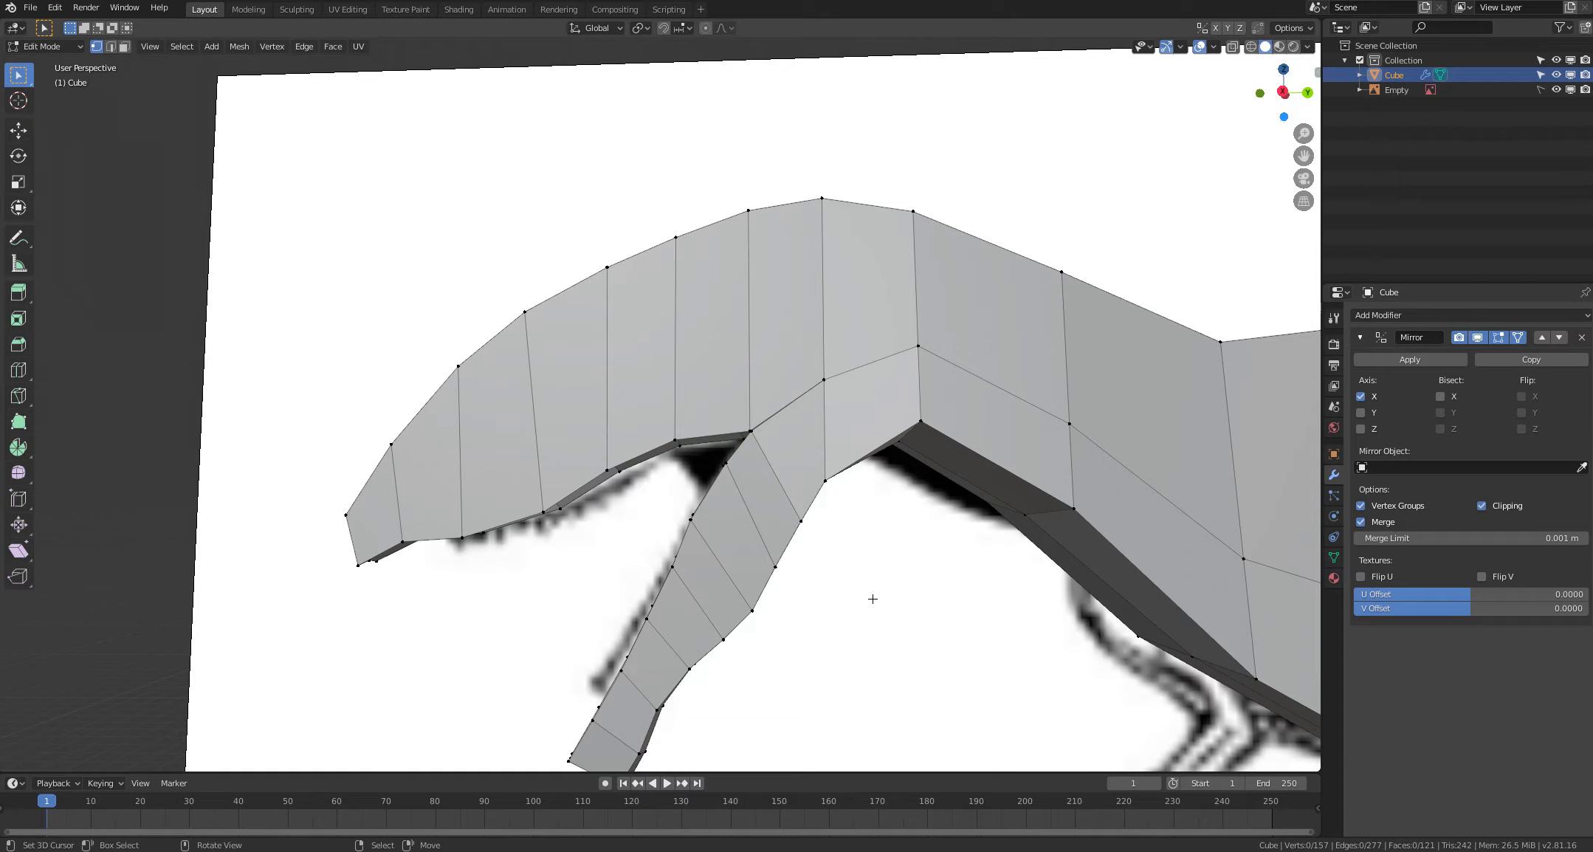
Step: Merge the two overlapping jaw hinge vertices at their center, then try shifting the merged vertex and undo that move
{"action": "middle_click_drag", "start_coordinate": [864, 594], "coordinate": [847, 548]}
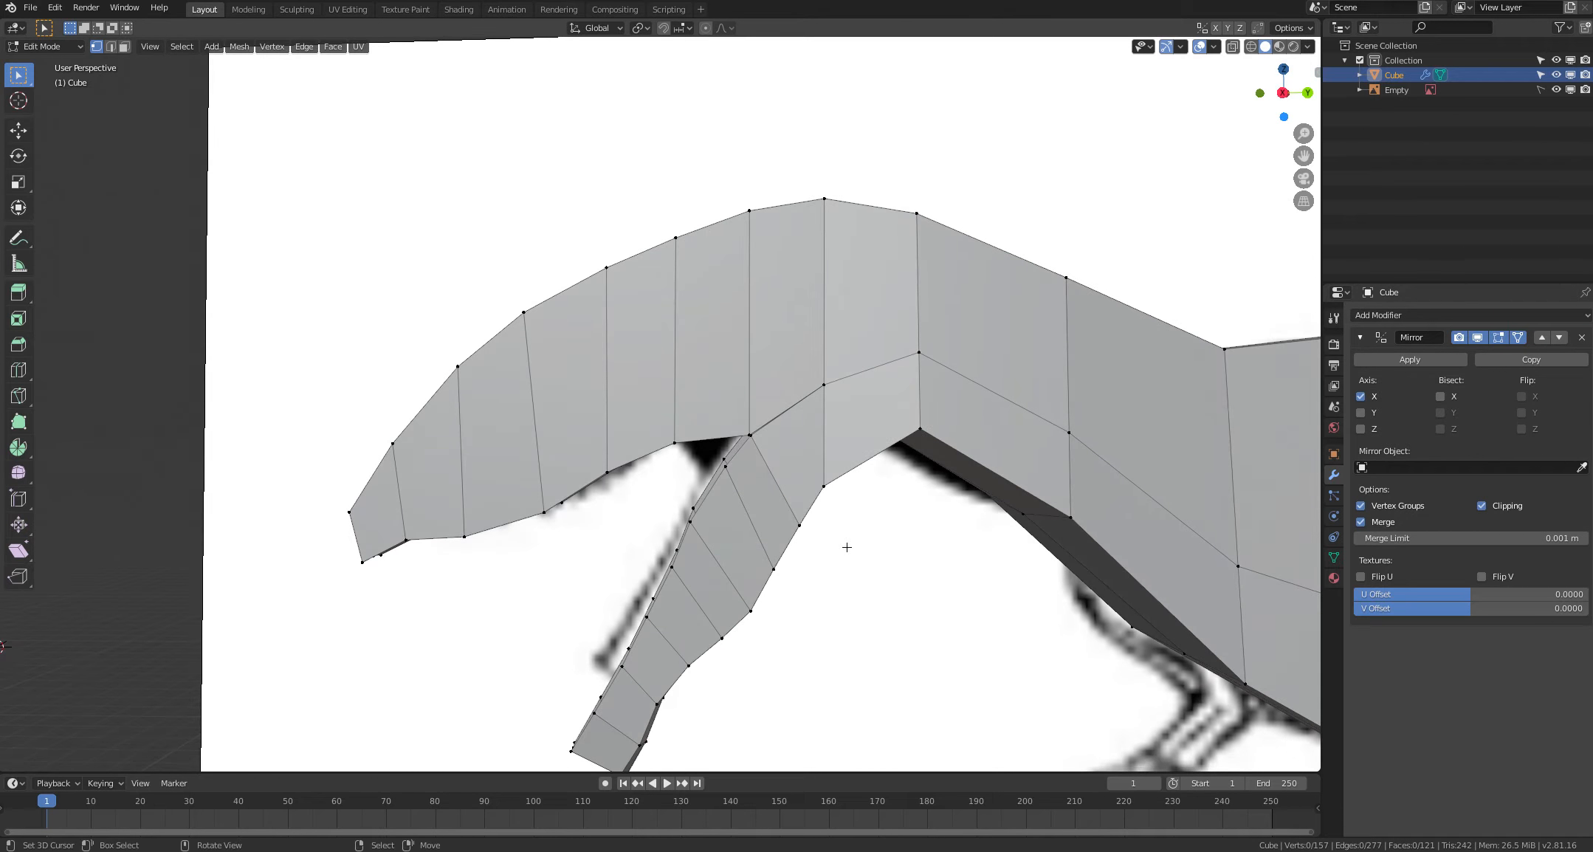
{"action": "left_click", "coordinate": [752, 435]}
{"action": "key", "text": "m"}
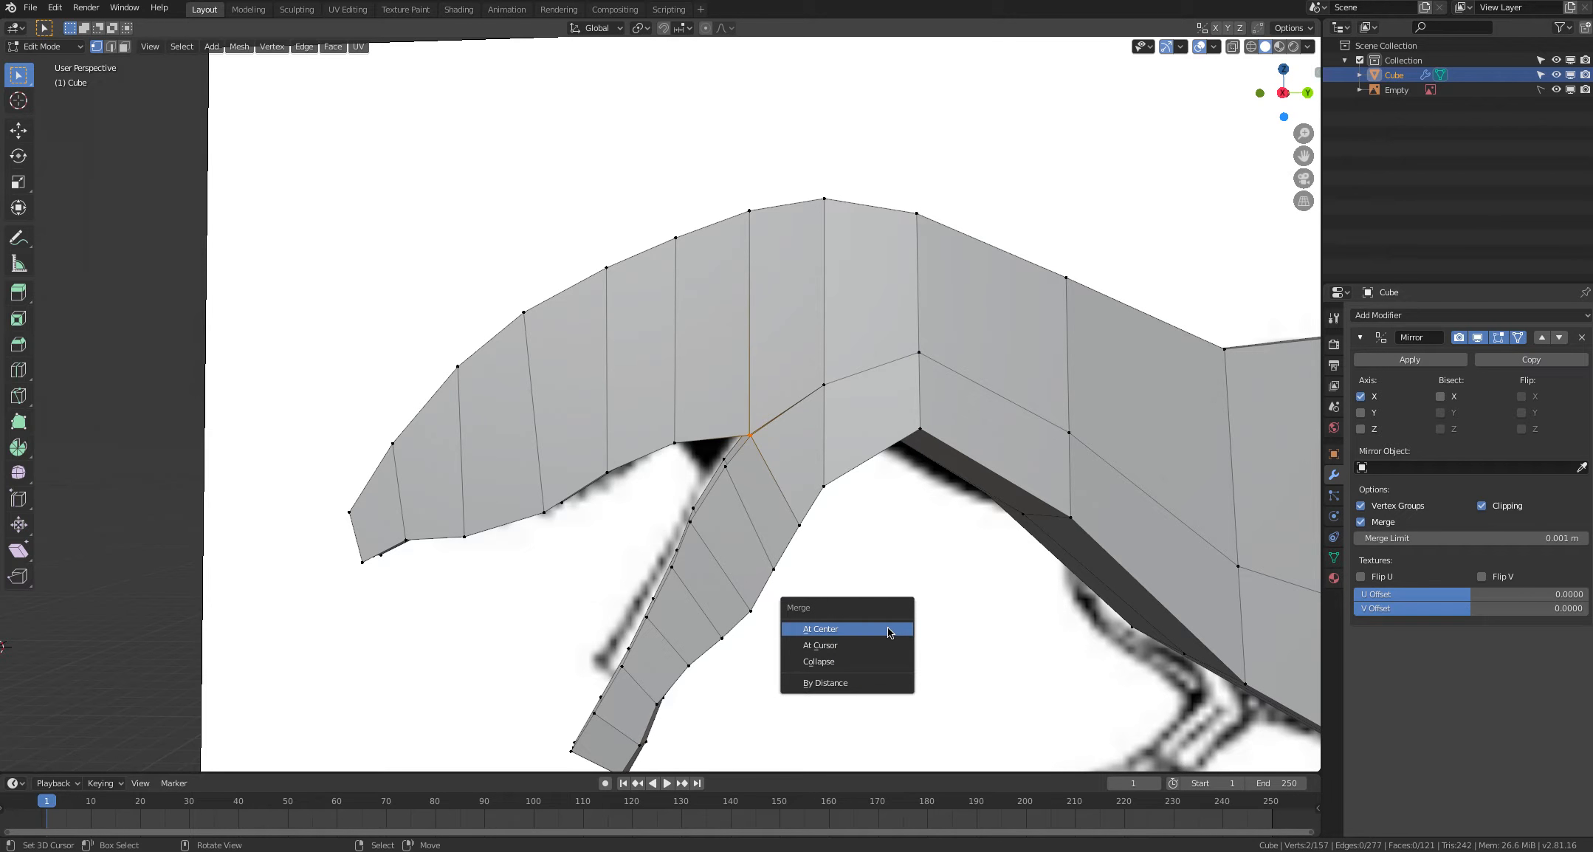
{"action": "left_click", "coordinate": [887, 628]}
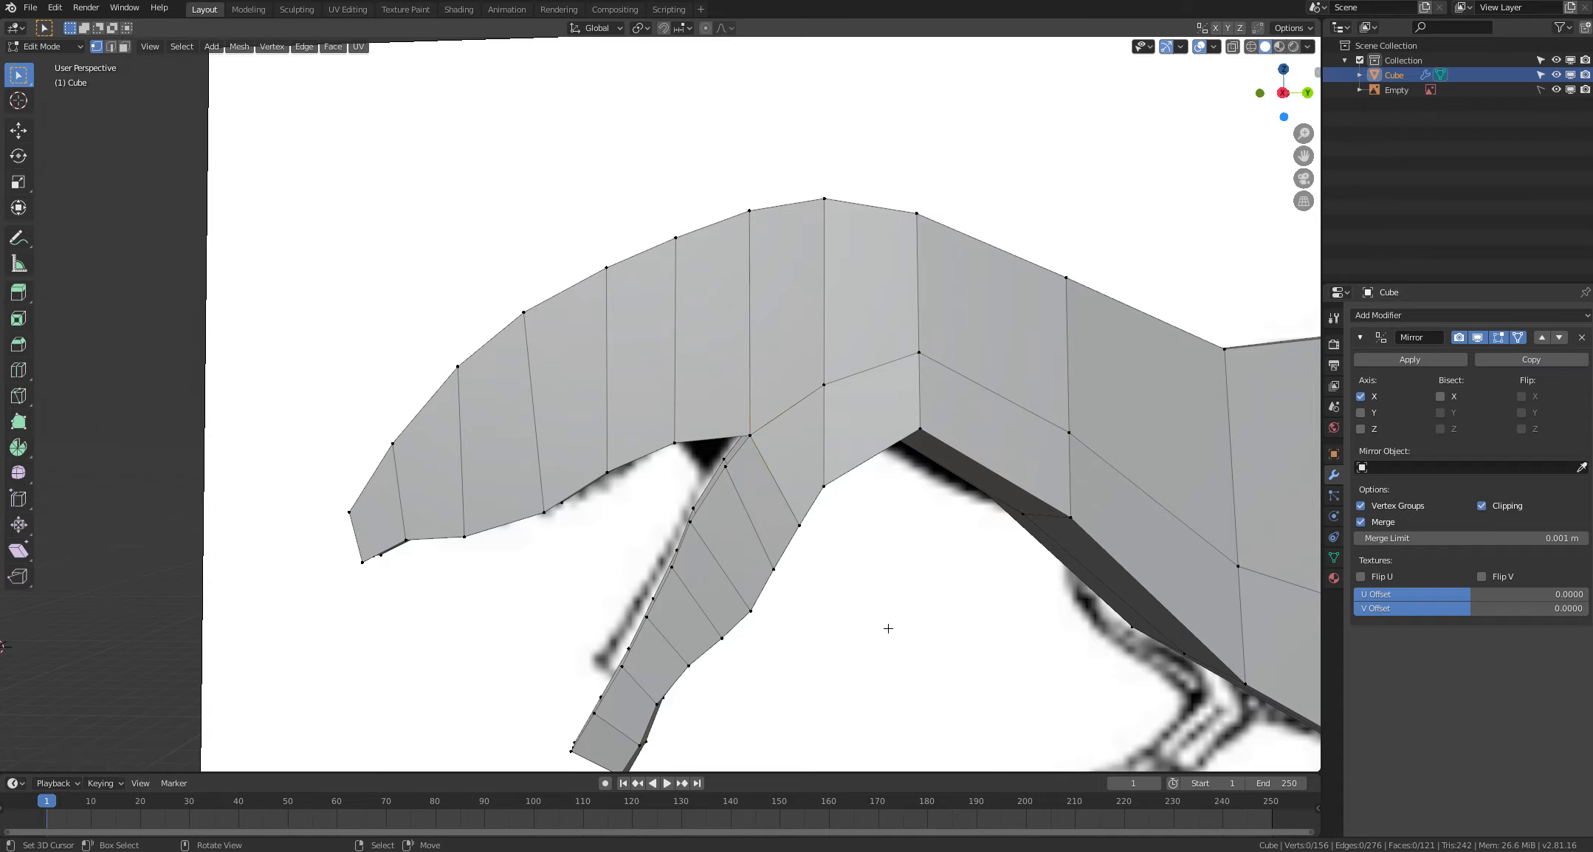
{"action": "left_click_drag", "start_coordinate": [751, 452], "coordinate": [762, 442]}
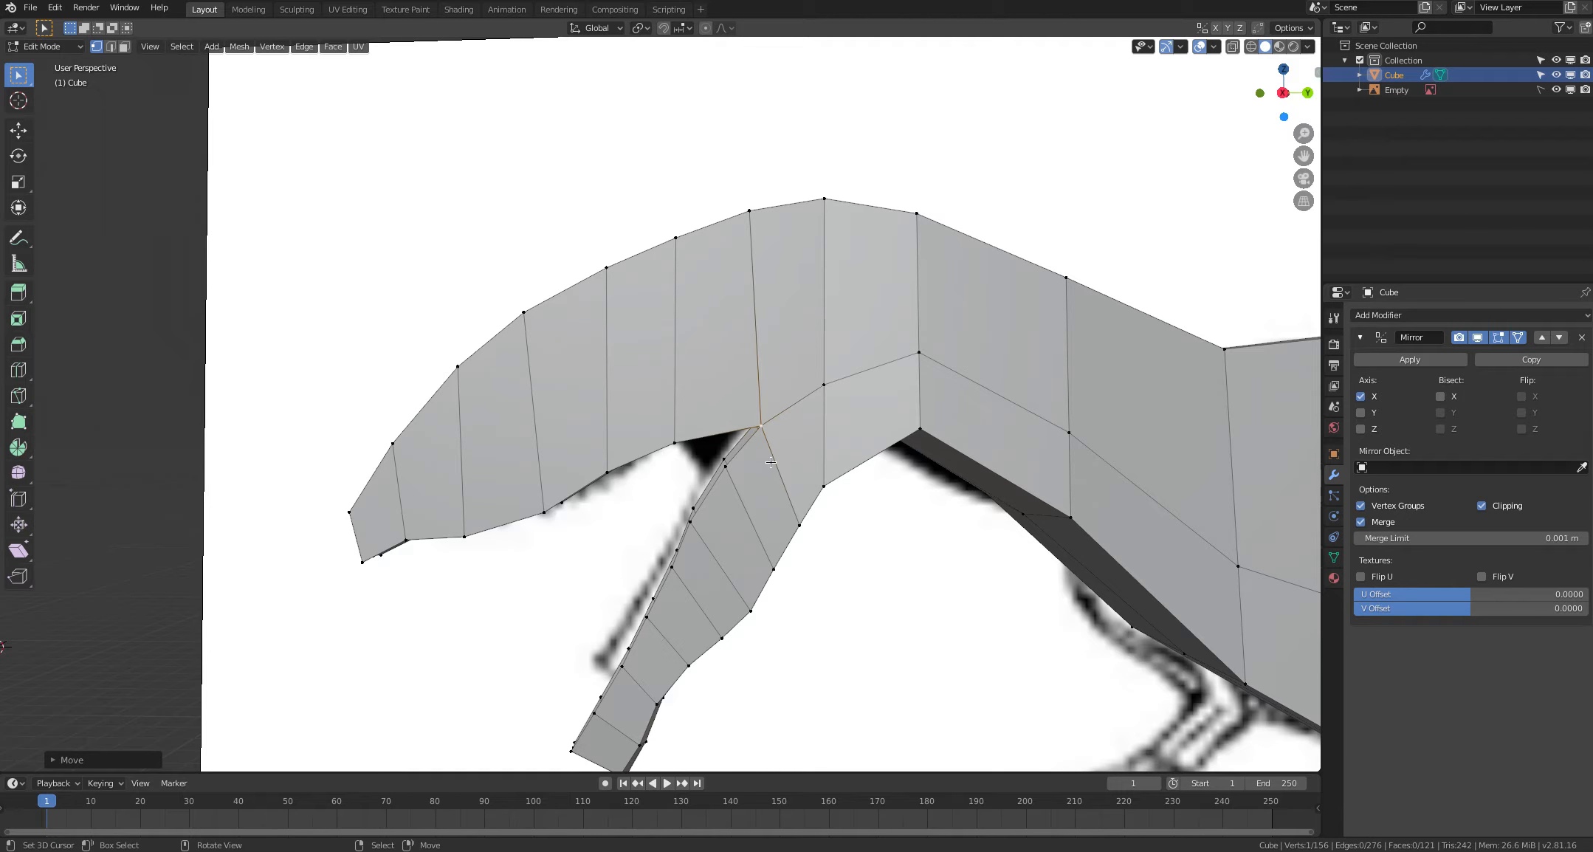
{"action": "key", "text": "ctrl+z"}
Step: Nudge the lower corner vertex at the tip of the lower jaw, and clear the selection
{"action": "scroll", "coordinate": [856, 611], "scroll_direction": "down", "scroll_amount": 1}
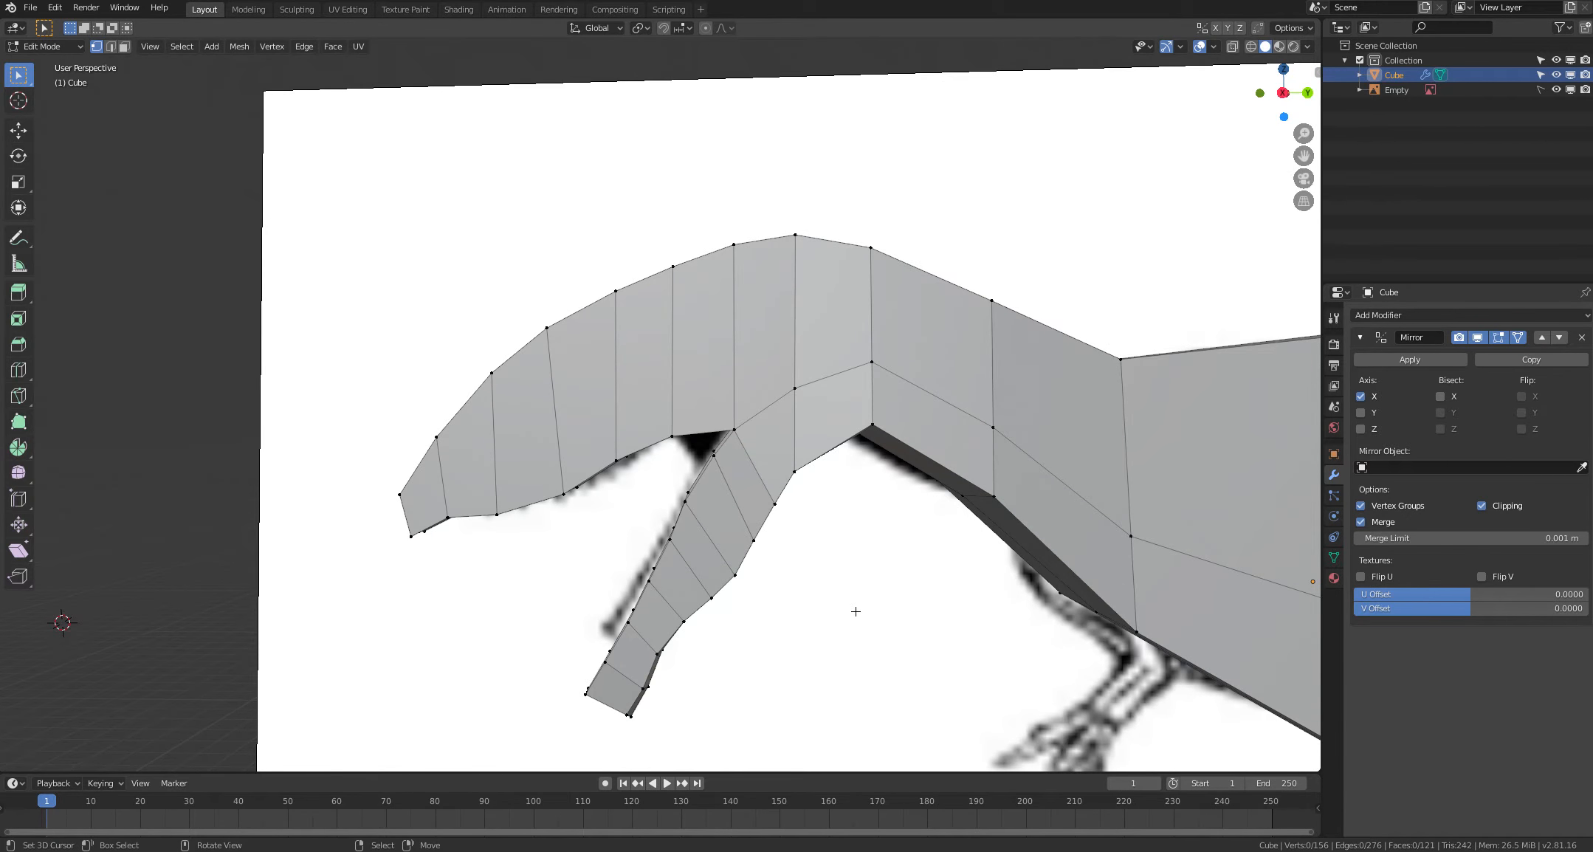
{"action": "middle_click_drag", "start_coordinate": [856, 611], "coordinate": [856, 606]}
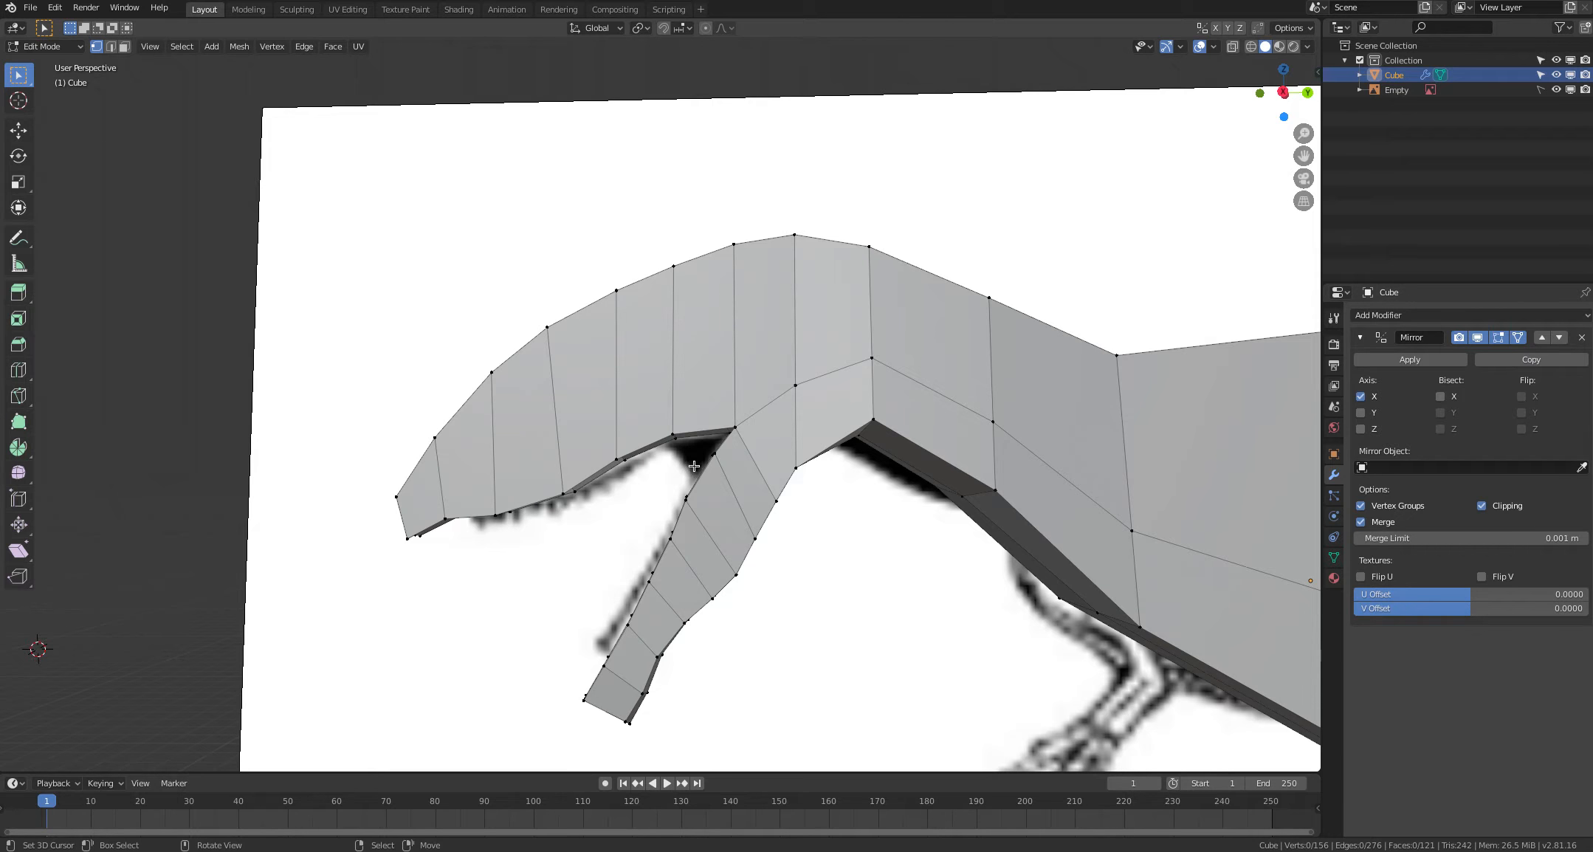
{"action": "middle_click_drag", "start_coordinate": [674, 459], "coordinate": [776, 432], "text": "shift"}
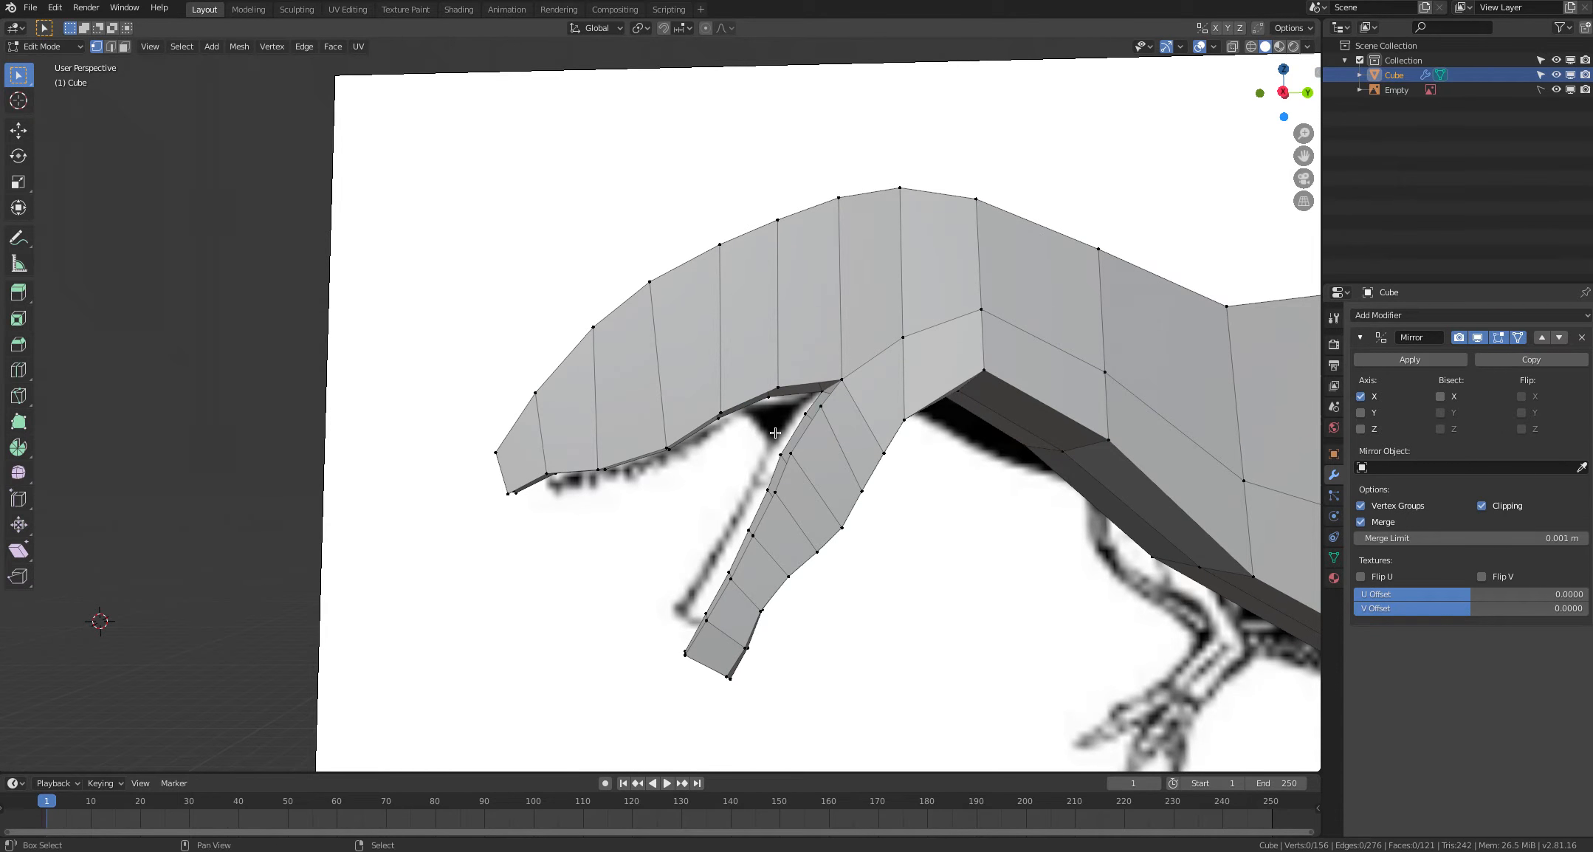
{"action": "mouse_move", "coordinate": [754, 498]}
{"action": "middle_mouse_down", "text": "shift"}
{"action": "mouse_move", "coordinate": [838, 486]}
{"action": "mouse_move", "coordinate": [720, 488]}
{"action": "mouse_move", "coordinate": [755, 504]}
{"action": "mouse_move", "coordinate": [756, 533]}
{"action": "mouse_move", "coordinate": [753, 514]}
{"action": "middle_mouse_up", "text": "shift"}
{"action": "mouse_move", "coordinate": [771, 621]}
{"action": "middle_mouse_down", "text": "shift"}
{"action": "mouse_move", "coordinate": [747, 526]}
{"action": "mouse_move", "coordinate": [714, 577]}
{"action": "middle_mouse_up", "text": "shift"}
{"action": "key", "text": "alt+a"}
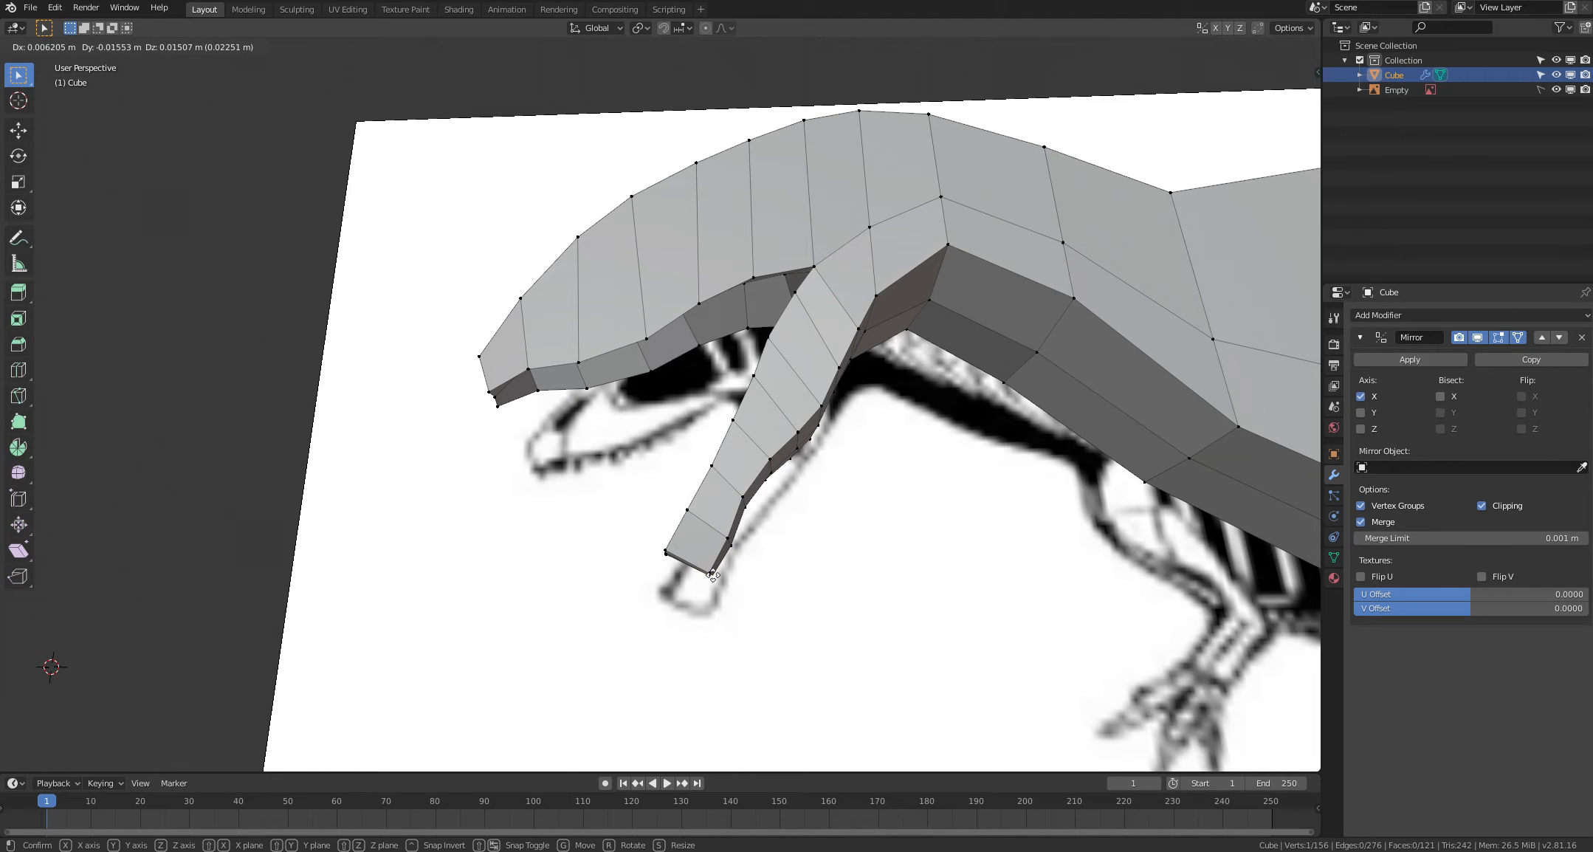
{"action": "middle_click_drag", "start_coordinate": [812, 600], "coordinate": [831, 643]}
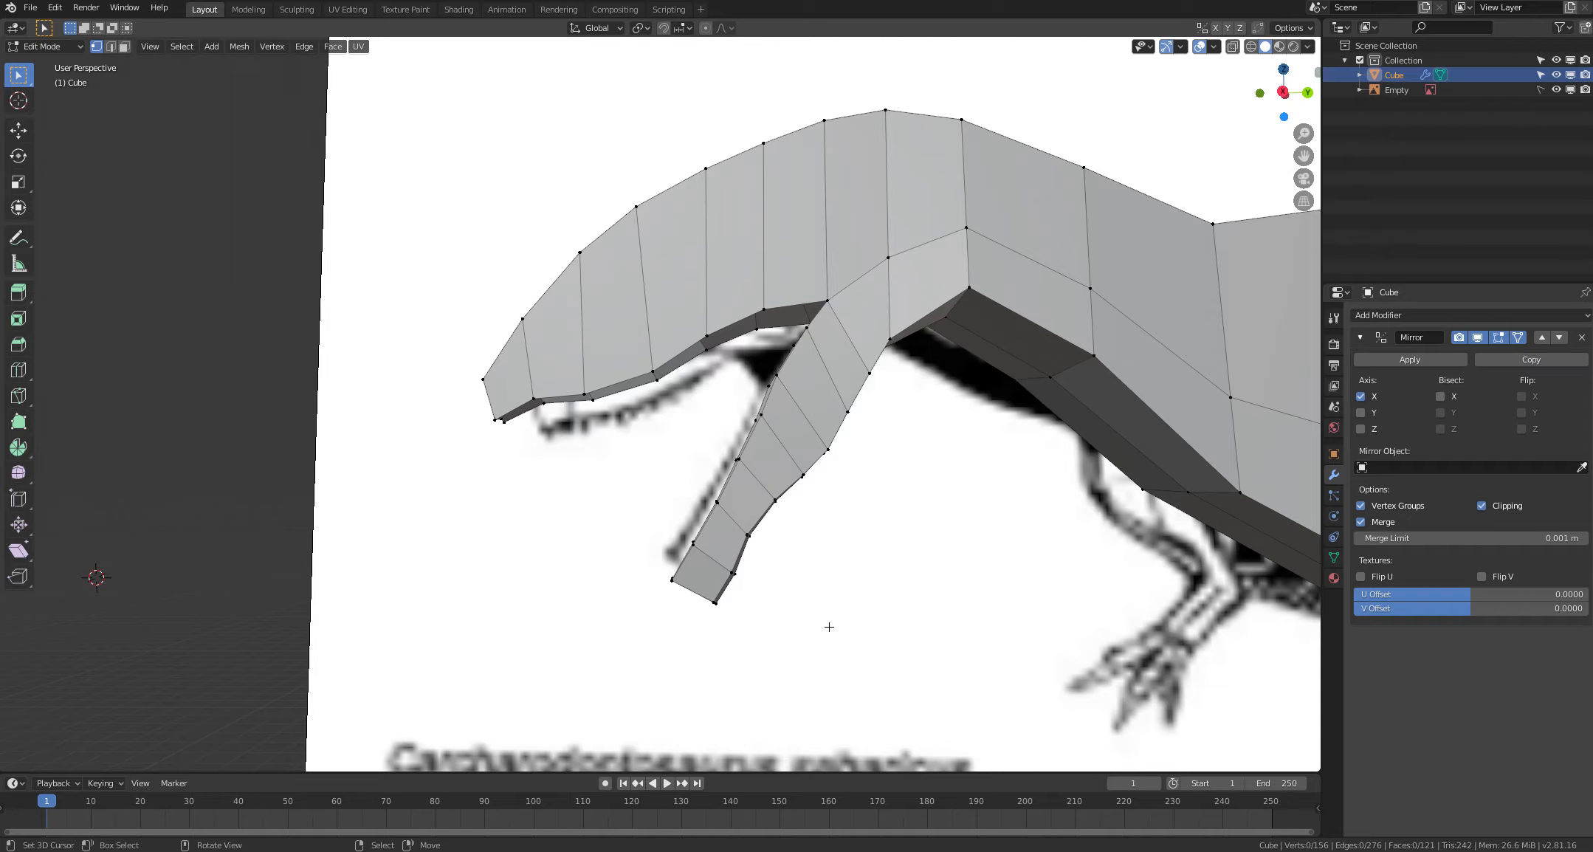
Step: Examine the head and body shape against the skeletal reference from the front, above and side
{"action": "scroll", "coordinate": [826, 627], "scroll_direction": "down", "scroll_amount": 4}
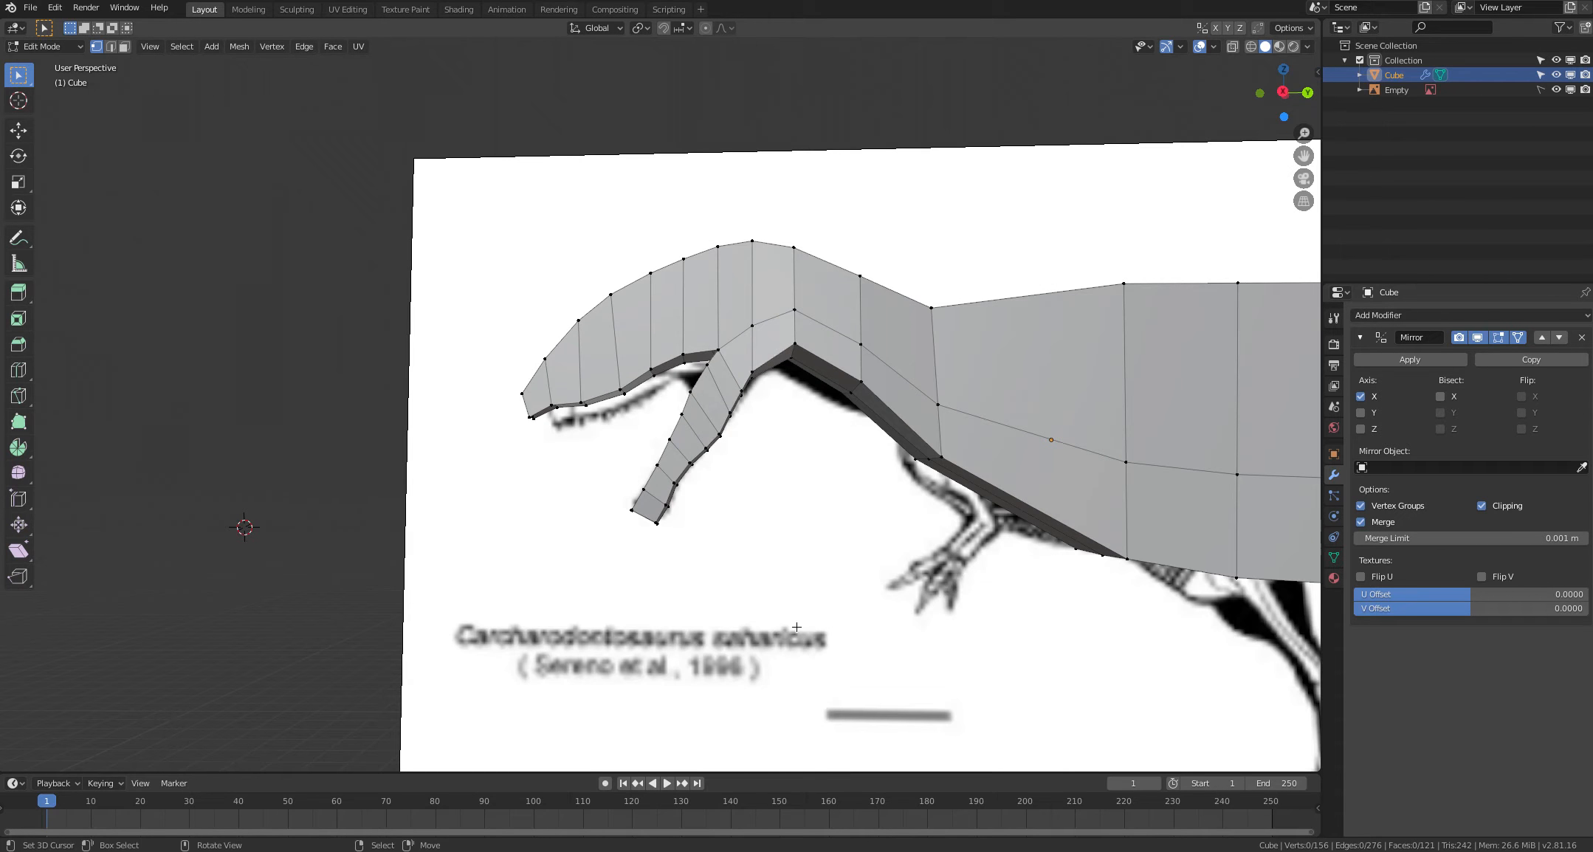
{"action": "middle_click_drag", "start_coordinate": [826, 626], "coordinate": [818, 581]}
{"action": "right_click_drag", "start_coordinate": [745, 359], "coordinate": [757, 394]}
{"action": "right_click", "coordinate": [862, 552]}
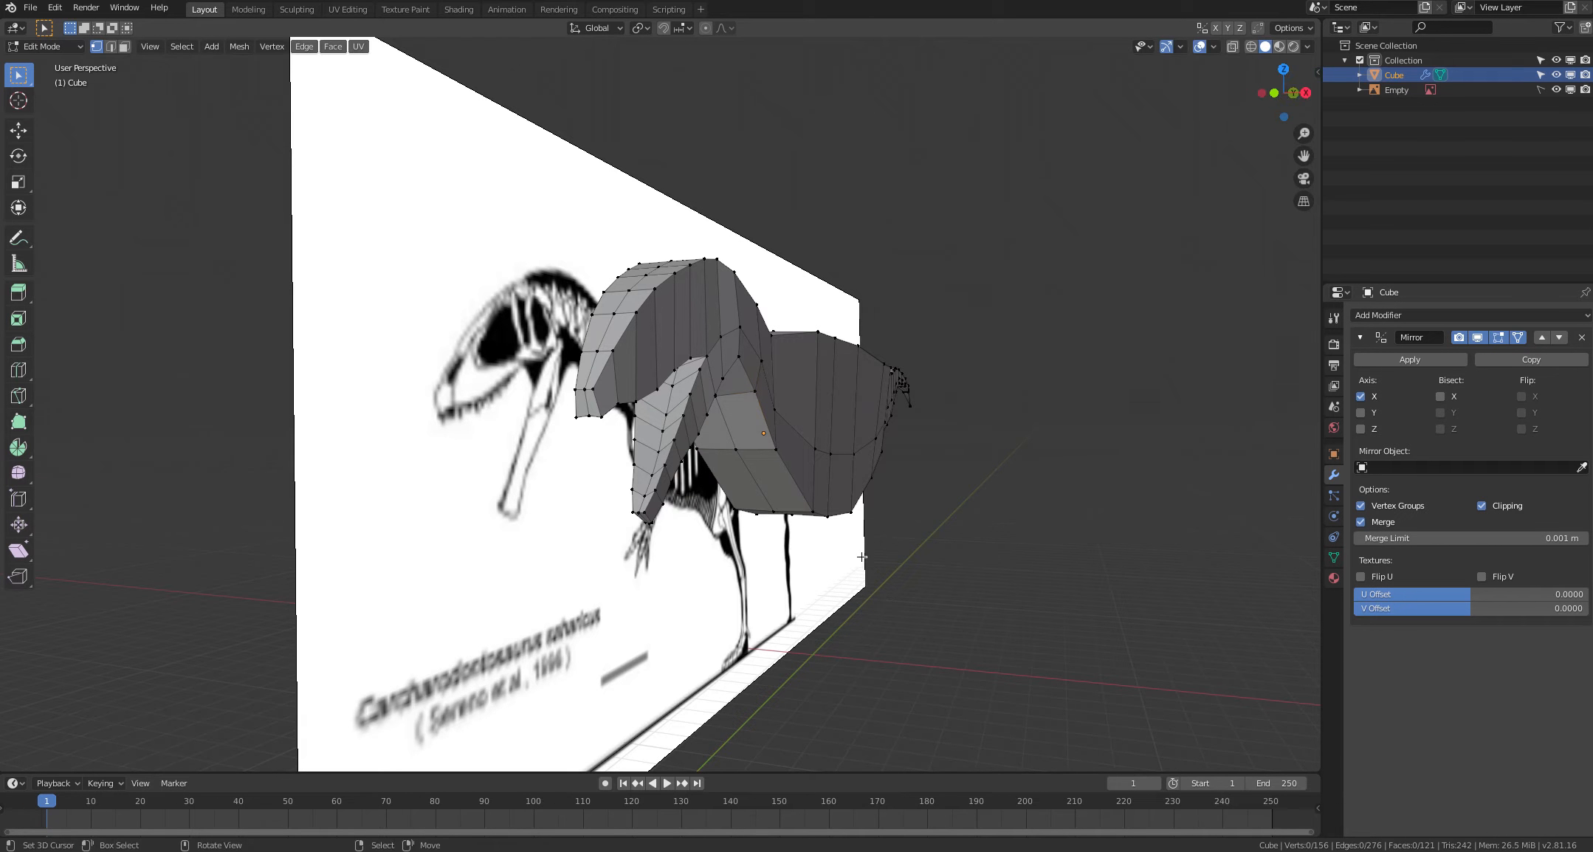
{"action": "middle_click_drag", "start_coordinate": [790, 357], "coordinate": [785, 399]}
{"action": "right_click_drag", "start_coordinate": [765, 389], "coordinate": [760, 386]}
{"action": "right_click", "coordinate": [826, 472]}
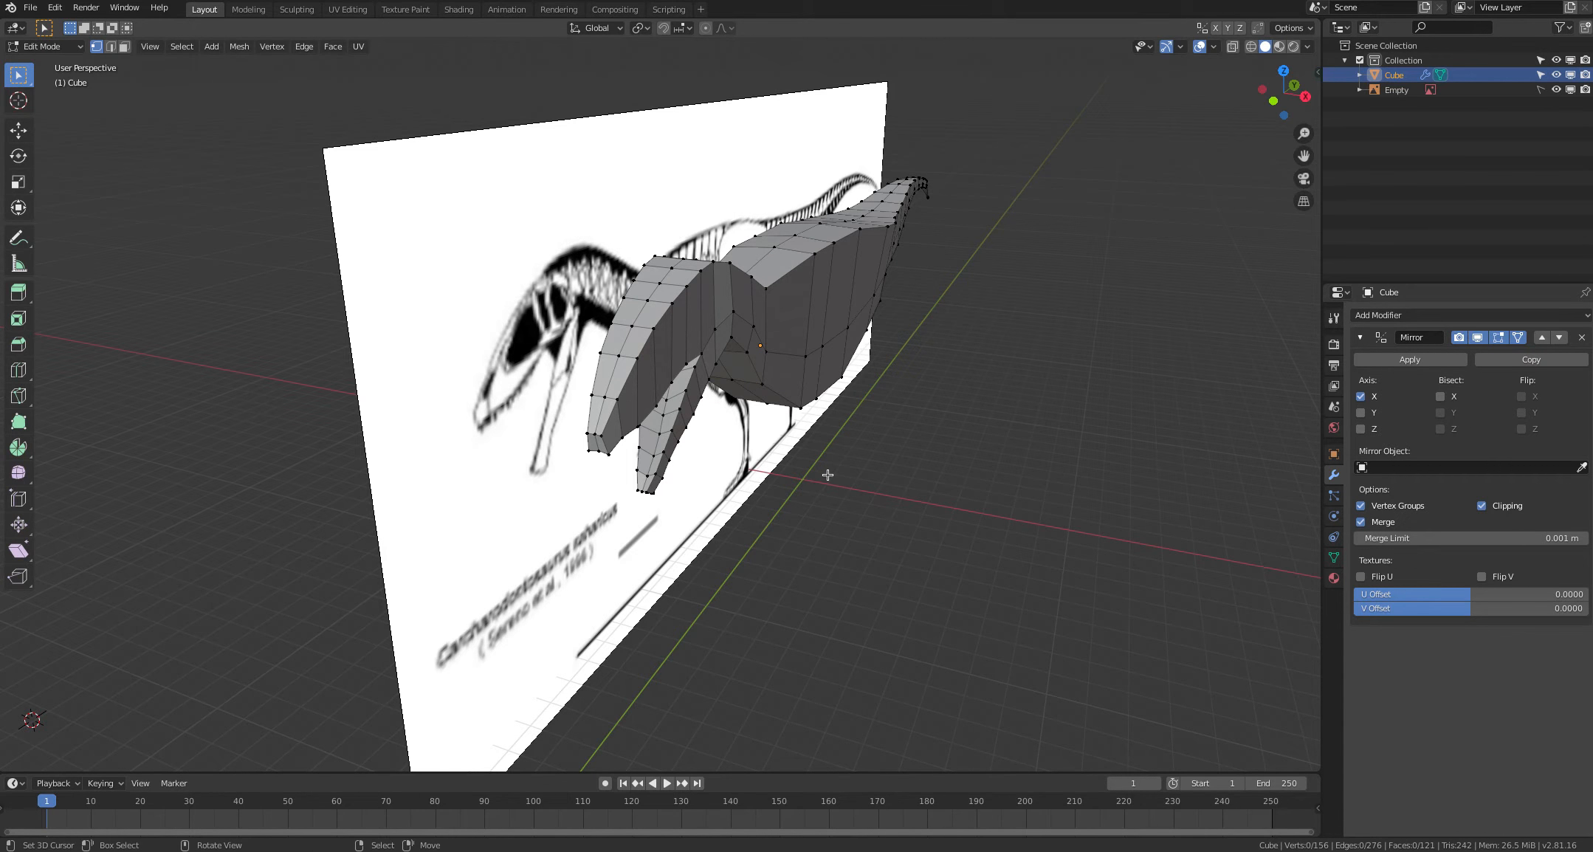
{"action": "middle_click_drag", "start_coordinate": [889, 545], "coordinate": [648, 514]}
{"action": "scroll", "coordinate": [838, 532], "scroll_direction": "down", "scroll_amount": 2}
{"action": "scroll", "coordinate": [766, 533], "scroll_direction": "up", "scroll_amount": 1}
{"action": "middle_click_drag", "start_coordinate": [647, 512], "coordinate": [740, 539]}
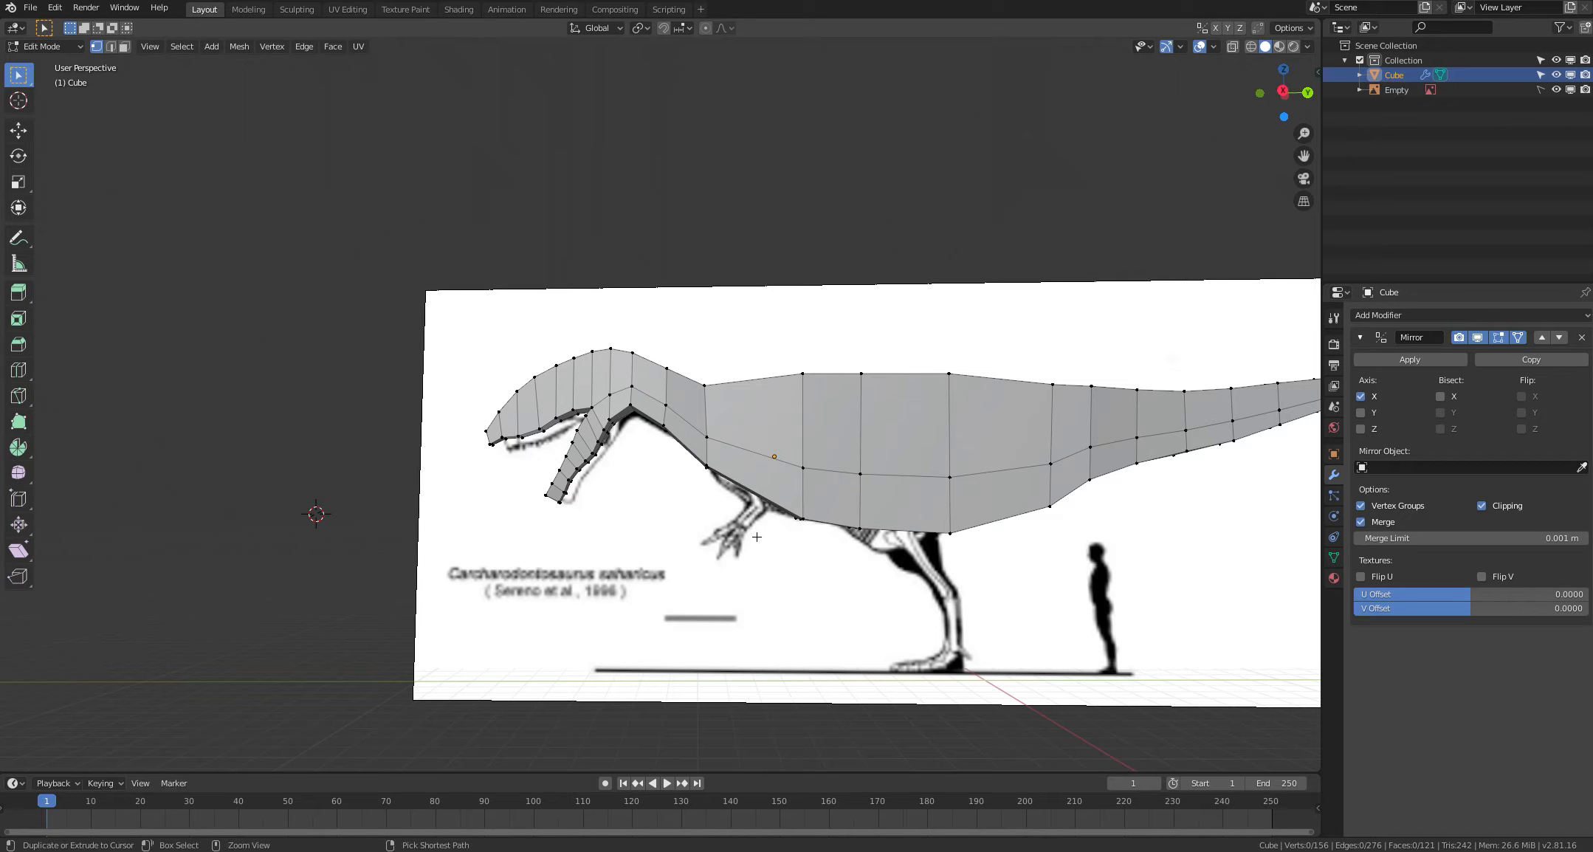
Step: Make the mesh see-through with X-ray and add a centered loop cut around the front of the torso, behind the neck base
{"action": "key", "text": "ctrl+r"}
{"action": "key", "text": "Escape"}
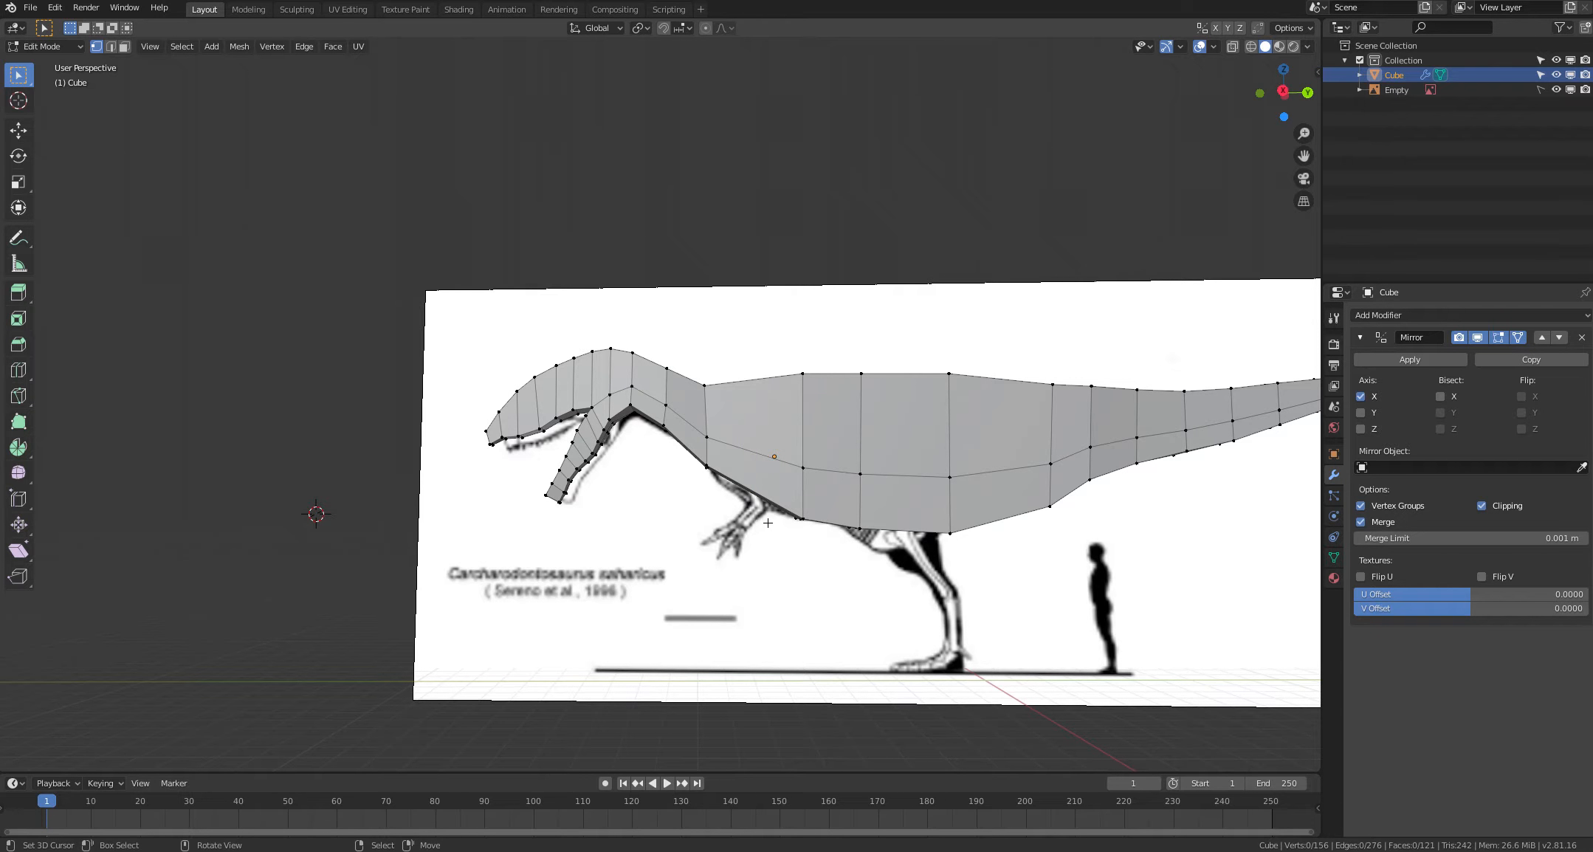
{"action": "middle_click_drag", "start_coordinate": [759, 531], "coordinate": [697, 500], "text": "shift"}
{"action": "key", "text": "alt+z"}
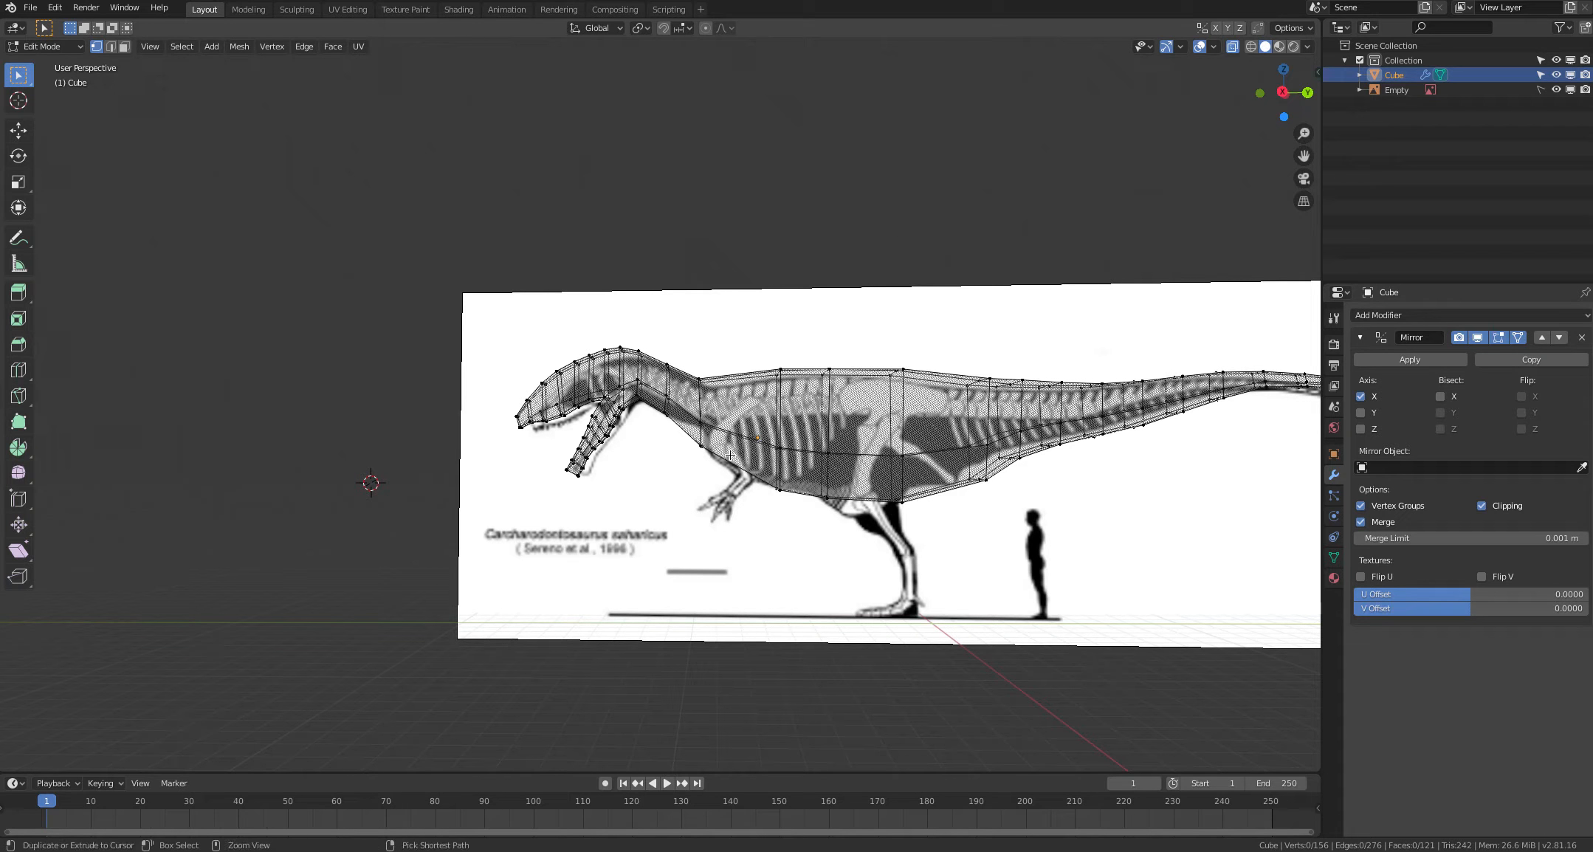
{"action": "key", "text": "ctrl+r"}
{"action": "left_click", "coordinate": [731, 457]}
{"action": "right_click", "coordinate": [721, 497]}
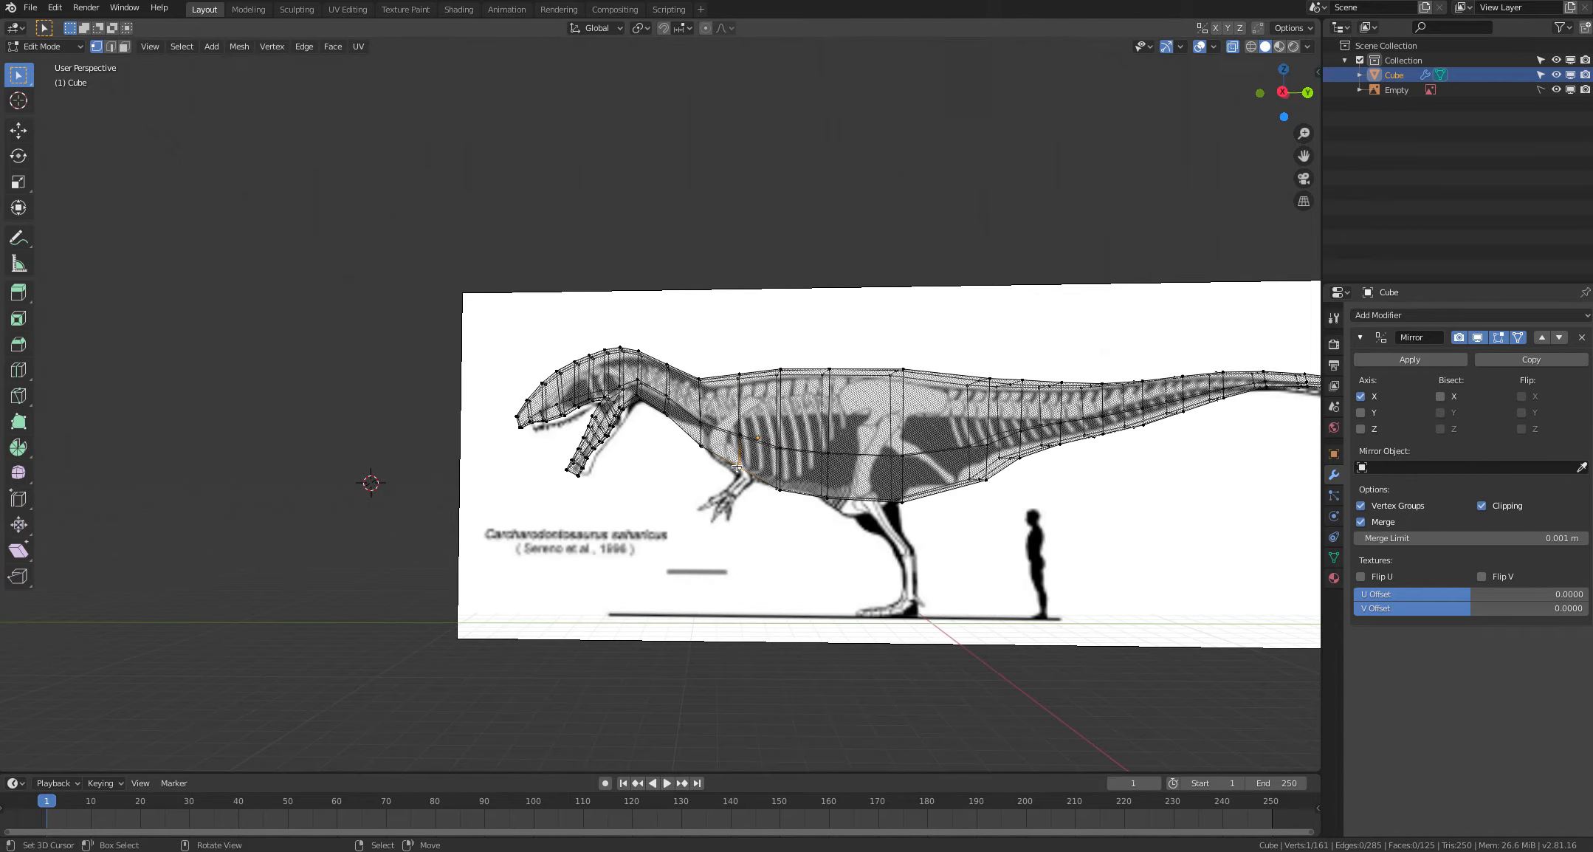
Step: Move the new loop's lower chest vertex slightly to follow the skeleton's chest outline, and clear the selection
{"action": "left_click", "coordinate": [739, 466]}
{"action": "key", "text": "g"}
{"action": "left_click", "coordinate": [736, 471]}
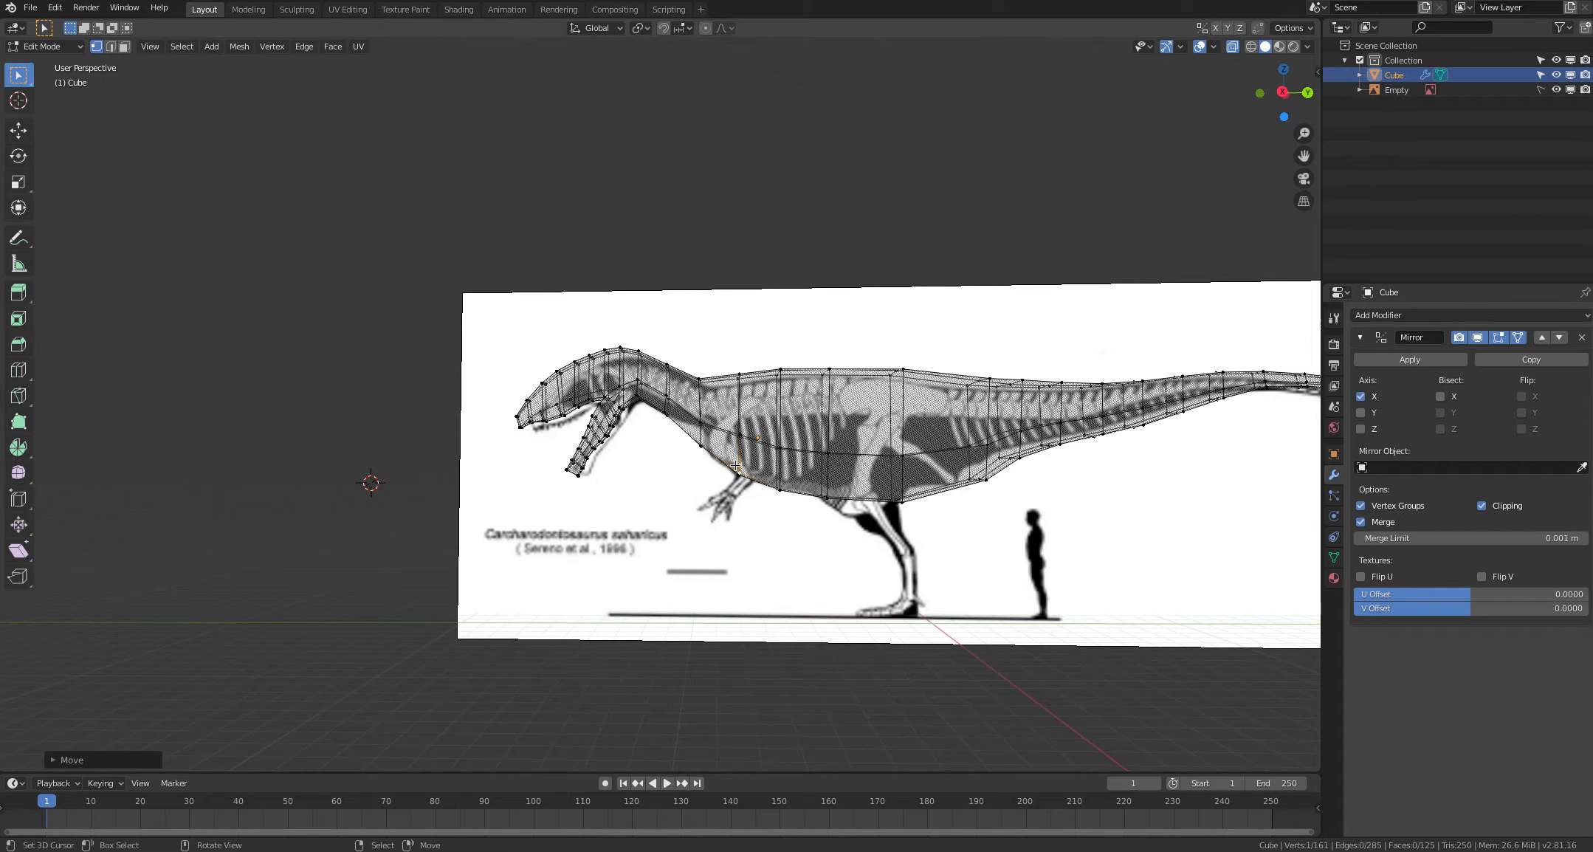
{"action": "middle_click_drag", "start_coordinate": [732, 404], "coordinate": [731, 399]}
{"action": "left_click", "coordinate": [712, 510]}
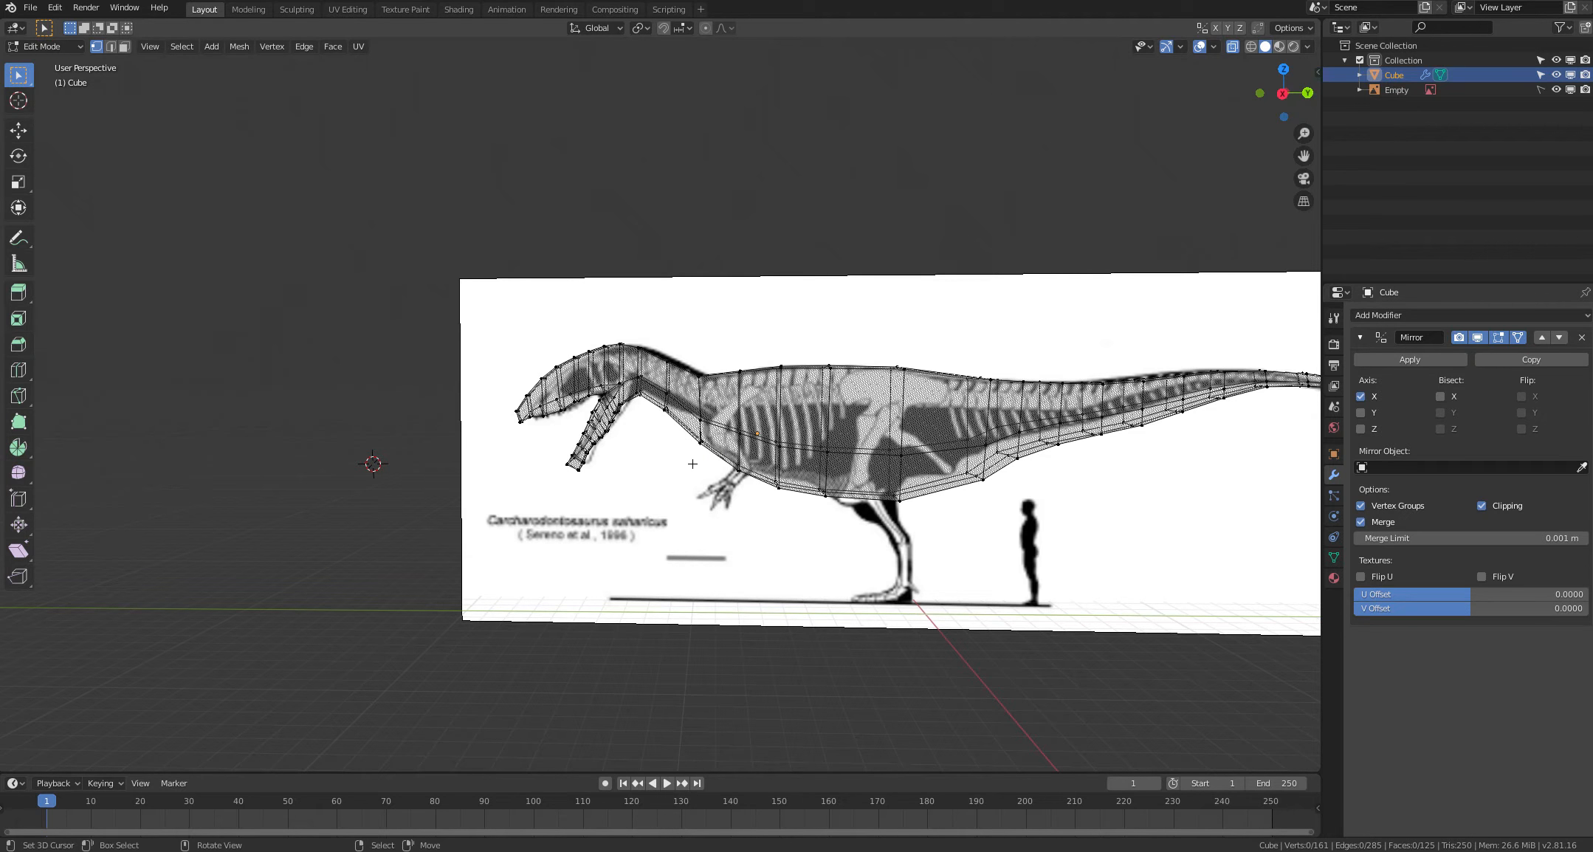
Step: Raise the two top vertices at the base of the neck slightly to the back's outline, and clear the selection
{"action": "middle_click_drag", "start_coordinate": [692, 464], "coordinate": [696, 373]}
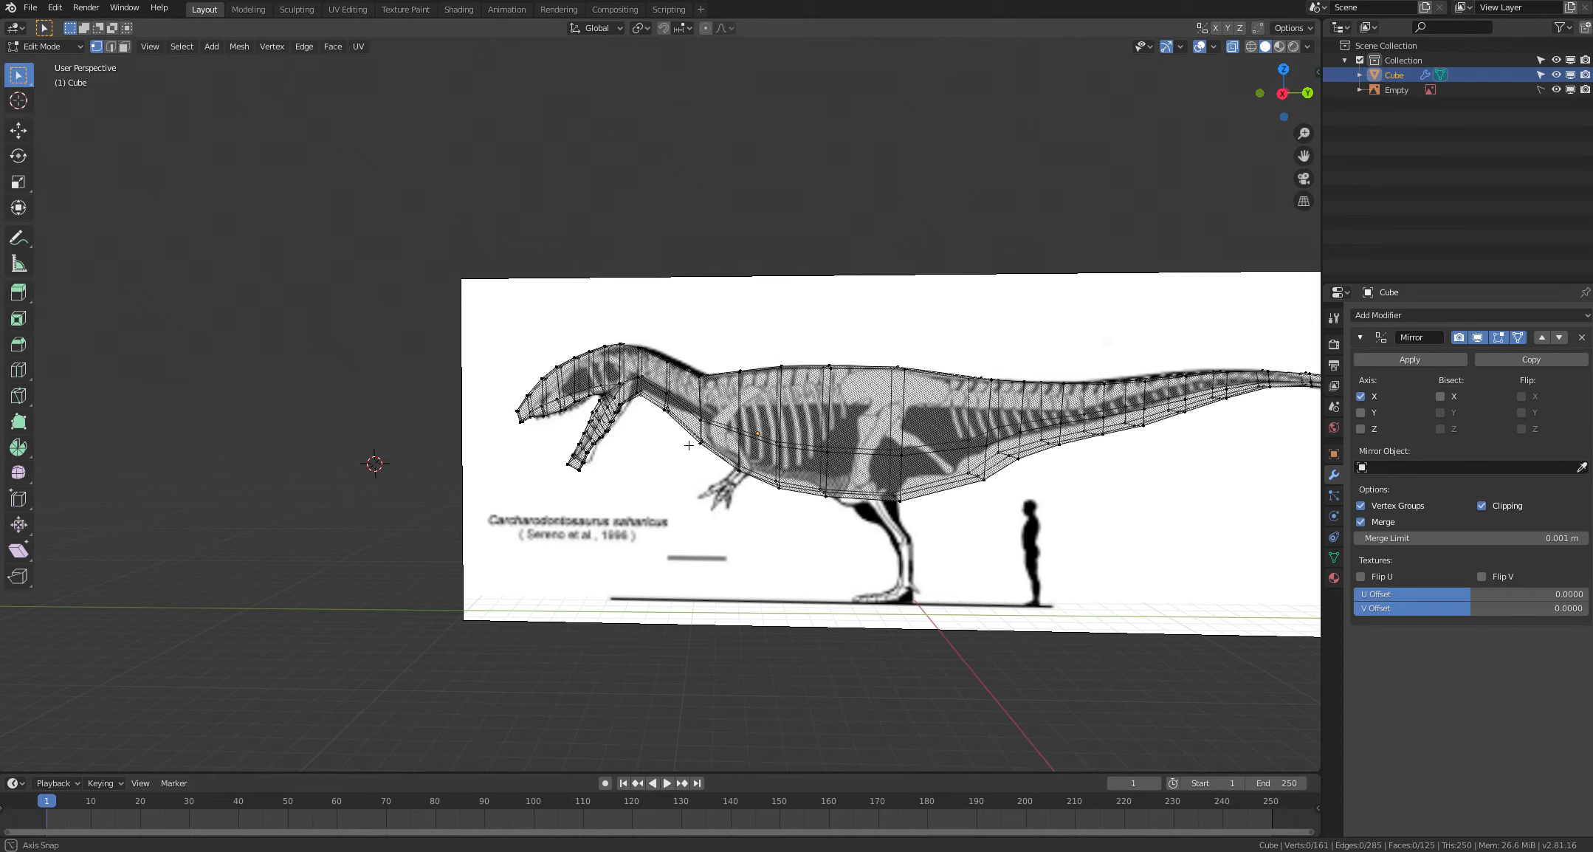
{"action": "left_click", "coordinate": [697, 378], "text": "alt"}
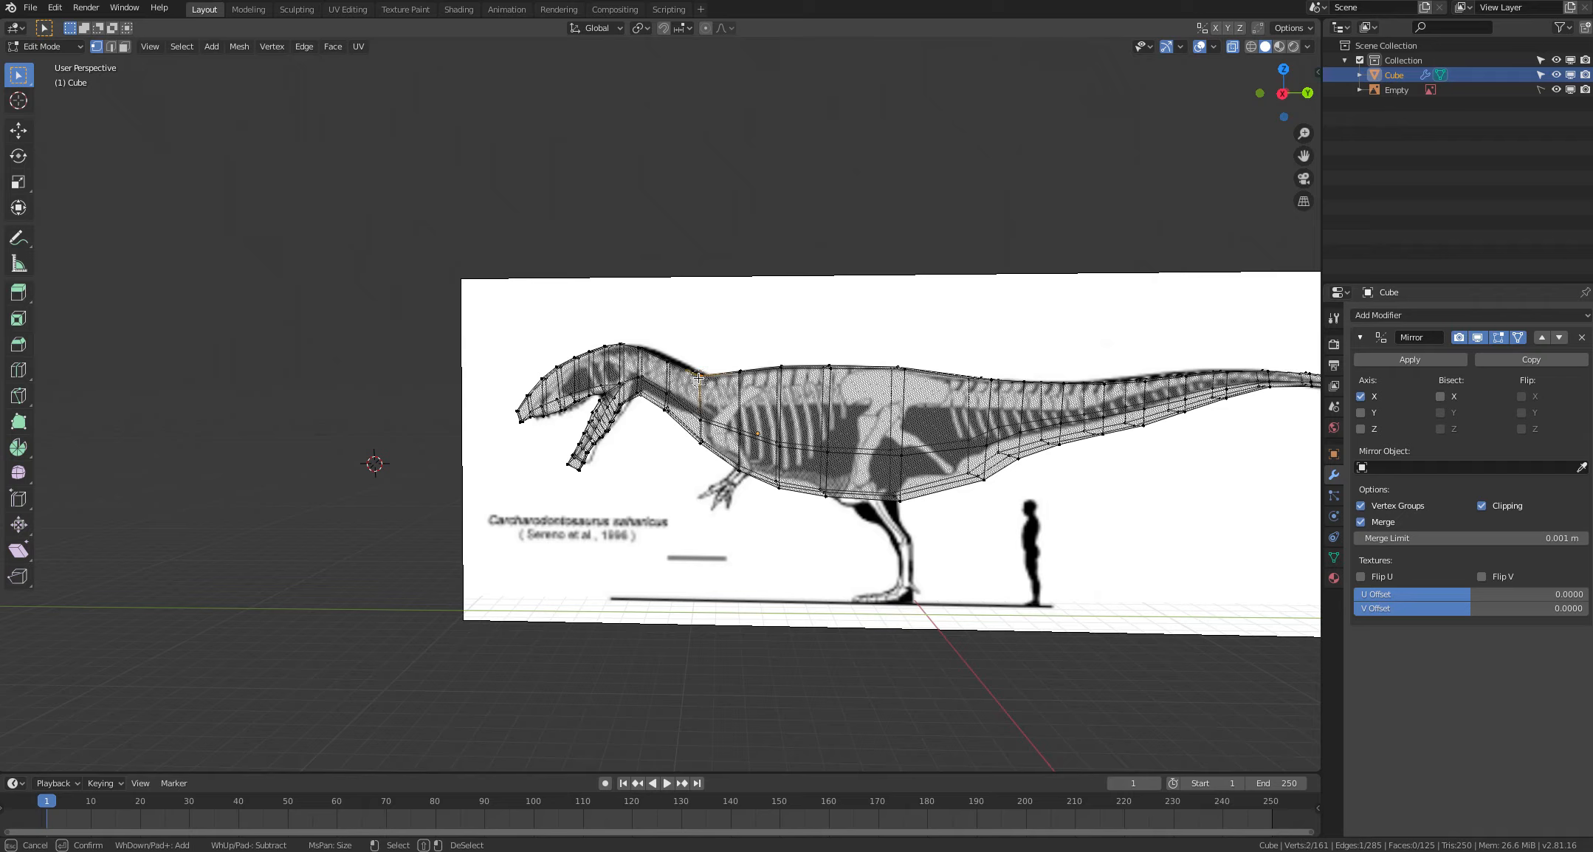
{"action": "key", "text": "g"}
{"action": "left_click", "coordinate": [635, 471]}
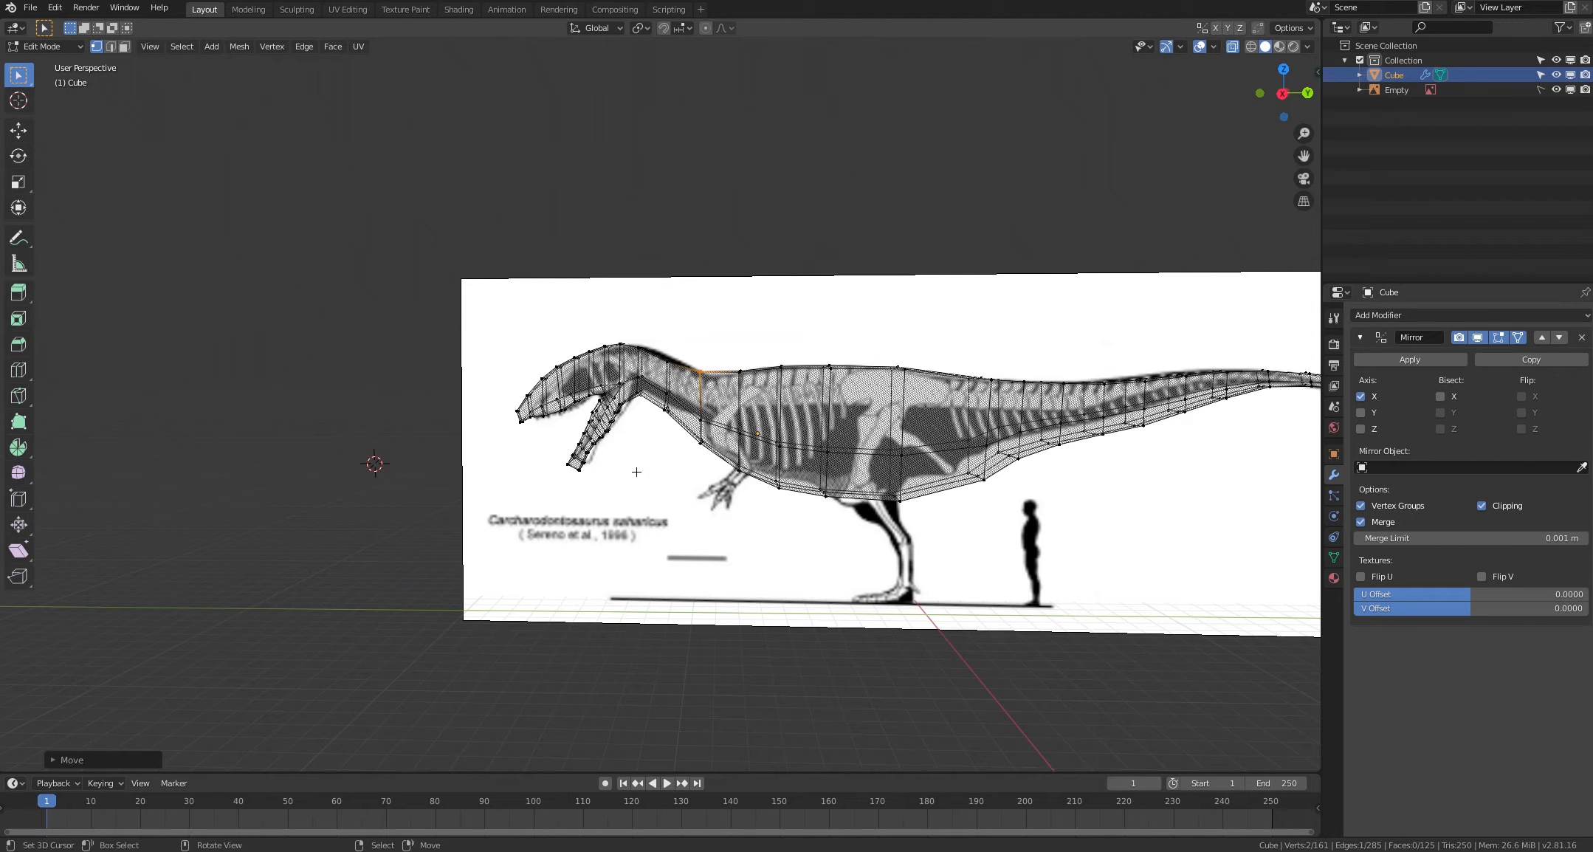
{"action": "left_click", "coordinate": [677, 343]}
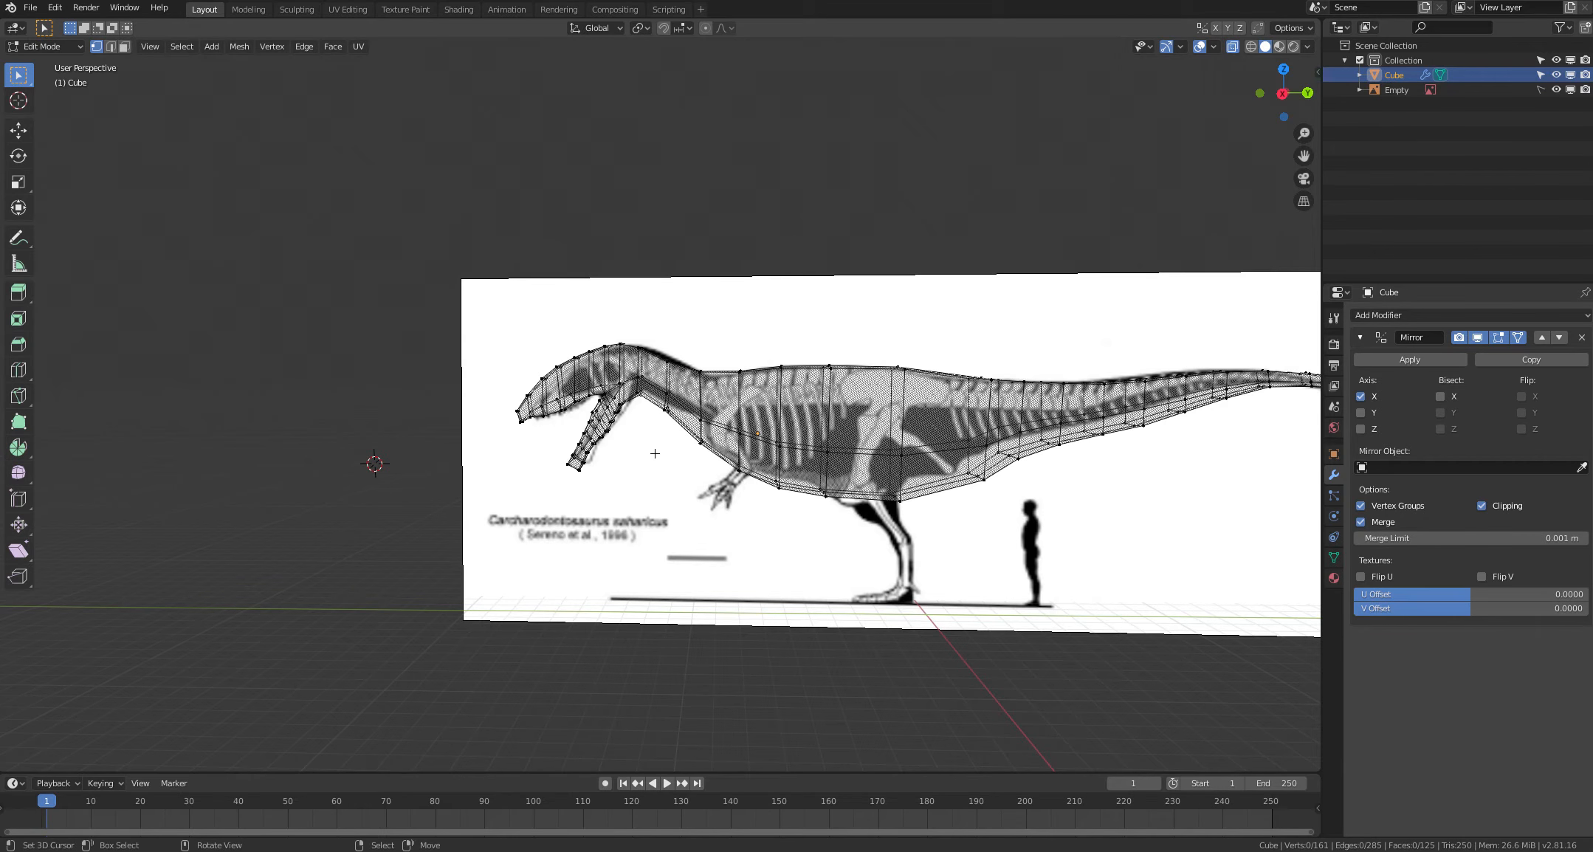
Step: Adjust the two top vertices in the middle of the neck slightly to the neck's outline, and clear the selection
{"action": "middle_click_drag", "start_coordinate": [655, 453], "coordinate": [730, 465], "text": "shift"}
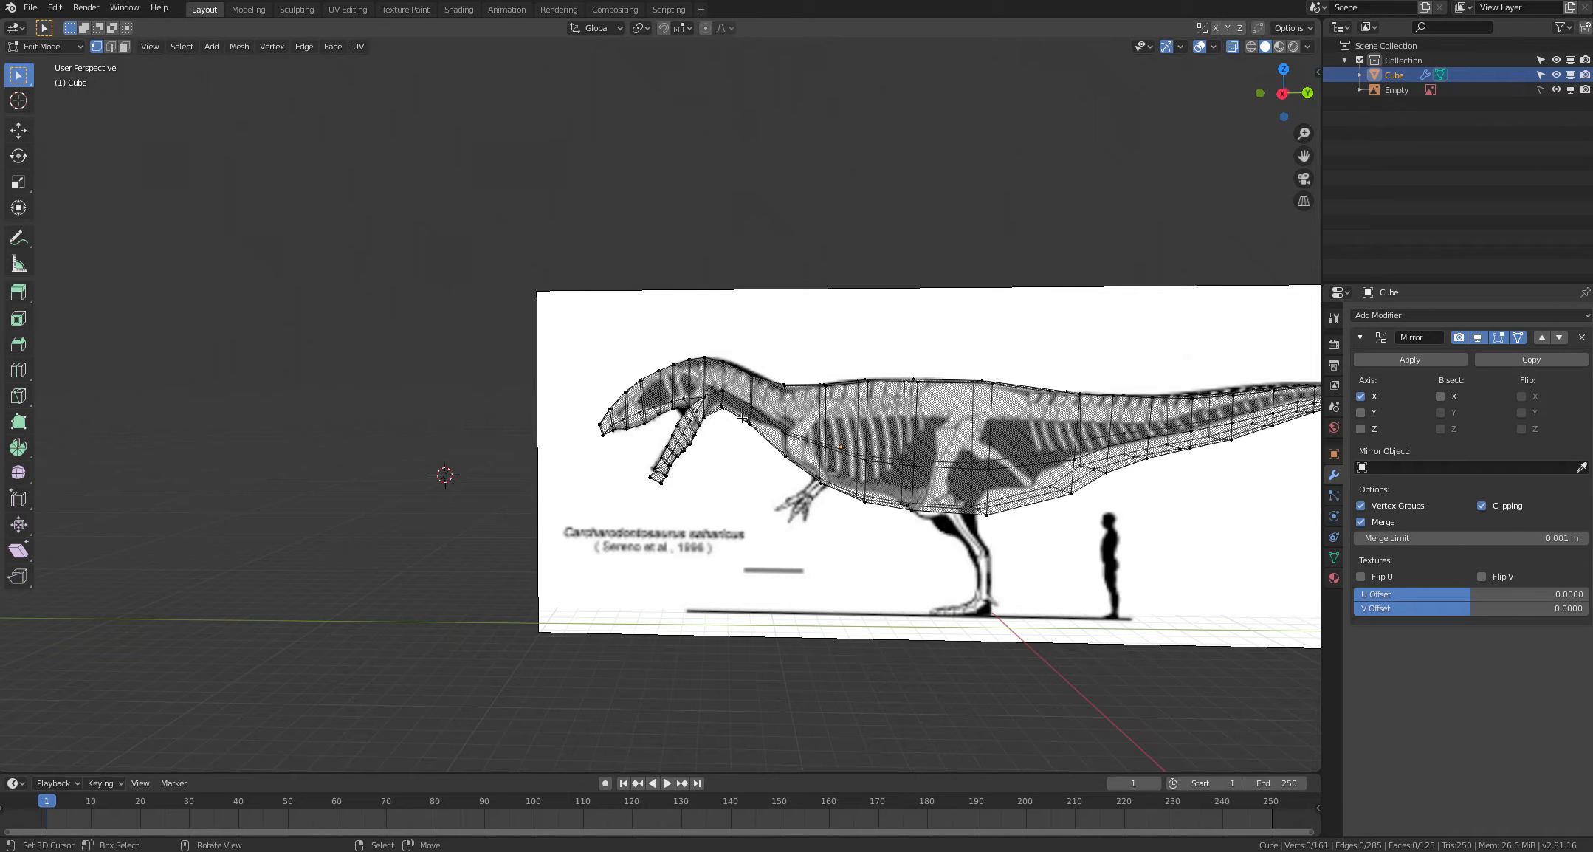
{"action": "key", "text": "c"}
{"action": "left_click_drag", "start_coordinate": [742, 414], "coordinate": [768, 344]}
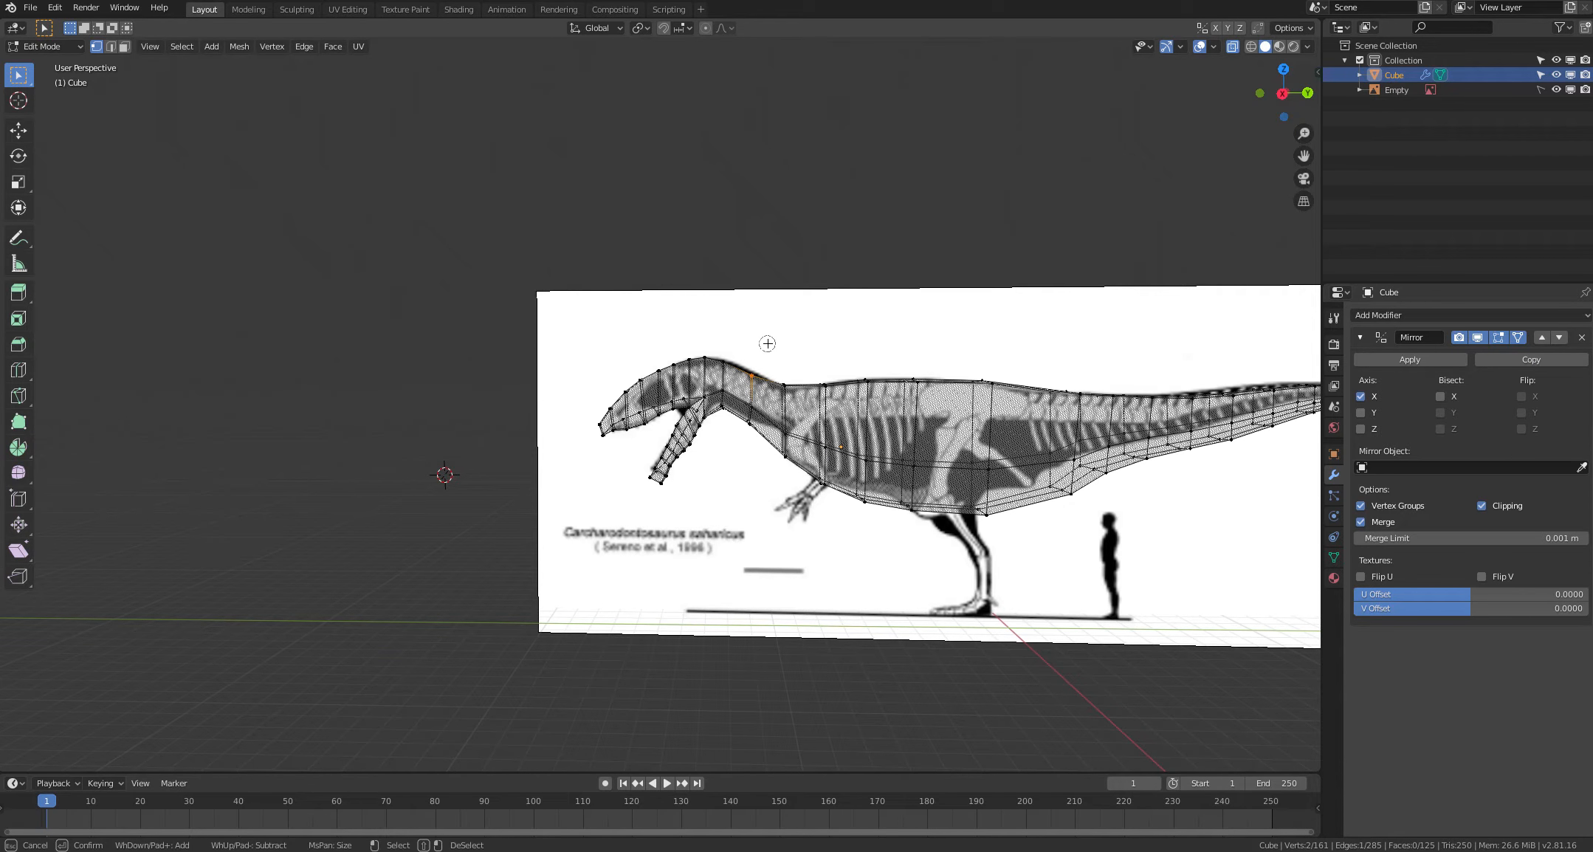
{"action": "right_click", "coordinate": [768, 343]}
{"action": "key", "text": "g"}
{"action": "left_click", "coordinate": [768, 339]}
{"action": "right_click", "coordinate": [768, 341]}
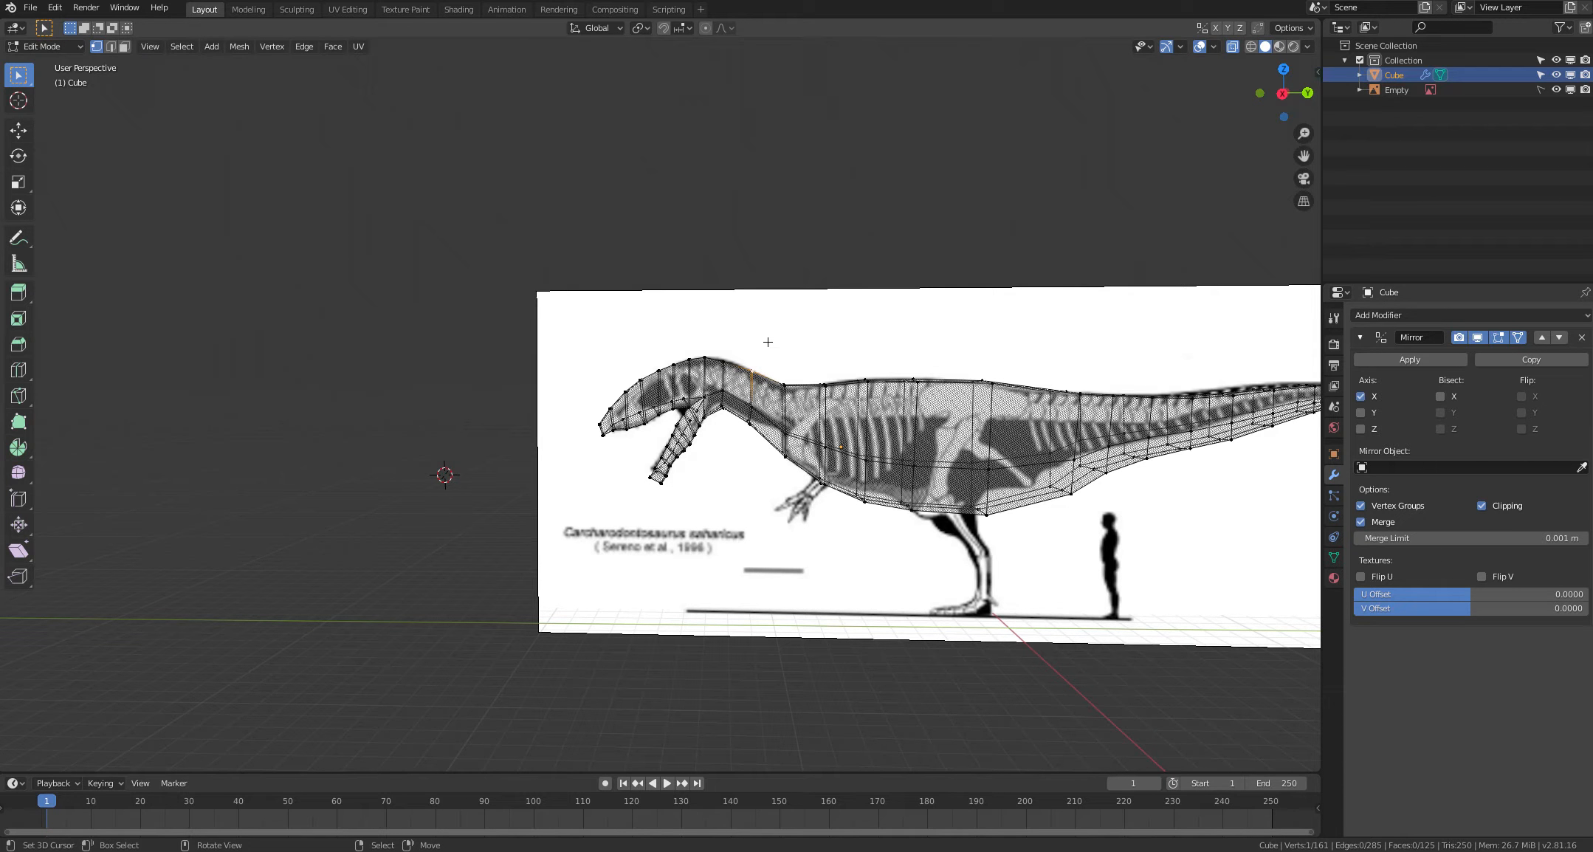
{"action": "key", "text": "alt+a"}
Step: Raise the two top vertices where the skull meets the neck slightly, and clear the selection
{"action": "key", "text": "c"}
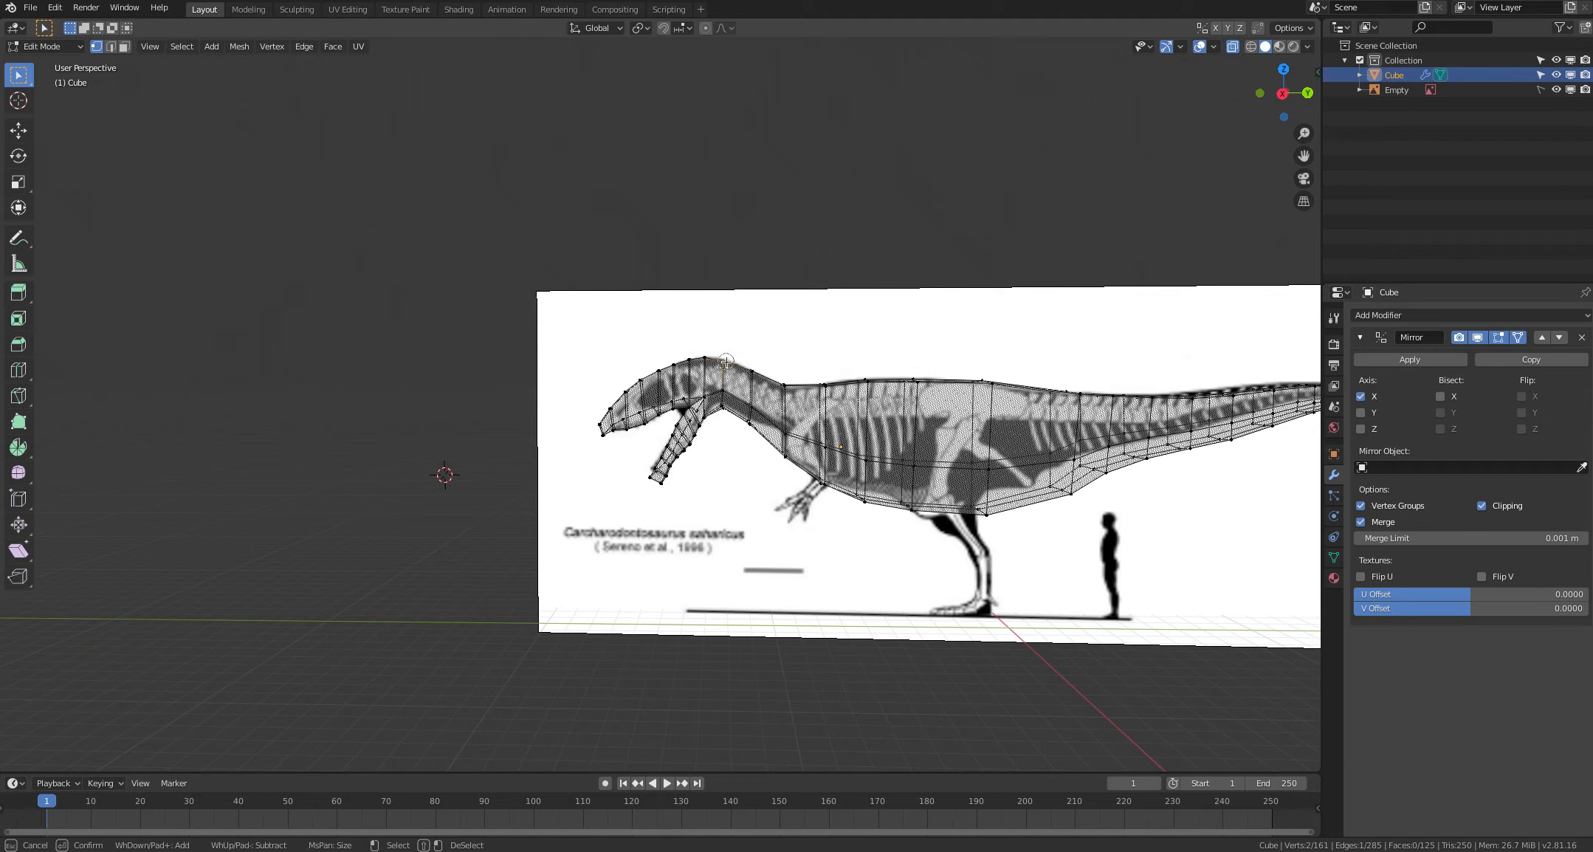
{"action": "right_click", "coordinate": [774, 322]}
{"action": "key", "text": "g"}
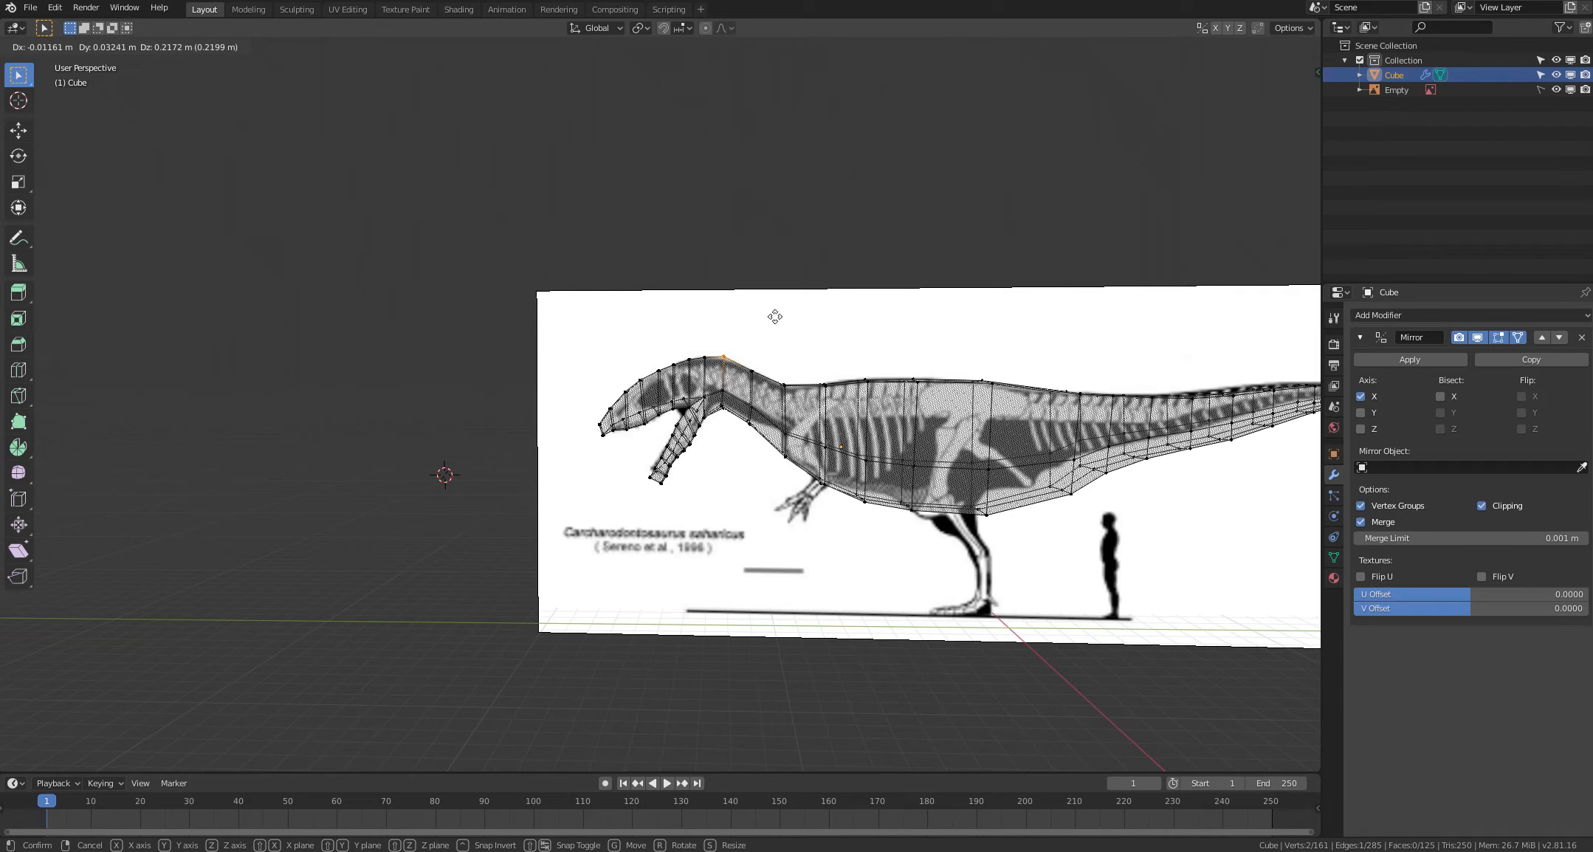
{"action": "left_click", "coordinate": [775, 320]}
{"action": "key", "text": "alt+a"}
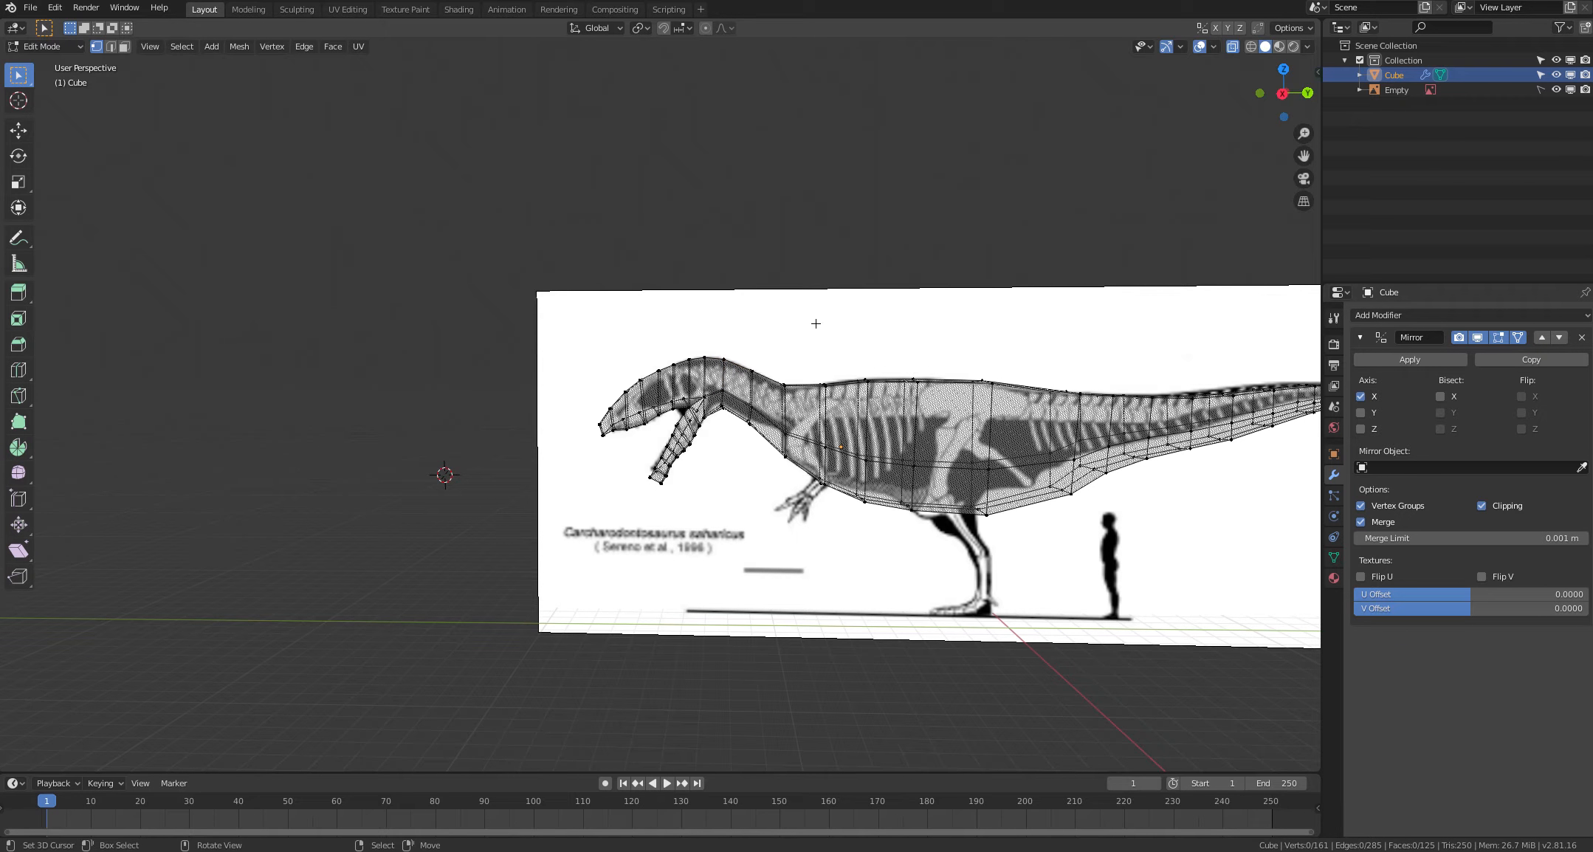
Step: Add another loop cut around the front of the torso, between the neck base and the previous chest loop
{"action": "middle_click_drag", "start_coordinate": [749, 613], "coordinate": [691, 604]}
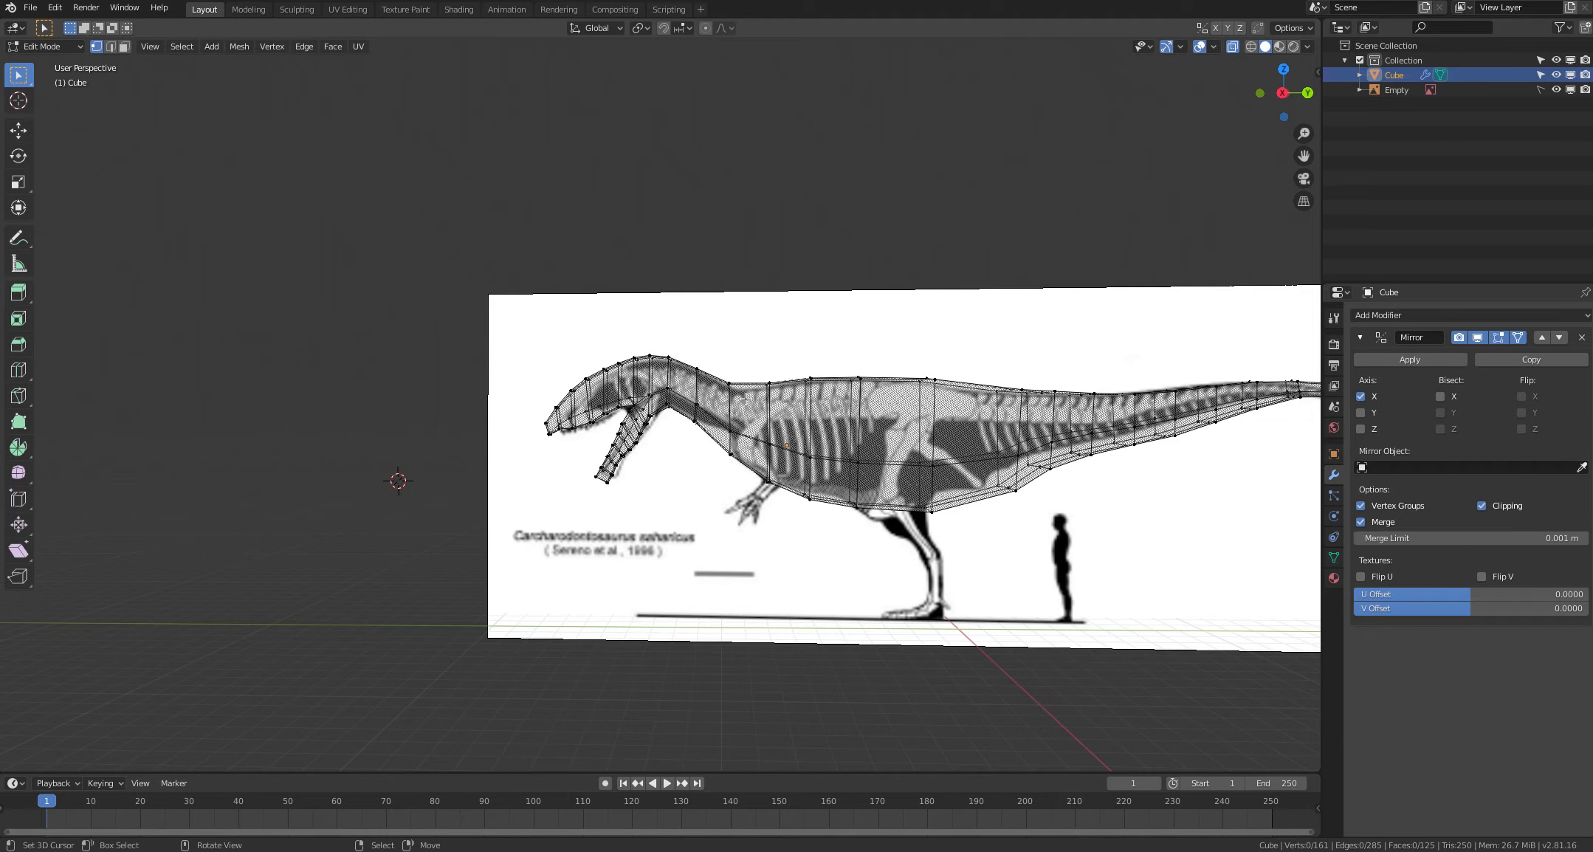
{"action": "key", "text": "ctrl+r"}
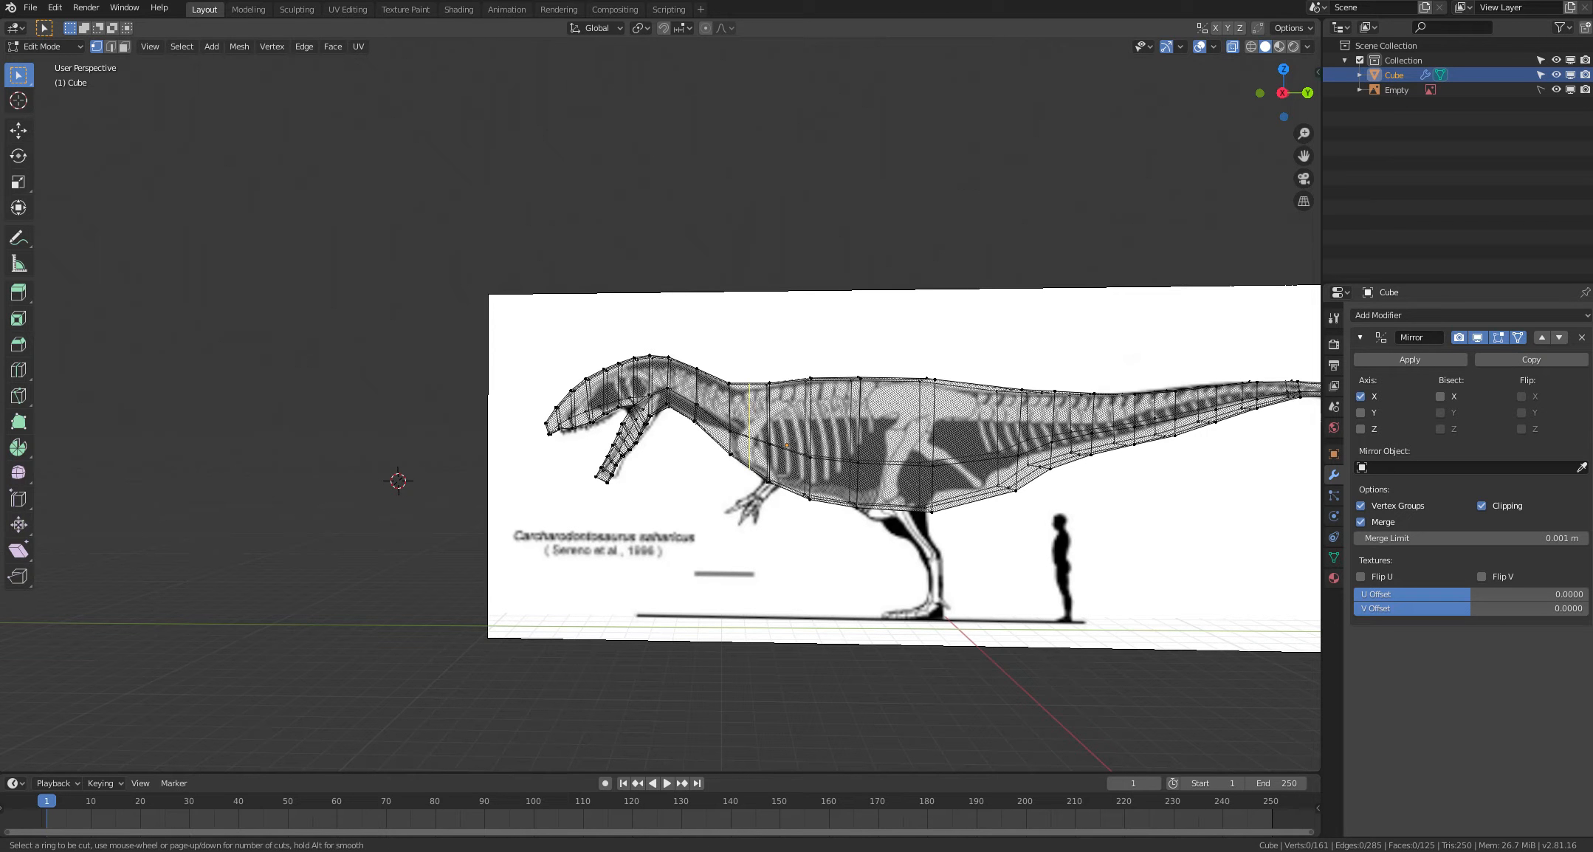
{"action": "left_click", "coordinate": [737, 533]}
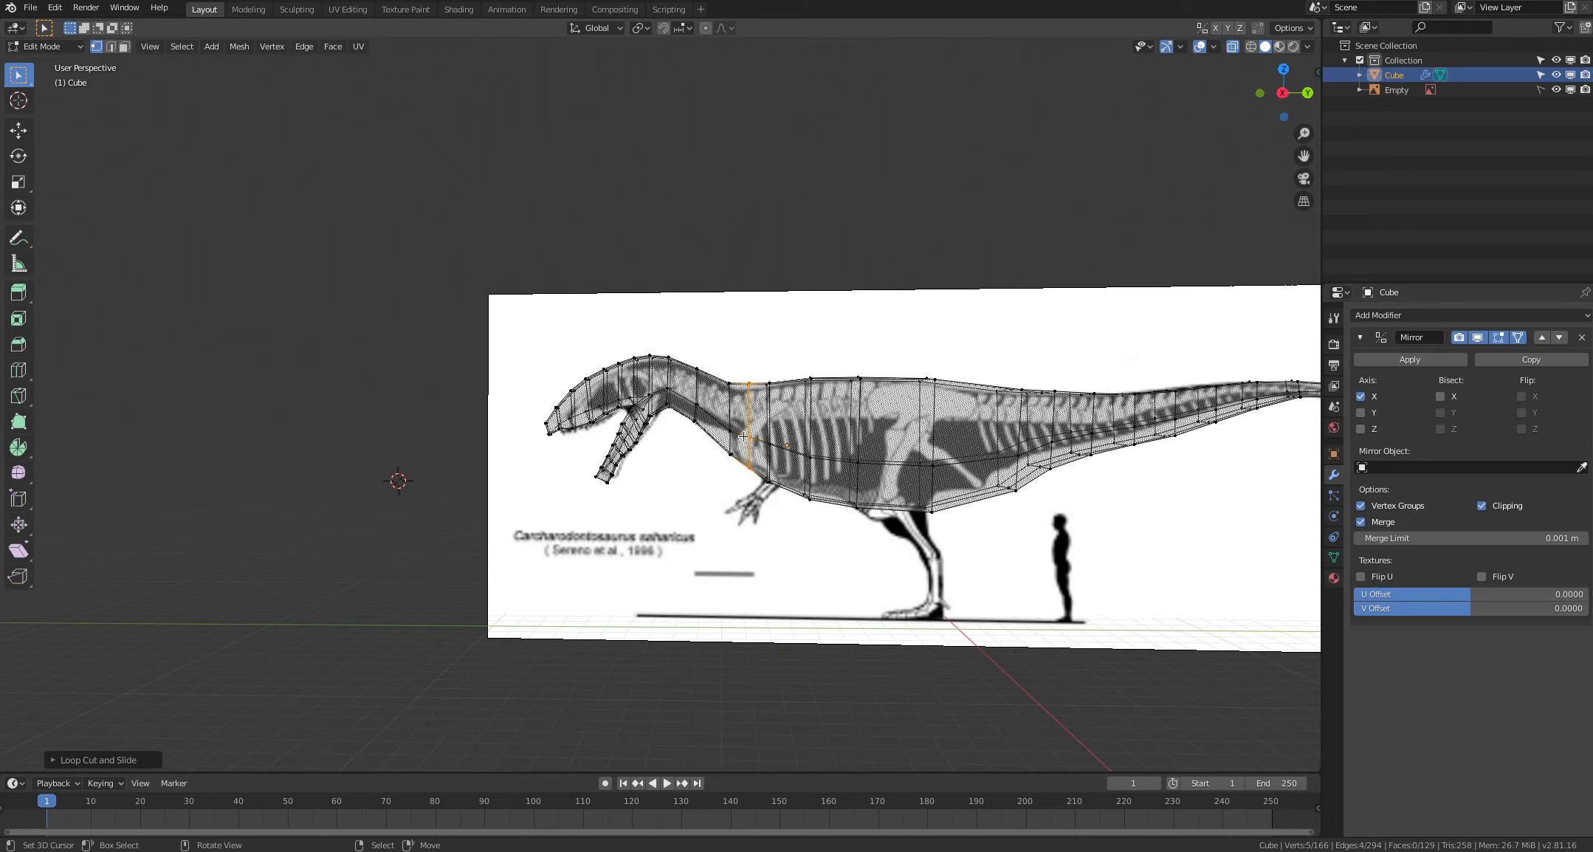
Step: Lower the two top vertices of the new front torso loop slightly to the back's outline, and clear the selection
{"action": "left_click", "coordinate": [749, 382]}
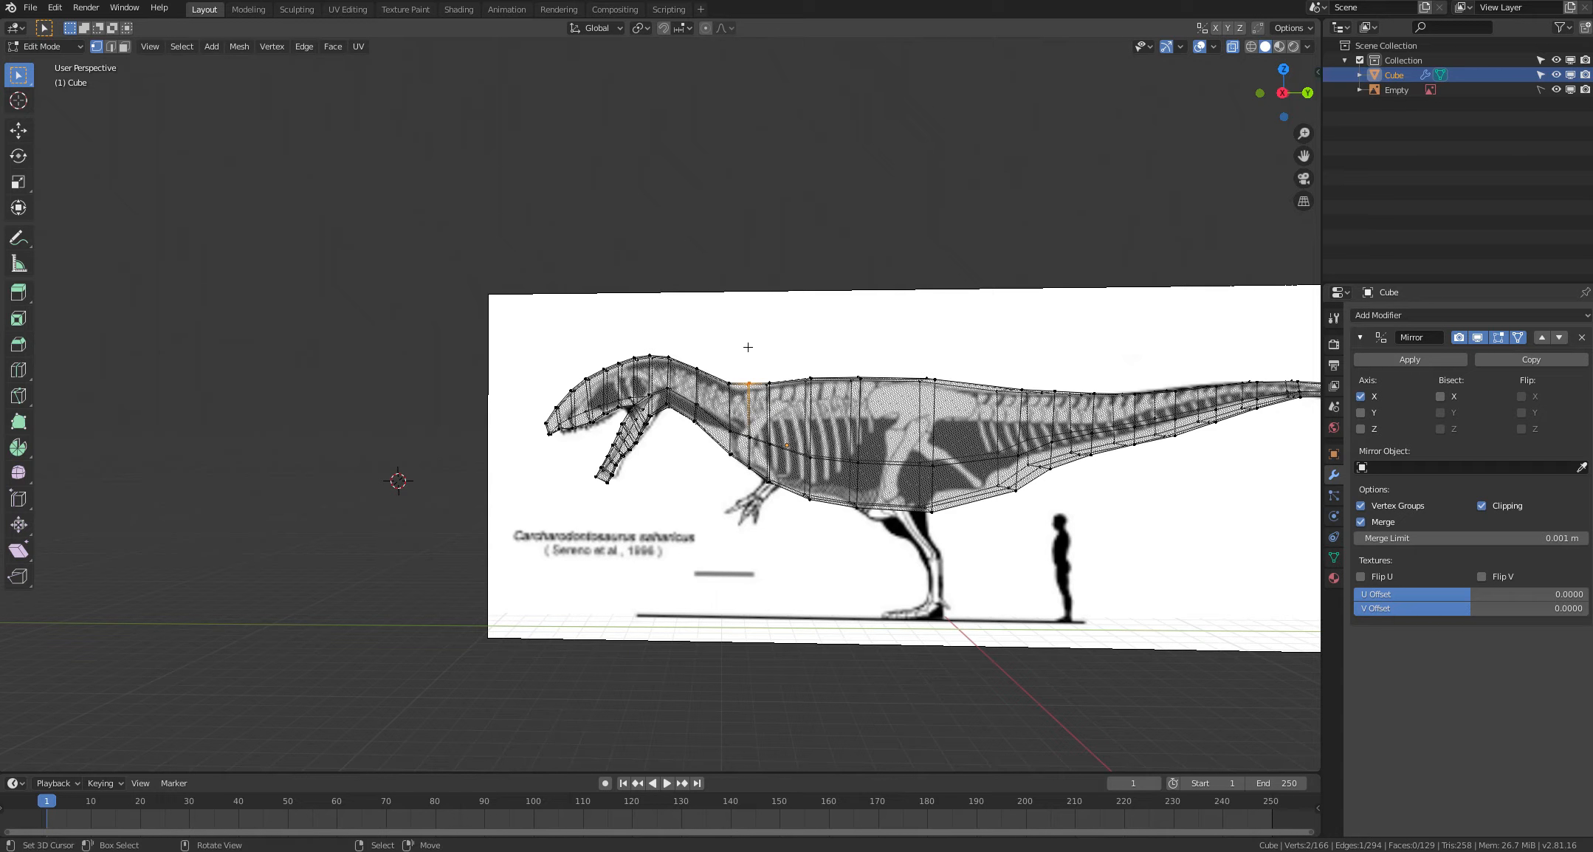
{"action": "key", "text": "g"}
{"action": "left_click", "coordinate": [747, 352]}
{"action": "left_click", "coordinate": [749, 340]}
Step: Lower the upper vertices of the next chest loop back by about 0.09 m, and clear the selection
{"action": "key", "text": "c"}
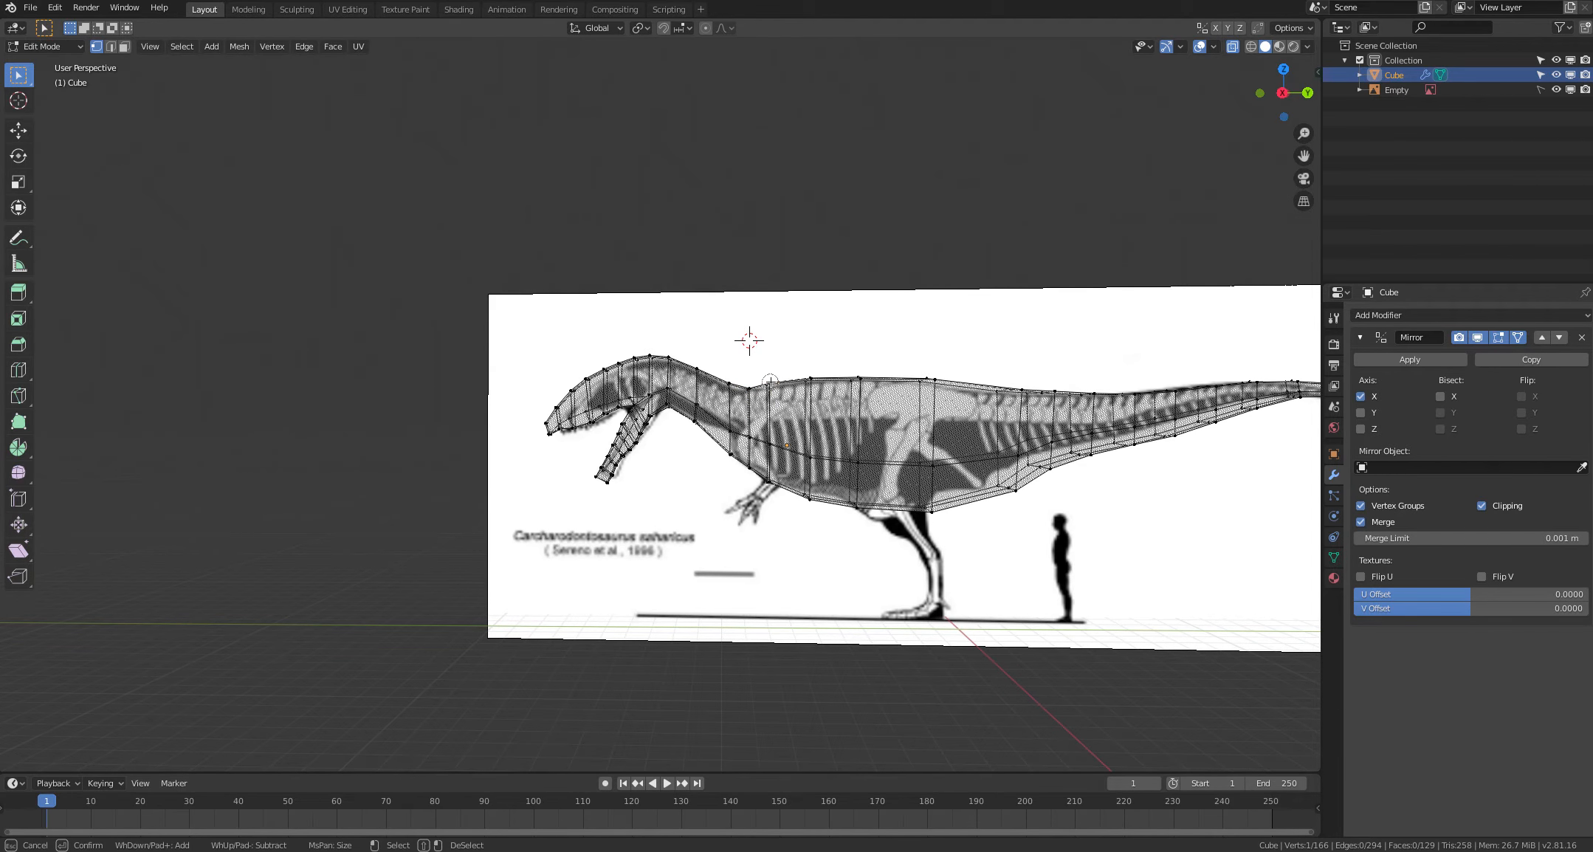
{"action": "left_click_drag", "start_coordinate": [770, 380], "coordinate": [769, 421]}
{"action": "key", "text": "Escape"}
{"action": "key", "text": "g"}
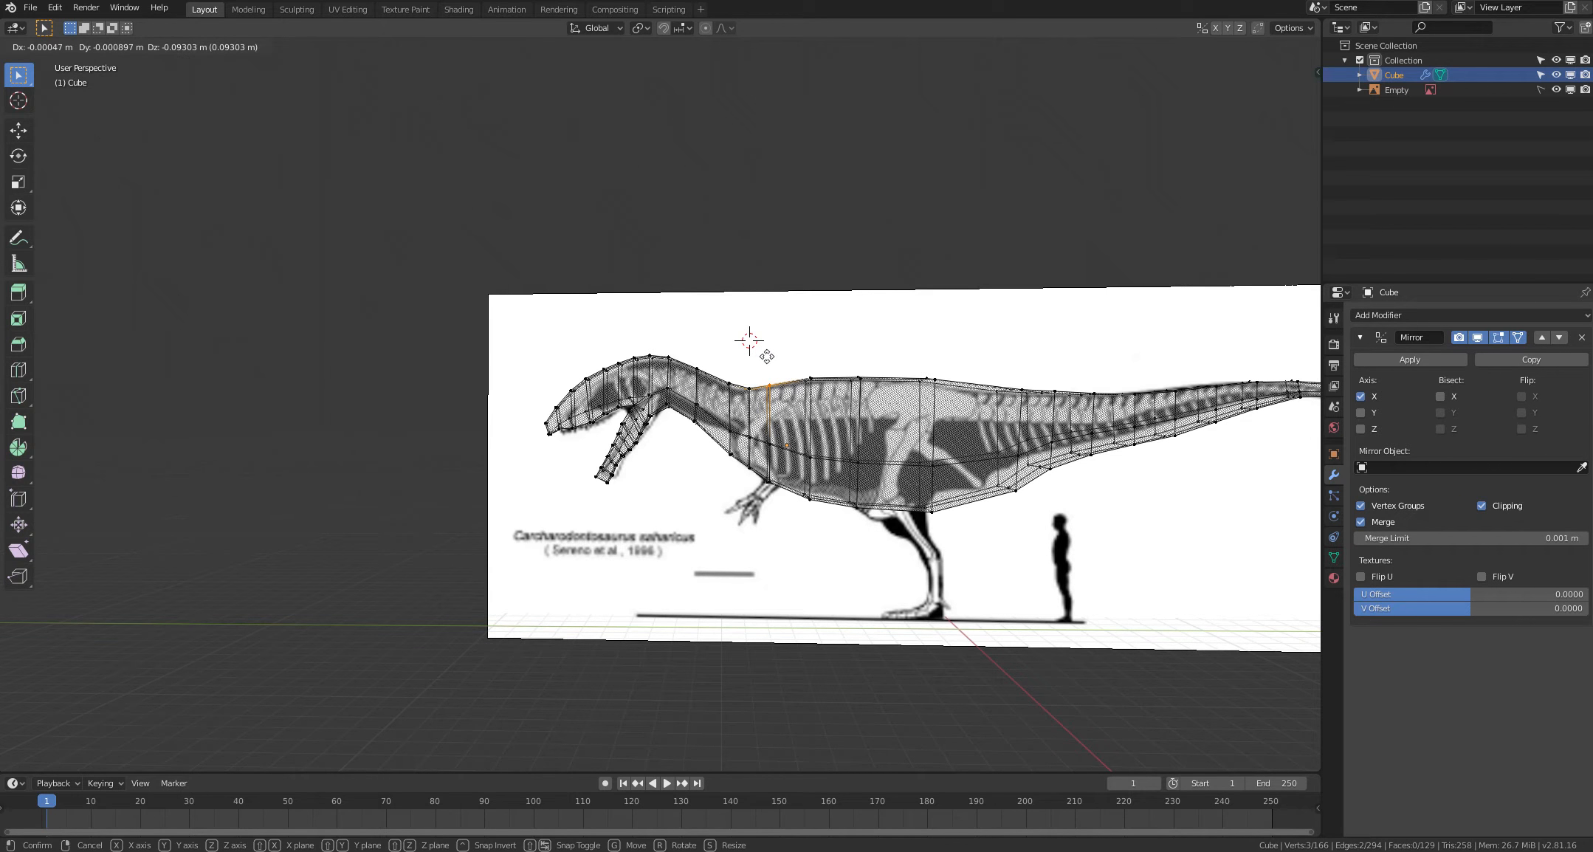
{"action": "left_click", "coordinate": [767, 357]}
{"action": "left_click", "coordinate": [796, 320]}
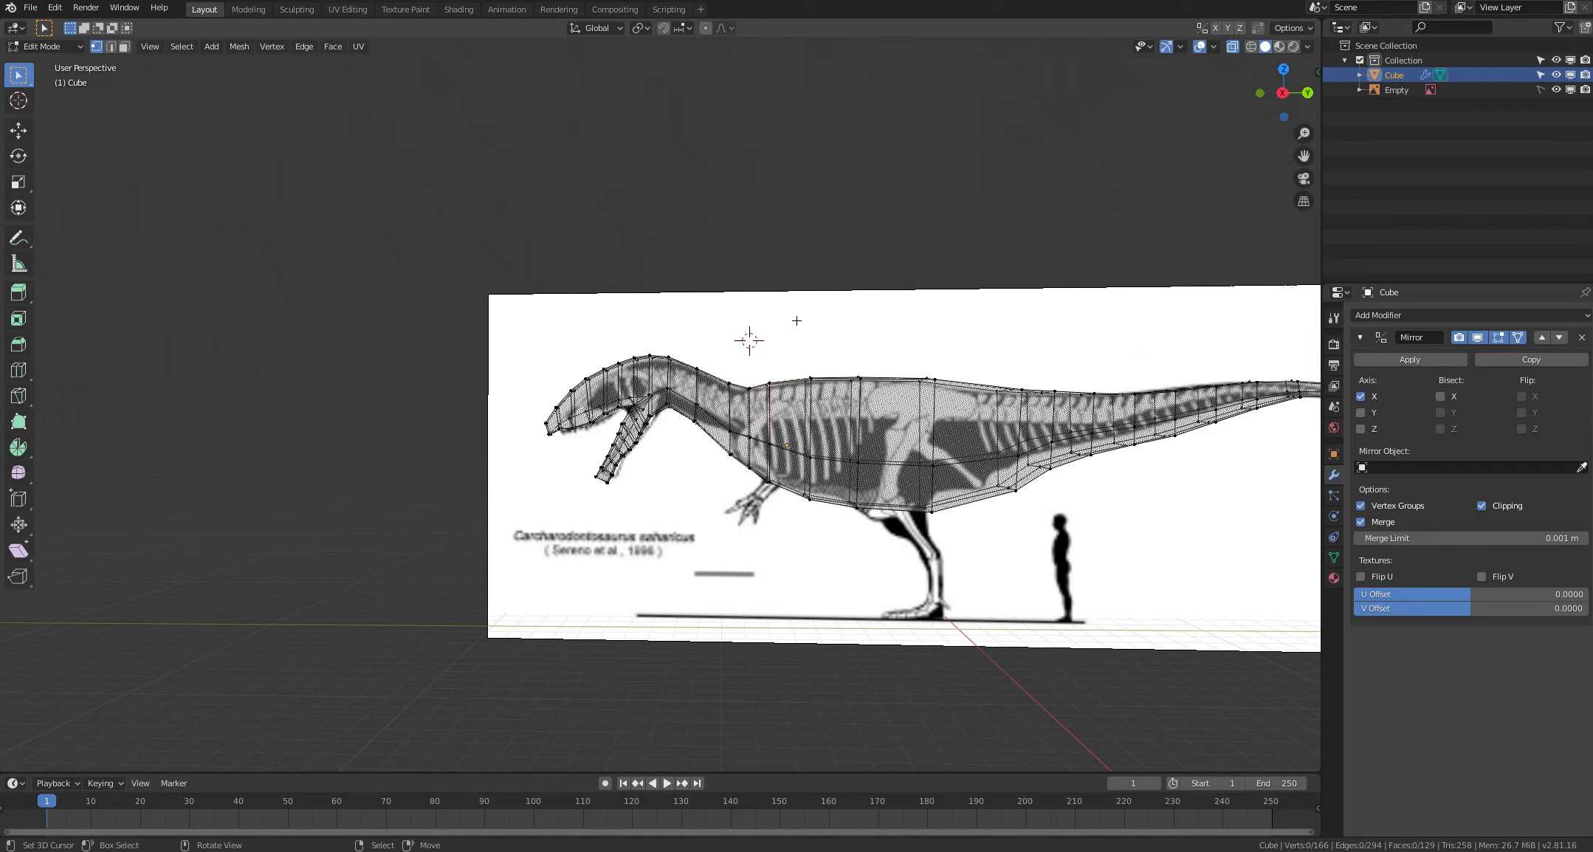
Step: Select the top vertices of that chest loop again, fit them to the back's outline, and clear the selection
{"action": "key", "text": "c"}
{"action": "left_click", "coordinate": [769, 384]}
{"action": "key", "text": "Escape"}
{"action": "key", "text": "g"}
{"action": "left_click", "coordinate": [777, 330]}
{"action": "key", "text": "alt+a"}
Step: Move the two bottom vertices behind the thigh about 0.33 m forward and 0.26 m down, and clear the selection
{"action": "middle_click_drag", "start_coordinate": [784, 344], "coordinate": [668, 415]}
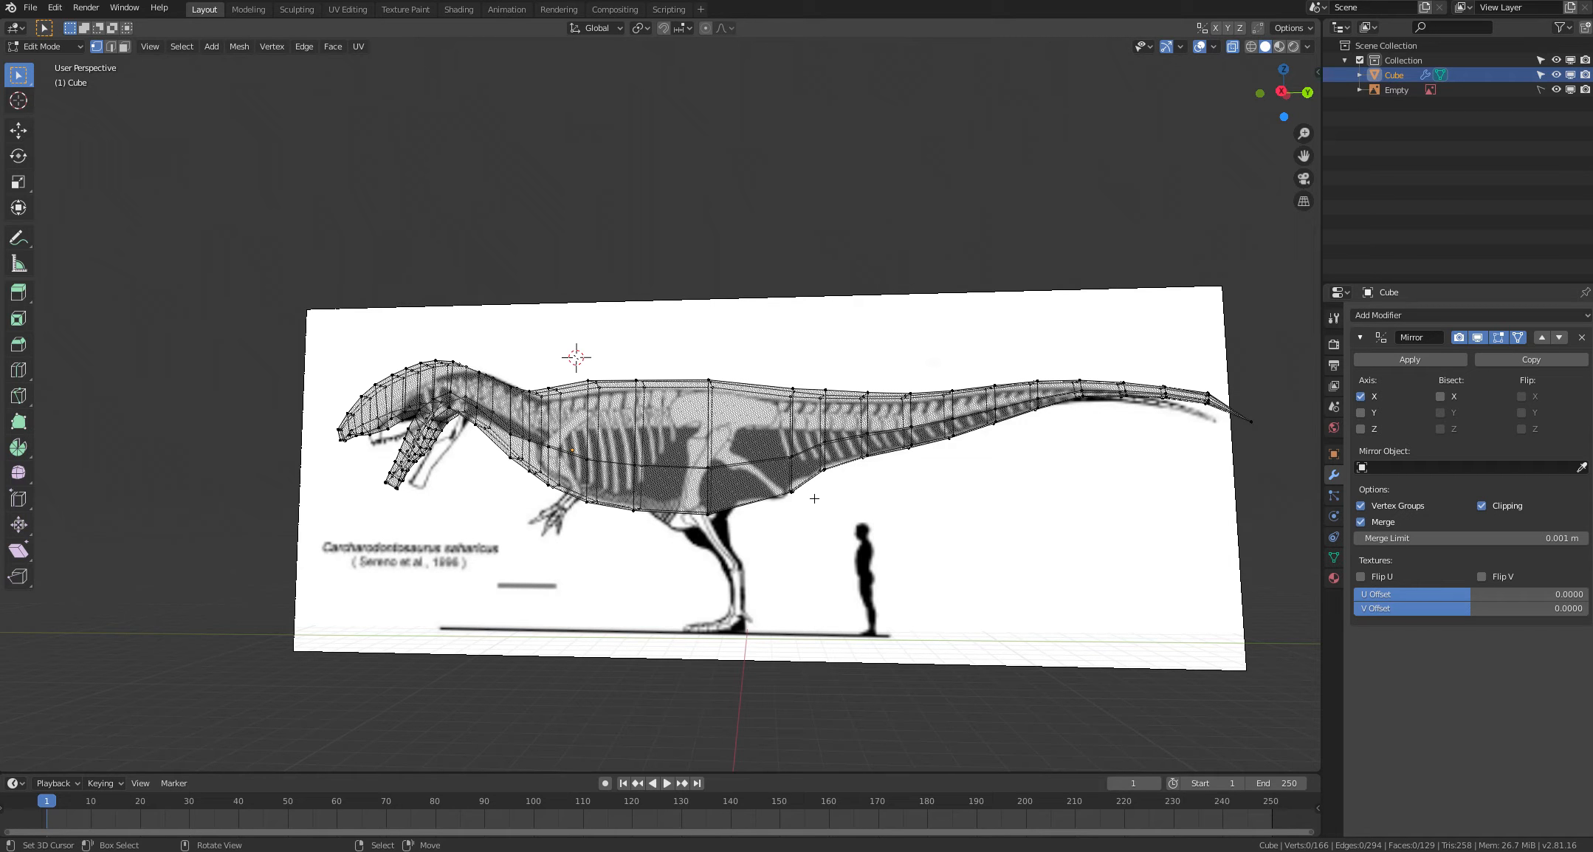
{"action": "mouse_move", "coordinate": [788, 505]}
{"action": "left_mouse_down", "text": "ctrl"}
{"action": "mouse_move", "coordinate": [785, 488]}
{"action": "mouse_move", "coordinate": [795, 516]}
{"action": "left_mouse_up", "text": "ctrl"}
{"action": "key", "text": "g"}
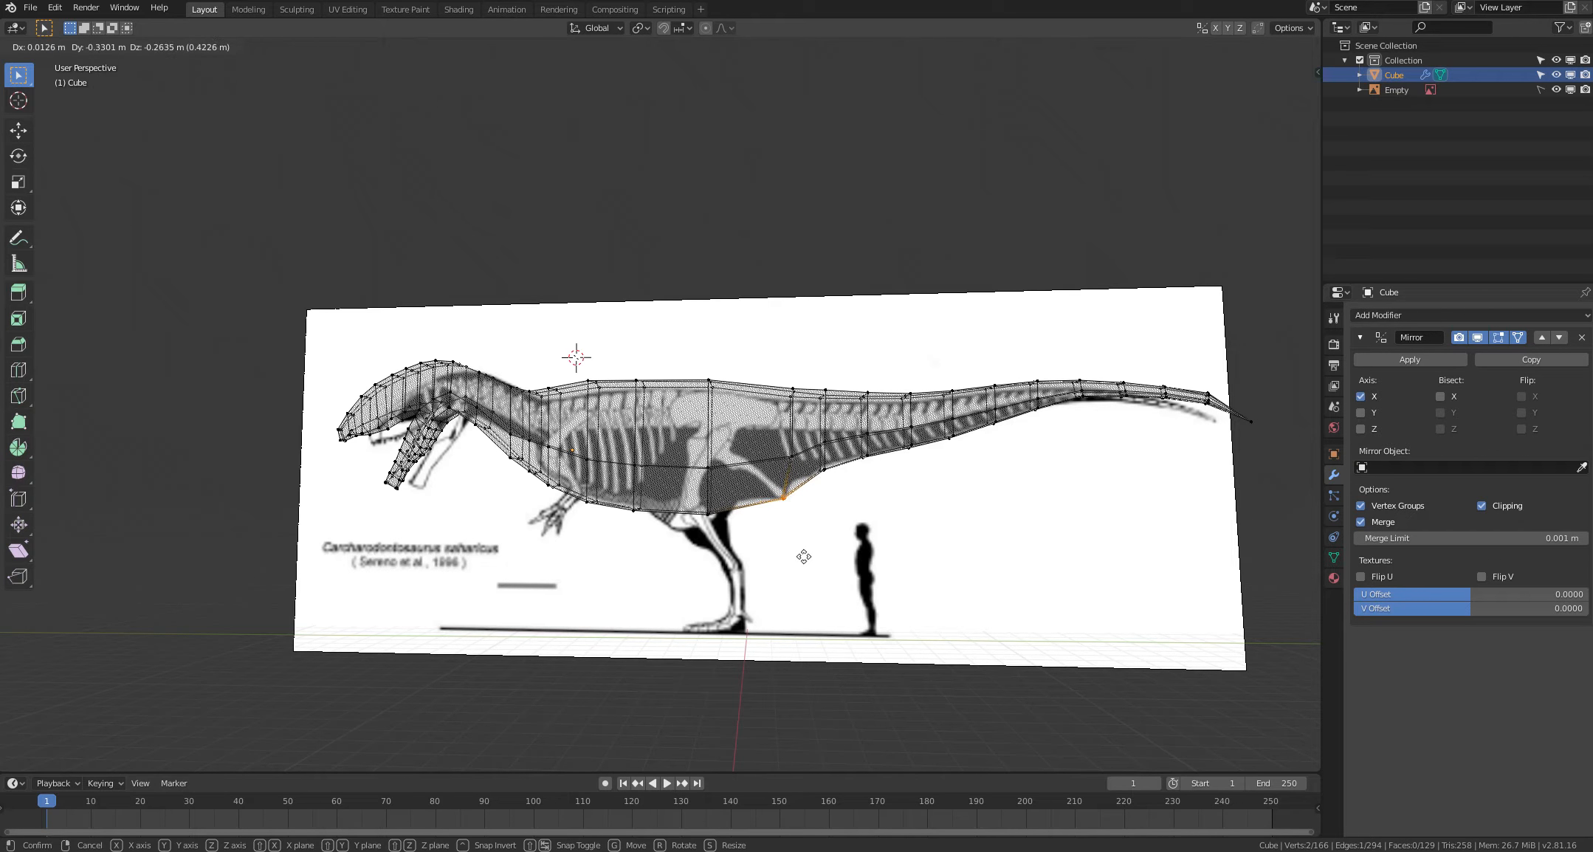
{"action": "left_click", "coordinate": [804, 557]}
{"action": "key", "text": "alt+a"}
Step: Add a centred loop cut around the hips, between the hip loop and the loop at the rear of the thigh
{"action": "middle_click_drag", "start_coordinate": [804, 556], "coordinate": [811, 565]}
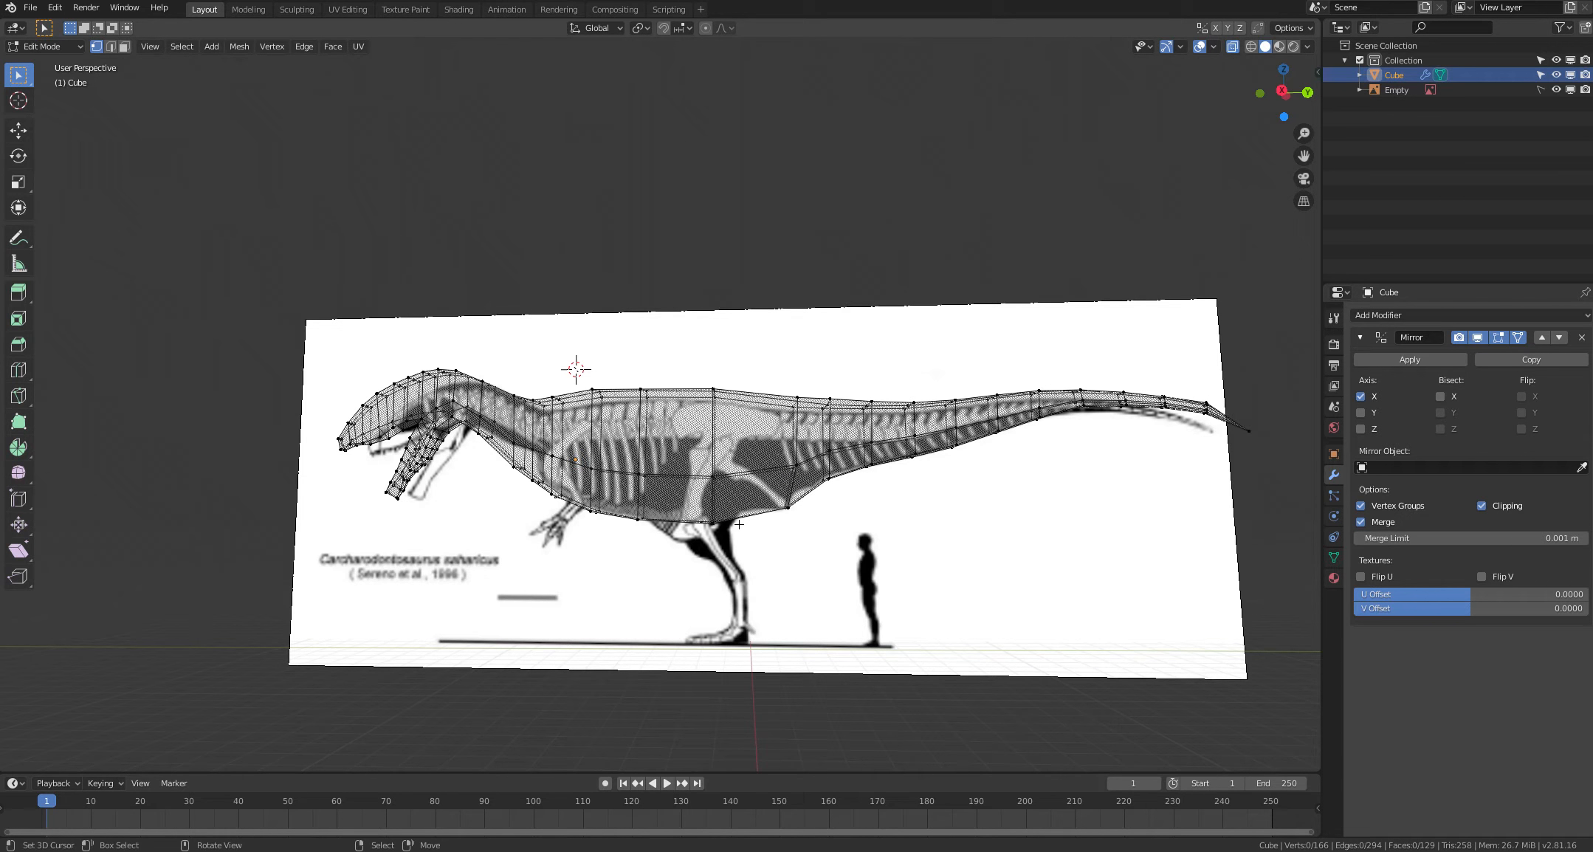
{"action": "key", "text": "ctrl+r"}
{"action": "left_click", "coordinate": [740, 521]}
{"action": "right_click", "coordinate": [741, 521]}
{"action": "key", "text": "alt+a"}
Step: Adjust the two bottom vertices of the new hip loop slightly toward the belly's outline, and clear the selection
{"action": "key", "text": "c"}
{"action": "left_click", "coordinate": [751, 516]}
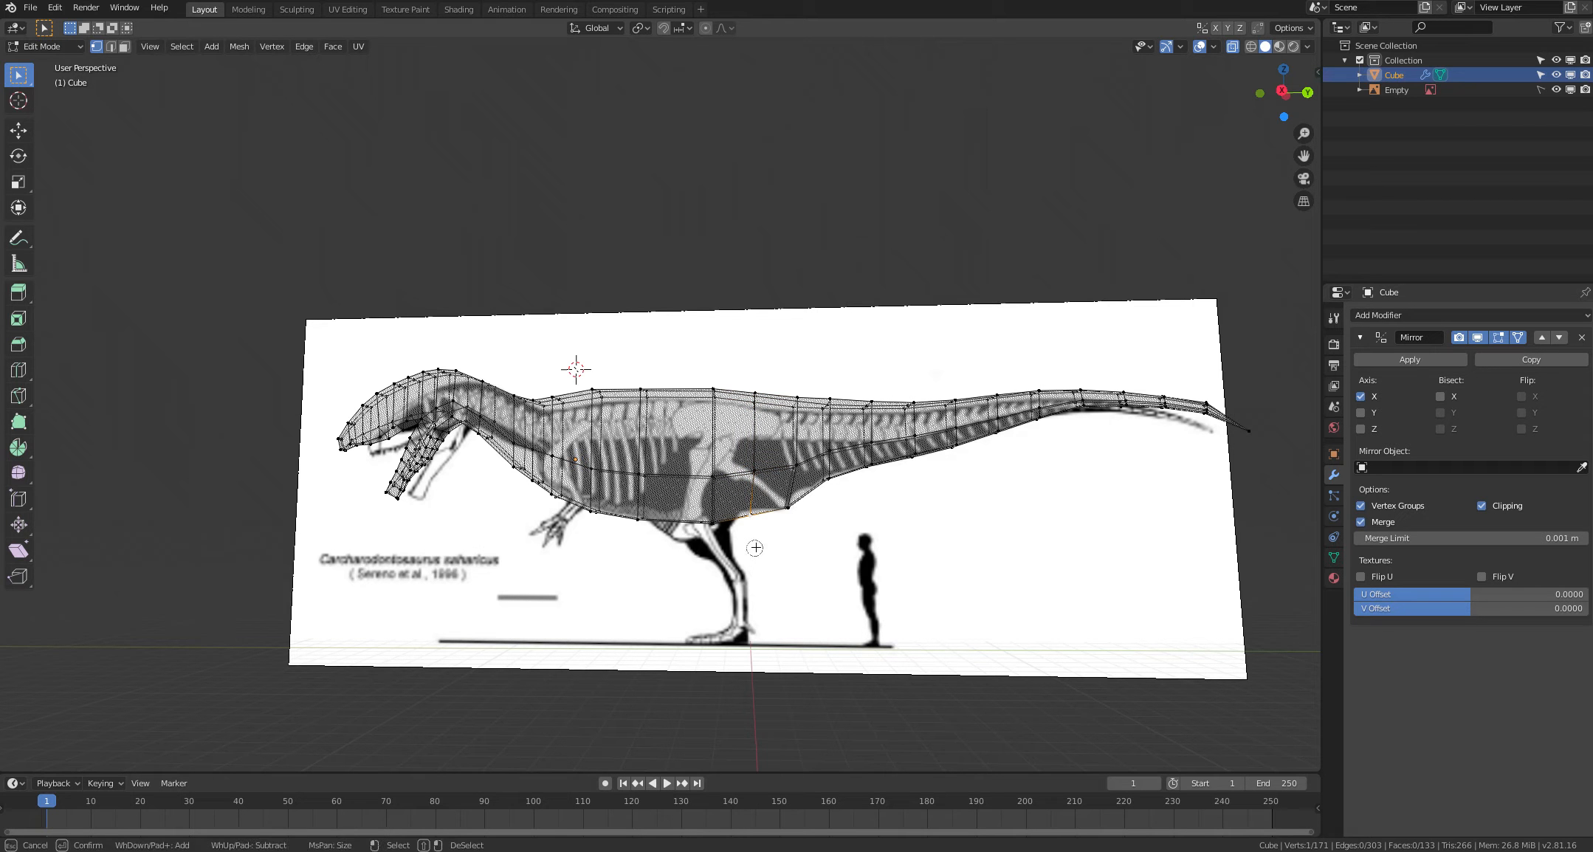
{"action": "left_click", "coordinate": [748, 521]}
{"action": "right_click", "coordinate": [760, 562]}
{"action": "key", "text": "g"}
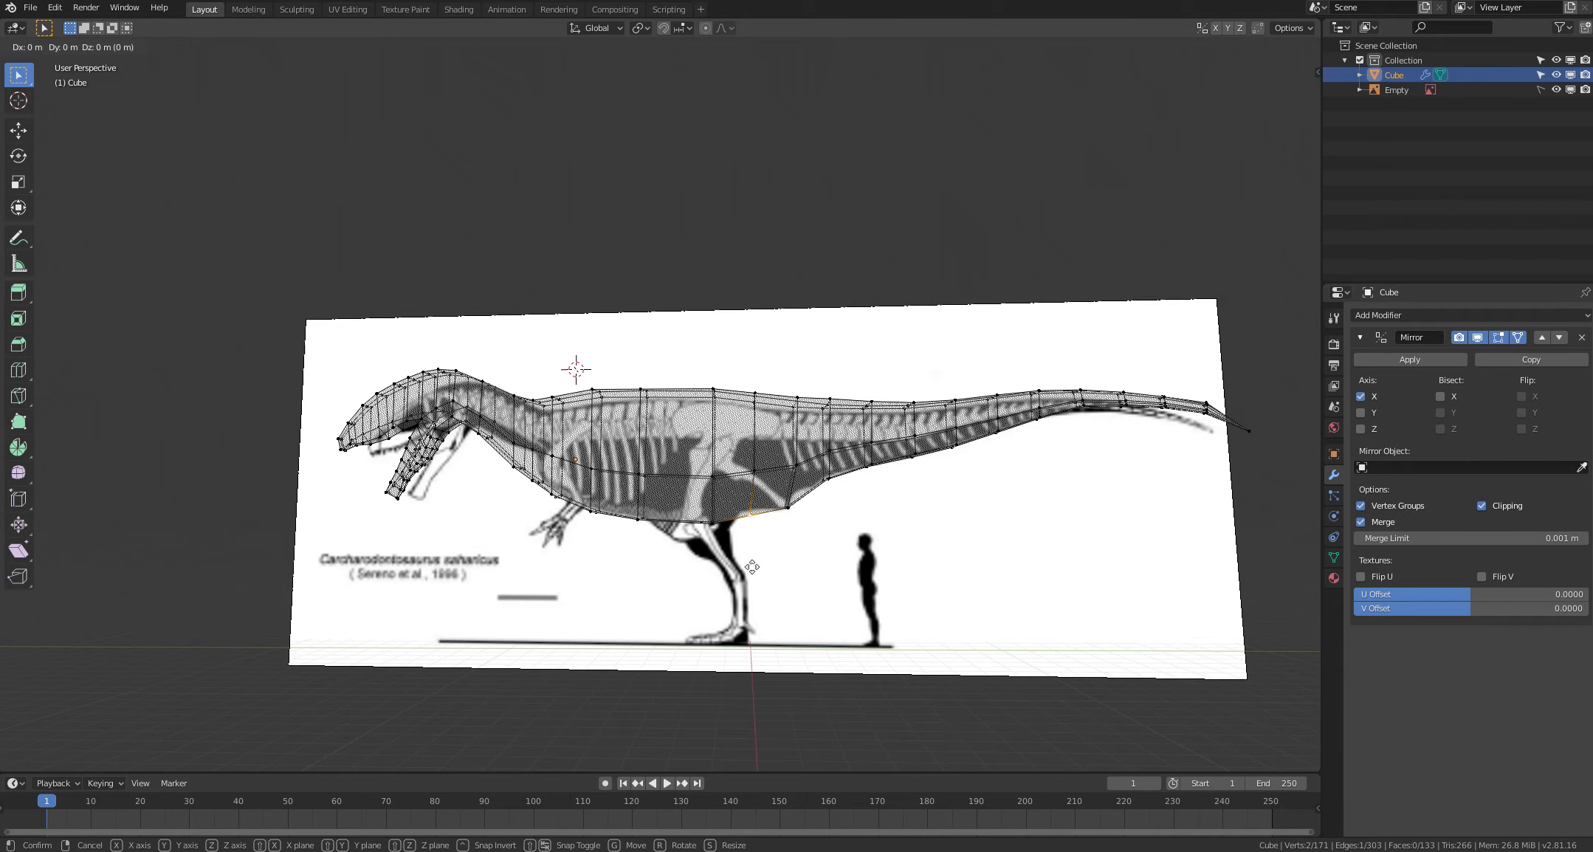
{"action": "left_click", "coordinate": [746, 563]}
{"action": "key", "text": "alt+a"}
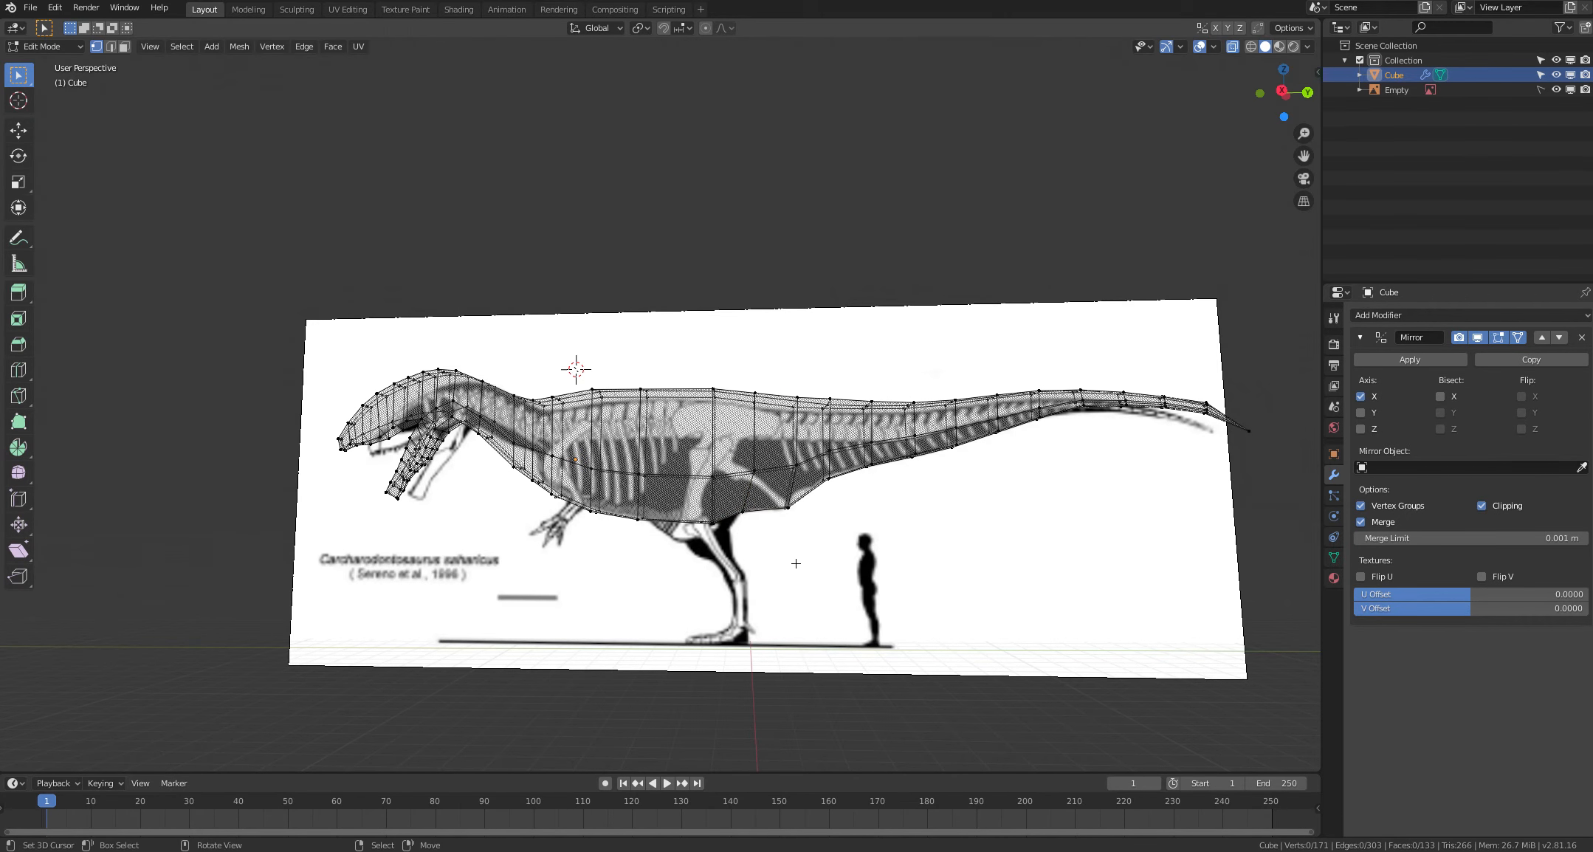
Step: Shift the side vertices of the new hip loop and of the loop behind it slightly forward
{"action": "middle_click_drag", "start_coordinate": [793, 562], "coordinate": [729, 578], "text": "shift"}
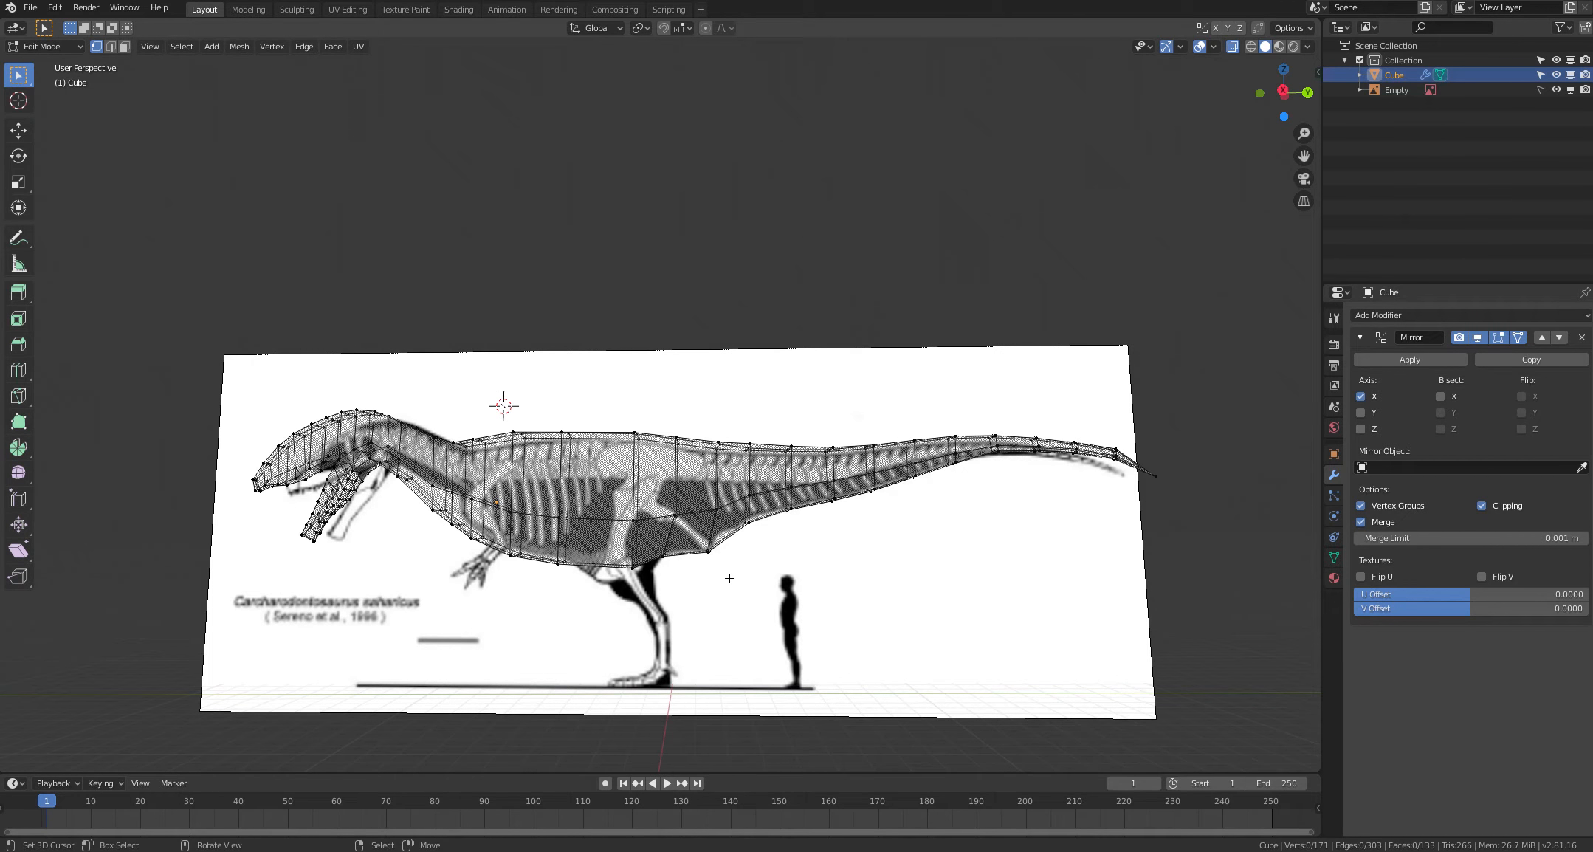
{"action": "left_click_drag", "start_coordinate": [684, 540], "coordinate": [666, 513]}
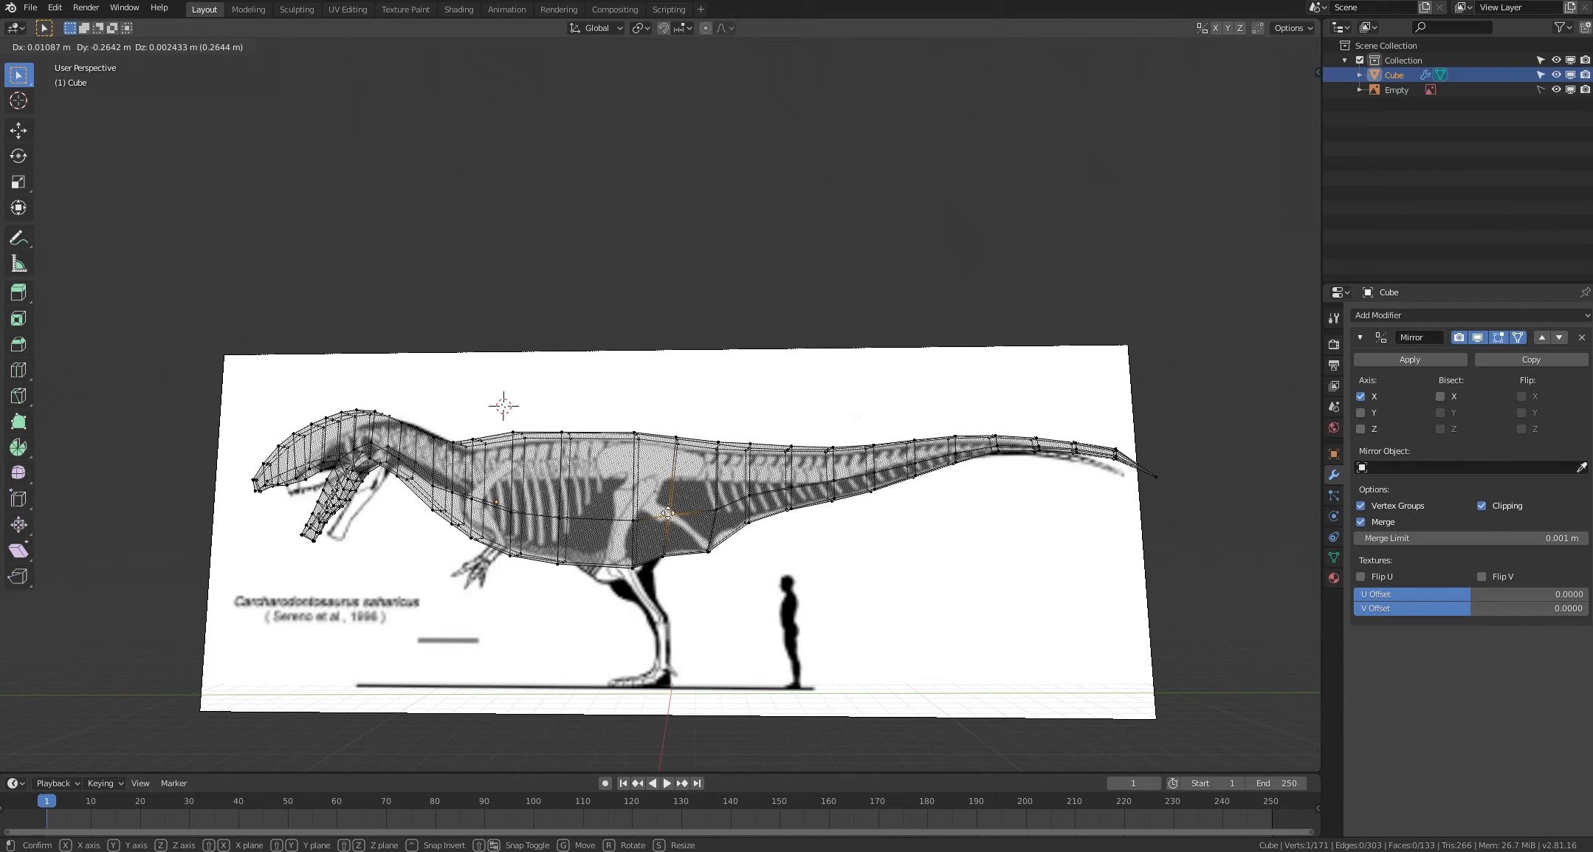
{"action": "left_click", "coordinate": [733, 636]}
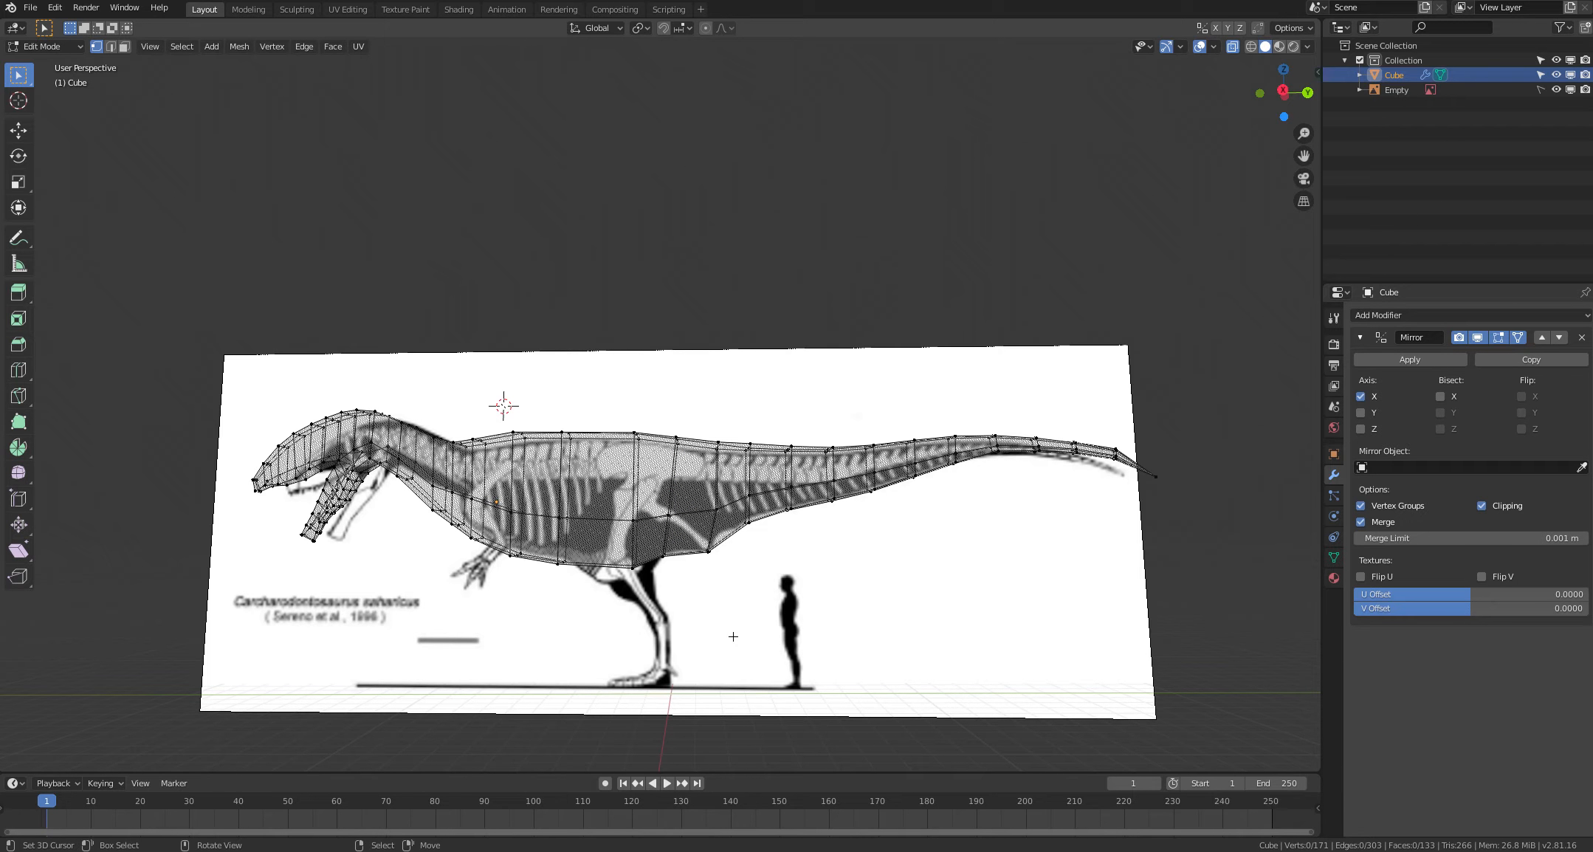
{"action": "middle_click_drag", "start_coordinate": [733, 636], "coordinate": [723, 643], "text": "shift"}
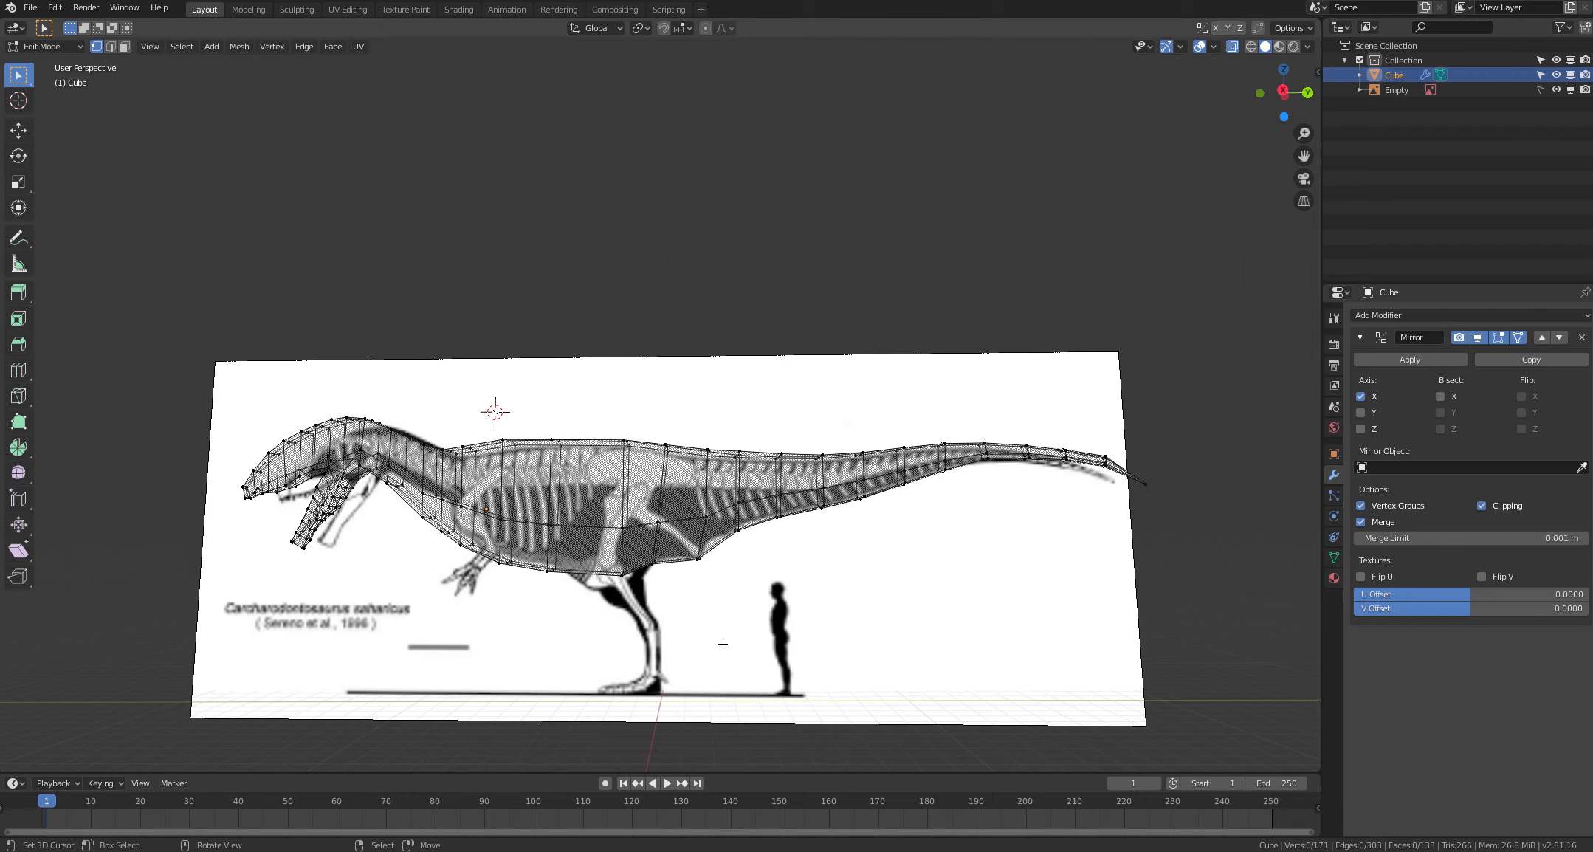
{"action": "left_click_drag", "start_coordinate": [707, 518], "coordinate": [701, 519]}
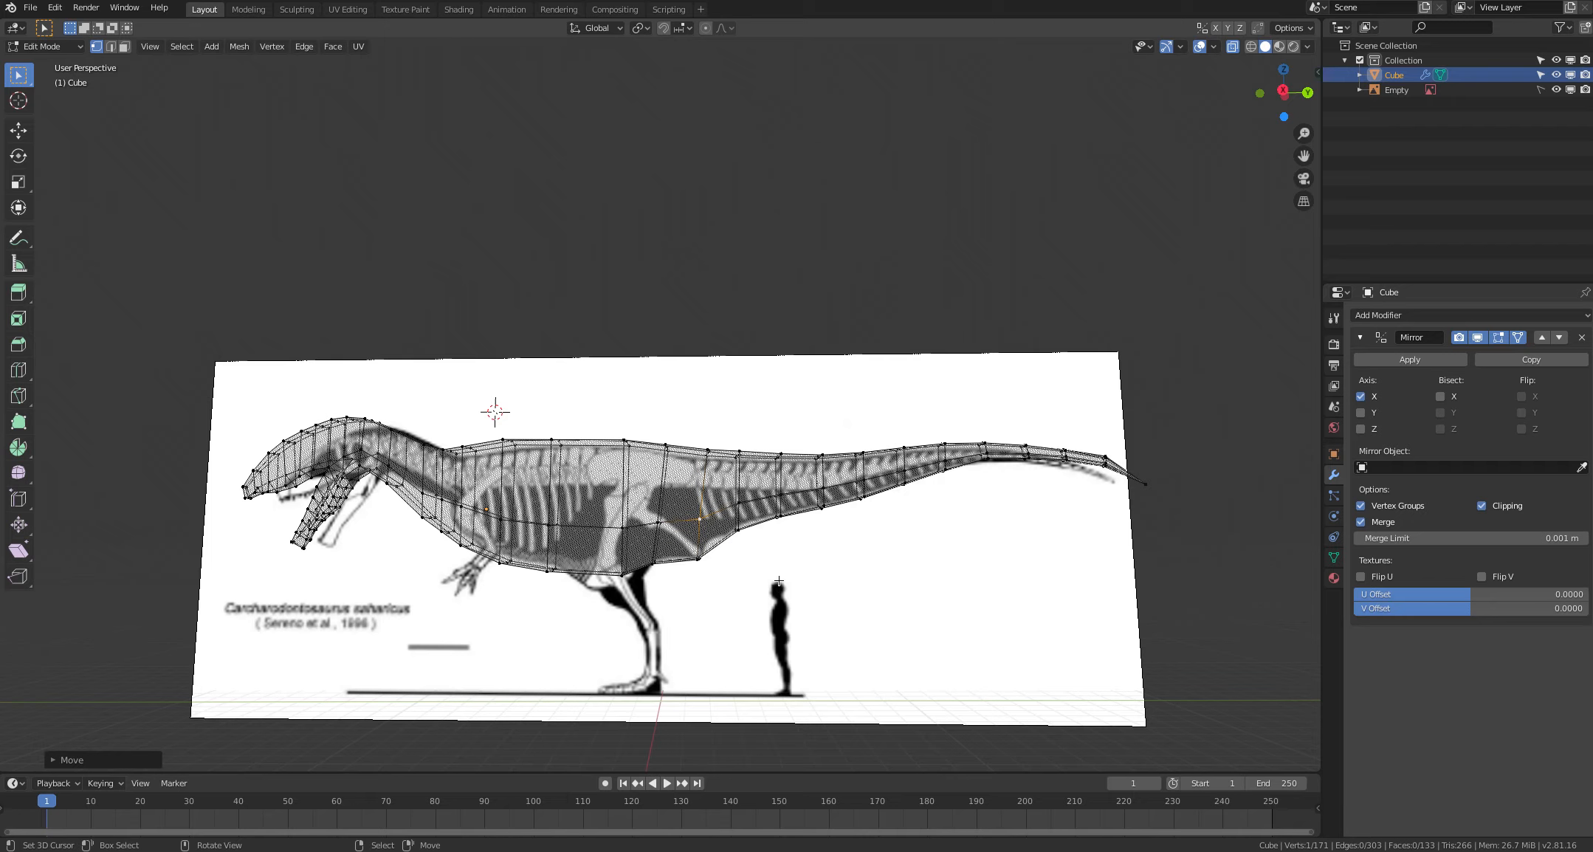
Step: Add a centred loop cut around the base of the tail, just behind the rear of the thigh
{"action": "key", "text": "ctrl+r"}
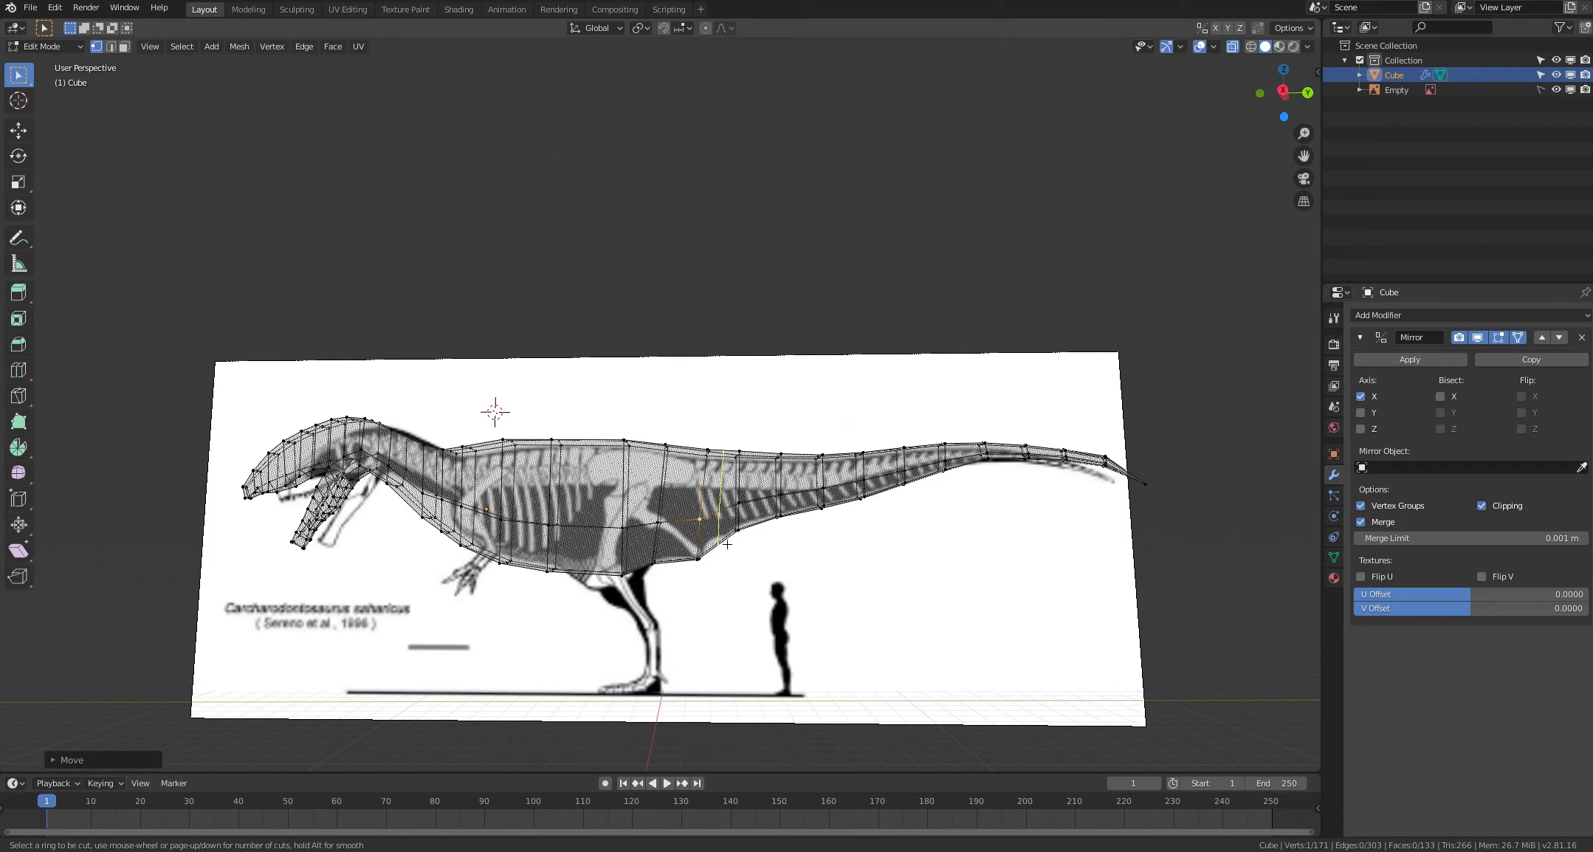
{"action": "left_click", "coordinate": [727, 544]}
{"action": "right_click", "coordinate": [738, 587]}
Step: Move the two bottom vertices of the new tail-base loop about 0.2 m forward and 0.3 m up, and clear the selection
{"action": "key", "text": "c"}
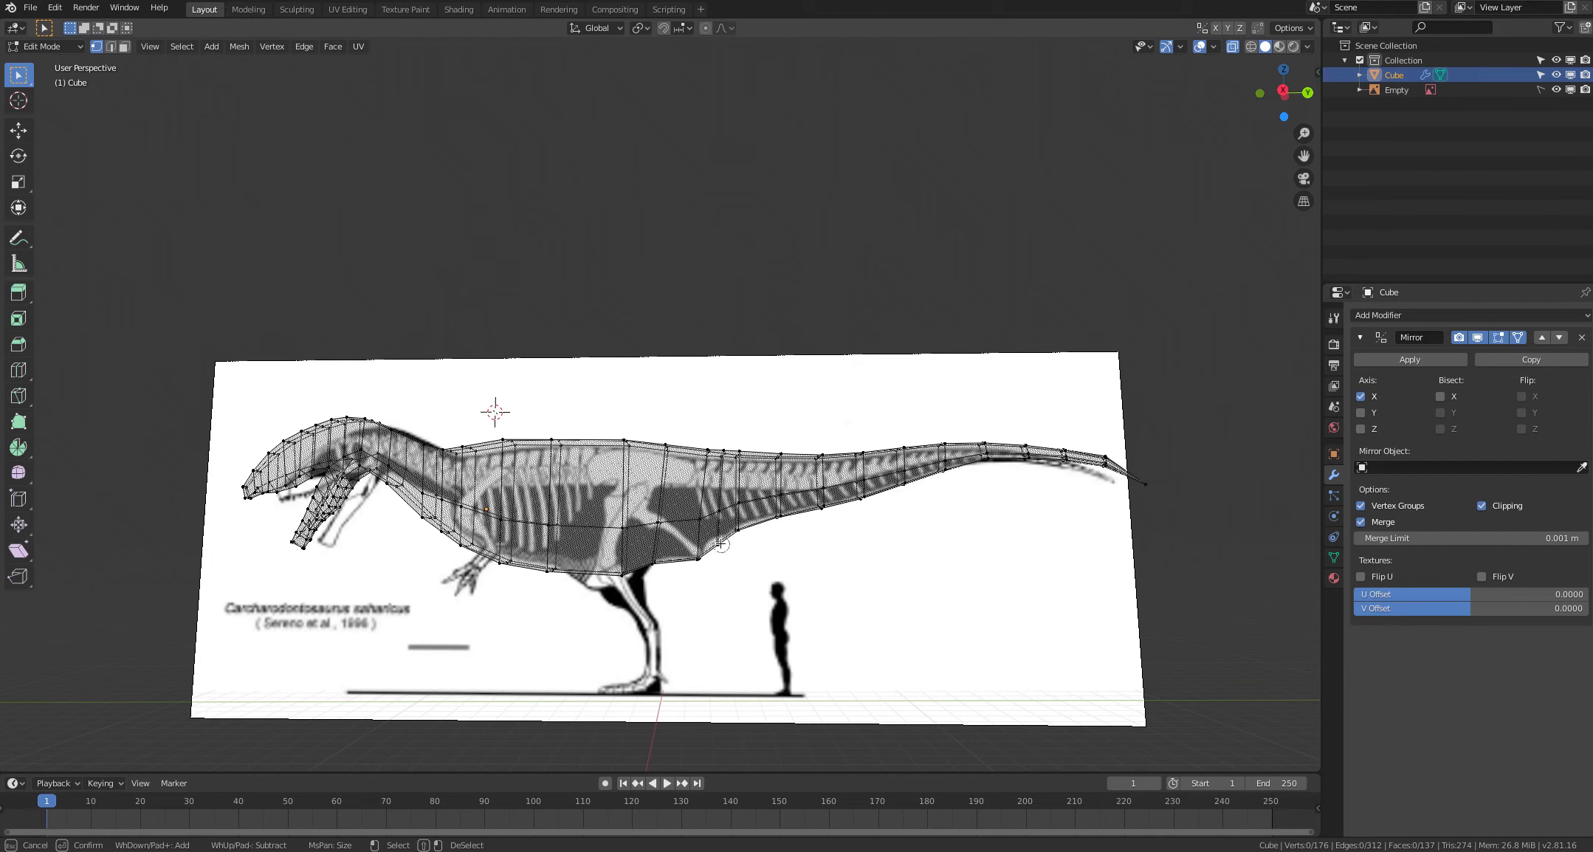
{"action": "left_click", "coordinate": [718, 542]}
{"action": "right_click", "coordinate": [733, 588]}
{"action": "key", "text": "g"}
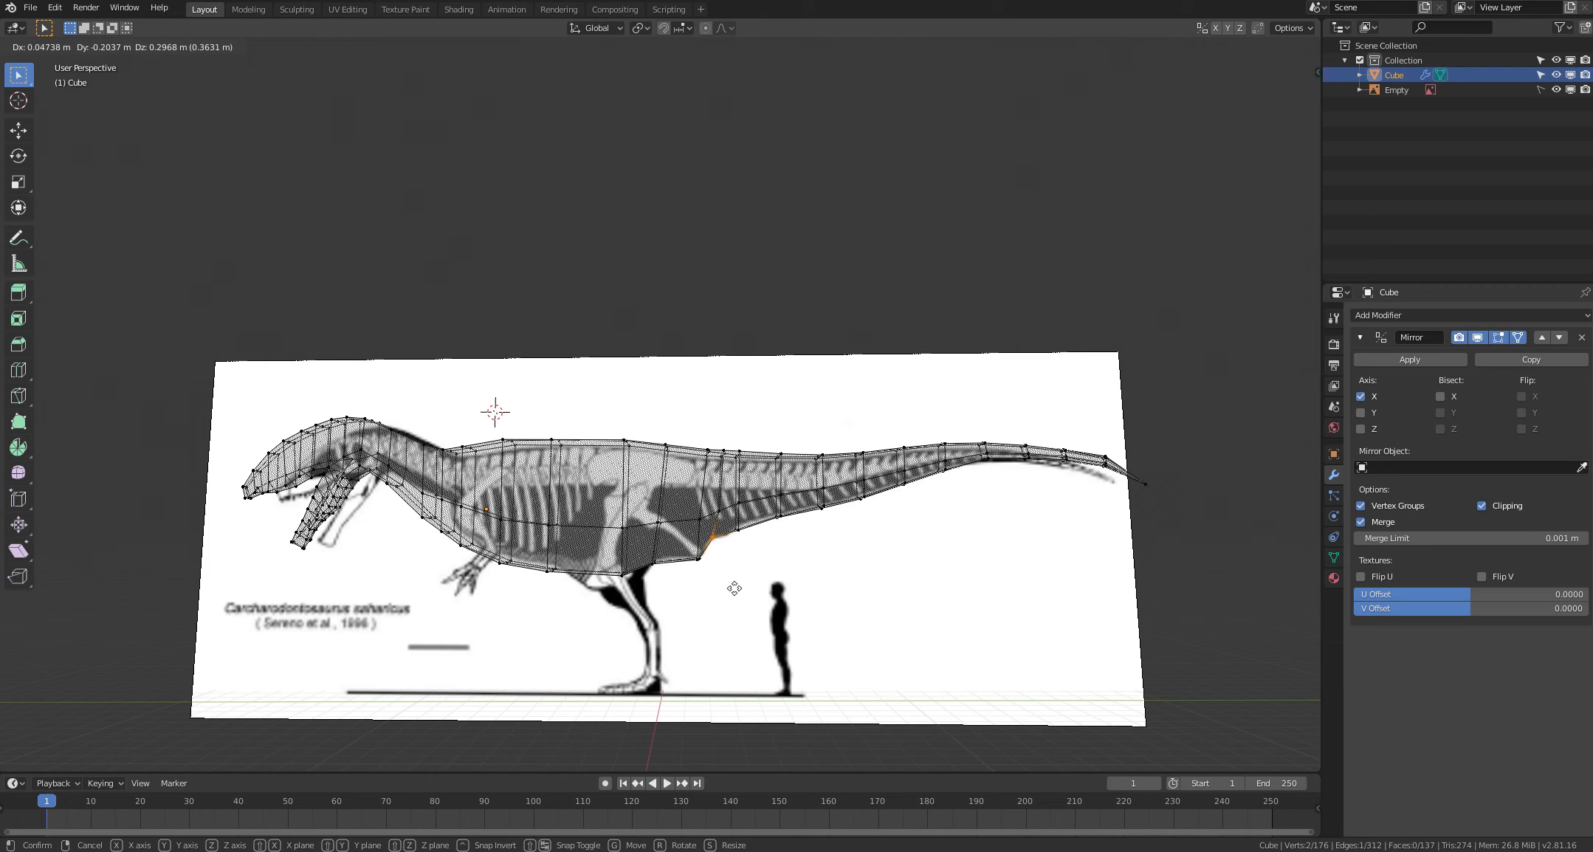
{"action": "left_click", "coordinate": [732, 590]}
{"action": "left_click", "coordinate": [768, 585]}
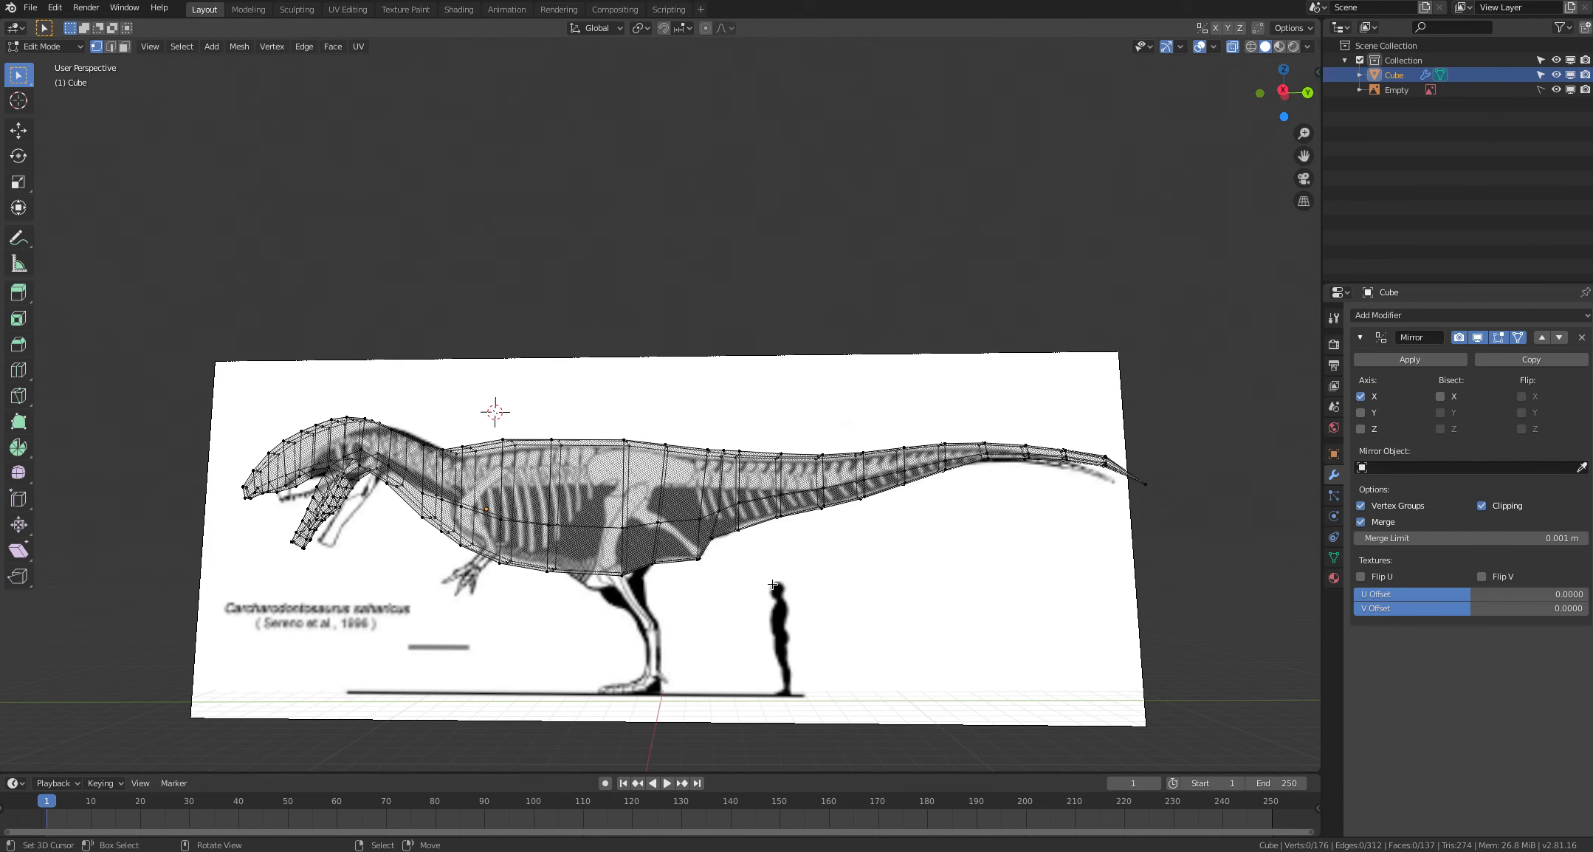
Step: Move the two bottom vertices of the next tail loop back about 0.24 m forward and 0.14 m down, and clear the selection
{"action": "middle_click_drag", "start_coordinate": [774, 583], "coordinate": [757, 570]}
{"action": "key", "text": "c"}
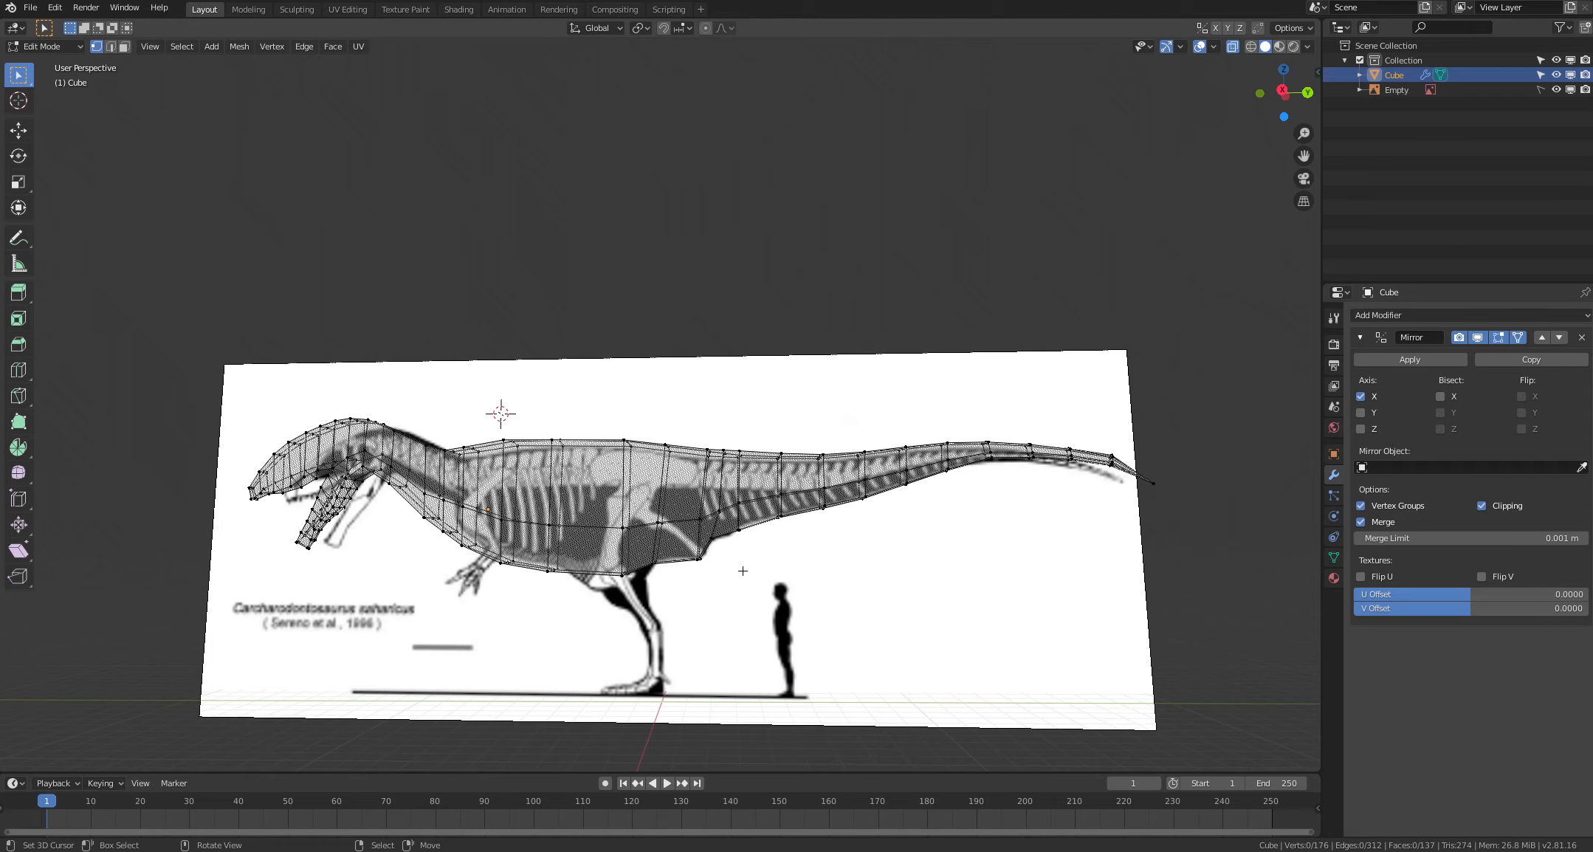
{"action": "left_click", "coordinate": [739, 528]}
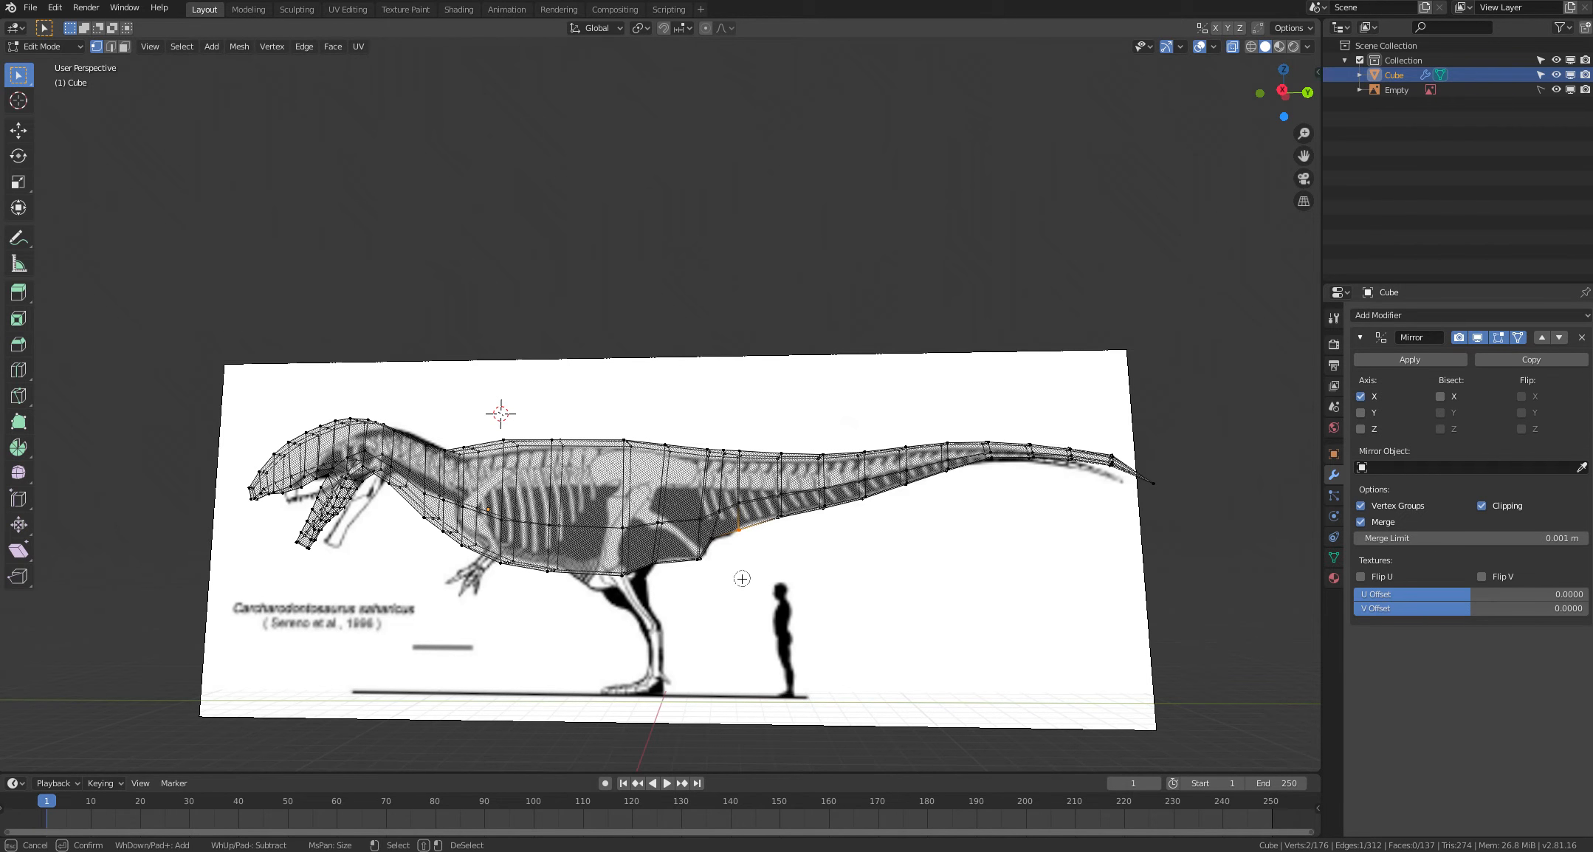
{"action": "key", "text": "Escape"}
{"action": "key", "text": "g"}
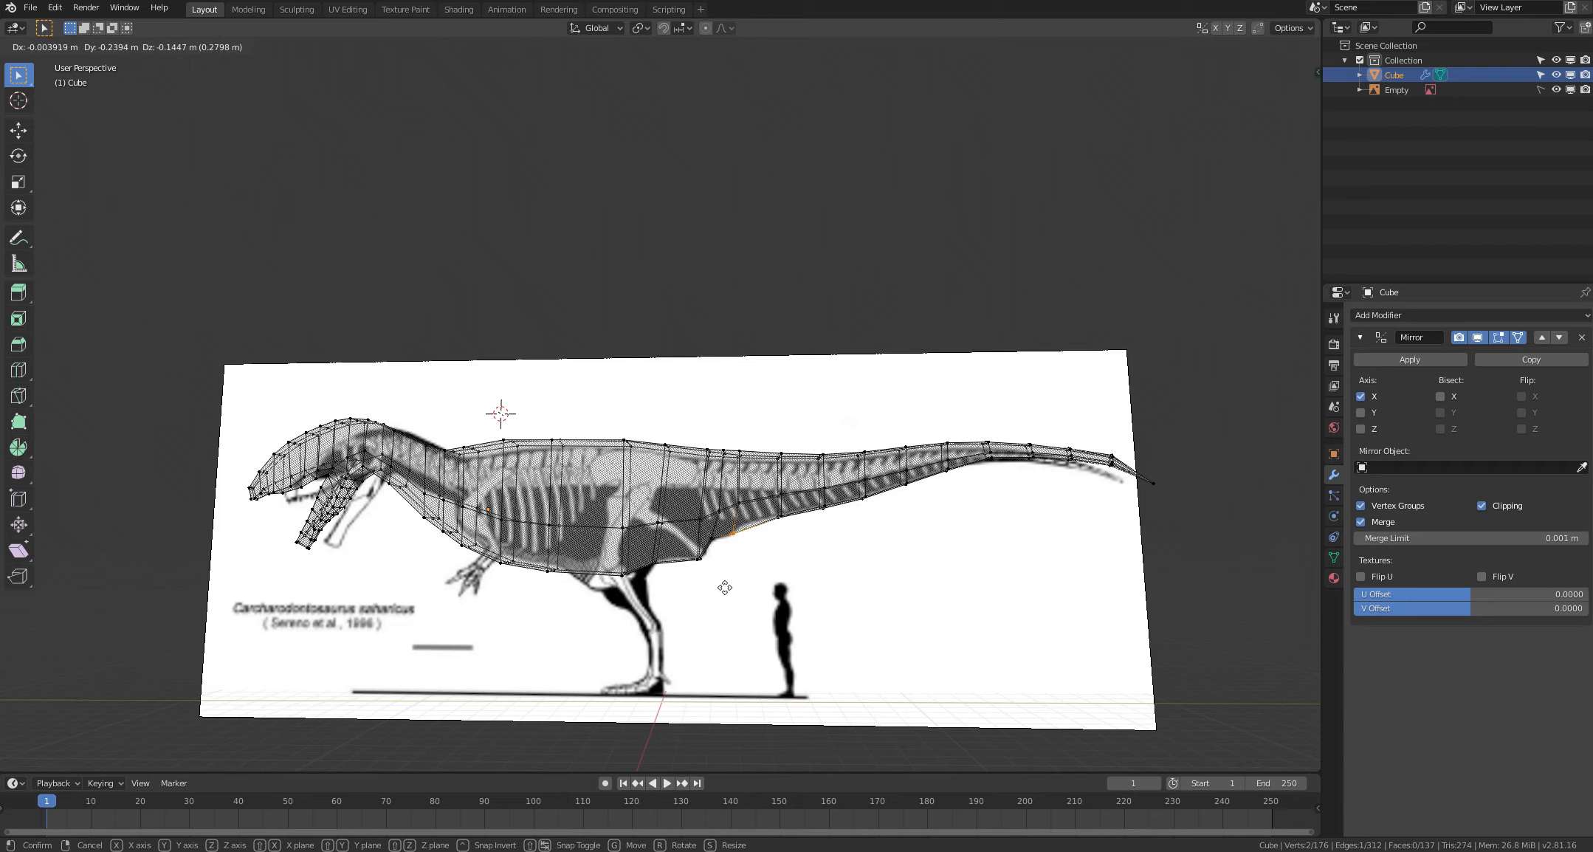
{"action": "left_click", "coordinate": [725, 586]}
{"action": "key", "text": "alt+a"}
Step: Shift the side vertex of the new tail-base loop slightly forward, and clear the selection
{"action": "right_click_drag", "start_coordinate": [748, 504], "coordinate": [714, 511]}
{"action": "left_click", "coordinate": [714, 512]}
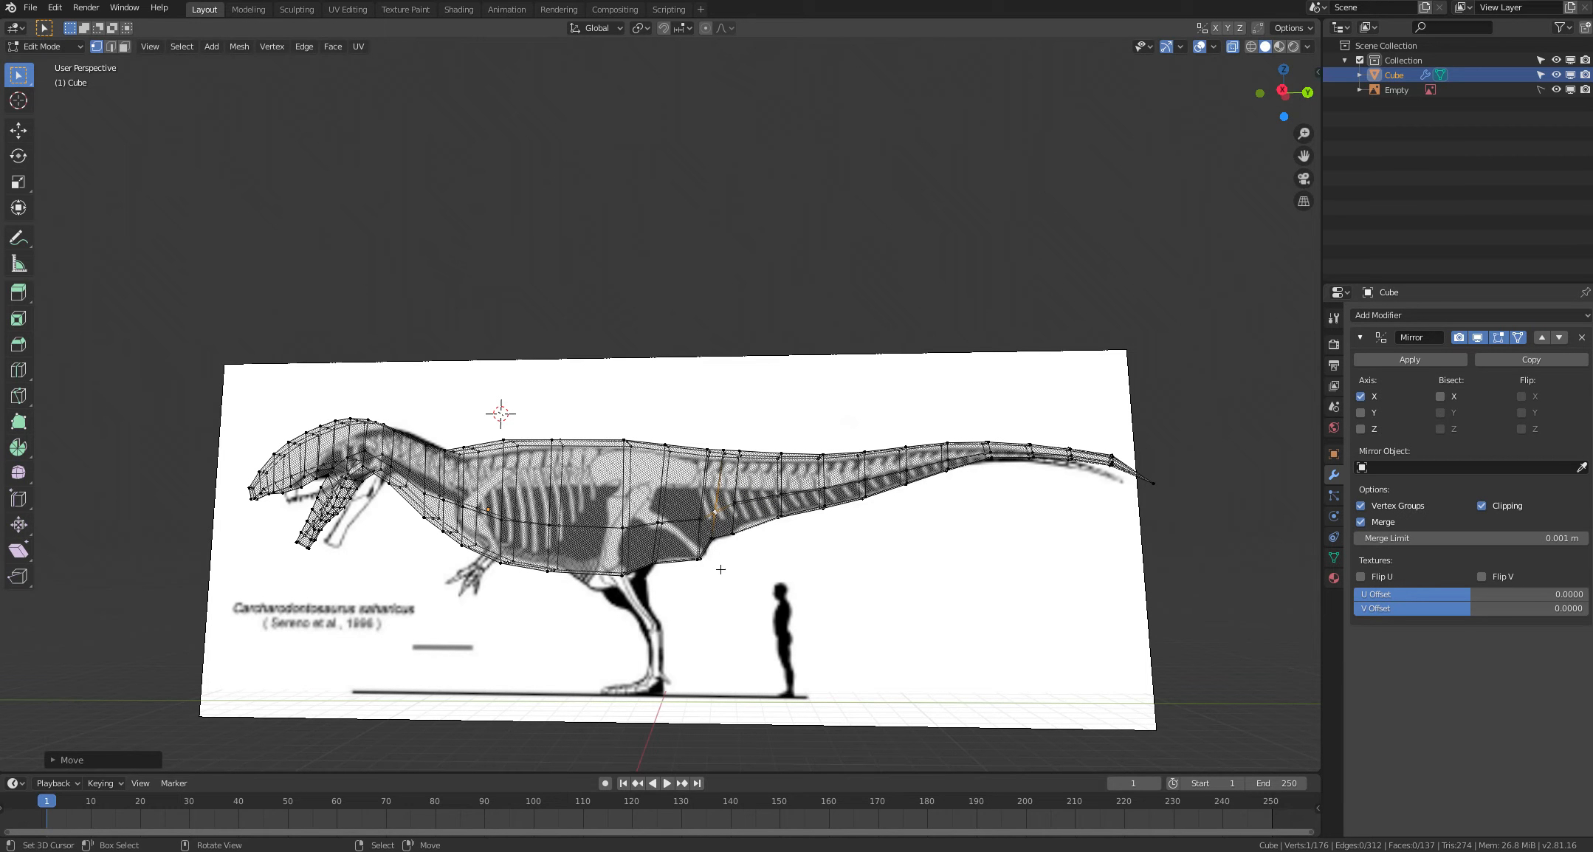
{"action": "left_click", "coordinate": [731, 592]}
Step: Nudge the two bottom vertices of the tail-base loop slightly along the tail's lower outline, and clear the selection
{"action": "middle_click_drag", "start_coordinate": [733, 594], "coordinate": [739, 590]}
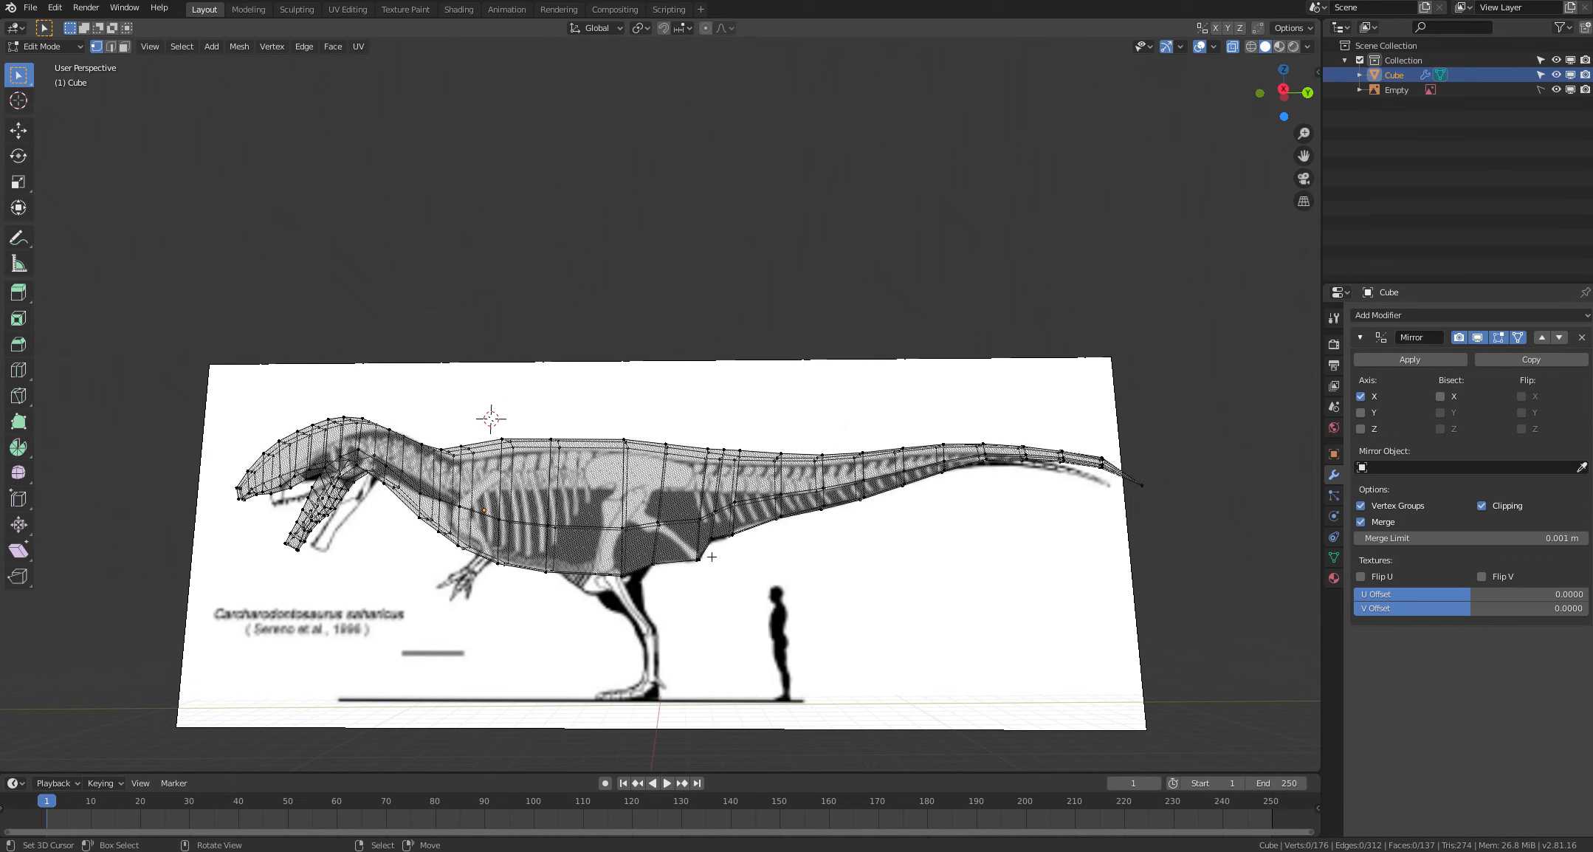
{"action": "right_click", "coordinate": [712, 536], "text": "alt"}
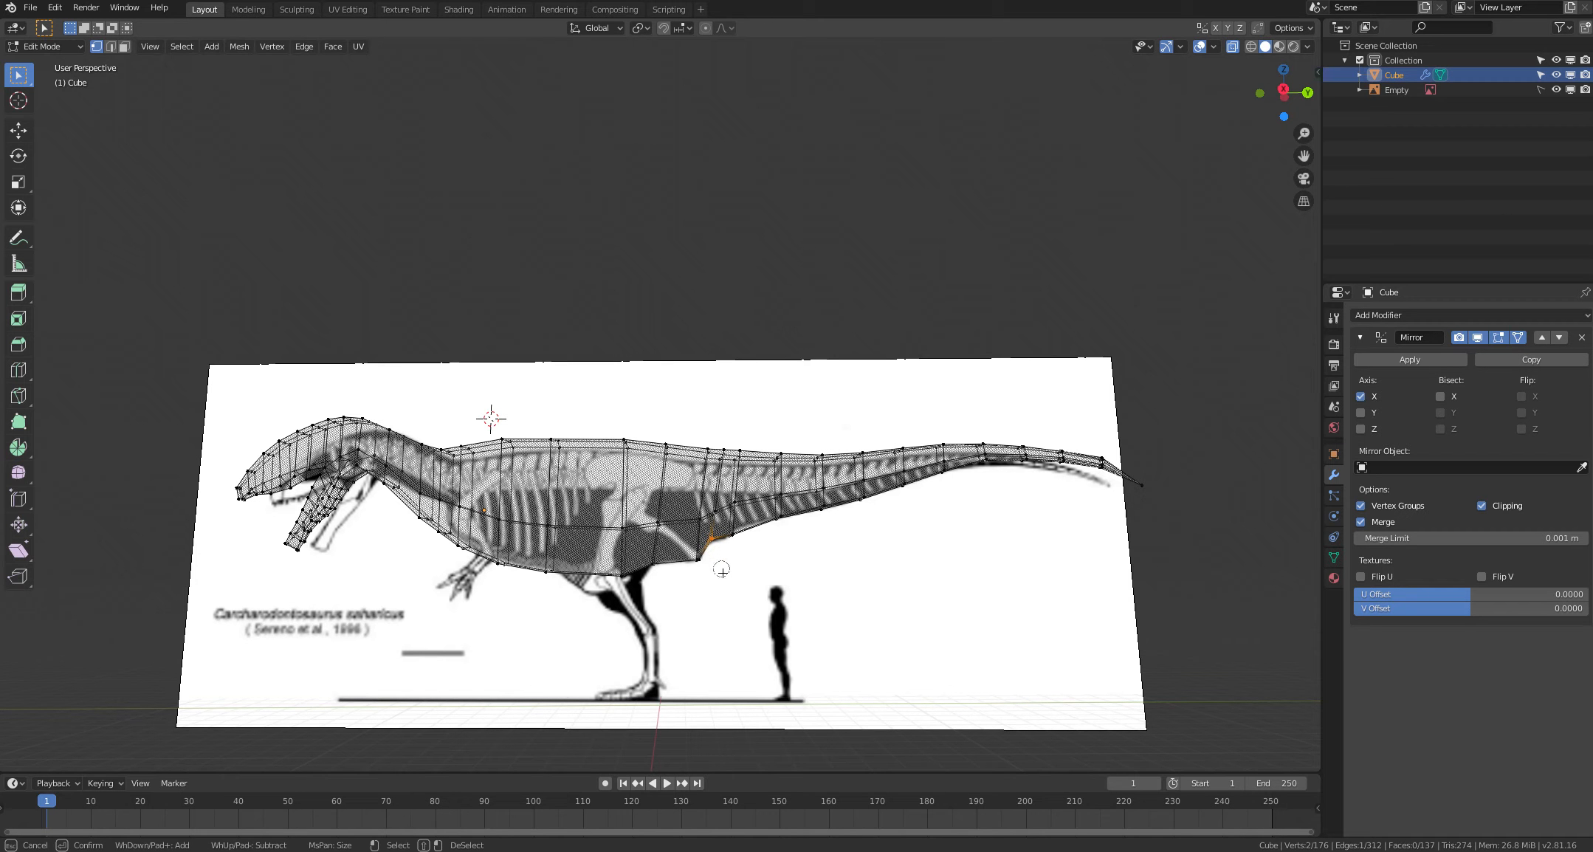
{"action": "key", "text": "g"}
{"action": "left_click", "coordinate": [725, 576]}
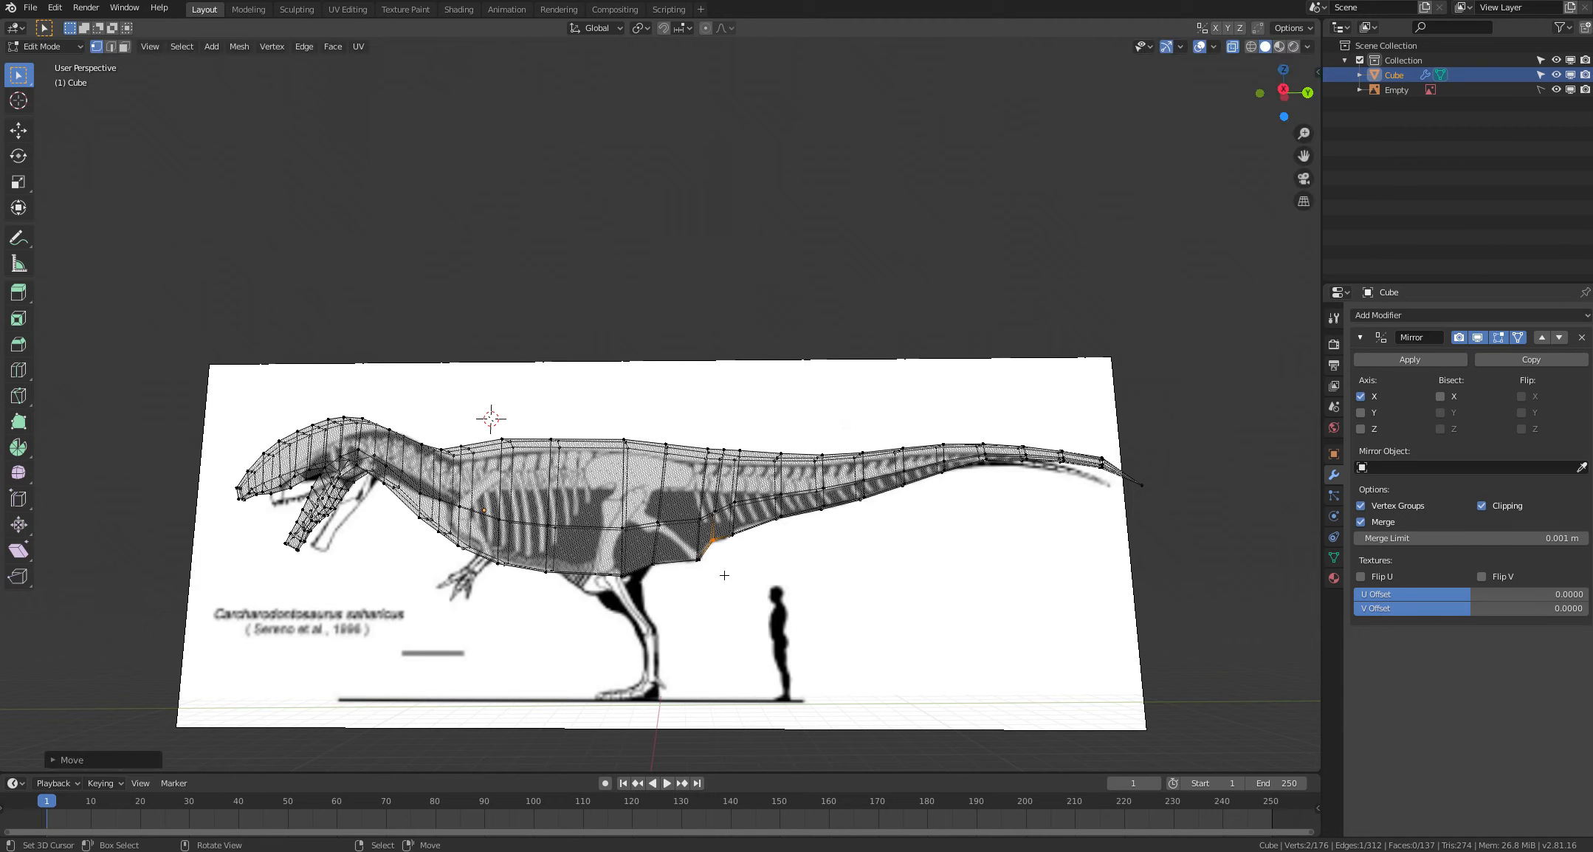
{"action": "key", "text": "alt+a"}
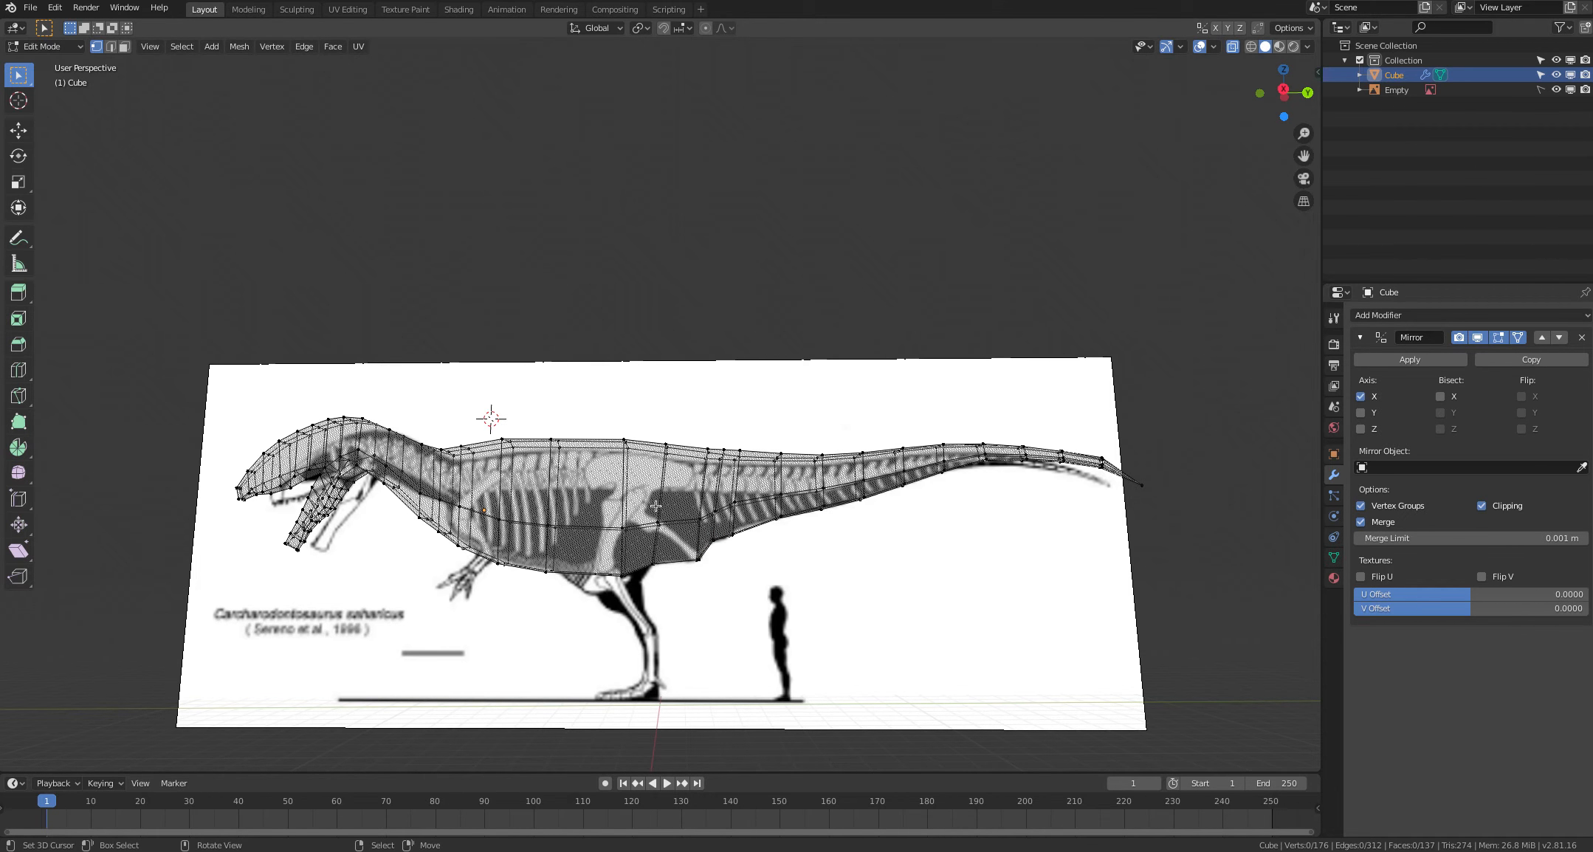
Step: Move the two top vertices of the new hip loop about 0.24 m forward
{"action": "right_click", "coordinate": [665, 452], "text": "alt"}
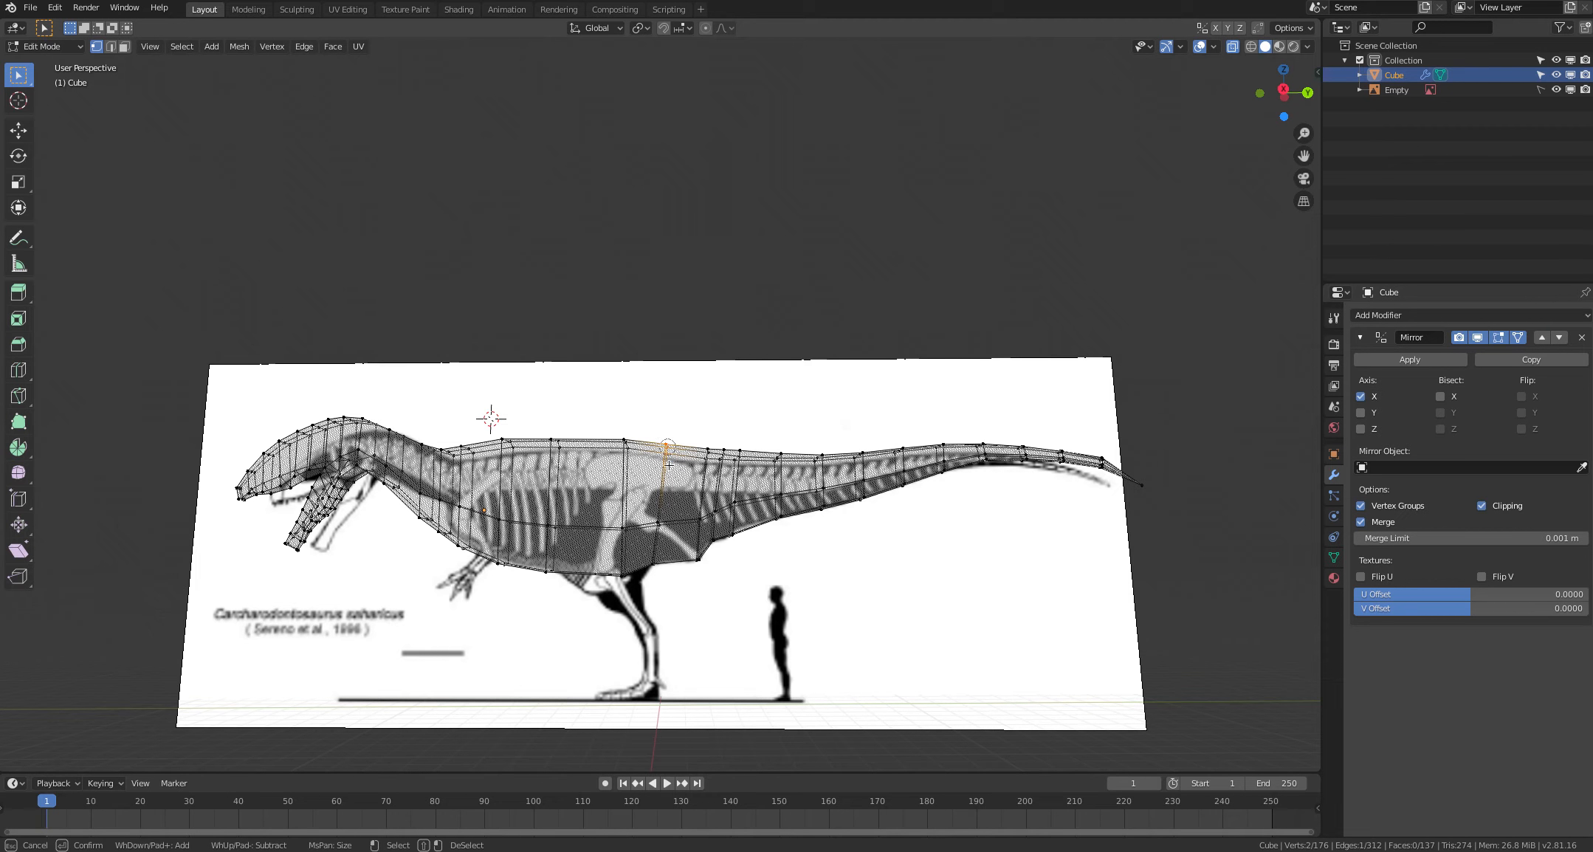
{"action": "key", "text": "g"}
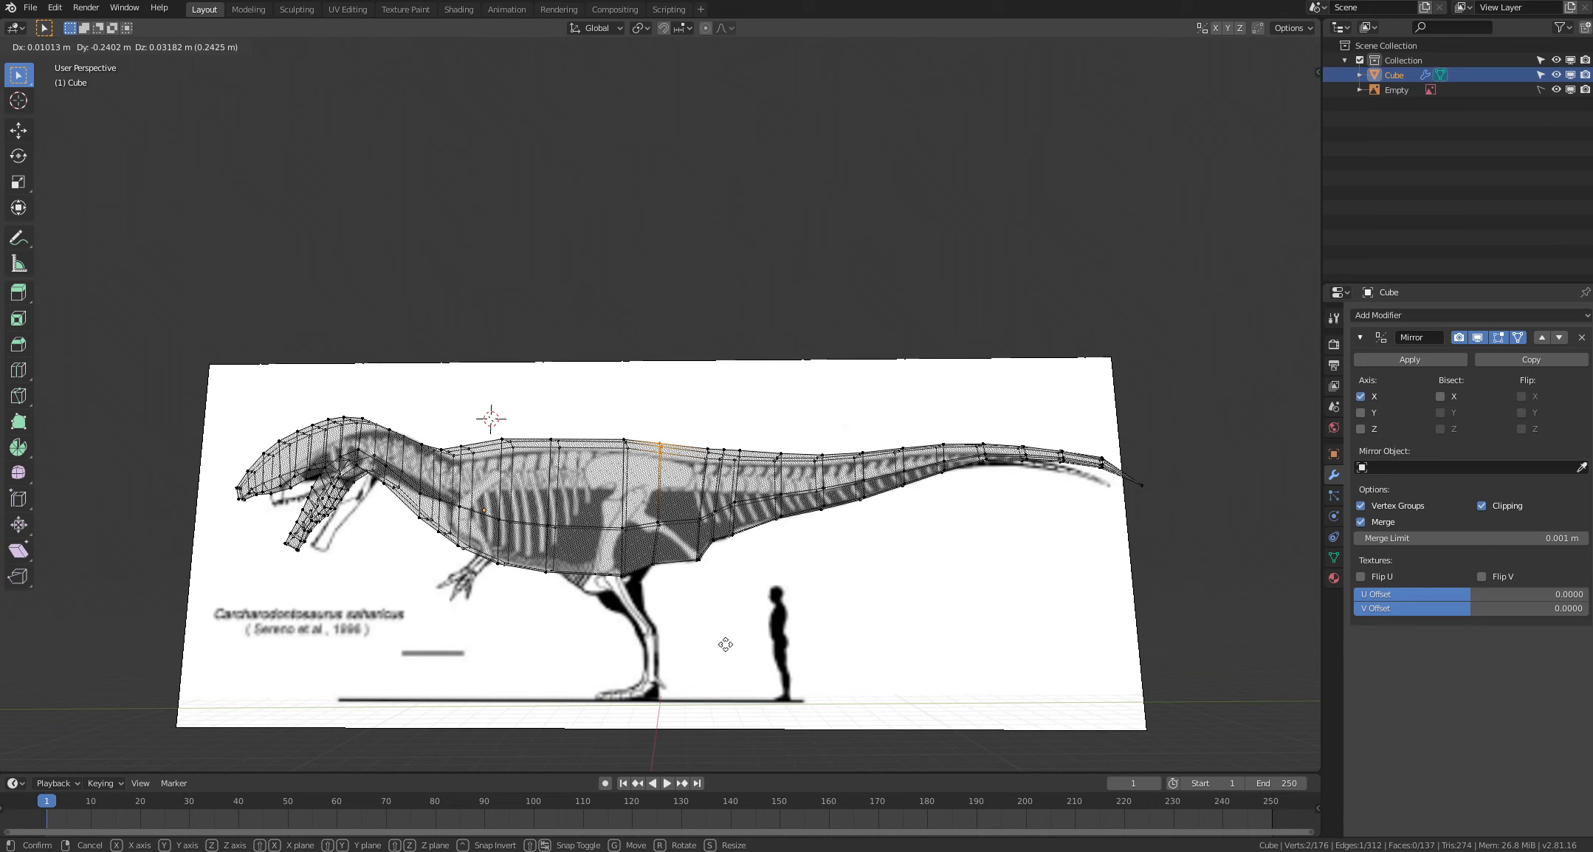
{"action": "left_click", "coordinate": [726, 645]}
Step: Add a centred loop cut around the front part of the tail, behind the tail-base loops, and clear the selection
{"action": "middle_click_drag", "start_coordinate": [726, 645], "coordinate": [700, 594]}
{"action": "key", "text": "ctrl+r"}
{"action": "left_click", "coordinate": [704, 573]}
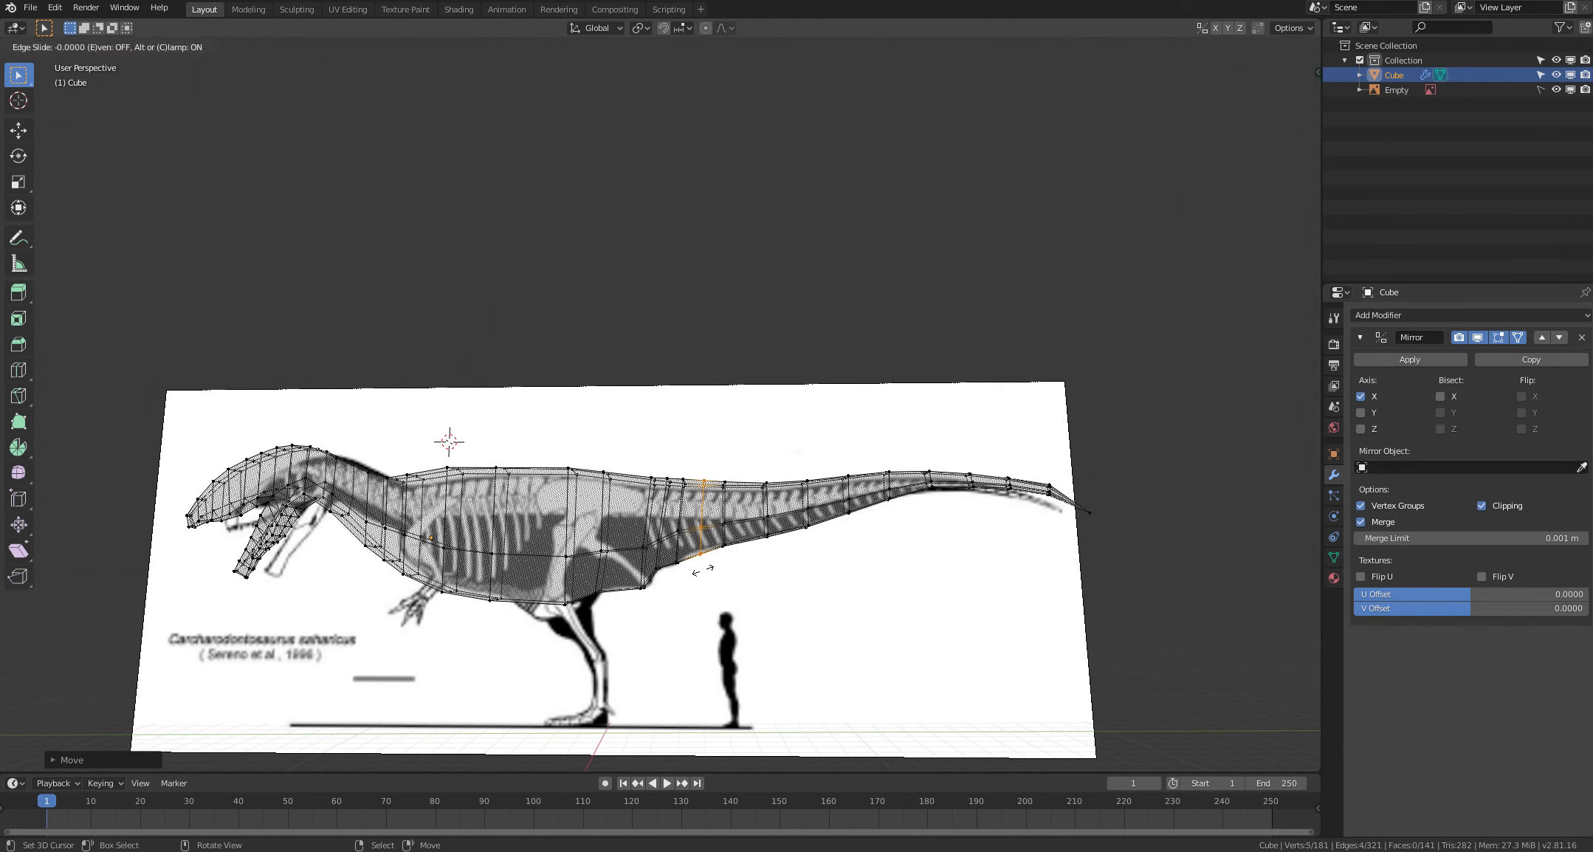
{"action": "right_click", "coordinate": [704, 575]}
{"action": "key", "text": "alt+a"}
Step: Adjust the two bottom vertices of the newest tail loop slightly to the tail's lower outline
{"action": "key", "text": "c"}
{"action": "left_click", "coordinate": [695, 555]}
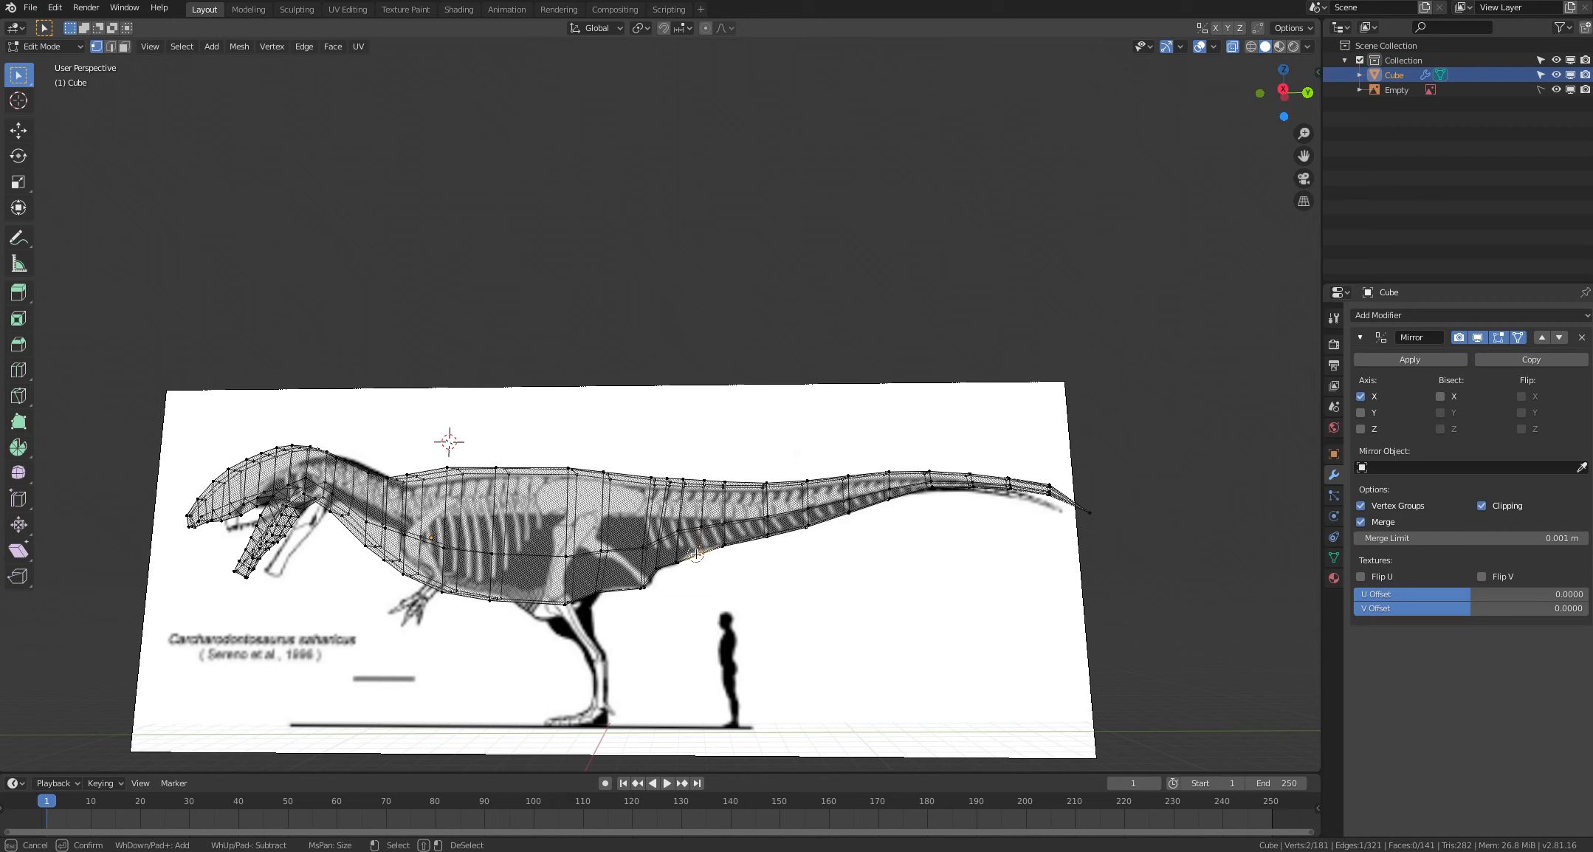
{"action": "right_click", "coordinate": [697, 587]}
{"action": "key", "text": "g"}
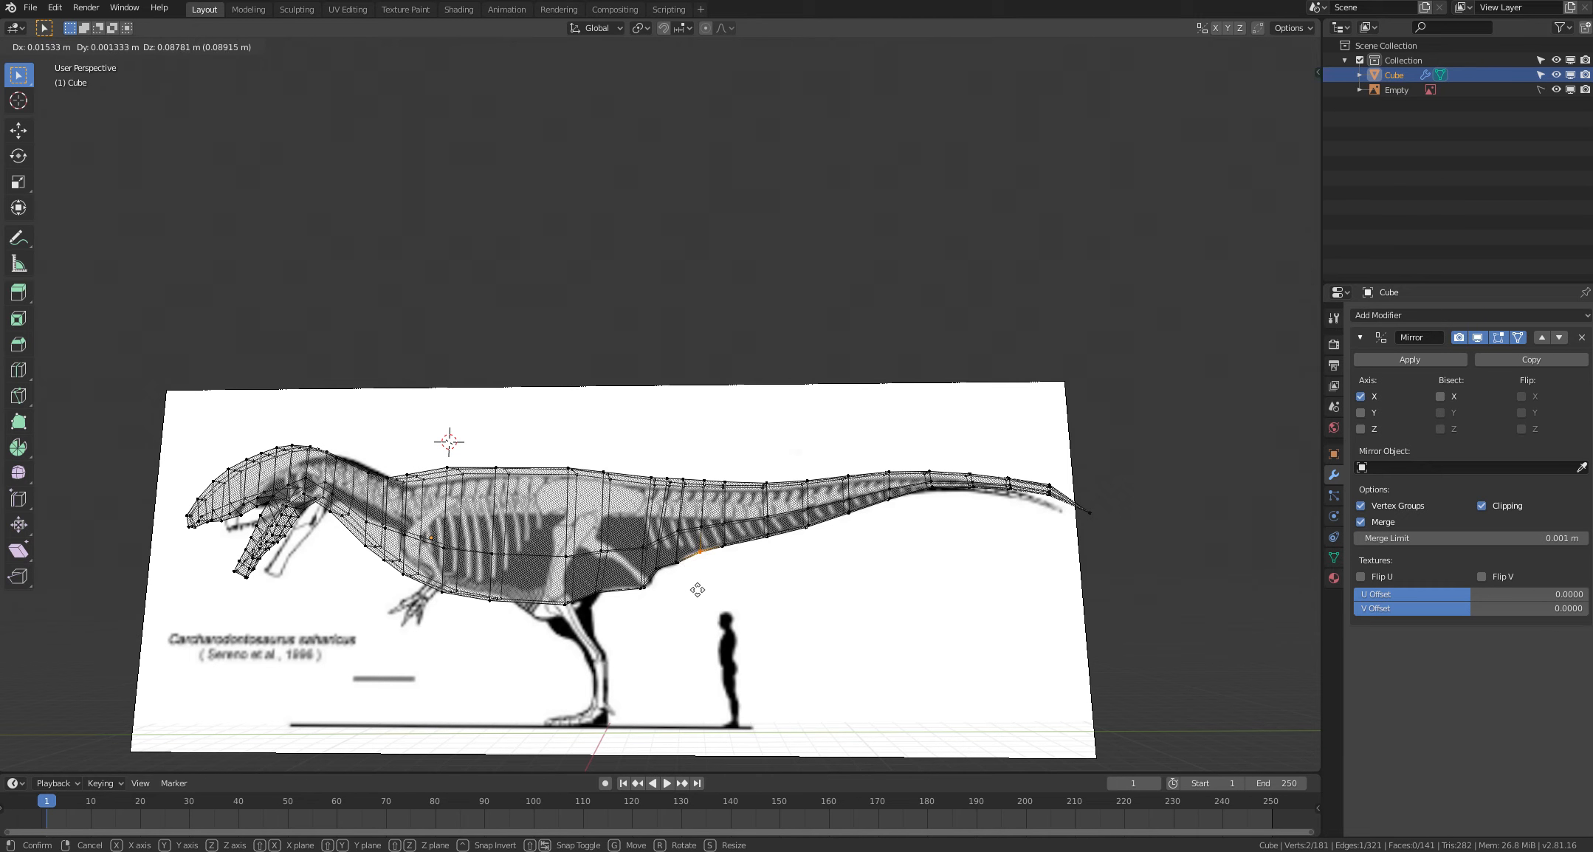
{"action": "left_click", "coordinate": [692, 589]}
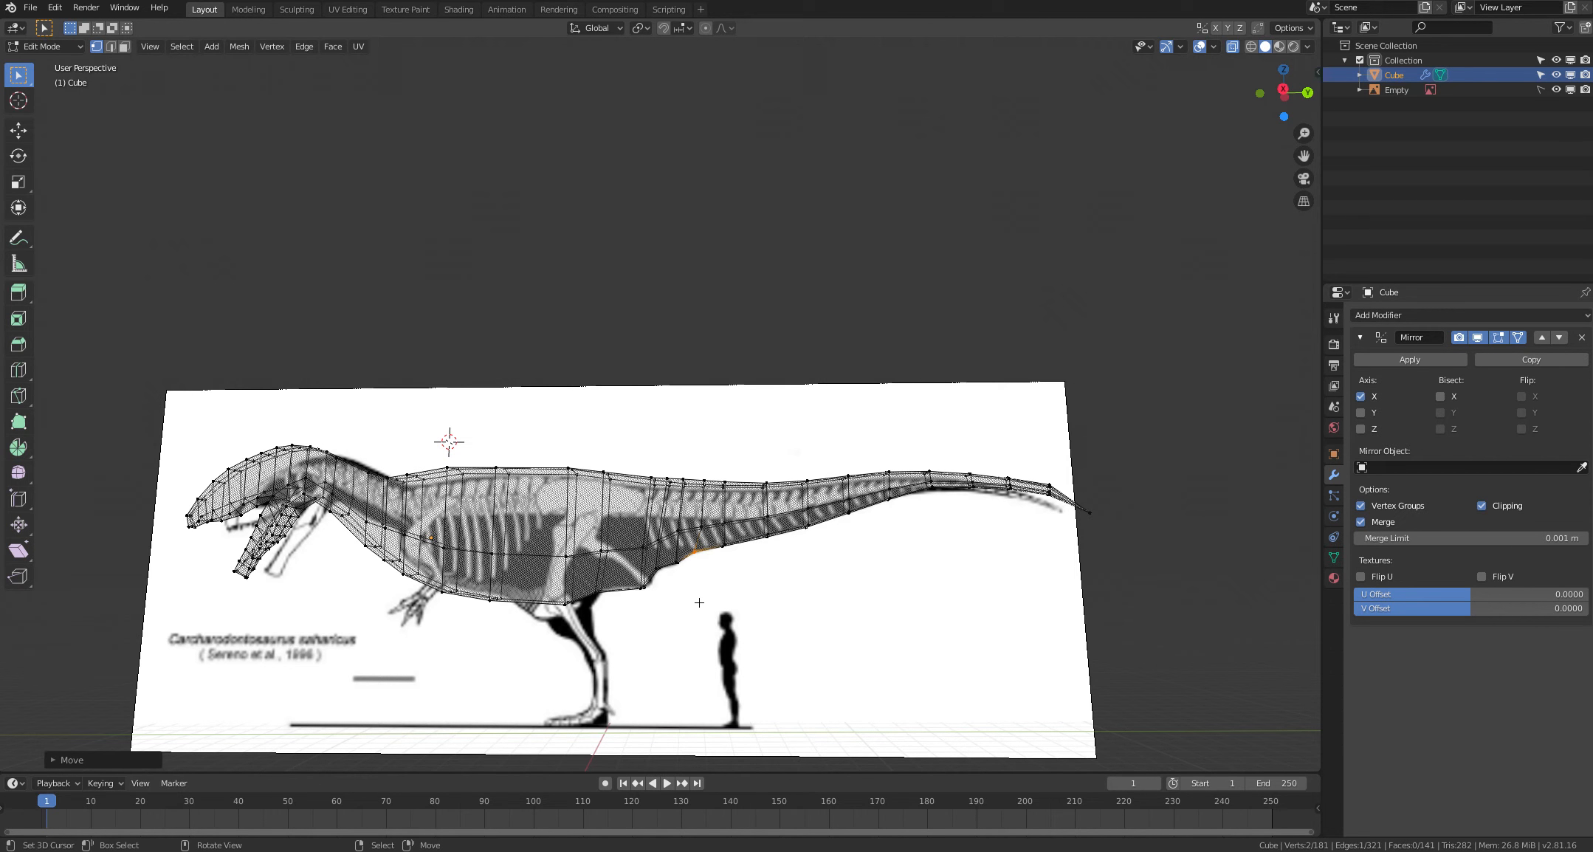
Step: Move the side vertex of the newest tail loop about 0.23 m forward, and clear the selection
{"action": "left_click", "coordinate": [690, 550]}
{"action": "key", "text": "g"}
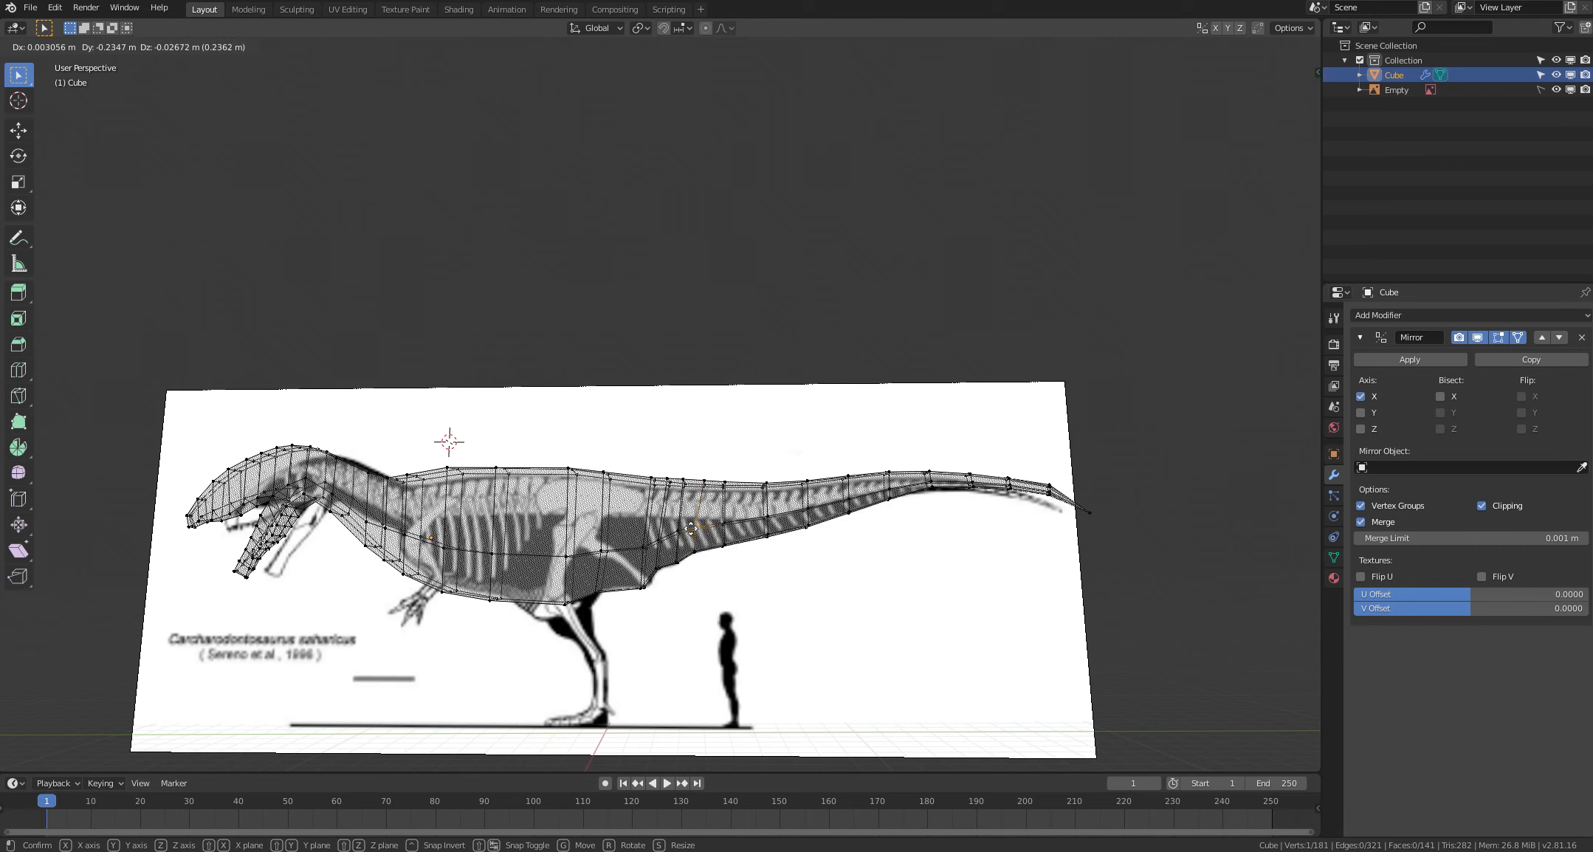
{"action": "left_click", "coordinate": [692, 528]}
{"action": "key", "text": "alt+a"}
{"action": "key", "text": "c"}
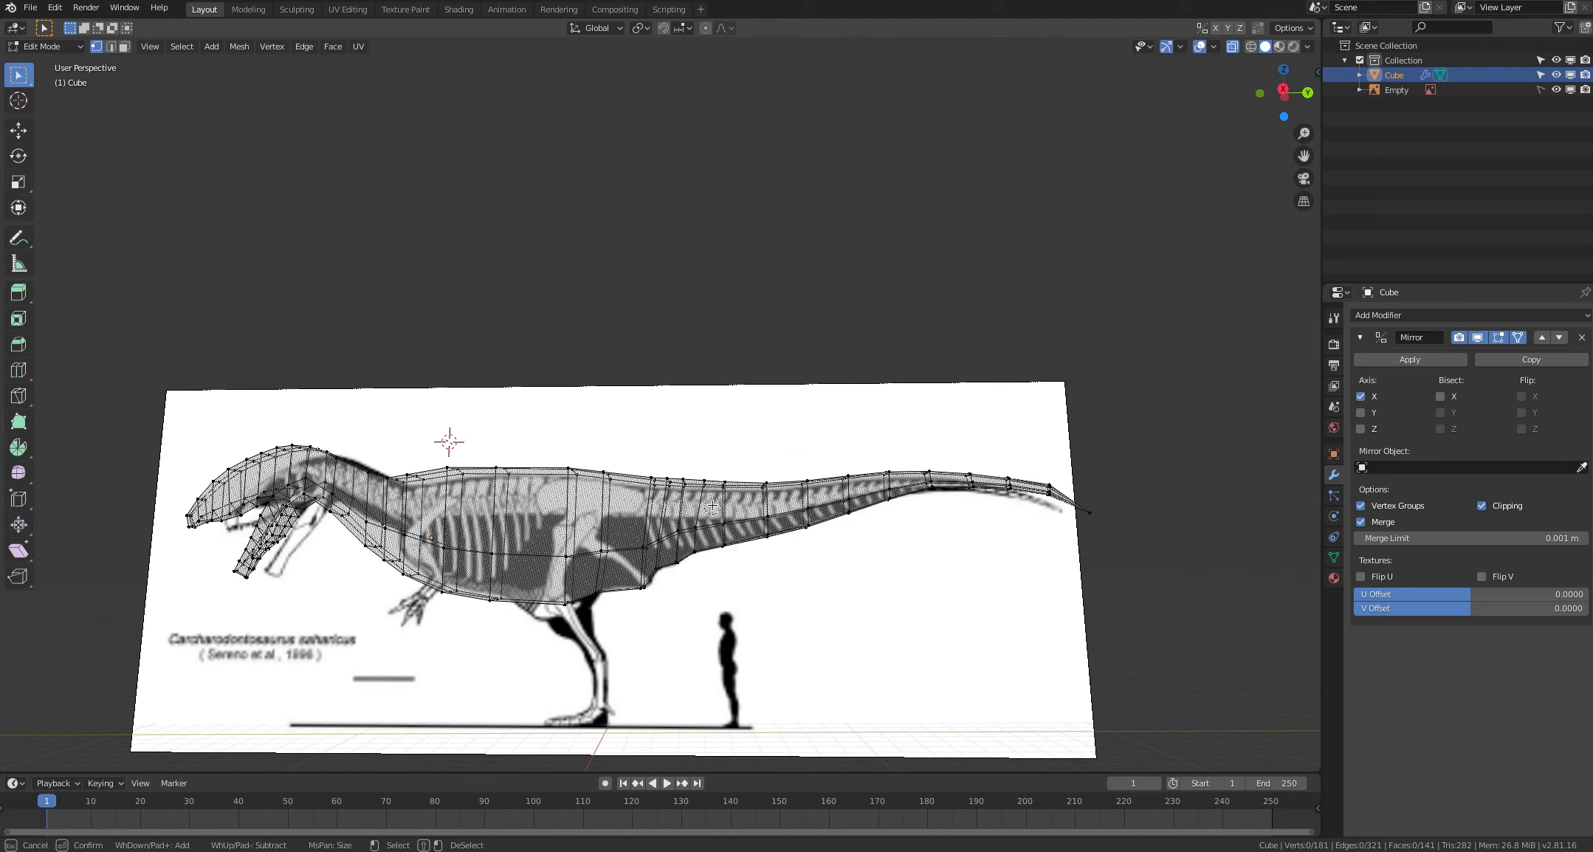
Step: Move the two top vertices of the newest tail loop about 0.24 m forward, and clear the selection
{"action": "key", "text": "Return"}
{"action": "key", "text": "g"}
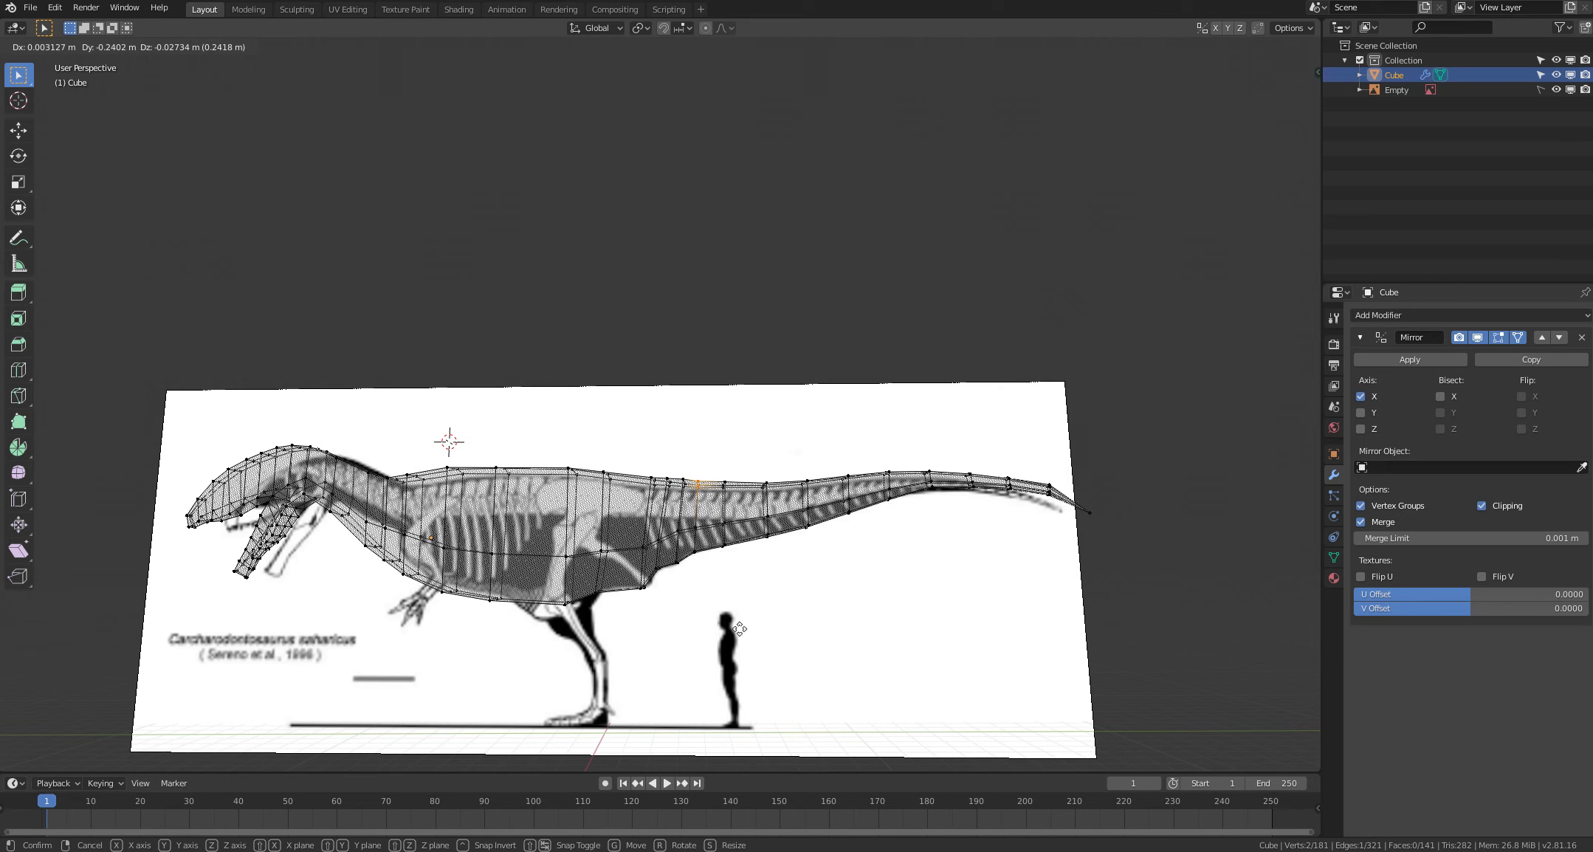
{"action": "left_click", "coordinate": [740, 628]}
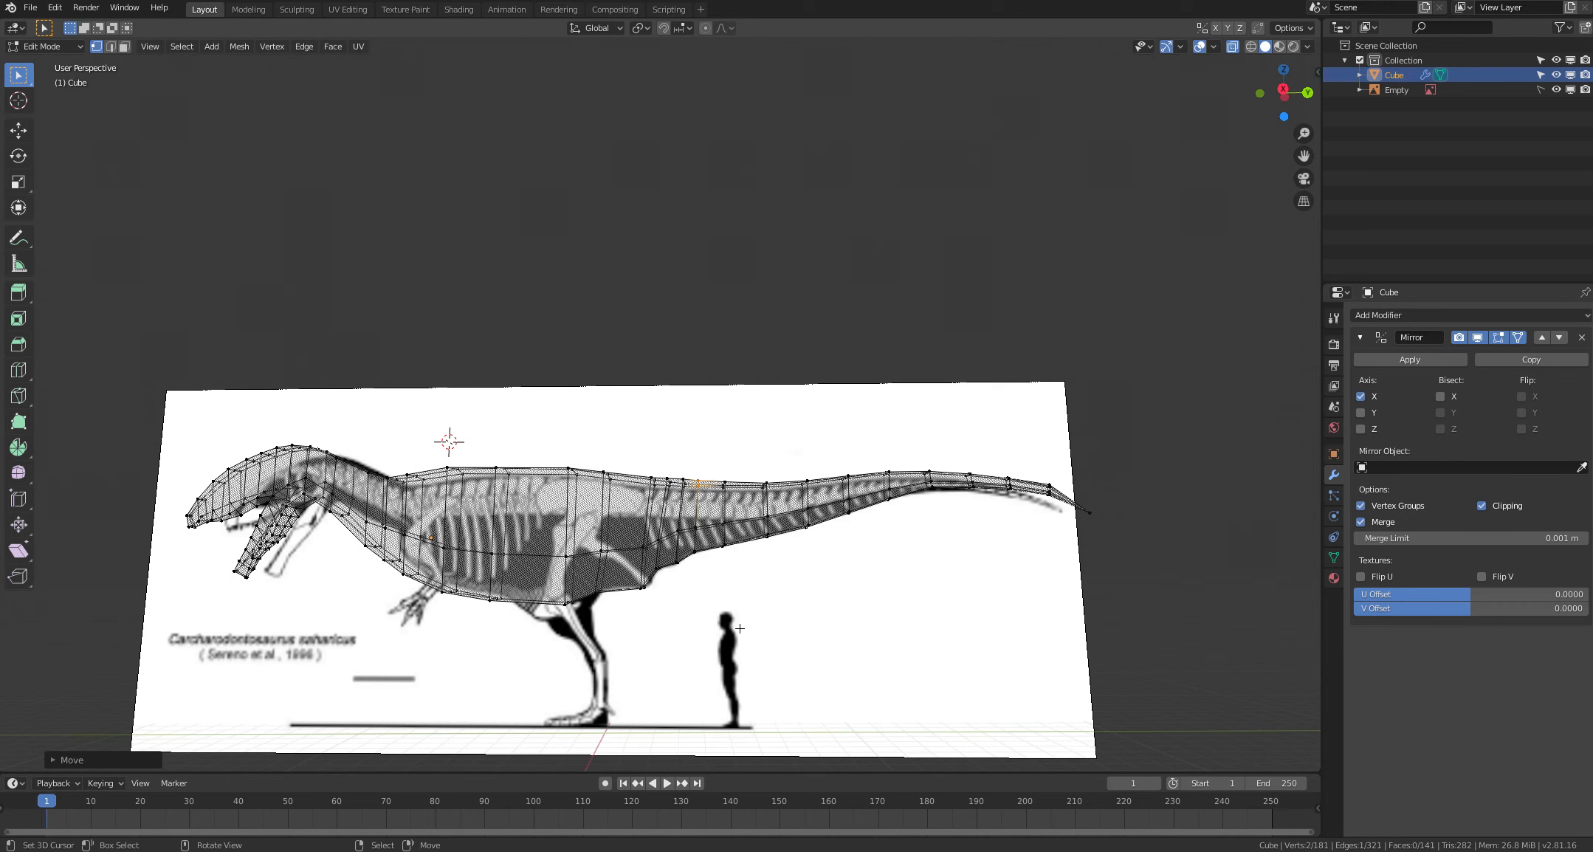
{"action": "middle_click_drag", "start_coordinate": [694, 627], "coordinate": [699, 627]}
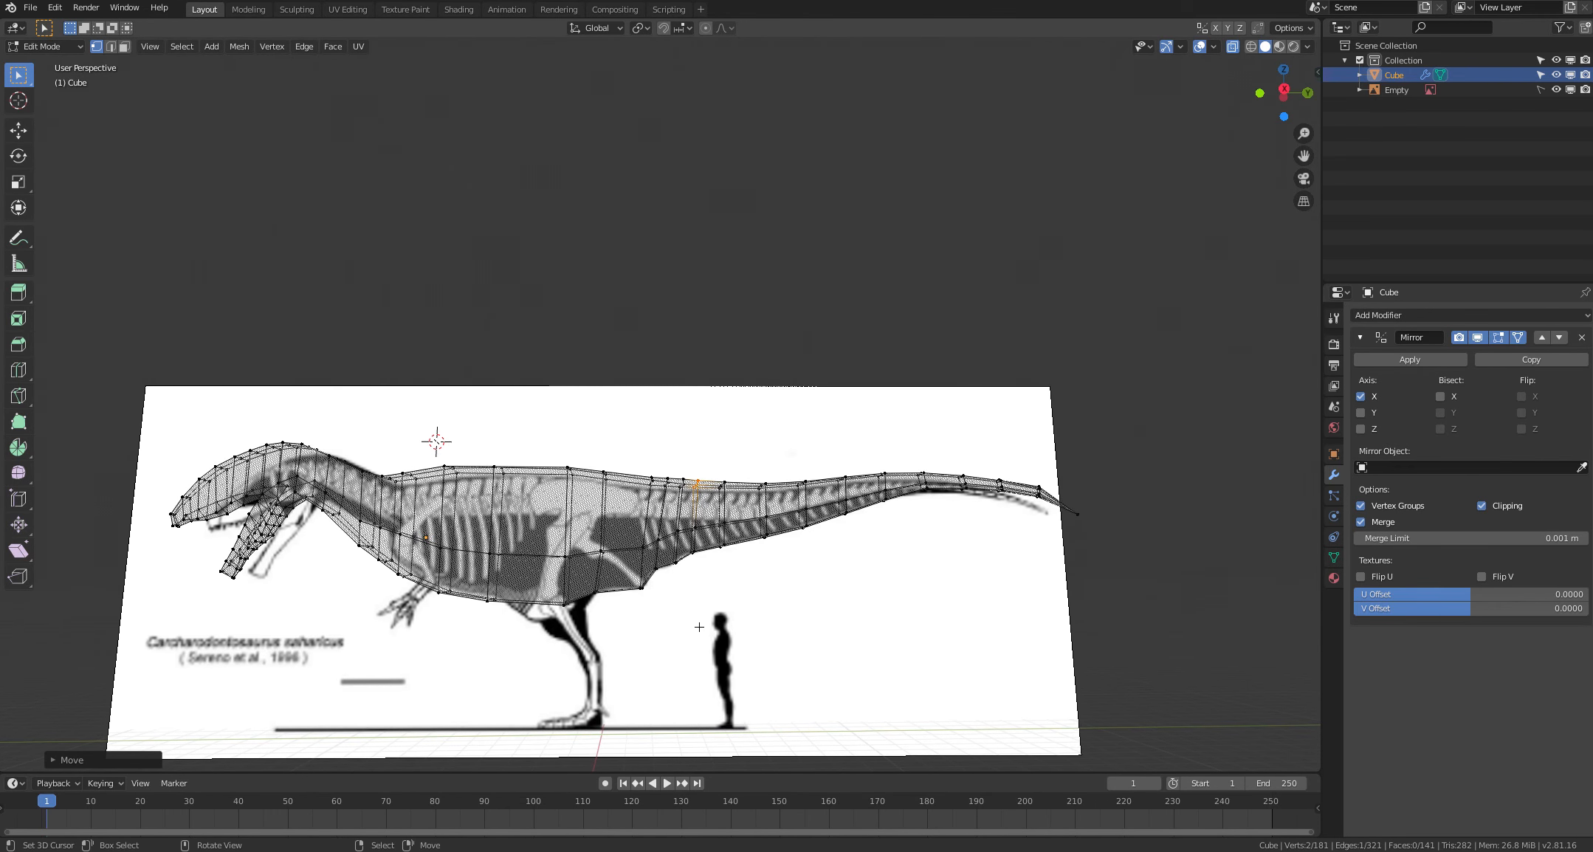
{"action": "right_click", "coordinate": [596, 558]}
{"action": "key", "text": "g"}
{"action": "left_click", "coordinate": [596, 563]}
{"action": "key", "text": "alt+a"}
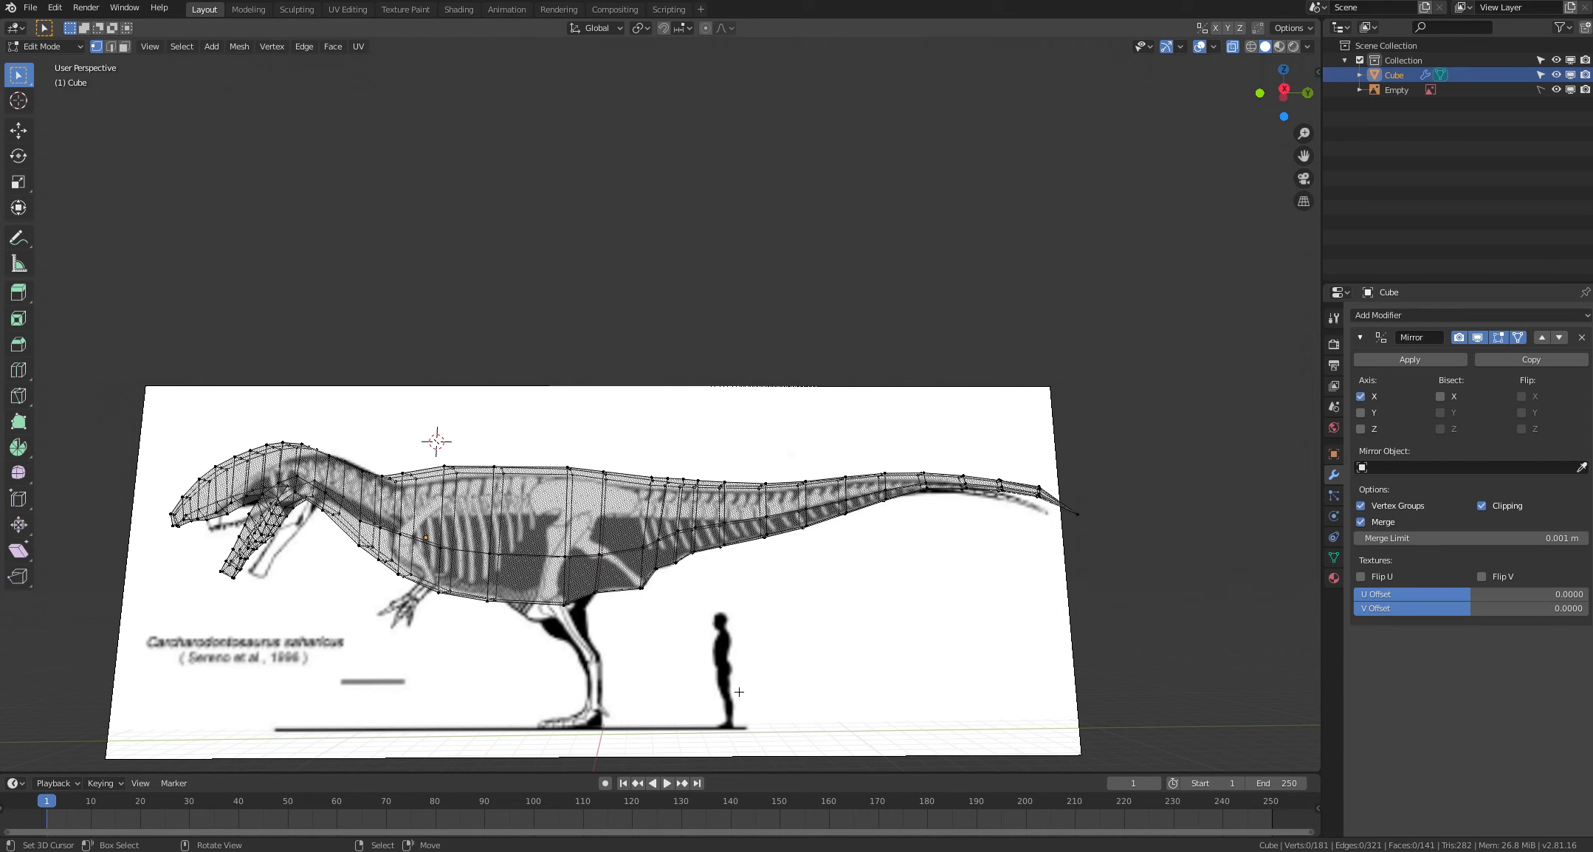
Step: Turn off X-ray and add a lengthwise loop cut along the lower flank from the lower jaw to the tail tip, slid about 0.12
{"action": "key", "text": "alt+z"}
{"action": "middle_click_drag", "start_coordinate": [665, 657], "coordinate": [676, 661]}
{"action": "middle_click_drag", "start_coordinate": [732, 617], "coordinate": [708, 653]}
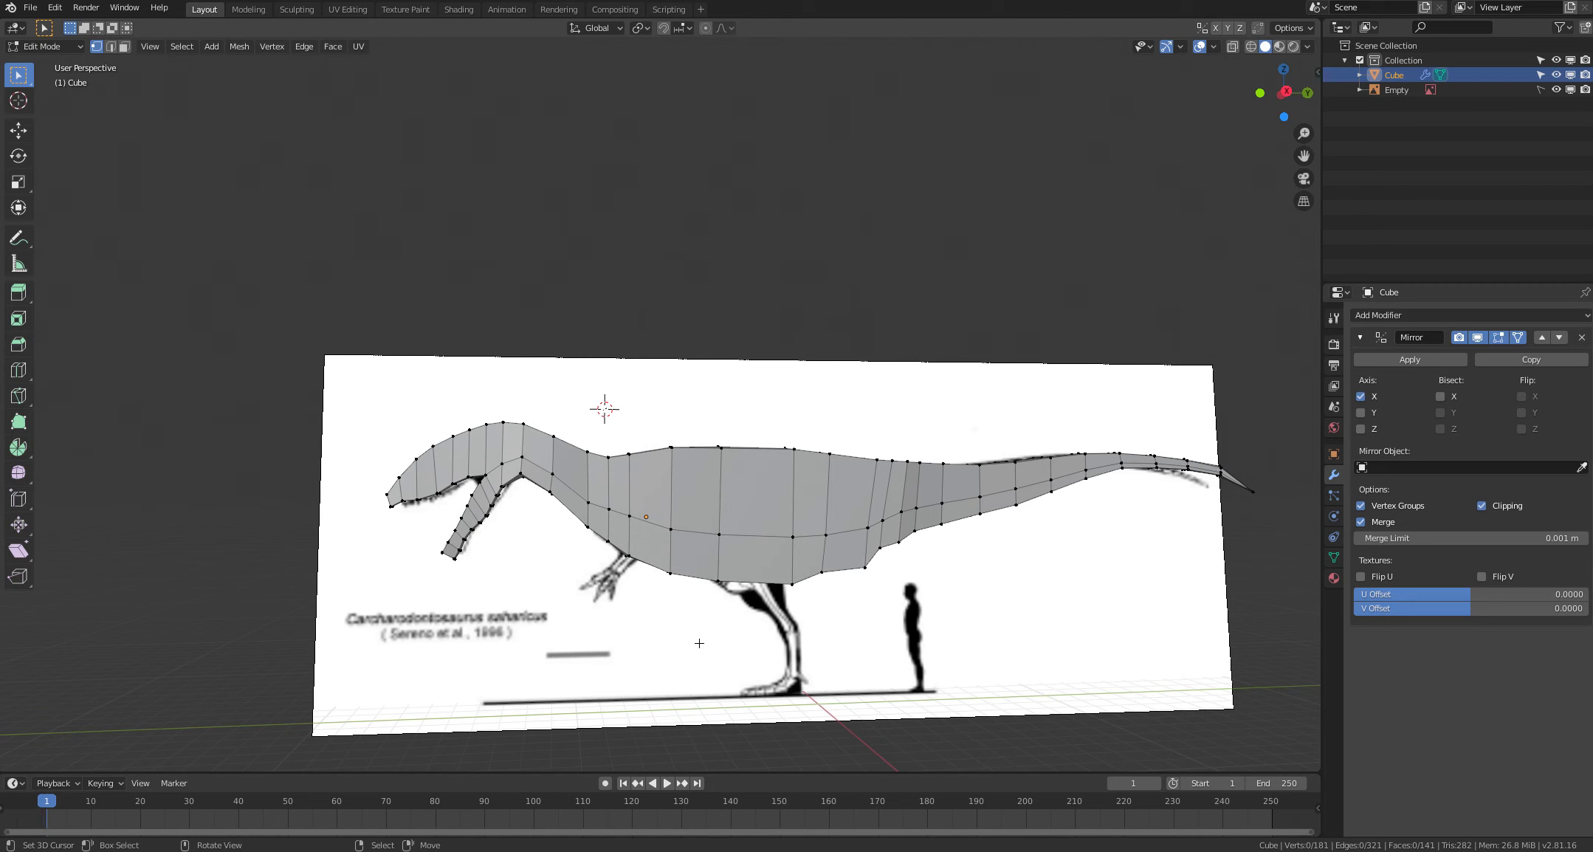
{"action": "key", "text": "ctrl+r"}
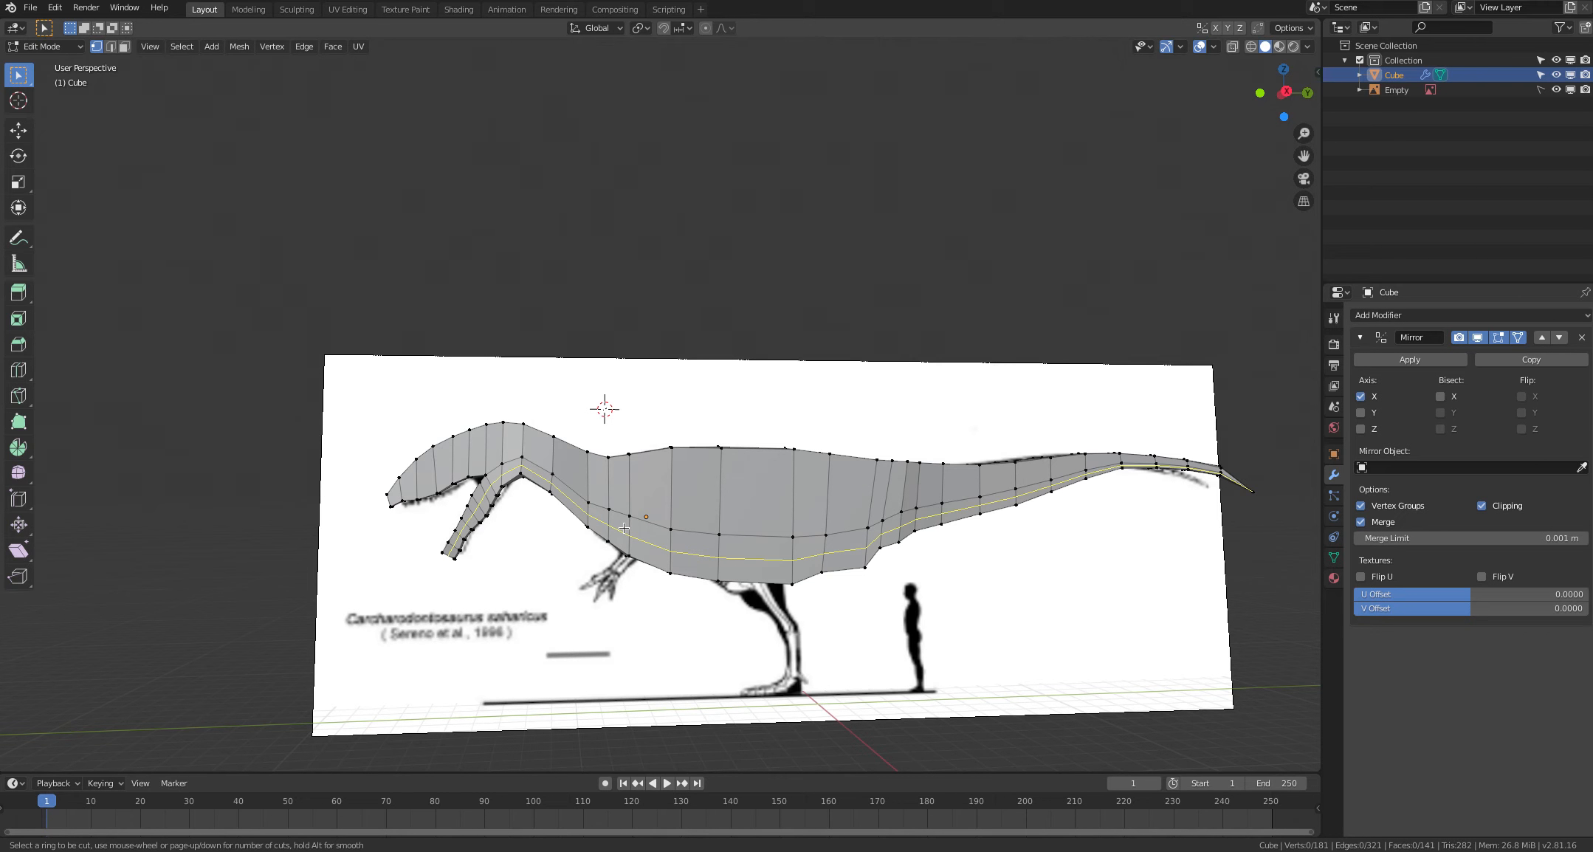
{"action": "left_click", "coordinate": [623, 528]}
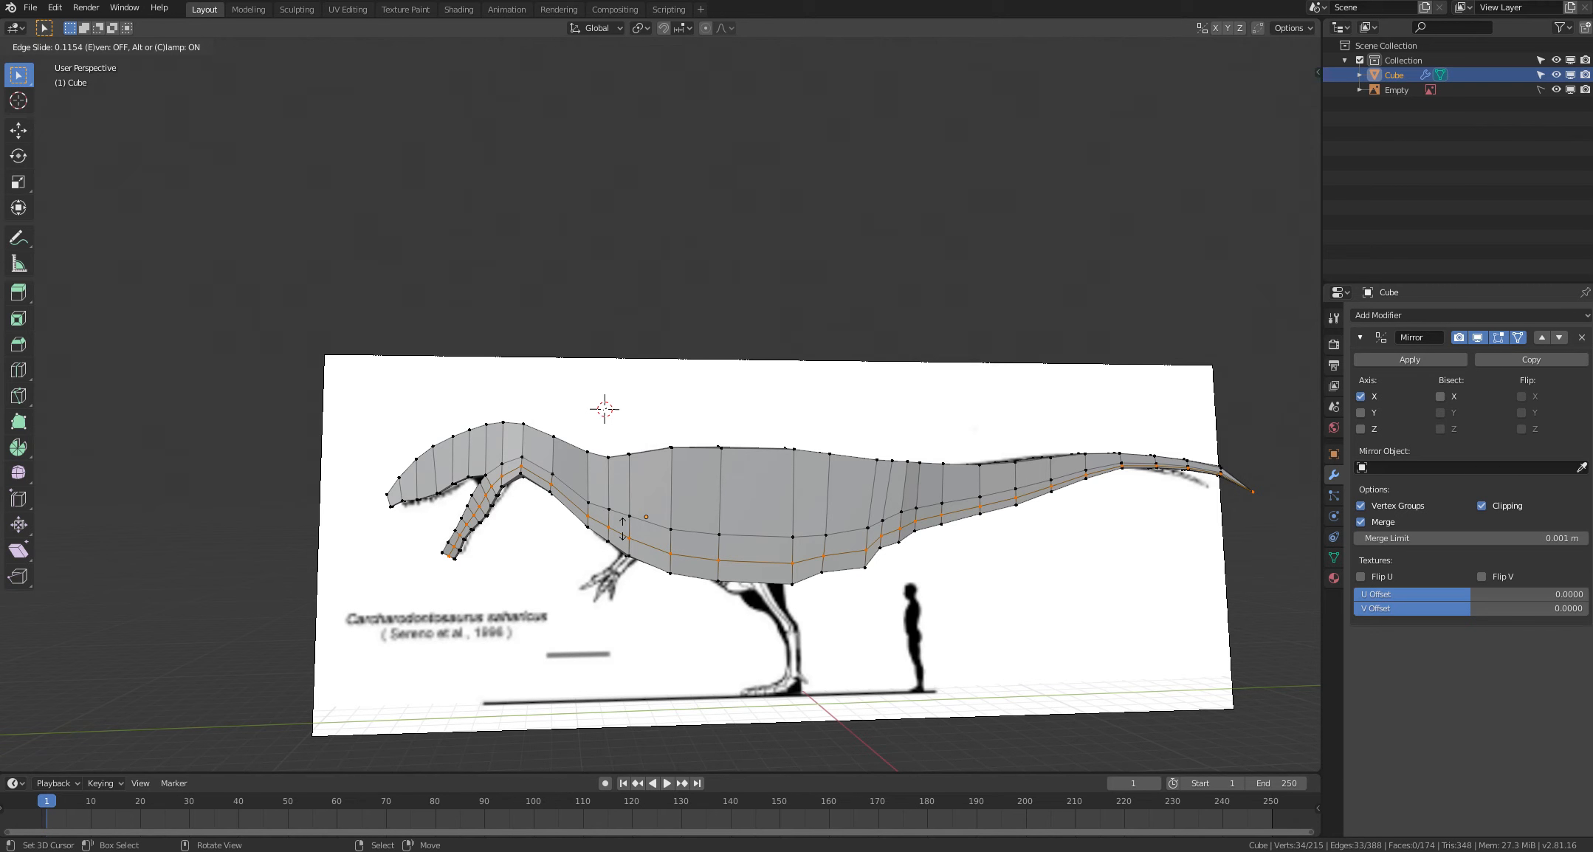
{"action": "left_click", "coordinate": [623, 527]}
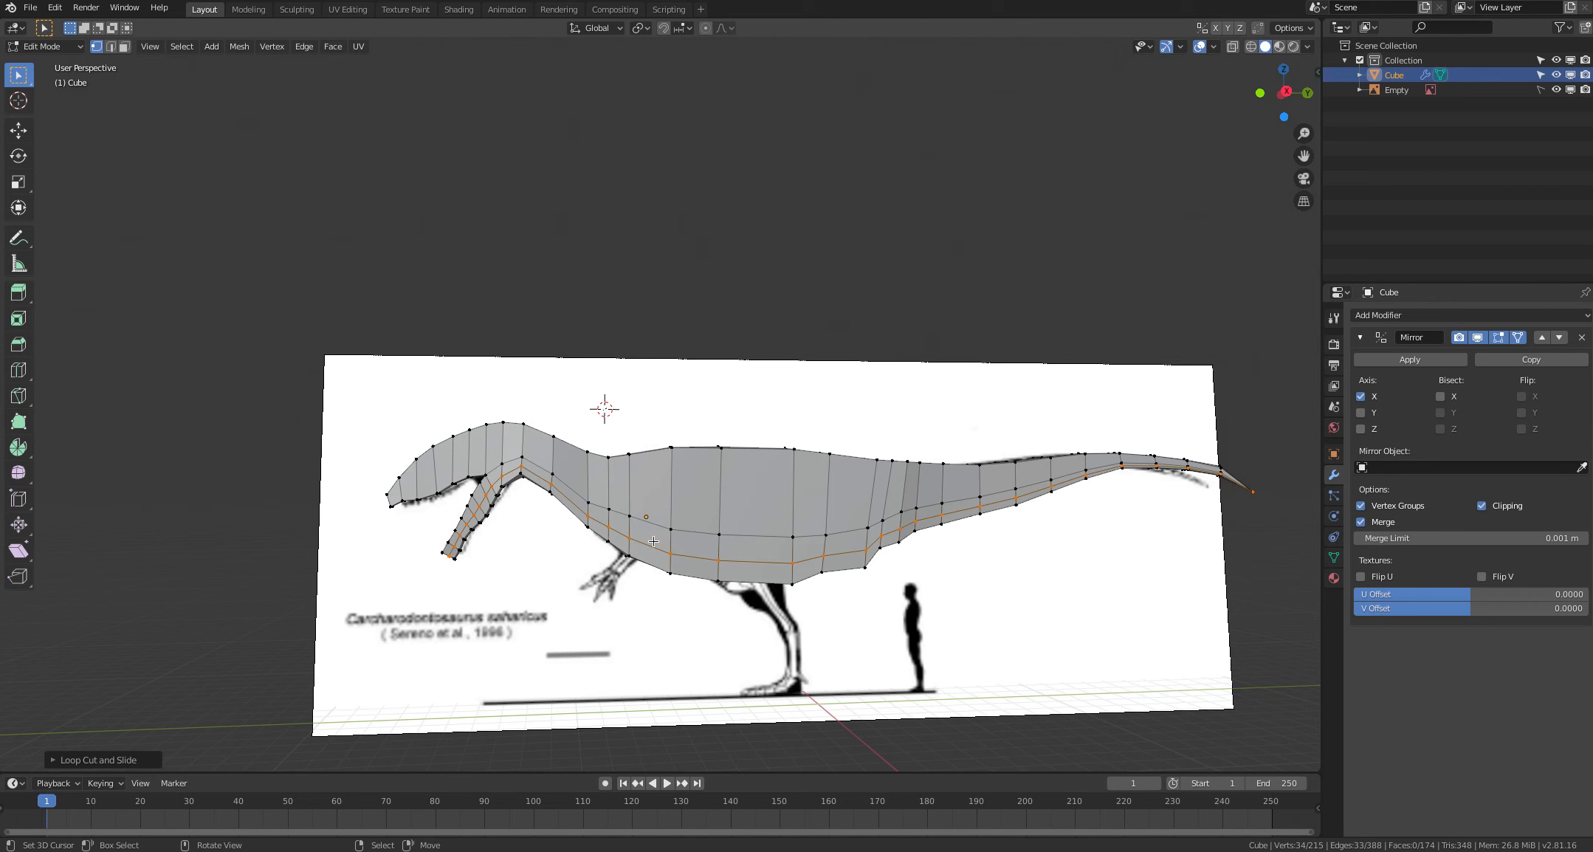
Step: Add two lengthwise loop cuts along the upper flank, sliding the second by about 0.31, and clear the selection
{"action": "key", "text": "ctrl+r"}
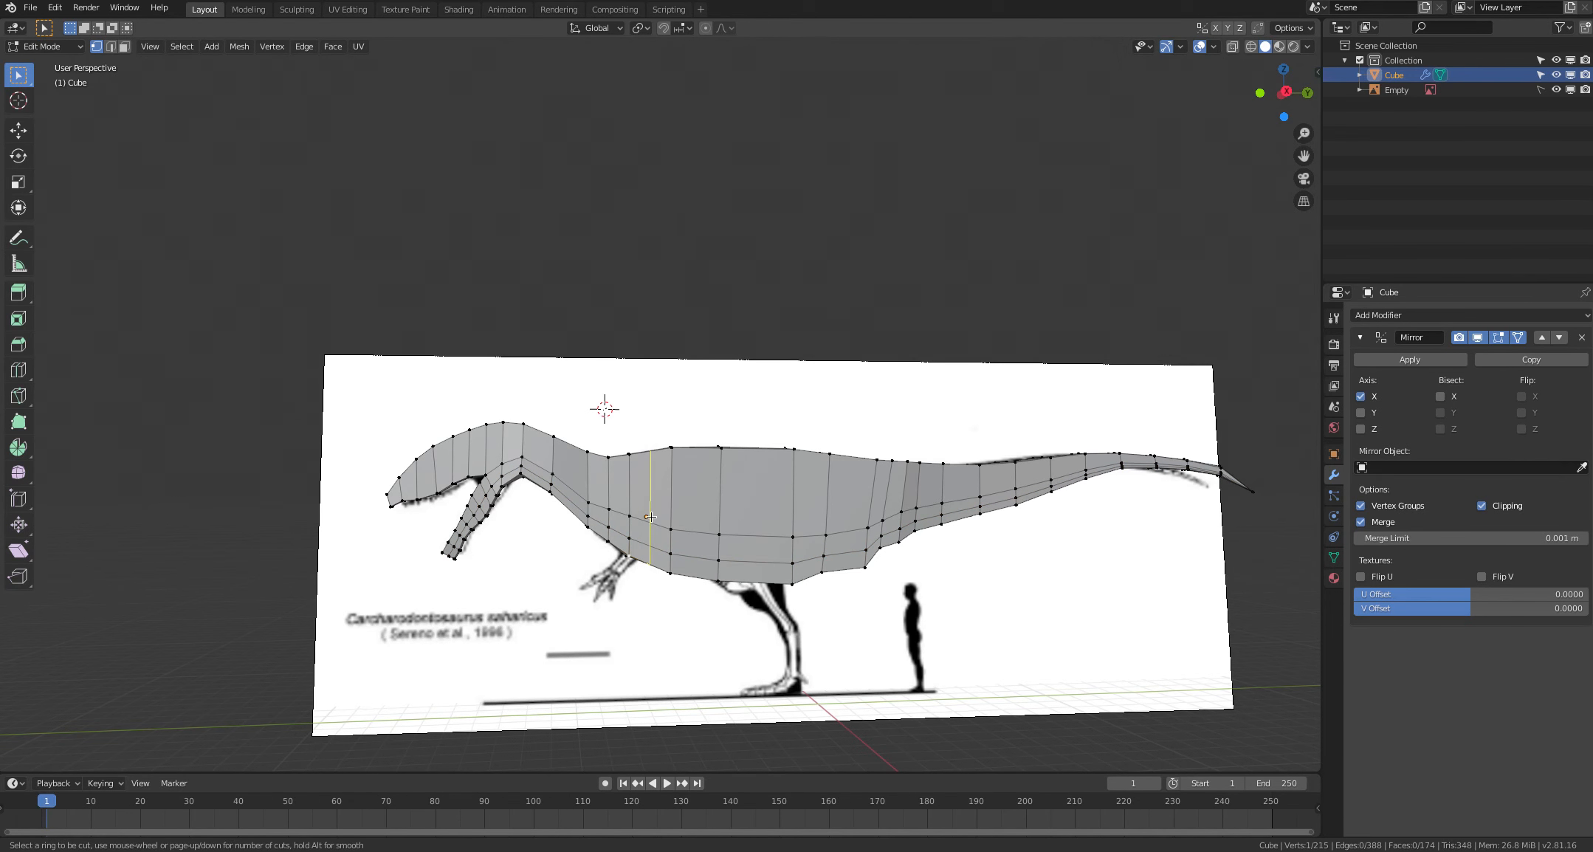
{"action": "left_click", "coordinate": [636, 485]}
{"action": "left_click", "coordinate": [636, 487]}
{"action": "key", "text": "ctrl+r"}
{"action": "left_click", "coordinate": [624, 483]}
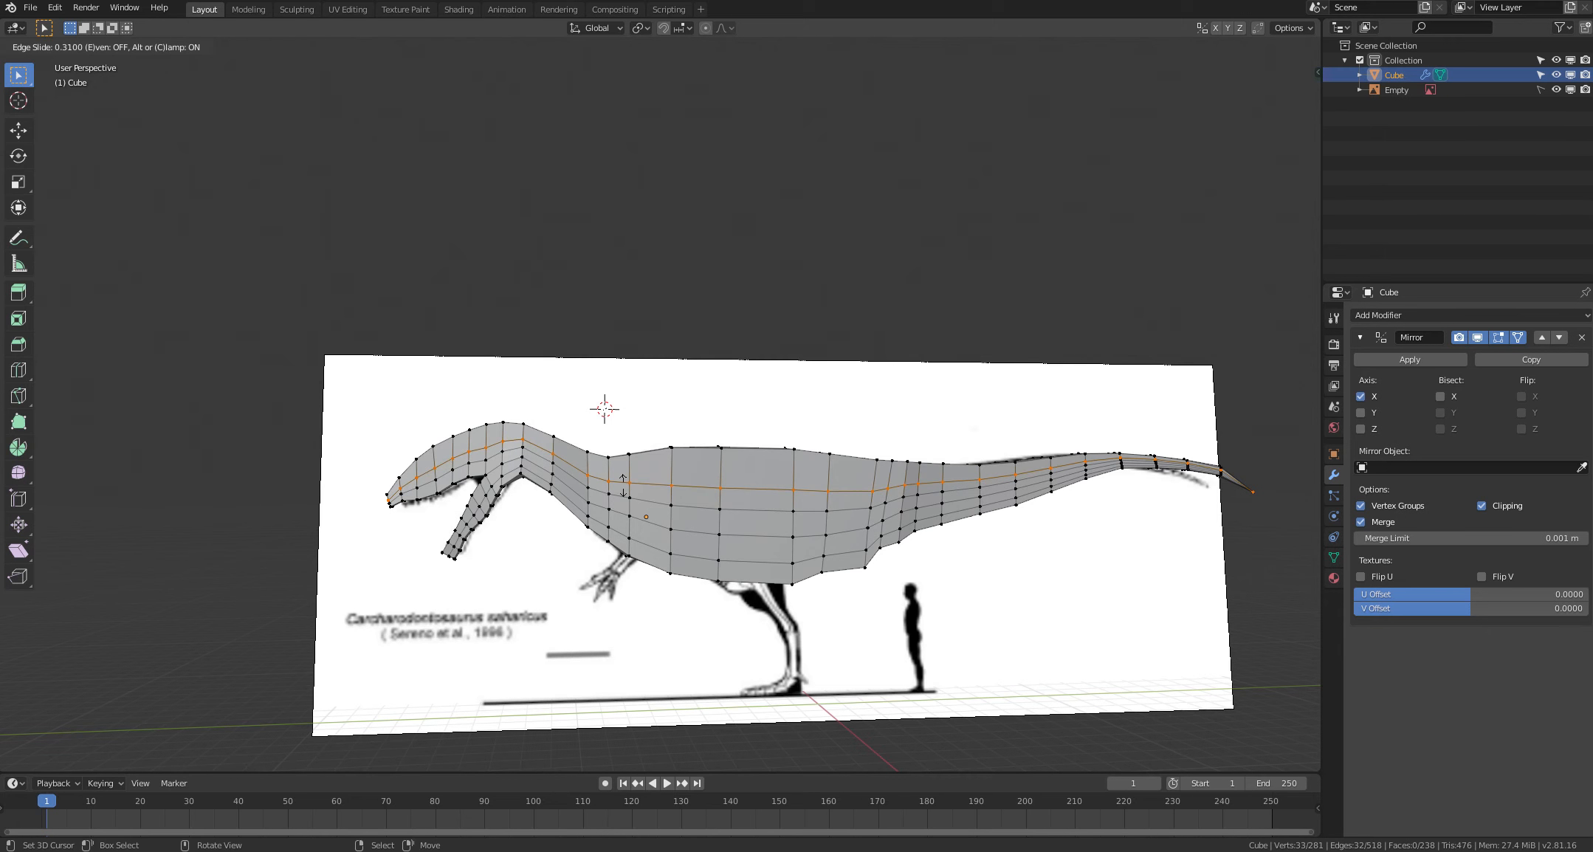
{"action": "left_click", "coordinate": [622, 485]}
{"action": "left_click", "coordinate": [632, 616]}
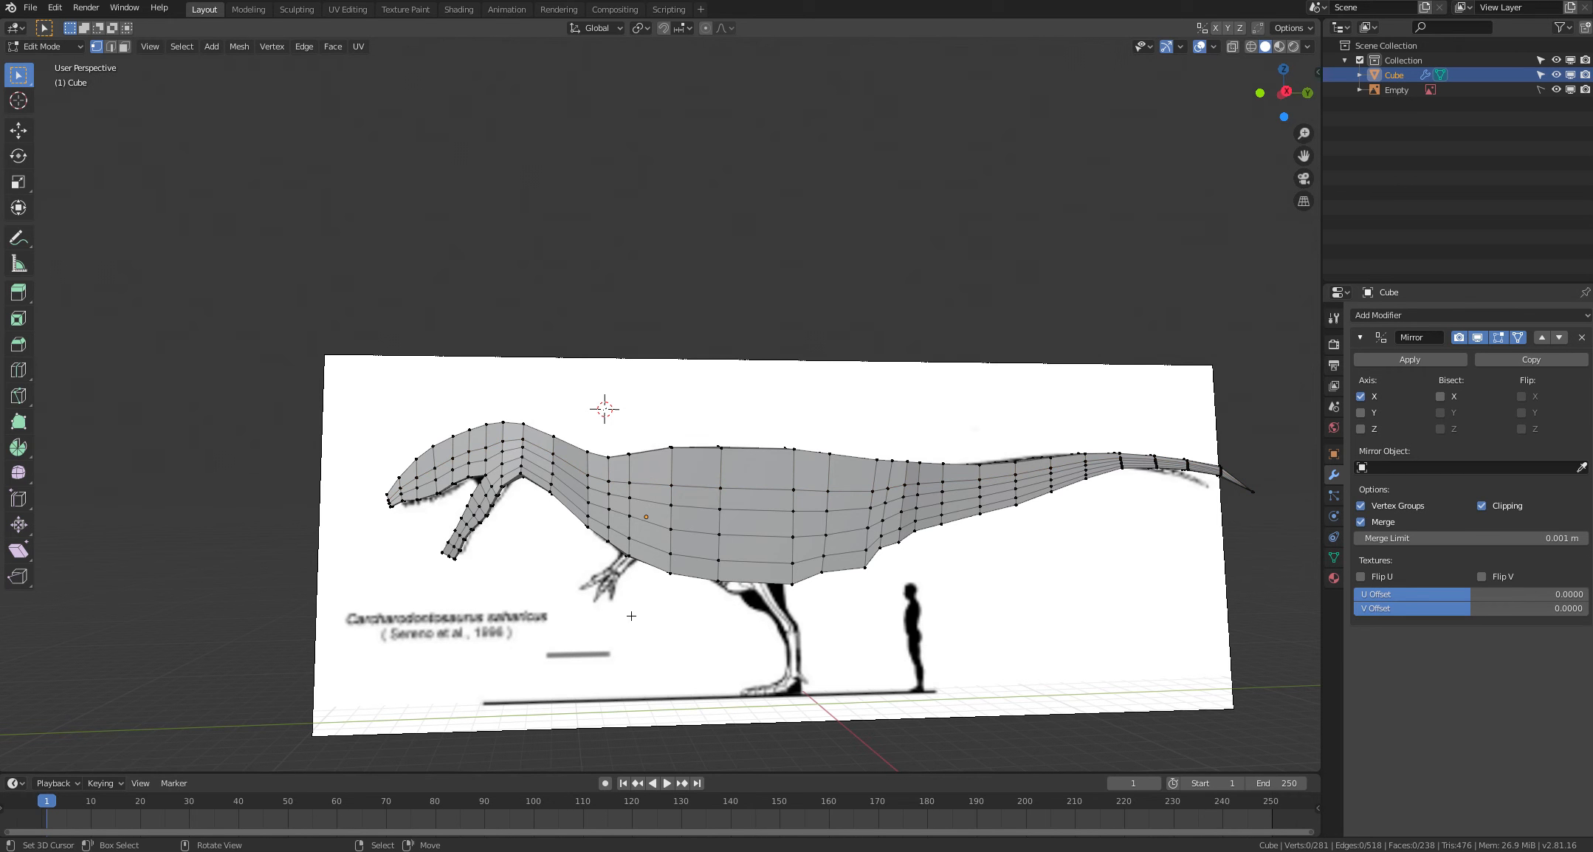
Step: Add a lengthwise loop cut just below the back from the snout to the tail tip, and clear the selection
{"action": "key", "text": "ctrl+r"}
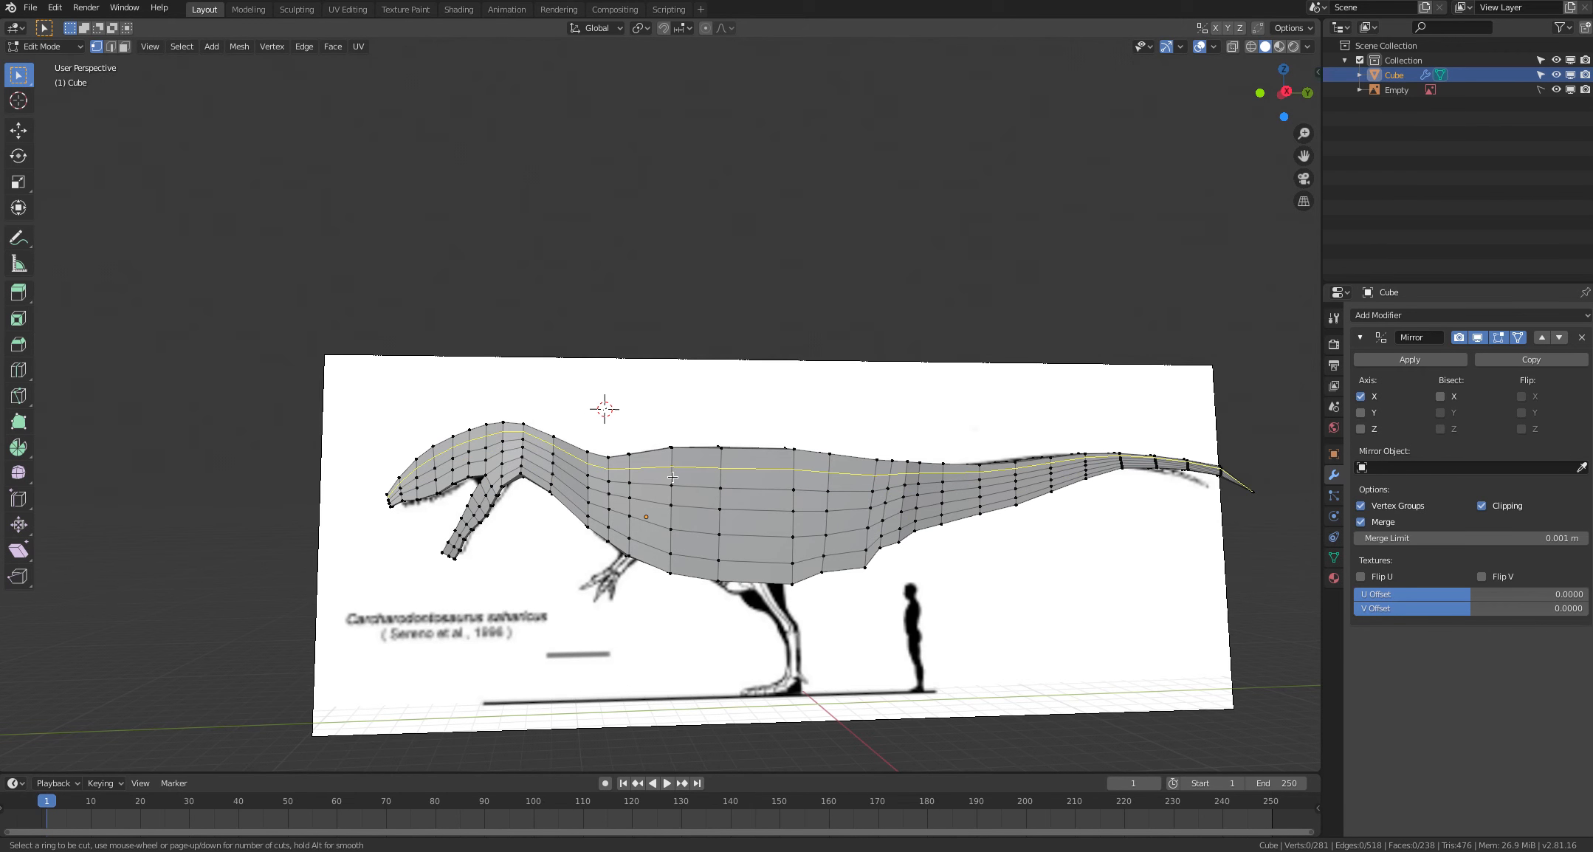
{"action": "left_click", "coordinate": [671, 478]}
{"action": "left_click", "coordinate": [677, 497]}
{"action": "key", "text": "alt+a"}
Step: Examine the subdivided body from the front, above and the side, in both Object Mode and Edit Mode
{"action": "middle_click_drag", "start_coordinate": [636, 634], "coordinate": [703, 638]}
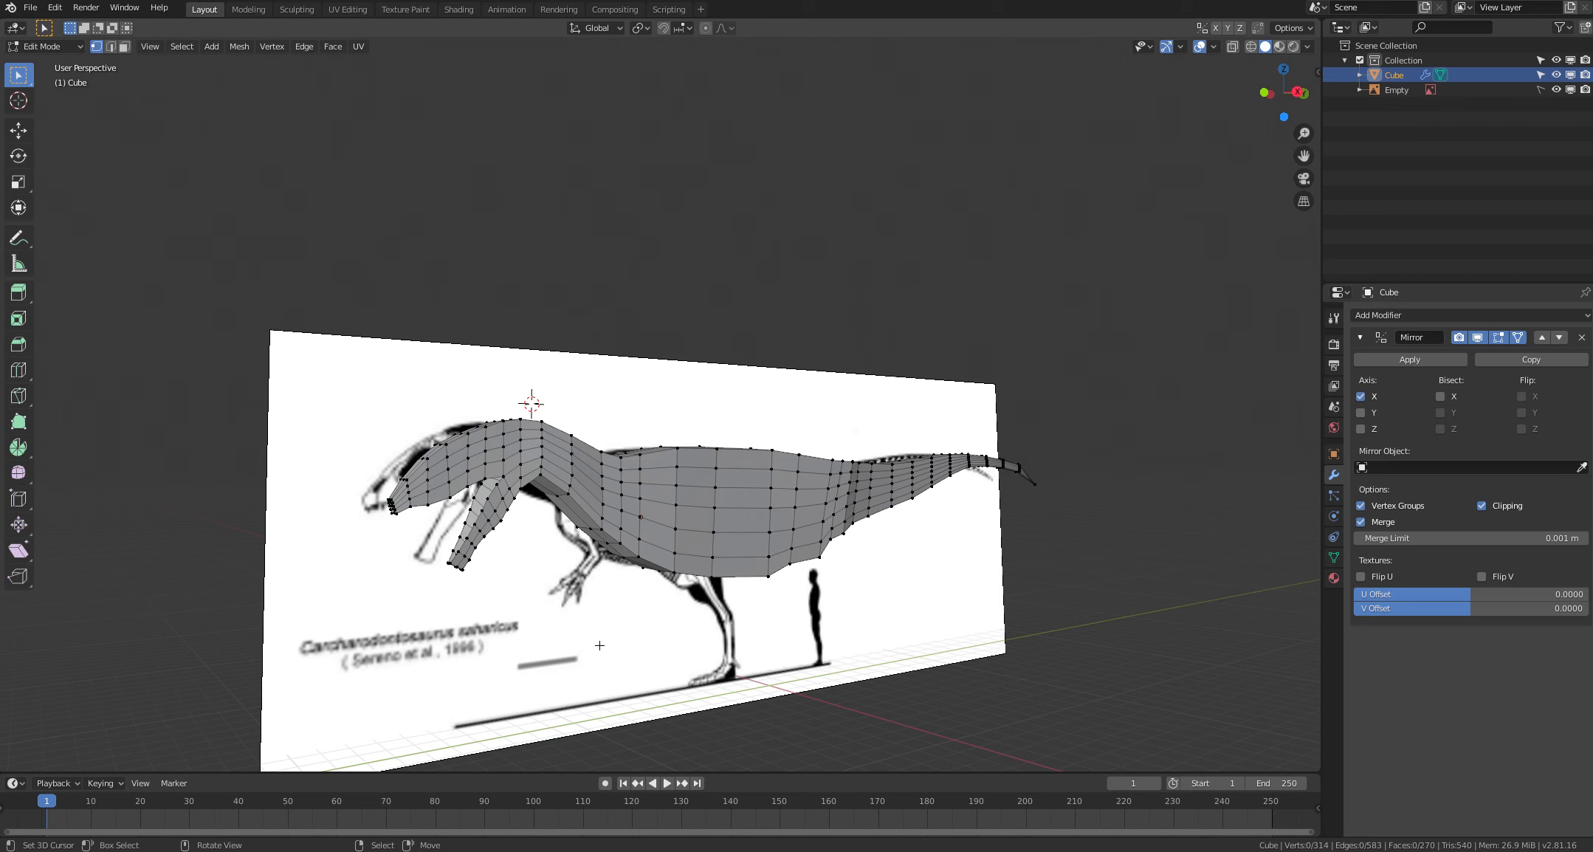
{"action": "middle_click_drag", "start_coordinate": [628, 481], "coordinate": [568, 524]}
{"action": "right_click", "coordinate": [568, 523], "text": "shift"}
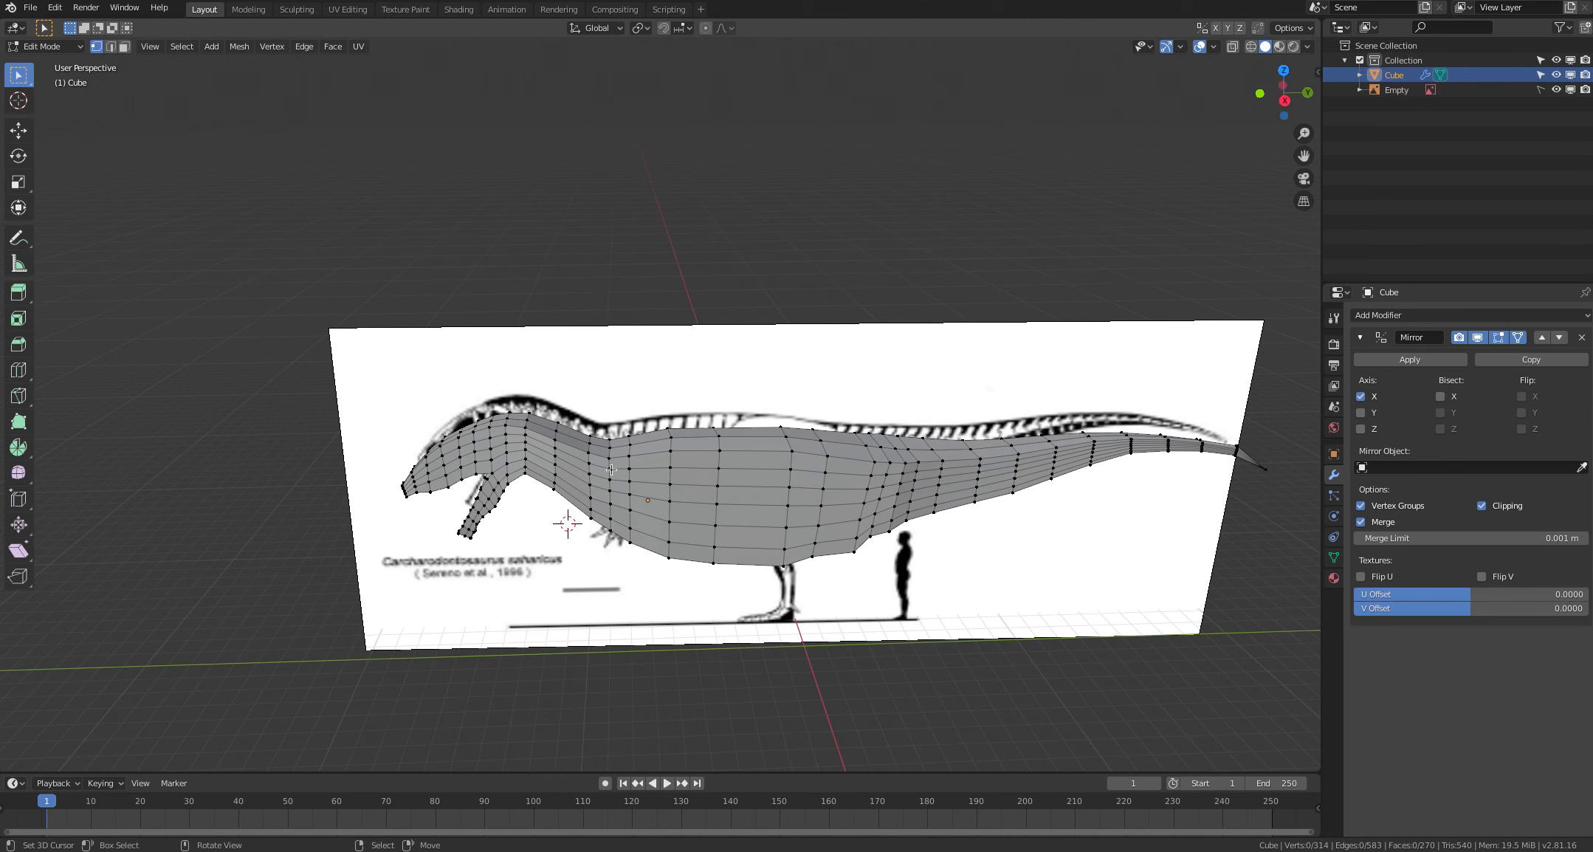
{"action": "middle_click_drag", "start_coordinate": [611, 470], "coordinate": [680, 625]}
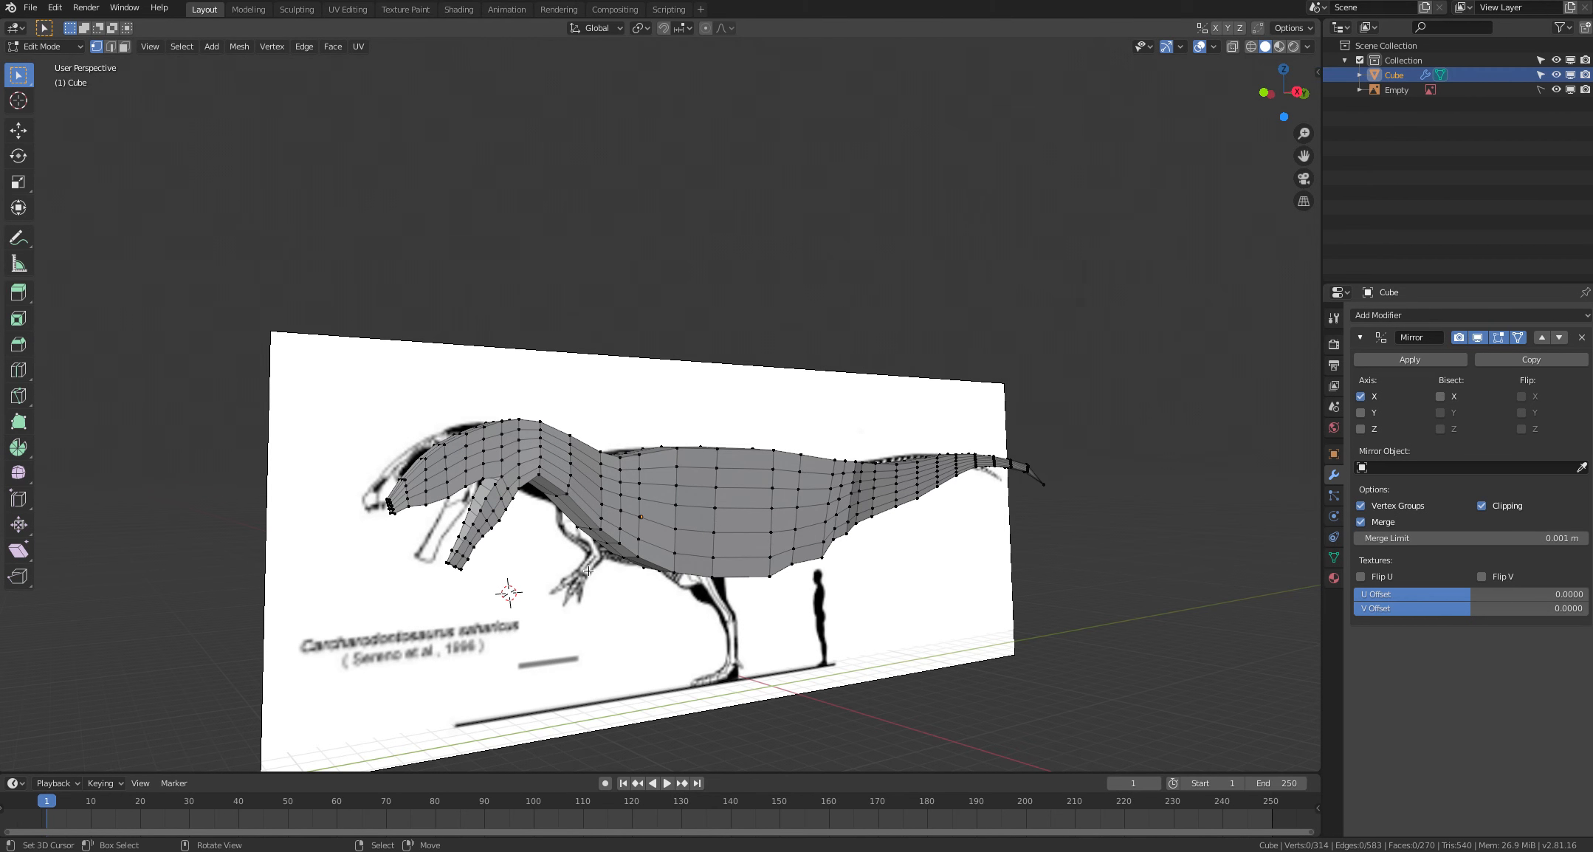
{"action": "key", "text": "Tab"}
{"action": "middle_click_drag", "start_coordinate": [588, 570], "coordinate": [667, 573]}
{"action": "key", "text": "Tab"}
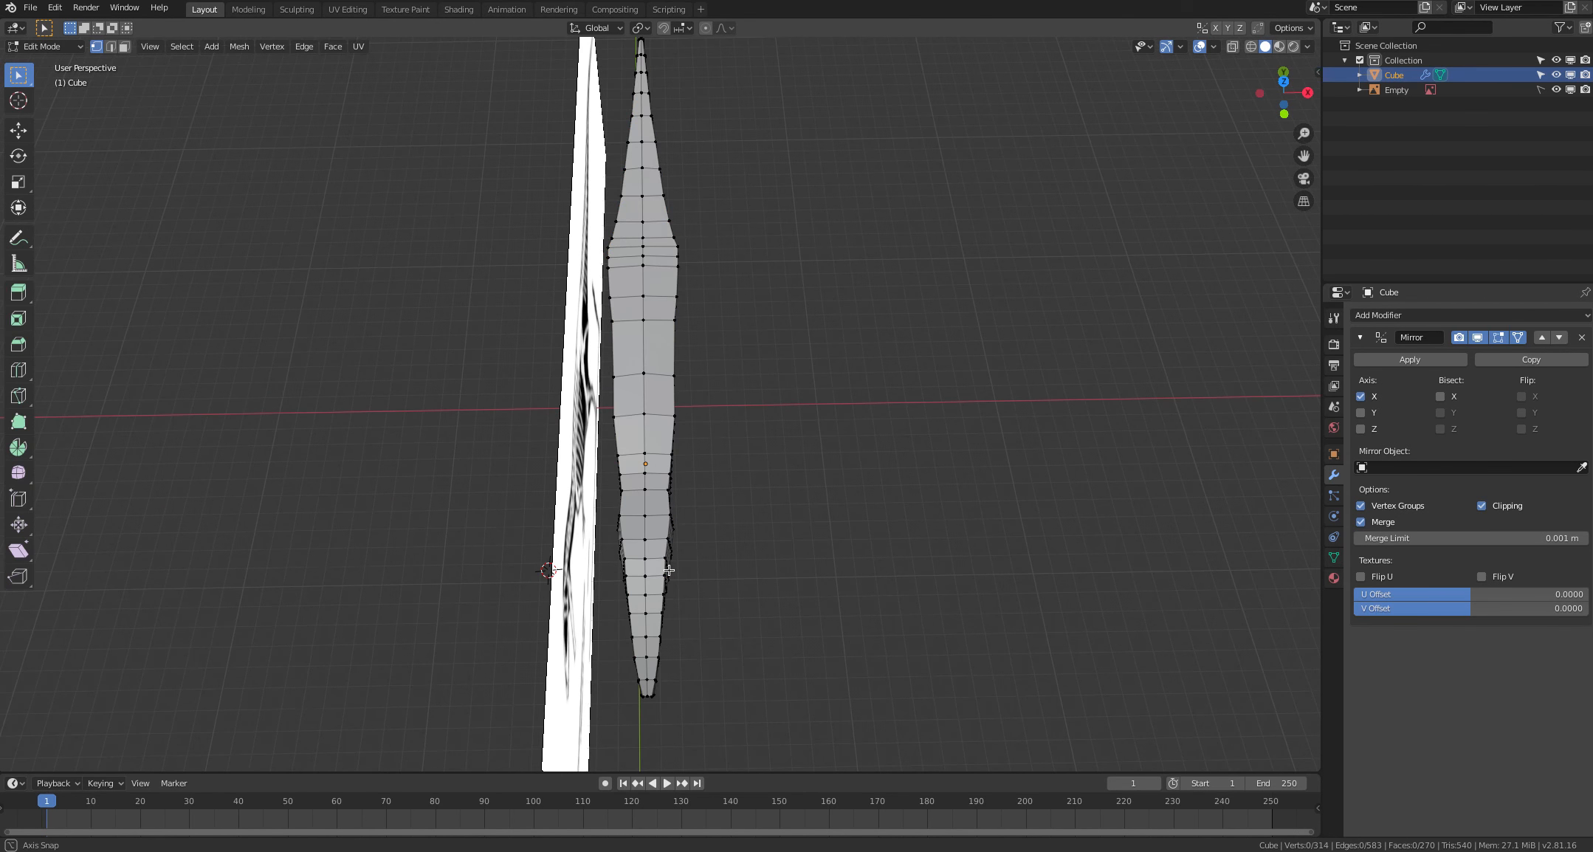
{"action": "middle_click_drag", "start_coordinate": [631, 504], "coordinate": [621, 404]}
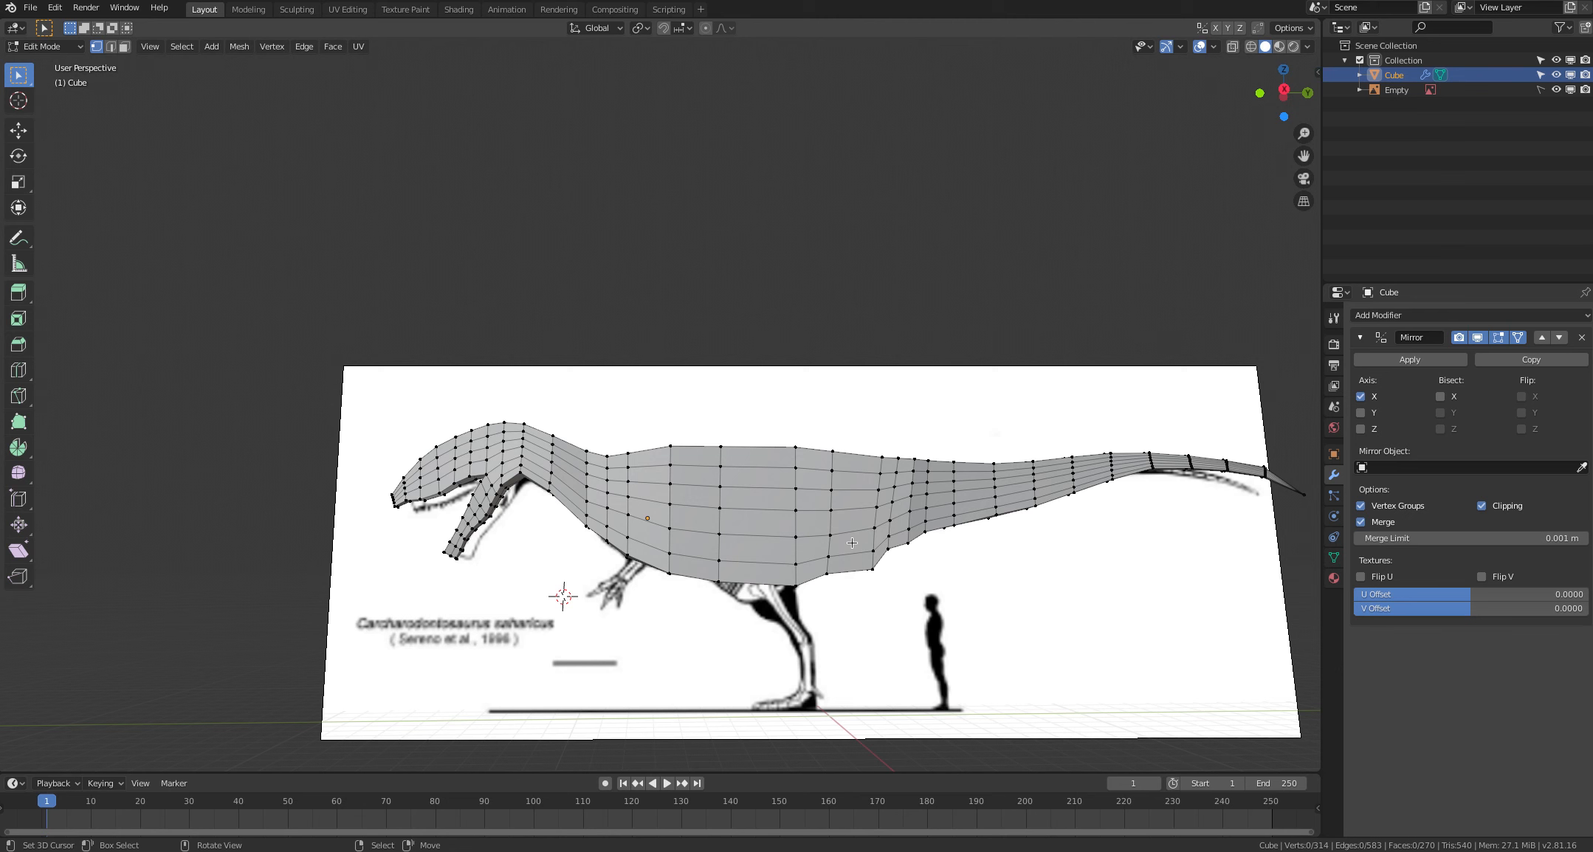
{"action": "left_click", "coordinate": [824, 581]}
{"action": "scroll", "coordinate": [815, 616], "scroll_direction": "down", "scroll_amount": 1, "text": "shift"}
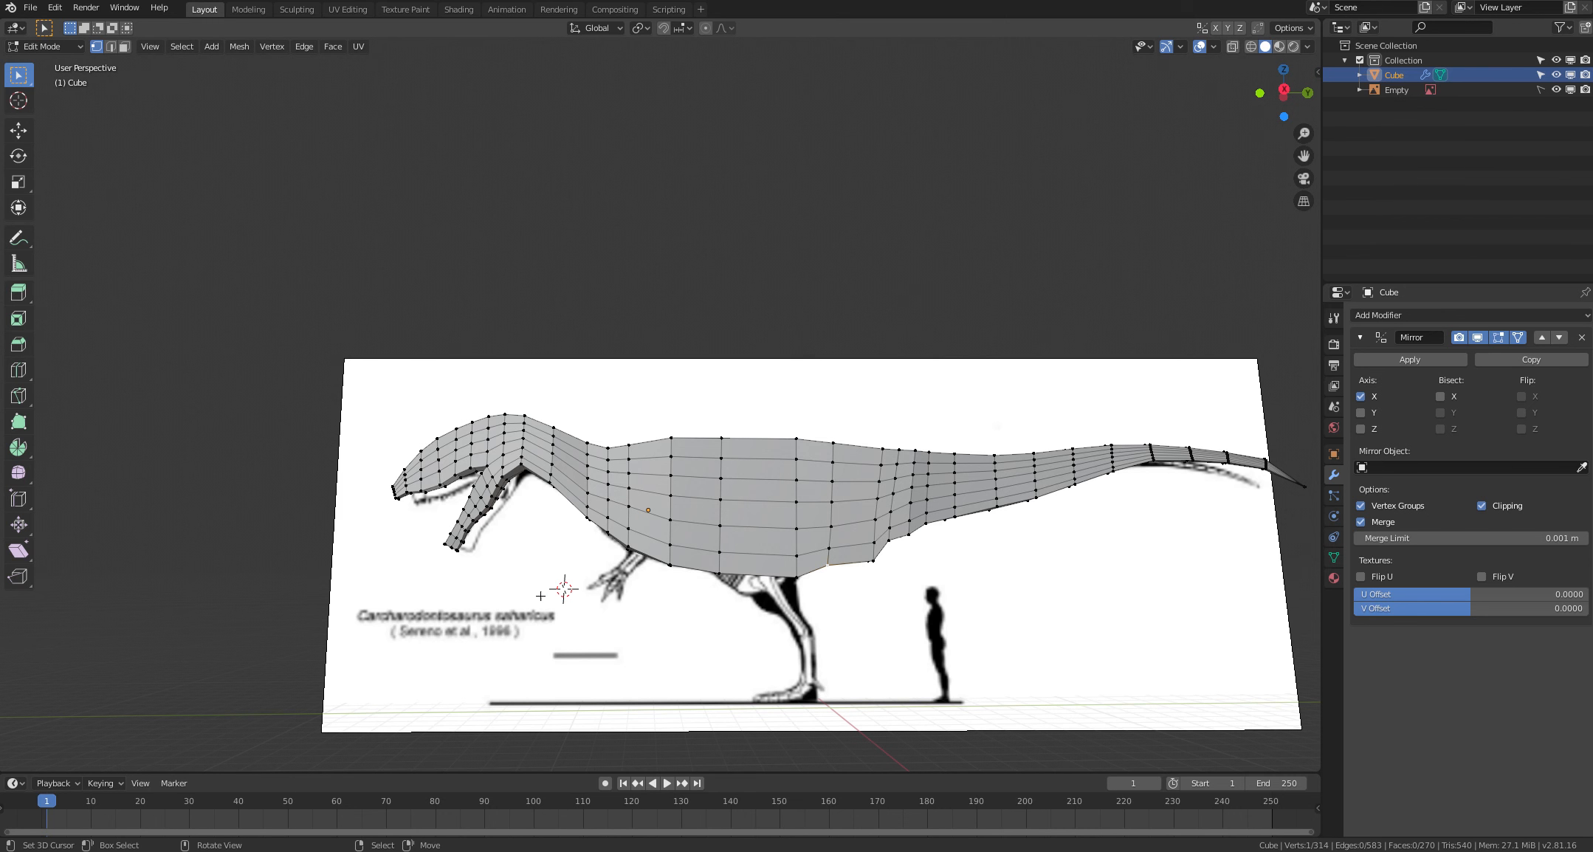
{"action": "middle_click_drag", "start_coordinate": [517, 578], "coordinate": [550, 577], "text": "shift"}
{"action": "key", "text": "alt+a"}
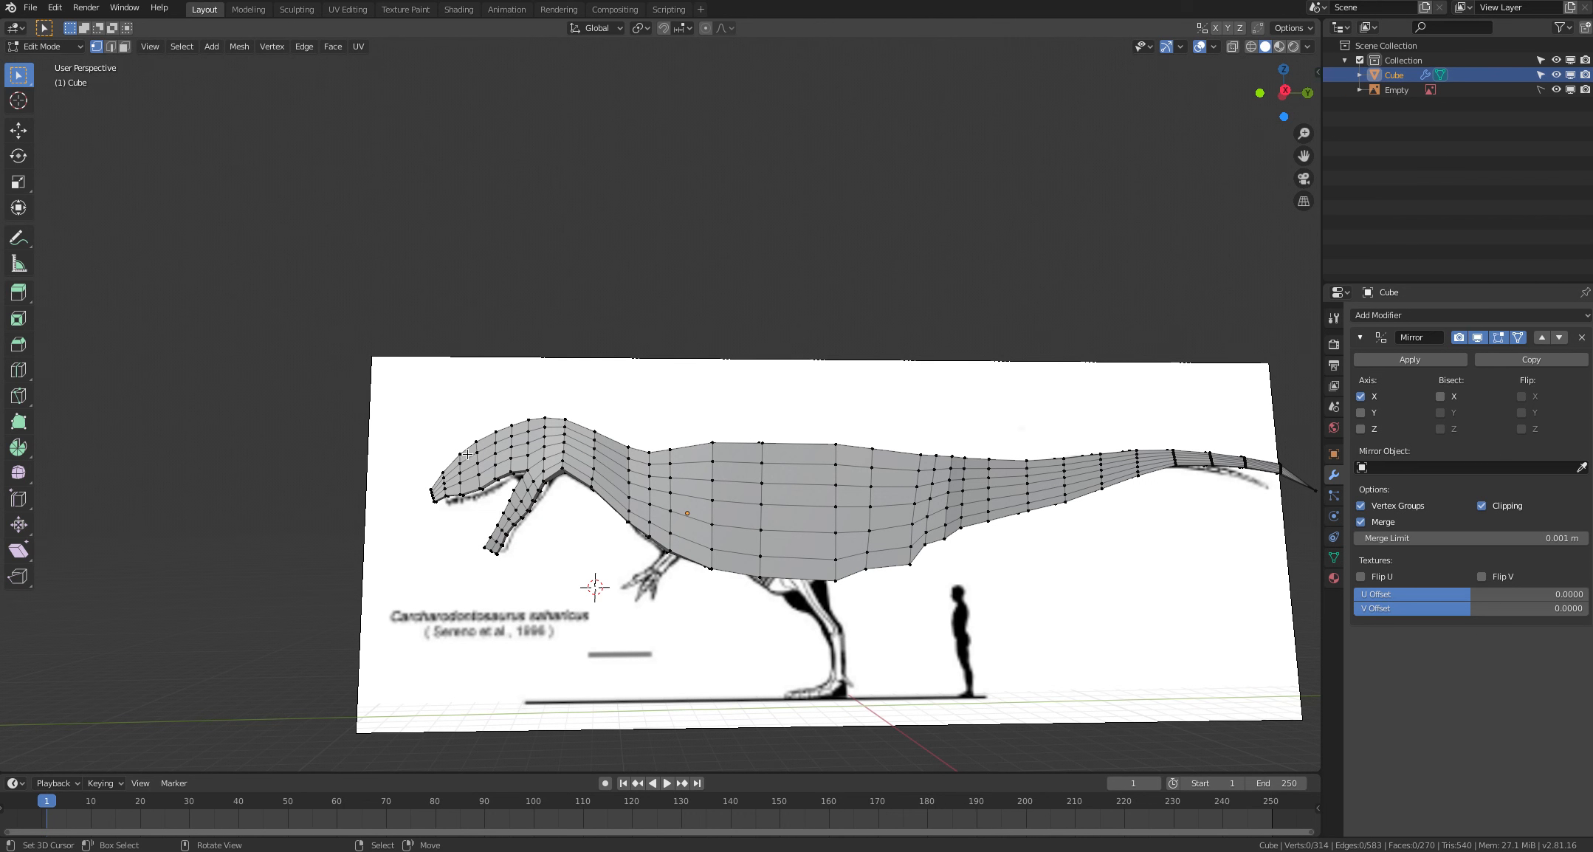
{"action": "middle_click_drag", "start_coordinate": [478, 448], "coordinate": [628, 518]}
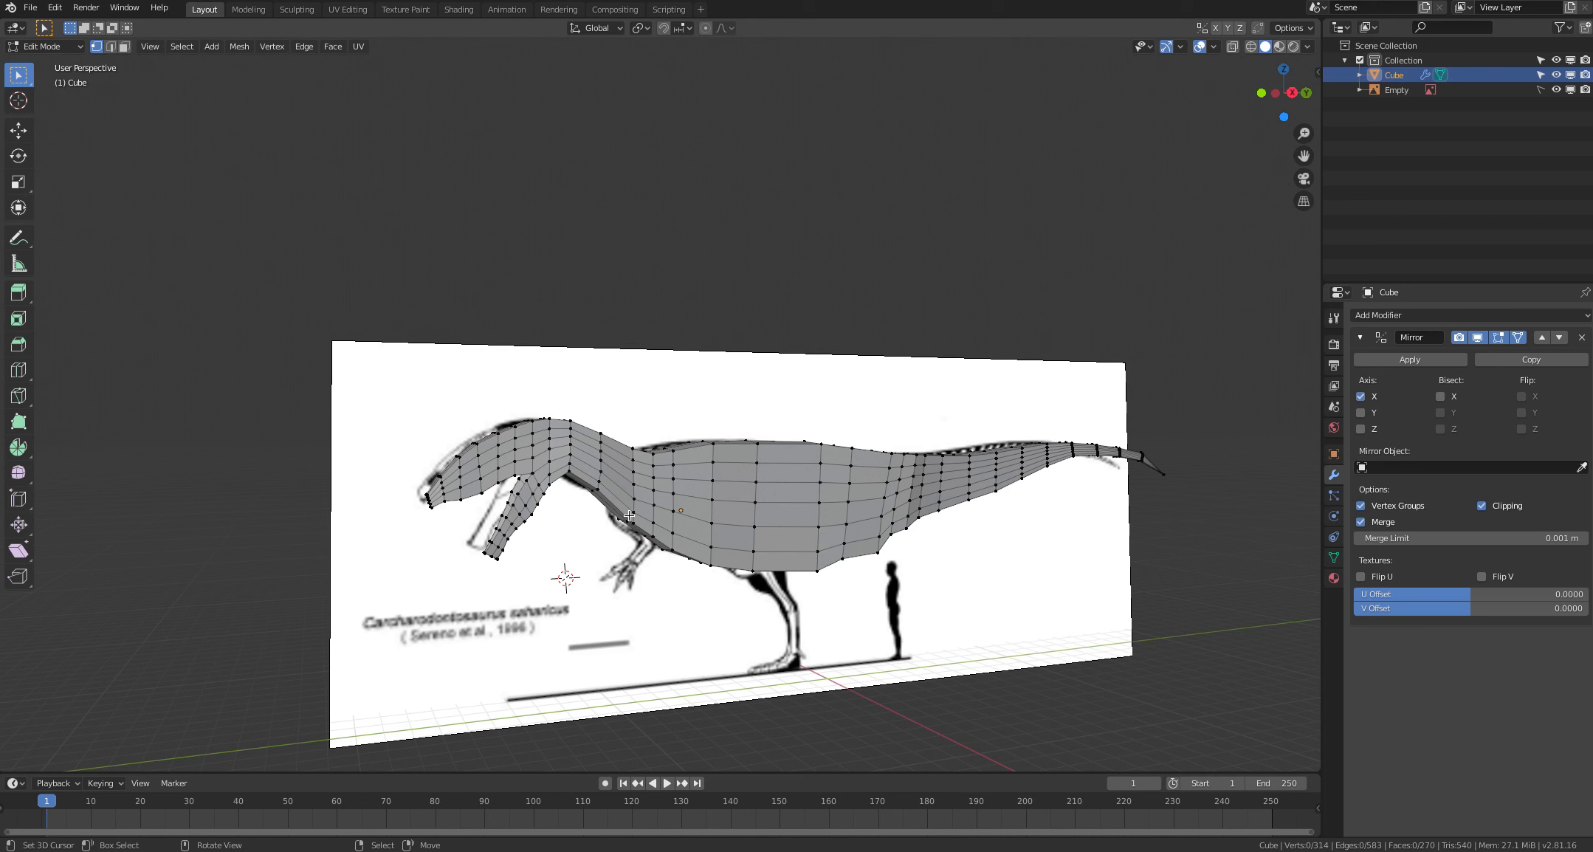
{"action": "middle_click_drag", "start_coordinate": [629, 525], "coordinate": [619, 565]}
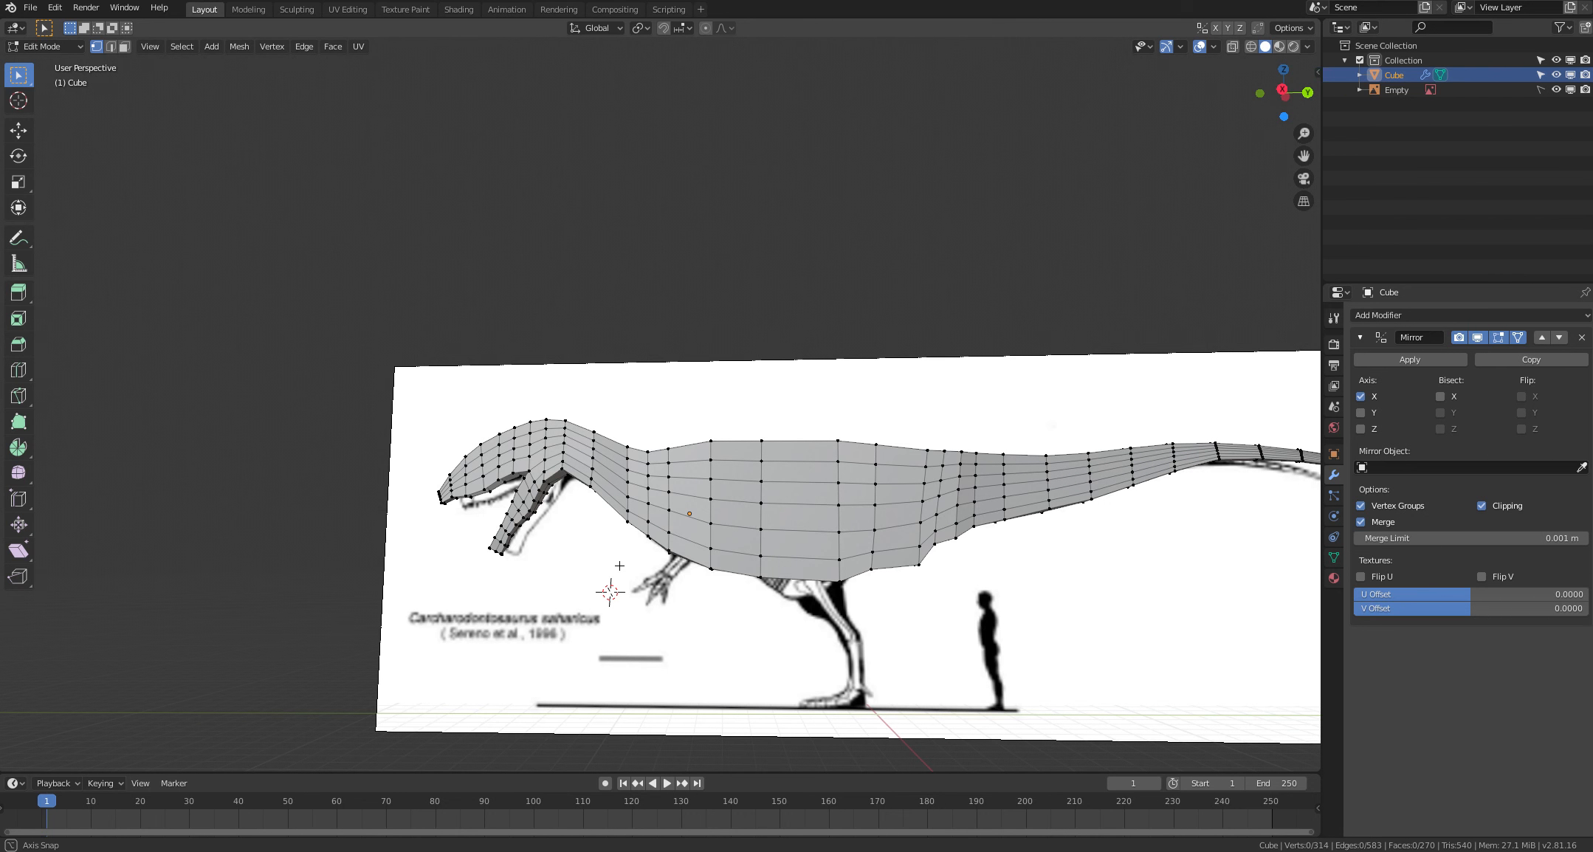
{"action": "middle_click_drag", "start_coordinate": [620, 565], "coordinate": [627, 568]}
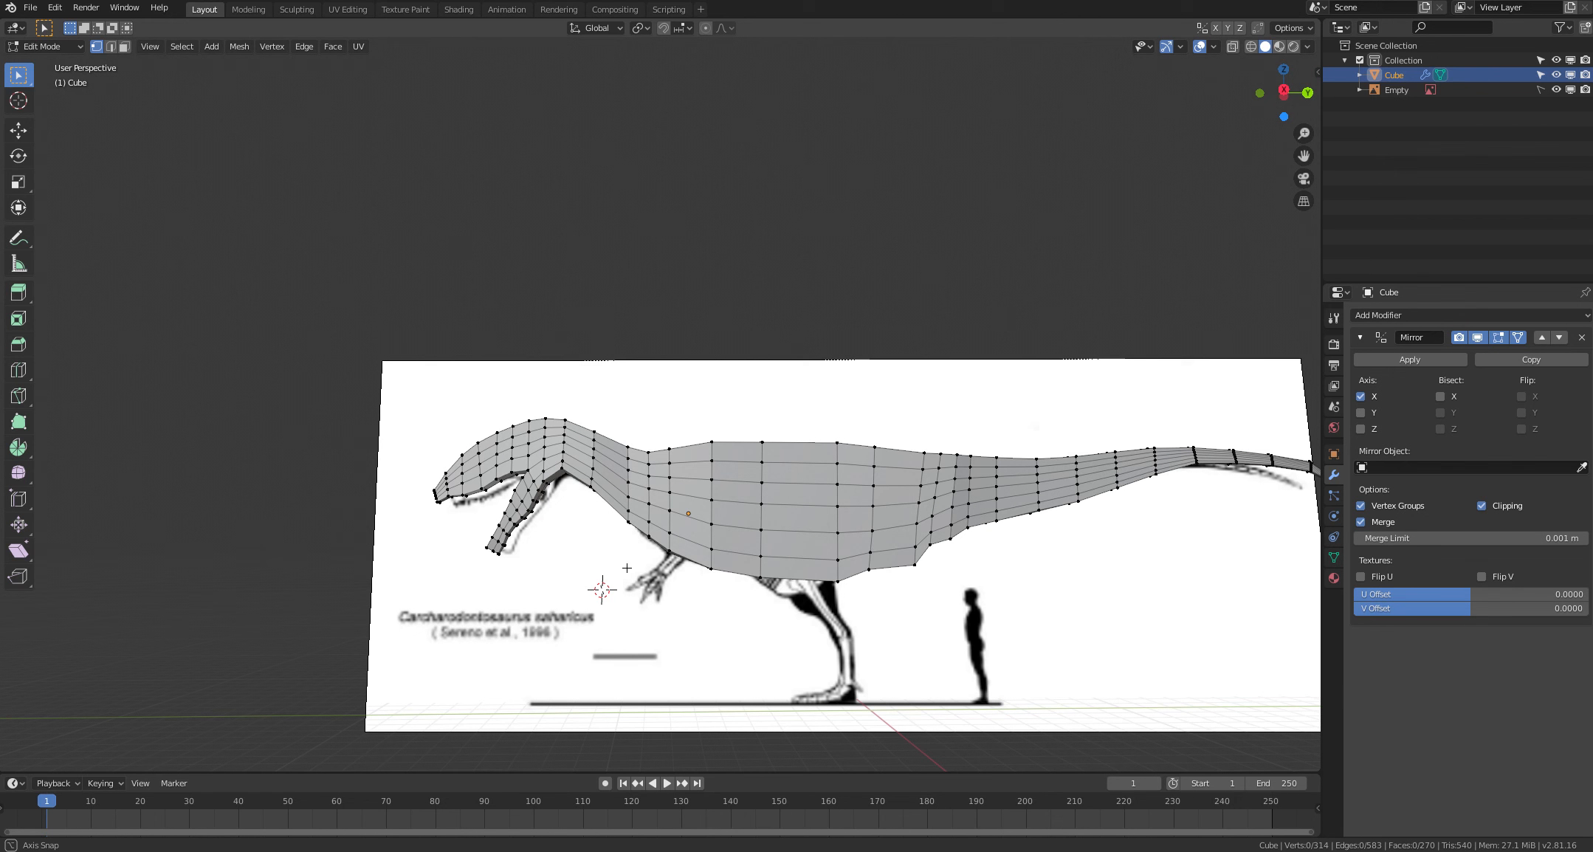
{"action": "middle_click_drag", "start_coordinate": [628, 568], "coordinate": [638, 571]}
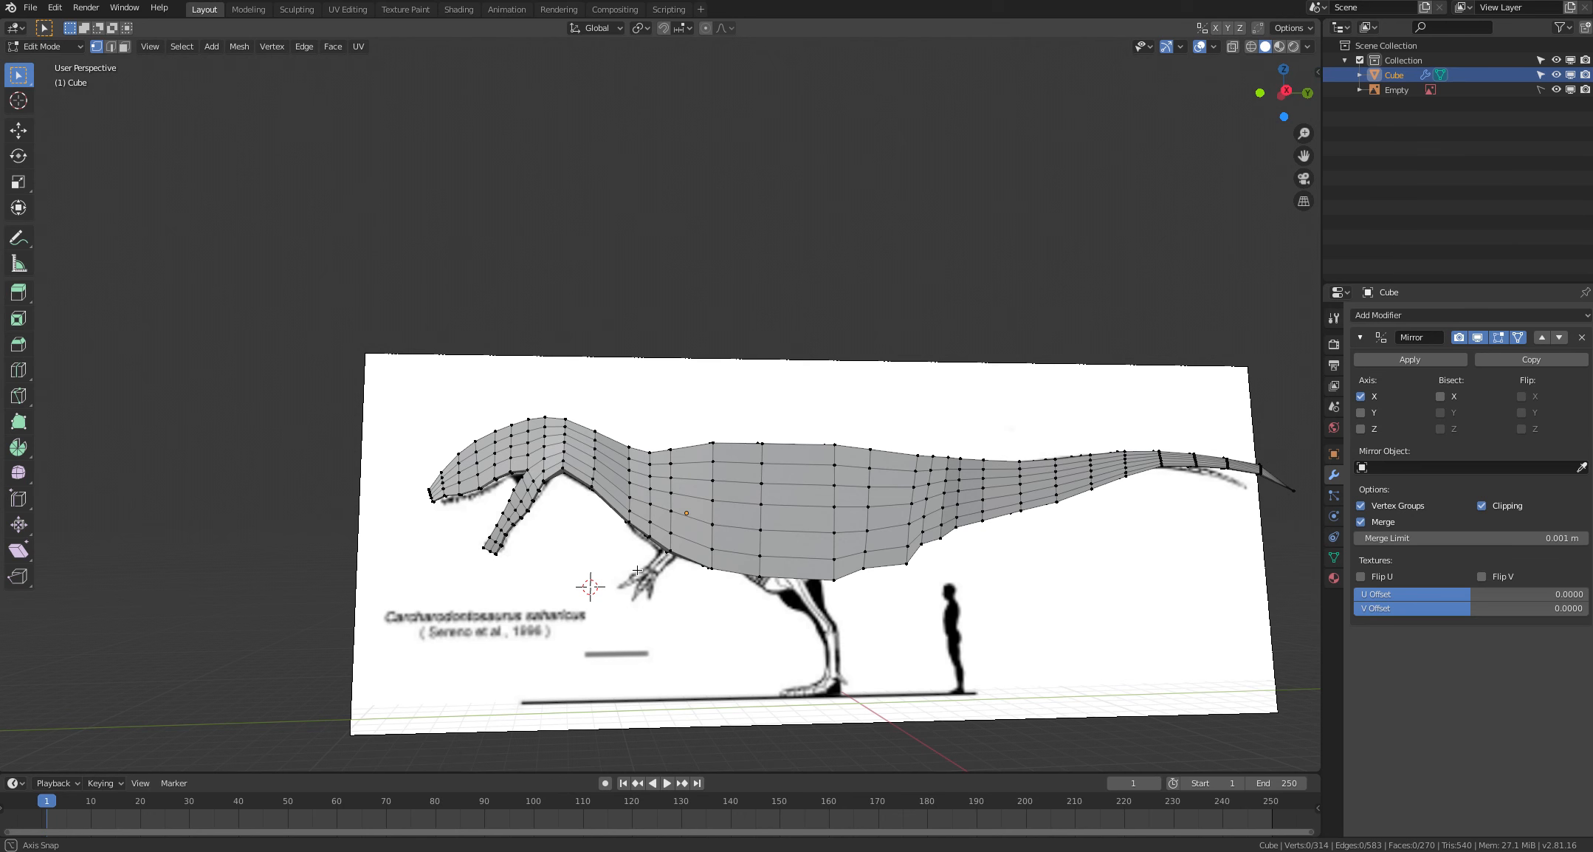
{"action": "middle_click_drag", "start_coordinate": [638, 570], "coordinate": [639, 577]}
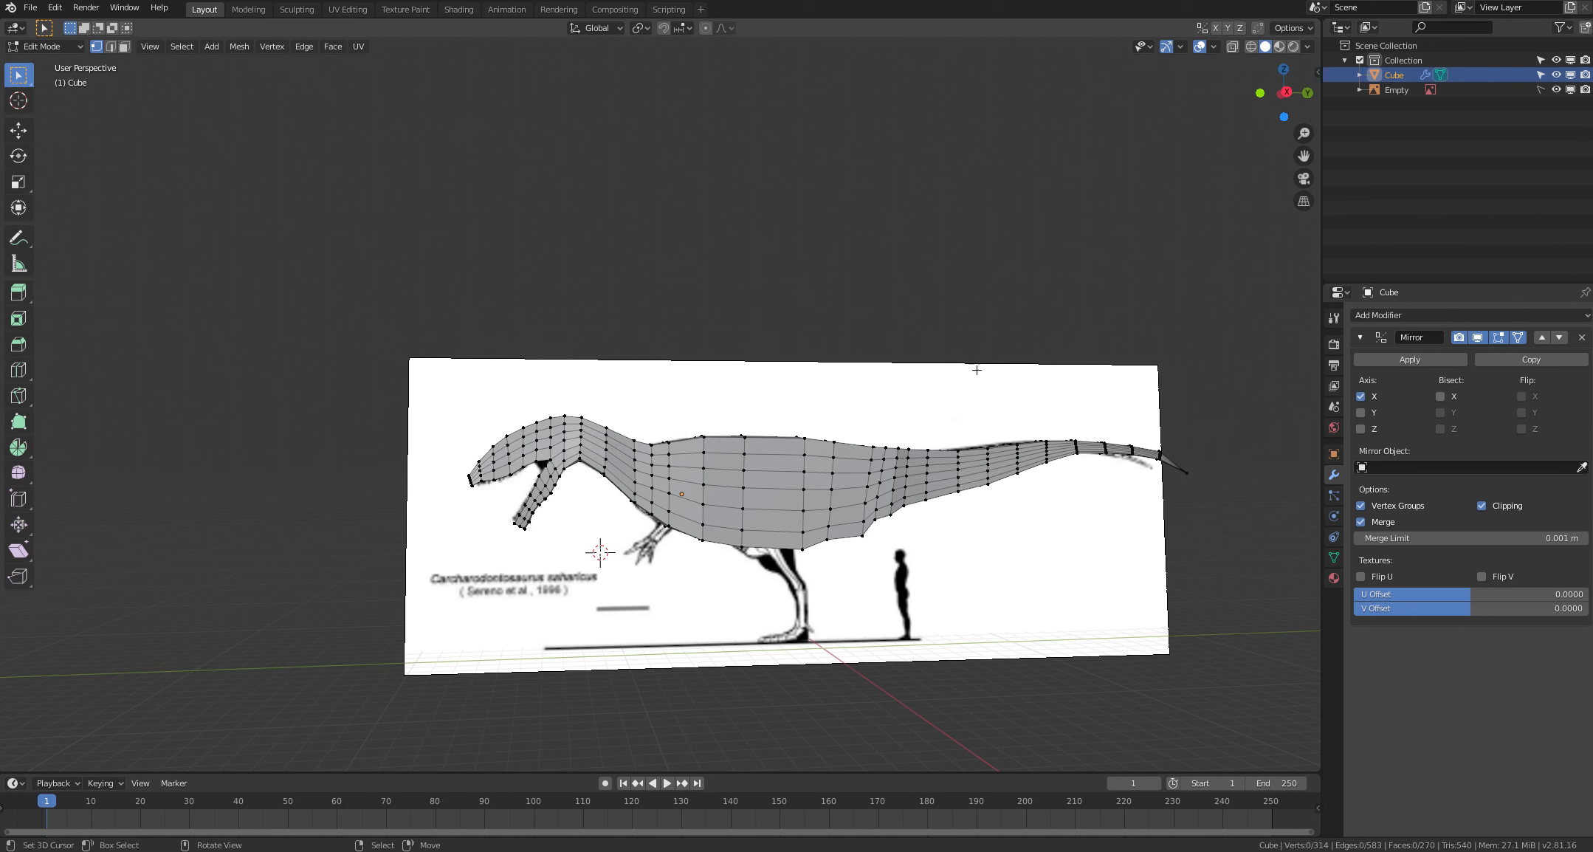